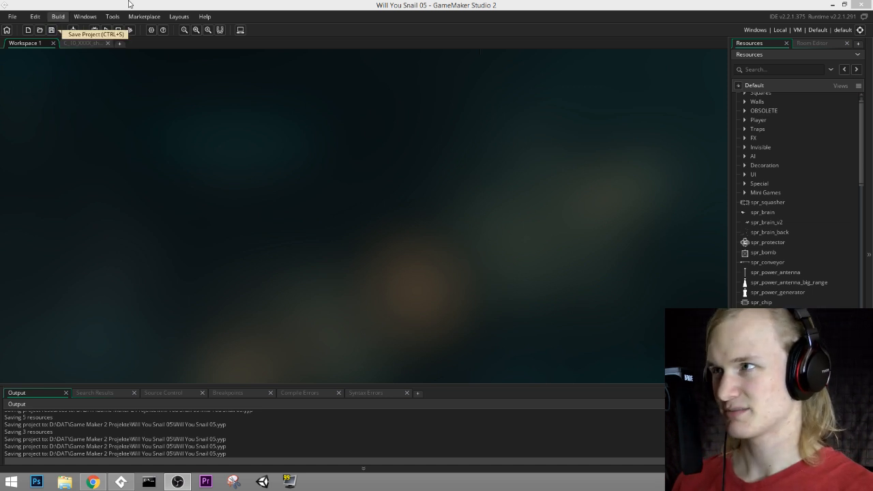
Step: Save the project and open the C_04_XXXX_bombs room from the project's room list
{"action": "left_click", "coordinate": [54, 31]}
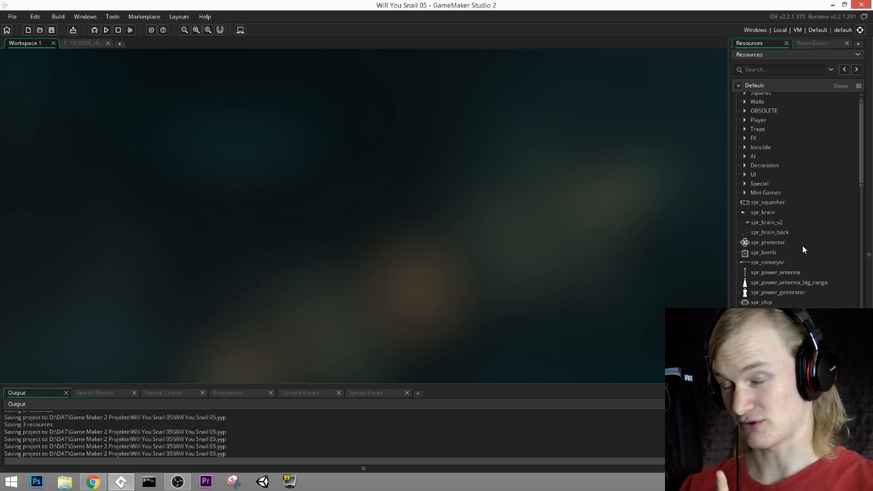
{"action": "scroll", "coordinate": [802, 245], "scroll_direction": "down", "scroll_amount": 10}
{"action": "scroll", "coordinate": [785, 275], "scroll_direction": "down", "scroll_amount": 9}
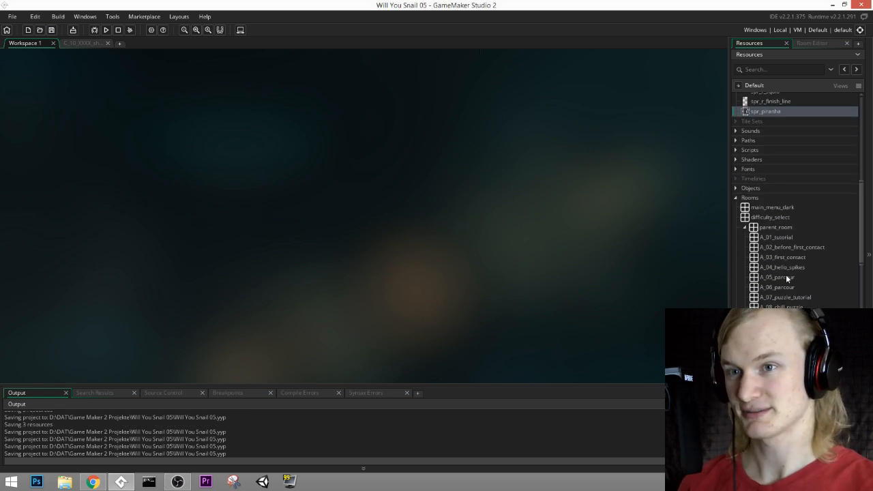
{"action": "scroll", "coordinate": [814, 277], "scroll_direction": "down", "scroll_amount": 4}
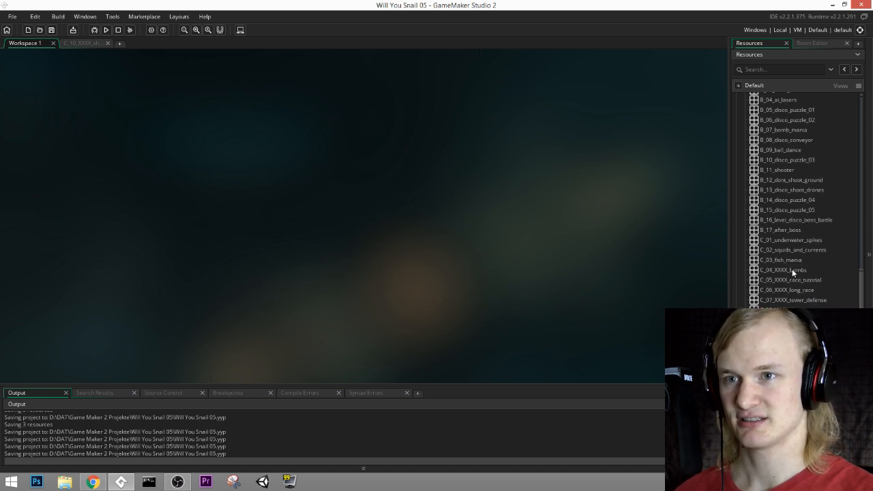
{"action": "left_click", "coordinate": [792, 269]}
{"action": "left_click", "coordinate": [793, 291]}
{"action": "left_click", "coordinate": [794, 301]}
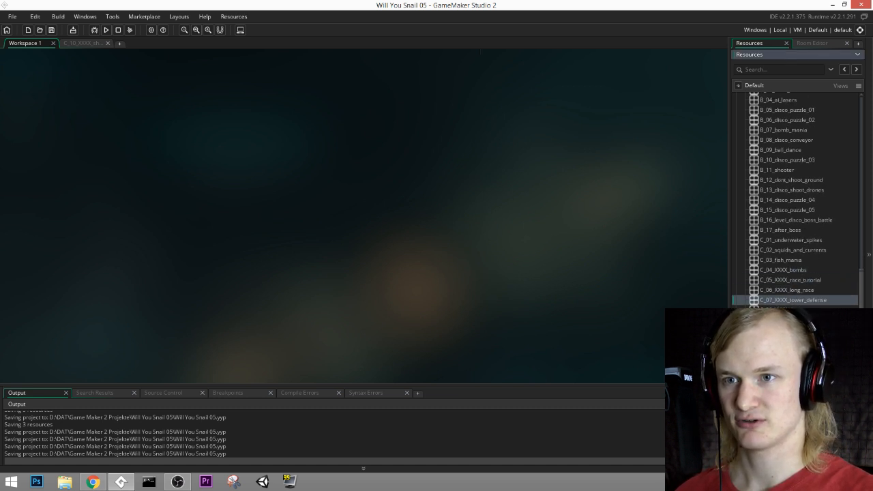
{"action": "left_click", "coordinate": [794, 311]}
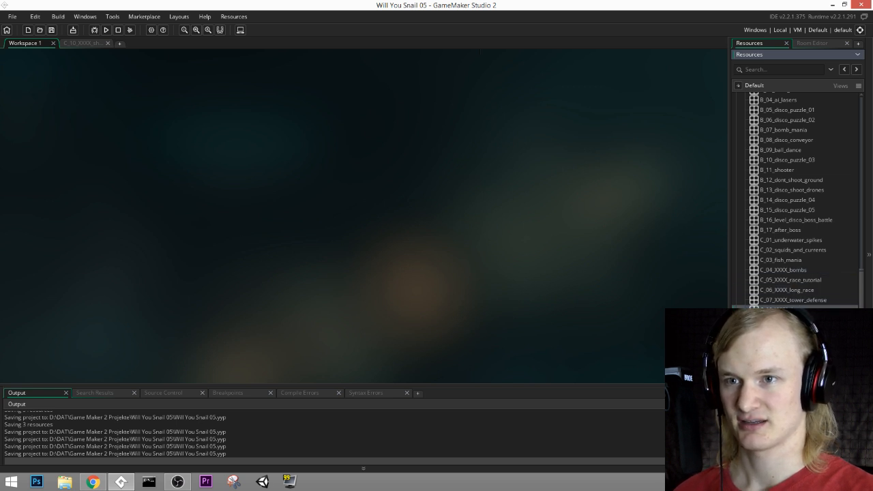
{"action": "double_click", "coordinate": [796, 270]}
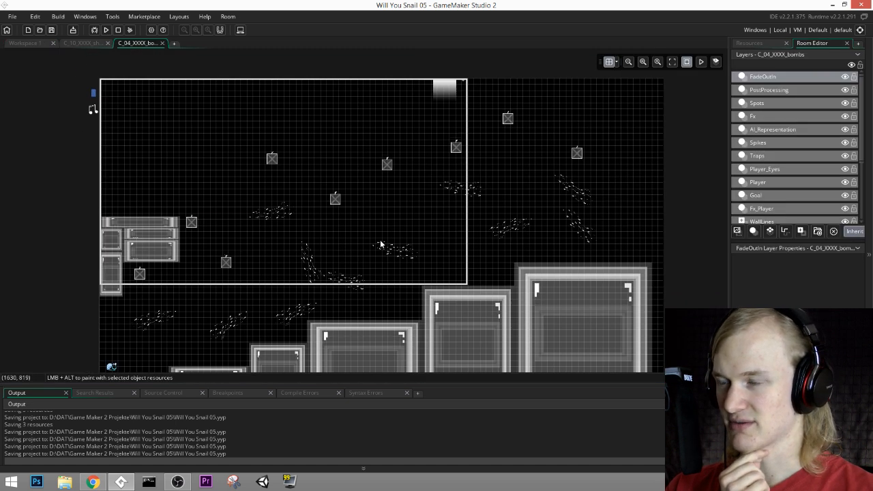
Step: Look over the C_10_XXXX_shooter room and the C_05_XXXX_race_tutorial room with its race path, closing the race tutorial
{"action": "left_click", "coordinate": [85, 43]}
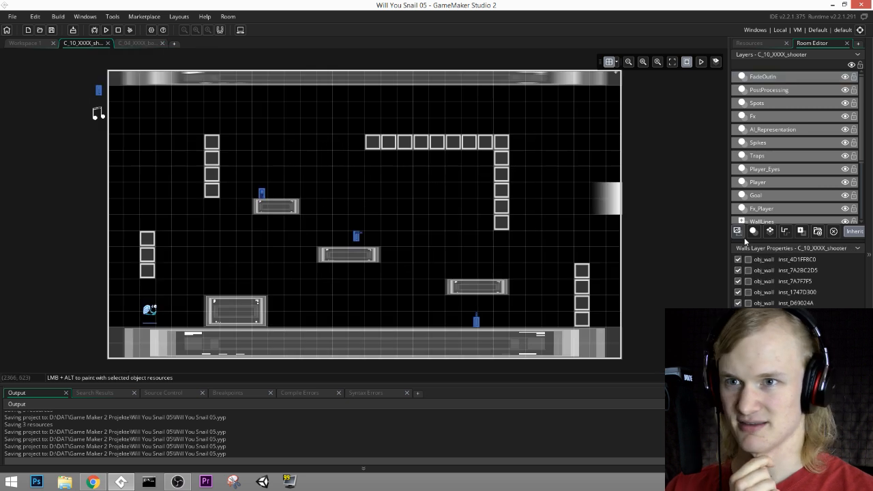
{"action": "left_click", "coordinate": [749, 43]}
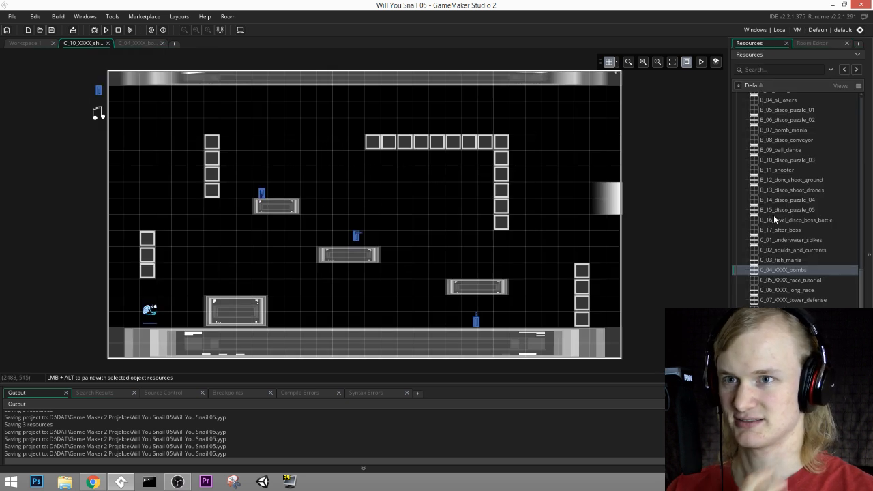
{"action": "double_click", "coordinate": [791, 280]}
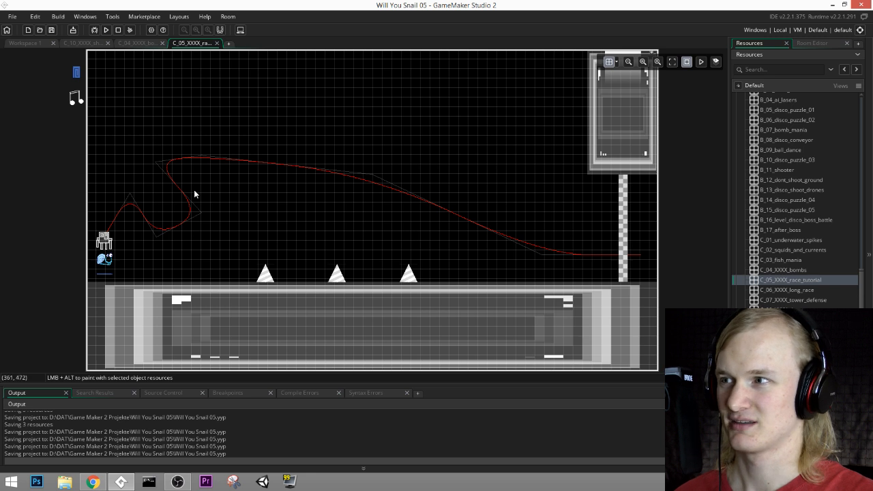
{"action": "scroll", "coordinate": [138, 236], "scroll_direction": "up", "scroll_amount": 1}
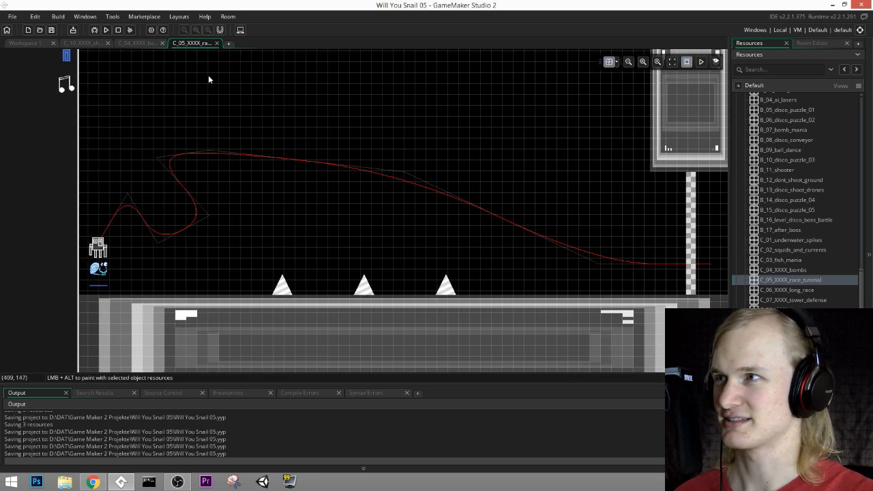
{"action": "left_click", "coordinate": [216, 43]}
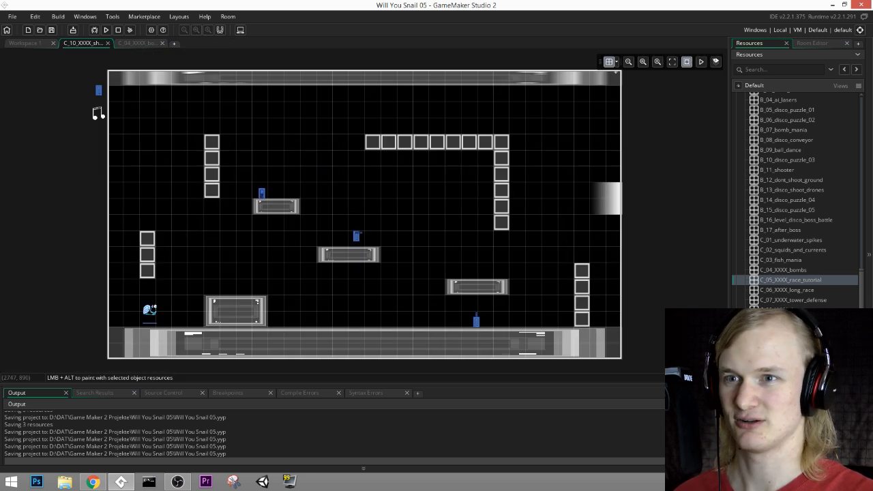
Step: View the C_06_XXXX_long_race and C_07_XXXX_tower_defense rooms, and remove the tower defense room from its place before C_08_XXXX_danger_race
{"action": "double_click", "coordinate": [758, 291]}
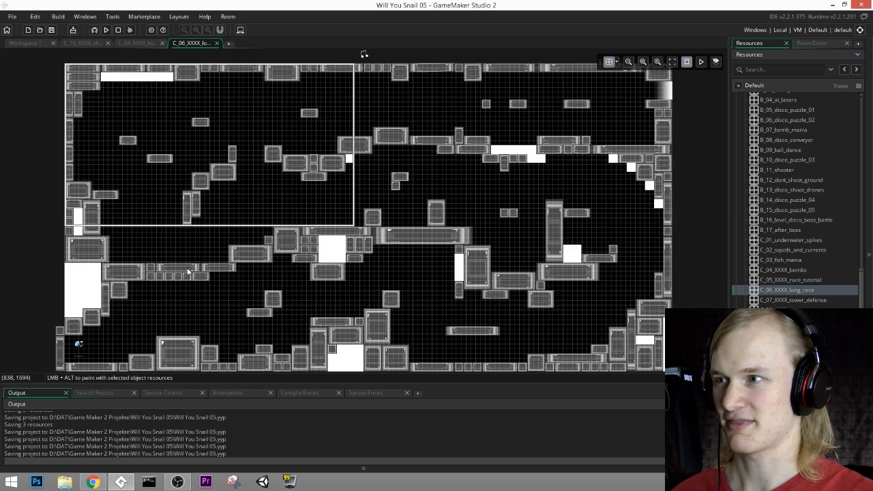
{"action": "double_click", "coordinate": [758, 301]}
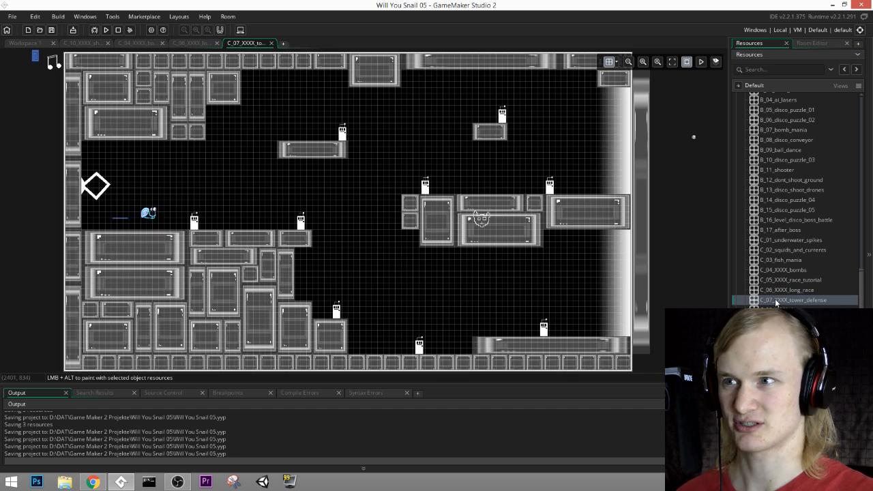
{"action": "left_click", "coordinate": [802, 299]}
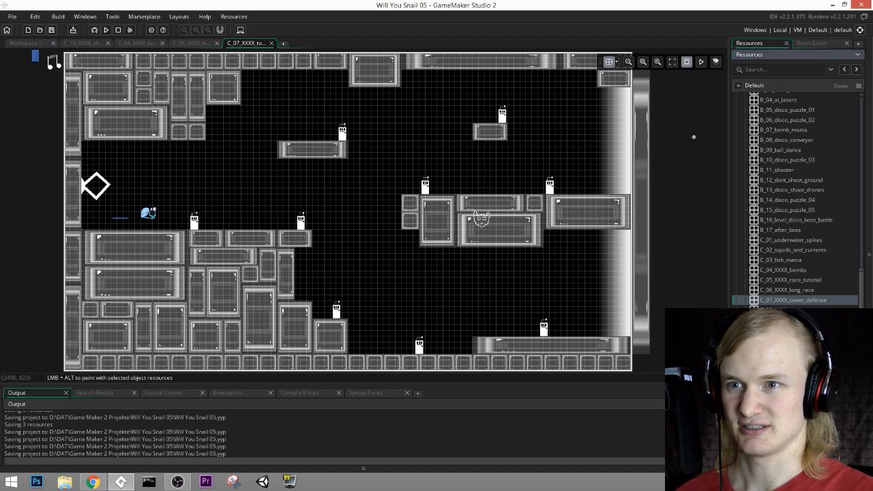
{"action": "key", "text": "Delete"}
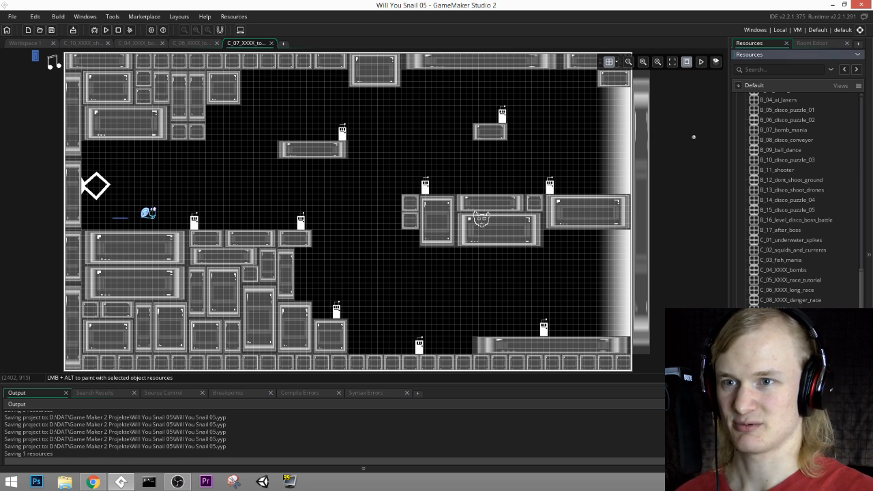
Step: Open the C_08_XXXX_danger_race room, the C_09 room and the C_10_XXXX_shooter room to view their layouts
{"action": "double_click", "coordinate": [802, 301]}
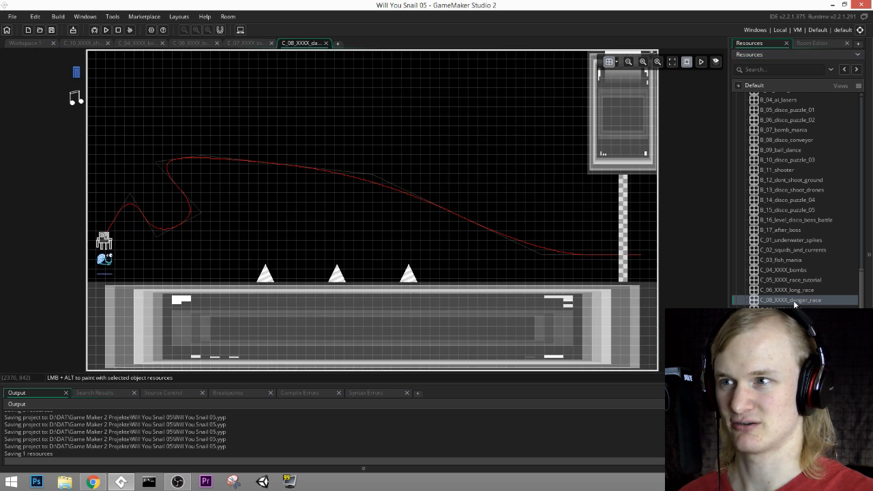
{"action": "double_click", "coordinate": [802, 310]}
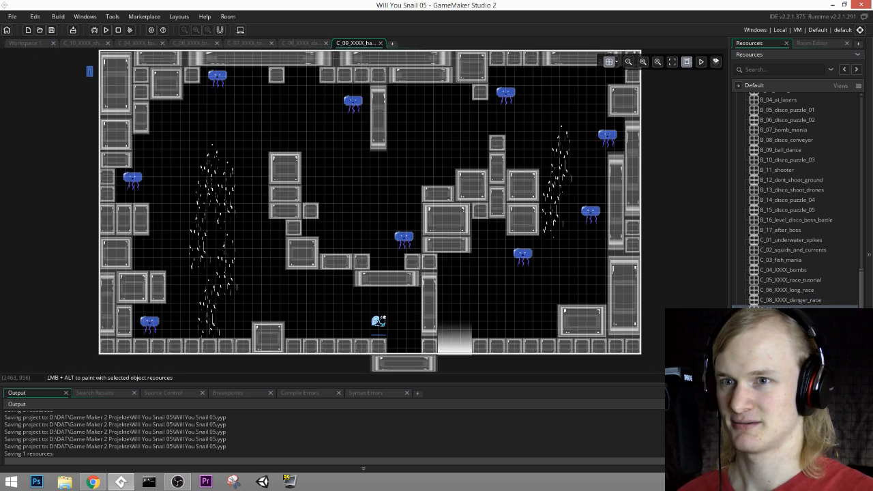
{"action": "double_click", "coordinate": [802, 320]}
Step: Examine the platforms, block columns and blue objects in the C_10_XXXX_shooter room up close
{"action": "scroll", "coordinate": [263, 220], "scroll_direction": "up", "scroll_amount": 1, "text": "ctrl"}
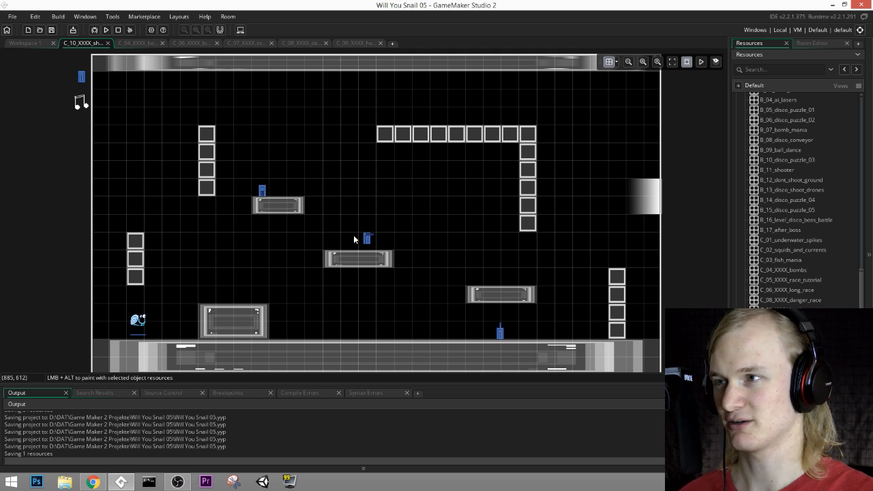
{"action": "scroll", "coordinate": [356, 238], "scroll_direction": "up", "scroll_amount": 5, "text": "ctrl"}
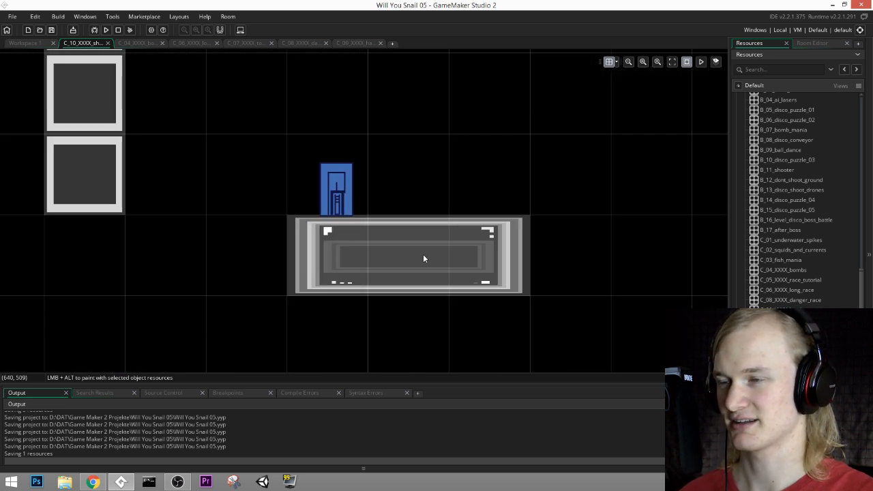
{"action": "scroll", "coordinate": [422, 255], "scroll_direction": "down", "scroll_amount": 5, "text": "ctrl"}
{"action": "middle_click_drag", "start_coordinate": [522, 288], "coordinate": [487, 211]}
{"action": "scroll", "coordinate": [572, 225], "scroll_direction": "up", "scroll_amount": 1, "text": "ctrl"}
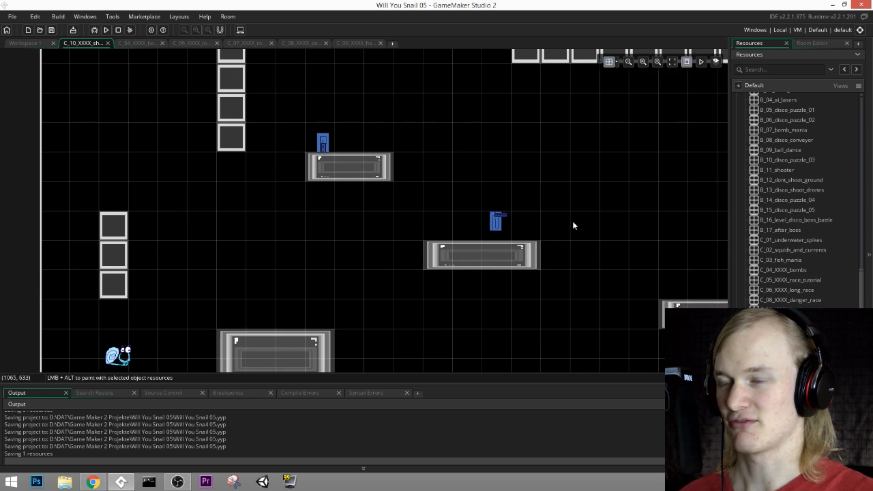
{"action": "scroll", "coordinate": [519, 278], "scroll_direction": "down", "scroll_amount": 1, "text": "ctrl"}
{"action": "middle_click_drag", "start_coordinate": [545, 277], "coordinate": [462, 253]}
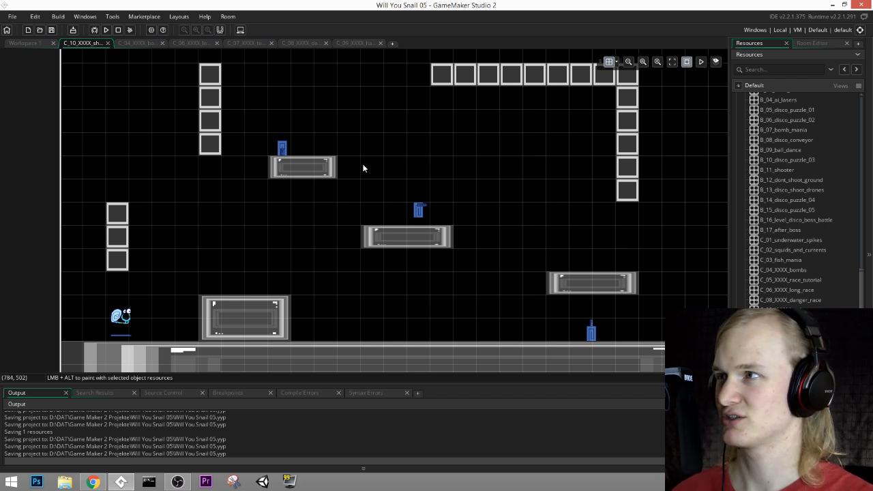
Step: Save the project, then reopen the C_05_XXXX_race_tutorial and C_04_XXXX_bombs rooms and inspect the bombs layout
{"action": "left_click", "coordinate": [52, 30]}
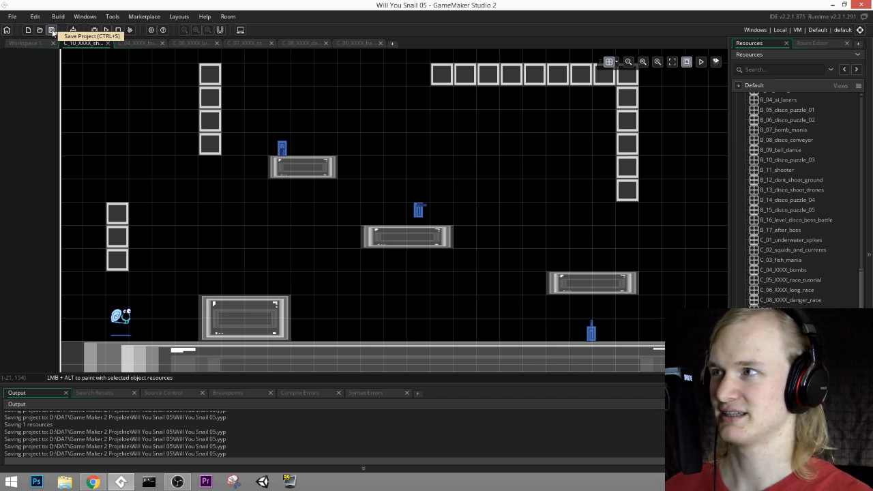
{"action": "left_click", "coordinate": [51, 30]}
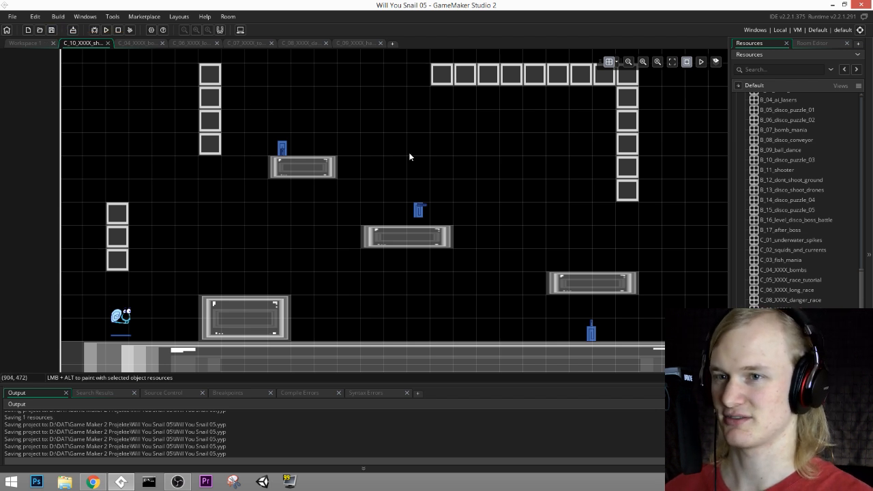
{"action": "double_click", "coordinate": [789, 280]}
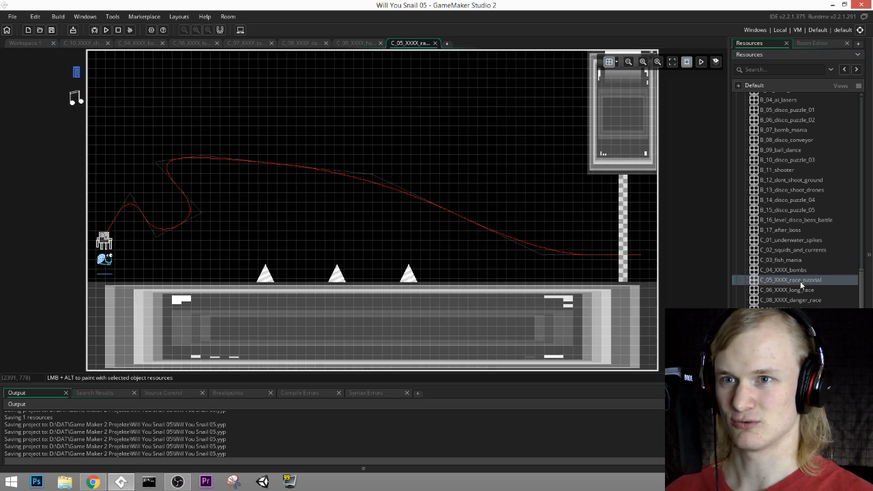
{"action": "double_click", "coordinate": [783, 270]}
{"action": "scroll", "coordinate": [327, 310], "scroll_direction": "up", "scroll_amount": 1, "text": "ctrl"}
{"action": "middle_click_drag", "start_coordinate": [500, 336], "coordinate": [537, 293]}
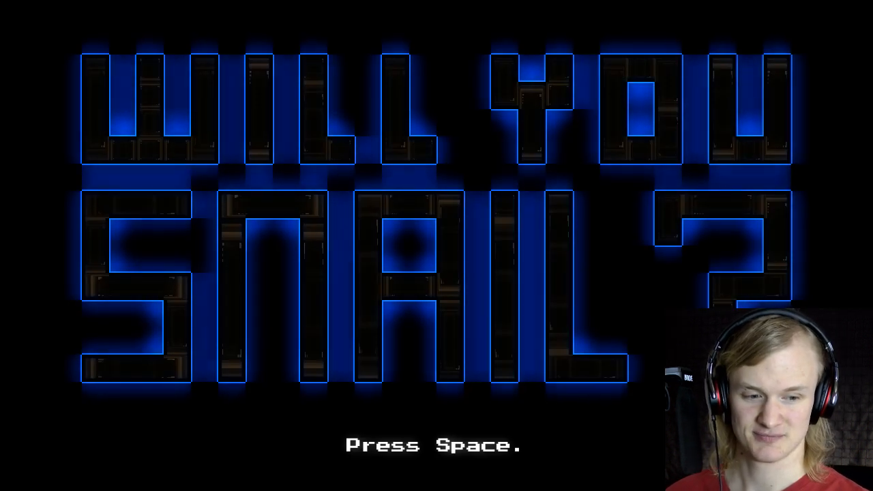
Step: Pass the running game's title screen and start a new game from the beginning
{"action": "key", "text": "space"}
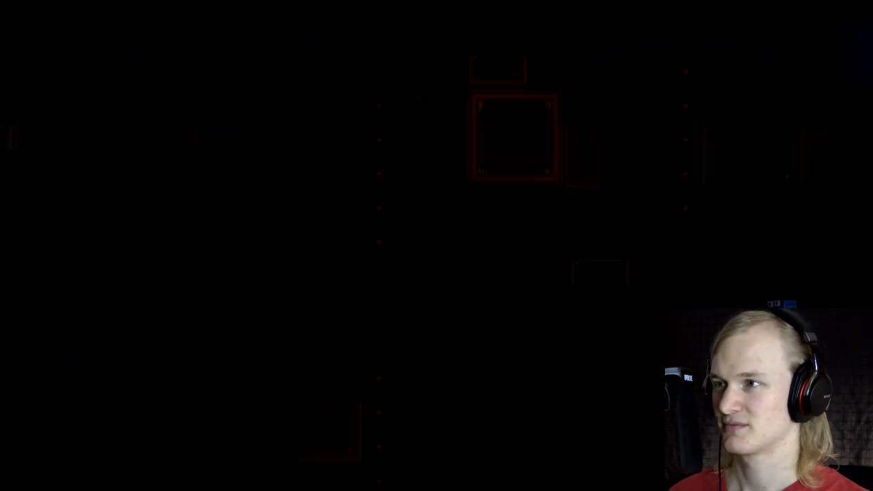
{"action": "key", "text": "Up"}
{"action": "key", "text": "Up"}
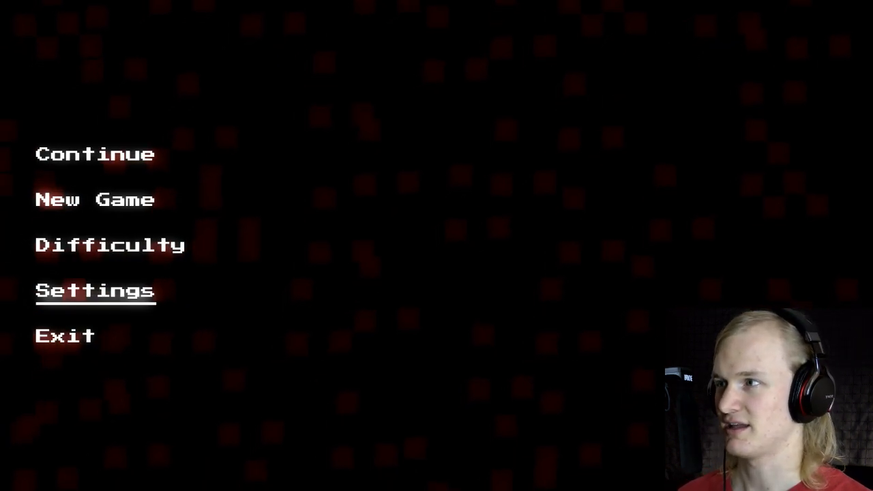
{"action": "key", "text": "Up"}
{"action": "key", "text": "Up"}
{"action": "key", "text": "space"}
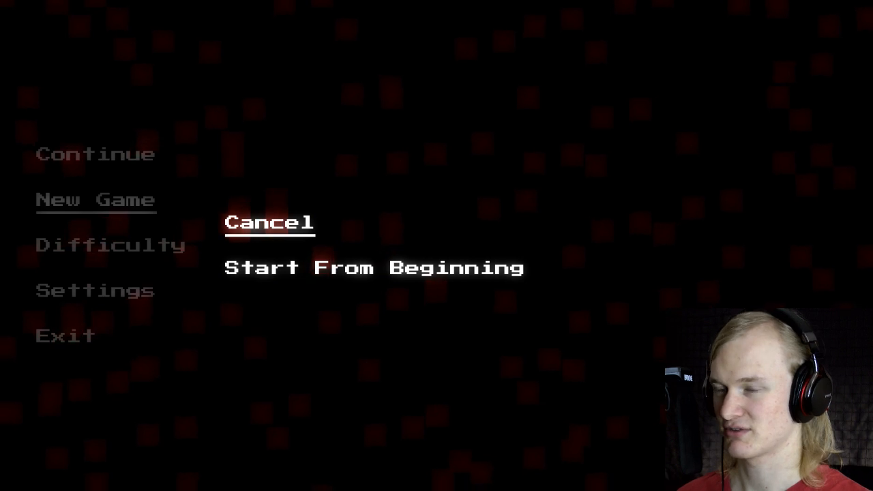
{"action": "key", "text": "Down"}
{"action": "key", "text": "space"}
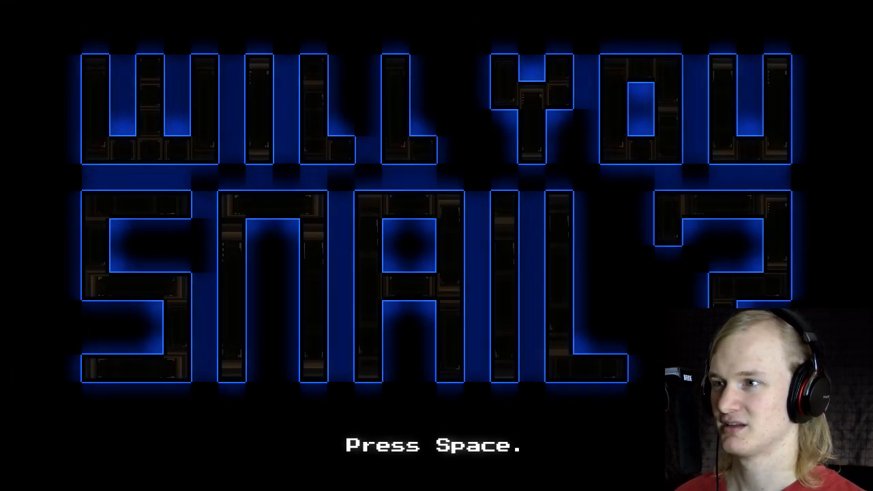
Step: Continue past the title screen and choose the Rage Mode difficulty
{"action": "key", "text": "space"}
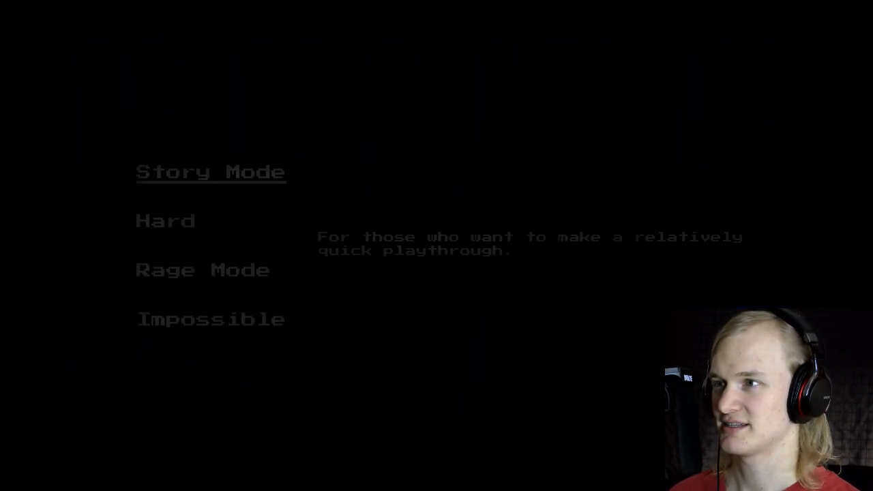
{"action": "key", "text": "Down"}
{"action": "key", "text": "Down"}
{"action": "key", "text": "space"}
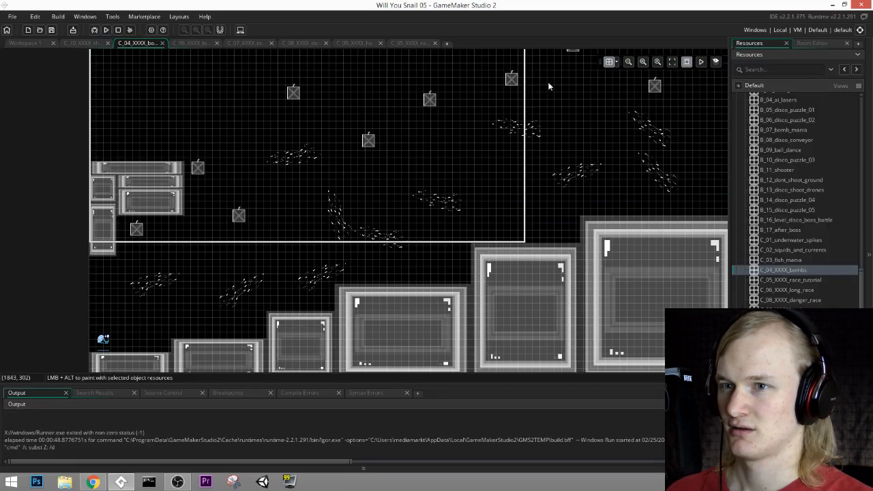
Step: Switch to the empty workspace and find the Objects groups among the project resources
{"action": "left_click", "coordinate": [821, 44]}
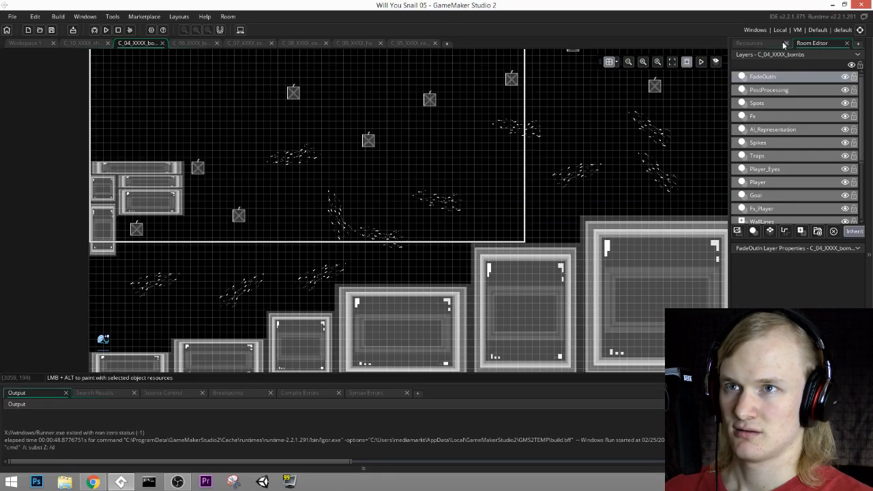
{"action": "left_click", "coordinate": [31, 41]}
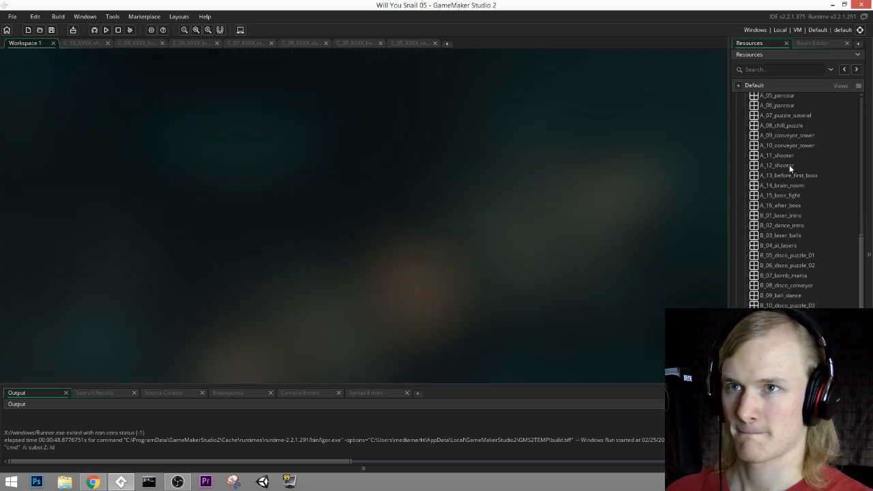
{"action": "scroll", "coordinate": [779, 253], "scroll_direction": "up", "scroll_amount": 10}
{"action": "left_click", "coordinate": [735, 276]}
{"action": "scroll", "coordinate": [767, 290], "scroll_direction": "down", "scroll_amount": 3}
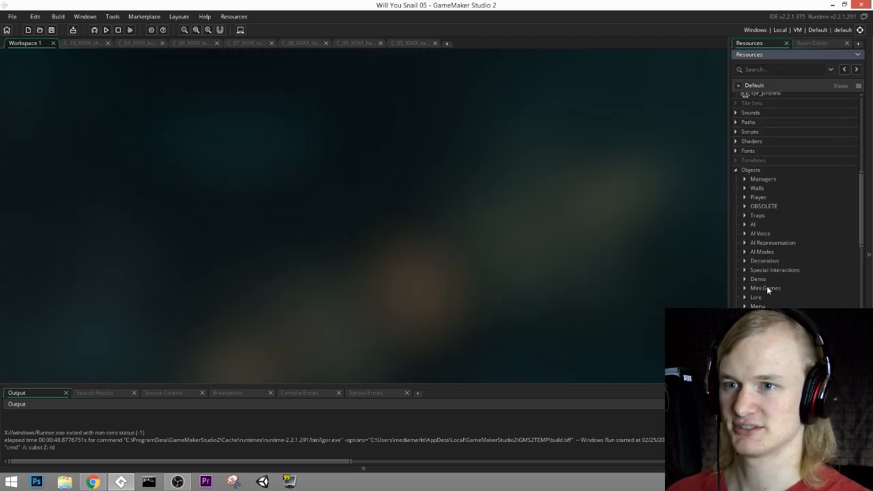
{"action": "scroll", "coordinate": [764, 279], "scroll_direction": "down", "scroll_amount": 3}
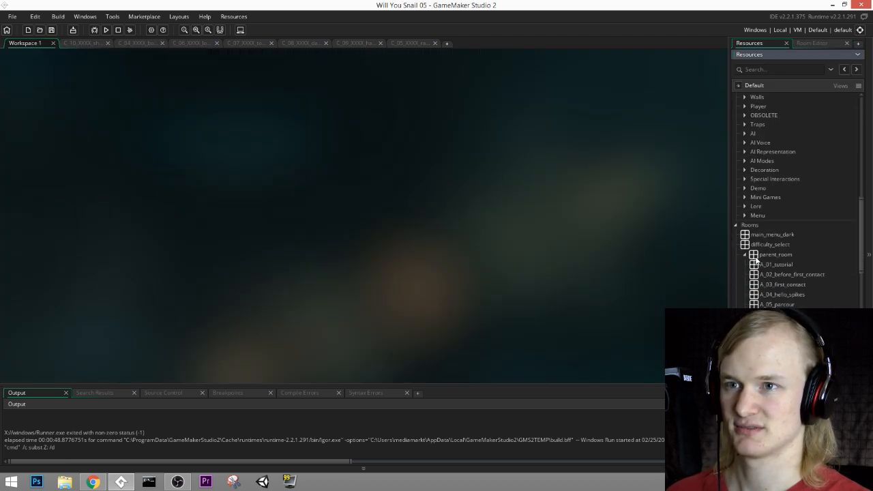
Step: Check the AI Voice and AI Representation object groups for their contents
{"action": "left_click", "coordinate": [744, 144]}
{"action": "left_click", "coordinate": [744, 143]}
{"action": "left_click", "coordinate": [744, 154]}
{"action": "left_click", "coordinate": [744, 153]}
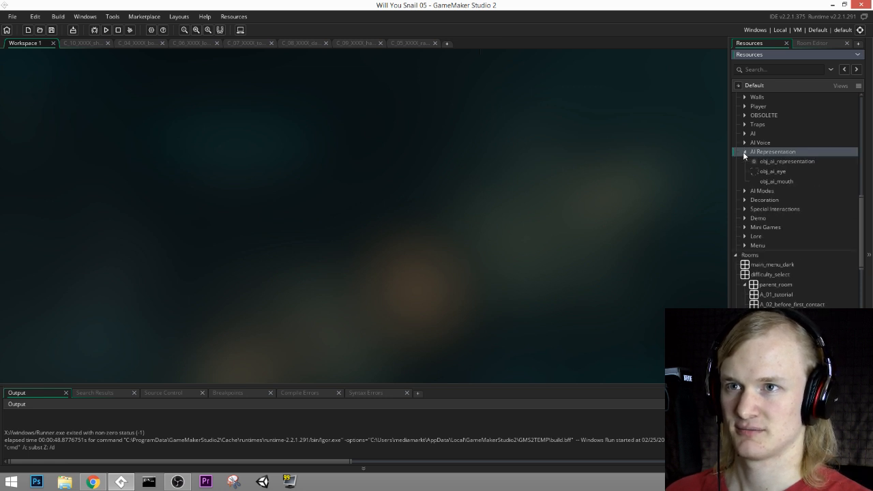
Step: Open the obj_bomb object from the Traps group and show its Create event code
{"action": "scroll", "coordinate": [744, 161], "scroll_direction": "up", "scroll_amount": 2}
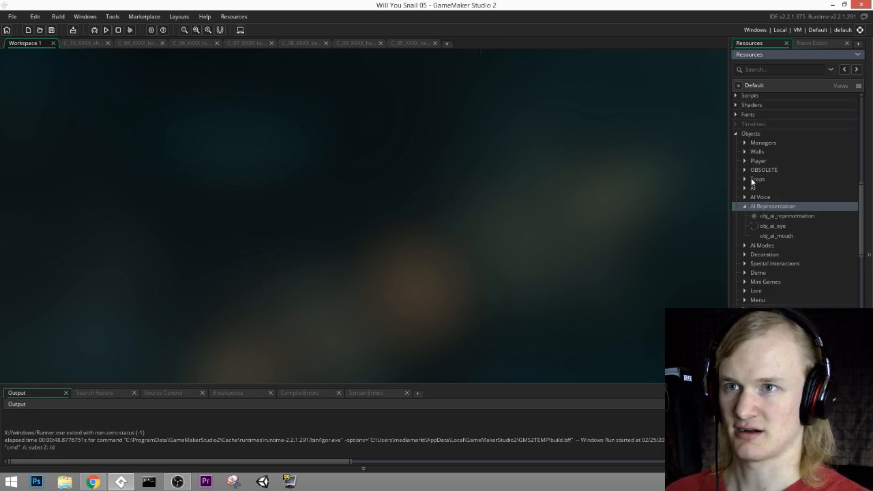
{"action": "left_click", "coordinate": [745, 180]}
{"action": "scroll", "coordinate": [754, 301], "scroll_direction": "down", "scroll_amount": 2}
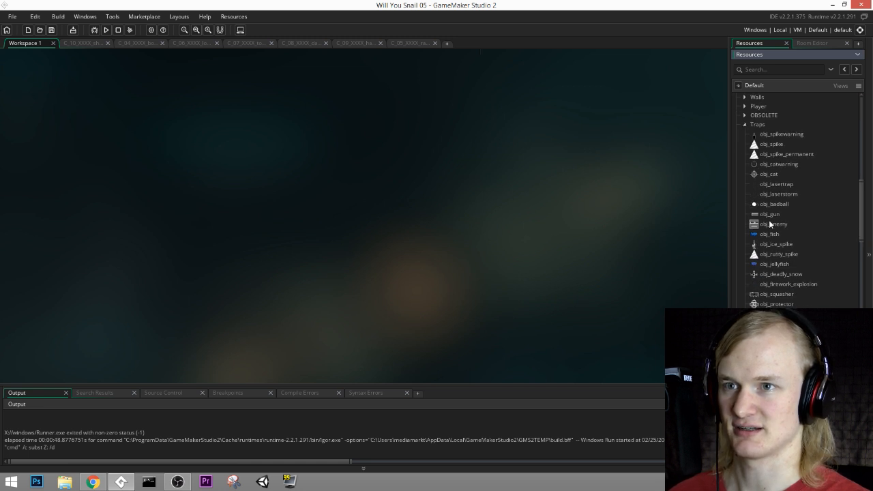
{"action": "double_click", "coordinate": [772, 324]}
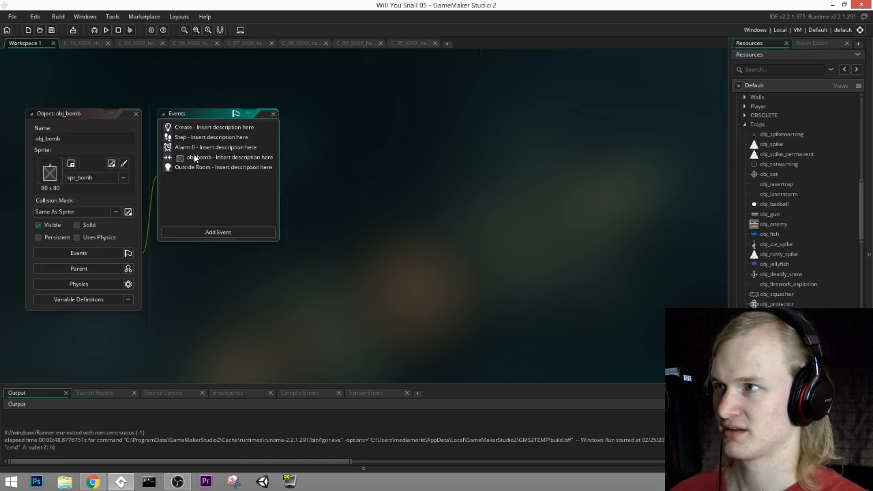
{"action": "double_click", "coordinate": [199, 128]}
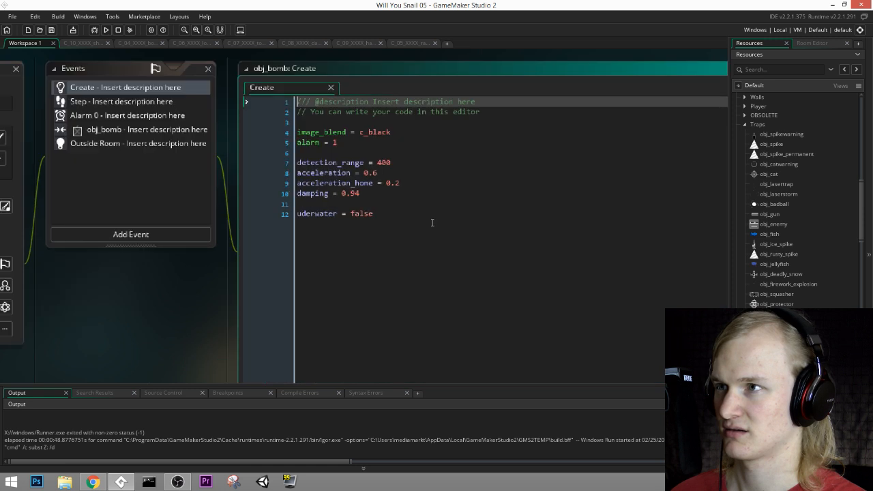
Step: Correct the misspelled variable uderwater to underwater in obj_bomb's Create event and save the project
{"action": "left_click", "coordinate": [415, 180]}
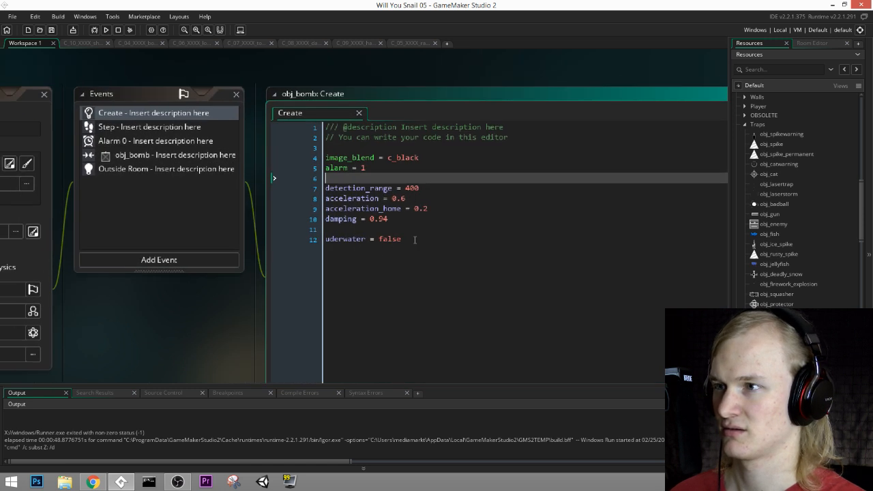
{"action": "left_click_drag", "start_coordinate": [415, 240], "coordinate": [300, 248]}
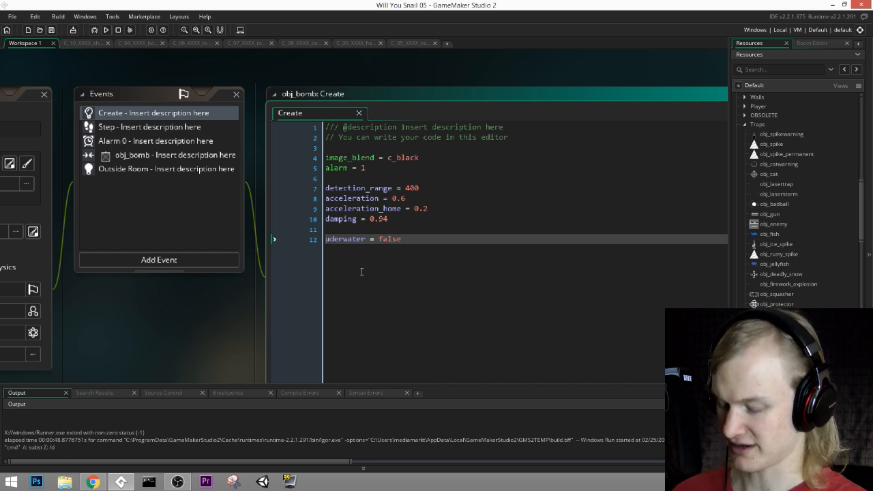
{"action": "double_click", "coordinate": [338, 240]}
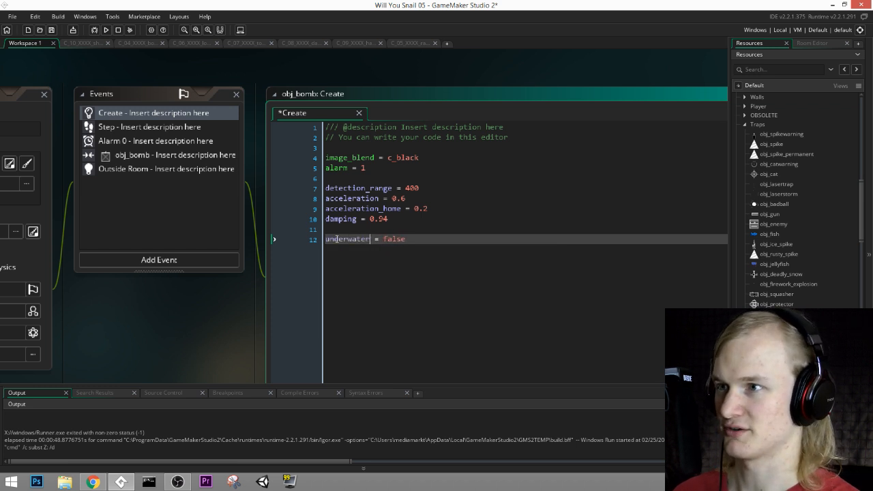
{"action": "key", "text": "ctrl+c"}
{"action": "left_click", "coordinate": [51, 29]}
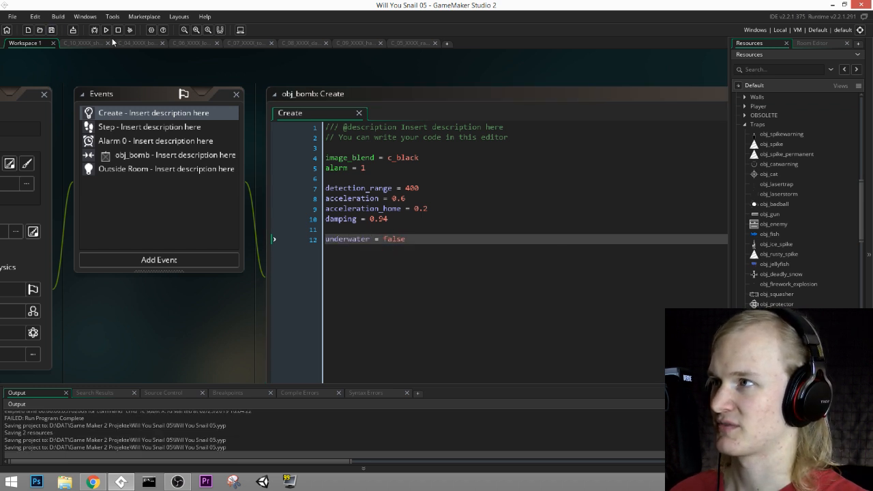
Step: Run the game and skip ahead room by room to the first underwater level
{"action": "left_click", "coordinate": [106, 30]}
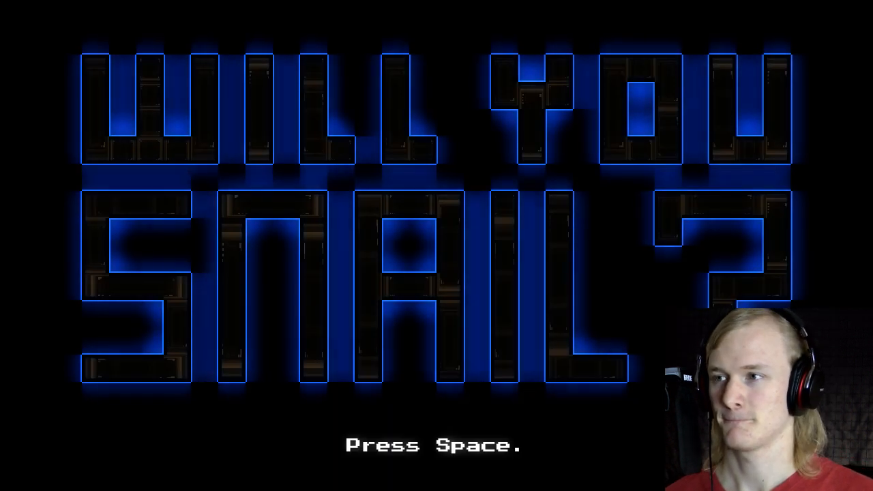
{"action": "key", "text": "space"}
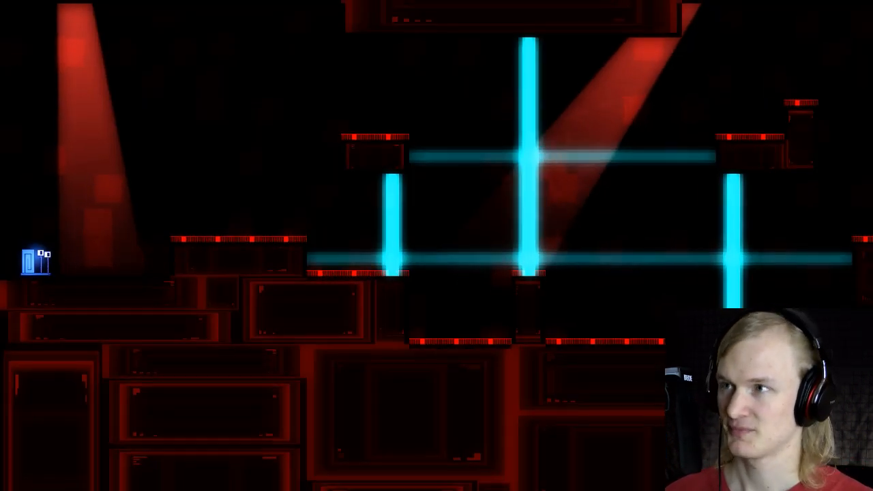
{"action": "key", "text": "Page_Down"}
{"action": "key", "text": "Page_Down"}
{"action": "key", "text": "Page_Down"}
{"action": "key", "text": "Page_Down"}
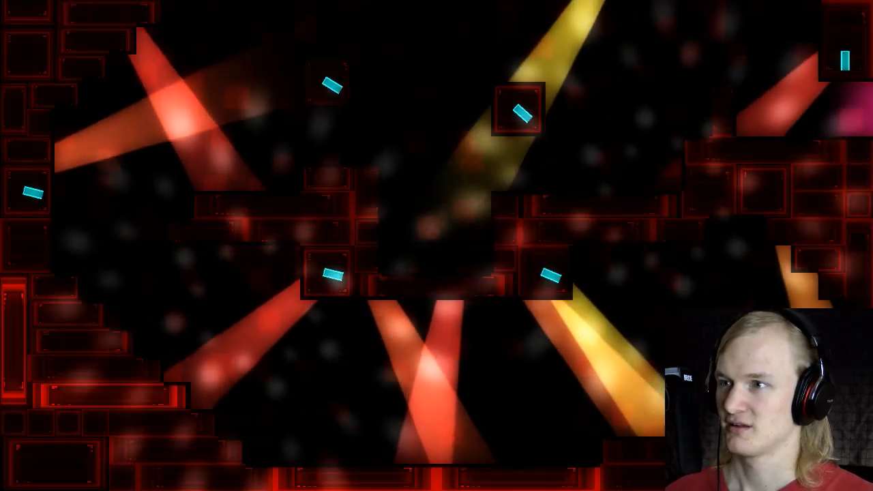
{"action": "key", "text": "Page_Down"}
{"action": "key", "text": "Page_Down"}
{"action": "key", "text": "Page_Down"}
{"action": "key", "text": "Page_Down"}
{"action": "key", "text": "Page_Down"}
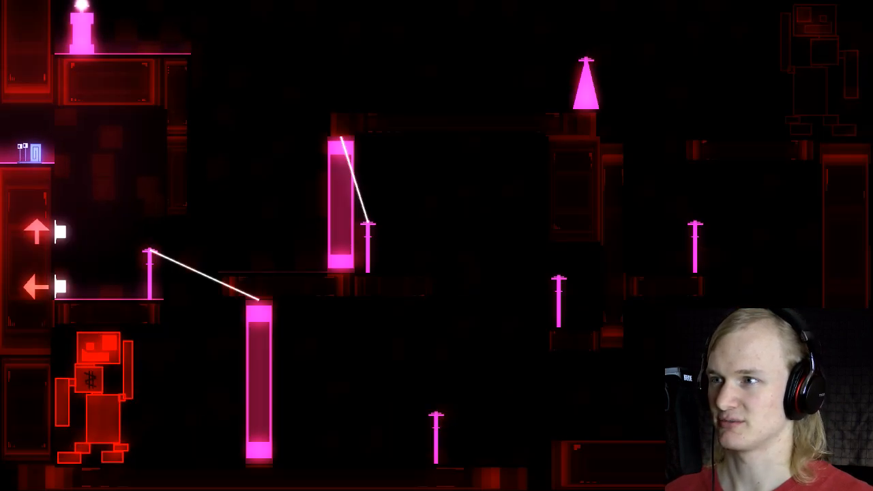
{"action": "key", "text": "Page_Down"}
{"action": "key", "text": "Page_Down"}
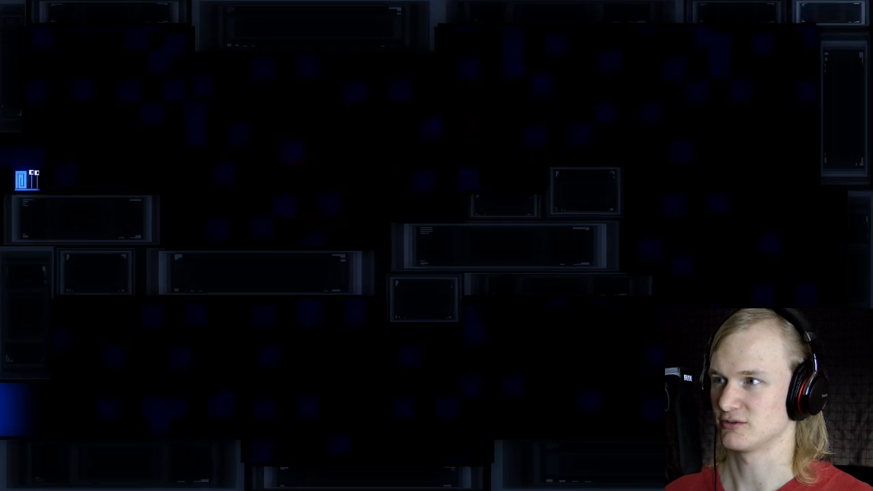
Step: Playtest the first underwater level by jumping across its platforms and through the lower passage towards the next room
{"action": "key", "text": "Right"}
{"action": "key", "text": "space"}
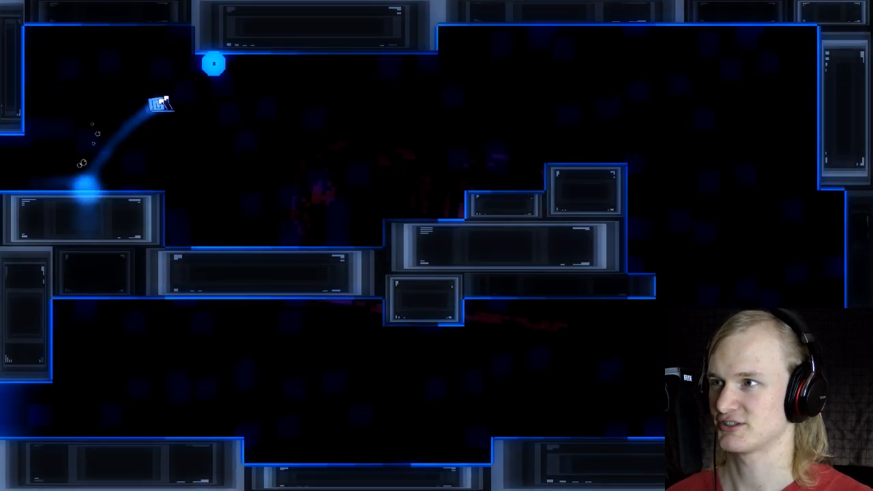
{"action": "key", "text": "space"}
{"action": "key", "text": "space"}
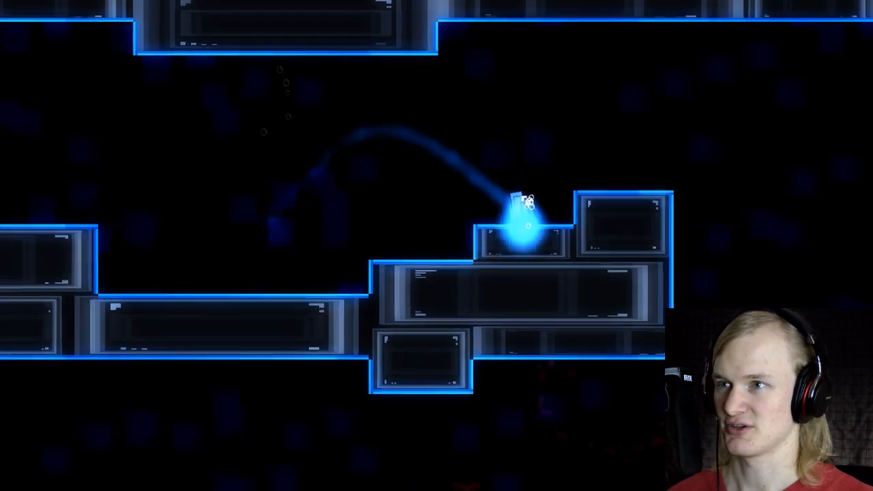
{"action": "key", "text": "space"}
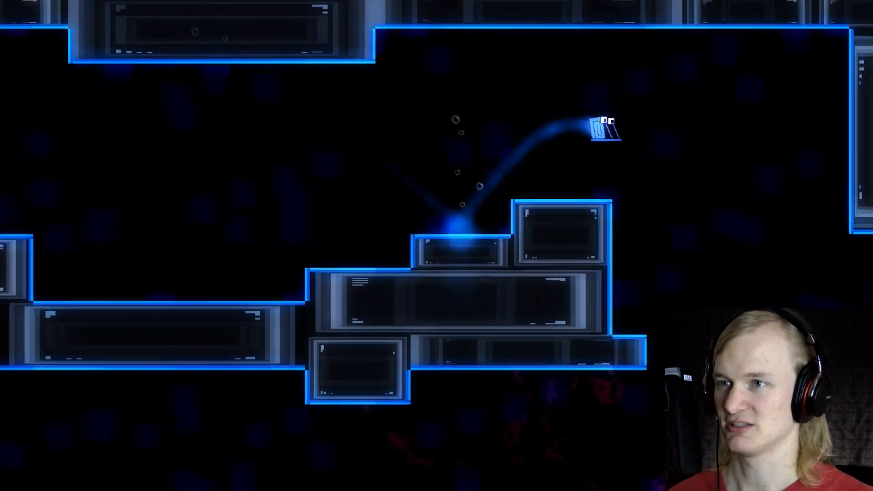
{"action": "key", "text": "Left"}
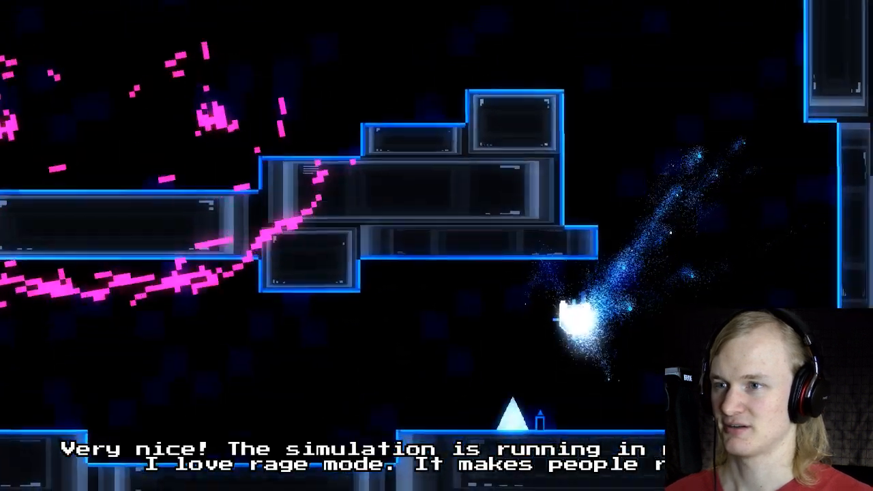
{"action": "key", "text": "Right"}
{"action": "key", "text": "space"}
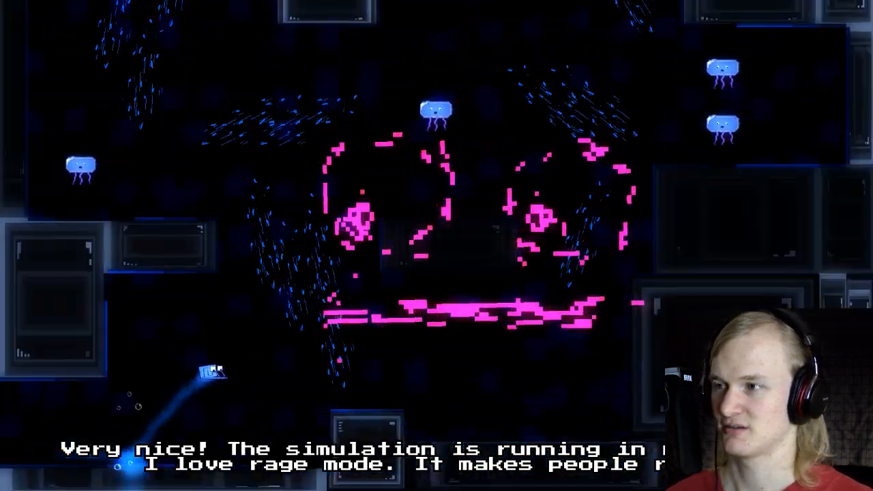
Step: Playtest the squids and currents room, moving the snail up past the squids to the central platform
{"action": "key", "text": "space"}
{"action": "key", "text": "Left"}
{"action": "key", "text": "space"}
{"action": "key", "text": "Right"}
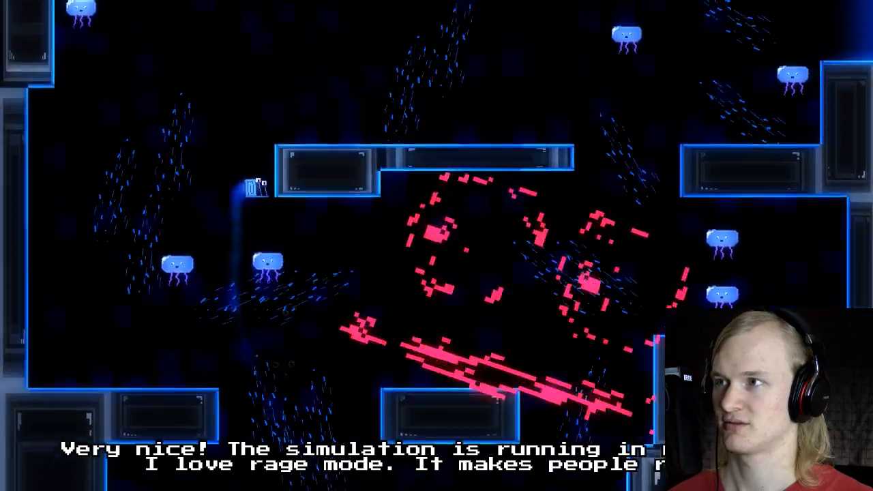
{"action": "key", "text": "Right"}
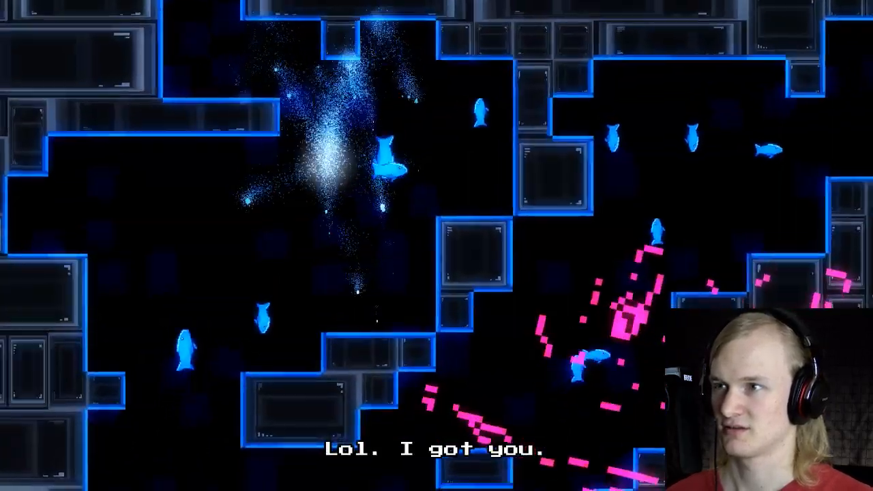
Step: Playtest the fish room by steering the snail around the fish, and continue to the bombs room
{"action": "key", "text": "Right"}
{"action": "key", "text": "Left"}
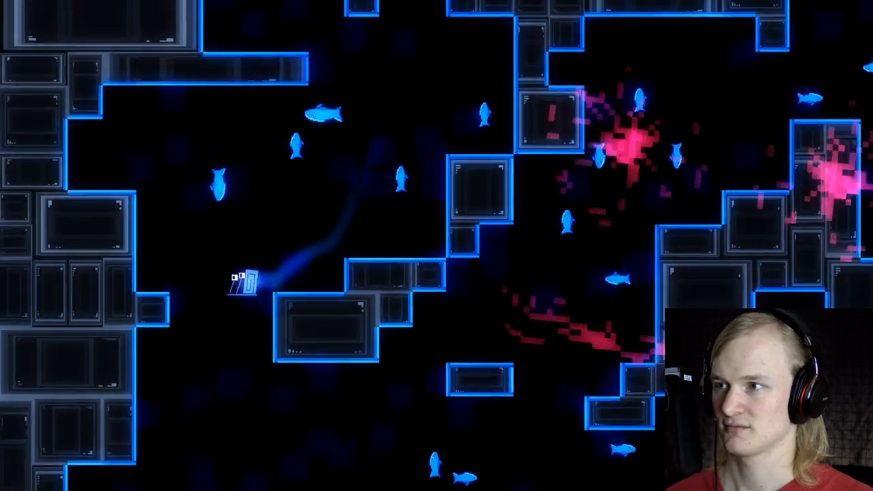
{"action": "key", "text": "Right"}
{"action": "key", "text": "space"}
{"action": "key", "text": "Right"}
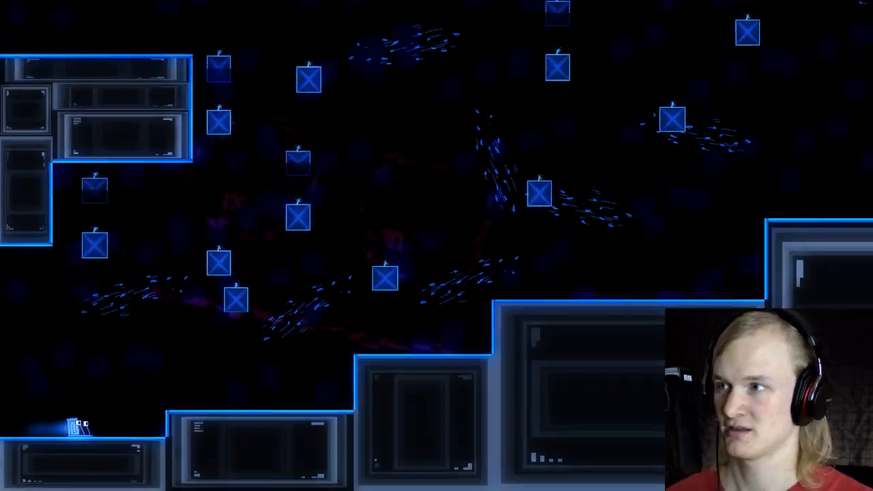
Step: Test the bombs room by climbing the rising steps while dodging the sinking bombs
{"action": "key", "text": "Right"}
{"action": "key", "text": "space"}
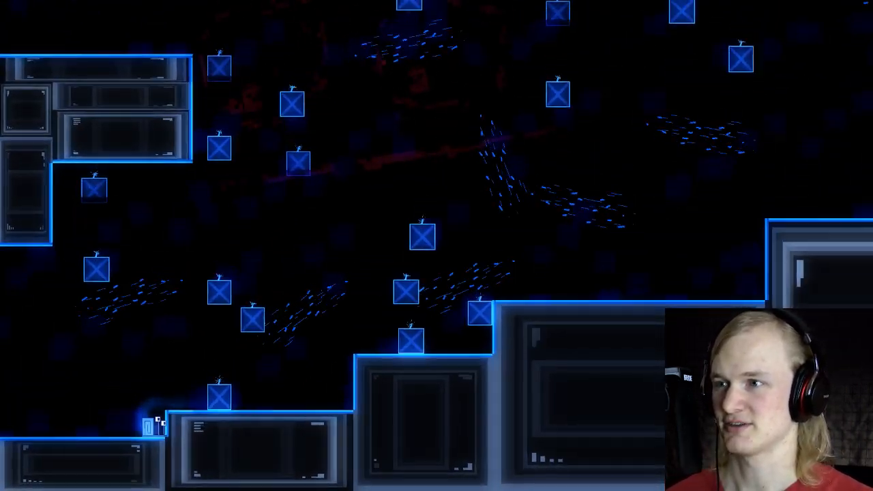
{"action": "key", "text": "Left"}
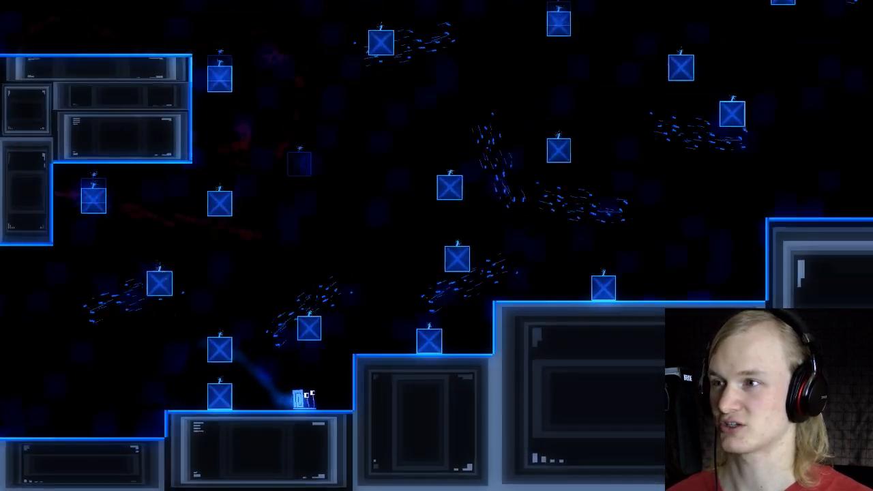
{"action": "key", "text": "Right"}
{"action": "key", "text": "space"}
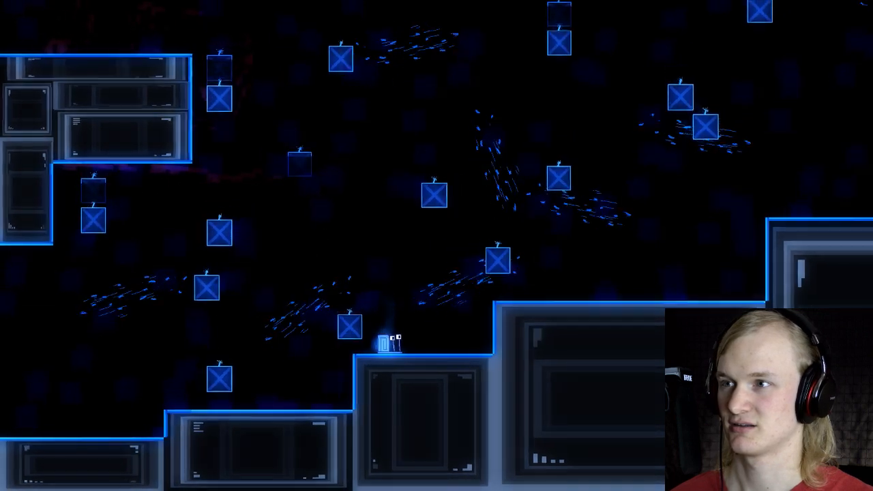
{"action": "key", "text": "Right"}
{"action": "key", "text": "space"}
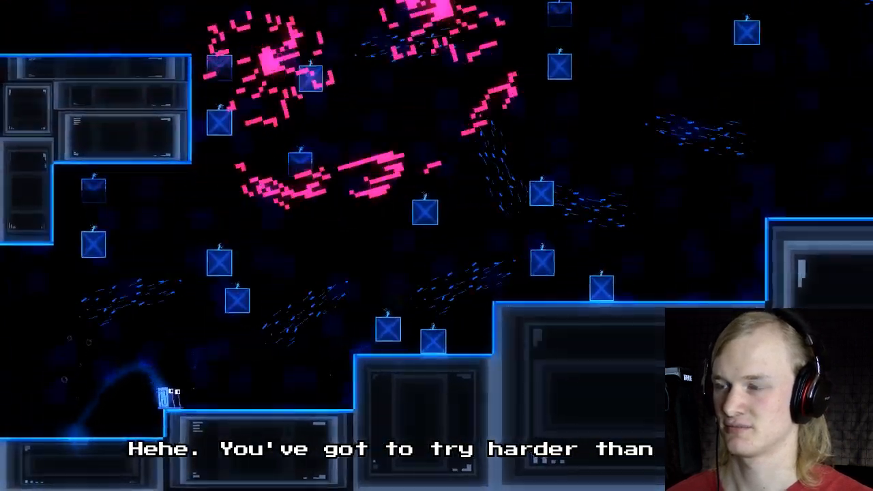
Step: Retry the bombs room from its start, jumping up to the second raised step between the bombs
{"action": "key", "text": "Right"}
{"action": "key", "text": "space"}
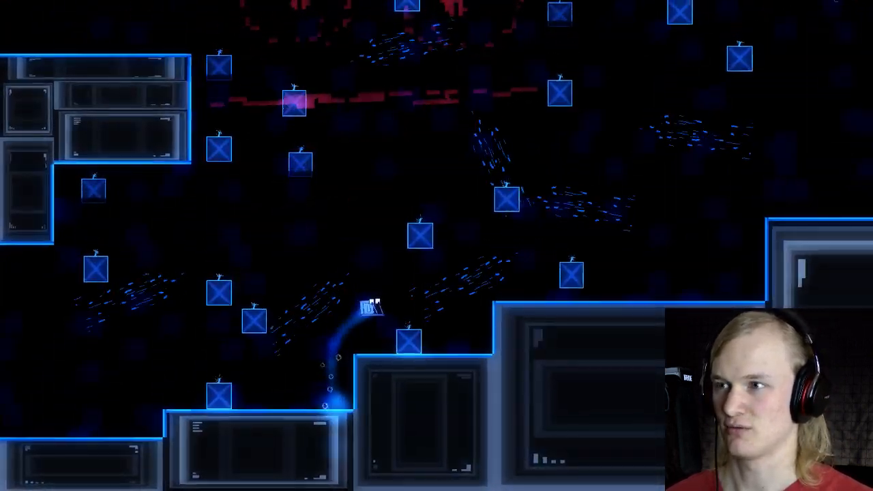
{"action": "key", "text": "Left"}
{"action": "key", "text": "space"}
{"action": "key", "text": "Right"}
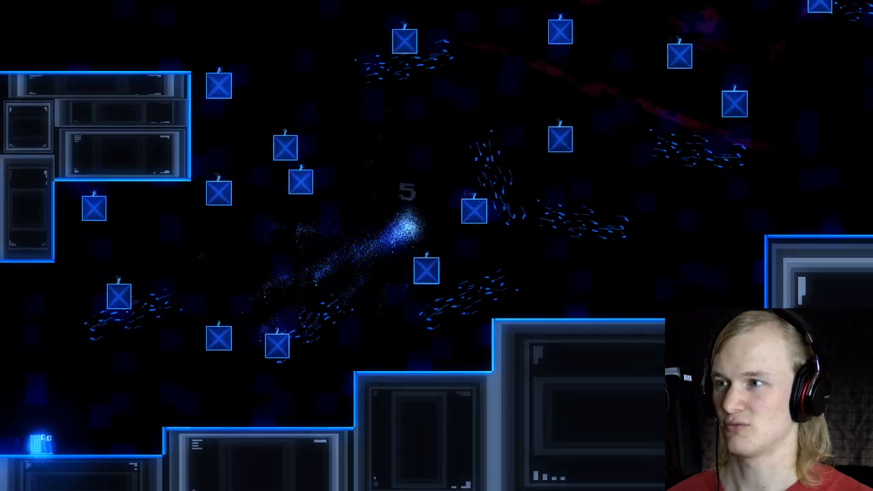
Step: Retry the bombs room from its start, moving the snail up the steps past the sinking bombs, and exit the game
{"action": "key", "text": "Right"}
{"action": "key", "text": "space"}
{"action": "key", "text": "space"}
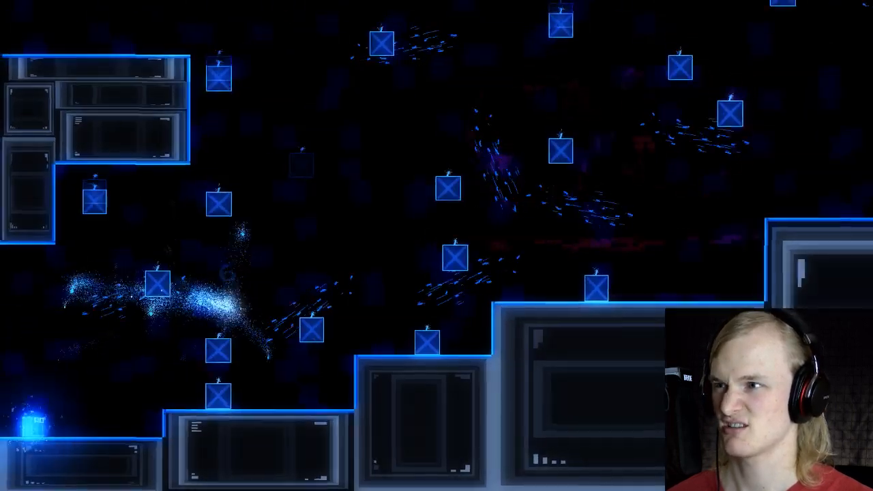
{"action": "key", "text": "Right"}
{"action": "key", "text": "space"}
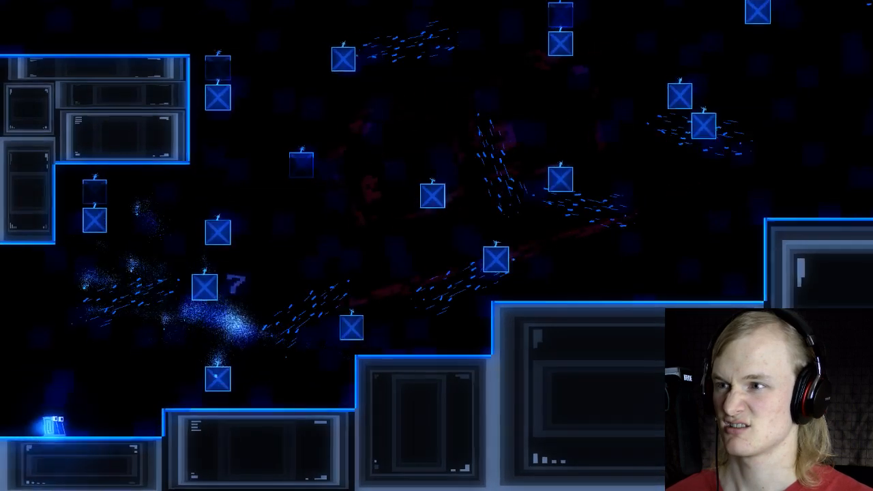
{"action": "key", "text": "Right"}
{"action": "key", "text": "space"}
{"action": "key", "text": "Right"}
{"action": "key", "text": "space"}
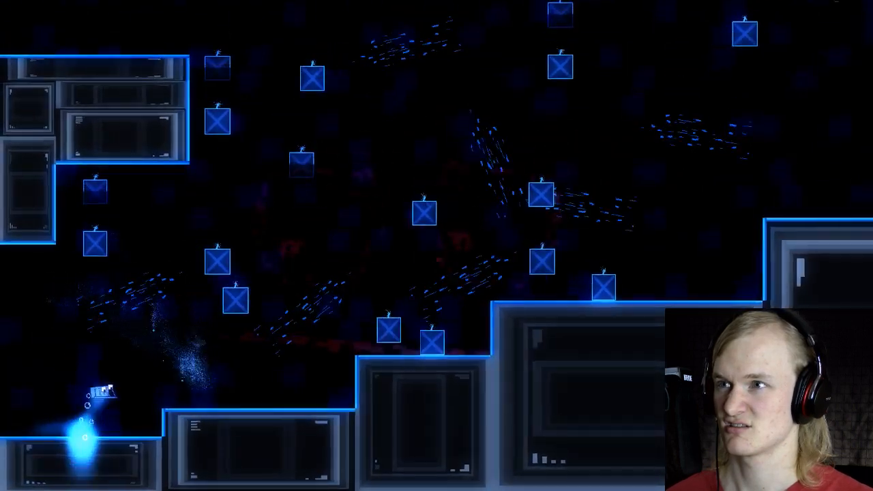
{"action": "key", "text": "Right"}
{"action": "key", "text": "space"}
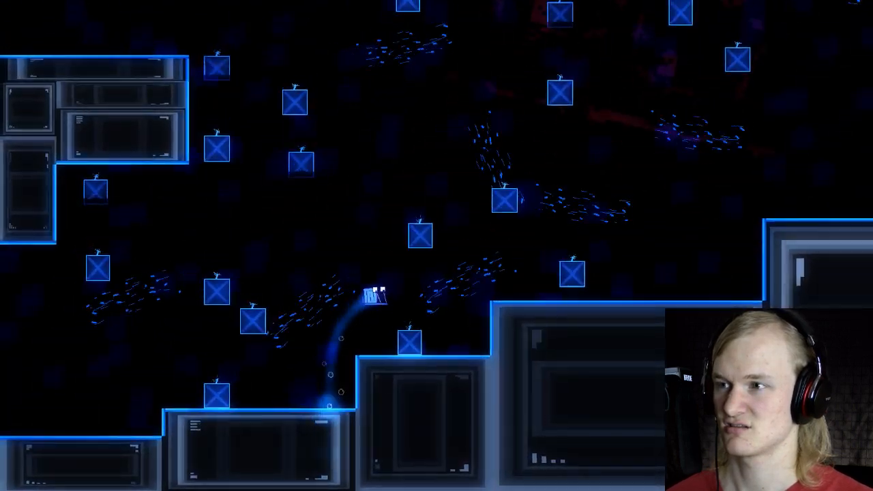
{"action": "key", "text": "Escape"}
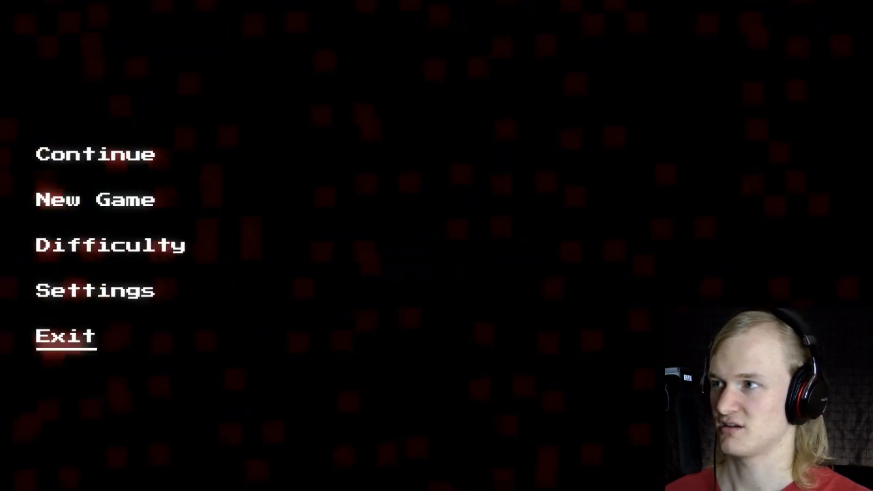
{"action": "key", "text": "Return"}
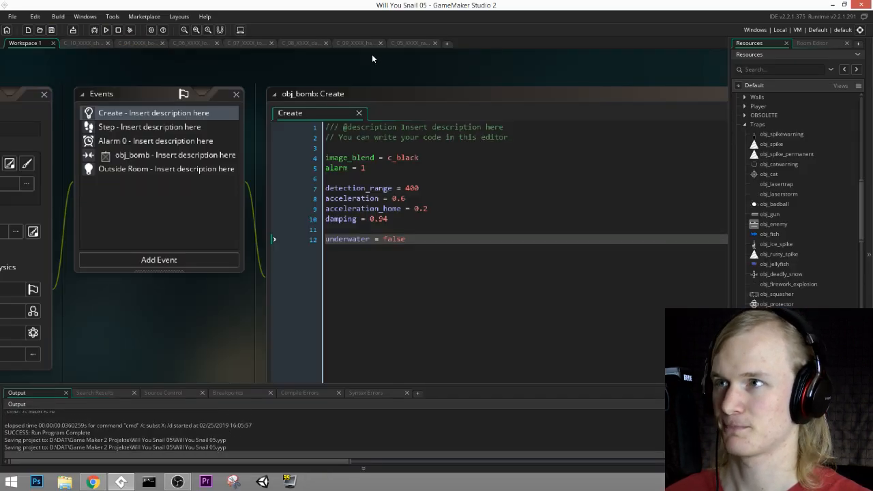
Step: Close all open chapter C room editors and save the project
{"action": "left_click", "coordinate": [107, 43]}
{"action": "left_click", "coordinate": [107, 43]}
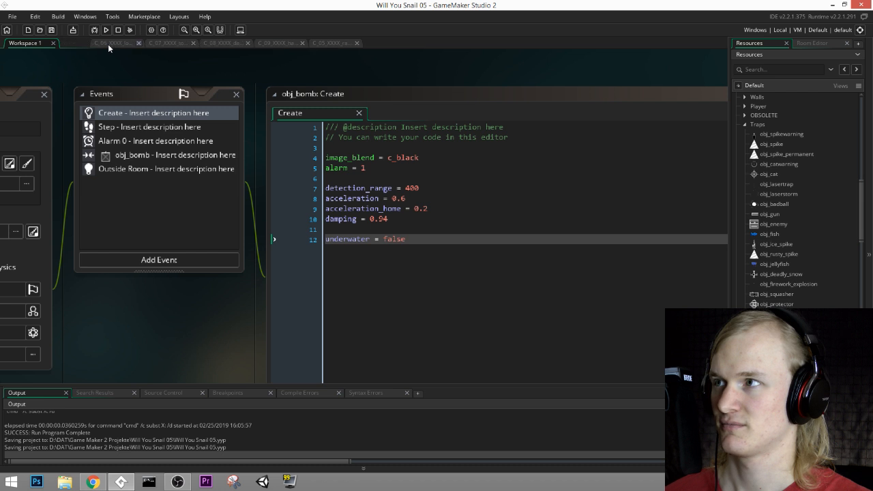
{"action": "left_click", "coordinate": [107, 43]}
{"action": "middle_click", "coordinate": [109, 45]}
{"action": "middle_click", "coordinate": [108, 45]}
{"action": "middle_click", "coordinate": [109, 45]}
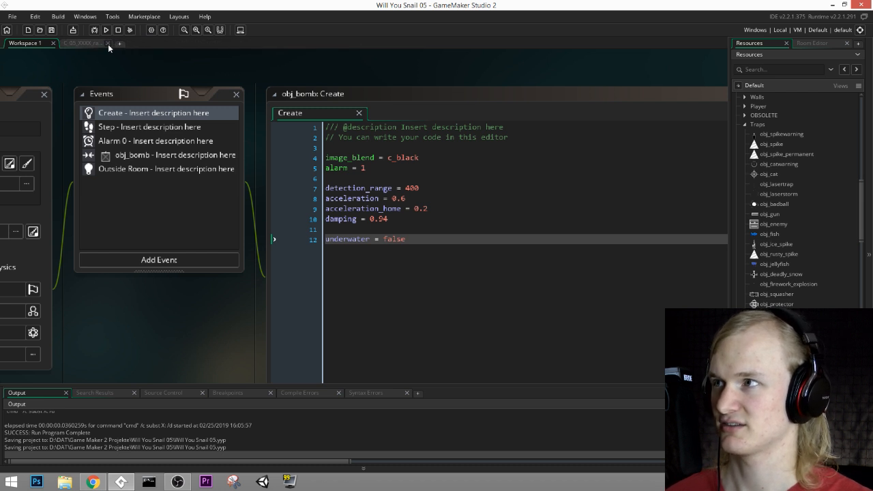
{"action": "middle_click", "coordinate": [108, 45]}
{"action": "left_click", "coordinate": [51, 31]}
{"action": "left_click", "coordinate": [52, 30]}
Step: Open the room C_04_XXXX_bombs for editing
{"action": "scroll", "coordinate": [795, 204], "scroll_direction": "down", "scroll_amount": 4}
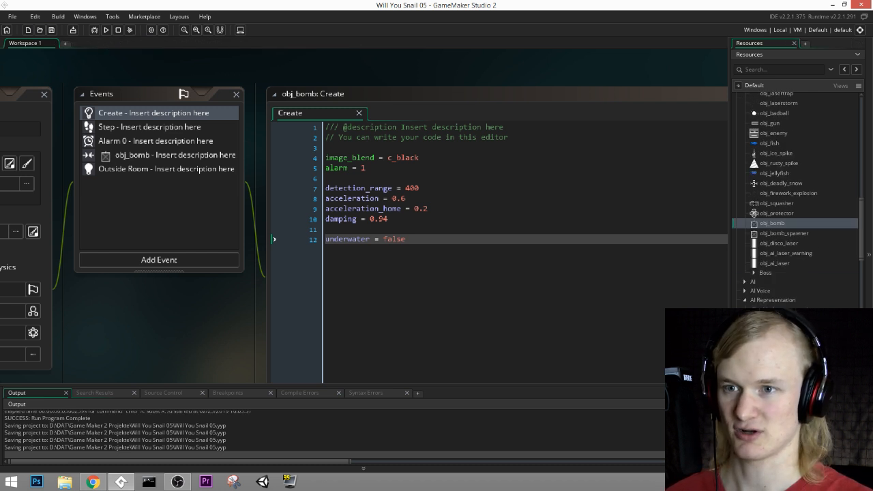
{"action": "scroll", "coordinate": [795, 204], "scroll_direction": "down", "scroll_amount": 2}
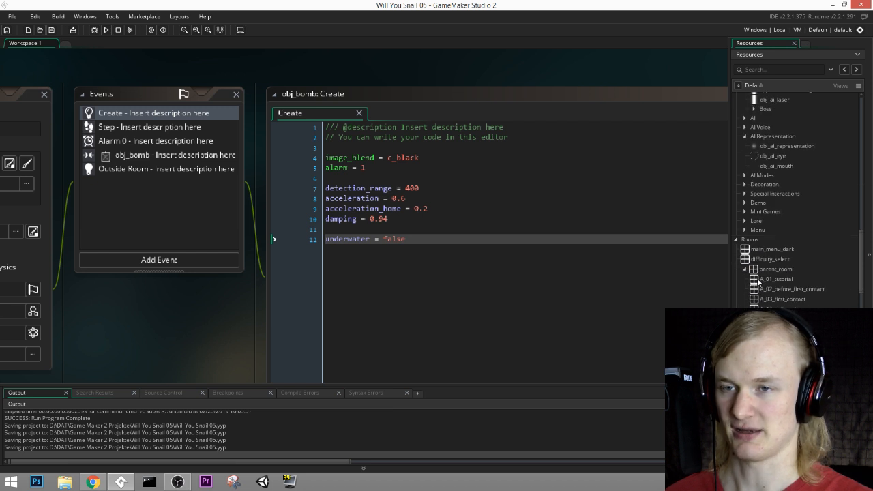
{"action": "scroll", "coordinate": [757, 289], "scroll_direction": "down", "scroll_amount": 4}
{"action": "scroll", "coordinate": [754, 291], "scroll_direction": "down", "scroll_amount": 6}
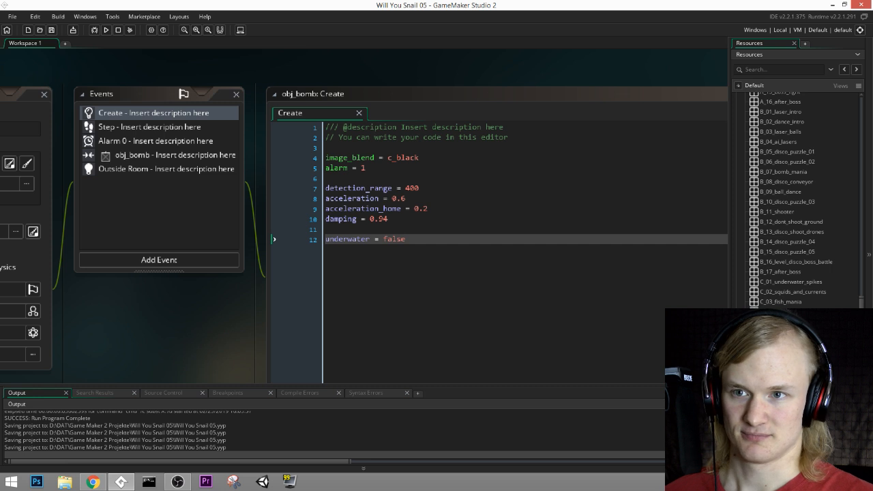
{"action": "double_click", "coordinate": [784, 311]}
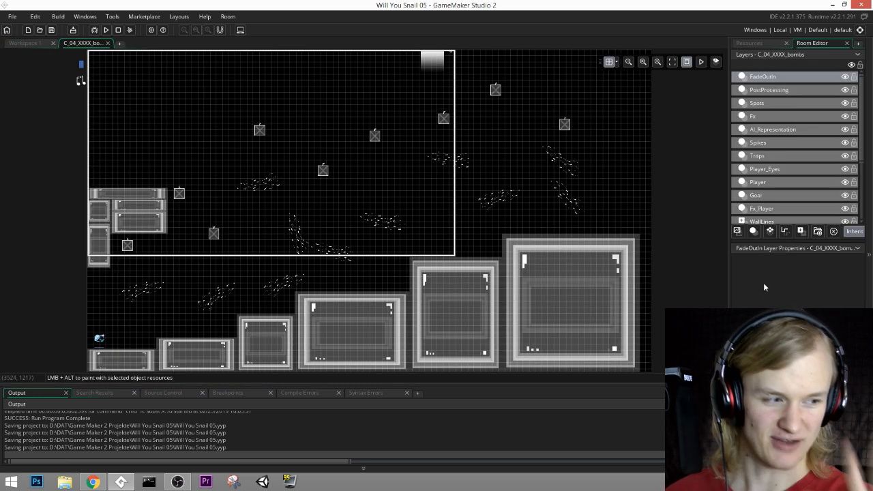
{"action": "scroll", "coordinate": [386, 200], "scroll_direction": "up", "scroll_amount": 2, "text": "ctrl"}
{"action": "middle_click_drag", "start_coordinate": [429, 250], "coordinate": [520, 259]}
{"action": "scroll", "coordinate": [760, 199], "scroll_direction": "down", "scroll_amount": 4}
{"action": "scroll", "coordinate": [762, 203], "scroll_direction": "up", "scroll_amount": 4}
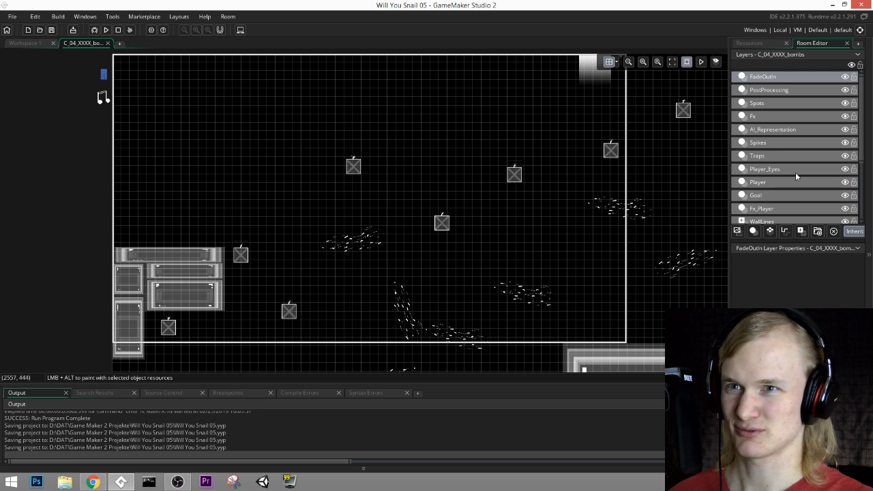
Step: On the Walls layer, duplicate the start ledge's top wall, place the copy at (0, 420) and widen it to about 660
{"action": "scroll", "coordinate": [758, 204], "scroll_direction": "down", "scroll_amount": 1}
{"action": "left_click", "coordinate": [756, 217]}
{"action": "middle_click_drag", "start_coordinate": [195, 279], "coordinate": [251, 243]}
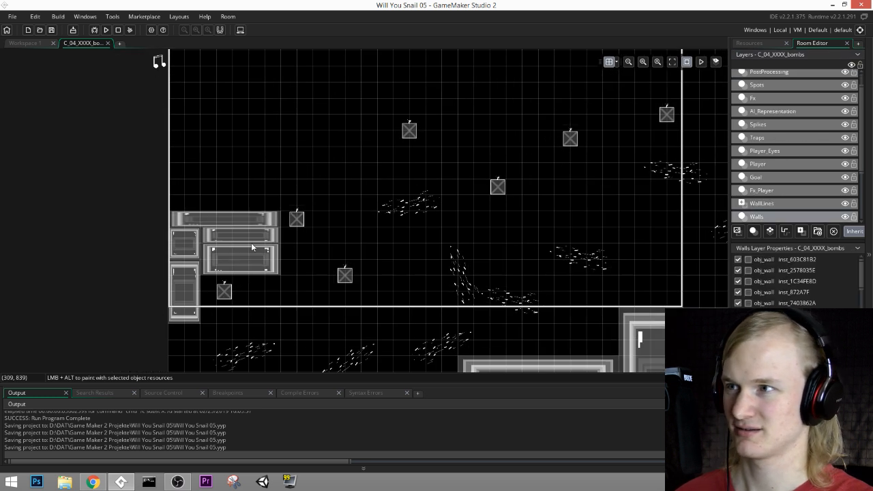
{"action": "left_click", "coordinate": [267, 221]}
{"action": "key", "text": "ctrl+v"}
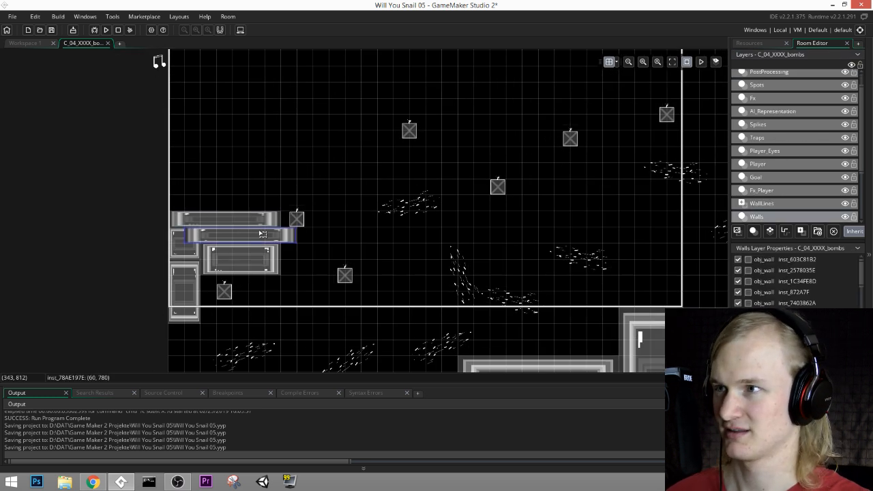
{"action": "left_click_drag", "start_coordinate": [263, 236], "coordinate": [312, 141]}
{"action": "middle_click_drag", "start_coordinate": [312, 140], "coordinate": [290, 226]}
{"action": "left_click_drag", "start_coordinate": [217, 234], "coordinate": [148, 231]}
Step: Shorten the fifth wall of the bottom row so that it starts at (1680, 1380)
{"action": "middle_click_drag", "start_coordinate": [385, 257], "coordinate": [316, 187]}
{"action": "middle_click_drag", "start_coordinate": [437, 314], "coordinate": [347, 167]}
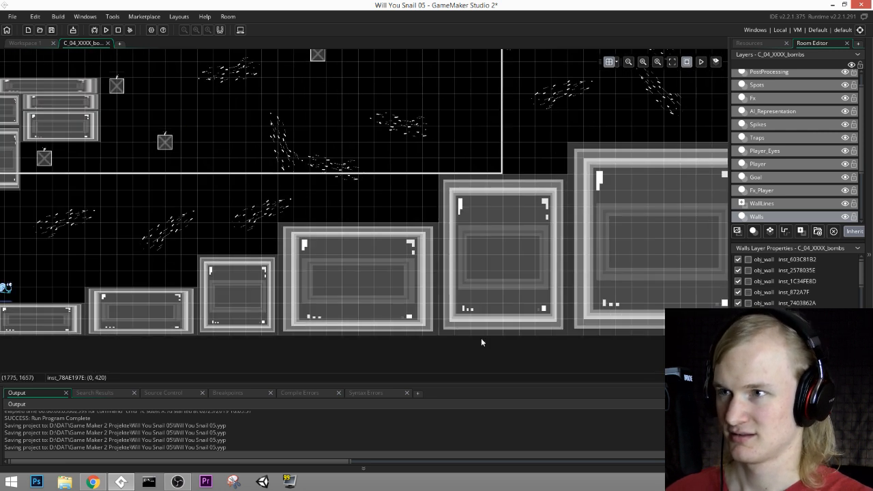
{"action": "left_click", "coordinate": [487, 286]}
{"action": "left_click_drag", "start_coordinate": [494, 174], "coordinate": [504, 251]}
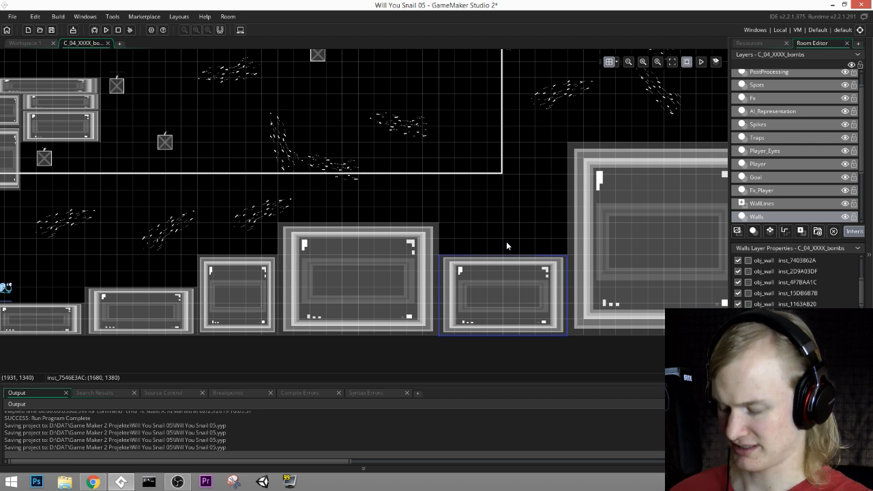
Step: Place an obj_wall at (1680, 1140) above the shortened fifth step and stretch it to about 480 by 240
{"action": "left_click", "coordinate": [763, 43]}
{"action": "scroll", "coordinate": [779, 271], "scroll_direction": "up", "scroll_amount": 1}
{"action": "scroll", "coordinate": [779, 272], "scroll_direction": "up", "scroll_amount": 10}
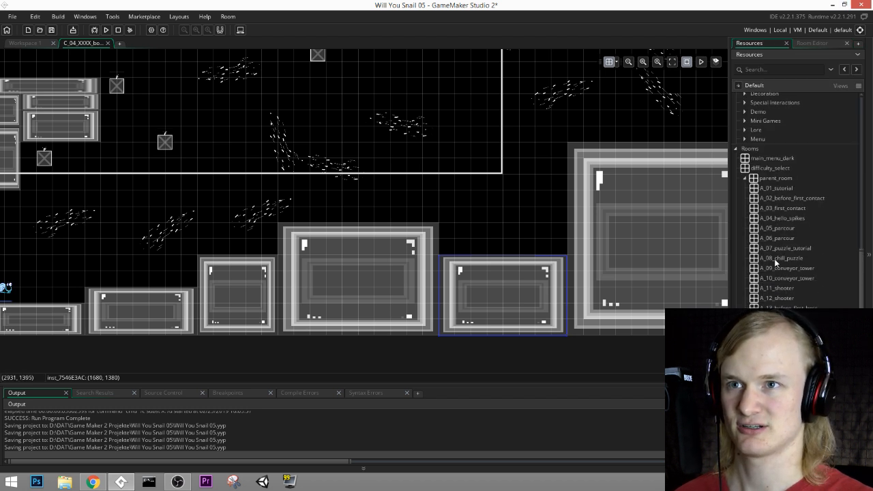
{"action": "left_click", "coordinate": [743, 216]}
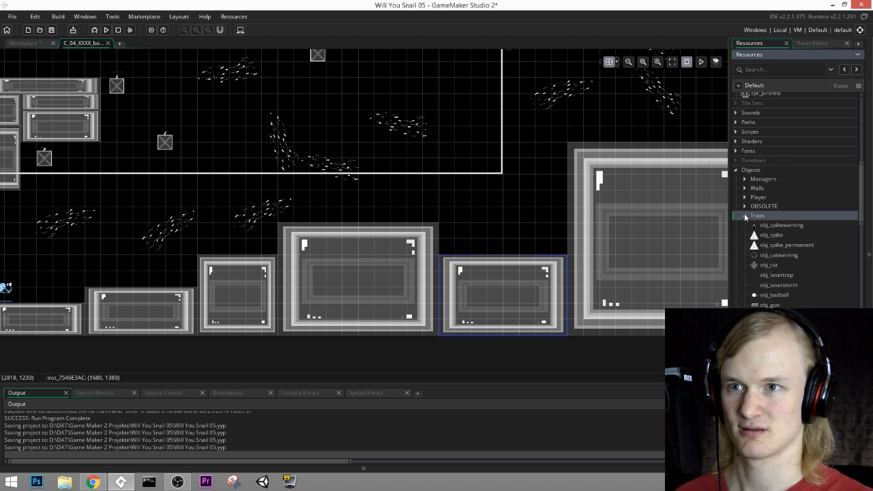
{"action": "left_click", "coordinate": [745, 189]}
{"action": "left_click", "coordinate": [768, 218]}
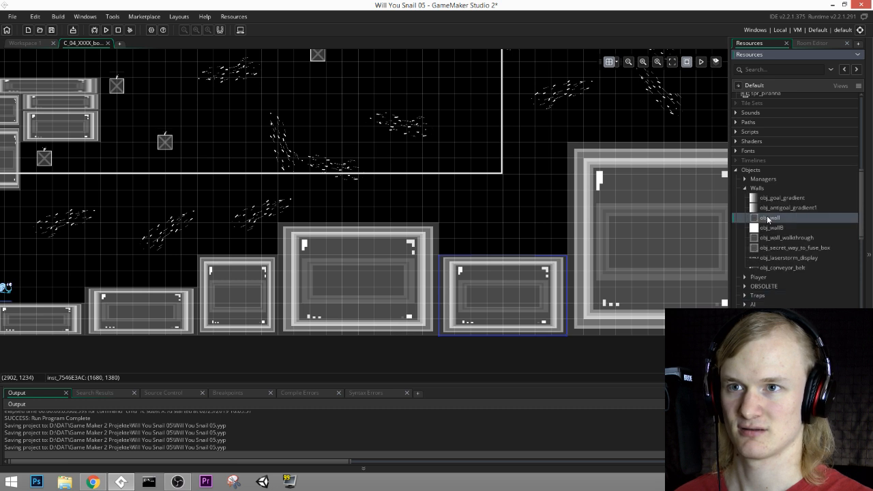
{"action": "left_click", "coordinate": [447, 202]}
{"action": "left_click_drag", "start_coordinate": [508, 247], "coordinate": [568, 262]}
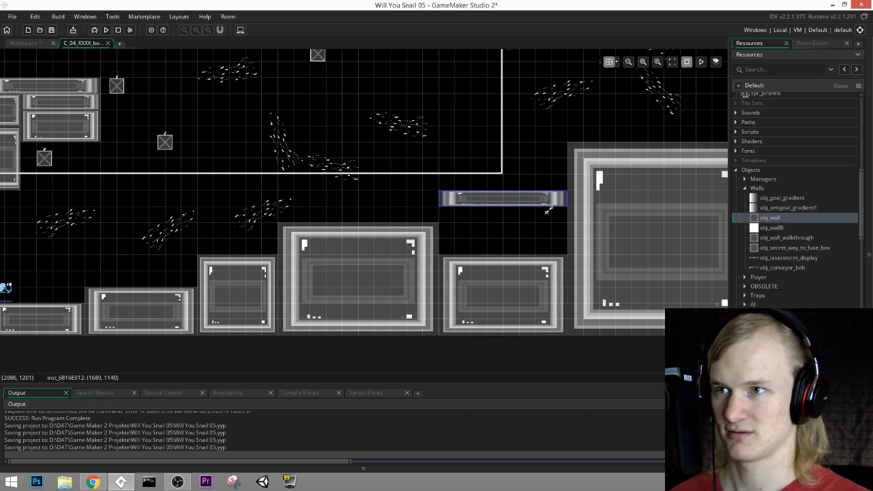
{"action": "left_click_drag", "start_coordinate": [549, 211], "coordinate": [552, 256]}
Step: Shorten the room's large last wall step and stack a wide obj_wall on it, starting at (2160, 1080)
{"action": "middle_click_drag", "start_coordinate": [680, 163], "coordinate": [589, 216]}
{"action": "left_click_drag", "start_coordinate": [588, 195], "coordinate": [592, 311]}
{"action": "left_click_drag", "start_coordinate": [494, 245], "coordinate": [662, 308]}
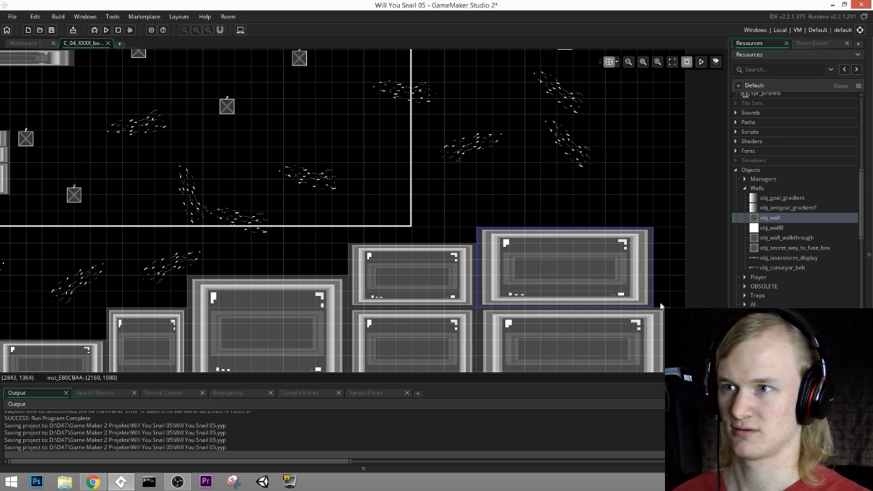
Step: Add a tall obj_wall column about 240 wide at the room's far end, topped by an obj_wall about 120 by 180 at (2820, 360)
{"action": "middle_click_drag", "start_coordinate": [663, 307], "coordinate": [562, 195]}
{"action": "left_click_drag", "start_coordinate": [552, 168], "coordinate": [607, 294]}
{"action": "middle_click_drag", "start_coordinate": [612, 188], "coordinate": [631, 293]}
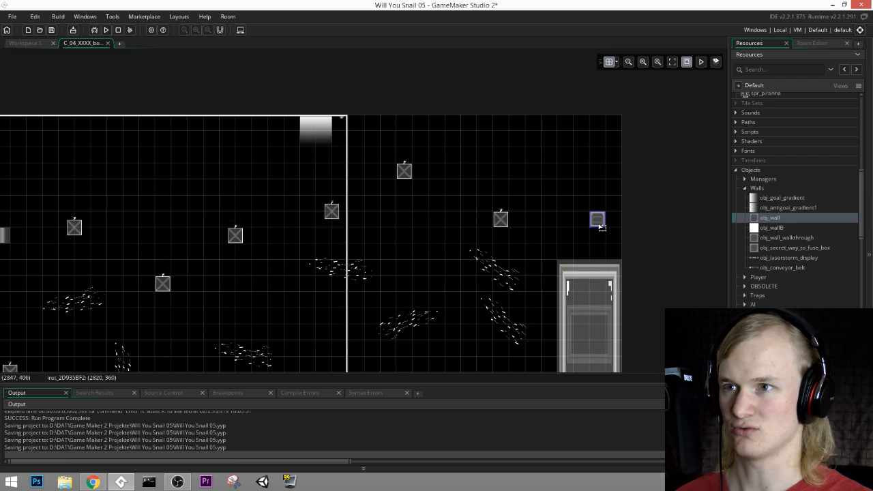
{"action": "left_click_drag", "start_coordinate": [606, 226], "coordinate": [622, 258]}
Step: Place an obj_wall at the room's upper far corner and extend it so that it starts at (2700, 0)
{"action": "middle_click_drag", "start_coordinate": [612, 153], "coordinate": [617, 162]}
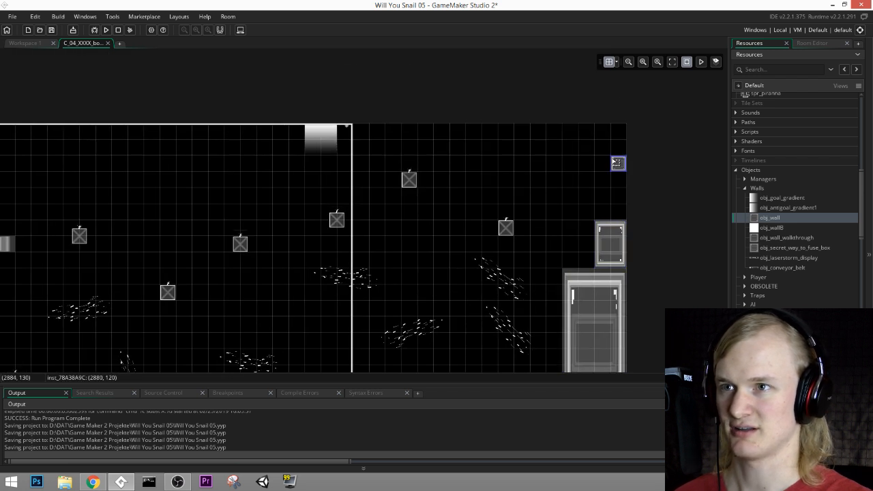
{"action": "left_click_drag", "start_coordinate": [616, 163], "coordinate": [581, 174]}
{"action": "middle_click_drag", "start_coordinate": [555, 187], "coordinate": [617, 152]}
Step: Fill the gap above the start ledge with three obj_wall blocks about 240 high, and add an obj_wall at (-60, 1080) beyond the room's starting edge
{"action": "middle_click_drag", "start_coordinate": [397, 225], "coordinate": [516, 134]}
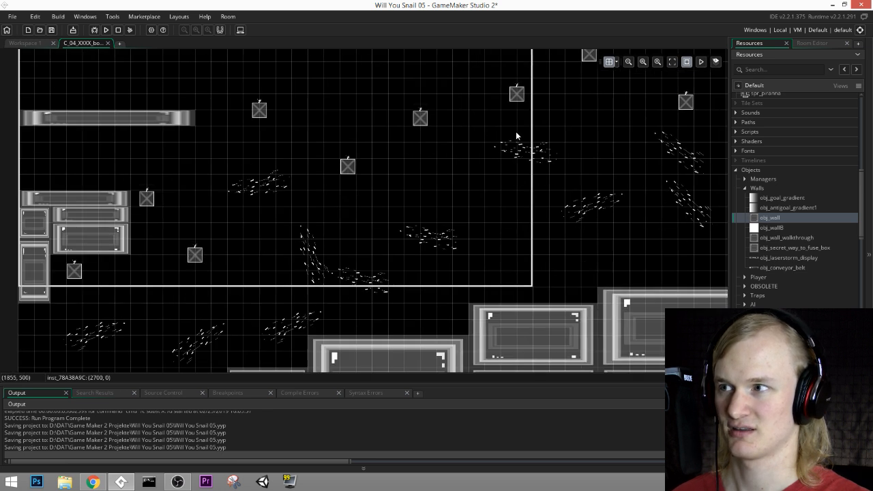
{"action": "middle_click_drag", "start_coordinate": [160, 218], "coordinate": [258, 220]}
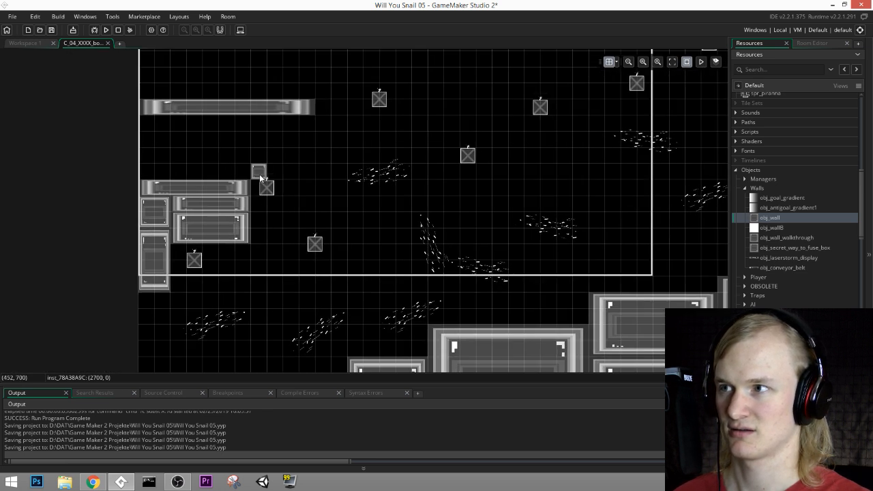
{"action": "left_click_drag", "start_coordinate": [266, 162], "coordinate": [330, 119]}
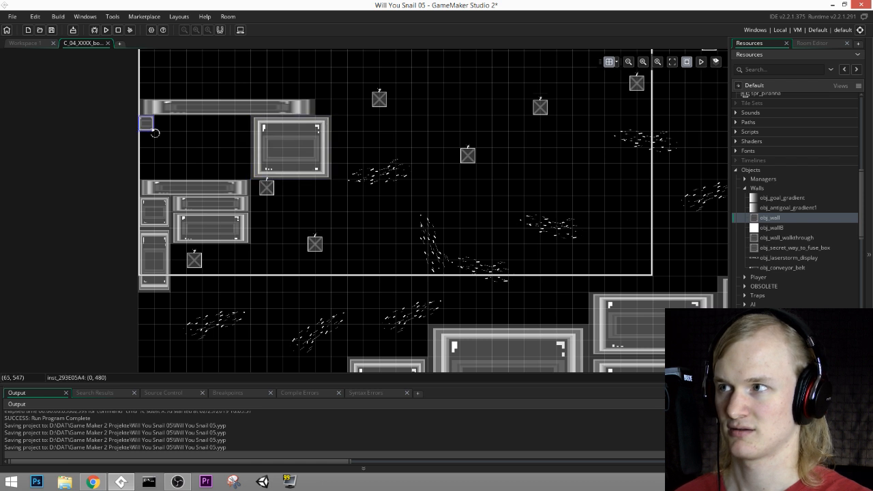
{"action": "left_click_drag", "start_coordinate": [154, 133], "coordinate": [234, 175]}
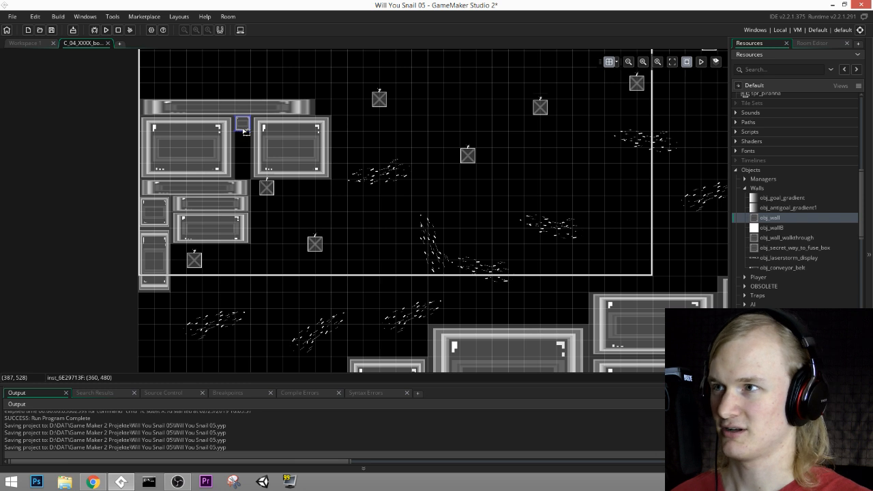
{"action": "left_click_drag", "start_coordinate": [240, 130], "coordinate": [243, 183]}
{"action": "middle_click_drag", "start_coordinate": [152, 294], "coordinate": [224, 193]}
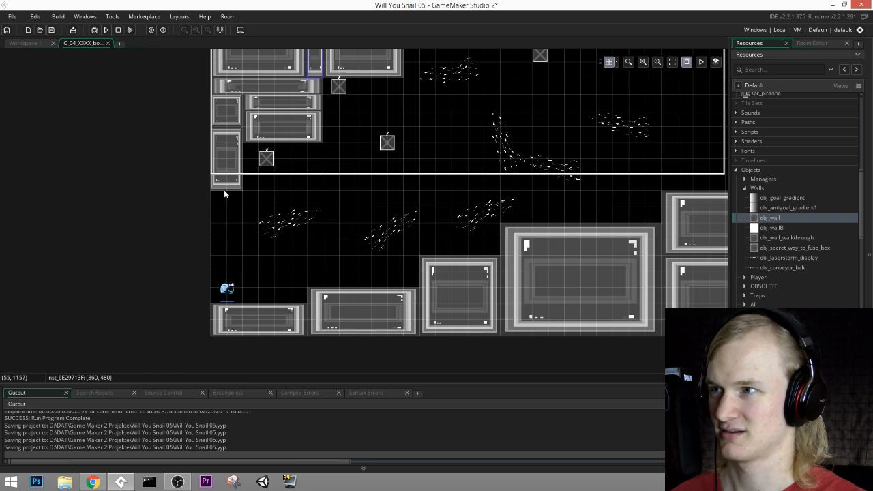
{"action": "left_click_drag", "start_coordinate": [201, 192], "coordinate": [211, 338]}
Step: Add an obj_wall about 660 by 240 at (660, 0) and another about 240 by 180 at (540, 240)
{"action": "middle_click_drag", "start_coordinate": [600, 89], "coordinate": [470, 260]}
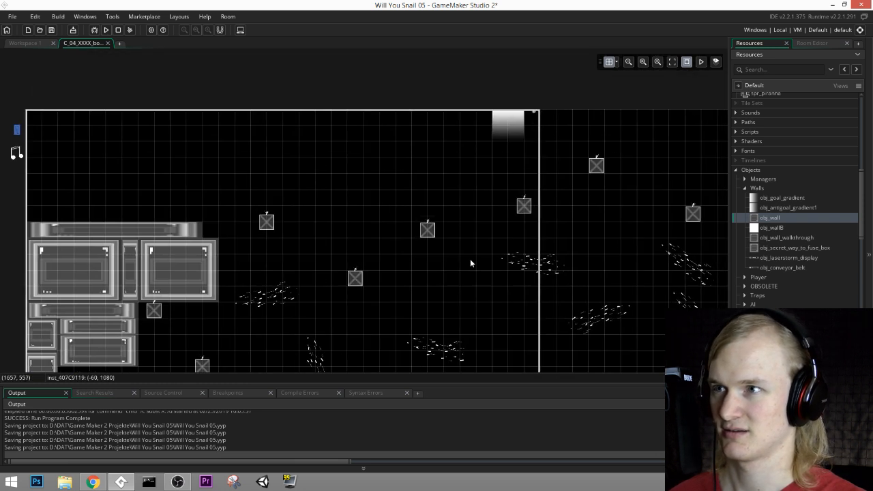
{"action": "left_click_drag", "start_coordinate": [217, 124], "coordinate": [384, 176]}
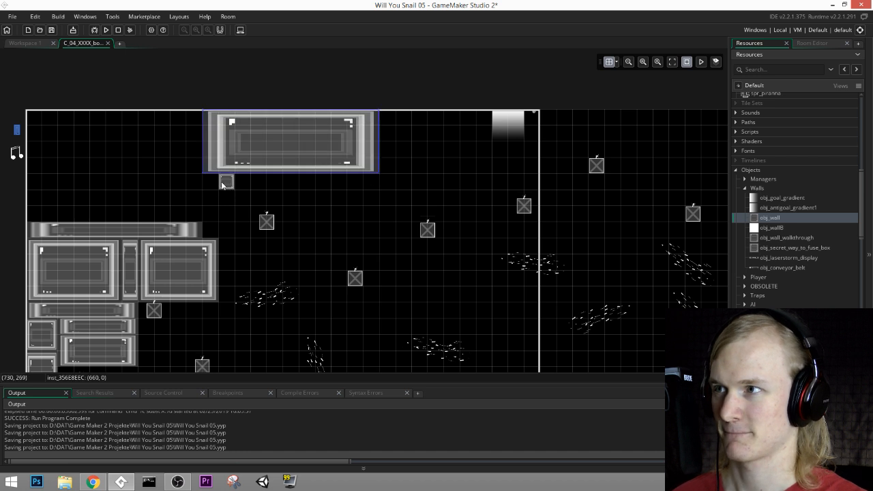
{"action": "left_click_drag", "start_coordinate": [217, 191], "coordinate": [171, 219]}
Step: Stack three obj_wall strips 60 high from the room's upper starting corner, about 660, 600 and 600 wide
{"action": "middle_click_drag", "start_coordinate": [29, 134], "coordinate": [131, 134]}
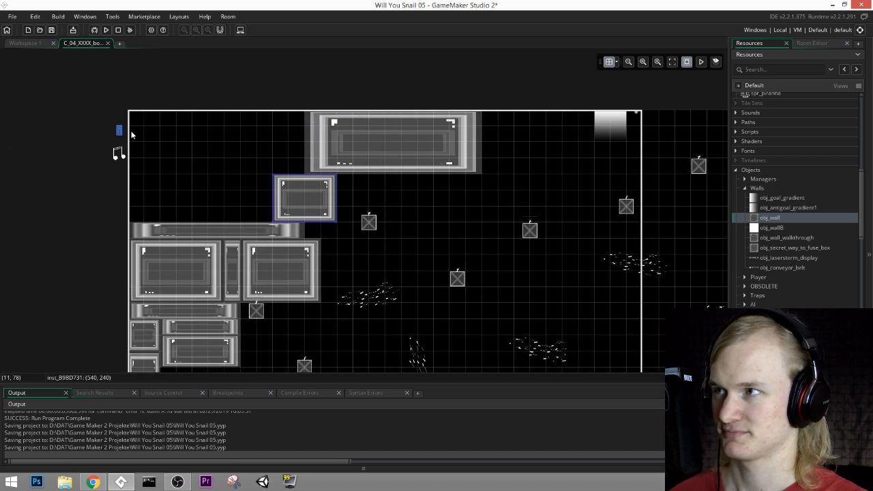
{"action": "left_click_drag", "start_coordinate": [142, 122], "coordinate": [298, 122]}
{"action": "left_click", "coordinate": [144, 137], "text": "alt"}
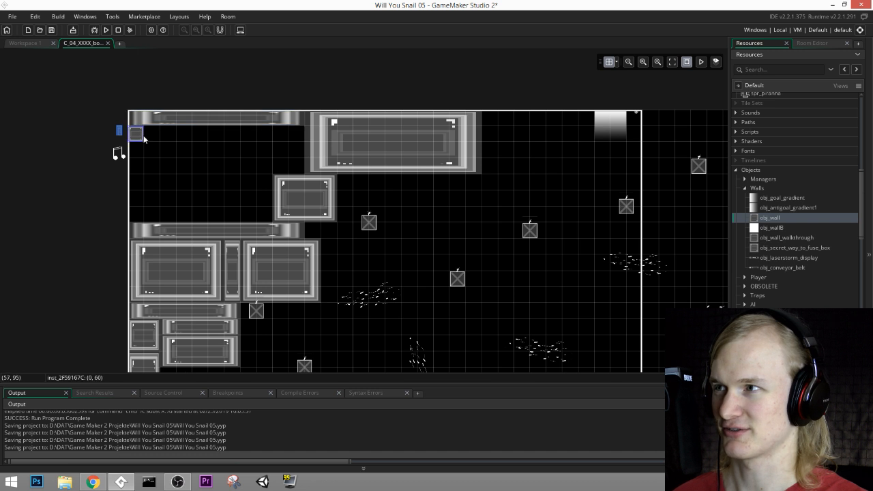
{"action": "left_click_drag", "start_coordinate": [145, 133], "coordinate": [288, 134]}
{"action": "left_click", "coordinate": [135, 155], "text": "alt"}
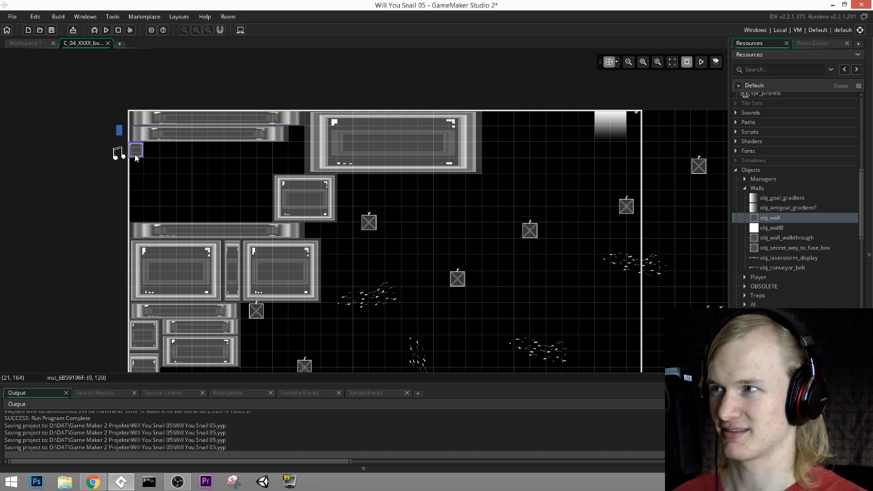
{"action": "left_click_drag", "start_coordinate": [142, 152], "coordinate": [295, 145]}
Step: Place obj_wall blocks about 180 by 240 at (0, 180), 60 by 180 at (600, 60), and 60 by 60 at (540, 180)
{"action": "left_click", "coordinate": [137, 166], "text": "alt"}
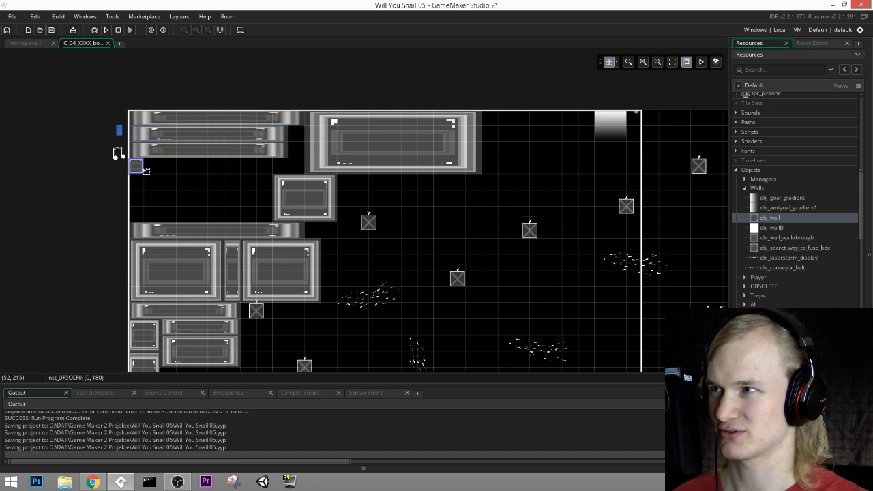
{"action": "left_click_drag", "start_coordinate": [140, 174], "coordinate": [168, 220]}
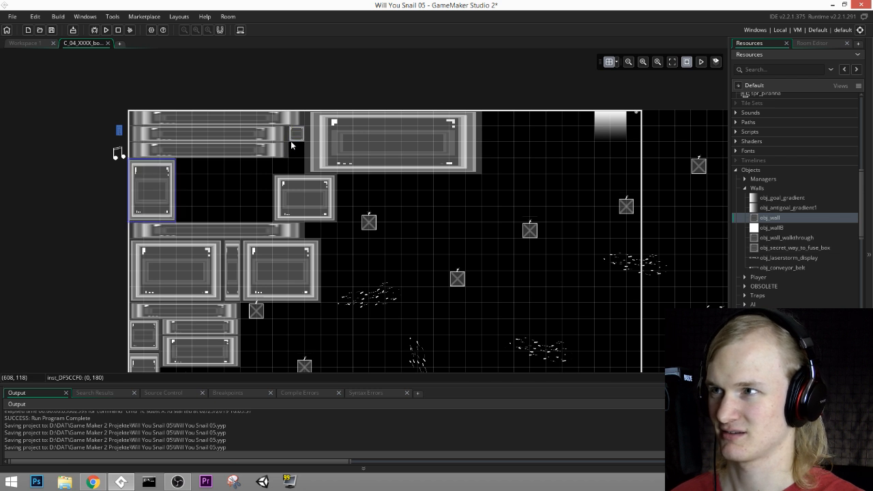
{"action": "left_click_drag", "start_coordinate": [296, 142], "coordinate": [302, 171]}
{"action": "left_click", "coordinate": [281, 167], "text": "alt"}
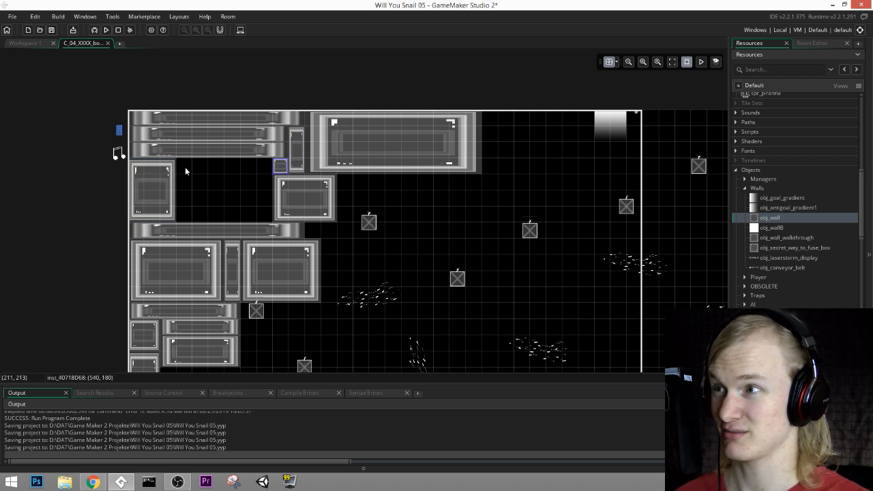
Step: Fill the remaining gap up to x 540 with three obj_wall blocks 240 high, about 120, 180 and 60 wide
{"action": "left_click_drag", "start_coordinate": [190, 172], "coordinate": [205, 219]}
{"action": "left_click", "coordinate": [220, 169], "text": "alt"}
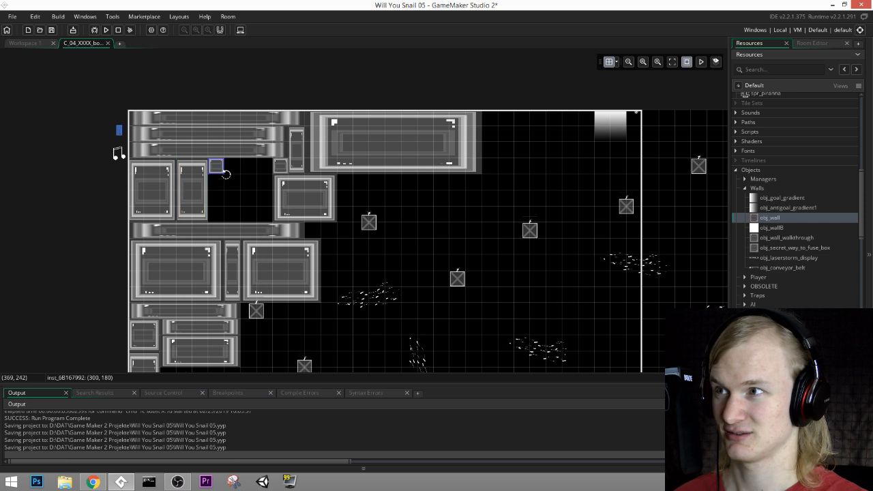
{"action": "left_click_drag", "start_coordinate": [226, 176], "coordinate": [255, 220]}
{"action": "left_click", "coordinate": [264, 197], "text": "alt"}
{"action": "left_click", "coordinate": [265, 169], "text": "alt"}
{"action": "left_click_drag", "start_coordinate": [271, 174], "coordinate": [270, 222]}
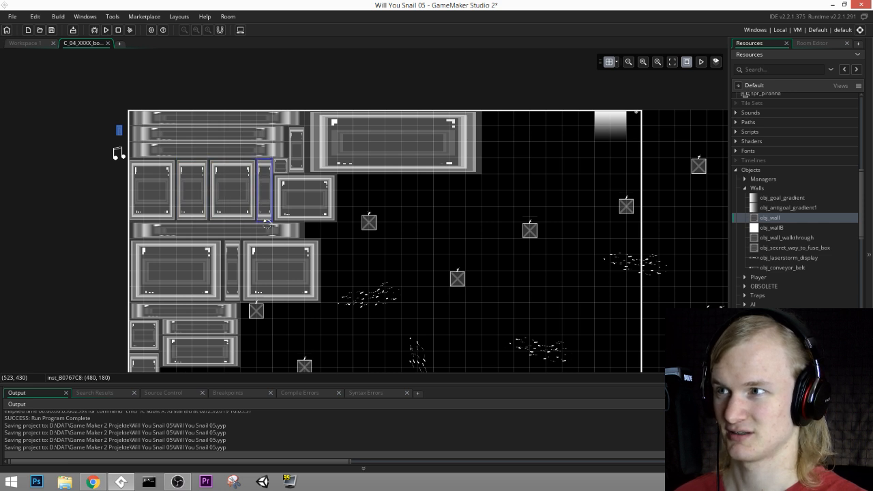
Step: Run two obj_wall strips 60 high along the ceiling from (1320, 0) and (1320, 60) toward the far corner block
{"action": "middle_click_drag", "start_coordinate": [542, 214], "coordinate": [278, 196]}
{"action": "left_click_drag", "start_coordinate": [236, 108], "coordinate": [582, 107]}
{"action": "left_click", "coordinate": [224, 120], "text": "alt"}
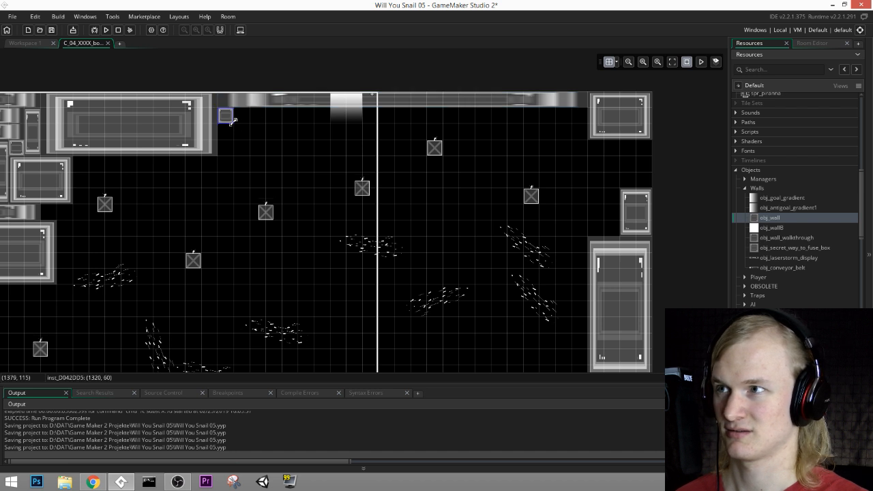
{"action": "left_click_drag", "start_coordinate": [232, 121], "coordinate": [565, 123]}
Step: Hang obj_wall blocks below the ceiling: about 360 by 240 at (1320, 120), 180 by 180 at (1140, 240), and 240 by 120 at (2460, 120)
{"action": "left_click", "coordinate": [229, 141], "text": "alt"}
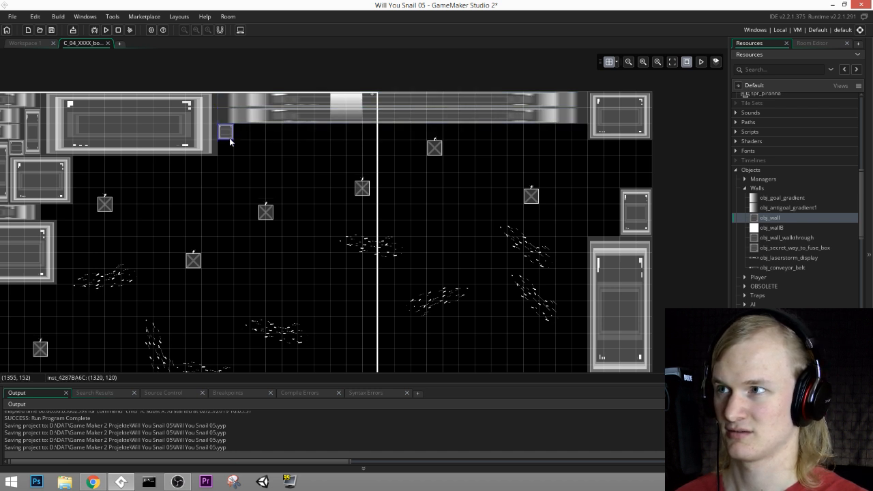
{"action": "left_click_drag", "start_coordinate": [231, 137], "coordinate": [315, 182]}
{"action": "left_click", "coordinate": [171, 165], "text": "alt"}
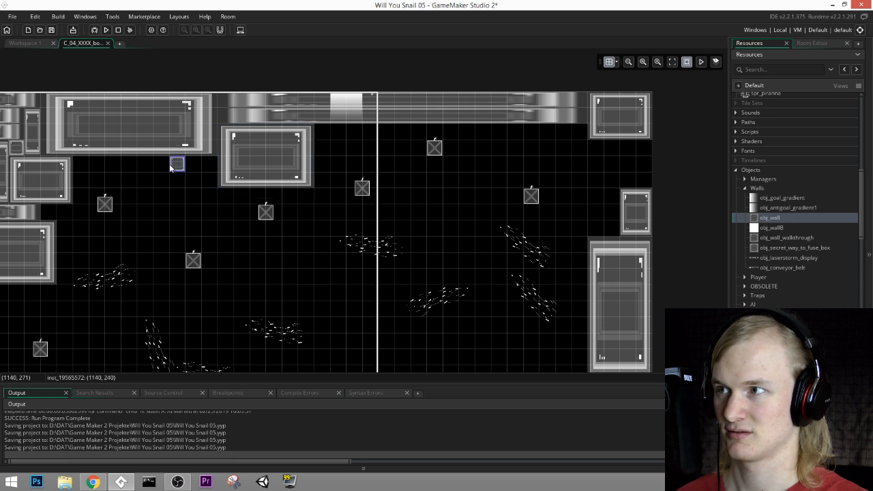
{"action": "left_click_drag", "start_coordinate": [181, 173], "coordinate": [217, 180]}
{"action": "middle_click_drag", "start_coordinate": [424, 326], "coordinate": [421, 208]}
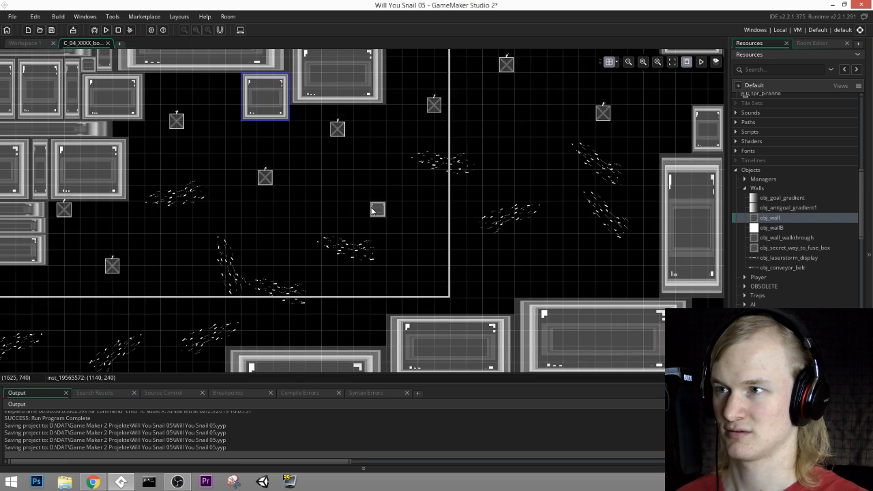
{"action": "middle_click_drag", "start_coordinate": [556, 179], "coordinate": [464, 229]}
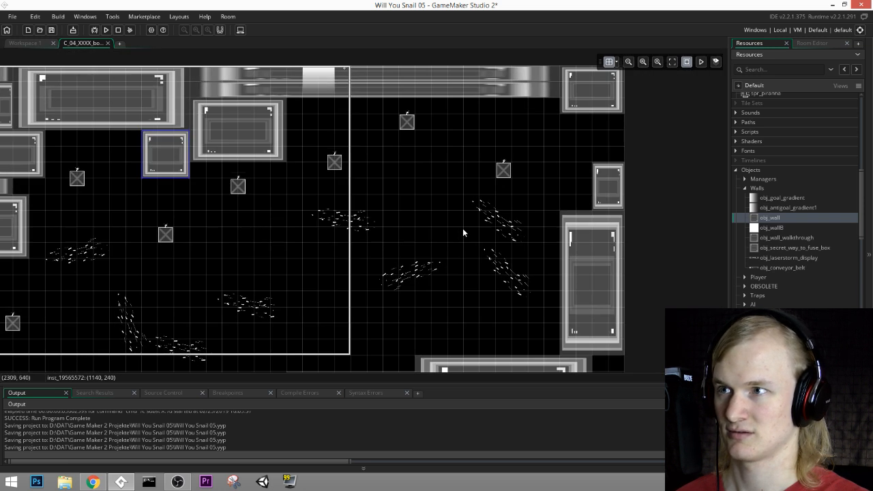
{"action": "left_click_drag", "start_coordinate": [514, 114], "coordinate": [559, 122]}
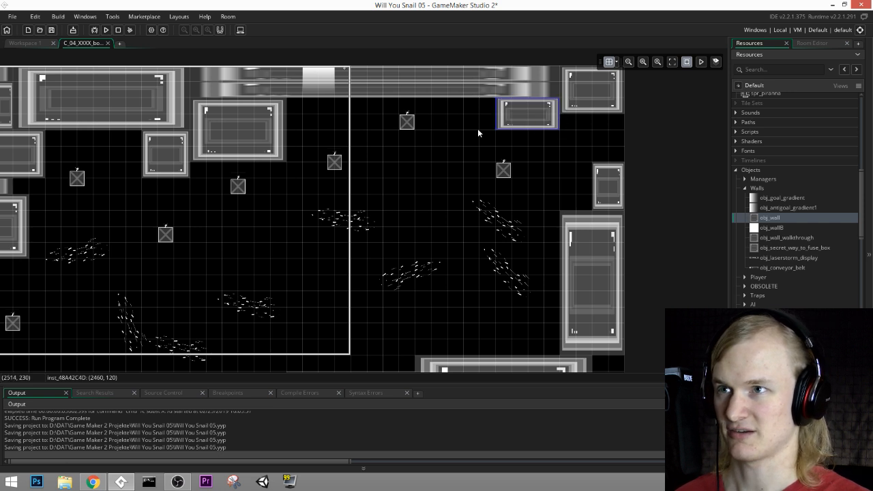
Step: Add an obj_wall about 120 by 360 at (2160, 1020) and narrow the adjoining floor block so that it starts beside it
{"action": "middle_click_drag", "start_coordinate": [363, 215], "coordinate": [402, 150]}
{"action": "middle_click_drag", "start_coordinate": [163, 299], "coordinate": [334, 220]}
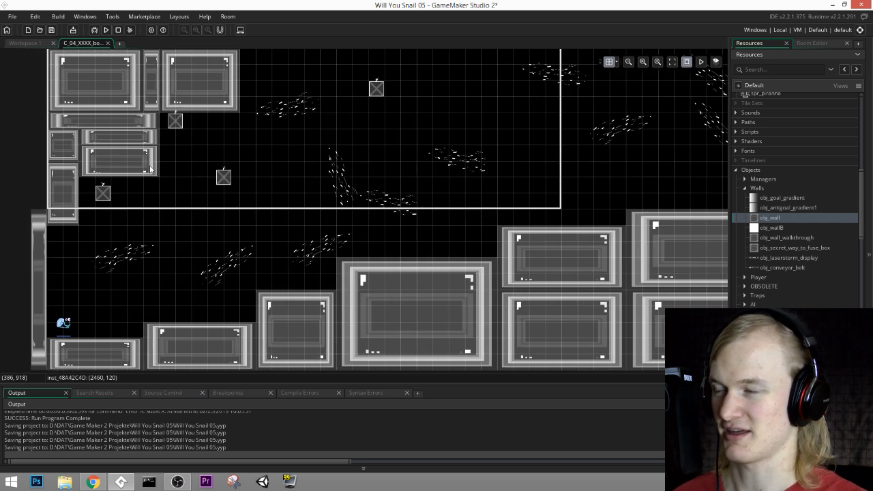
{"action": "middle_click_drag", "start_coordinate": [442, 217], "coordinate": [343, 253]}
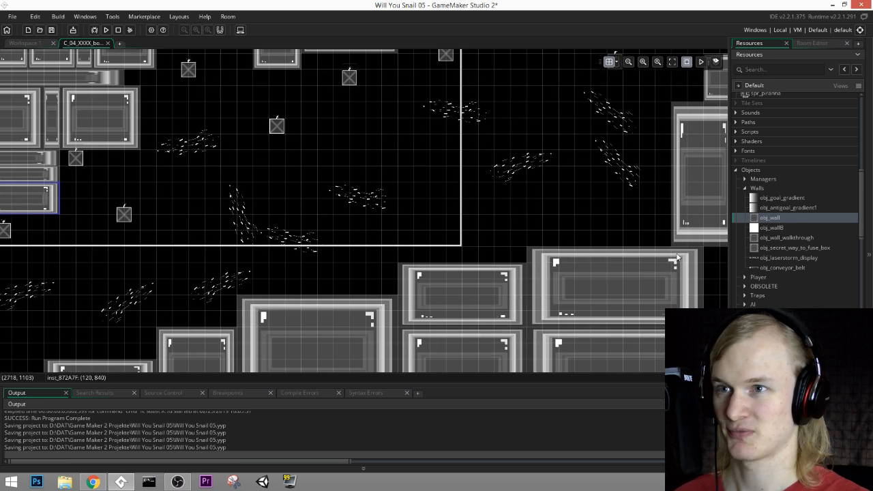
{"action": "middle_click_drag", "start_coordinate": [676, 253], "coordinate": [629, 271]}
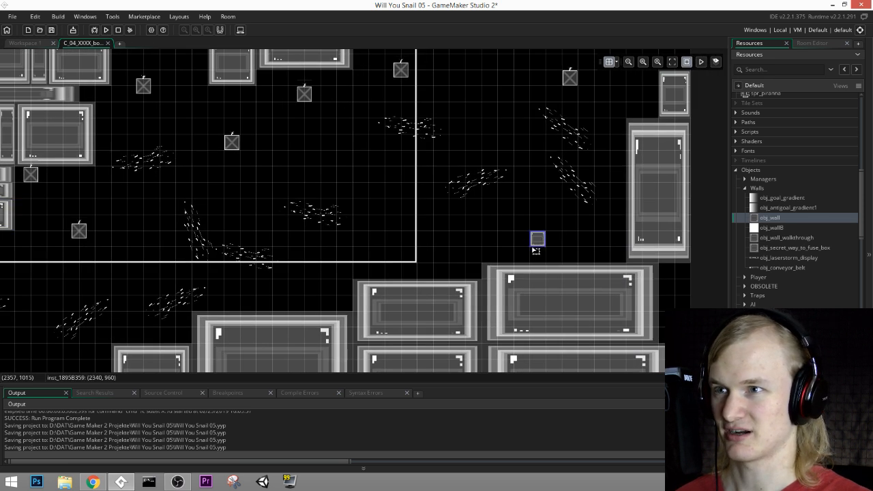
{"action": "middle_click_drag", "start_coordinate": [501, 258], "coordinate": [529, 279]}
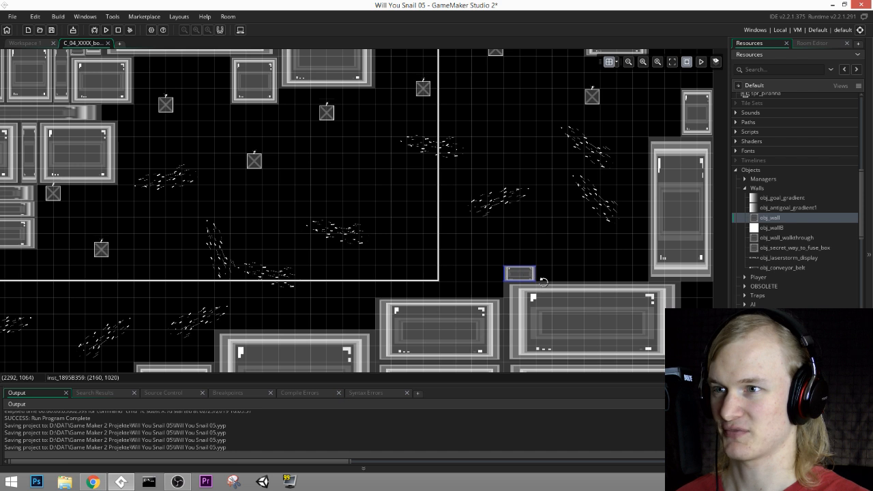
{"action": "middle_click_drag", "start_coordinate": [525, 310], "coordinate": [558, 275]}
{"action": "left_click_drag", "start_coordinate": [537, 271], "coordinate": [552, 326]}
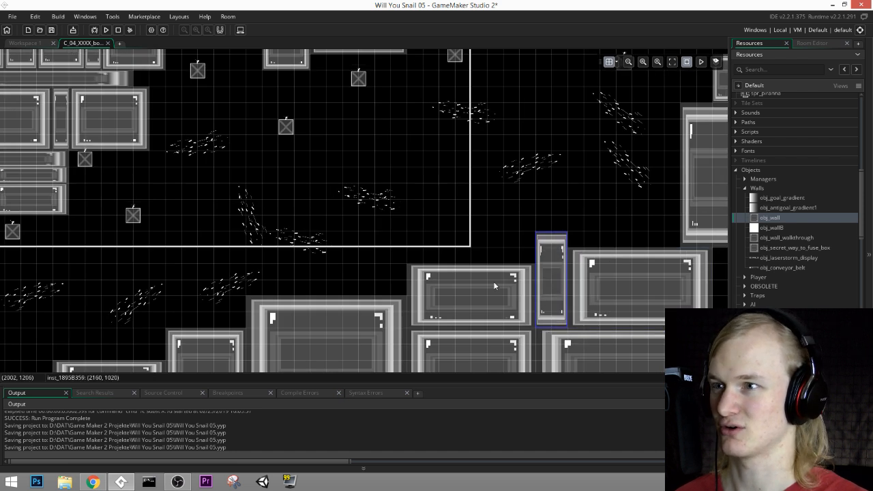
Step: Fill the floor's far corner with an obj_wall about 120 wide at (2820, 1080) and another at (2880, 1380)
{"action": "middle_click_drag", "start_coordinate": [482, 248], "coordinate": [589, 199]}
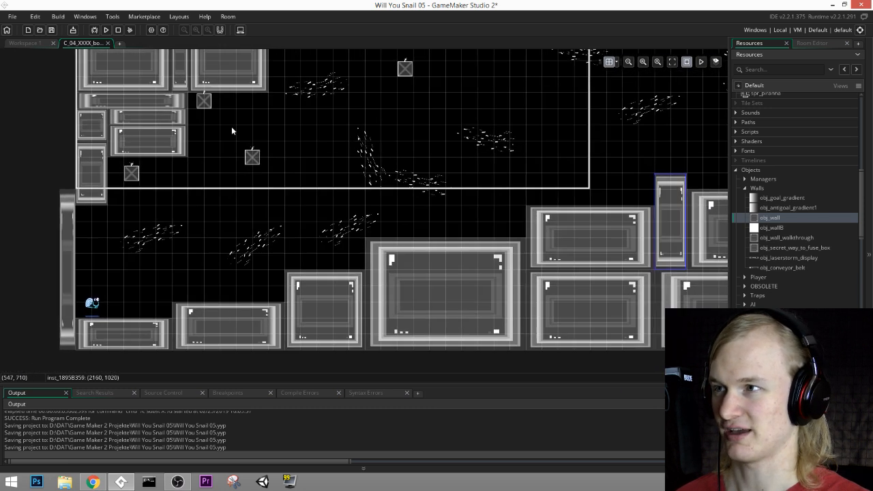
{"action": "scroll", "coordinate": [426, 189], "scroll_direction": "up", "scroll_amount": 3}
{"action": "middle_click_drag", "start_coordinate": [503, 155], "coordinate": [452, 216]}
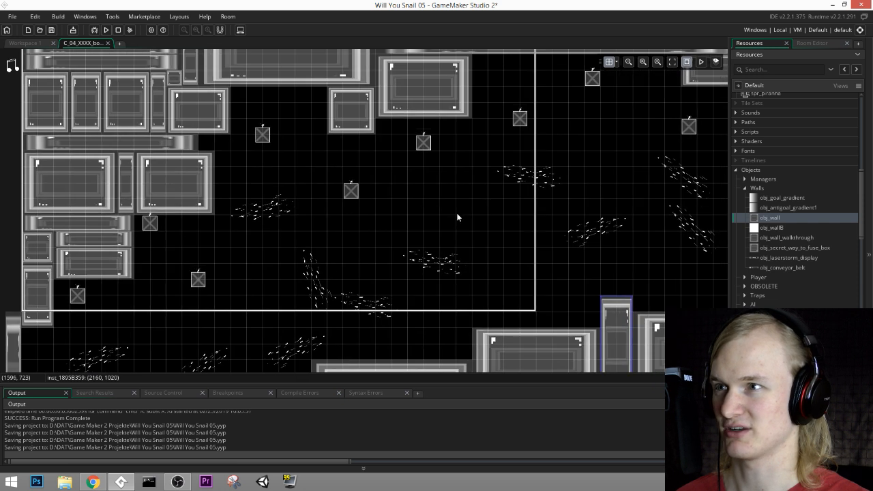
{"action": "mouse_move", "coordinate": [510, 242]}
{"action": "middle_mouse_down"}
{"action": "mouse_move", "coordinate": [466, 223]}
{"action": "mouse_move", "coordinate": [286, 242]}
{"action": "middle_mouse_up"}
{"action": "middle_click_drag", "start_coordinate": [544, 315], "coordinate": [459, 116]}
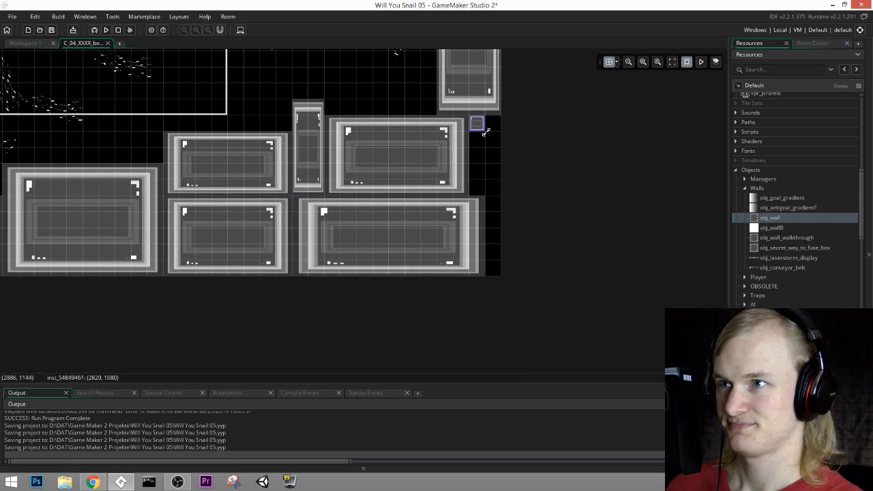
{"action": "left_click_drag", "start_coordinate": [486, 132], "coordinate": [497, 268]}
{"action": "middle_click_drag", "start_coordinate": [337, 172], "coordinate": [546, 286]}
Step: Select the Goal layer and move its obj_goal_gradient to (2820, 180), at the opening in the room's far edge
{"action": "middle_click_drag", "start_coordinate": [366, 112], "coordinate": [485, 189]}
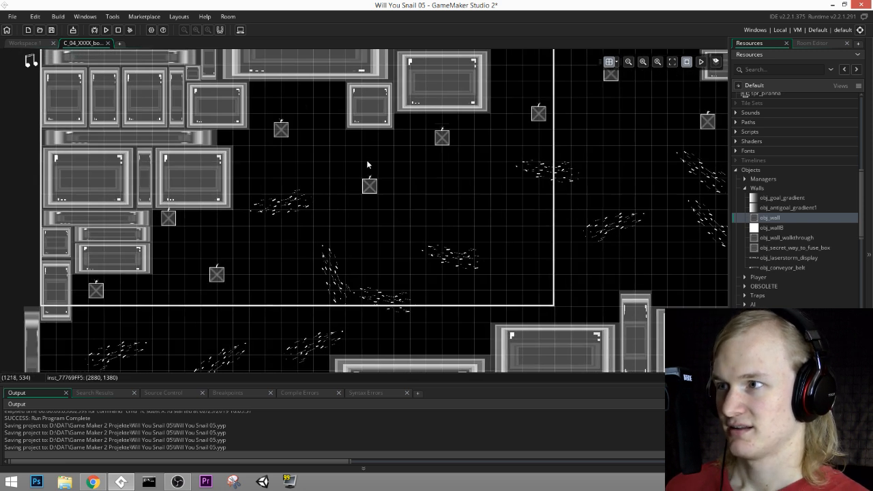
{"action": "mouse_move", "coordinate": [547, 221]}
{"action": "middle_mouse_down"}
{"action": "mouse_move", "coordinate": [530, 181]}
{"action": "mouse_move", "coordinate": [558, 131]}
{"action": "mouse_move", "coordinate": [232, 267]}
{"action": "mouse_move", "coordinate": [228, 286]}
{"action": "middle_mouse_up"}
{"action": "left_click", "coordinate": [820, 44]}
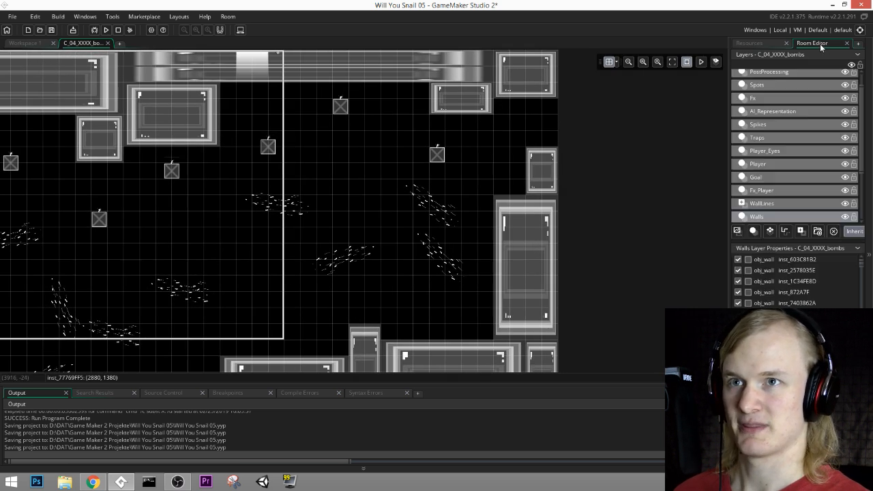
{"action": "left_click", "coordinate": [764, 178]}
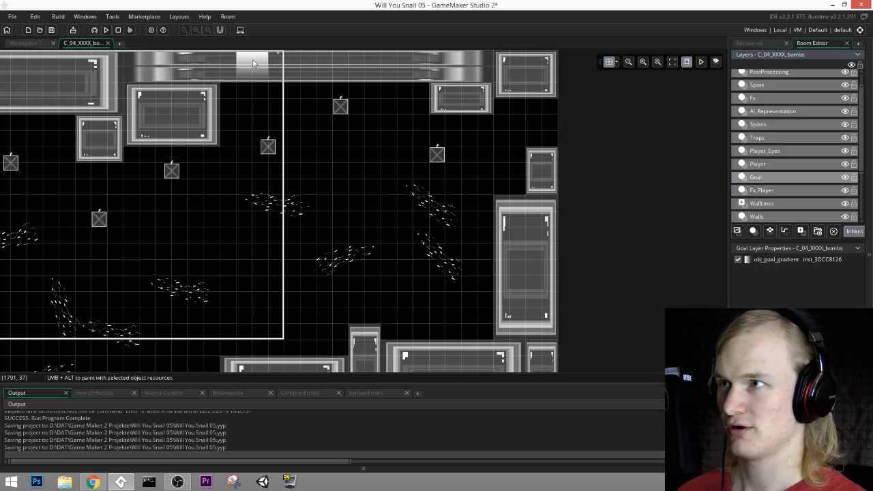
{"action": "left_click_drag", "start_coordinate": [252, 63], "coordinate": [550, 109]}
Step: Set the goal gradient's rotation to 0, move it to (2940, 180), and stretch it to about 180 high to fill the opening
{"action": "double_click", "coordinate": [553, 116]}
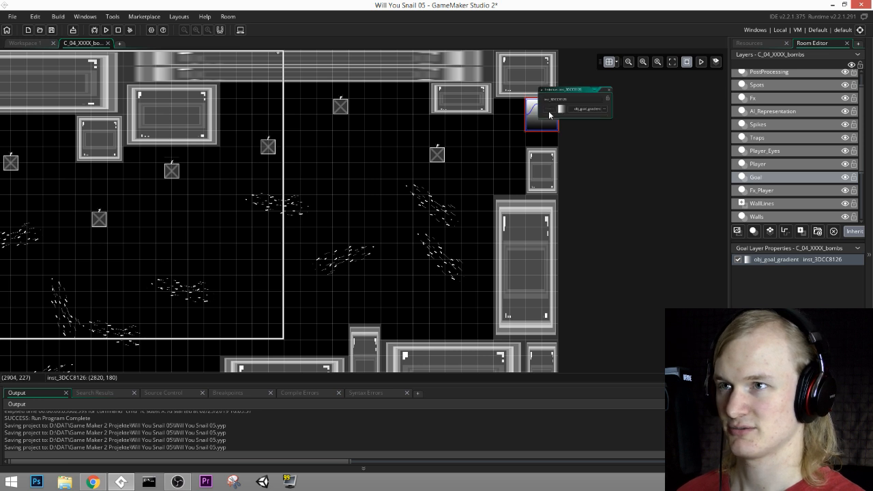
{"action": "scroll", "coordinate": [581, 149], "scroll_direction": "up", "scroll_amount": 2, "text": "ctrl"}
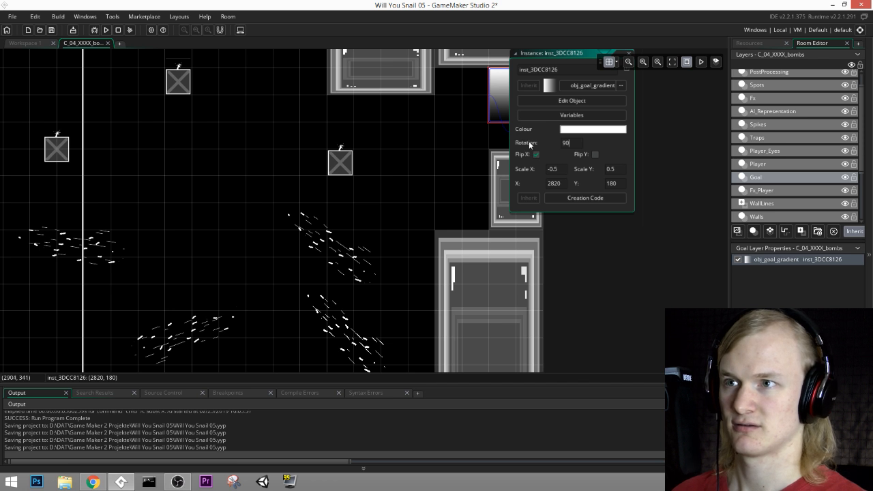
{"action": "type", "text": "0"}
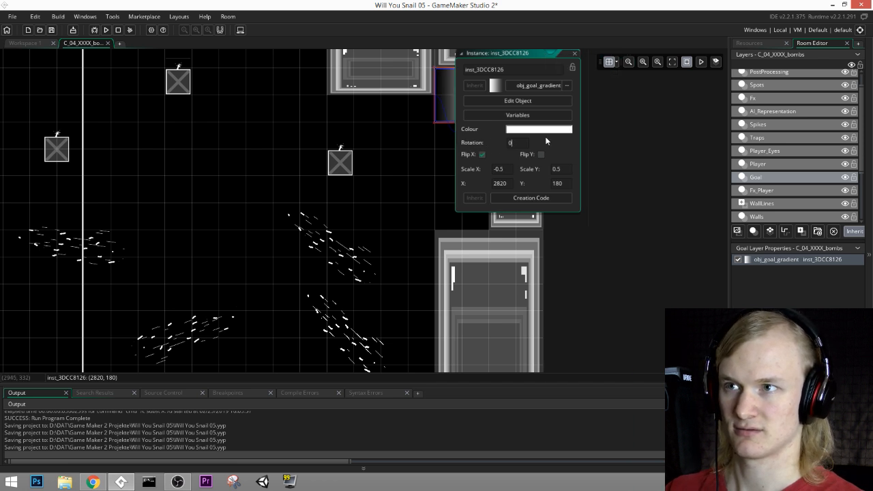
{"action": "left_click", "coordinate": [575, 54]}
{"action": "left_click_drag", "start_coordinate": [468, 115], "coordinate": [521, 166]}
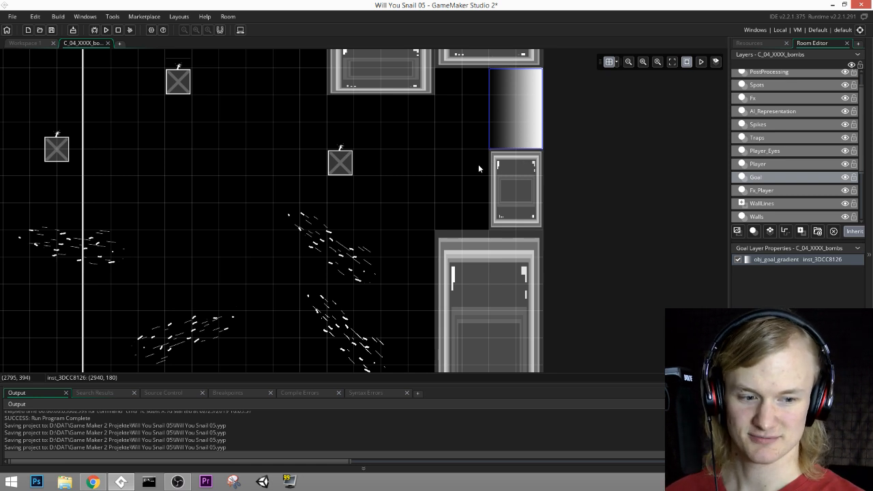
Step: Save the project with the reworked bombs room
{"action": "middle_click_drag", "start_coordinate": [192, 229], "coordinate": [320, 226]}
{"action": "middle_click_drag", "start_coordinate": [323, 252], "coordinate": [505, 175]}
{"action": "scroll", "coordinate": [505, 175], "scroll_direction": "down", "scroll_amount": 1}
{"action": "middle_click_drag", "start_coordinate": [256, 160], "coordinate": [408, 130]}
{"action": "left_click", "coordinate": [52, 30]}
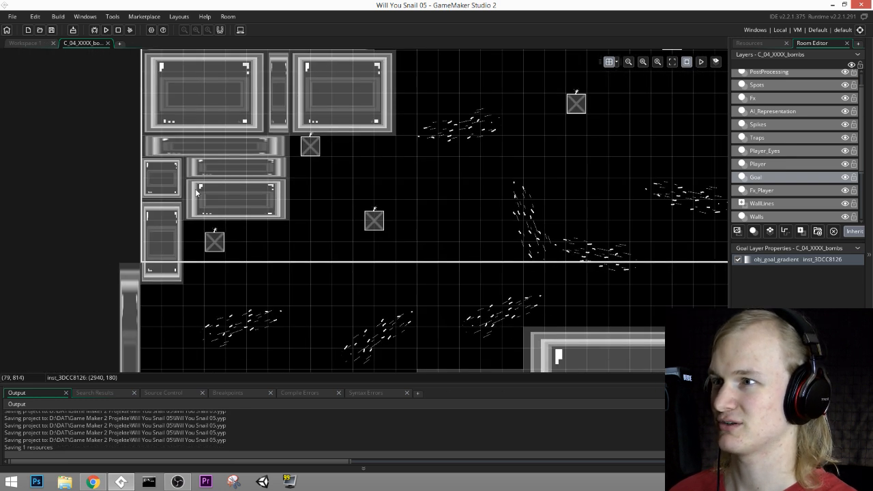
{"action": "middle_click_drag", "start_coordinate": [435, 352], "coordinate": [425, 242]}
{"action": "middle_click_drag", "start_coordinate": [457, 151], "coordinate": [400, 227]}
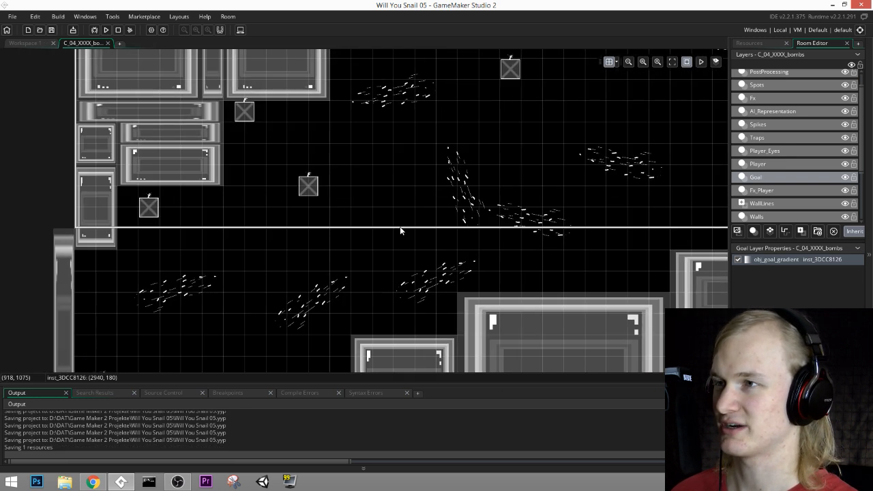
{"action": "left_click", "coordinate": [52, 30]}
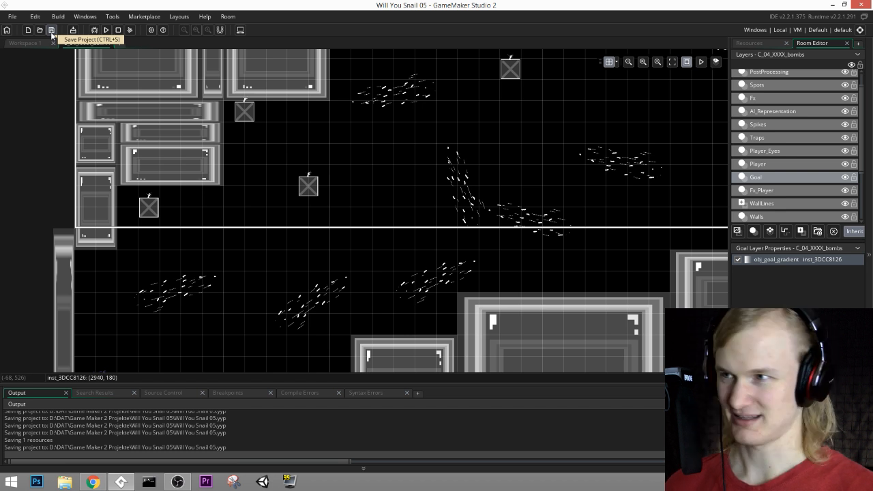
{"action": "left_click", "coordinate": [52, 32]}
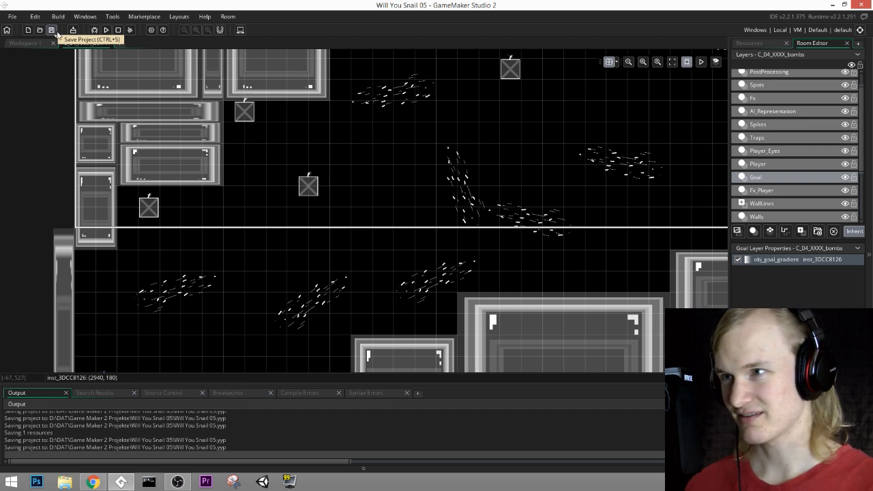
{"action": "left_click", "coordinate": [51, 30]}
{"action": "middle_click_drag", "start_coordinate": [290, 184], "coordinate": [264, 120]}
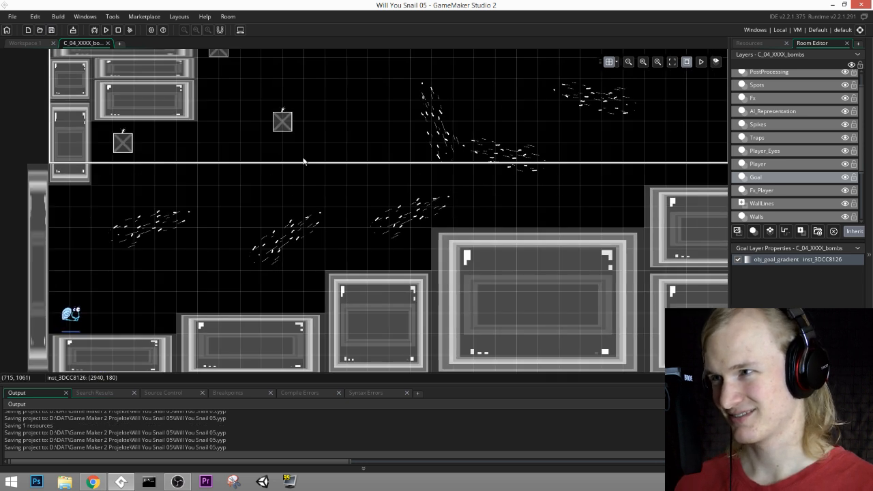
{"action": "scroll", "coordinate": [364, 189], "scroll_direction": "up", "scroll_amount": 1, "text": "ctrl"}
{"action": "middle_click_drag", "start_coordinate": [440, 167], "coordinate": [398, 224]}
{"action": "scroll", "coordinate": [412, 210], "scroll_direction": "down", "scroll_amount": 1, "text": "ctrl"}
{"action": "middle_click_drag", "start_coordinate": [644, 132], "coordinate": [633, 159]}
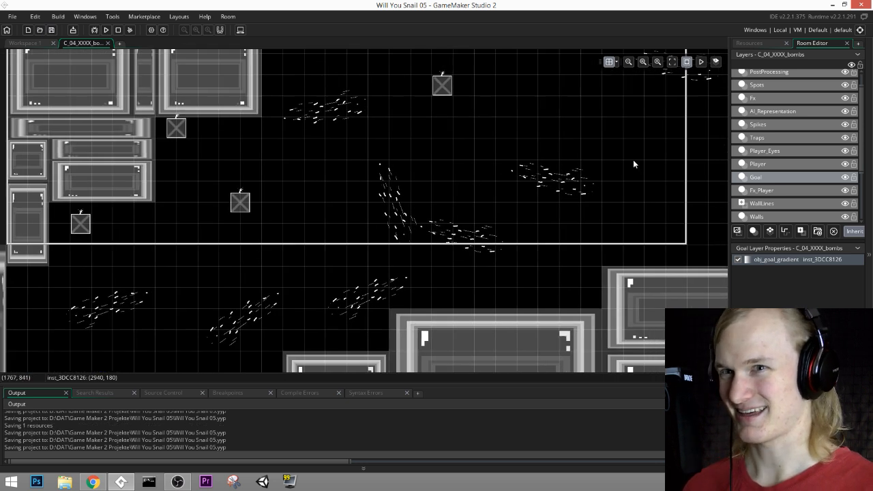
Step: Select the Traps layer and shift the obj_bomb_spawner beside the start's stacked wall blocks to about (480, 780)
{"action": "scroll", "coordinate": [635, 166], "scroll_direction": "up", "scroll_amount": 4}
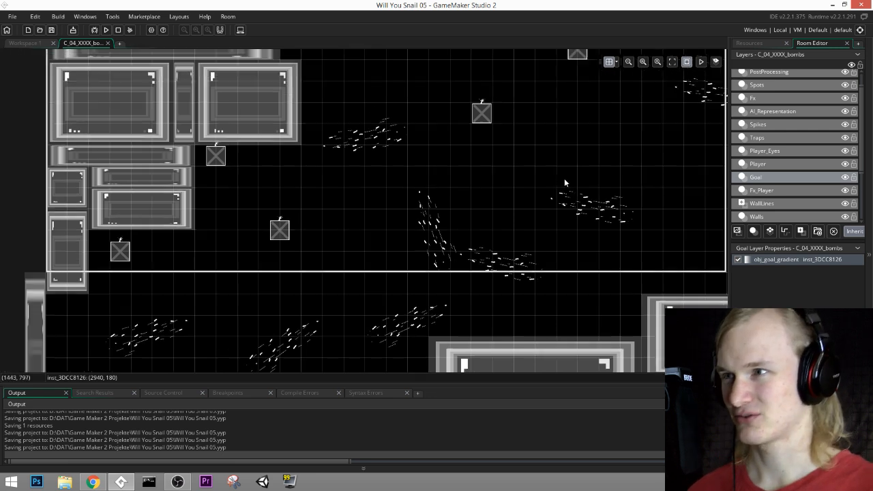
{"action": "middle_click_drag", "start_coordinate": [692, 116], "coordinate": [496, 166]}
{"action": "mouse_move", "coordinate": [559, 199]}
{"action": "middle_mouse_down"}
{"action": "mouse_move", "coordinate": [393, 216]}
{"action": "mouse_move", "coordinate": [434, 184]}
{"action": "middle_mouse_up"}
{"action": "middle_click_drag", "start_coordinate": [650, 241], "coordinate": [744, 156]}
{"action": "middle_click_drag", "start_coordinate": [474, 185], "coordinate": [611, 132]}
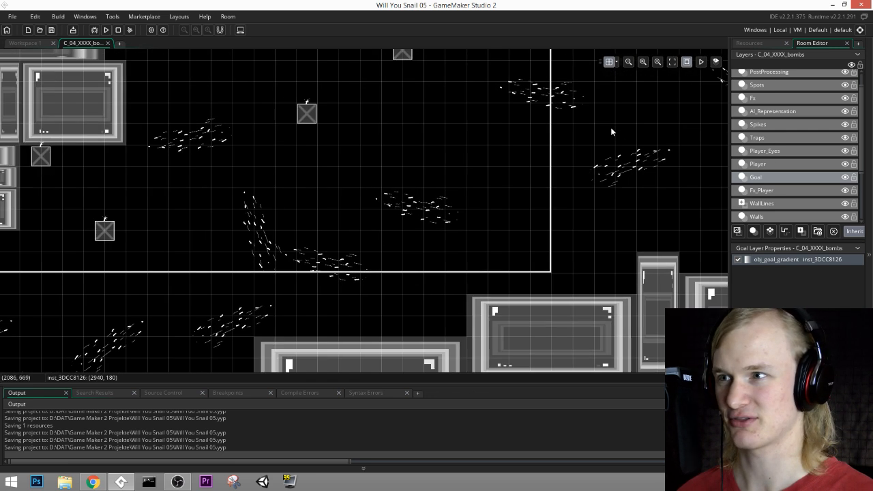
{"action": "left_click", "coordinate": [779, 163]}
{"action": "left_click", "coordinate": [775, 137]}
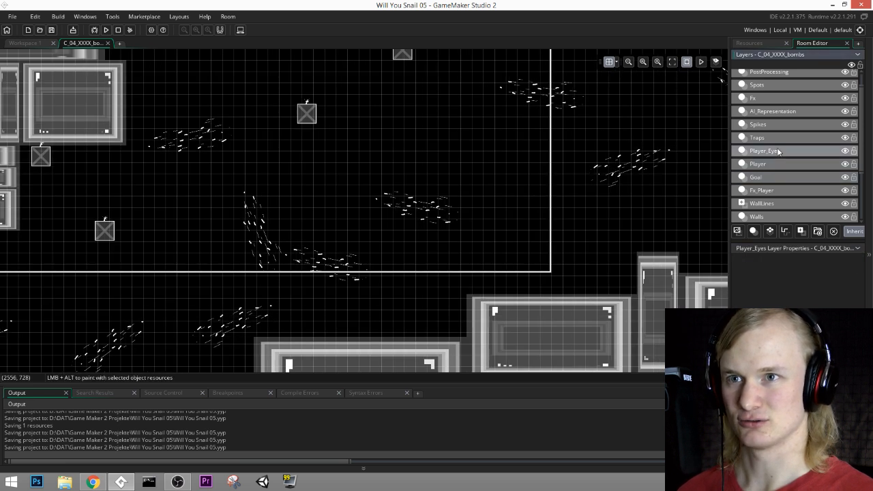
{"action": "middle_click_drag", "start_coordinate": [301, 206], "coordinate": [482, 178]}
{"action": "left_click_drag", "start_coordinate": [226, 127], "coordinate": [225, 139]}
{"action": "middle_click_drag", "start_coordinate": [283, 176], "coordinate": [292, 135]}
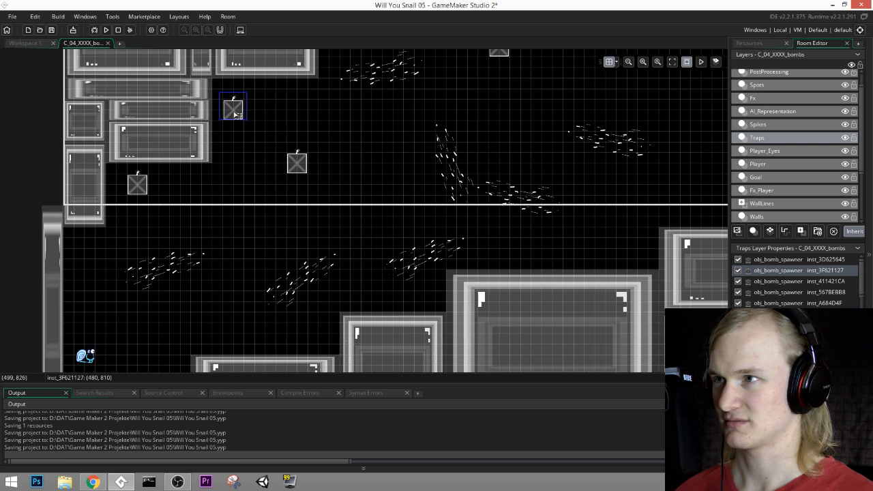
{"action": "left_click_drag", "start_coordinate": [236, 111], "coordinate": [233, 107]}
Step: Relocate the two bomb spawners nearest the snail's start deeper into the room, one of them to (1560, 600)
{"action": "middle_click_drag", "start_coordinate": [366, 87], "coordinate": [360, 119]}
{"action": "left_click_drag", "start_coordinate": [289, 201], "coordinate": [365, 158]}
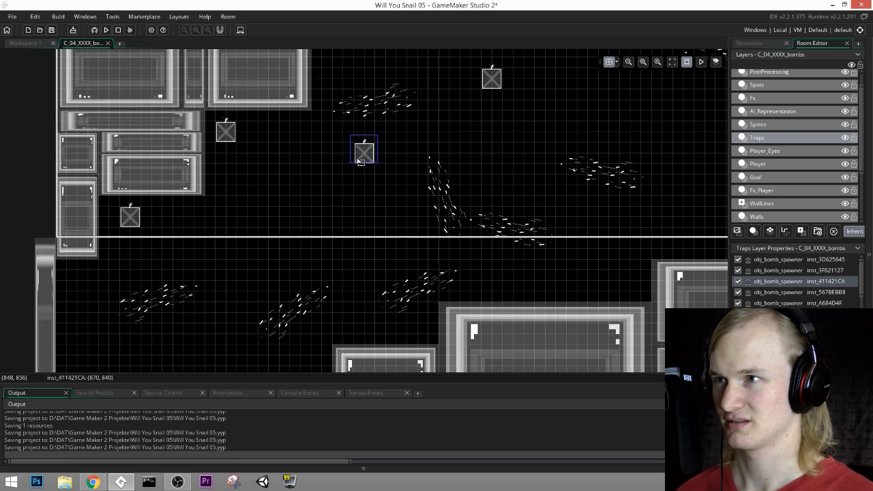
{"action": "middle_click_drag", "start_coordinate": [203, 211], "coordinate": [185, 235]}
{"action": "left_click_drag", "start_coordinate": [114, 242], "coordinate": [507, 146]}
{"action": "middle_click_drag", "start_coordinate": [598, 117], "coordinate": [308, 266]}
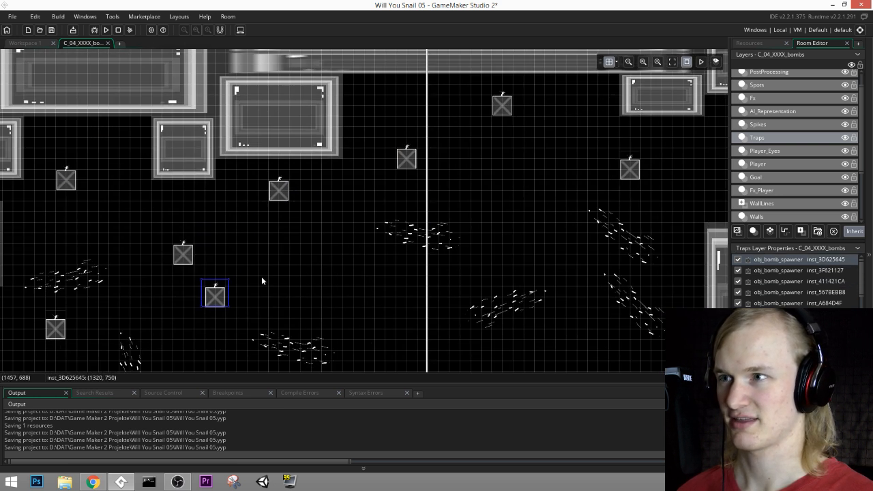
{"action": "left_click_drag", "start_coordinate": [221, 291], "coordinate": [552, 155]}
{"action": "middle_click_drag", "start_coordinate": [603, 172], "coordinate": [444, 177]}
{"action": "left_click_drag", "start_coordinate": [379, 171], "coordinate": [224, 93]}
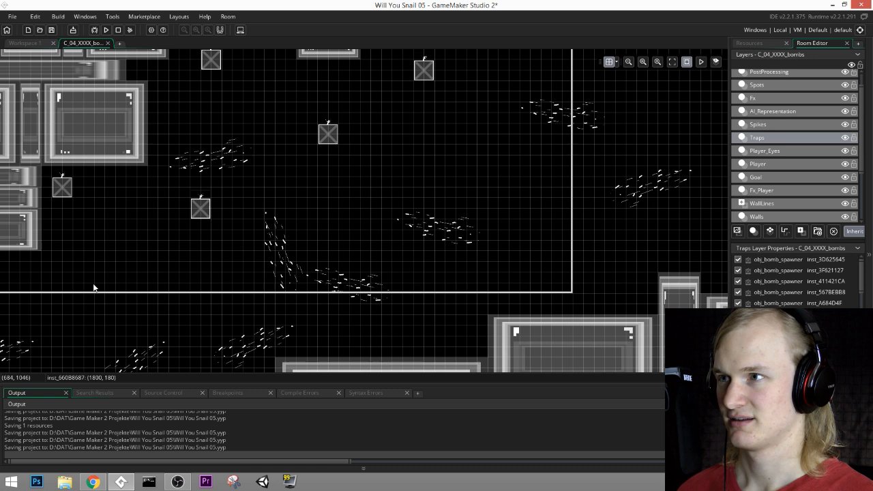
{"action": "middle_click_drag", "start_coordinate": [217, 208], "coordinate": [227, 243]}
{"action": "left_click_drag", "start_coordinate": [212, 245], "coordinate": [457, 158]}
{"action": "middle_click_drag", "start_coordinate": [561, 162], "coordinate": [633, 72]}
{"action": "middle_click_drag", "start_coordinate": [68, 345], "coordinate": [243, 253]}
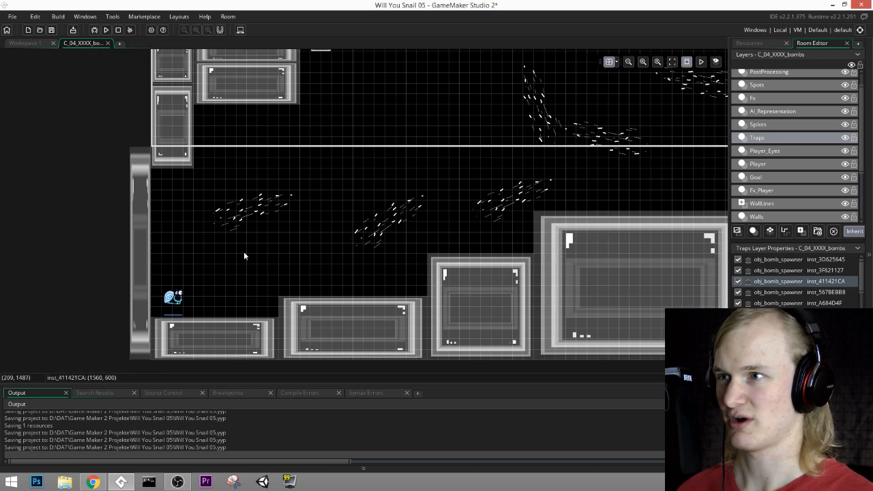
Step: Move the bomb spawner under the large ceiling block to (1410, 420) and shift its lower neighbour to about (1620, 600)
{"action": "middle_click_drag", "start_coordinate": [492, 176], "coordinate": [304, 331]}
{"action": "middle_click_drag", "start_coordinate": [521, 146], "coordinate": [360, 273]}
{"action": "left_click_drag", "start_coordinate": [338, 209], "coordinate": [327, 208]}
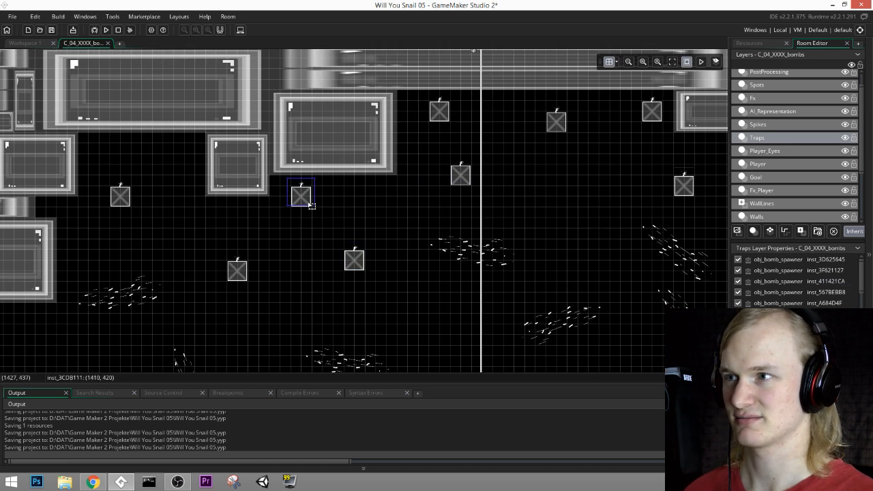
{"action": "left_click_drag", "start_coordinate": [354, 260], "coordinate": [375, 259]}
Step: Lower the bomb spawner beneath the ceiling on the goal side to (2130, 240)
{"action": "middle_click_drag", "start_coordinate": [613, 136], "coordinate": [508, 175]}
{"action": "left_click_drag", "start_coordinate": [451, 156], "coordinate": [450, 163]}
{"action": "middle_click_drag", "start_coordinate": [514, 342], "coordinate": [511, 175]}
{"action": "middle_click_drag", "start_coordinate": [544, 219], "coordinate": [752, 162]}
{"action": "middle_click_drag", "start_coordinate": [316, 136], "coordinate": [432, 191]}
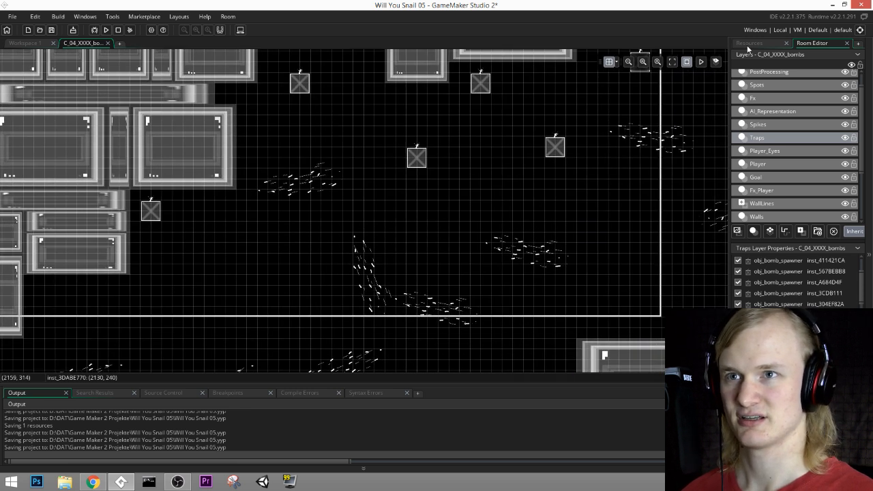
Step: Search the project's object groups for the bomb spawner, collapsing the Walls and AI Representation groups and checking Decoration and Mini Games
{"action": "left_click", "coordinate": [749, 43]}
{"action": "scroll", "coordinate": [780, 257], "scroll_direction": "down", "scroll_amount": 10}
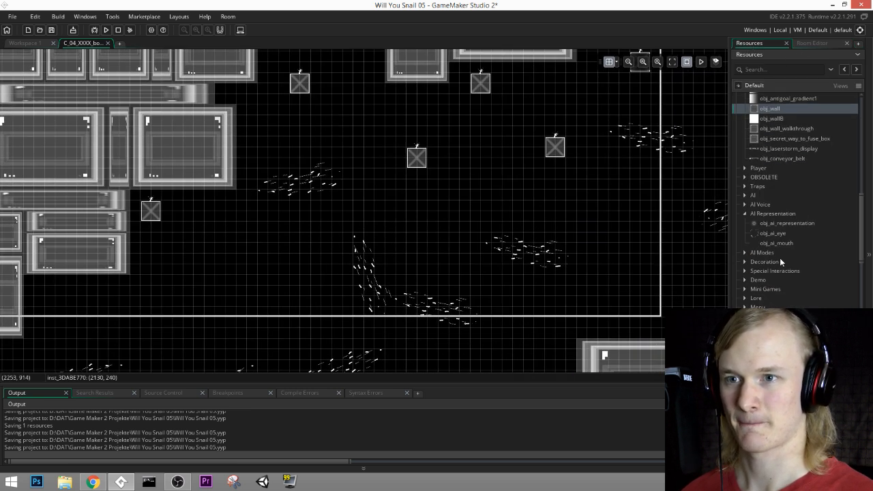
{"action": "scroll", "coordinate": [780, 259], "scroll_direction": "up", "scroll_amount": 10}
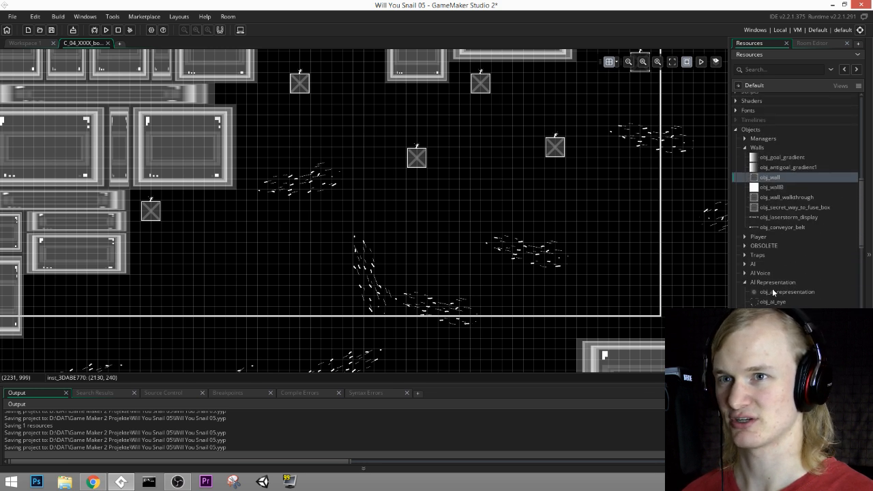
{"action": "scroll", "coordinate": [772, 288], "scroll_direction": "up", "scroll_amount": 1}
{"action": "left_click", "coordinate": [745, 130]}
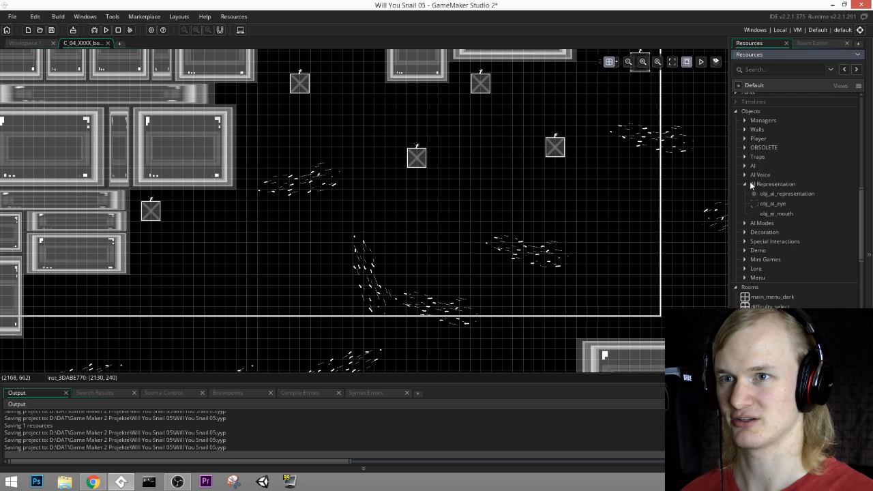
{"action": "left_click", "coordinate": [745, 185]}
{"action": "left_click", "coordinate": [745, 202]}
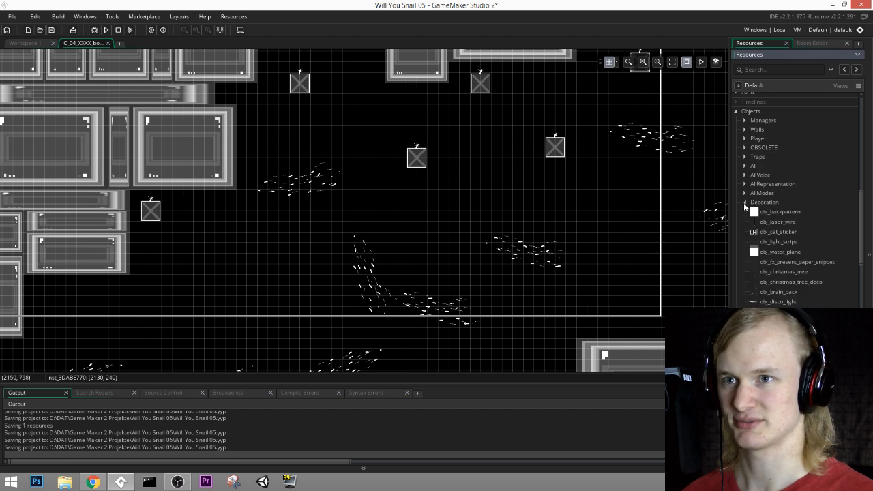
{"action": "left_click", "coordinate": [745, 202]}
{"action": "left_click", "coordinate": [744, 212]}
{"action": "left_click", "coordinate": [745, 212]}
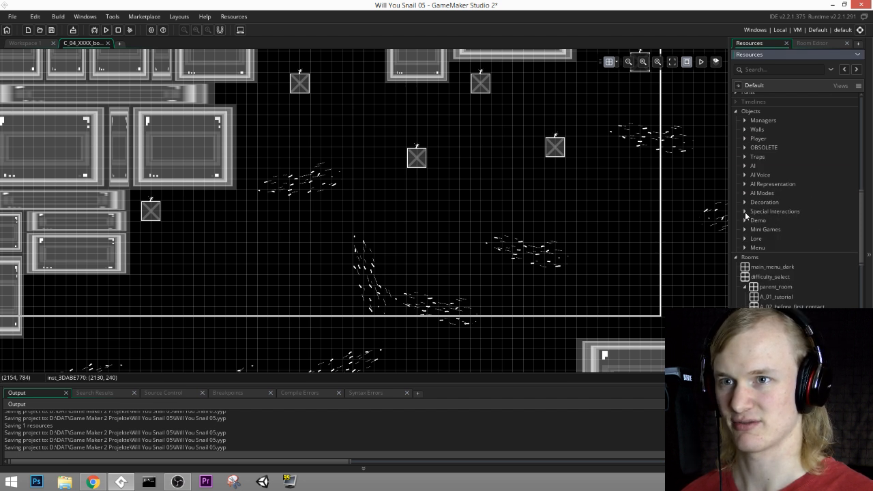
{"action": "left_click", "coordinate": [745, 221]}
{"action": "left_click", "coordinate": [744, 220]}
{"action": "left_click", "coordinate": [745, 229]}
{"action": "left_click", "coordinate": [744, 229]}
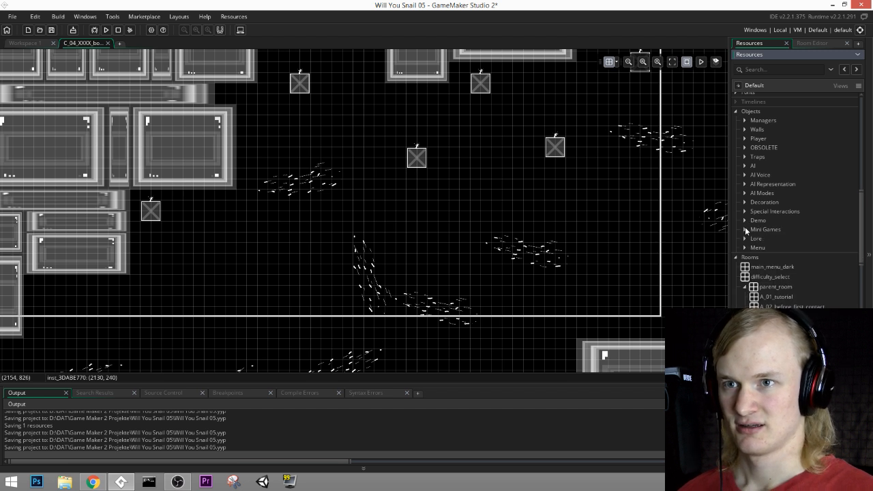
{"action": "left_click", "coordinate": [745, 229]}
{"action": "left_click", "coordinate": [744, 229]}
Step: Choose the bomb spawner object from the Traps group and place four instances around the start area, one at (870, 1320)
{"action": "left_click", "coordinate": [745, 157]}
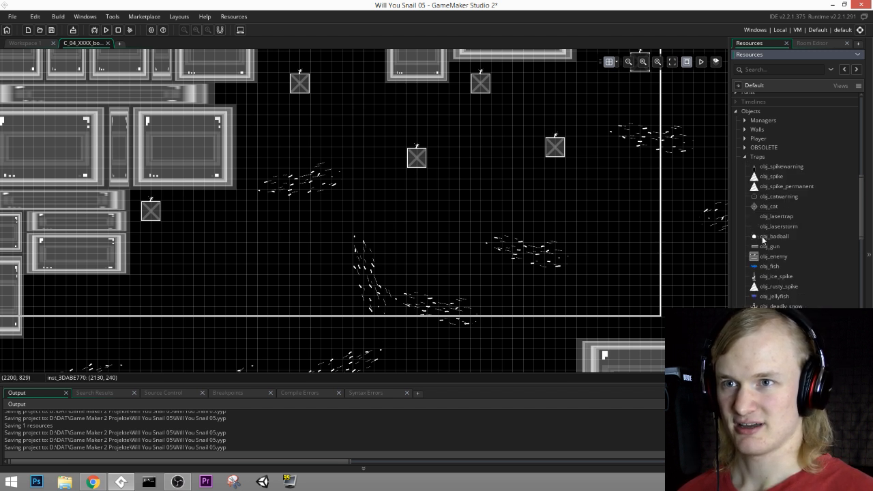
{"action": "scroll", "coordinate": [772, 235], "scroll_direction": "down", "scroll_amount": 1}
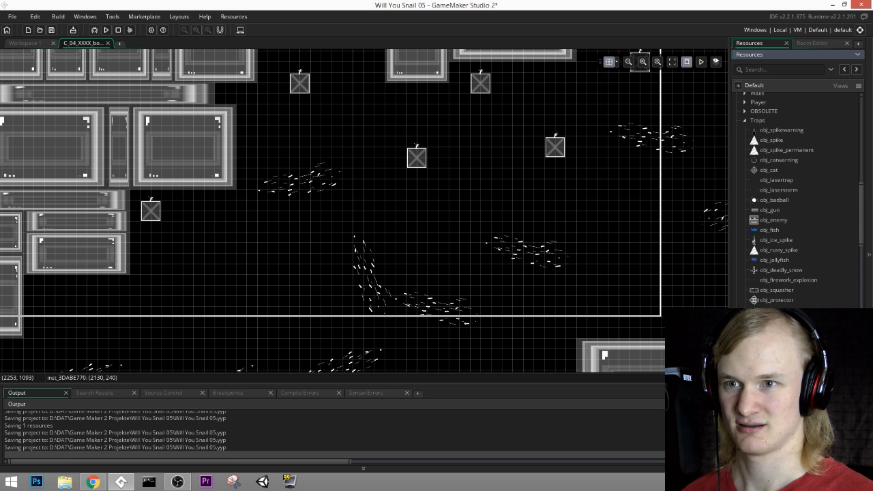
{"action": "left_click", "coordinate": [773, 311]}
{"action": "middle_click_drag", "start_coordinate": [456, 280], "coordinate": [547, 139]}
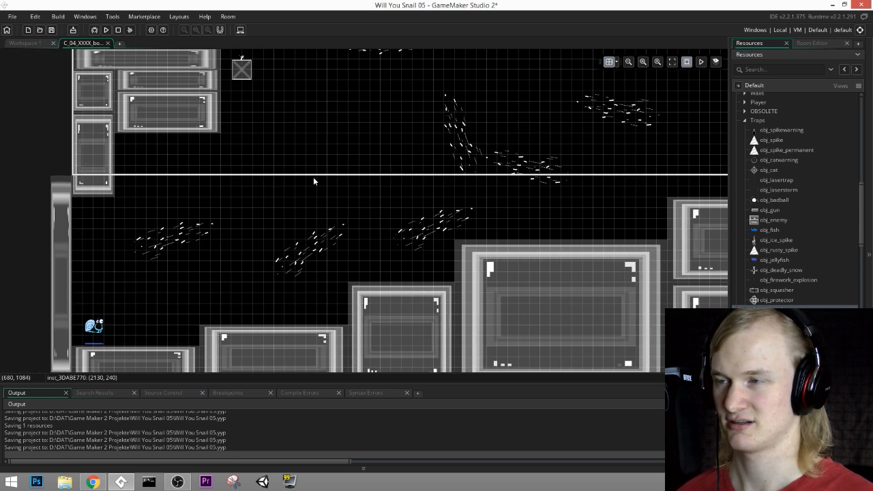
{"action": "left_click", "coordinate": [294, 150], "text": "alt"}
{"action": "left_click", "coordinate": [390, 267], "text": "alt"}
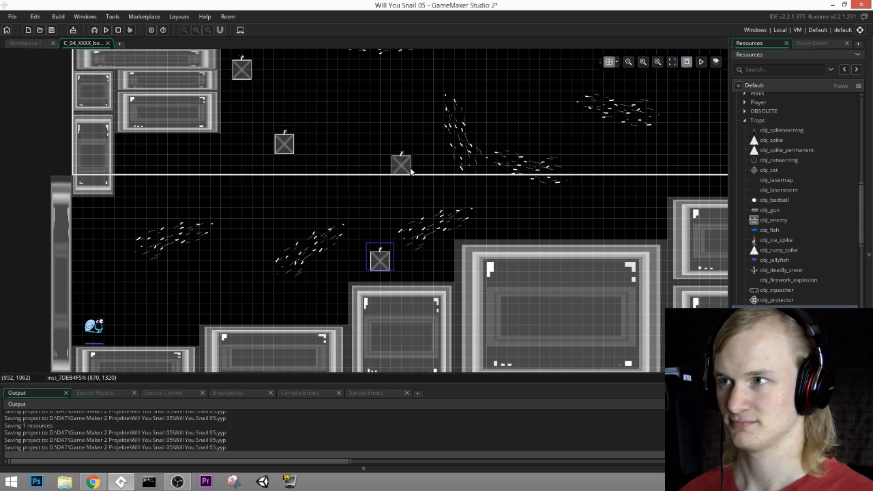
{"action": "left_click", "coordinate": [242, 290], "text": "alt"}
Step: Add three more bomb spawners above the rising floor, at about (1200, 930), about (1560, 750) and (900, 840)
{"action": "middle_click_drag", "start_coordinate": [620, 161], "coordinate": [596, 223]}
{"action": "left_click", "coordinate": [483, 192], "text": "alt"}
{"action": "left_click", "coordinate": [611, 128], "text": "alt"}
{"action": "left_click", "coordinate": [376, 158], "text": "alt"}
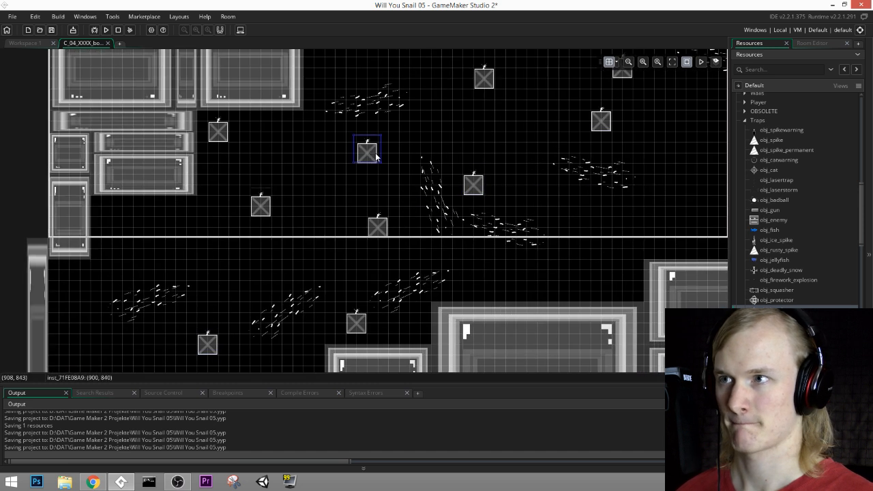
Step: Add five bomb spawners over the floor blocks and back toward the start, including one at (1590, 1020)
{"action": "middle_click_drag", "start_coordinate": [380, 102], "coordinate": [376, 172]}
{"action": "middle_click_drag", "start_coordinate": [560, 233], "coordinate": [522, 89]}
{"action": "left_click", "coordinate": [418, 205], "text": "alt"}
{"action": "left_click", "coordinate": [577, 215], "text": "alt"}
{"action": "left_click", "coordinate": [577, 152], "text": "alt"}
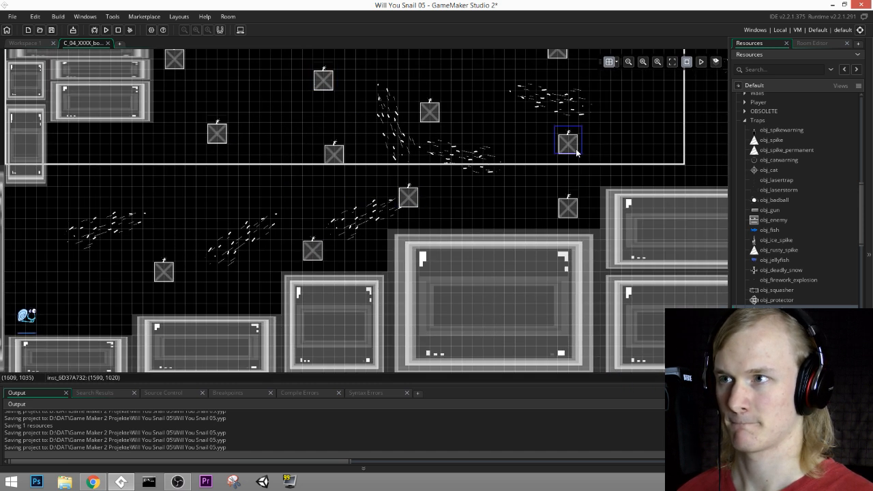
{"action": "left_click", "coordinate": [244, 192], "text": "alt"}
{"action": "left_click", "coordinate": [101, 164], "text": "alt"}
Step: Fill the goal-side half of the room with bomb spawners, including ones at (1980, 960) and (2340, 900)
{"action": "middle_click_drag", "start_coordinate": [580, 133], "coordinate": [418, 263]}
{"action": "left_click", "coordinate": [544, 258], "text": "alt"}
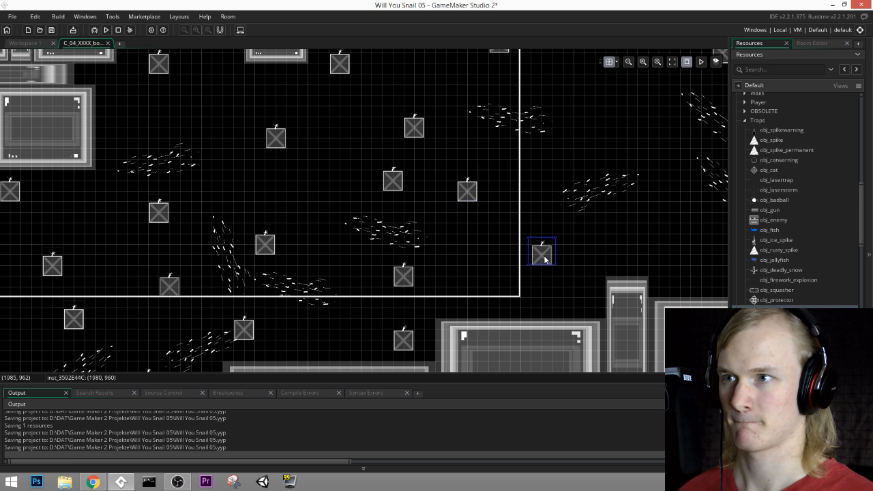
{"action": "middle_click_drag", "start_coordinate": [680, 199], "coordinate": [580, 278]}
{"action": "left_click", "coordinate": [498, 170], "text": "alt"}
{"action": "left_click", "coordinate": [583, 190], "text": "alt"}
{"action": "left_click", "coordinate": [489, 212], "text": "alt"}
{"action": "left_click", "coordinate": [575, 318], "text": "alt"}
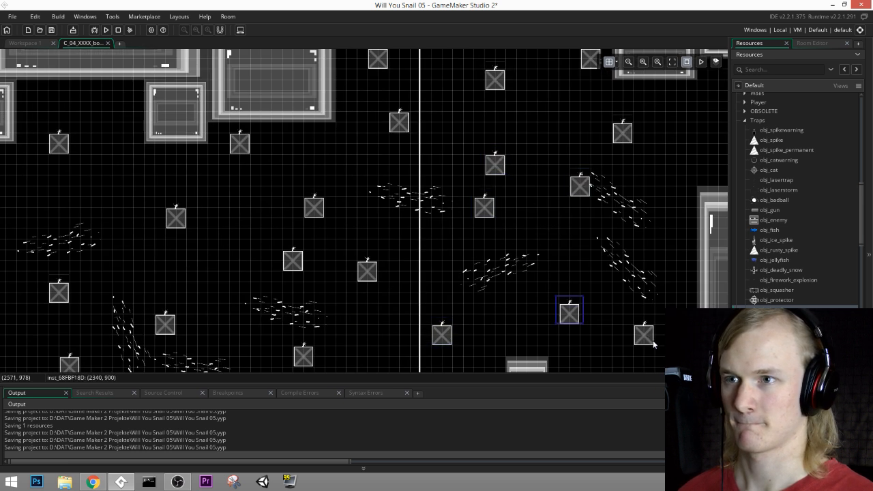
Step: Place three more bomb spawners near the far wall, at about (2550, 960), (2640, 540) and about (2220, 900)
{"action": "left_click", "coordinate": [653, 341], "text": "alt"}
{"action": "left_click", "coordinate": [681, 194], "text": "alt"}
{"action": "middle_click_drag", "start_coordinate": [659, 274], "coordinate": [574, 198]}
{"action": "middle_click_drag", "start_coordinate": [538, 255], "coordinate": [652, 260]}
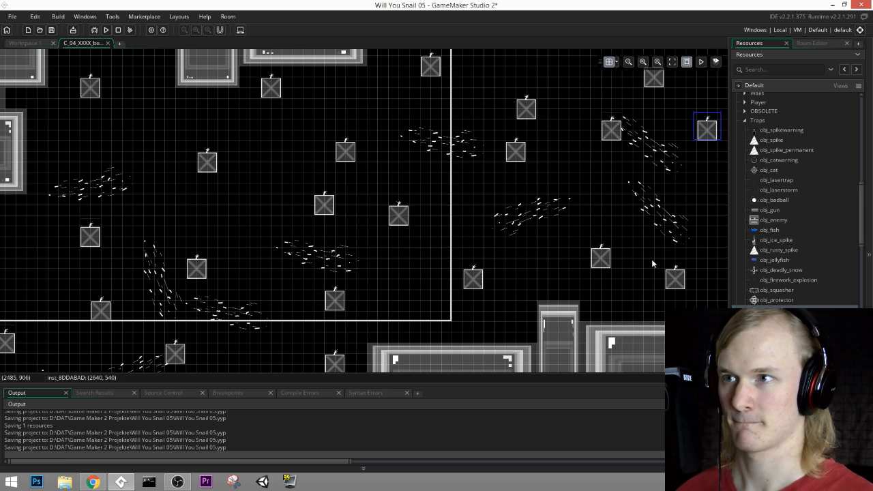
{"action": "left_click", "coordinate": [567, 263], "text": "alt"}
Step: Fill gaps on the start side with bomb spawners at (1050, 570) and (720, 780)
{"action": "middle_click_drag", "start_coordinate": [568, 265], "coordinate": [709, 196]}
{"action": "middle_click_drag", "start_coordinate": [378, 153], "coordinate": [429, 217]}
{"action": "left_click", "coordinate": [345, 142], "text": "alt"}
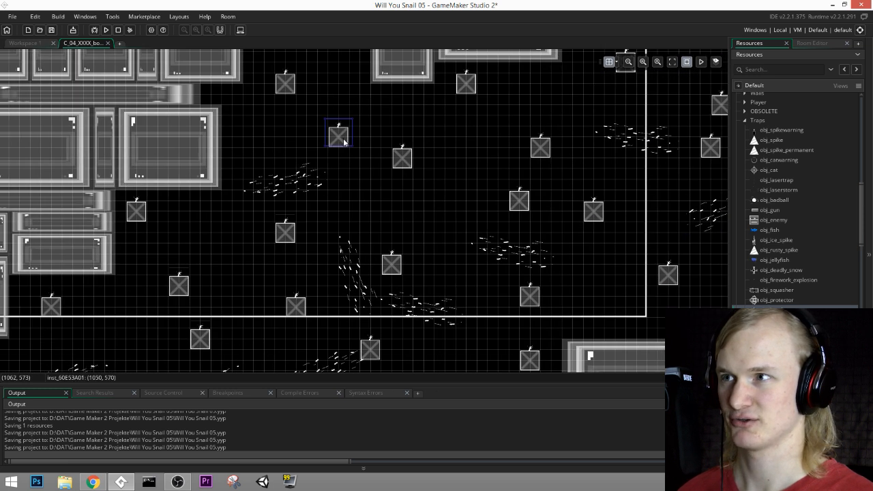
{"action": "middle_click_drag", "start_coordinate": [229, 223], "coordinate": [368, 176]}
{"action": "left_click", "coordinate": [366, 170], "text": "alt"}
Step: Place bomb spawners in the room's middle at (1350, 810) and just above the large floor block at about (1350, 1170)
{"action": "middle_click_drag", "start_coordinate": [428, 280], "coordinate": [518, 199]}
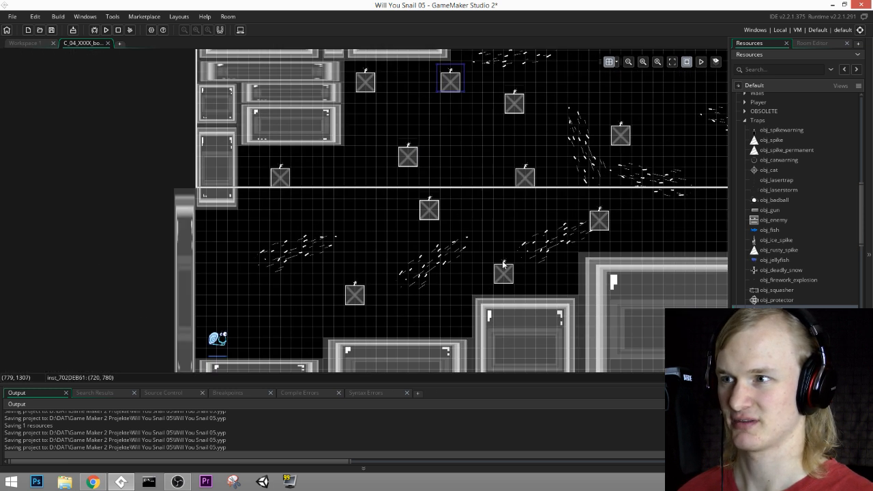
{"action": "middle_click_drag", "start_coordinate": [641, 203], "coordinate": [414, 293]}
{"action": "left_click", "coordinate": [447, 319], "text": "alt"}
{"action": "left_click", "coordinate": [453, 188], "text": "alt"}
{"action": "middle_click_drag", "start_coordinate": [618, 152], "coordinate": [471, 245]}
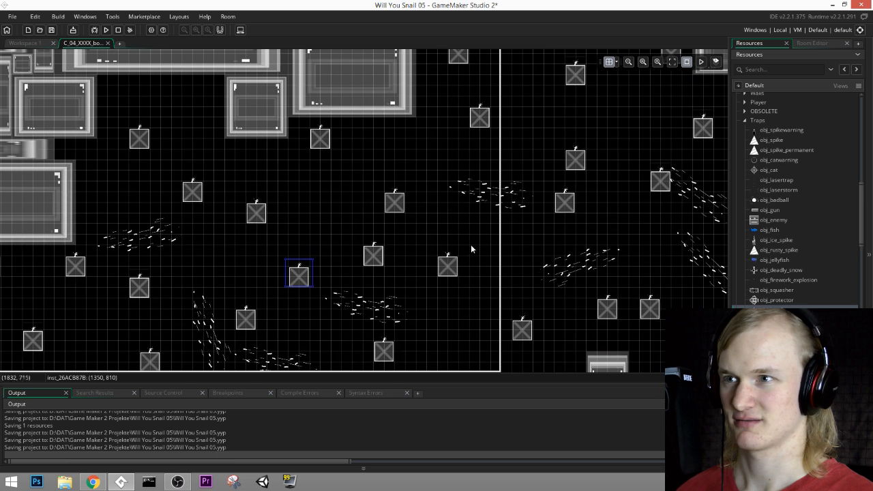
Step: Add bomb spawners at about (1470, 600) and at (2280, 390) to close the remaining gaps
{"action": "left_click", "coordinate": [346, 205], "text": "alt"}
{"action": "middle_click_drag", "start_coordinate": [561, 220], "coordinate": [424, 204]}
{"action": "left_click", "coordinate": [499, 118], "text": "alt"}
{"action": "middle_click_drag", "start_coordinate": [527, 216], "coordinate": [546, 237]}
Step: Check the room's layers for the one holding the obj_underwater_current instances and select BackDecoration
{"action": "left_click", "coordinate": [812, 43]}
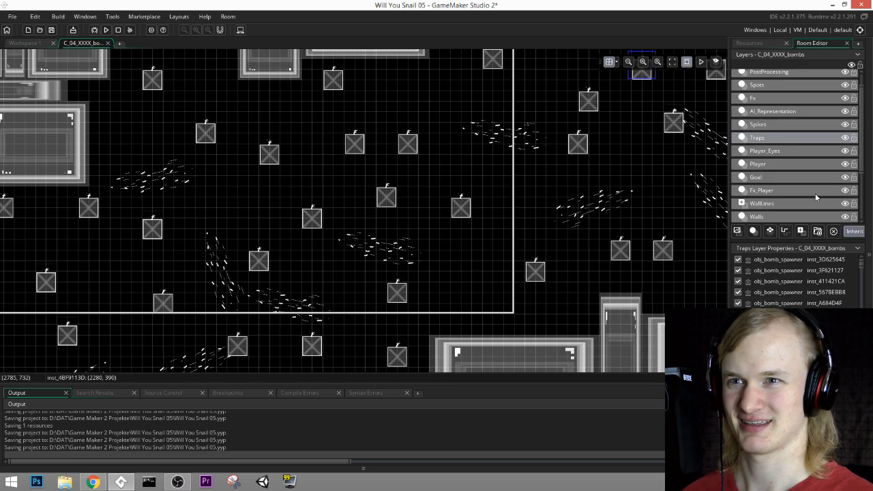
{"action": "left_click", "coordinate": [811, 202]}
{"action": "left_click", "coordinate": [786, 190]}
{"action": "left_click", "coordinate": [783, 164]}
{"action": "left_click", "coordinate": [776, 151]}
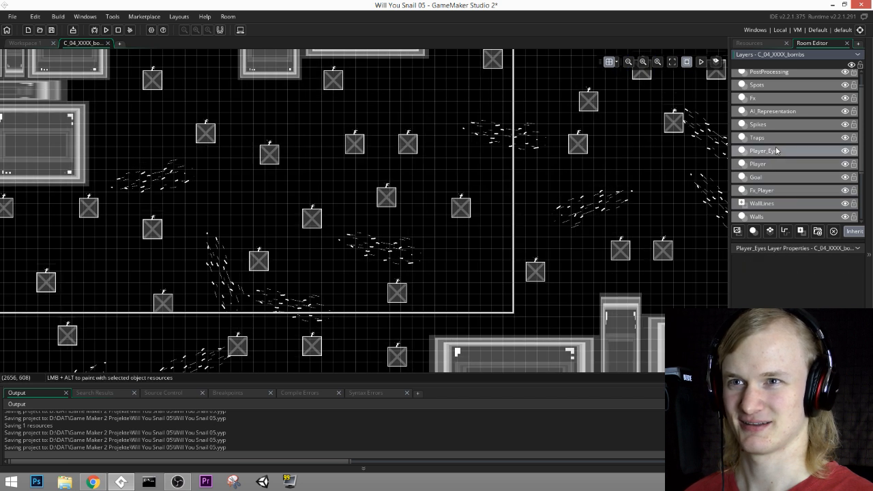
{"action": "left_click", "coordinate": [775, 137]}
{"action": "scroll", "coordinate": [785, 192], "scroll_direction": "down", "scroll_amount": 3}
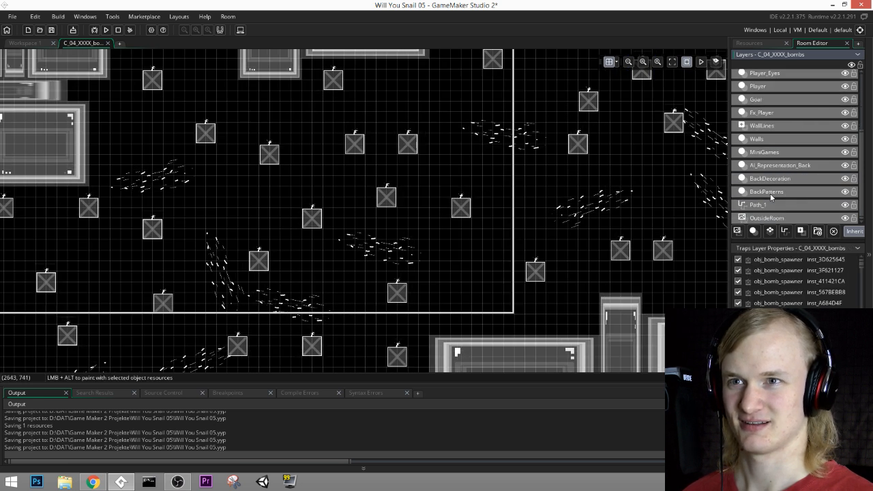
{"action": "left_click", "coordinate": [770, 192]}
{"action": "left_click", "coordinate": [773, 165]}
{"action": "left_click", "coordinate": [769, 153]}
{"action": "left_click", "coordinate": [769, 140]}
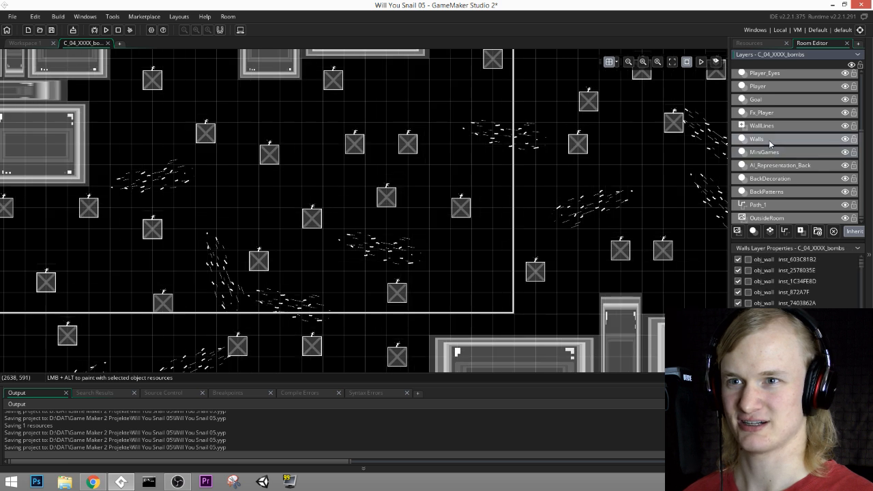
{"action": "left_click", "coordinate": [770, 179]}
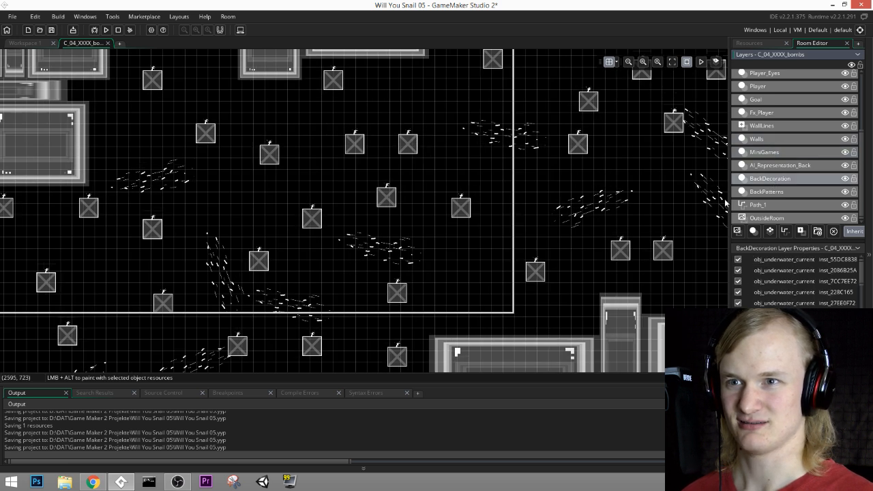
Step: Add steeply angled obj_underwater_current copies above the floor near the far wall, one of them at (2368, 864)
{"action": "middle_click_drag", "start_coordinate": [249, 324], "coordinate": [375, 243]}
{"action": "left_click", "coordinate": [406, 232]}
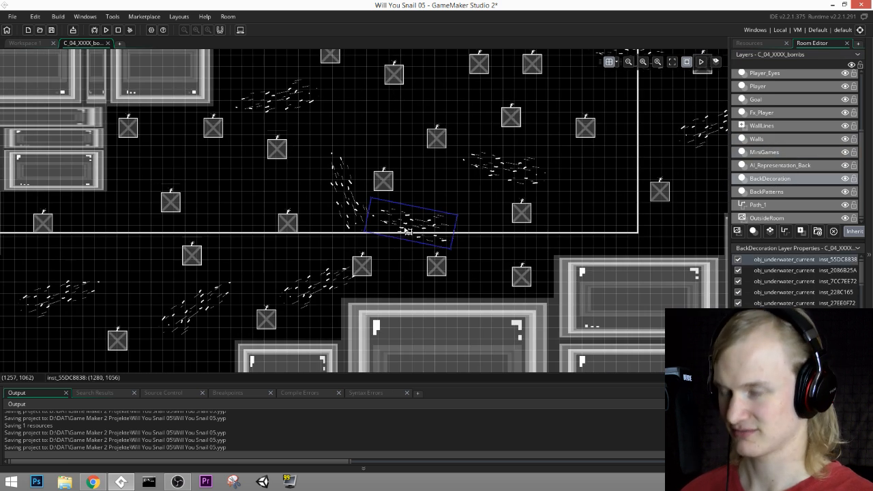
{"action": "left_click_drag", "start_coordinate": [406, 231], "coordinate": [512, 298]}
{"action": "left_click_drag", "start_coordinate": [540, 232], "coordinate": [515, 254]}
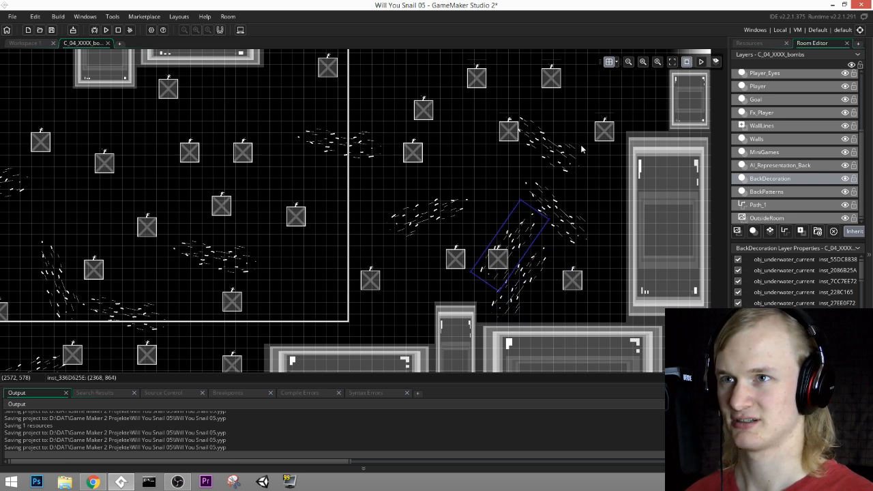
{"action": "middle_click_drag", "start_coordinate": [619, 102], "coordinate": [586, 176]}
{"action": "middle_click_drag", "start_coordinate": [569, 253], "coordinate": [598, 216]}
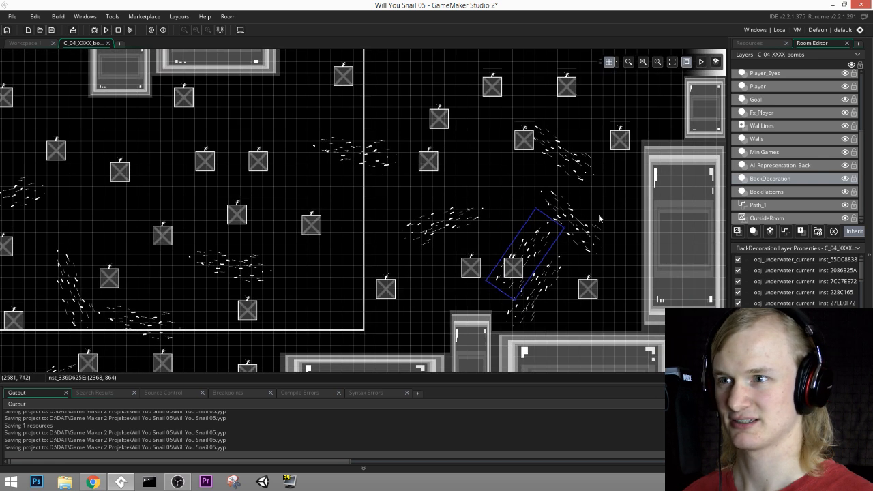
Step: Shift the steep obj_underwater_current near the far wall toward the tall narrow floor block and place a copy of it at (1696, 576)
{"action": "left_click_drag", "start_coordinate": [535, 248], "coordinate": [280, 157]}
{"action": "mouse_move", "coordinate": [294, 111]}
{"action": "left_mouse_down"}
{"action": "mouse_move", "coordinate": [255, 117]}
{"action": "mouse_move", "coordinate": [297, 116]}
{"action": "left_mouse_up"}
{"action": "left_click_drag", "start_coordinate": [300, 165], "coordinate": [302, 139]}
{"action": "middle_click_drag", "start_coordinate": [300, 238], "coordinate": [456, 176]}
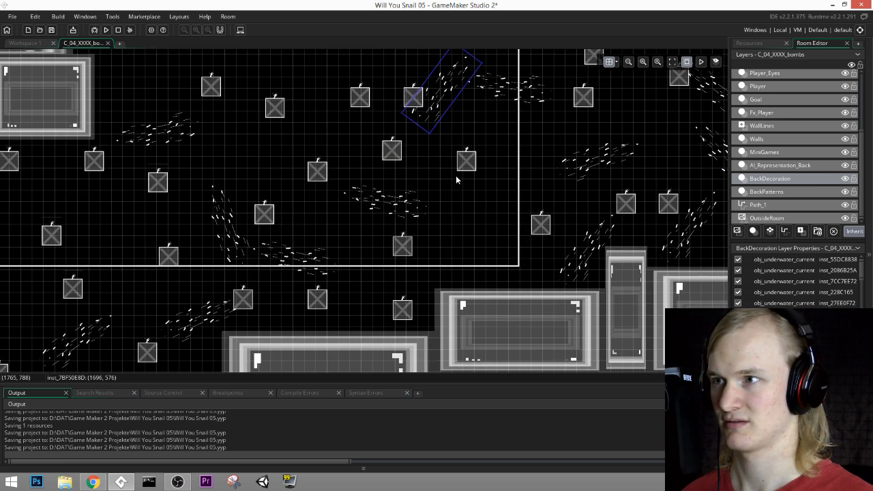
Step: Rotate the steep obj_underwater_current at (1088, 960) so that it leans in the opposite direction, up to the right
{"action": "left_click", "coordinate": [387, 203]}
{"action": "left_click_drag", "start_coordinate": [432, 193], "coordinate": [415, 171]}
{"action": "middle_click_drag", "start_coordinate": [432, 203], "coordinate": [585, 187]}
{"action": "left_click", "coordinate": [382, 193]}
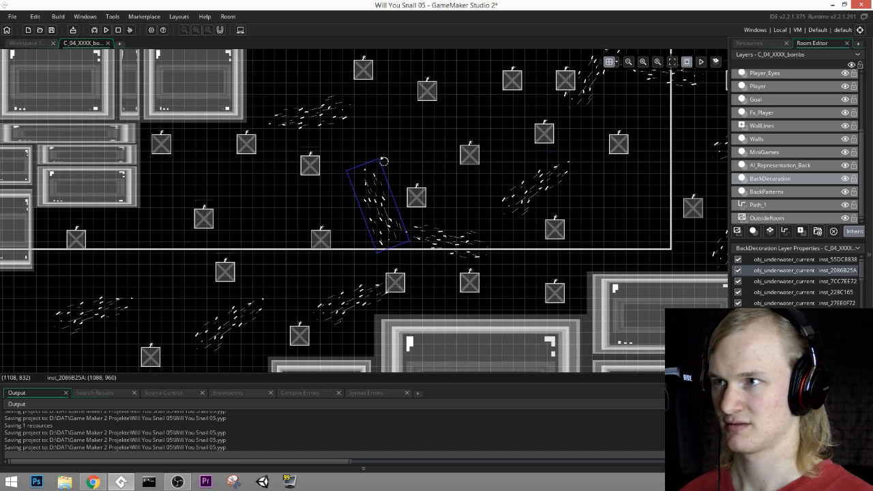
{"action": "left_click_drag", "start_coordinate": [384, 161], "coordinate": [423, 166]}
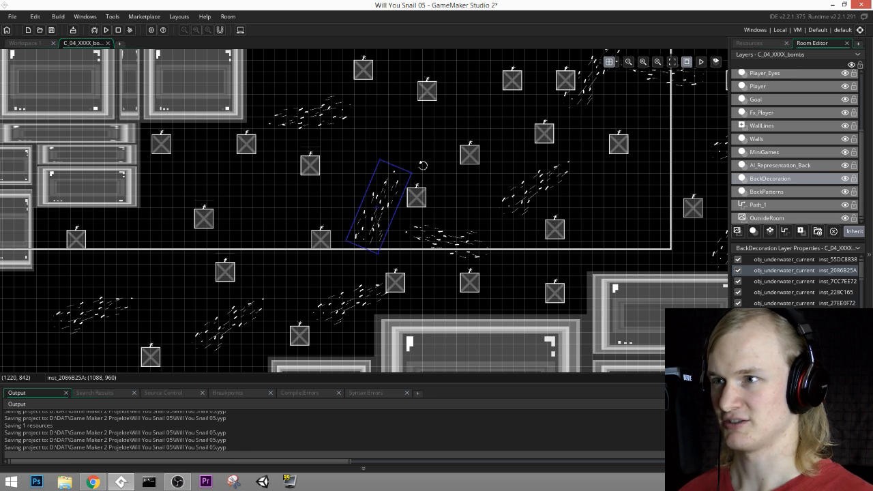
{"action": "left_click", "coordinate": [433, 246]}
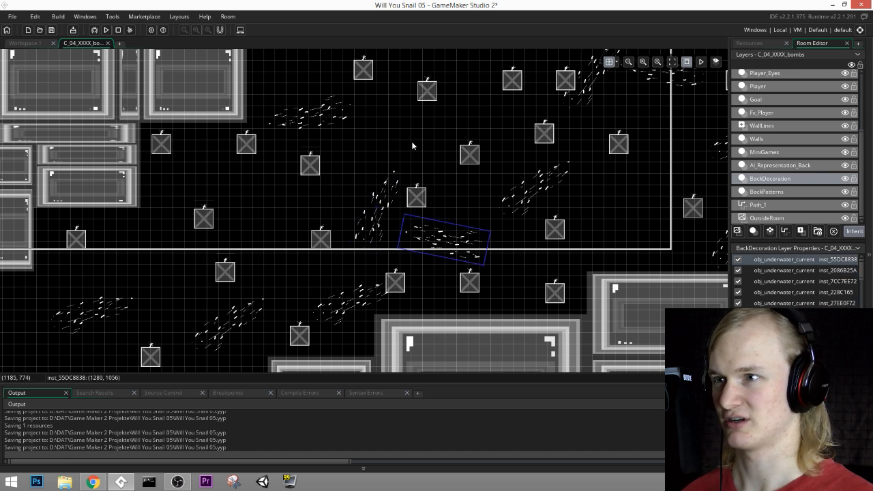
Step: Tilt the obj_underwater_current at (896, 704) slightly and add a copy farther right, just below the neighbouring bomb spawner
{"action": "left_click", "coordinate": [328, 116]}
{"action": "scroll", "coordinate": [394, 127], "scroll_direction": "up", "scroll_amount": 3}
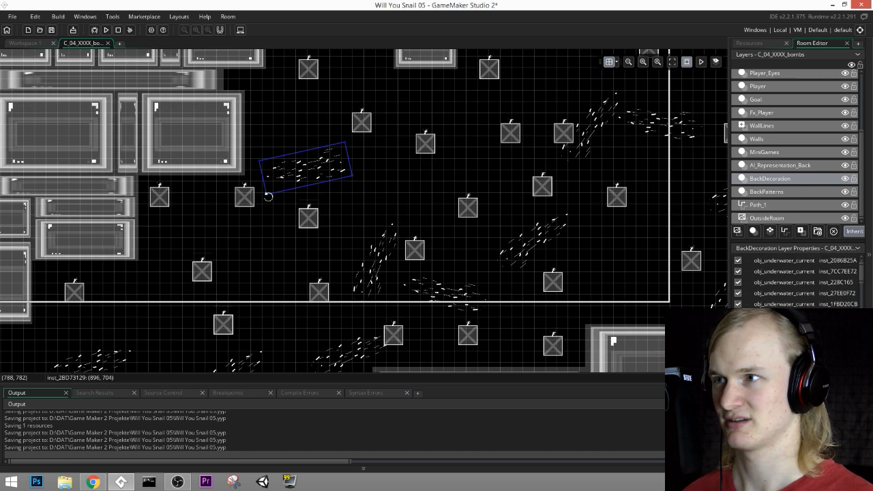
{"action": "left_click_drag", "start_coordinate": [268, 196], "coordinate": [446, 62]}
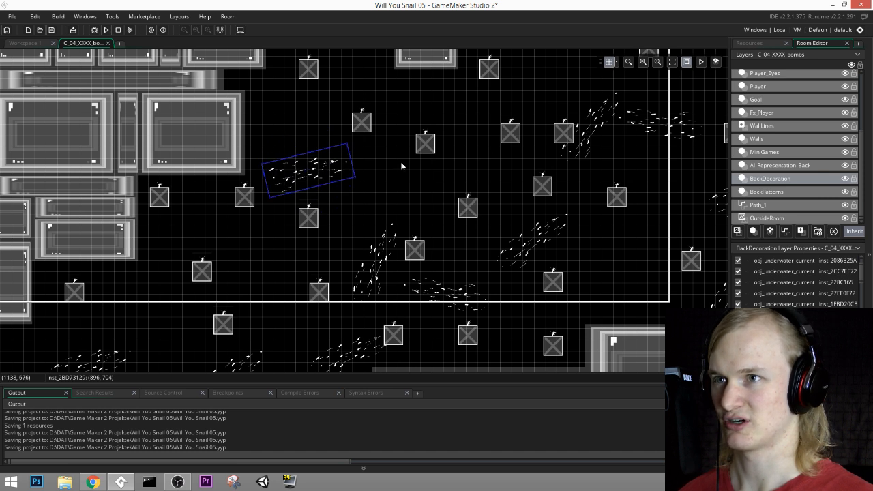
{"action": "left_click_drag", "start_coordinate": [298, 174], "coordinate": [423, 175]}
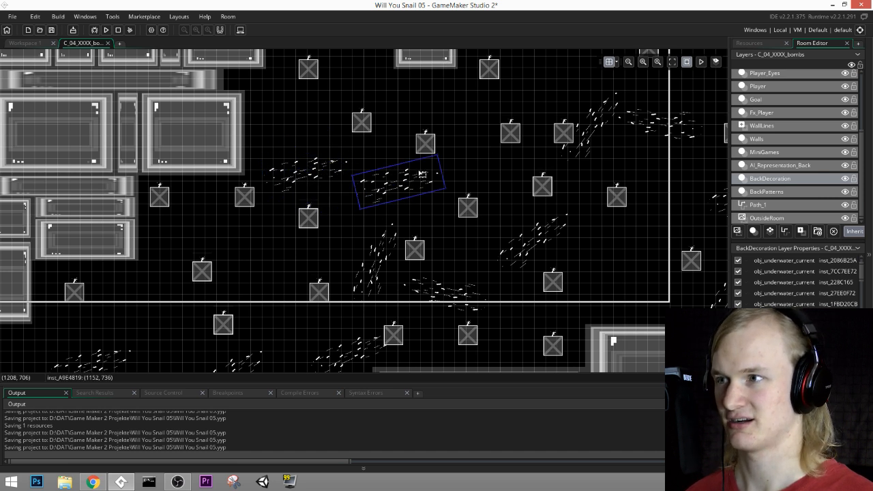
{"action": "middle_click_drag", "start_coordinate": [444, 176], "coordinate": [381, 204]}
{"action": "left_click_drag", "start_coordinate": [381, 204], "coordinate": [433, 180]}
Step: Copy the obj_underwater_current at (1536, 896) to (1760, 1056) just above the floor blocks and rotate the copy to a flatter angle
{"action": "middle_click_drag", "start_coordinate": [542, 204], "coordinate": [450, 142]}
{"action": "left_click", "coordinate": [413, 200]}
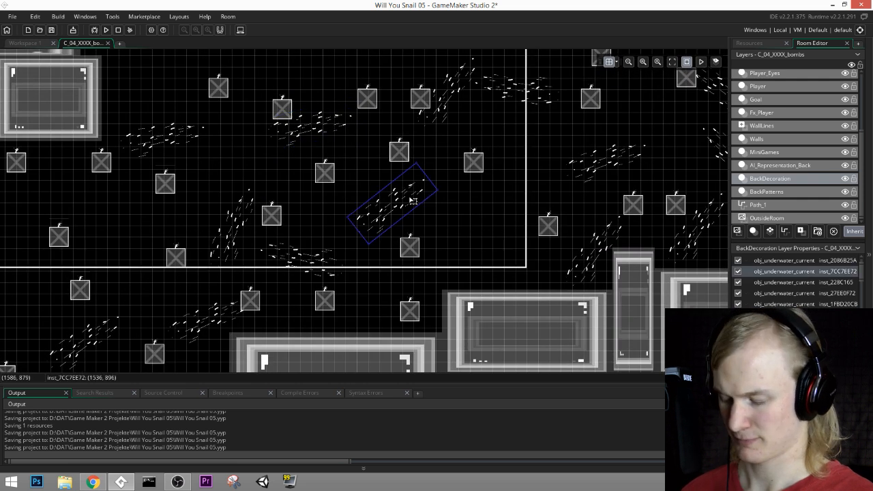
{"action": "left_click_drag", "start_coordinate": [413, 200], "coordinate": [475, 244], "text": "alt"}
{"action": "left_click_drag", "start_coordinate": [501, 207], "coordinate": [502, 259]}
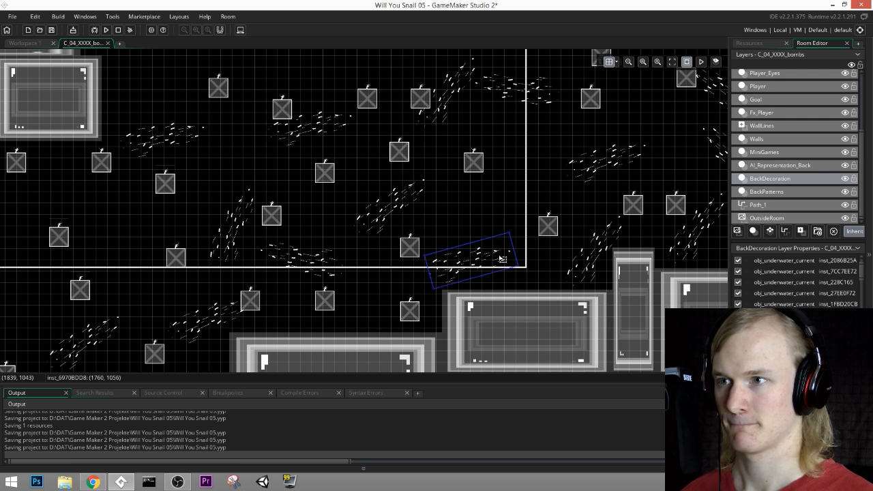
Step: Add a copy of the diagonal obj_underwater_current at (2496, 768) beside the far wall at (2624, 736)
{"action": "middle_click_drag", "start_coordinate": [599, 171], "coordinate": [428, 290]}
{"action": "left_click", "coordinate": [534, 268]}
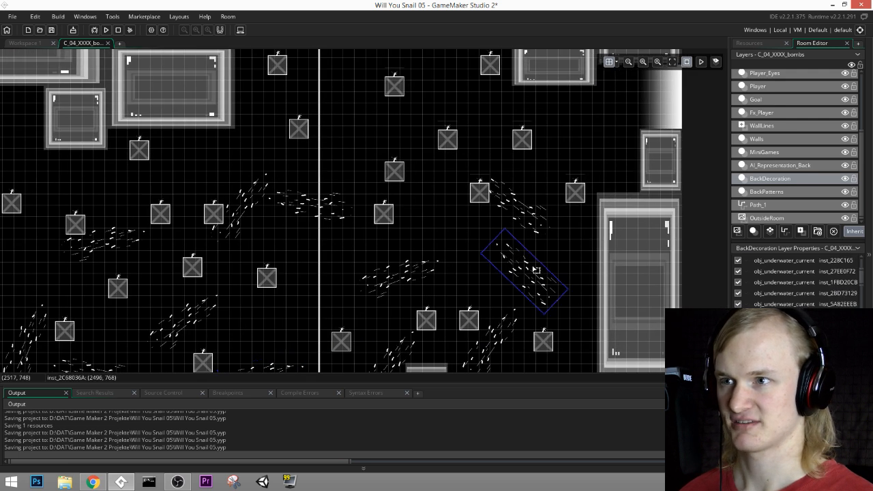
{"action": "left_click_drag", "start_coordinate": [538, 272], "coordinate": [541, 302]}
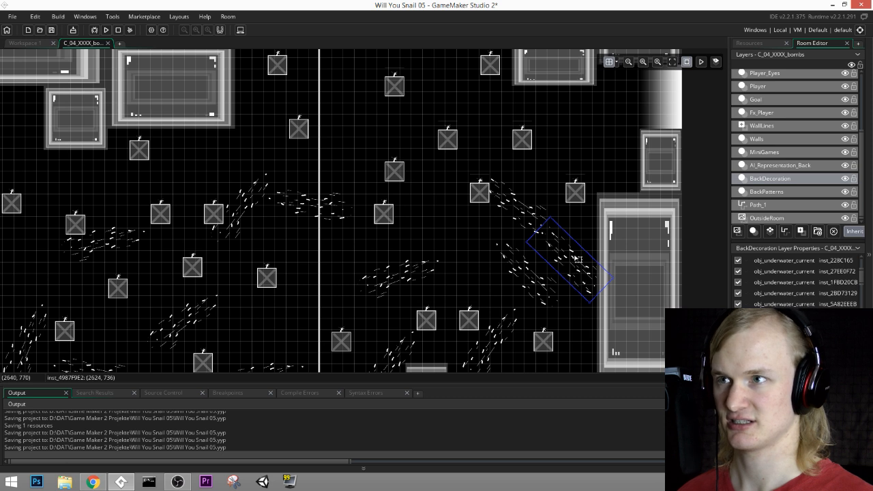
{"action": "mouse_move", "coordinate": [571, 133]}
{"action": "middle_mouse_down"}
{"action": "mouse_move", "coordinate": [557, 251]}
{"action": "mouse_move", "coordinate": [576, 108]}
{"action": "middle_mouse_up"}
{"action": "middle_click_drag", "start_coordinate": [170, 338], "coordinate": [652, 110]}
{"action": "mouse_move", "coordinate": [457, 222]}
{"action": "middle_mouse_down"}
{"action": "mouse_move", "coordinate": [502, 249]}
{"action": "mouse_move", "coordinate": [499, 269]}
{"action": "middle_mouse_up"}
{"action": "middle_click_drag", "start_coordinate": [313, 277], "coordinate": [220, 297]}
{"action": "middle_click_drag", "start_coordinate": [411, 65], "coordinate": [314, 165]}
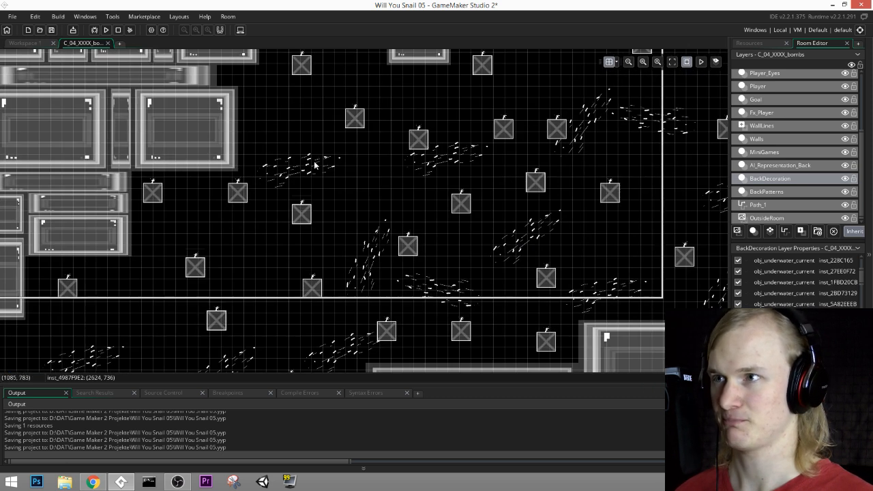
Step: Save the project, run the game and continue past the title screen into the bombs level
{"action": "left_click", "coordinate": [50, 30]}
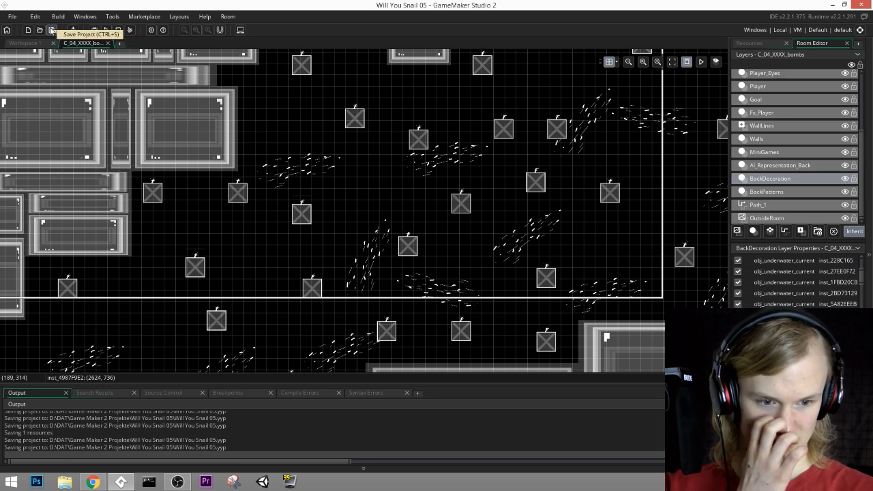
{"action": "left_click", "coordinate": [52, 32]}
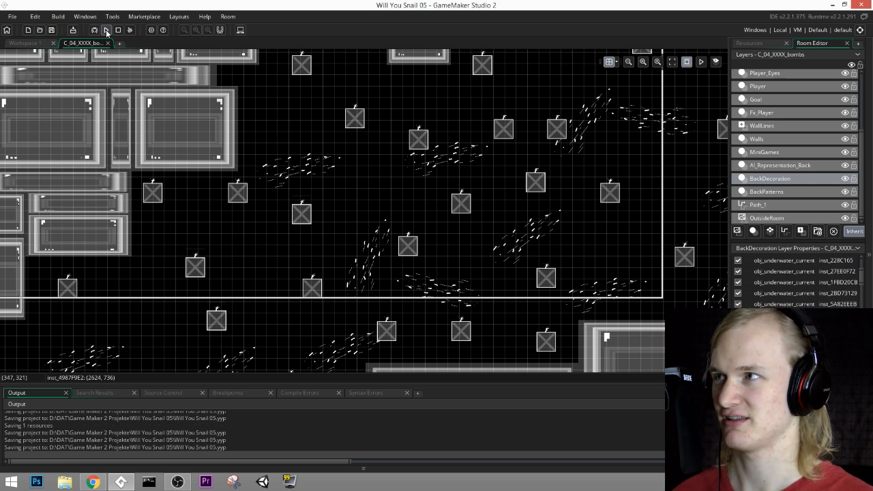
{"action": "left_click", "coordinate": [106, 30]}
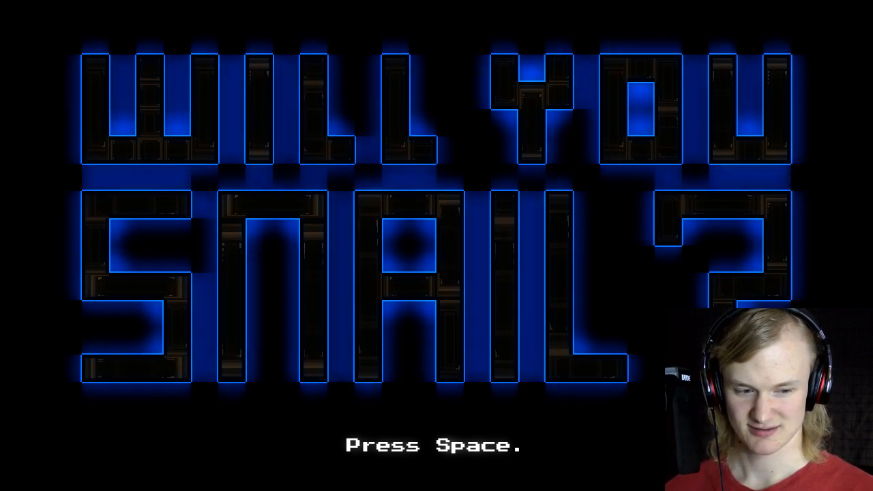
{"action": "key", "text": "space"}
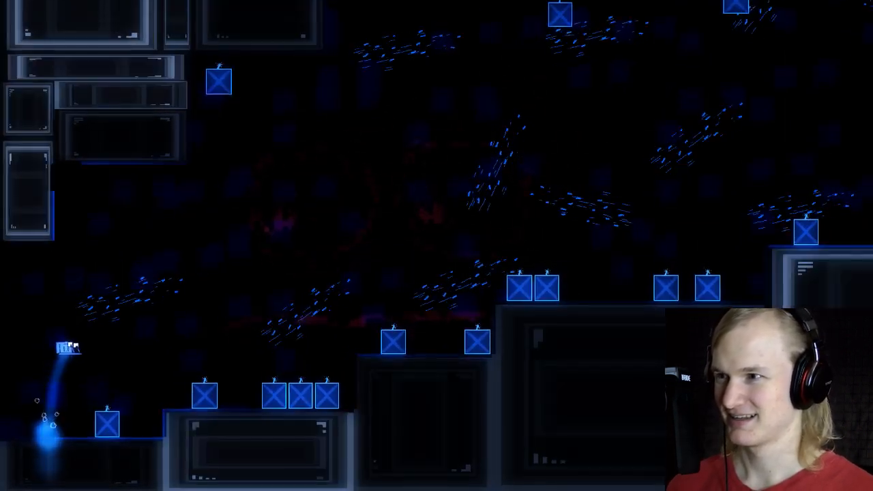
Step: Playtest the bombs level by jumping the snail among the bombs to check how they move, and leave through the game's menu
{"action": "key", "text": "Right"}
{"action": "key", "text": "space"}
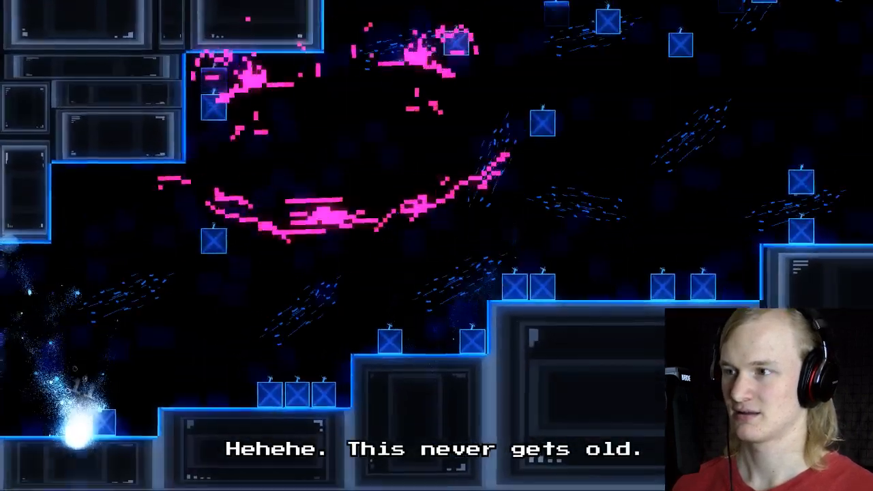
{"action": "key", "text": "Right"}
{"action": "key", "text": "space"}
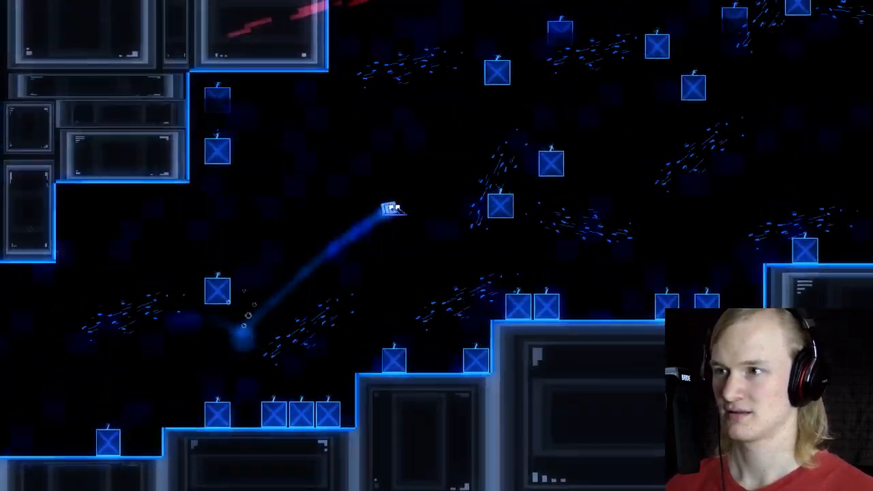
{"action": "key", "text": "Right"}
{"action": "key", "text": "space"}
{"action": "key", "text": "Left"}
{"action": "key", "text": "Escape"}
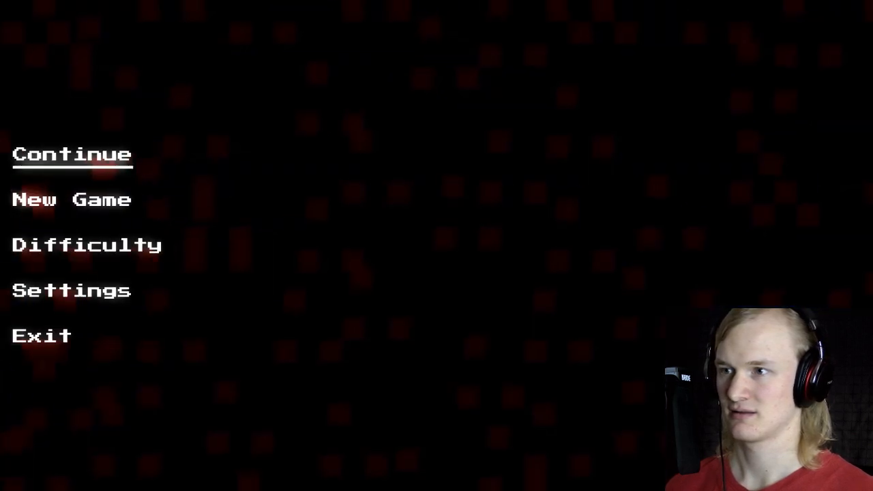
{"action": "key", "text": "Down"}
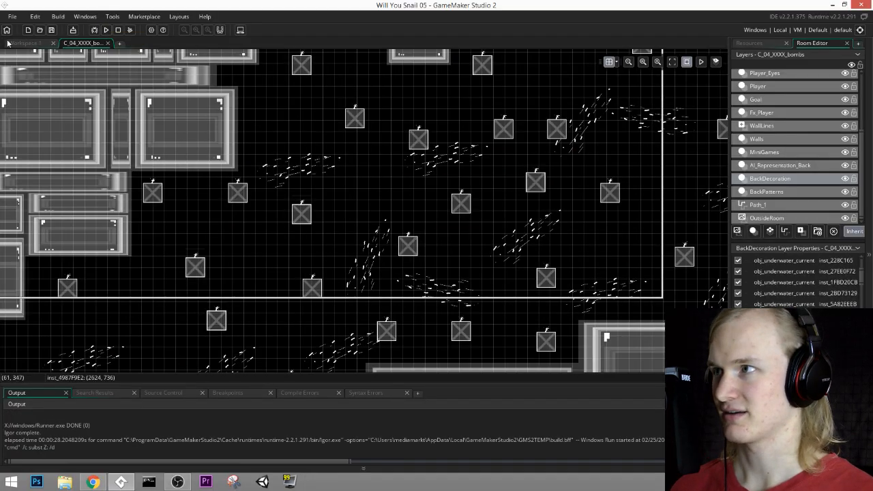
Step: Return to the obj_bomb code in the workspace, check the underwater variable in Create and open the Alarm 0 event
{"action": "left_click", "coordinate": [8, 43]}
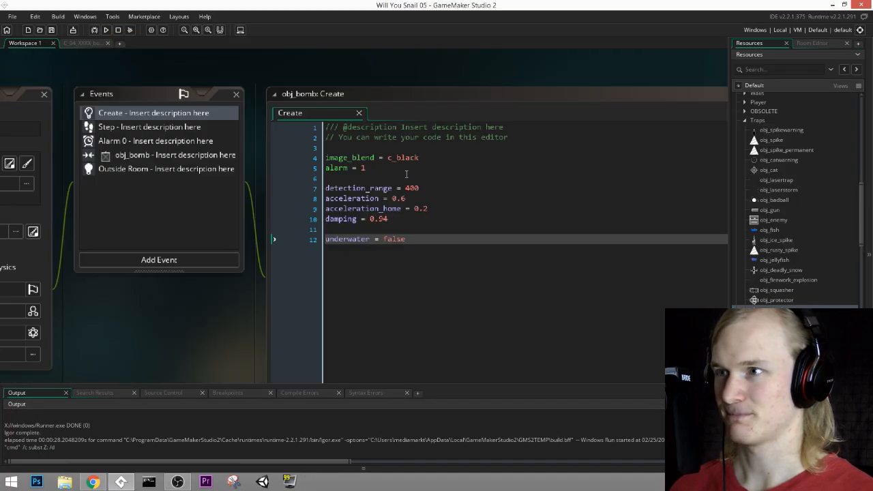
{"action": "middle_click_drag", "start_coordinate": [456, 298], "coordinate": [541, 287]}
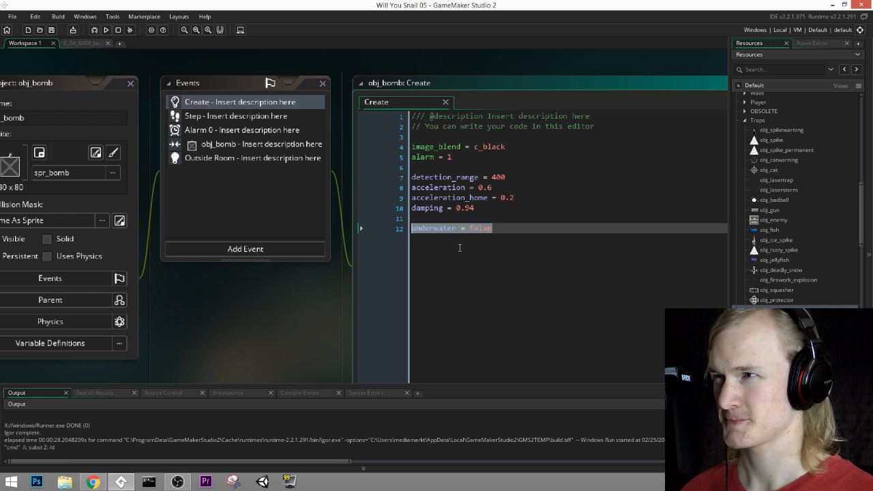
{"action": "left_click", "coordinate": [280, 131]}
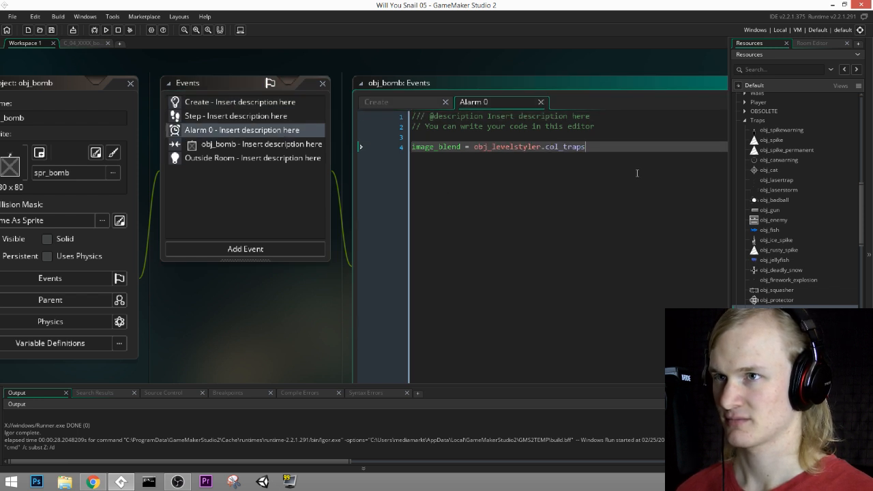
Step: Add code to obj_bomb's Alarm 0 event that sets underwater = true if instance_exists(obj_levelstyler_underwater)
{"action": "key", "text": "Return"}
{"action": "key", "text": "Return"}
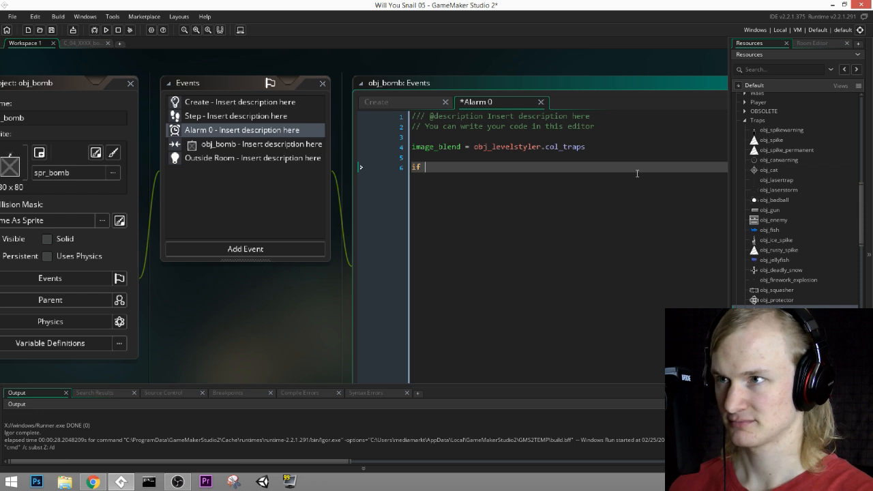
{"action": "type", "text": "if instance_exists(o"}
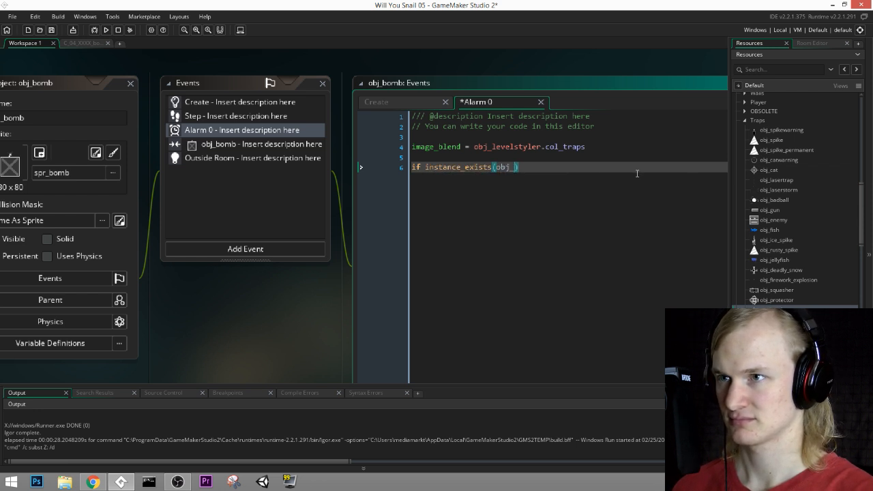
{"action": "type", "text": "bj_level"}
{"action": "key", "text": "Down"}
{"action": "key", "text": "Down"}
{"action": "key", "text": "Down"}
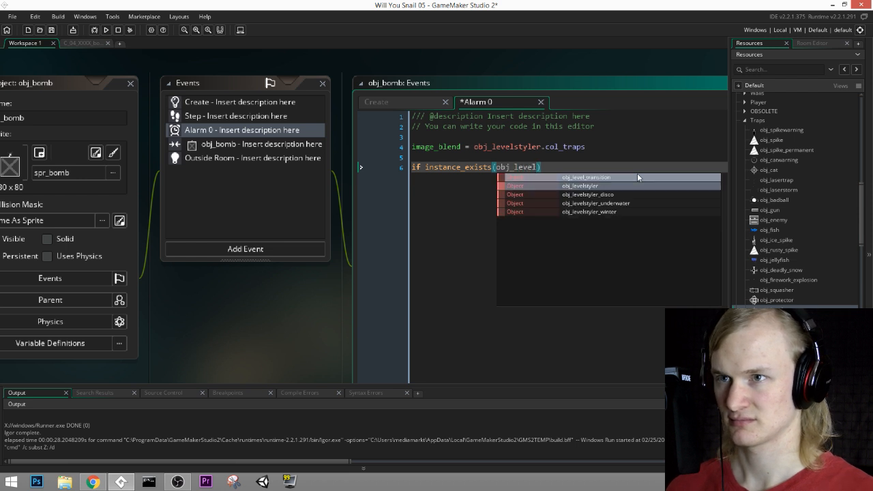
{"action": "key", "text": "Return"}
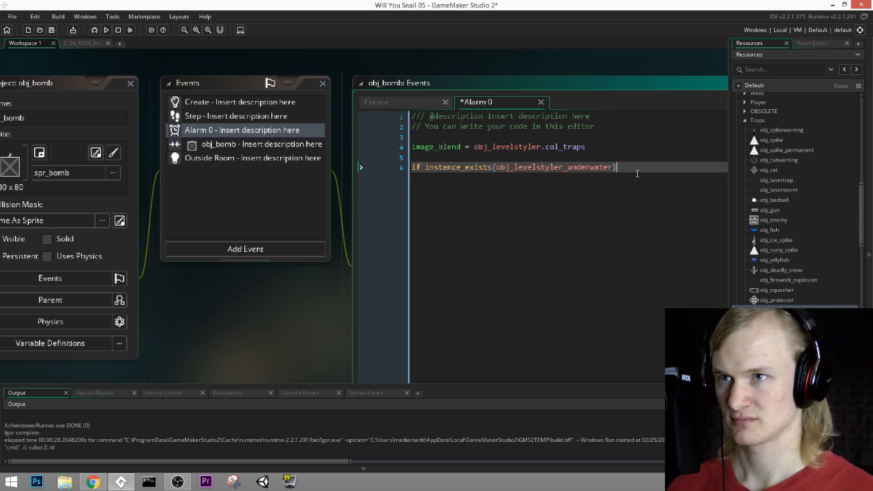
{"action": "key", "text": "Return"}
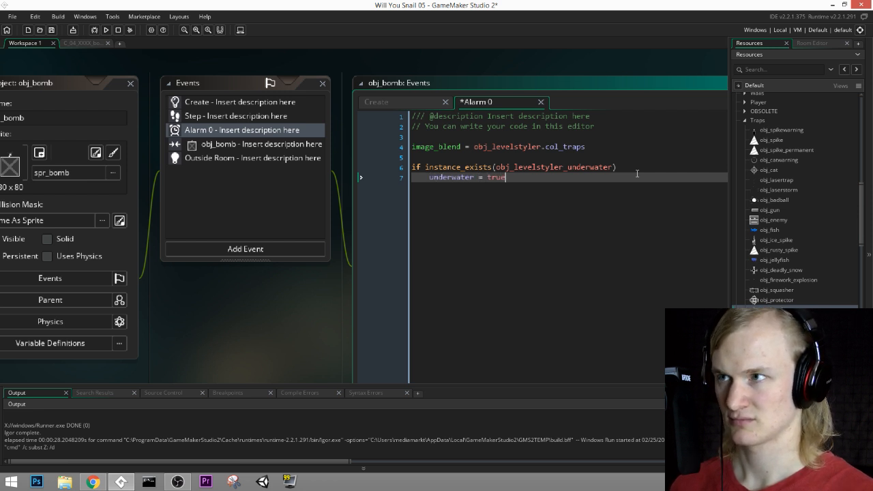
Step: Review the new underwater check, save the project and run the game again into the bombs level
{"action": "left_click_drag", "start_coordinate": [462, 175], "coordinate": [391, 169]}
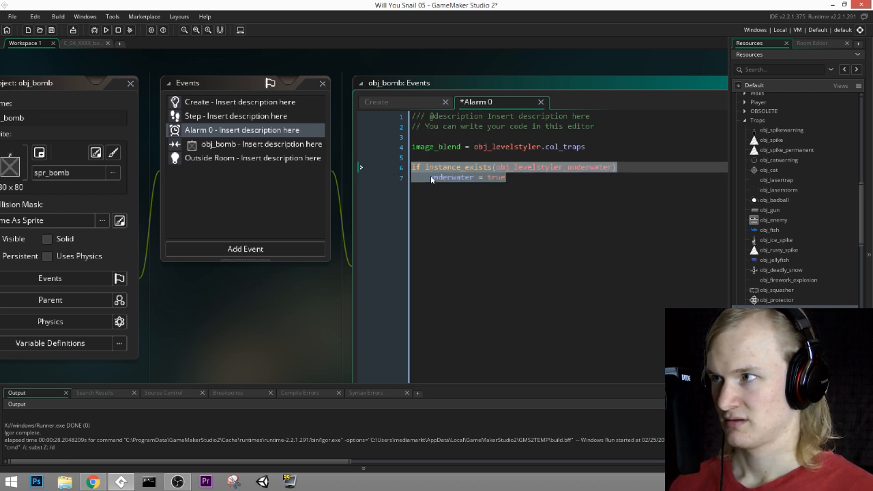
{"action": "middle_click_drag", "start_coordinate": [454, 229], "coordinate": [514, 246]}
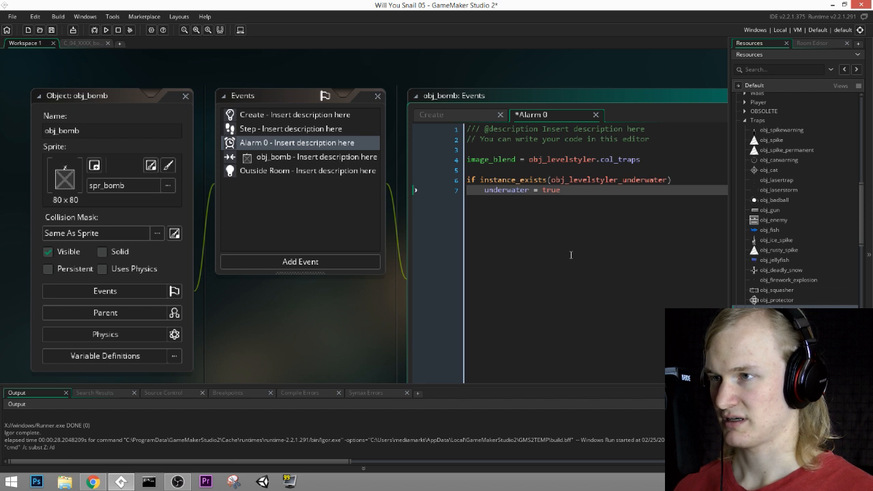
{"action": "left_click", "coordinate": [51, 30]}
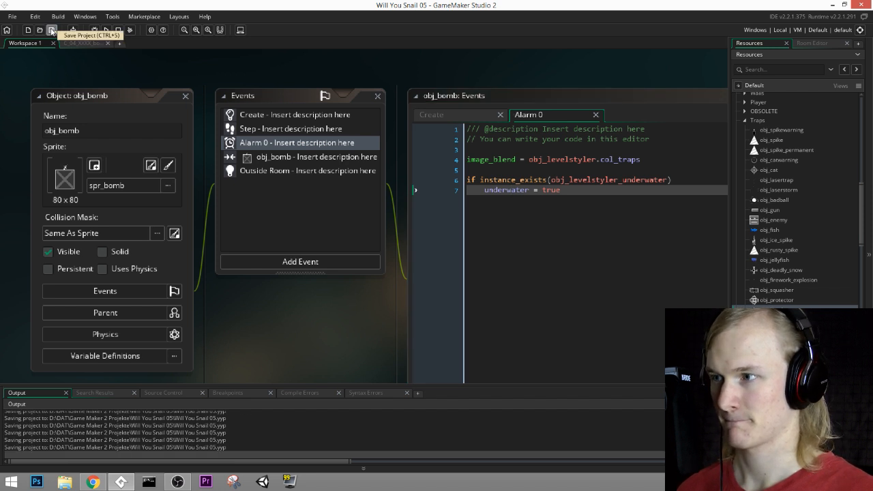
{"action": "left_click", "coordinate": [106, 30]}
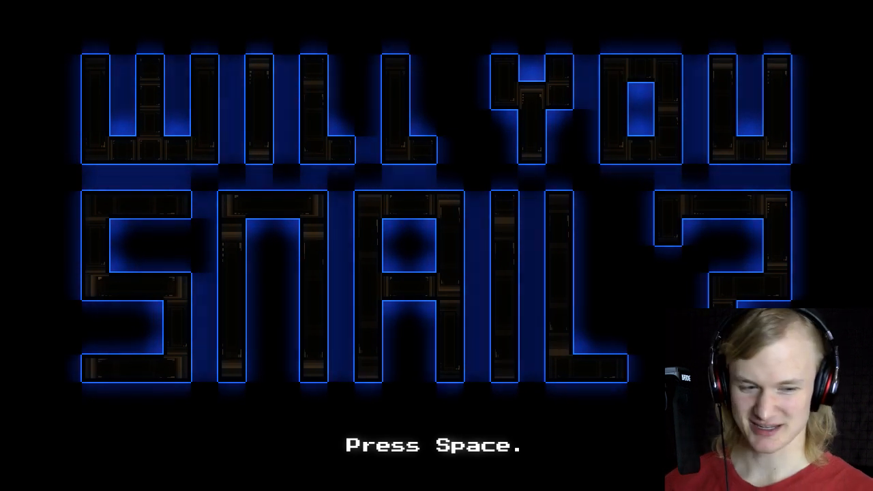
{"action": "key", "text": "space"}
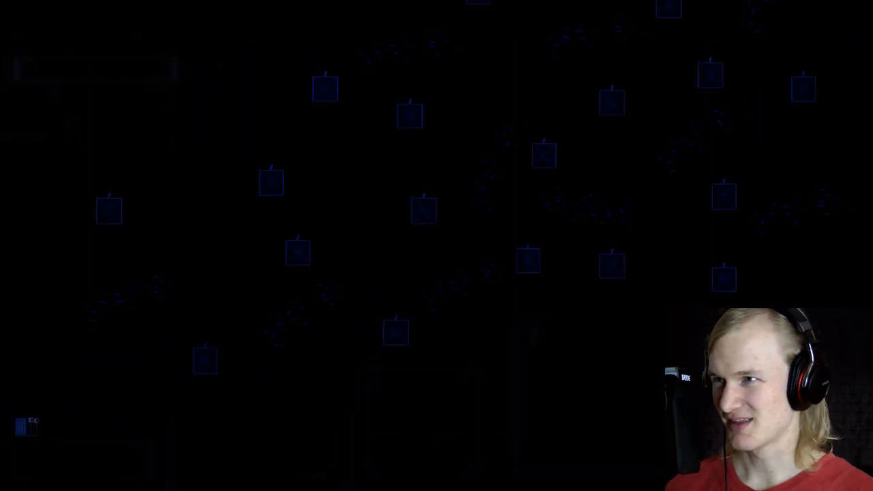
Step: Playtest the bombs level with the new underwater check, jumping the snail rightwards over the floor blocks between the bombs
{"action": "key", "text": "Right"}
{"action": "key", "text": "space"}
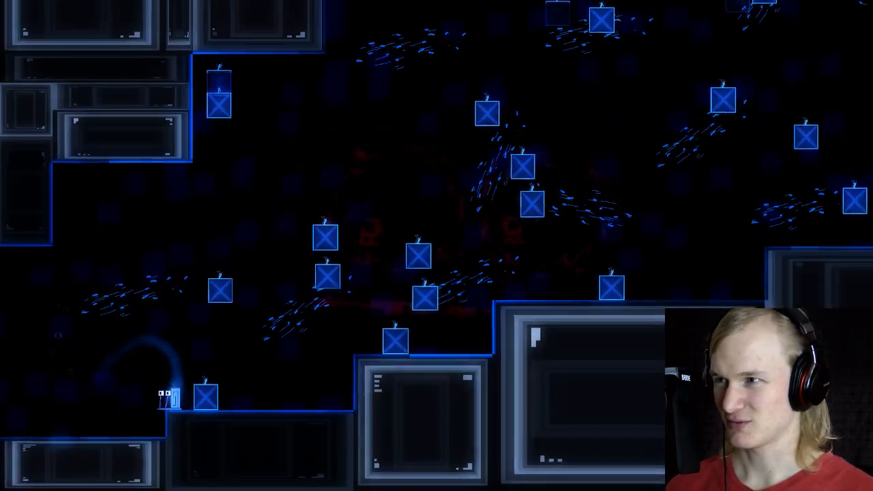
{"action": "key", "text": "space"}
{"action": "key", "text": "Right"}
{"action": "key", "text": "space"}
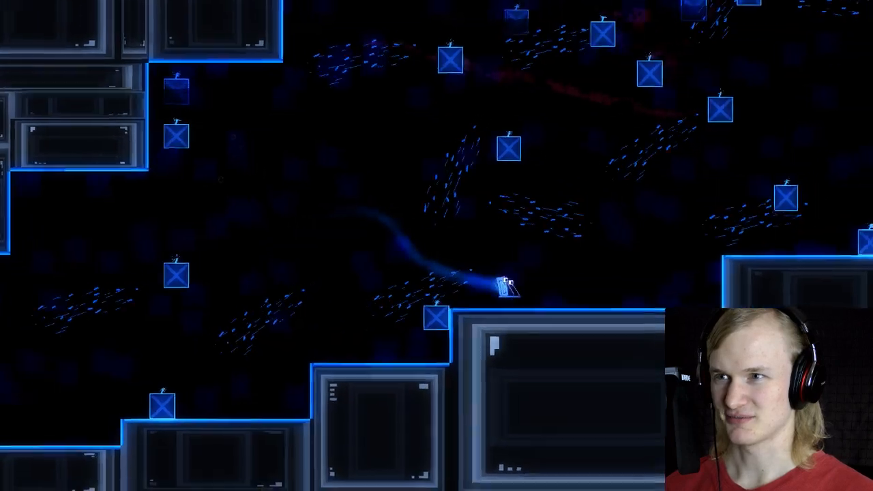
{"action": "key", "text": "space"}
{"action": "key", "text": "space"}
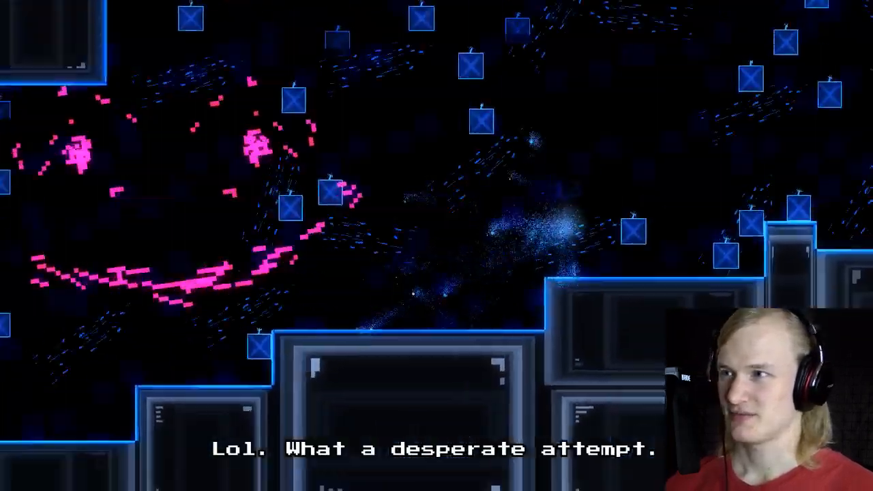
Step: Keep playtesting the underwater bombs level, steering the snail between the sinking bombs above the stepped floor blocks
{"action": "key", "text": "Right"}
{"action": "key", "text": "space"}
{"action": "key", "text": "Right"}
{"action": "key", "text": "space"}
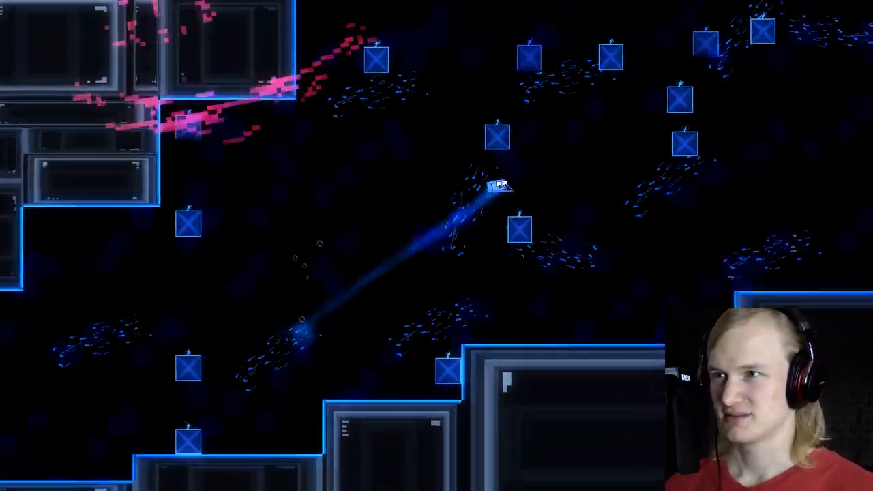
{"action": "key", "text": "space"}
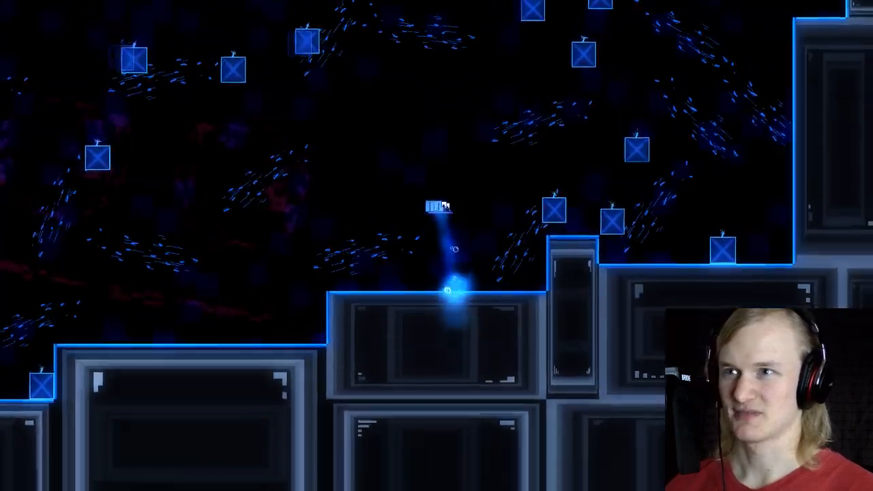
{"action": "key", "text": "Left"}
{"action": "key", "text": "space"}
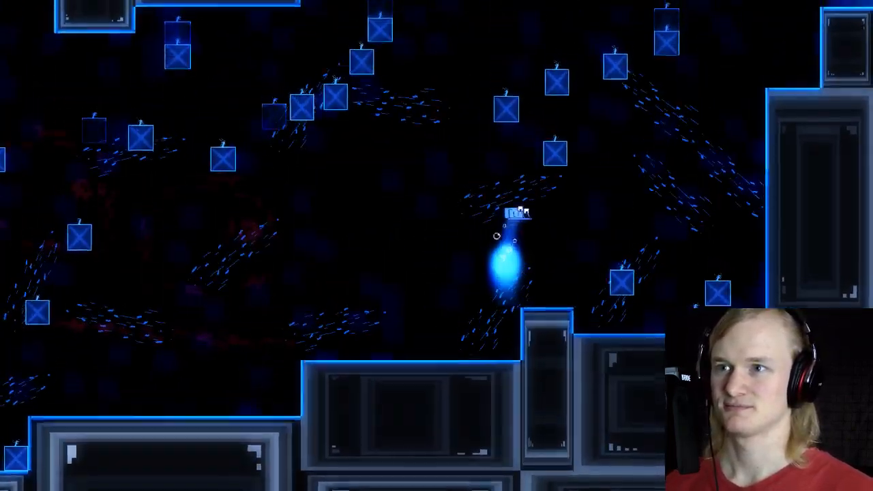
{"action": "key", "text": "Right"}
Step: Retry the bombs level from its start several times, swimming towards the tall wall below the goal to judge the bomb density
{"action": "key", "text": "Right"}
{"action": "key", "text": "space"}
{"action": "key", "text": "space"}
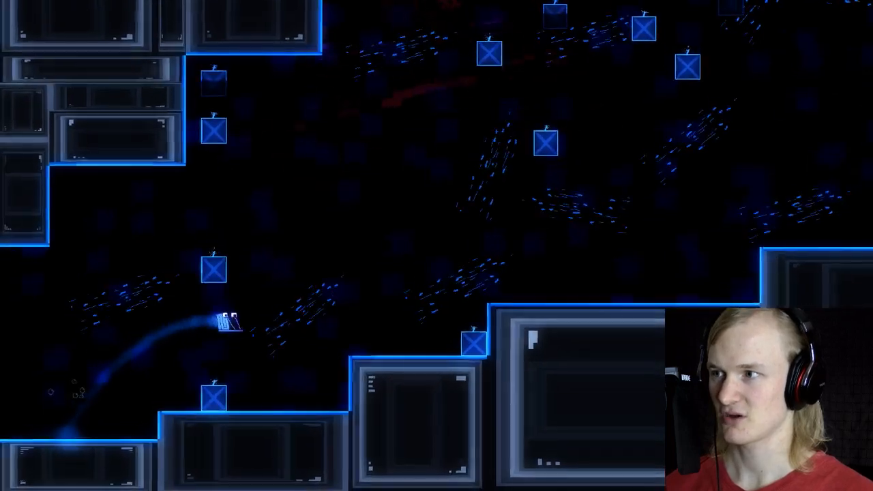
{"action": "key", "text": "space"}
{"action": "key", "text": "Right"}
{"action": "key", "text": "space"}
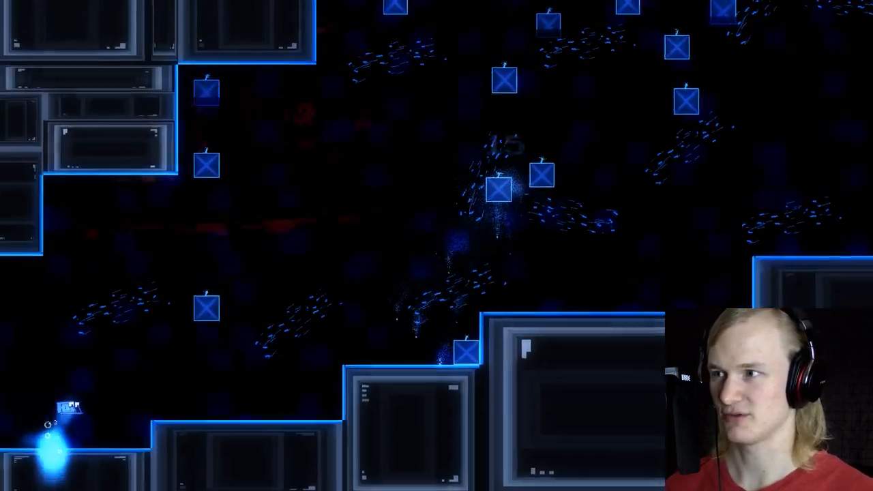
{"action": "key", "text": "space"}
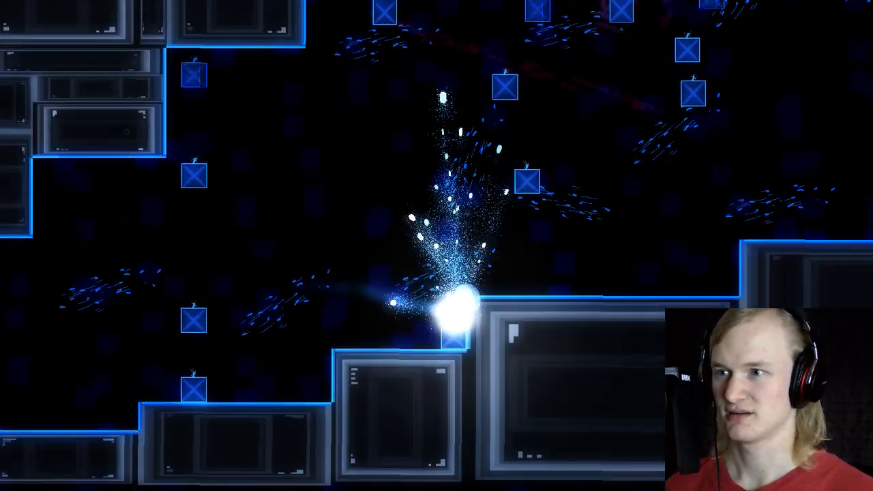
{"action": "key", "text": "space"}
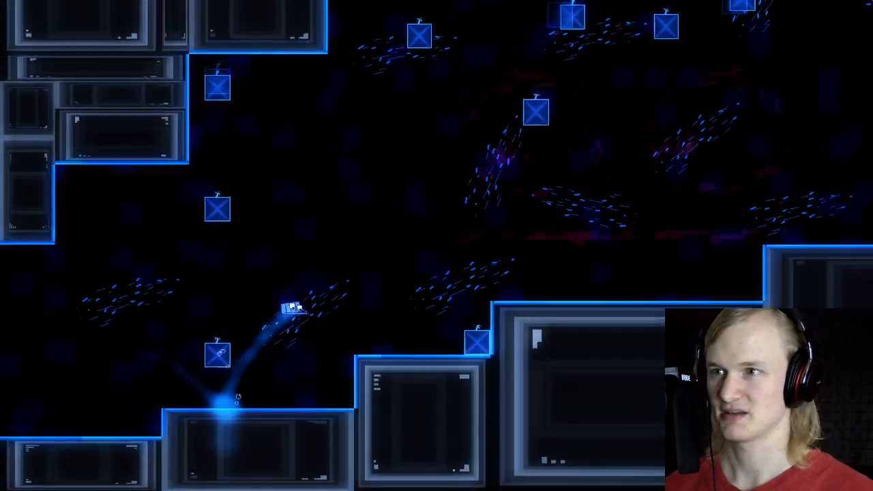
{"action": "key", "text": "space"}
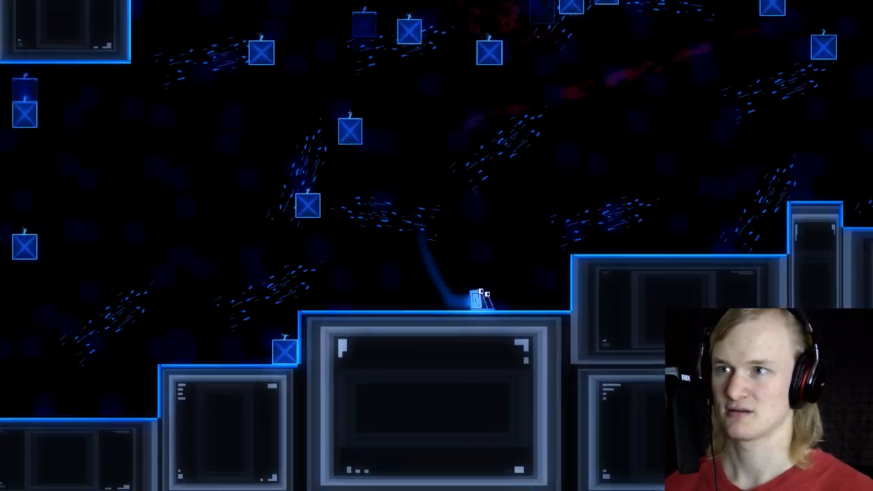
{"action": "key", "text": "space"}
{"action": "key", "text": "space"}
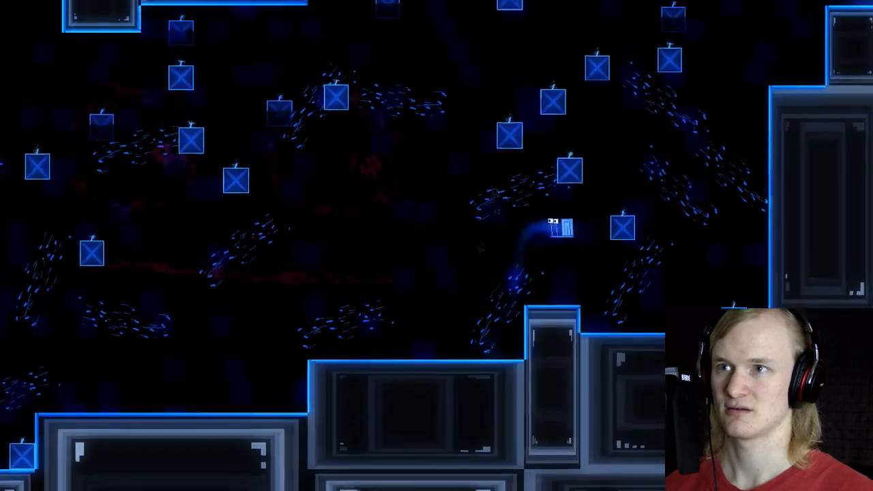
{"action": "key", "text": "space"}
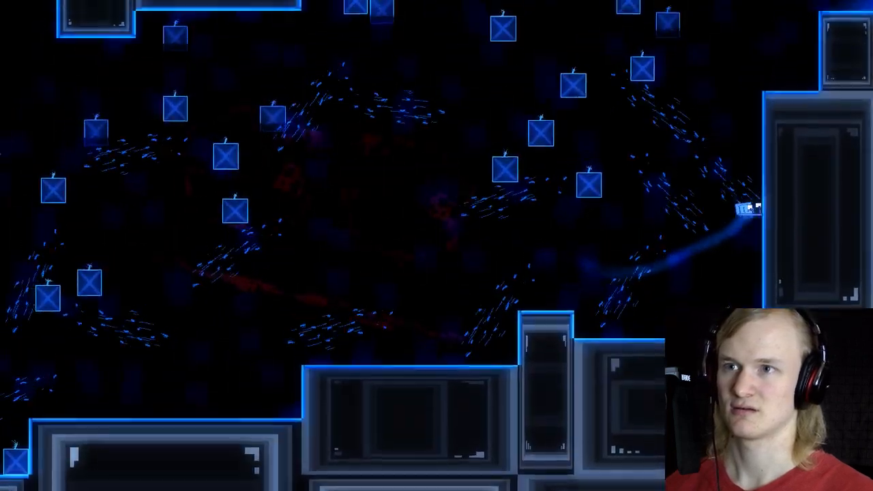
{"action": "key", "text": "space"}
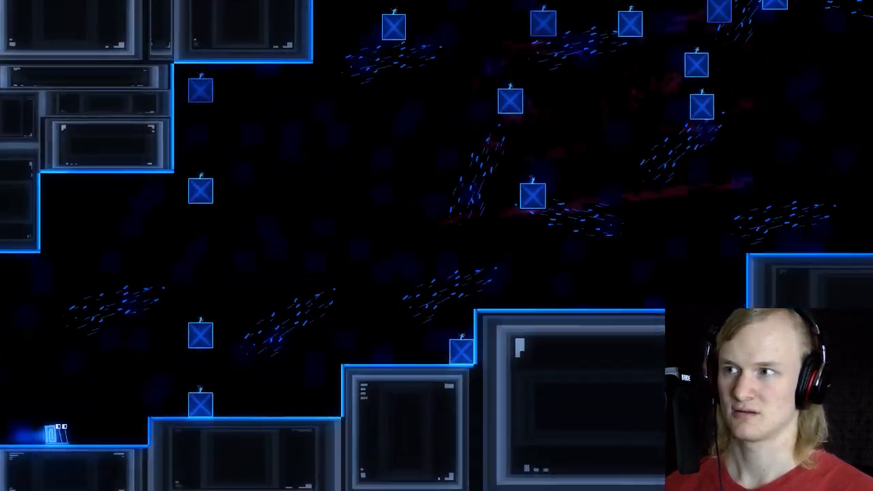
{"action": "key", "text": "space"}
{"action": "key", "text": "space"}
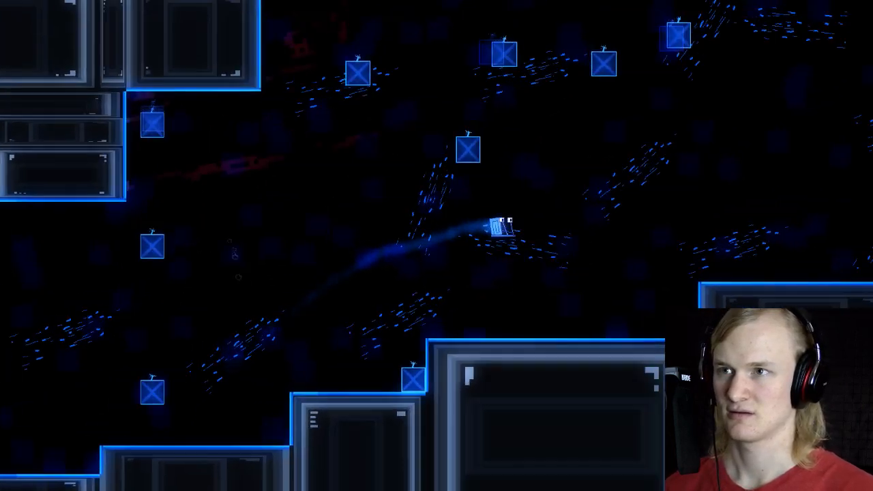
{"action": "key", "text": "space"}
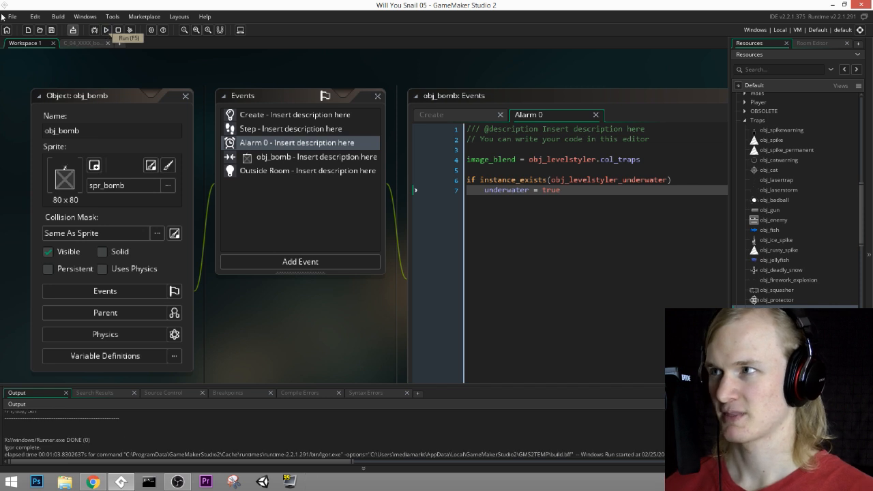
Step: Return to the C_04_XXXX_bombs room and make Traps the active layer
{"action": "left_click", "coordinate": [88, 44]}
{"action": "middle_click_drag", "start_coordinate": [560, 134], "coordinate": [367, 175]}
{"action": "middle_click_drag", "start_coordinate": [498, 128], "coordinate": [349, 185]}
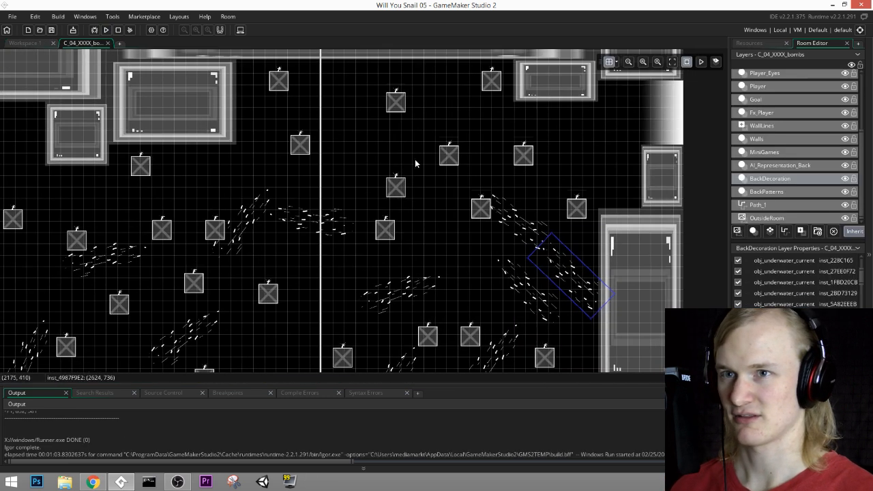
{"action": "scroll", "coordinate": [771, 166], "scroll_direction": "up", "scroll_amount": 1}
{"action": "left_click", "coordinate": [767, 122]}
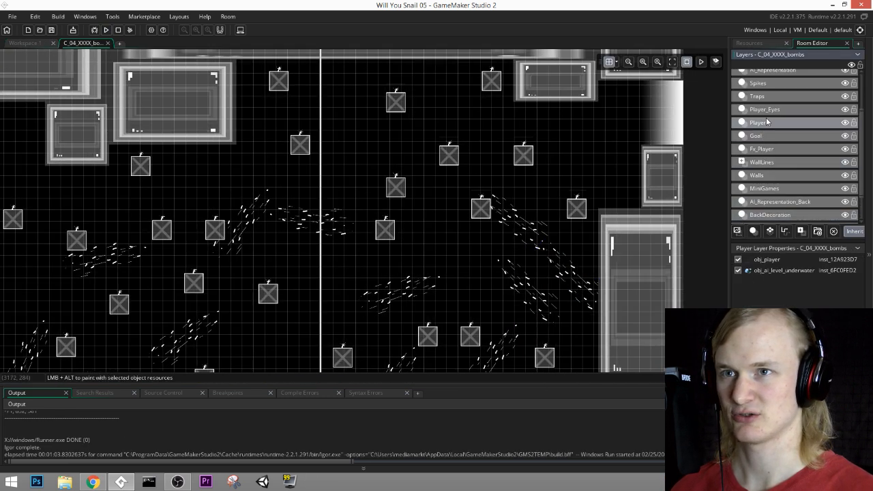
{"action": "left_click", "coordinate": [767, 111]}
{"action": "left_click", "coordinate": [770, 123]}
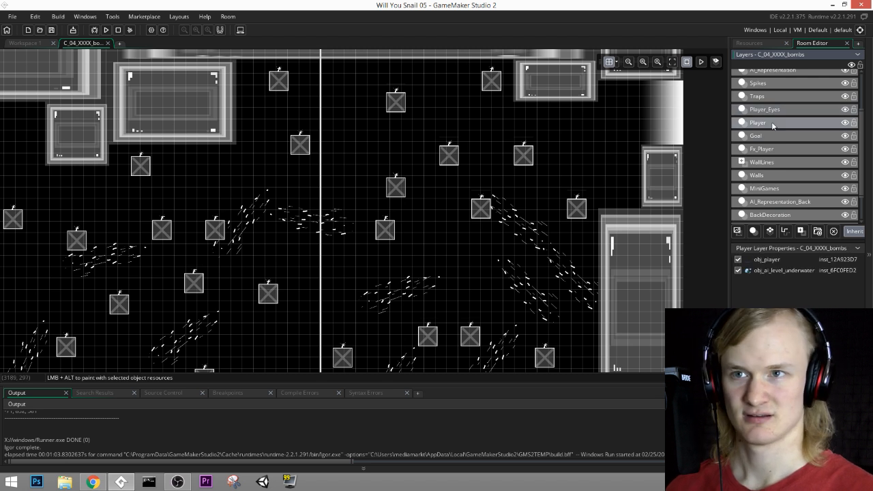
{"action": "left_click", "coordinate": [776, 99]}
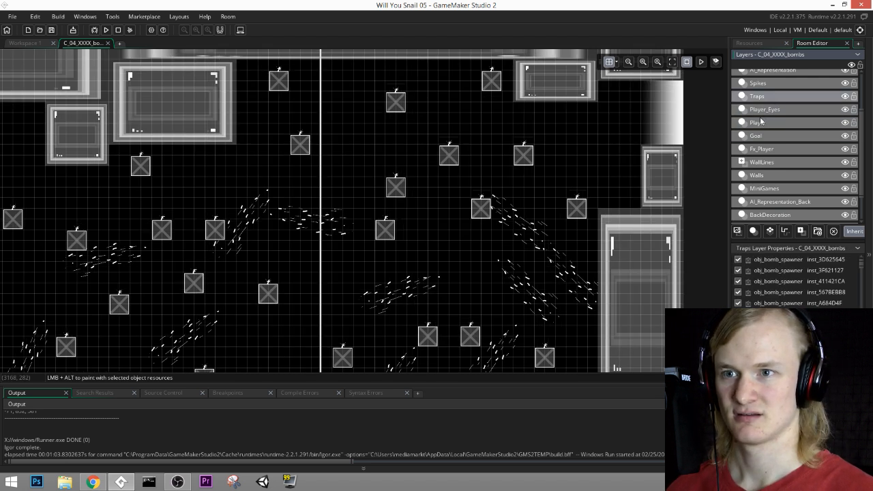
Step: Duplicate obj_bomb_spawner into the open gap below the small block near the goal, placing one copy at (2760, 240)
{"action": "left_click", "coordinate": [496, 87]}
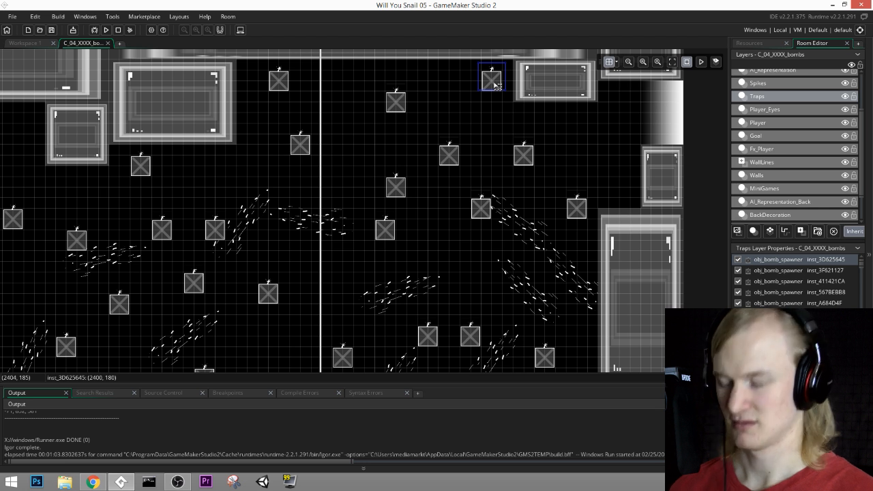
{"action": "left_click_drag", "start_coordinate": [496, 87], "coordinate": [616, 100], "text": "alt"}
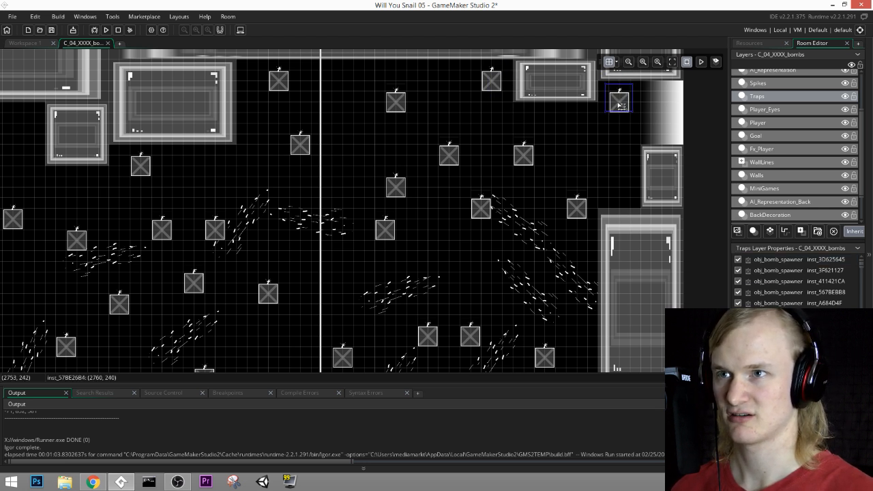
{"action": "left_click_drag", "start_coordinate": [622, 108], "coordinate": [547, 128], "text": "alt"}
{"action": "middle_click_drag", "start_coordinate": [539, 159], "coordinate": [629, 163]}
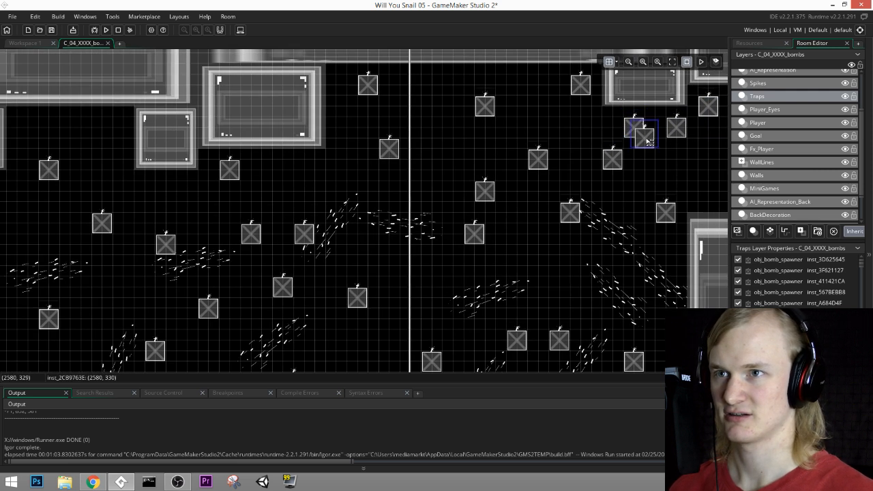
{"action": "left_click_drag", "start_coordinate": [633, 131], "coordinate": [554, 121], "text": "alt"}
Step: Add more bomb spawner copies along the upper part of the room, including ones at (1740, 360) and (1080, 300)
{"action": "middle_click_drag", "start_coordinate": [576, 145], "coordinate": [676, 127]}
{"action": "left_click_drag", "start_coordinate": [634, 103], "coordinate": [439, 141]}
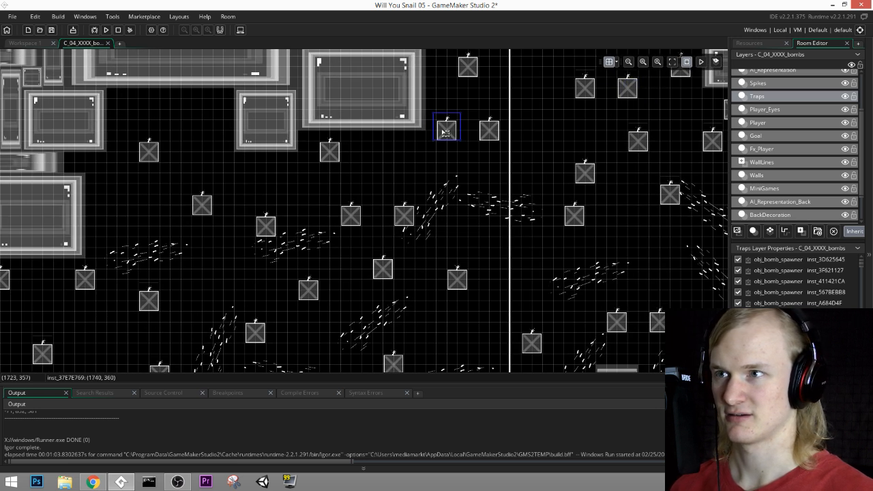
{"action": "middle_click_drag", "start_coordinate": [494, 178], "coordinate": [569, 145]}
{"action": "left_click_drag", "start_coordinate": [525, 100], "coordinate": [288, 81]}
Step: Save the project, run the game and start it from the title screen
{"action": "left_click", "coordinate": [51, 30]}
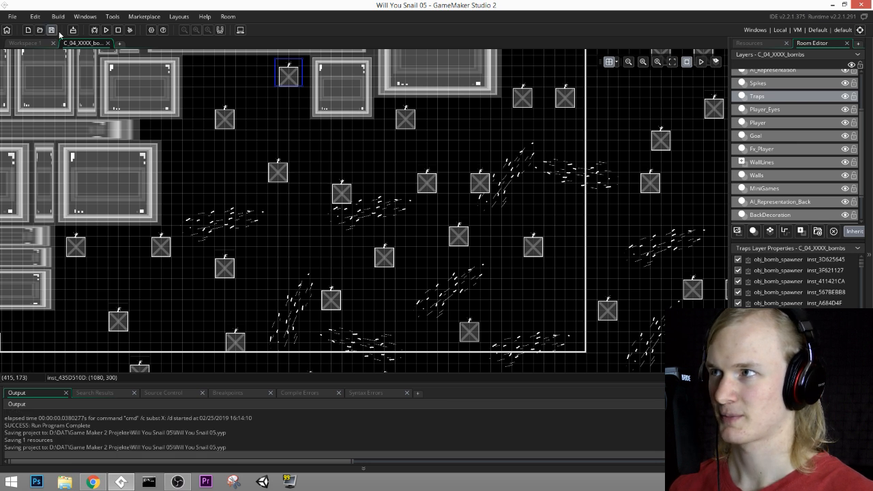
{"action": "left_click", "coordinate": [105, 30]}
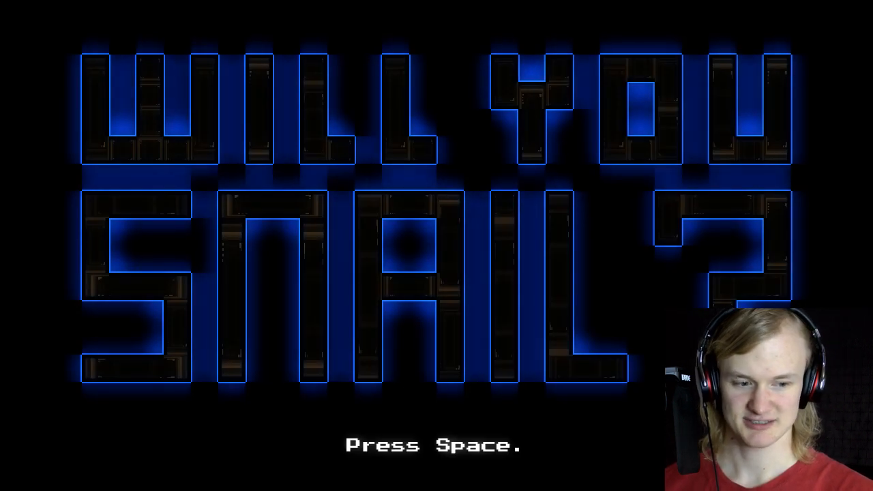
{"action": "key", "text": "space"}
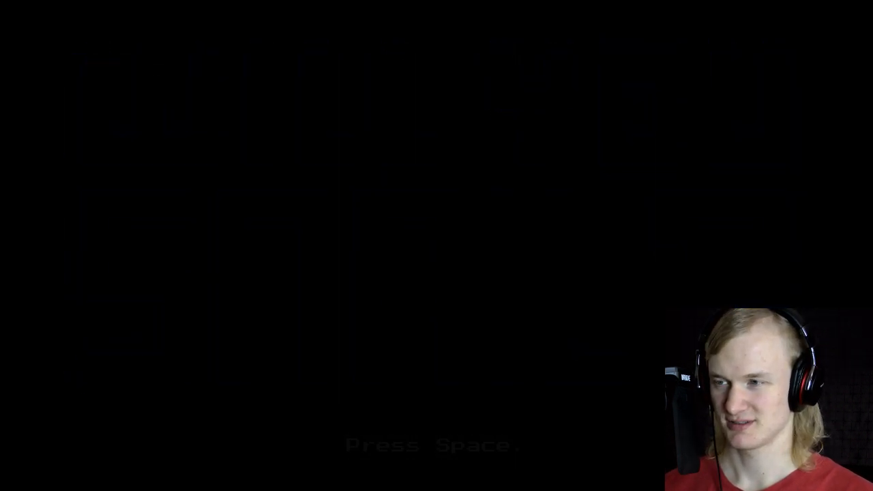
Step: Playtest the bombs level with the added spawners, swimming the snail towards the goal over several attempts, and exit the game
{"action": "key", "text": "Right"}
{"action": "key", "text": "space"}
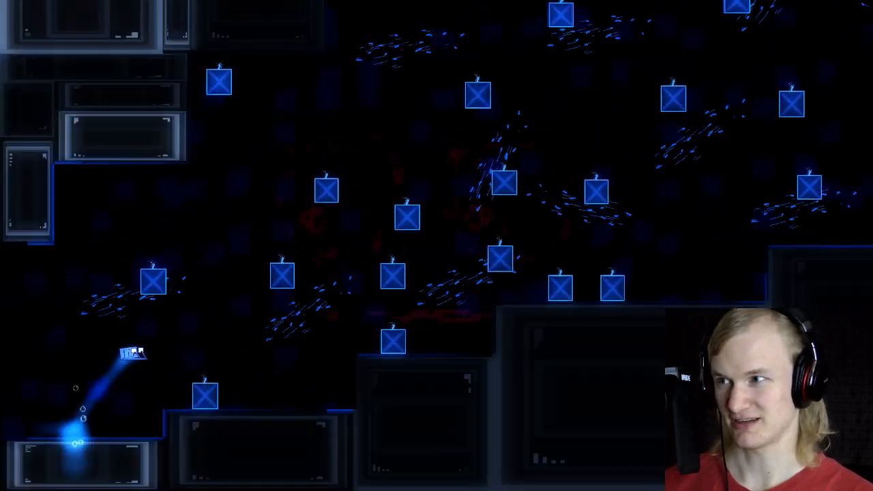
{"action": "key", "text": "space"}
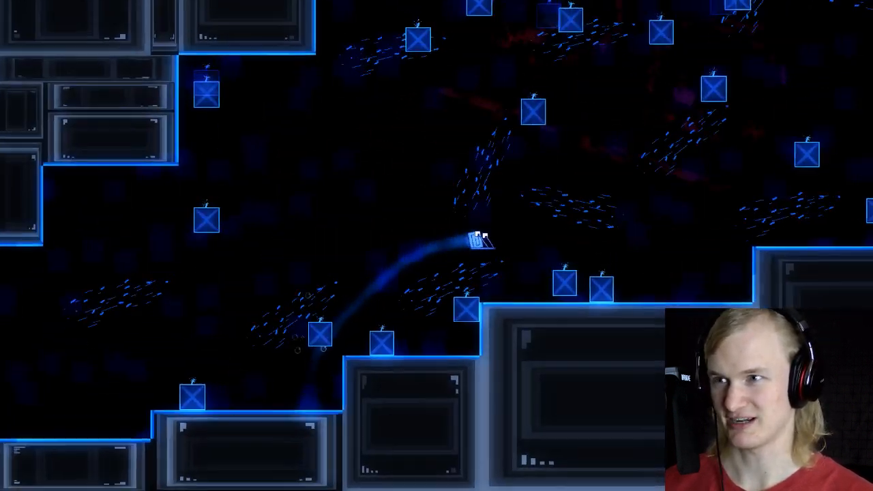
{"action": "key", "text": "space"}
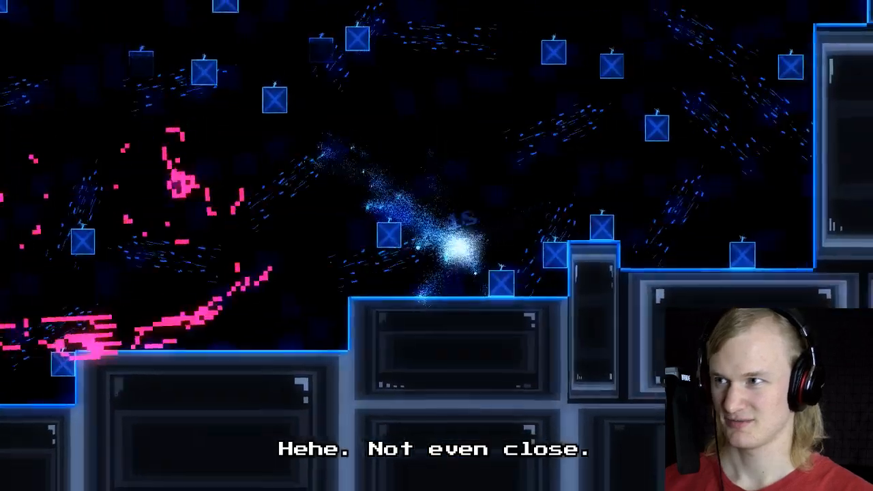
{"action": "key", "text": "space"}
{"action": "key", "text": "space"}
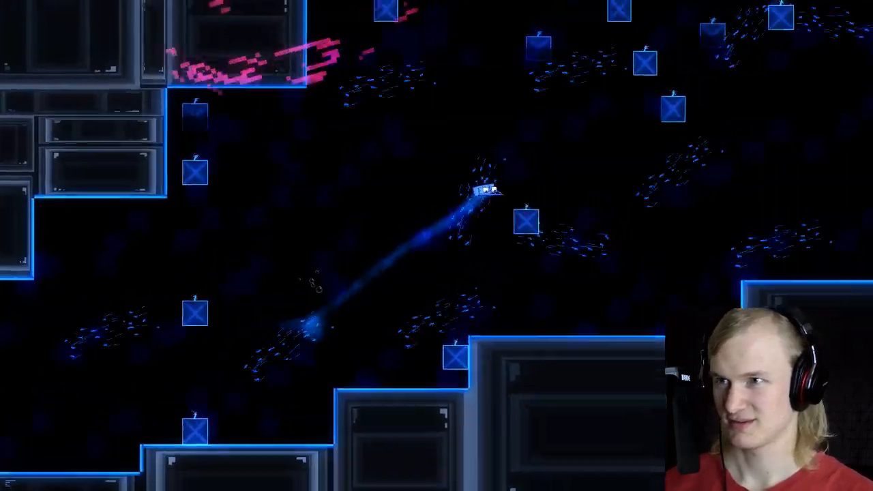
{"action": "key", "text": "space"}
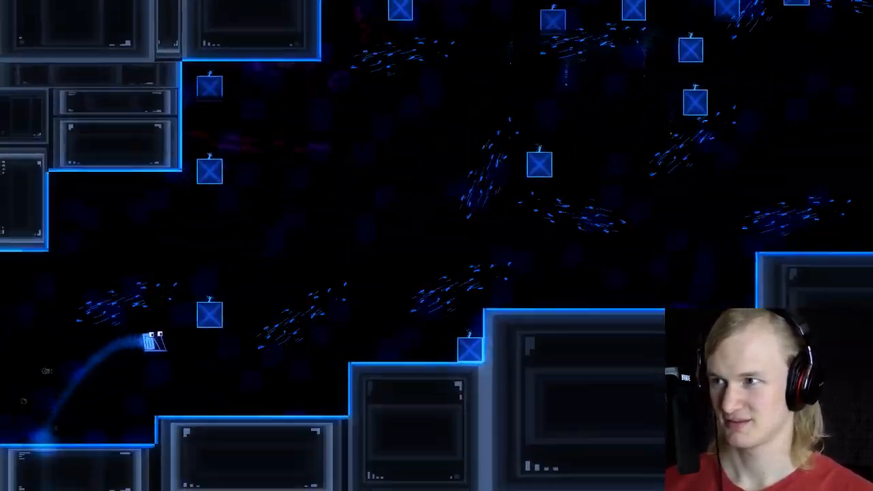
{"action": "key", "text": "space"}
{"action": "key", "text": "space"}
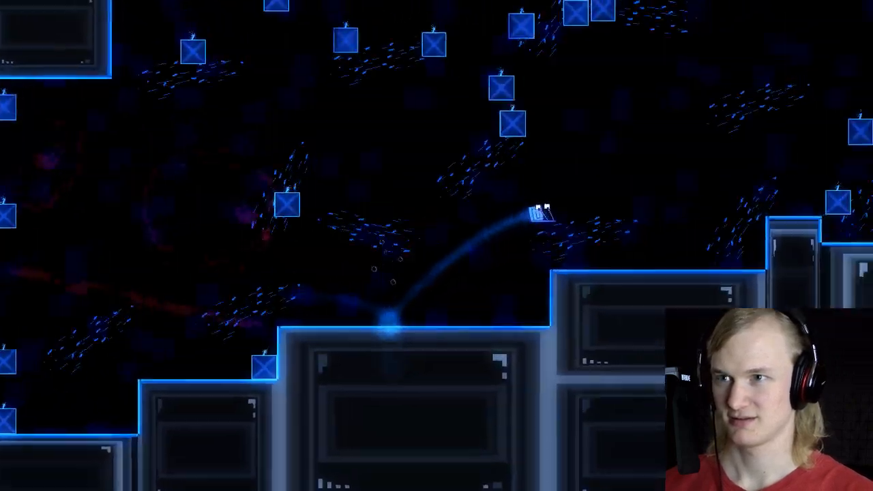
{"action": "key", "text": "space"}
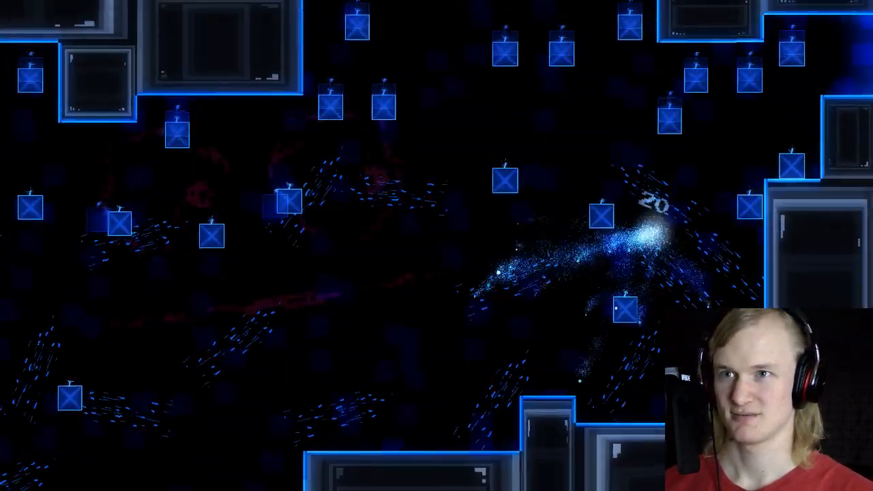
{"action": "key", "text": "space"}
{"action": "key", "text": "Escape"}
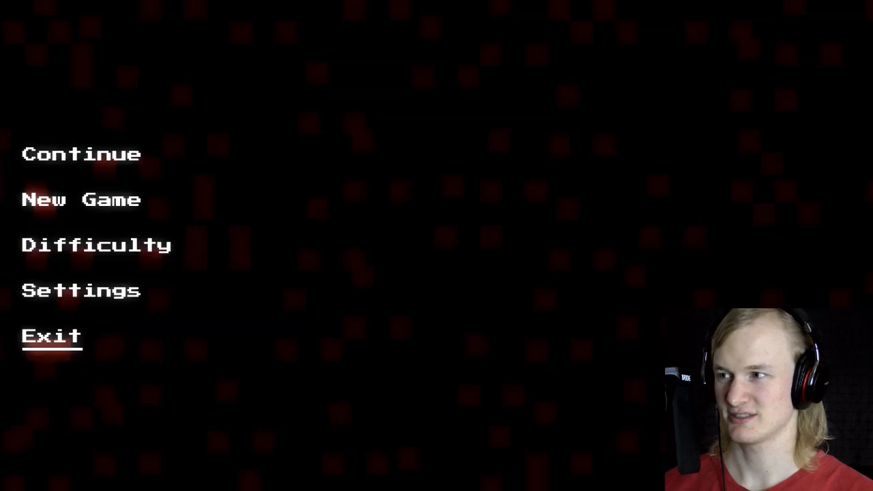
{"action": "key", "text": "Return"}
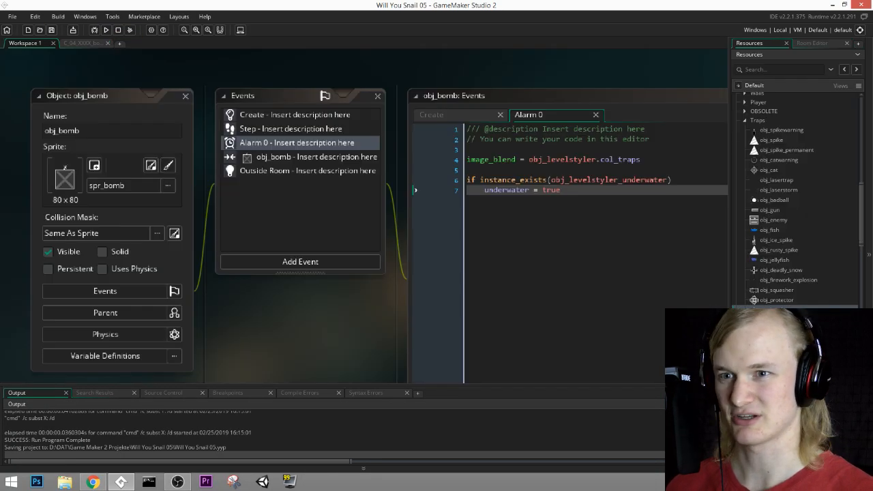
Step: Save the Will You Snail 05 project with the finished obj_bomb code and room changes
{"action": "scroll", "coordinate": [798, 198], "scroll_direction": "down", "scroll_amount": 10}
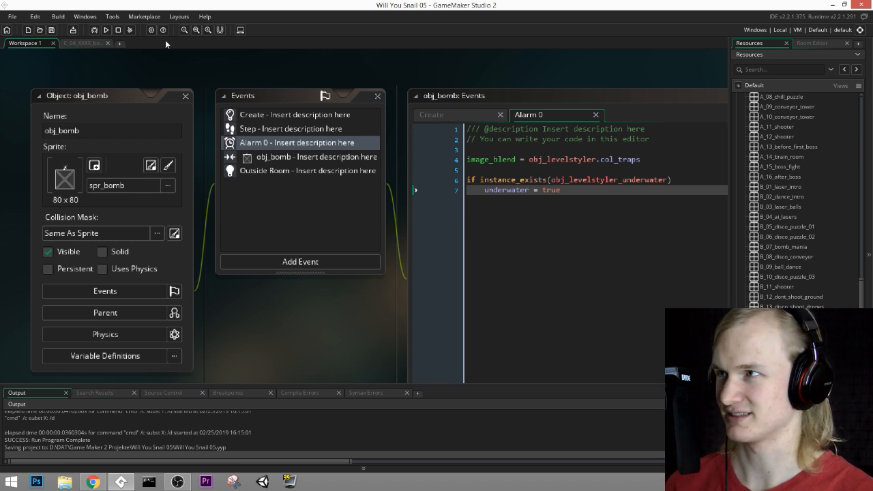
{"action": "left_click", "coordinate": [51, 30]}
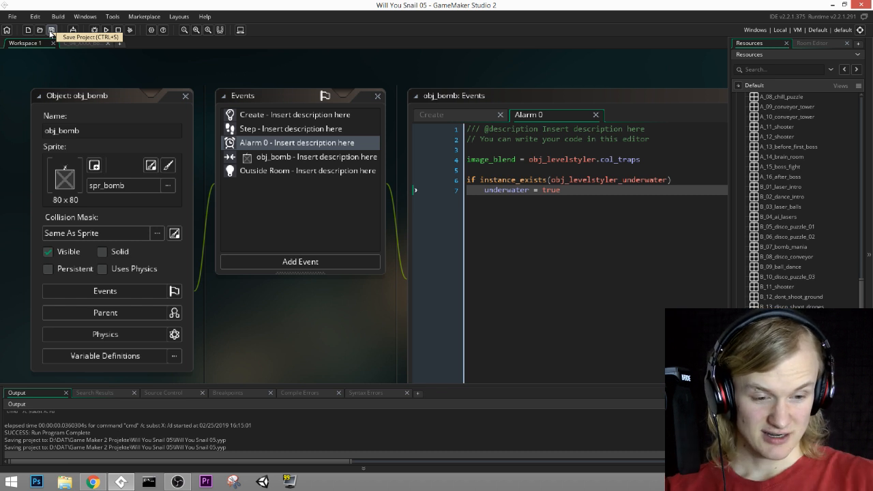
{"action": "left_click", "coordinate": [51, 30]}
{"action": "left_click", "coordinate": [51, 30]}
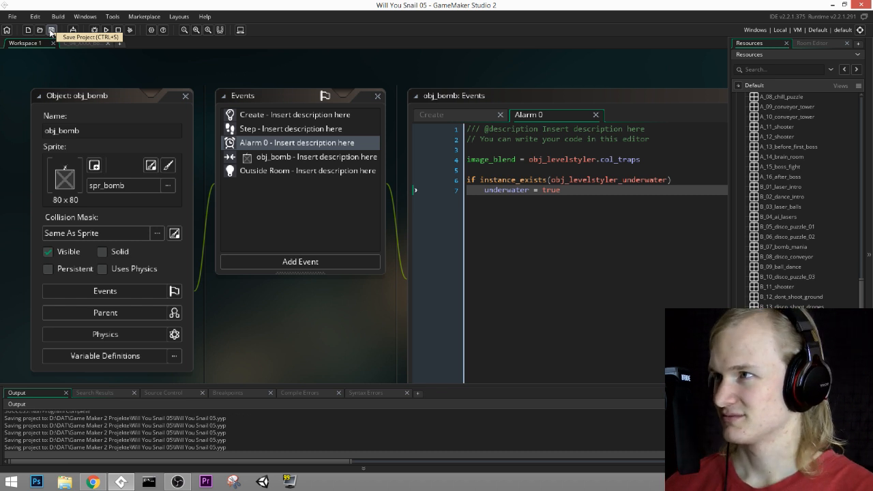
{"action": "middle_click_drag", "start_coordinate": [581, 313], "coordinate": [549, 263]}
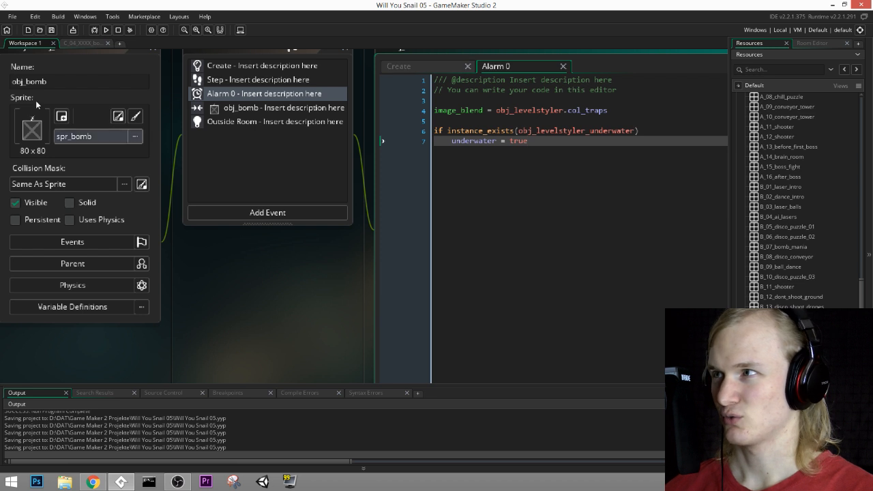
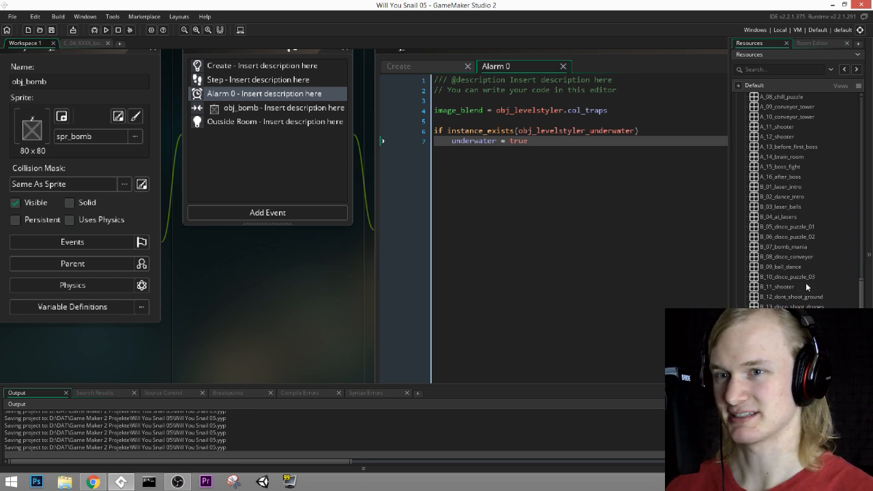
Step: Look over the bomb spawner placement across the C_04_XXXX_bombs room and close the room
{"action": "scroll", "coordinate": [784, 260], "scroll_direction": "down", "scroll_amount": 3}
{"action": "scroll", "coordinate": [784, 259], "scroll_direction": "down", "scroll_amount": 10}
{"action": "scroll", "coordinate": [784, 259], "scroll_direction": "up", "scroll_amount": 10}
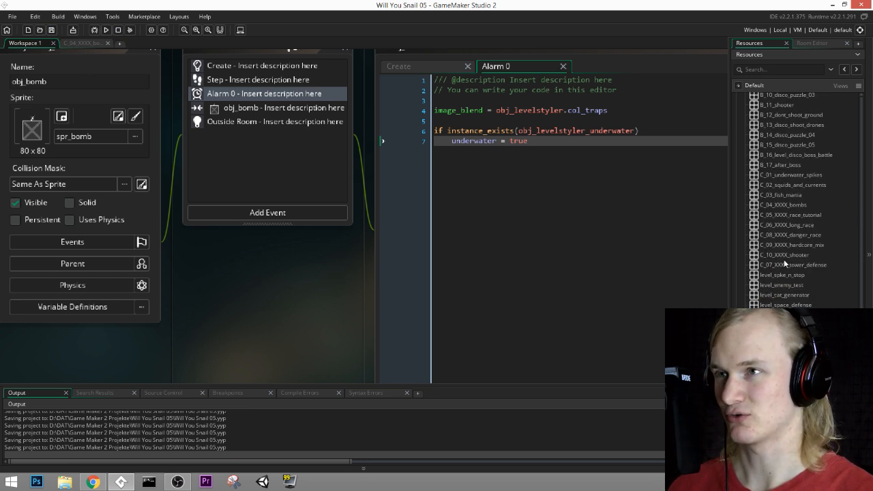
{"action": "middle_click_drag", "start_coordinate": [293, 289], "coordinate": [346, 336]}
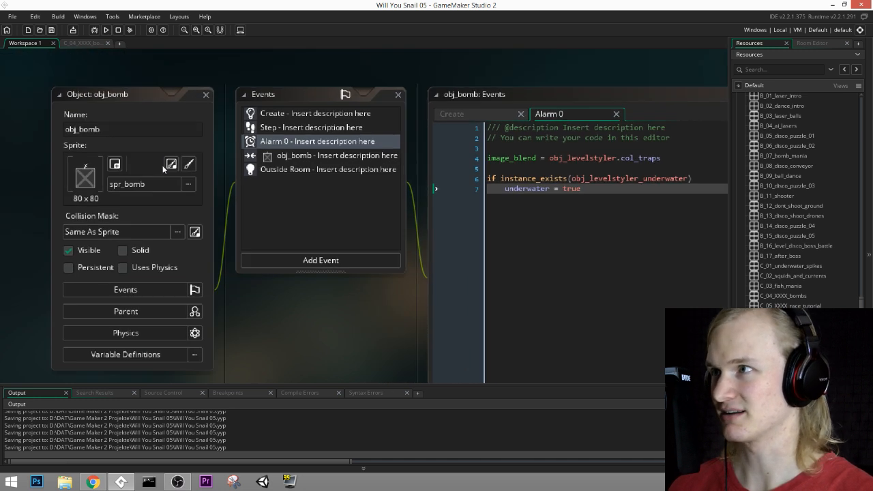
{"action": "middle_click_drag", "start_coordinate": [290, 299], "coordinate": [262, 292]}
{"action": "left_click", "coordinate": [84, 43]}
{"action": "middle_click_drag", "start_coordinate": [479, 298], "coordinate": [369, 262]}
{"action": "middle_click_drag", "start_coordinate": [497, 156], "coordinate": [342, 214]}
{"action": "middle_click_drag", "start_coordinate": [28, 179], "coordinate": [267, 103]}
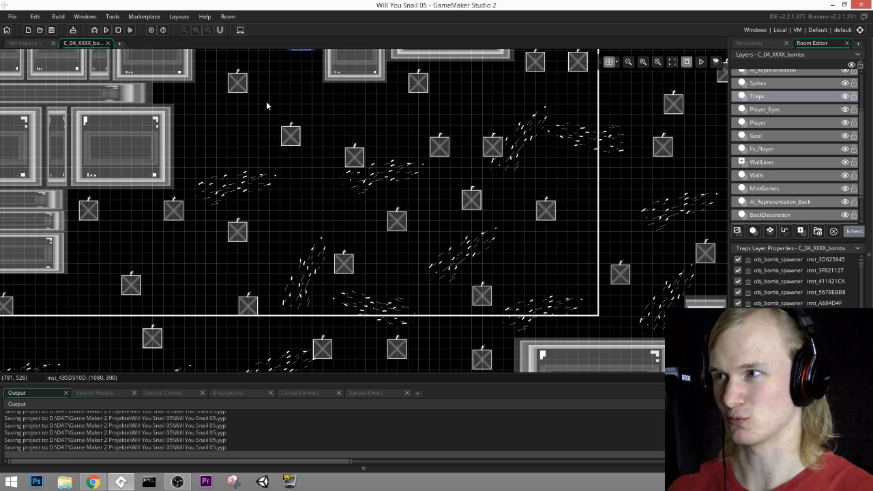
{"action": "middle_click_drag", "start_coordinate": [653, 109], "coordinate": [472, 204]}
{"action": "middle_click_drag", "start_coordinate": [75, 354], "coordinate": [379, 151]}
{"action": "middle_click_drag", "start_coordinate": [196, 134], "coordinate": [51, 182]}
{"action": "middle_click_drag", "start_coordinate": [417, 113], "coordinate": [276, 185]}
{"action": "left_click", "coordinate": [107, 43]}
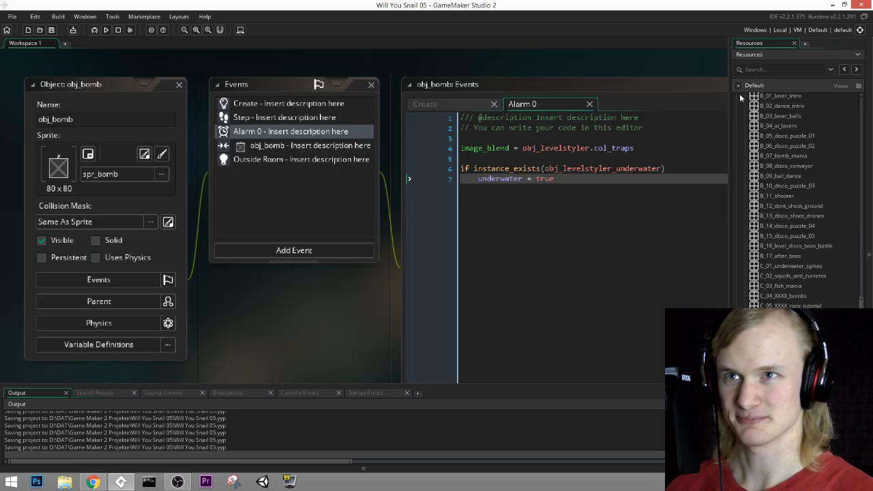
Step: Open the C_05_XXXX_race_tutorial room for editing
{"action": "scroll", "coordinate": [808, 286], "scroll_direction": "down", "scroll_amount": 3}
{"action": "scroll", "coordinate": [807, 285], "scroll_direction": "up", "scroll_amount": 4}
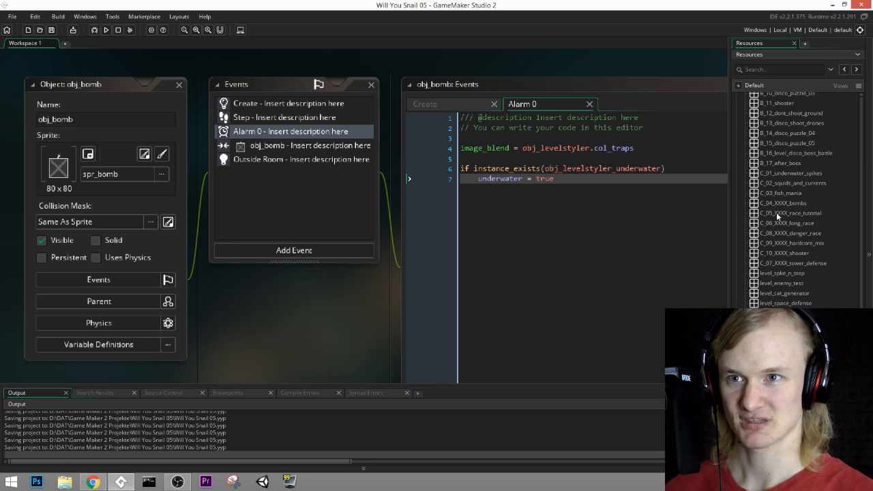
{"action": "left_click", "coordinate": [778, 214]}
{"action": "double_click", "coordinate": [777, 214]}
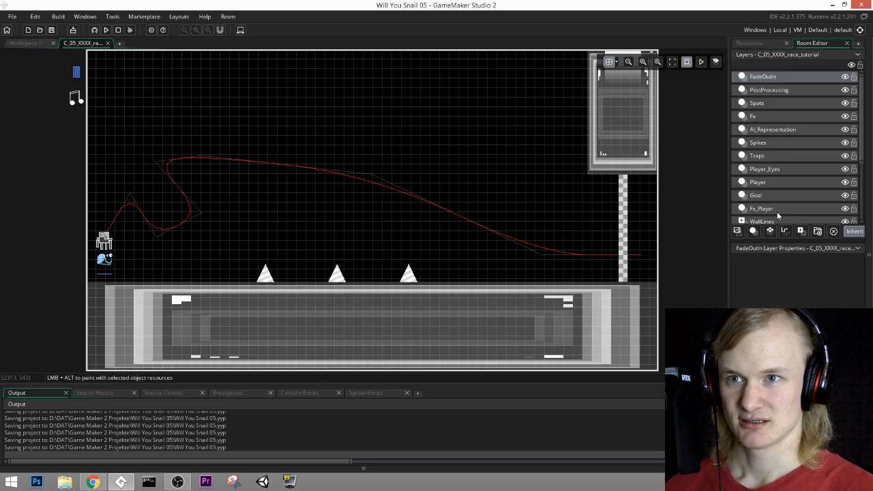
{"action": "left_click", "coordinate": [23, 45]}
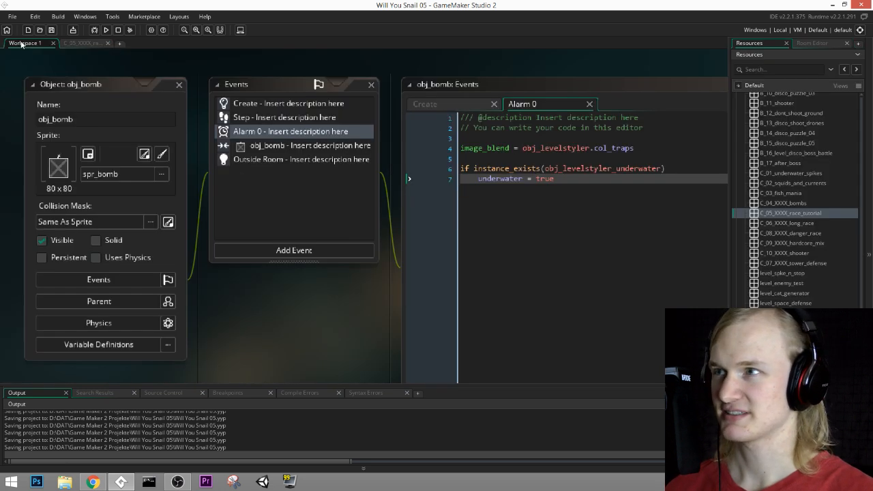
{"action": "double_click", "coordinate": [778, 213]}
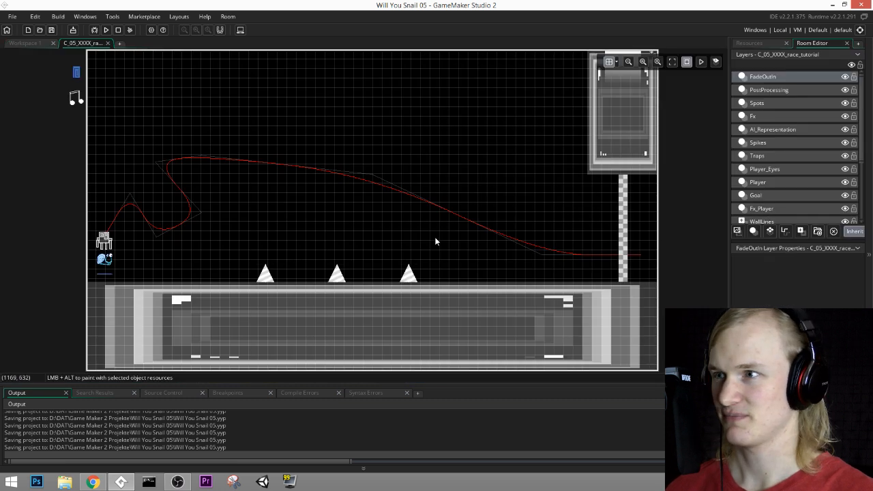
Step: Lower the top edge of the floor wall on the Walls layer to y = 960
{"action": "left_click", "coordinate": [768, 196]}
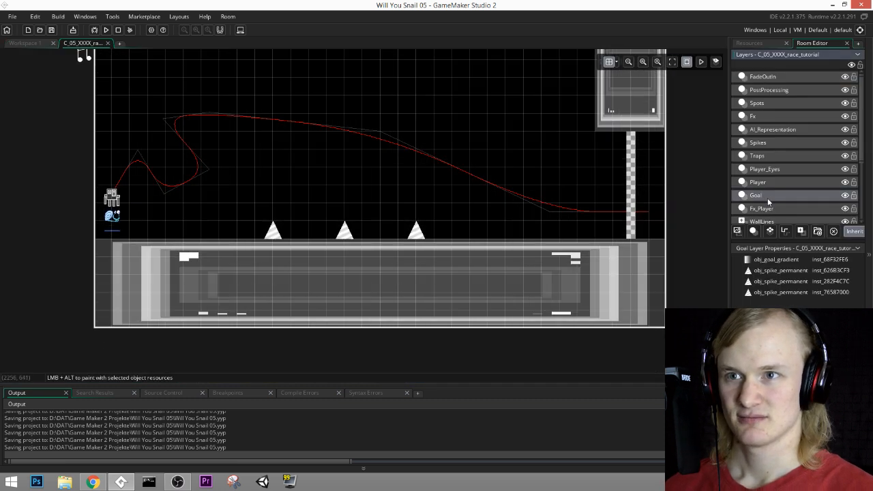
{"action": "scroll", "coordinate": [771, 207], "scroll_direction": "down", "scroll_amount": 2}
{"action": "left_click", "coordinate": [765, 199]}
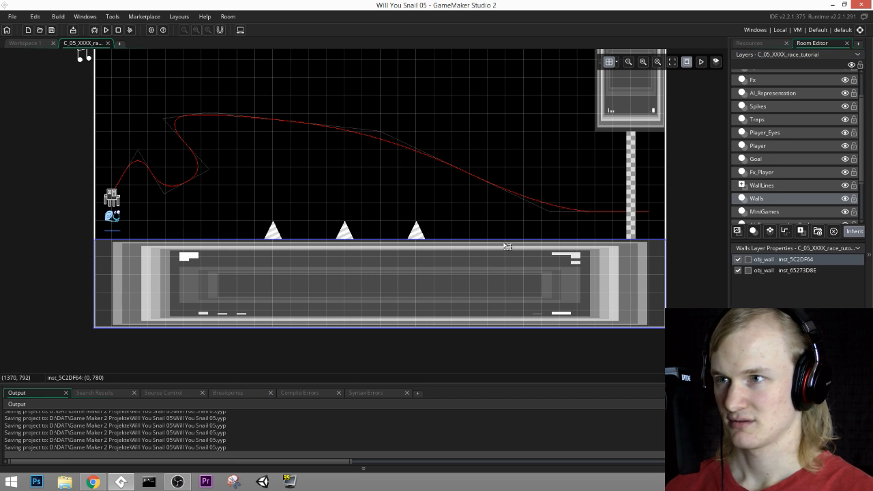
{"action": "left_click_drag", "start_coordinate": [508, 241], "coordinate": [508, 293]}
{"action": "middle_click_drag", "start_coordinate": [499, 172], "coordinate": [524, 248]}
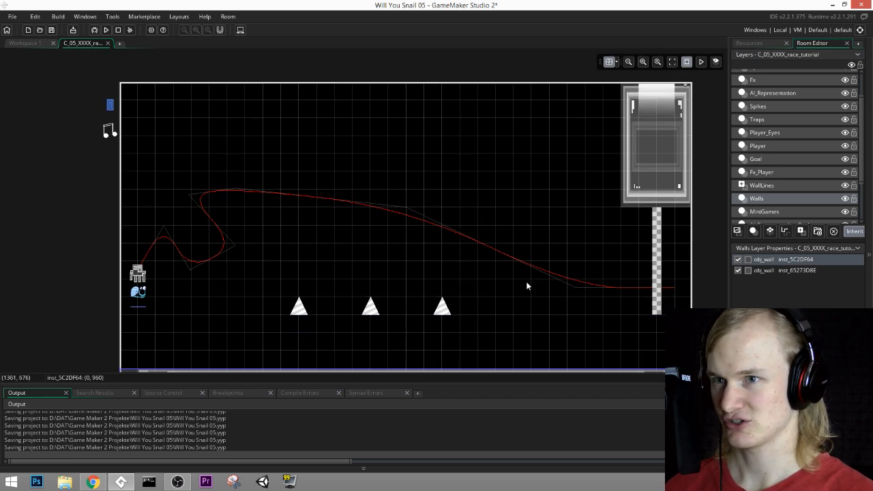
{"action": "middle_click_drag", "start_coordinate": [536, 288], "coordinate": [551, 234]}
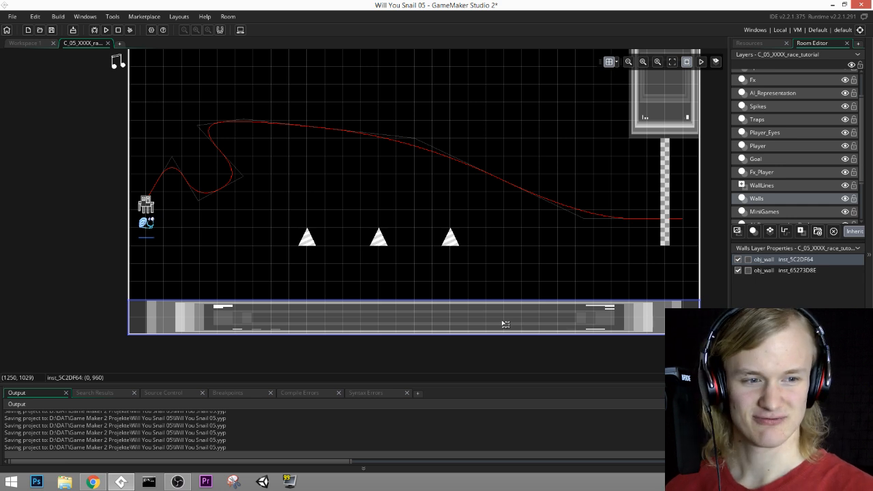
Step: Duplicate the floor wall along the ceiling at (0, 0) and shorten its right end to meet the hanging wall block
{"action": "key", "text": "ctrl+c"}
{"action": "key", "text": "ctrl+v"}
{"action": "middle_click_drag", "start_coordinate": [523, 232], "coordinate": [526, 278]}
{"action": "middle_click_drag", "start_coordinate": [517, 326], "coordinate": [529, 241]}
{"action": "left_click_drag", "start_coordinate": [527, 304], "coordinate": [502, 125]}
{"action": "middle_click_drag", "start_coordinate": [511, 124], "coordinate": [534, 315]}
{"action": "left_click_drag", "start_coordinate": [504, 321], "coordinate": [519, 180]}
{"action": "middle_click_drag", "start_coordinate": [603, 234], "coordinate": [509, 229]}
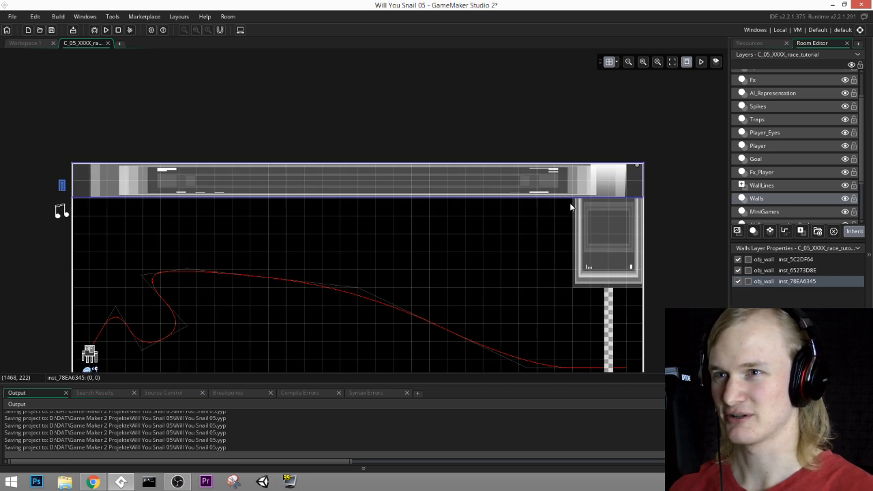
{"action": "left_click_drag", "start_coordinate": [644, 181], "coordinate": [577, 181]}
{"action": "middle_click_drag", "start_coordinate": [564, 257], "coordinate": [576, 164]}
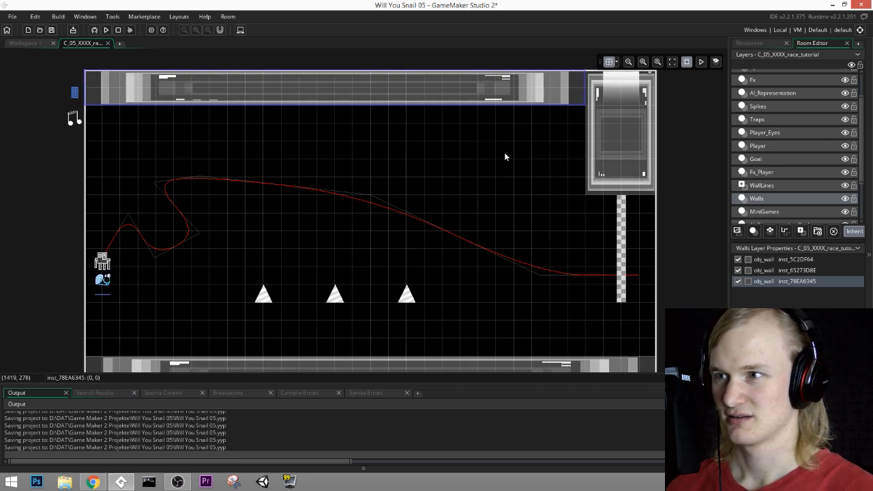
Step: Add another wall copy, reshape it into a tall floor pillar at (420, 360), and duplicate it under the ceiling at (1080, 120)
{"action": "key", "text": "ctrl+v"}
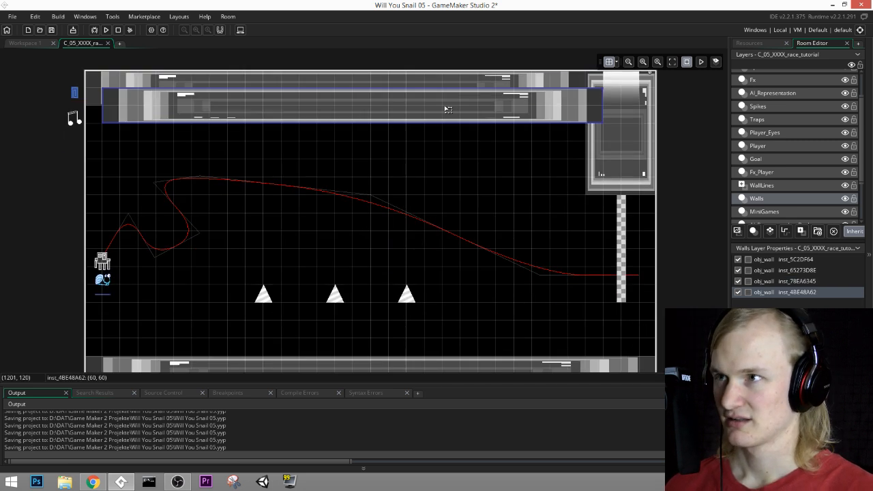
{"action": "left_click_drag", "start_coordinate": [444, 107], "coordinate": [434, 228]}
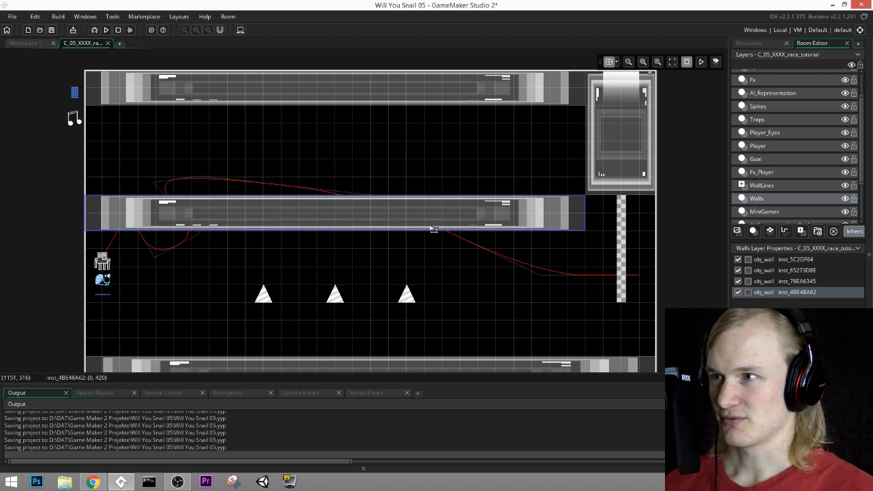
{"action": "middle_click_drag", "start_coordinate": [549, 211], "coordinate": [556, 195]}
{"action": "left_click_drag", "start_coordinate": [423, 195], "coordinate": [565, 311]}
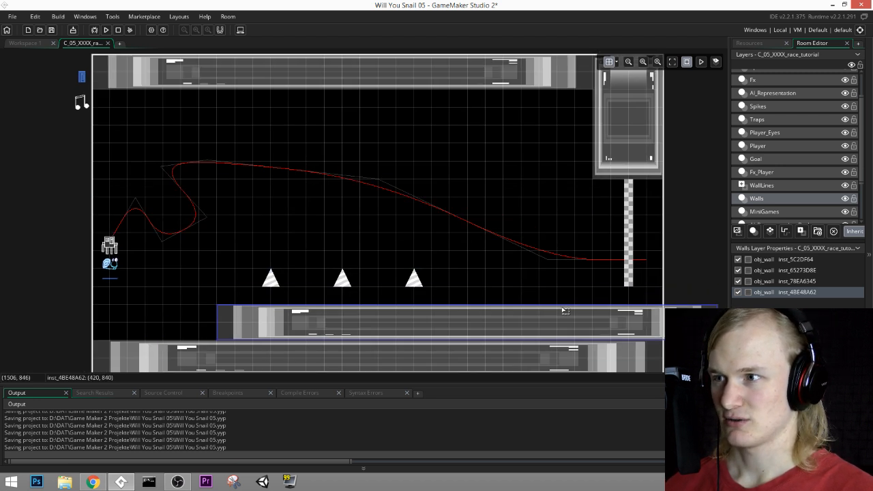
{"action": "left_click_drag", "start_coordinate": [663, 321], "coordinate": [278, 159]}
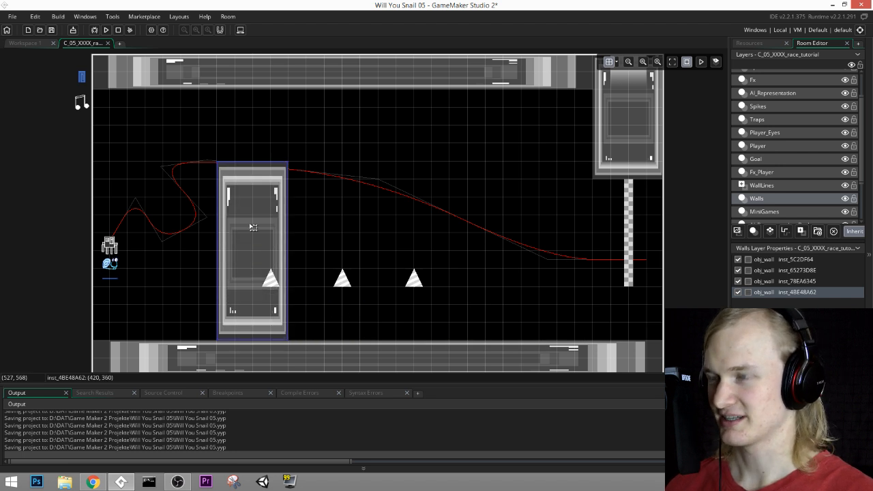
{"action": "left_click_drag", "start_coordinate": [252, 227], "coordinate": [426, 169], "text": "alt"}
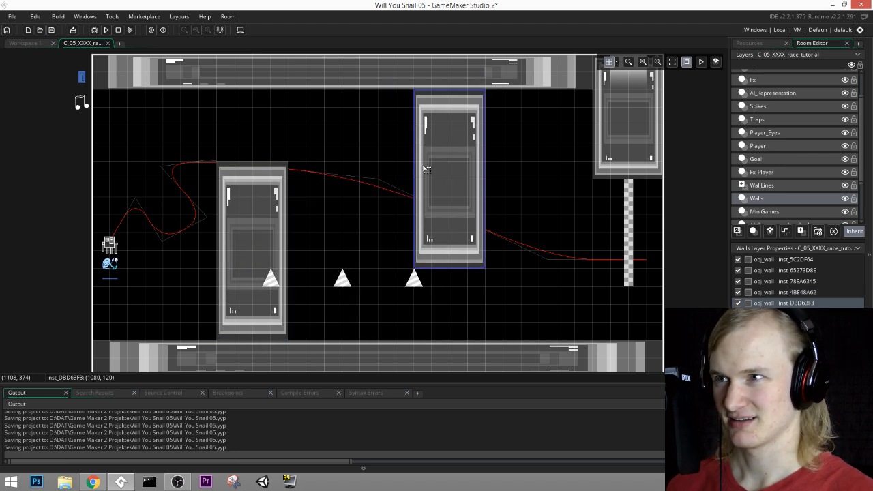
Step: Delete the three obj_spike_permanent instances from the Goal layer
{"action": "left_click", "coordinate": [773, 122]}
{"action": "left_click", "coordinate": [769, 108]}
{"action": "left_click", "coordinate": [769, 133]}
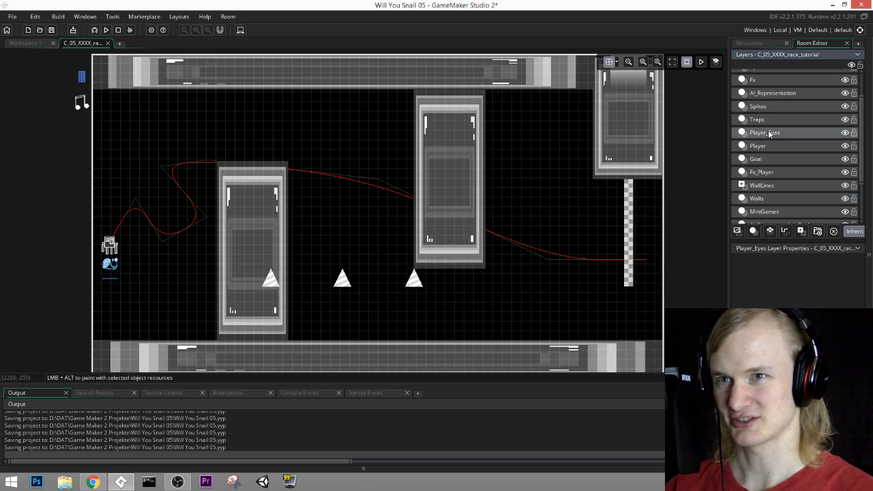
{"action": "left_click", "coordinate": [770, 145]}
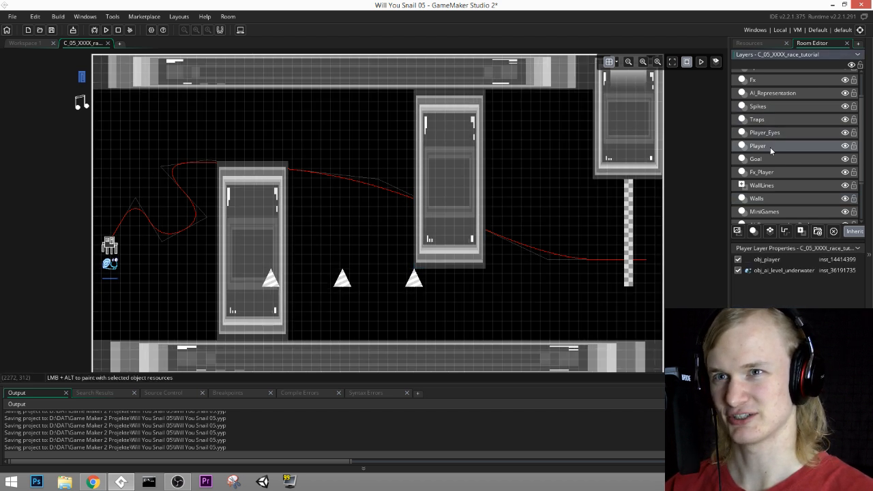
{"action": "left_click", "coordinate": [766, 159]}
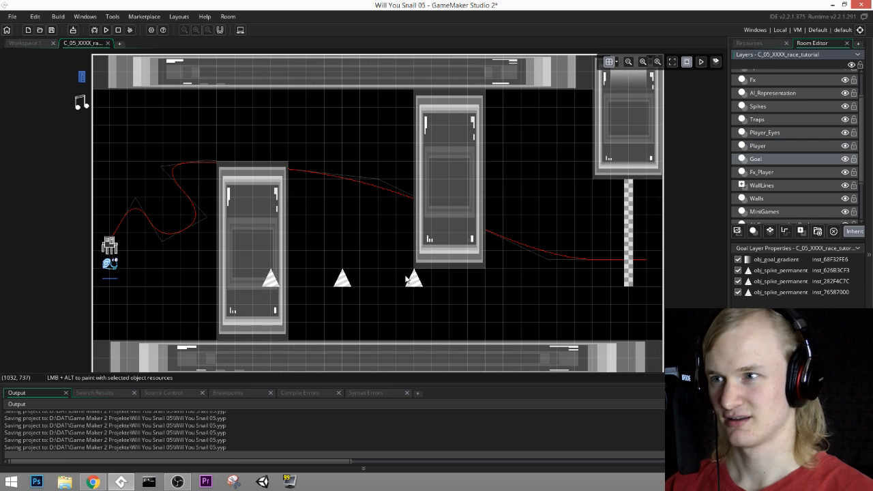
{"action": "left_click", "coordinate": [413, 279]}
{"action": "key", "text": "Delete"}
{"action": "left_click", "coordinate": [331, 279]}
{"action": "key", "text": "Delete"}
{"action": "left_click", "coordinate": [278, 285]}
{"action": "key", "text": "Delete"}
{"action": "middle_click_drag", "start_coordinate": [304, 288], "coordinate": [336, 278]}
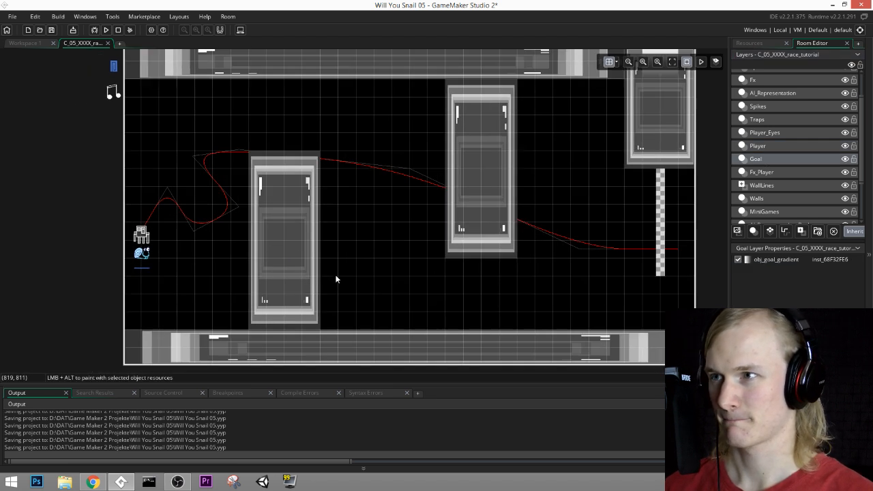
Step: Shorten the left floor pillar on the Walls layer and place it at (540, 600)
{"action": "left_click", "coordinate": [762, 198]}
{"action": "left_click", "coordinate": [303, 192]}
{"action": "left_click_drag", "start_coordinate": [297, 147], "coordinate": [333, 234]}
{"action": "key", "text": "ctrl+z"}
Step: Duplicate the shortened pillar as a smaller wall block directly above it at (660, 360)
{"action": "key", "text": "ctrl+c"}
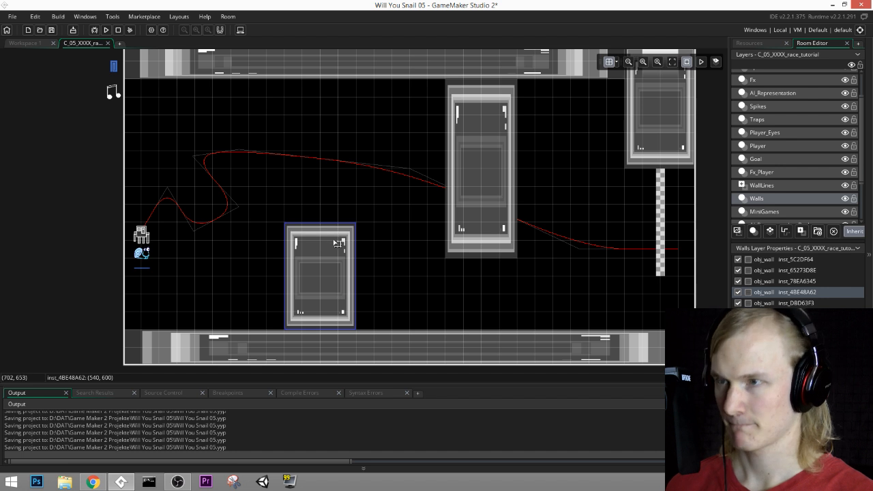
{"action": "key", "text": "ctrl+v"}
{"action": "left_click_drag", "start_coordinate": [337, 285], "coordinate": [356, 168]}
{"action": "left_click_drag", "start_coordinate": [345, 113], "coordinate": [345, 151]}
Step: Move the hanging wall block at the room's right end down onto the floor wall and adjust its top edge
{"action": "middle_click_drag", "start_coordinate": [666, 121], "coordinate": [572, 93]}
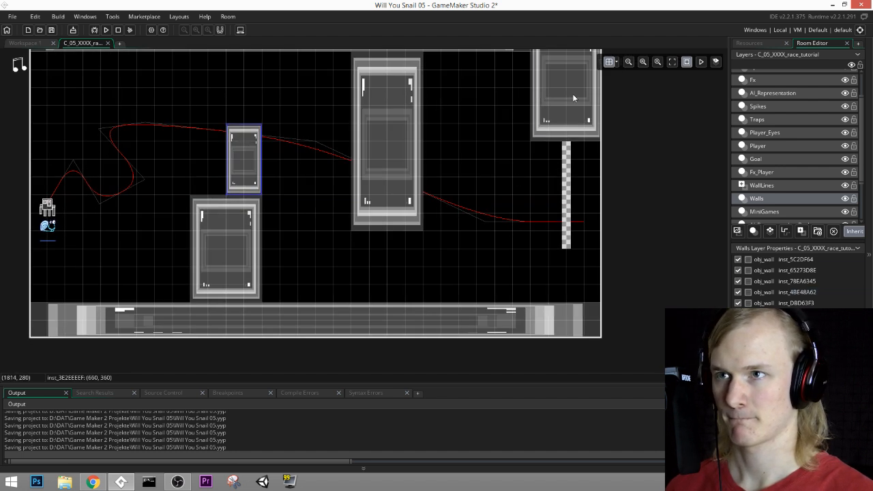
{"action": "left_click_drag", "start_coordinate": [572, 94], "coordinate": [579, 246]}
{"action": "left_click_drag", "start_coordinate": [577, 184], "coordinate": [570, 201]}
Step: Delete the obj_r_finish_line pieces on the MiniGames layer that overlap the right floor block
{"action": "left_click", "coordinate": [778, 212]}
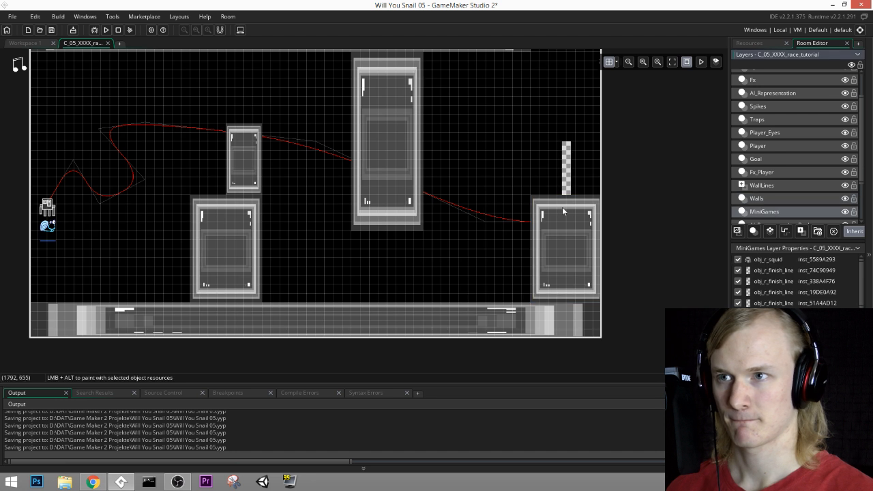
{"action": "left_click", "coordinate": [569, 225]}
{"action": "key", "text": "Delete"}
{"action": "left_click", "coordinate": [569, 242]}
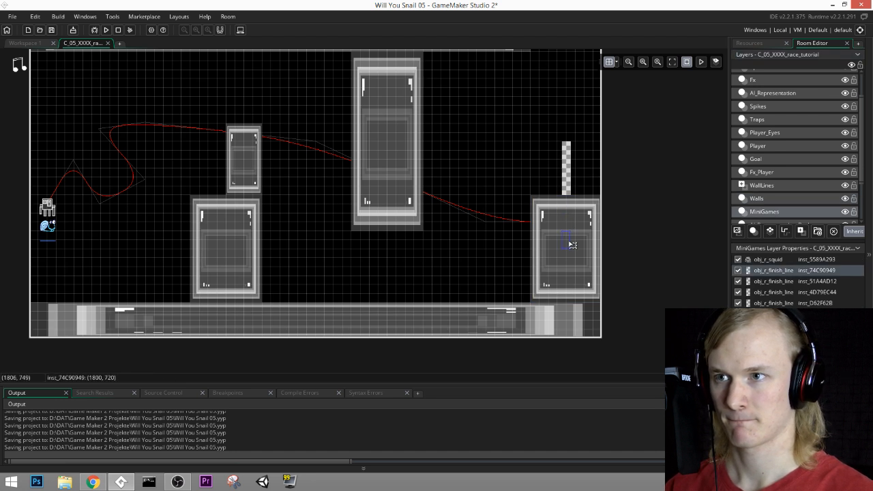
{"action": "key", "text": "Delete"}
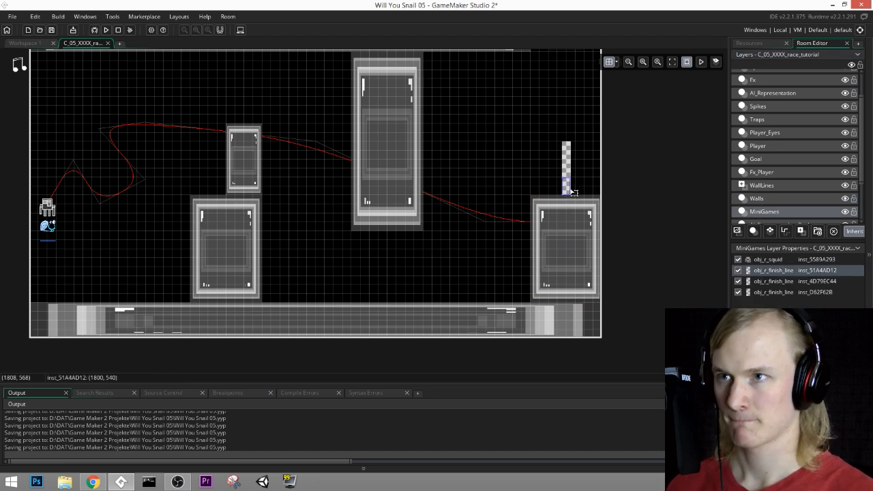
Step: Extend the finish line upward with copies at (1800, 240), (1800, 300) and (1800, 180), and move an existing piece to (1800, 360)
{"action": "key", "text": "ctrl+v"}
{"action": "left_click_drag", "start_coordinate": [577, 200], "coordinate": [569, 101]}
{"action": "middle_click_drag", "start_coordinate": [571, 111], "coordinate": [546, 165]}
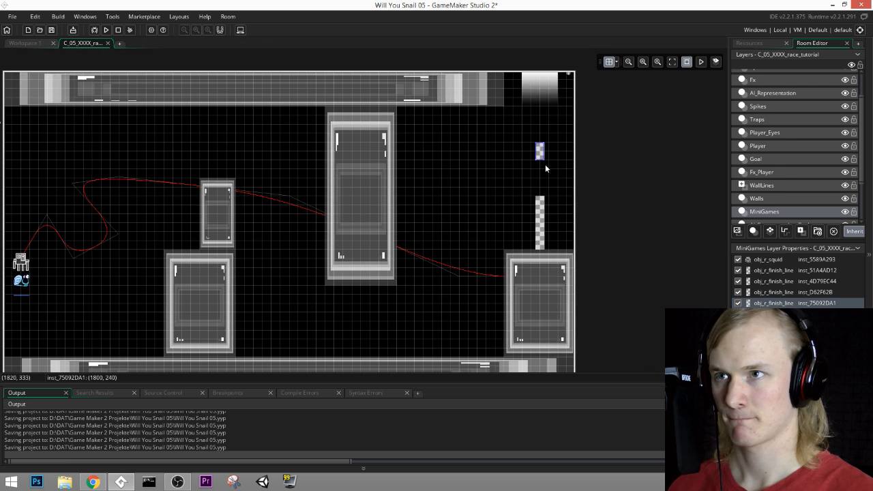
{"action": "key", "text": "ctrl+v"}
{"action": "left_click_drag", "start_coordinate": [548, 164], "coordinate": [538, 173]}
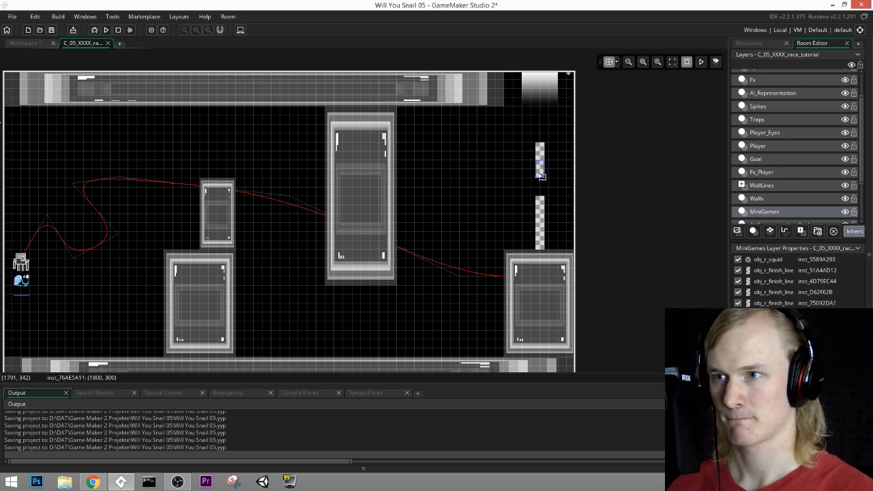
{"action": "left_click_drag", "start_coordinate": [541, 213], "coordinate": [541, 185]}
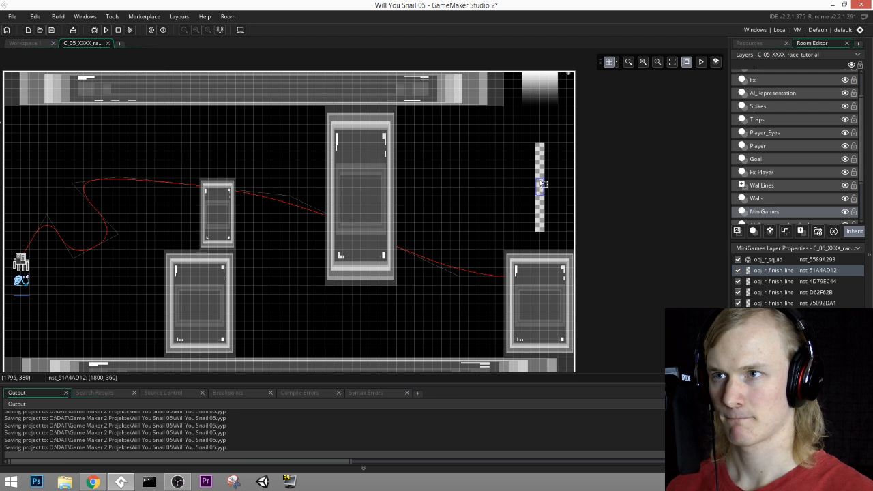
{"action": "left_click", "coordinate": [539, 145]}
{"action": "key", "text": "ctrl+v"}
{"action": "left_click_drag", "start_coordinate": [553, 144], "coordinate": [541, 139]}
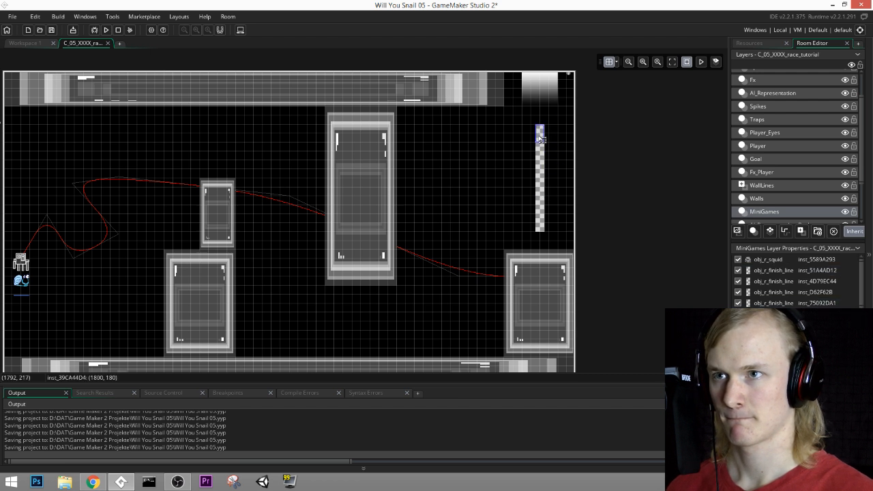
Step: Move the goal gradient to the finish line's upper end at (1800, 180) and set its rotation to 0
{"action": "left_click", "coordinate": [755, 159]}
{"action": "left_click_drag", "start_coordinate": [549, 85], "coordinate": [566, 137]}
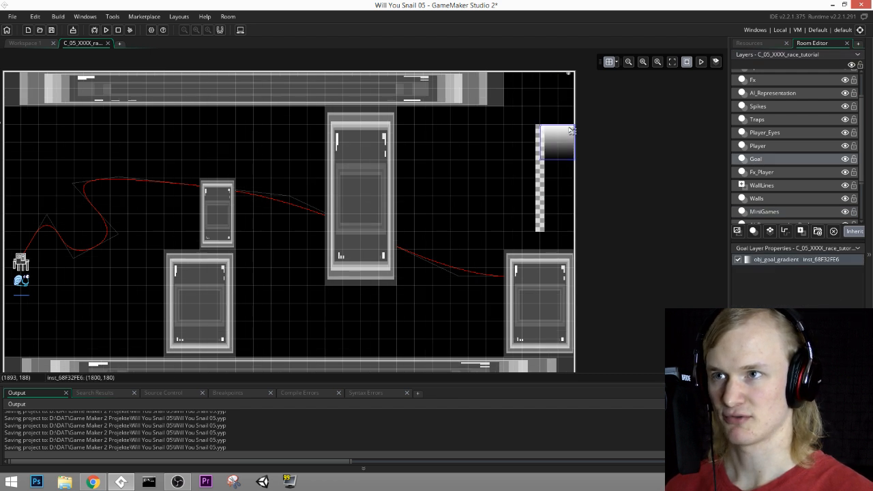
{"action": "double_click", "coordinate": [566, 136]}
{"action": "double_click", "coordinate": [600, 173]}
{"action": "type", "text": "0"}
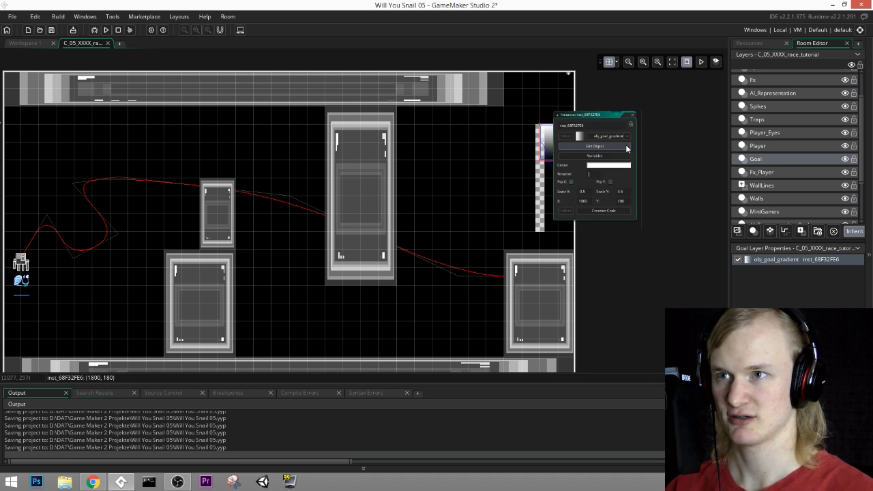
{"action": "left_click", "coordinate": [632, 114]}
{"action": "left_click", "coordinate": [598, 117]}
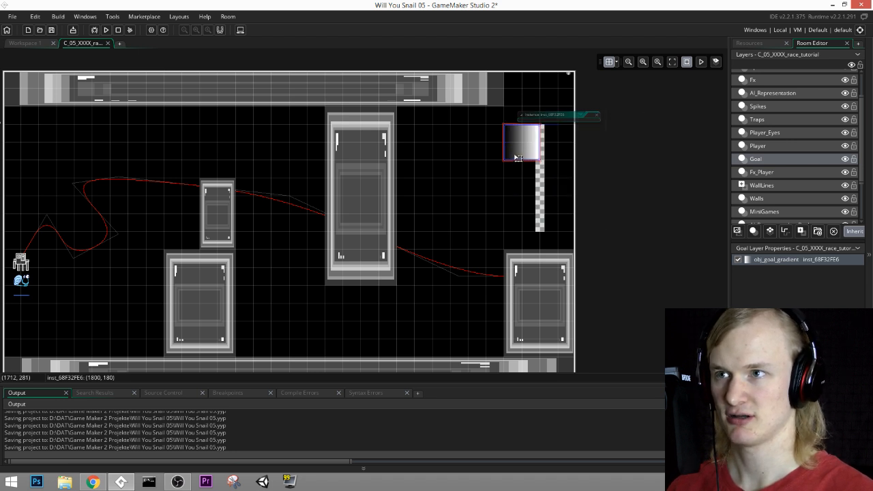
Step: Fit the goal gradient between the finish line and the room's right edge, and copy the right floor block above it under the ceiling
{"action": "mouse_move", "coordinate": [525, 160]}
{"action": "left_mouse_down"}
{"action": "mouse_move", "coordinate": [560, 160]}
{"action": "mouse_move", "coordinate": [559, 186]}
{"action": "mouse_move", "coordinate": [558, 164]}
{"action": "left_mouse_up"}
{"action": "left_click", "coordinate": [564, 280]}
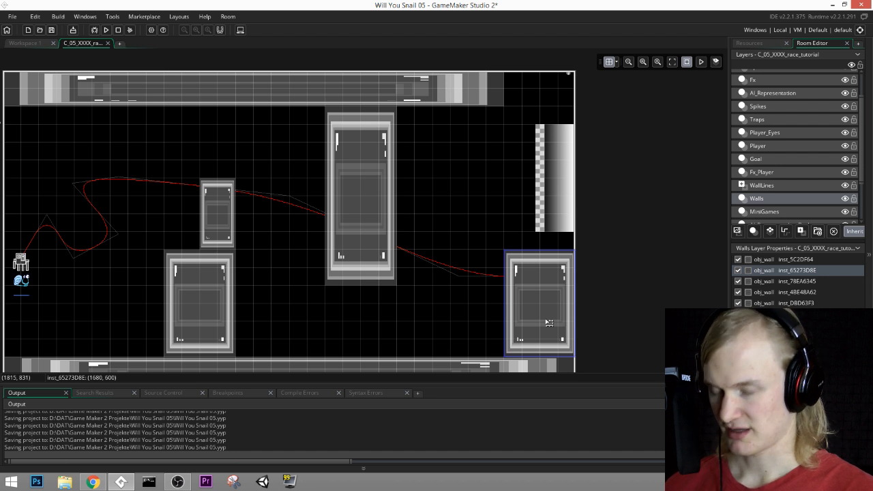
{"action": "left_click_drag", "start_coordinate": [549, 323], "coordinate": [568, 68], "text": "alt"}
{"action": "middle_click_drag", "start_coordinate": [441, 269], "coordinate": [510, 235]}
Step: Place resized wall copies under the ceiling on both sides of the tall pillar and along the left edge at (0, 120) and (0, 300)
{"action": "left_click", "coordinate": [295, 179]}
{"action": "left_click_drag", "start_coordinate": [294, 178], "coordinate": [493, 108], "text": "alt"}
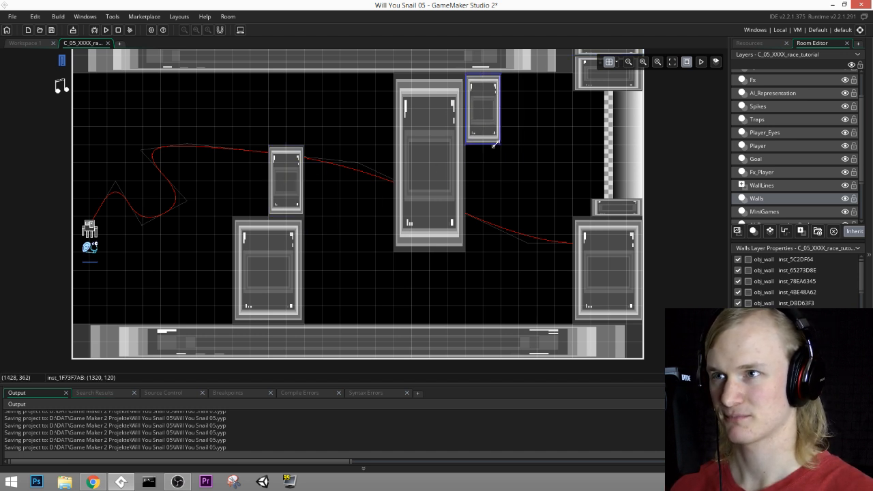
{"action": "left_click_drag", "start_coordinate": [494, 144], "coordinate": [106, 121]}
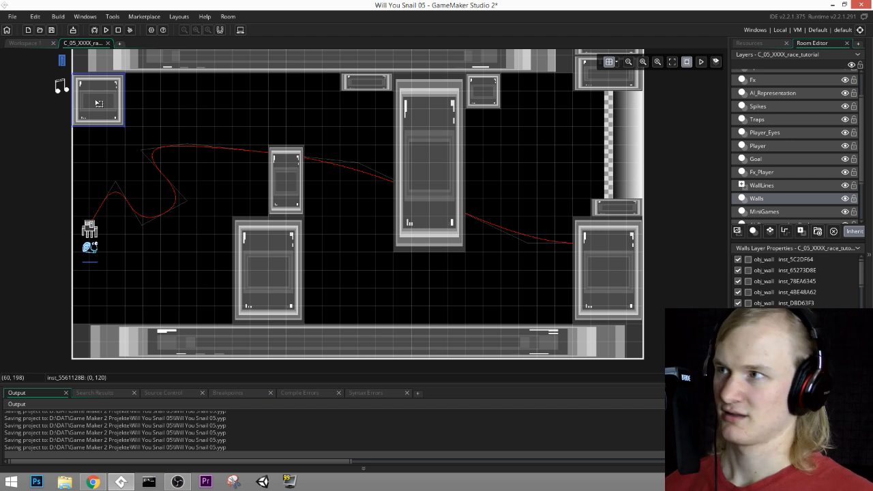
{"action": "key", "text": "ctrl+v"}
{"action": "left_click_drag", "start_coordinate": [115, 137], "coordinate": [97, 165]}
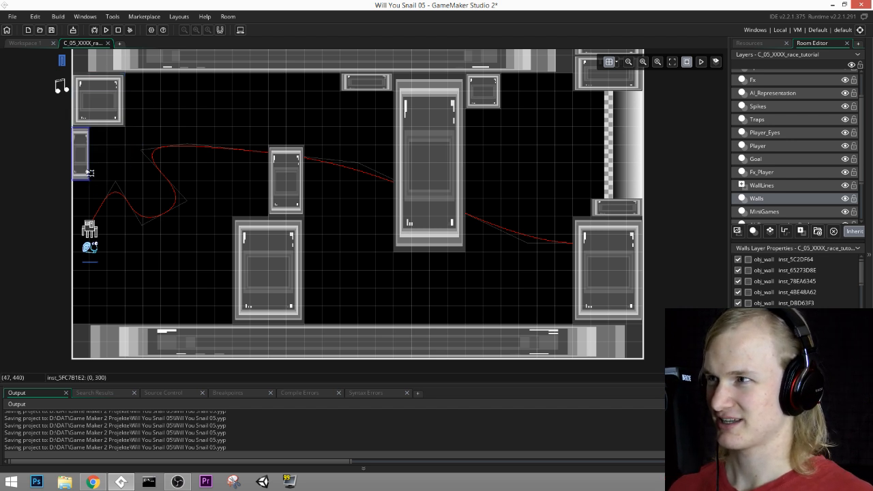
Step: On the Player layer, move obj_player down to (64, 928) and bring obj_ai_level_underwater down to it
{"action": "left_click", "coordinate": [758, 43]}
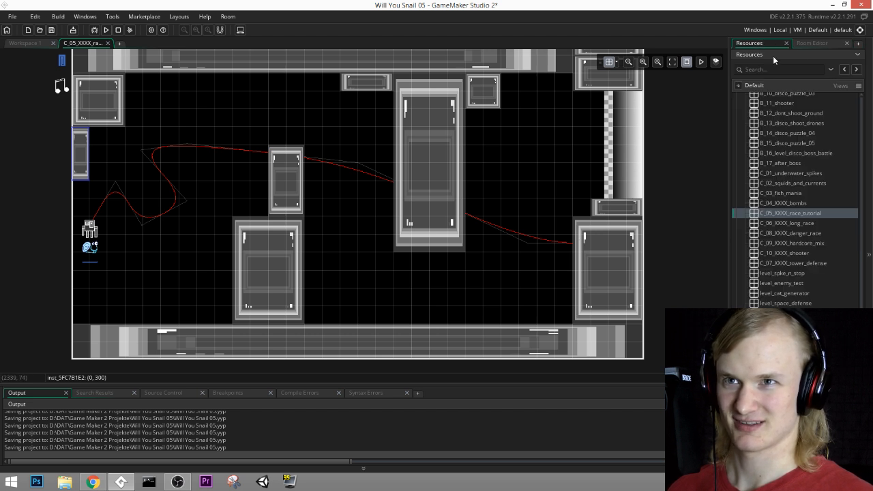
{"action": "left_click", "coordinate": [813, 43]}
{"action": "scroll", "coordinate": [780, 214], "scroll_direction": "down", "scroll_amount": 2}
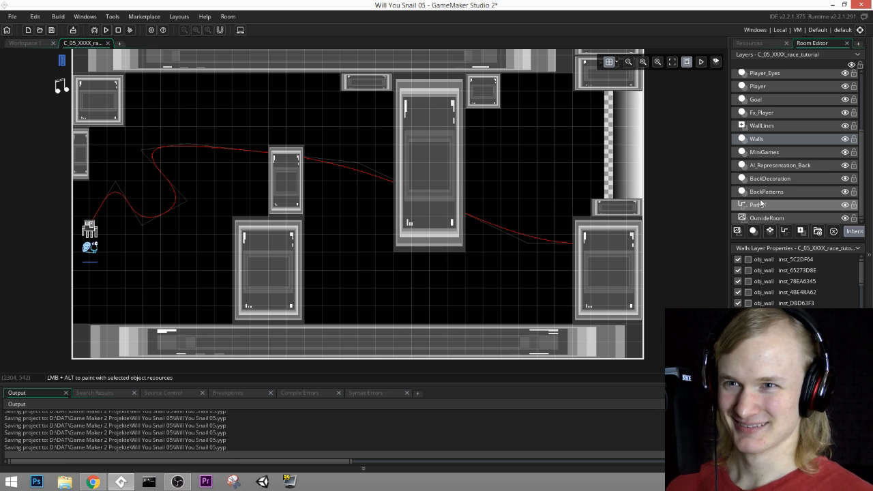
{"action": "scroll", "coordinate": [768, 143], "scroll_direction": "up", "scroll_amount": 2}
{"action": "left_click", "coordinate": [758, 123]}
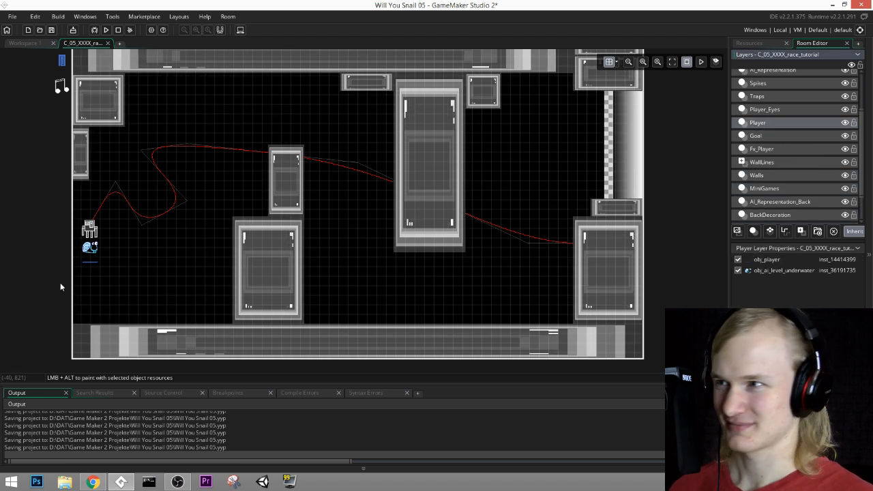
{"action": "left_click_drag", "start_coordinate": [96, 265], "coordinate": [97, 320]}
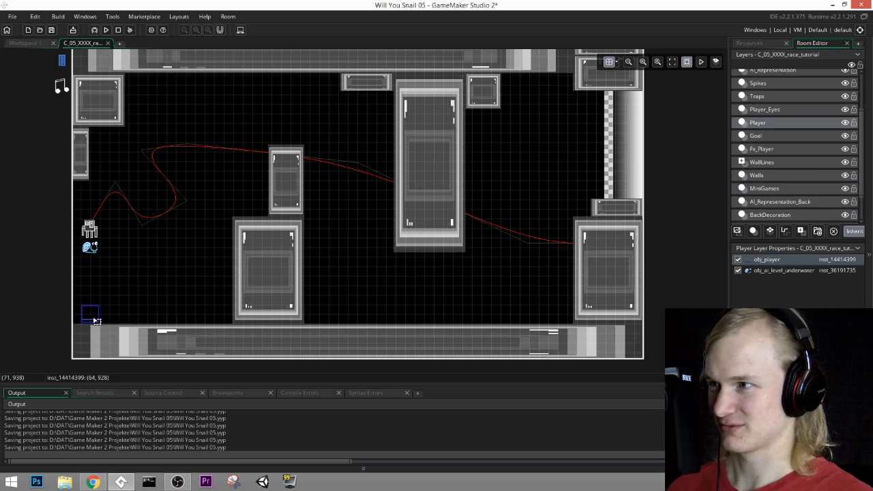
{"action": "left_click_drag", "start_coordinate": [90, 250], "coordinate": [90, 307]}
Step: Move obj_r_squid on the MiniGames layer down to (60, 810), just above the snail
{"action": "left_click", "coordinate": [84, 232]}
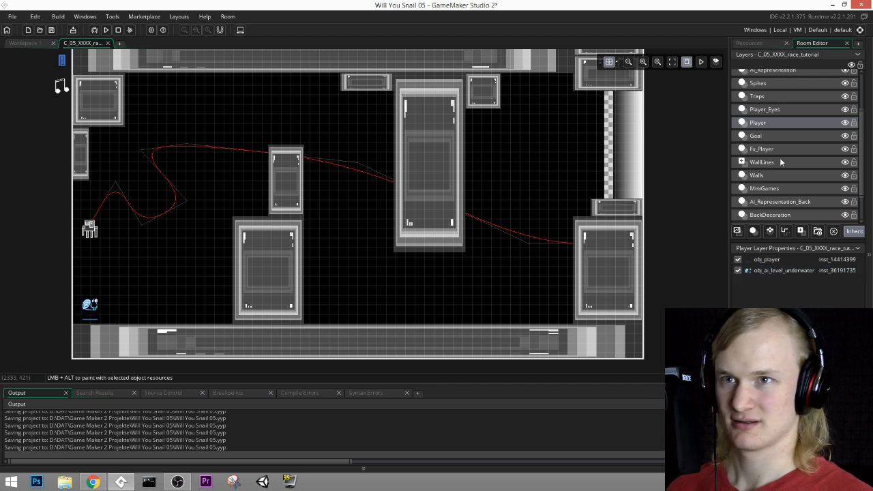
{"action": "left_click", "coordinate": [760, 97]}
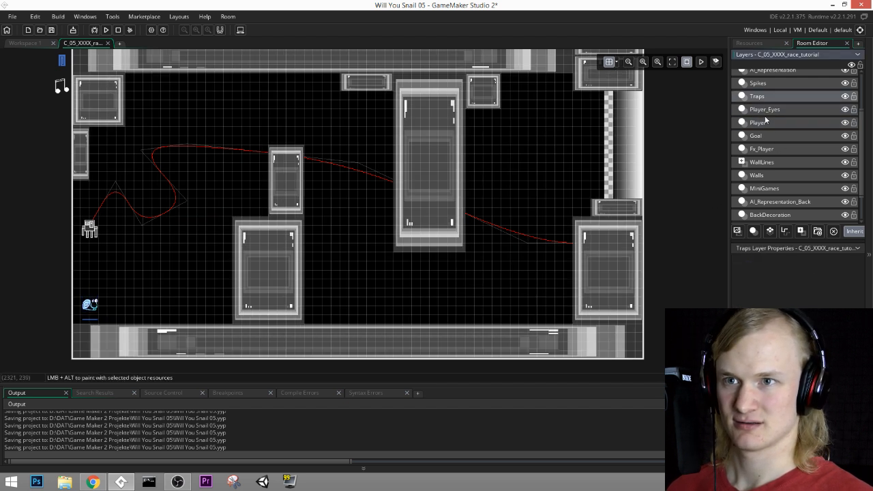
{"action": "left_click", "coordinate": [766, 189]}
{"action": "left_click_drag", "start_coordinate": [90, 229], "coordinate": [90, 282]}
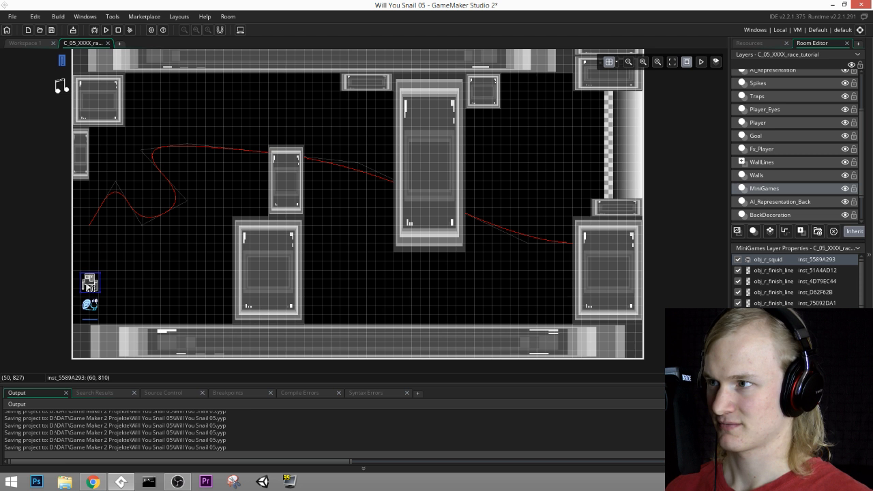
Step: Close the left side with a tall wall outside the room, lengthen the narrow wall at (0, 300), and add a block beside it
{"action": "left_click", "coordinate": [757, 175]}
{"action": "left_click", "coordinate": [84, 166]}
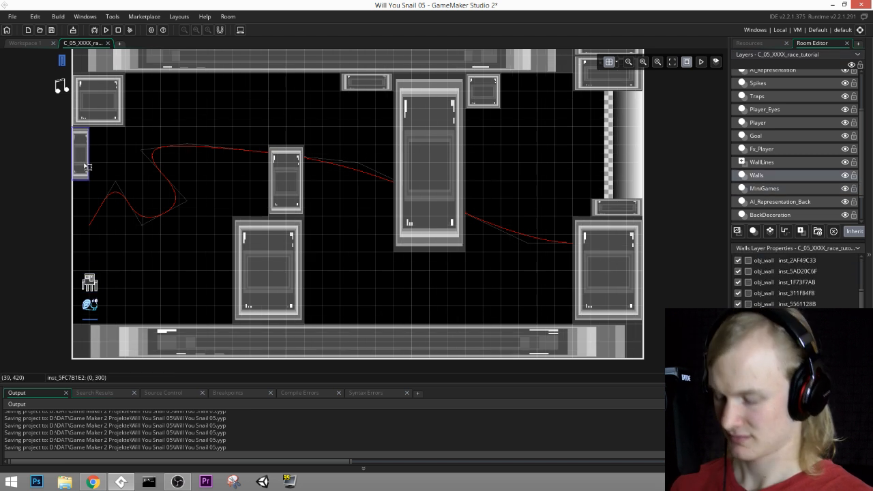
{"action": "left_click_drag", "start_coordinate": [84, 167], "coordinate": [67, 285], "text": "alt"}
{"action": "left_click", "coordinate": [85, 176]}
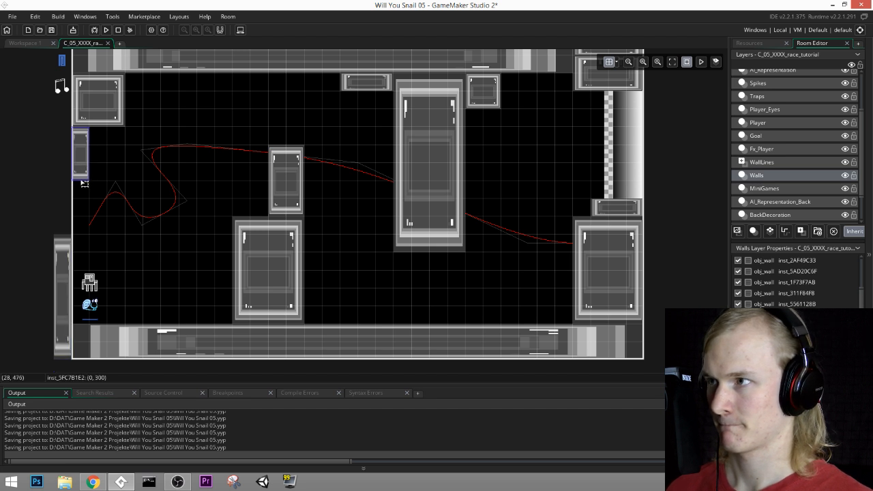
{"action": "left_click_drag", "start_coordinate": [84, 183], "coordinate": [85, 250]}
{"action": "left_click", "coordinate": [102, 113]}
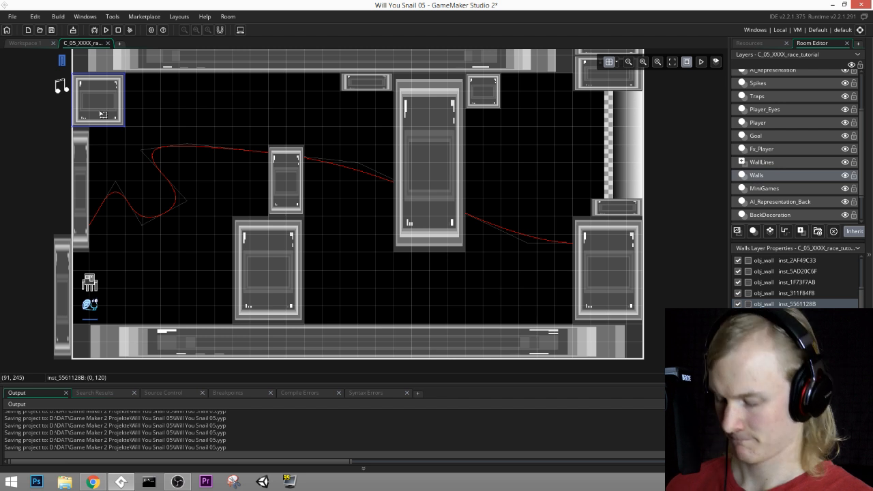
{"action": "left_click_drag", "start_coordinate": [102, 113], "coordinate": [121, 203]}
Step: Shorten the full-width floor wall and line the floor with shorter wall copies, narrowing the one at (480, 960)
{"action": "left_click", "coordinate": [619, 359]}
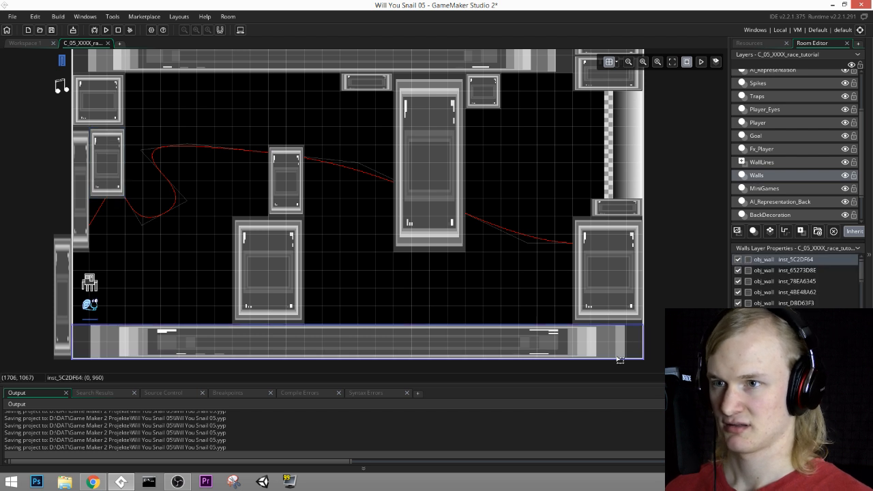
{"action": "left_click_drag", "start_coordinate": [645, 348], "coordinate": [426, 348]}
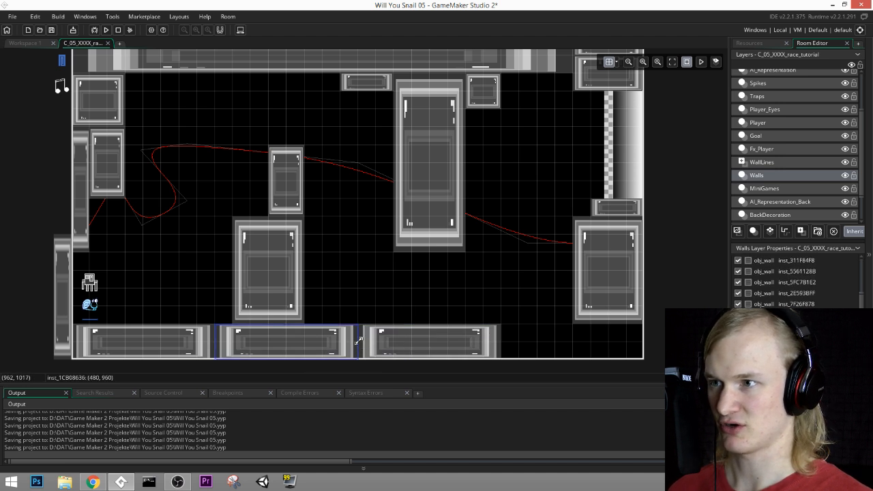
{"action": "left_click_drag", "start_coordinate": [359, 341], "coordinate": [315, 349]}
Step: Copy the long floor piece to (1440, 960) and shorten it
{"action": "left_click", "coordinate": [428, 354]}
{"action": "key", "text": "ctrl+c"}
{"action": "key", "text": "ctrl+v"}
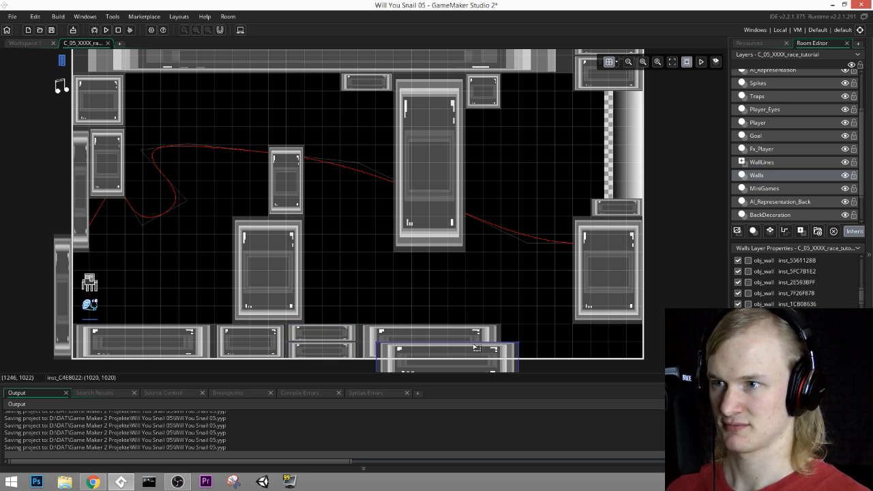
{"action": "left_click_drag", "start_coordinate": [473, 360], "coordinate": [598, 341]}
{"action": "key", "text": "ctrl+c"}
{"action": "key", "text": "ctrl+v"}
{"action": "left_click_drag", "start_coordinate": [550, 354], "coordinate": [618, 339]}
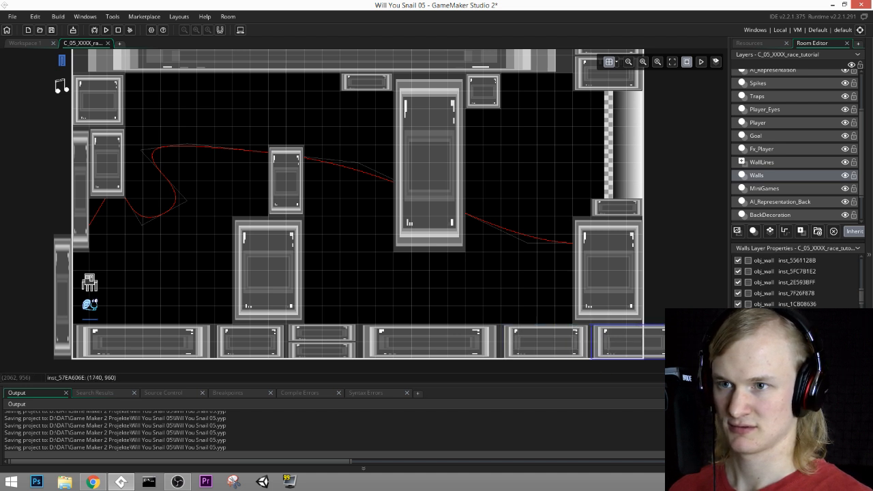
{"action": "key", "text": "Delete"}
Step: Narrow the floor piece at (1440, 960) to meet the right block, and split that block into a short upper and a taller lower wall
{"action": "left_click", "coordinate": [563, 337]}
{"action": "left_click_drag", "start_coordinate": [590, 341], "coordinate": [574, 340]}
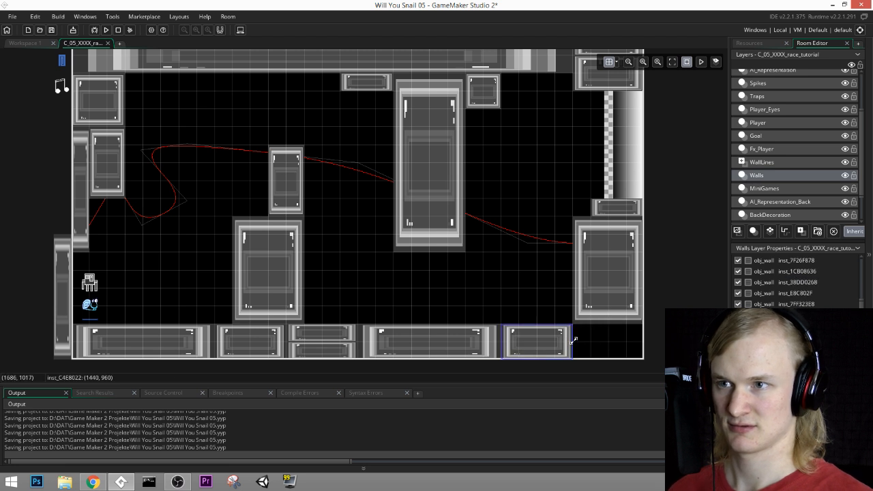
{"action": "left_click", "coordinate": [603, 308]}
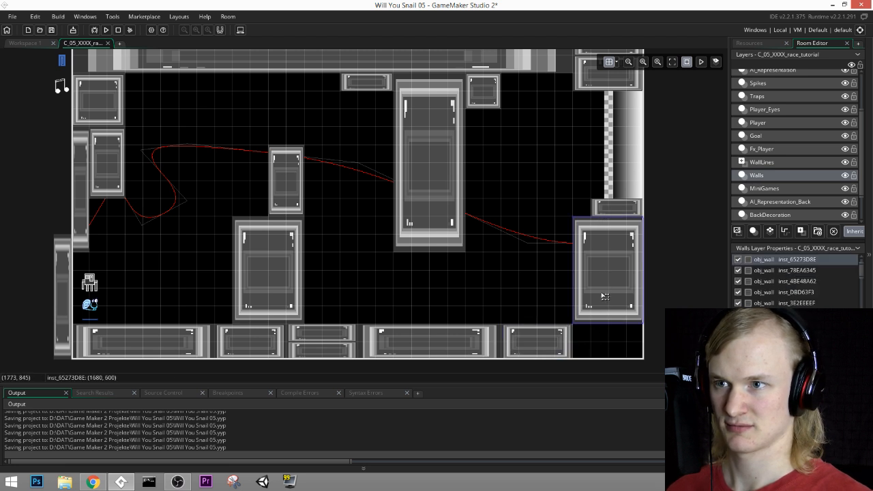
{"action": "left_click_drag", "start_coordinate": [605, 295], "coordinate": [612, 276]}
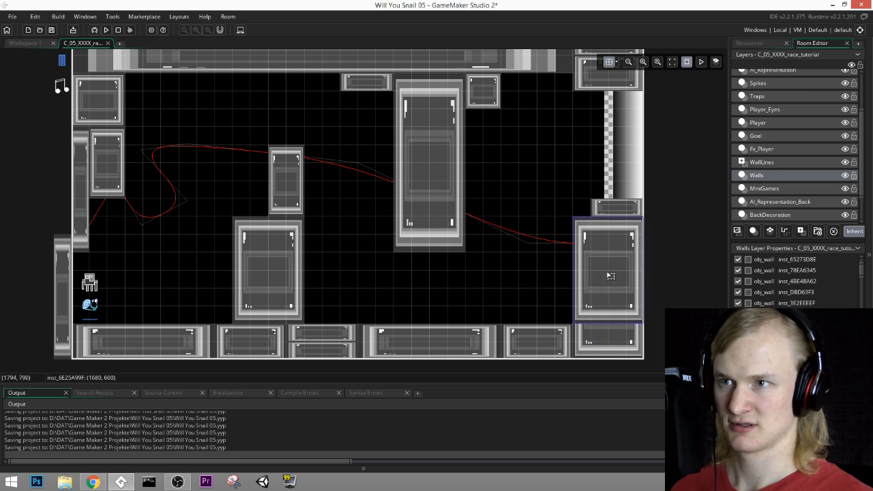
{"action": "left_click_drag", "start_coordinate": [602, 325], "coordinate": [605, 263]}
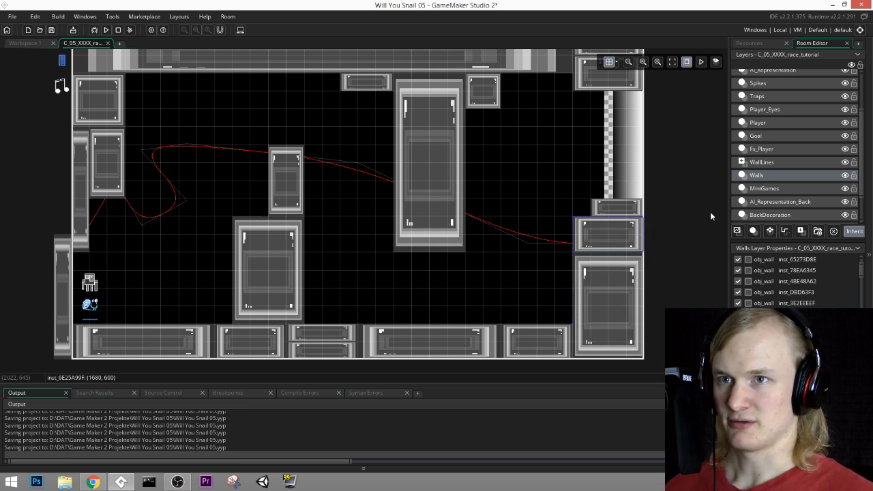
Step: Move the start point of the p_race_01 path on the Path_1 layer to the squid at (60, 810)
{"action": "scroll", "coordinate": [794, 188], "scroll_direction": "down", "scroll_amount": 2}
{"action": "left_click", "coordinate": [760, 204]}
{"action": "middle_click_drag", "start_coordinate": [102, 210], "coordinate": [176, 224]}
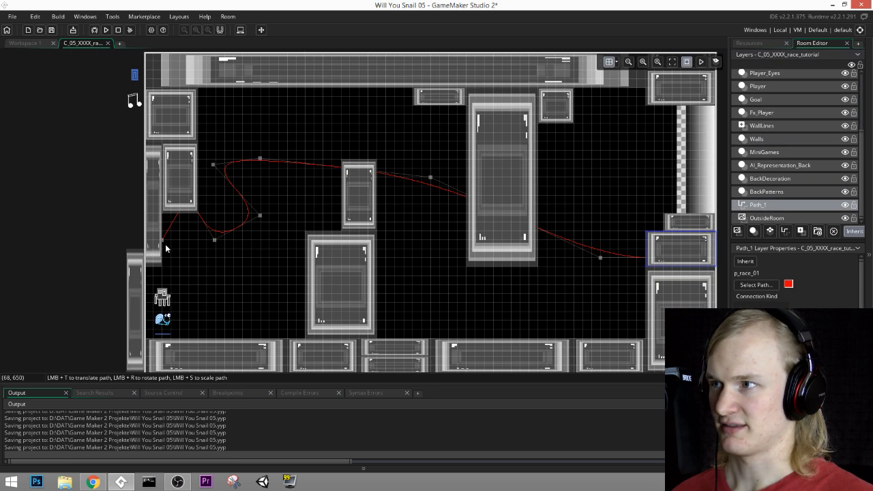
{"action": "left_click_drag", "start_coordinate": [163, 243], "coordinate": [163, 302]}
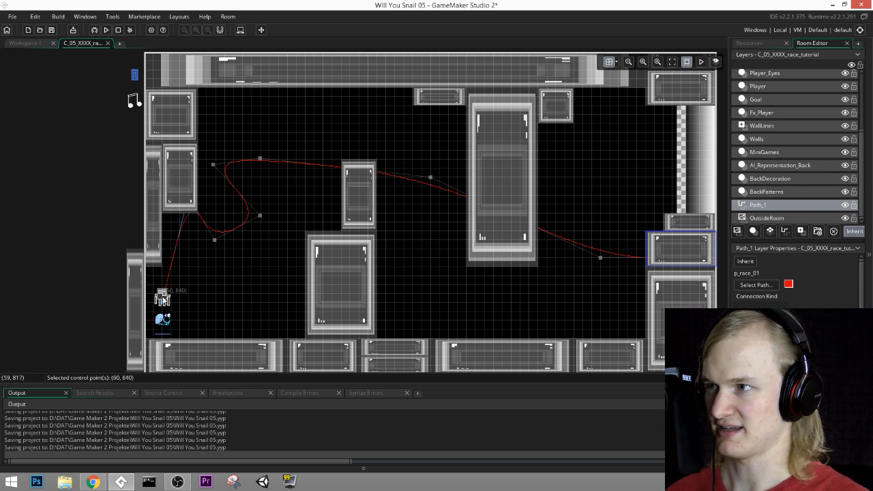
{"action": "scroll", "coordinate": [161, 295], "scroll_direction": "up", "scroll_amount": 2, "text": "ctrl"}
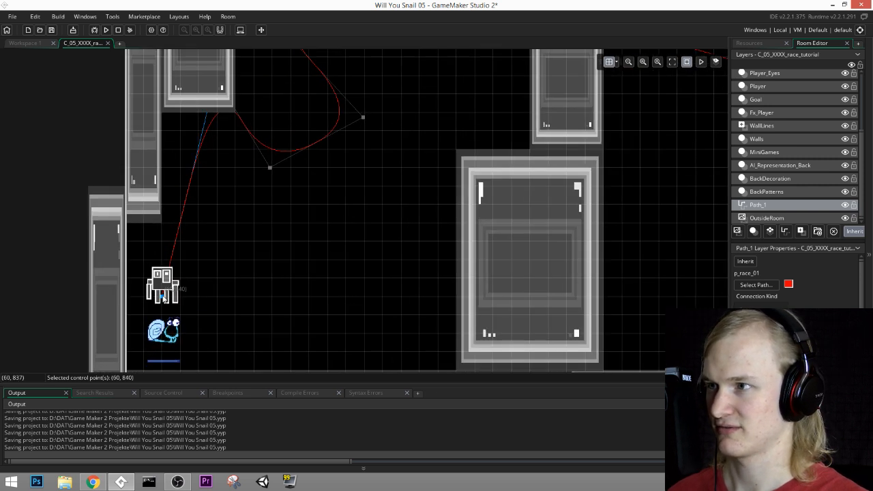
{"action": "left_click_drag", "start_coordinate": [163, 298], "coordinate": [162, 284]}
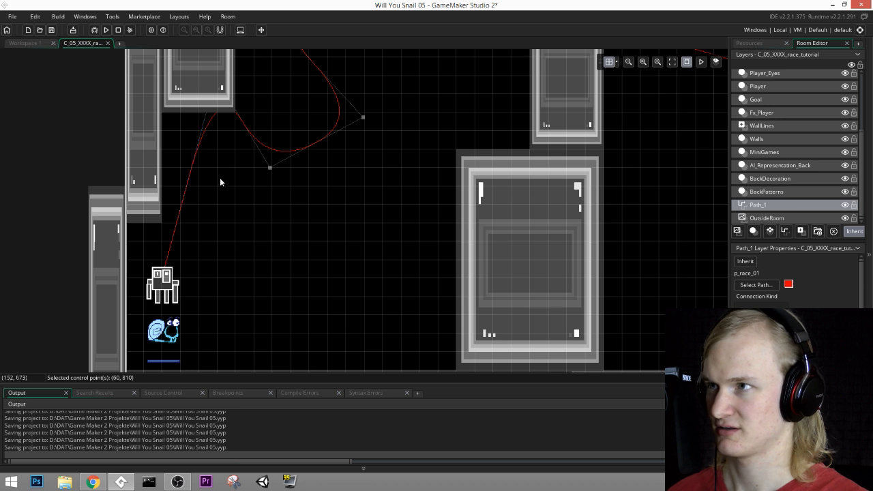
Step: Reroute the first bend of the race path clear of the left wall blocks, with an added control point to the right of the squid
{"action": "middle_click_drag", "start_coordinate": [225, 157], "coordinate": [230, 195]}
{"action": "left_click_drag", "start_coordinate": [191, 233], "coordinate": [315, 300]}
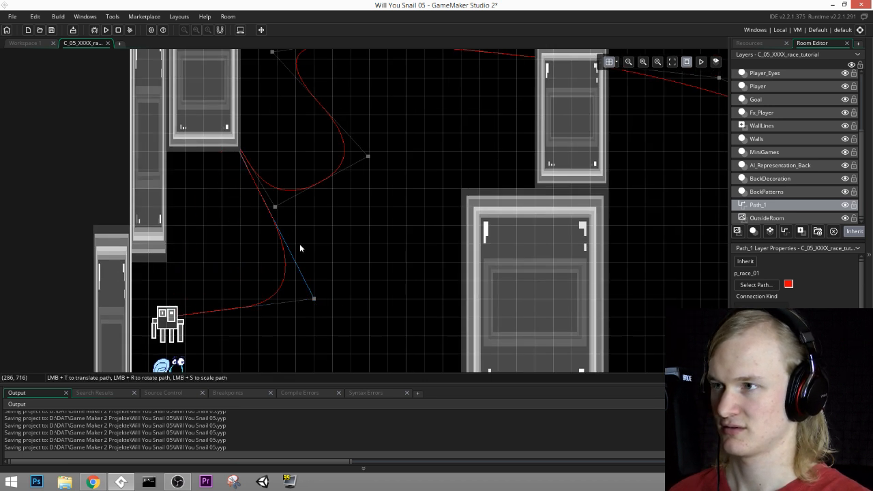
{"action": "left_click_drag", "start_coordinate": [275, 207], "coordinate": [276, 151]}
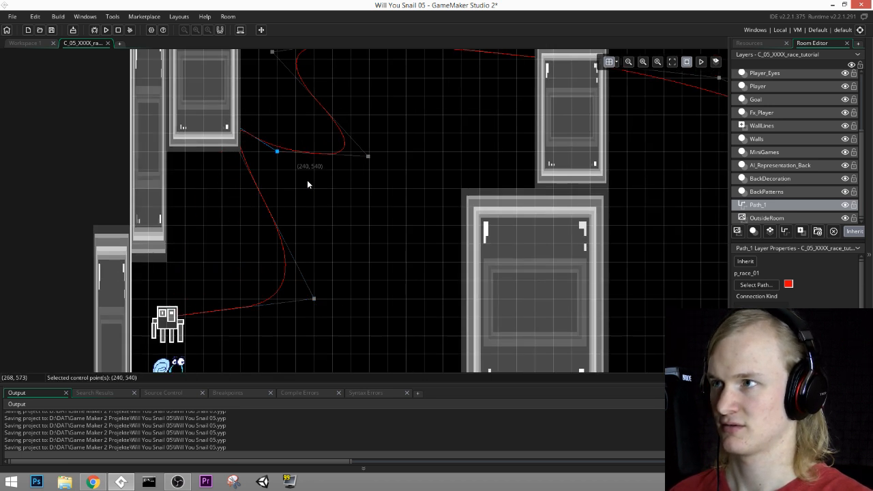
{"action": "left_click_drag", "start_coordinate": [307, 184], "coordinate": [324, 190]}
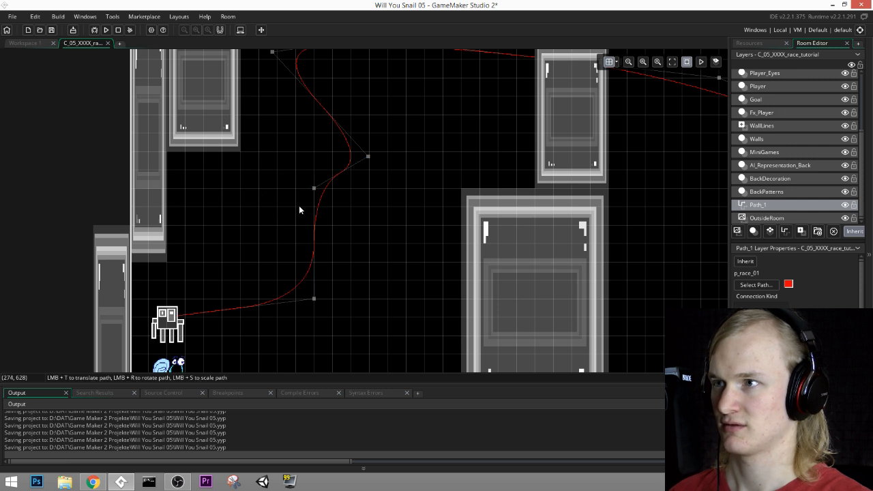
Step: Raise the path's upper curve by moving its control points to (540, 150) and (930, 270)
{"action": "middle_click_drag", "start_coordinate": [373, 213], "coordinate": [337, 336]}
{"action": "left_click_drag", "start_coordinate": [331, 163], "coordinate": [363, 88]}
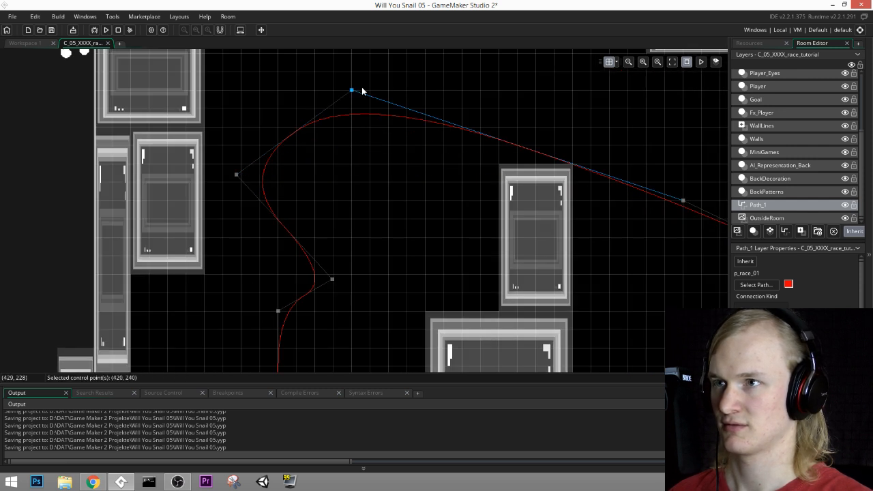
{"action": "middle_click_drag", "start_coordinate": [362, 91], "coordinate": [288, 248]}
{"action": "left_click_drag", "start_coordinate": [175, 225], "coordinate": [248, 170]}
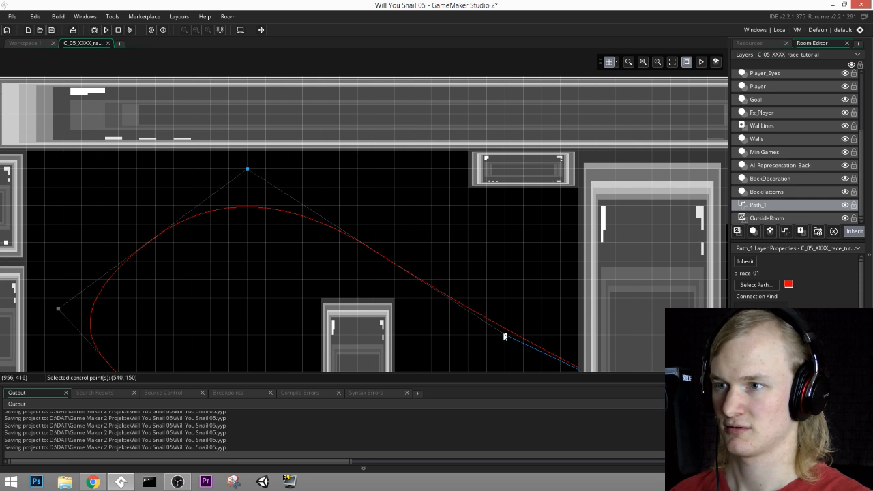
{"action": "left_click_drag", "start_coordinate": [505, 336], "coordinate": [485, 244]}
Step: Route the path down and under the tall pillar with control points left of the pillar, at (990, 870) and at (1470, 840)
{"action": "scroll", "coordinate": [491, 294], "scroll_direction": "down", "scroll_amount": 3}
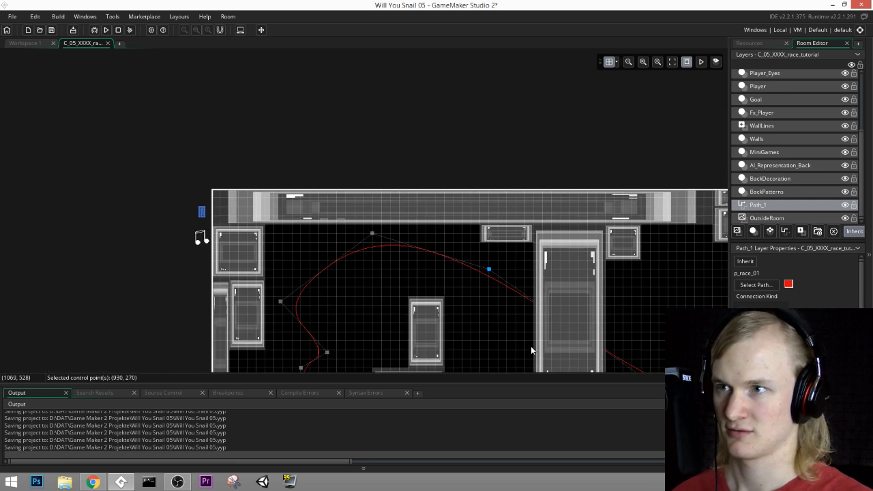
{"action": "middle_click_drag", "start_coordinate": [531, 345], "coordinate": [463, 224]}
{"action": "left_click_drag", "start_coordinate": [598, 279], "coordinate": [434, 332]}
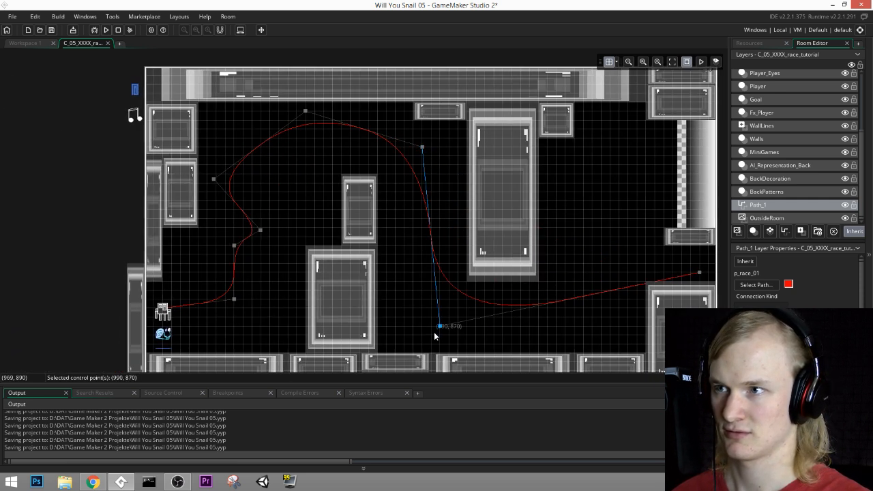
{"action": "left_click_drag", "start_coordinate": [430, 220], "coordinate": [402, 243]}
{"action": "left_click_drag", "start_coordinate": [558, 303], "coordinate": [580, 317]}
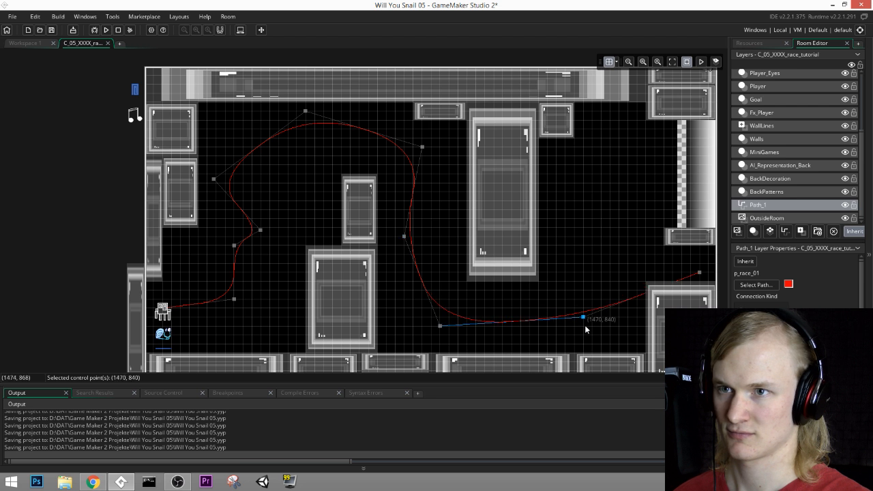
Step: Move the path's end point up past the finish line and add a control point before it at (1530, 360)
{"action": "left_click_drag", "start_coordinate": [700, 273], "coordinate": [692, 157]}
{"action": "left_click_drag", "start_coordinate": [647, 231], "coordinate": [598, 180]}
{"action": "key", "text": "ctrl+z"}
{"action": "key", "text": "Delete"}
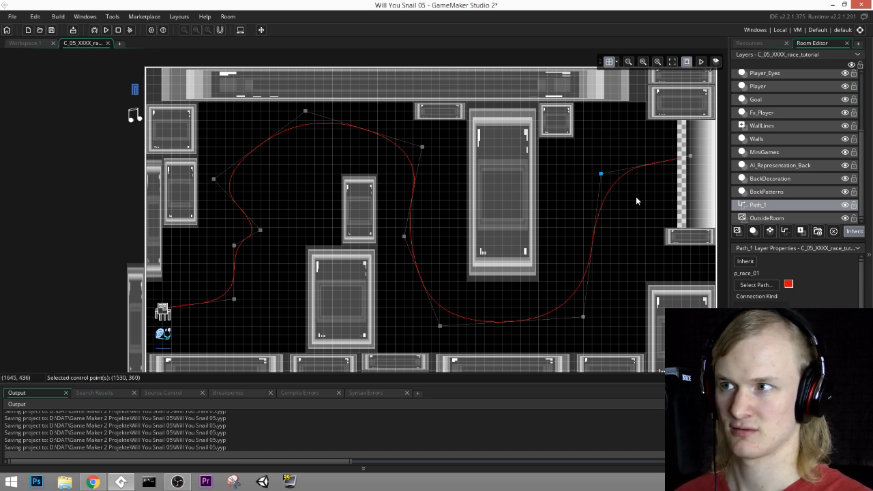
Step: Remove the path's control point at (300, 600) and move the neighbouring one to (420, 570) for a smoother first bend
{"action": "middle_click_drag", "start_coordinate": [635, 201], "coordinate": [629, 191]}
{"action": "left_click", "coordinate": [228, 242]}
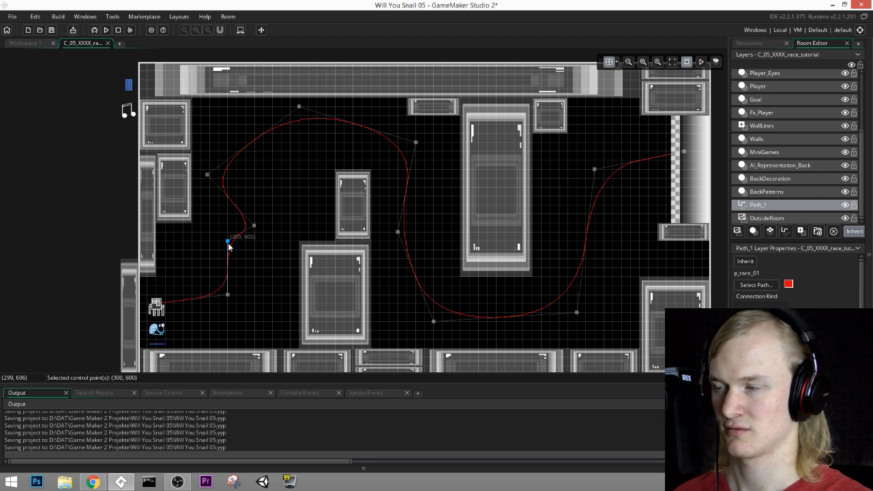
{"action": "key", "text": "Delete"}
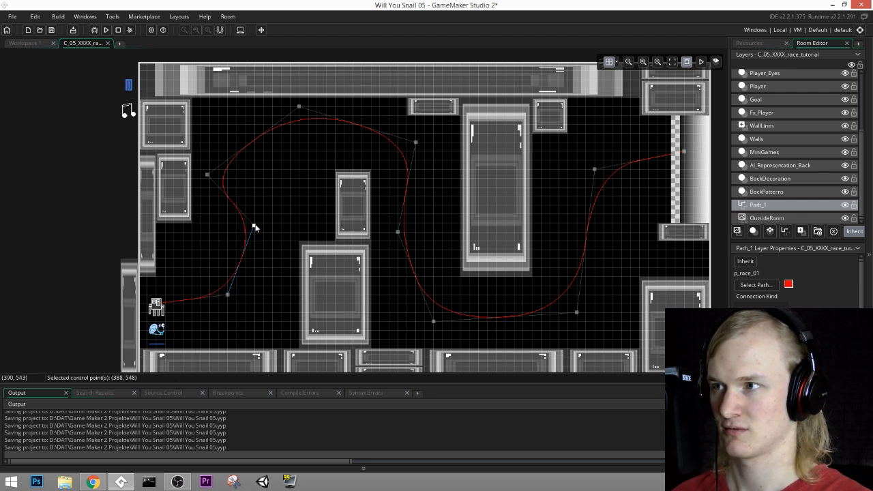
{"action": "left_click_drag", "start_coordinate": [254, 226], "coordinate": [270, 239]}
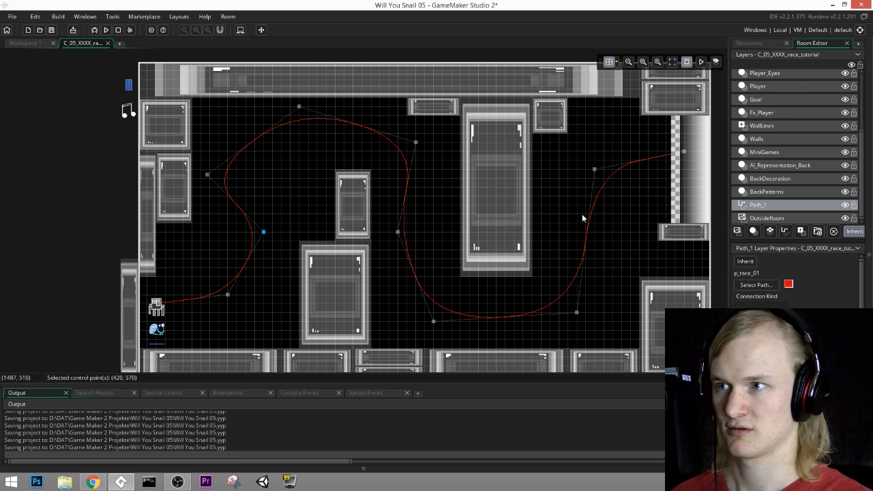
Step: Add a wall block at (1740, 600) on the Walls layer, filling the gap below the finish line's lower block
{"action": "middle_click_drag", "start_coordinate": [584, 215], "coordinate": [532, 205]}
{"action": "left_click", "coordinate": [757, 139]}
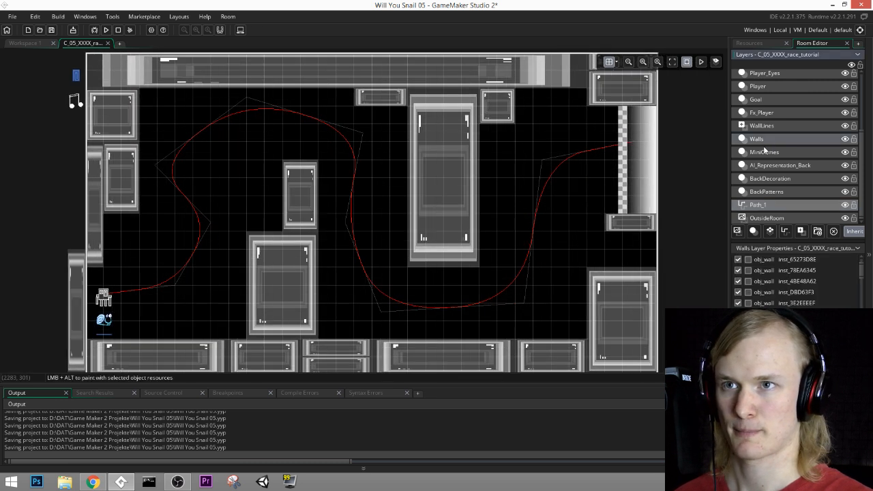
{"action": "left_click_drag", "start_coordinate": [629, 234], "coordinate": [623, 267]}
Step: Make BackDecoration the active layer and find obj_underwater_current by searching the resources for "underwater"
{"action": "middle_click_drag", "start_coordinate": [477, 261], "coordinate": [510, 255]}
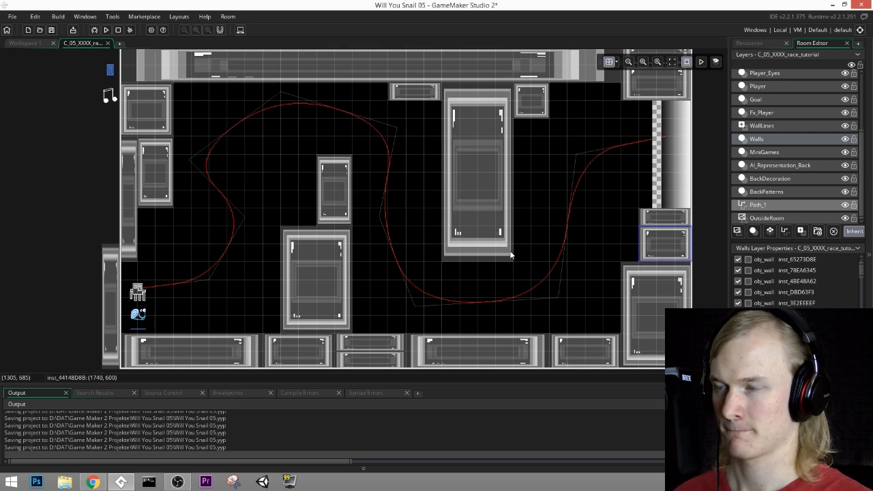
{"action": "left_click", "coordinate": [776, 151]}
{"action": "left_click", "coordinate": [781, 168]}
{"action": "left_click", "coordinate": [758, 42]}
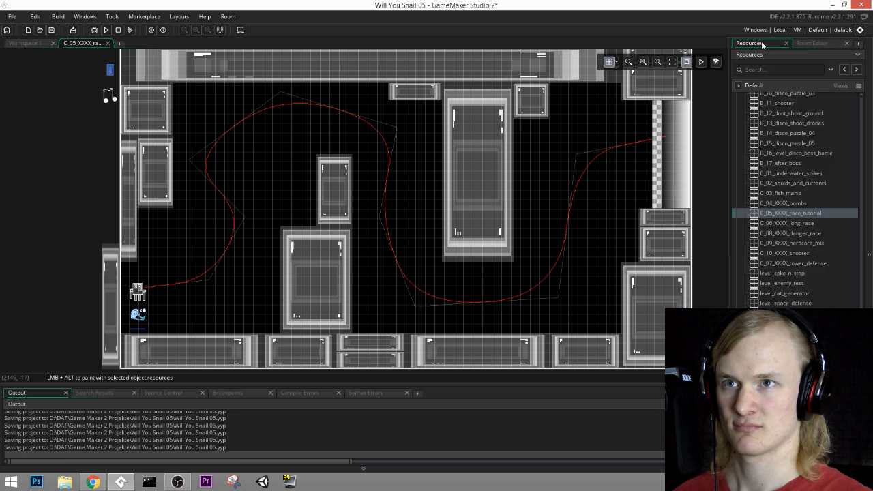
{"action": "left_click", "coordinate": [766, 70]}
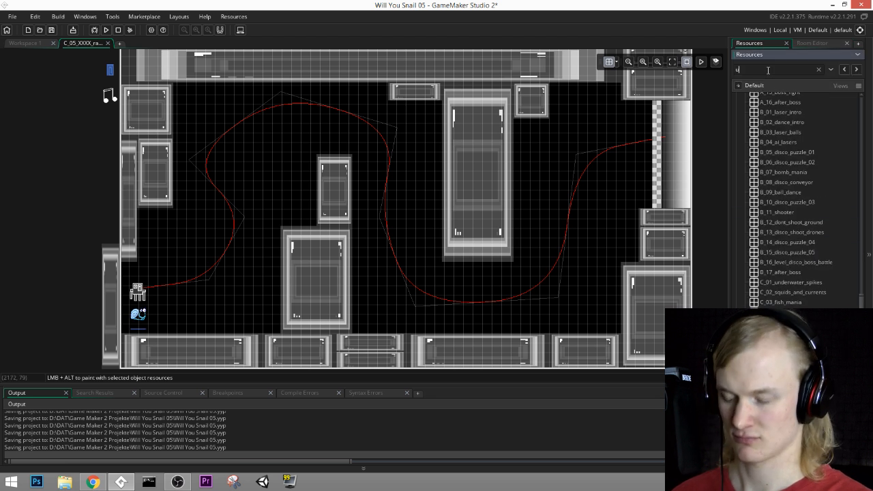
{"action": "type", "text": "underwater"}
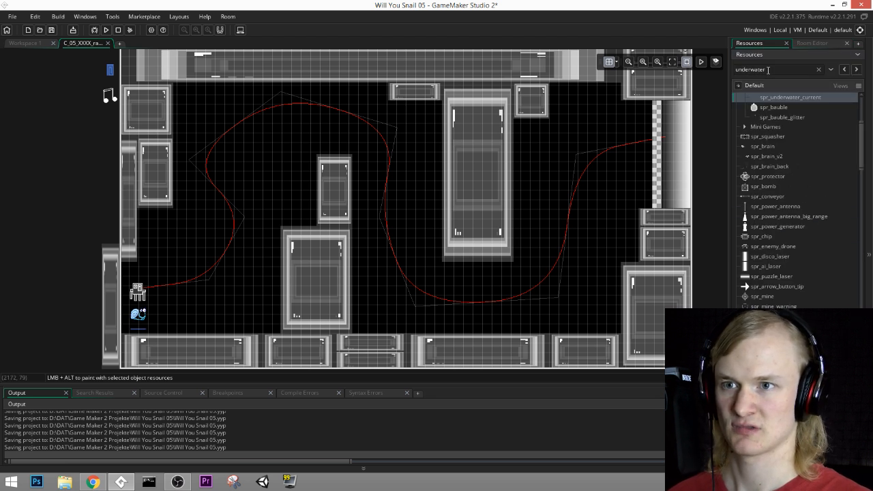
{"action": "scroll", "coordinate": [800, 238], "scroll_direction": "down", "scroll_amount": 15}
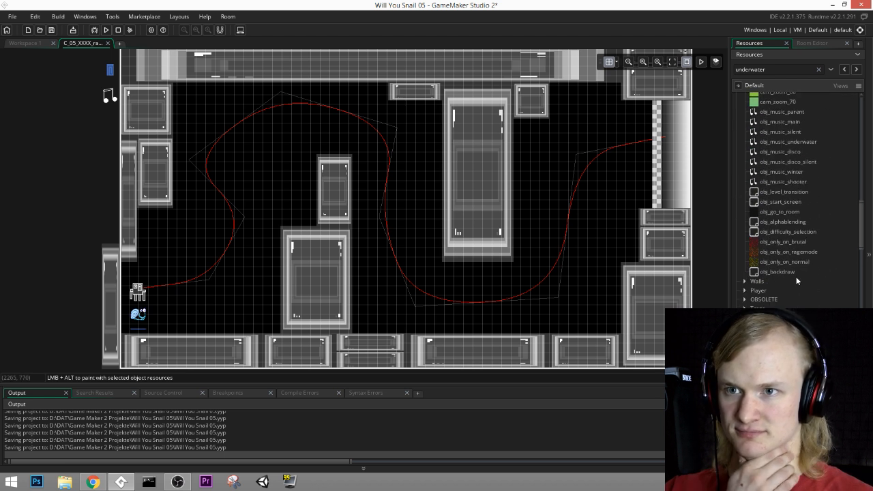
{"action": "scroll", "coordinate": [802, 273], "scroll_direction": "down", "scroll_amount": 10}
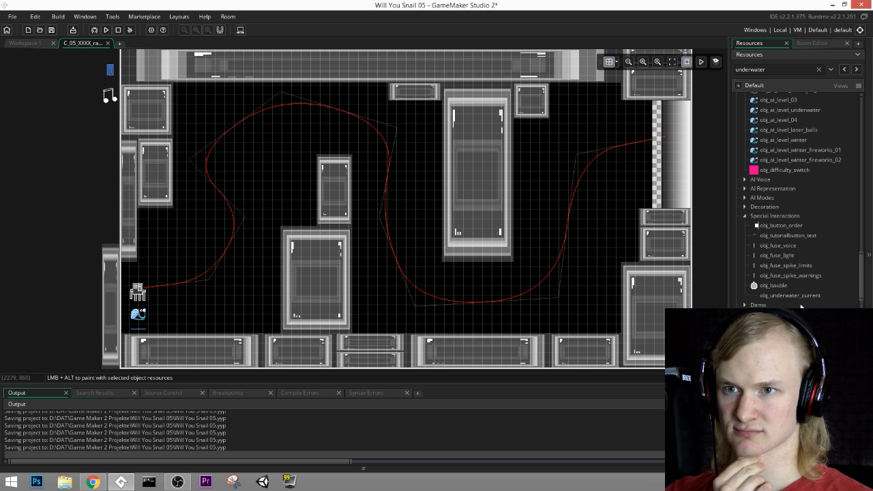
{"action": "double_click", "coordinate": [797, 295]}
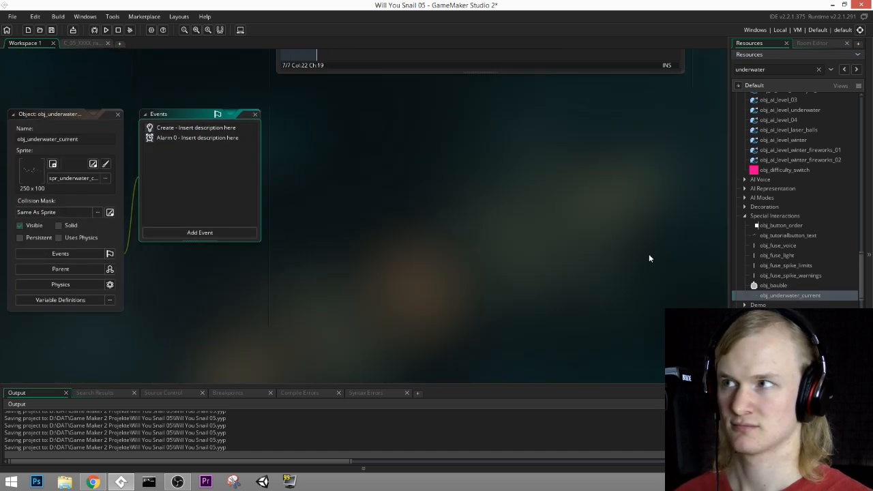
{"action": "left_click", "coordinate": [82, 43]}
Step: Place a steeply tilted obj_underwater_current at (416, 736) beside the first bend, with a copy above it at (416, 576)
{"action": "left_click_drag", "start_coordinate": [790, 295], "coordinate": [258, 234]}
{"action": "scroll", "coordinate": [256, 237], "scroll_direction": "up", "scroll_amount": 2, "text": "ctrl"}
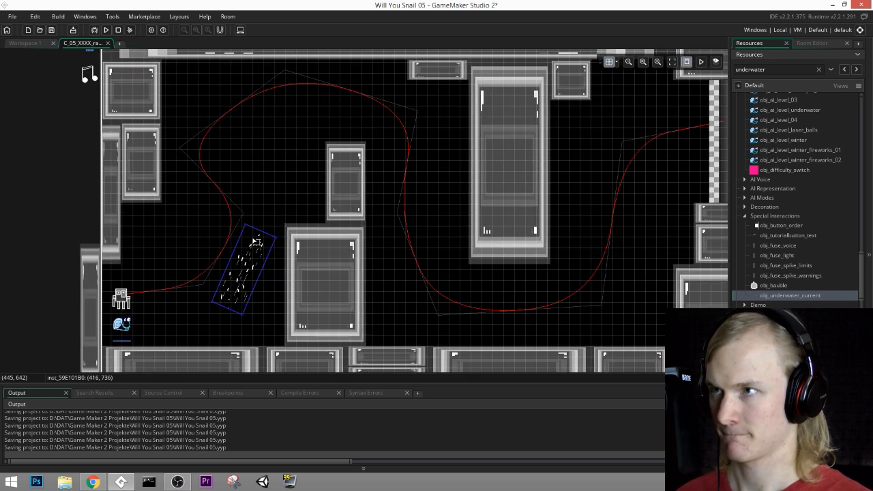
{"action": "key", "text": "ctrl+c"}
{"action": "key", "text": "ctrl+v"}
{"action": "left_click_drag", "start_coordinate": [254, 240], "coordinate": [243, 176]}
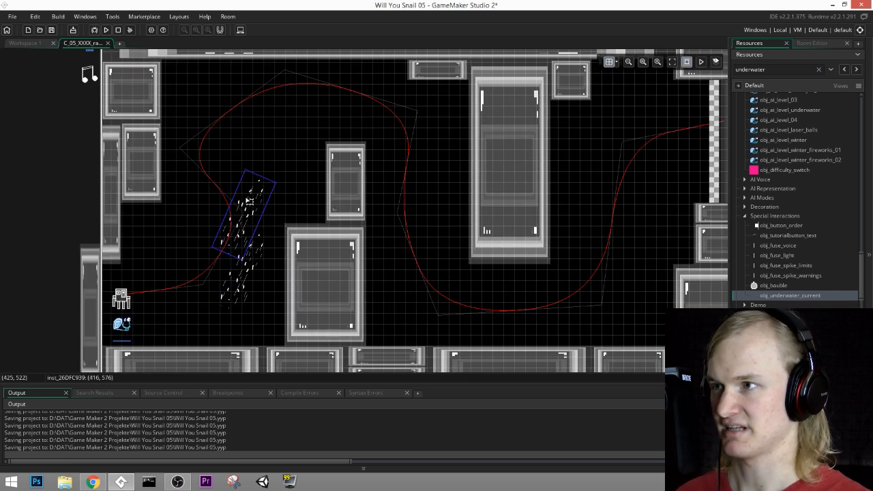
Step: Place two copies of the current right of the tall pillar at (1536, 544) and (1408, 576) and adjust their tilt
{"action": "middle_click_drag", "start_coordinate": [369, 142], "coordinate": [348, 159]}
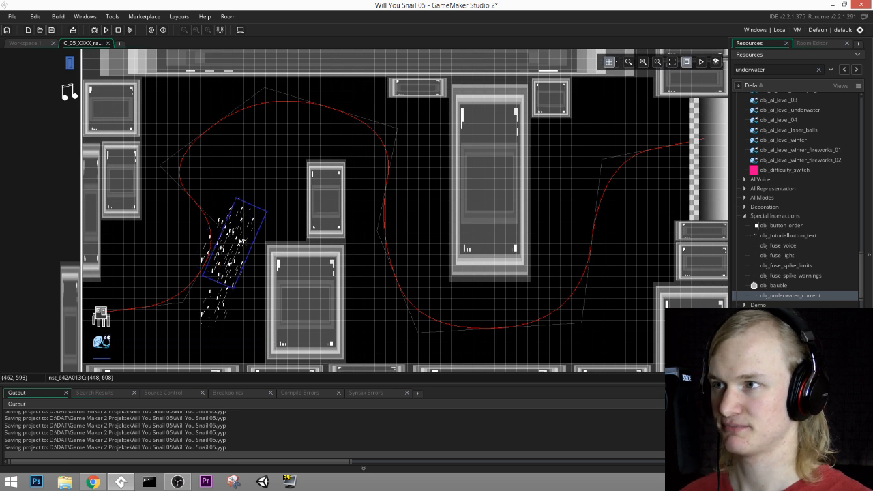
{"action": "left_click_drag", "start_coordinate": [230, 229], "coordinate": [568, 244]}
{"action": "left_click_drag", "start_coordinate": [624, 308], "coordinate": [614, 224]}
{"action": "left_click", "coordinate": [582, 214]}
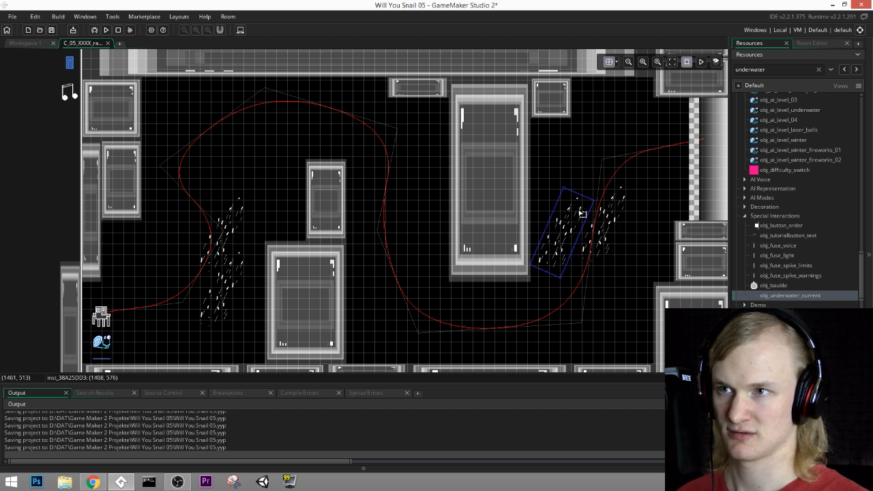
{"action": "left_click_drag", "start_coordinate": [565, 185], "coordinate": [574, 187]}
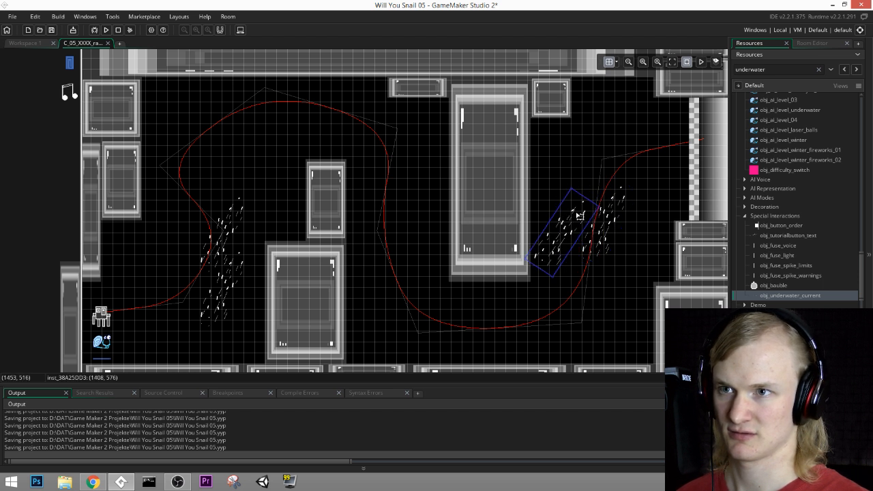
{"action": "left_click", "coordinate": [616, 240]}
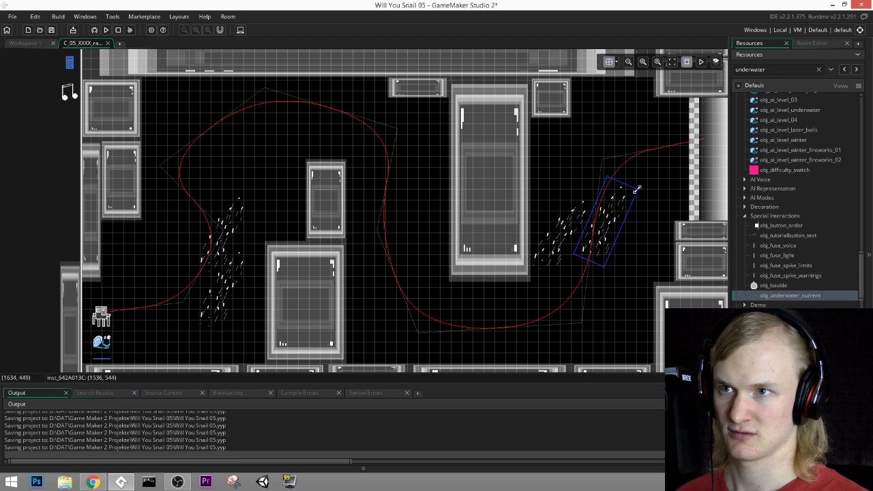
{"action": "left_click_drag", "start_coordinate": [636, 189], "coordinate": [649, 197]}
Step: Duplicate the current beside the tall pillar, place the copy just above it and tilt it flatter
{"action": "left_click", "coordinate": [569, 231]}
{"action": "key", "text": "ctrl+c"}
{"action": "key", "text": "ctrl+v"}
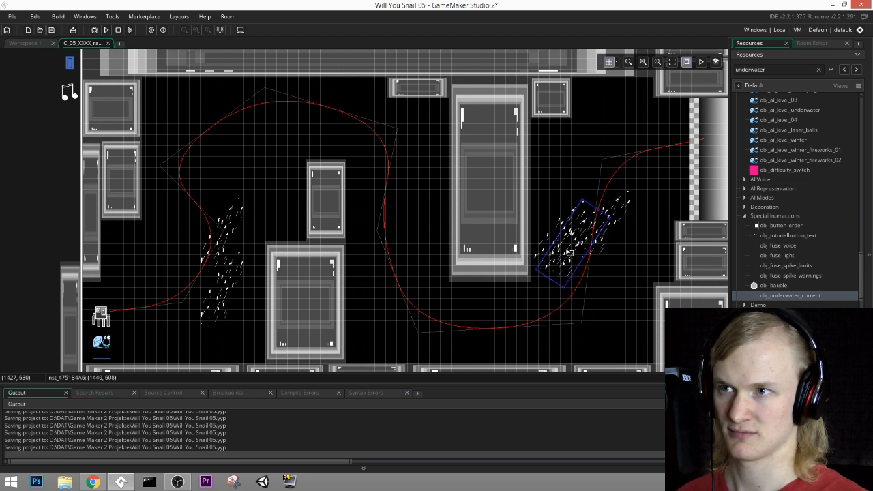
{"action": "left_click_drag", "start_coordinate": [569, 246], "coordinate": [560, 185]}
{"action": "left_click_drag", "start_coordinate": [575, 131], "coordinate": [594, 176]}
Step: Copy a current to the path's descent left of the tall pillar, turn it to slope down to the right and duplicate it
{"action": "left_click", "coordinate": [569, 249]}
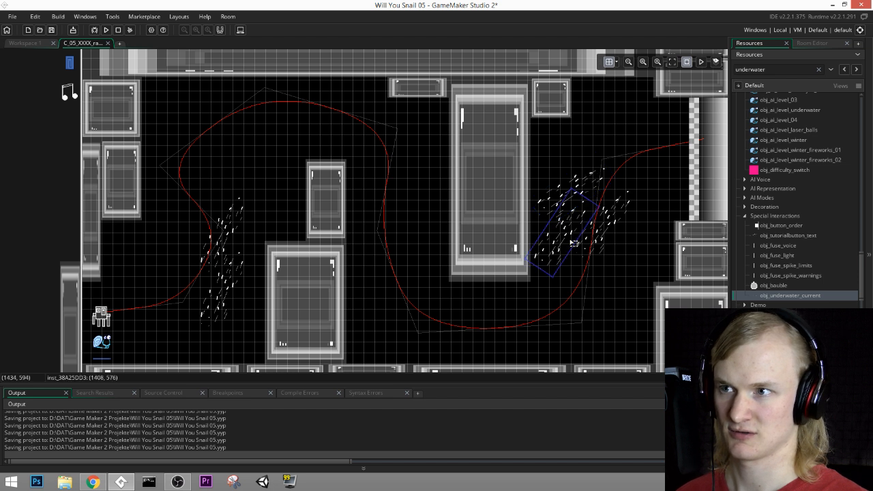
{"action": "key", "text": "ctrl+c"}
{"action": "key", "text": "ctrl+v"}
{"action": "left_click_drag", "start_coordinate": [570, 242], "coordinate": [395, 304]}
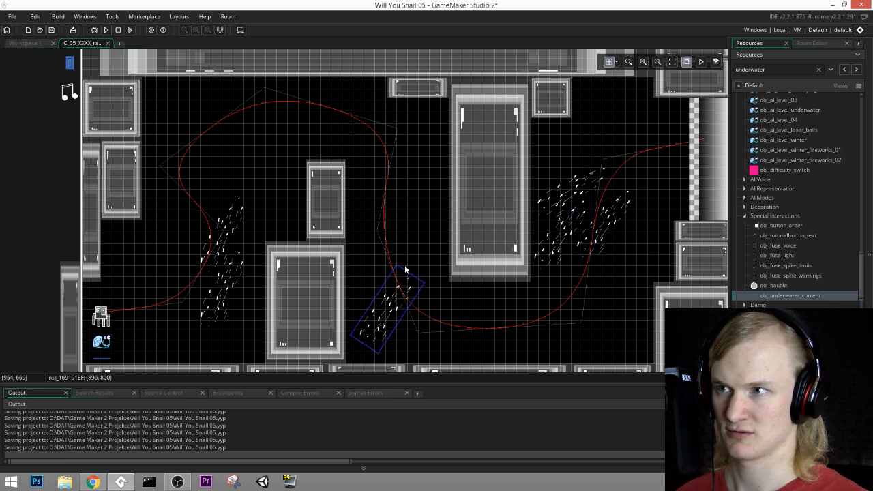
{"action": "mouse_move", "coordinate": [401, 263]}
{"action": "left_mouse_down"}
{"action": "mouse_move", "coordinate": [434, 314]}
{"action": "mouse_move", "coordinate": [418, 300]}
{"action": "mouse_move", "coordinate": [413, 307]}
{"action": "mouse_move", "coordinate": [398, 259]}
{"action": "mouse_move", "coordinate": [426, 249]}
{"action": "mouse_move", "coordinate": [405, 263]}
{"action": "left_mouse_up"}
{"action": "key", "text": "ctrl+c"}
{"action": "key", "text": "ctrl+v"}
{"action": "middle_click_drag", "start_coordinate": [440, 231], "coordinate": [465, 244]}
Step: Add two flatter-tilted copies of the current, in the room's upper-left corner and at (1568, 864) beside the lower-right block
{"action": "left_click", "coordinate": [269, 231]}
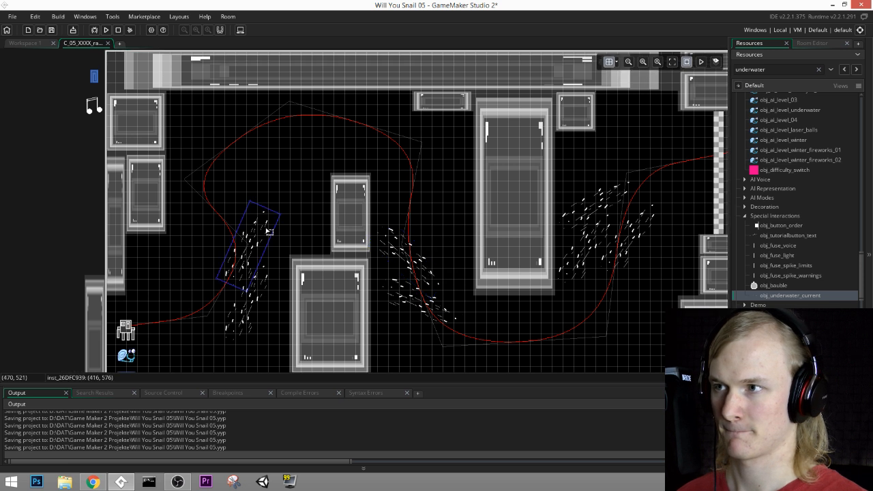
{"action": "key", "text": "ctrl+c"}
{"action": "key", "text": "ctrl+v"}
{"action": "left_click_drag", "start_coordinate": [267, 239], "coordinate": [219, 117]}
{"action": "left_click_drag", "start_coordinate": [252, 91], "coordinate": [495, 200]}
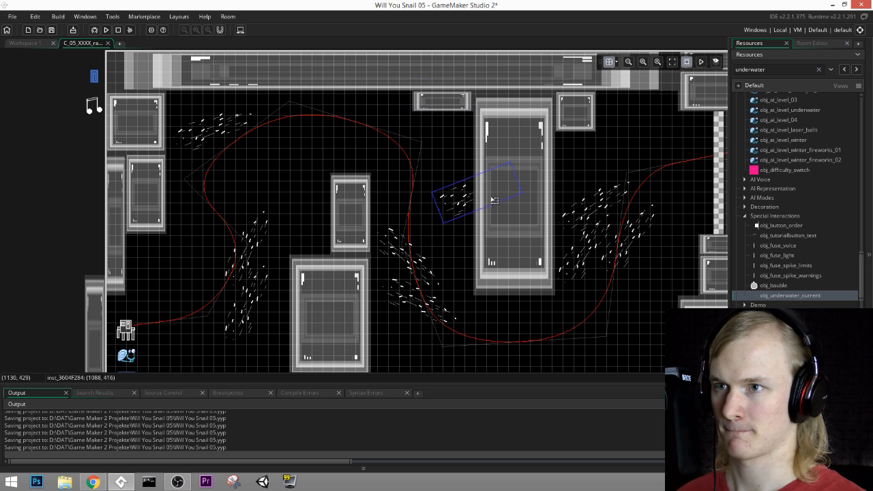
{"action": "middle_click_drag", "start_coordinate": [529, 234], "coordinate": [478, 181]}
{"action": "left_click_drag", "start_coordinate": [422, 136], "coordinate": [592, 285]}
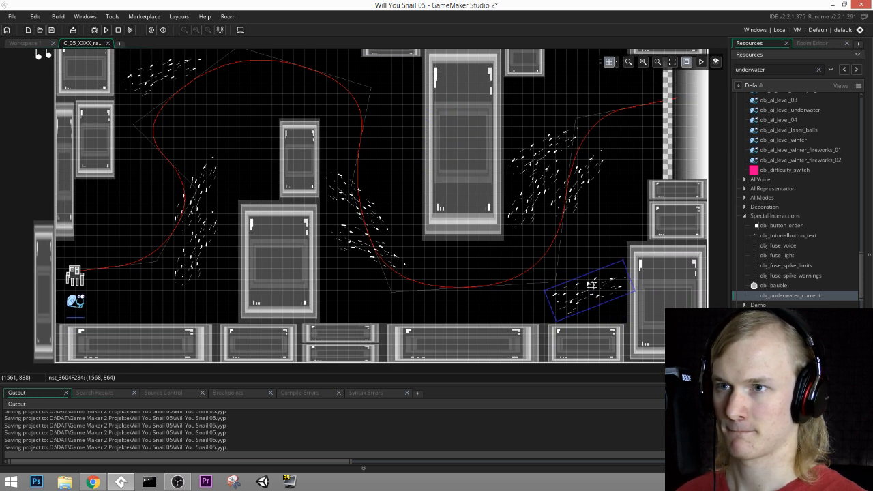
Step: Add a steeply tilted current at (480, 832), just left of the large lower-left block
{"action": "left_click_drag", "start_coordinate": [627, 261], "coordinate": [227, 255]}
{"action": "key", "text": "ctrl+v"}
{"action": "key", "text": "ctrl+z"}
{"action": "scroll", "coordinate": [170, 260], "scroll_direction": "up", "scroll_amount": 2}
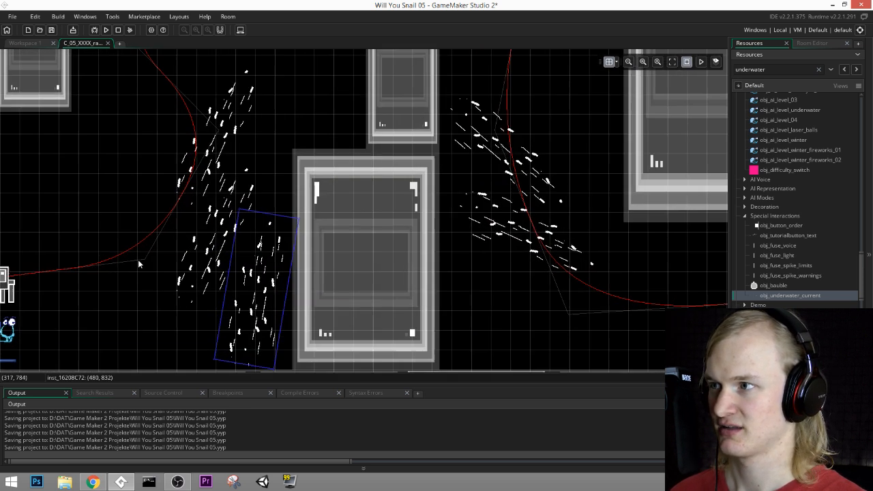
Step: Find the layer holding the squid, MiniGames, and open the squid instance's creation code
{"action": "middle_click_drag", "start_coordinate": [138, 261], "coordinate": [306, 230]}
{"action": "left_click", "coordinate": [313, 228]}
{"action": "left_click", "coordinate": [813, 43]}
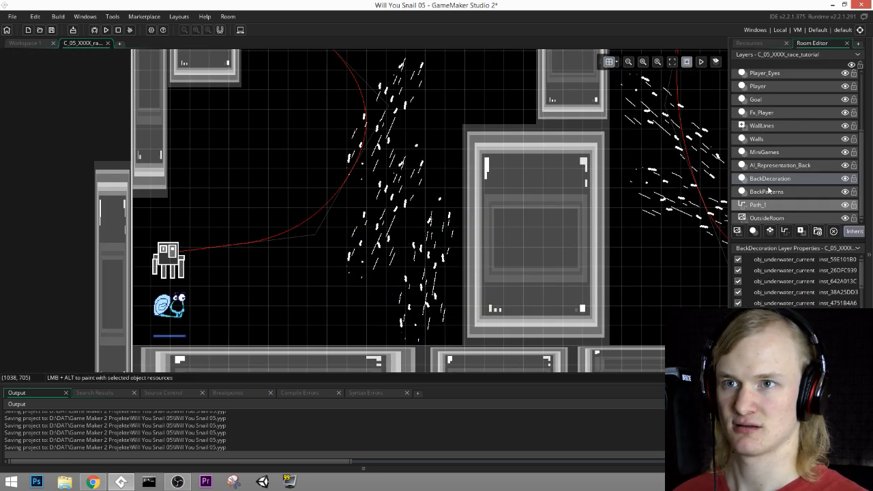
{"action": "left_click", "coordinate": [770, 99]}
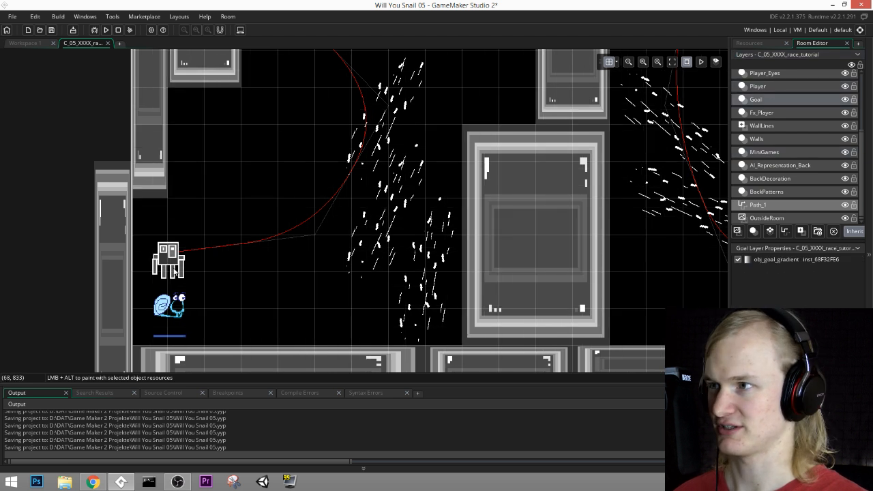
{"action": "scroll", "coordinate": [762, 106], "scroll_direction": "up", "scroll_amount": 1}
{"action": "left_click", "coordinate": [765, 93]}
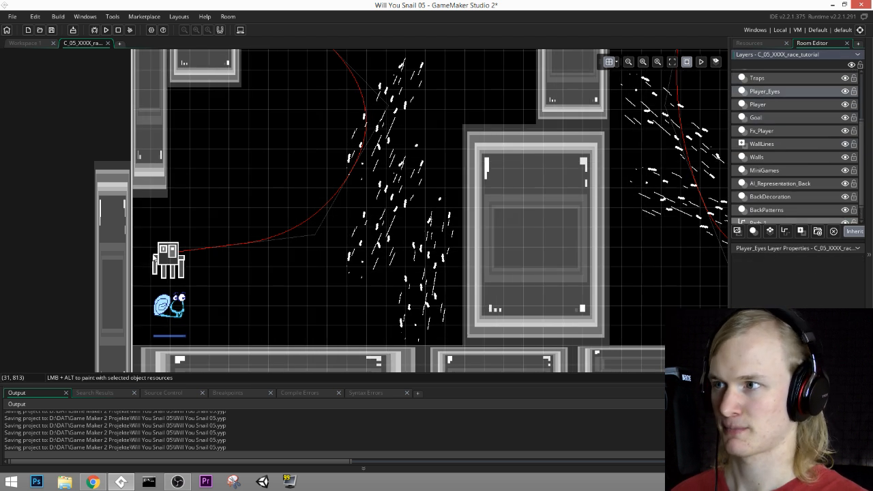
{"action": "left_click", "coordinate": [758, 78]}
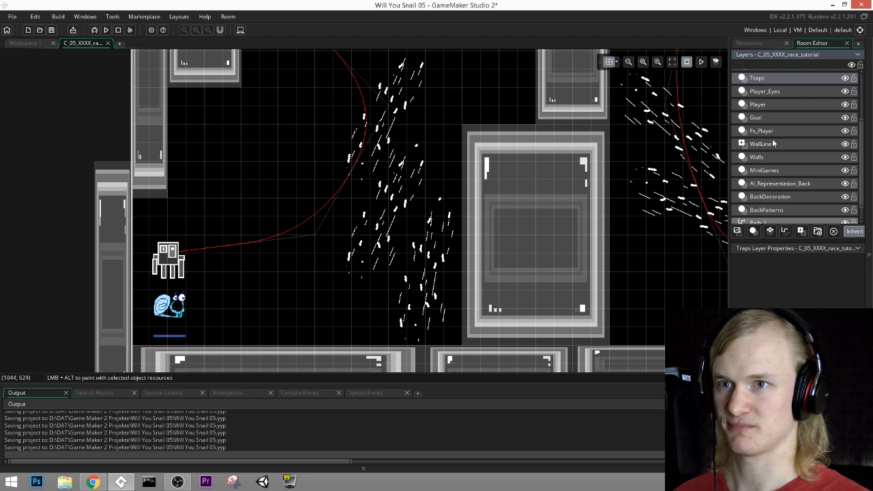
{"action": "left_click", "coordinate": [773, 92]}
{"action": "left_click", "coordinate": [773, 105]}
{"action": "left_click", "coordinate": [774, 119]}
{"action": "left_click", "coordinate": [773, 132]}
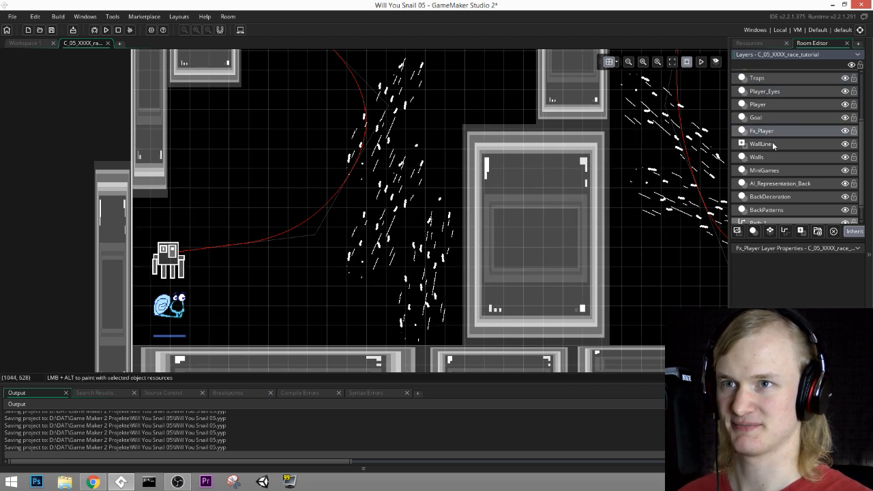
{"action": "left_click", "coordinate": [773, 171]}
{"action": "double_click", "coordinate": [159, 257]}
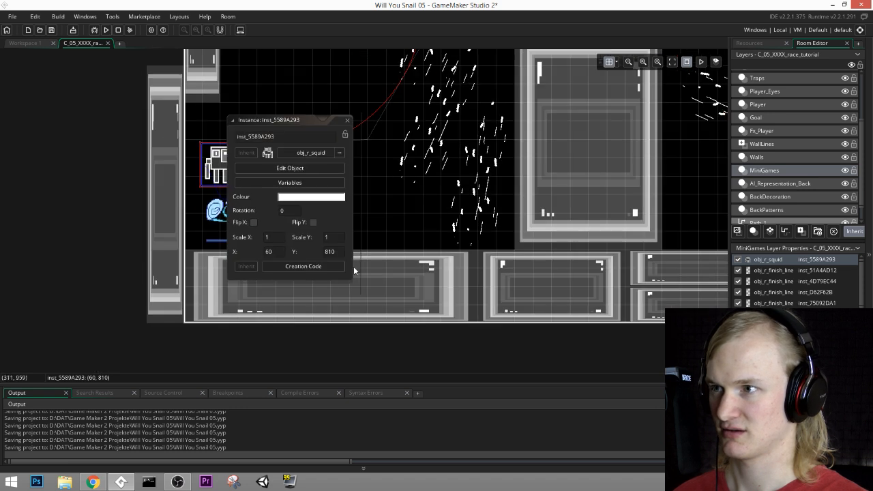
{"action": "left_click", "coordinate": [325, 268]}
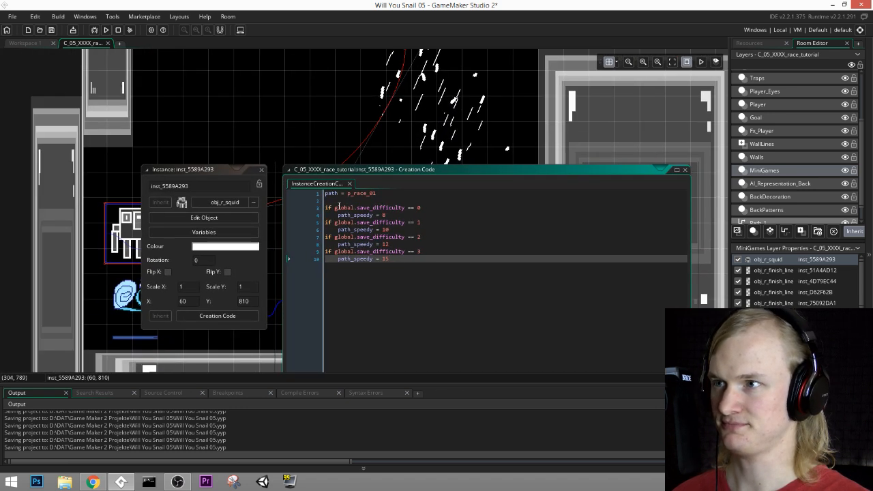
Step: Set the squid's path_speedy to 10 for all four save_difficulty levels, close the instance and save the project
{"action": "scroll", "coordinate": [339, 206], "scroll_direction": "up", "scroll_amount": 1, "text": "ctrl"}
{"action": "middle_click_drag", "start_coordinate": [392, 234], "coordinate": [451, 266]}
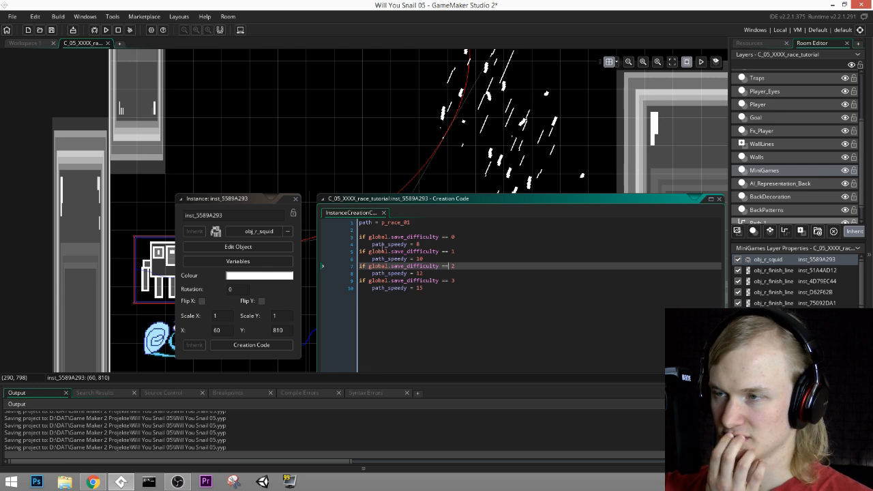
{"action": "scroll", "coordinate": [392, 253], "scroll_direction": "down", "scroll_amount": 3, "text": "ctrl"}
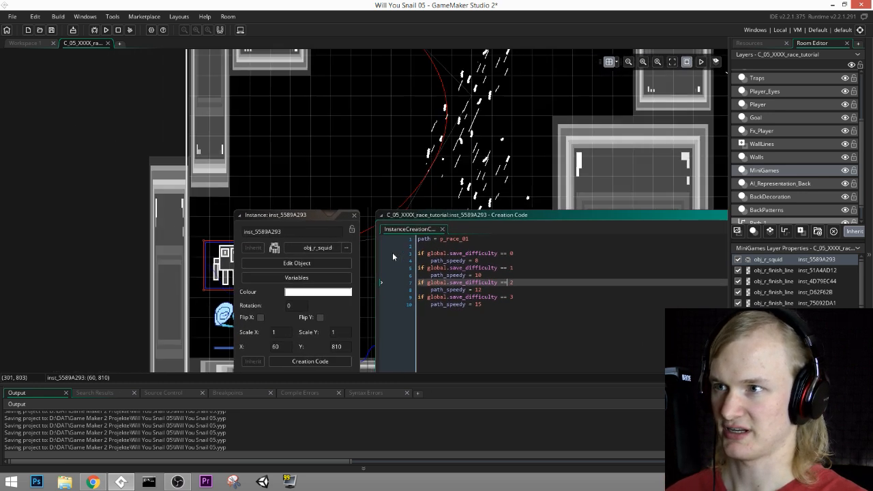
{"action": "scroll", "coordinate": [392, 252], "scroll_direction": "up", "scroll_amount": 4, "text": "ctrl"}
{"action": "scroll", "coordinate": [425, 247], "scroll_direction": "down", "scroll_amount": 2, "text": "ctrl"}
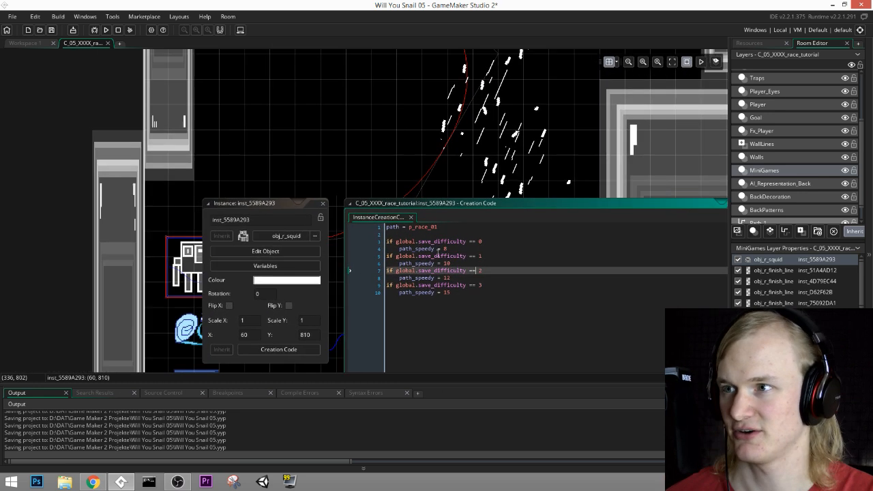
{"action": "left_click", "coordinate": [500, 275]}
{"action": "left_click", "coordinate": [459, 248]}
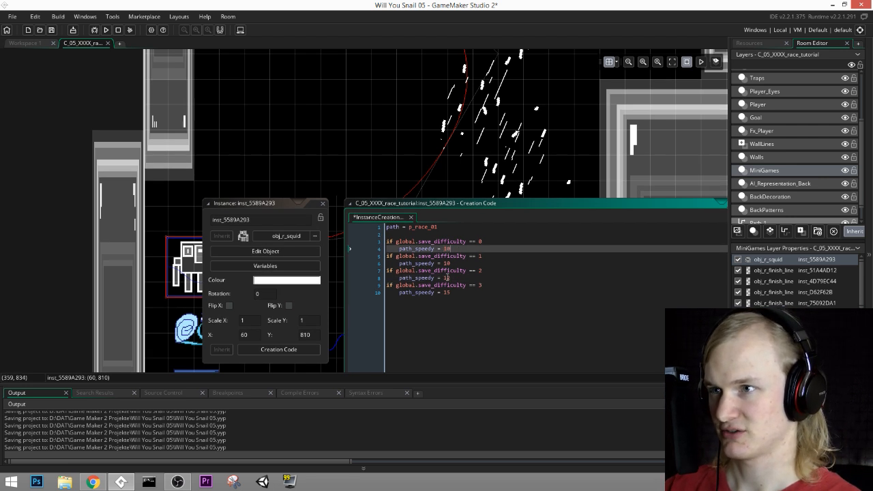
{"action": "left_click", "coordinate": [447, 277]}
{"action": "left_click", "coordinate": [448, 292]}
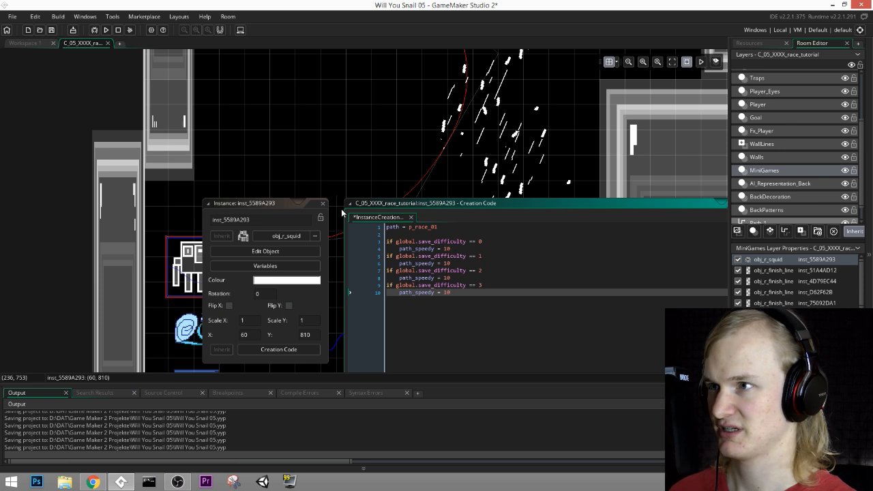
{"action": "left_click", "coordinate": [323, 203]}
{"action": "key", "text": "ctrl+s"}
Step: Save the project, run the game and continue past its title screen
{"action": "middle_click_drag", "start_coordinate": [461, 205], "coordinate": [286, 228]}
{"action": "scroll", "coordinate": [534, 212], "scroll_direction": "down", "scroll_amount": 2, "text": "ctrl"}
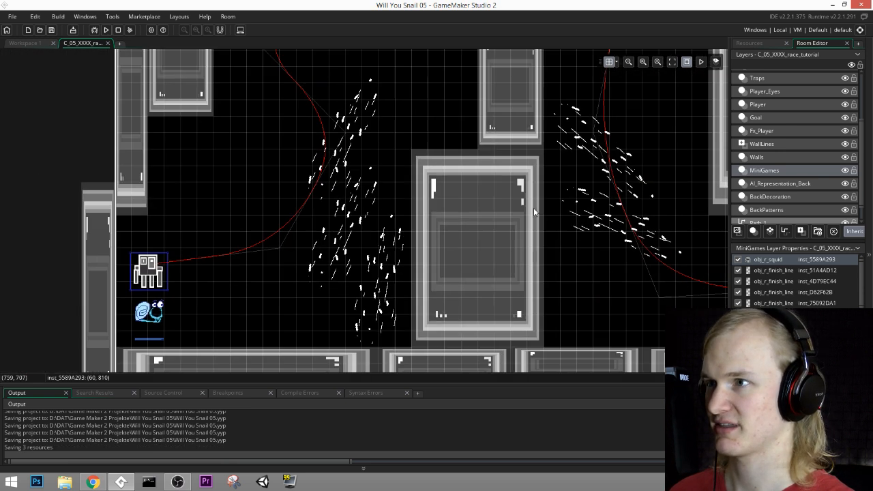
{"action": "middle_click_drag", "start_coordinate": [534, 212], "coordinate": [403, 241]}
{"action": "left_click", "coordinate": [51, 30]}
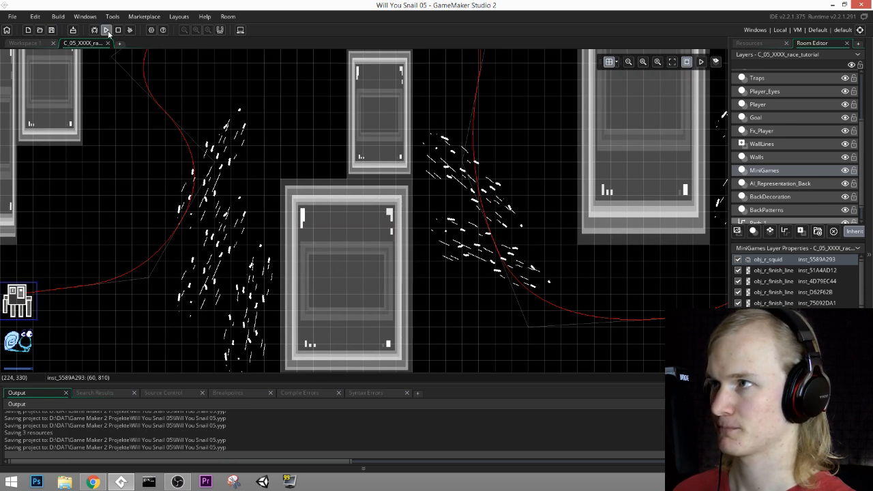
{"action": "left_click", "coordinate": [106, 30]}
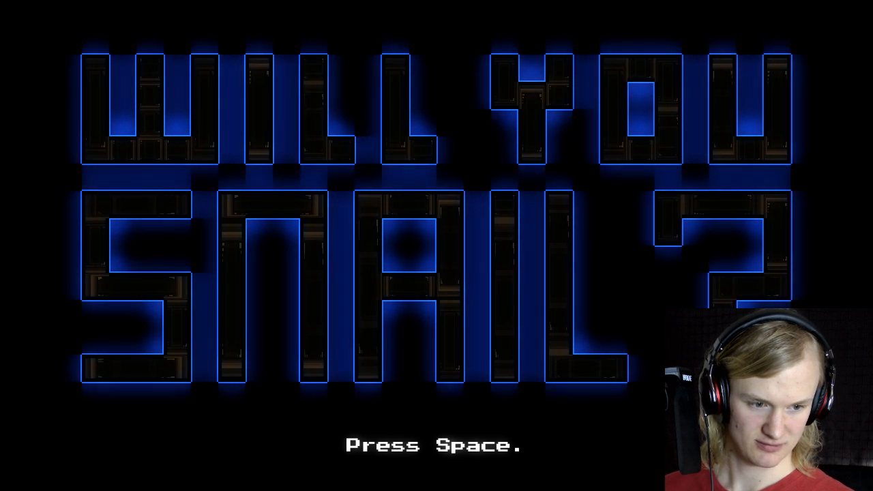
{"action": "key", "text": "space"}
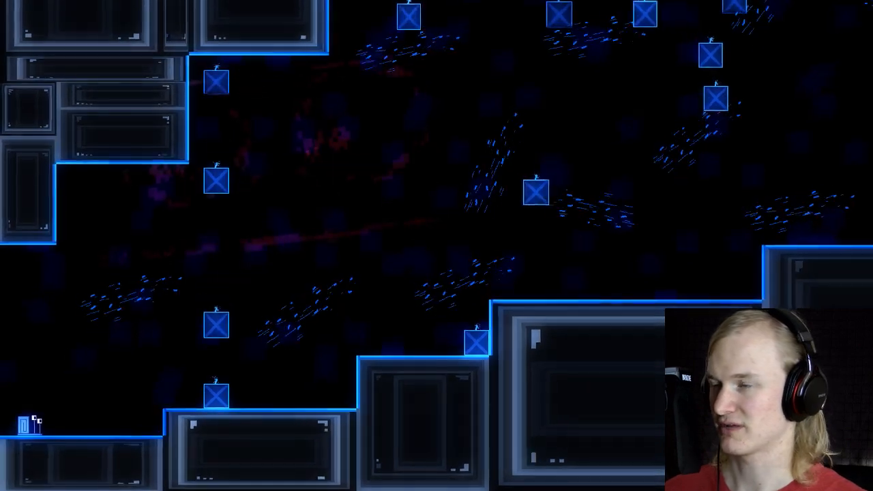
Step: Swim the snail to the right through the stepped underwater room, over the rising blocks and through the currents
{"action": "key", "text": "Right"}
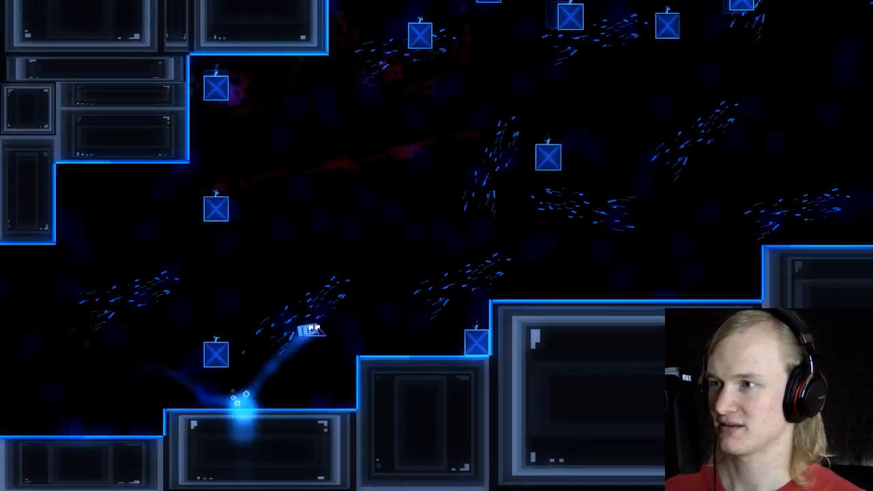
{"action": "key", "text": "Right"}
{"action": "key", "text": "space"}
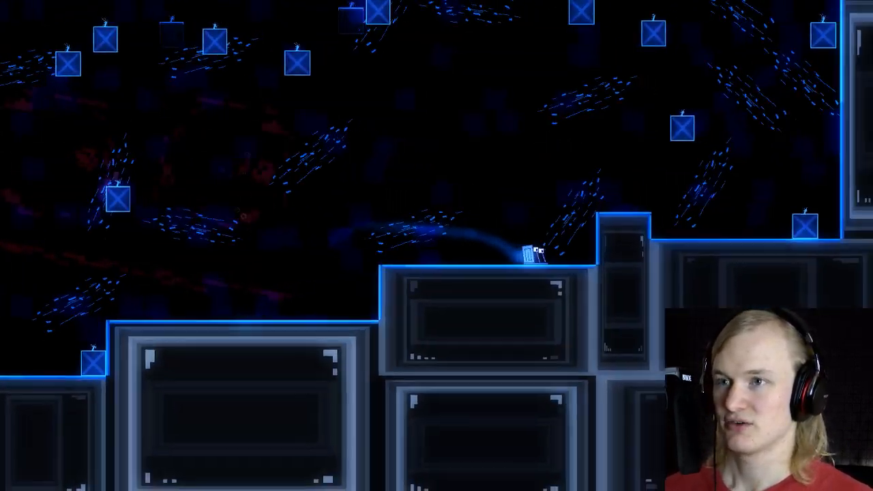
{"action": "key", "text": "space"}
{"action": "key", "text": "Right"}
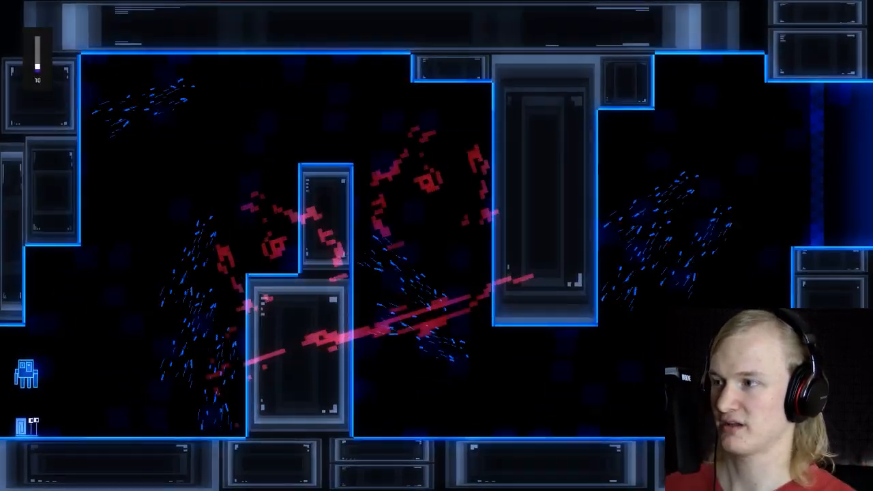
Step: Race the squid through the tutorial room's currents towards the finish line, then exit the game
{"action": "key", "text": "Right"}
{"action": "key", "text": "Up"}
{"action": "key", "text": "Right"}
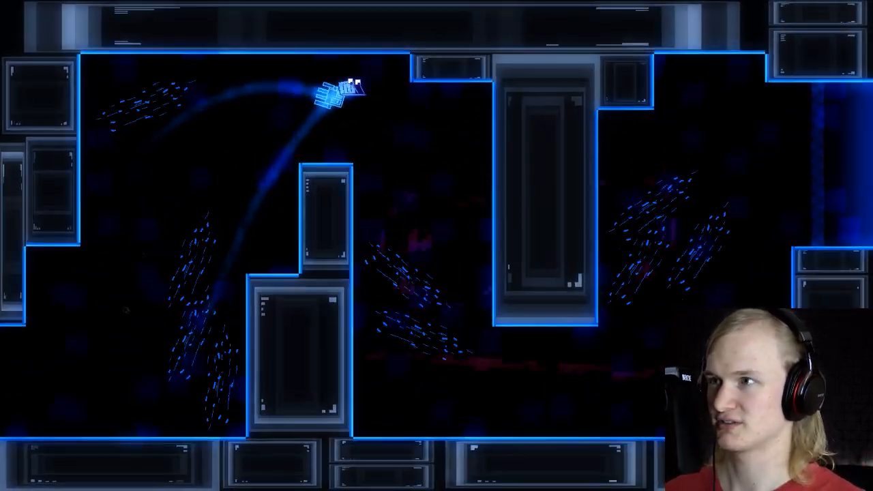
{"action": "key", "text": "Right"}
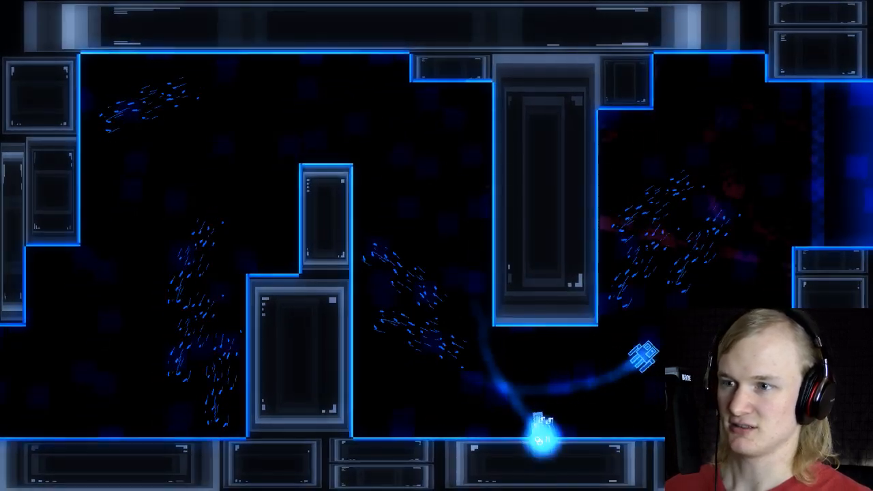
{"action": "key", "text": "Up"}
{"action": "key", "text": "Right"}
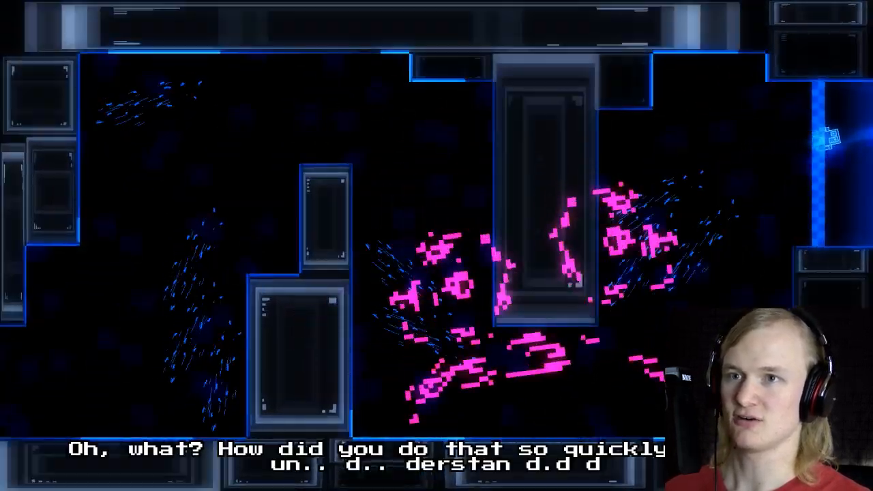
{"action": "key", "text": "Escape"}
{"action": "key", "text": "Up"}
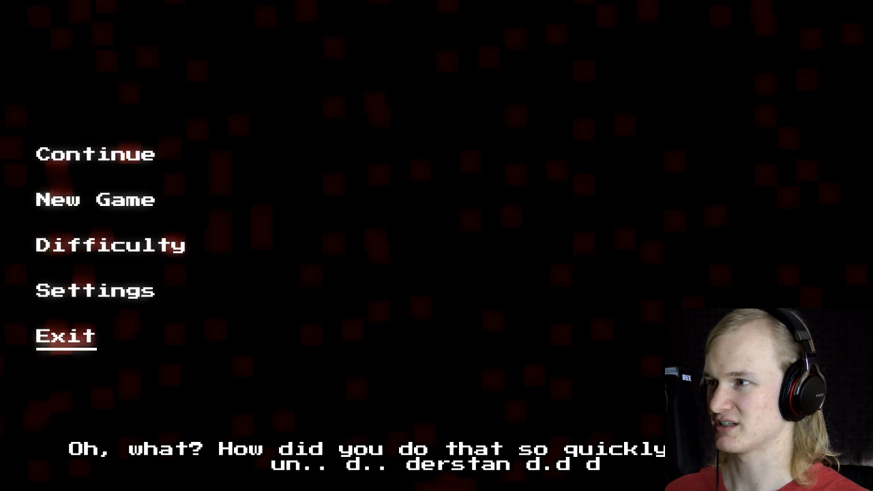
{"action": "key", "text": "Up"}
{"action": "key", "text": "Down"}
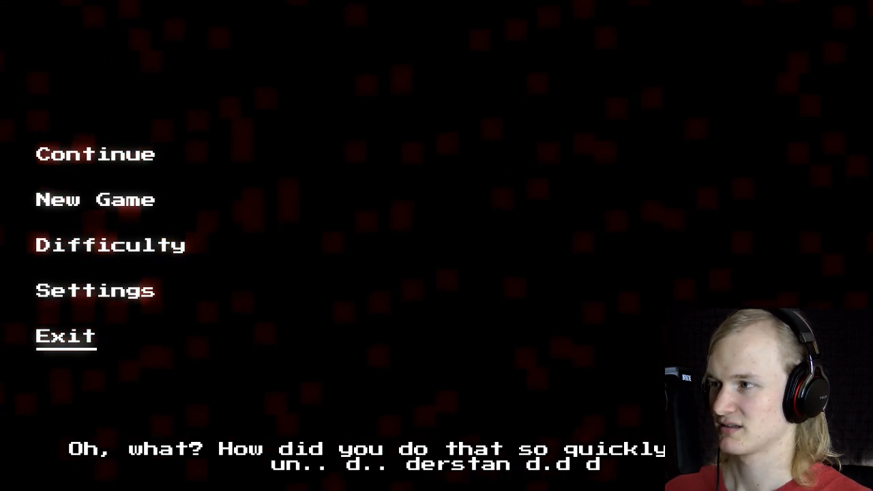
{"action": "key", "text": "Return"}
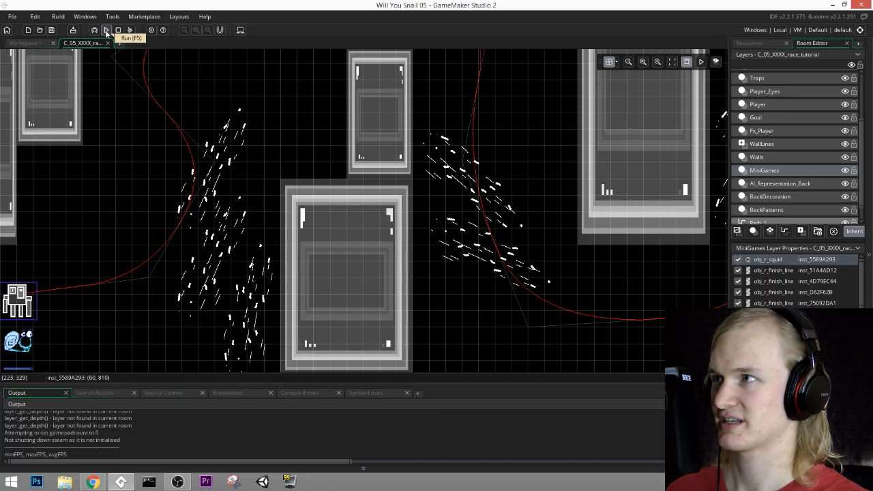
Step: Reopen the squid instance's creation code in the C_05 race tutorial room
{"action": "left_click", "coordinate": [106, 30]}
{"action": "left_click", "coordinate": [749, 45]}
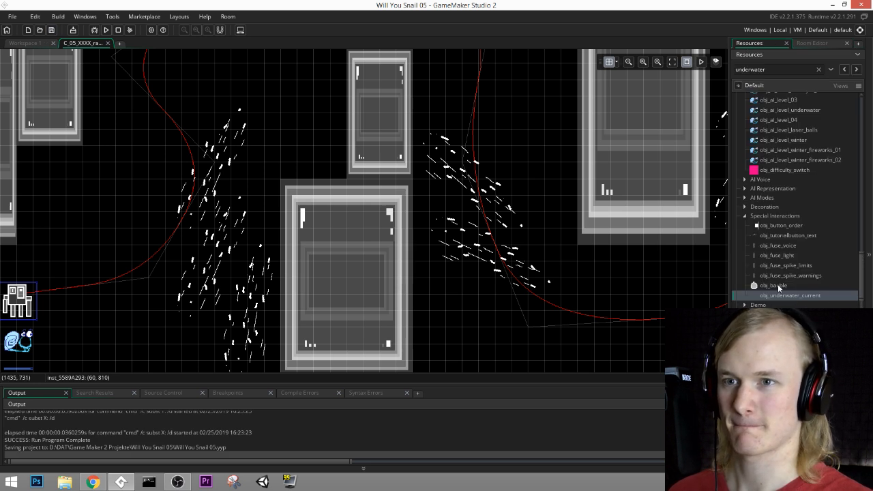
{"action": "middle_click_drag", "start_coordinate": [307, 296], "coordinate": [307, 224]}
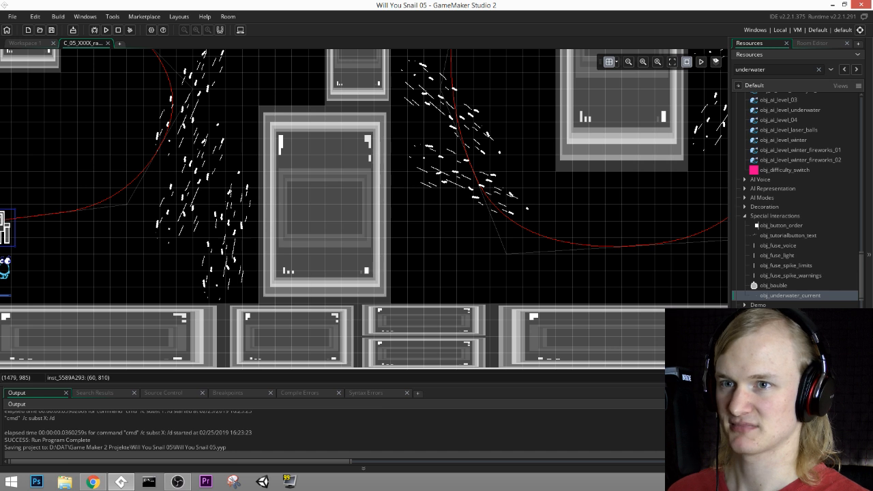
{"action": "middle_click_drag", "start_coordinate": [158, 239], "coordinate": [367, 221]}
{"action": "double_click", "coordinate": [215, 212]}
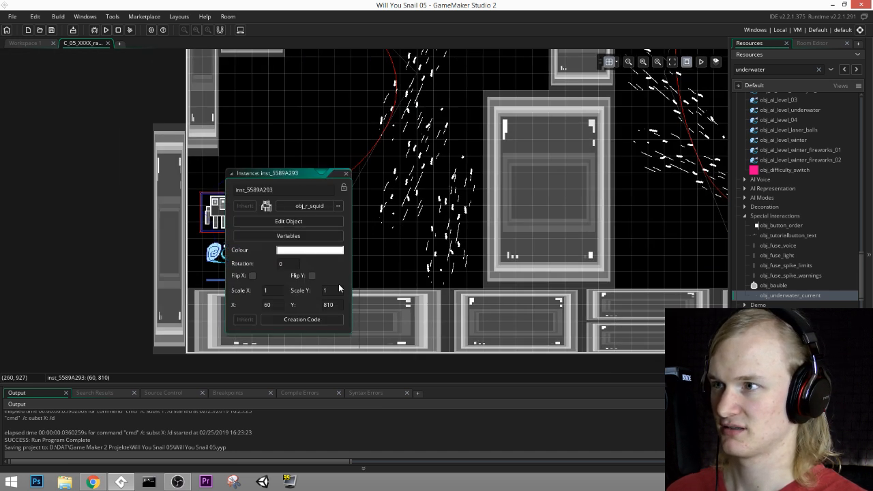
{"action": "left_click", "coordinate": [302, 319]}
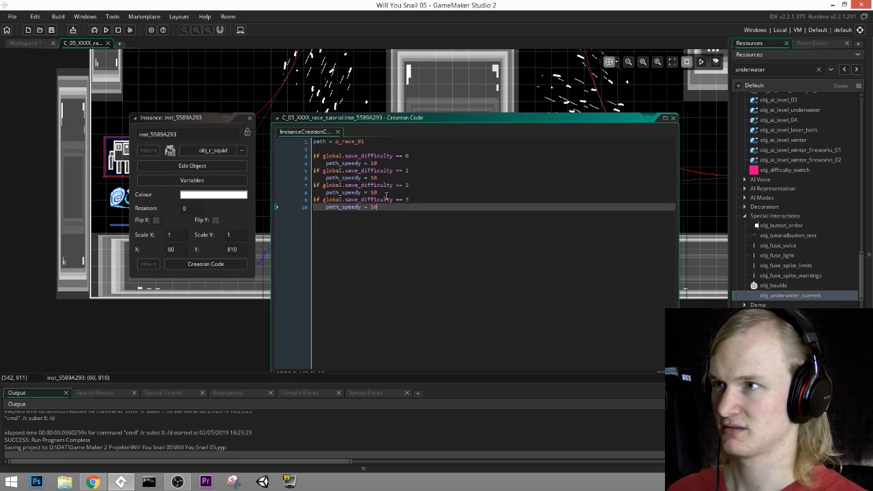
Step: Set the squid's path_speedy to 11 for all four save_difficulty levels and save the project
{"action": "left_click", "coordinate": [310, 144]}
{"action": "key", "text": "Delete"}
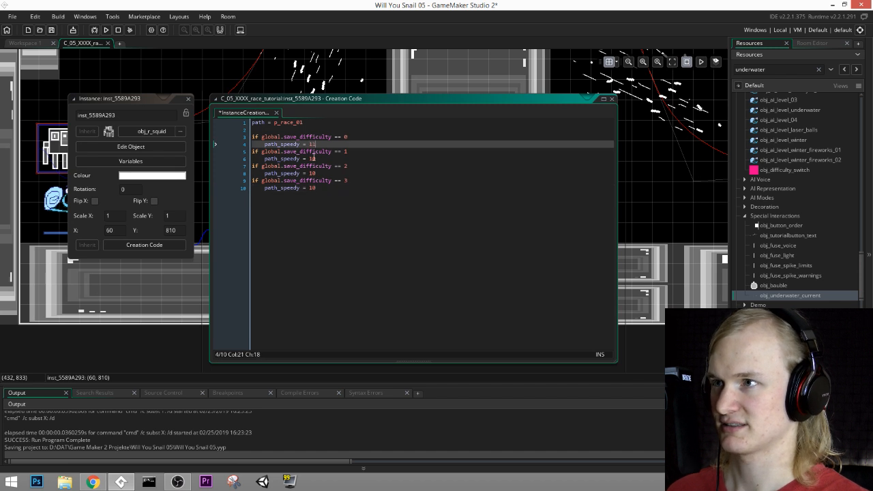
{"action": "left_click", "coordinate": [313, 159]}
{"action": "key", "text": "Delete"}
{"action": "type", "text": "1"}
{"action": "left_click", "coordinate": [312, 173]}
{"action": "double_click", "coordinate": [313, 188]}
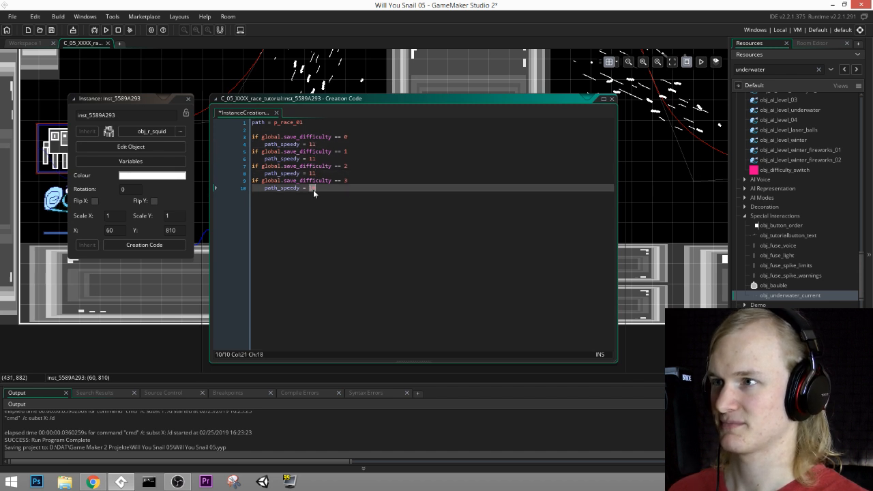
{"action": "middle_click_drag", "start_coordinate": [371, 227], "coordinate": [415, 254]}
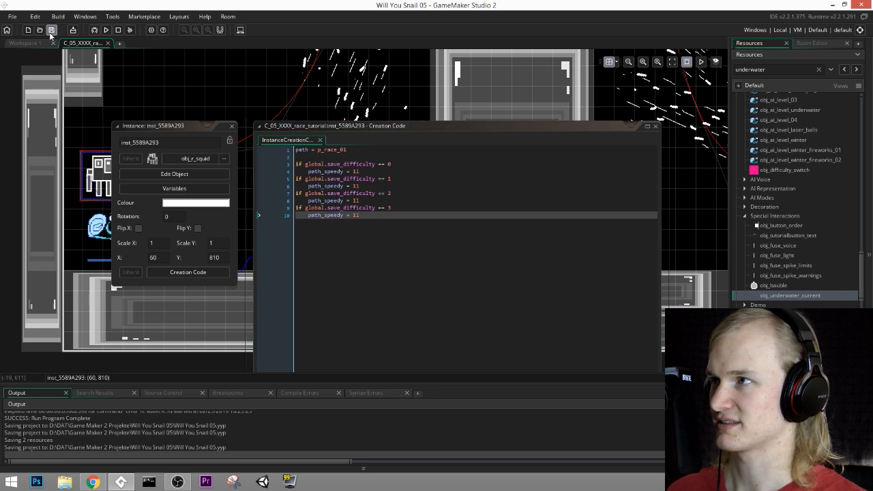
Step: Run the game past its title screen and test the race against the squid with the new path speed
{"action": "left_click", "coordinate": [107, 30]}
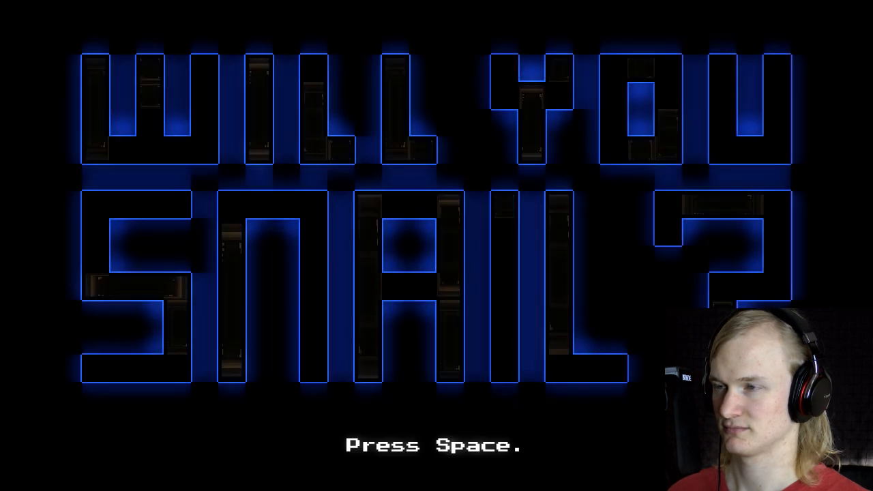
{"action": "key", "text": "space"}
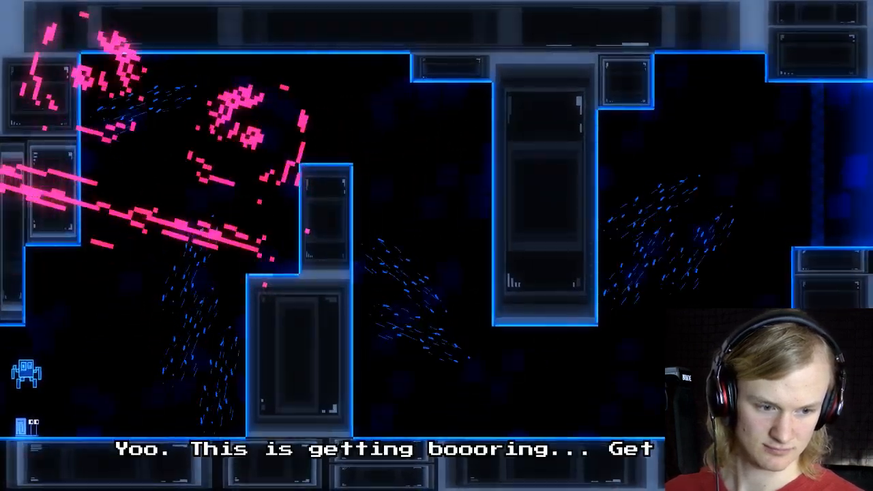
{"action": "key", "text": "Right"}
{"action": "key", "text": "space"}
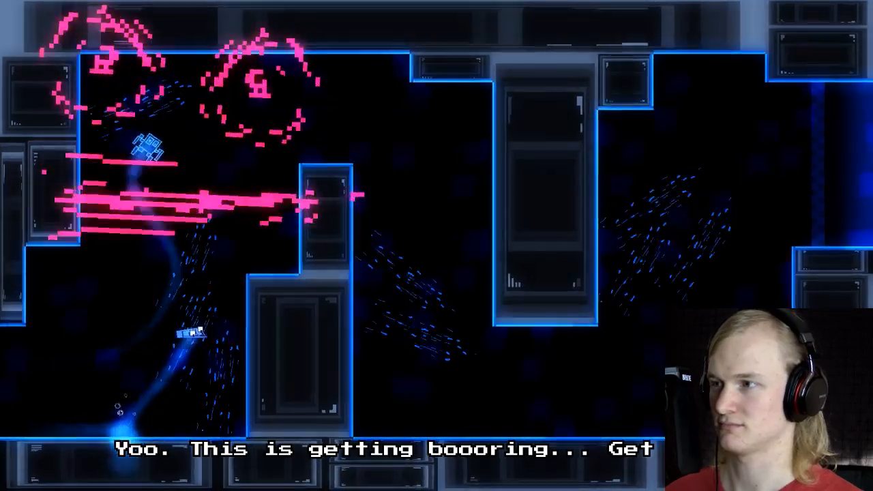
{"action": "key", "text": "Right"}
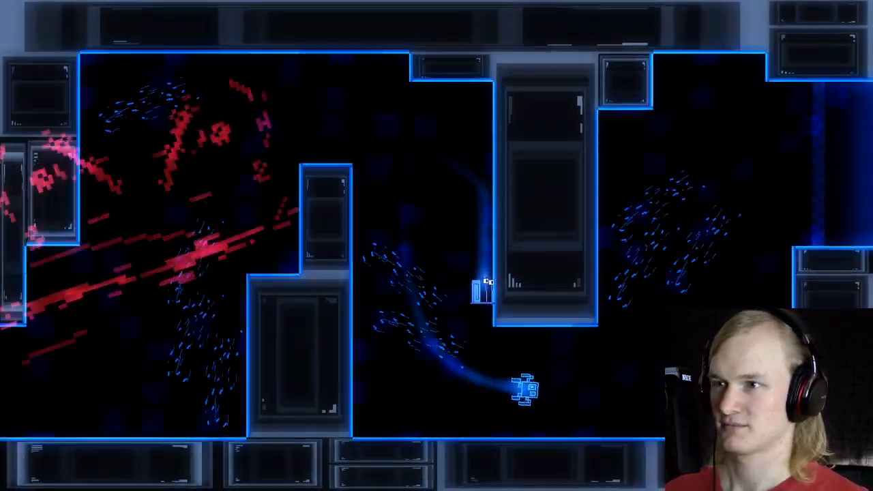
{"action": "key", "text": "space"}
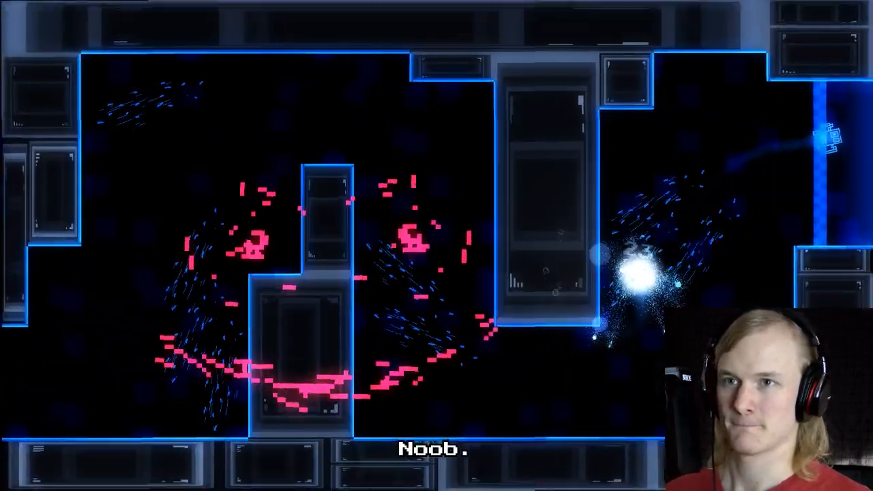
Step: Retry the race from the start, swimming over the first pillar and under the tall hanging one
{"action": "key", "text": "Right"}
{"action": "key", "text": "Right"}
{"action": "key", "text": "space"}
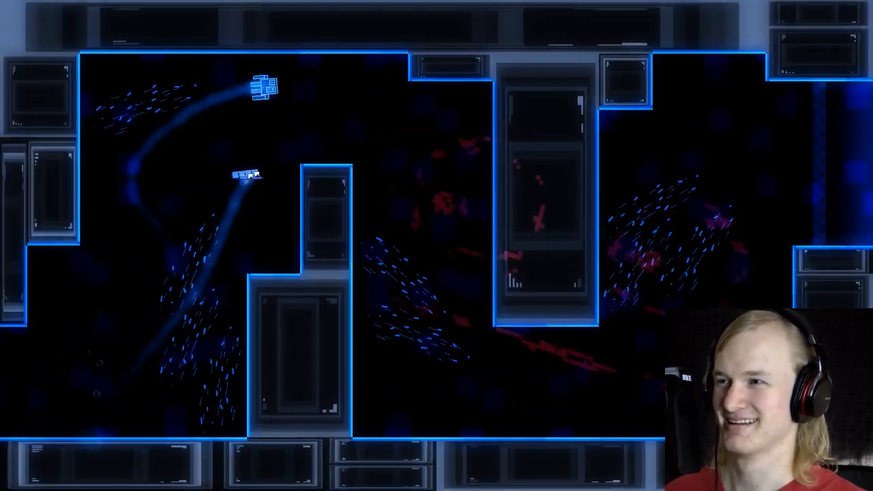
{"action": "key", "text": "Right"}
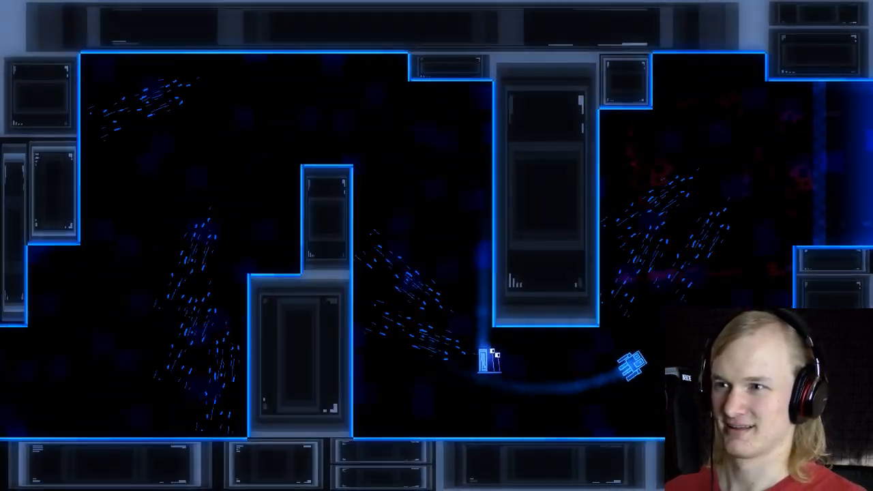
{"action": "key", "text": "space"}
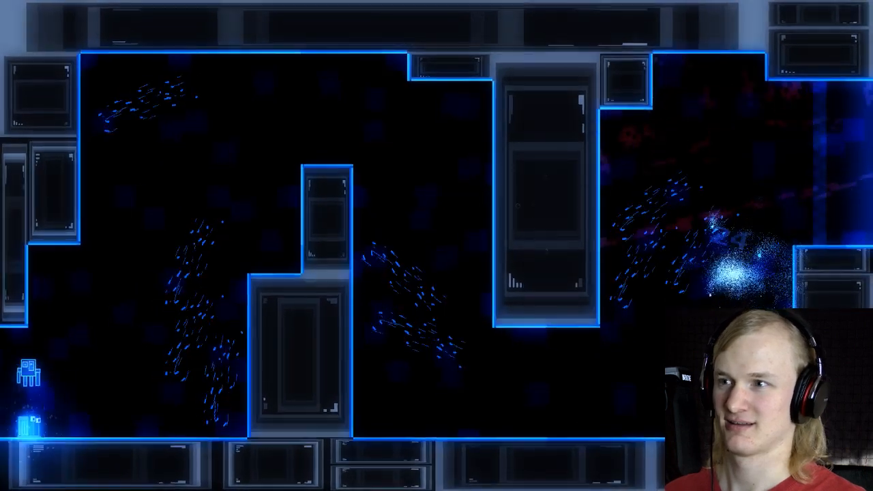
Step: Try the squid race once more over the first pillar, and exit the game through its main menu
{"action": "key", "text": "Right"}
{"action": "key", "text": "space"}
{"action": "key", "text": "Right"}
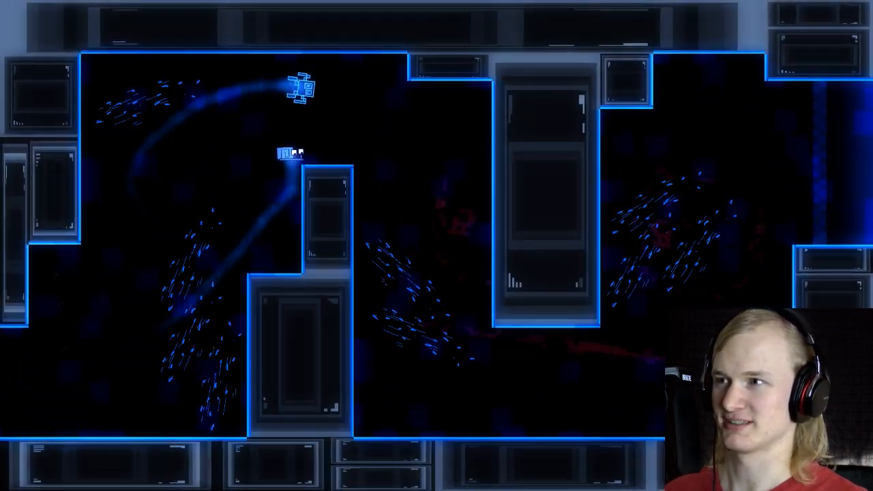
{"action": "key", "text": "Right"}
{"action": "key", "text": "Escape"}
{"action": "key", "text": "Up"}
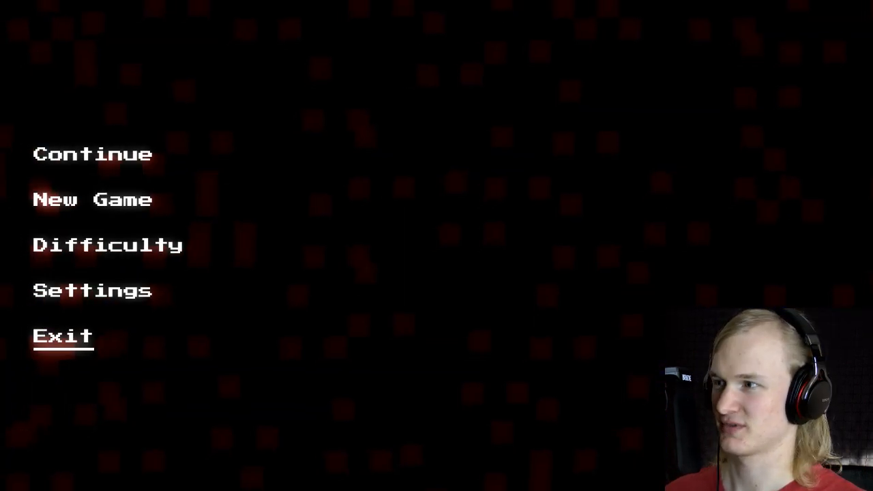
{"action": "key", "text": "Return"}
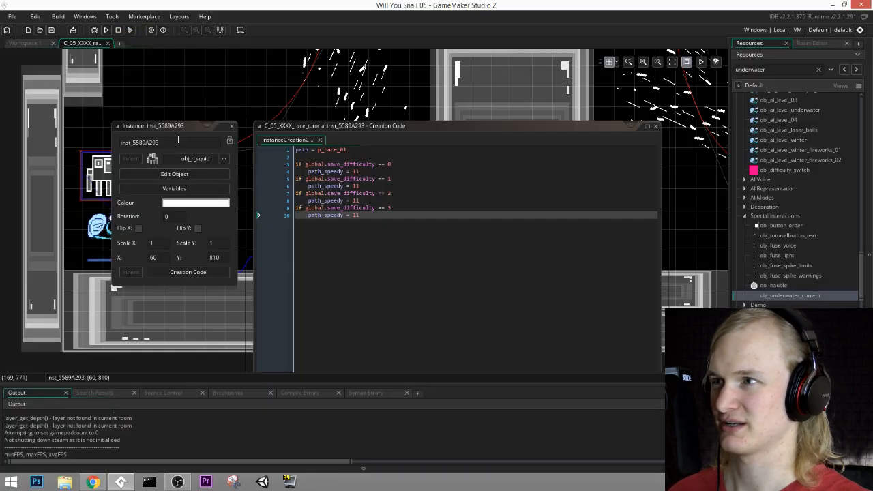
Step: Duplicate the upper underwater current between the two pillars on the BackDecoration layer, placing the copy above the original
{"action": "left_click", "coordinate": [233, 127]}
{"action": "scroll", "coordinate": [432, 248], "scroll_direction": "up", "scroll_amount": 3}
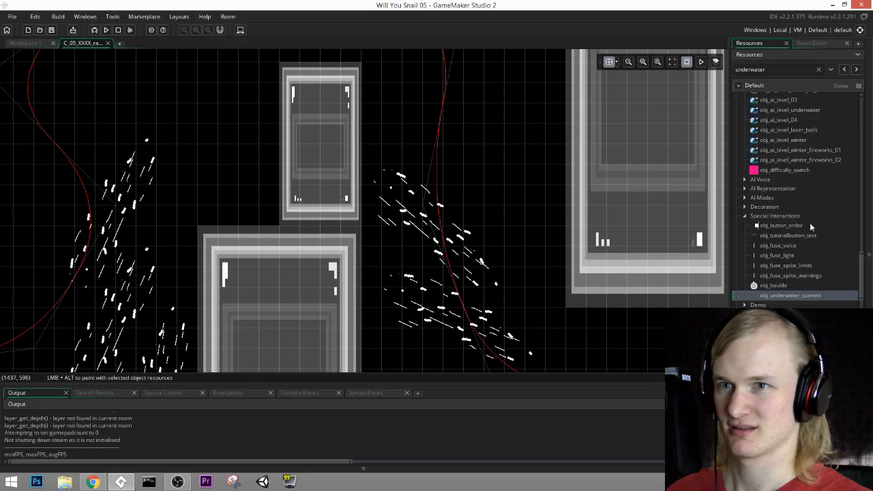
{"action": "left_click", "coordinate": [815, 44]}
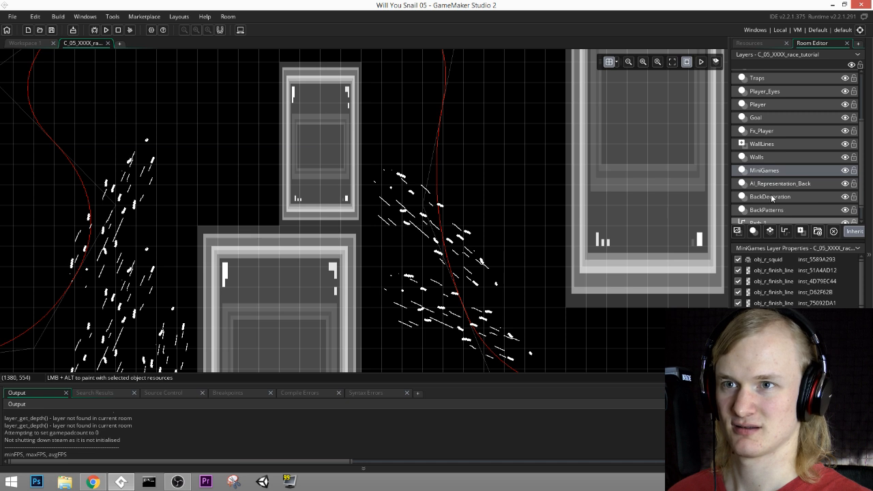
{"action": "left_click", "coordinate": [771, 197]}
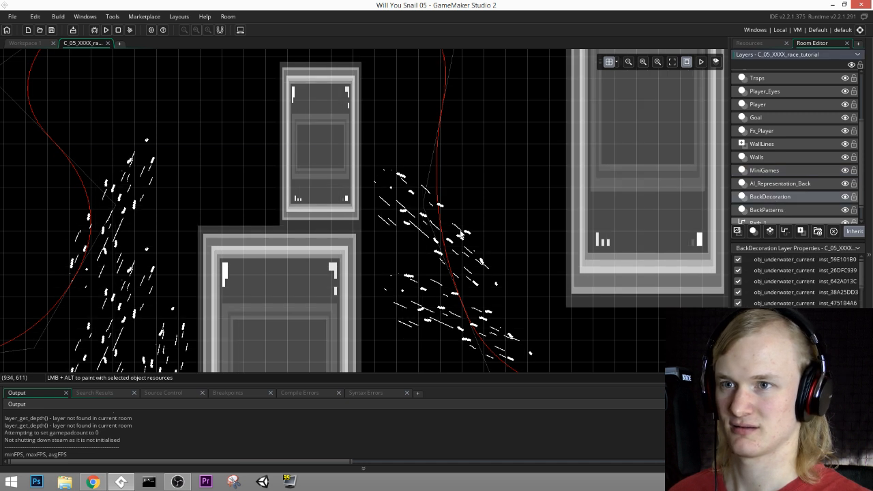
{"action": "left_click", "coordinate": [399, 205]}
{"action": "key", "text": "ctrl+c"}
{"action": "key", "text": "ctrl+v"}
{"action": "left_click_drag", "start_coordinate": [453, 258], "coordinate": [541, 104]}
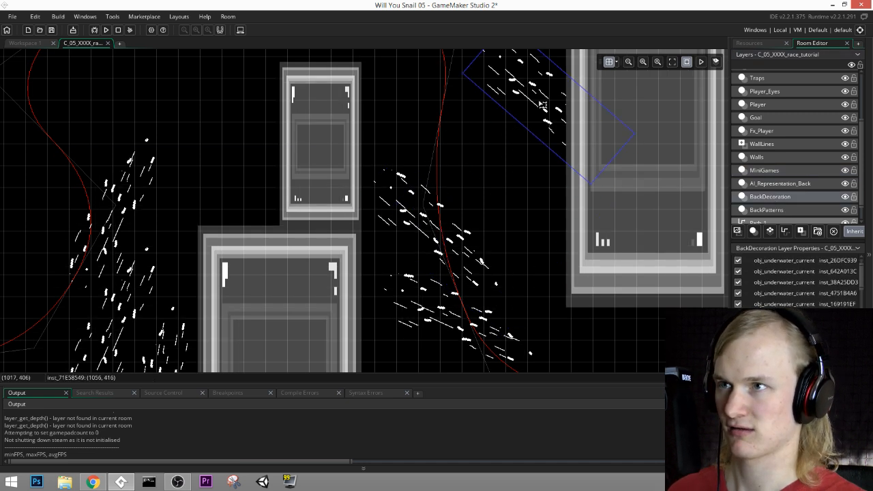
Step: Rotate and reposition the copied current at (1024, 320) so it flows steeply down beside the tall hanging pillar
{"action": "middle_click_drag", "start_coordinate": [543, 104], "coordinate": [476, 278]}
{"action": "left_click_drag", "start_coordinate": [476, 279], "coordinate": [454, 203]}
{"action": "left_click_drag", "start_coordinate": [554, 219], "coordinate": [487, 259]}
{"action": "left_click_drag", "start_coordinate": [463, 193], "coordinate": [465, 216]}
{"action": "middle_click_drag", "start_coordinate": [565, 217], "coordinate": [575, 100]}
{"action": "left_click_drag", "start_coordinate": [489, 180], "coordinate": [480, 180]}
{"action": "mouse_move", "coordinate": [551, 149]}
{"action": "middle_mouse_down"}
{"action": "mouse_move", "coordinate": [531, 284]}
{"action": "mouse_move", "coordinate": [549, 176]}
{"action": "mouse_move", "coordinate": [576, 180]}
{"action": "mouse_move", "coordinate": [573, 102]}
{"action": "middle_mouse_up"}
{"action": "middle_click_drag", "start_coordinate": [578, 221], "coordinate": [567, 119]}
{"action": "mouse_move", "coordinate": [587, 184]}
{"action": "middle_mouse_down"}
{"action": "mouse_move", "coordinate": [548, 109]}
{"action": "mouse_move", "coordinate": [346, 209]}
{"action": "mouse_move", "coordinate": [376, 153]}
{"action": "middle_mouse_up"}
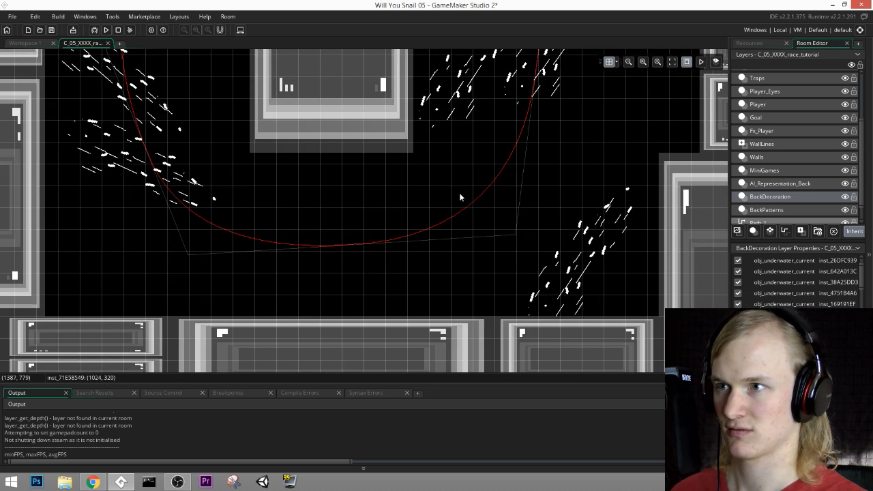
Step: Place a nearly horizontal copy of the lower current under the hanging pillar at (1248, 768), and save the project
{"action": "left_click", "coordinate": [134, 181]}
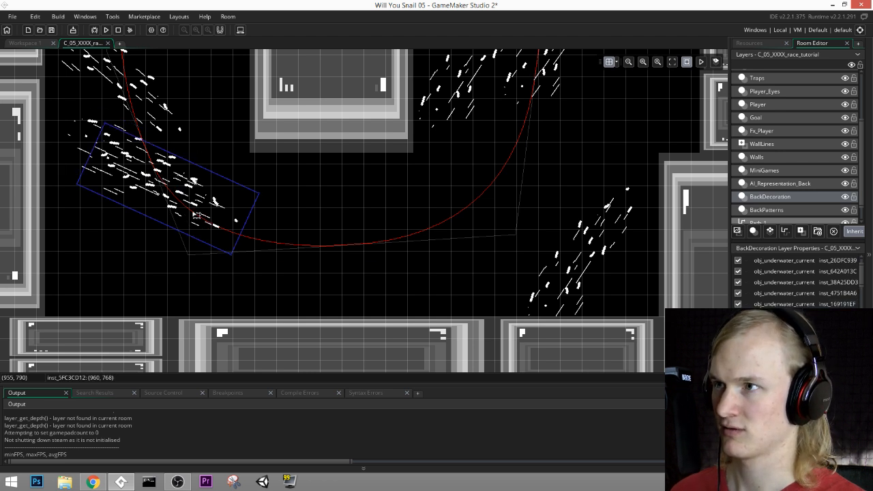
{"action": "left_click_drag", "start_coordinate": [164, 179], "coordinate": [330, 215], "text": "alt"}
{"action": "left_click_drag", "start_coordinate": [437, 215], "coordinate": [419, 172]}
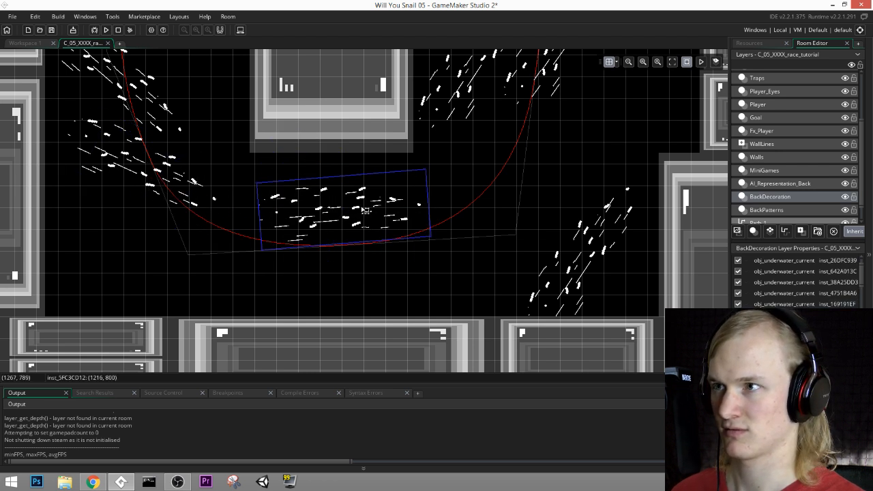
{"action": "left_click_drag", "start_coordinate": [363, 207], "coordinate": [366, 189]}
{"action": "left_click", "coordinate": [50, 32]}
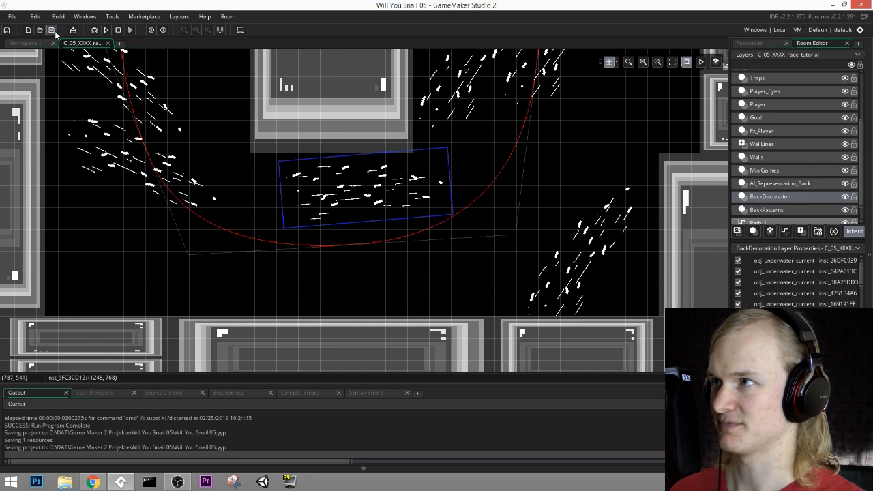
Step: Run the game past its title screen and test the race with the two added currents
{"action": "left_click", "coordinate": [107, 32]}
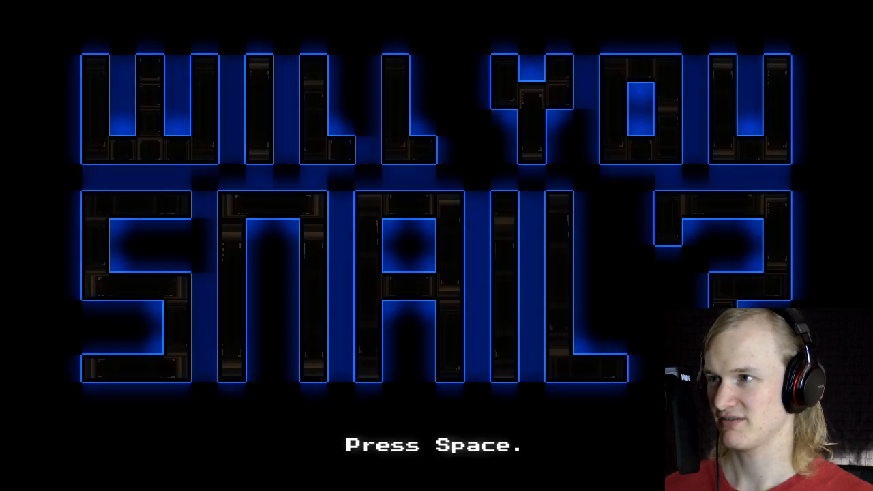
{"action": "key", "text": "space"}
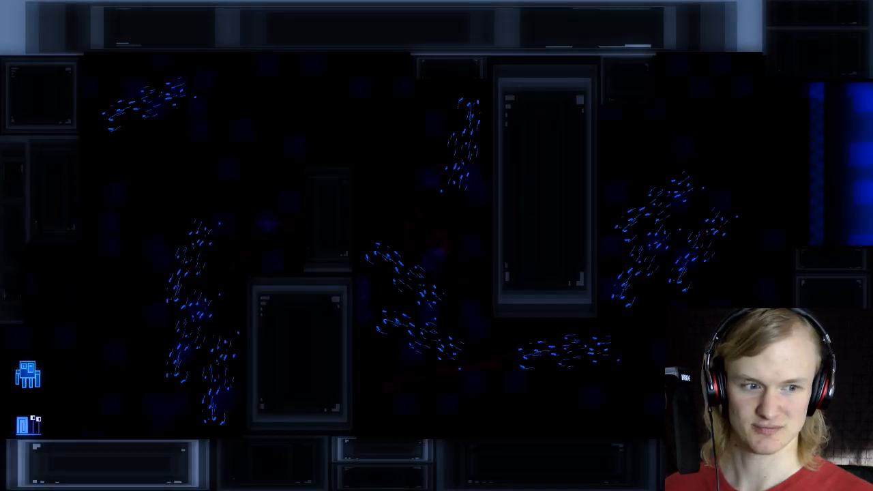
{"action": "key", "text": "Right"}
{"action": "key", "text": "space"}
{"action": "key", "text": "Right"}
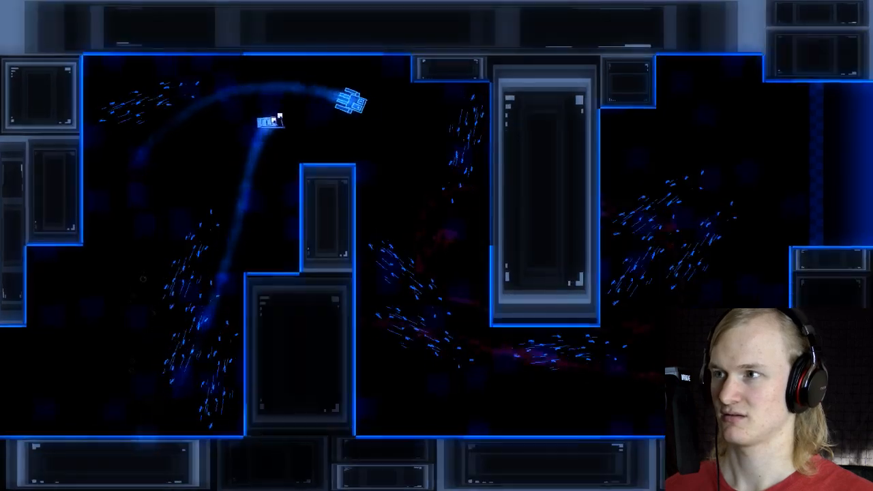
{"action": "key", "text": "Left"}
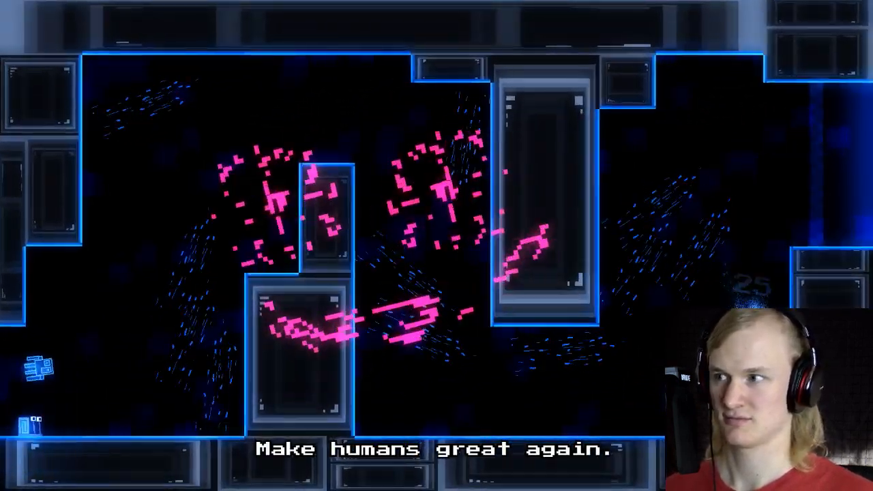
Step: Restart the race and follow the squid over the first pillar and down the added current
{"action": "key", "text": "Right"}
{"action": "key", "text": "space"}
{"action": "key", "text": "space"}
{"action": "key", "text": "Right"}
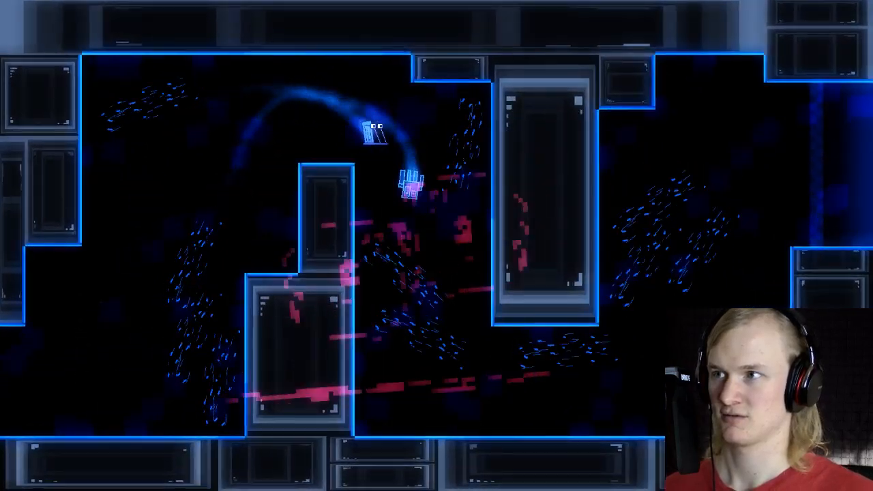
{"action": "key", "text": "Left"}
{"action": "key", "text": "Right"}
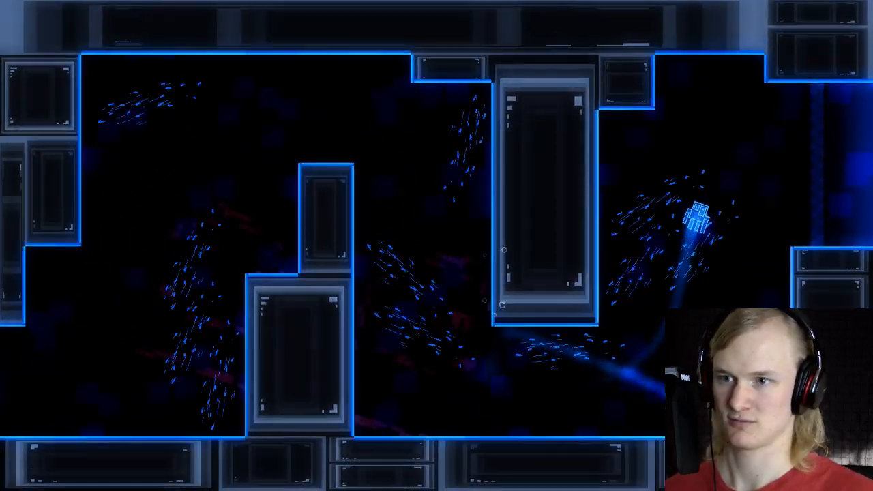
Step: Race the squid two more times from the start, riding the currents up and over the first pillar
{"action": "key", "text": "Right"}
{"action": "key", "text": "space"}
{"action": "key", "text": "space"}
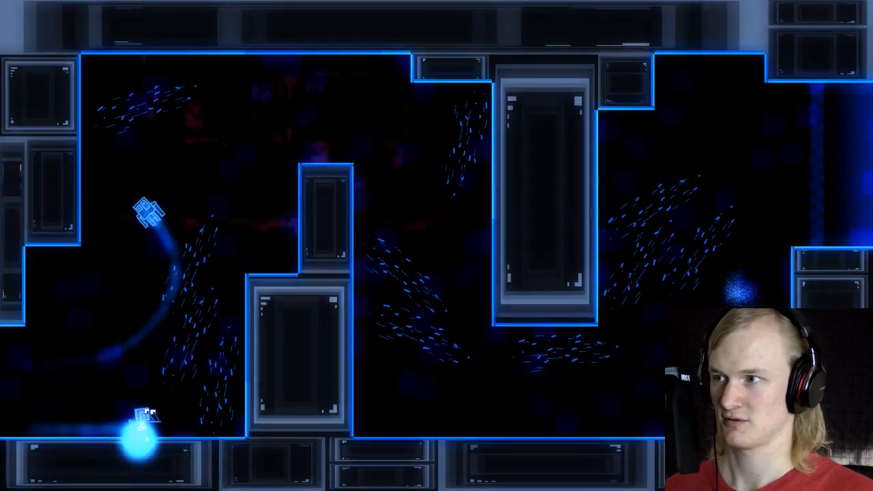
{"action": "key", "text": "Right"}
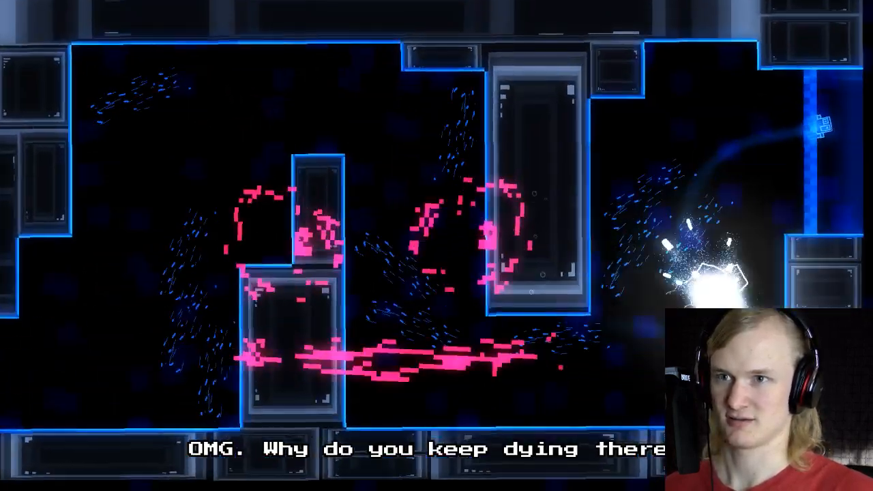
{"action": "key", "text": "Right"}
{"action": "key", "text": "space"}
{"action": "key", "text": "space"}
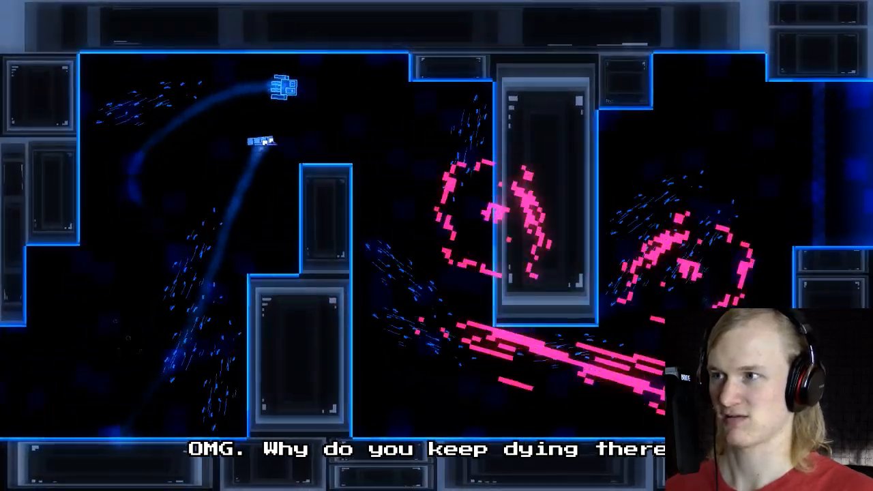
{"action": "key", "text": "Right"}
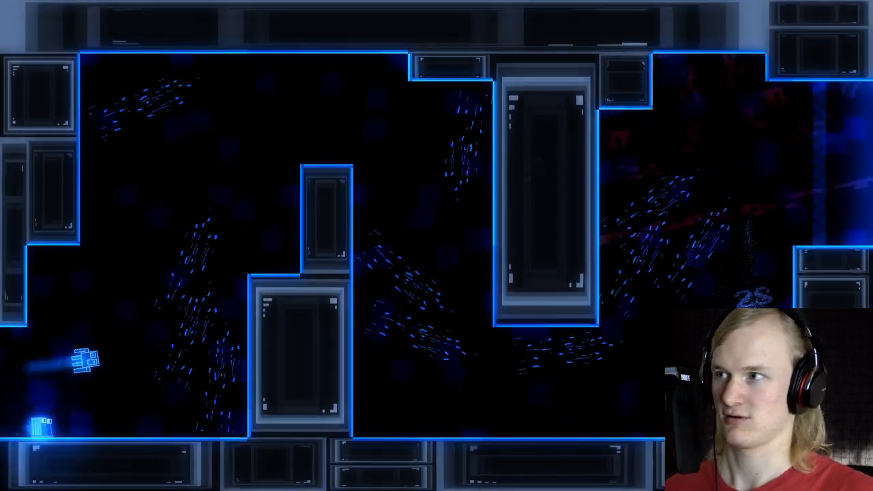
Step: Repeat the race three times, testing the passage through the horizontal current beneath the hanging pillar
{"action": "key", "text": "Right"}
{"action": "key", "text": "Right"}
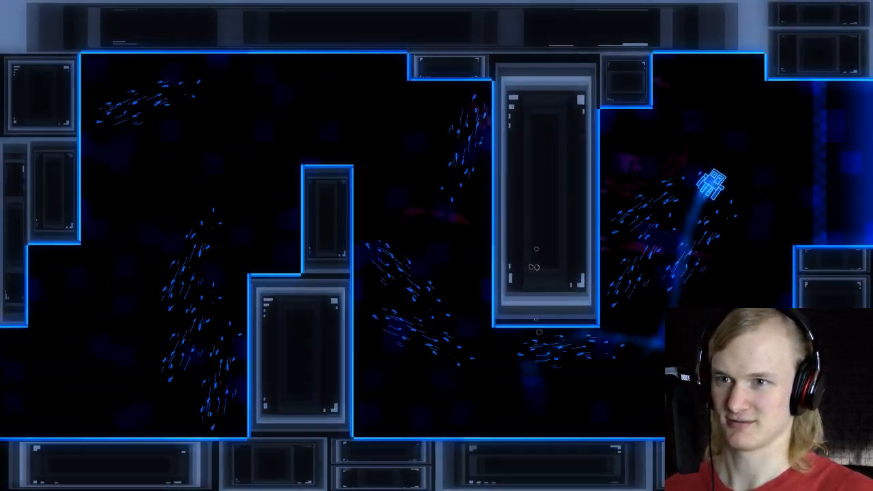
{"action": "key", "text": "Right"}
{"action": "key", "text": "space"}
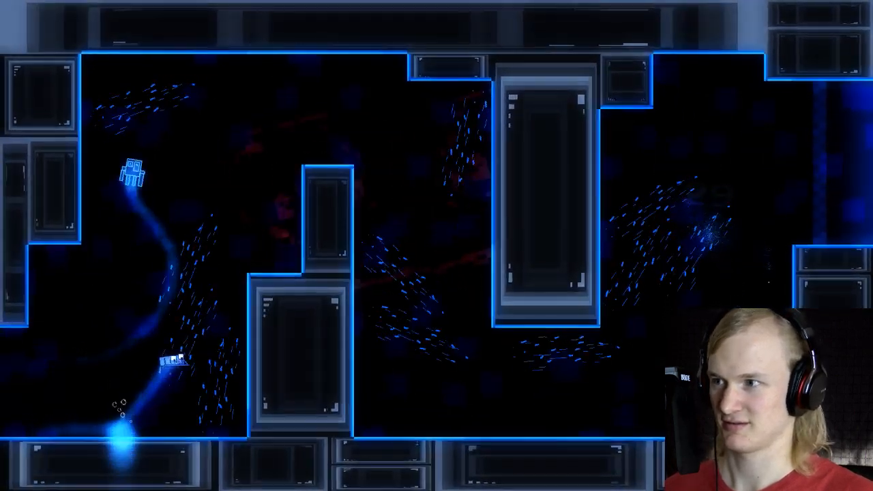
{"action": "key", "text": "Left"}
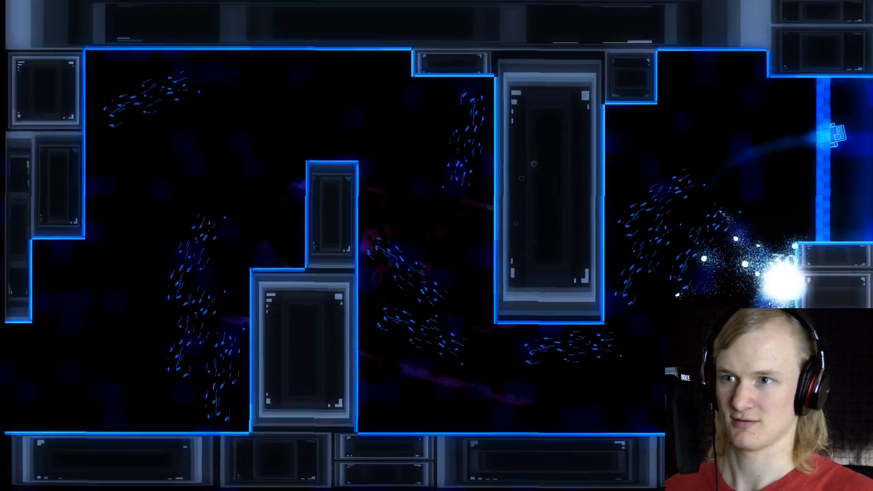
{"action": "key", "text": "Right"}
{"action": "key", "text": "space"}
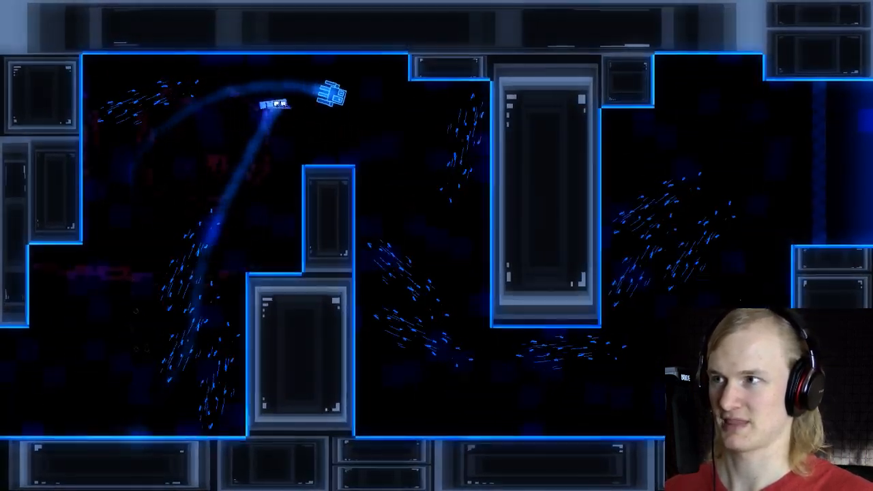
{"action": "key", "text": "Right"}
{"action": "key", "text": "space"}
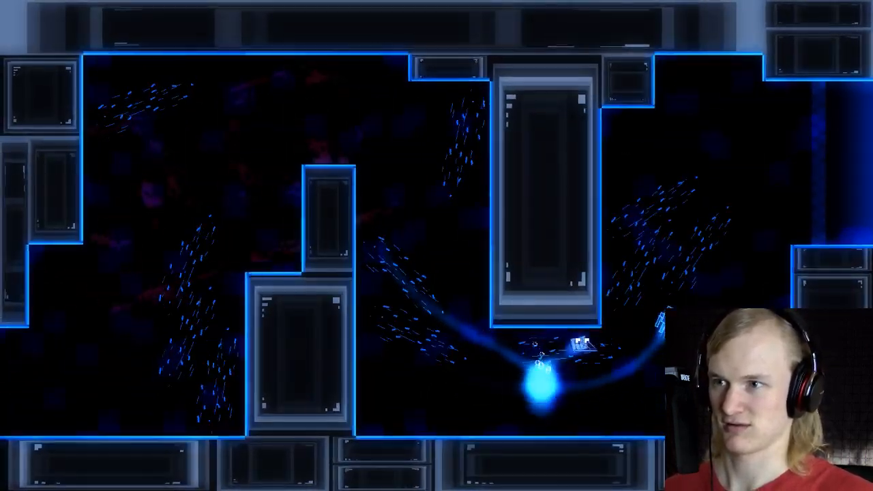
Step: Race twice more, steering close around the first pillar and up toward the finish line
{"action": "key", "text": "Right"}
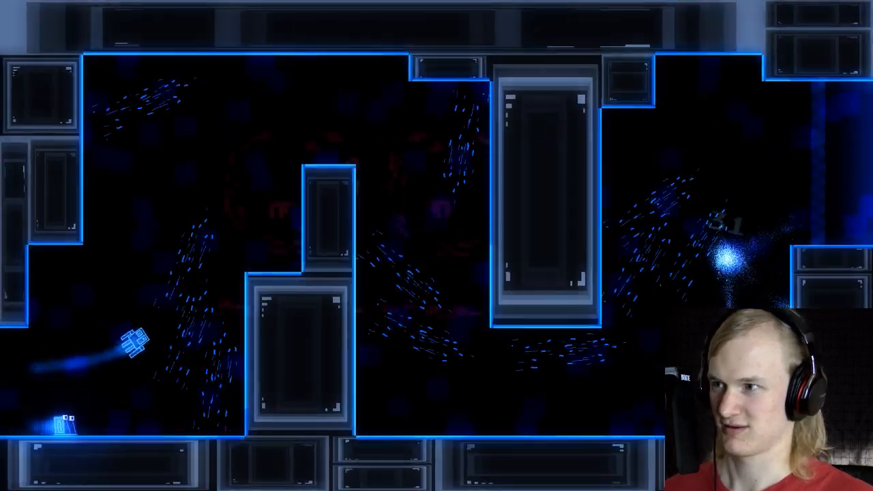
{"action": "key", "text": "space"}
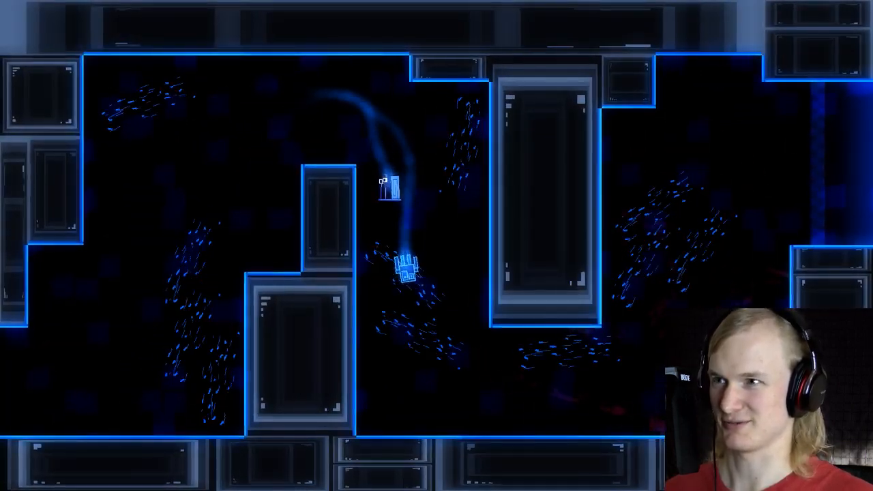
{"action": "key", "text": "Left"}
{"action": "key", "text": "Right"}
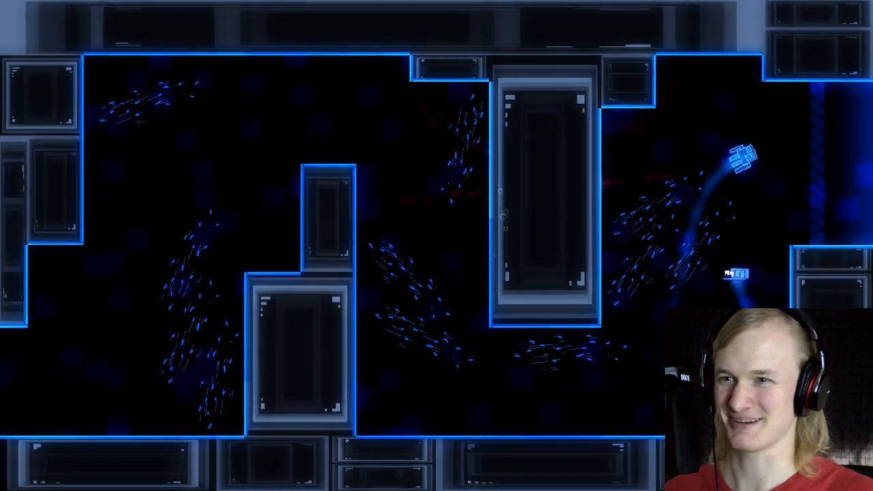
{"action": "key", "text": "Right"}
{"action": "key", "text": "space"}
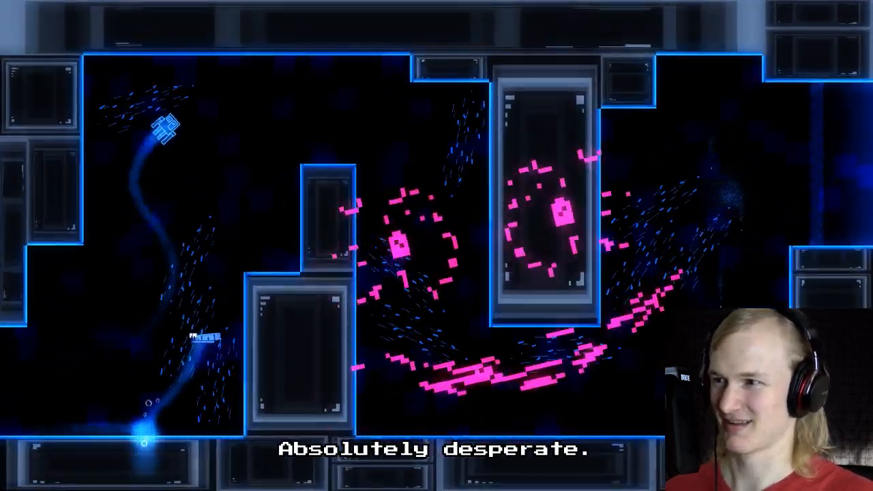
{"action": "key", "text": "Left"}
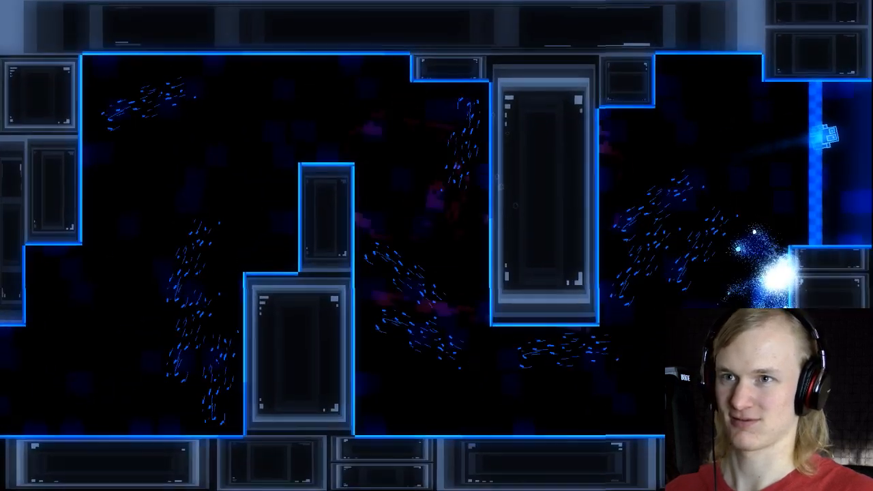
Step: Race the squid twice, going over the first pillar and beneath the hanging pillar toward the finish line
{"action": "key", "text": "Right"}
{"action": "key", "text": "space"}
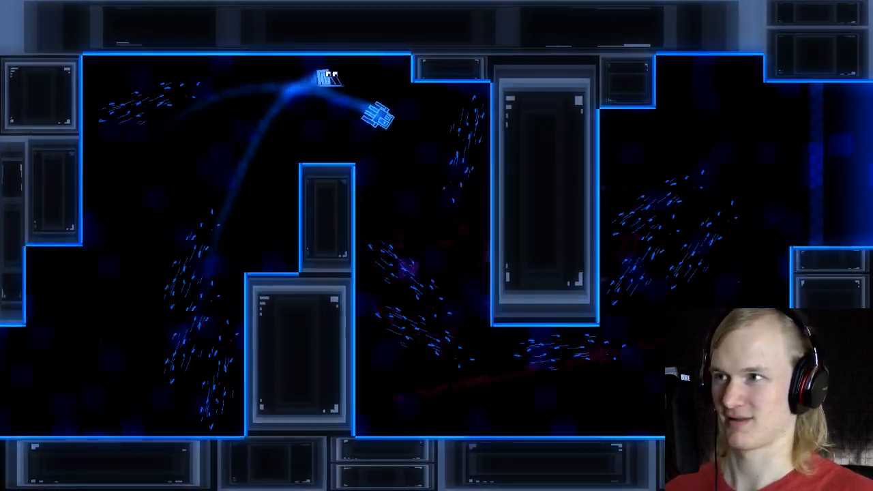
{"action": "key", "text": "Left"}
{"action": "key", "text": "Right"}
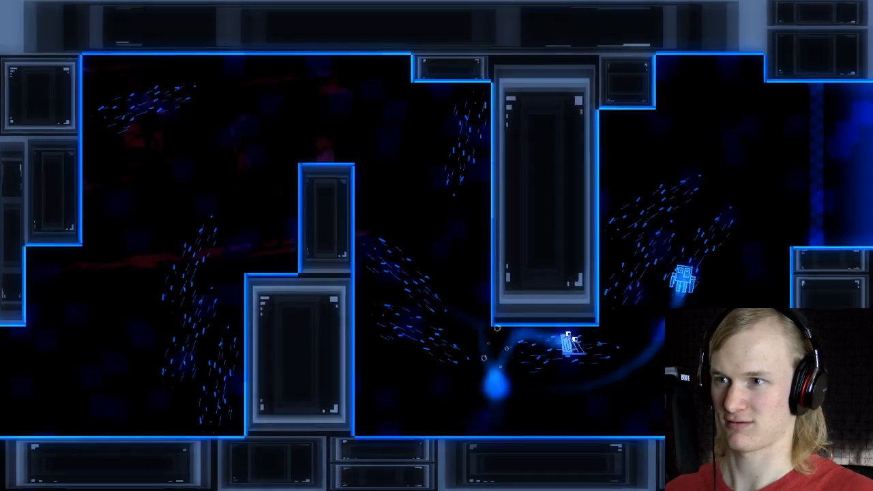
{"action": "key", "text": "Right"}
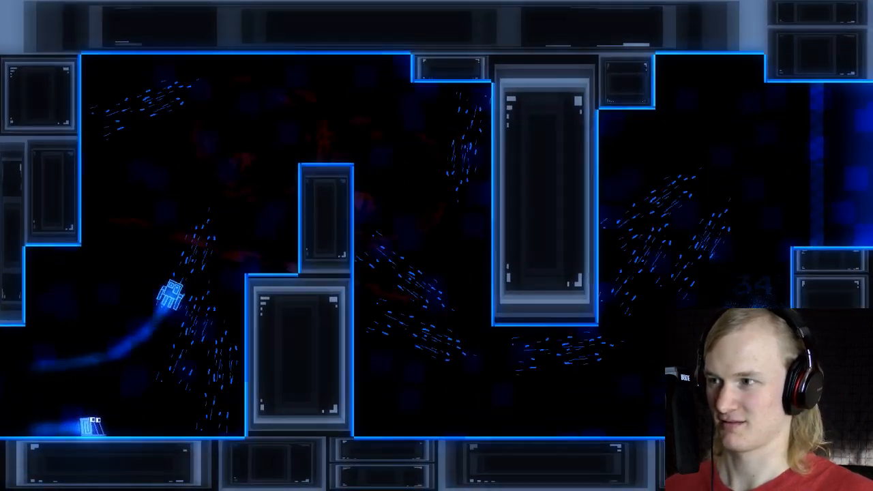
{"action": "key", "text": "space"}
{"action": "key", "text": "Left"}
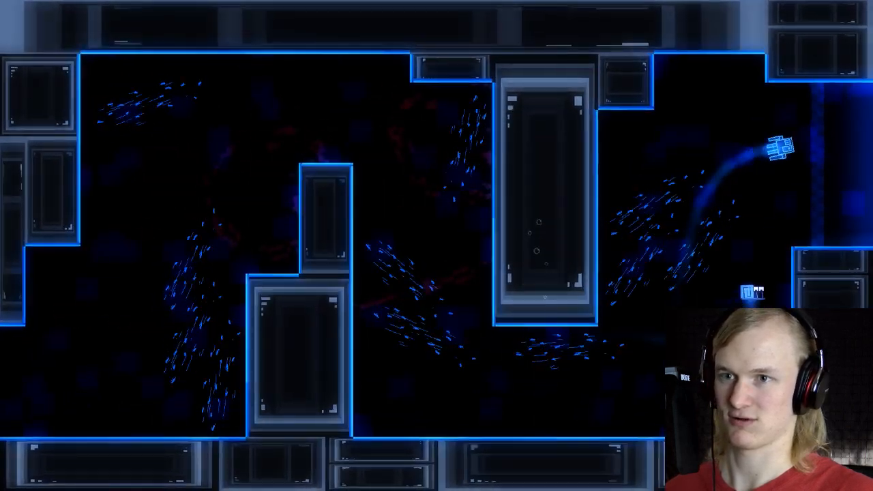
Step: Repeat the race from the start several times, climbing the current close along the first pillar's wall
{"action": "key", "text": "Right"}
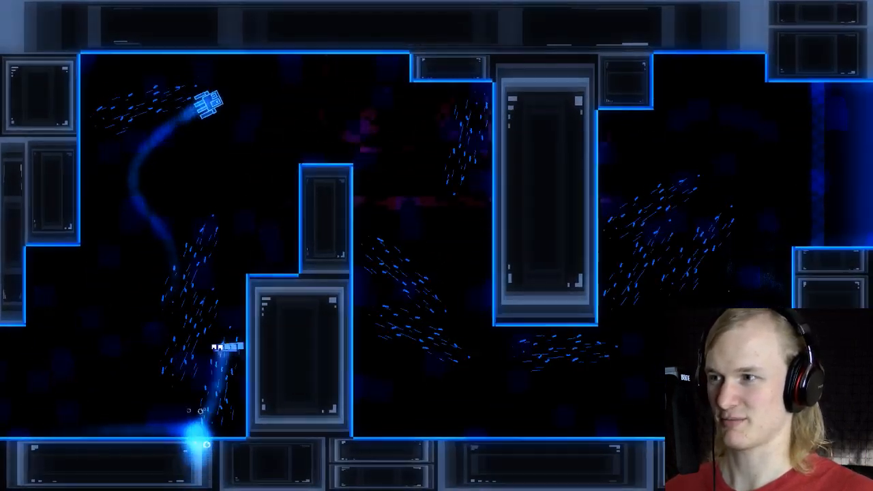
{"action": "key", "text": "space"}
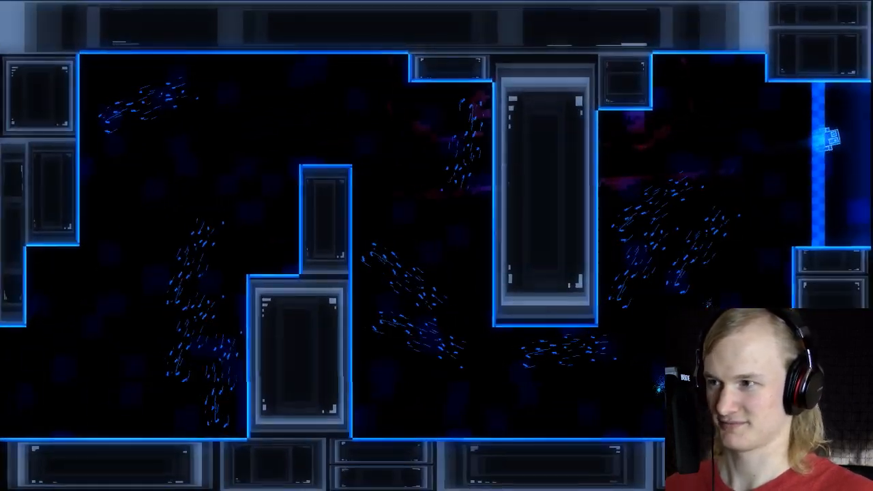
{"action": "key", "text": "Right"}
{"action": "key", "text": "space"}
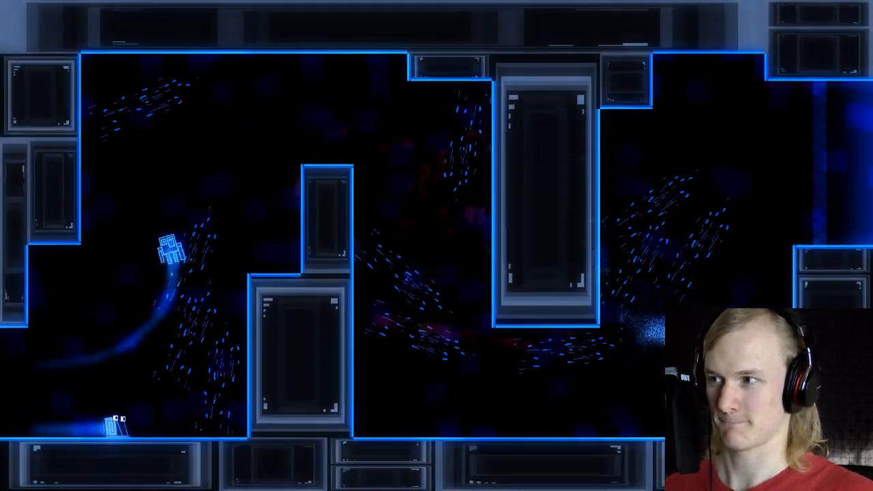
{"action": "key", "text": "space"}
{"action": "key", "text": "Left"}
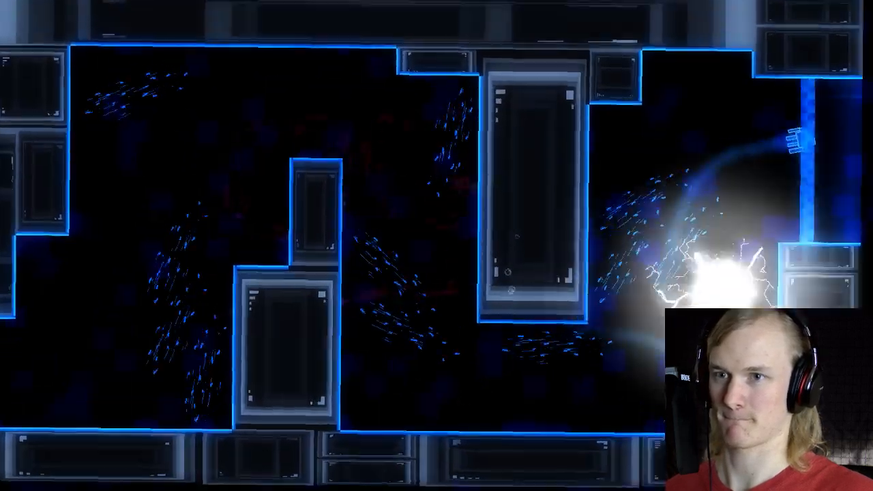
{"action": "key", "text": "space"}
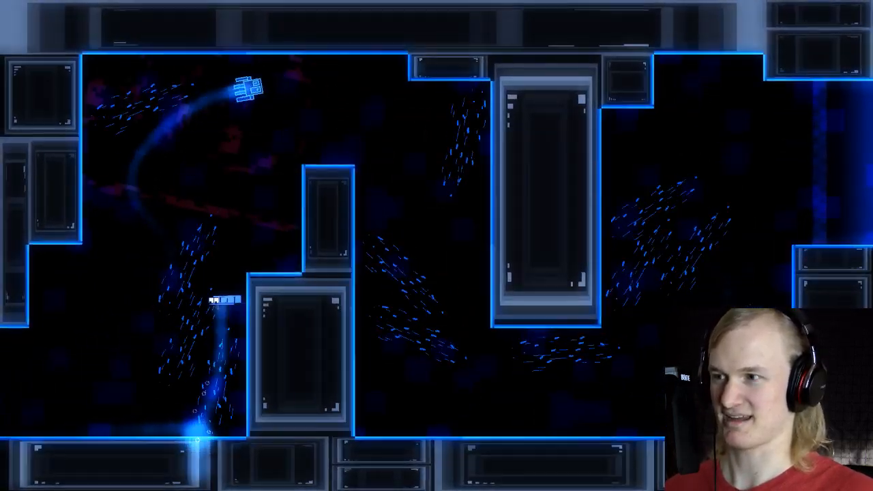
{"action": "key", "text": "Right"}
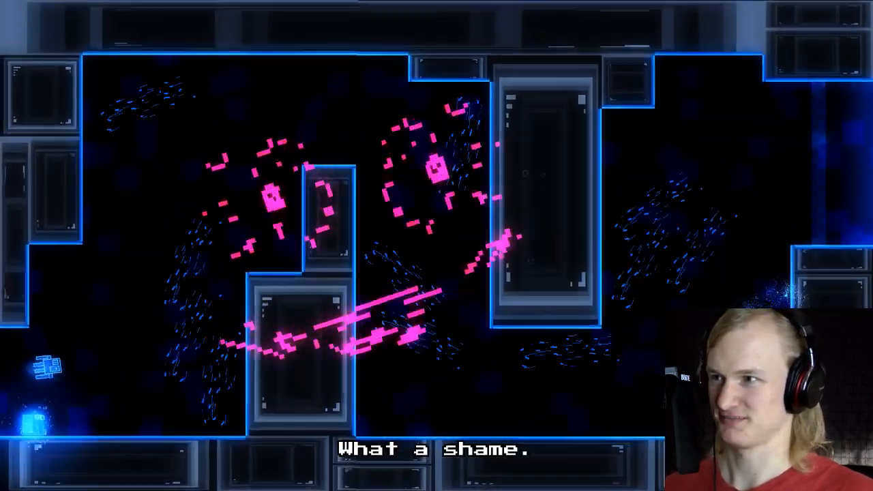
Step: Race two more times, steering over the first pillar, down the descending currents and up toward the finish
{"action": "key", "text": "Right"}
{"action": "key", "text": "space"}
{"action": "key", "text": "Right"}
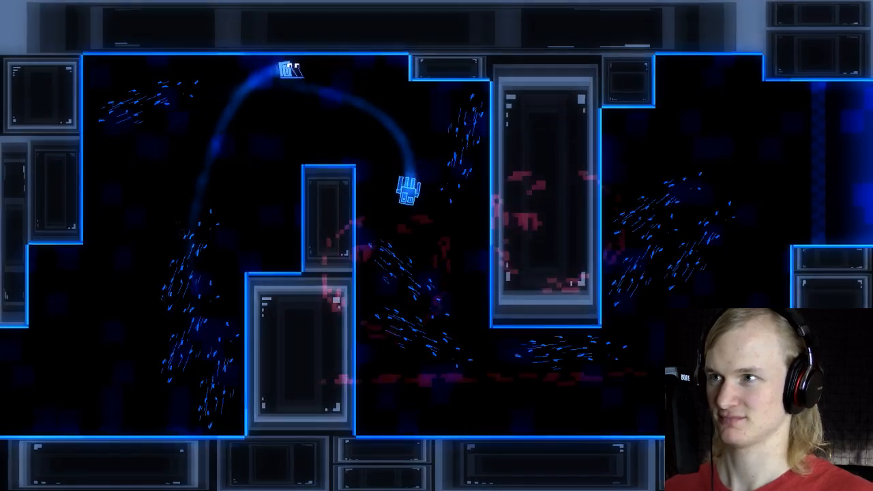
{"action": "key", "text": "Left"}
{"action": "key", "text": "Right"}
{"action": "key", "text": "space"}
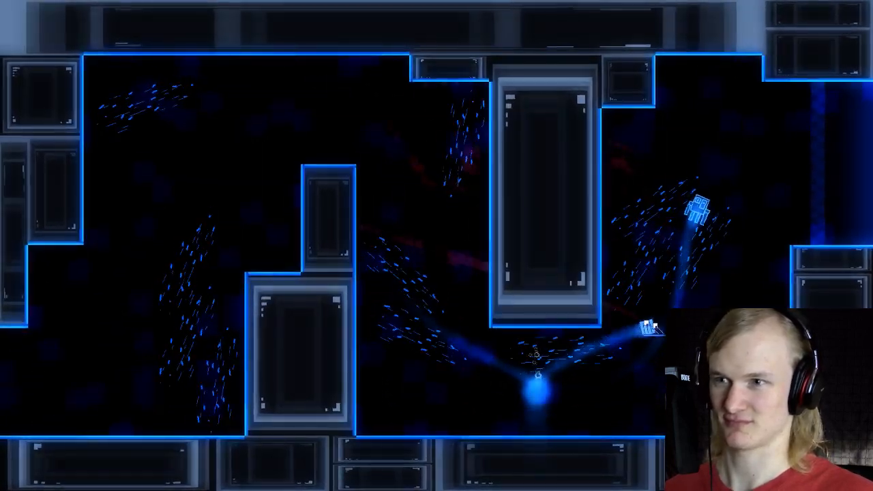
{"action": "key", "text": "Right"}
{"action": "key", "text": "Right"}
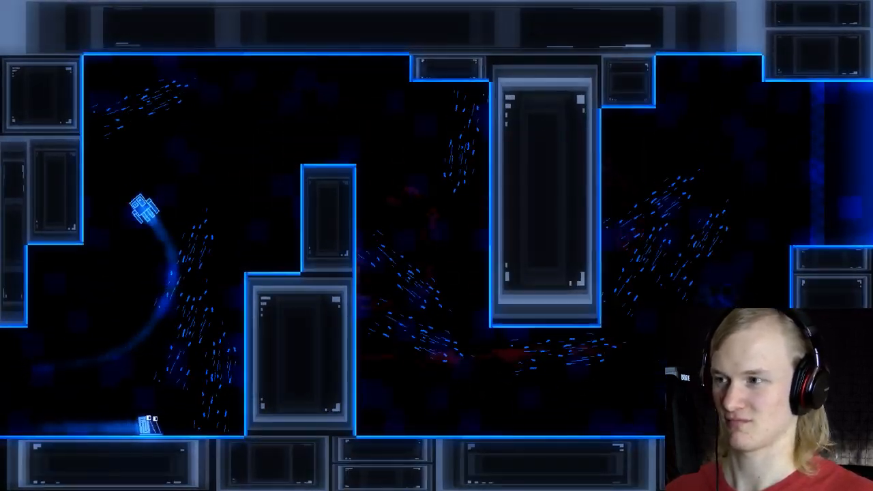
{"action": "key", "text": "space"}
{"action": "key", "text": "Left"}
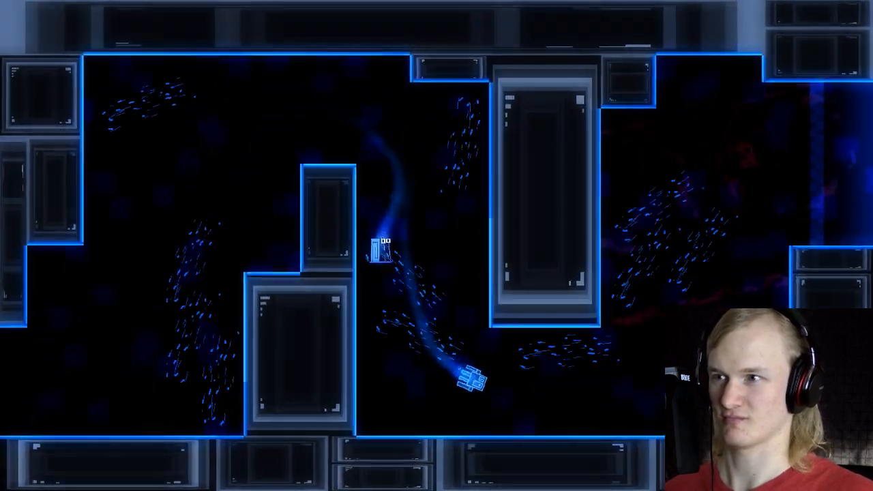
{"action": "key", "text": "Right"}
{"action": "key", "text": "space"}
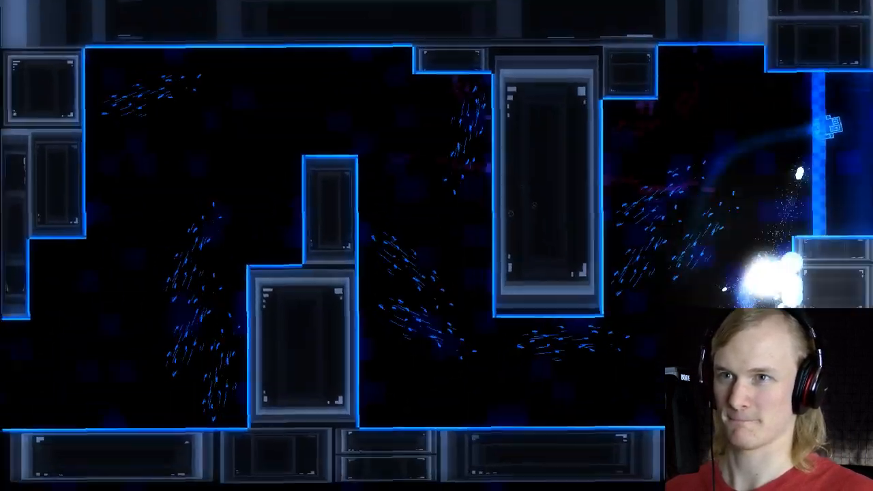
Step: Run one more race as far as the hanging pillar, then quit the playtest and return to the room editor
{"action": "key", "text": "Right"}
{"action": "key", "text": "space"}
{"action": "key", "text": "Right"}
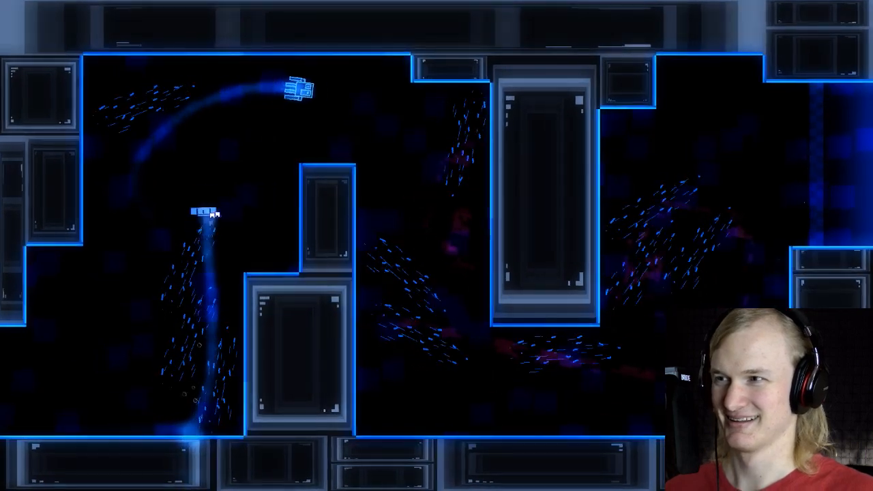
{"action": "key", "text": "Left"}
{"action": "key", "text": "Right"}
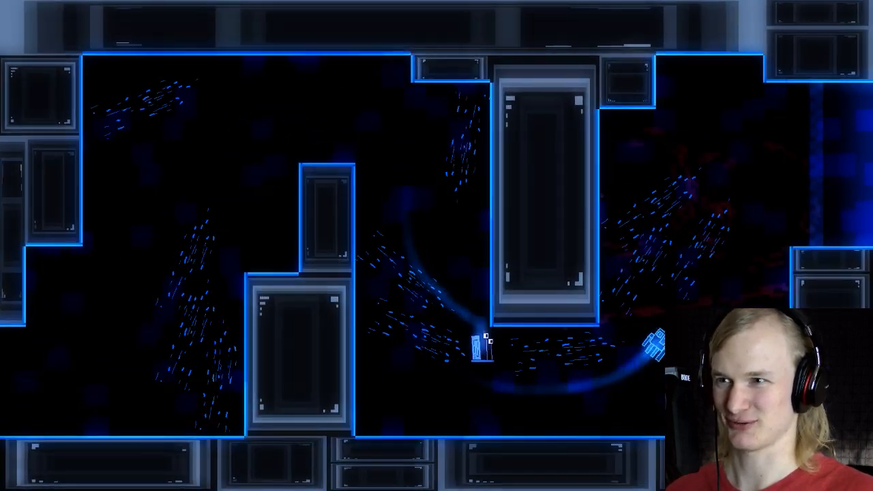
{"action": "key", "text": "space"}
{"action": "key", "text": "Escape"}
{"action": "key", "text": "Return"}
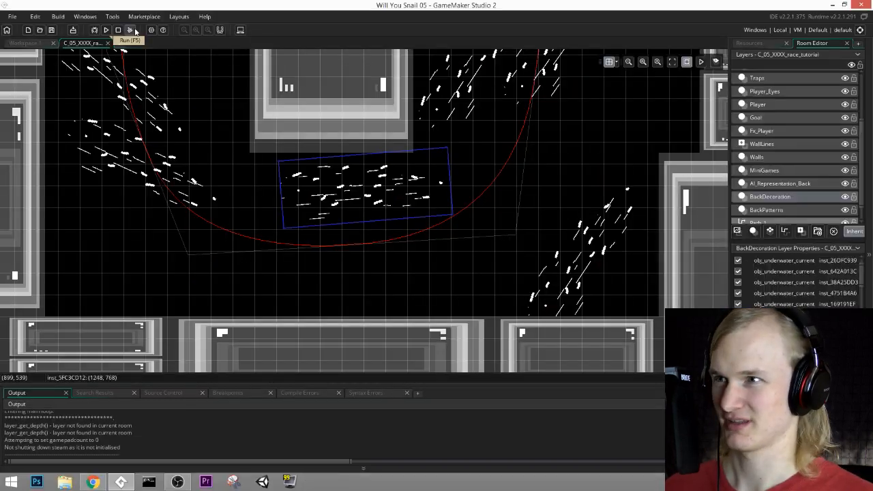
Step: Shorten the hanging pillar on the Walls layer by raising its lower edge one grid cell
{"action": "middle_click_drag", "start_coordinate": [281, 202], "coordinate": [297, 296]}
{"action": "left_click", "coordinate": [800, 159]}
{"action": "middle_click_drag", "start_coordinate": [466, 160], "coordinate": [497, 258]}
{"action": "left_click", "coordinate": [390, 247]}
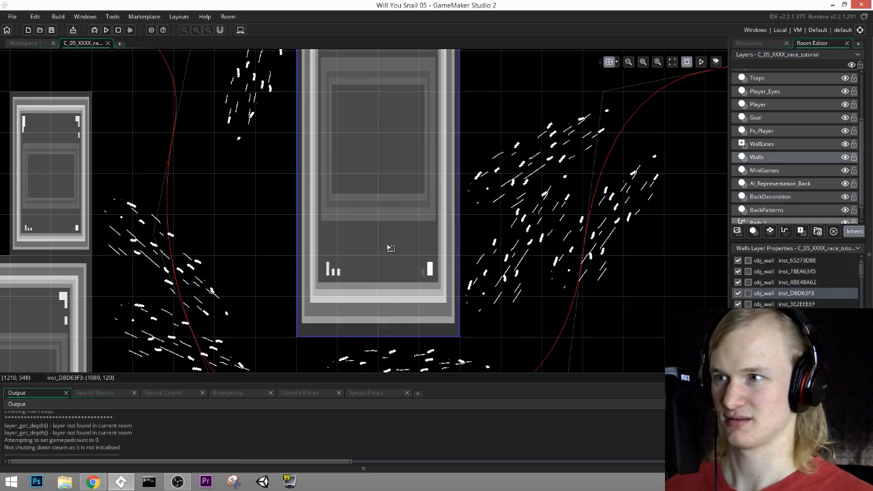
{"action": "left_click_drag", "start_coordinate": [396, 337], "coordinate": [399, 310]}
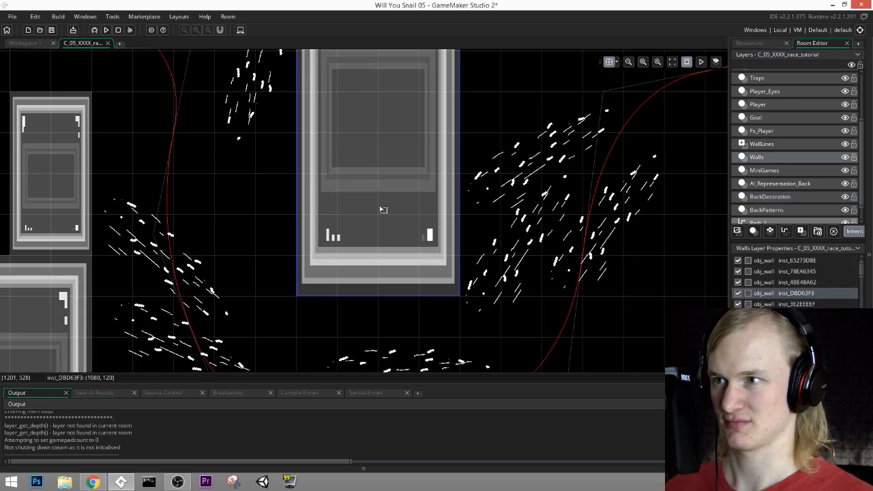
Step: Duplicate the hanging pillar and shrink the copy to a small block two grid cells wide and one high, centered directly beneath it
{"action": "key", "text": "ctrl+c"}
{"action": "key", "text": "ctrl+v"}
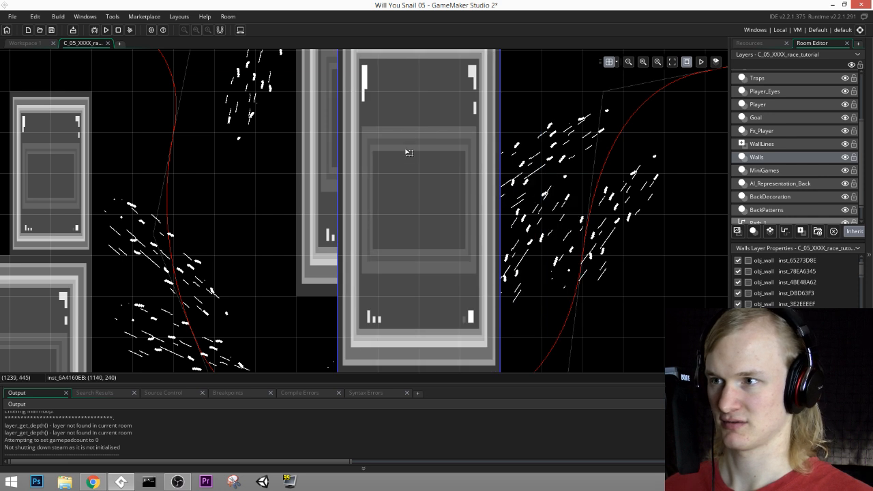
{"action": "scroll", "coordinate": [584, 201], "scroll_direction": "down", "scroll_amount": 2}
{"action": "middle_click_drag", "start_coordinate": [583, 149], "coordinate": [524, 230]}
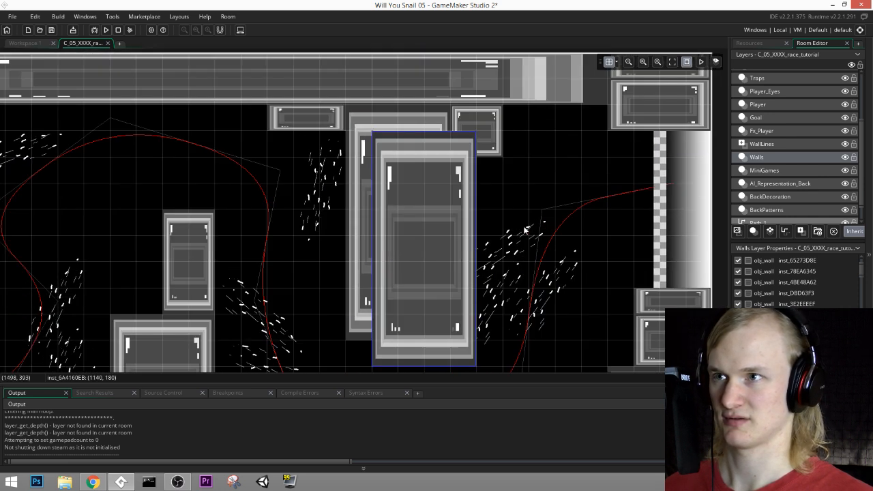
{"action": "left_click_drag", "start_coordinate": [475, 268], "coordinate": [448, 268]}
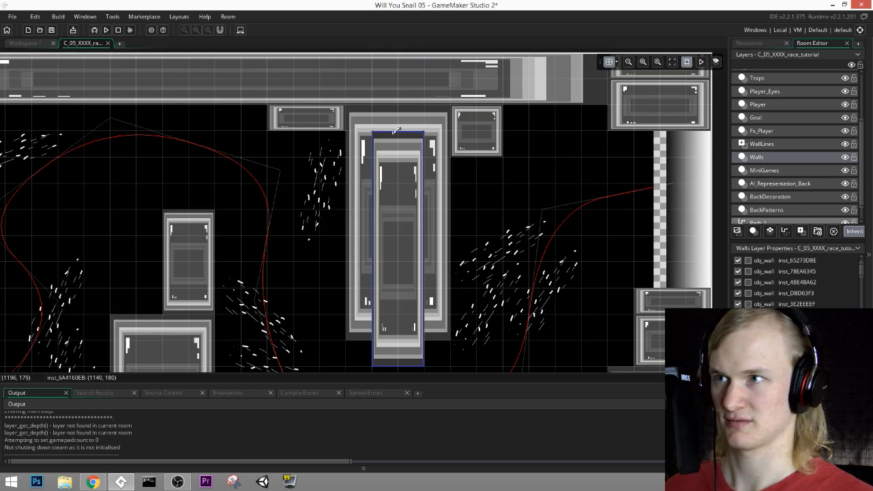
{"action": "left_click_drag", "start_coordinate": [396, 129], "coordinate": [405, 219]}
{"action": "key", "text": "ctrl+z"}
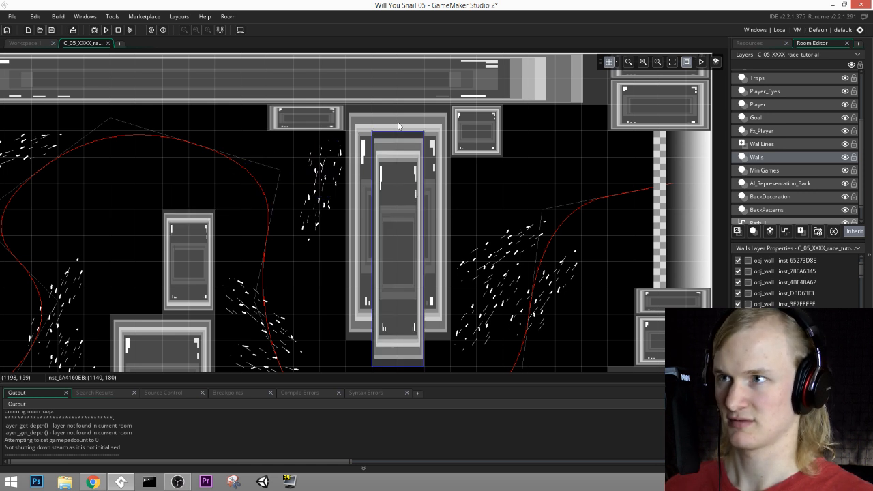
{"action": "left_click_drag", "start_coordinate": [401, 129], "coordinate": [401, 341]}
{"action": "middle_click_drag", "start_coordinate": [501, 358], "coordinate": [449, 197]}
Step: On the BackDecoration layer, duplicate the current beneath the hanging pillar and place the copy steeply upward at the pillar's lower right
{"action": "left_click", "coordinate": [780, 148]}
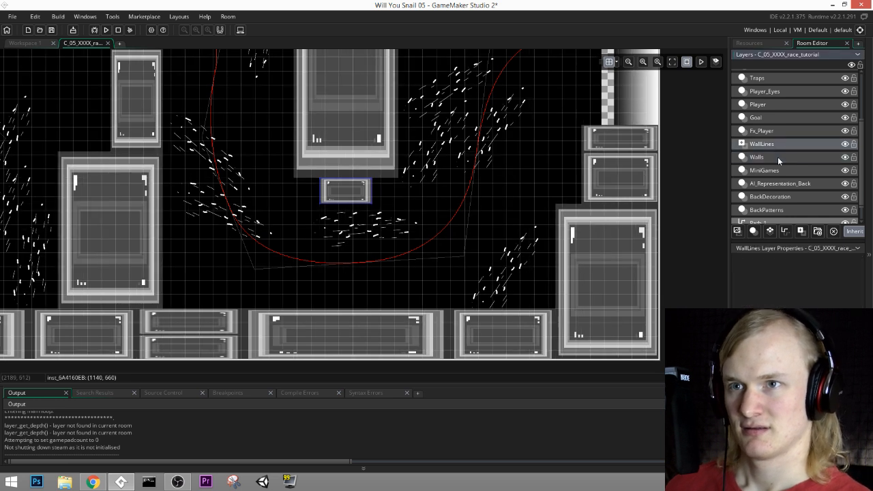
{"action": "left_click", "coordinate": [778, 158]}
{"action": "left_click", "coordinate": [774, 173]}
{"action": "left_click", "coordinate": [772, 194]}
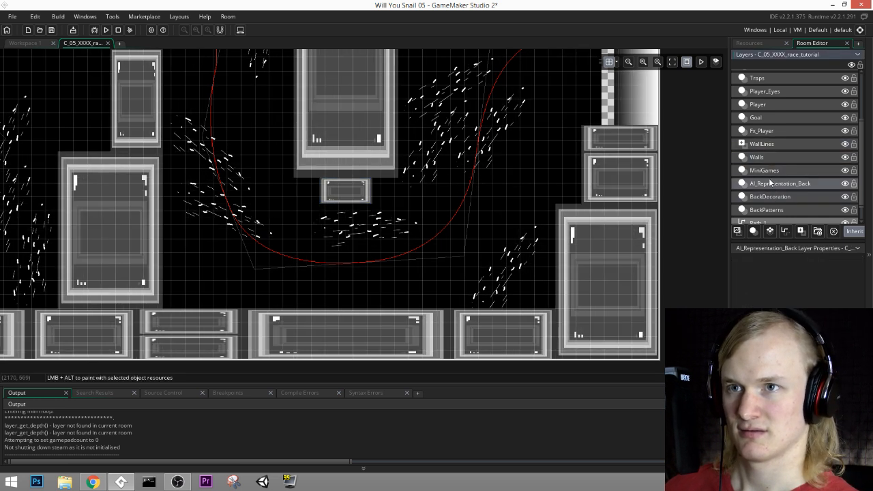
{"action": "left_click", "coordinate": [770, 171]}
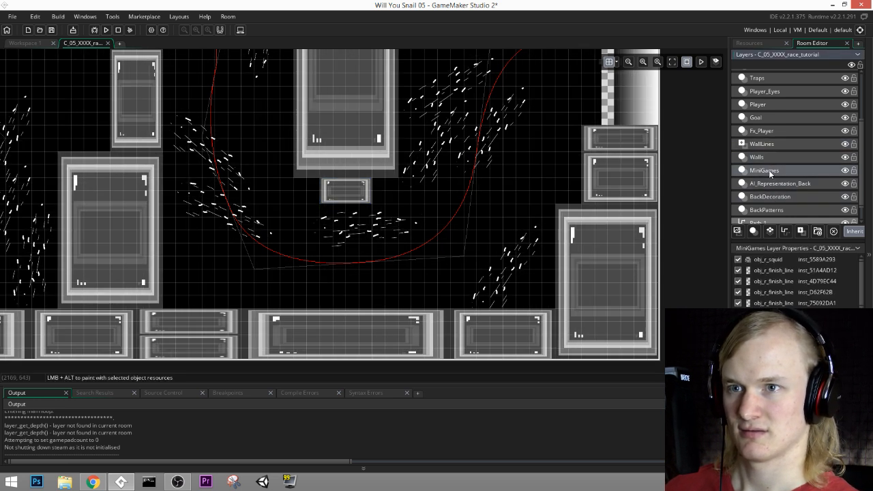
{"action": "left_click", "coordinate": [771, 117]}
{"action": "left_click", "coordinate": [771, 105]}
{"action": "left_click", "coordinate": [771, 117]}
{"action": "left_click", "coordinate": [769, 158]}
{"action": "left_click", "coordinate": [768, 180]}
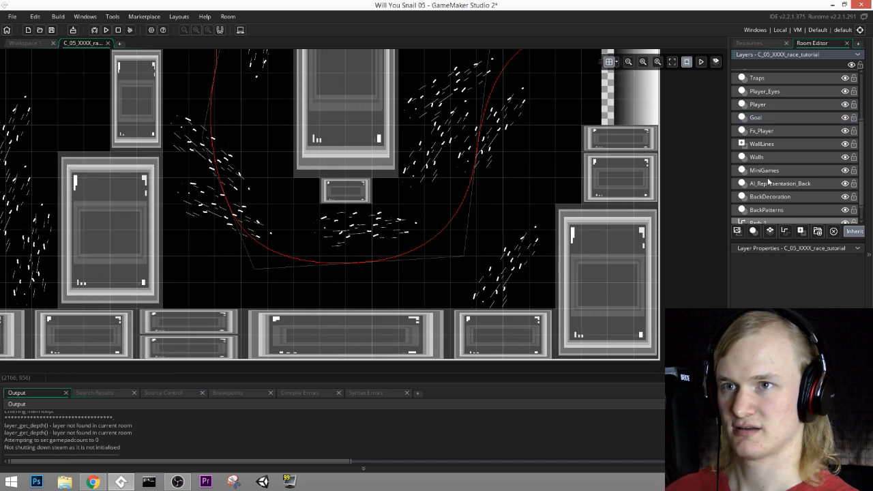
{"action": "left_click", "coordinate": [768, 182]}
{"action": "left_click", "coordinate": [768, 197]}
{"action": "left_click", "coordinate": [380, 233]}
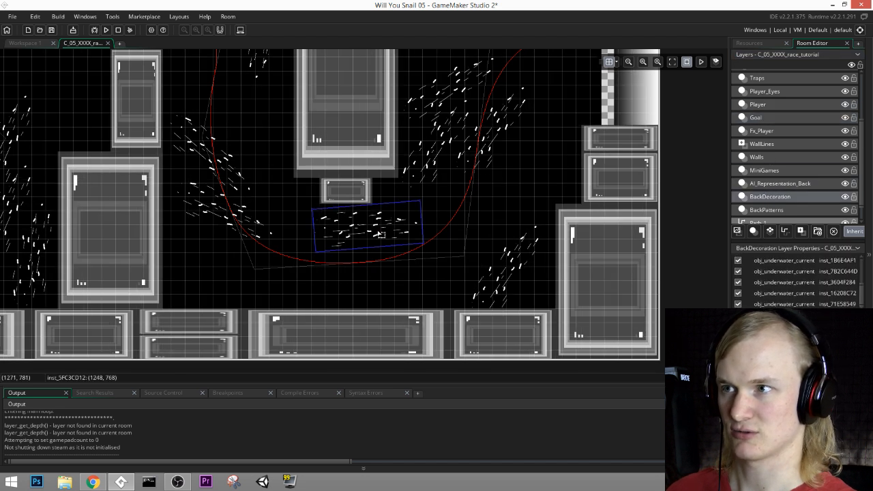
{"action": "left_click_drag", "start_coordinate": [380, 233], "coordinate": [444, 152]}
Step: Duplicate the steep current beside the hanging pillar's upper left and angle the copy diagonally downward along the path after its peak
{"action": "middle_click_drag", "start_coordinate": [350, 53], "coordinate": [448, 157]}
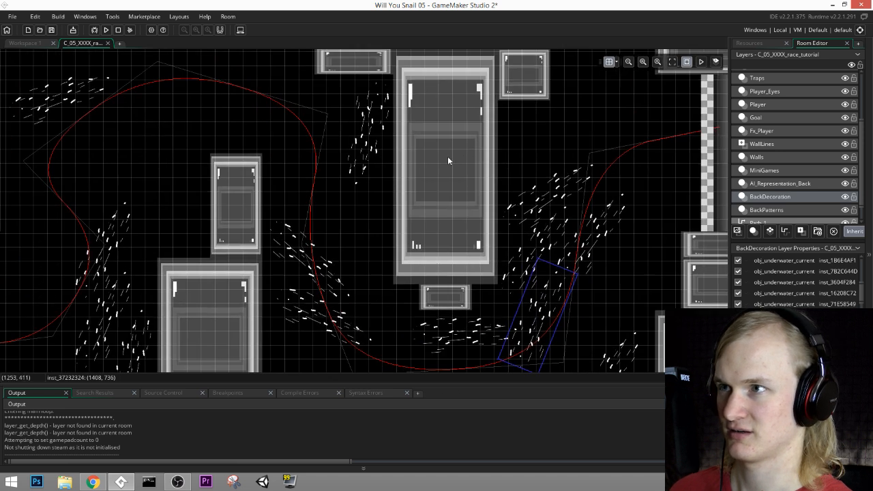
{"action": "left_click", "coordinate": [372, 114]}
{"action": "middle_click_drag", "start_coordinate": [442, 116], "coordinate": [516, 176]}
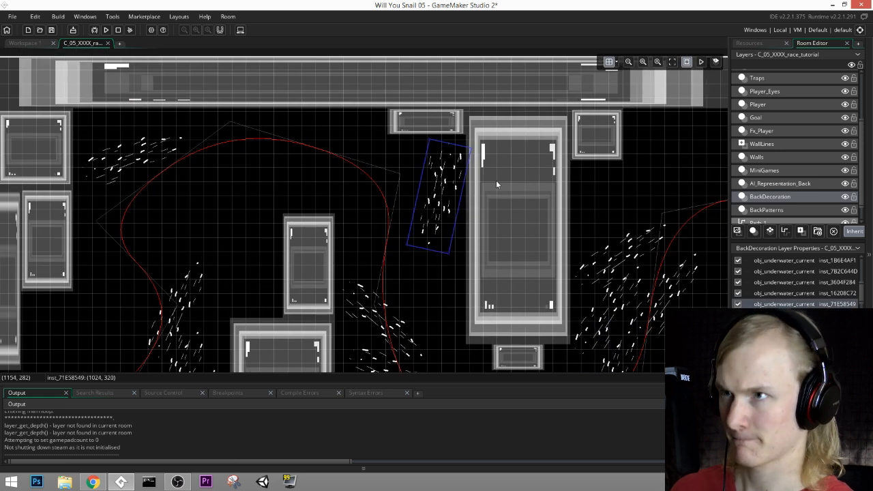
{"action": "key", "text": "ctrl+v"}
{"action": "left_click_drag", "start_coordinate": [440, 177], "coordinate": [346, 136]}
{"action": "left_click_drag", "start_coordinate": [368, 228], "coordinate": [392, 169]}
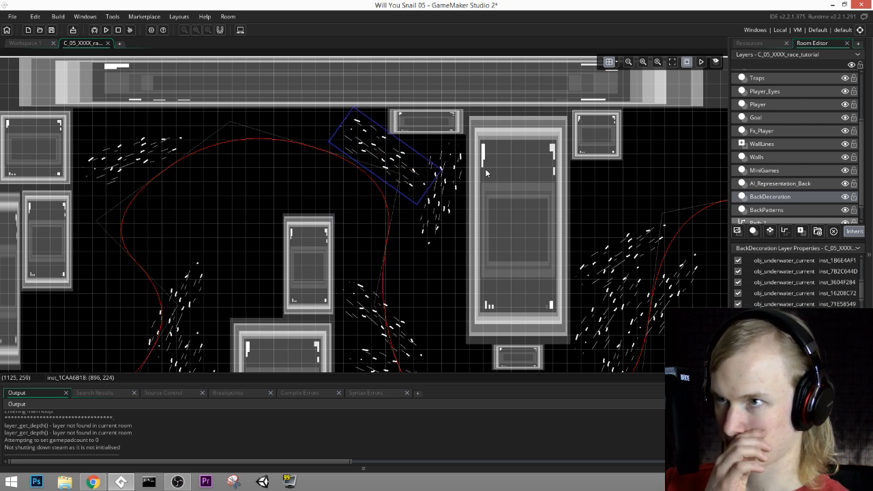
Step: Run the game and race the squid through the tutorial room to test the added currents
{"action": "left_click", "coordinate": [106, 30]}
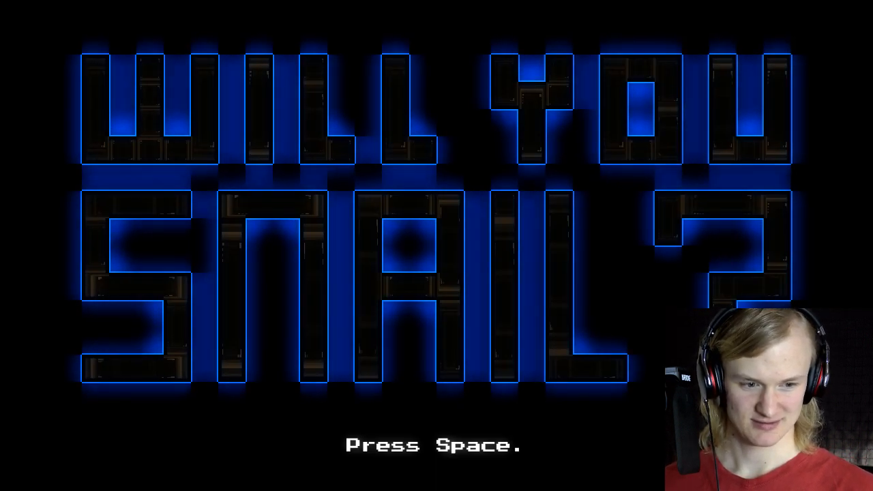
{"action": "key", "text": "space"}
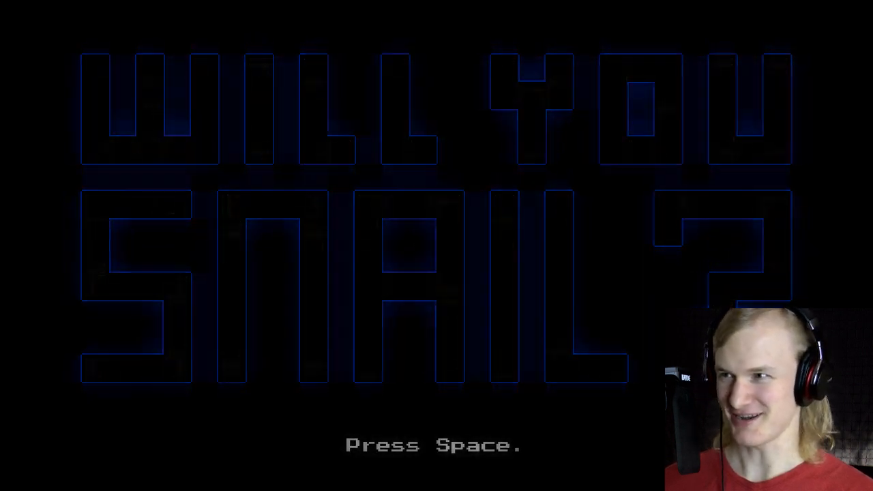
{"action": "key", "text": "Right"}
{"action": "key", "text": "space"}
{"action": "key", "text": "space"}
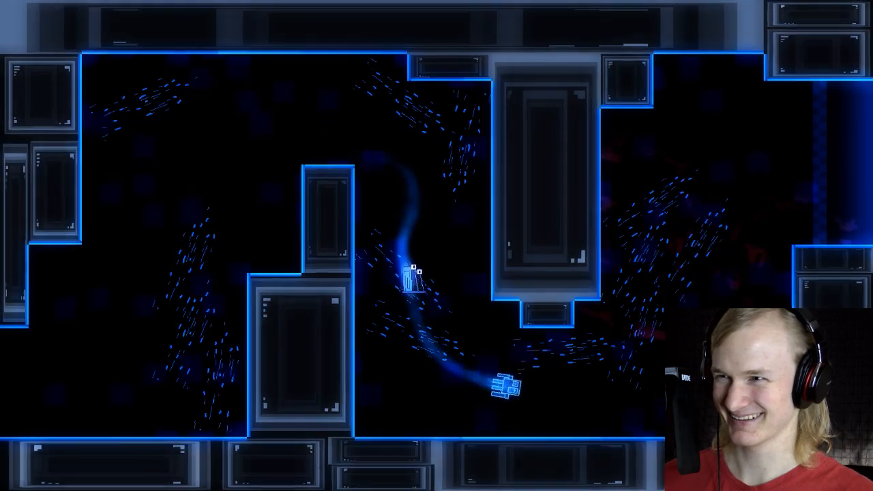
{"action": "key", "text": "Right"}
{"action": "key", "text": "space"}
{"action": "key", "text": "space"}
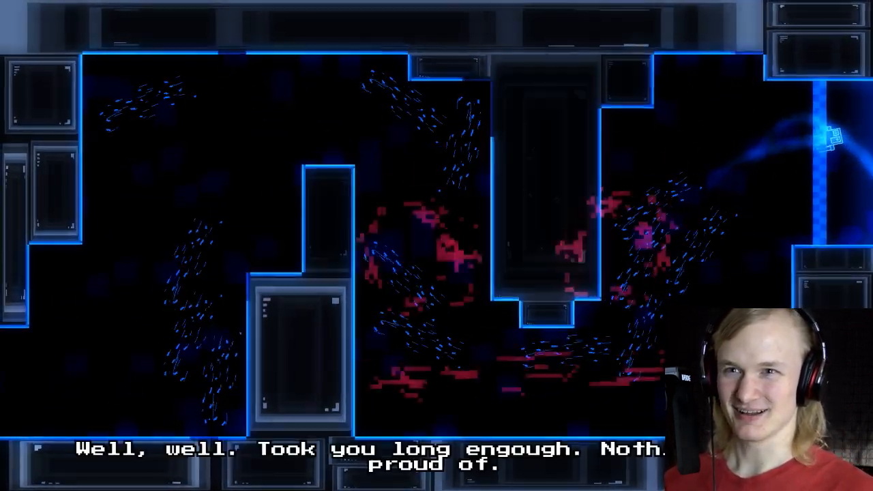
Step: Set the game's difficulty to Impossible and continue the race
{"action": "key", "text": "Down"}
{"action": "key", "text": "Up"}
{"action": "key", "text": "Down"}
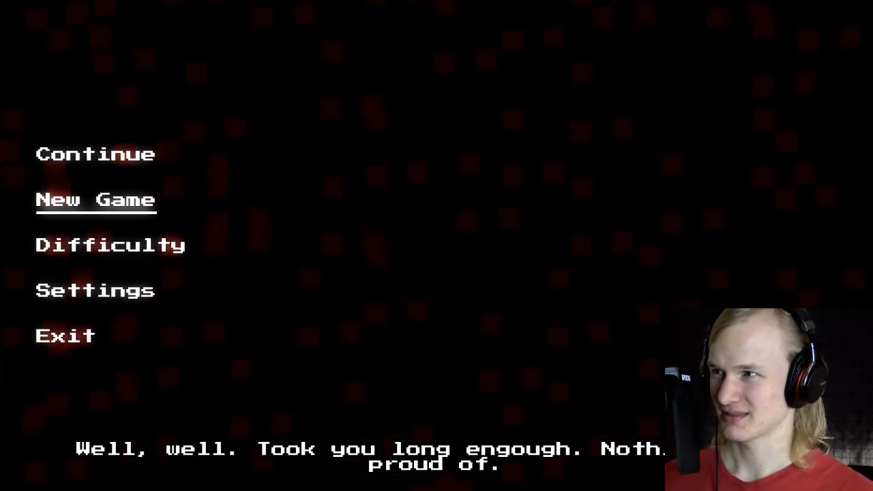
{"action": "key", "text": "Down"}
{"action": "key", "text": "Return"}
{"action": "key", "text": "Up"}
{"action": "key", "text": "Down"}
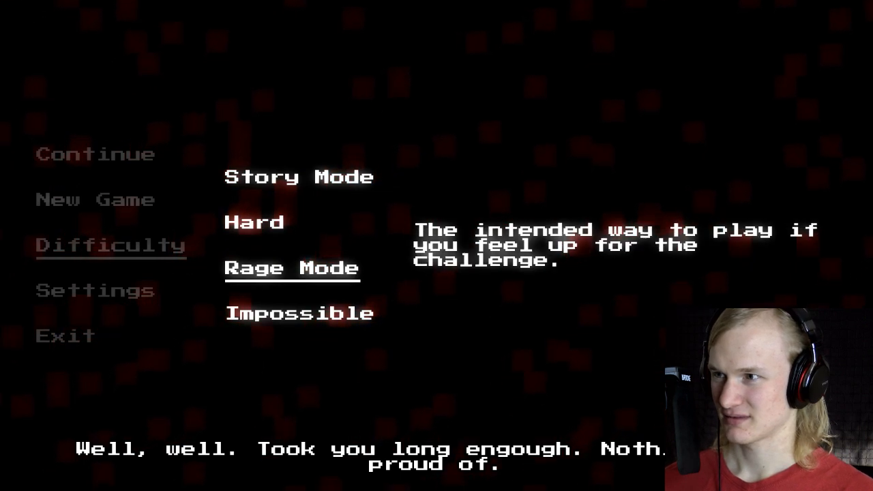
{"action": "key", "text": "Down"}
{"action": "key", "text": "Return"}
{"action": "key", "text": "Up"}
{"action": "key", "text": "Up"}
{"action": "key", "text": "Return"}
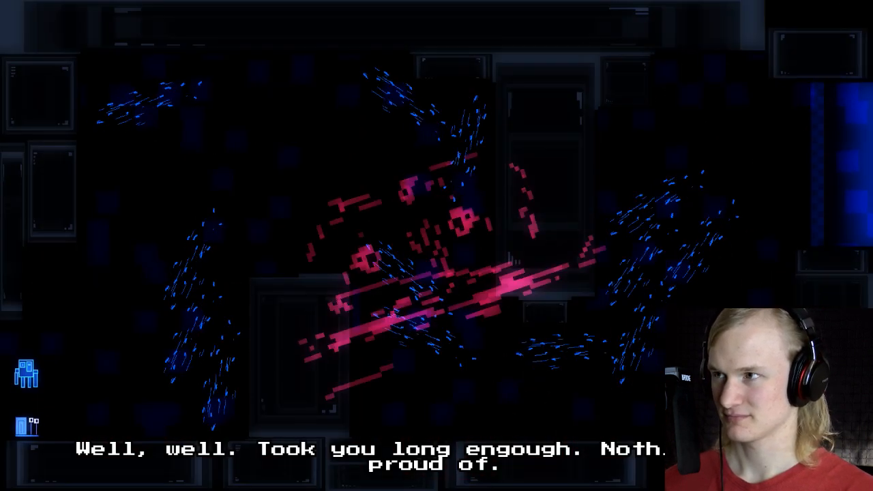
Step: Race the squid on Impossible difficulty, and exit the game to return to the room editor
{"action": "key", "text": "Right"}
{"action": "key", "text": "space"}
{"action": "key", "text": "space"}
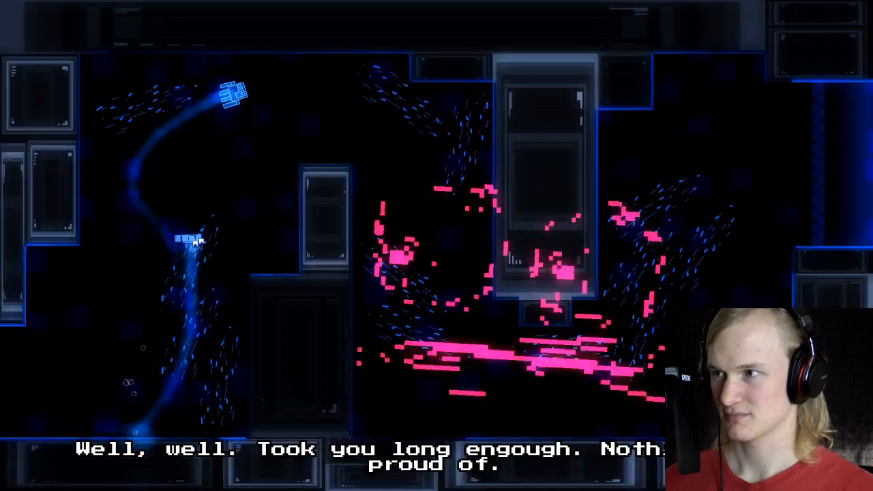
{"action": "key", "text": "Right"}
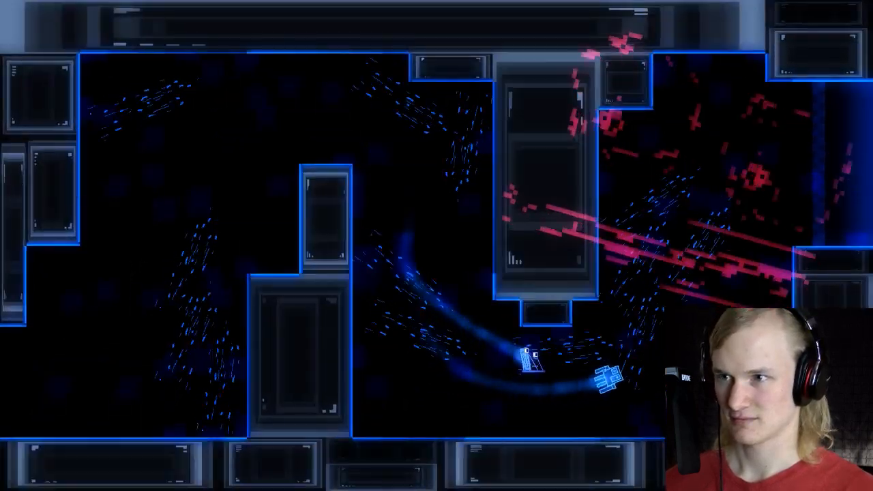
{"action": "key", "text": "space"}
{"action": "key", "text": "space"}
{"action": "key", "text": "Left"}
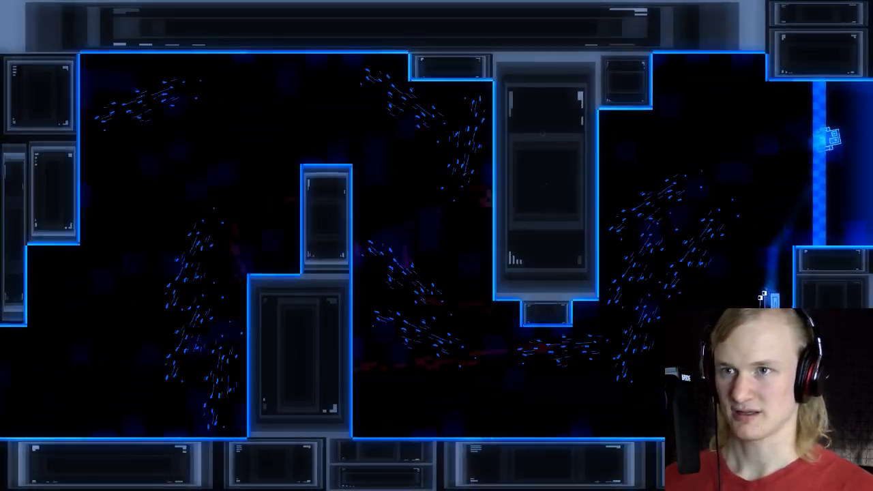
{"action": "key", "text": "Escape"}
{"action": "key", "text": "Up"}
{"action": "key", "text": "Return"}
Step: Look through the room's layers up to FadeOutIn, checking which instances each one holds
{"action": "mouse_move", "coordinate": [136, 324]}
{"action": "middle_mouse_down"}
{"action": "mouse_move", "coordinate": [368, 156]}
{"action": "mouse_move", "coordinate": [386, 109]}
{"action": "middle_mouse_up"}
{"action": "scroll", "coordinate": [296, 215], "scroll_direction": "up", "scroll_amount": 2, "text": "ctrl"}
{"action": "left_click", "coordinate": [244, 187]}
{"action": "left_click", "coordinate": [773, 171]}
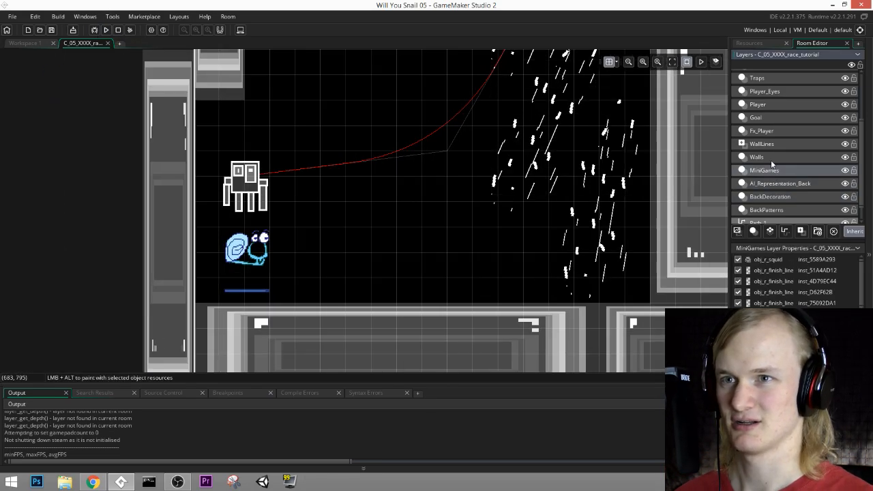
{"action": "left_click", "coordinate": [771, 158]}
{"action": "left_click", "coordinate": [767, 131]}
{"action": "left_click", "coordinate": [768, 106]}
{"action": "left_click", "coordinate": [769, 113]}
{"action": "left_click", "coordinate": [771, 86]}
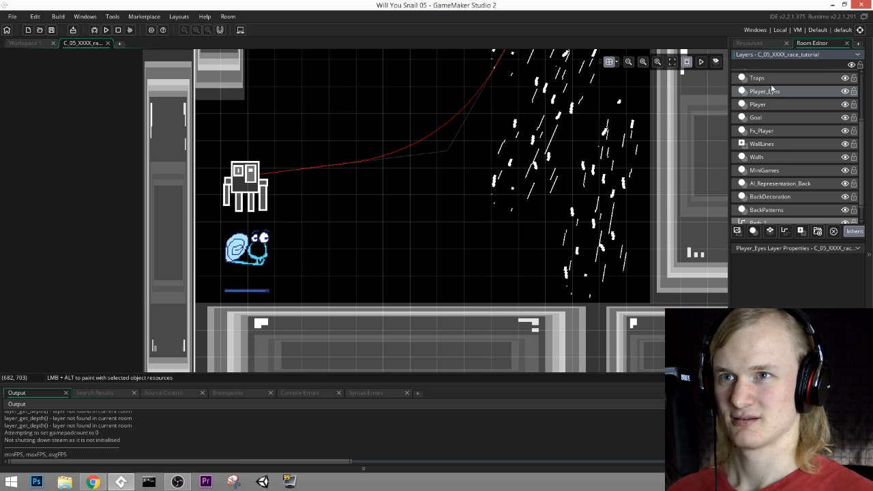
{"action": "scroll", "coordinate": [770, 79], "scroll_direction": "up", "scroll_amount": 1}
{"action": "left_click", "coordinate": [767, 113]}
{"action": "left_click", "coordinate": [769, 107]}
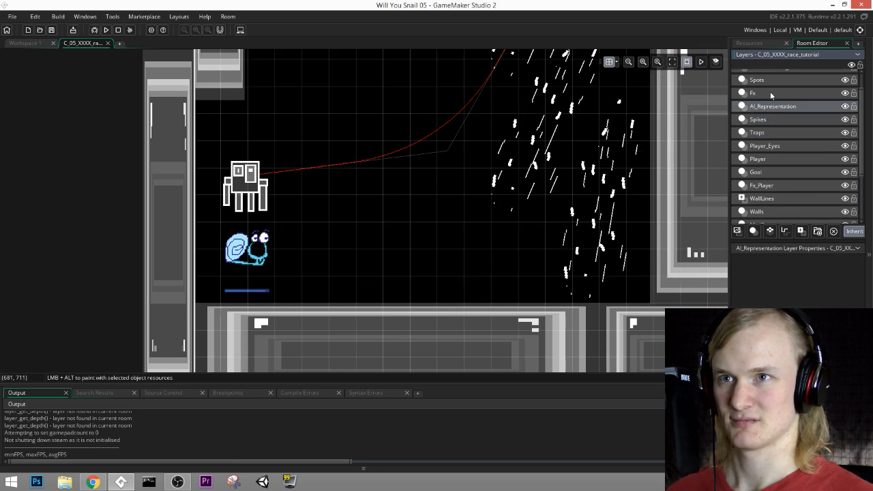
{"action": "left_click", "coordinate": [772, 94]}
{"action": "scroll", "coordinate": [773, 106], "scroll_direction": "up", "scroll_amount": 1}
{"action": "left_click", "coordinate": [767, 90]}
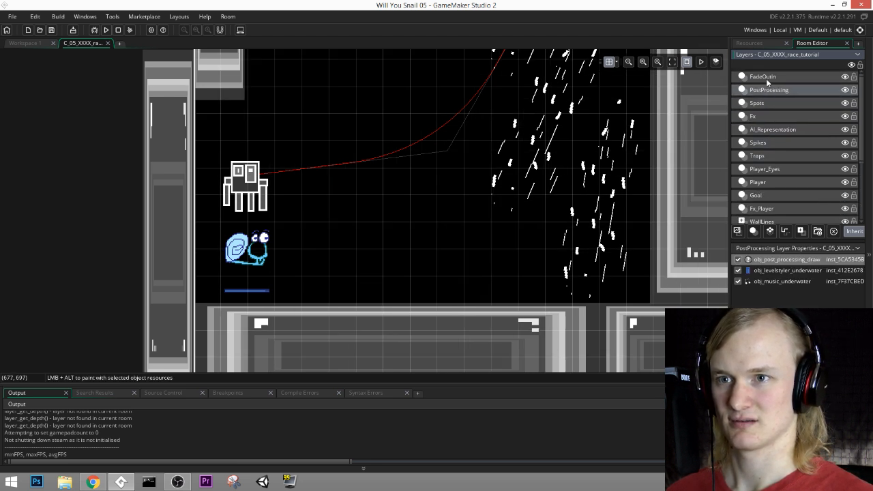
{"action": "left_click", "coordinate": [768, 78]}
{"action": "left_click", "coordinate": [776, 118]}
{"action": "left_click", "coordinate": [776, 129]}
{"action": "left_click", "coordinate": [776, 144]}
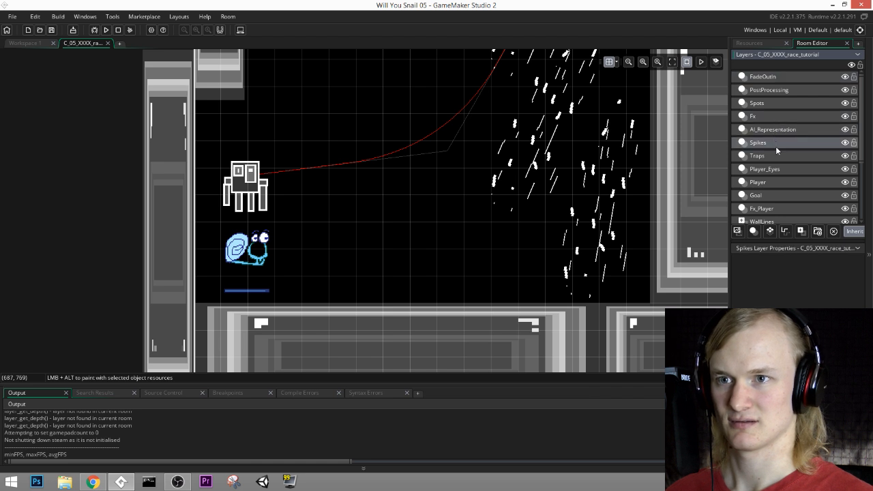
{"action": "left_click", "coordinate": [777, 156]}
{"action": "left_click", "coordinate": [776, 169]}
{"action": "left_click", "coordinate": [777, 181]}
{"action": "left_click", "coordinate": [777, 196]}
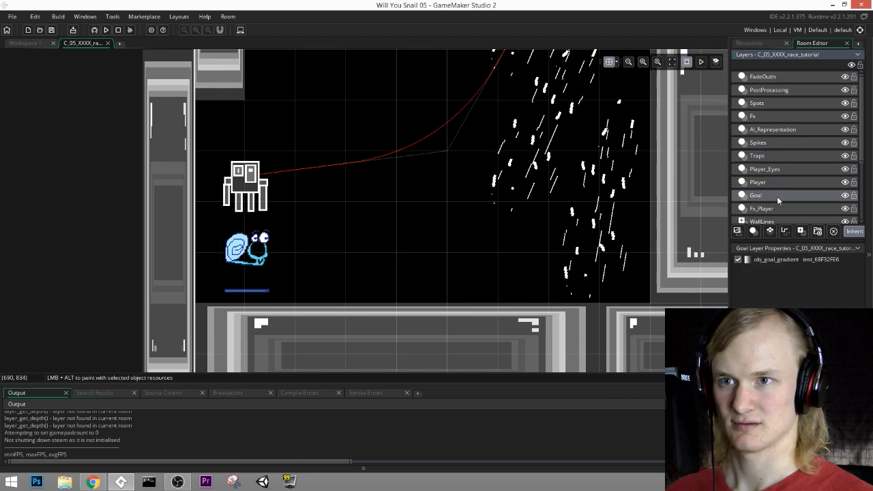
{"action": "left_click", "coordinate": [777, 182]}
{"action": "left_click", "coordinate": [771, 143]}
{"action": "left_click", "coordinate": [770, 156]}
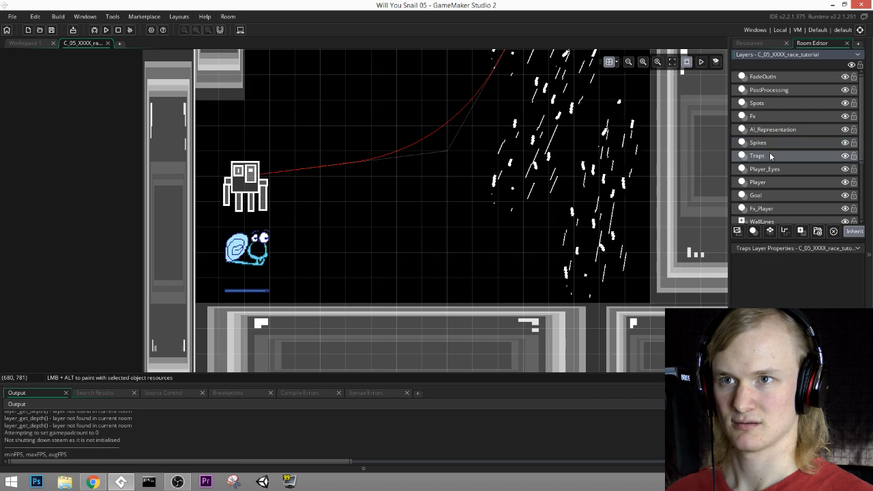
{"action": "left_click", "coordinate": [769, 117]}
{"action": "left_click", "coordinate": [770, 105]}
{"action": "left_click", "coordinate": [771, 92]}
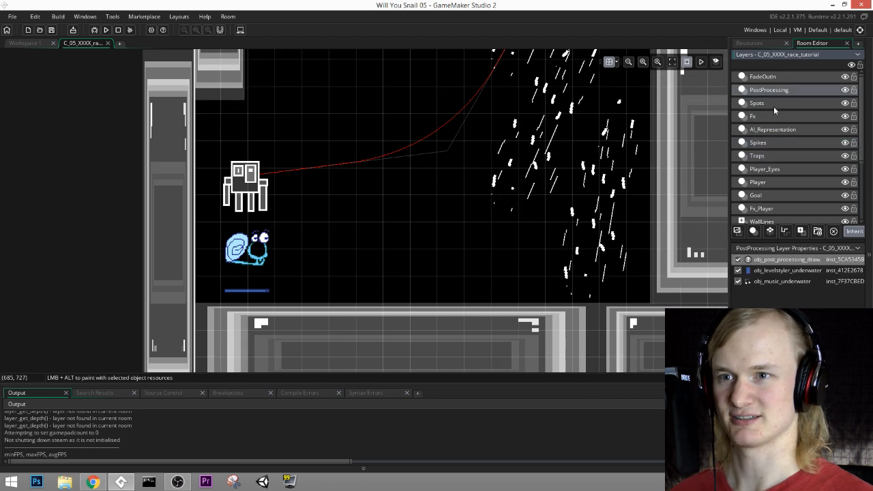
{"action": "left_click", "coordinate": [775, 115]}
{"action": "left_click", "coordinate": [773, 130]}
{"action": "left_click", "coordinate": [773, 143]}
{"action": "left_click", "coordinate": [772, 156]}
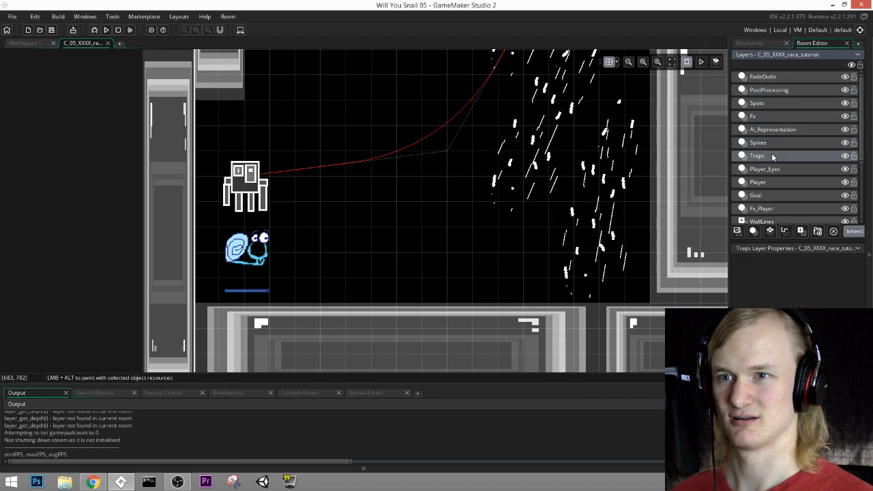
{"action": "scroll", "coordinate": [768, 216], "scroll_direction": "down", "scroll_amount": 2}
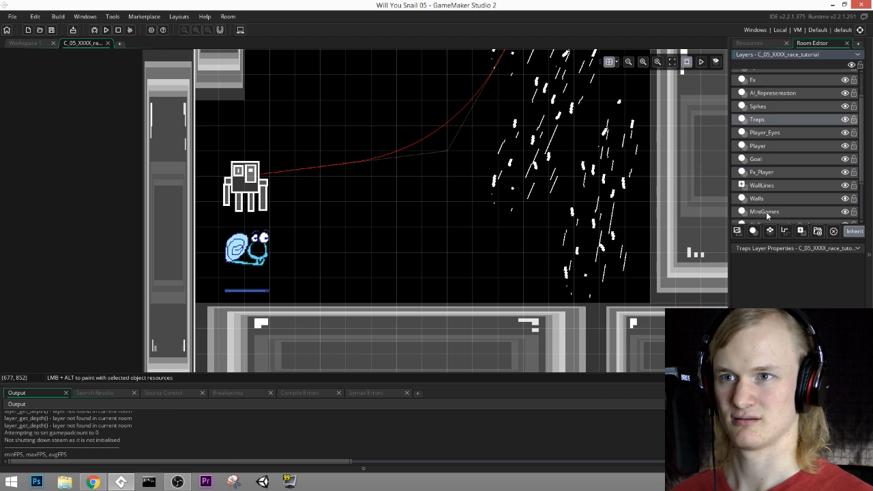
Step: Open the creation code of the squid instance on the MiniGames layer
{"action": "left_click", "coordinate": [766, 211]}
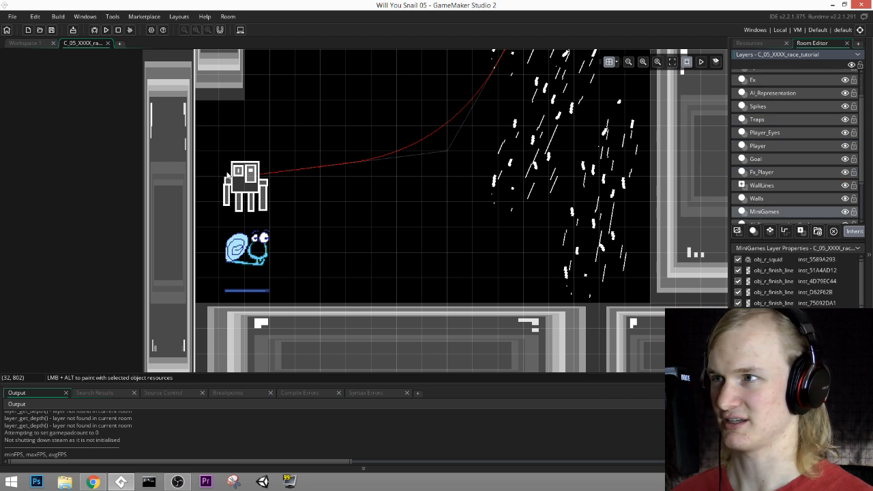
{"action": "double_click", "coordinate": [227, 176]}
{"action": "left_click", "coordinate": [350, 238]}
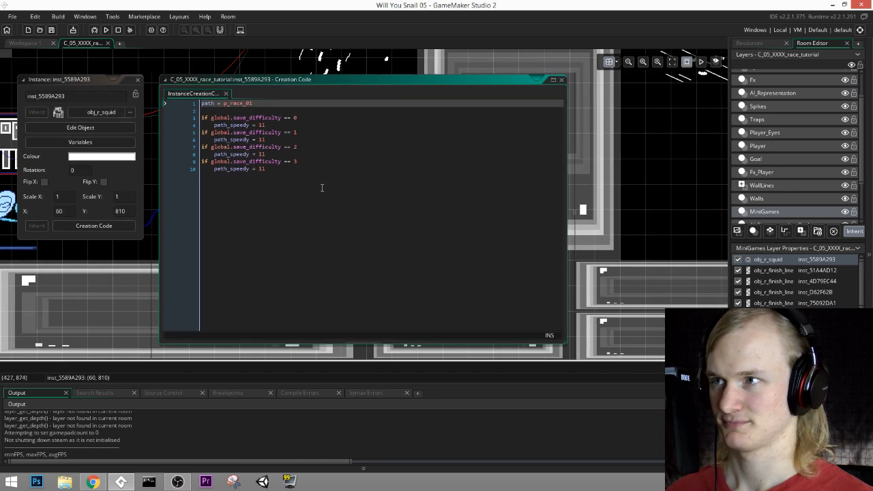
{"action": "middle_click_drag", "start_coordinate": [322, 188], "coordinate": [449, 253]}
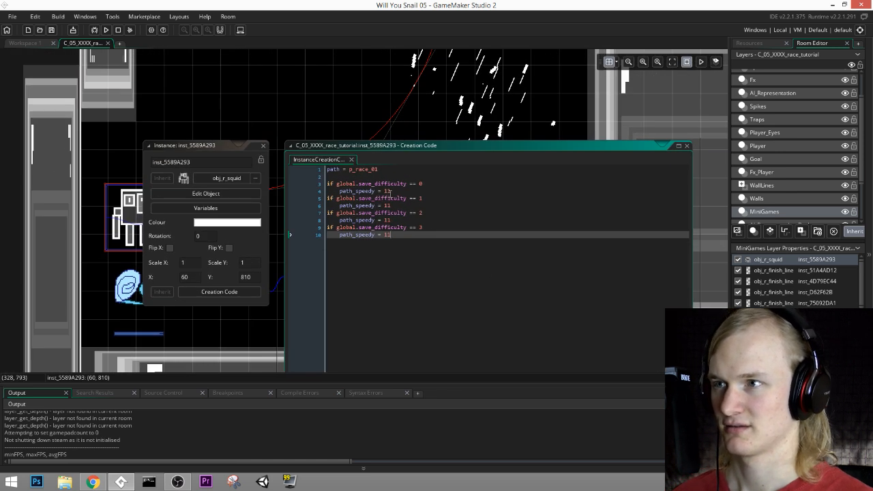
Step: Set the squid's path_speedy to 12 for all four save_difficulty levels, 0 through 3
{"action": "double_click", "coordinate": [387, 191]}
{"action": "double_click", "coordinate": [387, 205]}
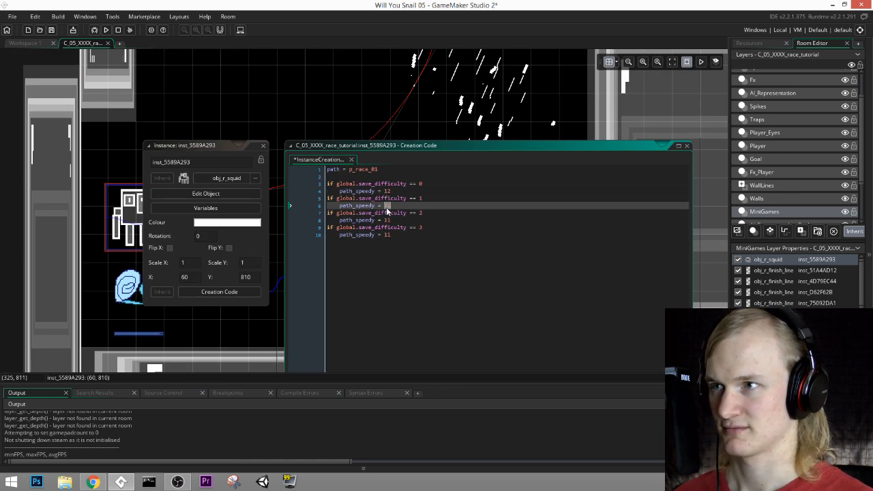
{"action": "type", "text": "12"}
{"action": "double_click", "coordinate": [387, 220]}
{"action": "double_click", "coordinate": [388, 235]}
{"action": "double_click", "coordinate": [387, 227]}
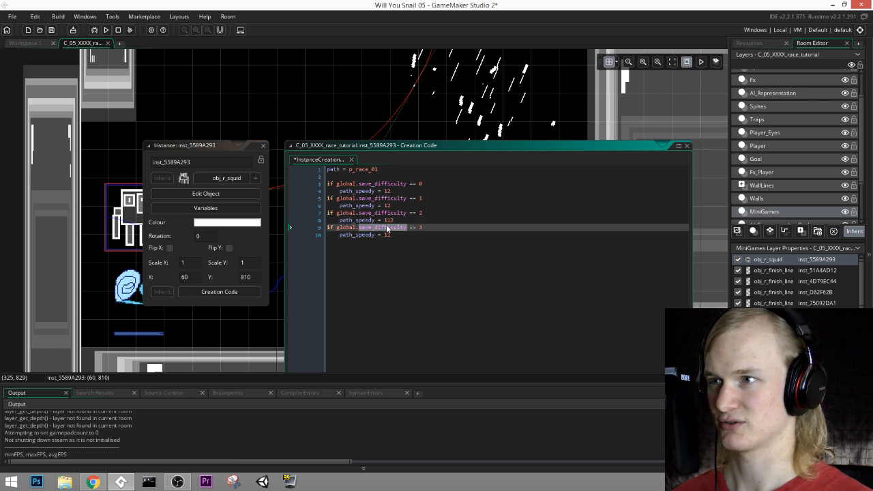
{"action": "double_click", "coordinate": [390, 220]}
{"action": "type", "text": "12"}
{"action": "left_click", "coordinate": [389, 235]}
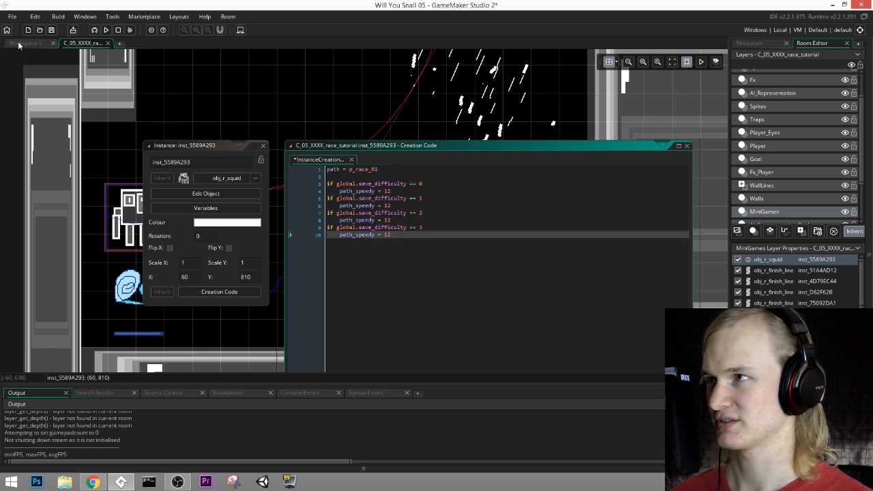
Step: Save the project and run the game to race the squid at path speed 12
{"action": "left_click", "coordinate": [52, 30]}
{"action": "left_click", "coordinate": [106, 30]}
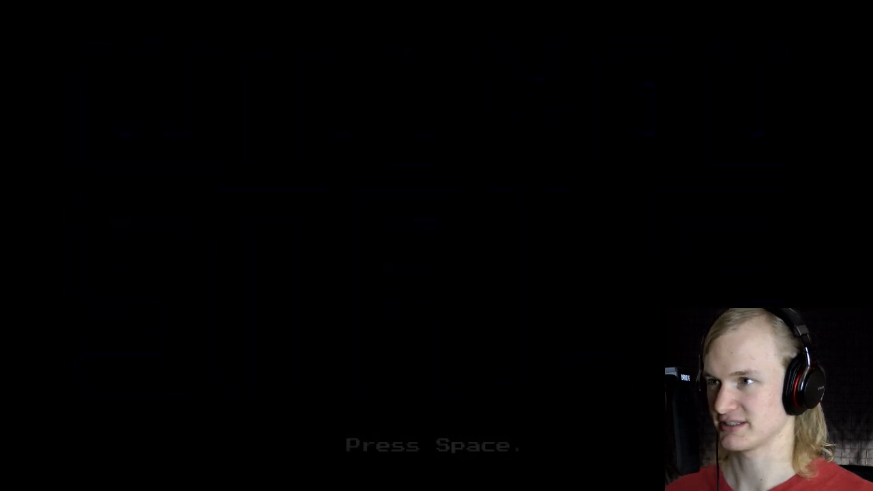
{"action": "key", "text": "d"}
{"action": "key", "text": "space"}
{"action": "key", "text": "space"}
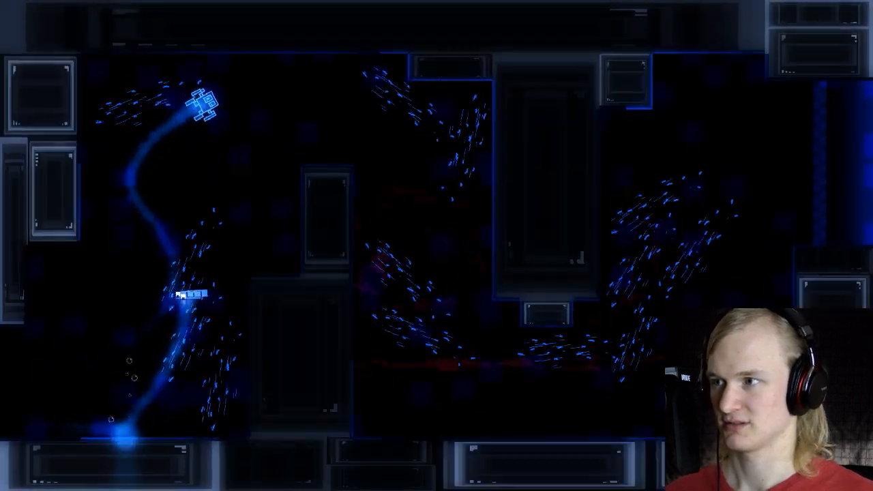
{"action": "key", "text": "d"}
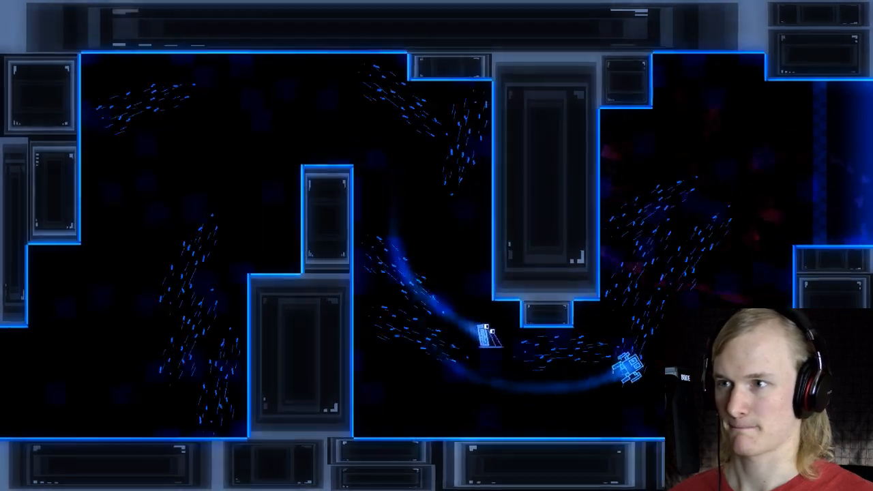
{"action": "key", "text": "space"}
{"action": "key", "text": "d"}
{"action": "key", "text": "space"}
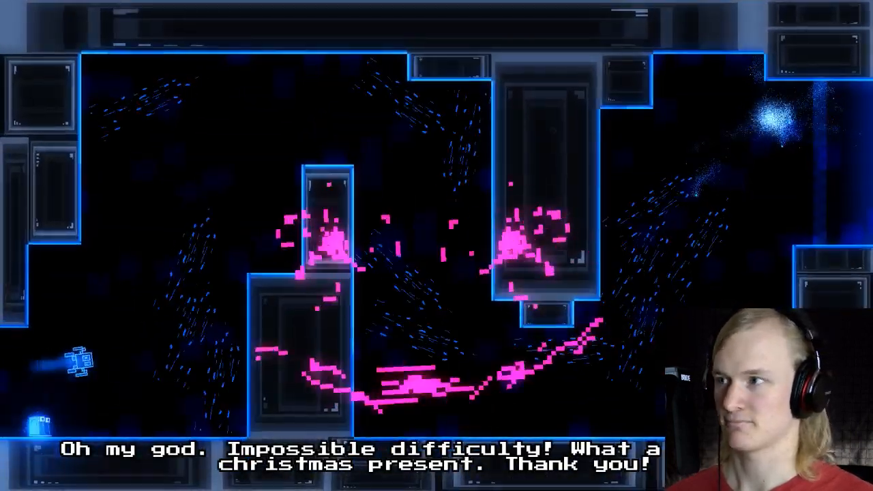
Step: Replay the race repeatedly on Impossible difficulty to judge the squid's increased speed
{"action": "key", "text": "space"}
{"action": "key", "text": "d"}
{"action": "key", "text": "space"}
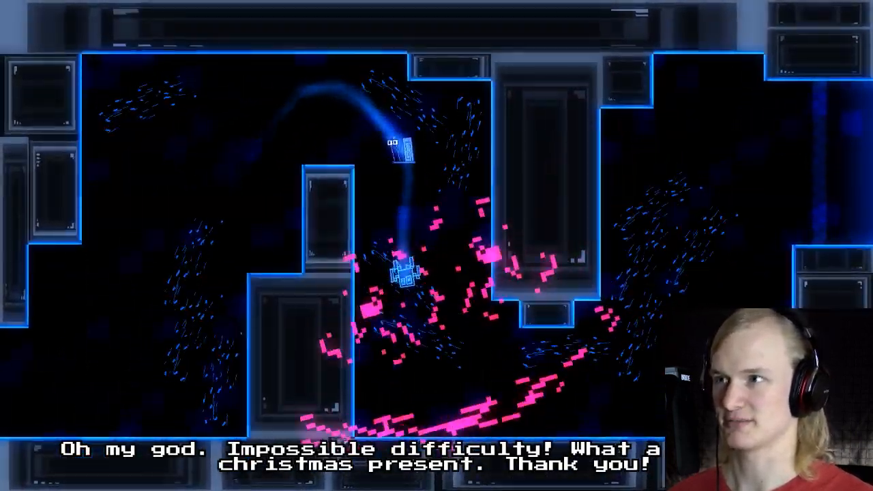
{"action": "key", "text": "d"}
{"action": "key", "text": "space"}
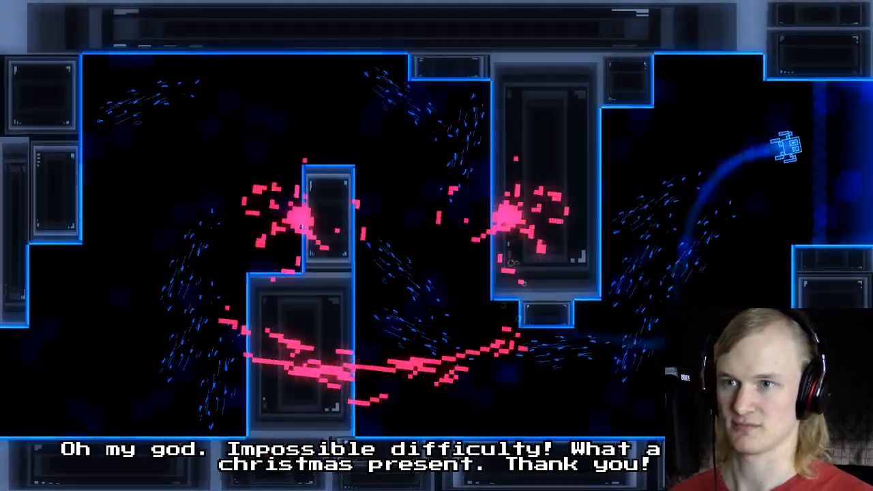
{"action": "key", "text": "d"}
{"action": "key", "text": "space"}
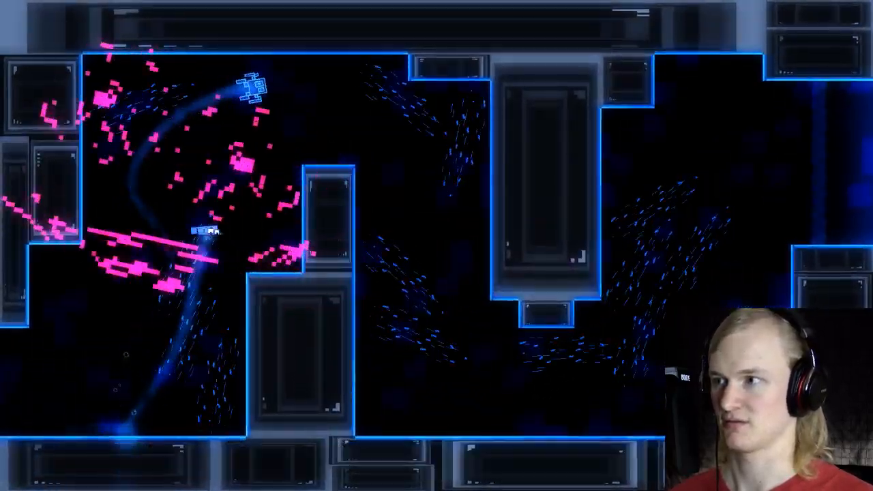
{"action": "key", "text": "space"}
{"action": "key", "text": "d"}
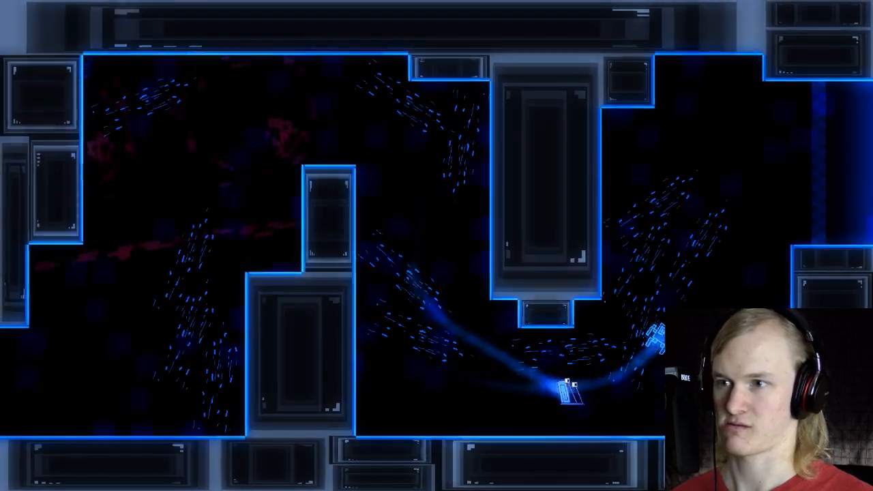
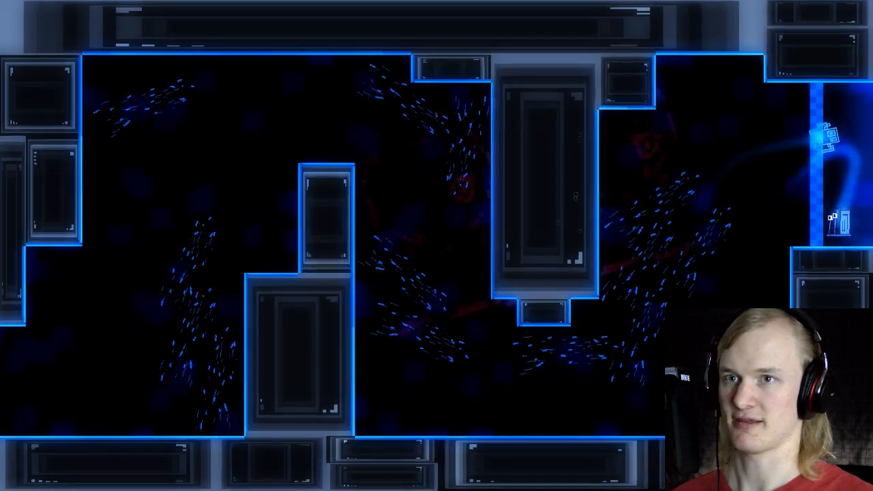
Step: Quit the playtest and set the squid's path_speedy to 12.5 for save_difficulty 3
{"action": "key", "text": "Escape"}
{"action": "key", "text": "Up"}
{"action": "key", "text": "Return"}
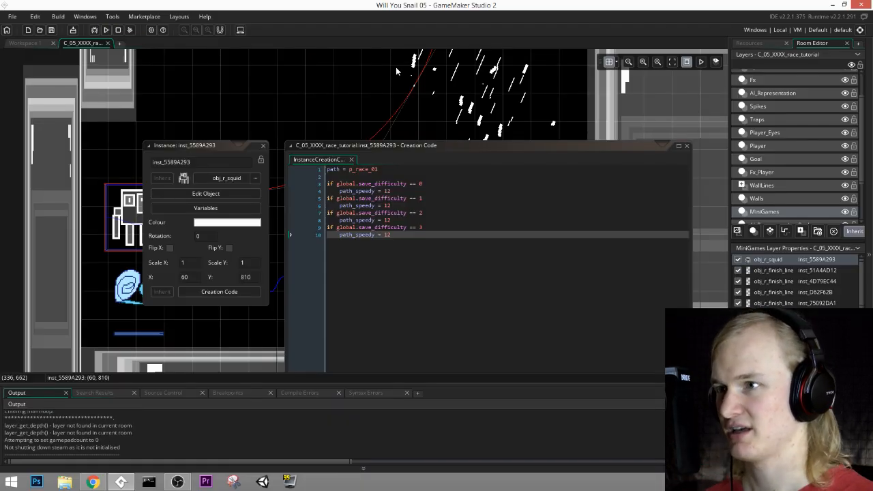
{"action": "left_click", "coordinate": [410, 240]}
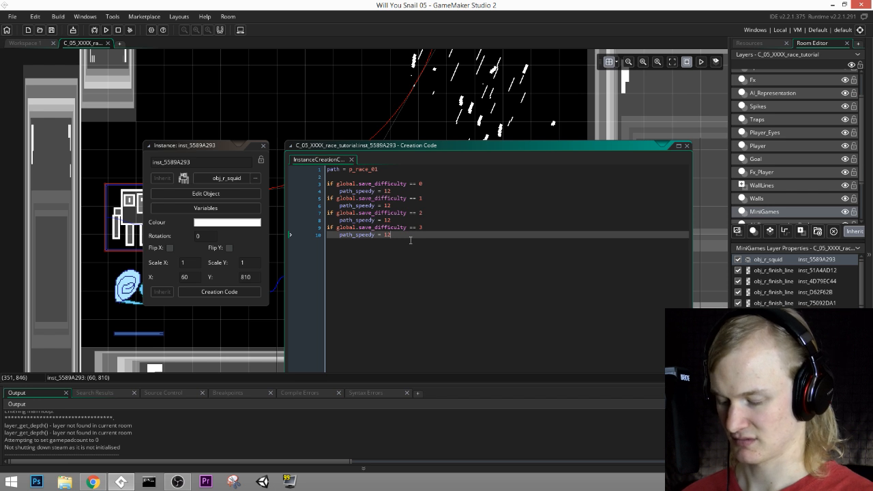
{"action": "type", "text": ".5"}
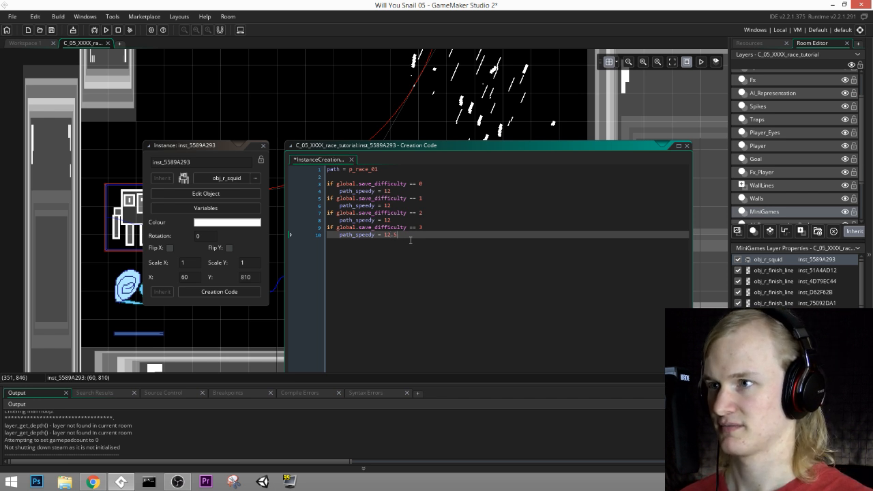
Step: Set path_speedy to 11 for save_difficulty 1 and 8 for save_difficulty 0, and save the project
{"action": "left_click", "coordinate": [390, 205]}
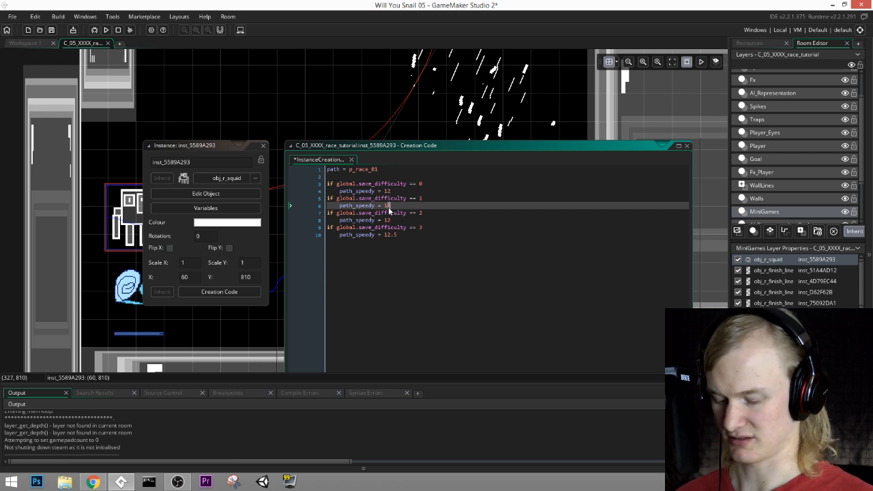
{"action": "left_click", "coordinate": [386, 191]}
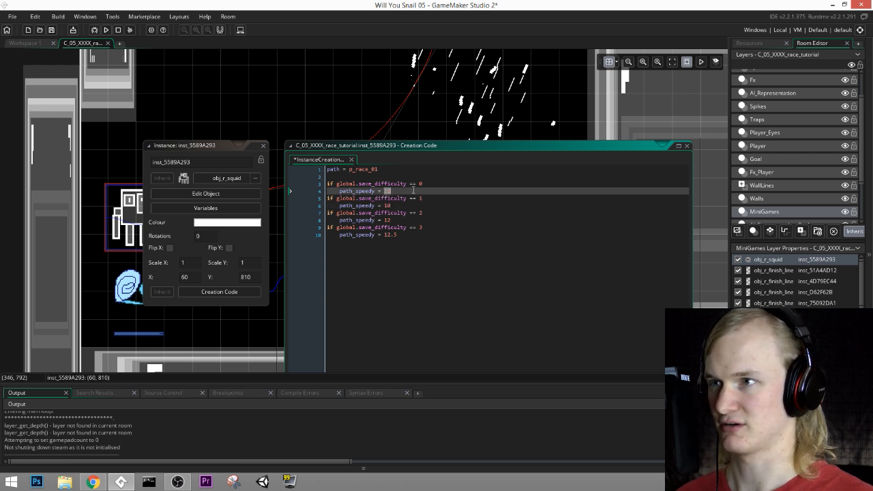
{"action": "double_click", "coordinate": [389, 205]}
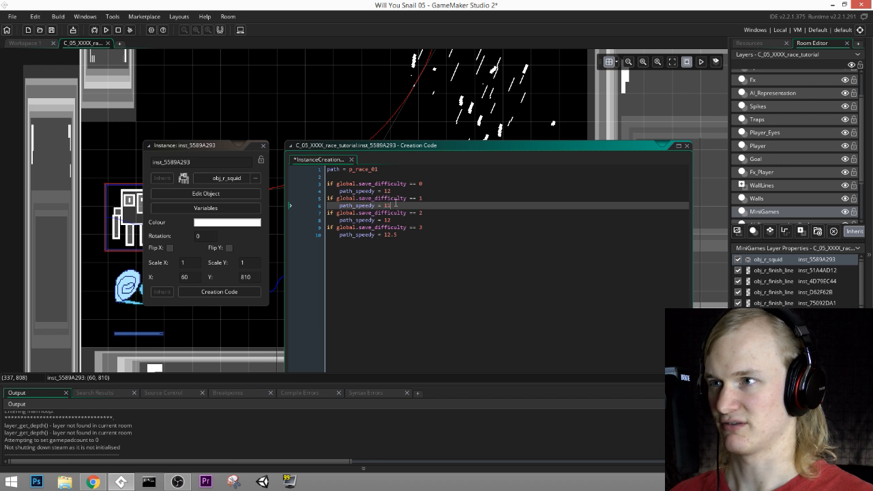
{"action": "left_click", "coordinate": [387, 190]}
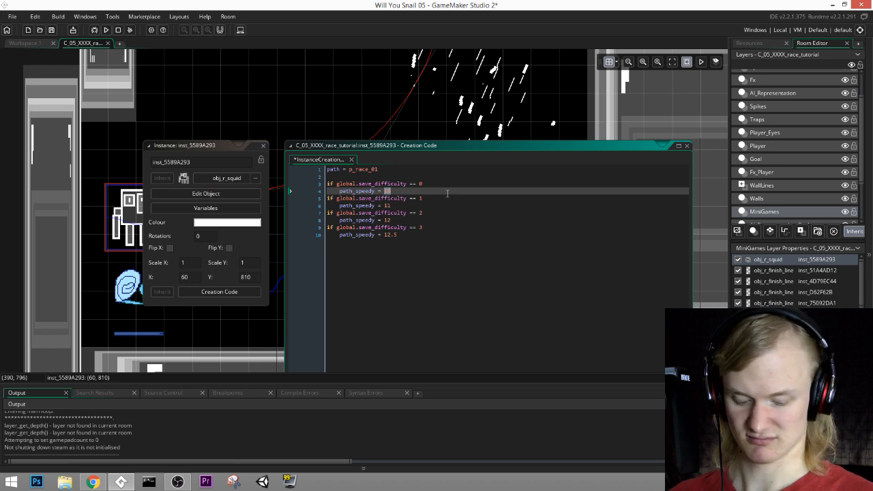
{"action": "type", "text": "8"}
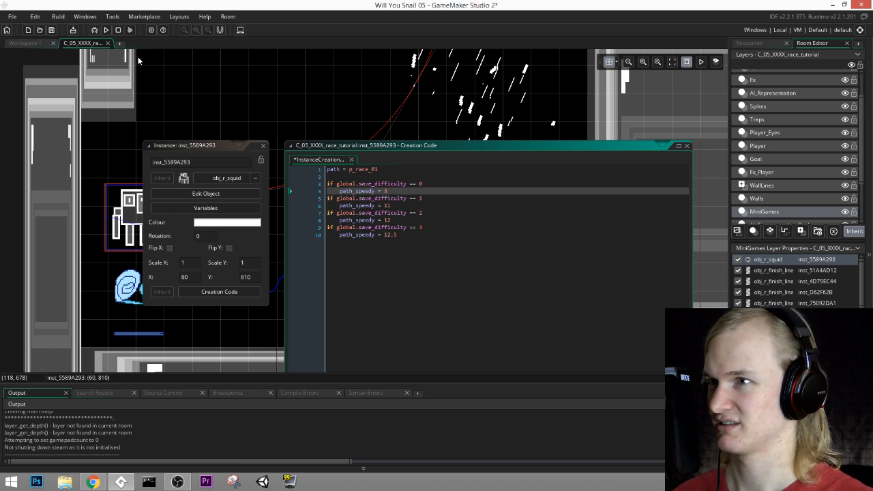
{"action": "key", "text": "ctrl+s"}
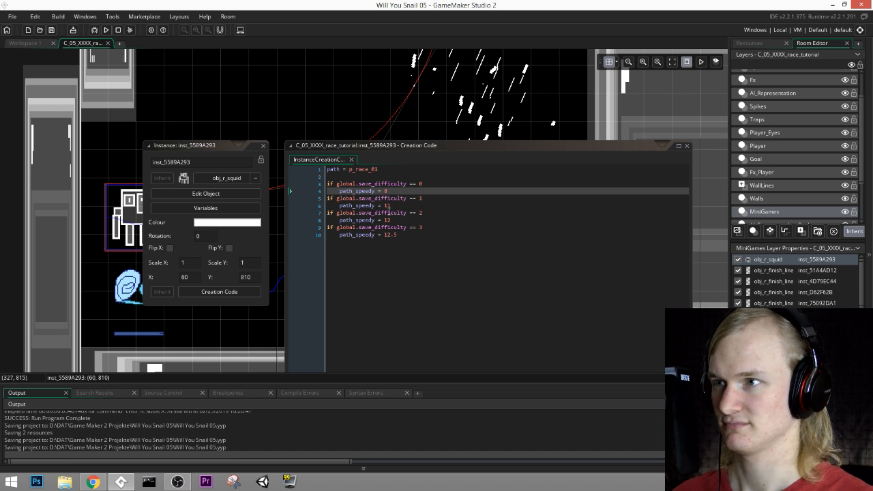
Step: Set path_speedy to 10.5 for save_difficulty 1, close the squid instance's windows and save the project
{"action": "double_click", "coordinate": [387, 206]}
{"action": "type", "text": "10"}
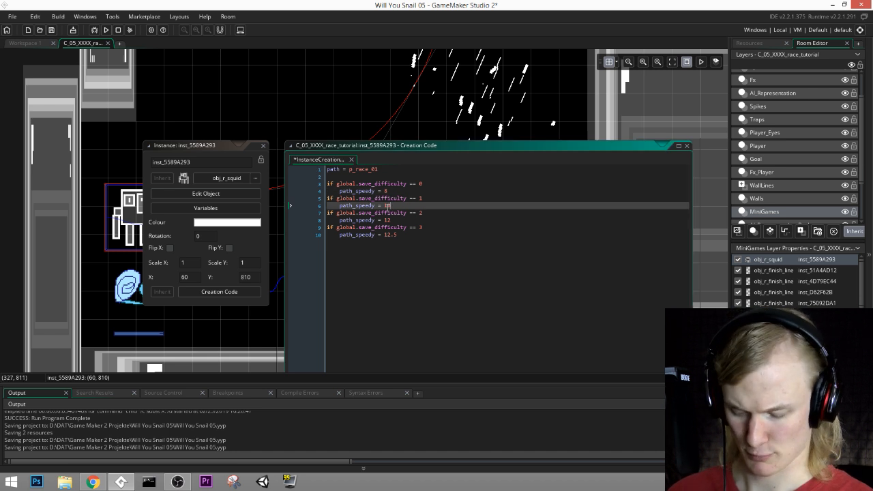
{"action": "type", "text": ".5"}
{"action": "left_click", "coordinate": [263, 145]}
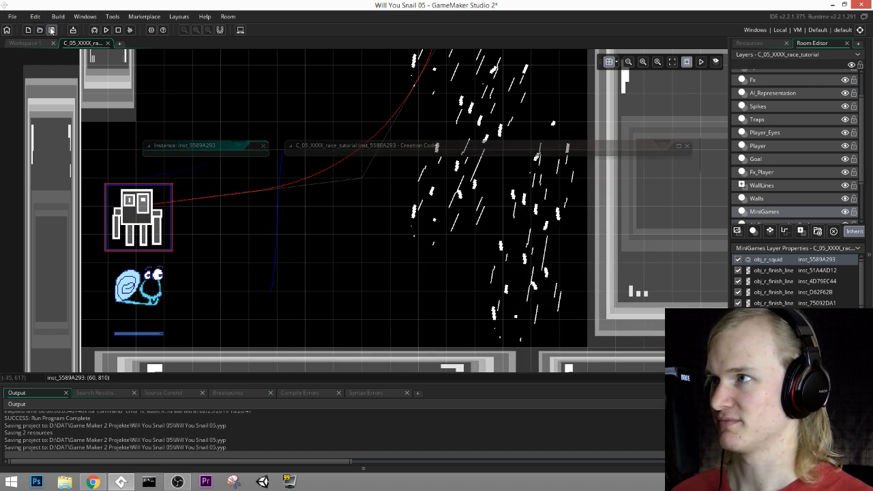
{"action": "left_click", "coordinate": [52, 30]}
Step: Close the race tutorial room, then open the C_04_XXXX_bombs room for a brief look and close it again
{"action": "scroll", "coordinate": [389, 213], "scroll_direction": "down", "scroll_amount": 4}
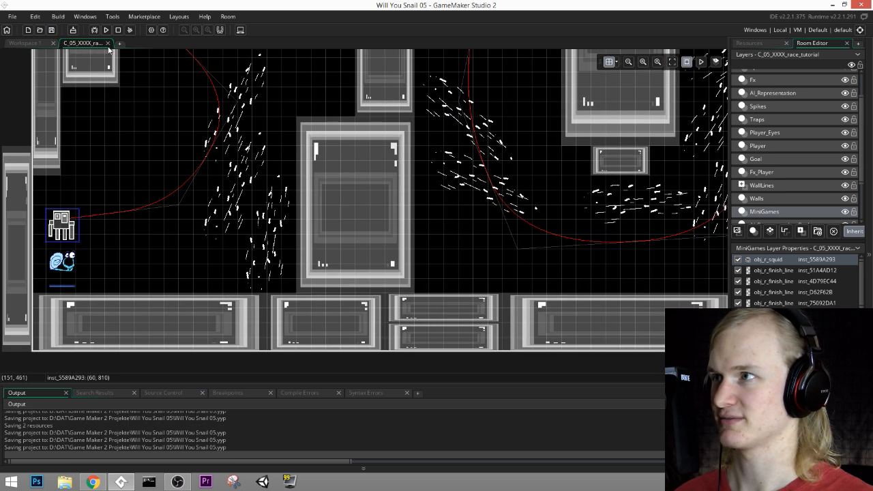
{"action": "left_click", "coordinate": [108, 43]}
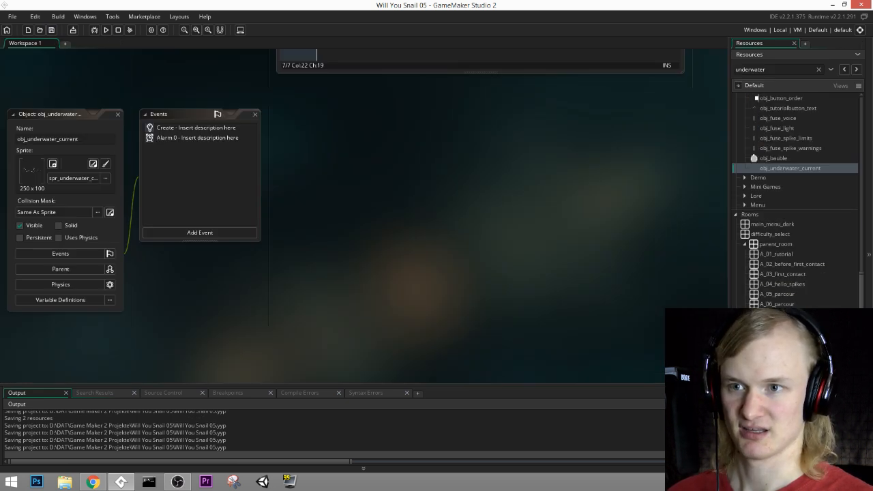
{"action": "scroll", "coordinate": [794, 305], "scroll_direction": "down", "scroll_amount": 1}
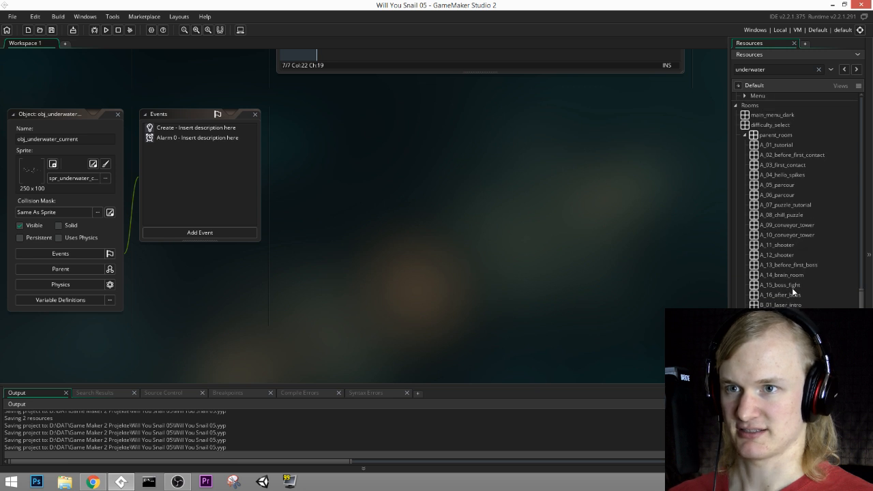
{"action": "left_click", "coordinate": [803, 247]}
{"action": "scroll", "coordinate": [805, 248], "scroll_direction": "down", "scroll_amount": 2}
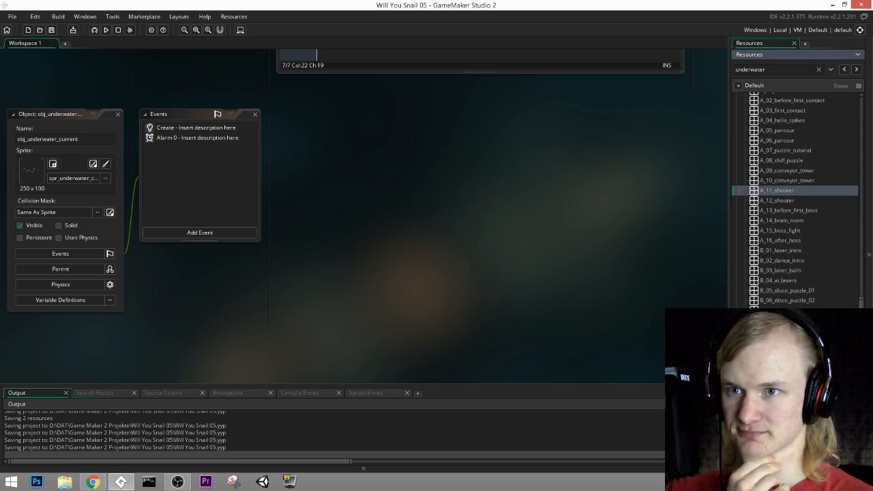
{"action": "left_click", "coordinate": [810, 304]}
{"action": "scroll", "coordinate": [794, 200], "scroll_direction": "down", "scroll_amount": 5}
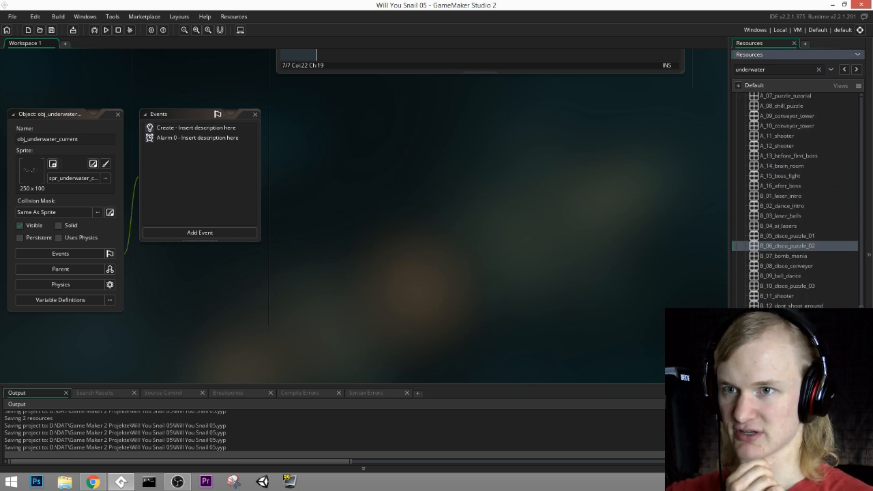
{"action": "double_click", "coordinate": [784, 305]}
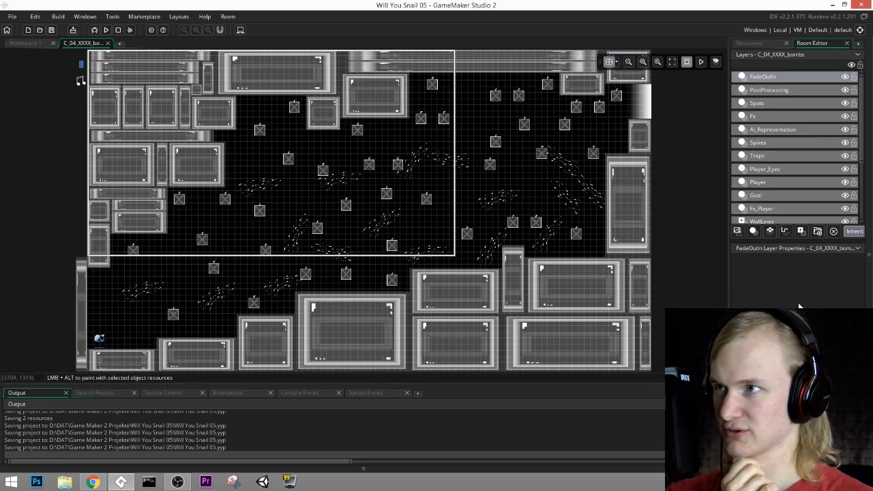
{"action": "left_click", "coordinate": [108, 44]}
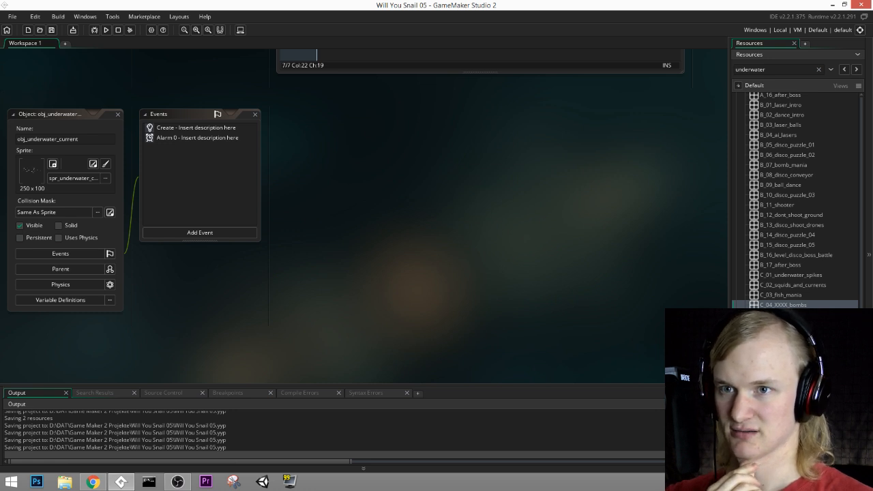
Step: Open the C_06_XXXX_long_race room and check which instances its upper layers contain, ending on the Fx layer
{"action": "left_click", "coordinate": [796, 54]}
{"action": "double_click", "coordinate": [784, 325]}
{"action": "middle_click_drag", "start_coordinate": [471, 316], "coordinate": [546, 335]}
{"action": "left_click", "coordinate": [775, 130]}
{"action": "left_click", "coordinate": [770, 143]}
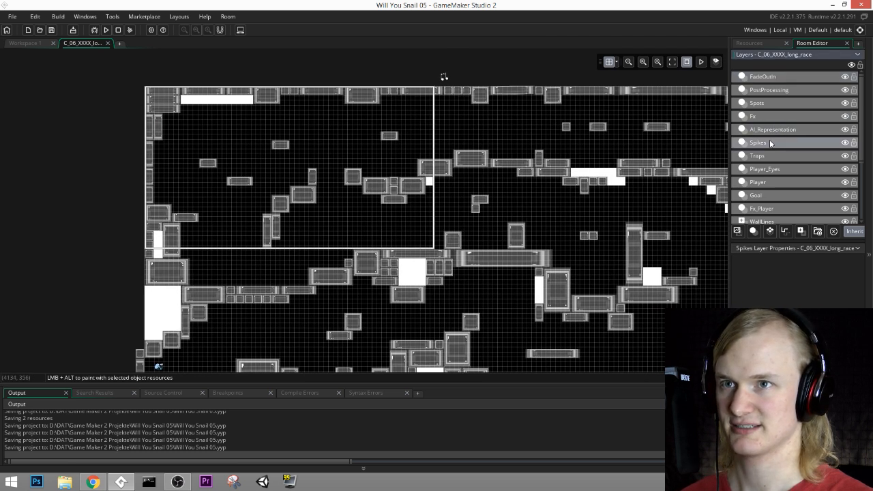
{"action": "left_click", "coordinate": [767, 116]}
{"action": "left_click", "coordinate": [768, 103]}
{"action": "left_click", "coordinate": [768, 90]}
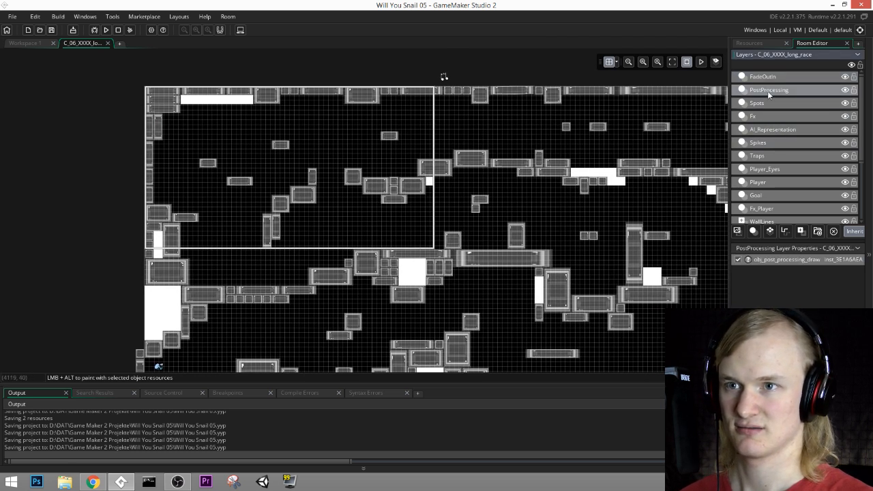
{"action": "left_click", "coordinate": [772, 77]}
{"action": "left_click", "coordinate": [776, 89]}
{"action": "left_click", "coordinate": [781, 117]}
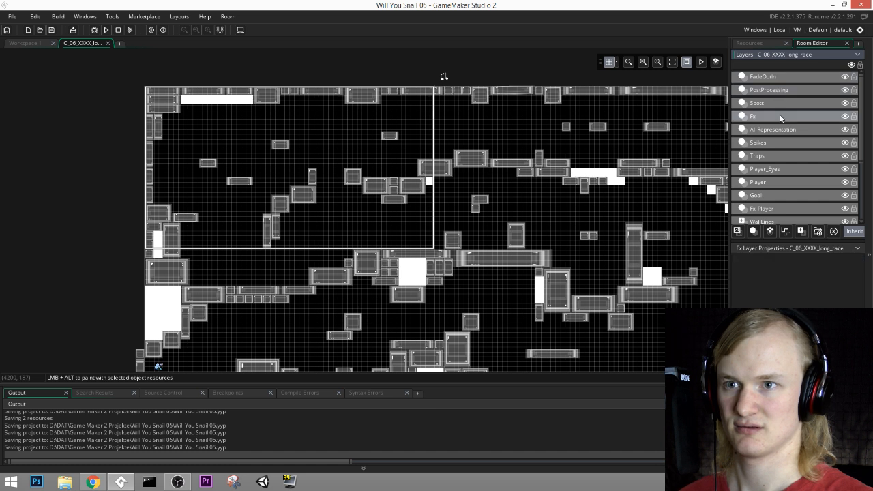
Step: Place obj_levelstyler_underwater just outside the upper-left corner of the long race room
{"action": "left_click", "coordinate": [761, 42]}
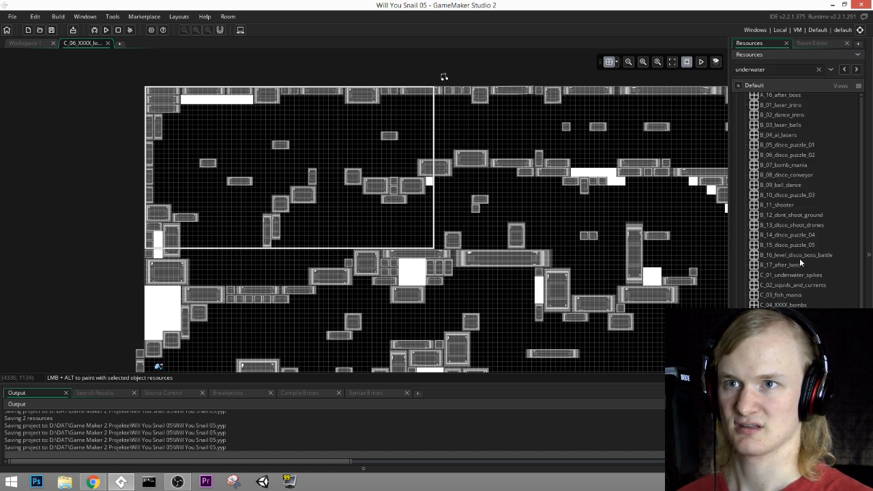
{"action": "scroll", "coordinate": [800, 258], "scroll_direction": "down", "scroll_amount": 5}
{"action": "scroll", "coordinate": [765, 193], "scroll_direction": "up", "scroll_amount": 10}
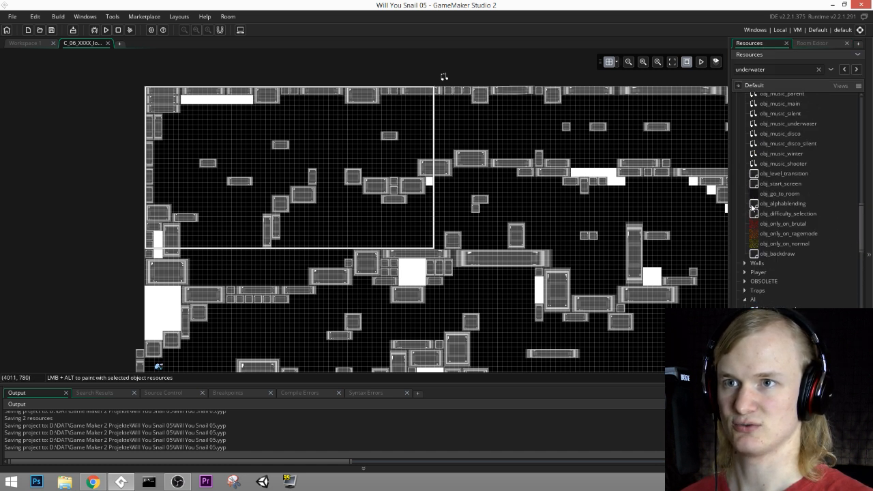
{"action": "mouse_move", "coordinate": [782, 216]}
{"action": "left_mouse_down"}
{"action": "mouse_move", "coordinate": [54, 126]}
{"action": "mouse_move", "coordinate": [140, 95]}
{"action": "left_mouse_up"}
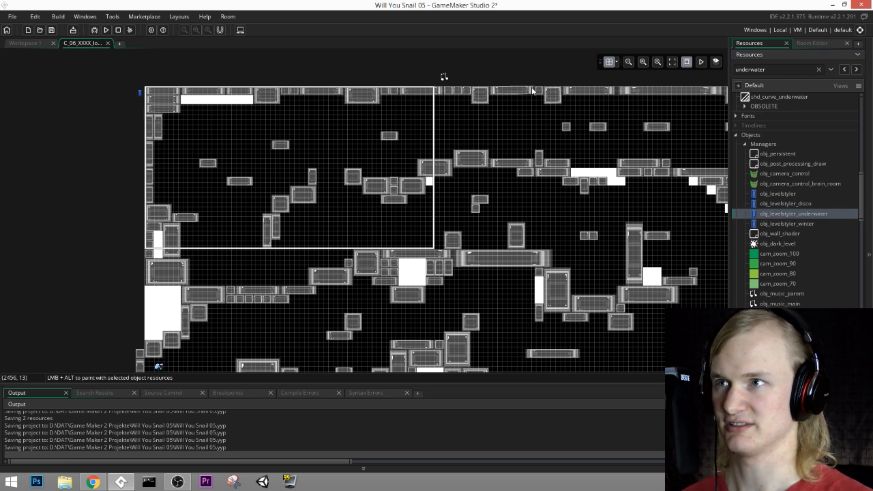
Step: Delete the obj_music_main instance from the Player layer of the long race room
{"action": "left_click", "coordinate": [809, 43]}
{"action": "left_click", "coordinate": [767, 182]}
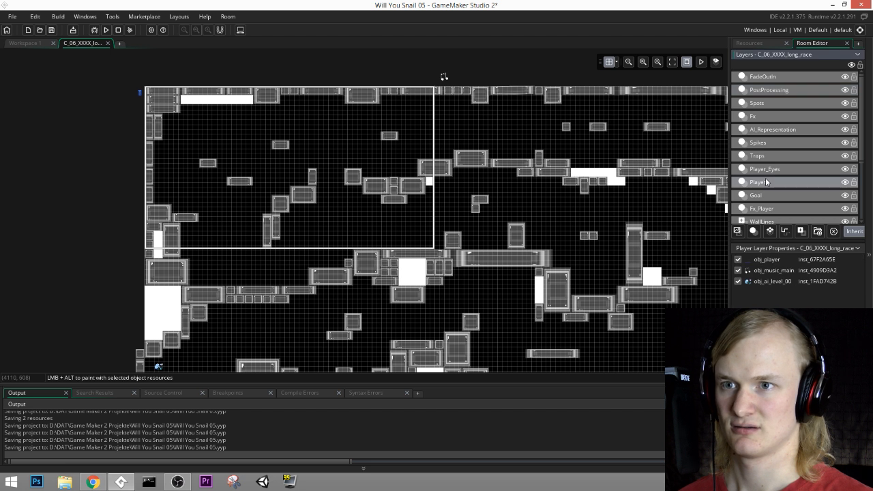
{"action": "left_click_drag", "start_coordinate": [447, 75], "coordinate": [141, 106]}
{"action": "key", "text": "Delete"}
Step: Place obj_music_underwater on the Player layer beside the level styler, outside the room's upper-left corner
{"action": "left_click", "coordinate": [759, 44]}
{"action": "scroll", "coordinate": [747, 194], "scroll_direction": "up", "scroll_amount": 6}
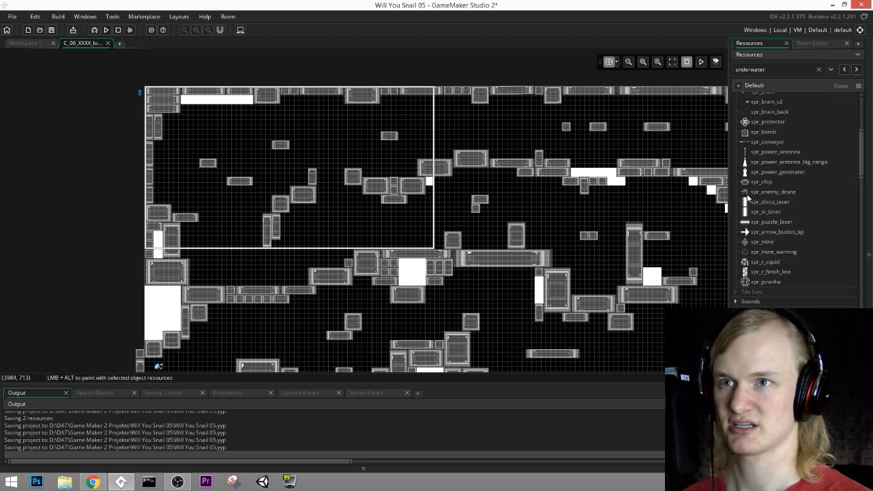
{"action": "scroll", "coordinate": [748, 196], "scroll_direction": "down", "scroll_amount": 7}
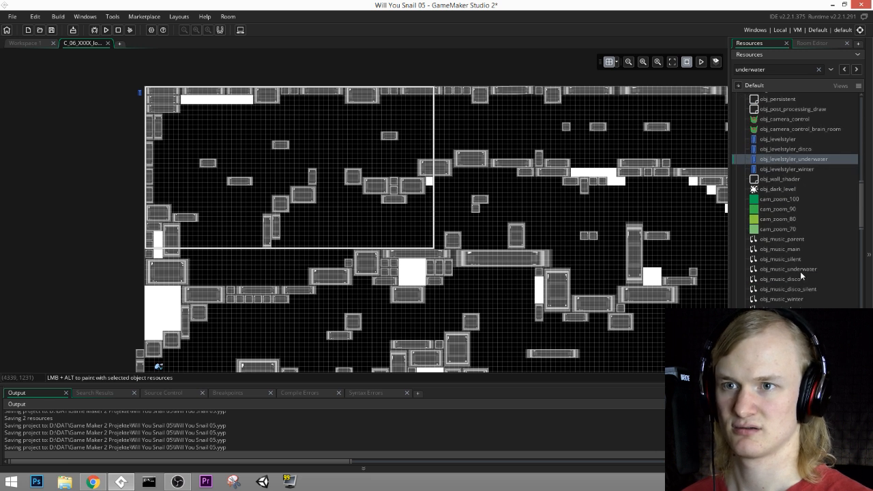
{"action": "left_click_drag", "start_coordinate": [801, 271], "coordinate": [136, 95]}
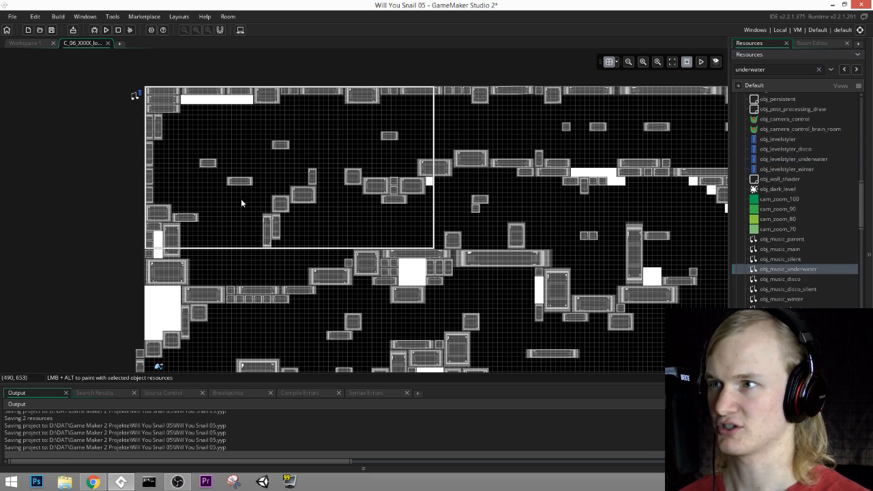
Step: Examine the long race room's lower-left start area and the instances on its Player layer
{"action": "scroll", "coordinate": [361, 252], "scroll_direction": "up", "scroll_amount": 1, "text": "ctrl"}
{"action": "middle_click_drag", "start_coordinate": [478, 323], "coordinate": [476, 230]}
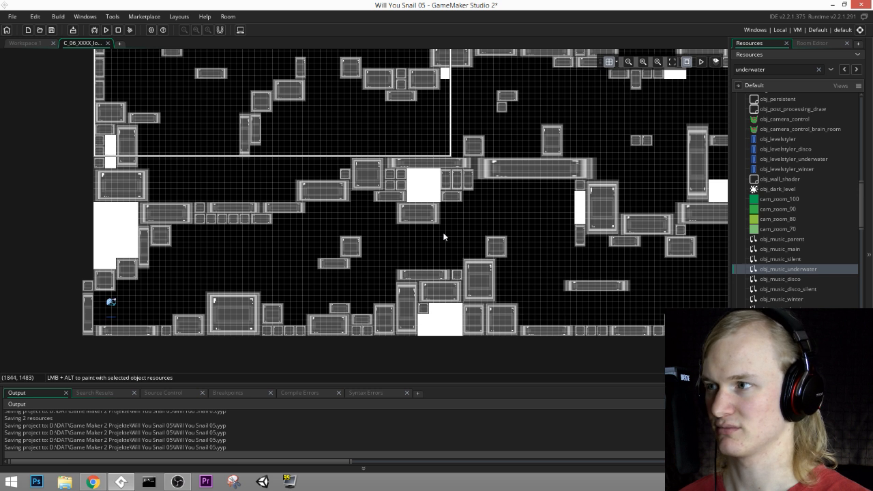
{"action": "left_click", "coordinate": [808, 43]}
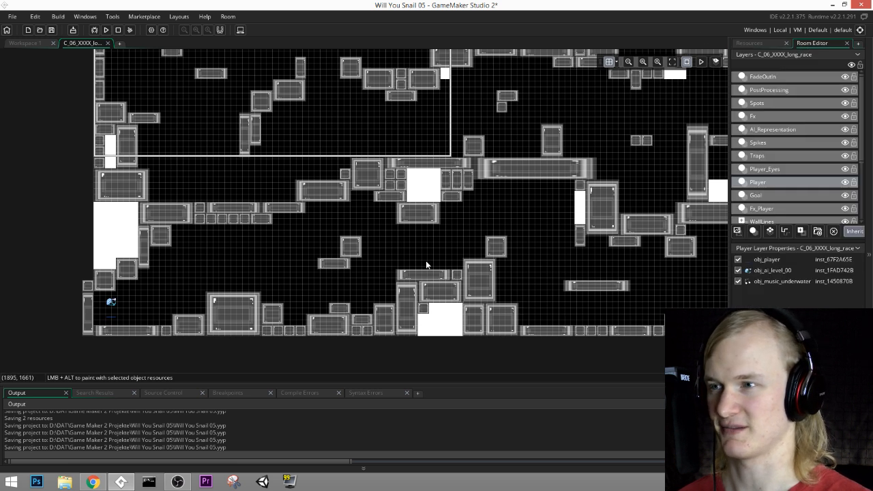
{"action": "middle_click_drag", "start_coordinate": [429, 211], "coordinate": [428, 163]}
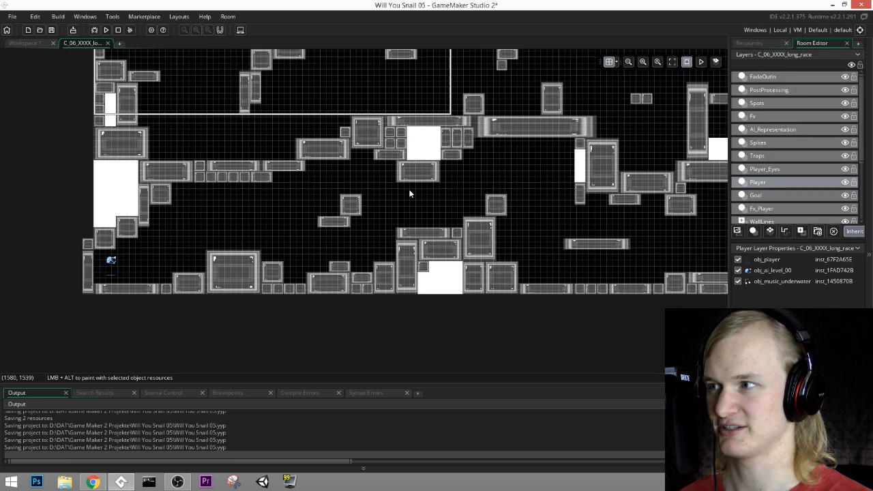
{"action": "middle_click_drag", "start_coordinate": [410, 194], "coordinate": [440, 179]}
{"action": "scroll", "coordinate": [227, 245], "scroll_direction": "up", "scroll_amount": 3, "text": "ctrl"}
{"action": "middle_click_drag", "start_coordinate": [227, 244], "coordinate": [476, 241]}
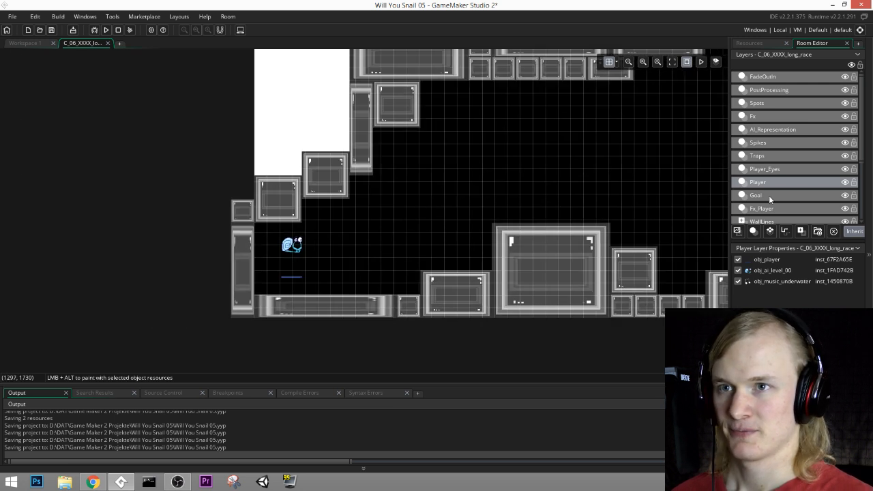
Step: Place obj_r_squid from the mini_game_race objects on the MiniGames layer at the snail's start position, (96, 1856)
{"action": "scroll", "coordinate": [763, 153], "scroll_direction": "down", "scroll_amount": 1}
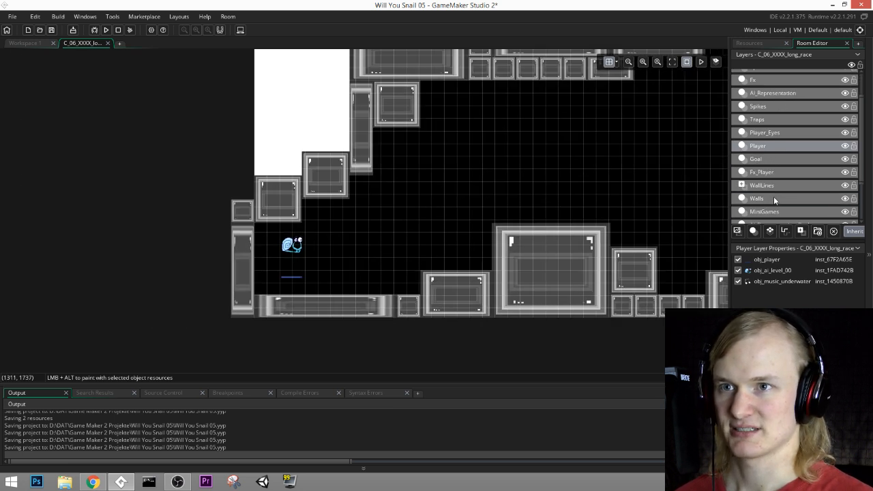
{"action": "left_click", "coordinate": [757, 42]}
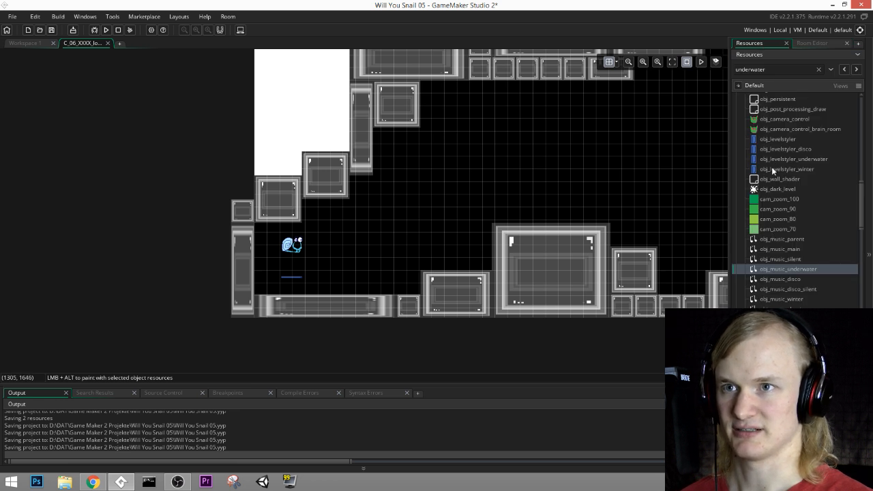
{"action": "scroll", "coordinate": [775, 279], "scroll_direction": "down", "scroll_amount": 10}
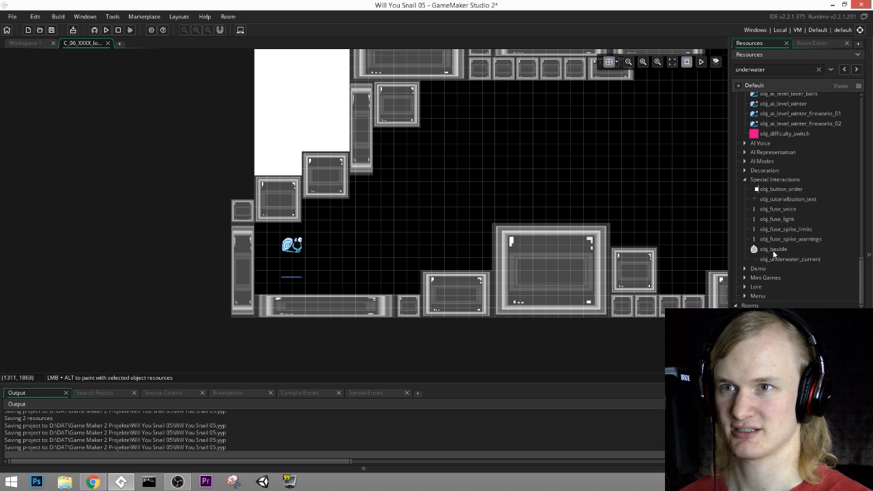
{"action": "left_click", "coordinate": [745, 179]}
{"action": "left_click", "coordinate": [746, 189]}
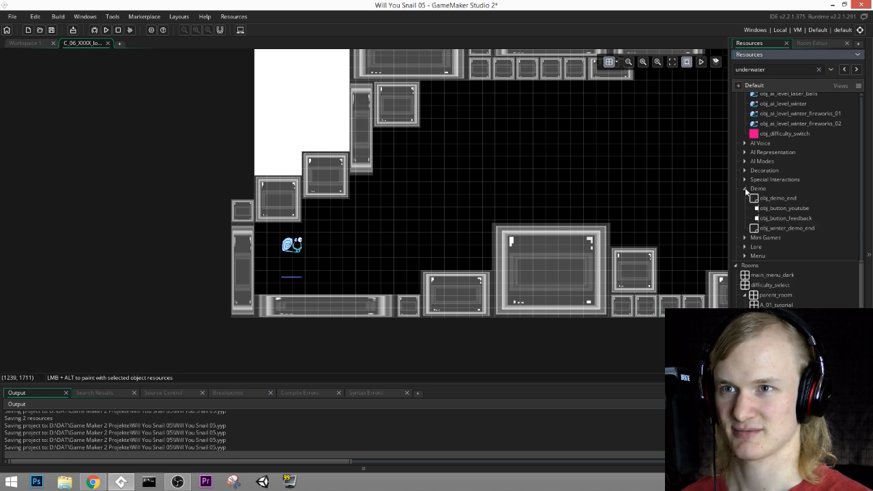
{"action": "left_click", "coordinate": [745, 189]}
{"action": "left_click", "coordinate": [745, 198]}
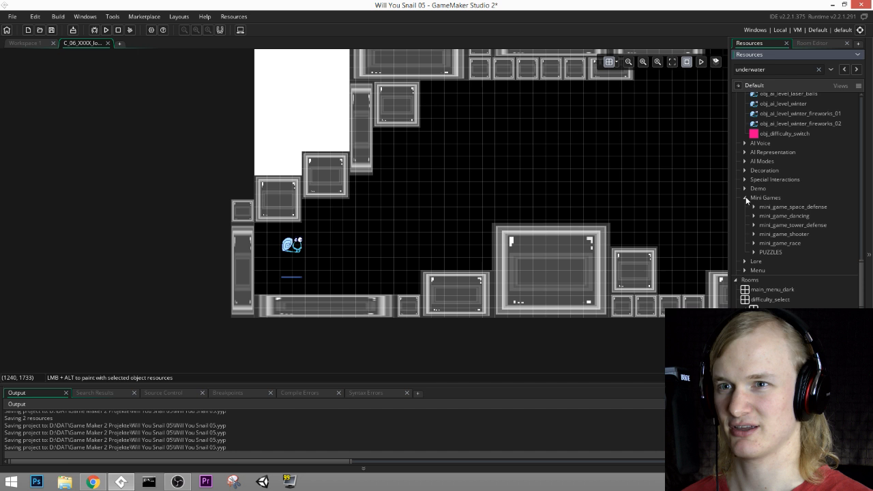
{"action": "left_click", "coordinate": [753, 243]}
{"action": "left_click_drag", "start_coordinate": [775, 253], "coordinate": [289, 256]}
{"action": "left_click", "coordinate": [290, 255]}
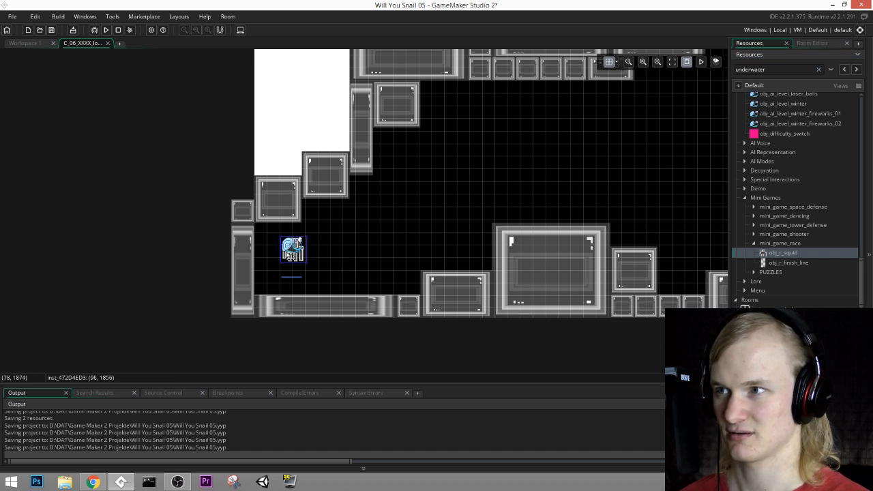
Step: Move the obj_ai_level_00 instance on the Player layer off the squid to the floor corner at (32, 1952)
{"action": "left_click", "coordinate": [813, 43]}
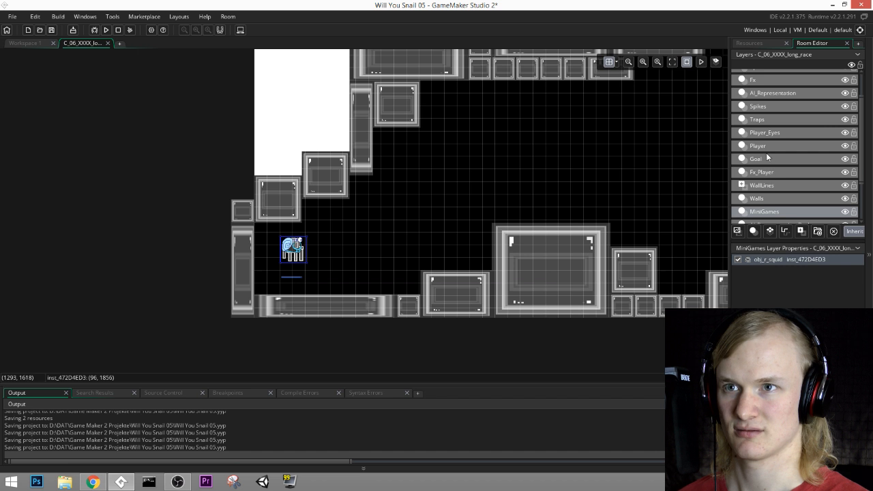
{"action": "left_click", "coordinate": [765, 197]}
{"action": "left_click", "coordinate": [292, 252]}
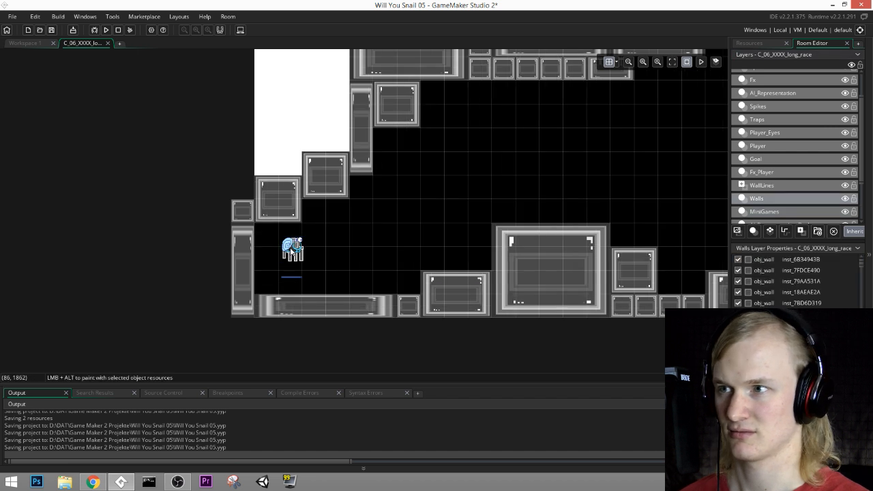
{"action": "left_click", "coordinate": [780, 213]}
{"action": "left_click", "coordinate": [299, 244]}
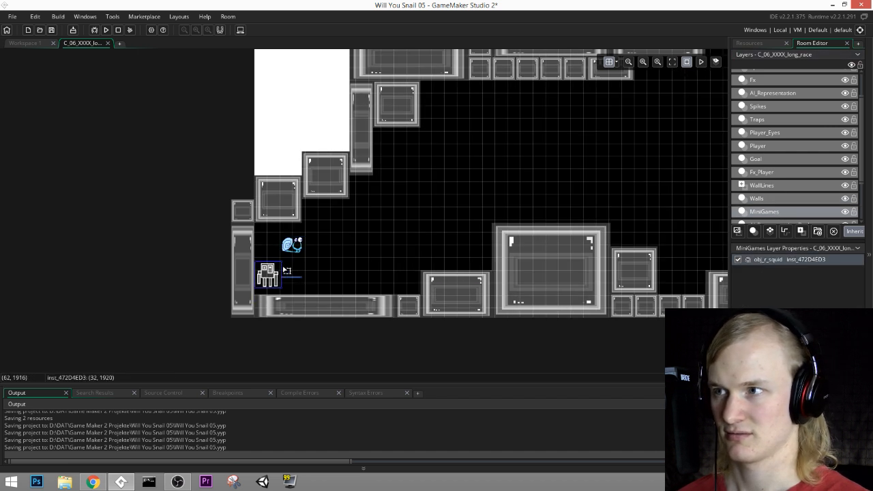
{"action": "left_click", "coordinate": [759, 146]}
{"action": "left_click", "coordinate": [304, 245]}
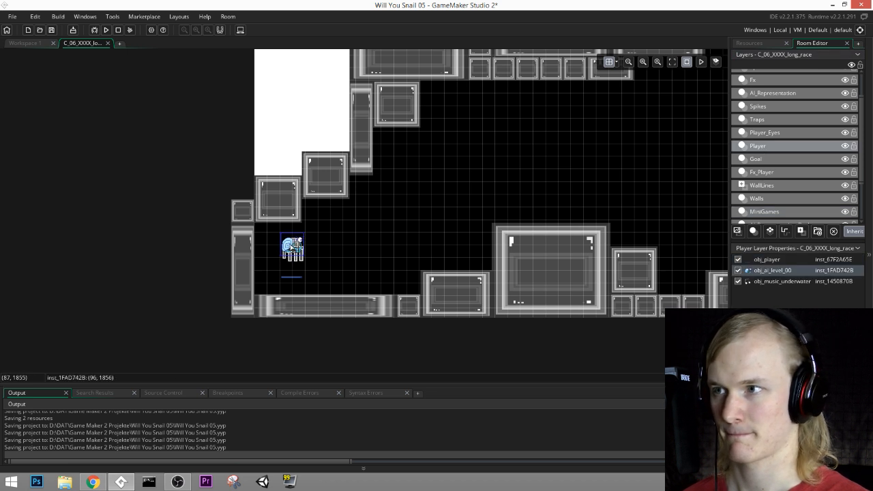
{"action": "left_click_drag", "start_coordinate": [292, 245], "coordinate": [265, 277]}
Step: Create a new path resource and assign it to the Path_1 layer
{"action": "scroll", "coordinate": [462, 201], "scroll_direction": "up", "scroll_amount": 1}
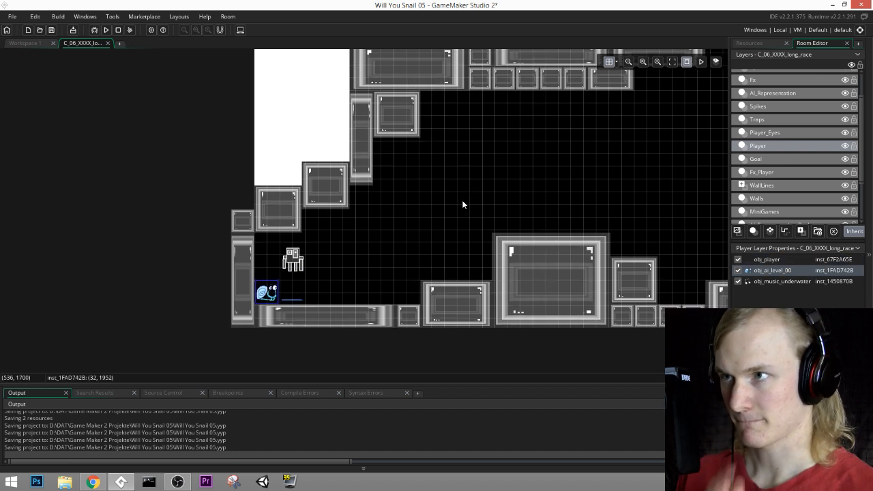
{"action": "middle_click_drag", "start_coordinate": [463, 201], "coordinate": [448, 222]}
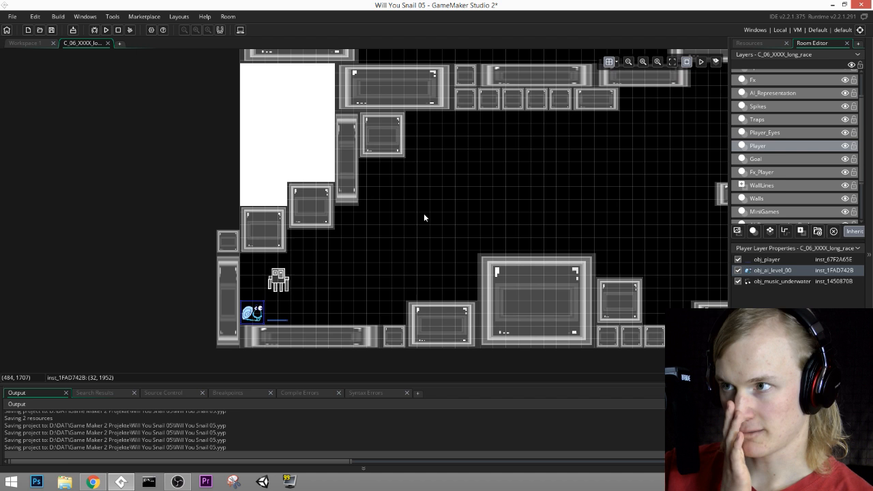
{"action": "scroll", "coordinate": [782, 205], "scroll_direction": "down", "scroll_amount": 3}
{"action": "left_click", "coordinate": [777, 204]}
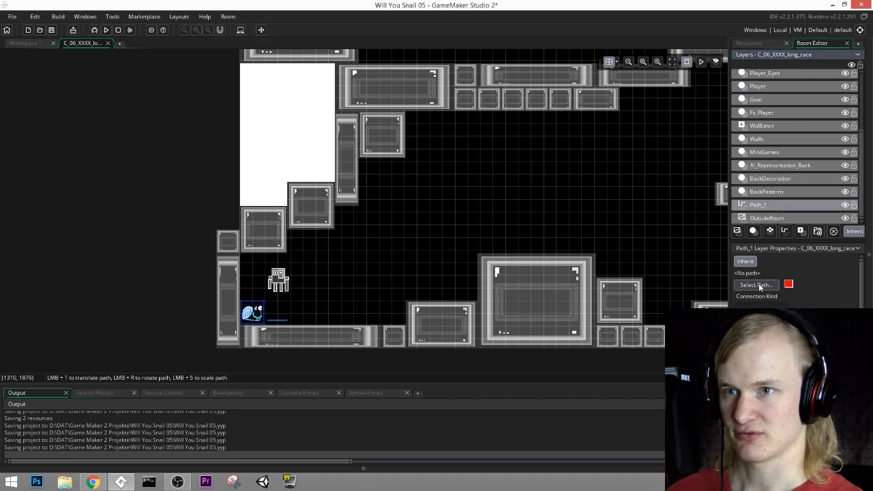
{"action": "scroll", "coordinate": [789, 304], "scroll_direction": "down", "scroll_amount": 1}
{"action": "scroll", "coordinate": [789, 304], "scroll_direction": "up", "scroll_amount": 1}
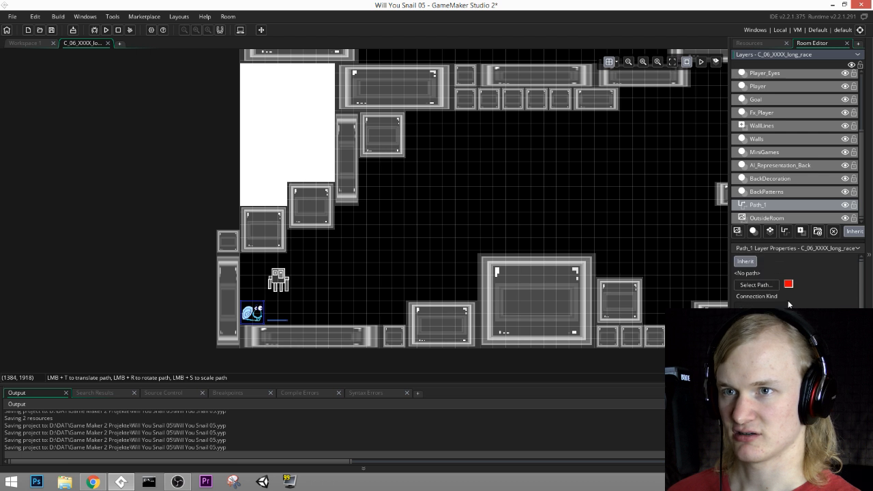
{"action": "scroll", "coordinate": [788, 304], "scroll_direction": "down", "scroll_amount": 1}
{"action": "left_click", "coordinate": [768, 267]}
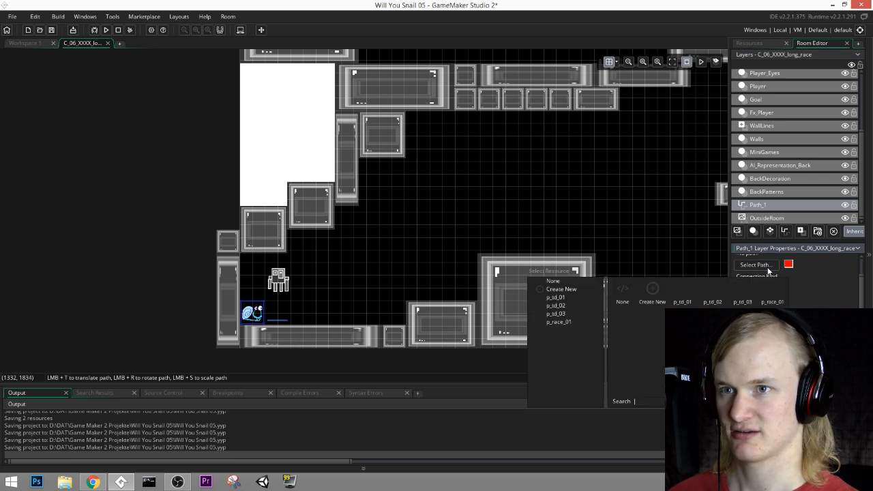
{"action": "left_click", "coordinate": [651, 292]}
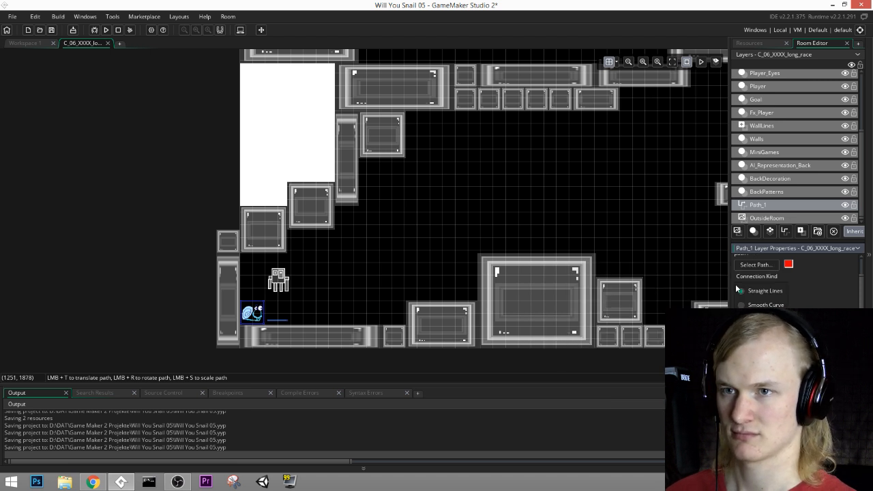
{"action": "left_click", "coordinate": [751, 266]}
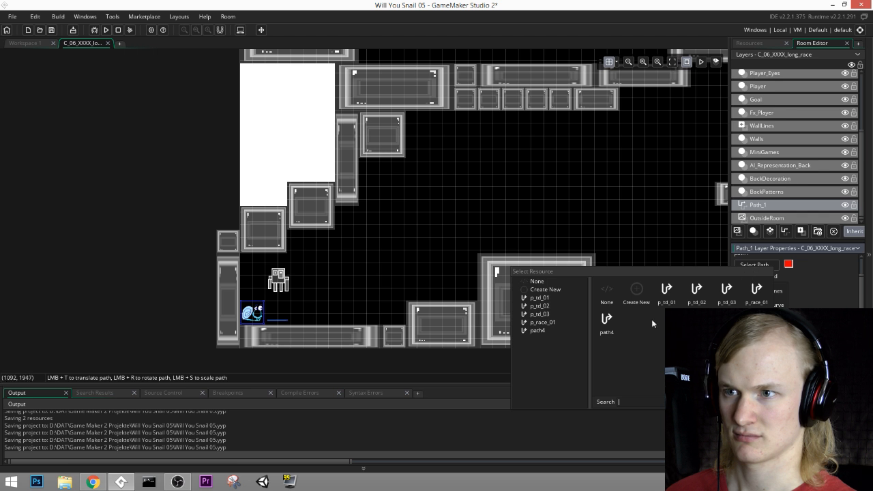
{"action": "left_click", "coordinate": [606, 324]}
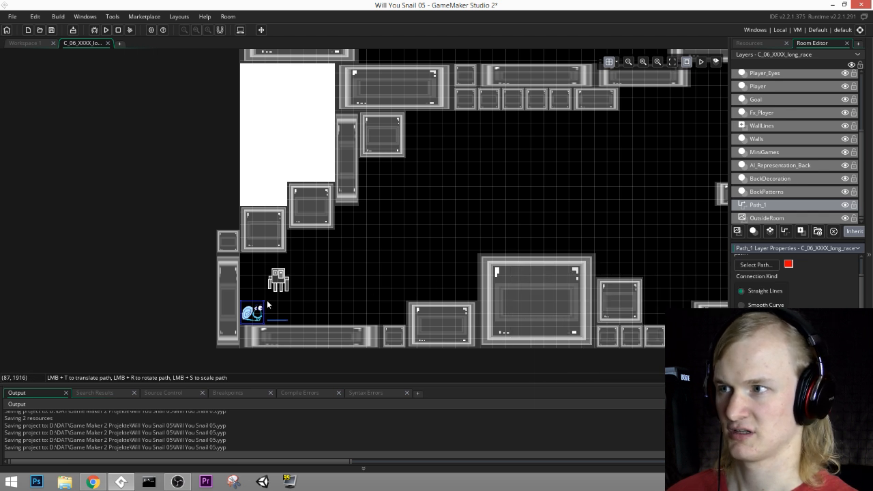
Step: Draw the path's first segment from the squid to the open area above the floor blocks, moving its start point to (96, 1856)
{"action": "left_click", "coordinate": [442, 226]}
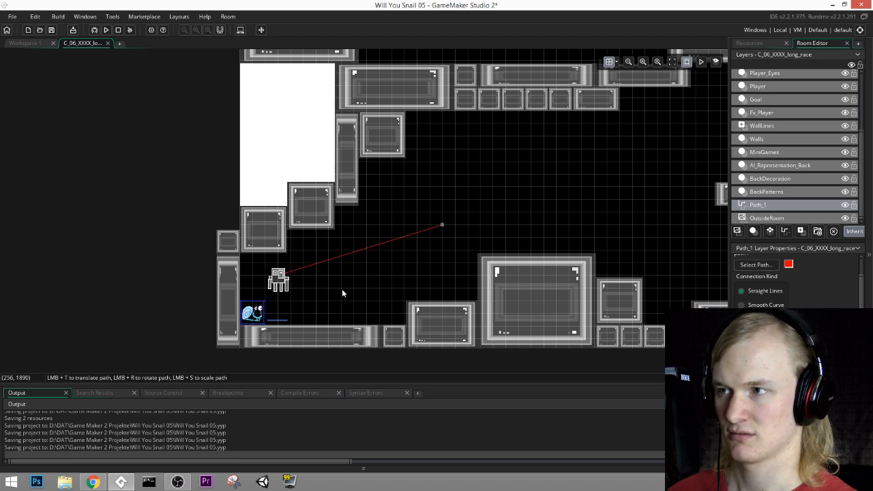
{"action": "left_click", "coordinate": [304, 285]}
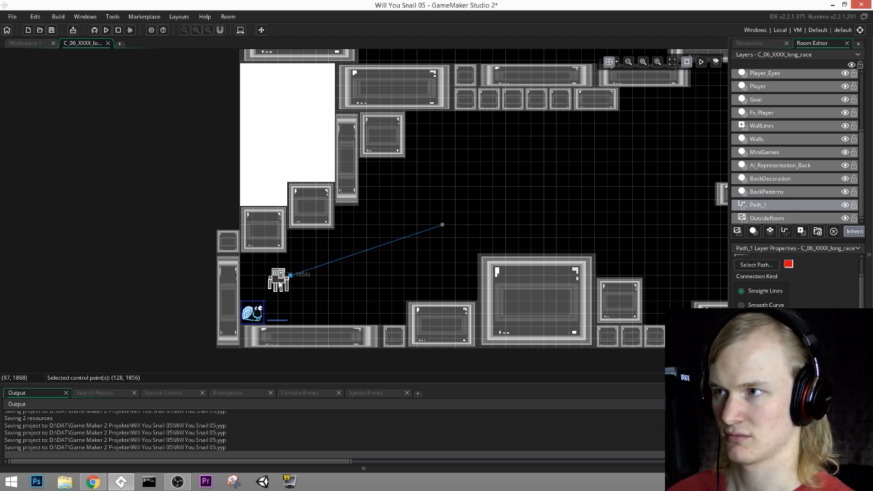
{"action": "left_click_drag", "start_coordinate": [278, 281], "coordinate": [277, 279]}
Step: Set the Path_1 layer's grid to 30 by 30 and move the path's start point to (90, 1860)
{"action": "middle_click_drag", "start_coordinate": [520, 223], "coordinate": [452, 262]}
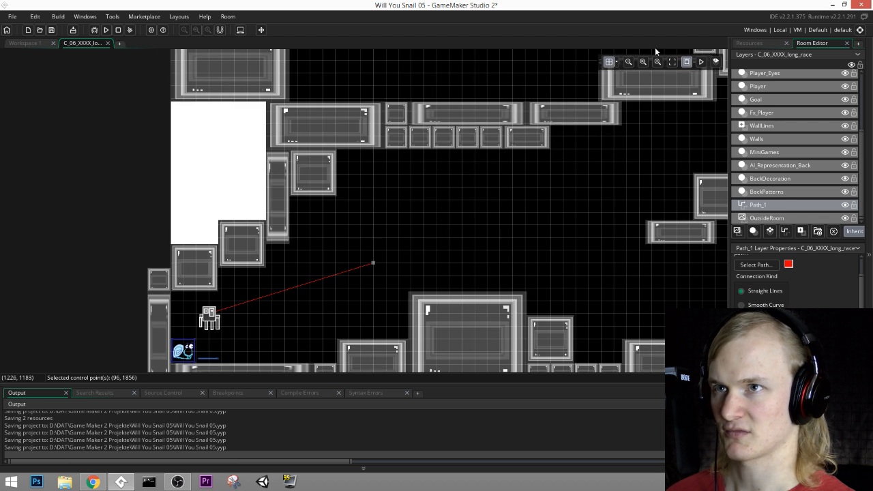
{"action": "left_click", "coordinate": [616, 62]}
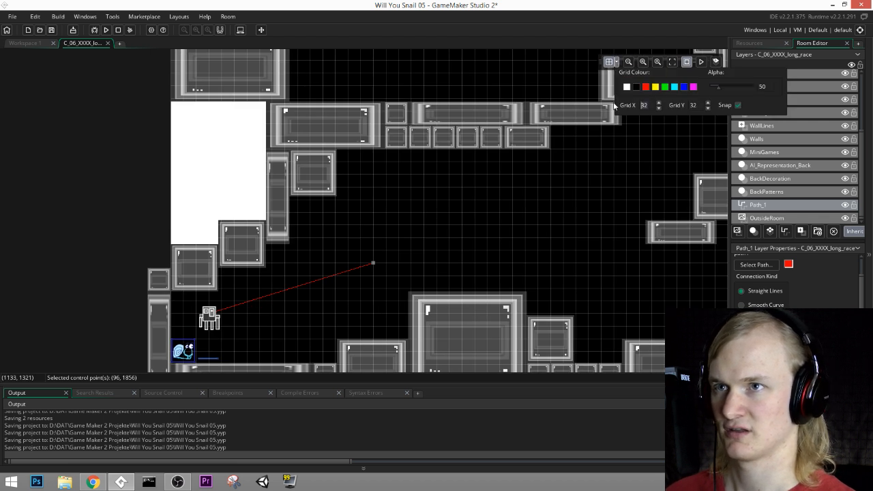
{"action": "double_click", "coordinate": [643, 105]}
{"action": "type", "text": "60"}
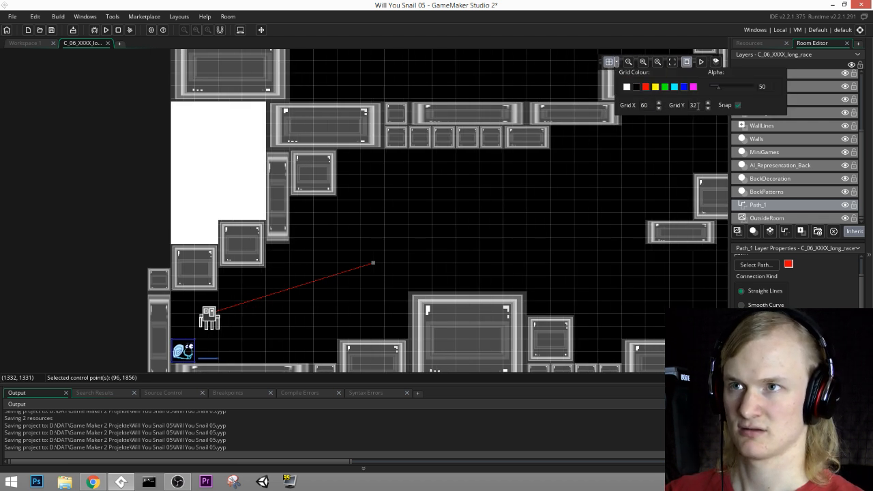
{"action": "double_click", "coordinate": [648, 105]}
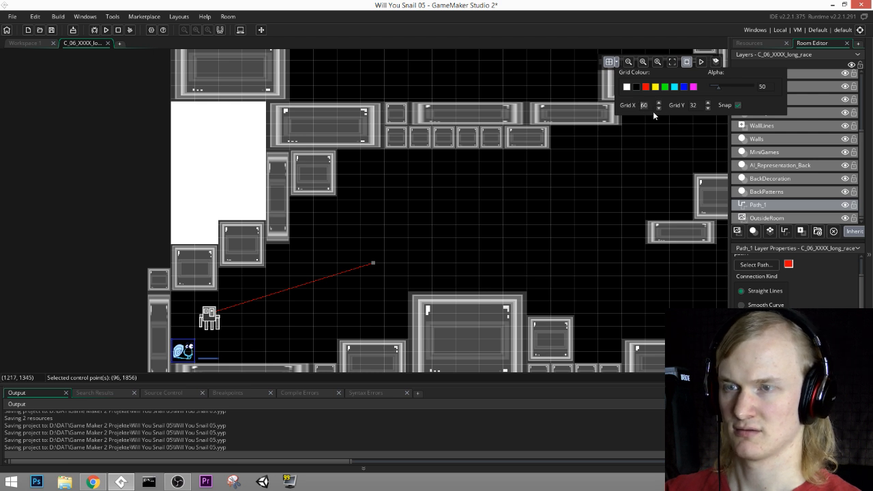
{"action": "type", "text": "3030"}
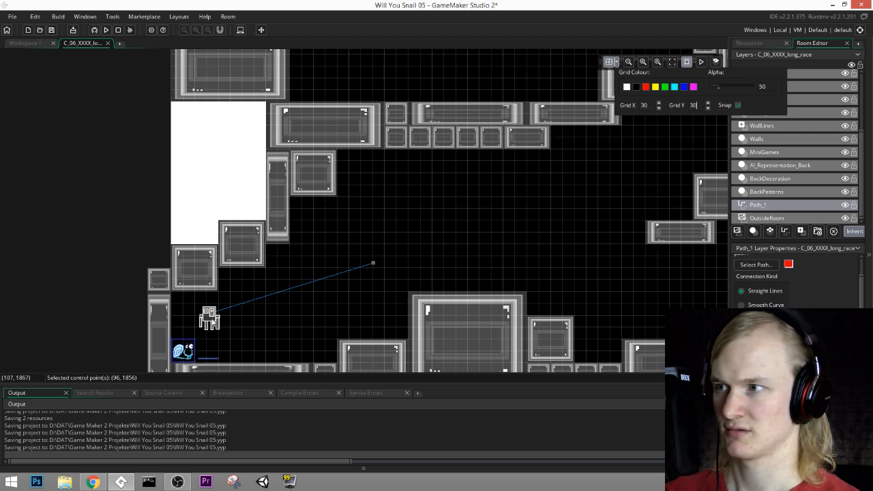
{"action": "left_click", "coordinate": [209, 316]}
{"action": "mouse_move", "coordinate": [210, 316]}
{"action": "left_mouse_down"}
{"action": "mouse_move", "coordinate": [240, 322]}
{"action": "mouse_move", "coordinate": [204, 324]}
{"action": "left_mouse_up"}
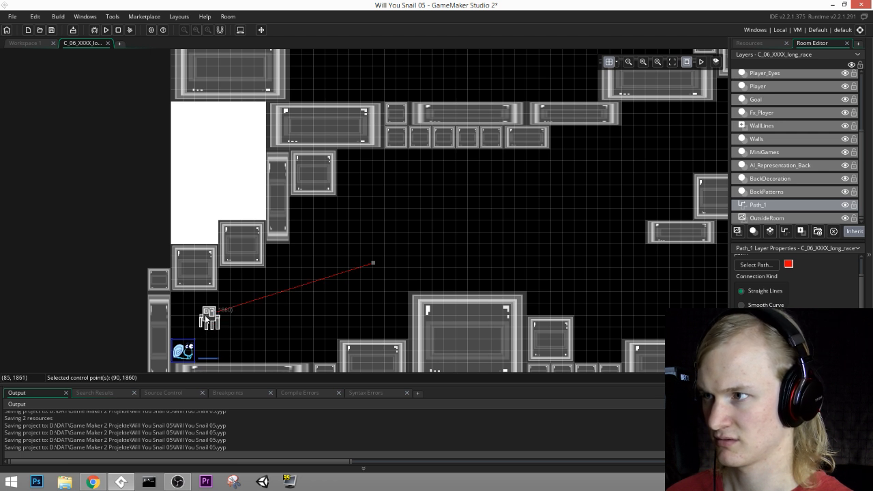
Step: Set the MiniGames layer's grid to 30 by 30 and move the squid onto the path's start point at (90, 1860)
{"action": "left_click", "coordinate": [763, 152]}
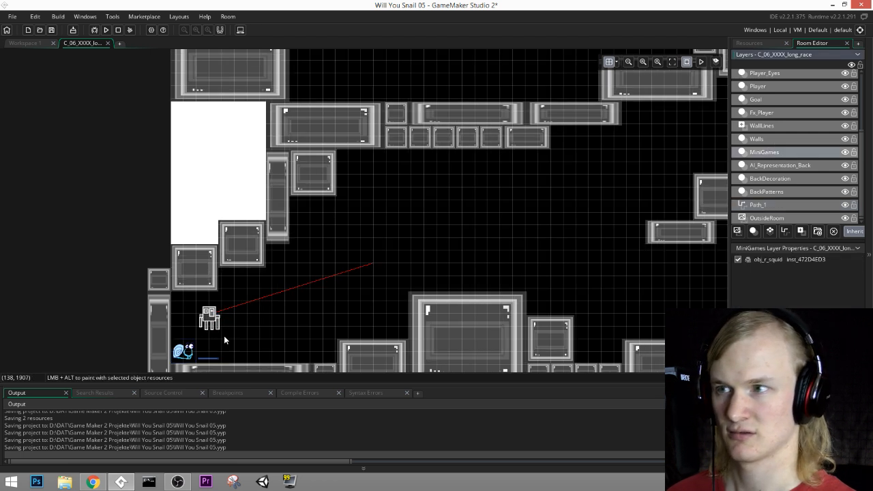
{"action": "left_click", "coordinate": [217, 329]}
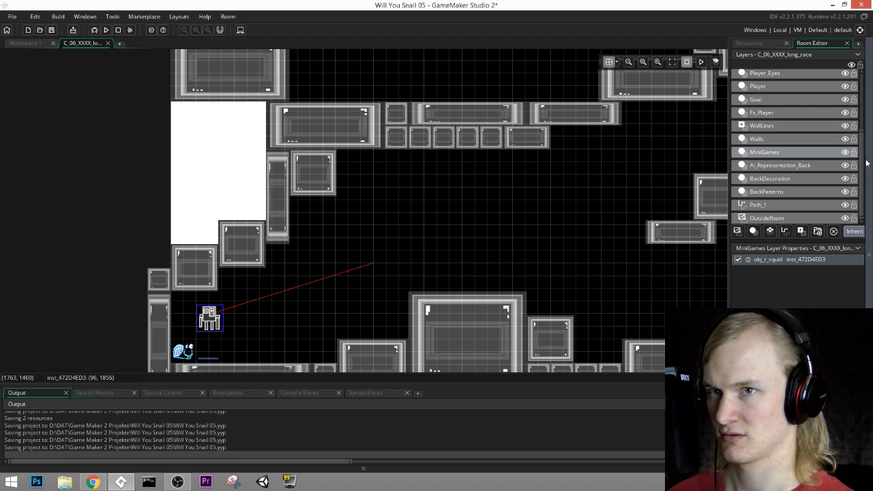
{"action": "left_click", "coordinate": [774, 205]}
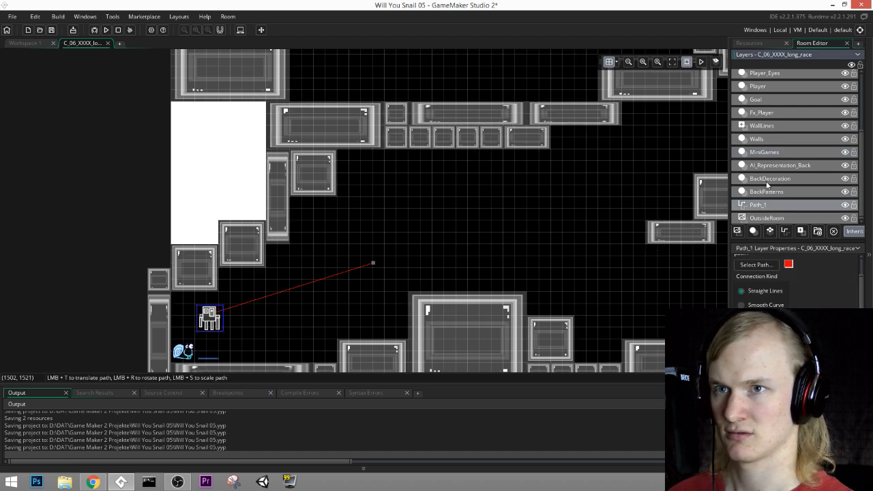
{"action": "left_click", "coordinate": [765, 152]}
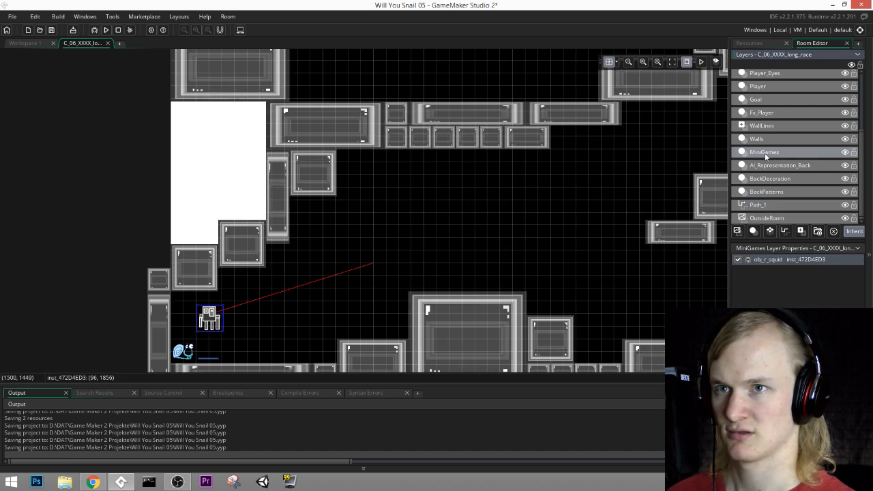
{"action": "left_click", "coordinate": [617, 62]}
{"action": "type", "text": "30"}
{"action": "key", "text": "Tab"}
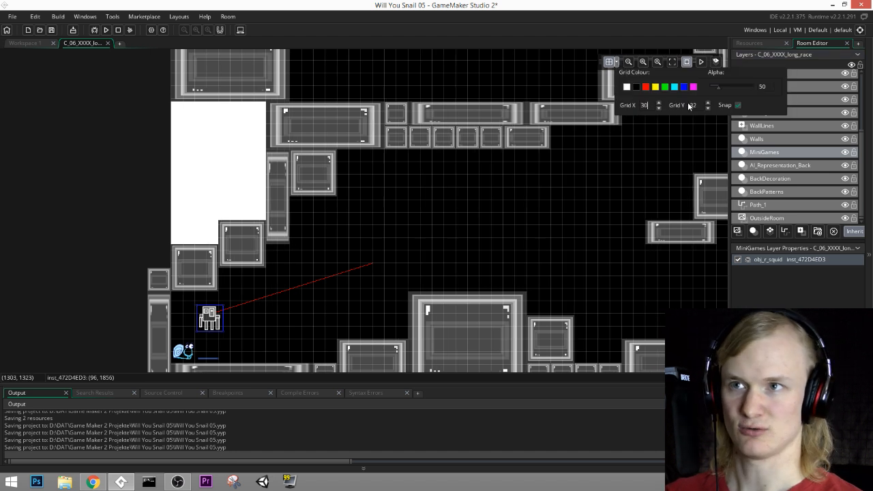
{"action": "type", "text": "30"}
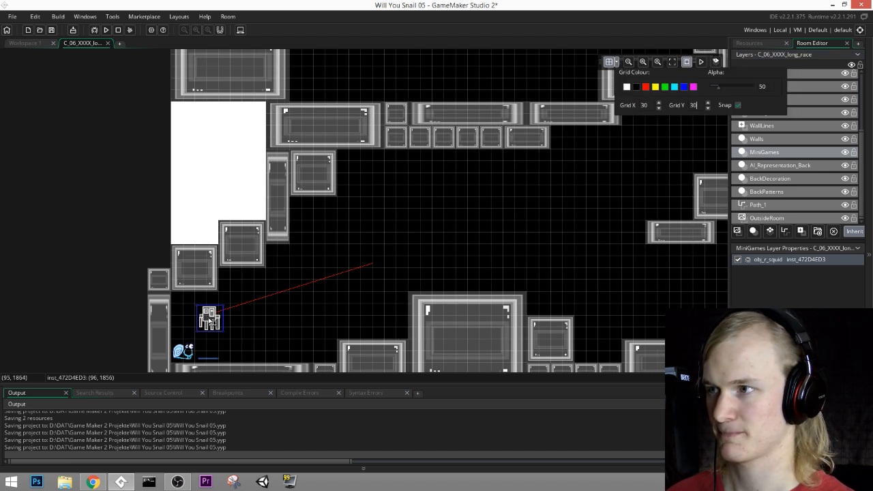
{"action": "mouse_move", "coordinate": [210, 318]}
{"action": "left_mouse_down"}
{"action": "mouse_move", "coordinate": [254, 297]}
{"action": "mouse_move", "coordinate": [208, 308]}
{"action": "mouse_move", "coordinate": [204, 332]}
{"action": "left_mouse_up"}
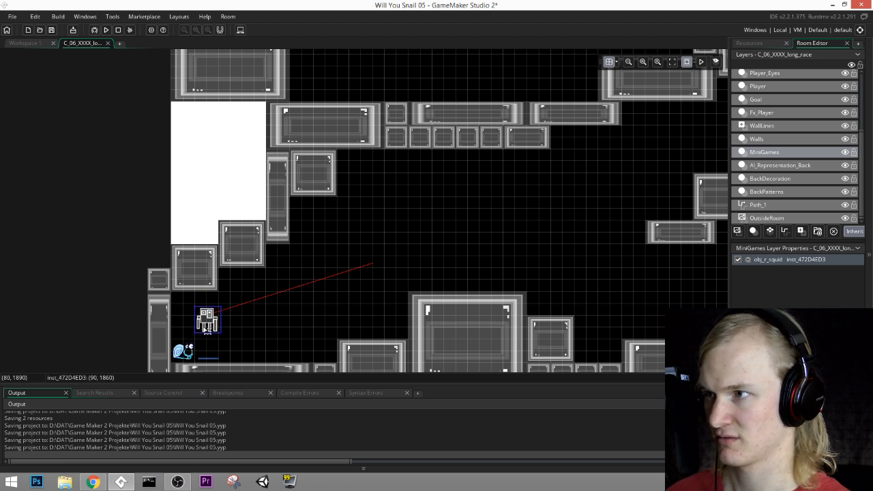
Step: Make the Path_1 path a smooth curve and extend it in a wave over the floating block to (1920, 1560)
{"action": "left_click", "coordinate": [775, 210]}
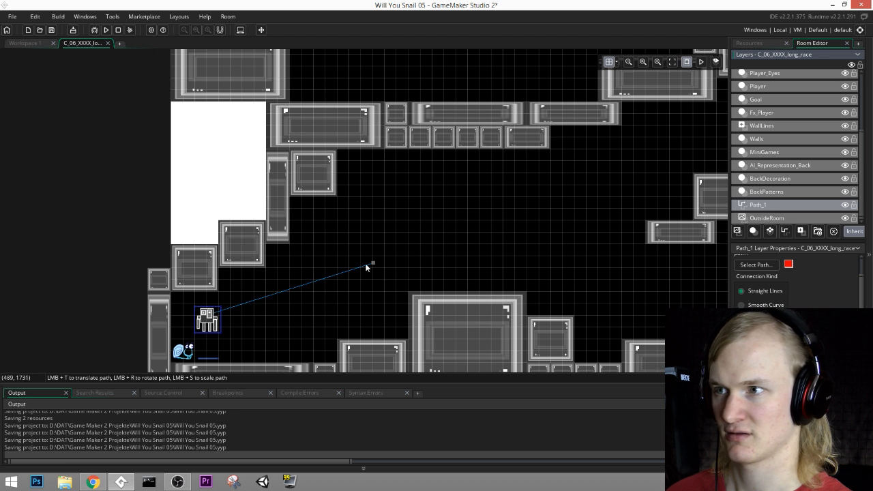
{"action": "left_click_drag", "start_coordinate": [366, 266], "coordinate": [579, 229]}
{"action": "left_click_drag", "start_coordinate": [405, 258], "coordinate": [638, 170]}
{"action": "middle_click_drag", "start_coordinate": [609, 187], "coordinate": [366, 230]}
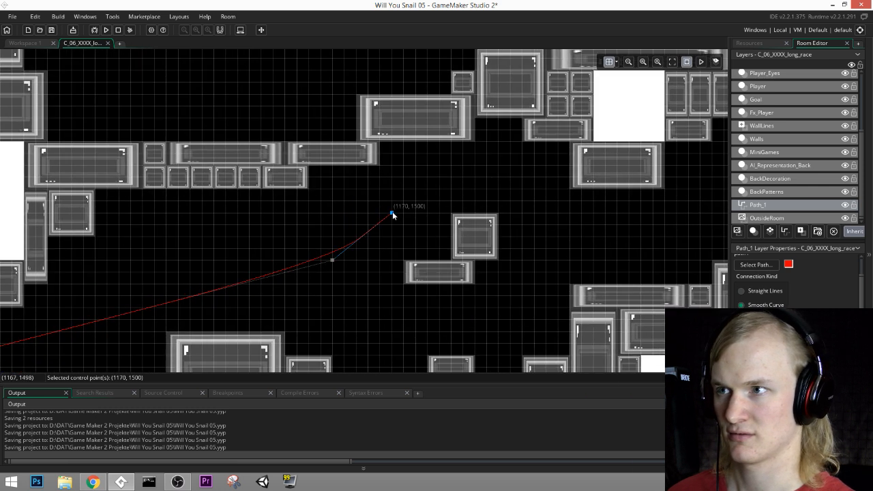
{"action": "left_click_drag", "start_coordinate": [392, 213], "coordinate": [429, 199]}
{"action": "left_click_drag", "start_coordinate": [476, 179], "coordinate": [499, 176]}
{"action": "left_click_drag", "start_coordinate": [569, 214], "coordinate": [594, 217]}
{"action": "left_click", "coordinate": [688, 237]}
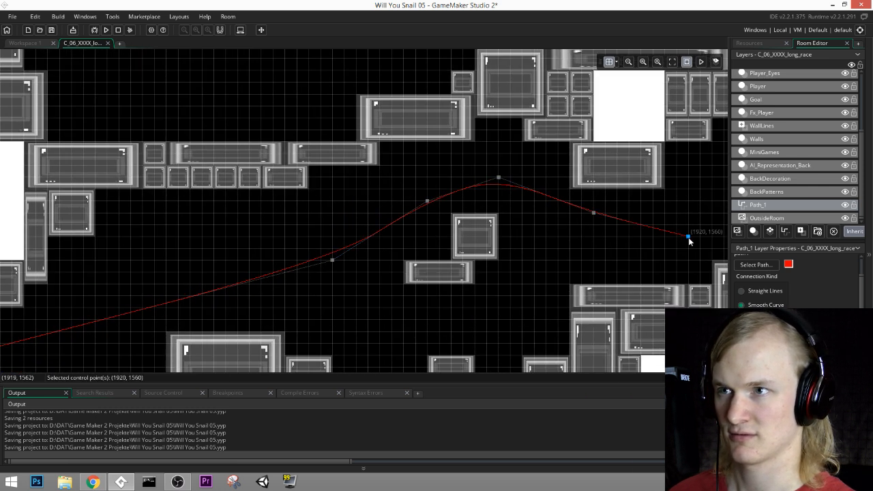
Step: Extend the path up beneath the wide ceiling slab, down past the narrow wall column and over the long floor platform
{"action": "middle_click_drag", "start_coordinate": [688, 240], "coordinate": [452, 292]}
{"action": "left_click", "coordinate": [532, 205]}
{"action": "middle_click_drag", "start_coordinate": [662, 309], "coordinate": [485, 265]}
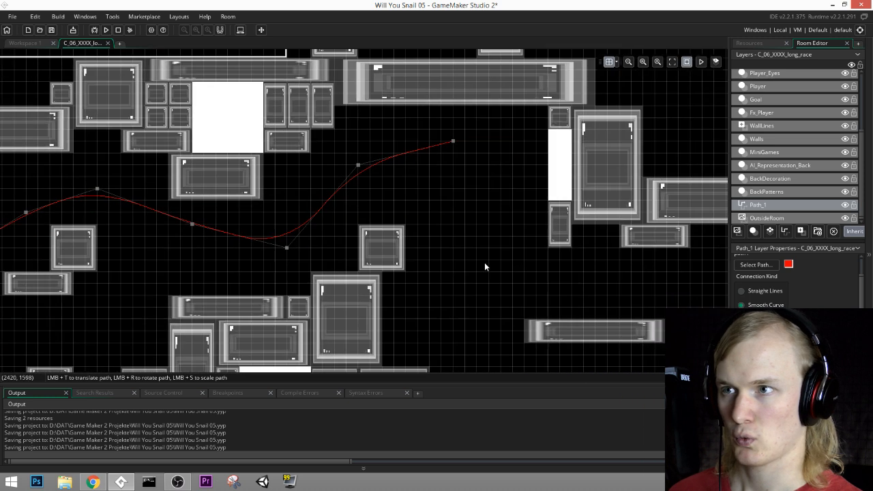
{"action": "left_click", "coordinate": [484, 263]}
{"action": "left_click", "coordinate": [596, 286]}
{"action": "middle_click_drag", "start_coordinate": [702, 302], "coordinate": [438, 285]}
{"action": "left_click", "coordinate": [521, 301]}
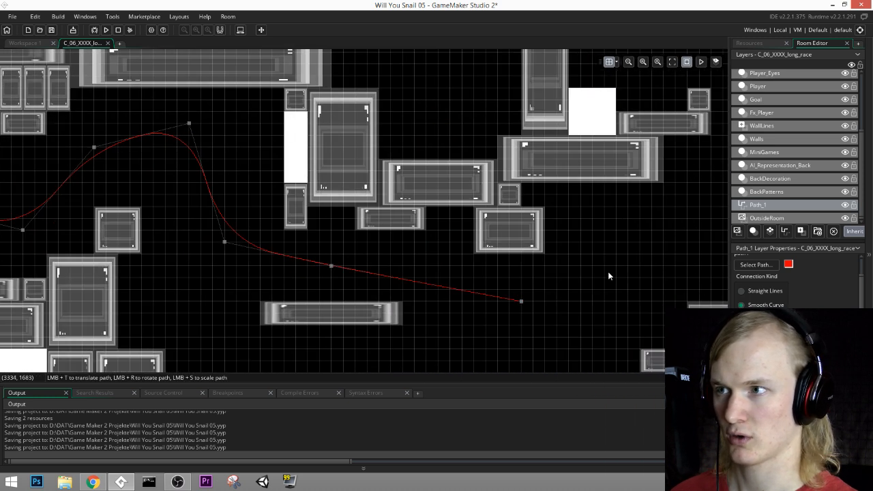
Step: Extend the path up around the room's right end and back left to above the tall pillar
{"action": "middle_click_drag", "start_coordinate": [661, 230], "coordinate": [483, 254]}
{"action": "left_click", "coordinate": [532, 229]}
{"action": "middle_click_drag", "start_coordinate": [596, 108], "coordinate": [527, 189]}
{"action": "left_click", "coordinate": [523, 191]}
{"action": "left_click", "coordinate": [477, 121]}
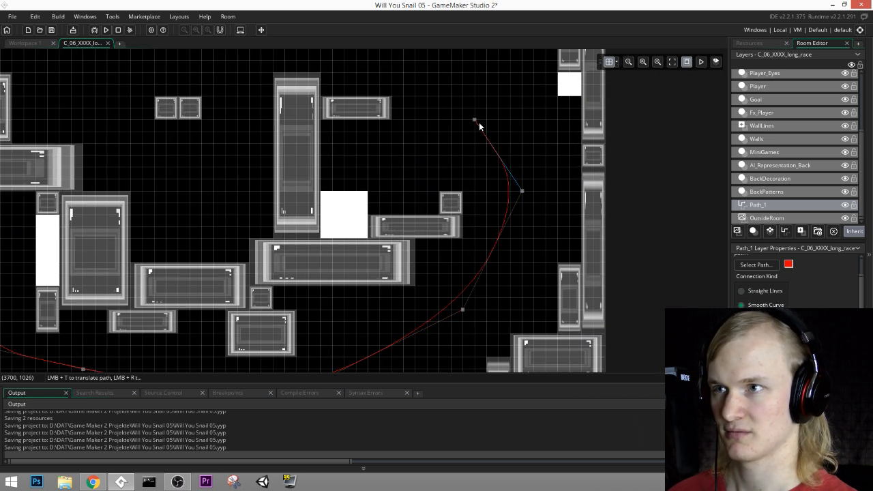
{"action": "middle_click_drag", "start_coordinate": [509, 228], "coordinate": [578, 370]}
{"action": "left_click", "coordinate": [463, 167]}
{"action": "left_click", "coordinate": [344, 179]}
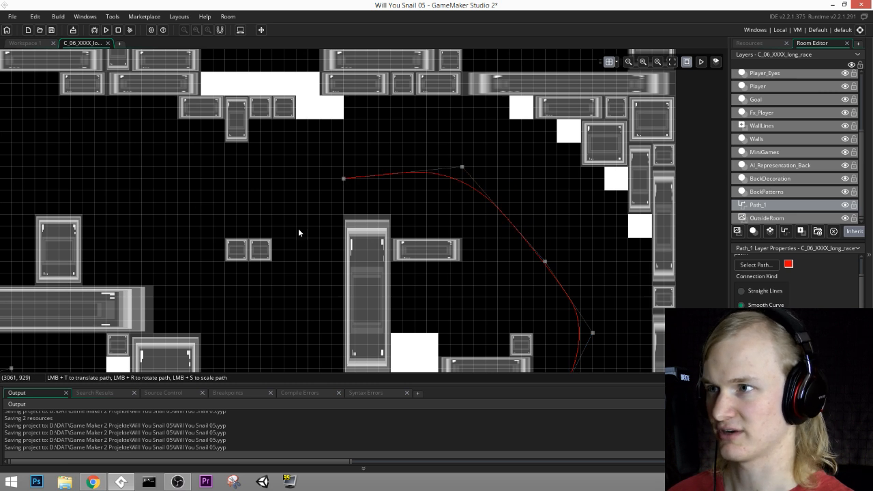
Step: Route the path down beside the tall pillar, under the pair of small blocks and diagonally up toward the ceiling
{"action": "middle_click_drag", "start_coordinate": [298, 232], "coordinate": [511, 230]}
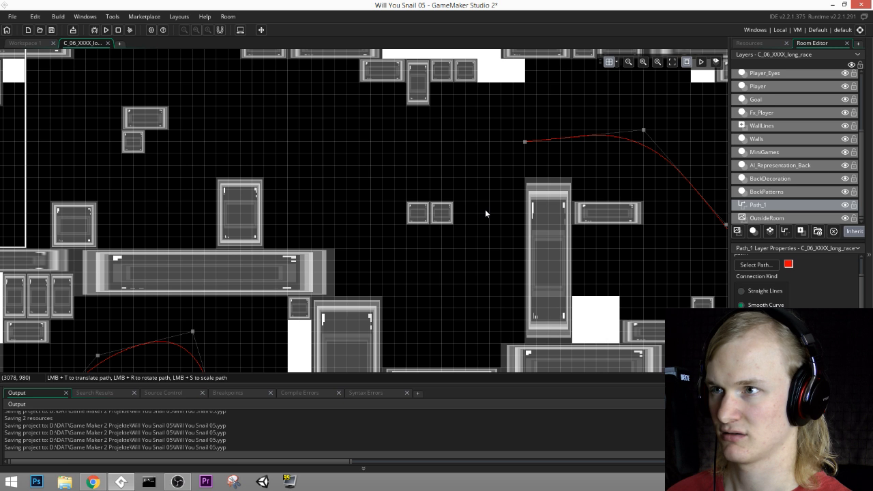
{"action": "left_click", "coordinate": [477, 223]}
{"action": "left_click", "coordinate": [464, 301]}
{"action": "left_click", "coordinate": [394, 272]}
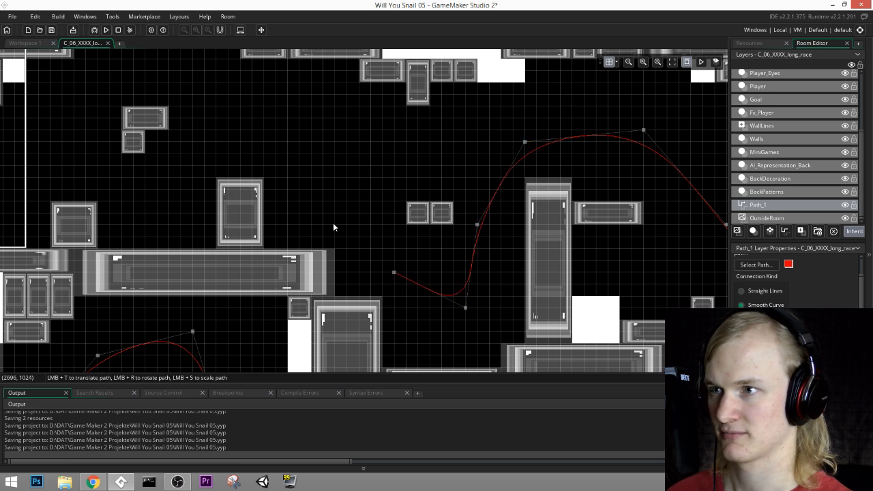
{"action": "left_click", "coordinate": [323, 200]}
{"action": "middle_click_drag", "start_coordinate": [295, 121], "coordinate": [507, 217]}
{"action": "left_click", "coordinate": [406, 168]}
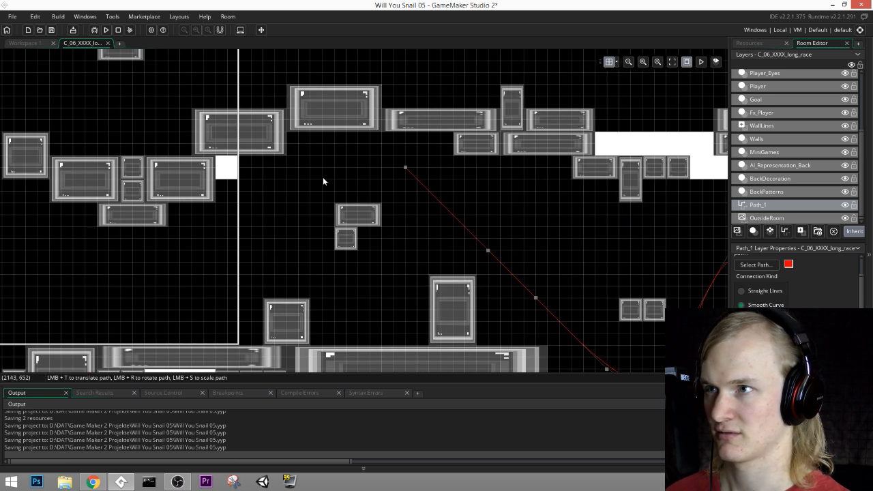
Step: Extend the path left over the two stacked small blocks and down beneath the cluster of hanging blocks
{"action": "left_click", "coordinate": [322, 178]}
{"action": "left_click", "coordinate": [251, 215]}
{"action": "middle_click_drag", "start_coordinate": [224, 277], "coordinate": [500, 227]}
{"action": "left_click", "coordinate": [465, 234]}
{"action": "left_click", "coordinate": [359, 245]}
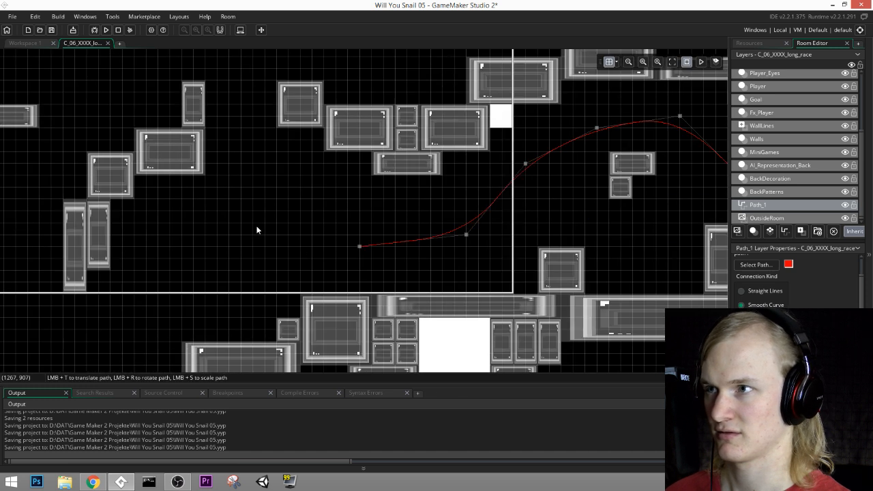
Step: Curve the path up between the stepped blocks and the block cluster, then over the small floating platform
{"action": "left_click", "coordinate": [252, 223]}
{"action": "left_click", "coordinate": [241, 139]}
{"action": "middle_click_drag", "start_coordinate": [261, 116], "coordinate": [270, 144]}
{"action": "left_click", "coordinate": [284, 102]}
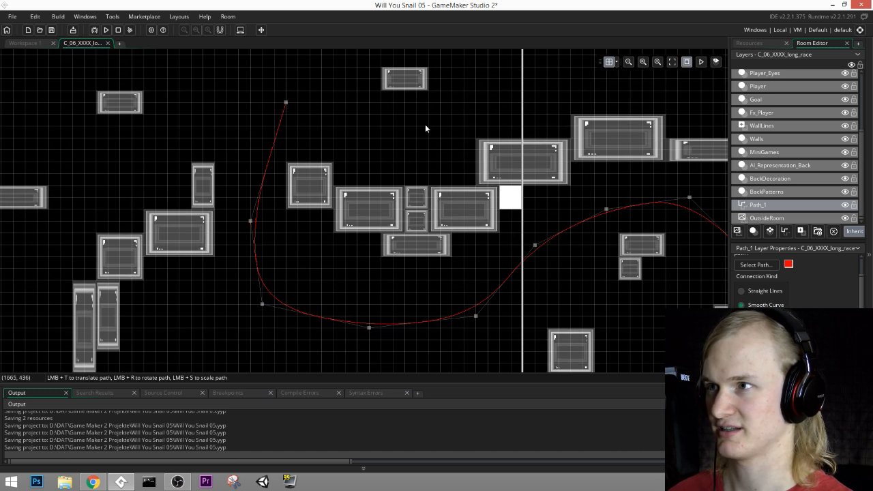
{"action": "middle_click_drag", "start_coordinate": [425, 124], "coordinate": [389, 202]}
{"action": "left_click", "coordinate": [434, 99]}
{"action": "middle_click_drag", "start_coordinate": [587, 121], "coordinate": [482, 142]}
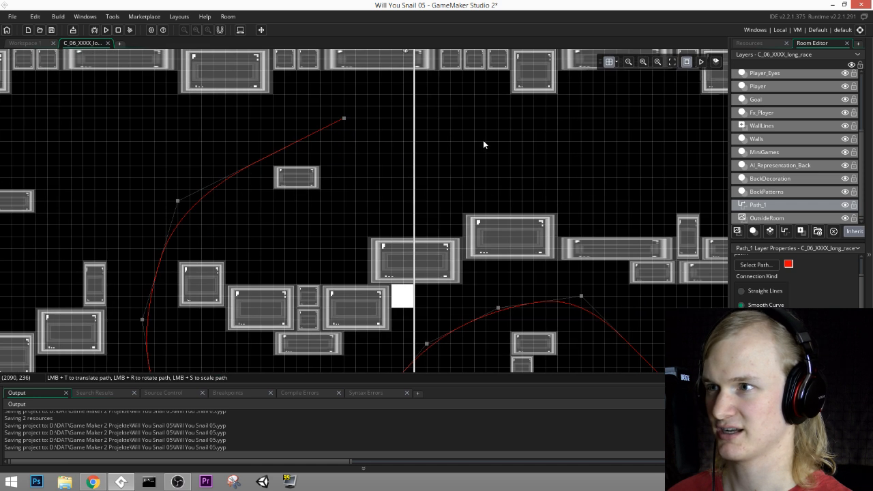
Step: Extend the path right along the upper corridor through (2070, 300), dipping once and rising above the small floating blocks
{"action": "left_click", "coordinate": [474, 165]}
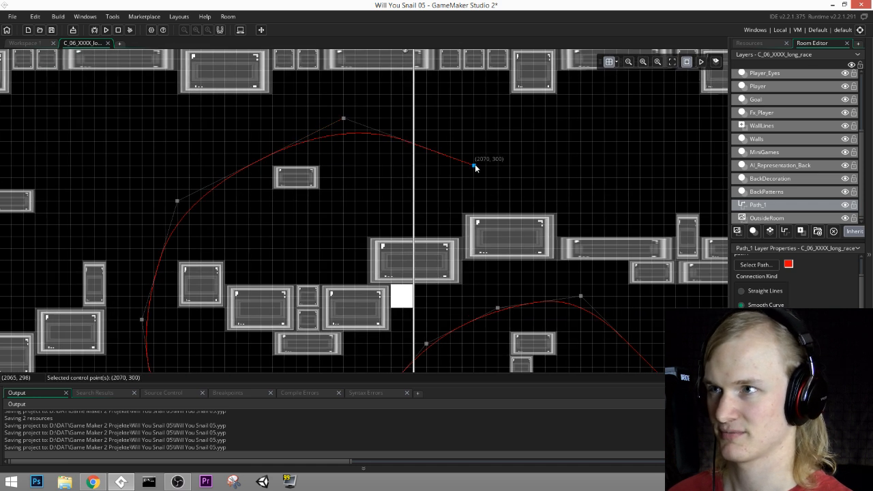
{"action": "left_click", "coordinate": [545, 189]}
{"action": "left_click", "coordinate": [647, 144]}
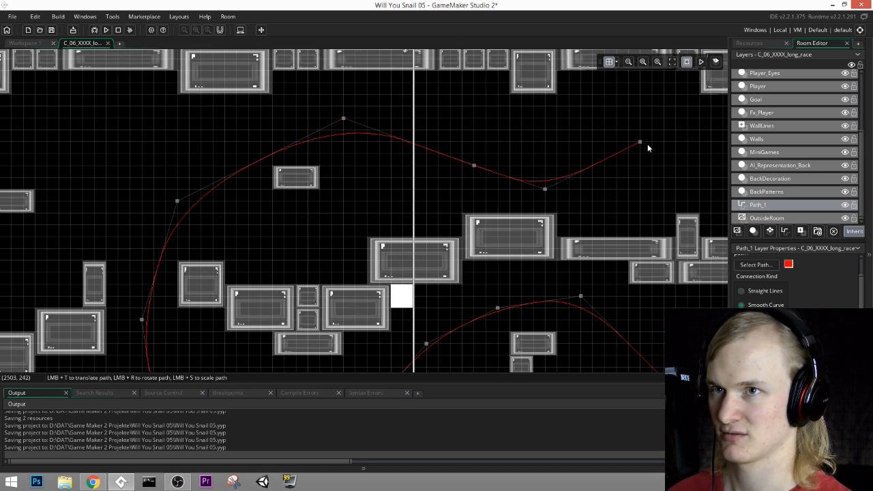
{"action": "middle_click_drag", "start_coordinate": [647, 144], "coordinate": [451, 208]}
{"action": "left_click", "coordinate": [547, 134]}
{"action": "middle_click_drag", "start_coordinate": [610, 141], "coordinate": [460, 166]}
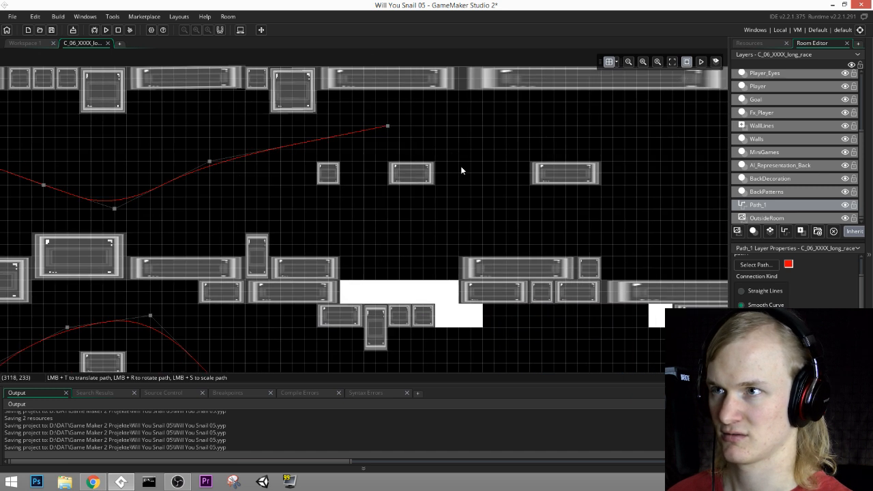
Step: Raise the path's crest above the floating blocks and continue it through a dip beyond the last one, adjusting the low point
{"action": "left_click", "coordinate": [519, 198]}
{"action": "left_click_drag", "start_coordinate": [388, 126], "coordinate": [412, 113]}
{"action": "middle_click_drag", "start_coordinate": [606, 200], "coordinate": [404, 142]}
{"action": "left_click", "coordinate": [457, 172]}
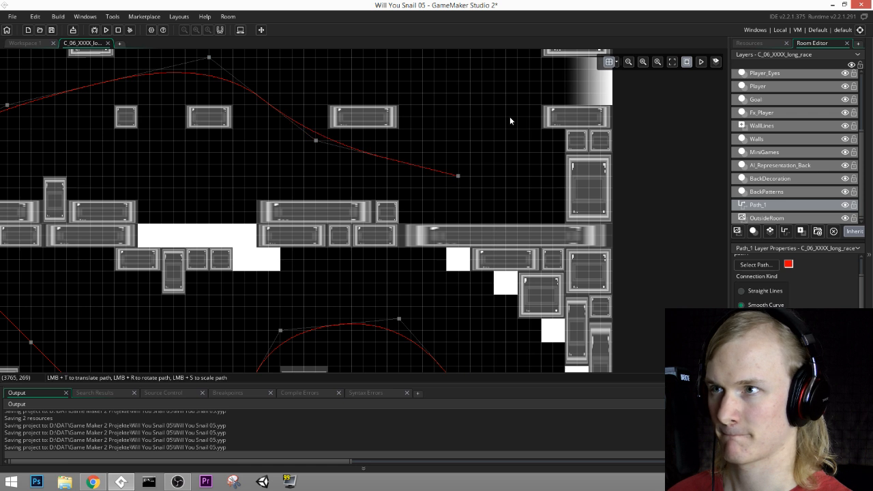
{"action": "left_click_drag", "start_coordinate": [458, 176], "coordinate": [405, 165]}
{"action": "left_click", "coordinate": [470, 139]}
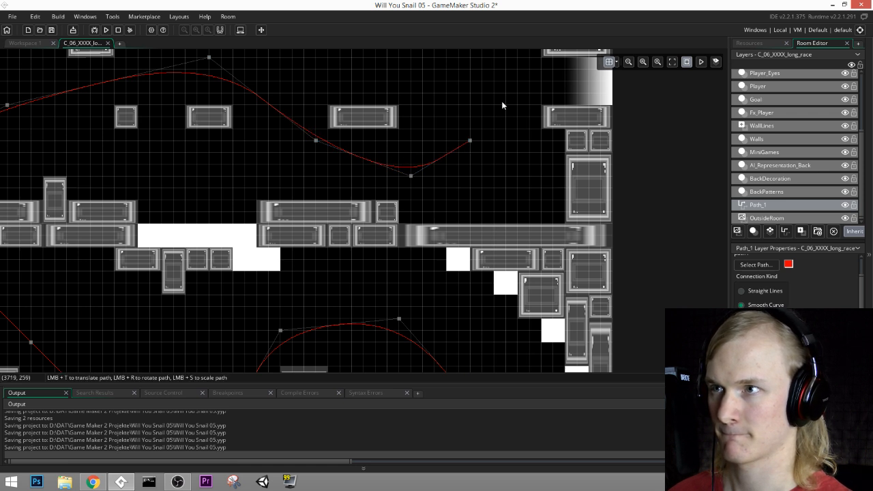
Step: Finish the path at the white exit gradient, moving the point before it to (3750, 210) and adding an end point below
{"action": "middle_click_drag", "start_coordinate": [504, 100], "coordinate": [430, 155]}
{"action": "left_click", "coordinate": [441, 138]}
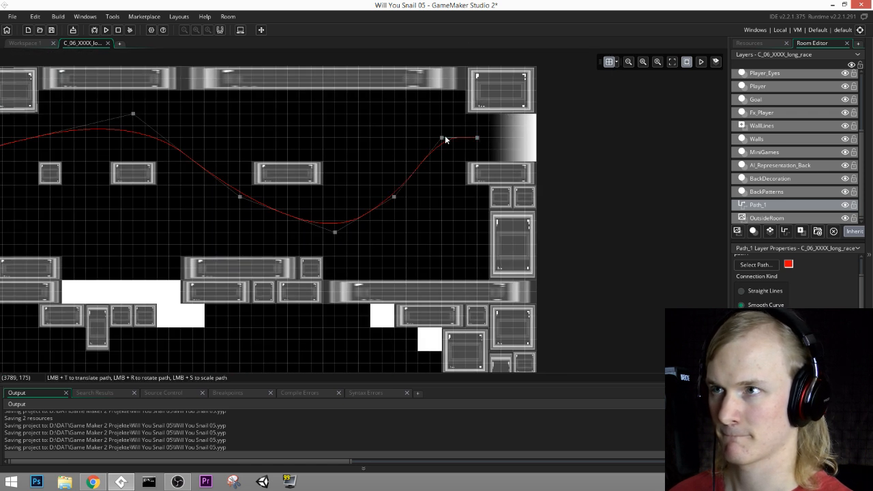
{"action": "left_click_drag", "start_coordinate": [442, 139], "coordinate": [434, 156]}
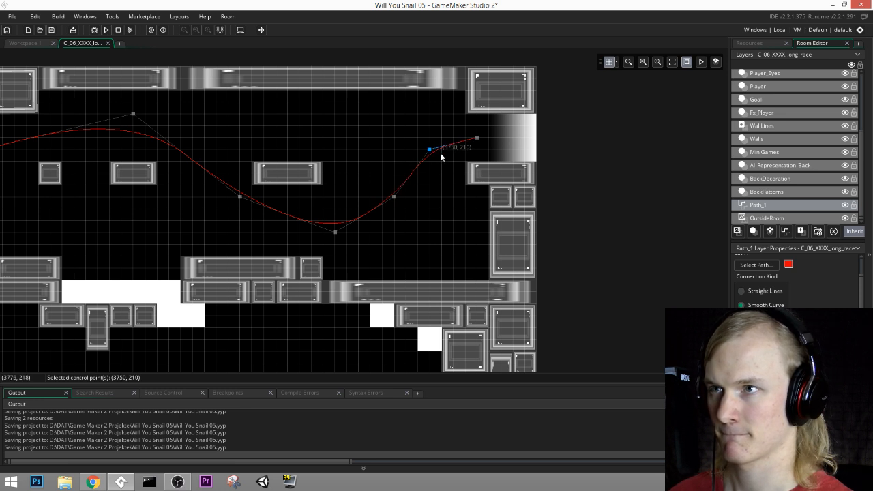
{"action": "middle_click_drag", "start_coordinate": [466, 187], "coordinate": [530, 197]}
{"action": "left_click", "coordinate": [545, 178]}
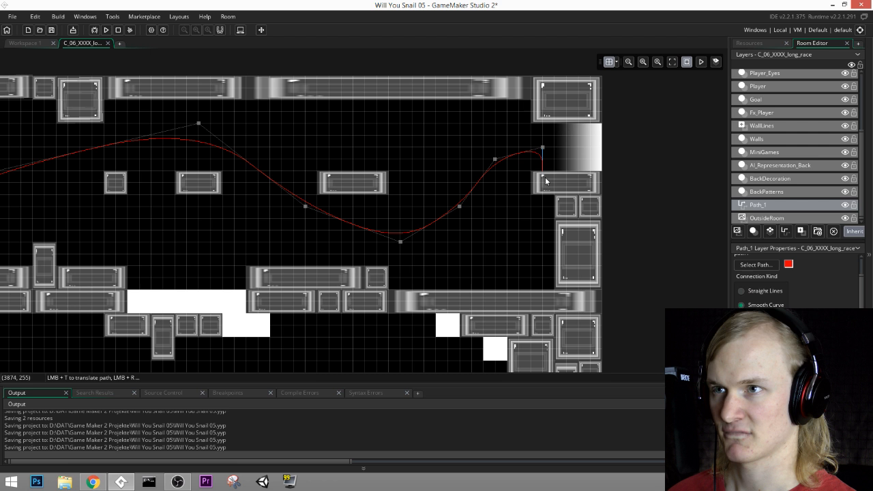
Step: Narrow the wall block directly beneath the exit gradient on the Walls layer
{"action": "left_click", "coordinate": [755, 139]}
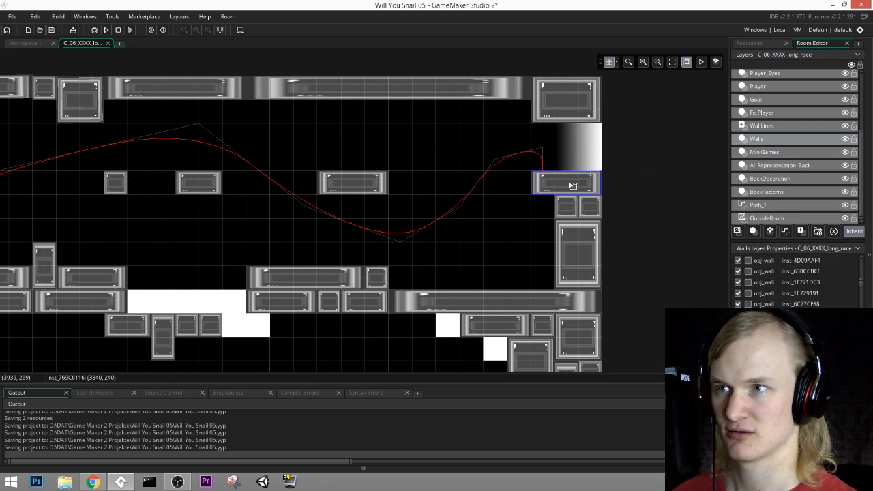
{"action": "left_click_drag", "start_coordinate": [529, 181], "coordinate": [558, 183]}
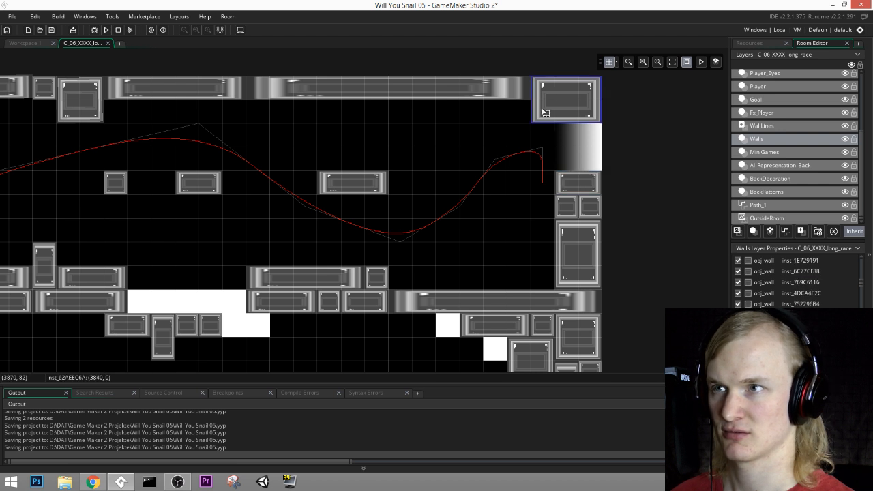
{"action": "left_click", "coordinate": [777, 157]}
{"action": "left_click", "coordinate": [764, 140]}
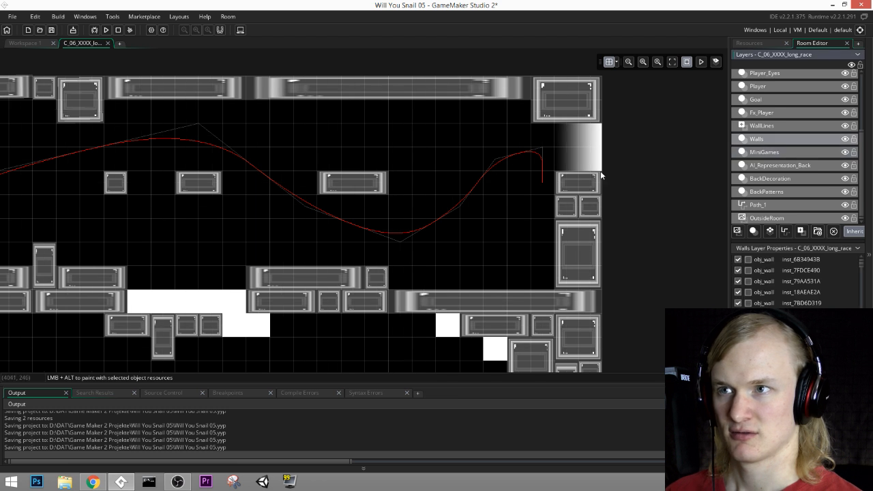
Step: Delete the four wall blocks along the room's edge beneath the exit gradient and the corner block above it
{"action": "left_click", "coordinate": [579, 183]}
{"action": "key", "text": "Delete"}
{"action": "left_click", "coordinate": [573, 205]}
{"action": "key", "text": "Delete"}
{"action": "left_click", "coordinate": [589, 208]}
{"action": "key", "text": "Delete"}
{"action": "left_click", "coordinate": [584, 239]}
{"action": "key", "text": "Delete"}
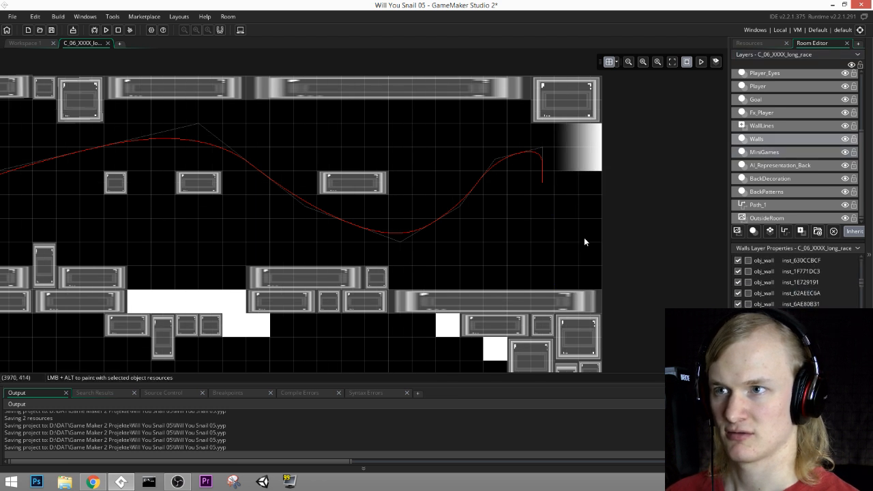
{"action": "left_click", "coordinate": [578, 114]}
{"action": "left_click_drag", "start_coordinate": [569, 116], "coordinate": [572, 91]}
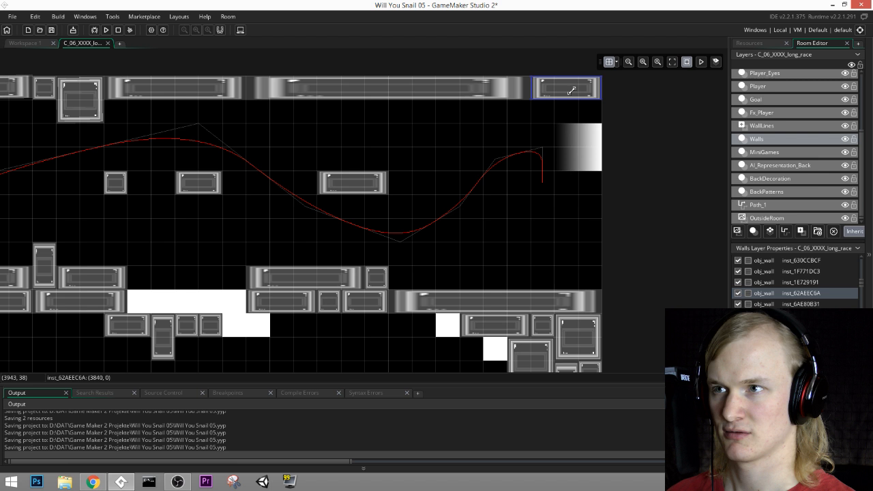
Step: Level the end of Path_1: delete the point at (3870, 180), then place the last two points at (3750, 270) and (3960, 270)
{"action": "left_click", "coordinate": [758, 205]}
{"action": "left_click", "coordinate": [542, 147]}
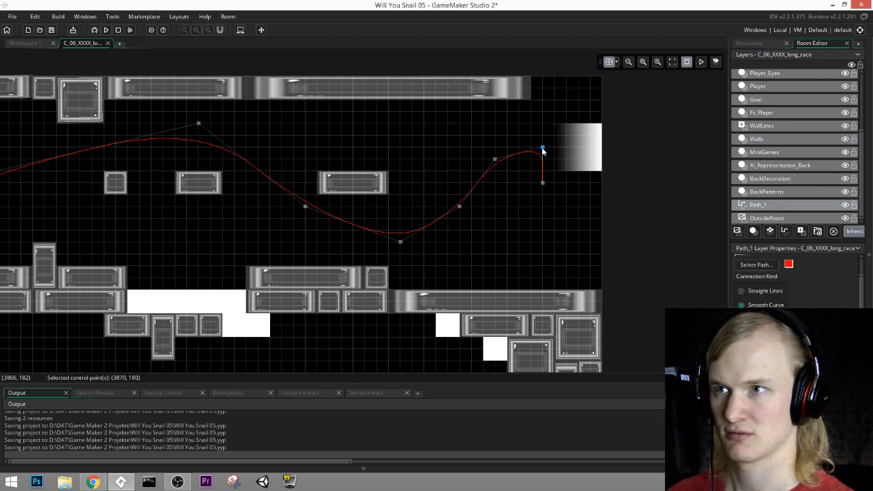
{"action": "key", "text": "Delete"}
{"action": "left_click", "coordinate": [495, 159]}
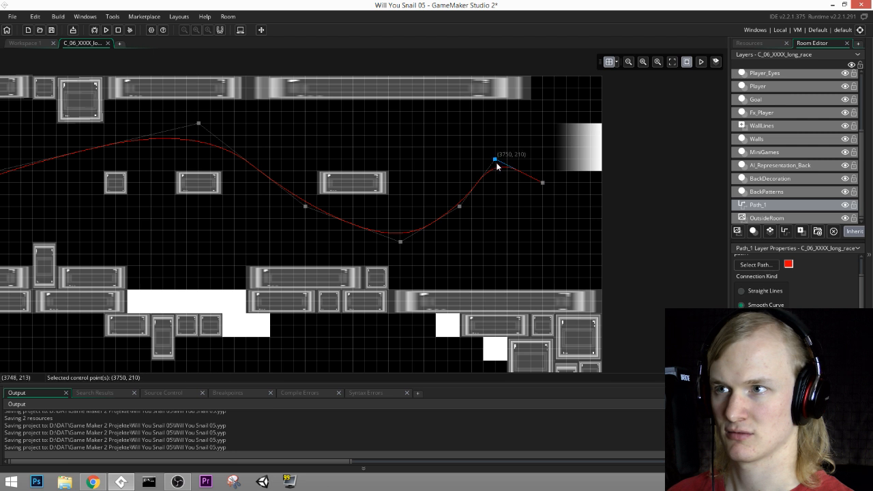
{"action": "left_click_drag", "start_coordinate": [496, 161], "coordinate": [497, 171]}
{"action": "left_click", "coordinate": [577, 180]}
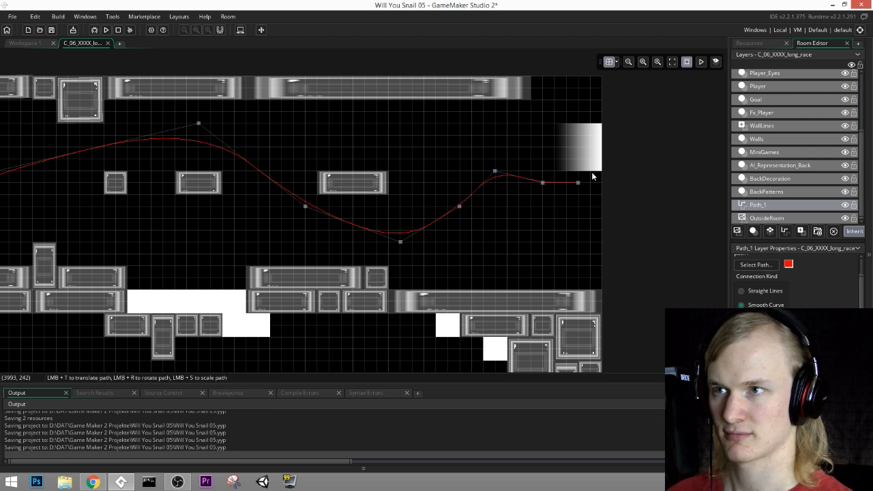
{"action": "key", "text": "Delete"}
{"action": "left_click_drag", "start_coordinate": [544, 183], "coordinate": [588, 180]}
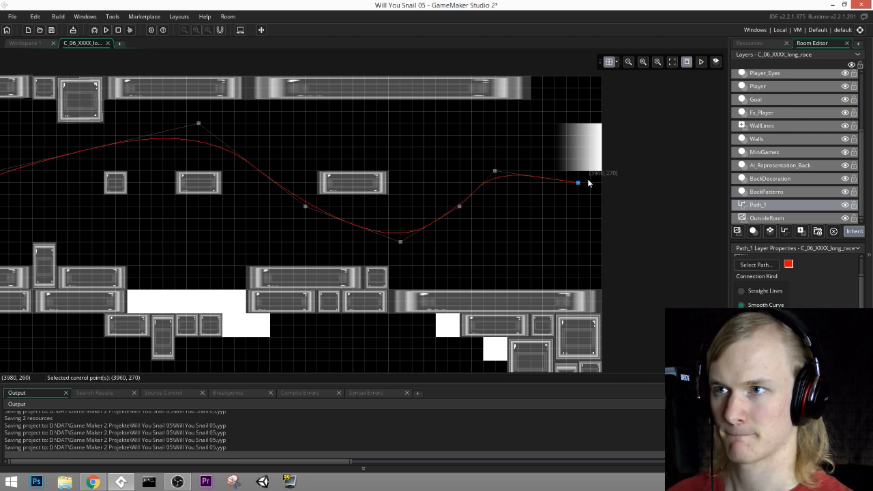
{"action": "left_click_drag", "start_coordinate": [495, 173], "coordinate": [497, 184]}
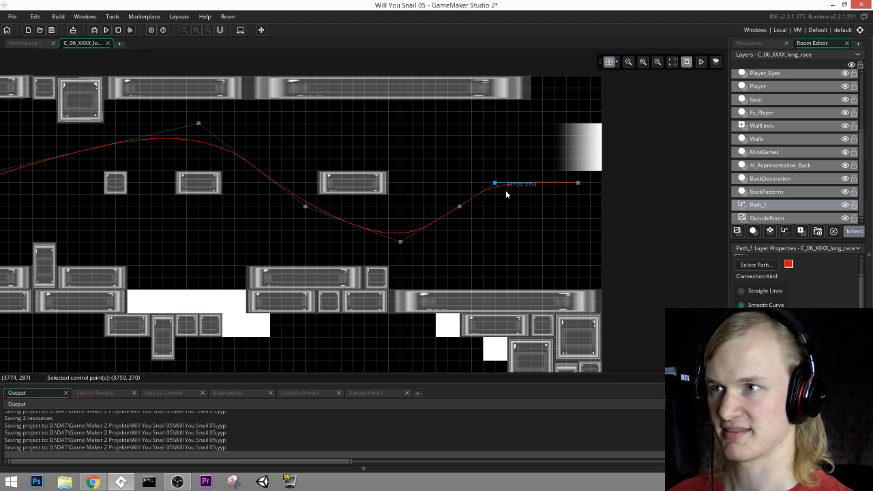
{"action": "left_click", "coordinate": [483, 101]}
{"action": "key", "text": "Delete"}
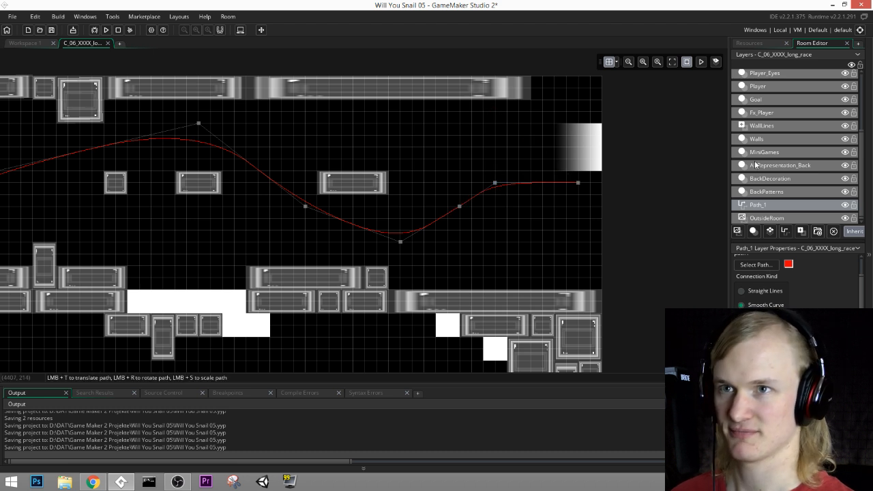
Step: Duplicate the long ceiling block on the Walls layer into the corner above the exit gradient and resize it to three by two grid cells
{"action": "left_click", "coordinate": [767, 140]}
{"action": "left_click", "coordinate": [440, 82]}
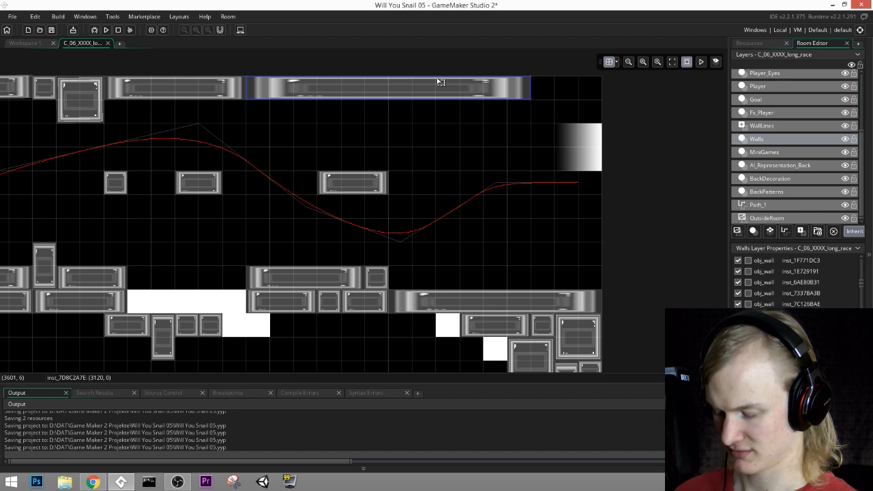
{"action": "key", "text": "ctrl+c"}
{"action": "key", "text": "ctrl+v"}
{"action": "left_click_drag", "start_coordinate": [460, 108], "coordinate": [710, 93]}
{"action": "middle_click_drag", "start_coordinate": [725, 128], "coordinate": [505, 141]}
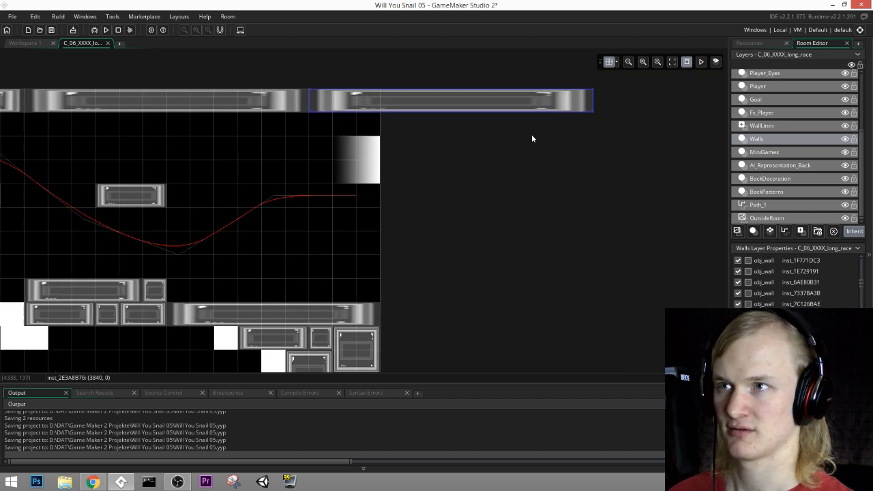
{"action": "left_click_drag", "start_coordinate": [591, 113], "coordinate": [379, 128]}
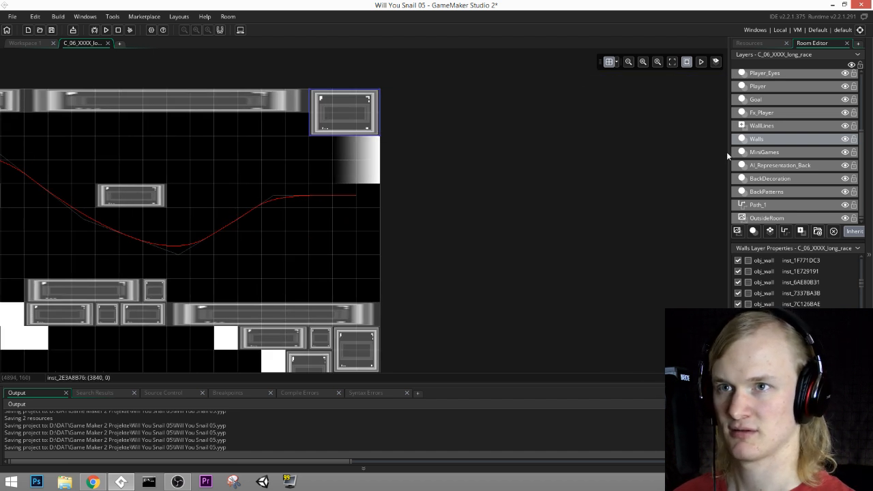
Step: Stretch the exit gradient on the Goal layer down to the wall blocks that form the floor
{"action": "left_click", "coordinate": [761, 101]}
{"action": "left_click", "coordinate": [359, 160]}
{"action": "middle_click_drag", "start_coordinate": [435, 220], "coordinate": [484, 186]}
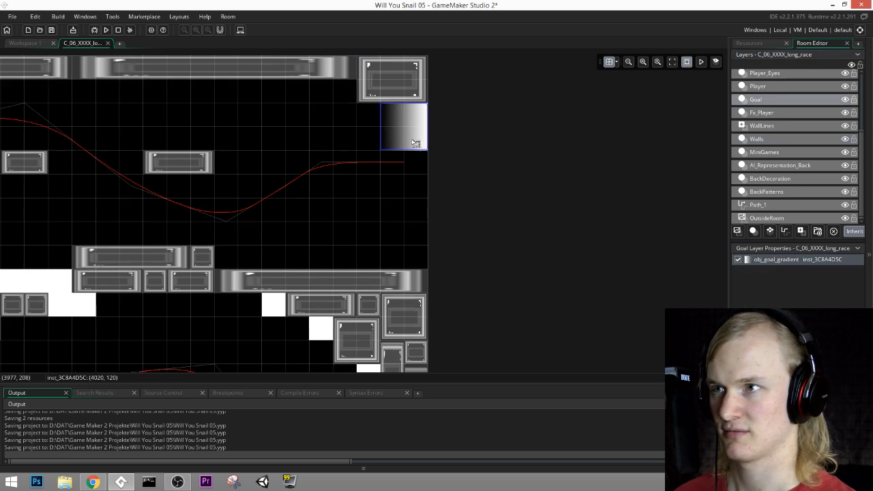
{"action": "left_click_drag", "start_coordinate": [409, 153], "coordinate": [408, 272]}
{"action": "middle_click_drag", "start_coordinate": [530, 201], "coordinate": [650, 187]}
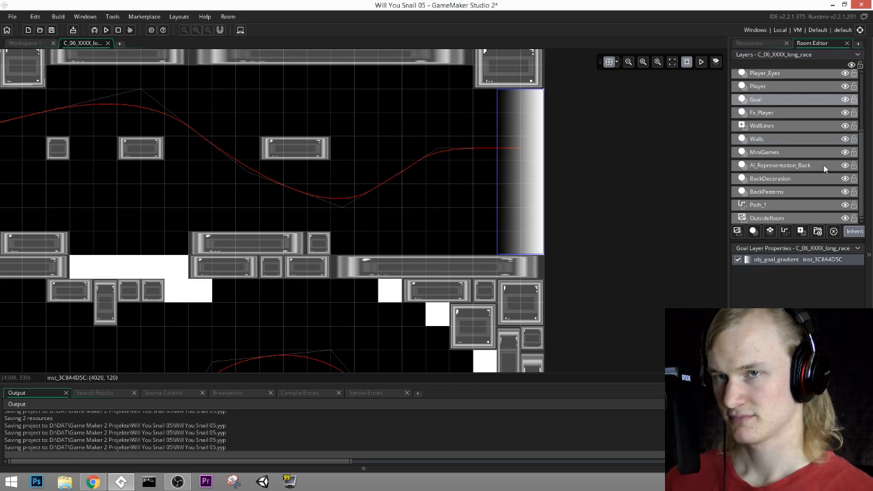
Step: Check the instances on each of the room's layers, from BackPatterns up to Fx
{"action": "left_click", "coordinate": [774, 190]}
{"action": "left_click", "coordinate": [769, 178]}
{"action": "left_click", "coordinate": [776, 165]}
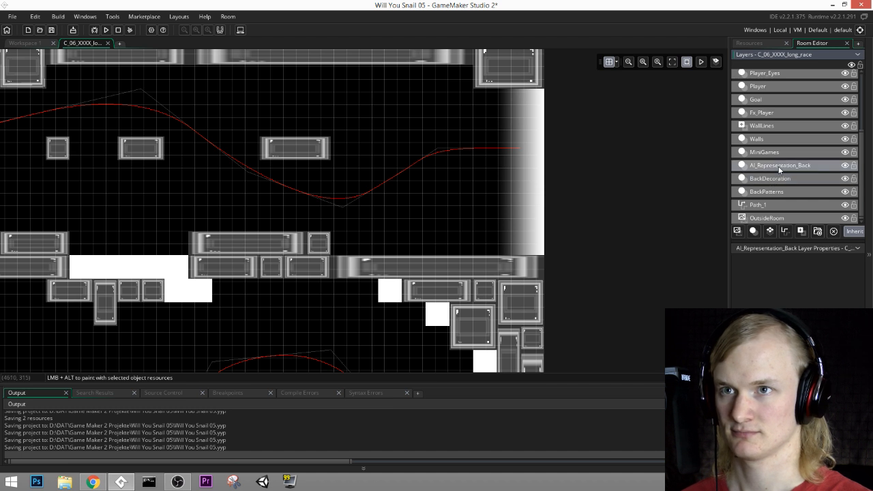
{"action": "left_click", "coordinate": [779, 152]}
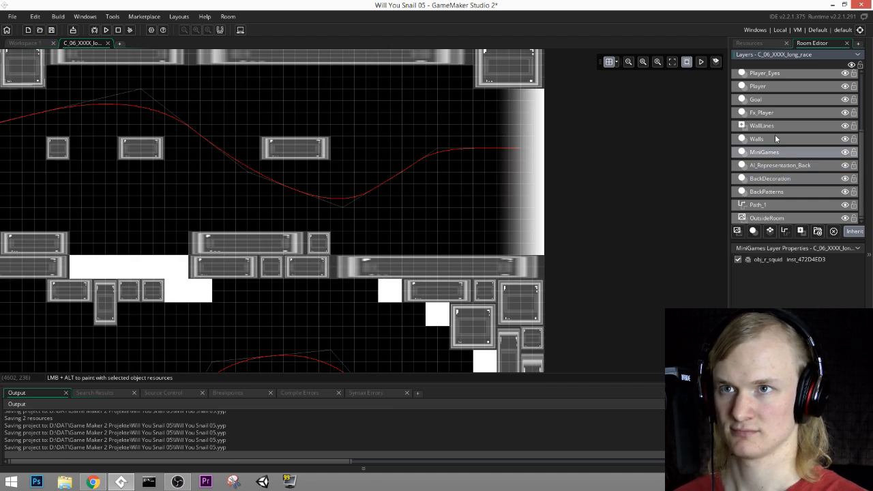
{"action": "left_click", "coordinate": [775, 136]}
{"action": "scroll", "coordinate": [769, 135], "scroll_direction": "up", "scroll_amount": 1}
{"action": "left_click", "coordinate": [765, 133]}
{"action": "left_click", "coordinate": [763, 117]}
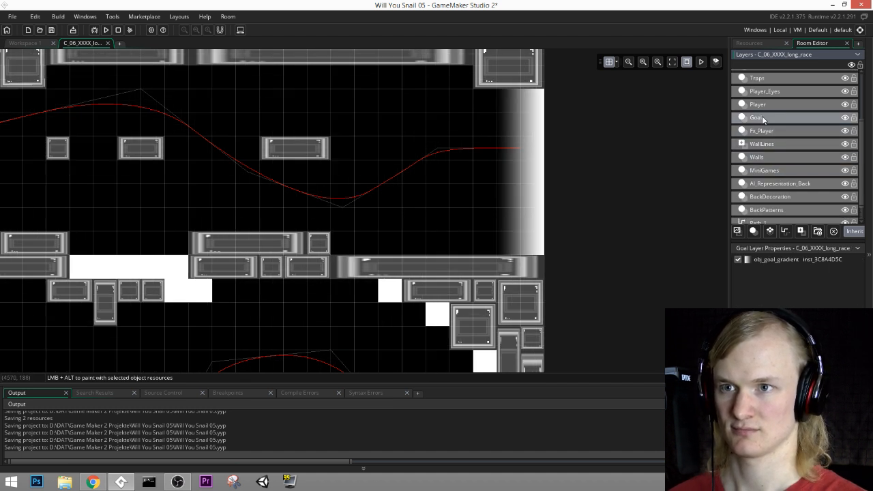
{"action": "left_click", "coordinate": [762, 106]}
{"action": "left_click", "coordinate": [766, 91]}
{"action": "middle_click_drag", "start_coordinate": [502, 149], "coordinate": [524, 162]}
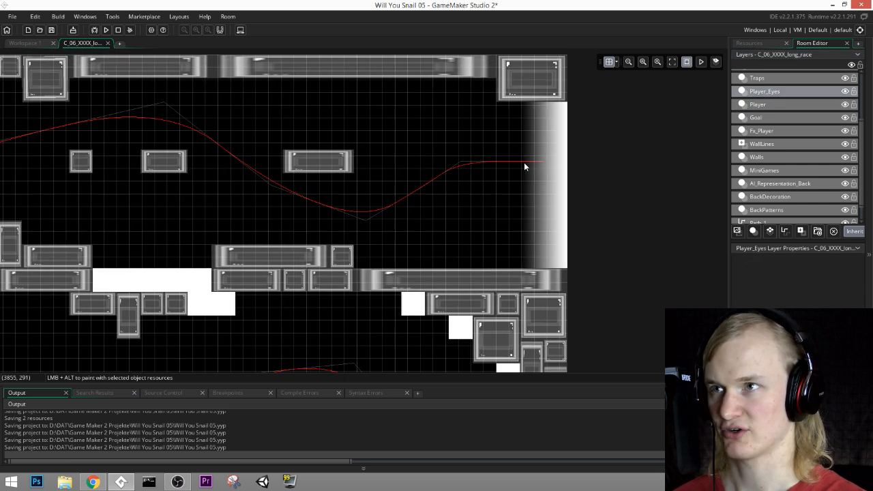
{"action": "scroll", "coordinate": [773, 123], "scroll_direction": "up", "scroll_amount": 3}
{"action": "left_click", "coordinate": [770, 89]}
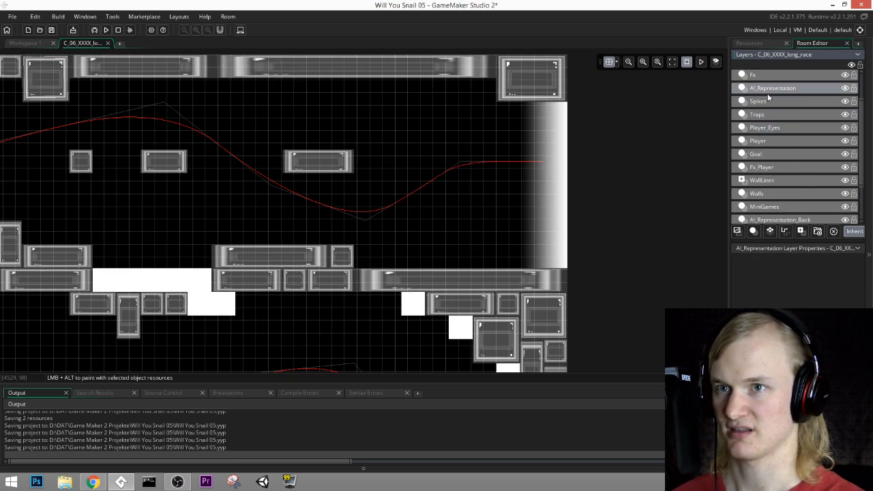
{"action": "middle_click_drag", "start_coordinate": [627, 166], "coordinate": [632, 183]}
{"action": "scroll", "coordinate": [764, 113], "scroll_direction": "up", "scroll_amount": 3}
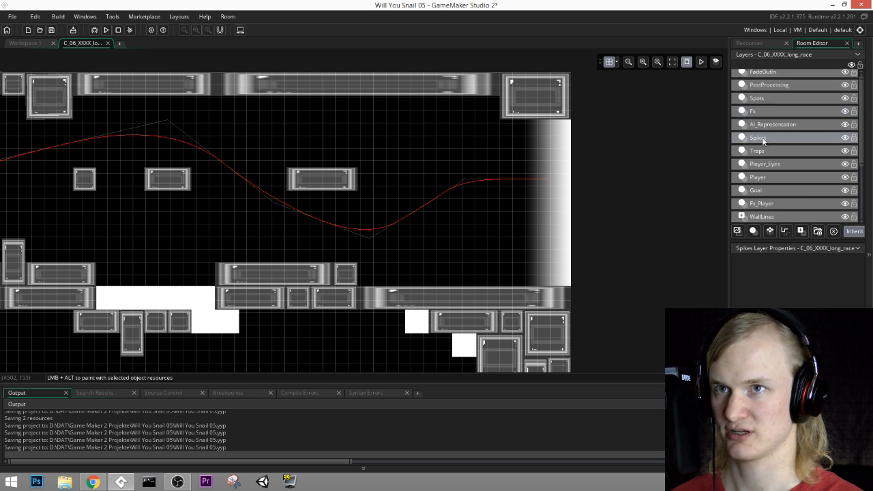
{"action": "left_click", "coordinate": [763, 113]}
{"action": "left_click", "coordinate": [762, 138]}
{"action": "left_click", "coordinate": [764, 177]}
{"action": "left_click", "coordinate": [763, 190]}
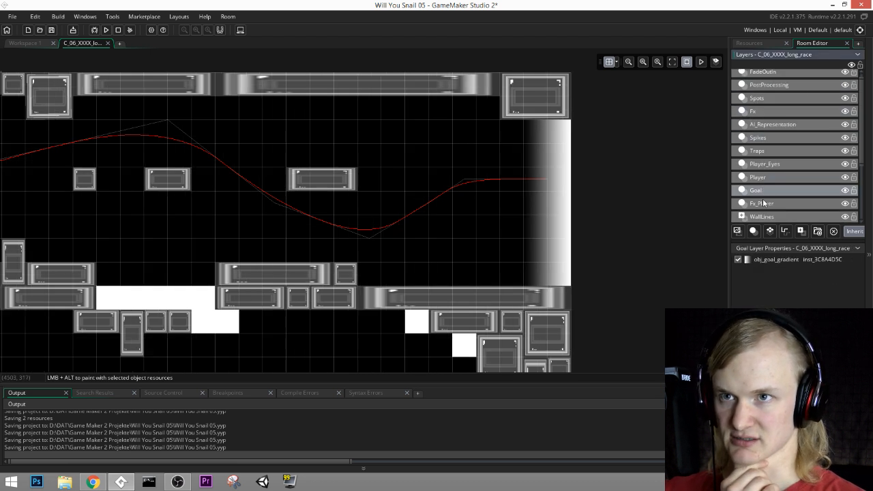
{"action": "left_click", "coordinate": [766, 203]}
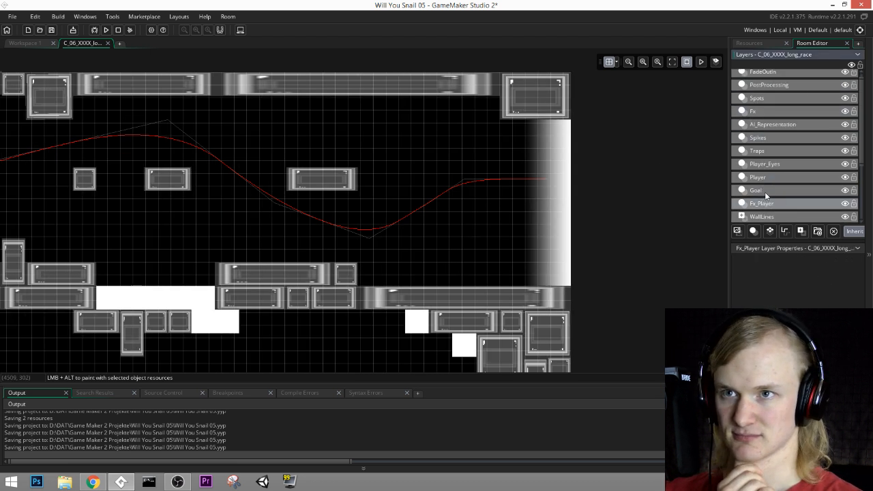
{"action": "left_click", "coordinate": [764, 191]}
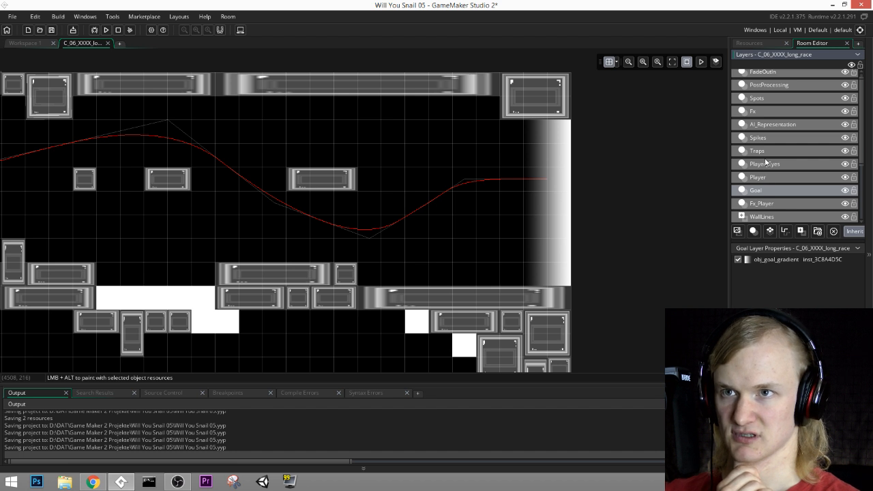
{"action": "mouse_move", "coordinate": [773, 164]}
{"action": "left_mouse_down"}
{"action": "mouse_move", "coordinate": [769, 195]}
{"action": "mouse_move", "coordinate": [764, 181]}
{"action": "mouse_move", "coordinate": [775, 169]}
{"action": "left_mouse_up"}
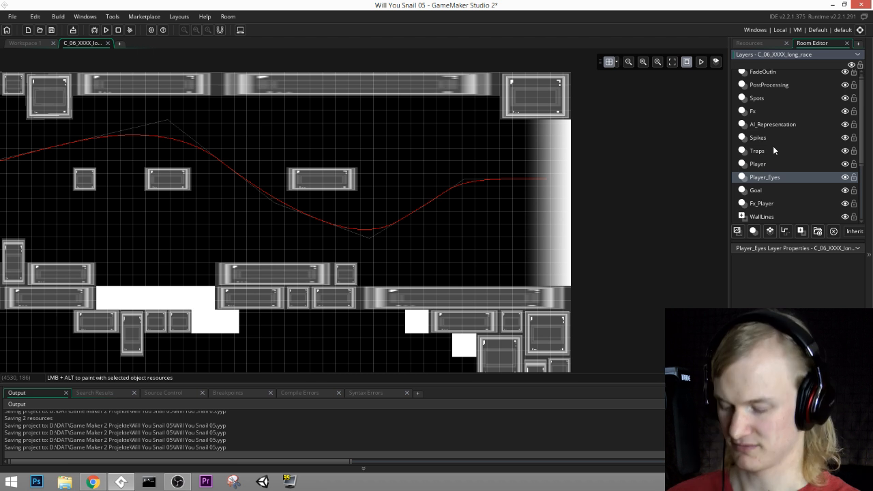
{"action": "key", "text": "ctrl+z"}
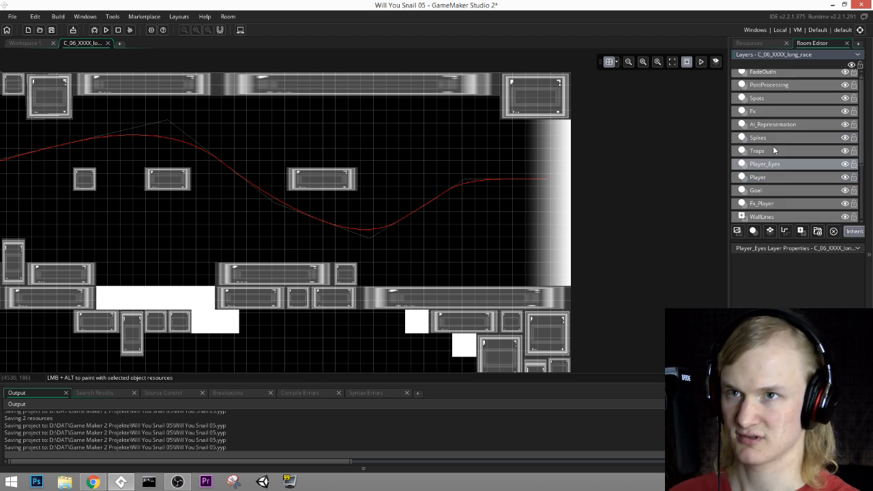
Step: Place a column of obj_r_finish_line instances on the MiniGames layer, from the corner block to the floor, just before the exit gradient
{"action": "scroll", "coordinate": [767, 185], "scroll_direction": "down", "scroll_amount": 2}
{"action": "left_click", "coordinate": [771, 189]}
{"action": "left_click", "coordinate": [749, 43]}
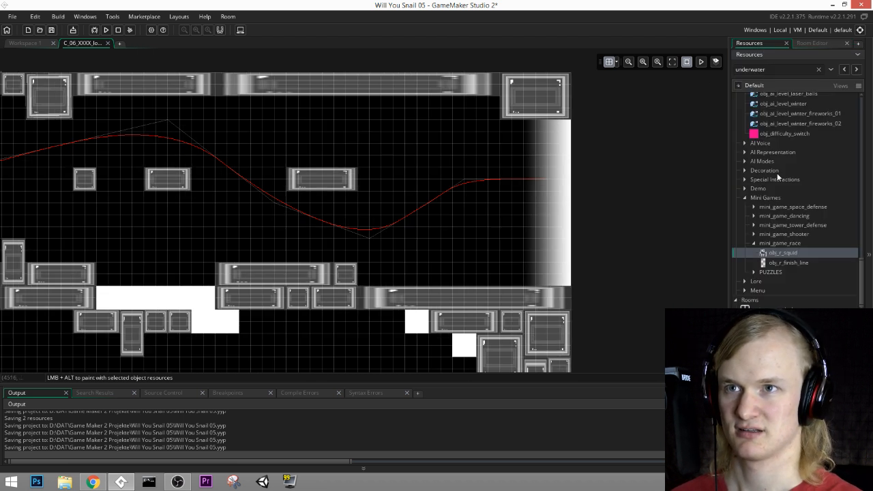
{"action": "left_click", "coordinate": [783, 263]}
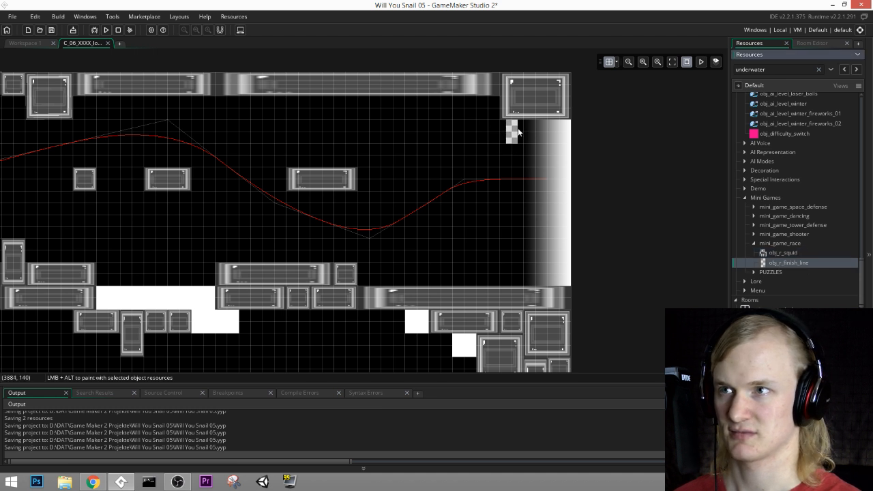
{"action": "left_click", "coordinate": [518, 127], "text": "alt"}
{"action": "left_click", "coordinate": [517, 151], "text": "alt"}
{"action": "left_click", "coordinate": [517, 175], "text": "alt"}
{"action": "left_click_drag", "start_coordinate": [516, 191], "coordinate": [520, 277], "text": "alt"}
{"action": "left_click", "coordinate": [520, 274], "text": "alt"}
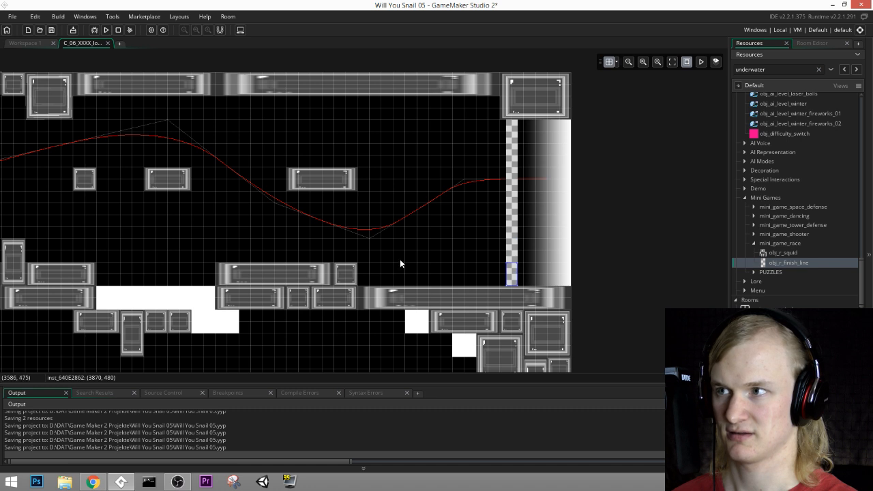
Step: Open the instance creation code of the squid at the start of the path on the MiniGames layer
{"action": "middle_click_drag", "start_coordinate": [235, 366], "coordinate": [623, 47]}
{"action": "middle_click_drag", "start_coordinate": [404, 263], "coordinate": [635, 42]}
{"action": "middle_click_drag", "start_coordinate": [361, 163], "coordinate": [644, 150]}
{"action": "middle_click_drag", "start_coordinate": [297, 175], "coordinate": [606, 123]}
{"action": "middle_click_drag", "start_coordinate": [337, 184], "coordinate": [444, 190]}
{"action": "left_click", "coordinate": [812, 43]}
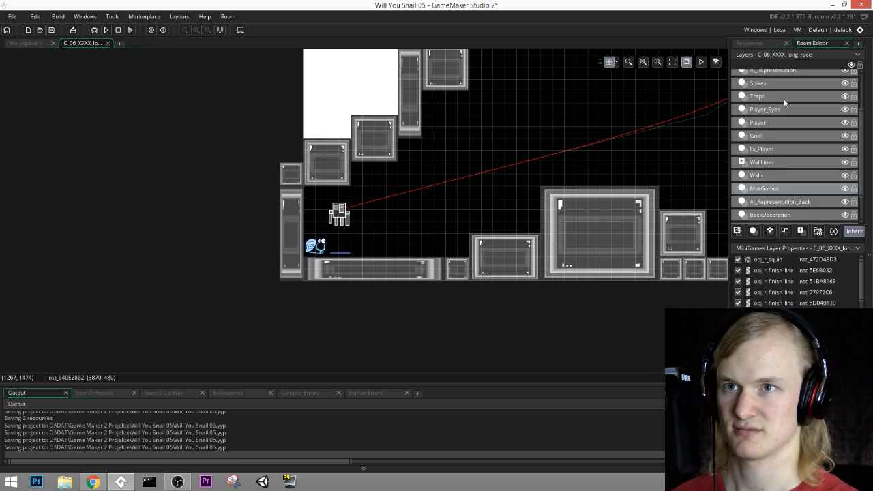
{"action": "left_click", "coordinate": [769, 136]}
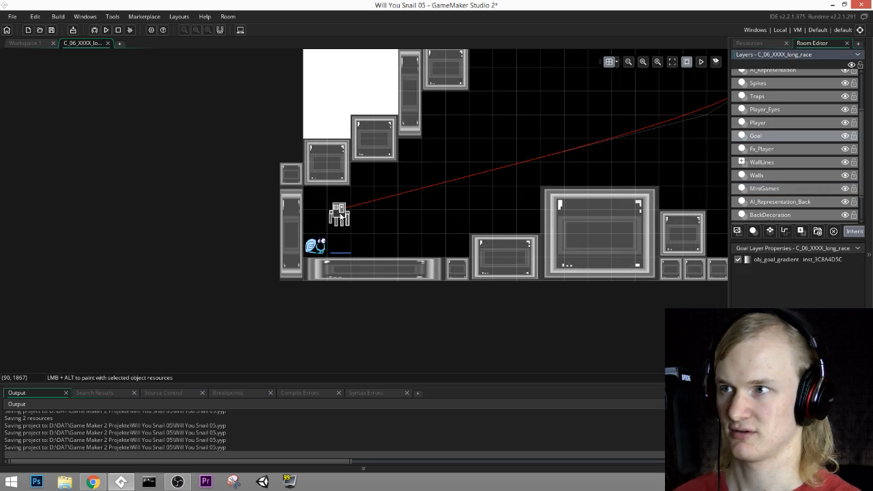
{"action": "left_click", "coordinate": [767, 176]}
{"action": "left_click", "coordinate": [768, 189]}
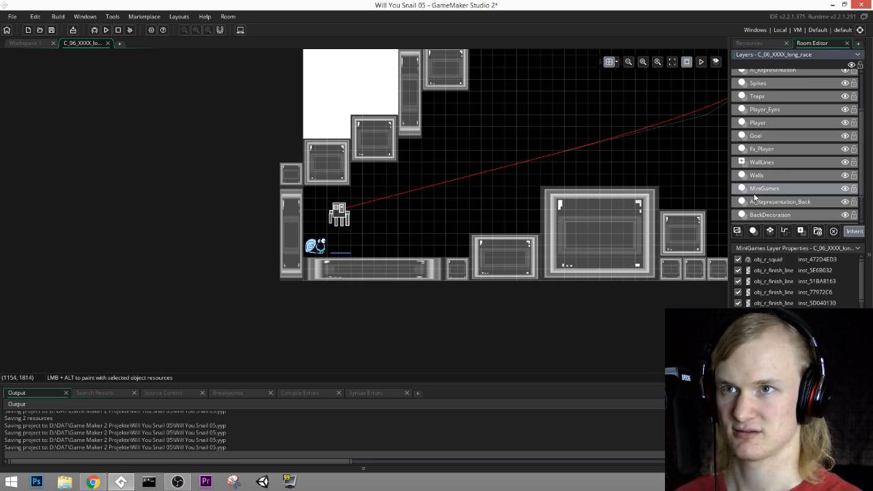
{"action": "scroll", "coordinate": [358, 237], "scroll_direction": "up", "scroll_amount": 1}
{"action": "scroll", "coordinate": [399, 208], "scroll_direction": "up", "scroll_amount": 2}
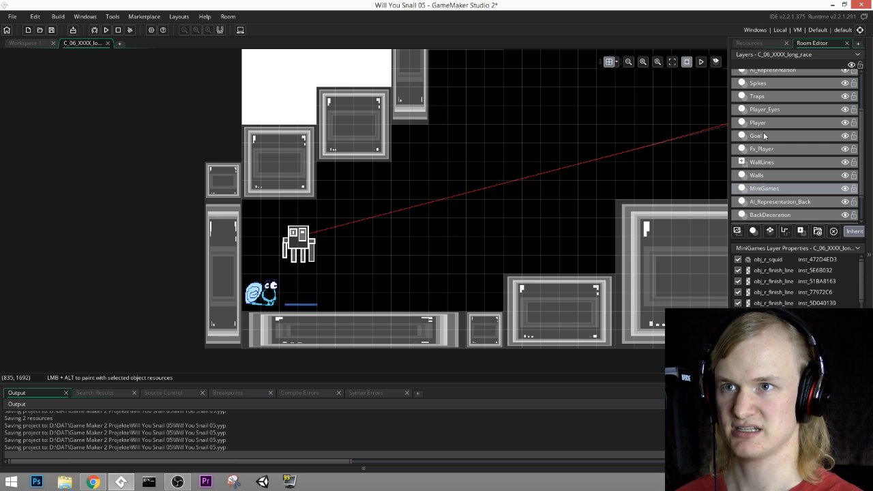
{"action": "double_click", "coordinate": [298, 242]}
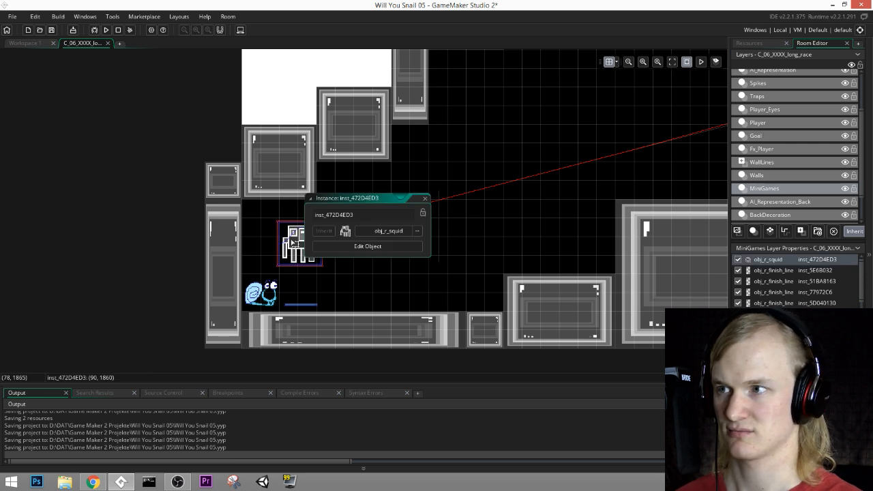
{"action": "left_click", "coordinate": [400, 344]}
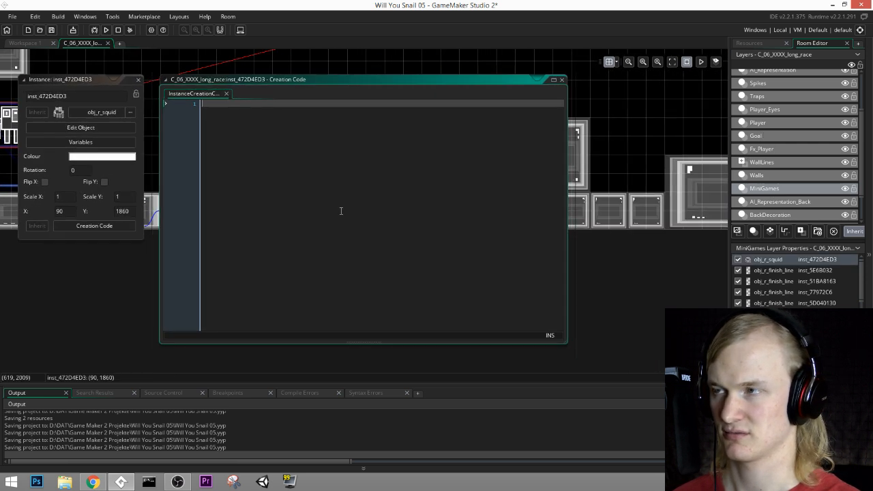
{"action": "middle_click_drag", "start_coordinate": [339, 211], "coordinate": [476, 257]}
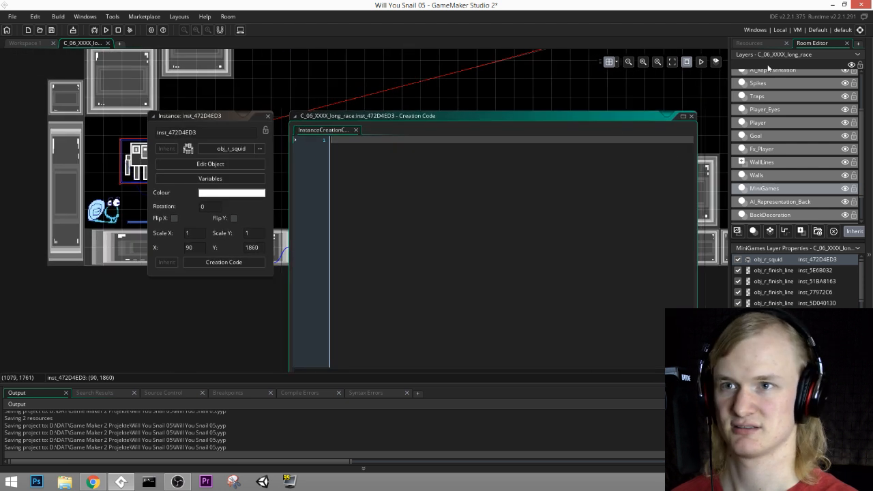
Step: Rename the newest path resource, listed after p_race_01, as p_race_02
{"action": "left_click", "coordinate": [754, 43]}
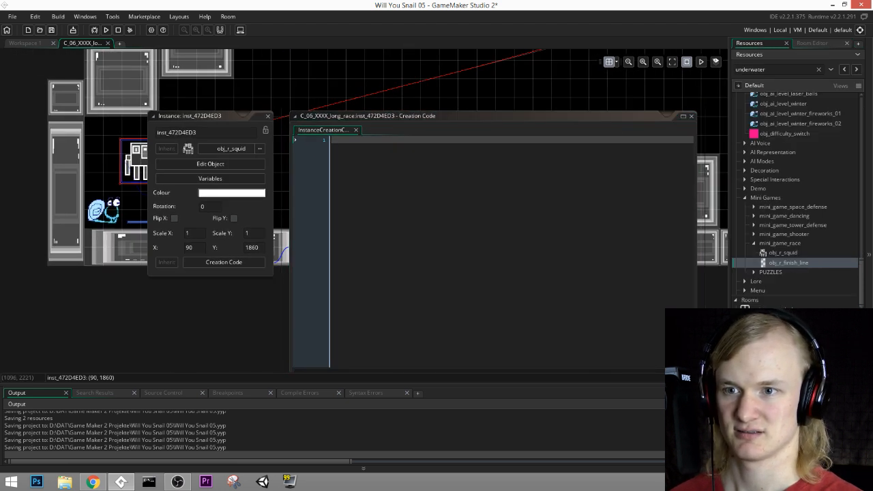
{"action": "left_click", "coordinate": [749, 375]}
{"action": "left_click_drag", "start_coordinate": [857, 306], "coordinate": [857, 136]}
{"action": "left_click", "coordinate": [744, 196]}
{"action": "left_click", "coordinate": [736, 97]}
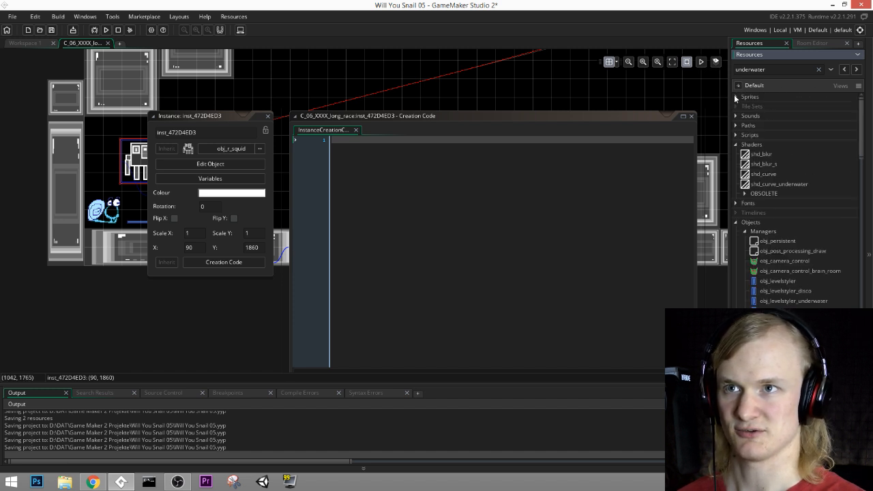
{"action": "left_click", "coordinate": [737, 145]}
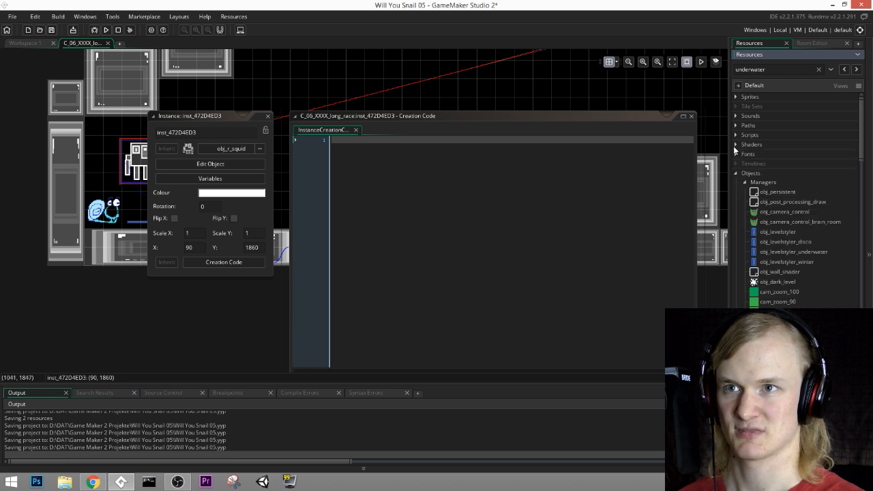
{"action": "left_click", "coordinate": [736, 125]}
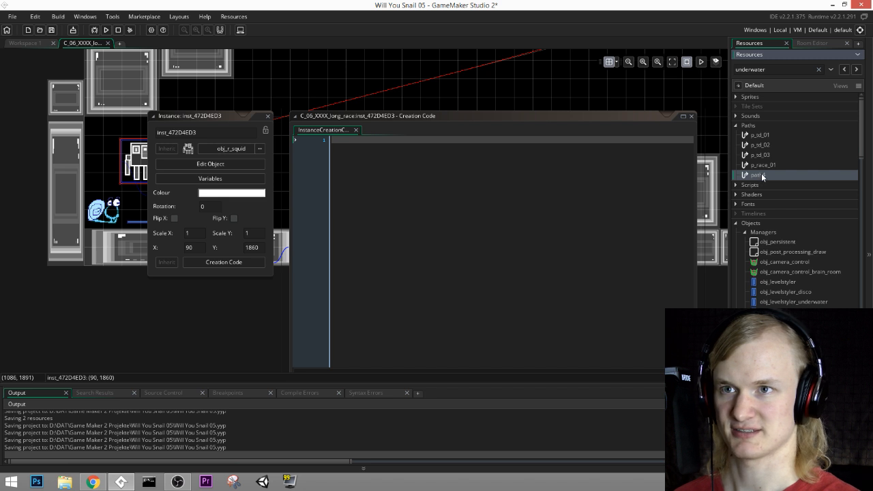
{"action": "key", "text": "F2"}
{"action": "type", "text": "p_"}
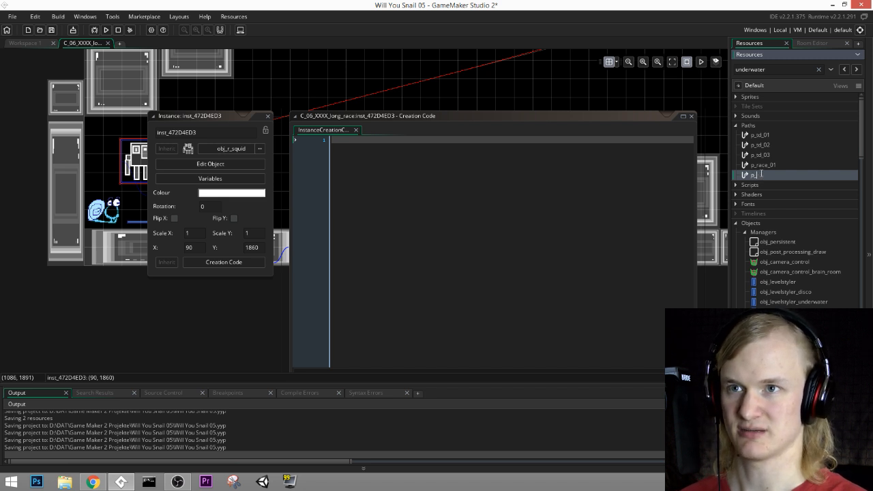
{"action": "type", "text": "race_02"}
{"action": "key", "text": "Return"}
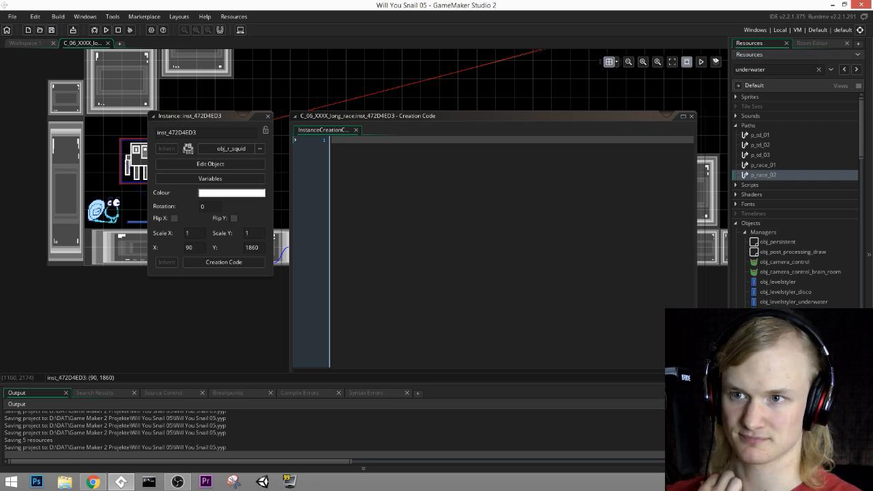
Step: Open the room C_05_XXXX_race_tutorial from the project's rooms
{"action": "scroll", "coordinate": [794, 191], "scroll_direction": "down", "scroll_amount": 15}
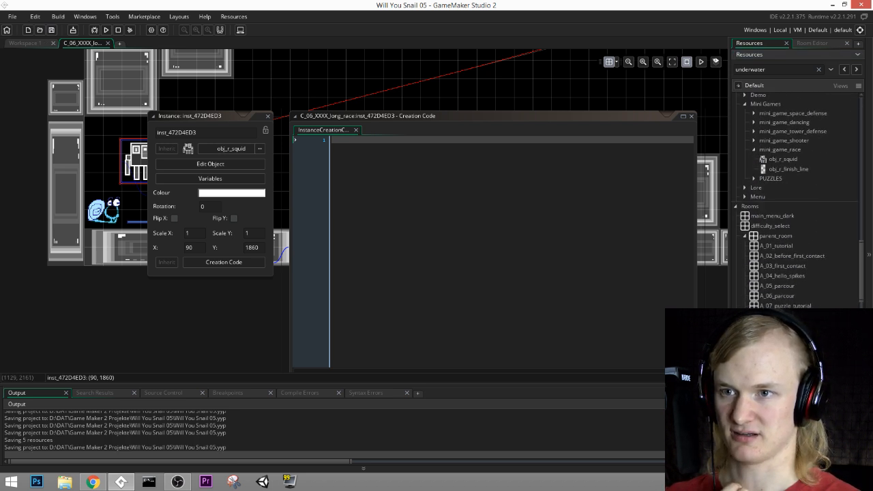
{"action": "scroll", "coordinate": [794, 205], "scroll_direction": "down", "scroll_amount": 4}
{"action": "scroll", "coordinate": [794, 205], "scroll_direction": "down", "scroll_amount": 5}
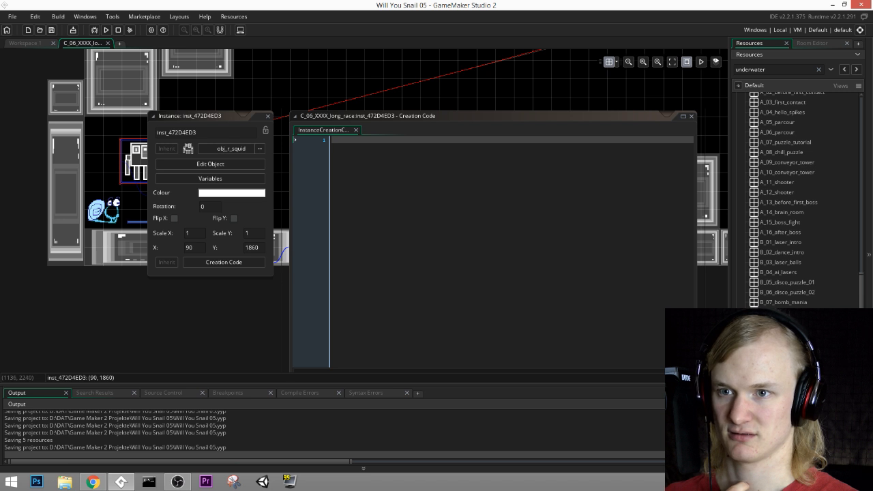
{"action": "scroll", "coordinate": [791, 198], "scroll_direction": "down", "scroll_amount": 7}
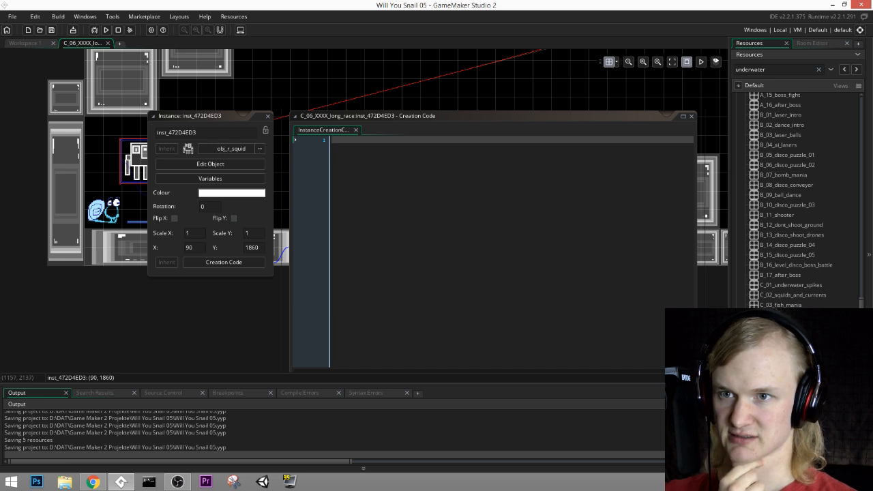
{"action": "double_click", "coordinate": [803, 324]}
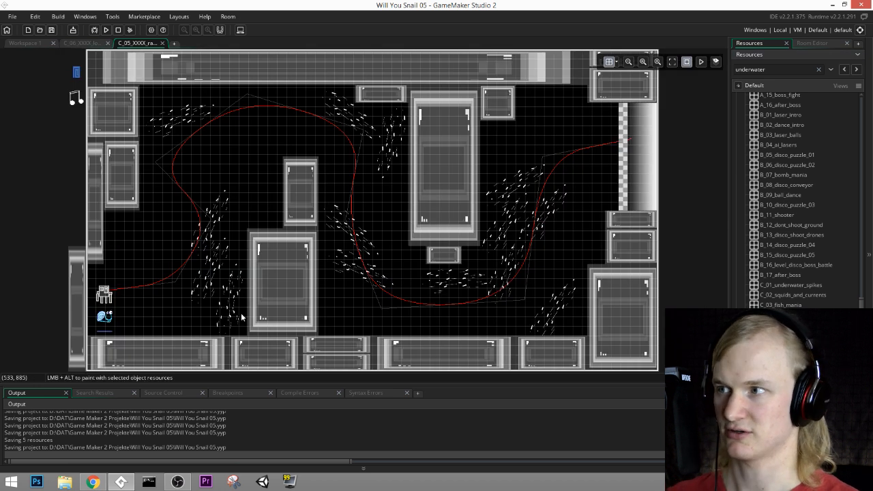
Step: Open the instance creation code of the obj_r_squid on the tutorial room's MiniGames layer
{"action": "left_click", "coordinate": [823, 45]}
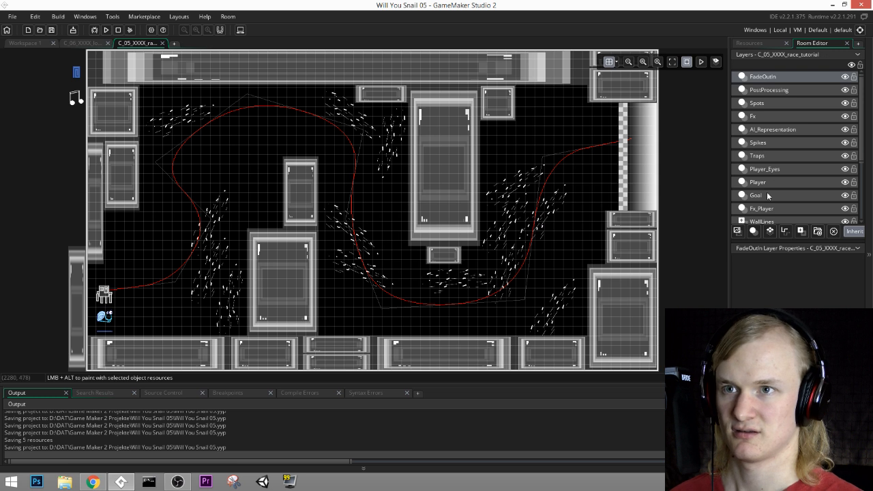
{"action": "scroll", "coordinate": [783, 218], "scroll_direction": "down", "scroll_amount": 3}
{"action": "left_click", "coordinate": [783, 212]}
{"action": "scroll", "coordinate": [783, 205], "scroll_direction": "down", "scroll_amount": 4}
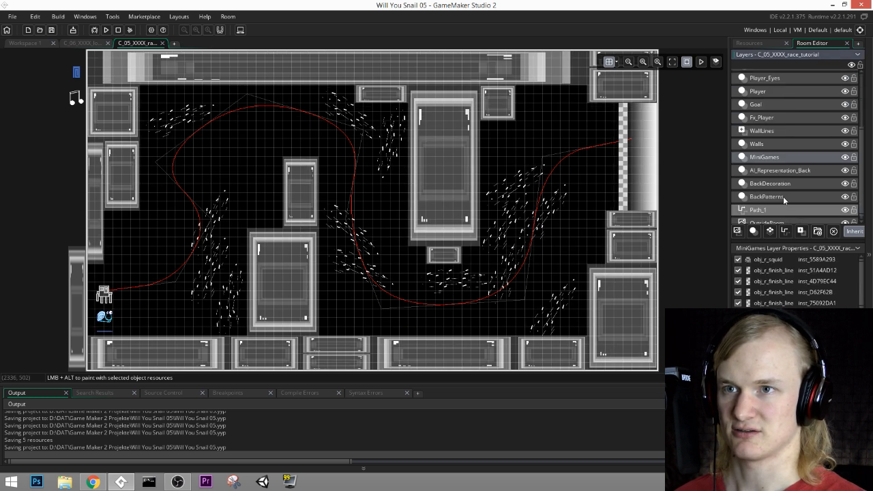
{"action": "left_click", "coordinate": [780, 183]}
{"action": "left_click", "coordinate": [780, 172]}
{"action": "left_click", "coordinate": [782, 158]}
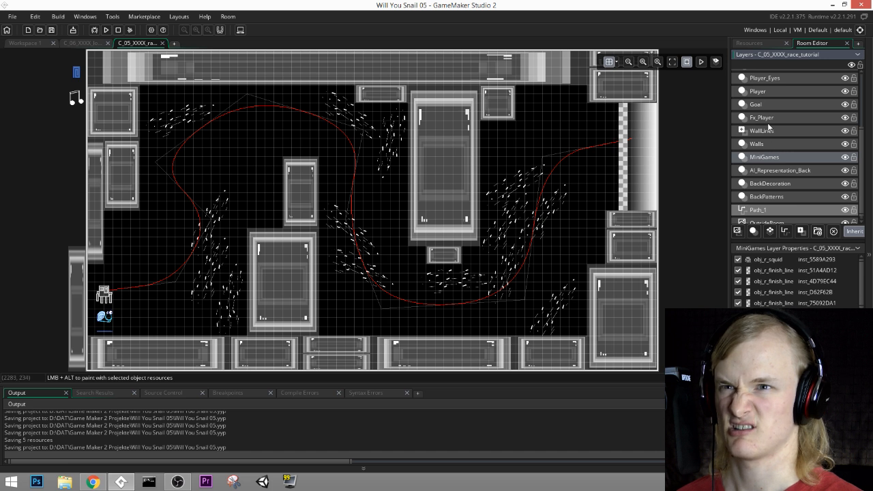
{"action": "double_click", "coordinate": [104, 297]}
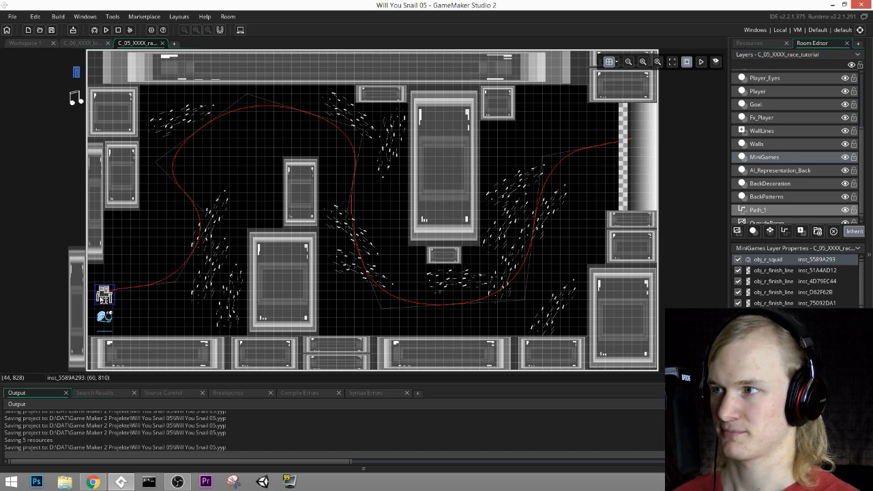
{"action": "left_click", "coordinate": [158, 363]}
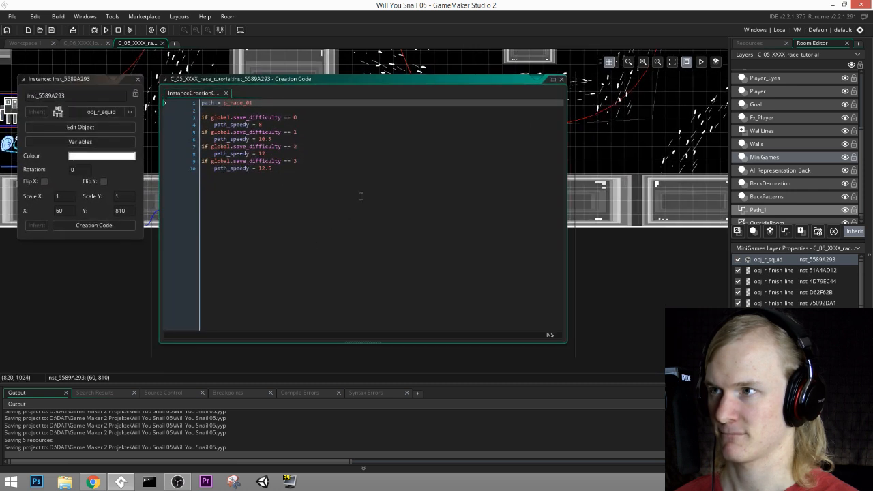
Step: Copy the tutorial squid's whole creation code into the squid's empty creation code in C_06_XXXX_long_race
{"action": "left_click_drag", "start_coordinate": [361, 195], "coordinate": [122, 108]}
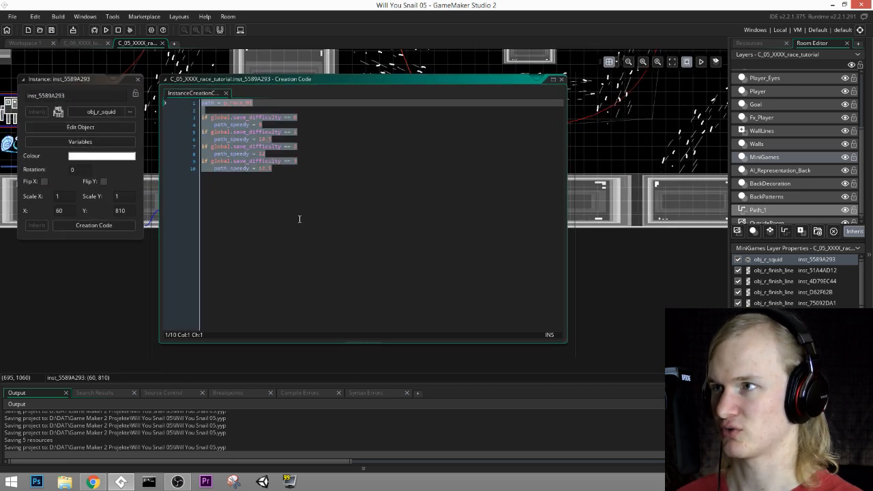
{"action": "middle_click_drag", "start_coordinate": [304, 227], "coordinate": [489, 318]}
{"action": "left_click_drag", "start_coordinate": [496, 274], "coordinate": [315, 159]}
{"action": "key", "text": "ctrl+c"}
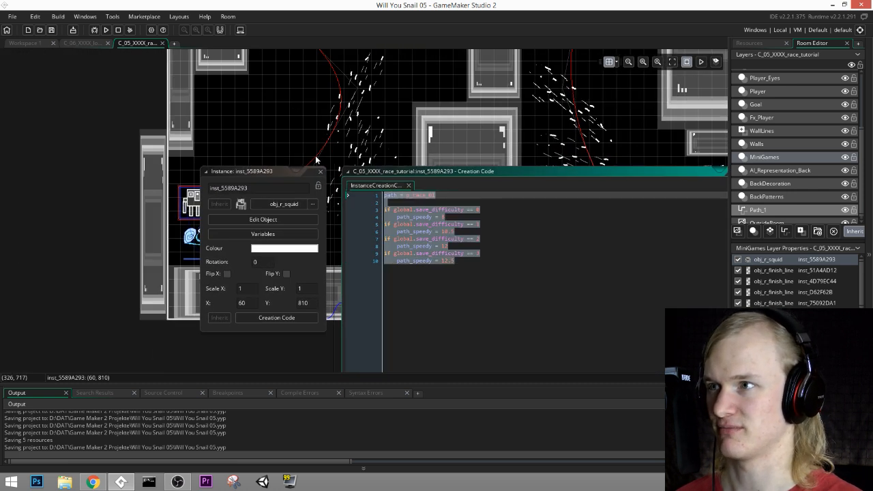
{"action": "left_click", "coordinate": [321, 171]}
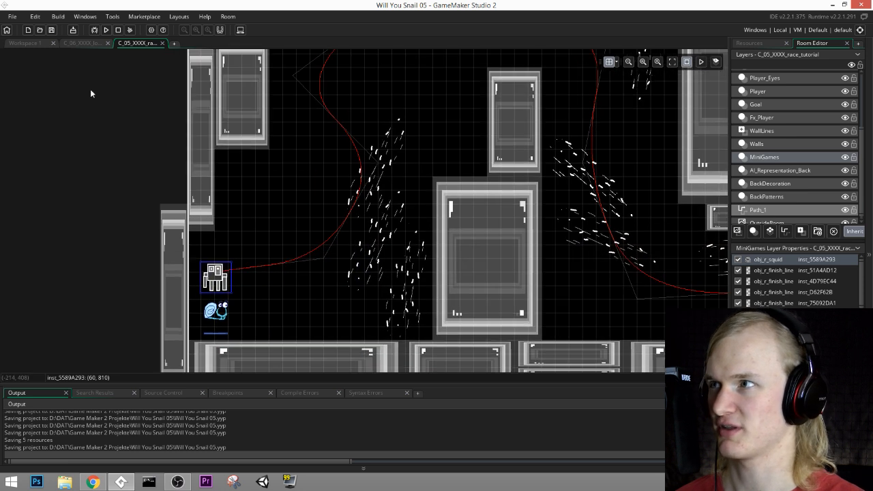
{"action": "left_click", "coordinate": [51, 29]}
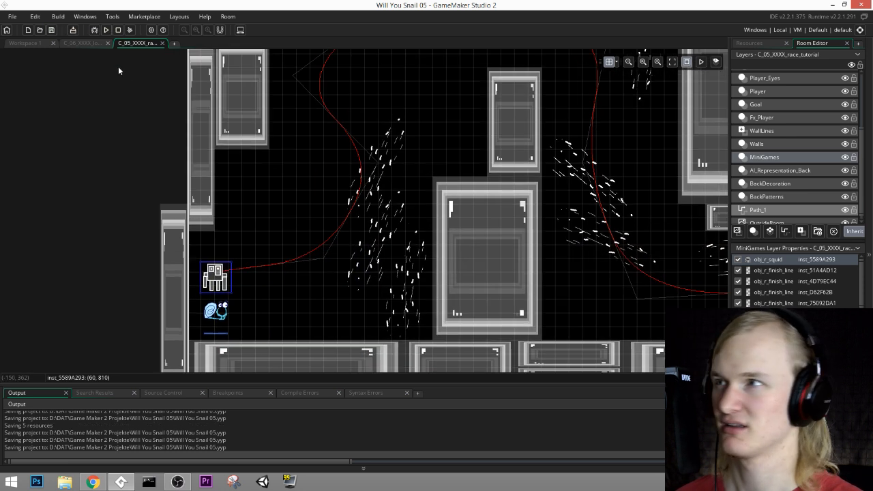
{"action": "left_click", "coordinate": [86, 43]}
{"action": "left_click", "coordinate": [416, 222]}
{"action": "key", "text": "ctrl+v"}
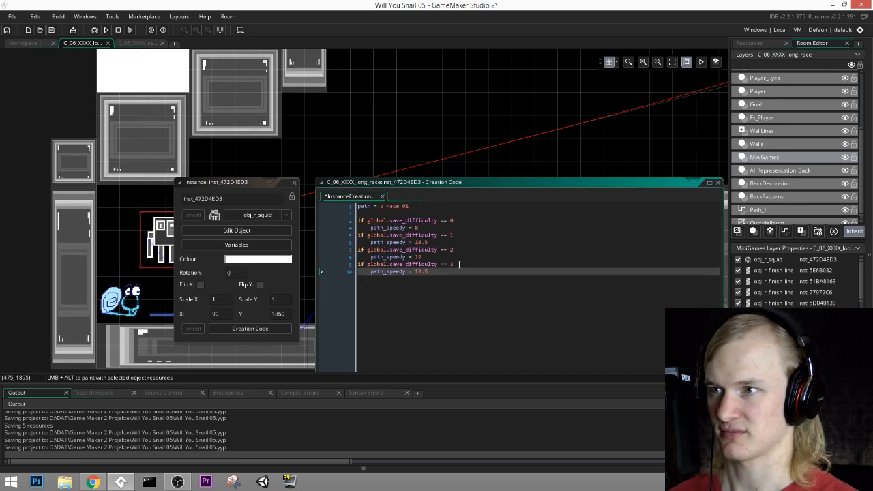
Step: Set path_speedy to 10 for all four difficulty levels in the long race squid's creation code and save the project
{"action": "type", "text": "12"}
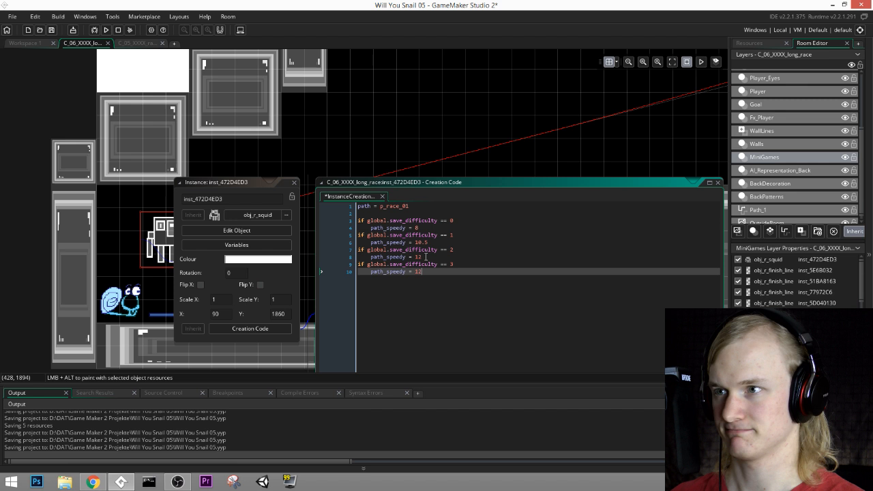
{"action": "left_click", "coordinate": [421, 257]}
{"action": "key", "text": "BackSpace"}
{"action": "left_click_drag", "start_coordinate": [418, 261], "coordinate": [416, 261]}
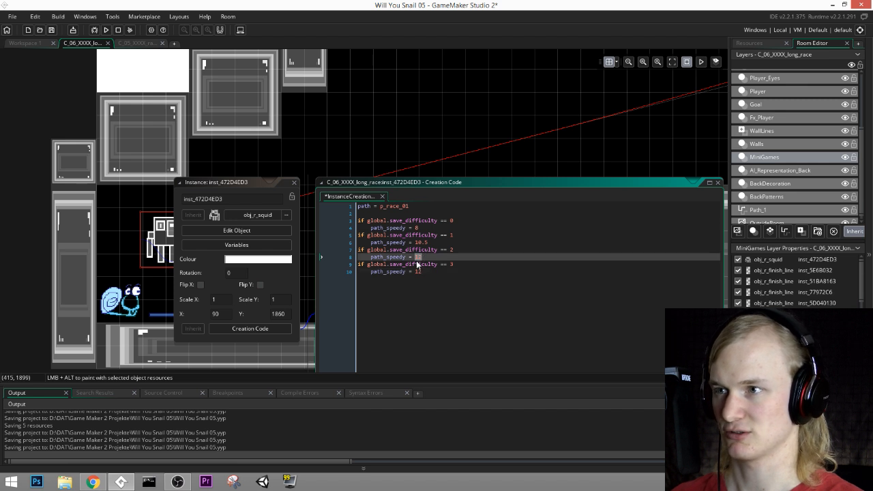
{"action": "type", "text": "10"}
{"action": "left_click", "coordinate": [423, 271]}
{"action": "key", "text": "BackSpace"}
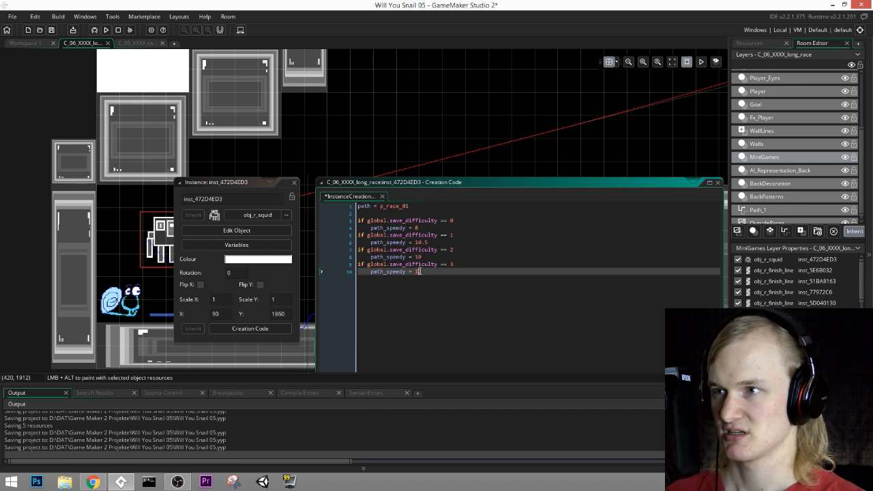
{"action": "left_click_drag", "start_coordinate": [430, 242], "coordinate": [415, 243]}
{"action": "type", "text": "10"}
{"action": "double_click", "coordinate": [417, 227]}
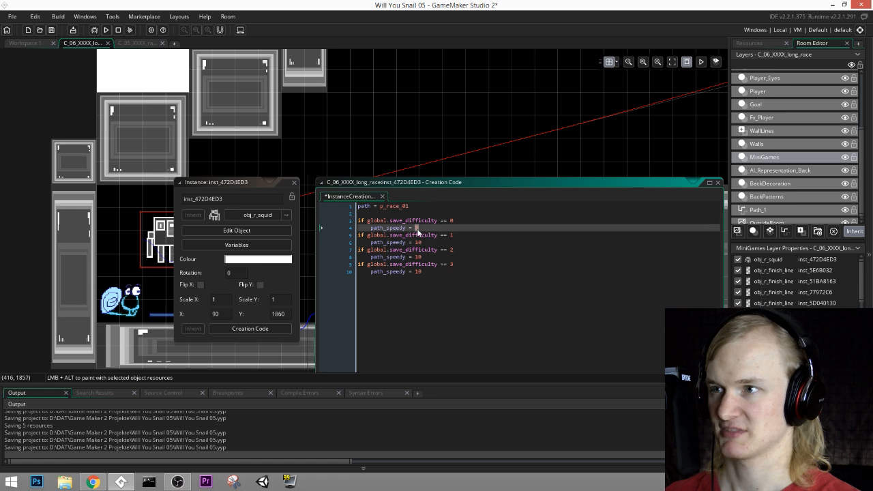
{"action": "type", "text": "10"}
{"action": "left_click", "coordinate": [294, 183]}
{"action": "key", "text": "ctrl+s"}
Step: Look over the long race layout, then run the game and get past its title screen
{"action": "middle_click_drag", "start_coordinate": [500, 156], "coordinate": [319, 236]}
{"action": "scroll", "coordinate": [396, 204], "scroll_direction": "down", "scroll_amount": 3, "text": "ctrl"}
{"action": "scroll", "coordinate": [404, 199], "scroll_direction": "down", "scroll_amount": 6, "text": "ctrl"}
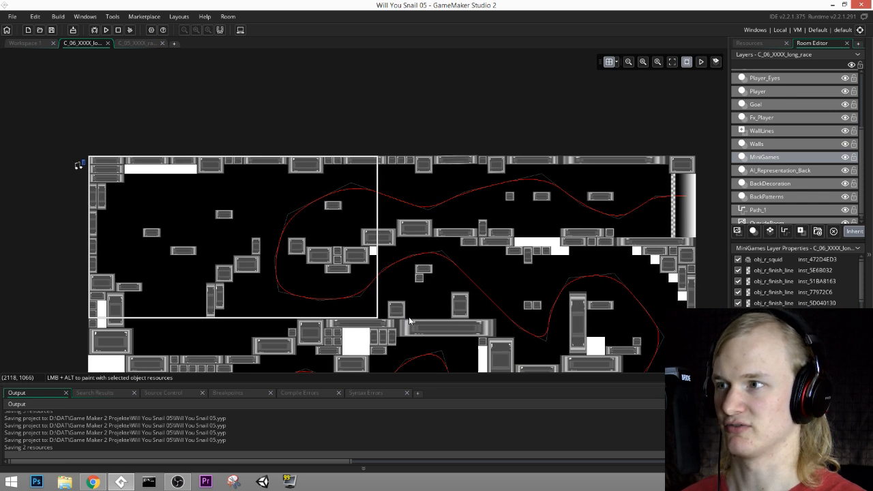
{"action": "middle_click_drag", "start_coordinate": [409, 321], "coordinate": [374, 315]}
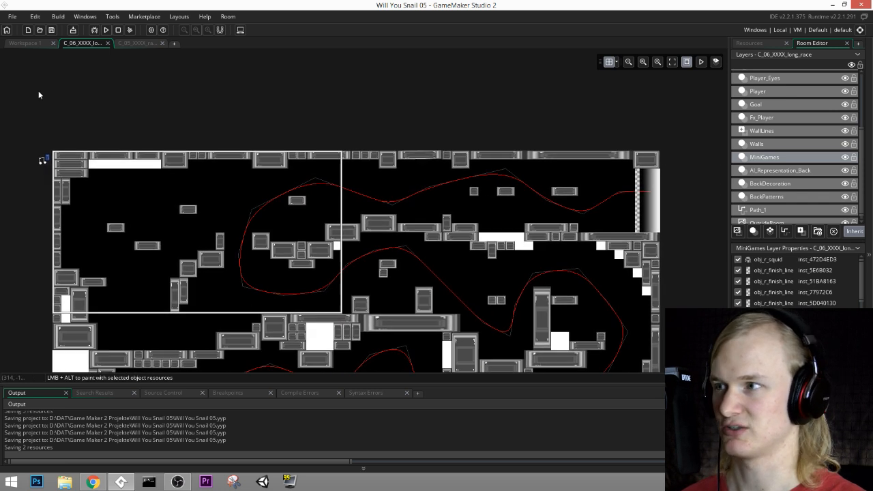
{"action": "left_click", "coordinate": [106, 30]}
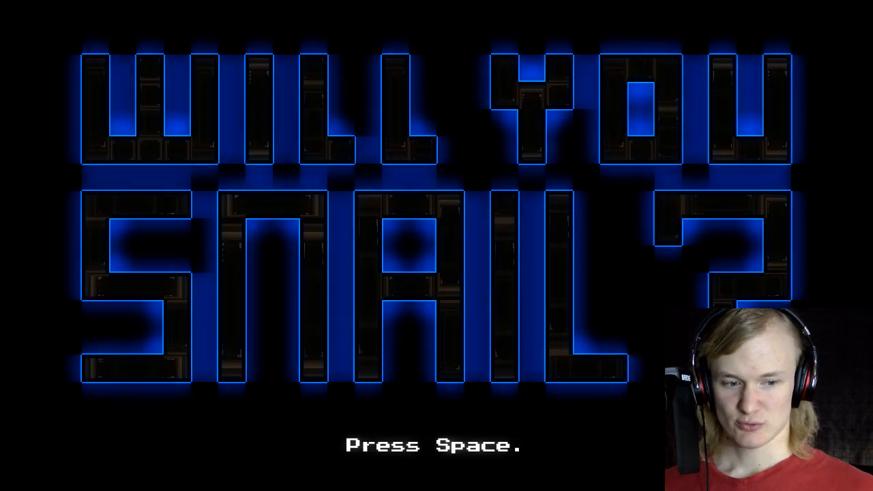
{"action": "key", "text": "space"}
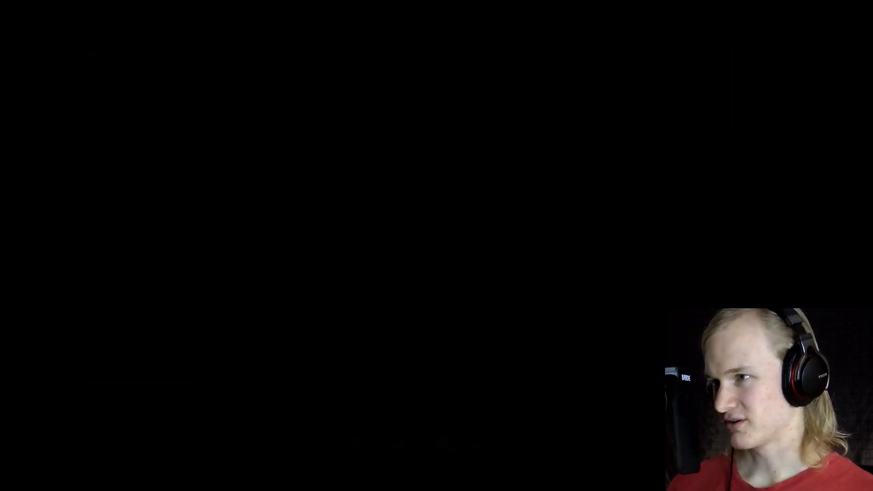
Step: Playtest the tutorial race by moving the snail past the obstacles toward the finish line against the squid
{"action": "key", "text": "Right"}
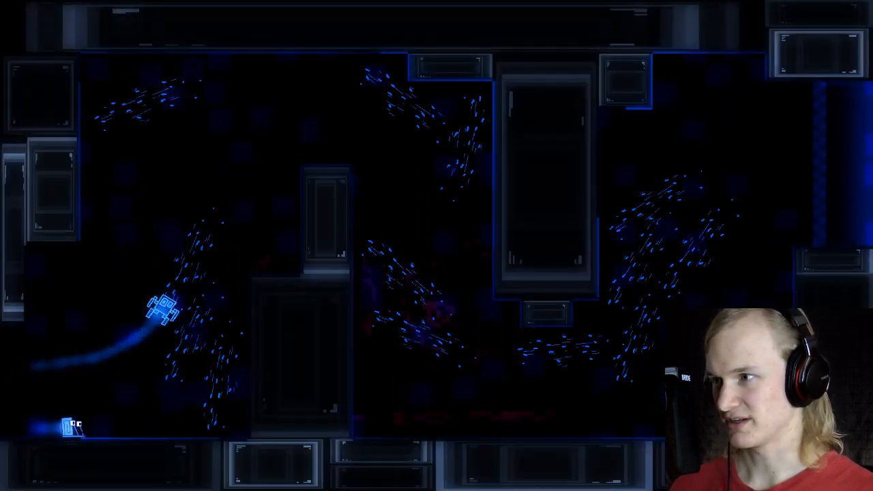
{"action": "key", "text": "space"}
{"action": "key", "text": "space"}
{"action": "key", "text": "Right"}
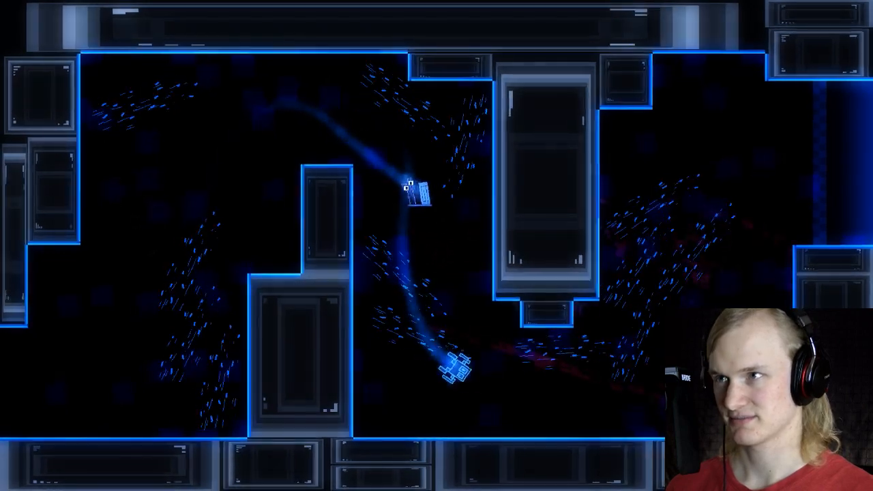
{"action": "key", "text": "Right"}
{"action": "key", "text": "space"}
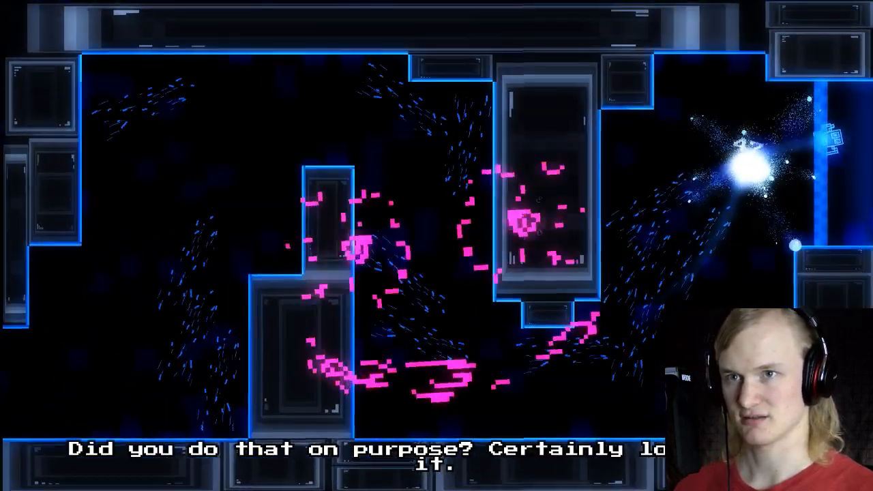
Step: Continue the game from its main menu and replay the tutorial race to reach the long race room
{"action": "key", "text": "Escape"}
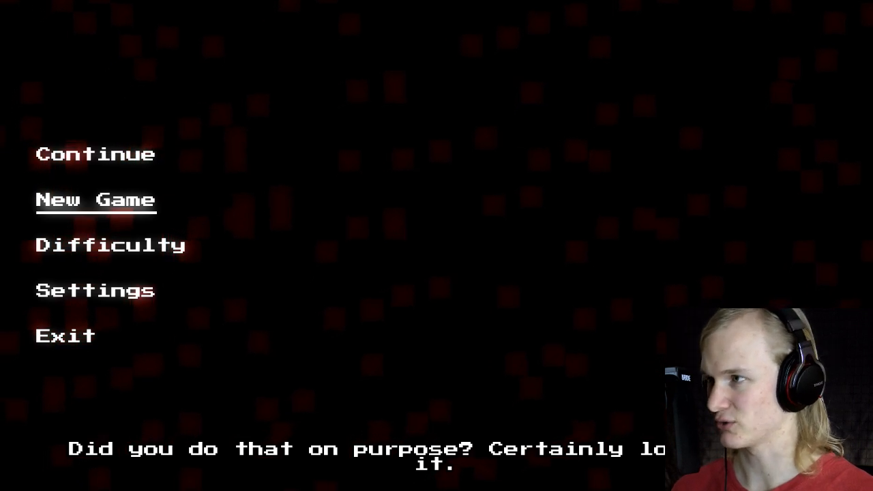
{"action": "key", "text": "Up"}
{"action": "key", "text": "Return"}
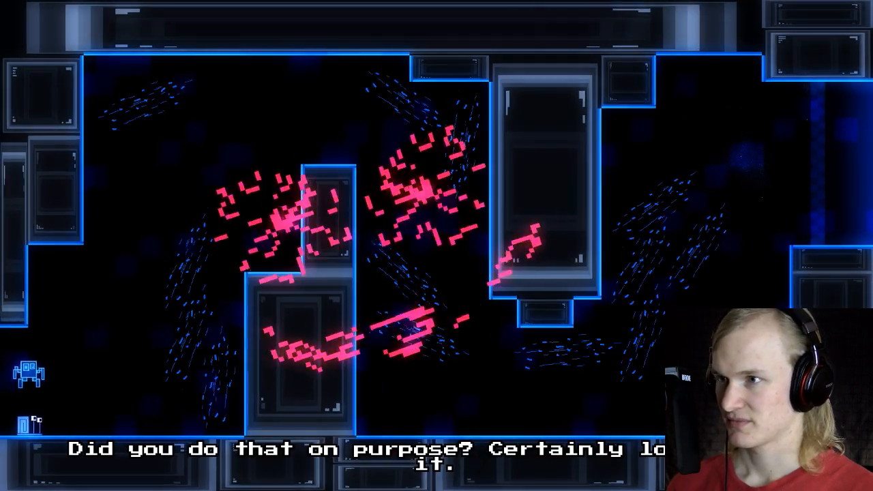
{"action": "key", "text": "Right"}
{"action": "key", "text": "space"}
{"action": "key", "text": "Right"}
{"action": "key", "text": "space"}
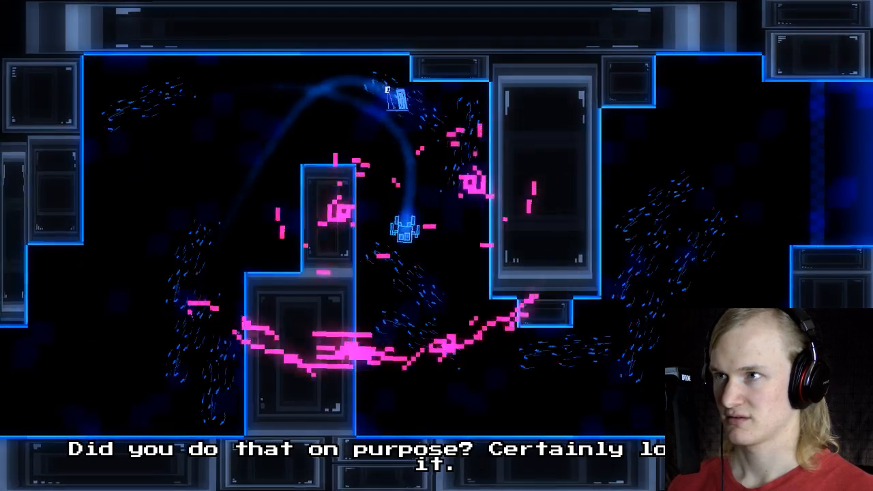
{"action": "key", "text": "Left"}
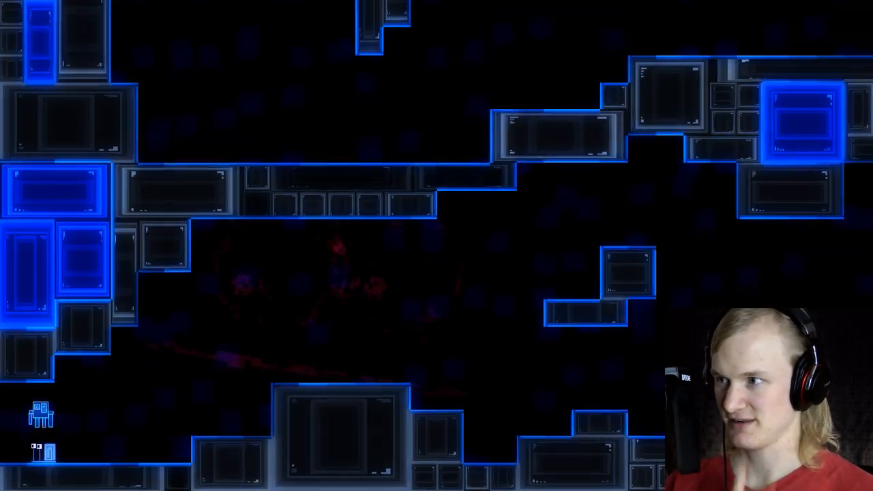
Step: Playtest the opening of the long race by jumping the snail over the first large block, and quit the game
{"action": "key", "text": "Right"}
{"action": "key", "text": "space"}
{"action": "key", "text": "space"}
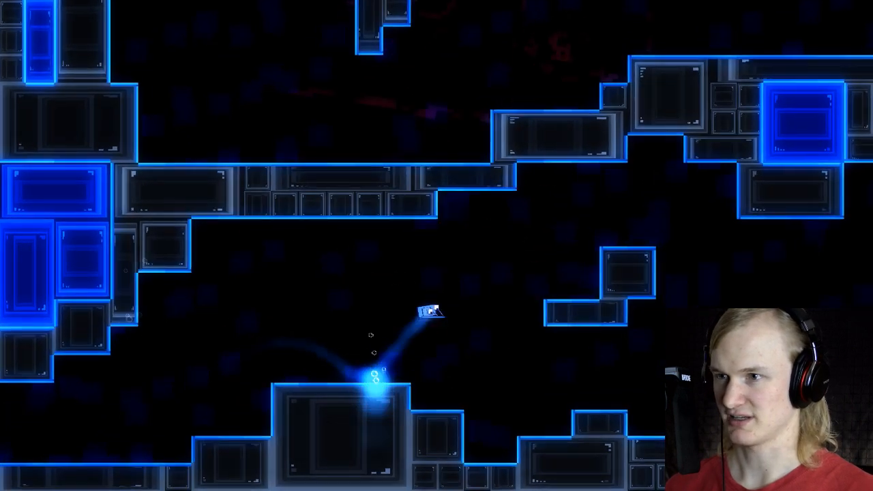
{"action": "key", "text": "Escape"}
{"action": "key", "text": "Up"}
{"action": "key", "text": "Return"}
Step: Set path to p_race_02 in the long race squid's creation code and run the game
{"action": "scroll", "coordinate": [160, 245], "scroll_direction": "up", "scroll_amount": 5, "text": "ctrl"}
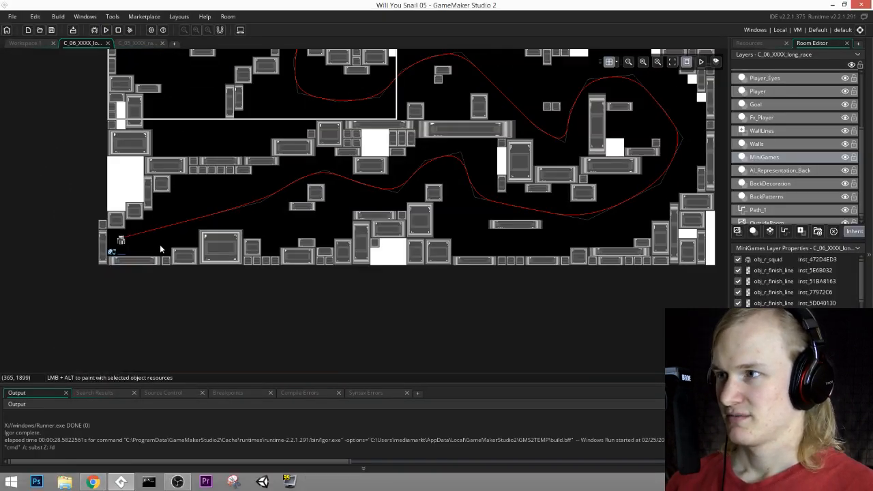
{"action": "left_click", "coordinate": [239, 219]}
{"action": "double_click", "coordinate": [238, 218]}
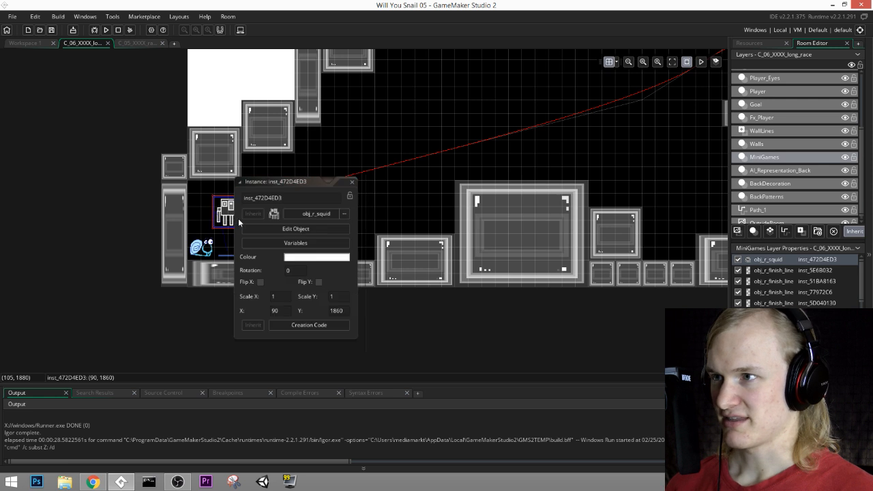
{"action": "left_click", "coordinate": [310, 326]}
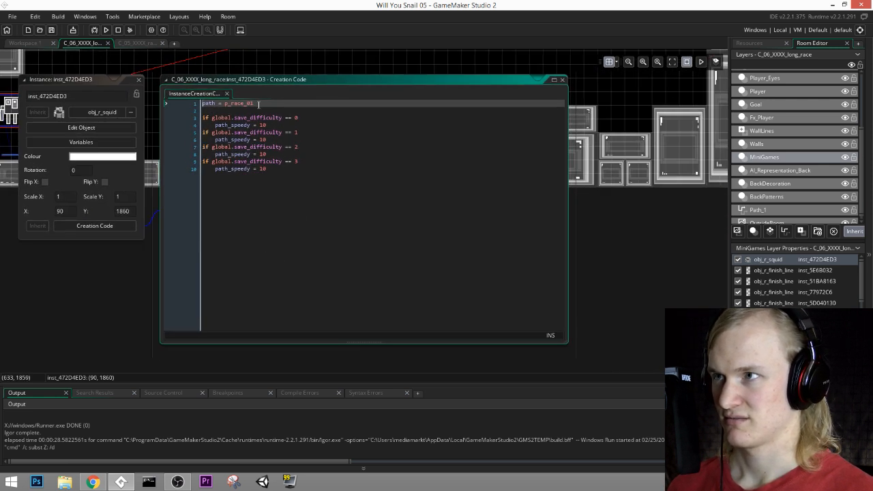
{"action": "key", "text": "F5"}
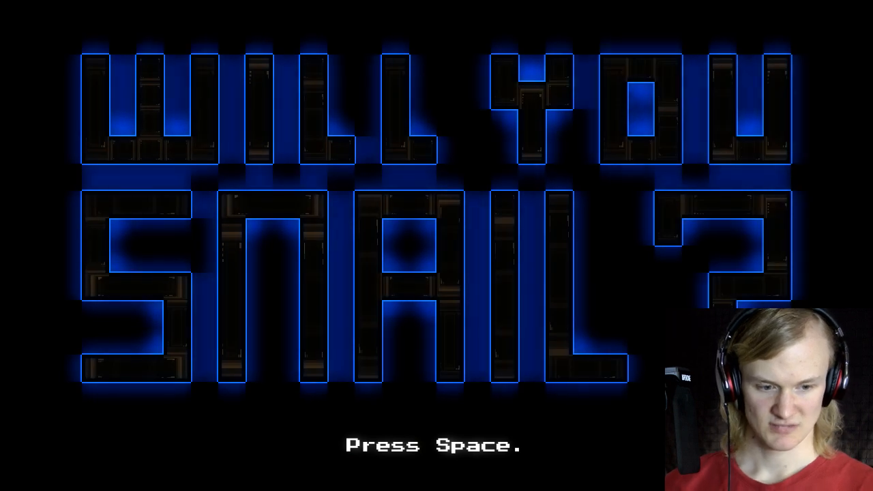
Step: Get past the title screen and race the snail against the squid through the lower passage of the long race
{"action": "key", "text": "space"}
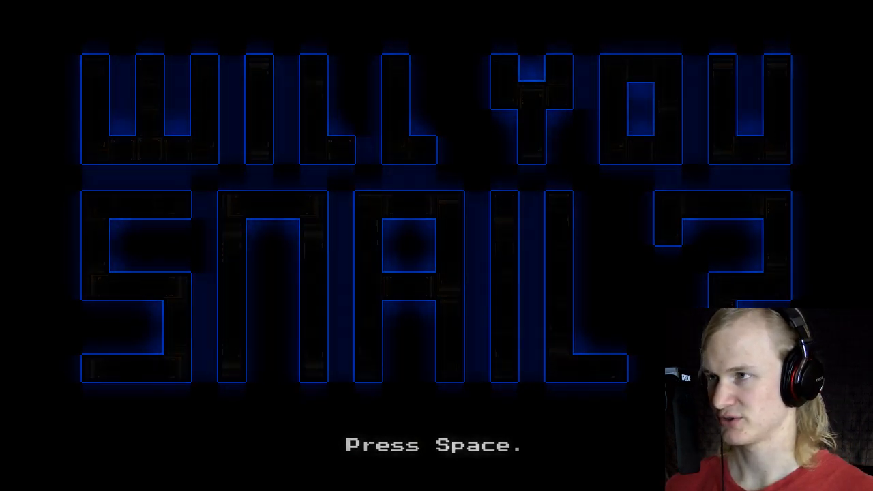
{"action": "key", "text": "Right"}
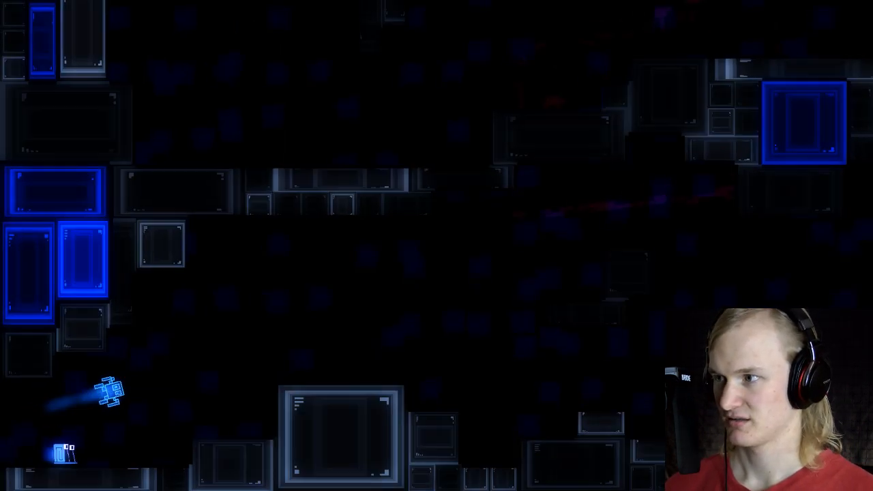
{"action": "key", "text": "space"}
{"action": "key", "text": "Right"}
{"action": "key", "text": "space"}
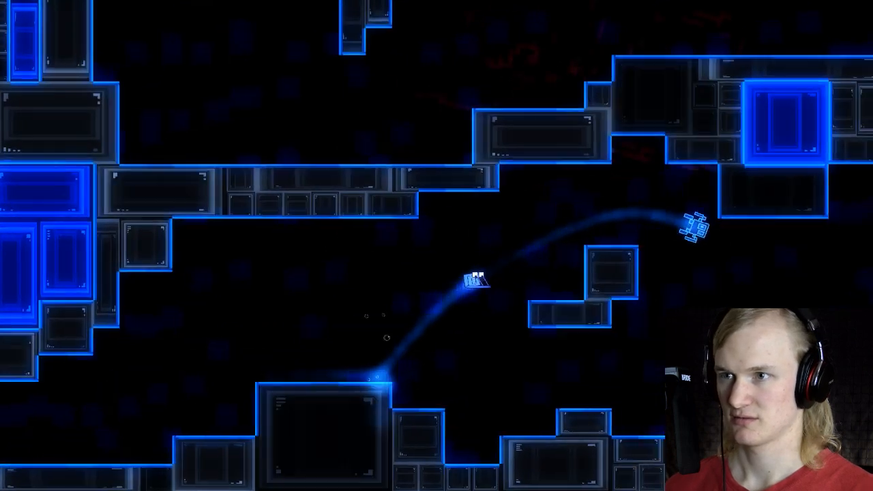
{"action": "key", "text": "Right"}
{"action": "key", "text": "space"}
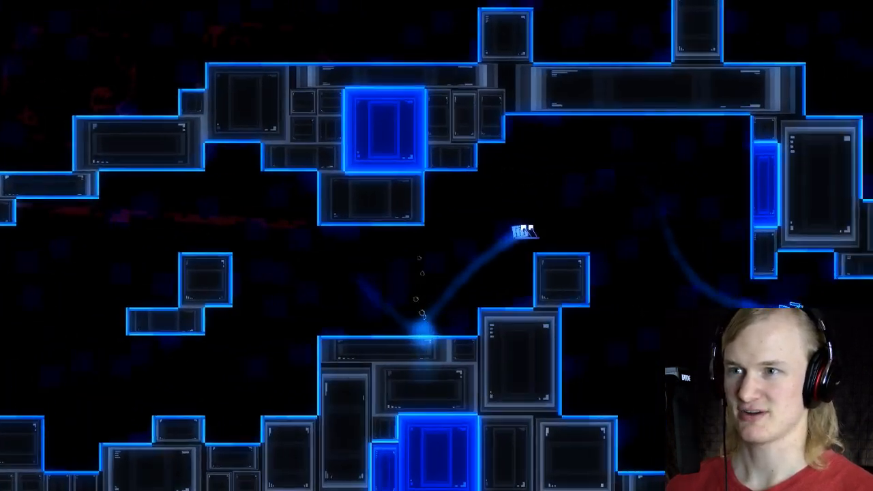
{"action": "key", "text": "Right"}
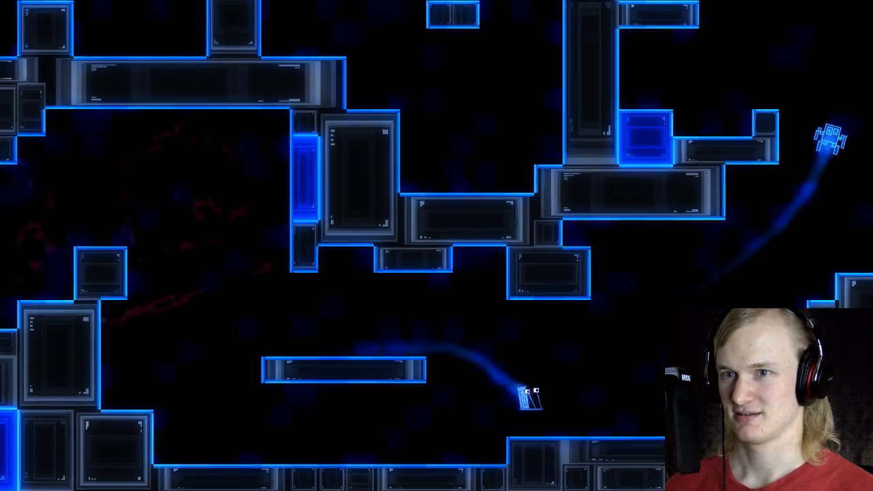
{"action": "key", "text": "space"}
{"action": "key", "text": "Right"}
{"action": "key", "text": "space"}
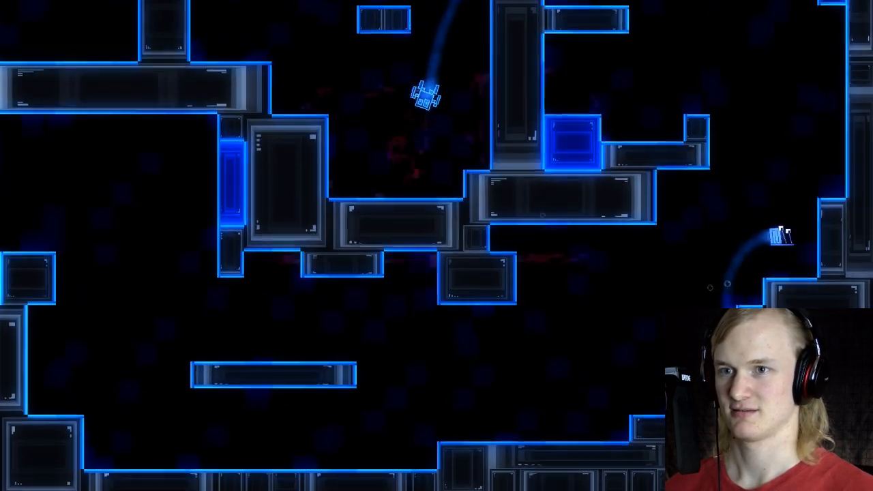
Step: Steer the snail up around the far bend and back through the upper passage, chasing the squid
{"action": "key", "text": "space"}
{"action": "key", "text": "Left"}
{"action": "key", "text": "space"}
{"action": "key", "text": "Left"}
{"action": "key", "text": "space"}
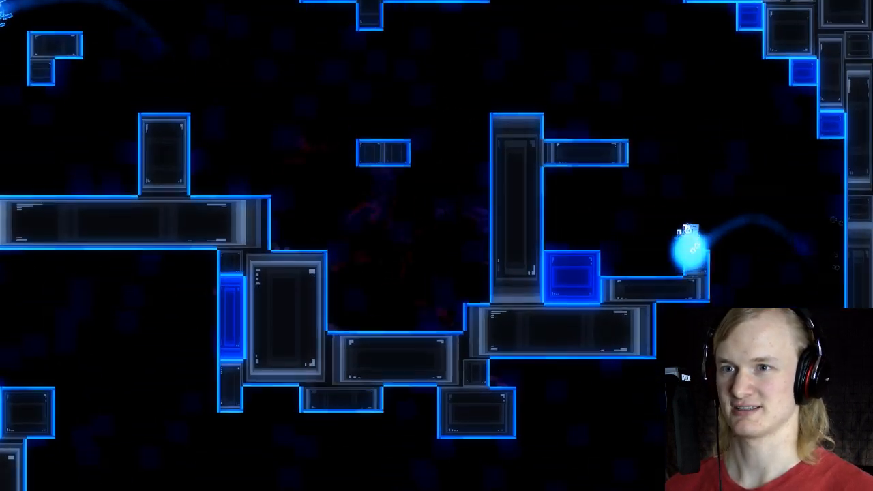
{"action": "key", "text": "space"}
{"action": "key", "text": "Left"}
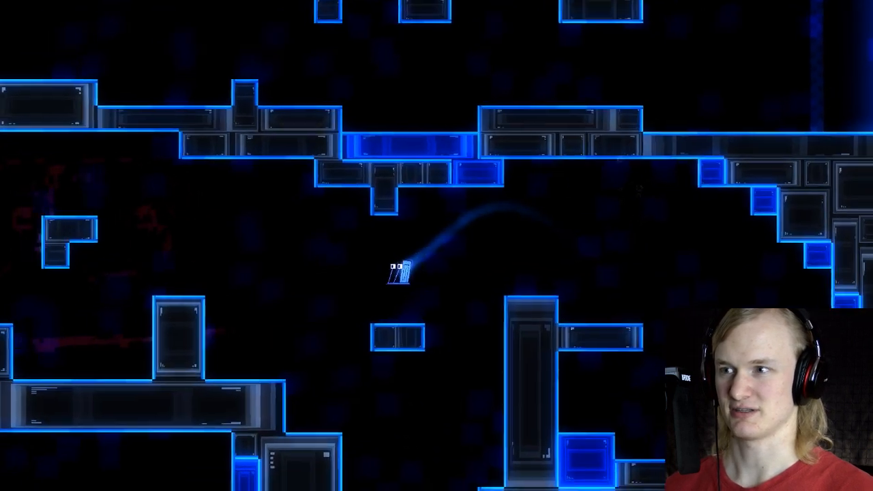
{"action": "key", "text": "space"}
{"action": "key", "text": "Left"}
{"action": "key", "text": "space"}
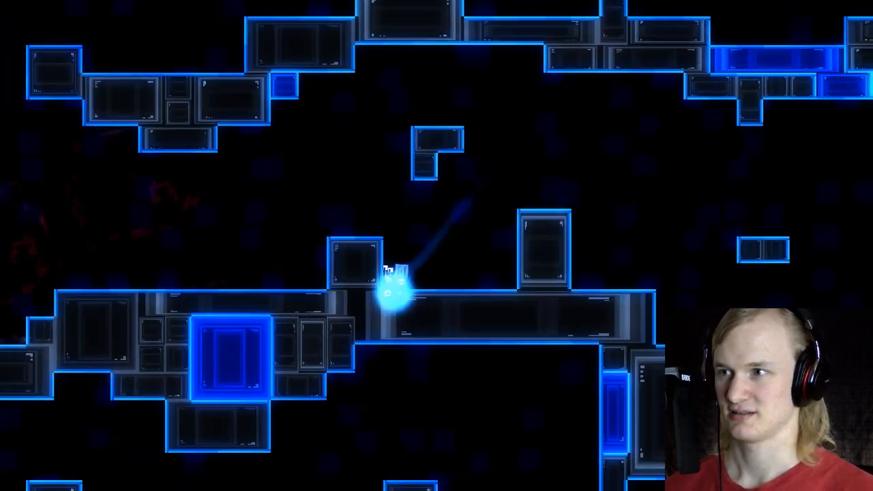
{"action": "key", "text": "Left"}
{"action": "key", "text": "space"}
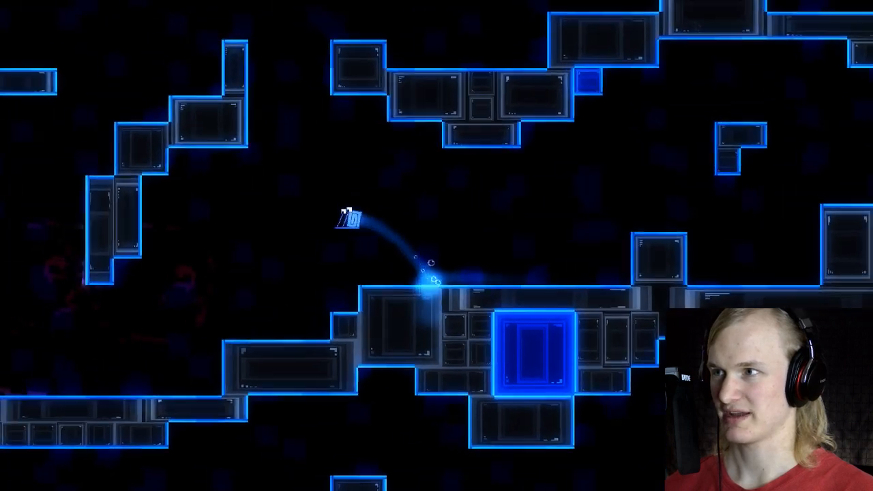
{"action": "key", "text": "space"}
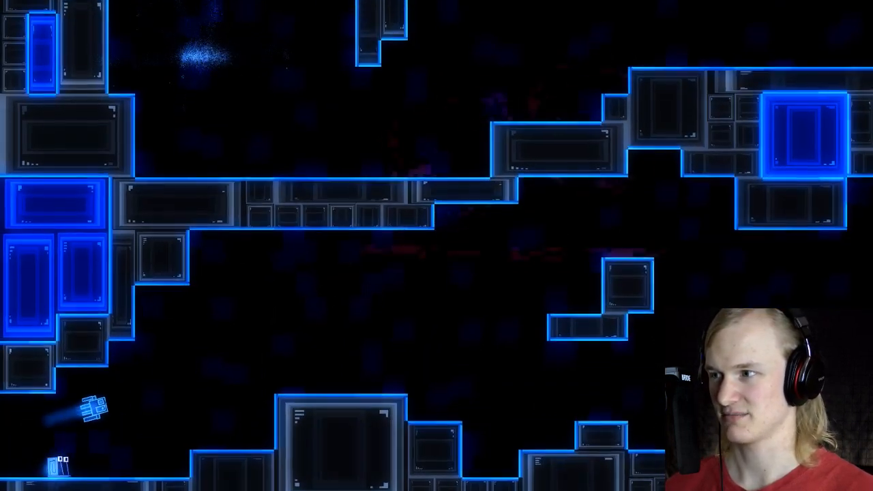
Step: Replay the opening stretch of the long race up to the small floating blocks and quit the game
{"action": "key", "text": "Right"}
{"action": "key", "text": "space"}
{"action": "key", "text": "space"}
{"action": "key", "text": "space"}
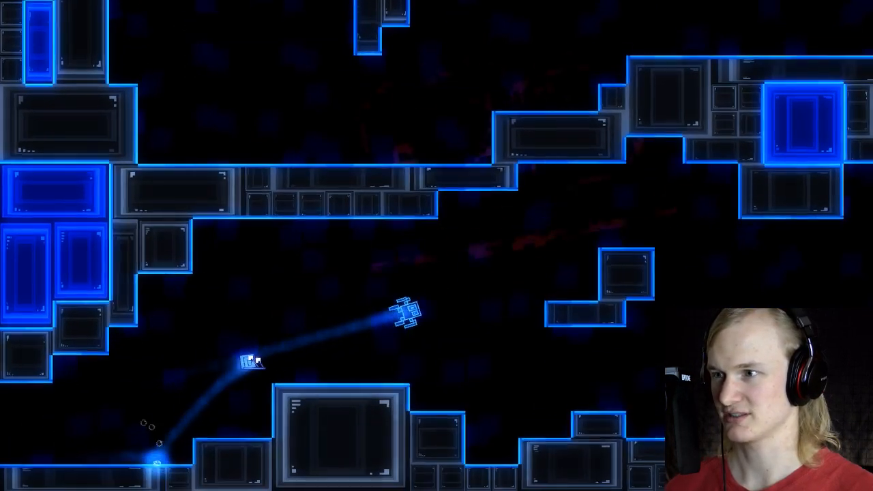
{"action": "key", "text": "space"}
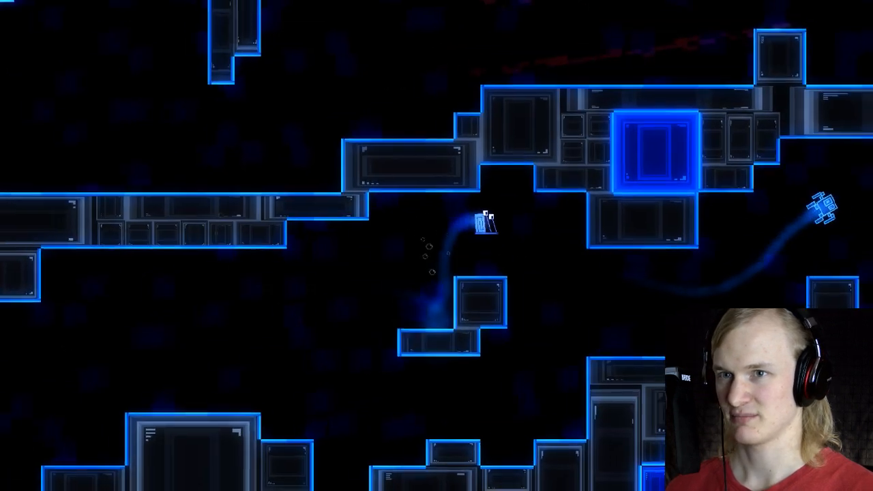
{"action": "key", "text": "Escape"}
{"action": "key", "text": "Up"}
{"action": "key", "text": "Return"}
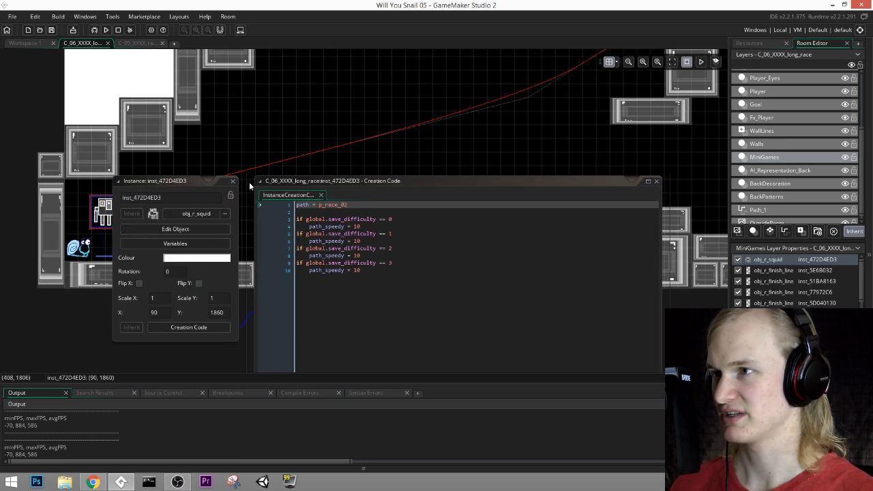
Step: Close the squid's instance editor, activate the MiniGames layer and pick obj_underwater_current from the Special Interactions objects
{"action": "left_click", "coordinate": [233, 181]}
{"action": "scroll", "coordinate": [800, 183], "scroll_direction": "down", "scroll_amount": 2}
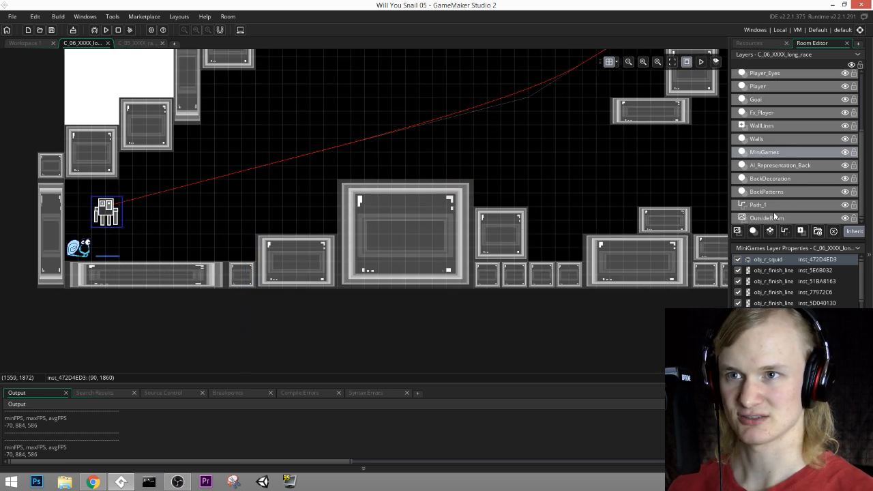
{"action": "left_click", "coordinate": [774, 192]}
{"action": "left_click", "coordinate": [775, 153]}
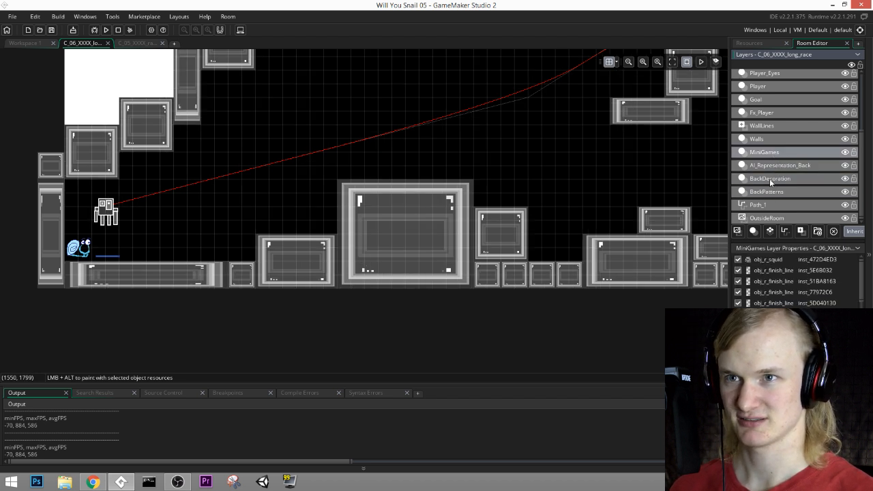
{"action": "left_click", "coordinate": [759, 43]}
{"action": "scroll", "coordinate": [782, 263], "scroll_direction": "down", "scroll_amount": 5}
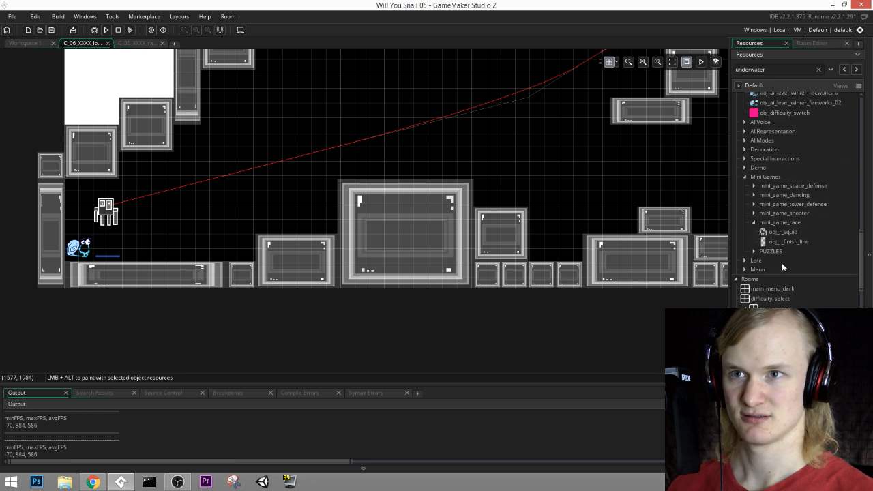
{"action": "scroll", "coordinate": [782, 262], "scroll_direction": "up", "scroll_amount": 3}
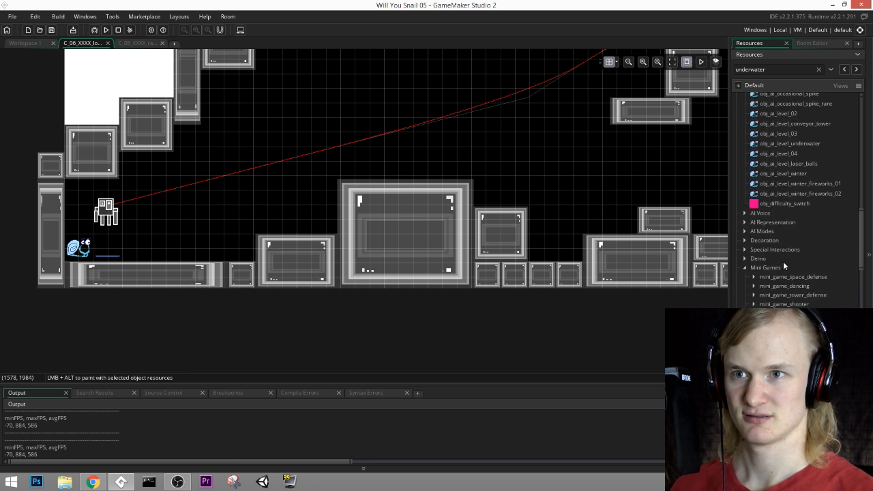
{"action": "left_click", "coordinate": [745, 250]}
{"action": "scroll", "coordinate": [764, 257], "scroll_direction": "down", "scroll_amount": 10}
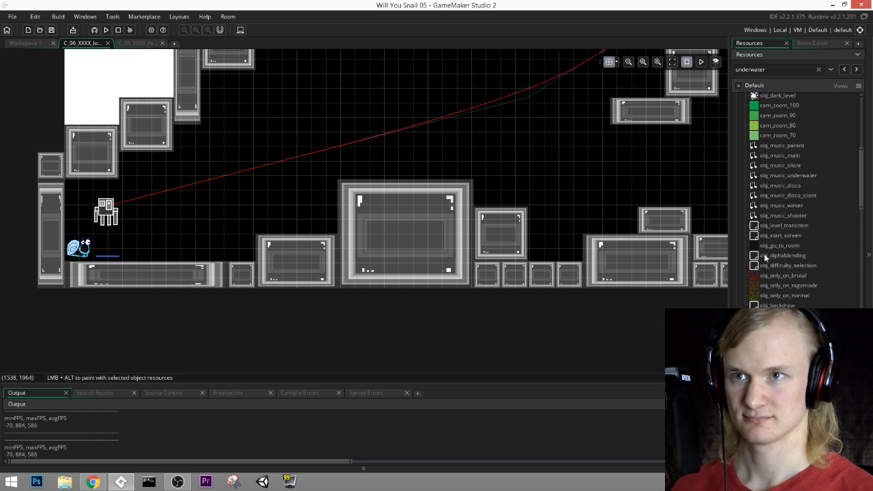
{"action": "scroll", "coordinate": [763, 258], "scroll_direction": "down", "scroll_amount": 10}
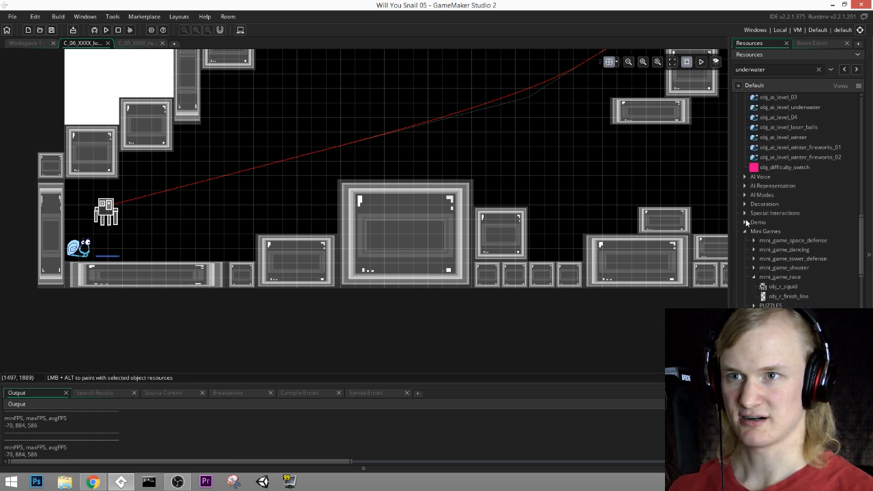
{"action": "left_click", "coordinate": [745, 213]}
{"action": "left_click_drag", "start_coordinate": [789, 293], "coordinate": [395, 161]}
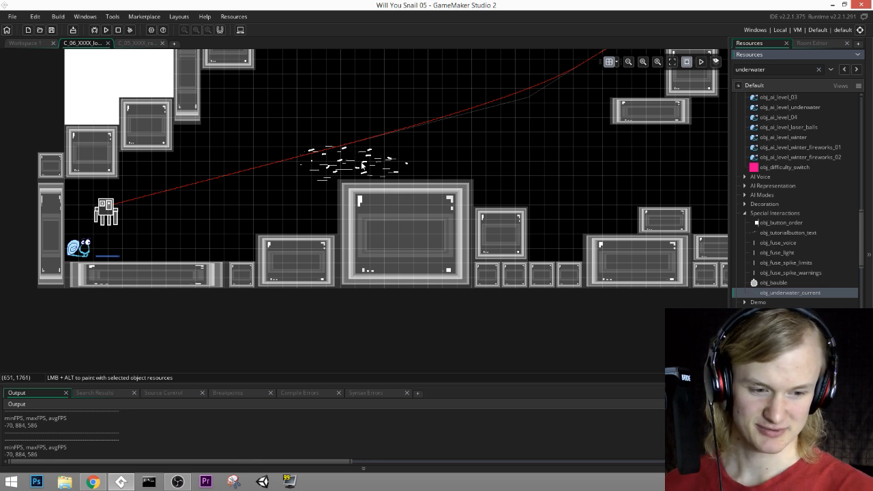
Step: Place an underwater current at (672, 1728) above the large block near the start and tilt it slightly upward along the race path
{"action": "middle_click_drag", "start_coordinate": [416, 167], "coordinate": [480, 227]}
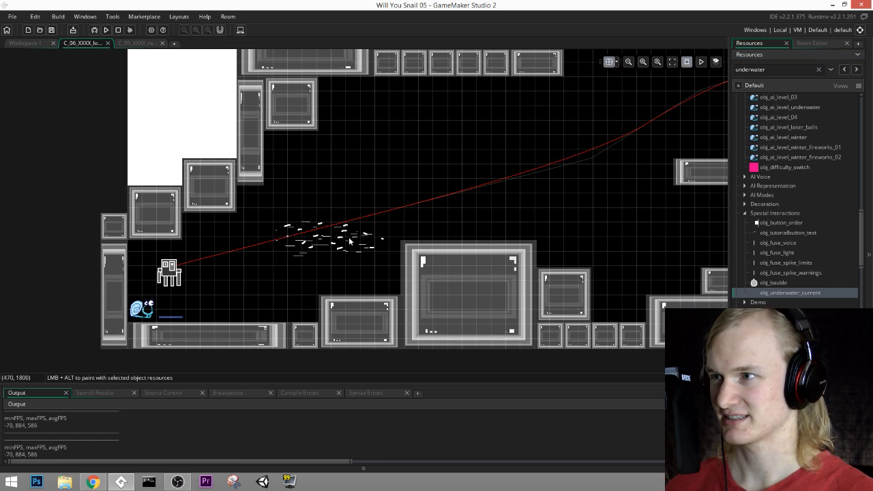
{"action": "left_click", "coordinate": [437, 216]}
{"action": "middle_click_drag", "start_coordinate": [530, 179], "coordinate": [473, 234]}
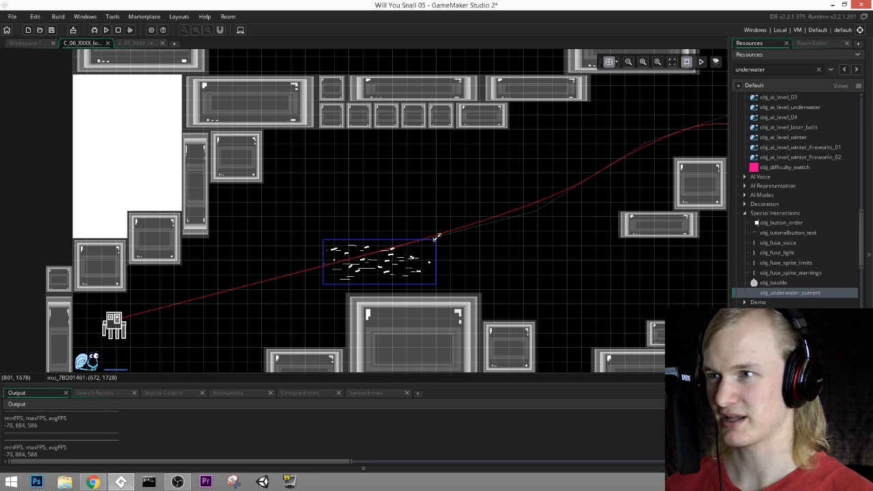
{"action": "left_click_drag", "start_coordinate": [438, 236], "coordinate": [429, 221]}
{"action": "middle_click_drag", "start_coordinate": [513, 244], "coordinate": [471, 268]}
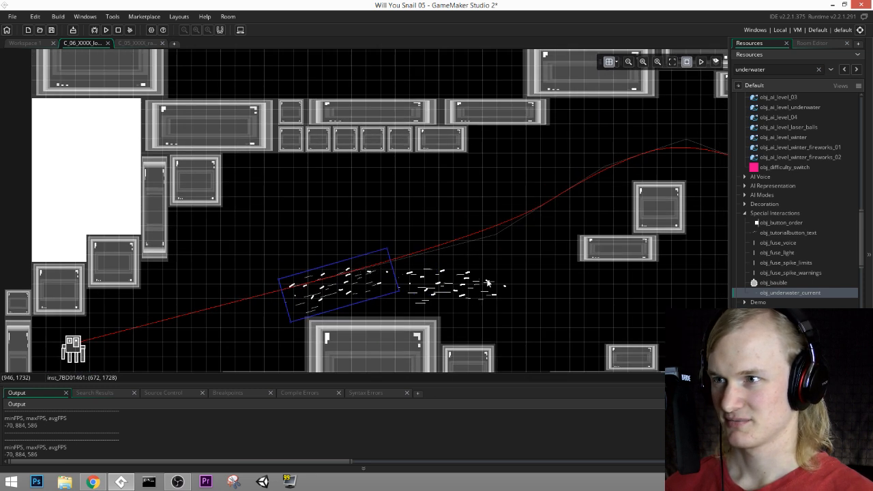
{"action": "middle_click_drag", "start_coordinate": [617, 228], "coordinate": [379, 229]}
{"action": "middle_click_drag", "start_coordinate": [633, 183], "coordinate": [500, 207]}
{"action": "middle_click_drag", "start_coordinate": [685, 238], "coordinate": [629, 218]}
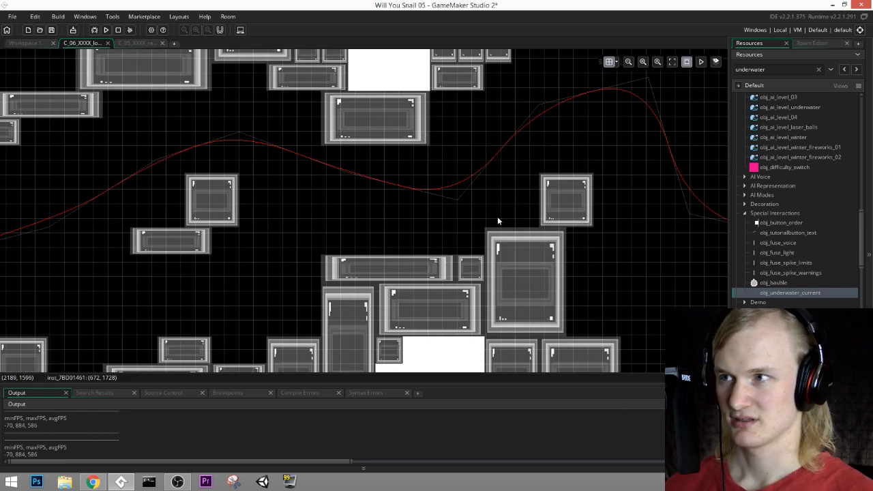
{"action": "middle_click_drag", "start_coordinate": [321, 235], "coordinate": [600, 179]}
{"action": "middle_click_drag", "start_coordinate": [338, 214], "coordinate": [538, 172]}
{"action": "mouse_move", "coordinate": [375, 182]}
{"action": "left_mouse_down"}
{"action": "mouse_move", "coordinate": [416, 170]}
{"action": "mouse_move", "coordinate": [384, 184]}
{"action": "left_mouse_up"}
{"action": "left_click_drag", "start_coordinate": [424, 142], "coordinate": [425, 148]}
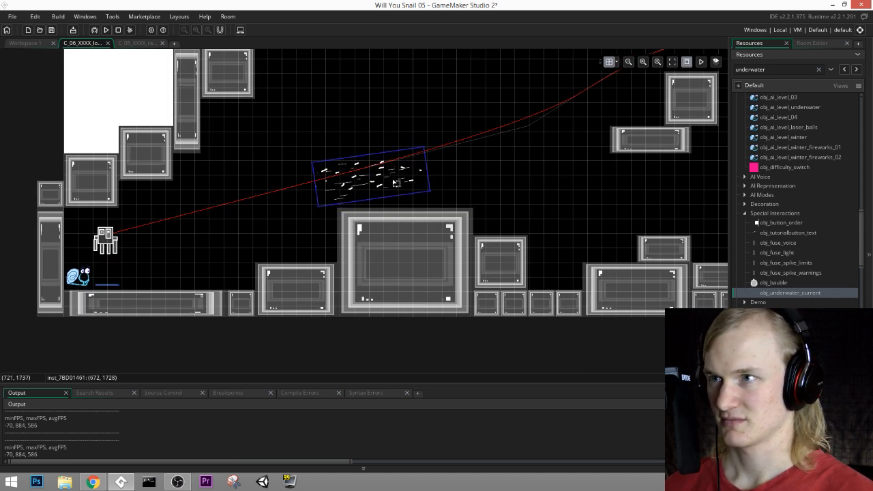
Step: Add underwater currents beside the first one at (896, 1760) and around the path's first crest, tilting the one at (1568, 1472) downward along the path
{"action": "left_click_drag", "start_coordinate": [482, 208], "coordinate": [481, 195]}
{"action": "scroll", "coordinate": [528, 174], "scroll_direction": "down", "scroll_amount": 2, "text": "ctrl"}
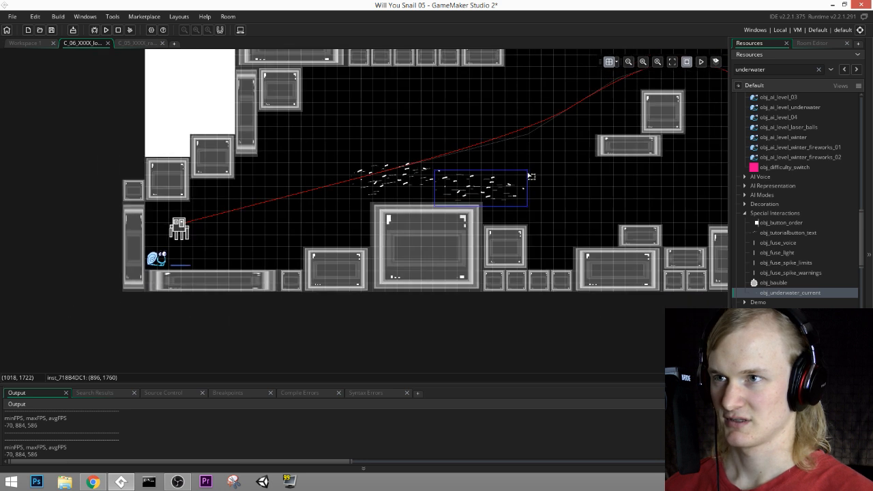
{"action": "middle_click_drag", "start_coordinate": [609, 142], "coordinate": [475, 179]}
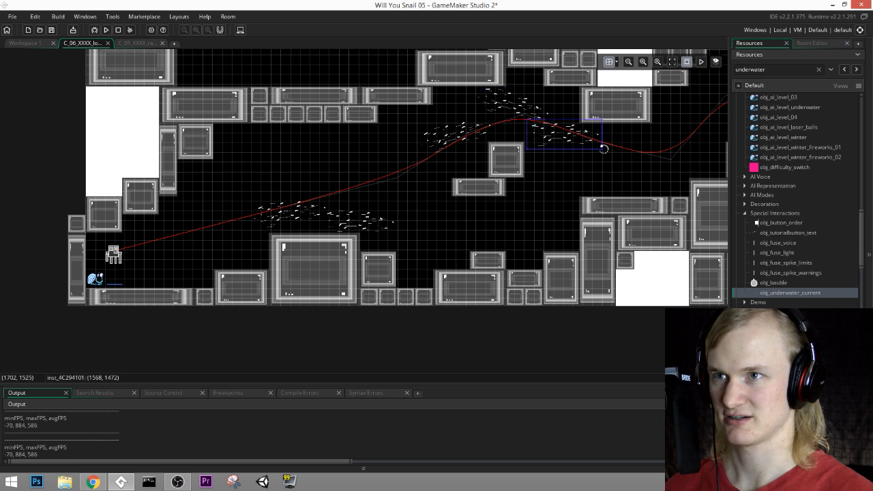
{"action": "middle_click_drag", "start_coordinate": [629, 156], "coordinate": [288, 196]}
Step: Place underwater currents above the floor beside and at (2688, 1920), plus tilted ones following the path at (2880, 1632) and (3008, 1728)
{"action": "middle_click_drag", "start_coordinate": [495, 311], "coordinate": [440, 230]}
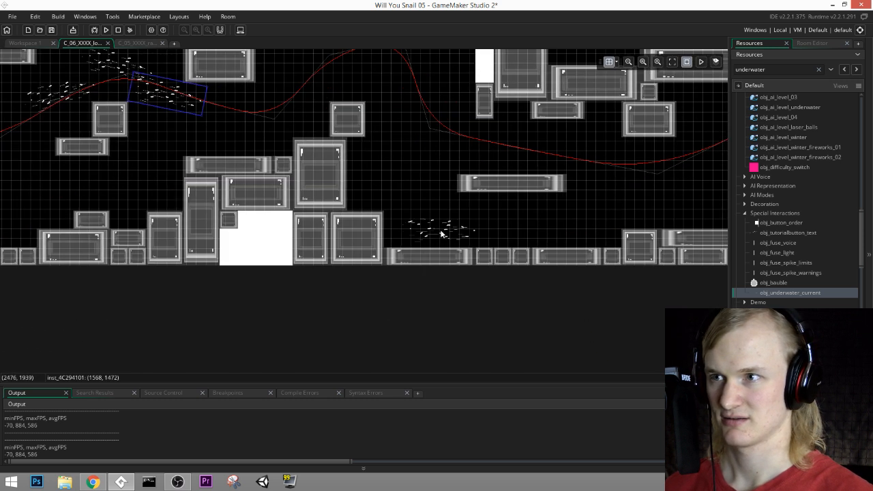
{"action": "left_click", "coordinate": [514, 234], "text": "alt"}
{"action": "middle_click_drag", "start_coordinate": [602, 165], "coordinate": [424, 170]}
{"action": "middle_click_drag", "start_coordinate": [487, 199], "coordinate": [478, 208]}
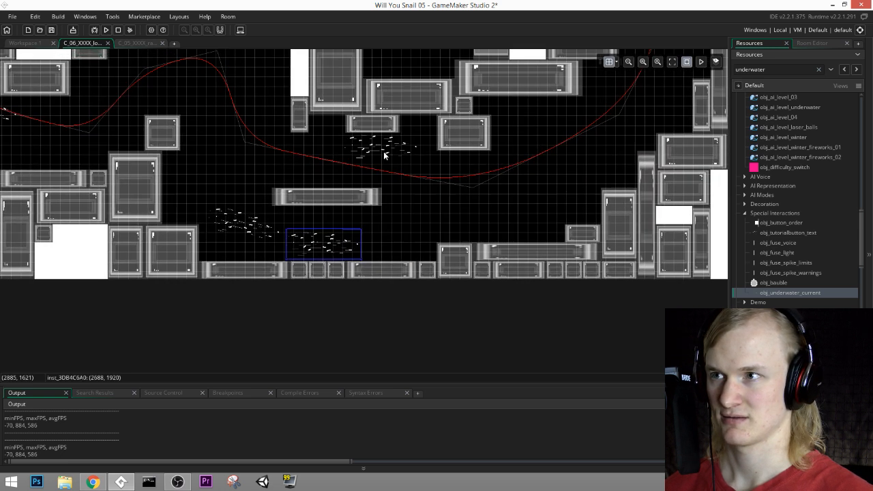
{"action": "left_click", "coordinate": [393, 162], "text": "alt"}
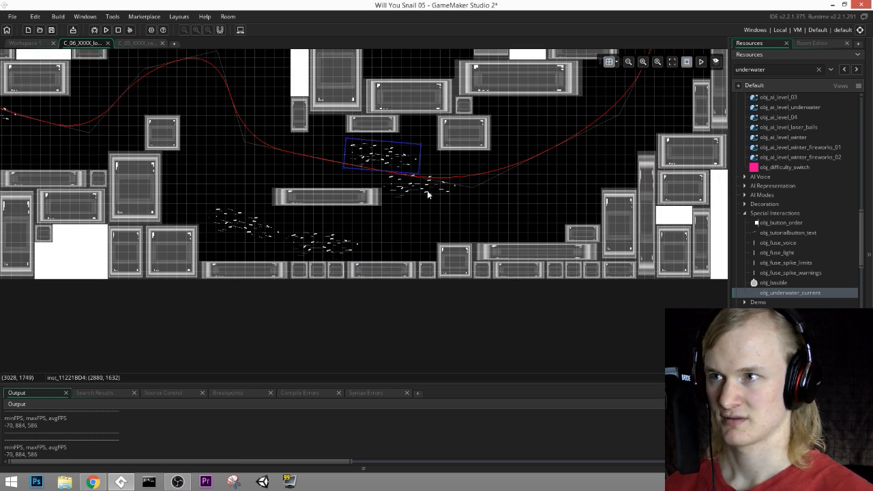
{"action": "middle_click_drag", "start_coordinate": [562, 162], "coordinate": [404, 200]}
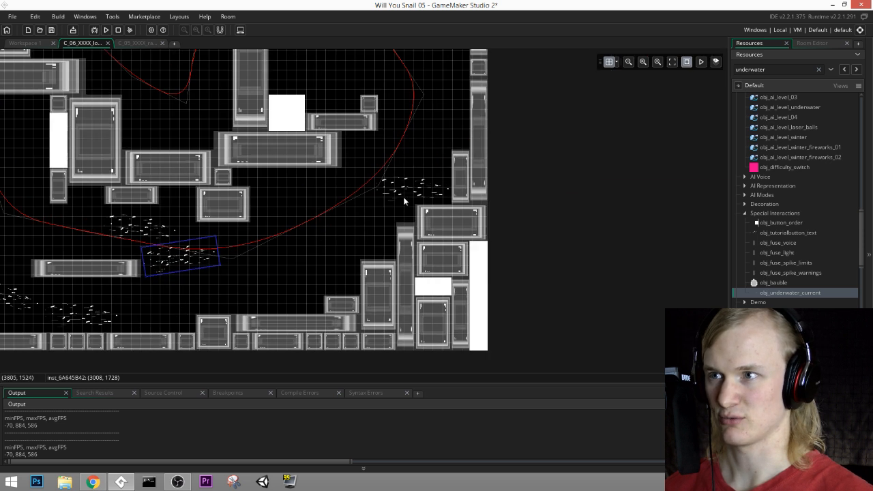
Step: Add tilted underwater currents up the rising curve toward the room's right wall, the steepest one at (3680, 1408)
{"action": "left_click", "coordinate": [339, 209], "text": "alt"}
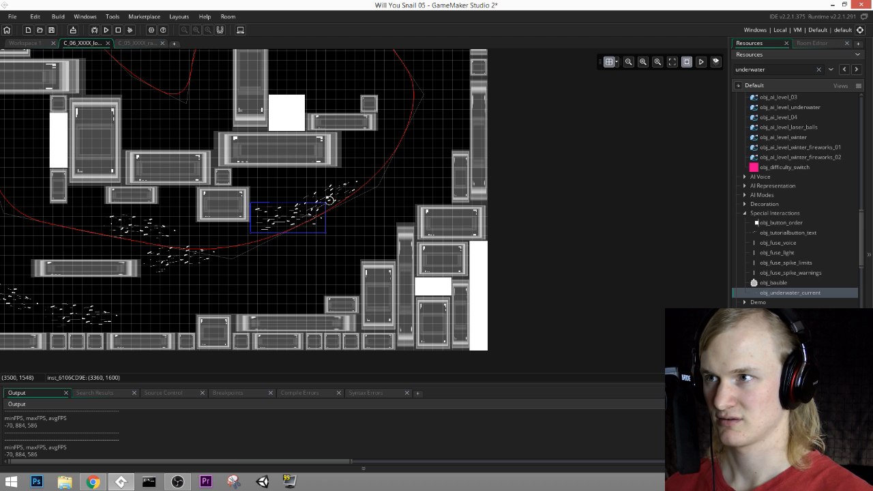
{"action": "left_click_drag", "start_coordinate": [283, 225], "coordinate": [275, 226]}
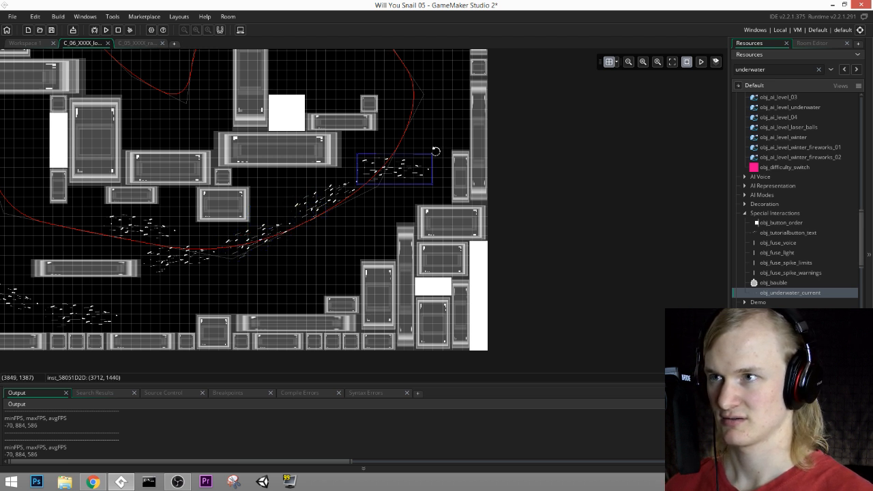
{"action": "left_click_drag", "start_coordinate": [435, 150], "coordinate": [410, 115]}
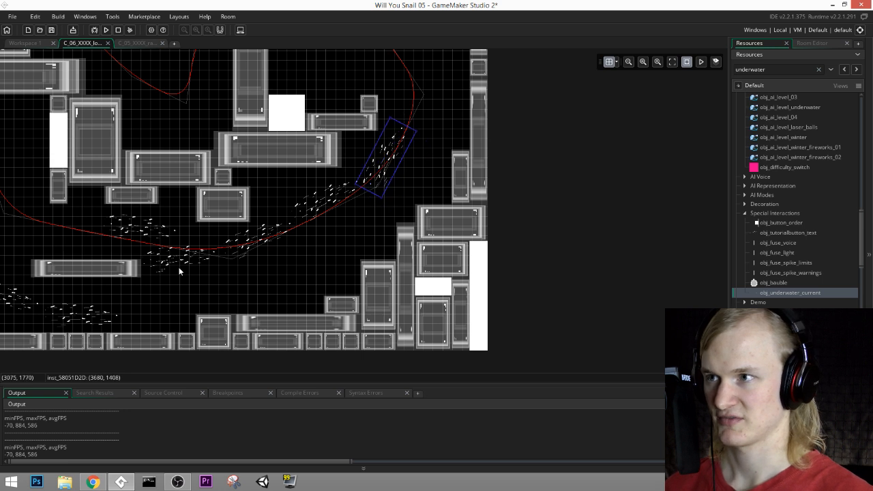
Step: Duplicate the steep current to (3712, 1184) and rotate it slightly past vertical to follow the bend near the right wall
{"action": "scroll", "coordinate": [239, 243], "scroll_direction": "up", "scroll_amount": 2, "text": "ctrl"}
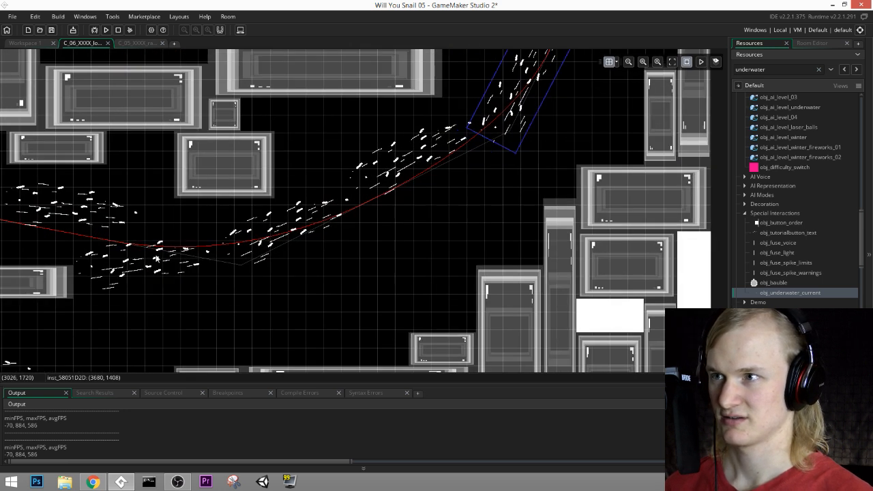
{"action": "middle_click_drag", "start_coordinate": [517, 75], "coordinate": [398, 268]}
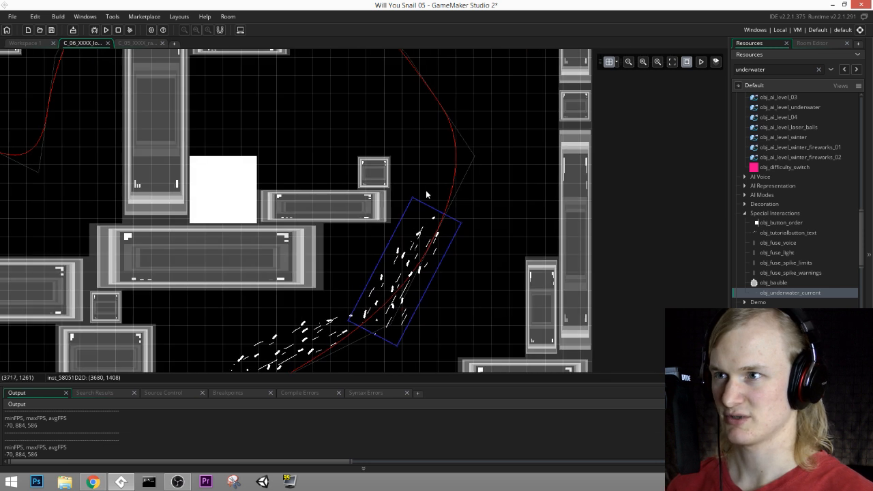
{"action": "key", "text": "ctrl+v"}
{"action": "left_click_drag", "start_coordinate": [423, 240], "coordinate": [441, 101]}
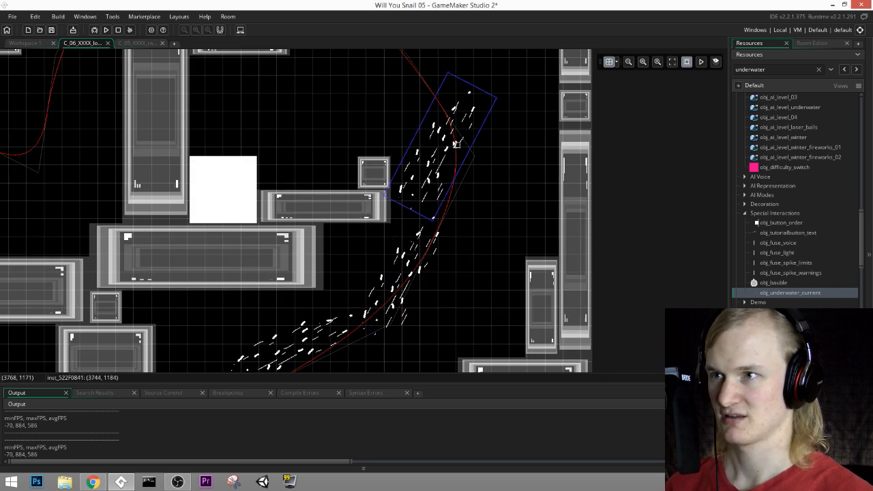
{"action": "middle_click_drag", "start_coordinate": [449, 58], "coordinate": [393, 146]}
{"action": "left_click_drag", "start_coordinate": [393, 157], "coordinate": [338, 151]}
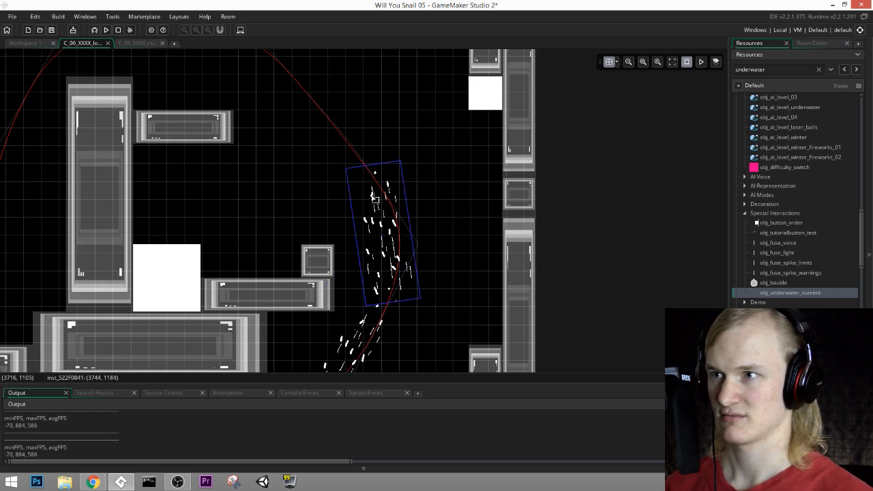
{"action": "left_click_drag", "start_coordinate": [367, 206], "coordinate": [362, 208]}
{"action": "scroll", "coordinate": [368, 195], "scroll_direction": "down", "scroll_amount": 3}
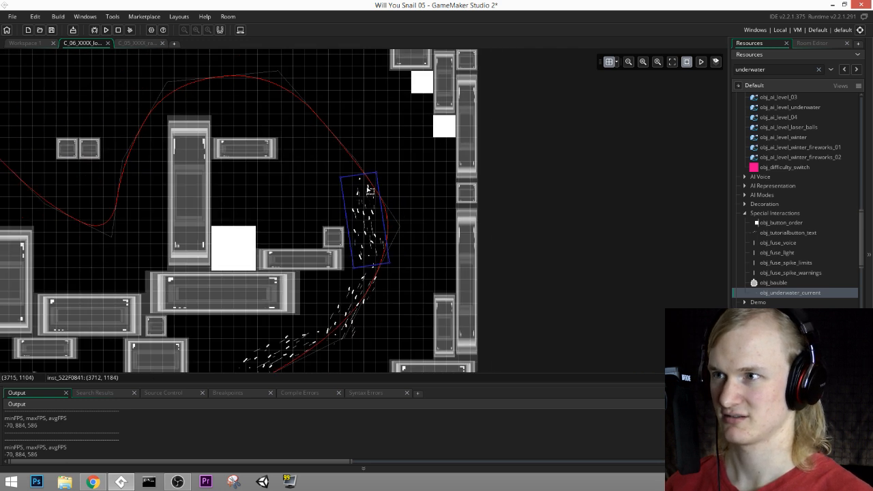
Step: Add two underwater currents around the dip beside the tall pillar, one along the steep rise and one at (2816, 1120) along the diagonal slope
{"action": "key", "text": "ctrl+v"}
{"action": "middle_click_drag", "start_coordinate": [501, 164], "coordinate": [510, 213]}
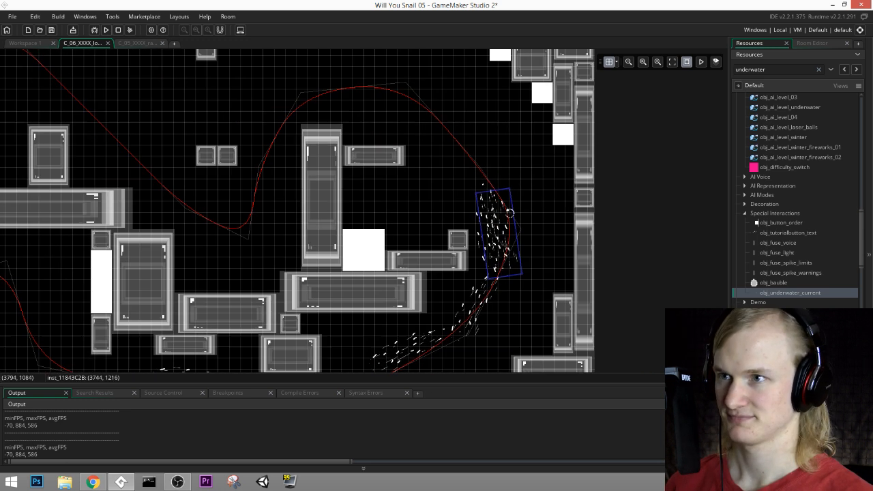
{"action": "middle_click_drag", "start_coordinate": [382, 148], "coordinate": [430, 234]}
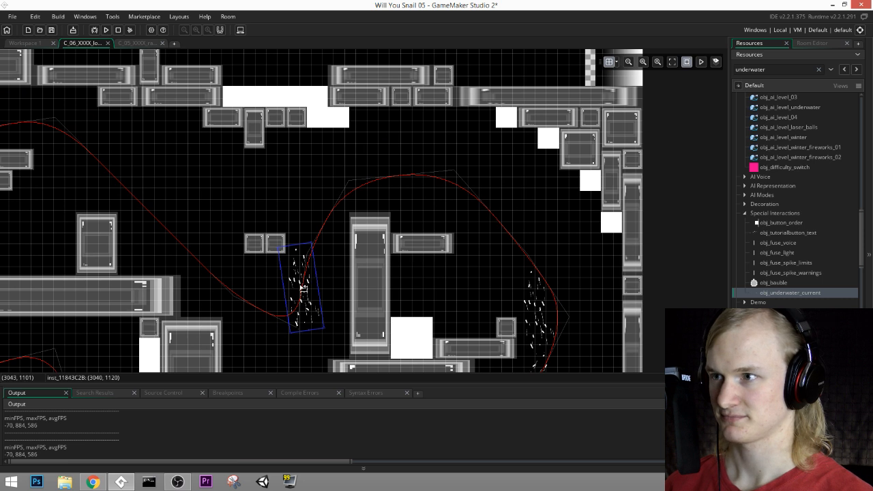
{"action": "left_click_drag", "start_coordinate": [303, 288], "coordinate": [256, 312]}
{"action": "scroll", "coordinate": [362, 211], "scroll_direction": "down", "scroll_amount": 2}
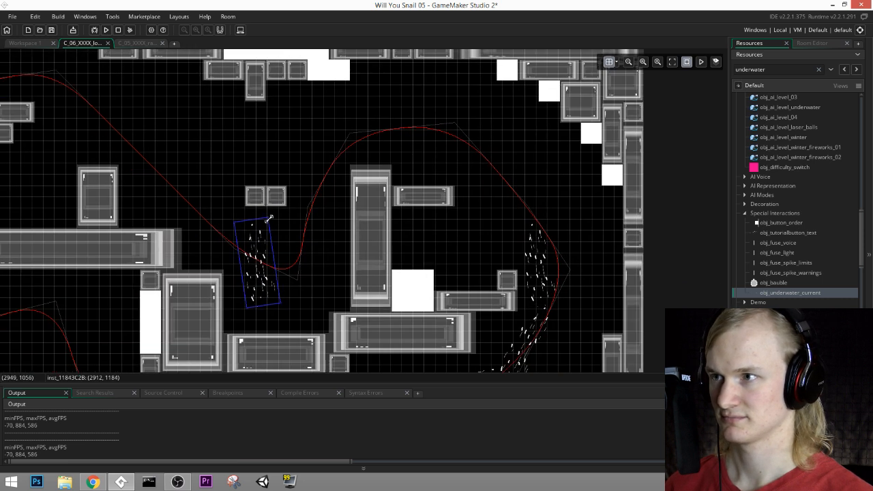
{"action": "left_click_drag", "start_coordinate": [271, 217], "coordinate": [239, 242]}
{"action": "left_click_drag", "start_coordinate": [280, 173], "coordinate": [308, 238]}
{"action": "left_click_drag", "start_coordinate": [261, 263], "coordinate": [247, 254]}
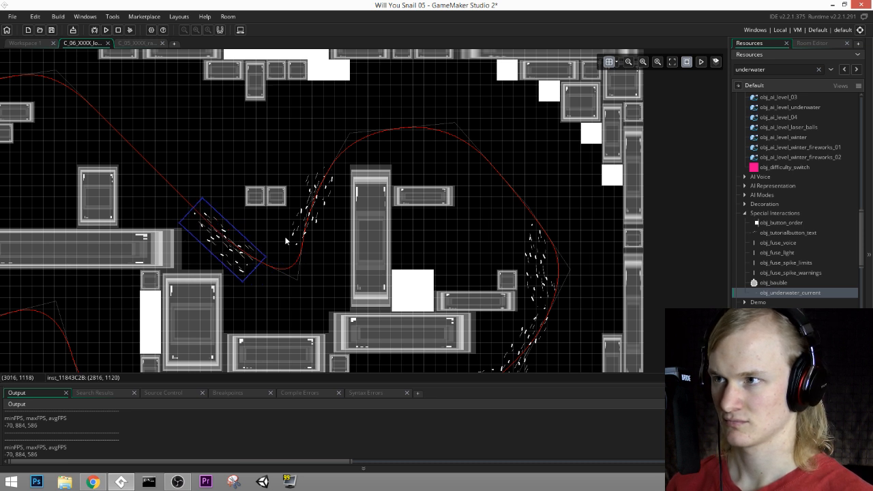
Step: Add gently tilted underwater currents at the crest above the tall pillar and at (2208, 928) below the two small stacked blocks
{"action": "middle_click_drag", "start_coordinate": [253, 197], "coordinate": [332, 229]}
{"action": "left_click_drag", "start_coordinate": [314, 300], "coordinate": [317, 190]}
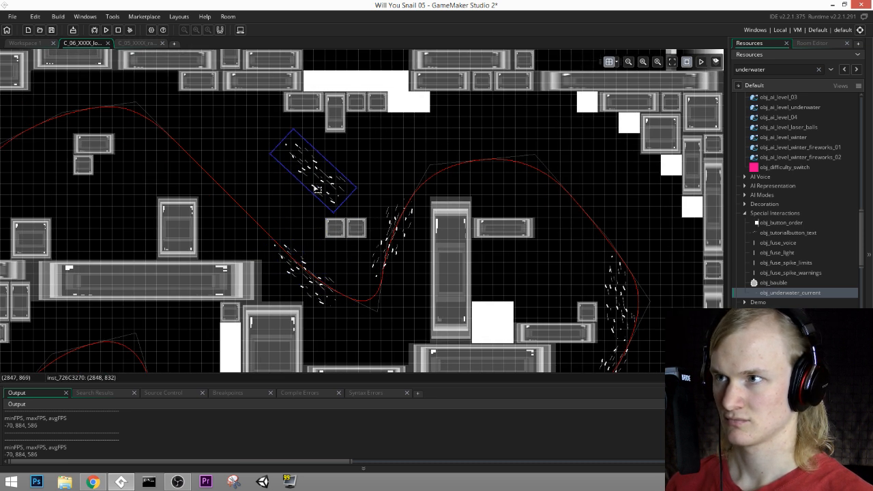
{"action": "left_click_drag", "start_coordinate": [293, 125], "coordinate": [276, 144]}
{"action": "left_click_drag", "start_coordinate": [322, 190], "coordinate": [215, 184]}
{"action": "key", "text": "ctrl+c"}
{"action": "key", "text": "ctrl+v"}
{"action": "middle_click_drag", "start_coordinate": [267, 185], "coordinate": [486, 187]}
{"action": "left_click_drag", "start_coordinate": [427, 195], "coordinate": [366, 121]}
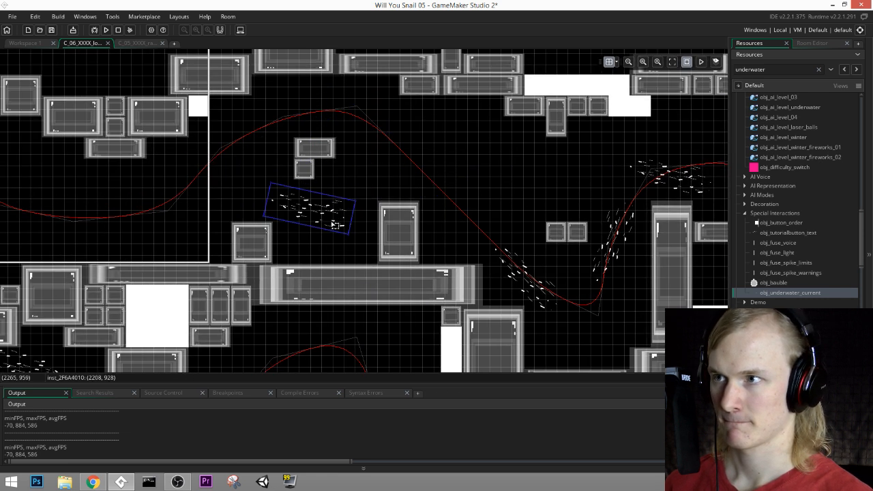
Step: Duplicate the tilted current to (2400, 704) on the path just past the crest above the small stacked blocks
{"action": "key", "text": "ctrl+c"}
{"action": "key", "text": "ctrl+v"}
{"action": "left_click_drag", "start_coordinate": [341, 229], "coordinate": [384, 139]}
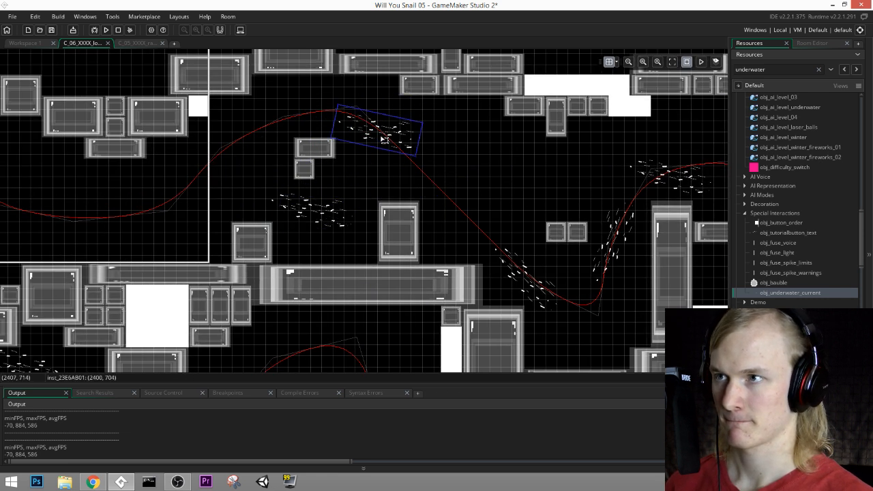
Step: Add an underwater current below the wide bend of the path at (1376, 992) and tilt it upward
{"action": "middle_click_drag", "start_coordinate": [396, 188], "coordinate": [498, 183]}
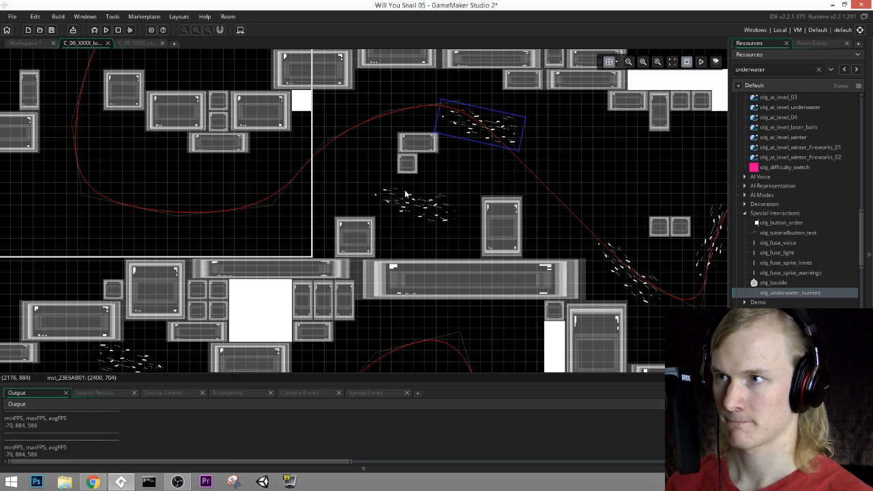
{"action": "middle_click_drag", "start_coordinate": [405, 194], "coordinate": [457, 193]}
{"action": "key", "text": "ctrl+v"}
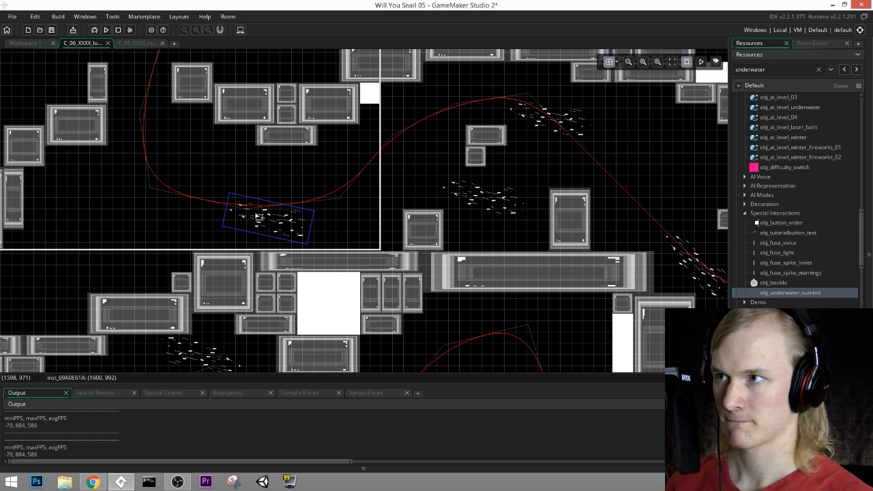
{"action": "left_click_drag", "start_coordinate": [258, 216], "coordinate": [179, 216]}
{"action": "middle_click_drag", "start_coordinate": [240, 216], "coordinate": [454, 189]}
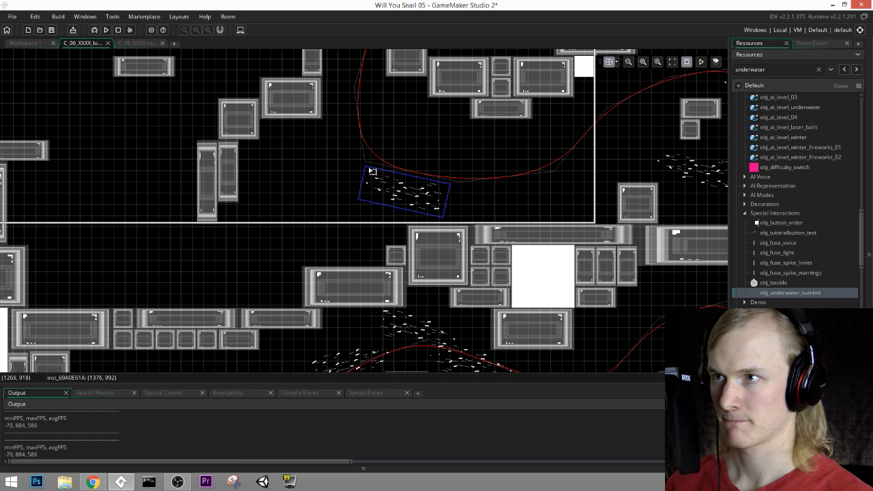
{"action": "left_click_drag", "start_coordinate": [361, 164], "coordinate": [238, 281]}
Step: Add nearly level underwater currents below the two tall narrow blocks, with one copy at (928, 1152)
{"action": "key", "text": "ctrl+v"}
{"action": "left_click_drag", "start_coordinate": [267, 257], "coordinate": [278, 235]}
{"action": "middle_click_drag", "start_coordinate": [312, 258], "coordinate": [418, 250]}
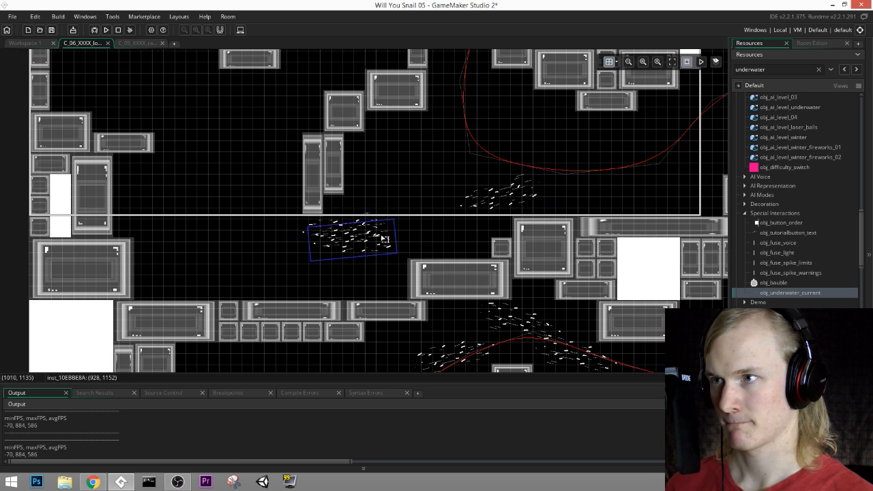
Step: Place upright underwater currents in the open area near the left wall, including ones at (352, 1120) and (704, 1056)
{"action": "left_click_drag", "start_coordinate": [232, 213], "coordinate": [203, 280]}
{"action": "left_click_drag", "start_coordinate": [276, 211], "coordinate": [154, 253]}
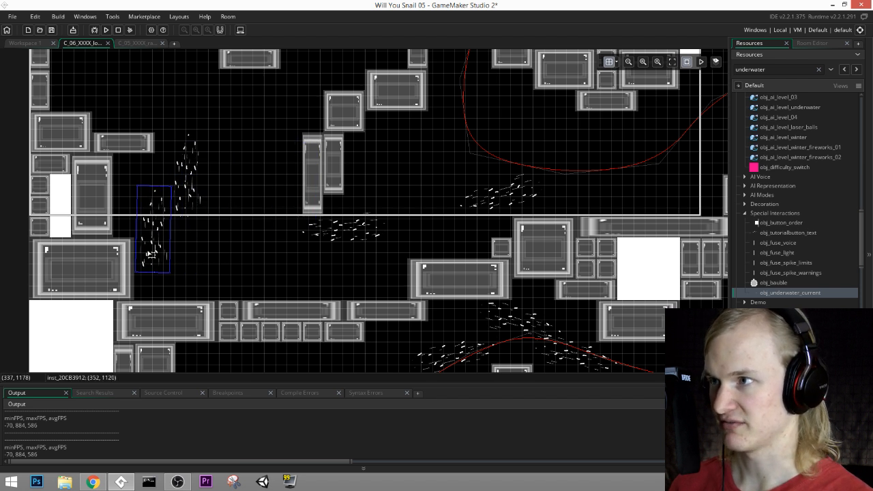
{"action": "key", "text": "ctrl+v"}
{"action": "left_click_drag", "start_coordinate": [214, 225], "coordinate": [287, 253]}
{"action": "middle_click_drag", "start_coordinate": [339, 154], "coordinate": [357, 247]}
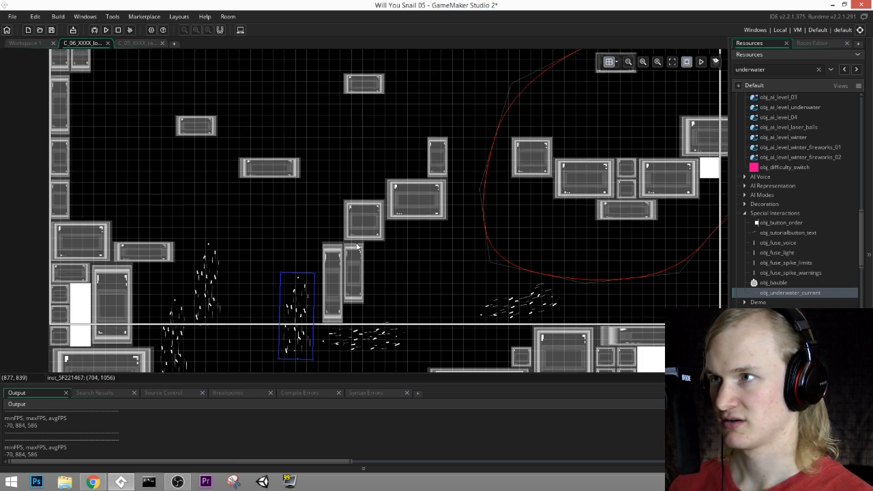
Step: Add underwater currents up the left wall, curve them into the upper corner with a diagonal one at (384, 320), and top them with a nearly level one
{"action": "middle_click_drag", "start_coordinate": [198, 76], "coordinate": [205, 163]}
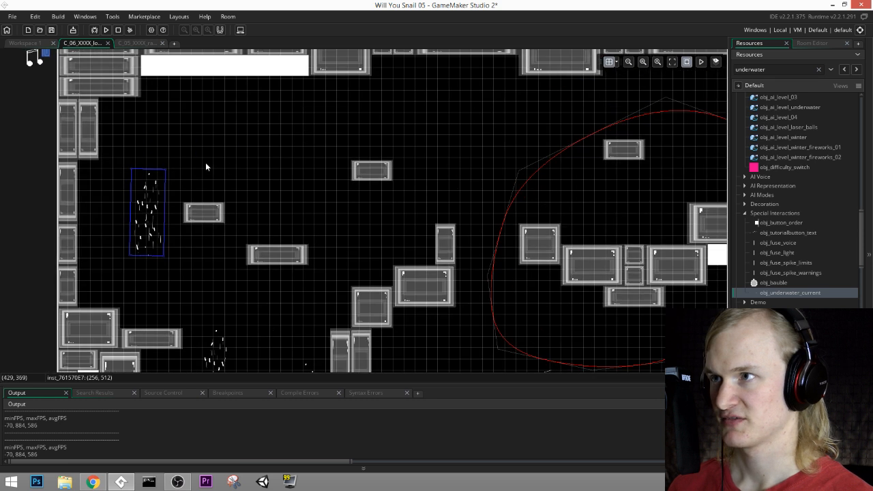
{"action": "left_click_drag", "start_coordinate": [169, 169], "coordinate": [164, 138]}
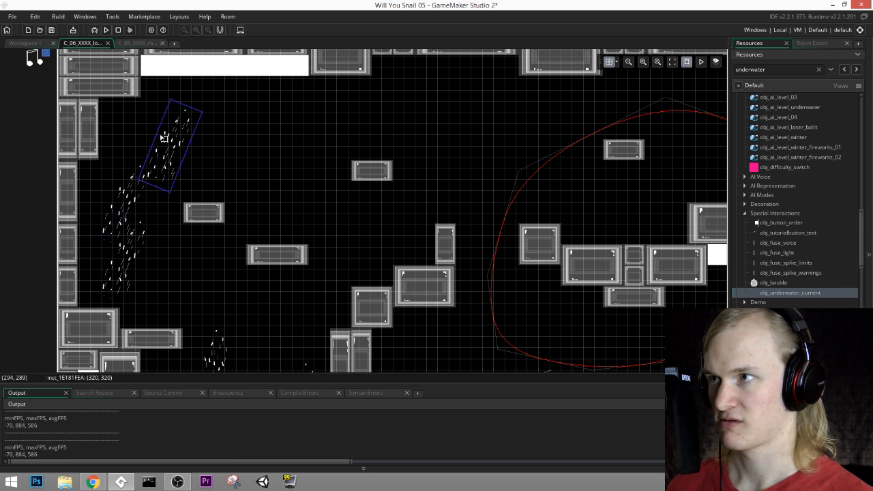
{"action": "left_click_drag", "start_coordinate": [204, 110], "coordinate": [234, 111]}
{"action": "left_click_drag", "start_coordinate": [156, 128], "coordinate": [191, 137]}
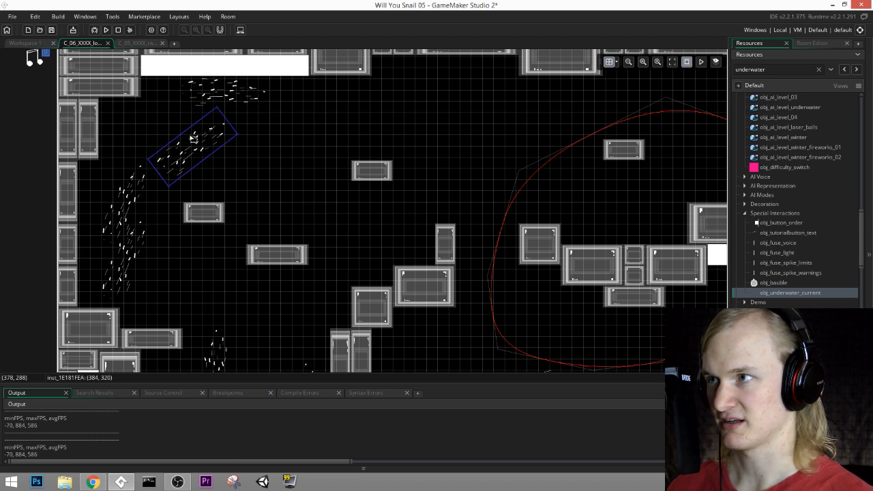
Step: Nudge the upper-left corner currents closer together, moving the diagonal one to (352, 288)
{"action": "left_click_drag", "start_coordinate": [124, 189], "coordinate": [122, 180]}
{"action": "left_click", "coordinate": [215, 107]}
{"action": "left_click", "coordinate": [196, 138]}
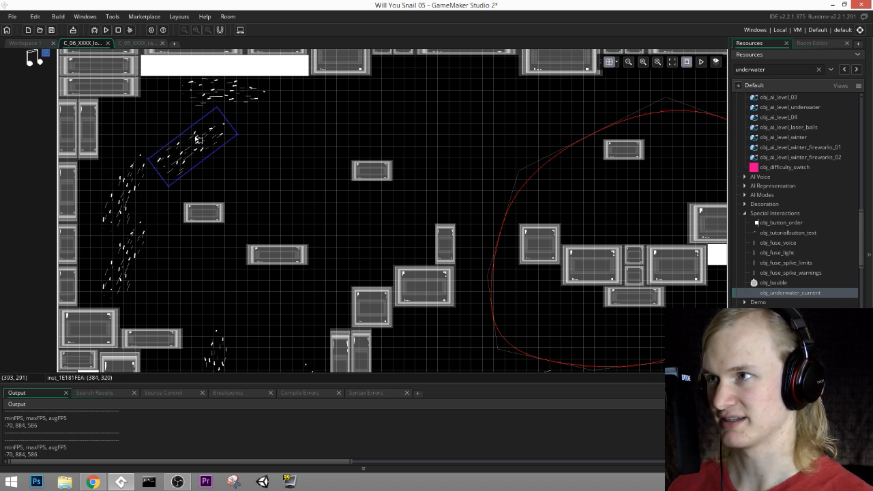
{"action": "left_click_drag", "start_coordinate": [213, 91], "coordinate": [207, 97]}
{"action": "middle_click_drag", "start_coordinate": [198, 137], "coordinate": [132, 148]}
{"action": "left_click", "coordinate": [125, 148]}
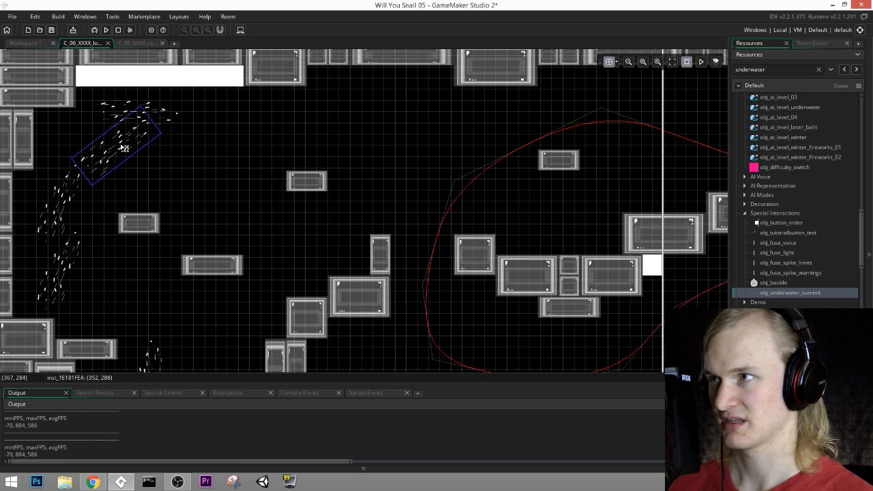
Step: Add underwater currents across the room's upper part, two rising ones above the loop and a nearly level one at (1984, 128)
{"action": "left_click", "coordinate": [124, 107]}
{"action": "left_click_drag", "start_coordinate": [125, 107], "coordinate": [430, 150], "text": "alt"}
{"action": "middle_click_drag", "start_coordinate": [490, 145], "coordinate": [437, 153]}
{"action": "left_click_drag", "start_coordinate": [375, 163], "coordinate": [454, 132], "text": "alt"}
{"action": "middle_click_drag", "start_coordinate": [548, 129], "coordinate": [367, 154]}
{"action": "left_click_drag", "start_coordinate": [300, 143], "coordinate": [504, 149], "text": "alt"}
{"action": "left_click_drag", "start_coordinate": [446, 139], "coordinate": [462, 143]}
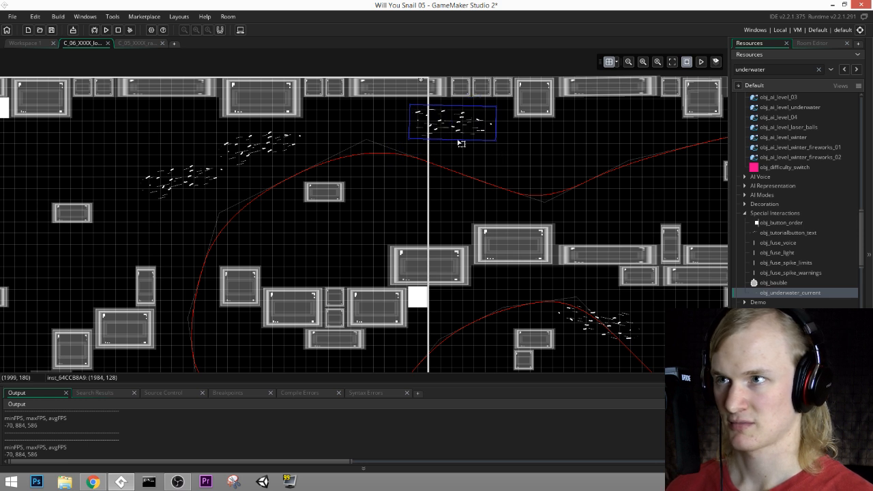
Step: Examine the placed underwater currents along the room's upper part and down the left wall
{"action": "middle_click_drag", "start_coordinate": [452, 157], "coordinate": [525, 135]}
{"action": "middle_click_drag", "start_coordinate": [284, 163], "coordinate": [404, 141]}
{"action": "middle_click_drag", "start_coordinate": [156, 148], "coordinate": [276, 73]}
{"action": "middle_click_drag", "start_coordinate": [181, 123], "coordinate": [191, 193]}
{"action": "scroll", "coordinate": [119, 155], "scroll_direction": "up", "scroll_amount": 1, "text": "ctrl"}
{"action": "scroll", "coordinate": [119, 158], "scroll_direction": "up", "scroll_amount": 1, "text": "ctrl"}
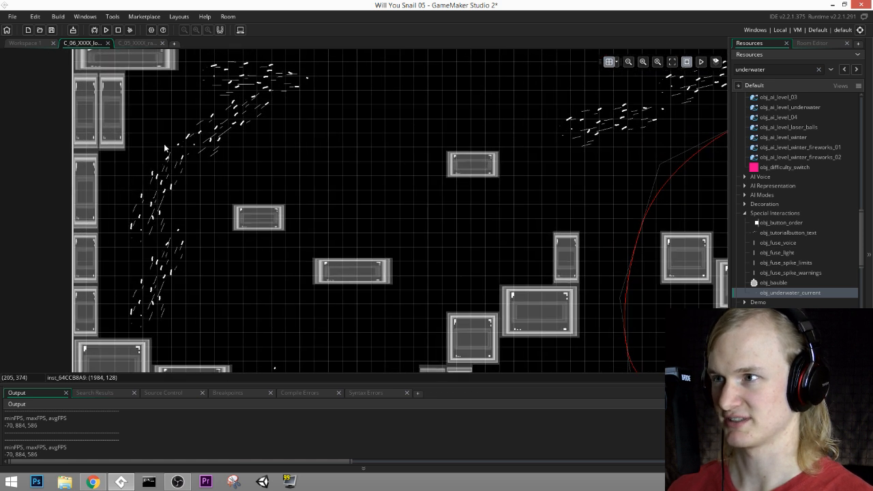
{"action": "middle_click_drag", "start_coordinate": [323, 309], "coordinate": [271, 254]}
{"action": "middle_click_drag", "start_coordinate": [362, 228], "coordinate": [399, 292]}
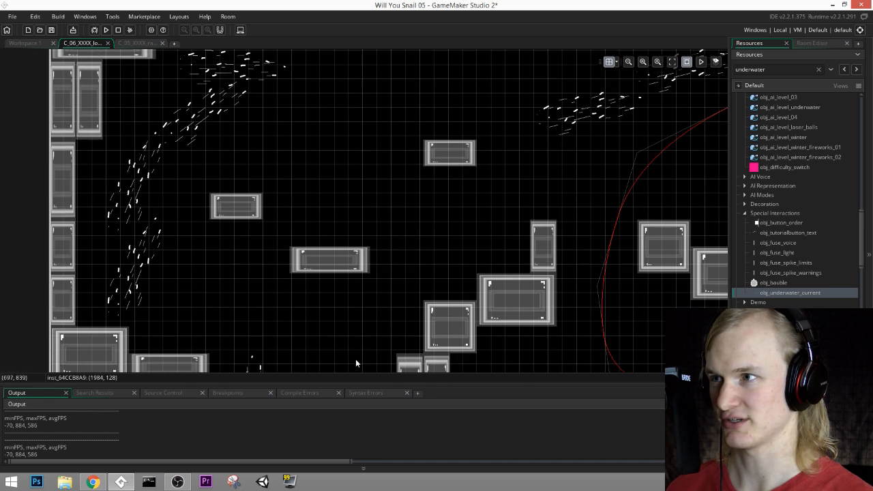
{"action": "scroll", "coordinate": [357, 356], "scroll_direction": "down", "scroll_amount": 1, "text": "ctrl"}
{"action": "middle_click_drag", "start_coordinate": [417, 239], "coordinate": [416, 221]}
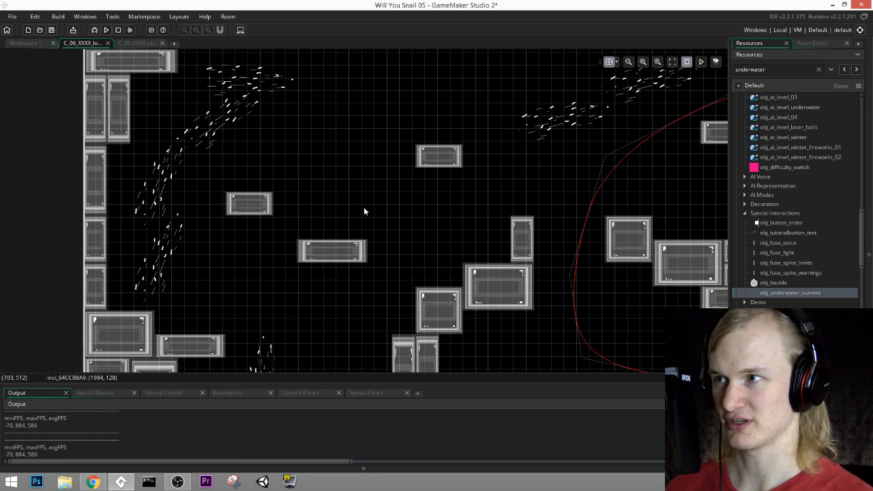
{"action": "middle_click_drag", "start_coordinate": [364, 208], "coordinate": [528, 224]}
{"action": "scroll", "coordinate": [312, 162], "scroll_direction": "up", "scroll_amount": 2}
{"action": "scroll", "coordinate": [313, 162], "scroll_direction": "down", "scroll_amount": 3}
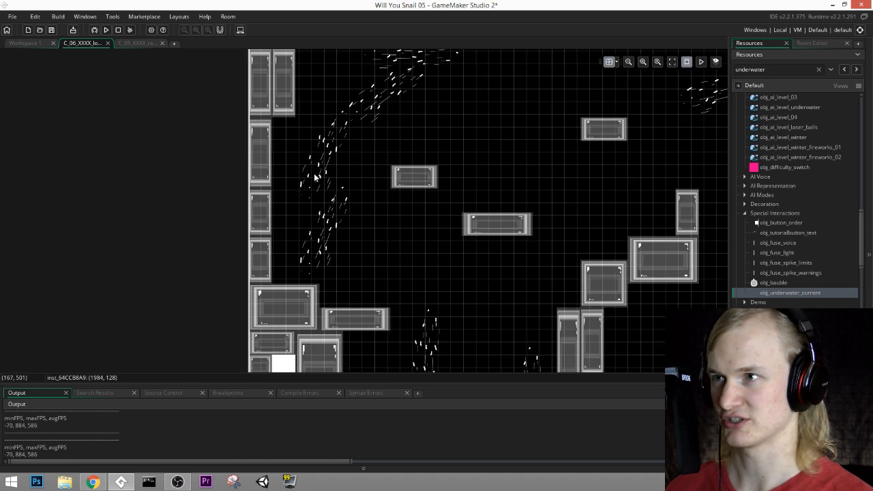
Step: Copy the nearly level underwater current from the room's upper edge to (2432, 416), just above the mid-room platforms
{"action": "scroll", "coordinate": [314, 164], "scroll_direction": "up", "scroll_amount": 5, "text": "ctrl"}
{"action": "scroll", "coordinate": [444, 144], "scroll_direction": "down", "scroll_amount": 1, "text": "ctrl"}
{"action": "scroll", "coordinate": [444, 143], "scroll_direction": "down", "scroll_amount": 1, "text": "ctrl"}
{"action": "middle_click_drag", "start_coordinate": [553, 165], "coordinate": [292, 272]}
{"action": "scroll", "coordinate": [546, 211], "scroll_direction": "down", "scroll_amount": 2, "text": "ctrl"}
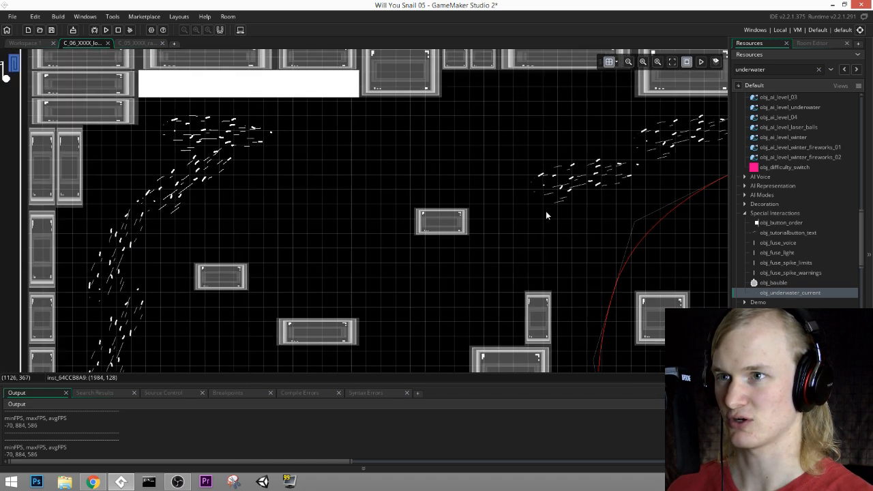
{"action": "middle_click_drag", "start_coordinate": [635, 184], "coordinate": [299, 201]}
{"action": "middle_click_drag", "start_coordinate": [547, 187], "coordinate": [397, 177]}
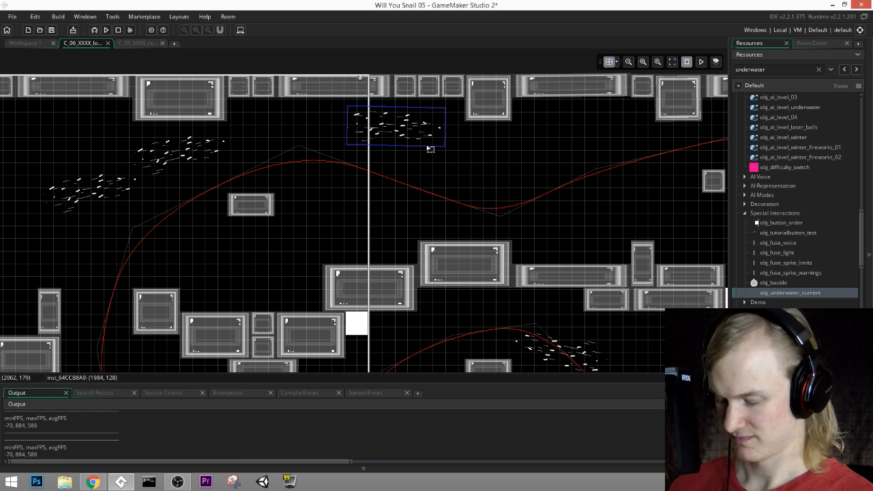
{"action": "left_click_drag", "start_coordinate": [430, 146], "coordinate": [582, 245], "text": "alt"}
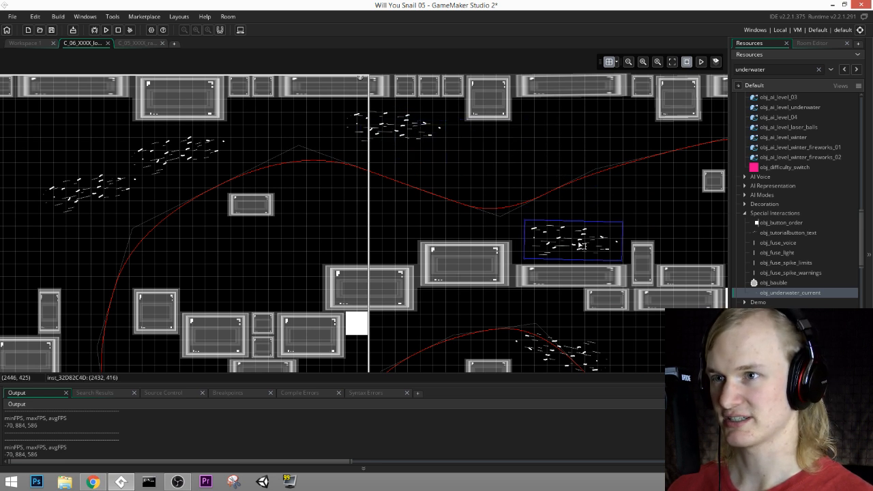
Step: Tilt the copied underwater current slightly upward and duplicate it to (2976, 480), above the gap between the platforms
{"action": "middle_click_drag", "start_coordinate": [587, 199], "coordinate": [410, 210]}
{"action": "left_click_drag", "start_coordinate": [448, 230], "coordinate": [447, 221]}
{"action": "middle_click_drag", "start_coordinate": [458, 222], "coordinate": [368, 177]}
{"action": "left_click_drag", "start_coordinate": [316, 210], "coordinate": [526, 236], "text": "alt"}
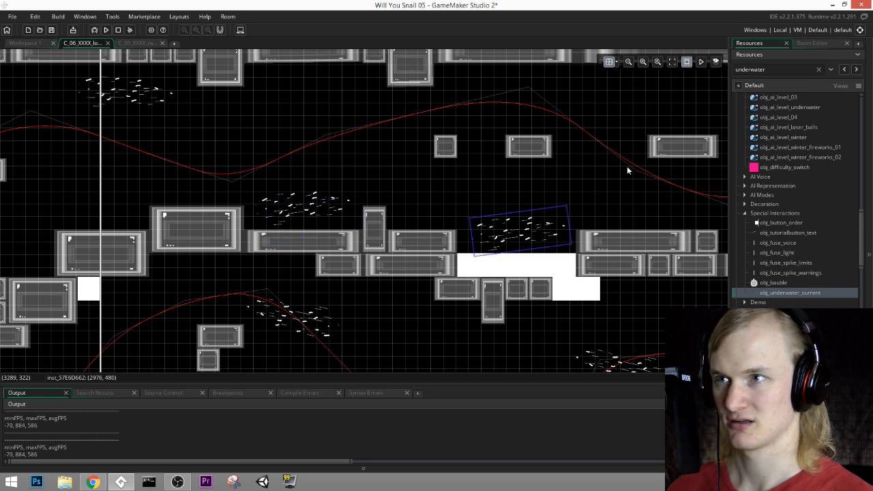
Step: Add two more underwater currents over the last floating block before the finish line, the upper one at (3488, 128)
{"action": "middle_click_drag", "start_coordinate": [627, 166], "coordinate": [444, 192]}
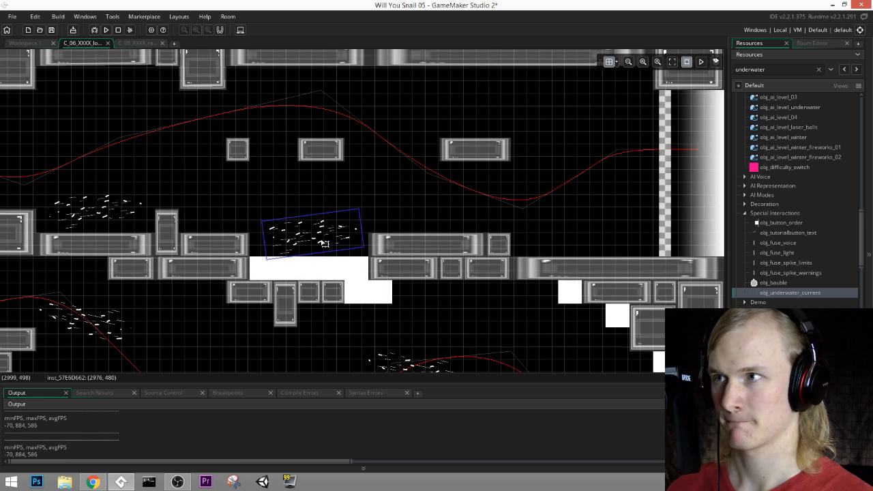
{"action": "left_click_drag", "start_coordinate": [325, 243], "coordinate": [510, 94], "text": "alt"}
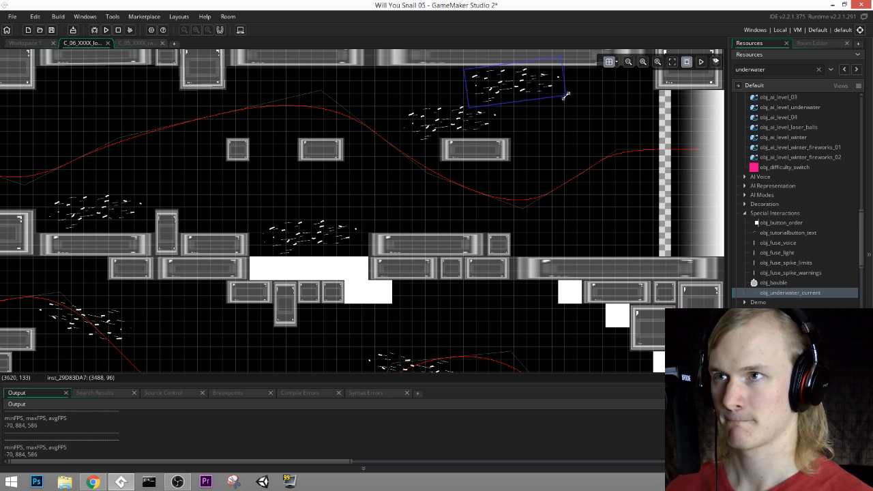
{"action": "left_click_drag", "start_coordinate": [566, 96], "coordinate": [548, 102]}
{"action": "middle_click_drag", "start_coordinate": [600, 164], "coordinate": [719, 99]}
Step: Save the project, run the game and start play from the title screen
{"action": "left_click", "coordinate": [51, 30]}
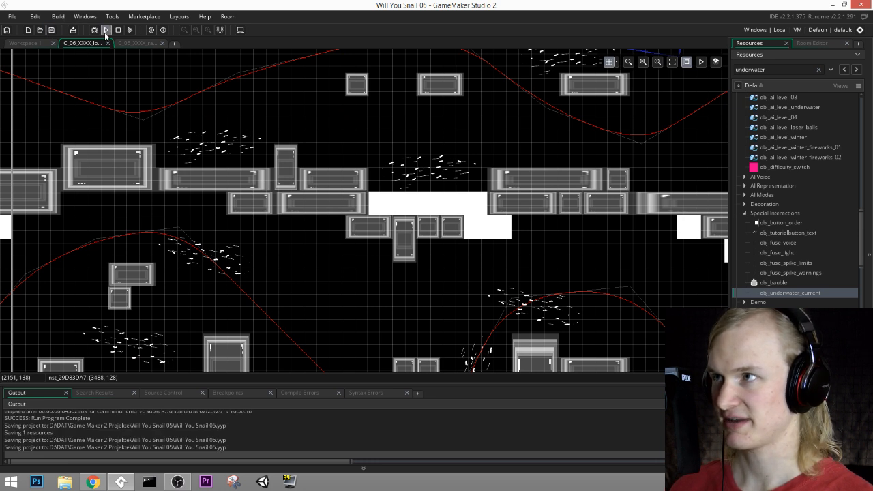
{"action": "left_click", "coordinate": [105, 31]}
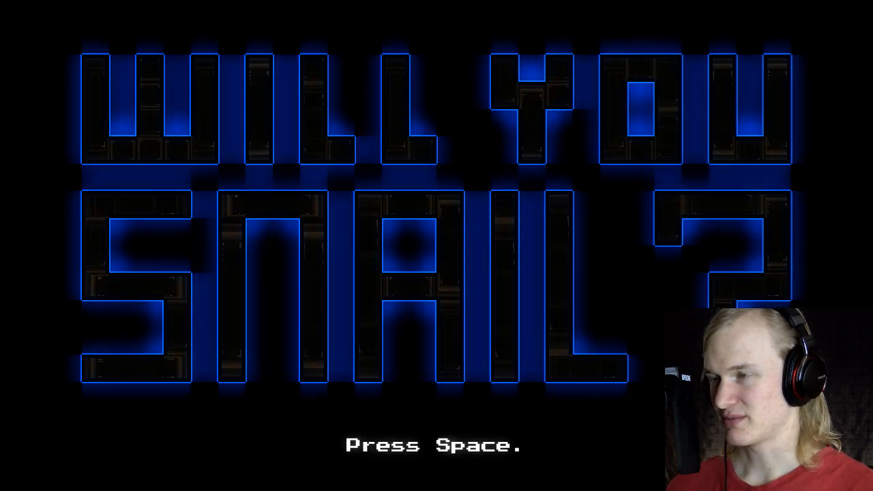
{"action": "key", "text": "space"}
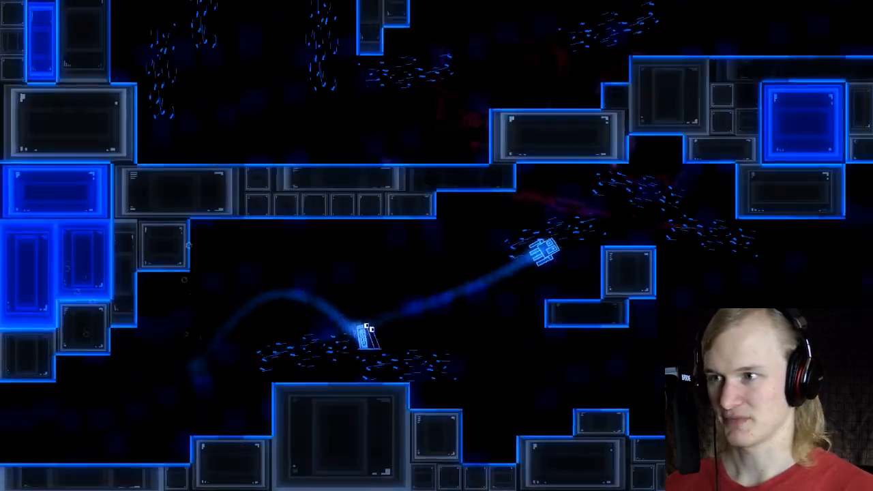
Step: Playtest the race along the lower passage, following the squid through the currents to the course's right-hand bend
{"action": "key", "text": "Right"}
{"action": "key", "text": "space"}
{"action": "key", "text": "space"}
{"action": "key", "text": "space"}
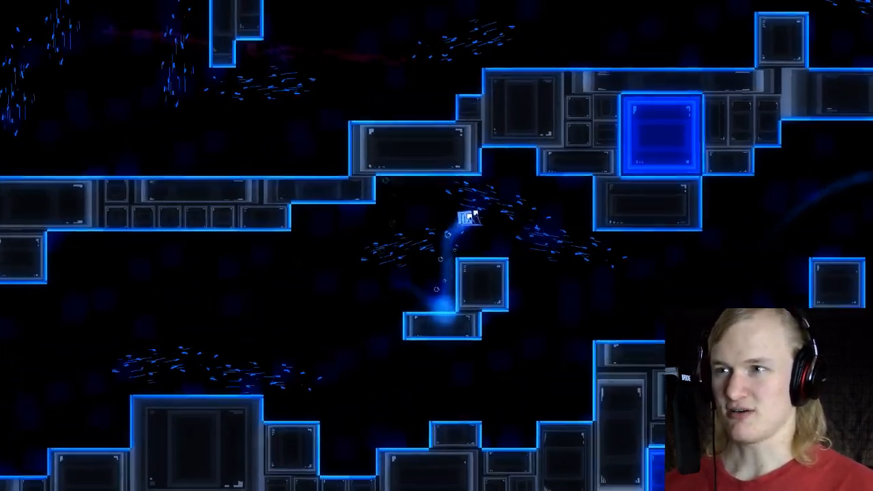
{"action": "key", "text": "Right"}
{"action": "key", "text": "space"}
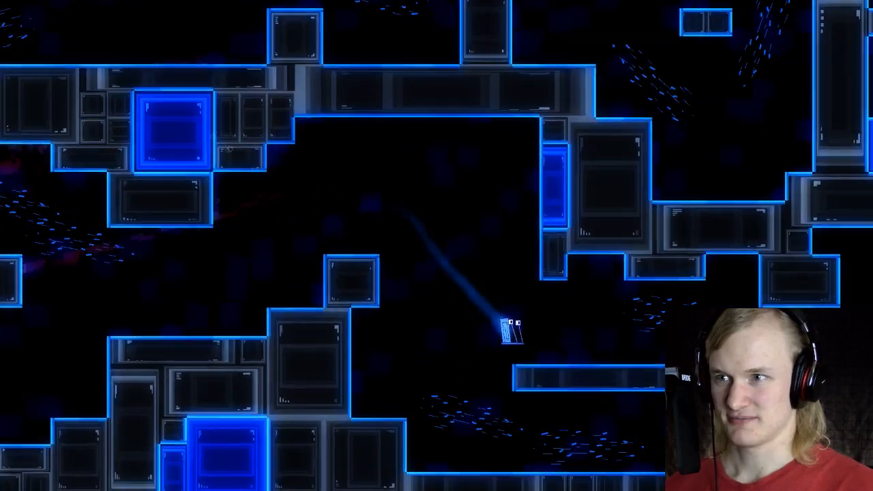
{"action": "key", "text": "Right"}
{"action": "key", "text": "space"}
{"action": "key", "text": "Left"}
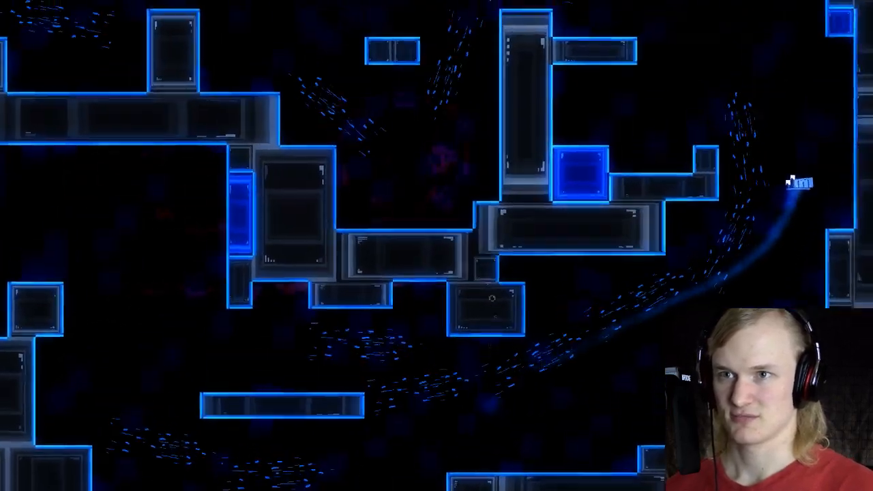
Step: Playtest the climb around the right-hand bend, riding the rising currents onto the tall pillar
{"action": "key", "text": "Left"}
{"action": "key", "text": "space"}
{"action": "key", "text": "space"}
{"action": "key", "text": "Right"}
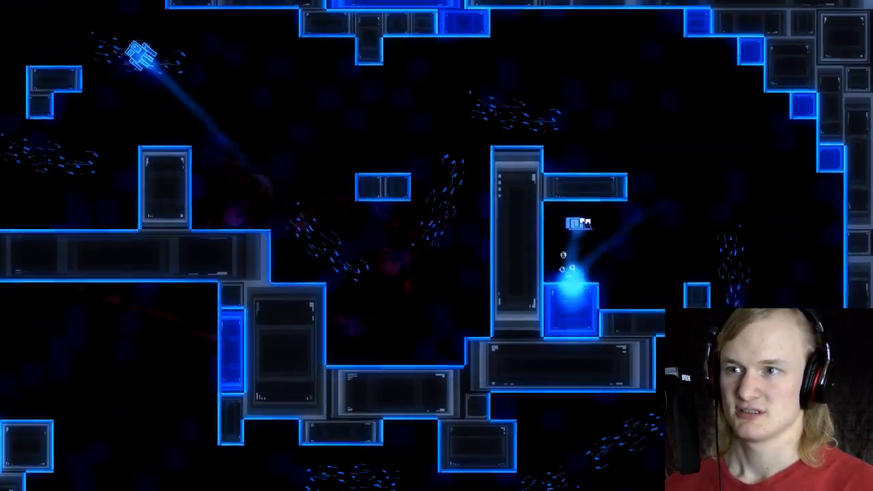
{"action": "key", "text": "Right"}
{"action": "key", "text": "space"}
{"action": "key", "text": "Left"}
Step: Playtest the middle passage leftward and swim up through the rising currents toward the upper section
{"action": "key", "text": "space"}
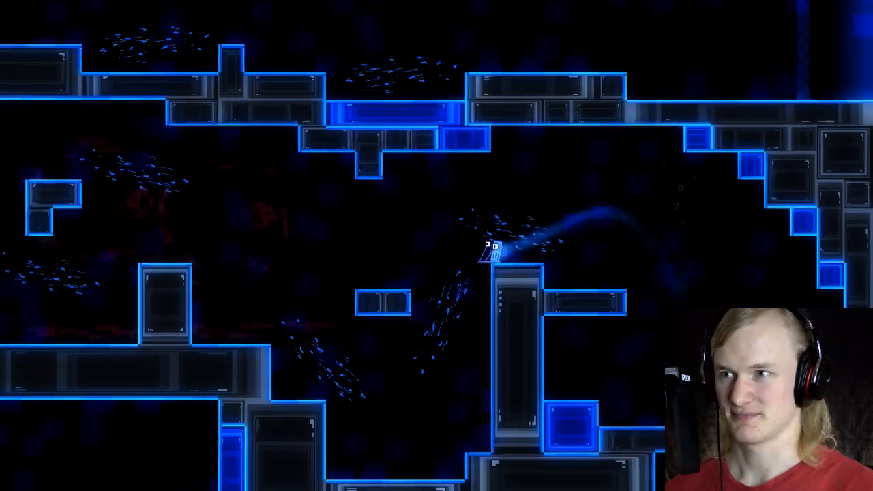
{"action": "key", "text": "Left"}
{"action": "key", "text": "space"}
{"action": "key", "text": "space"}
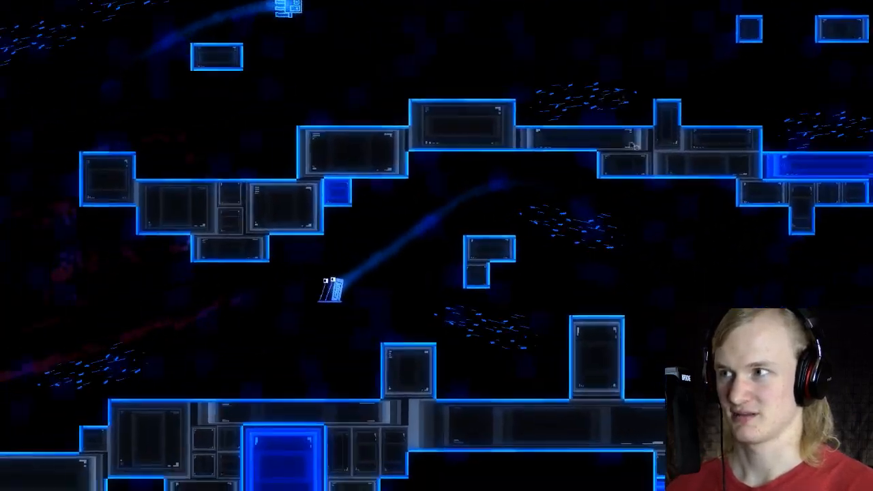
{"action": "key", "text": "Left"}
{"action": "key", "text": "space"}
{"action": "key", "text": "space"}
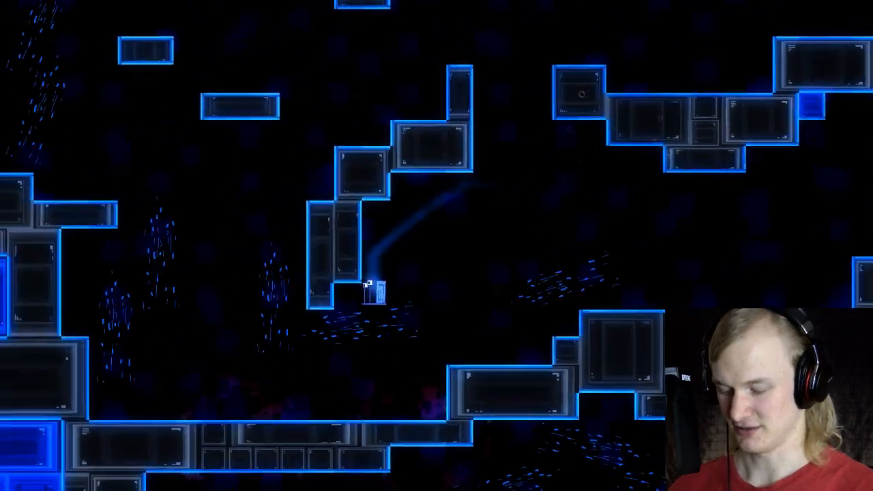
{"action": "key", "text": "space"}
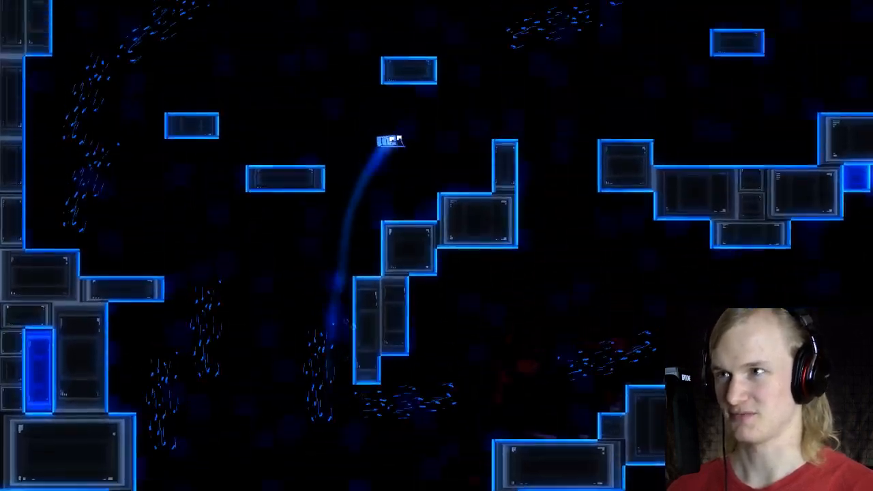
Step: Race the squid again along the lower passage and up around the right-hand bend
{"action": "key", "text": "Right"}
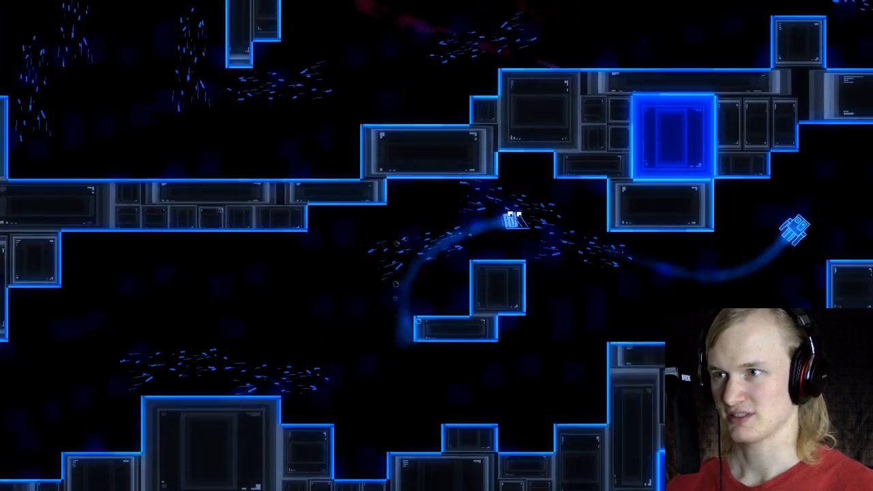
{"action": "key", "text": "Right"}
{"action": "key", "text": "space"}
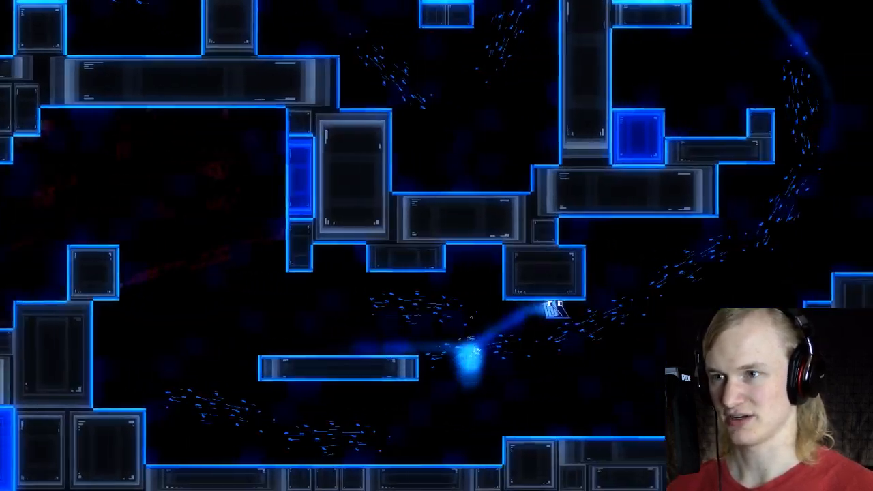
{"action": "key", "text": "space"}
{"action": "key", "text": "Left"}
{"action": "key", "text": "space"}
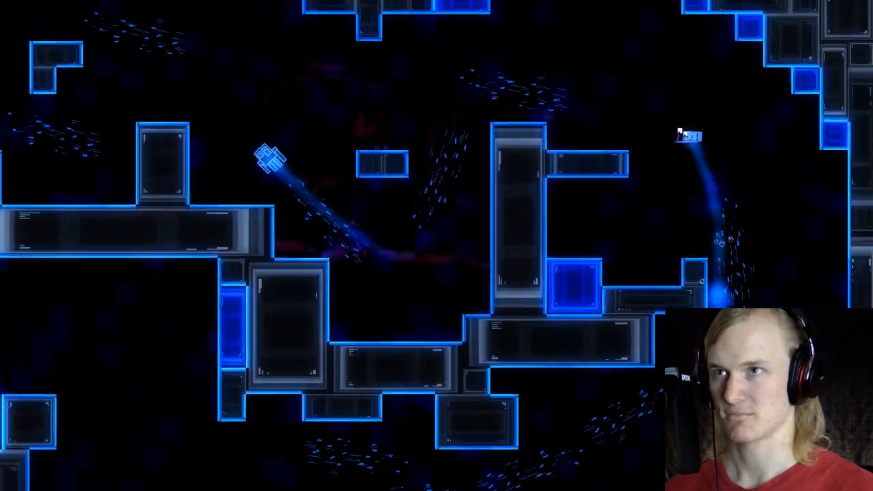
{"action": "key", "text": "space"}
{"action": "key", "text": "space"}
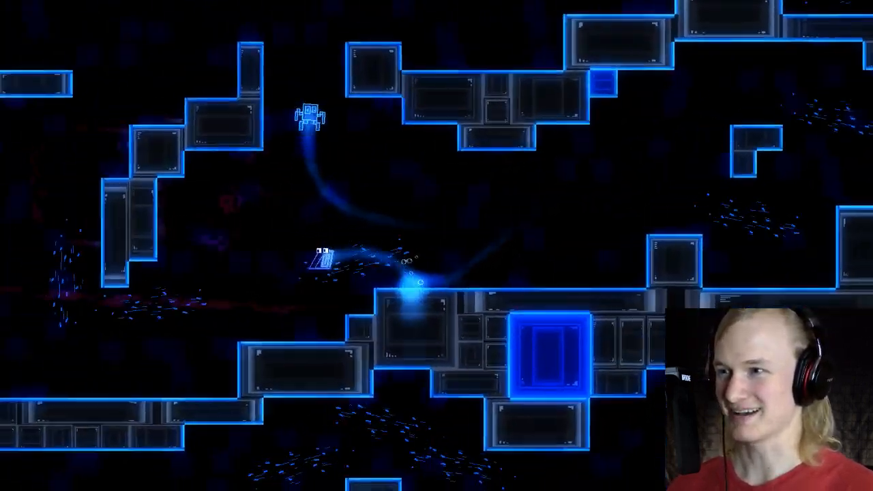
Step: Playtest the second half of the race, swimming up the left side and rightward across the upper platforms
{"action": "key", "text": "space"}
{"action": "key", "text": "Right"}
{"action": "key", "text": "space"}
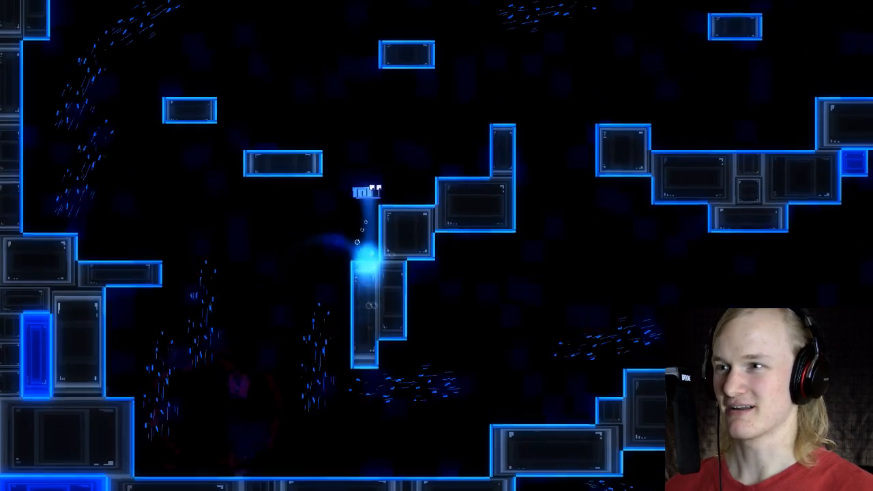
{"action": "key", "text": "space"}
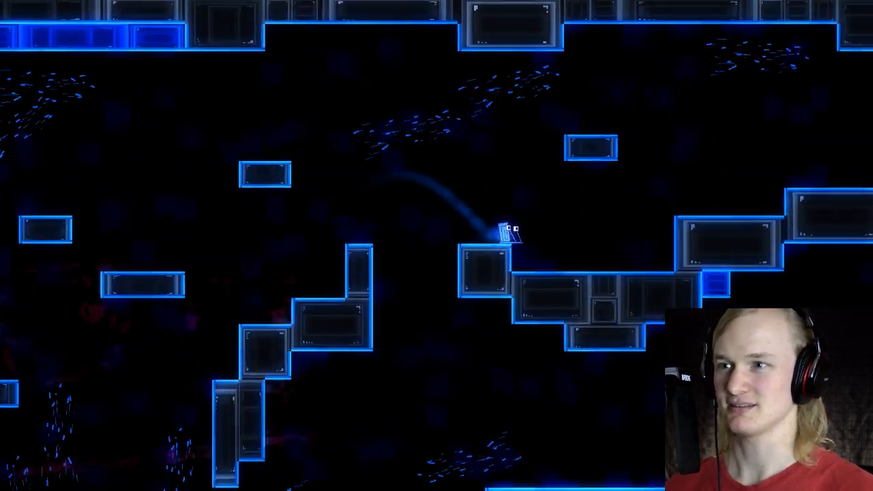
{"action": "key", "text": "space"}
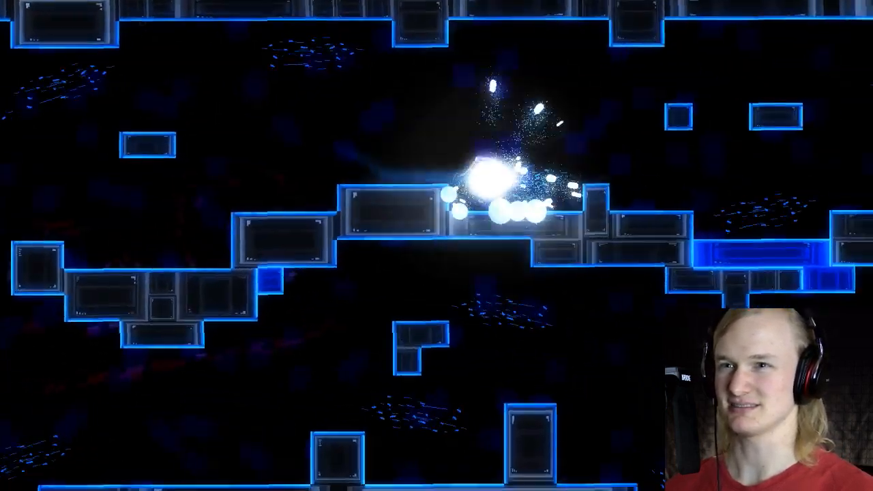
Step: Replay the race's lower passage against the squid once more, then leave the race for the game menu
{"action": "key", "text": "space"}
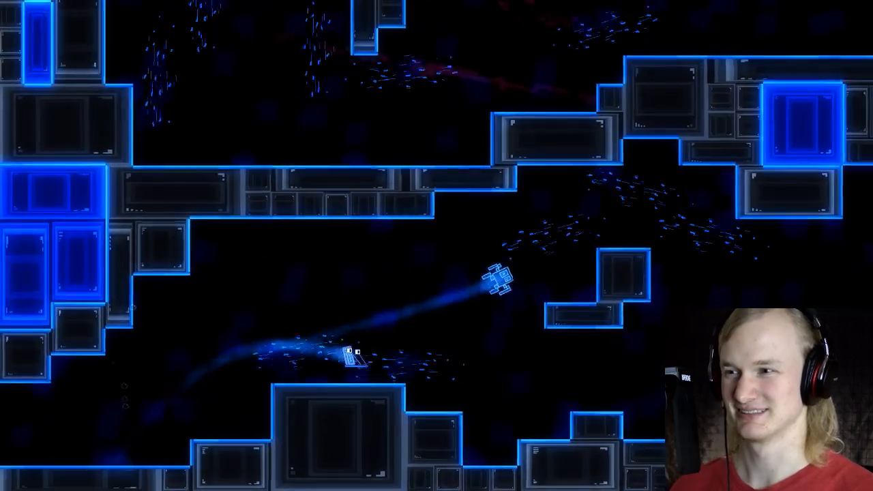
{"action": "key", "text": "space"}
{"action": "key", "text": "space"}
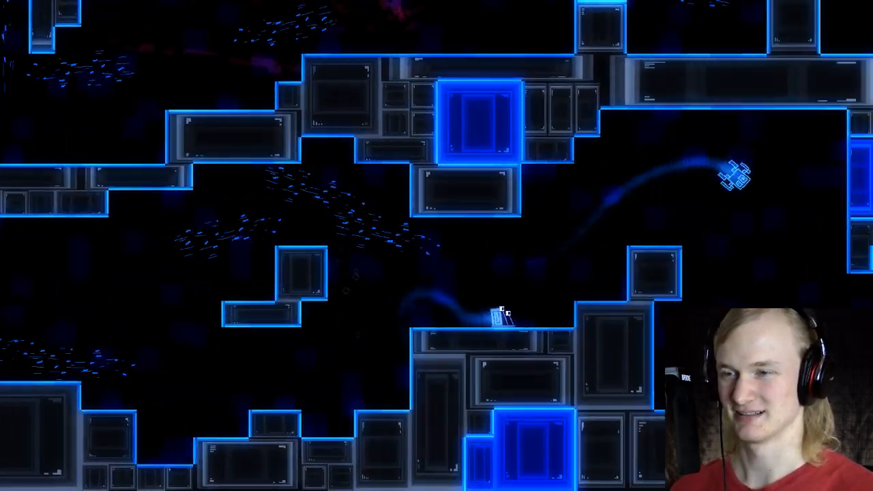
{"action": "key", "text": "space"}
{"action": "key", "text": "space"}
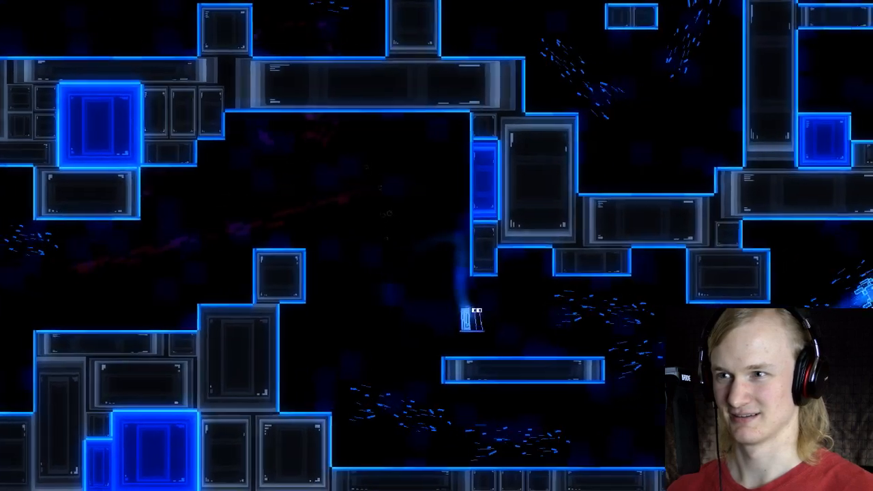
{"action": "key", "text": "space"}
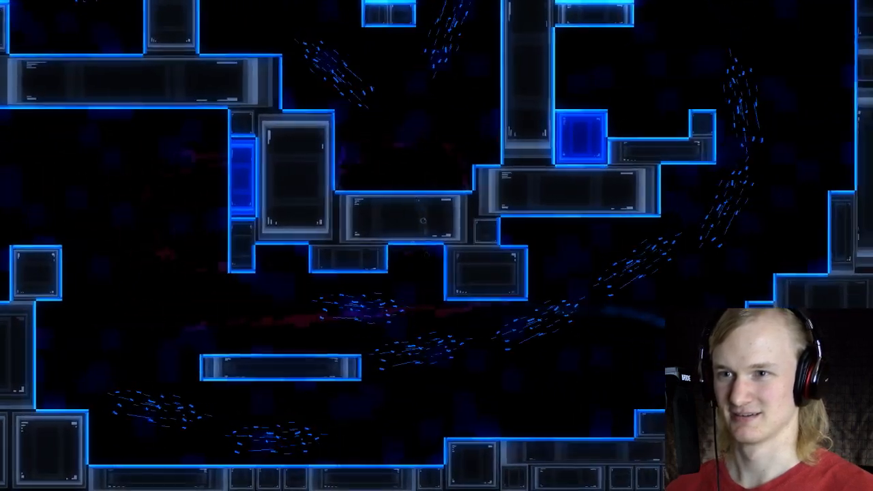
{"action": "key", "text": "space"}
{"action": "key", "text": "Escape"}
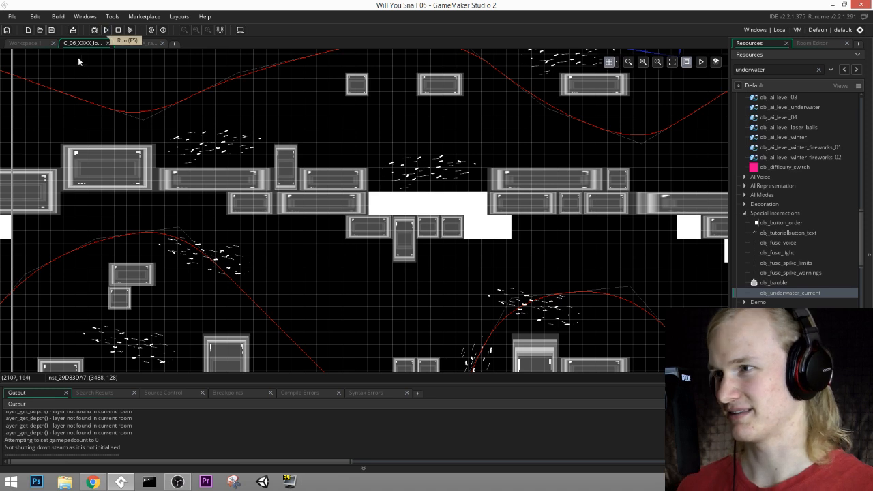
Step: Activate the MiniGames layer and open the creation code of the obj_r_squid instance at the race start
{"action": "scroll", "coordinate": [443, 174], "scroll_direction": "up", "scroll_amount": 4}
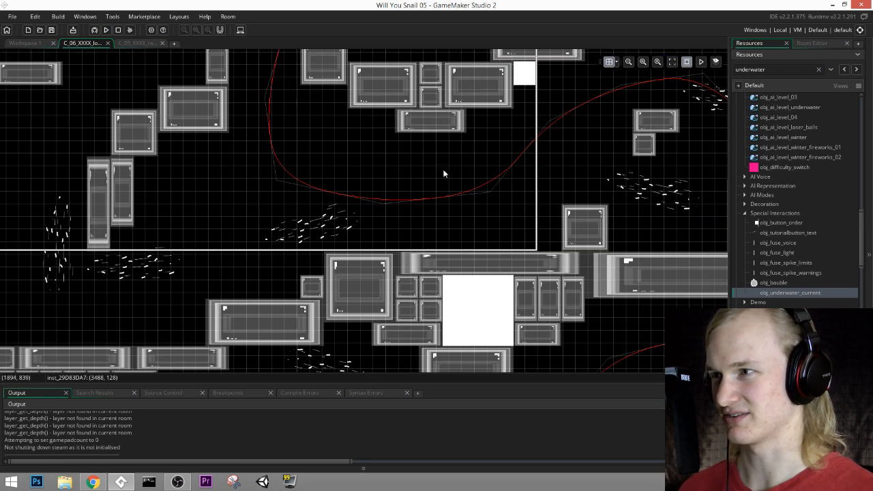
{"action": "middle_click_drag", "start_coordinate": [444, 173], "coordinate": [709, 90]}
{"action": "middle_click_drag", "start_coordinate": [382, 300], "coordinate": [528, 85]}
{"action": "scroll", "coordinate": [179, 273], "scroll_direction": "up", "scroll_amount": 2}
{"action": "middle_click_drag", "start_coordinate": [191, 259], "coordinate": [325, 234]}
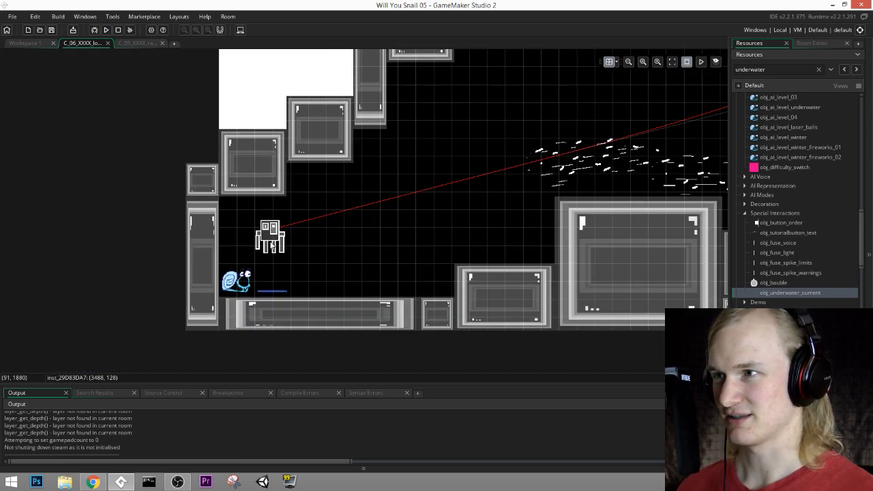
{"action": "left_click", "coordinate": [799, 43]}
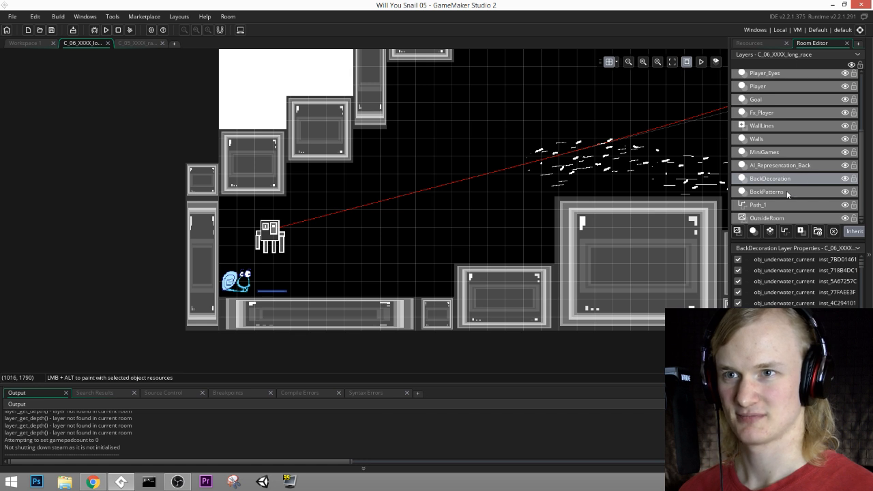
{"action": "left_click", "coordinate": [781, 165]}
{"action": "left_click", "coordinate": [778, 153]}
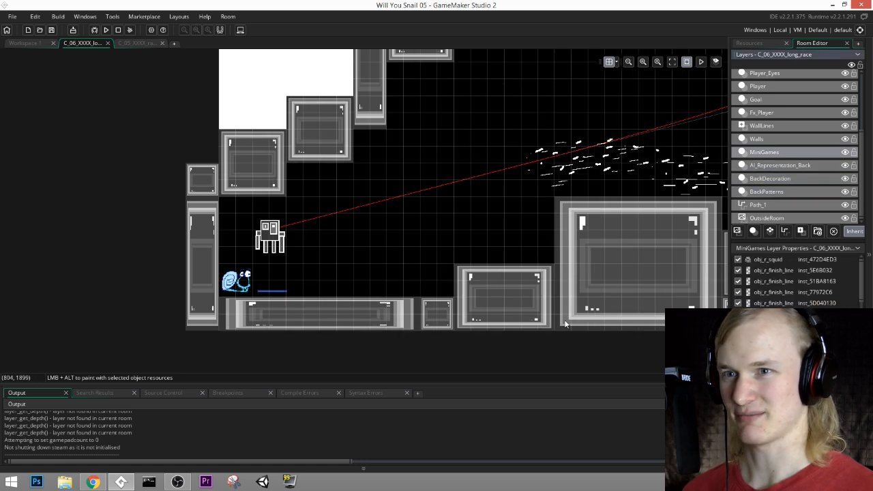
{"action": "double_click", "coordinate": [271, 240]}
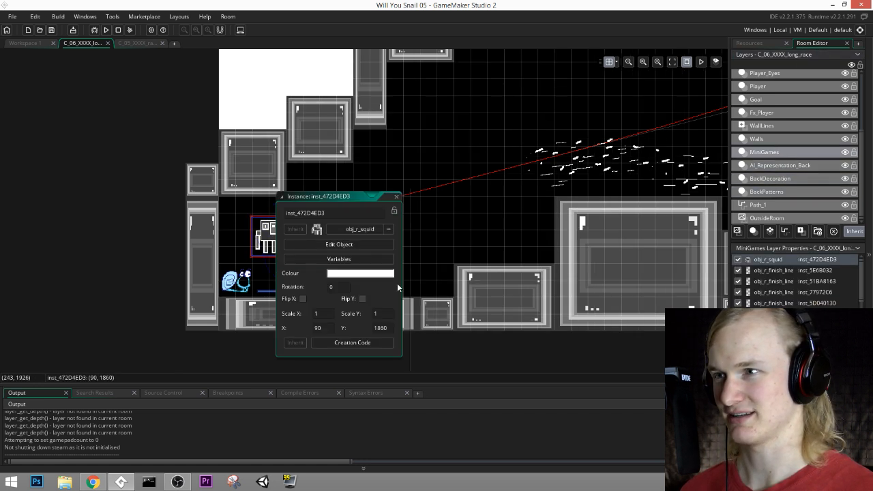
{"action": "left_click", "coordinate": [357, 345]}
{"action": "middle_click_drag", "start_coordinate": [333, 189], "coordinate": [471, 260]}
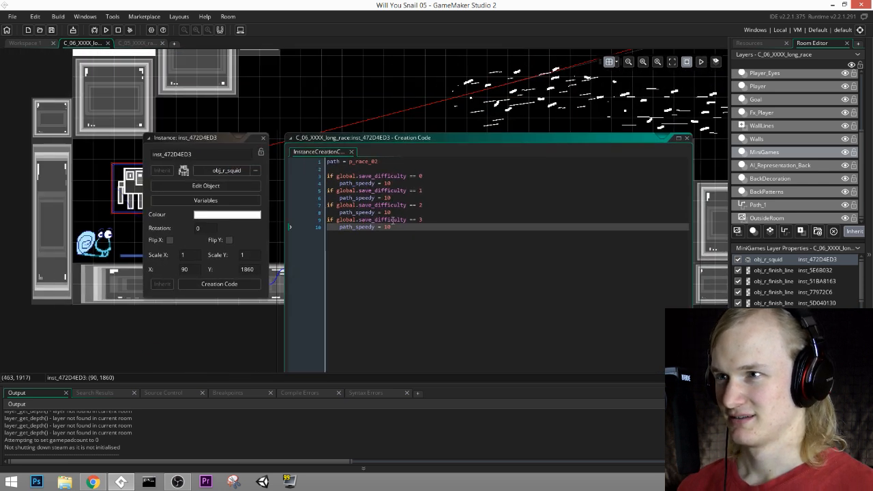
Step: Set path_speedy to 8 for all four save_difficulty levels in the squid's creation code and save the project
{"action": "type", "text": "8"}
{"action": "key", "text": "Up"}
{"action": "key", "text": "Up"}
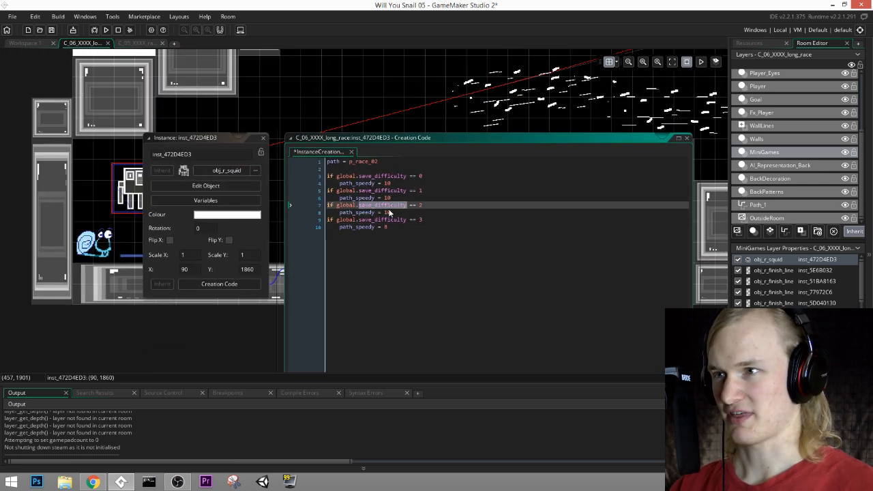
{"action": "double_click", "coordinate": [388, 213]}
{"action": "type", "text": "8"}
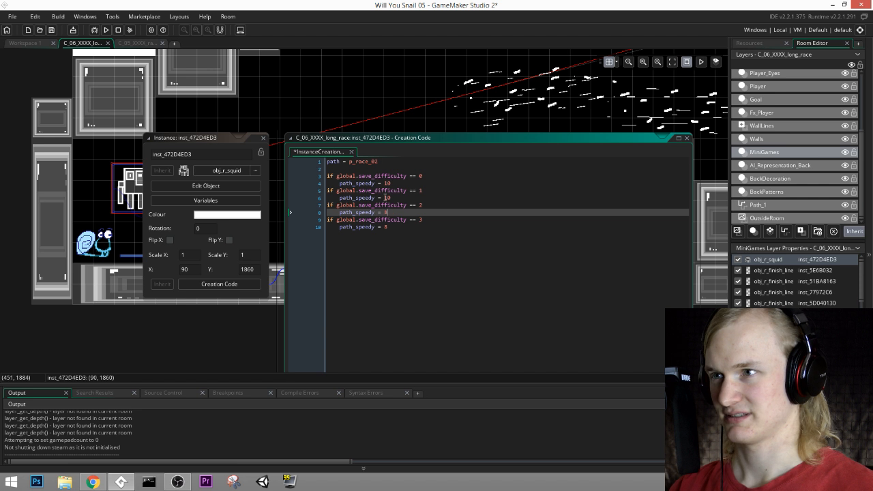
{"action": "double_click", "coordinate": [387, 198]}
{"action": "type", "text": "8"}
{"action": "left_click", "coordinate": [388, 185]}
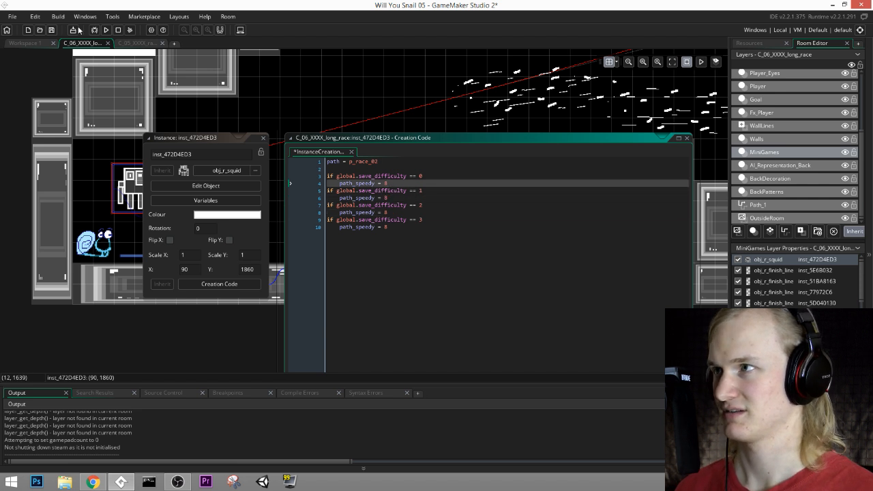
{"action": "left_click", "coordinate": [51, 30]}
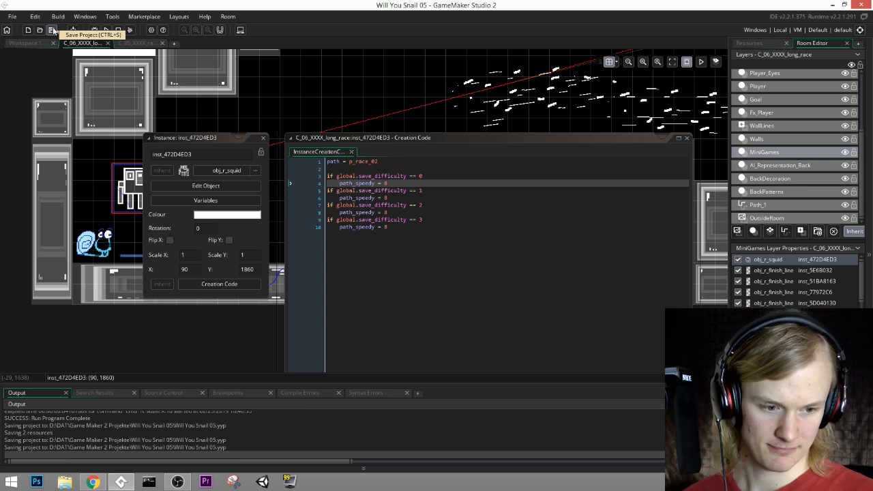
{"action": "left_click", "coordinate": [51, 30]}
Step: Examine the squid's path and the placed currents along the race course, from the start to the upper section, and save the project
{"action": "middle_click_drag", "start_coordinate": [455, 108], "coordinate": [266, 201]}
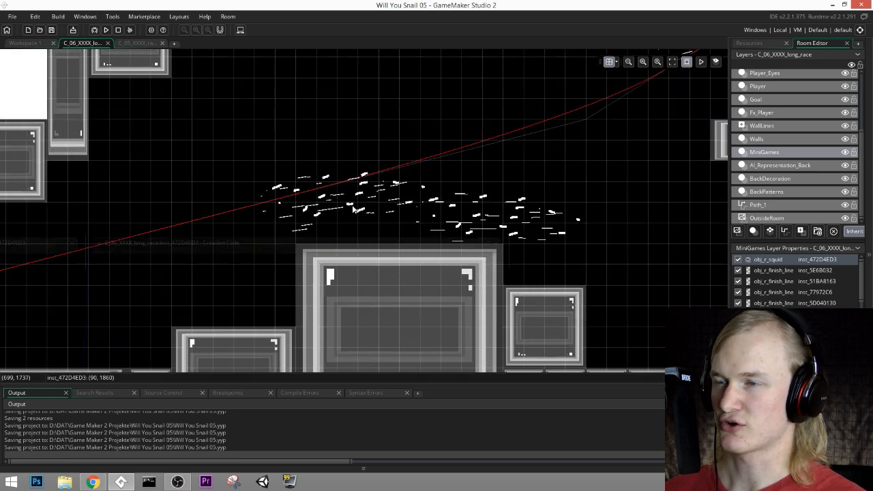
{"action": "middle_click_drag", "start_coordinate": [600, 114], "coordinate": [399, 187]}
{"action": "middle_click_drag", "start_coordinate": [618, 101], "coordinate": [303, 174]}
{"action": "middle_click_drag", "start_coordinate": [598, 154], "coordinate": [460, 185]}
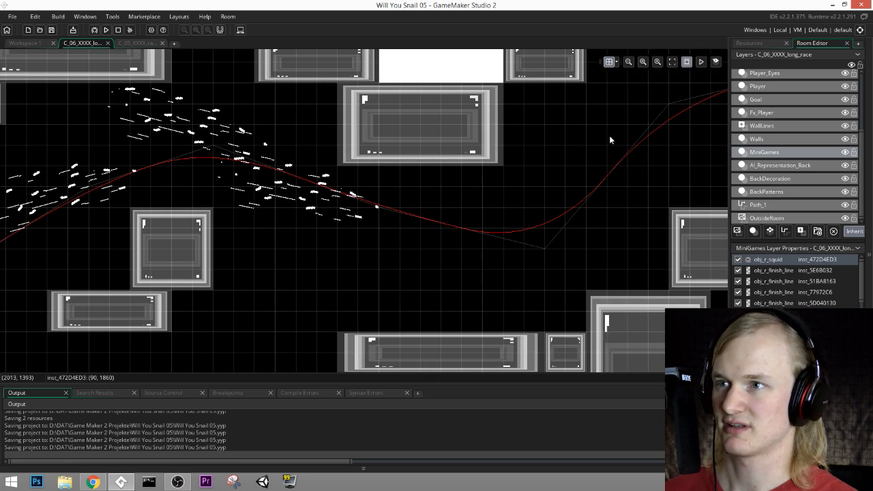
{"action": "middle_click_drag", "start_coordinate": [609, 135], "coordinate": [350, 210]}
{"action": "middle_click_drag", "start_coordinate": [716, 218], "coordinate": [420, 181]}
{"action": "middle_click_drag", "start_coordinate": [672, 178], "coordinate": [390, 121]}
{"action": "mouse_move", "coordinate": [665, 81]}
{"action": "middle_mouse_down"}
{"action": "mouse_move", "coordinate": [370, 98]}
{"action": "mouse_move", "coordinate": [400, 136]}
{"action": "middle_mouse_up"}
{"action": "scroll", "coordinate": [393, 129], "scroll_direction": "down", "scroll_amount": 2}
{"action": "middle_click_drag", "start_coordinate": [400, 171], "coordinate": [517, 231]}
{"action": "scroll", "coordinate": [409, 142], "scroll_direction": "down", "scroll_amount": 1}
{"action": "middle_click_drag", "start_coordinate": [307, 123], "coordinate": [451, 210]}
{"action": "scroll", "coordinate": [428, 174], "scroll_direction": "down", "scroll_amount": 1}
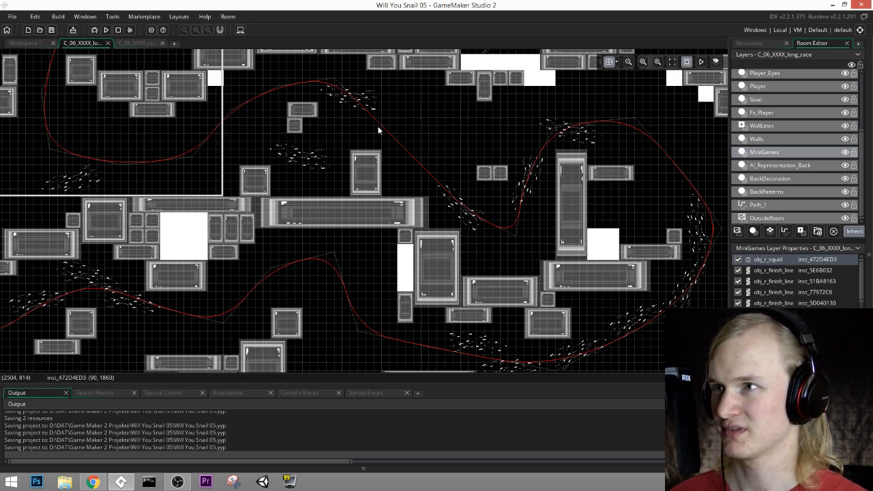
{"action": "middle_click_drag", "start_coordinate": [346, 164], "coordinate": [429, 182]}
{"action": "left_click", "coordinate": [52, 31]}
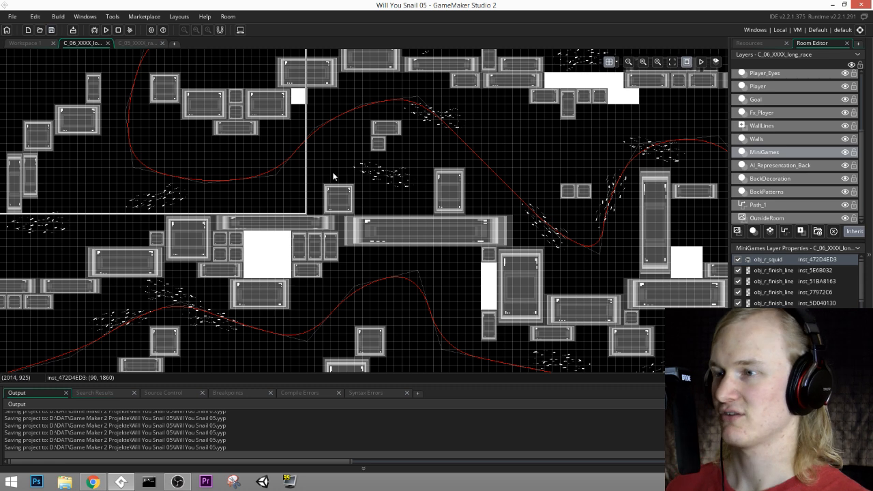
{"action": "middle_click_drag", "start_coordinate": [333, 175], "coordinate": [416, 230]}
{"action": "middle_click_drag", "start_coordinate": [409, 168], "coordinate": [418, 235]}
{"action": "mouse_move", "coordinate": [538, 209]}
{"action": "middle_mouse_down"}
{"action": "mouse_move", "coordinate": [447, 218]}
{"action": "mouse_move", "coordinate": [270, 182]}
{"action": "mouse_move", "coordinate": [396, 103]}
{"action": "middle_mouse_up"}
{"action": "mouse_move", "coordinate": [280, 191]}
{"action": "middle_mouse_down"}
{"action": "mouse_move", "coordinate": [444, 111]}
{"action": "mouse_move", "coordinate": [609, 60]}
{"action": "middle_mouse_up"}
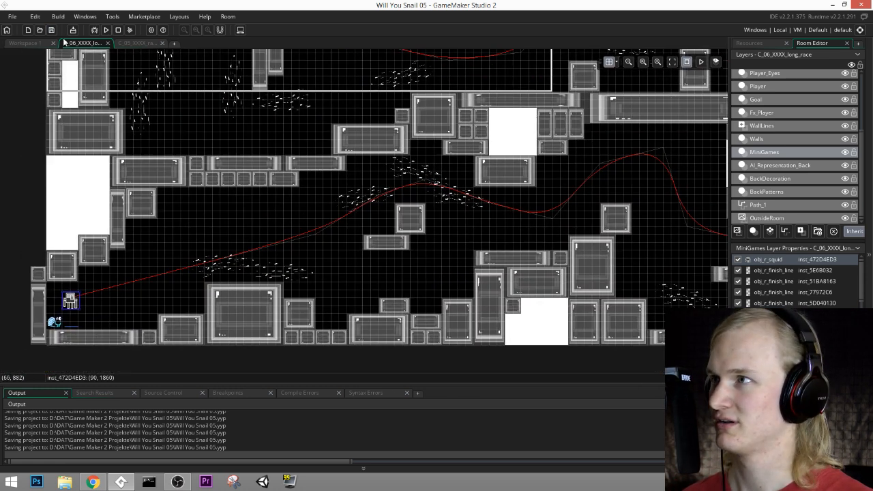
Step: Run the game, playtest the long race against the slower squid, and quit back to the room editor
{"action": "left_click", "coordinate": [107, 30]}
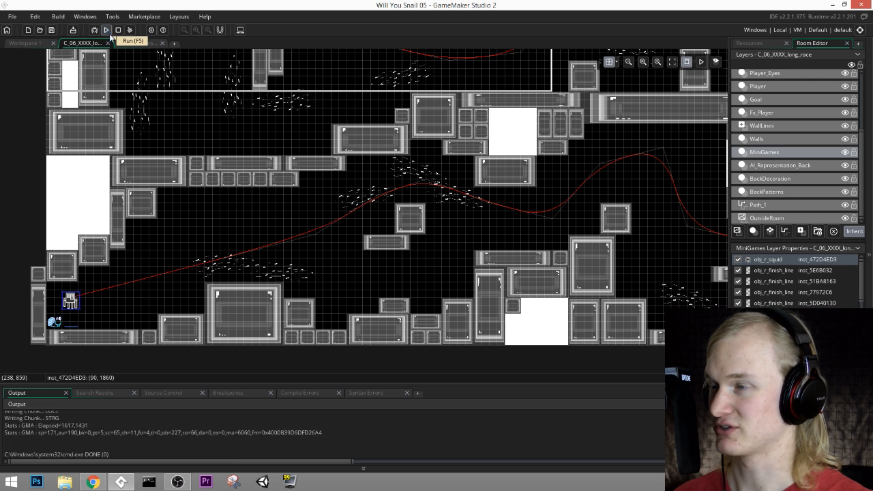
{"action": "key", "text": "space"}
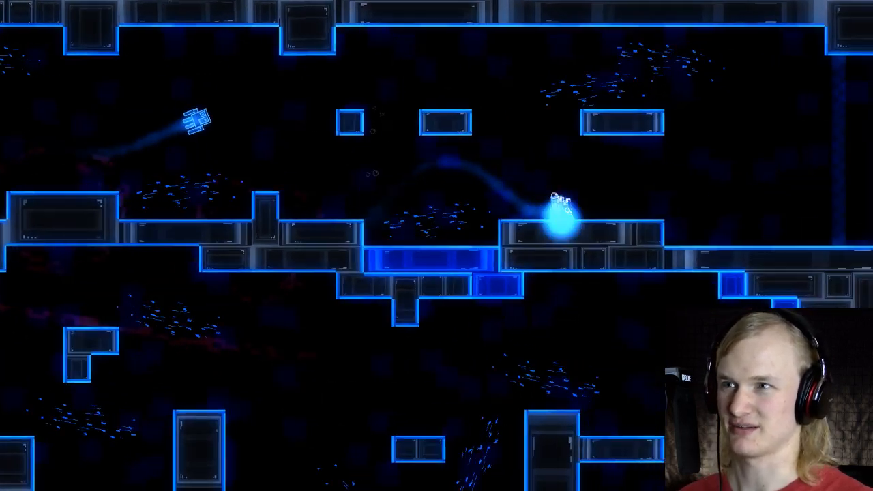
{"action": "key", "text": "Escape"}
{"action": "key", "text": "Up"}
{"action": "key", "text": "Return"}
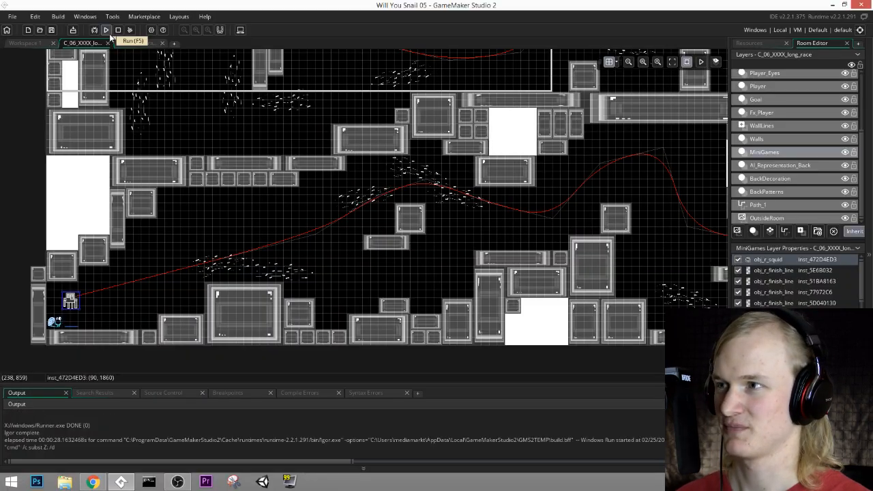
Step: Reopen the creation code of the obj_r_squid instance at the race start
{"action": "double_click", "coordinate": [70, 300]}
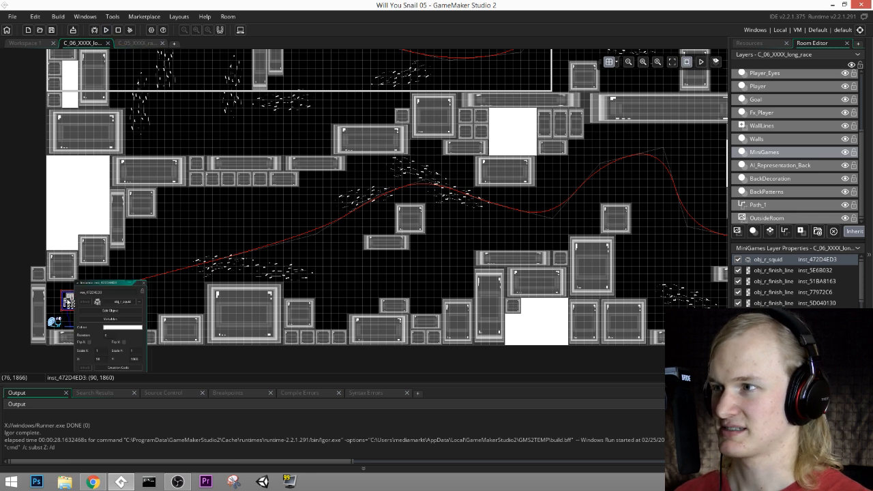
{"action": "middle_click_drag", "start_coordinate": [162, 365], "coordinate": [286, 260]}
{"action": "scroll", "coordinate": [251, 286], "scroll_direction": "up", "scroll_amount": 4, "text": "ctrl"}
{"action": "middle_click_drag", "start_coordinate": [353, 225], "coordinate": [461, 371]}
{"action": "left_click", "coordinate": [308, 318]}
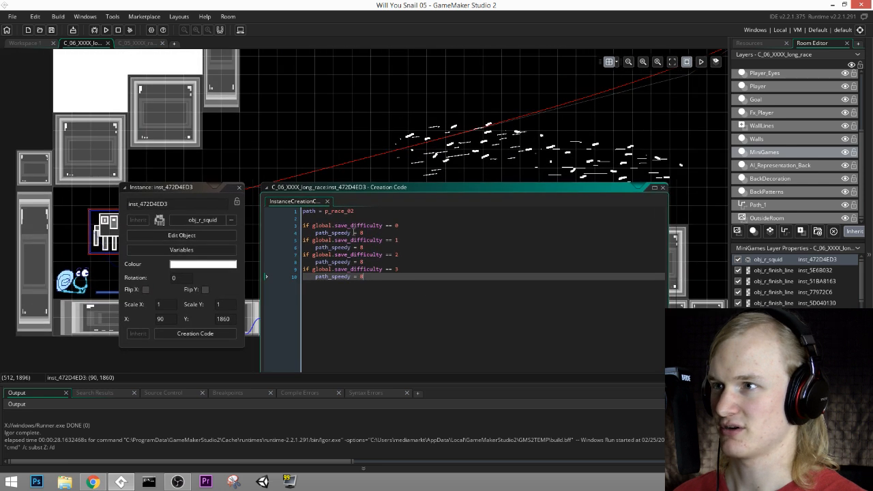
{"action": "middle_click_drag", "start_coordinate": [353, 287], "coordinate": [420, 316]}
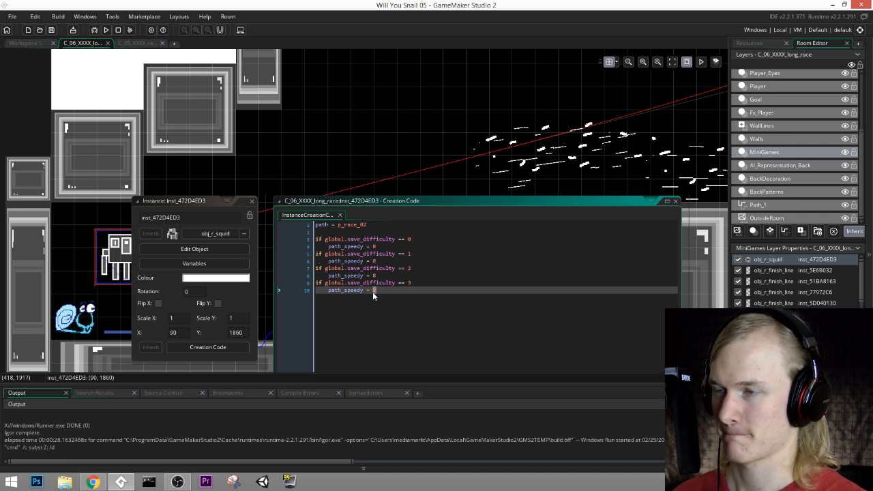
Step: Set path_speedy to 9 for save_difficulty 0 through 3 in the squid's creation code and save the project
{"action": "double_click", "coordinate": [375, 247]}
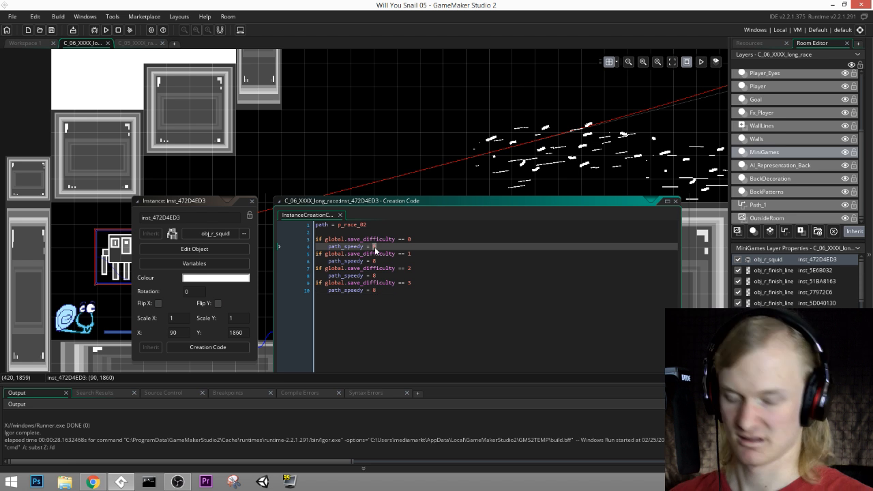
{"action": "type", "text": "9"}
{"action": "key", "text": "Down"}
{"action": "key", "text": "Down"}
{"action": "key", "text": "BackSpace"}
{"action": "type", "text": "9"}
{"action": "key", "text": "Down"}
{"action": "key", "text": "Down"}
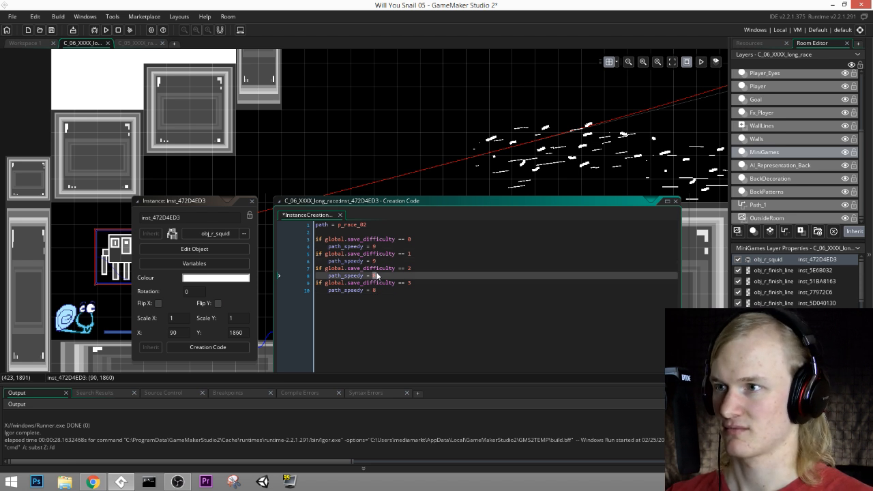
{"action": "key", "text": "BackSpace"}
{"action": "type", "text": "9"}
{"action": "key", "text": "Down"}
{"action": "key", "text": "Down"}
{"action": "left_click", "coordinate": [51, 30]}
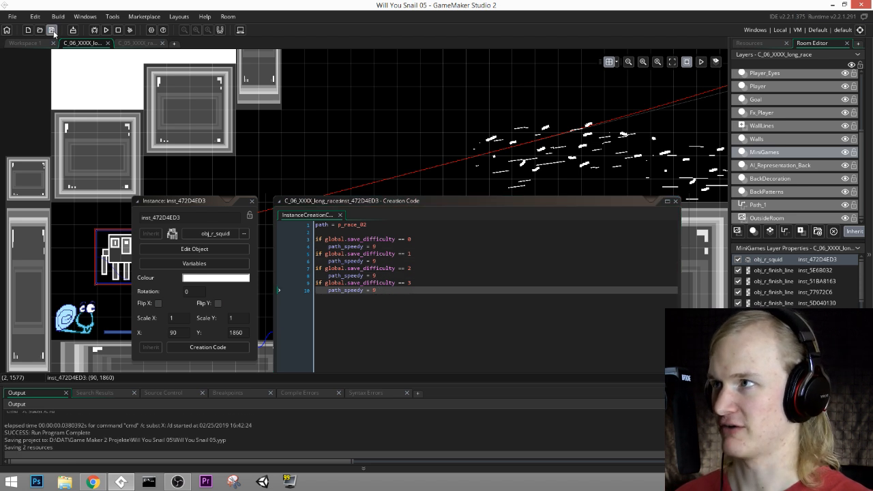
Step: Run the game with the new squid speed and start the race from the title screen
{"action": "left_click", "coordinate": [107, 31]}
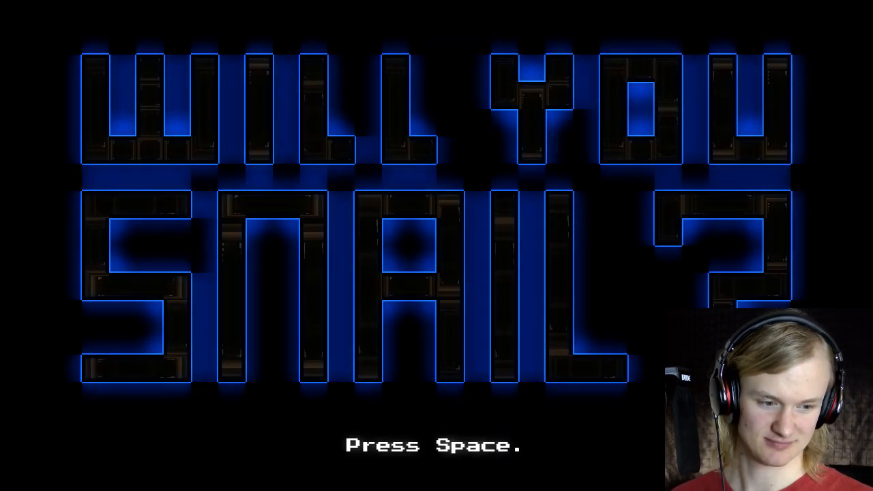
{"action": "key", "text": "space"}
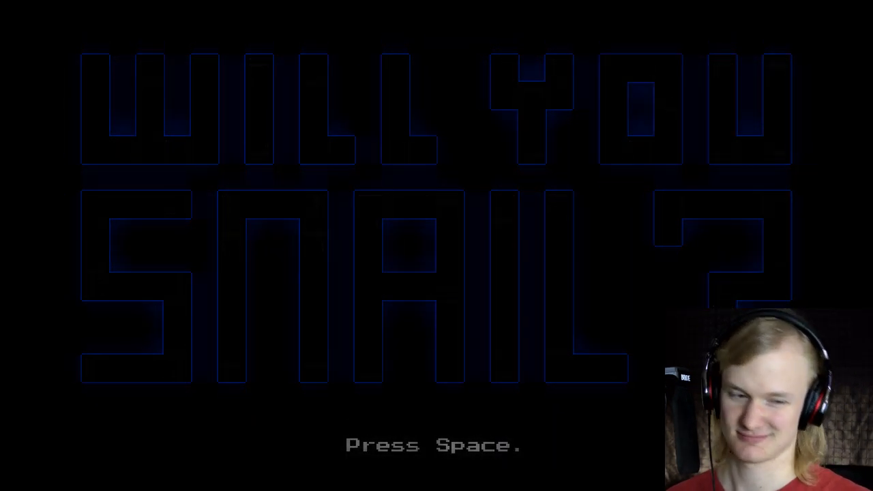
{"action": "key", "text": "Right"}
{"action": "key", "text": "space"}
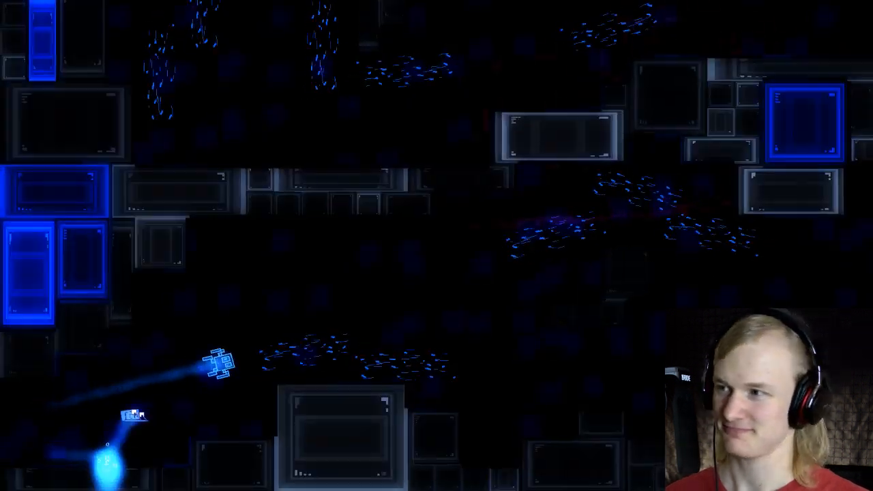
Step: Race the squid through the lower passage and up around the right-hand bend
{"action": "key", "text": "space"}
{"action": "key", "text": "space"}
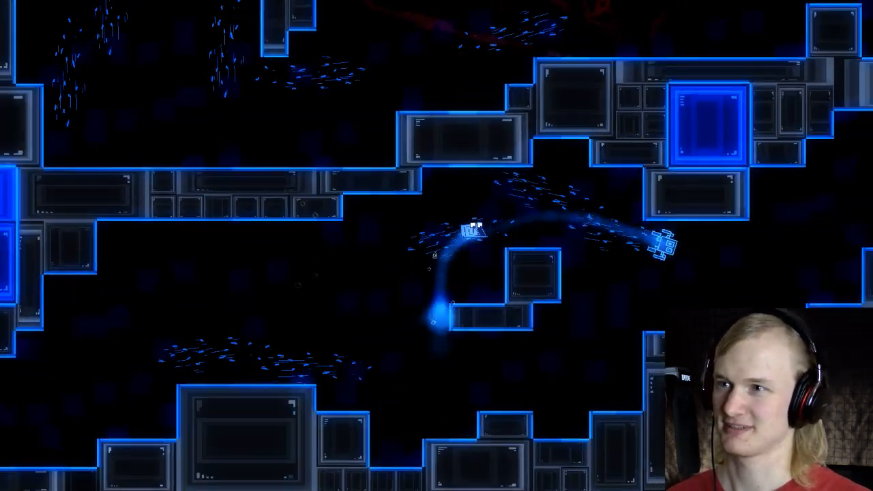
{"action": "key", "text": "space"}
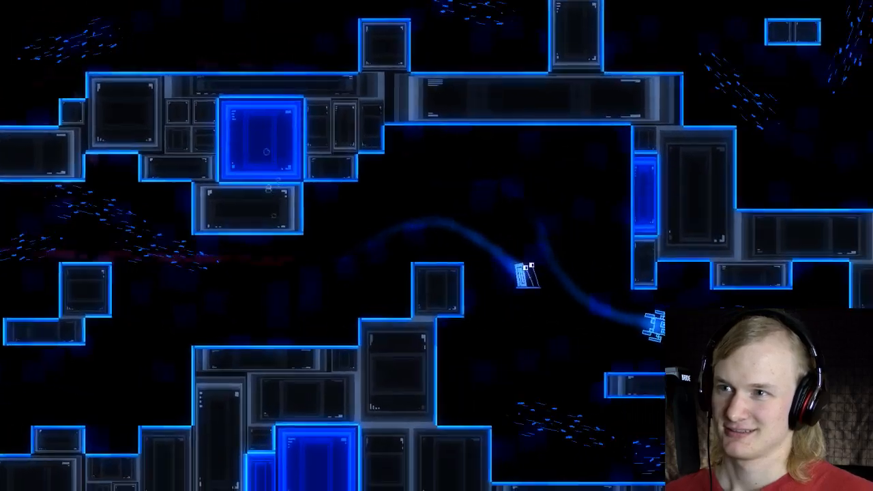
{"action": "key", "text": "space"}
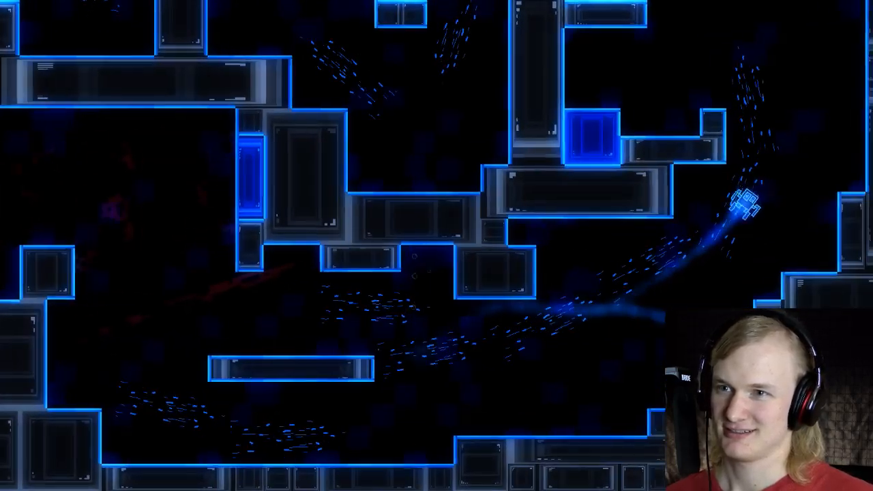
{"action": "key", "text": "space"}
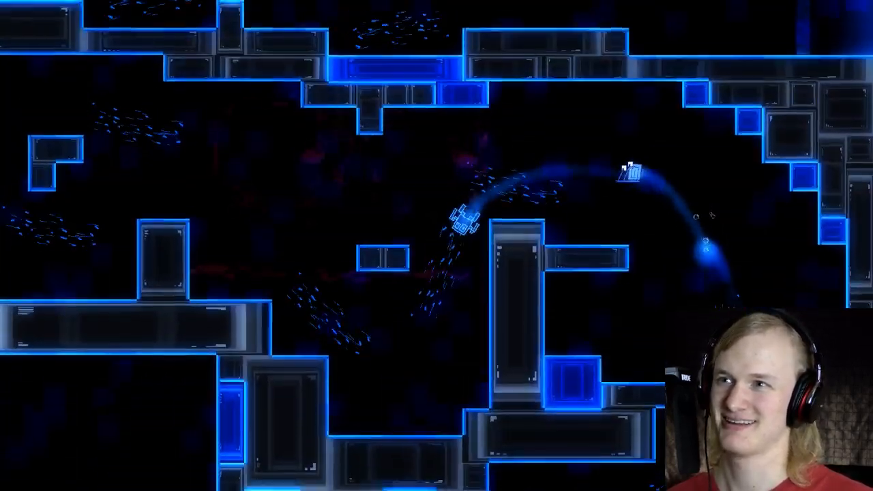
Step: Continue the race leftward through the middle passage alongside the squid
{"action": "key", "text": "space"}
{"action": "key", "text": "space"}
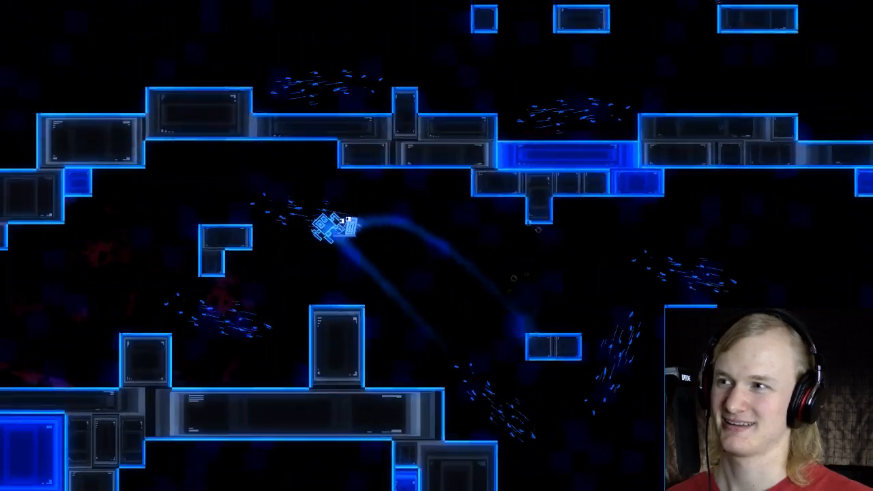
{"action": "key", "text": "space"}
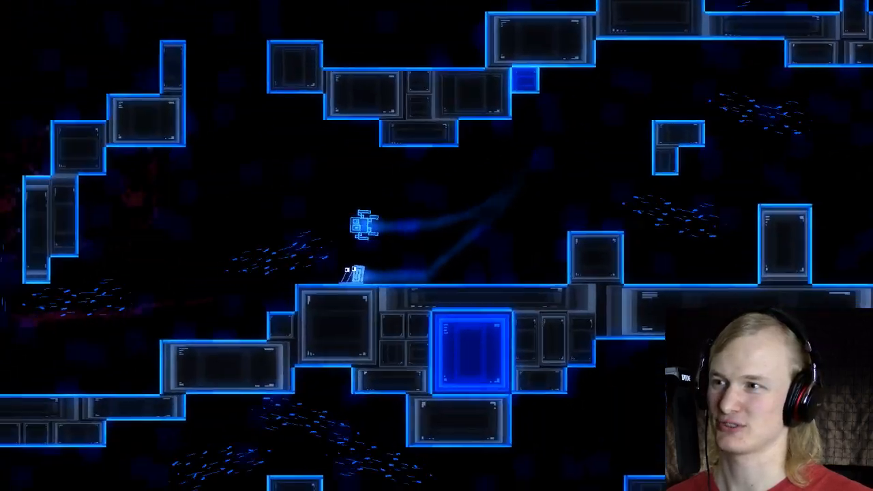
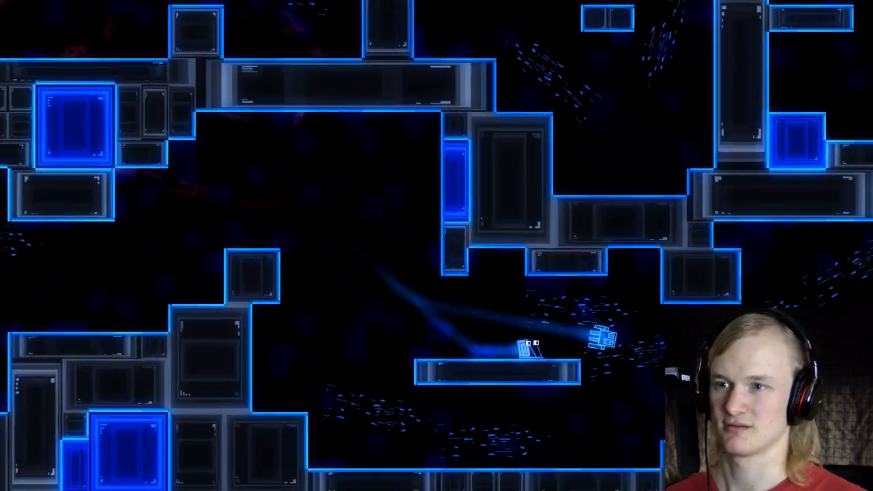
Step: Race the squid up around the right-hand bend and leftward along the middle passage
{"action": "key", "text": "Left"}
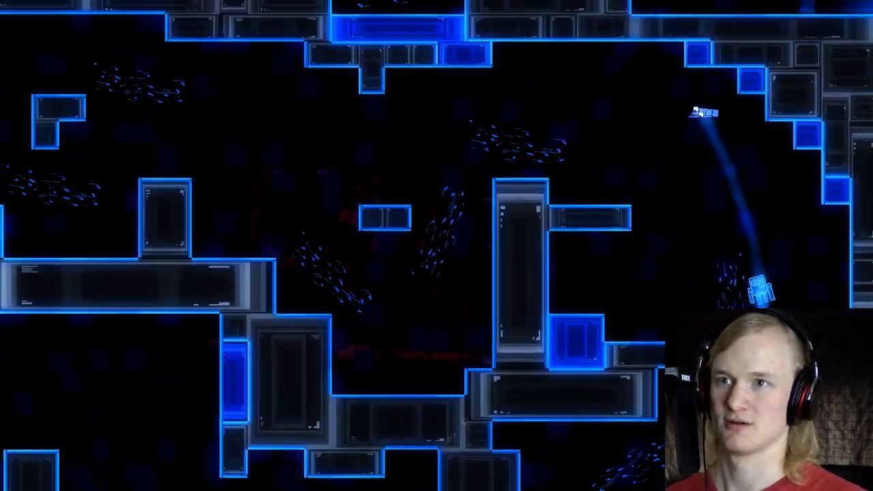
{"action": "key", "text": "space"}
{"action": "key", "text": "space"}
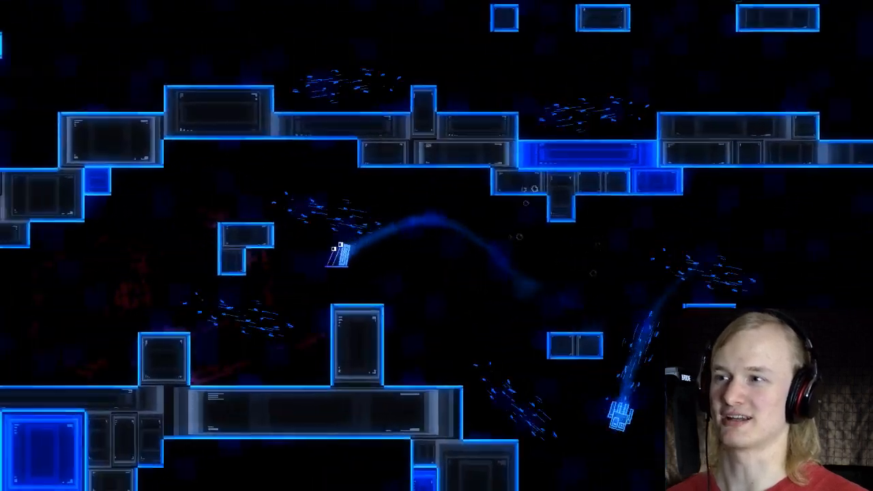
{"action": "key", "text": "space"}
{"action": "key", "text": "Left"}
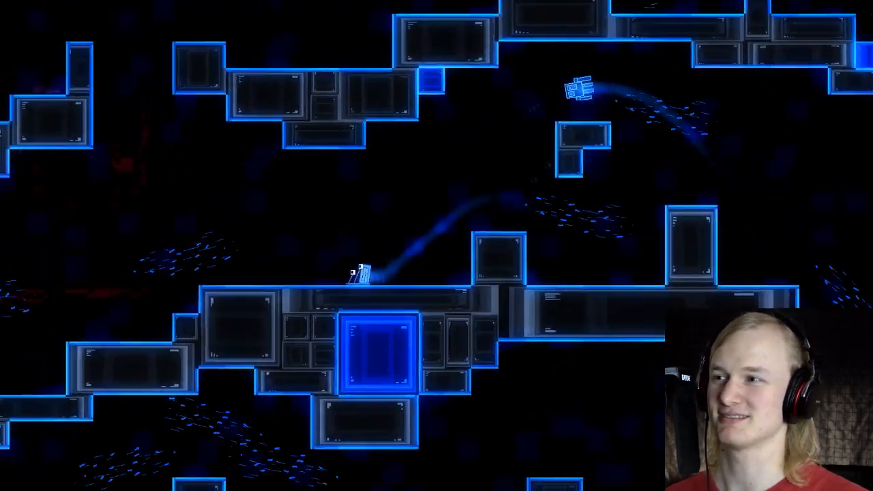
{"action": "key", "text": "space"}
Step: Round the left-hand bend upward and race rightward through the upper passage behind the squid
{"action": "key", "text": "space"}
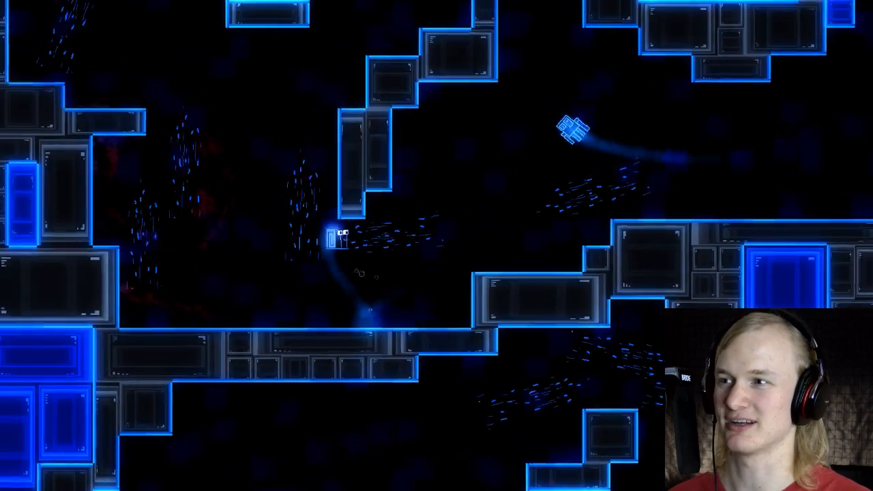
{"action": "key", "text": "space"}
{"action": "key", "text": "Right"}
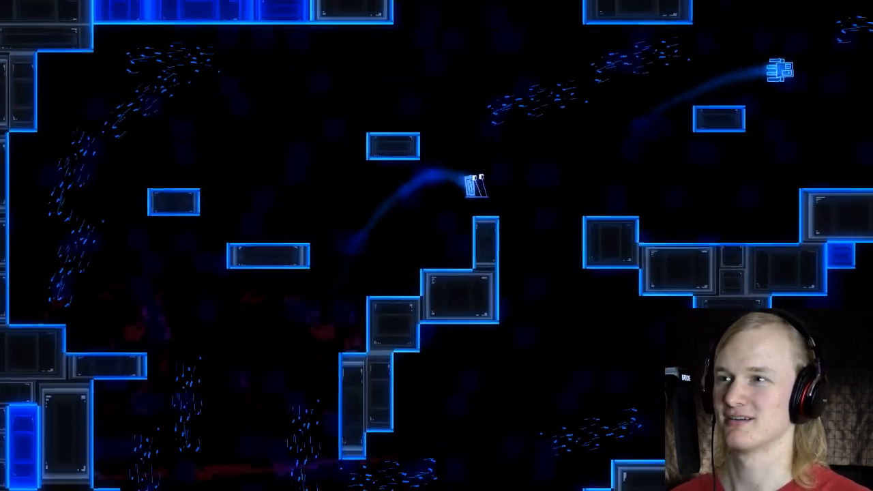
{"action": "key", "text": "space"}
{"action": "key", "text": "space"}
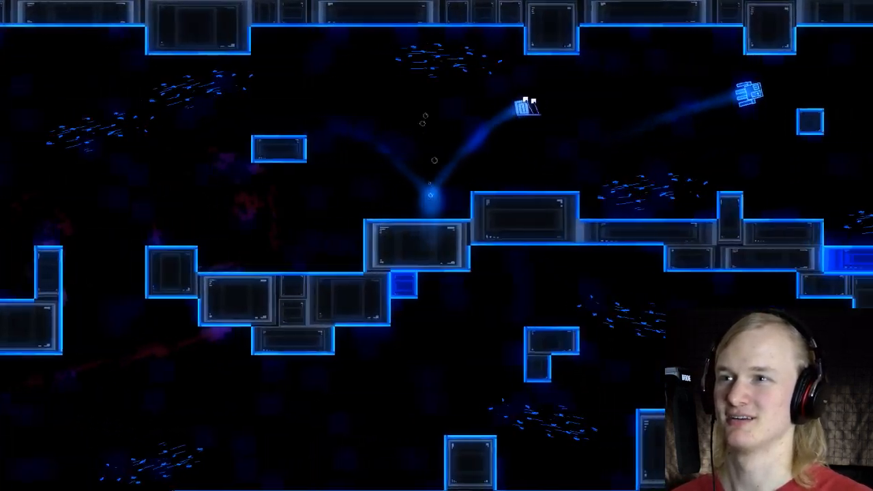
{"action": "key", "text": "space"}
{"action": "key", "text": "space"}
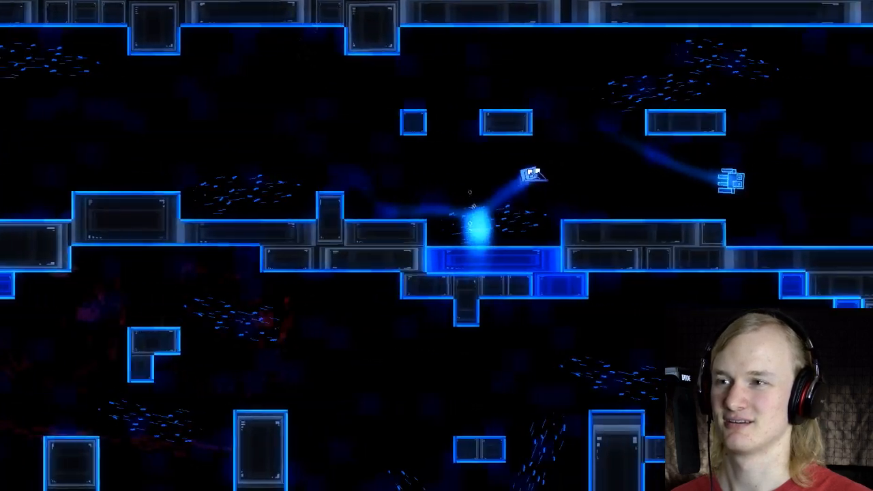
Step: Replay the opening stretch from the start to the small ledge and restart the race
{"action": "key", "text": "Right"}
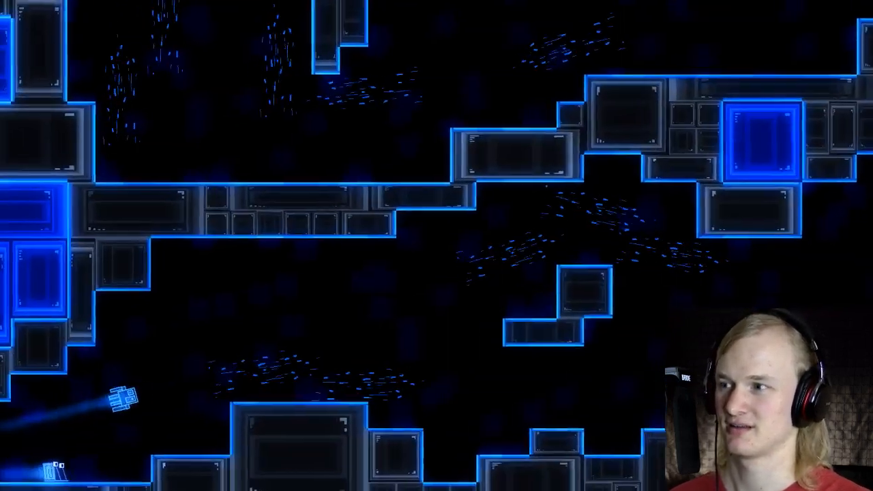
{"action": "key", "text": "space"}
{"action": "key", "text": "space"}
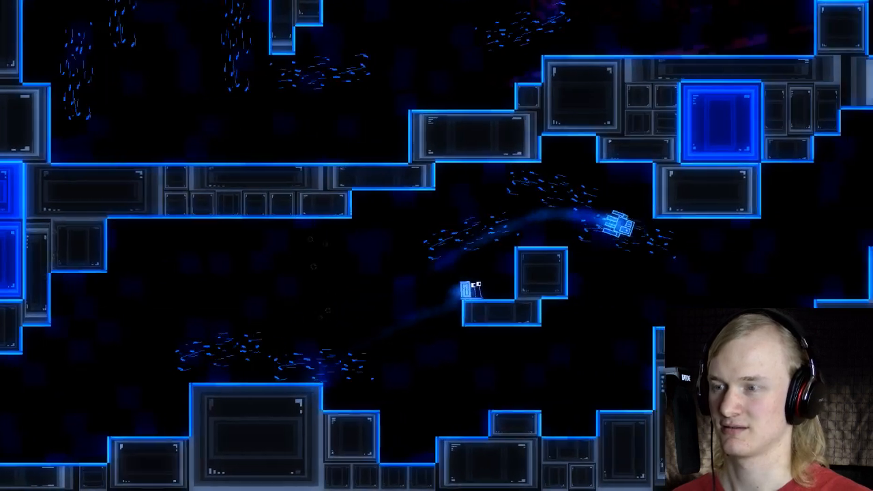
{"action": "key", "text": "r"}
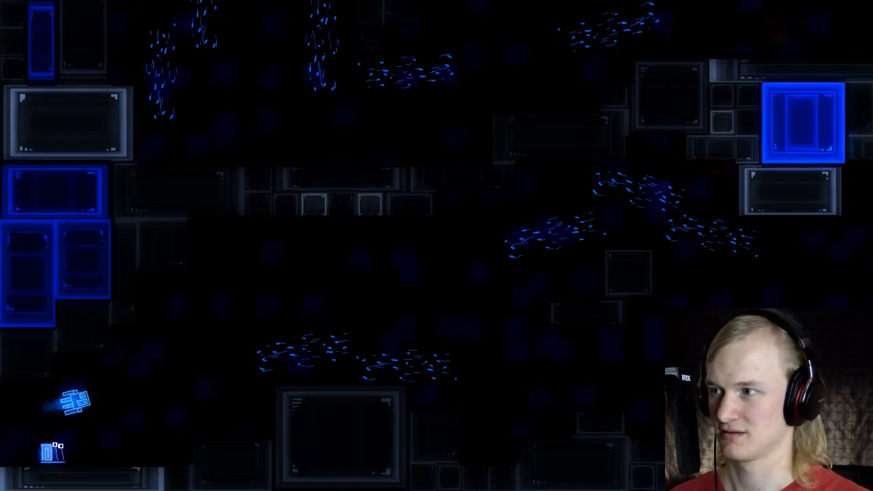
Step: Race the opening stretch against the squid once more and quit the game back to the room editor
{"action": "key", "text": "Right"}
{"action": "key", "text": "space"}
{"action": "key", "text": "space"}
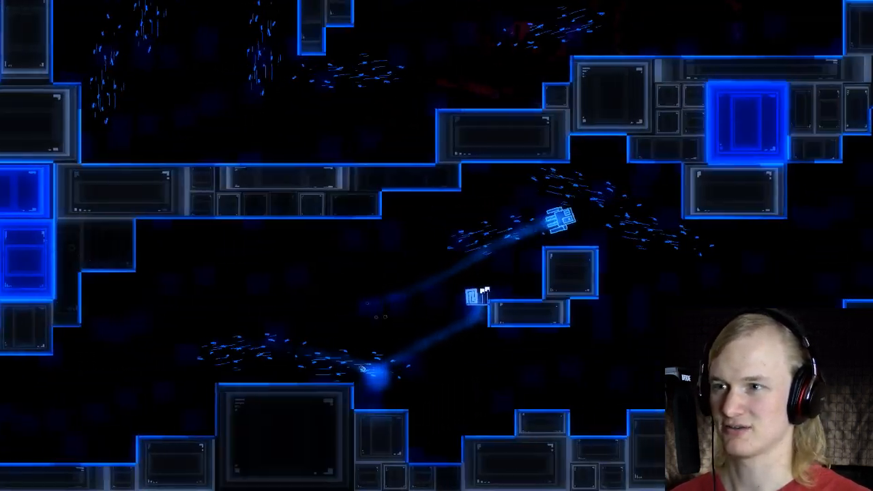
{"action": "key", "text": "Escape"}
{"action": "key", "text": "Escape"}
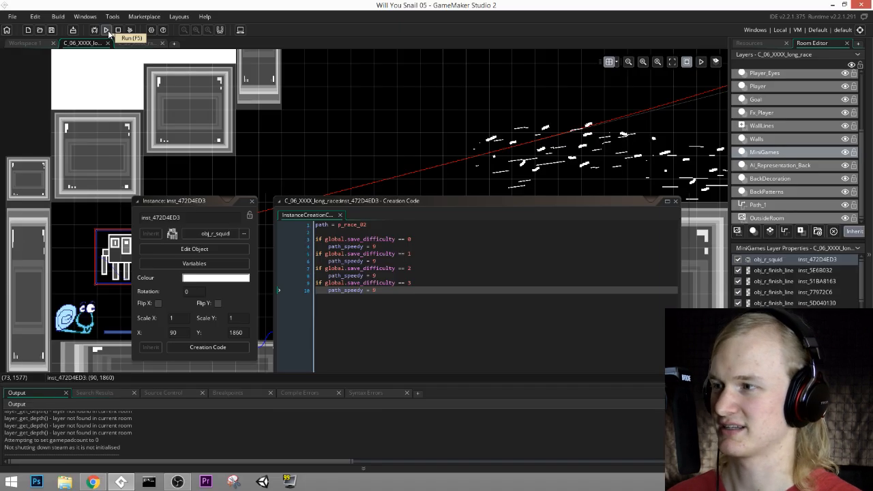
Step: Close the squid's instance and creation code windows and make the Walls layer active
{"action": "left_click", "coordinate": [251, 202]}
{"action": "middle_click_drag", "start_coordinate": [580, 205], "coordinate": [408, 157]}
{"action": "middle_click_drag", "start_coordinate": [675, 82], "coordinate": [460, 188]}
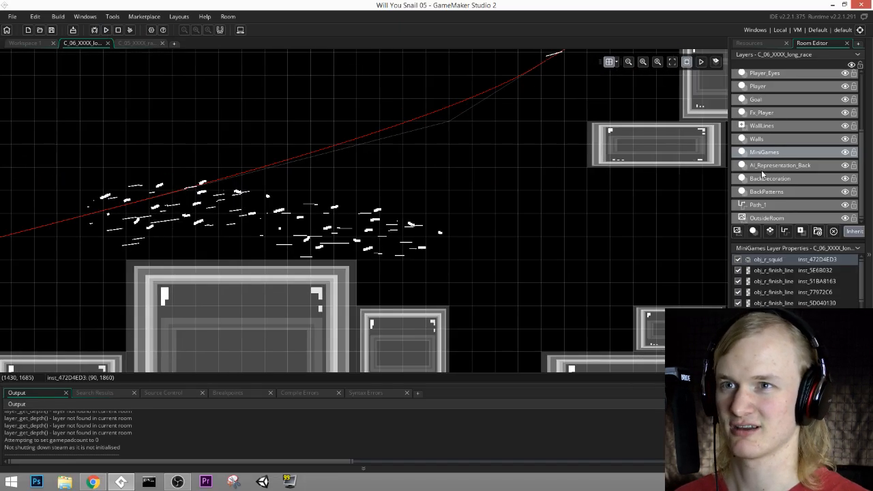
{"action": "left_click", "coordinate": [757, 140]}
{"action": "middle_click_drag", "start_coordinate": [515, 316], "coordinate": [522, 253]}
{"action": "scroll", "coordinate": [522, 253], "scroll_direction": "down", "scroll_amount": 2, "text": "ctrl"}
{"action": "middle_click_drag", "start_coordinate": [600, 164], "coordinate": [481, 223]}
Step: Collapse the AI object group in the resource tree and look through the neighbouring groups around Special Interactions
{"action": "left_click", "coordinate": [757, 43]}
{"action": "scroll", "coordinate": [769, 266], "scroll_direction": "up", "scroll_amount": 6}
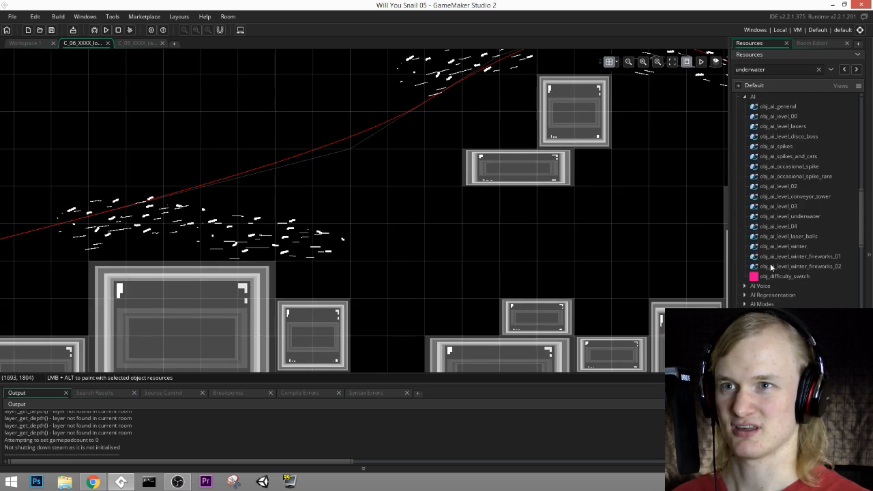
{"action": "left_click", "coordinate": [744, 224]}
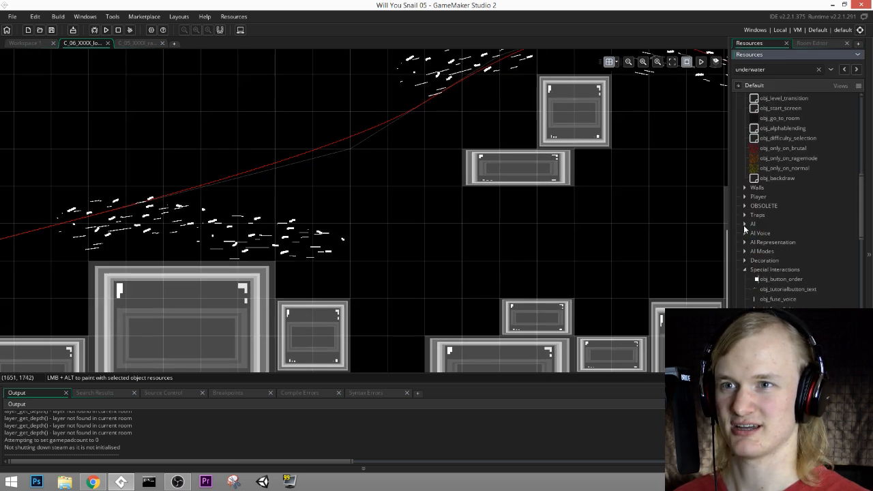
{"action": "left_click", "coordinate": [770, 269]}
{"action": "middle_click_drag", "start_coordinate": [608, 216], "coordinate": [583, 222]}
{"action": "scroll", "coordinate": [582, 223], "scroll_direction": "up", "scroll_amount": 1}
{"action": "scroll", "coordinate": [582, 222], "scroll_direction": "down", "scroll_amount": 1}
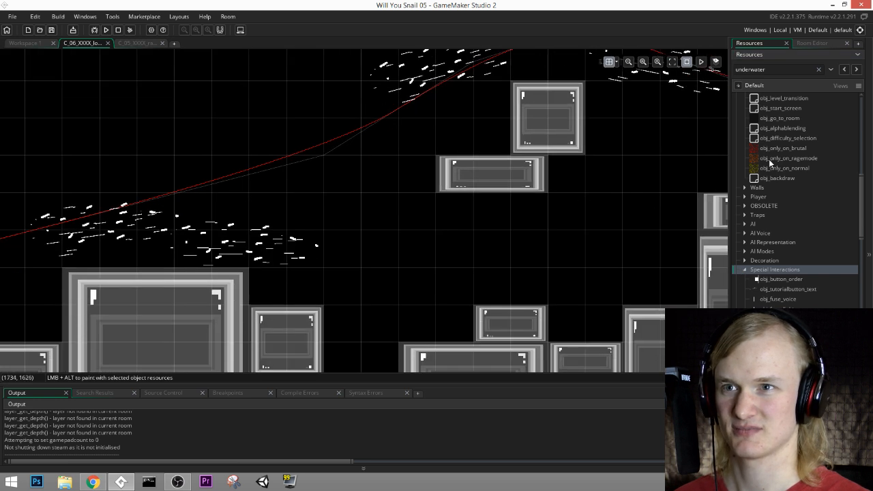
Step: Go through the room's layers, including BackDecoration, and make the Spikes layer active
{"action": "left_click", "coordinate": [809, 43]}
{"action": "left_click", "coordinate": [780, 165]}
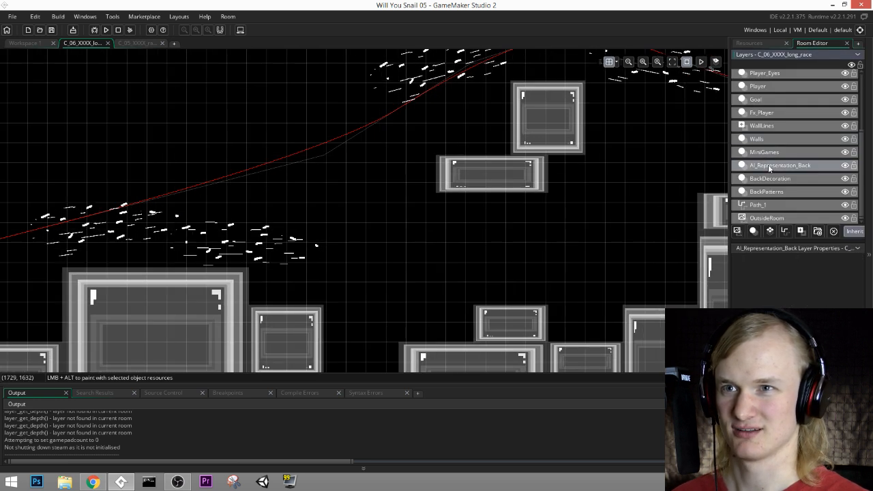
{"action": "left_click", "coordinate": [770, 178]}
{"action": "middle_click_drag", "start_coordinate": [491, 275], "coordinate": [543, 145]}
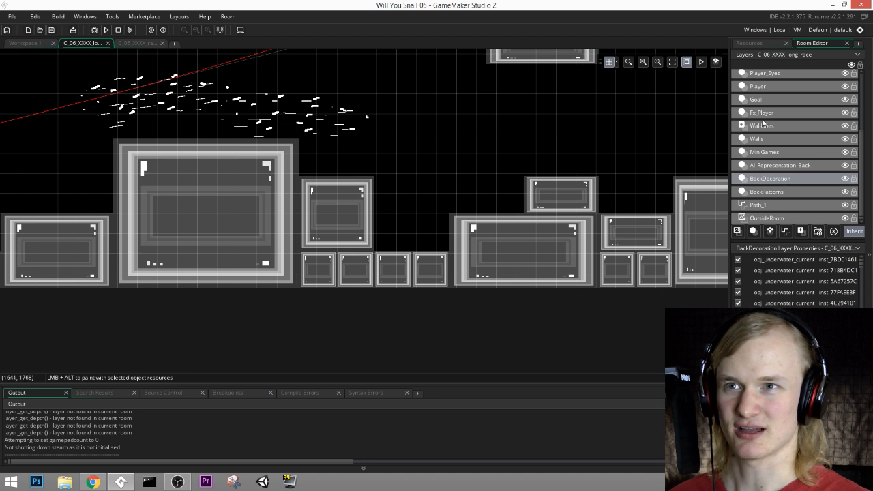
{"action": "scroll", "coordinate": [771, 145], "scroll_direction": "up", "scroll_amount": 2}
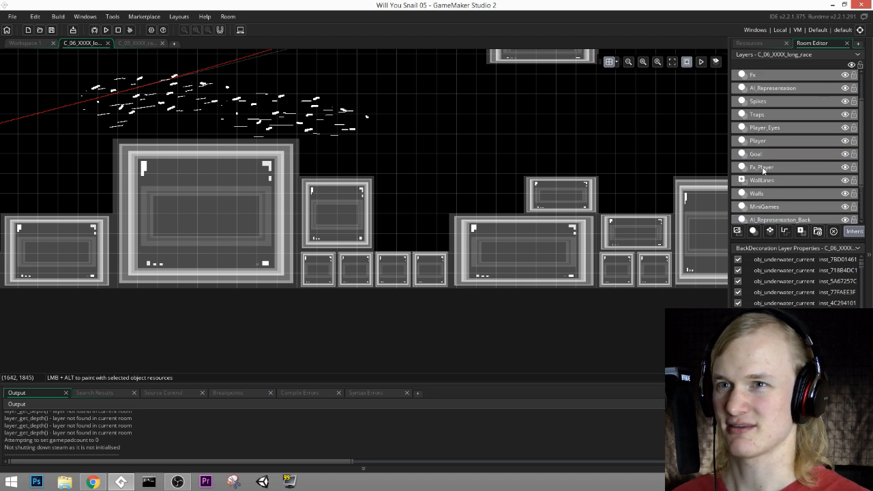
{"action": "left_click", "coordinate": [767, 141]}
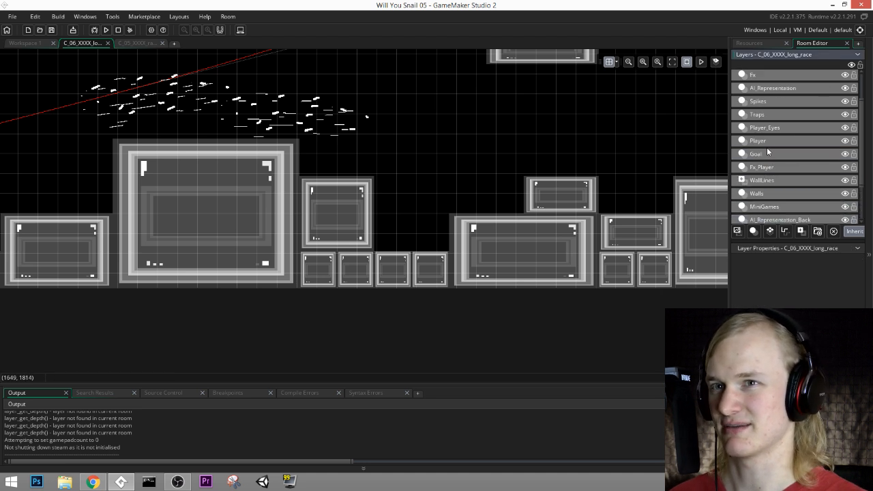
{"action": "left_click", "coordinate": [774, 101]}
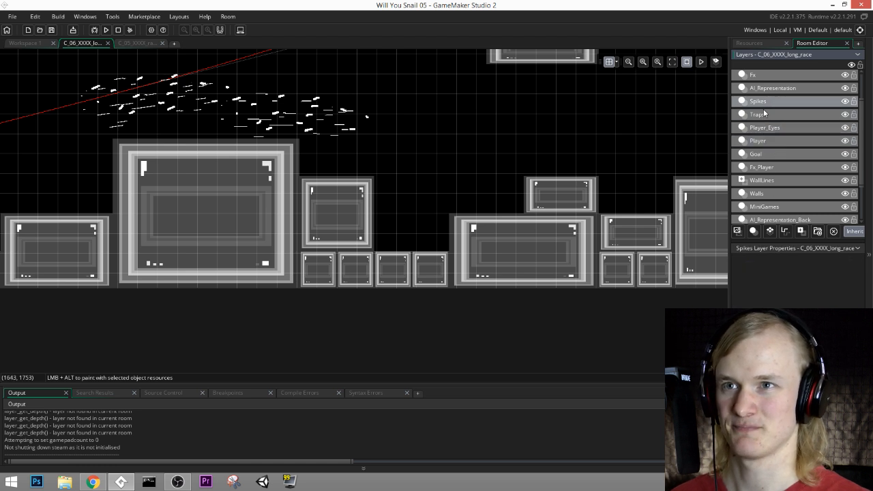
Step: Search the object groups for the trap objects, collapsing mini_game_race, Decoration and Managers in the resource tree
{"action": "left_click", "coordinate": [769, 43]}
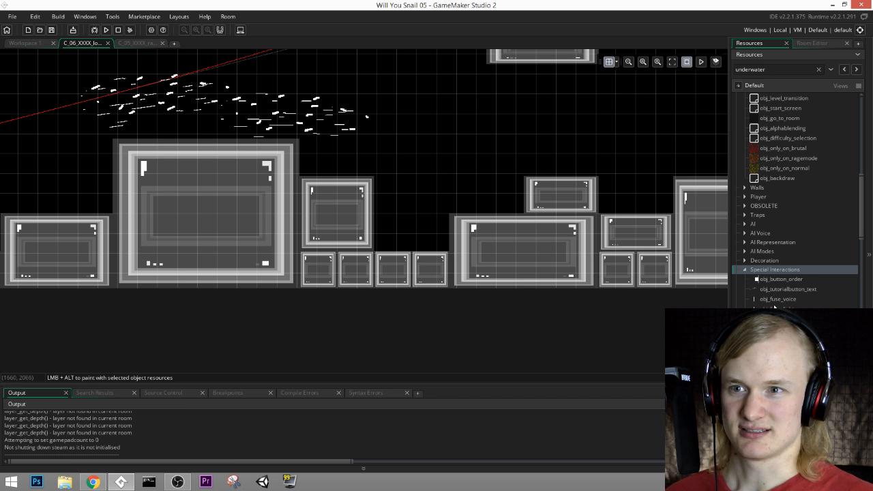
{"action": "scroll", "coordinate": [774, 308], "scroll_direction": "up", "scroll_amount": 10}
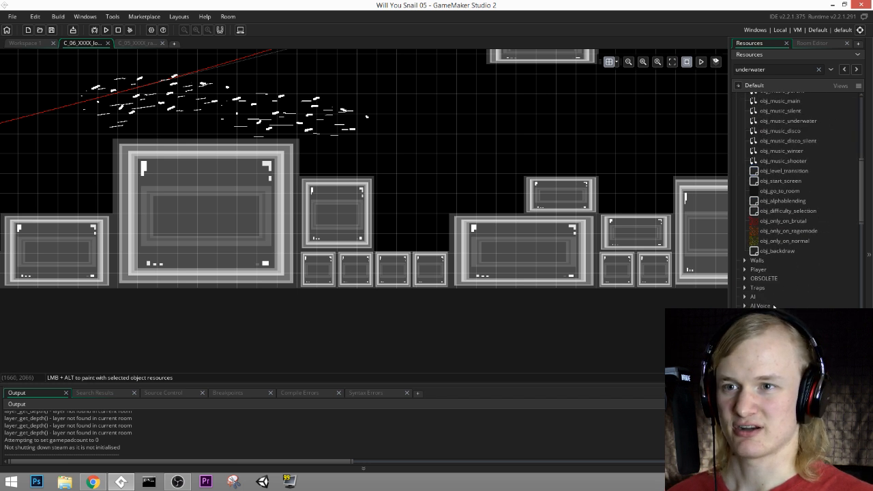
{"action": "scroll", "coordinate": [775, 308], "scroll_direction": "down", "scroll_amount": 7}
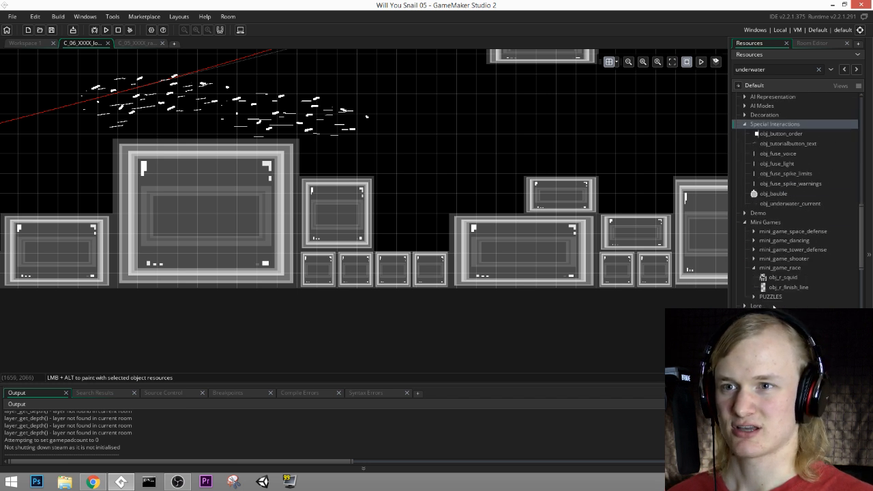
{"action": "left_click", "coordinate": [754, 268]}
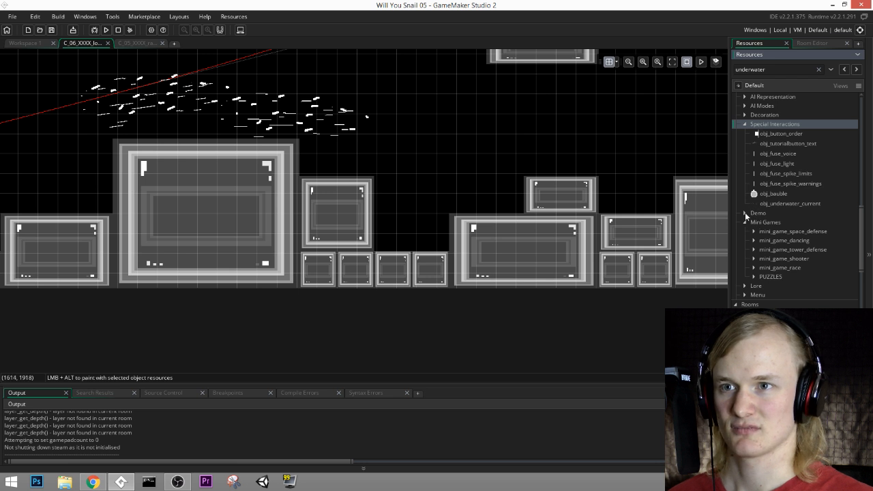
{"action": "left_click", "coordinate": [745, 214]}
{"action": "scroll", "coordinate": [761, 202], "scroll_direction": "up", "scroll_amount": 4}
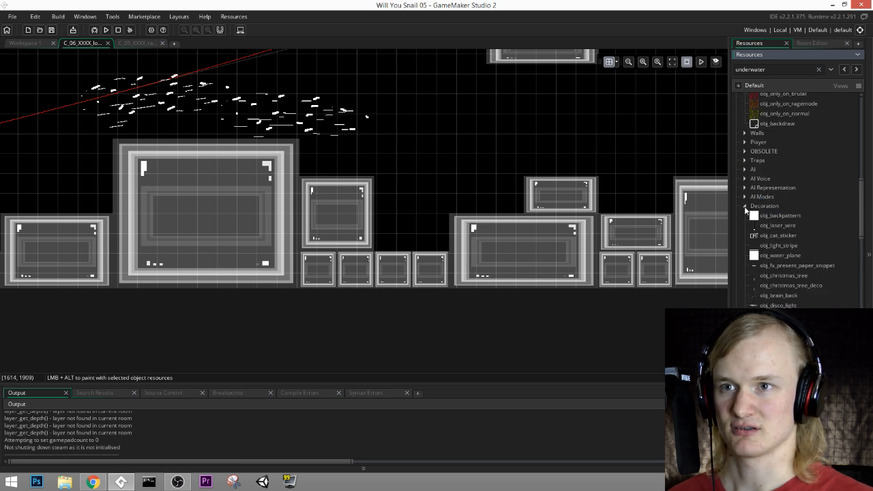
{"action": "scroll", "coordinate": [773, 196], "scroll_direction": "down", "scroll_amount": 2}
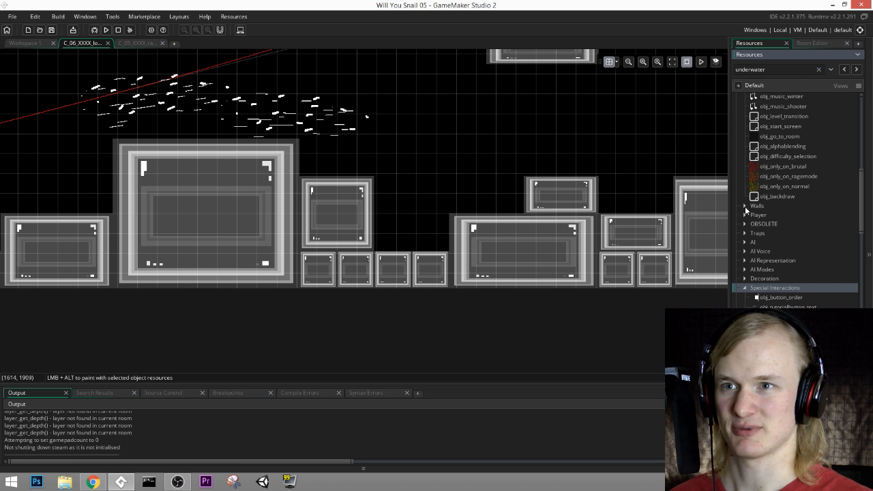
{"action": "scroll", "coordinate": [745, 205], "scroll_direction": "down", "scroll_amount": 5}
{"action": "scroll", "coordinate": [744, 204], "scroll_direction": "up", "scroll_amount": 3}
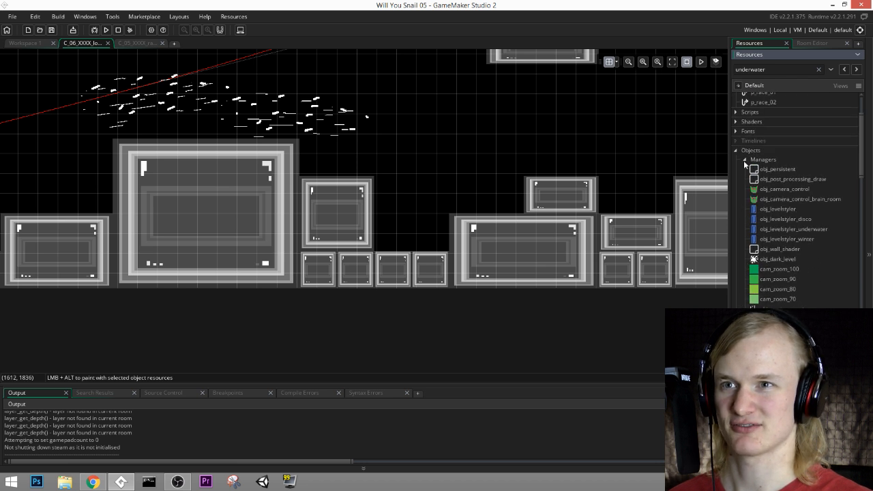
{"action": "scroll", "coordinate": [750, 205], "scroll_direction": "up", "scroll_amount": 3}
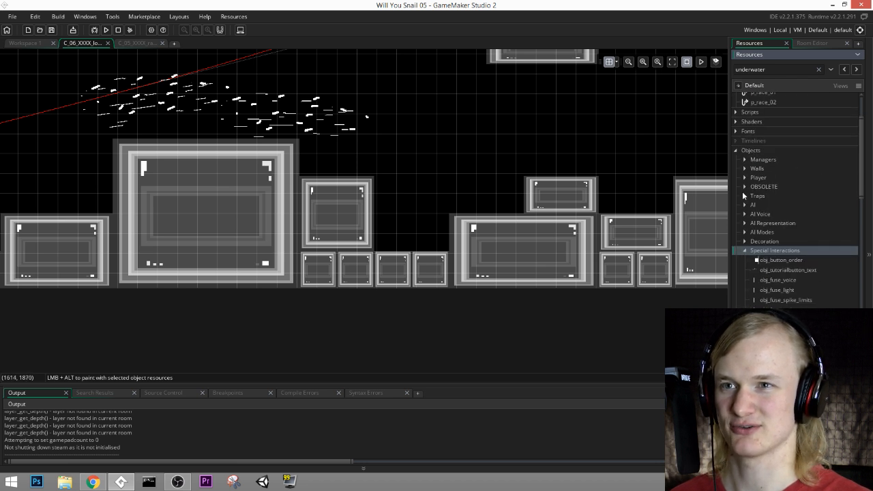
Step: Place an obj_spike_permanent from the Traps group on the Spikes layer, in the floor gap above the small blocks
{"action": "left_click", "coordinate": [745, 196]}
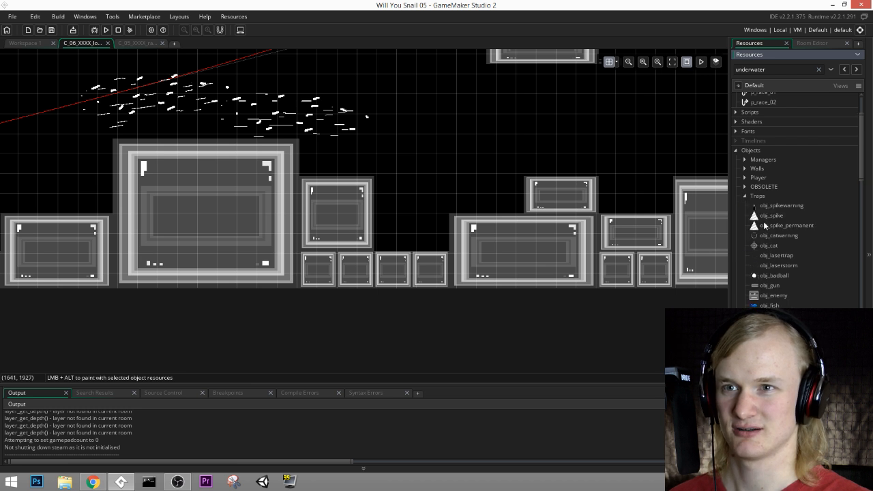
{"action": "left_click_drag", "start_coordinate": [784, 225], "coordinate": [401, 251]}
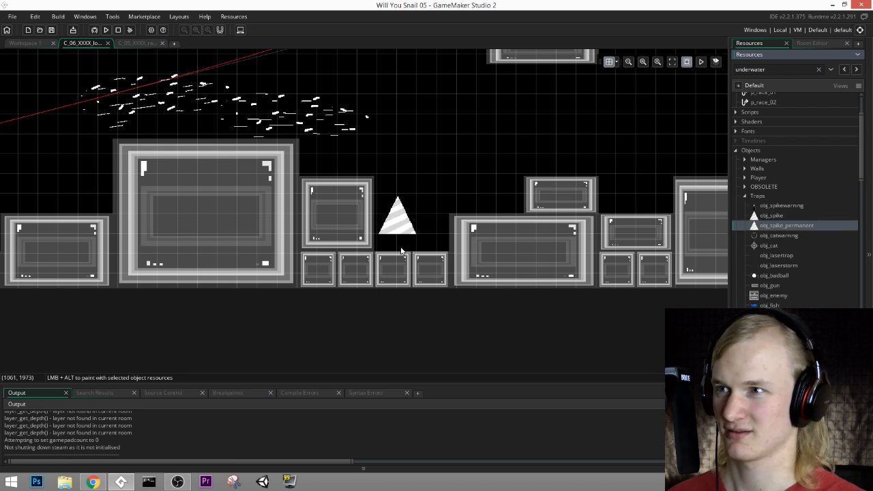
{"action": "left_click", "coordinate": [816, 45]}
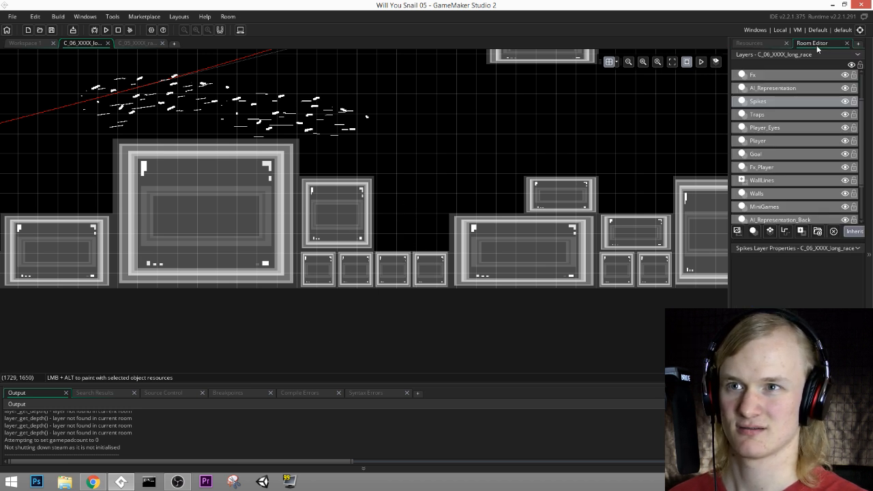
{"action": "left_click", "coordinate": [419, 256], "text": "alt"}
Step: Set the room grid to 30 by 30 so new spikes snap to the blocks
{"action": "middle_click_drag", "start_coordinate": [707, 187], "coordinate": [735, 211]}
{"action": "middle_click_drag", "start_coordinate": [504, 206], "coordinate": [459, 318]}
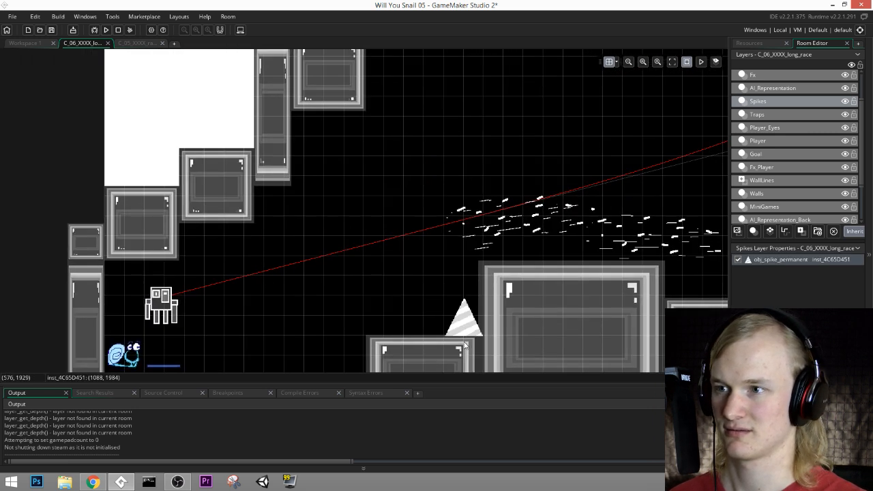
{"action": "left_click", "coordinate": [616, 63]}
{"action": "left_click", "coordinate": [616, 63]}
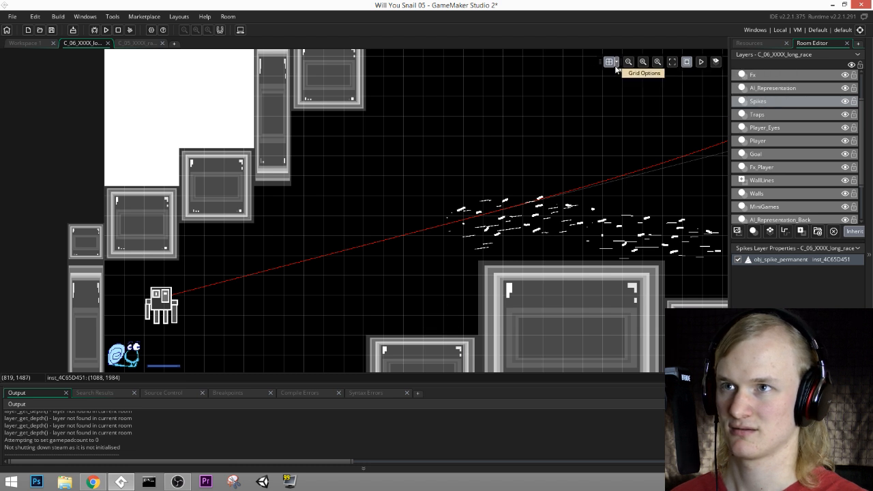
{"action": "left_click", "coordinate": [617, 63]}
{"action": "type", "text": "30"}
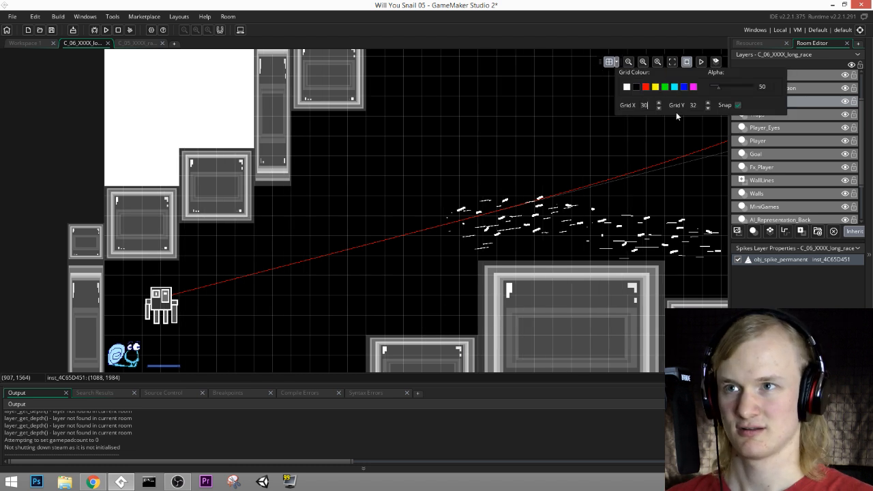
{"action": "type", "text": "30"}
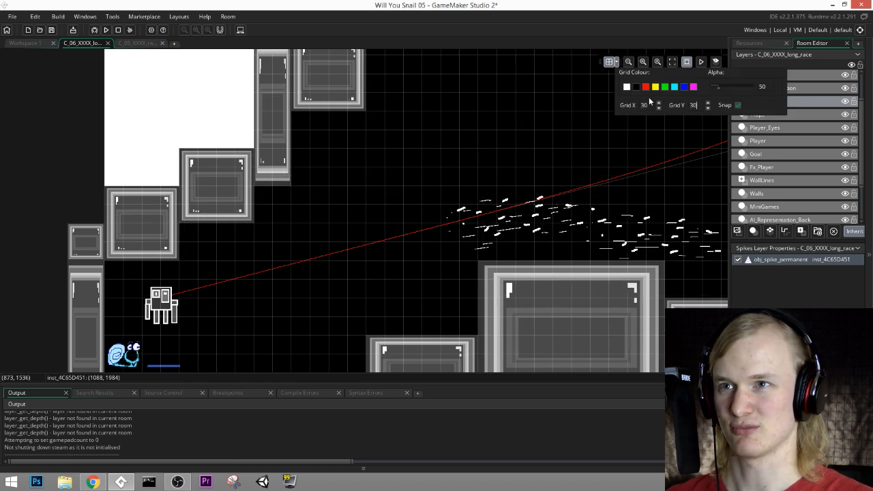
{"action": "left_click", "coordinate": [592, 108]}
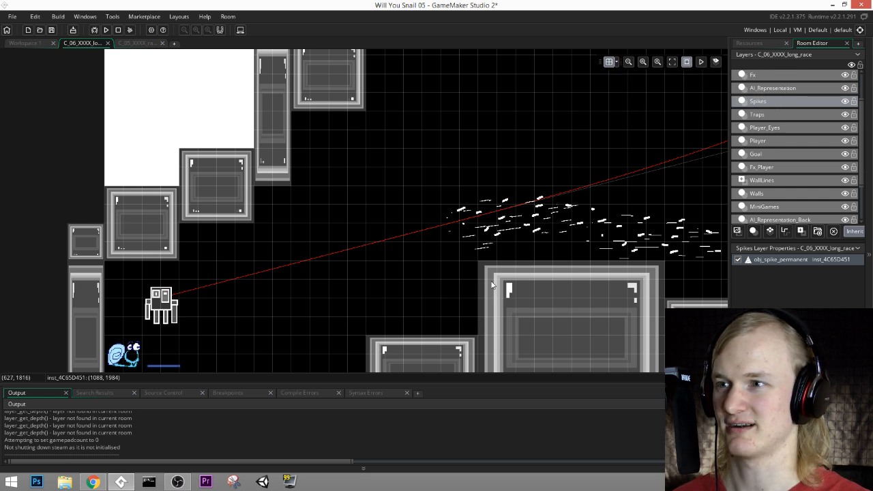
Step: Place a permanent spike on the low block before the first large block and align the existing gap spike to the grid at (1080, 1980)
{"action": "left_click", "coordinate": [465, 337], "text": "alt"}
{"action": "middle_click_drag", "start_coordinate": [559, 308], "coordinate": [254, 306]}
{"action": "middle_click_drag", "start_coordinate": [502, 333], "coordinate": [504, 246]}
{"action": "mouse_move", "coordinate": [476, 282]}
{"action": "left_mouse_down"}
{"action": "mouse_move", "coordinate": [467, 278]}
{"action": "mouse_move", "coordinate": [476, 278]}
{"action": "left_mouse_up"}
Step: Place permanent spikes on the lower floor blocks on either side of the central wall, at (1590, 1860) and (2190, 1860)
{"action": "middle_click_drag", "start_coordinate": [598, 252], "coordinate": [268, 246]}
{"action": "middle_click_drag", "start_coordinate": [457, 270], "coordinate": [457, 326]}
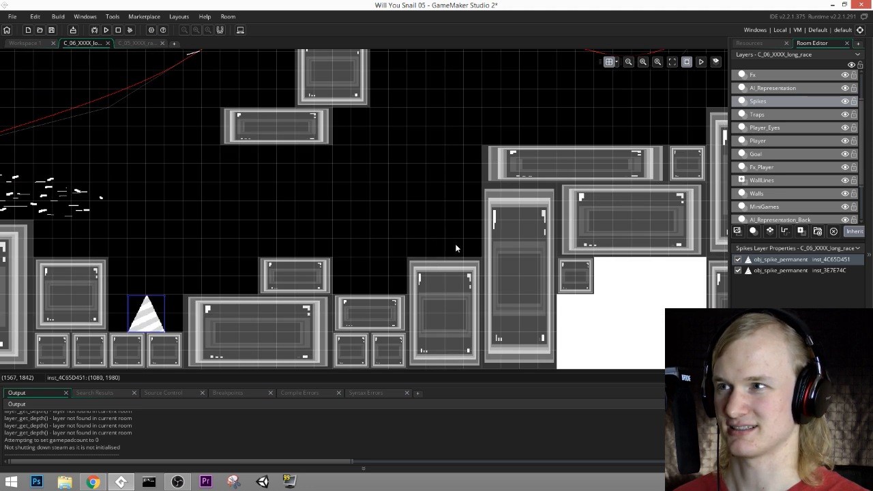
{"action": "middle_click_drag", "start_coordinate": [327, 150], "coordinate": [465, 316]}
{"action": "middle_click_drag", "start_coordinate": [507, 176], "coordinate": [431, 266]}
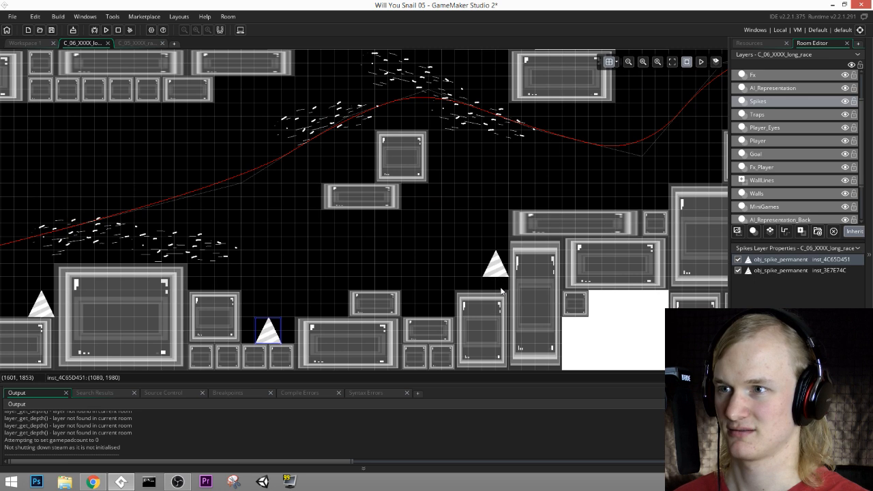
{"action": "left_click", "coordinate": [501, 291], "text": "alt"}
{"action": "middle_click_drag", "start_coordinate": [414, 285], "coordinate": [403, 322]}
{"action": "middle_click_drag", "start_coordinate": [281, 294], "coordinate": [177, 253]}
{"action": "middle_click_drag", "start_coordinate": [418, 217], "coordinate": [418, 241]}
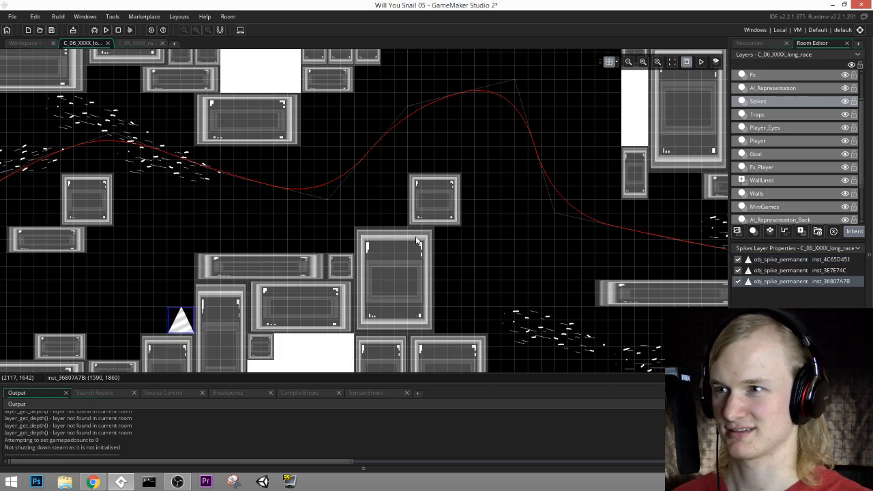
{"action": "left_click", "coordinate": [449, 333], "text": "alt"}
Step: Place permanent spikes on the tall central block at (2070, 1620) and in front of the floor block at (3030, 1980)
{"action": "middle_click_drag", "start_coordinate": [441, 195], "coordinate": [449, 241]}
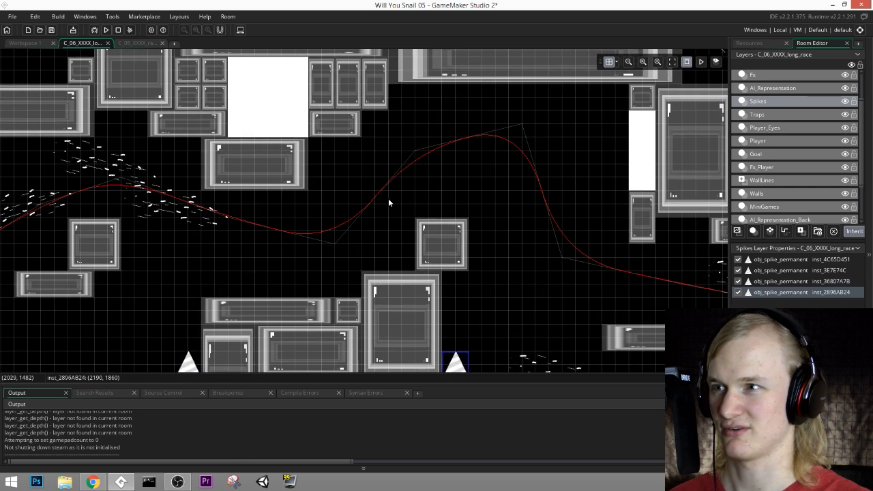
{"action": "middle_click_drag", "start_coordinate": [364, 177], "coordinate": [401, 158]}
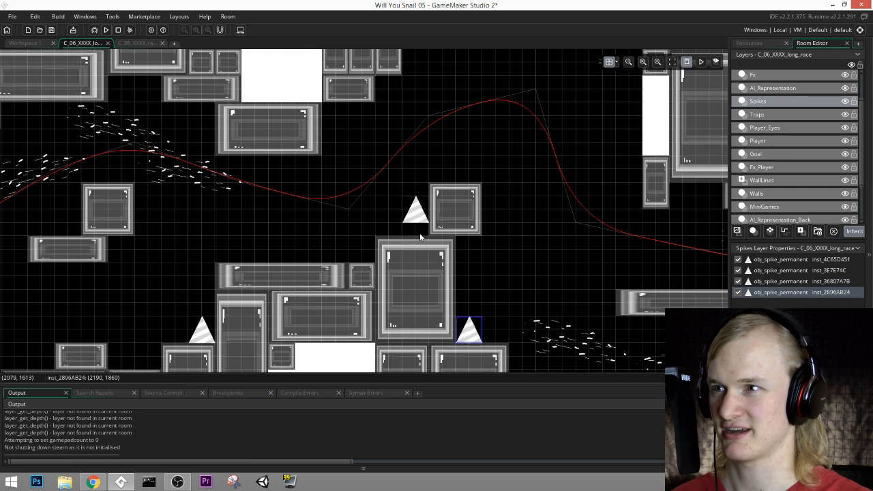
{"action": "left_click", "coordinate": [419, 240], "text": "alt"}
{"action": "middle_click_drag", "start_coordinate": [527, 194], "coordinate": [184, 97]}
{"action": "middle_click_drag", "start_coordinate": [439, 248], "coordinate": [437, 252]}
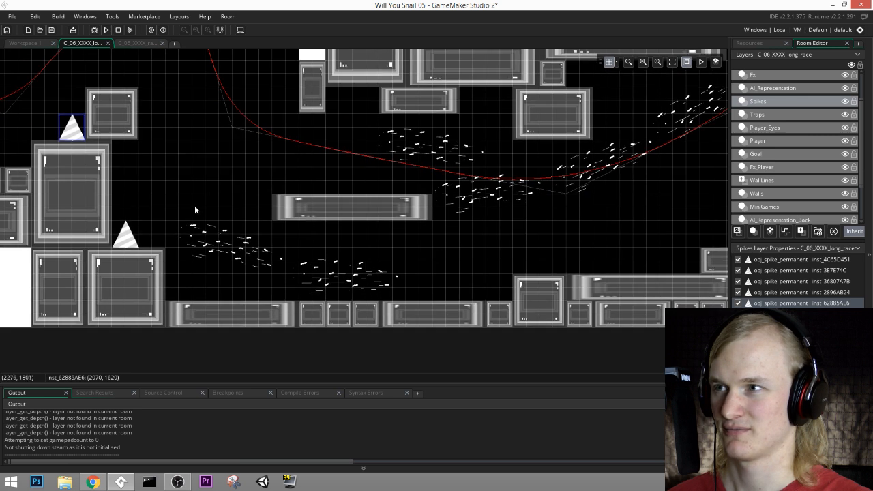
{"action": "middle_click_drag", "start_coordinate": [195, 206], "coordinate": [172, 256]}
{"action": "left_click", "coordinate": [476, 336], "text": "alt"}
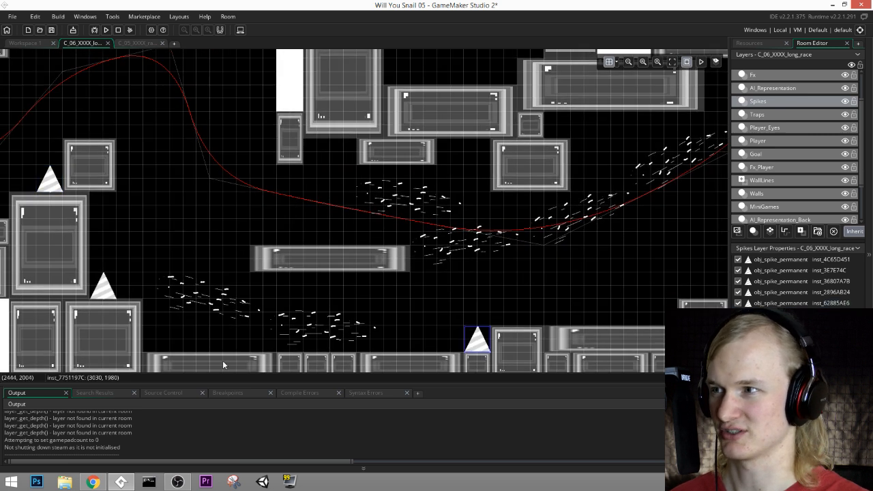
Step: Place permanent spikes beside the small block on the wide floor slab and on the floor at (2310, 1980)
{"action": "middle_click_drag", "start_coordinate": [640, 292], "coordinate": [391, 306]}
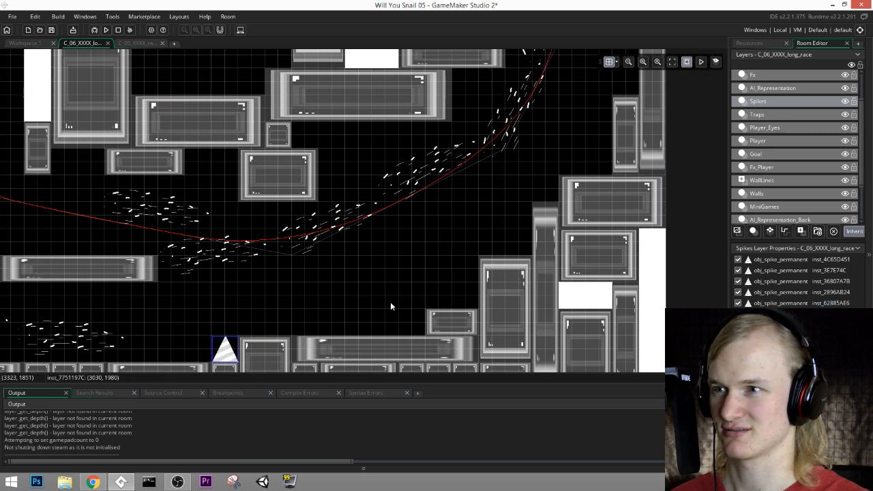
{"action": "left_click", "coordinate": [415, 340], "text": "alt"}
{"action": "middle_click_drag", "start_coordinate": [476, 272], "coordinate": [433, 315]}
{"action": "middle_click_drag", "start_coordinate": [489, 239], "coordinate": [487, 272]}
{"action": "middle_click_drag", "start_coordinate": [337, 300], "coordinate": [713, 210]}
{"action": "middle_click_drag", "start_coordinate": [648, 217], "coordinate": [567, 187]}
{"action": "middle_click_drag", "start_coordinate": [687, 164], "coordinate": [399, 228]}
{"action": "middle_click_drag", "start_coordinate": [317, 325], "coordinate": [647, 215]}
{"action": "left_click", "coordinate": [198, 309], "text": "alt"}
Step: Place permanent spikes along the course's eastern ledges, including (3450, 1260) and on the white block at (3330, 1200)
{"action": "middle_click_drag", "start_coordinate": [562, 185], "coordinate": [297, 294]}
{"action": "middle_click_drag", "start_coordinate": [403, 173], "coordinate": [355, 228]}
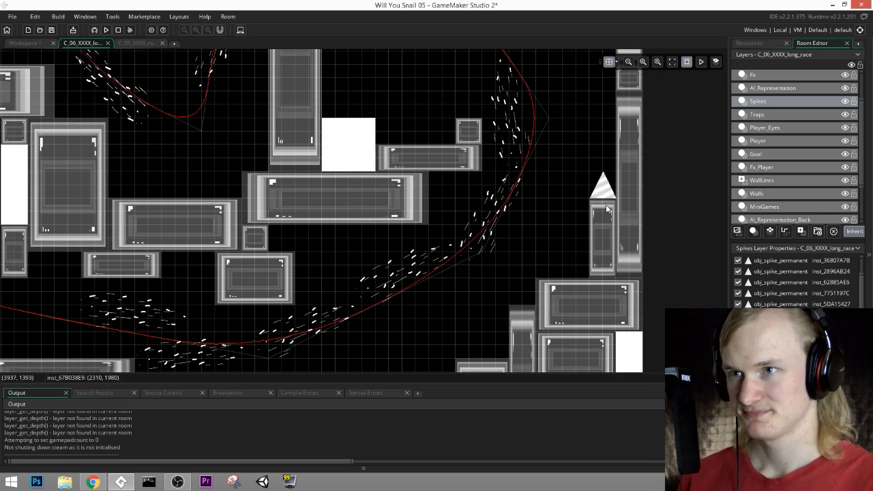
{"action": "middle_click_drag", "start_coordinate": [576, 276], "coordinate": [544, 322]}
{"action": "left_click", "coordinate": [558, 227], "text": "alt"}
{"action": "middle_click_drag", "start_coordinate": [566, 208], "coordinate": [503, 247]}
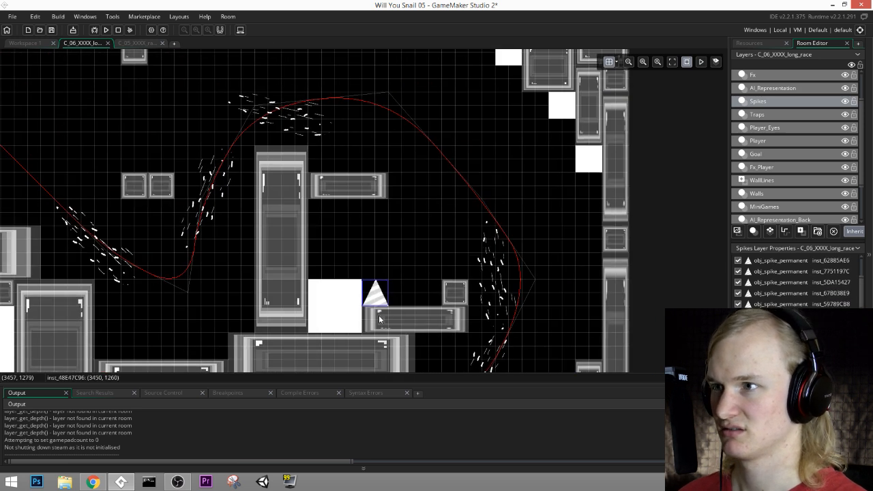
{"action": "left_click", "coordinate": [328, 284], "text": "alt"}
Step: Place permanent spikes beside the tall pillar at (3150, 1320) and on the lower neighbouring slab, shifting the latter spike to (3090, 1380)
{"action": "middle_click_drag", "start_coordinate": [437, 194], "coordinate": [453, 232]}
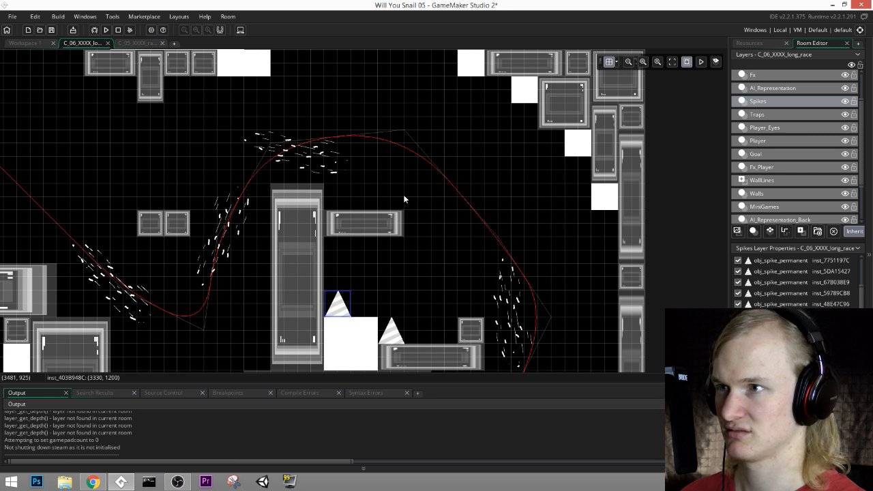
{"action": "middle_click_drag", "start_coordinate": [410, 166], "coordinate": [558, 116]}
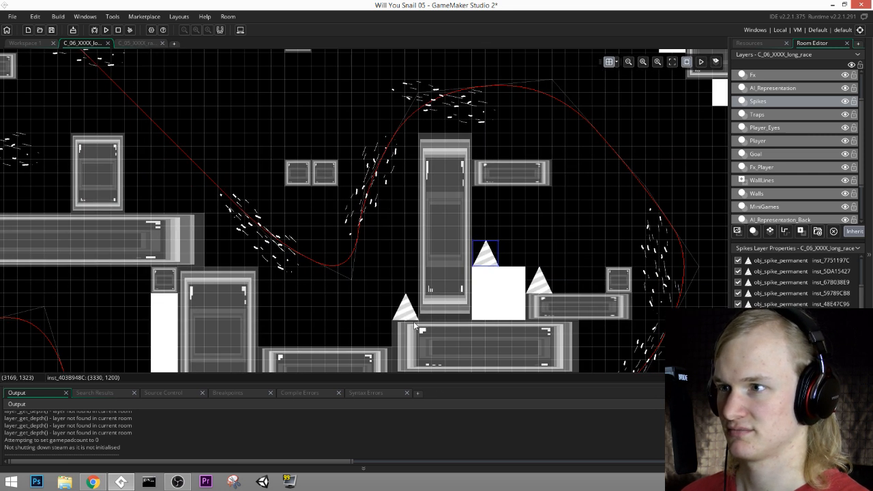
{"action": "left_click", "coordinate": [413, 322], "text": "alt"}
{"action": "middle_click_drag", "start_coordinate": [337, 293], "coordinate": [378, 291]}
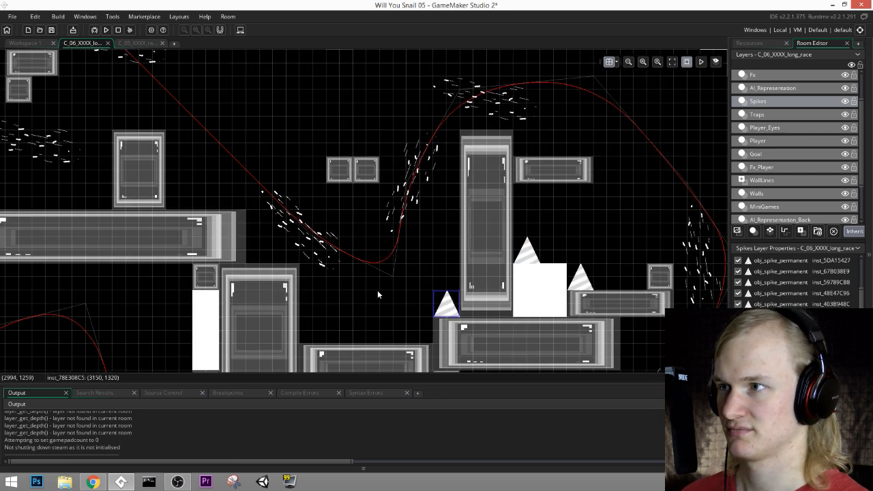
{"action": "left_click", "coordinate": [319, 352], "text": "alt"}
{"action": "middle_click_drag", "start_coordinate": [332, 271], "coordinate": [364, 281]}
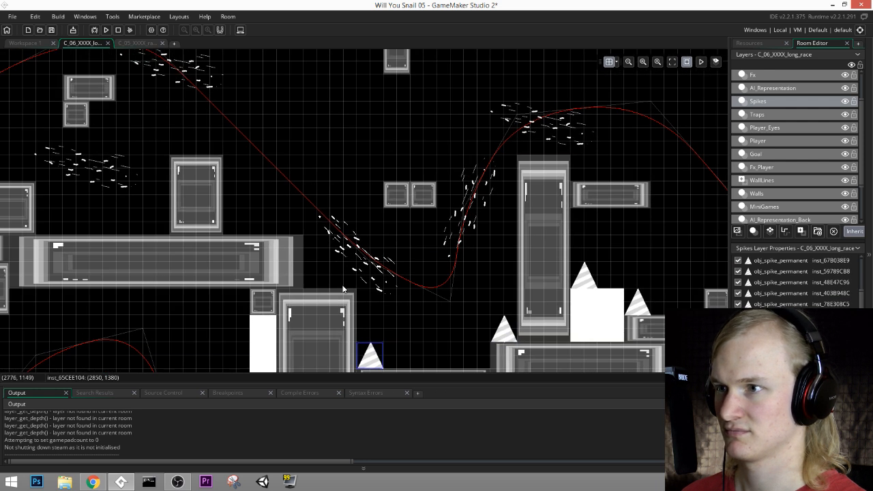
{"action": "left_click_drag", "start_coordinate": [378, 364], "coordinate": [485, 363]}
Step: Place permanent spikes beside the blocks on the long middle platforms, at (2550, 1080) and (1950, 1080)
{"action": "middle_click_drag", "start_coordinate": [274, 235], "coordinate": [375, 269]}
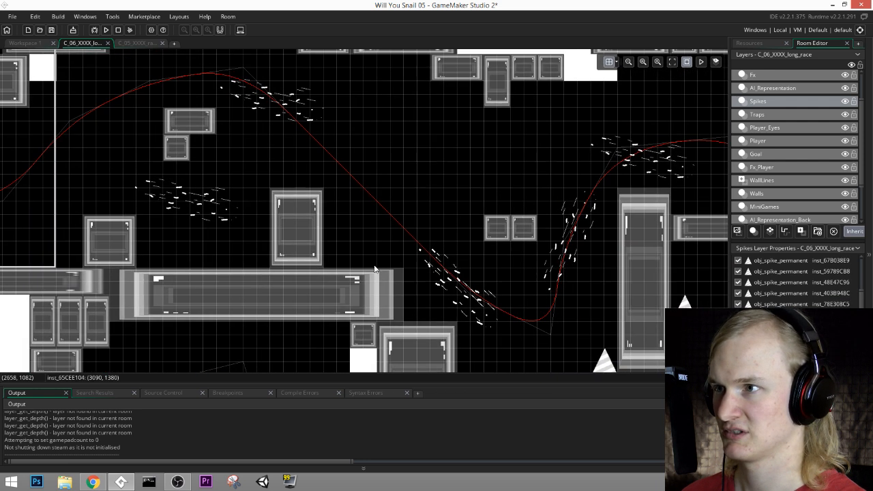
{"action": "left_click", "coordinate": [343, 271], "text": "alt"}
{"action": "middle_click_drag", "start_coordinate": [248, 238], "coordinate": [441, 274]}
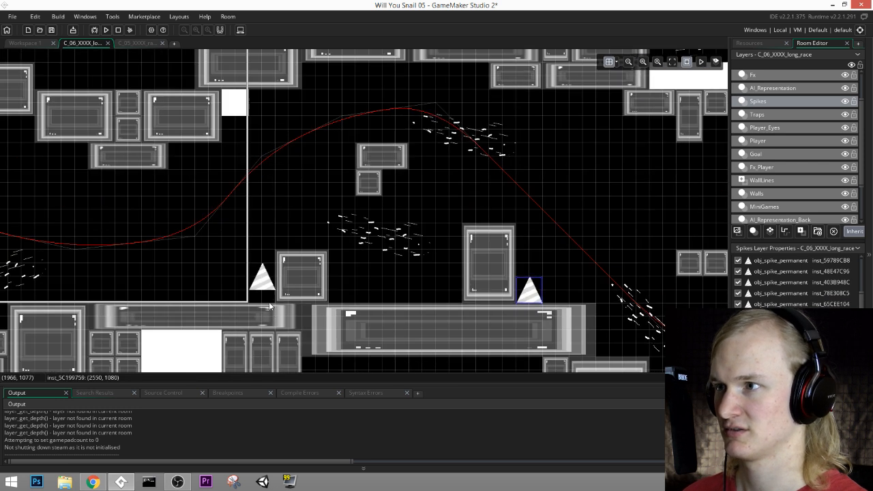
{"action": "left_click", "coordinate": [265, 307], "text": "alt"}
Step: Place three permanent spikes along the western lower section, at (1050, 1320), (270, 1140) and (330, 1320)
{"action": "middle_click_drag", "start_coordinate": [264, 305], "coordinate": [435, 308]}
{"action": "middle_click_drag", "start_coordinate": [137, 317], "coordinate": [343, 268]}
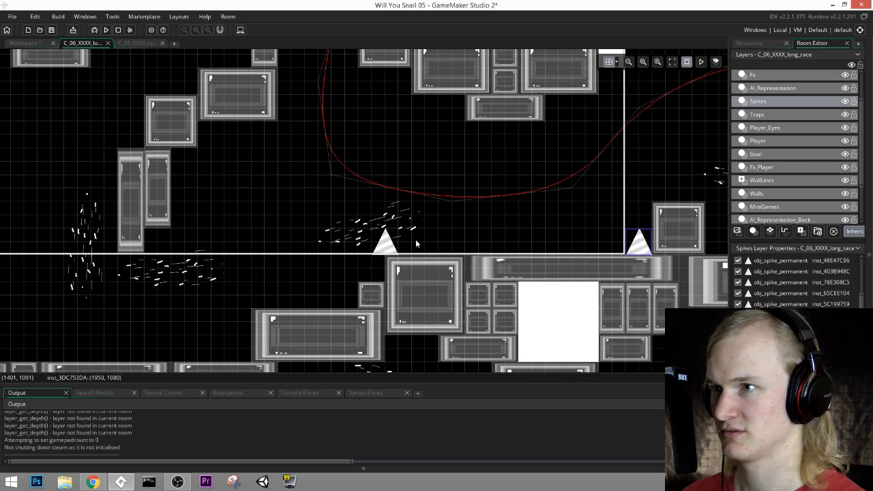
{"action": "middle_click_drag", "start_coordinate": [277, 340], "coordinate": [423, 269]}
{"action": "left_click", "coordinate": [386, 291], "text": "alt"}
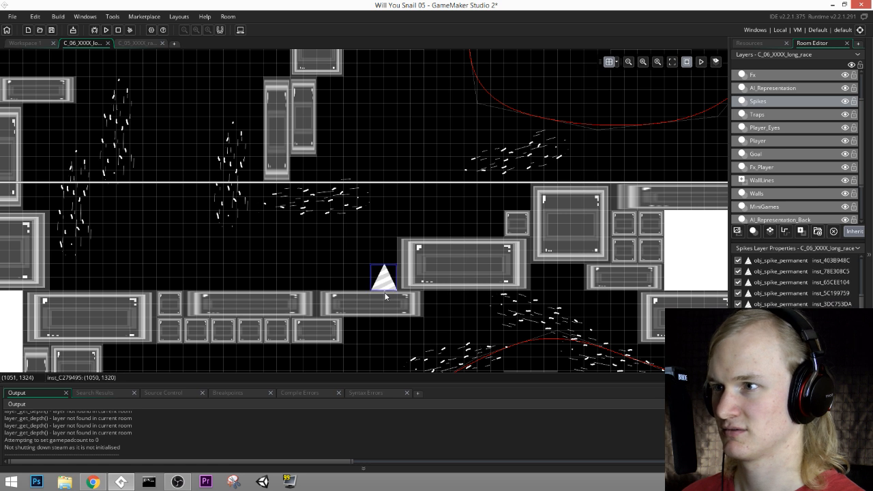
{"action": "middle_click_drag", "start_coordinate": [387, 297], "coordinate": [490, 306]}
{"action": "left_click", "coordinate": [142, 231], "text": "alt"}
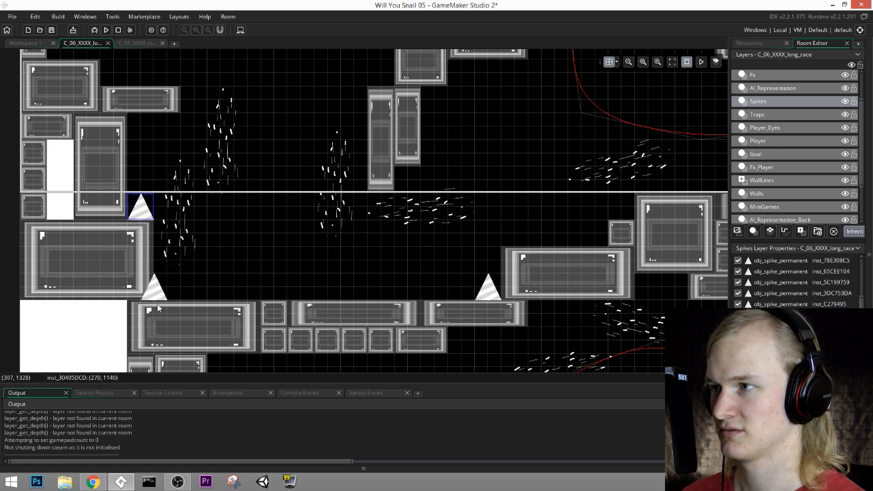
{"action": "middle_click_drag", "start_coordinate": [268, 174], "coordinate": [273, 195]}
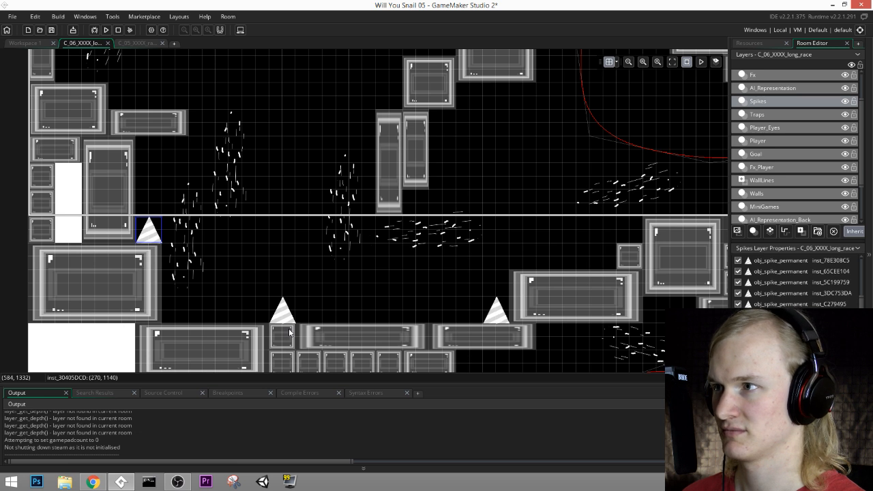
{"action": "left_click", "coordinate": [187, 336], "text": "alt"}
Step: Place permanent spikes on the block at the western wall at (90, 780) and on the floating block at (1050, 660)
{"action": "middle_click_drag", "start_coordinate": [298, 82], "coordinate": [291, 170]}
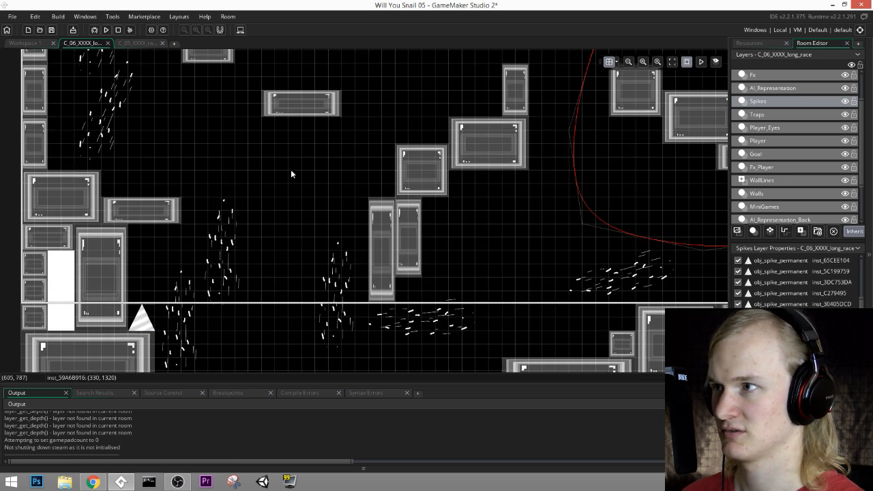
{"action": "middle_click_drag", "start_coordinate": [292, 137], "coordinate": [285, 192]}
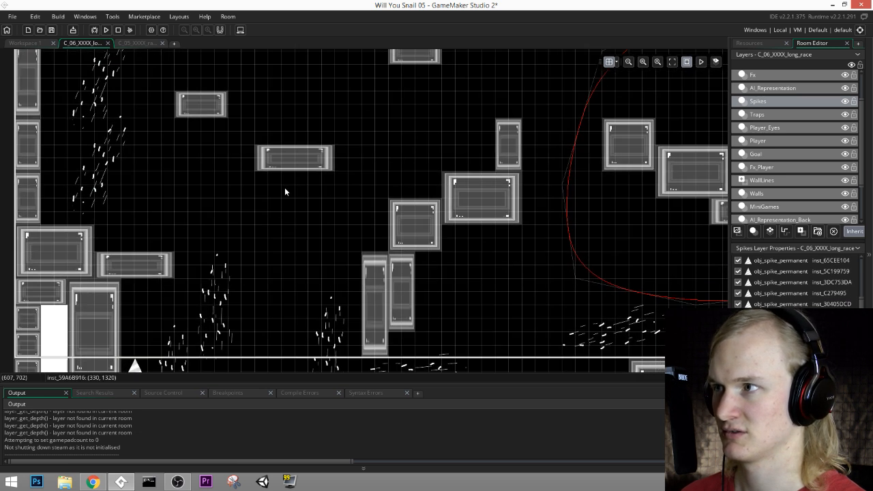
{"action": "left_click", "coordinate": [57, 229], "text": "alt"}
{"action": "middle_click_drag", "start_coordinate": [275, 161], "coordinate": [256, 241]}
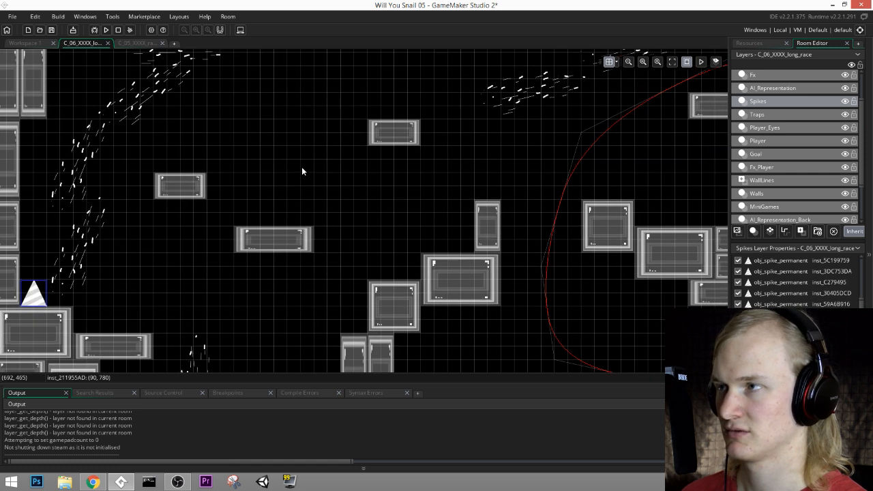
{"action": "middle_click_drag", "start_coordinate": [302, 166], "coordinate": [349, 195]}
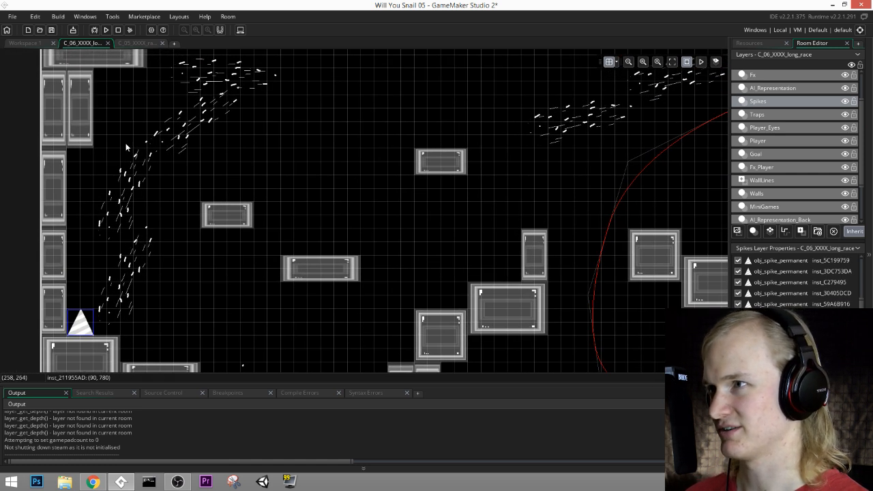
{"action": "middle_click_drag", "start_coordinate": [126, 147], "coordinate": [342, 242]}
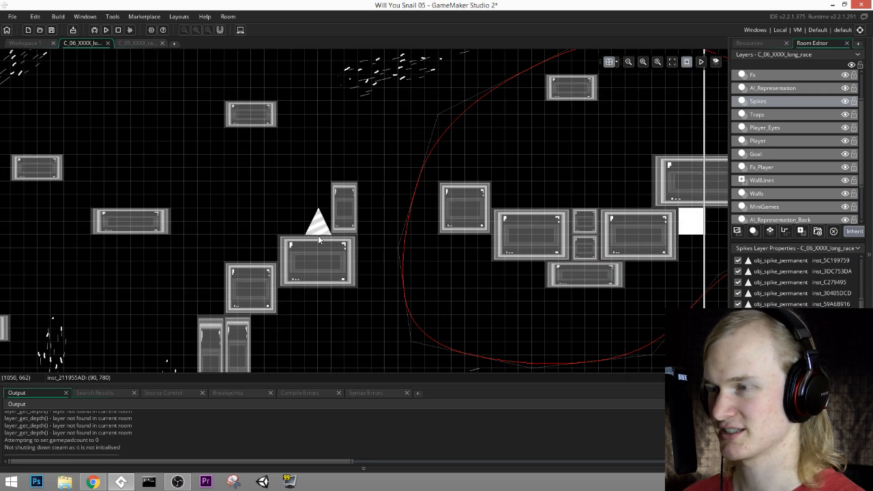
{"action": "left_click", "coordinate": [318, 236], "text": "alt"}
Step: Place permanent spikes on the upper route's blocks at (1770, 600) and (2670, 480), and save the project
{"action": "middle_click_drag", "start_coordinate": [433, 142], "coordinate": [325, 189]}
{"action": "middle_click_drag", "start_coordinate": [497, 199], "coordinate": [402, 219]}
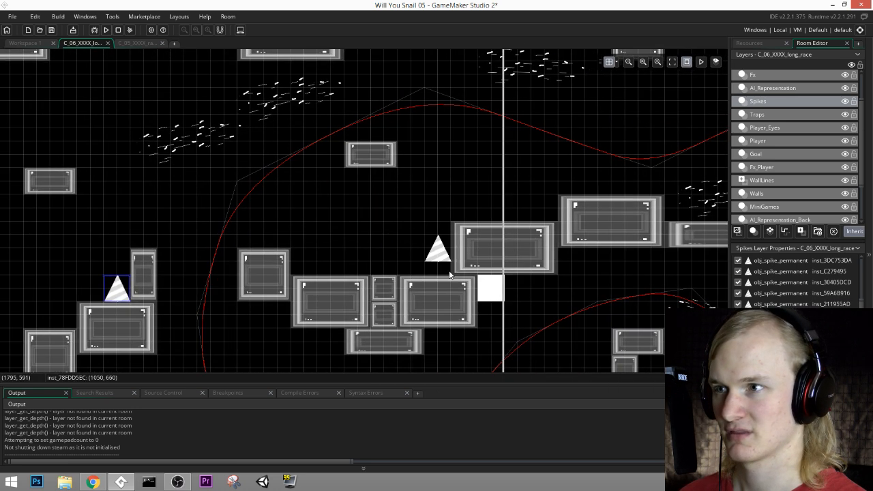
{"action": "left_click", "coordinate": [448, 278], "text": "alt"}
{"action": "middle_click_drag", "start_coordinate": [592, 195], "coordinate": [353, 243]}
{"action": "middle_click_drag", "start_coordinate": [489, 190], "coordinate": [296, 191]}
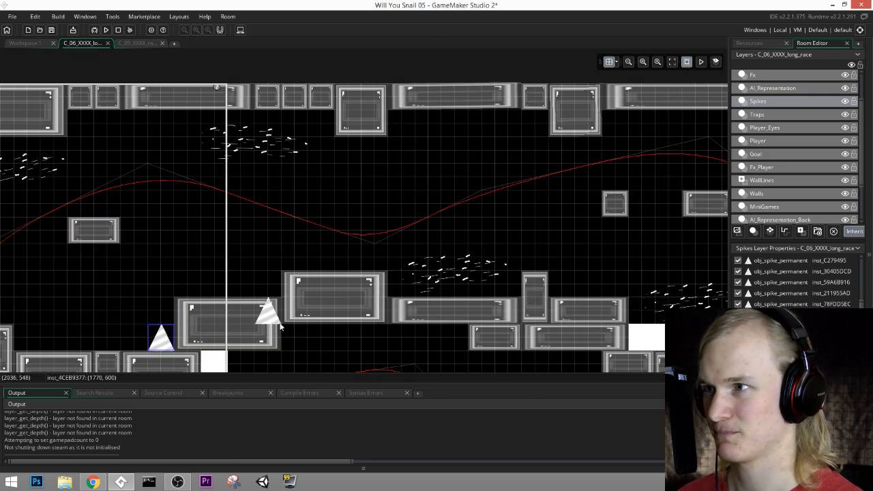
{"action": "middle_click_drag", "start_coordinate": [449, 308], "coordinate": [309, 318]}
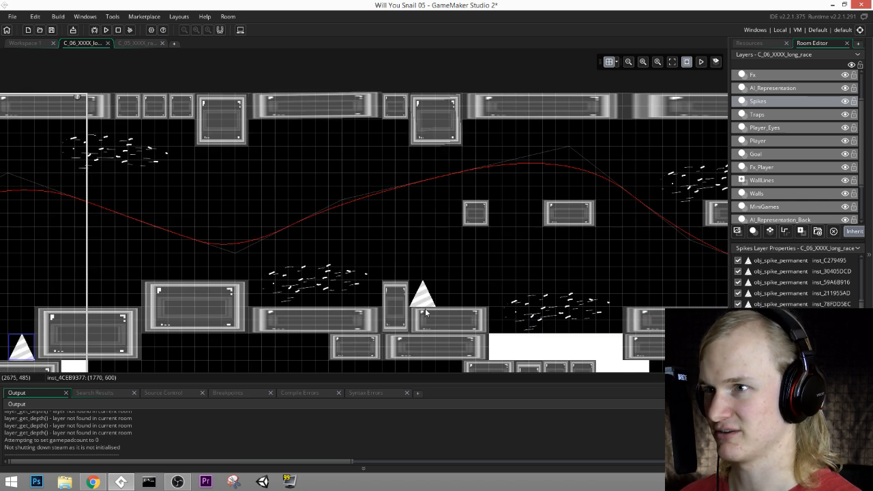
{"action": "middle_click_drag", "start_coordinate": [425, 308], "coordinate": [331, 298]}
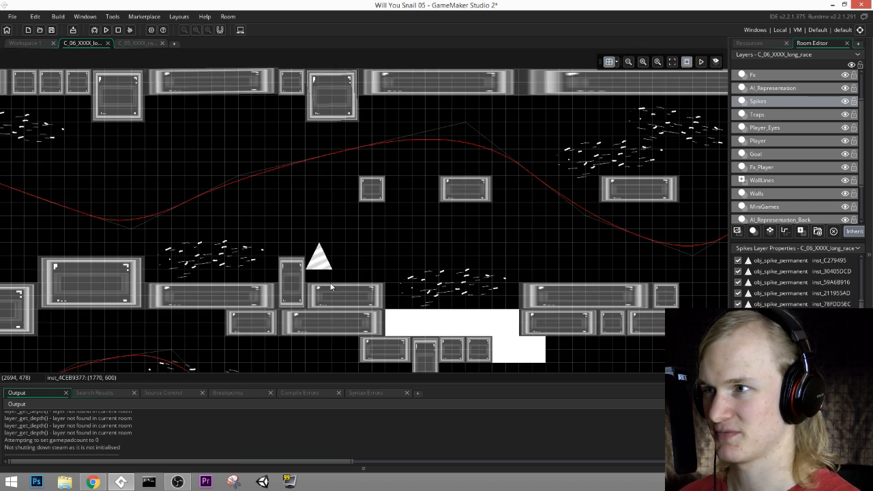
{"action": "left_click", "coordinate": [330, 289], "text": "alt"}
{"action": "mouse_move", "coordinate": [512, 244]}
{"action": "middle_mouse_down"}
{"action": "mouse_move", "coordinate": [220, 281]}
{"action": "mouse_move", "coordinate": [505, 245]}
{"action": "middle_mouse_up"}
{"action": "left_click", "coordinate": [52, 30]}
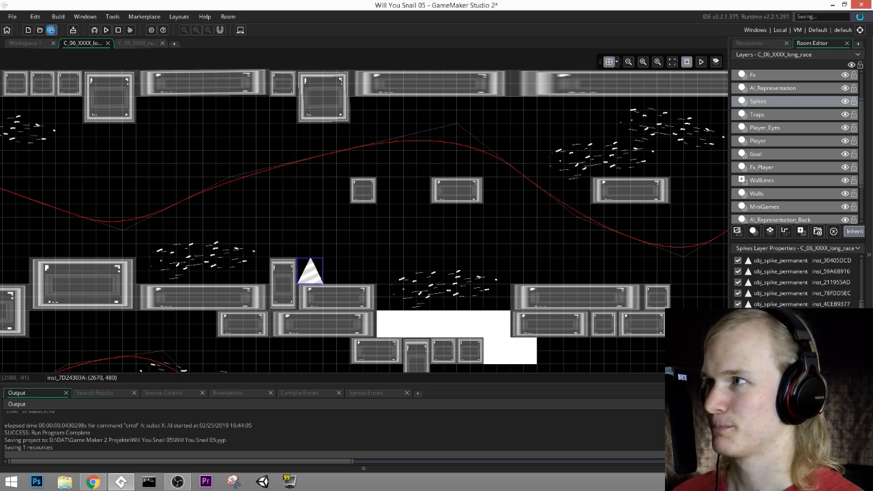
Step: Run the game and playtest the squid race past the placed spikes, and quit back to the editor
{"action": "left_click", "coordinate": [106, 30]}
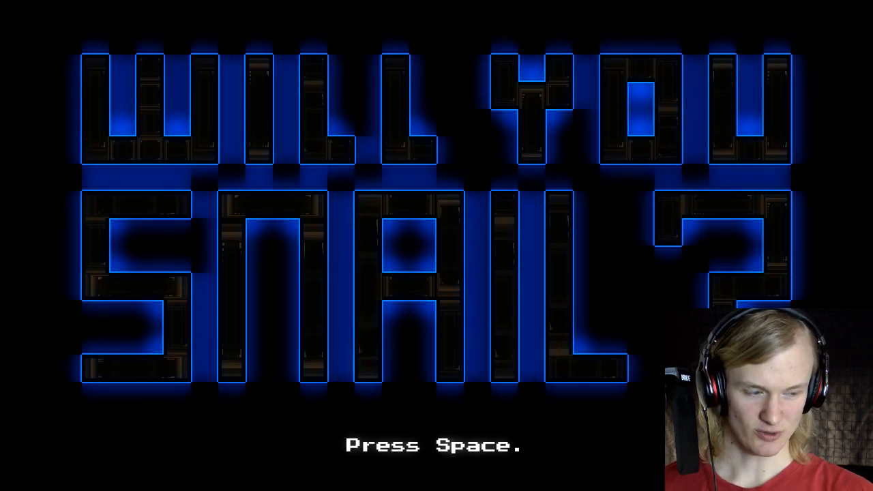
{"action": "key", "text": "space"}
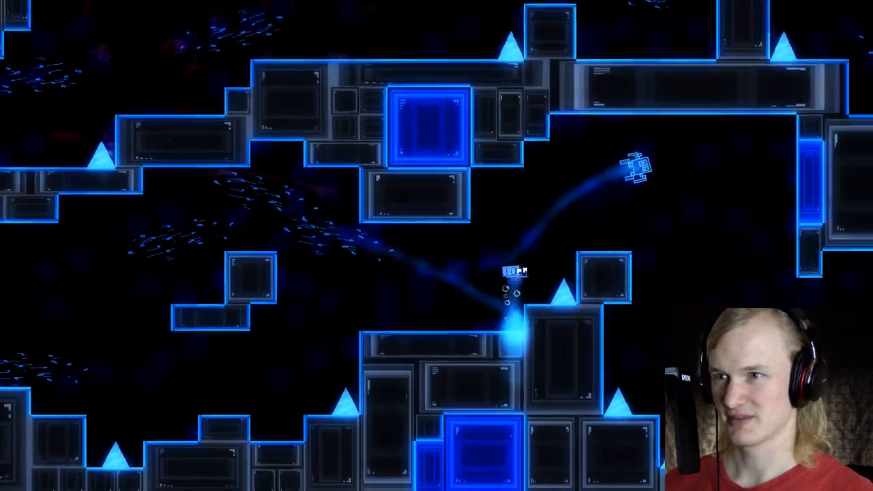
{"action": "key", "text": "Right"}
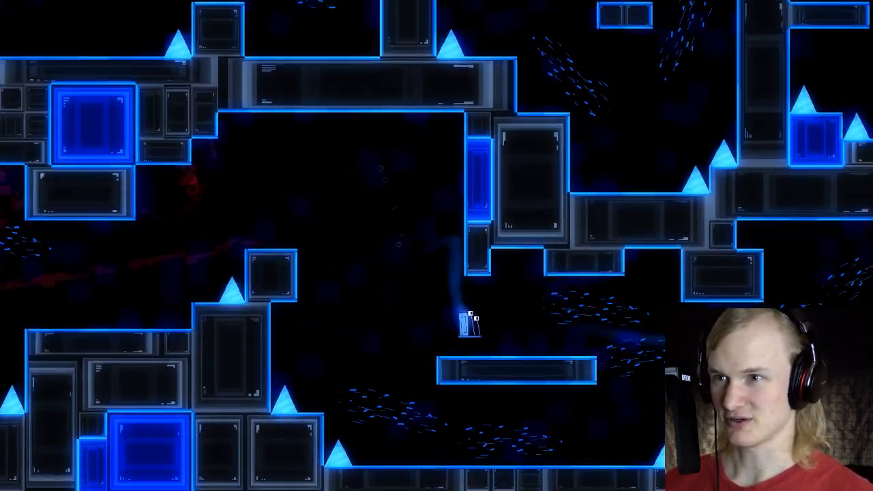
{"action": "key", "text": "space"}
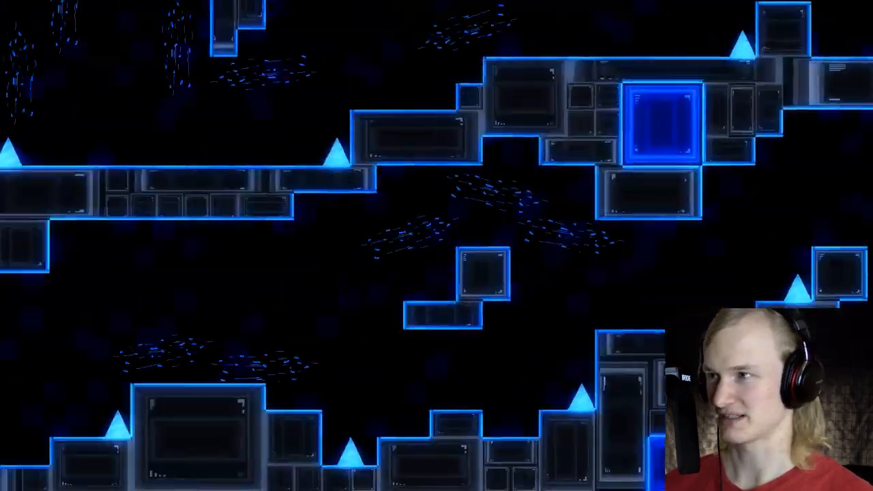
{"action": "key", "text": "space"}
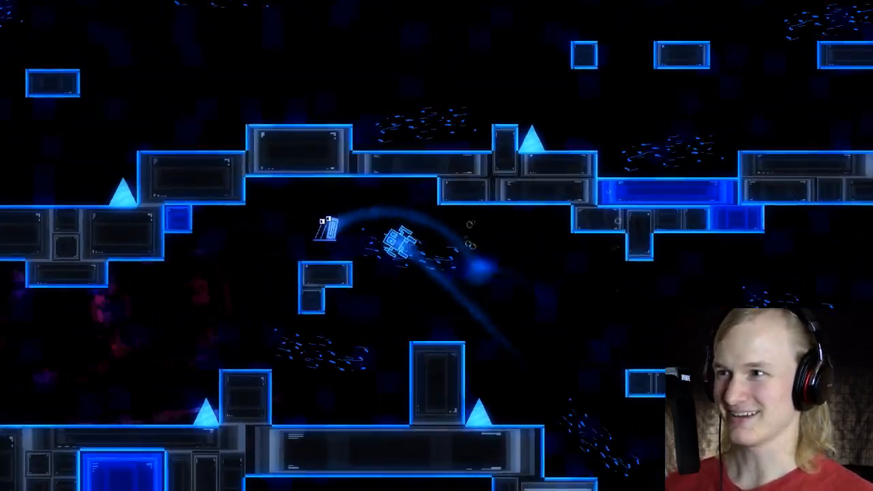
{"action": "key", "text": "space"}
{"action": "key", "text": "space"}
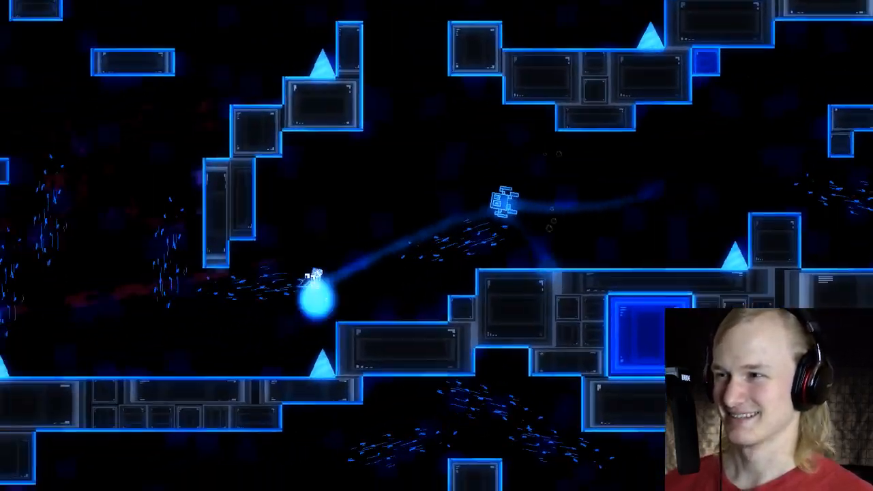
{"action": "key", "text": "space"}
{"action": "key", "text": "Right"}
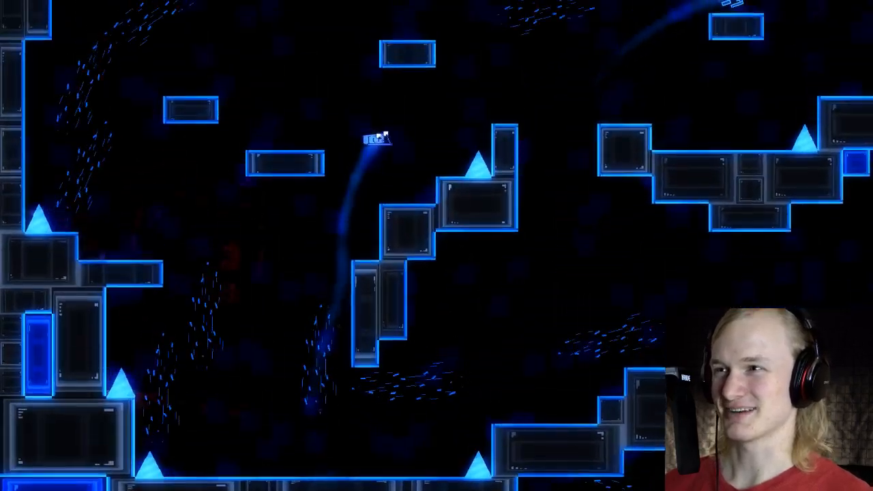
{"action": "key", "text": "space"}
{"action": "key", "text": "space"}
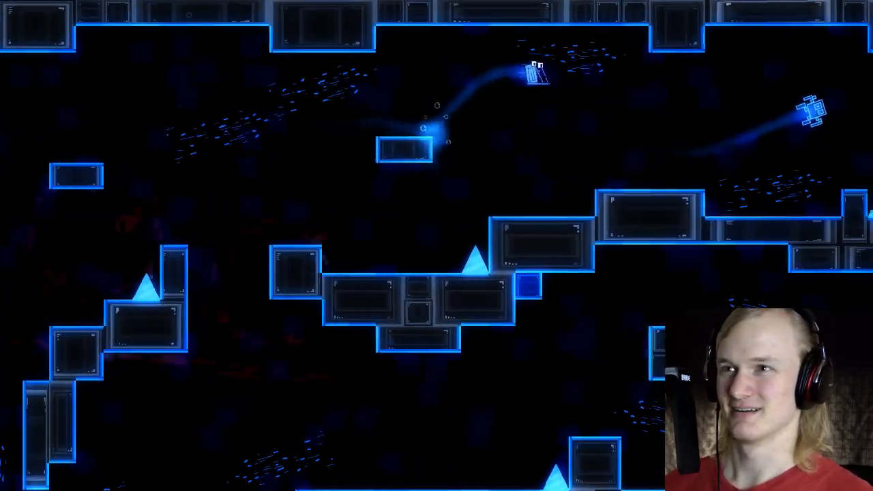
{"action": "key", "text": "space"}
{"action": "key", "text": "space"}
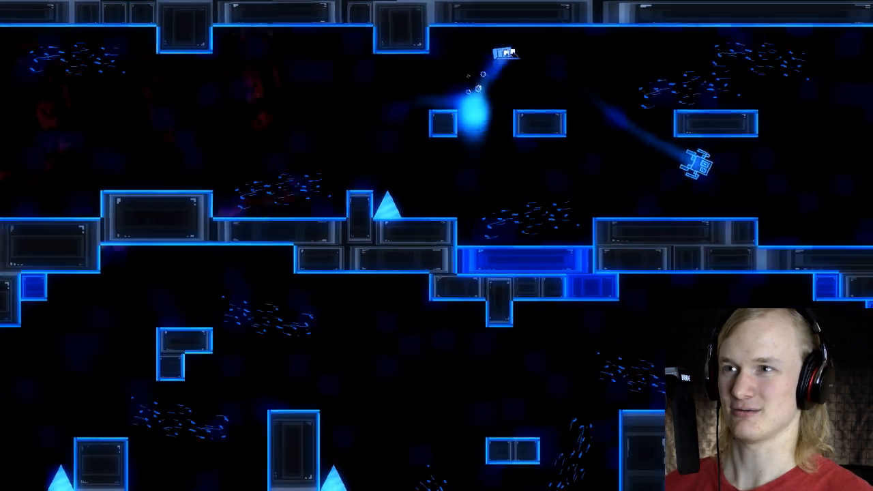
{"action": "key", "text": "space"}
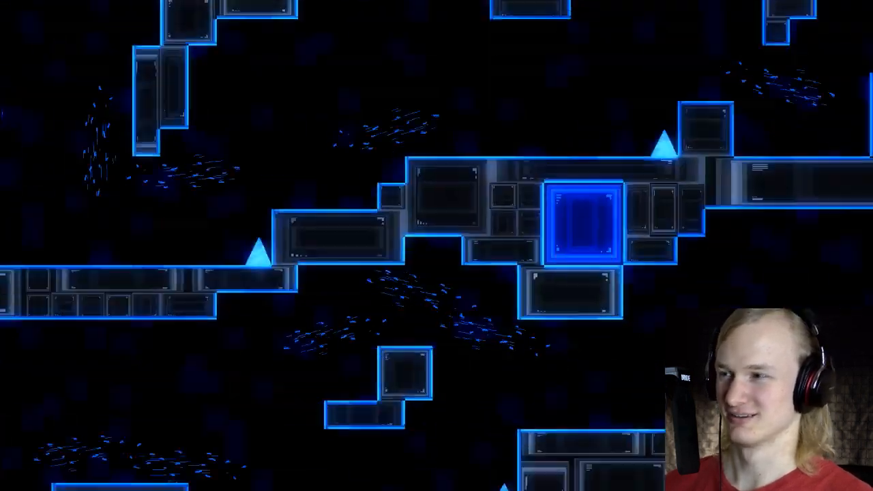
{"action": "key", "text": "space"}
{"action": "key", "text": "Escape"}
{"action": "key", "text": "Up"}
{"action": "key", "text": "Return"}
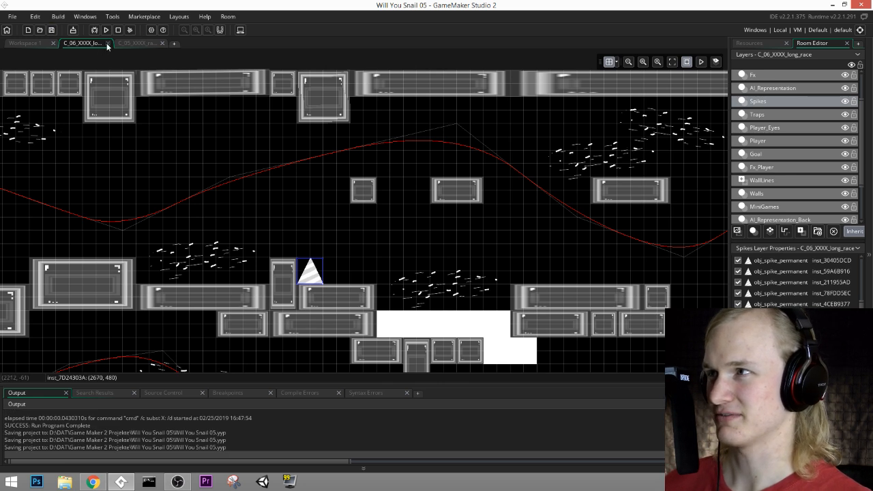
Step: Close both open race rooms and reopen the C_06_XXXX_long_race room from the room list
{"action": "left_click", "coordinate": [107, 43]}
{"action": "left_click", "coordinate": [107, 43]}
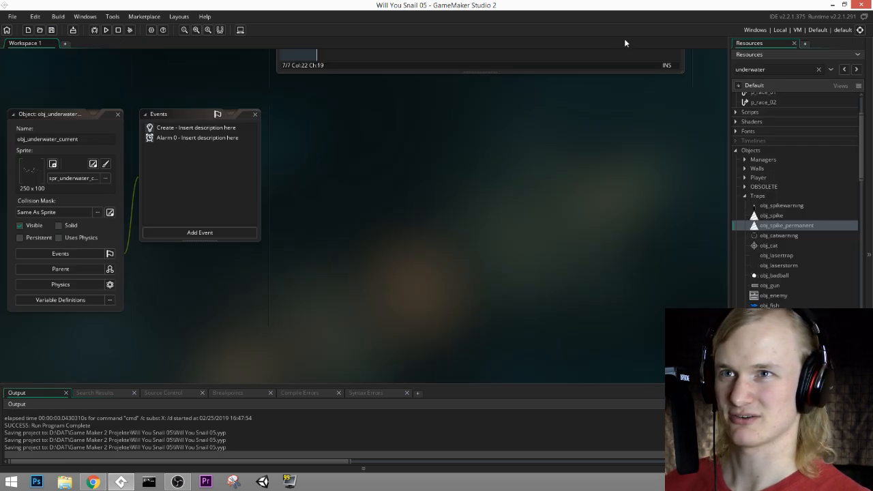
{"action": "scroll", "coordinate": [785, 218], "scroll_direction": "down", "scroll_amount": 15}
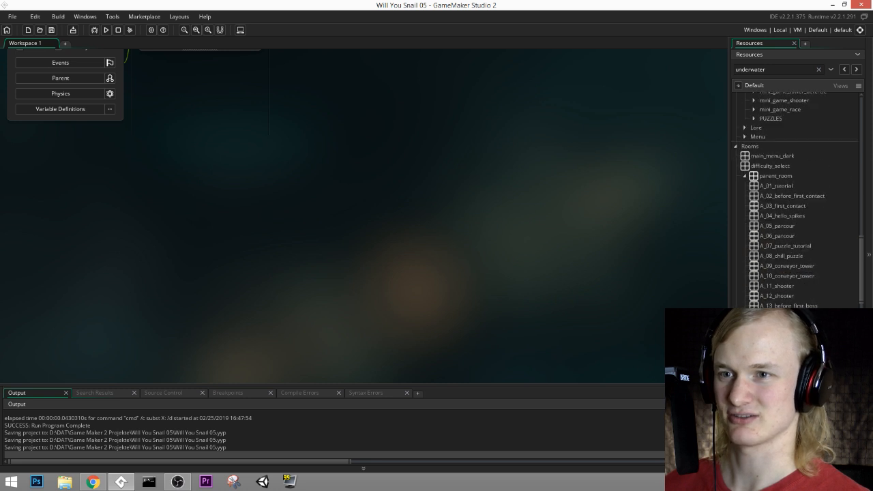
{"action": "scroll", "coordinate": [791, 232], "scroll_direction": "down", "scroll_amount": 7}
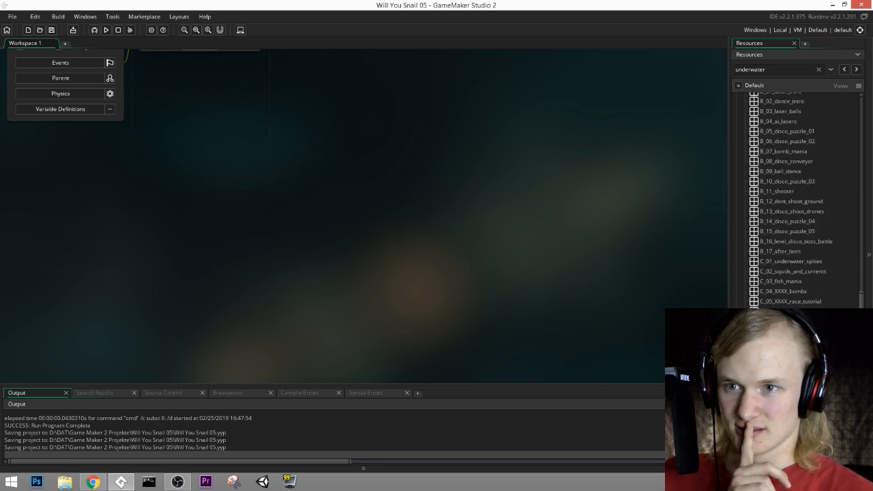
{"action": "double_click", "coordinate": [791, 256]}
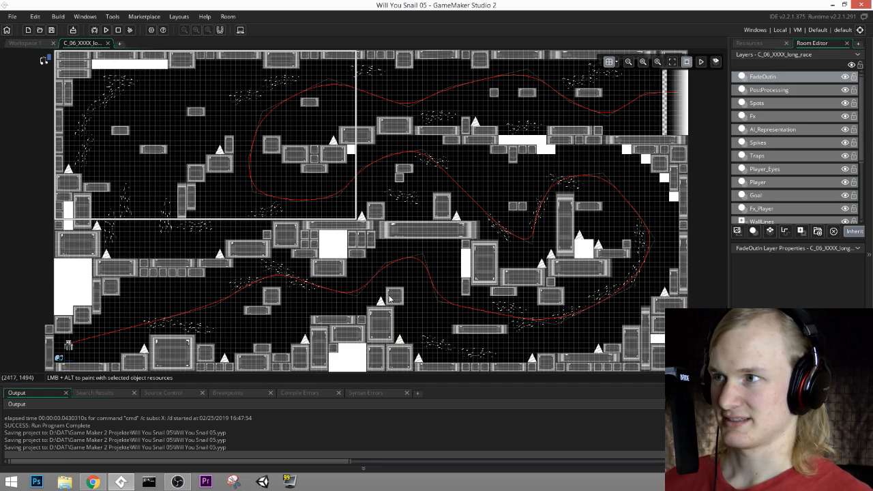
Step: In the starting squid's creation code, set path_speedy to 7.5, 8.5 and 9.2 for difficulties 0, 1 and 3, save, and close the room
{"action": "scroll", "coordinate": [217, 305], "scroll_direction": "up", "scroll_amount": 6, "text": "ctrl"}
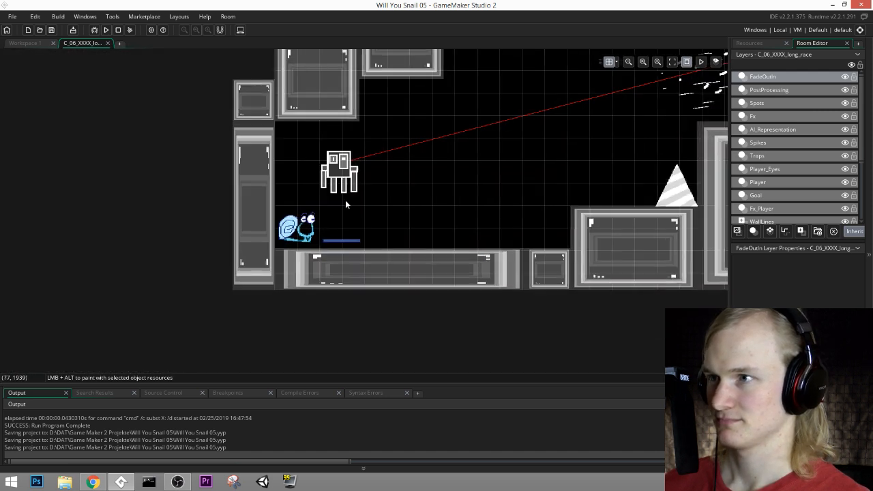
{"action": "scroll", "coordinate": [762, 205], "scroll_direction": "down", "scroll_amount": 2}
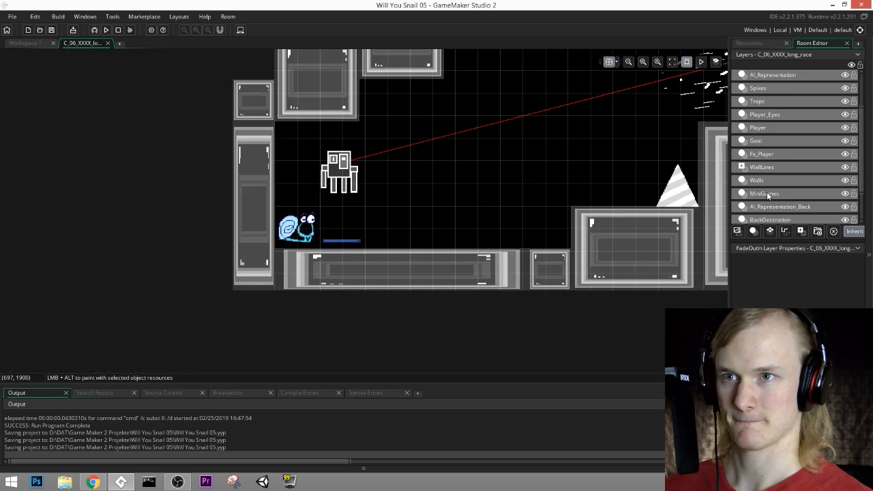
{"action": "left_click", "coordinate": [764, 194]}
{"action": "double_click", "coordinate": [345, 174]}
{"action": "scroll", "coordinate": [470, 203], "scroll_direction": "up", "scroll_amount": 1, "text": "ctrl"}
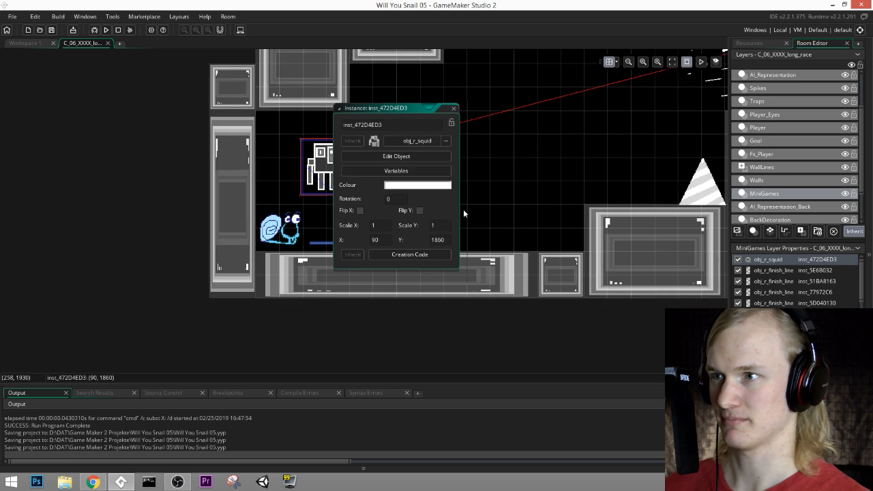
{"action": "left_click", "coordinate": [409, 254]}
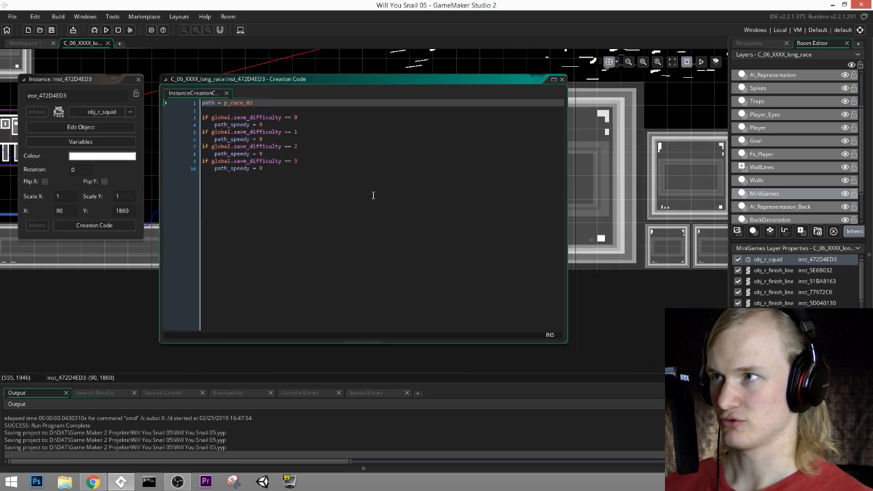
{"action": "left_click", "coordinate": [373, 196]}
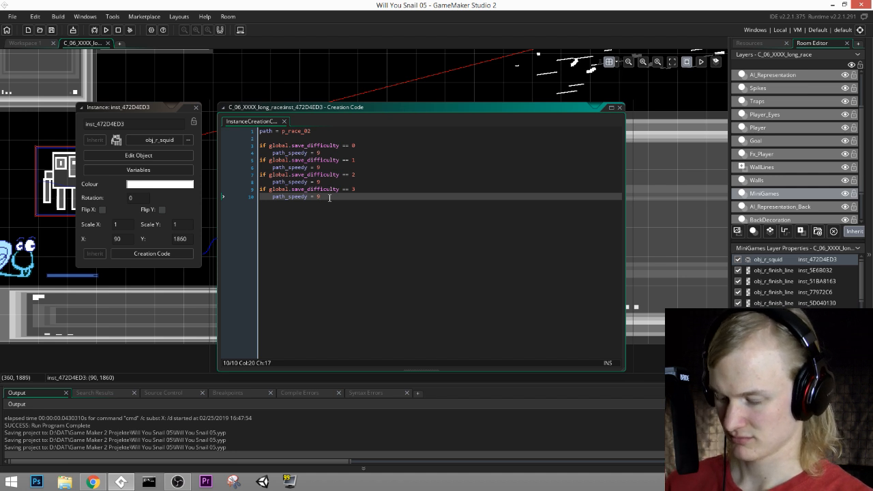
{"action": "type", "text": ".2"}
{"action": "left_click", "coordinate": [319, 167]}
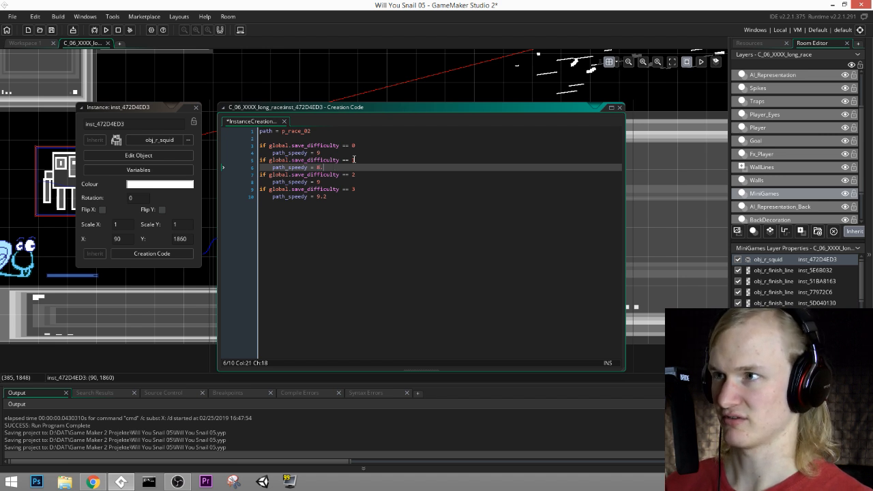
{"action": "left_click_drag", "start_coordinate": [325, 153], "coordinate": [317, 152]}
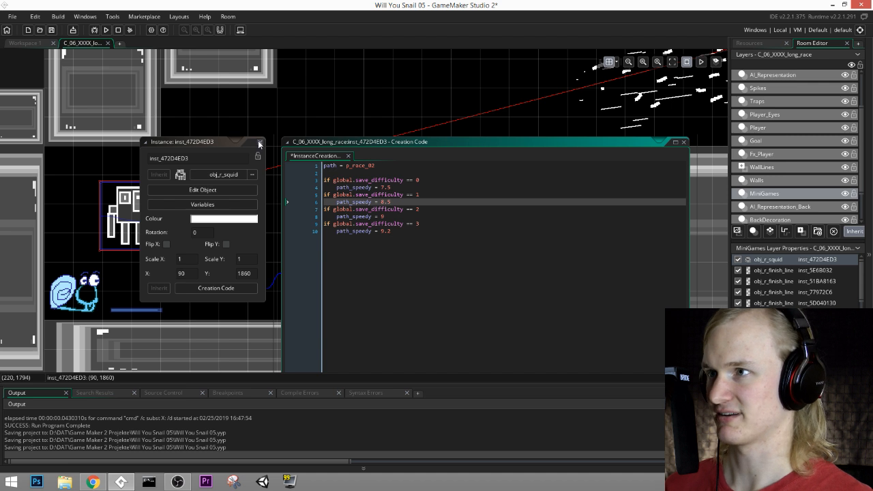
{"action": "left_click", "coordinate": [260, 142]}
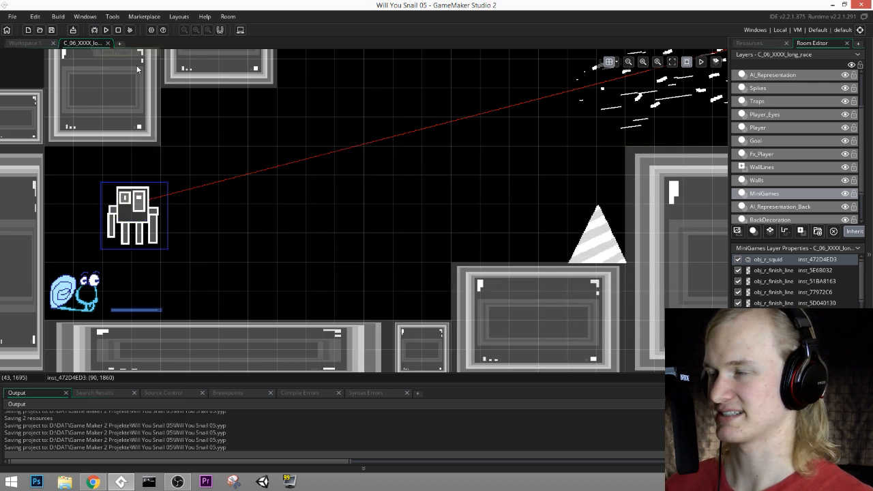
{"action": "left_click", "coordinate": [108, 43]}
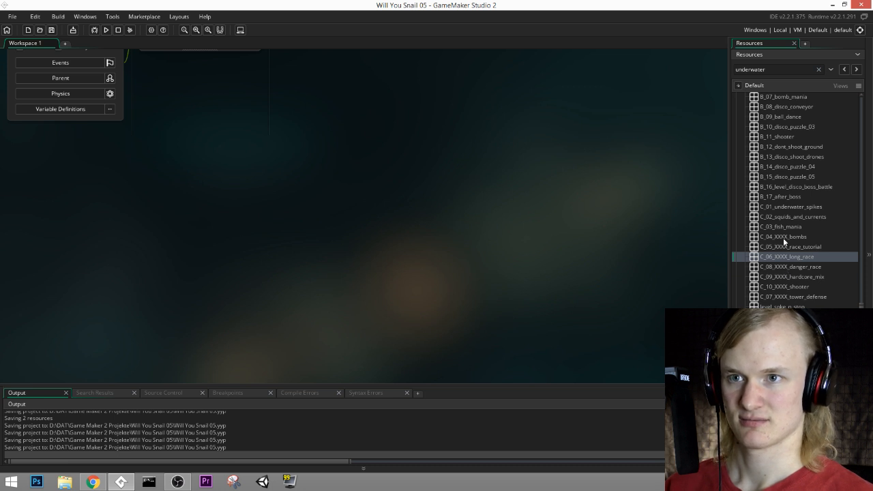
Step: Rename the bombs room as C_04_bombs and the race tutorial room as C_05_race_tutorial
{"action": "left_click", "coordinate": [782, 237]}
{"action": "left_click_drag", "start_coordinate": [782, 240], "coordinate": [774, 245]}
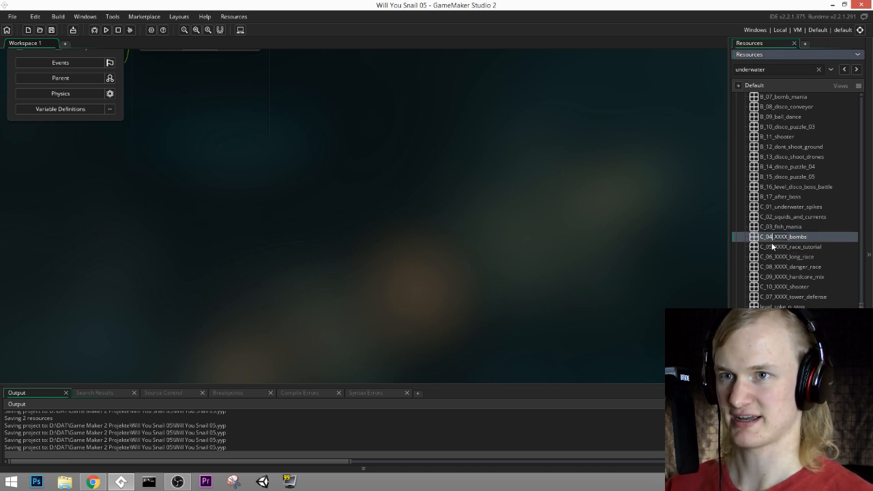
{"action": "key", "text": "BackSpace"}
{"action": "left_click", "coordinate": [786, 249]}
{"action": "left_click", "coordinate": [785, 248]}
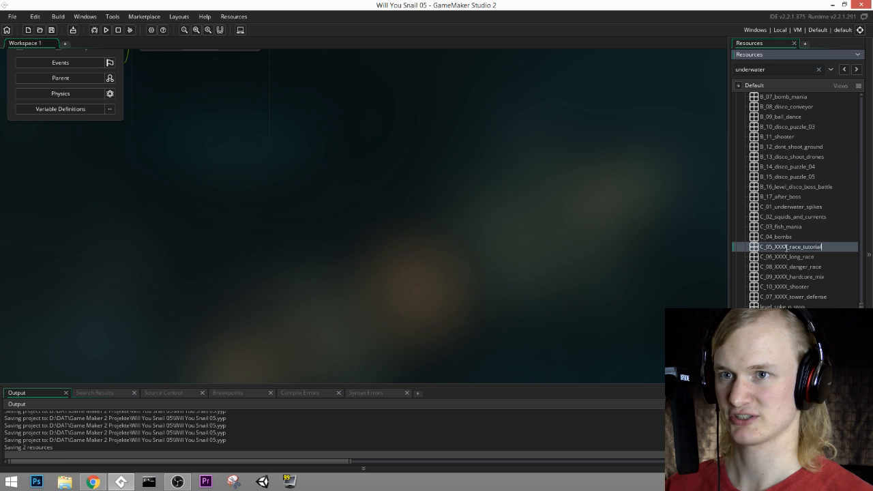
{"action": "left_click_drag", "start_coordinate": [773, 248], "coordinate": [789, 248]}
{"action": "key", "text": "BackSpace"}
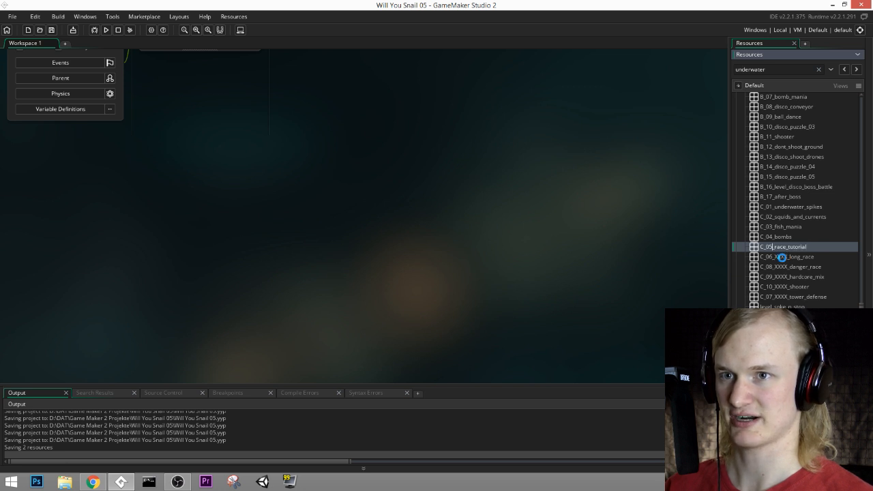
Step: Rename the long race room as C_06_long_race
{"action": "left_click", "coordinate": [786, 258]}
{"action": "left_click", "coordinate": [775, 258]}
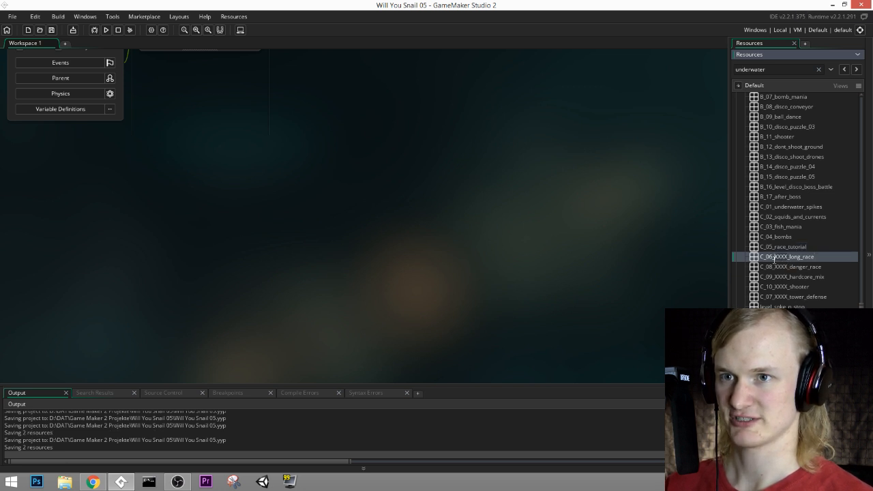
{"action": "left_click_drag", "start_coordinate": [772, 257], "coordinate": [789, 258]}
{"action": "key", "text": "BackSpace"}
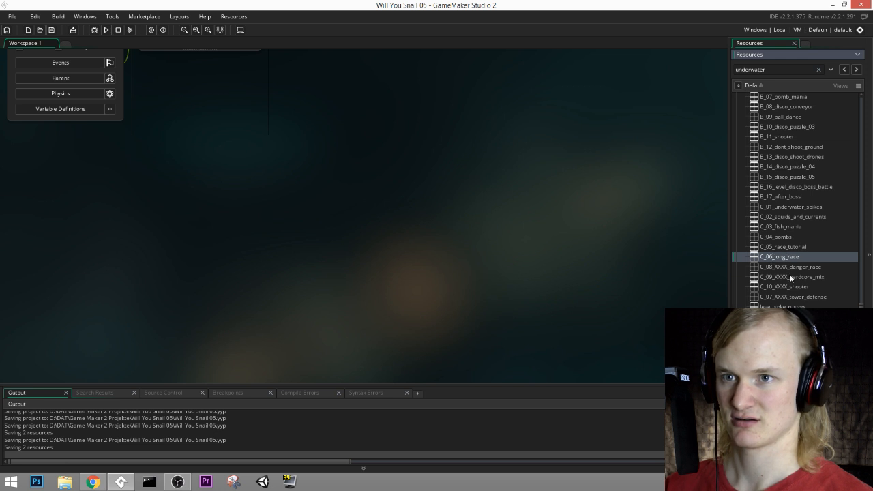
{"action": "key", "text": "Return"}
Step: Open the C_08_XXXX_danger_race room and show its layers
{"action": "left_click", "coordinate": [793, 267]}
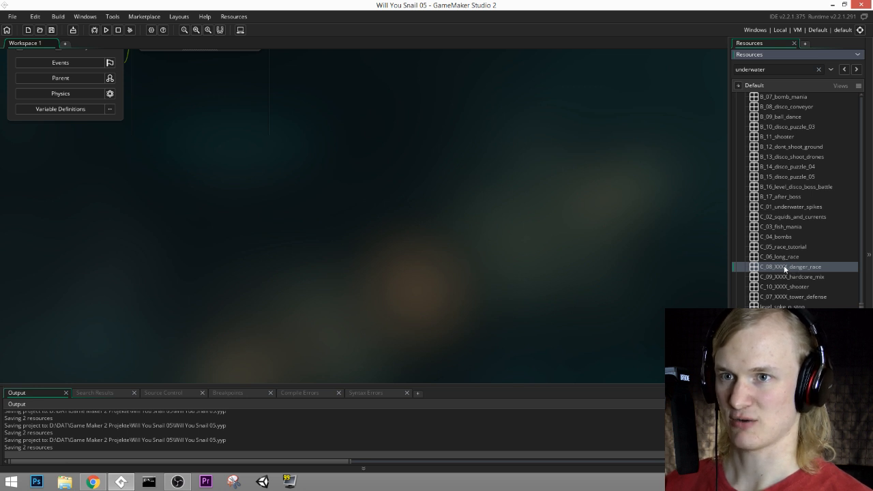
{"action": "double_click", "coordinate": [784, 267]}
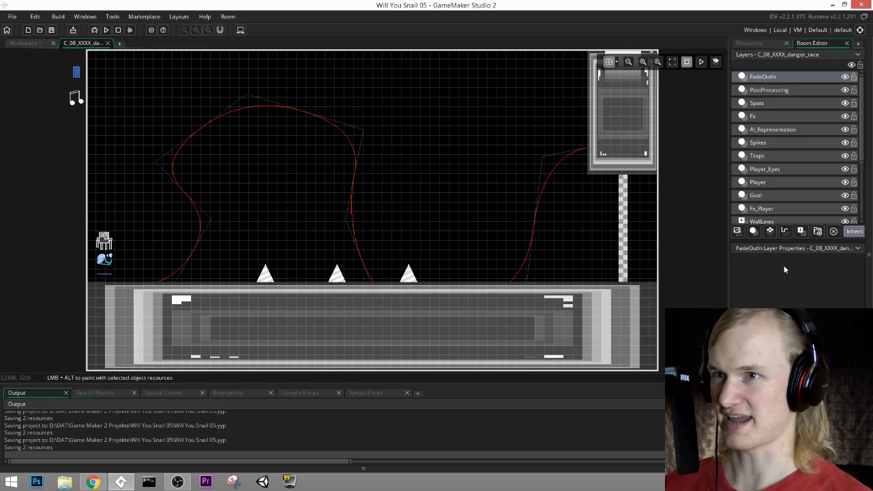
{"action": "left_click", "coordinate": [760, 43]}
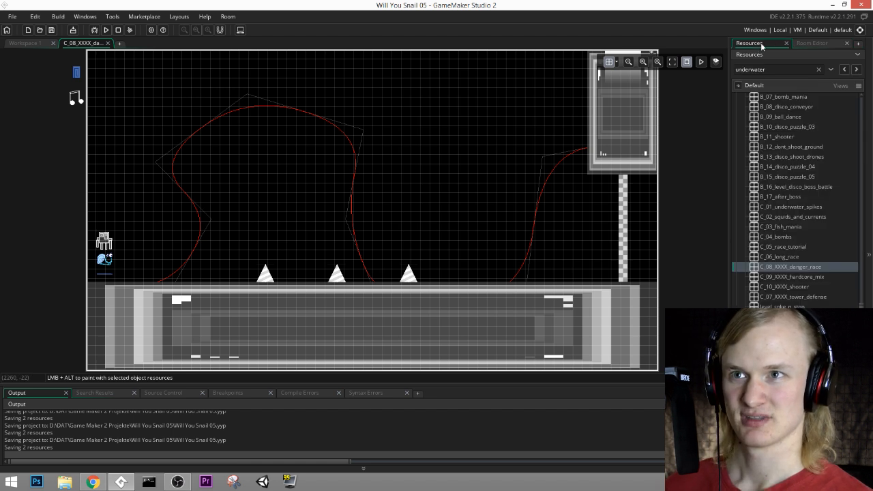
{"action": "left_click", "coordinate": [819, 43]}
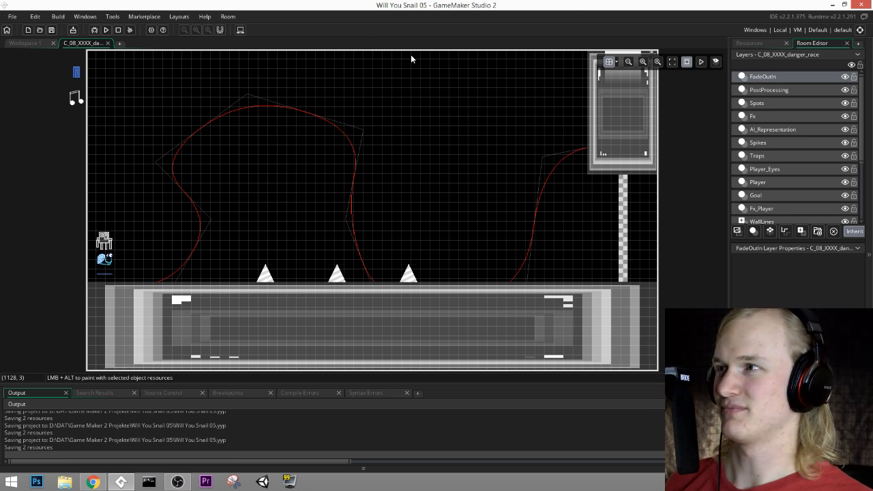
{"action": "middle_click_drag", "start_coordinate": [680, 265], "coordinate": [650, 239]}
{"action": "scroll", "coordinate": [759, 209], "scroll_direction": "down", "scroll_amount": 1}
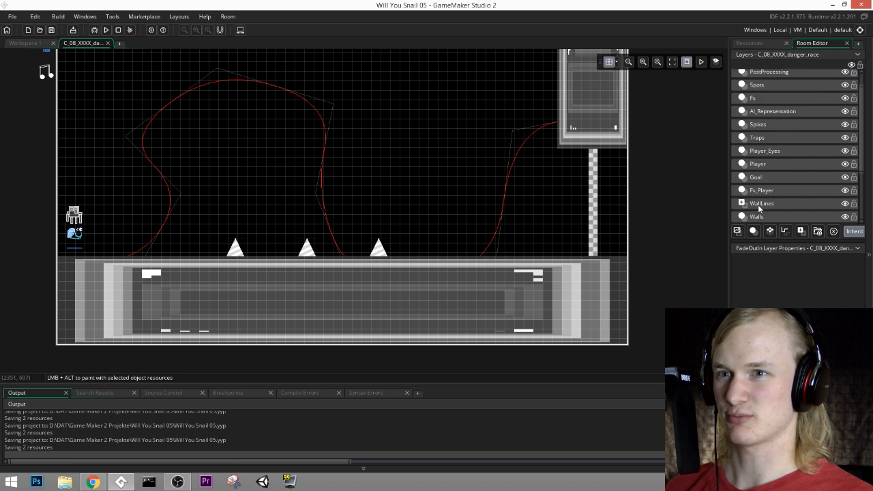
{"action": "left_click", "coordinate": [757, 216]}
{"action": "left_click", "coordinate": [513, 256]}
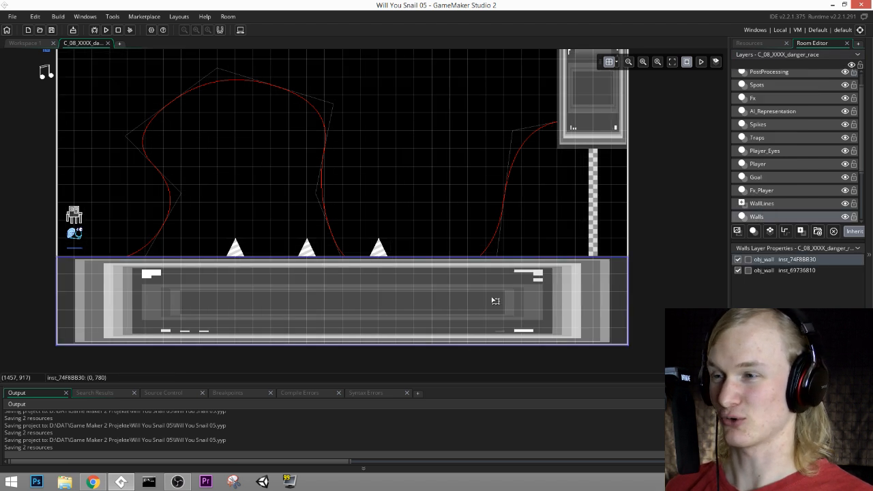
{"action": "key", "text": "ctrl+c"}
{"action": "key", "text": "ctrl+v"}
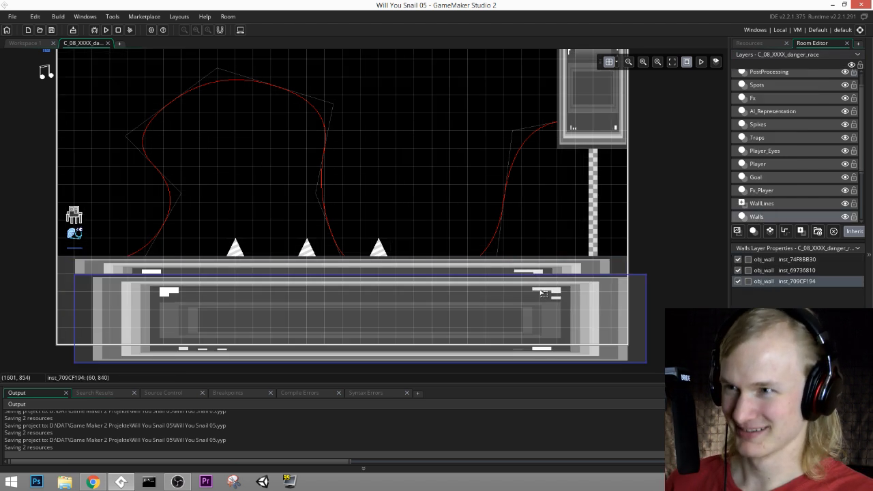
{"action": "left_click_drag", "start_coordinate": [437, 326], "coordinate": [365, 96]}
{"action": "middle_click_drag", "start_coordinate": [365, 96], "coordinate": [511, 252]}
{"action": "left_click_drag", "start_coordinate": [511, 251], "coordinate": [518, 228]}
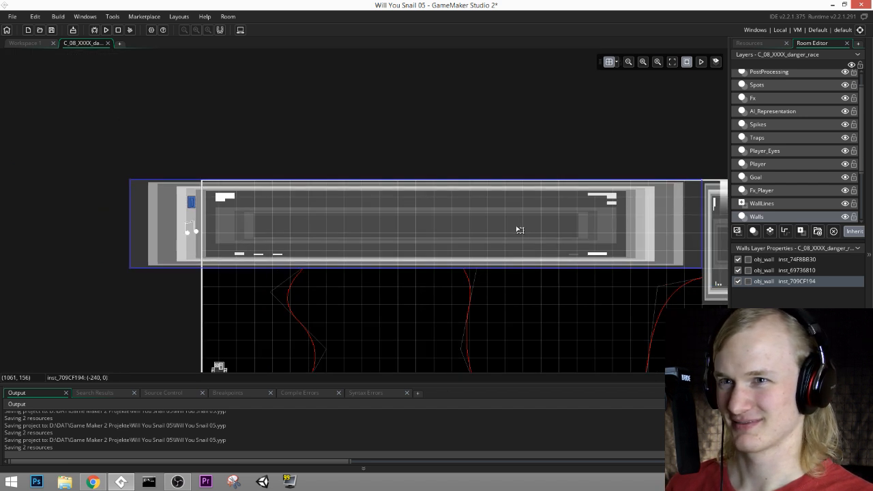
{"action": "left_click_drag", "start_coordinate": [386, 267], "coordinate": [380, 232]}
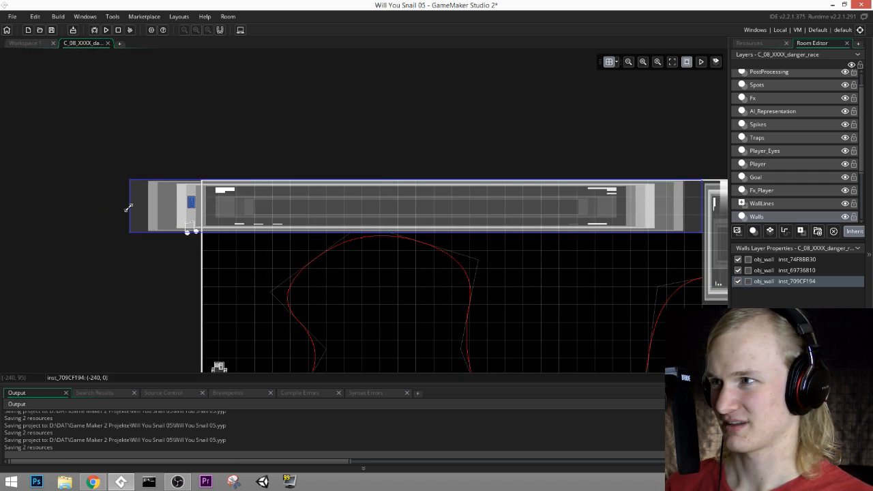
{"action": "left_click_drag", "start_coordinate": [128, 207], "coordinate": [251, 208]}
{"action": "middle_click_drag", "start_coordinate": [466, 242], "coordinate": [293, 187]}
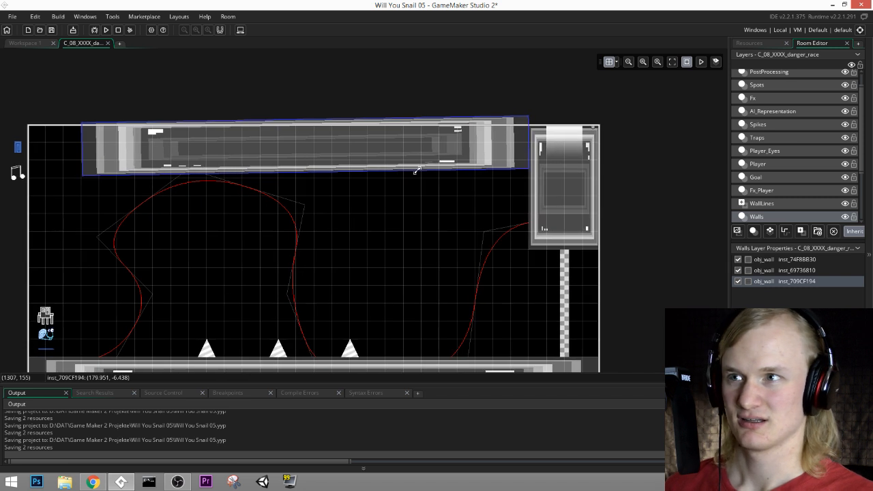
{"action": "key", "text": "Delete"}
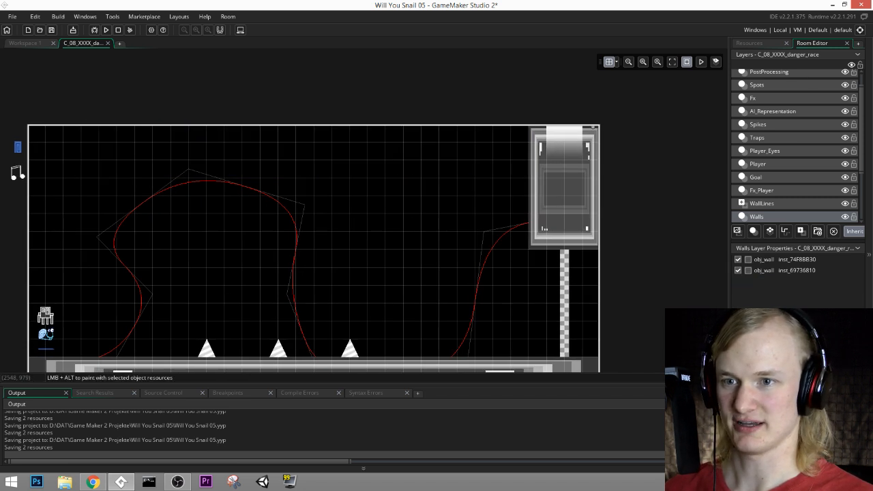
{"action": "key", "text": "Return"}
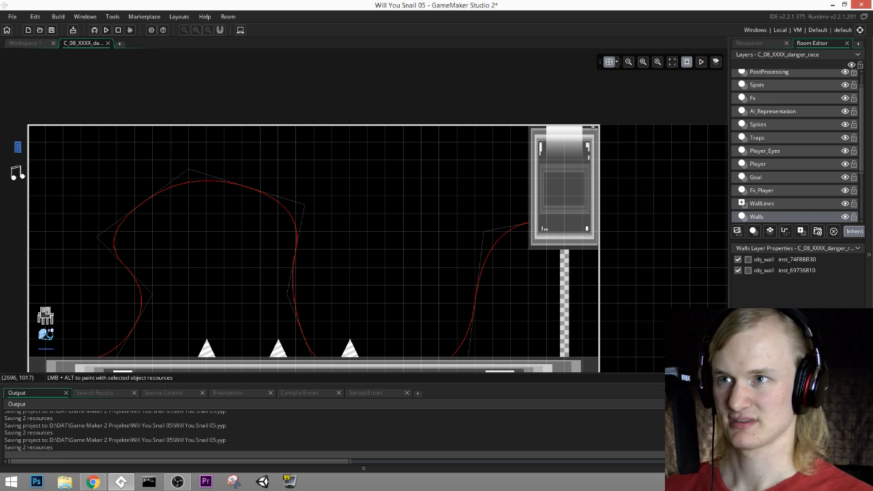
Step: Move the goal gradient off the hanging wall block into the empty area to the right, at (2460, 360)
{"action": "middle_click_drag", "start_coordinate": [588, 254], "coordinate": [253, 215]}
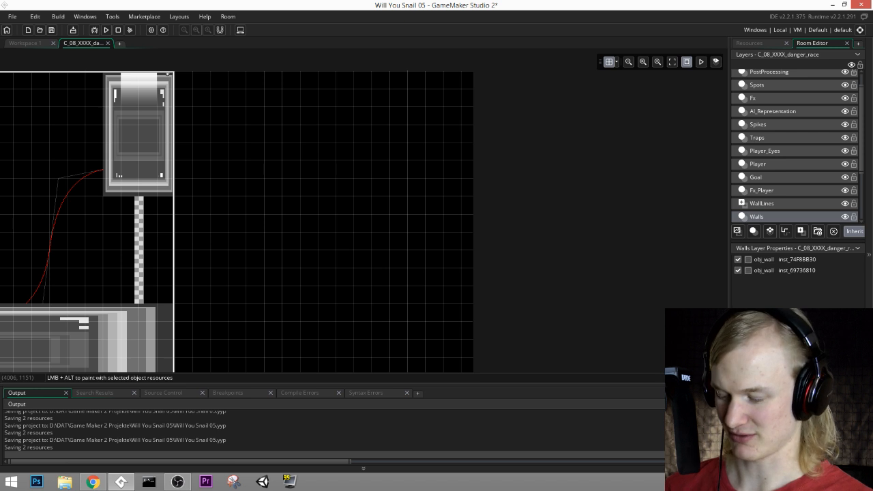
{"action": "key", "text": "Return"}
{"action": "middle_click_drag", "start_coordinate": [363, 233], "coordinate": [492, 221]}
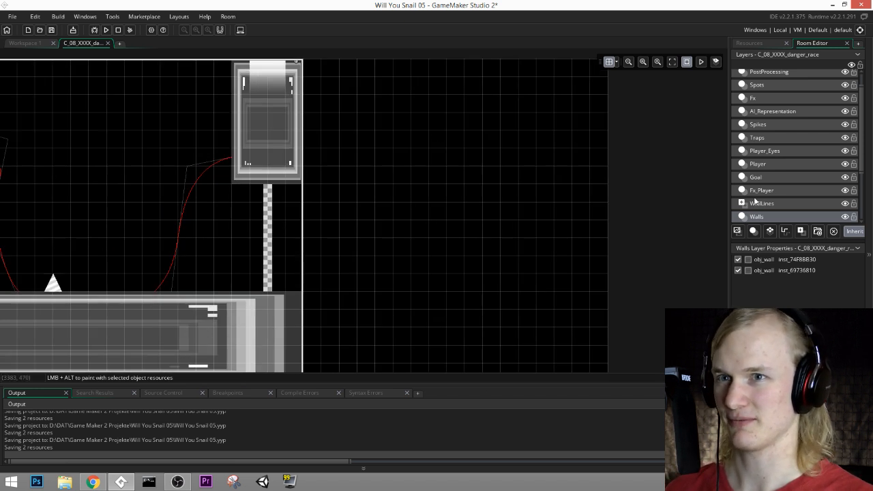
{"action": "left_click", "coordinate": [281, 94]}
{"action": "left_click", "coordinate": [771, 203]}
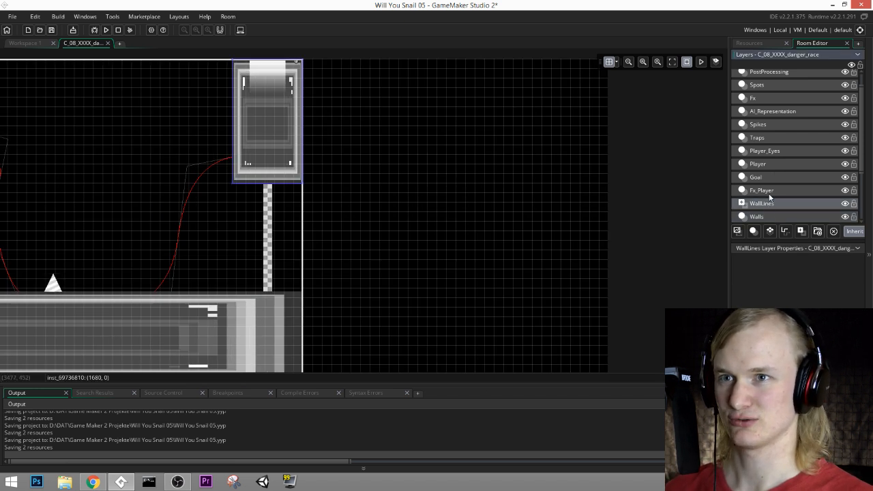
{"action": "left_click", "coordinate": [769, 178]}
{"action": "middle_click_drag", "start_coordinate": [566, 178], "coordinate": [617, 174]}
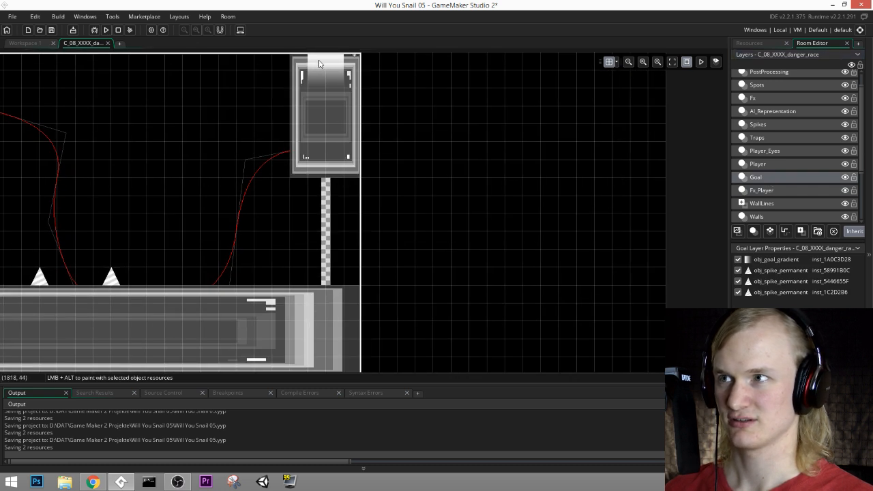
{"action": "left_click", "coordinate": [772, 262]}
{"action": "left_click_drag", "start_coordinate": [334, 74], "coordinate": [553, 177]}
Step: Set the goal gradient's rotation to 0
{"action": "double_click", "coordinate": [551, 173]}
{"action": "scroll", "coordinate": [584, 217], "scroll_direction": "up", "scroll_amount": 2, "text": "ctrl"}
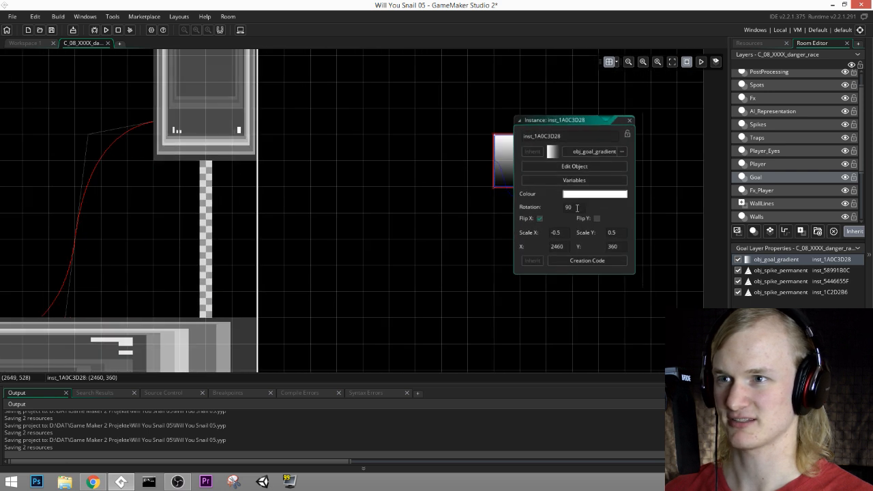
{"action": "left_click_drag", "start_coordinate": [577, 208], "coordinate": [520, 199]}
{"action": "type", "text": "0"}
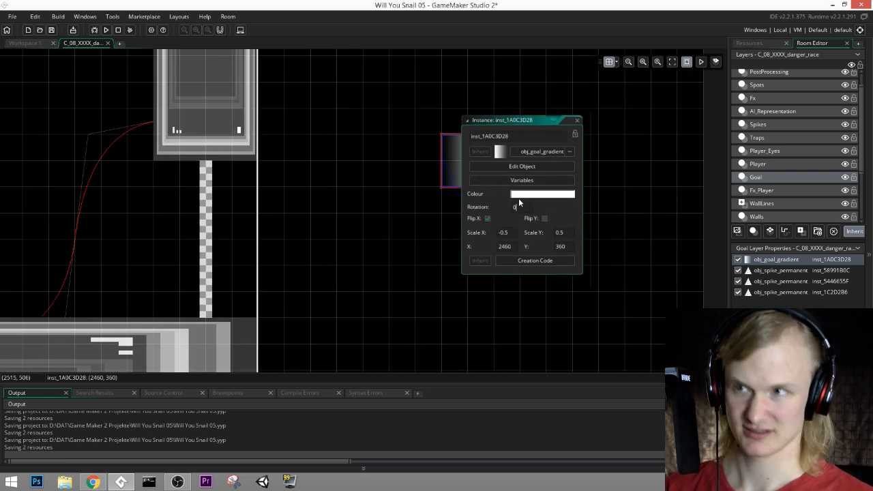
{"action": "left_click", "coordinate": [578, 121]}
Step: Move the goal gradient to the room's right edge at (3360, 180) and stretch it vertically to about 600 px
{"action": "left_click_drag", "start_coordinate": [464, 179], "coordinate": [659, 167]}
{"action": "scroll", "coordinate": [499, 224], "scroll_direction": "down", "scroll_amount": 1, "text": "ctrl"}
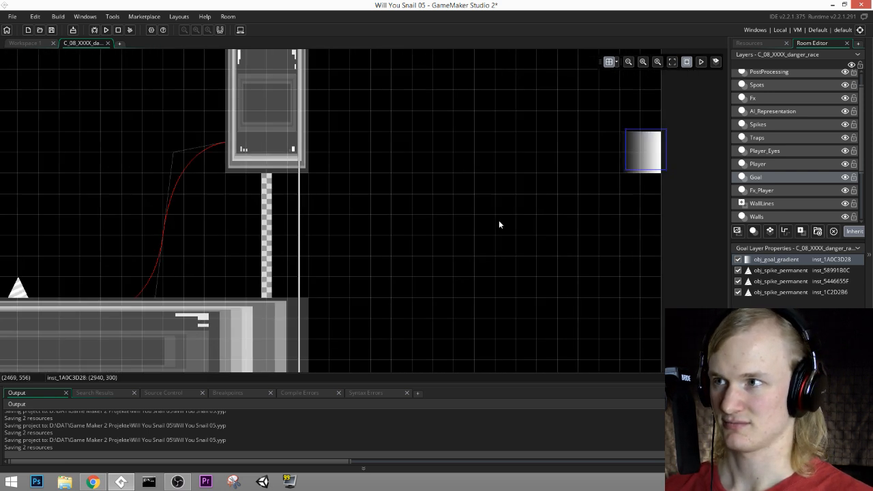
{"action": "scroll", "coordinate": [498, 220], "scroll_direction": "down", "scroll_amount": 2, "text": "ctrl"}
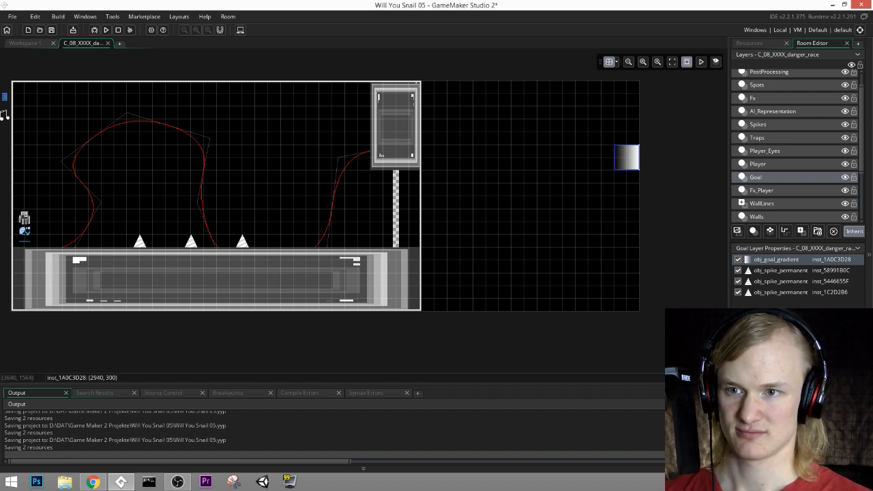
{"action": "middle_click_drag", "start_coordinate": [628, 281], "coordinate": [515, 292]}
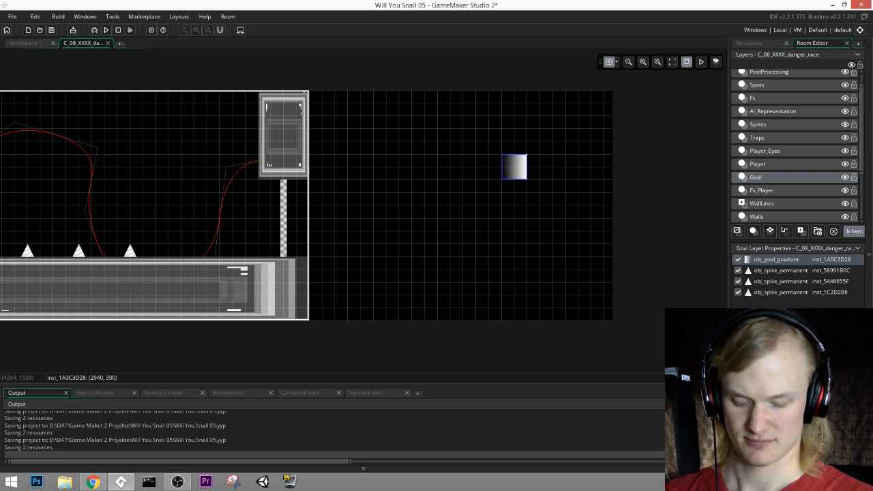
{"action": "middle_click_drag", "start_coordinate": [508, 206], "coordinate": [556, 215]}
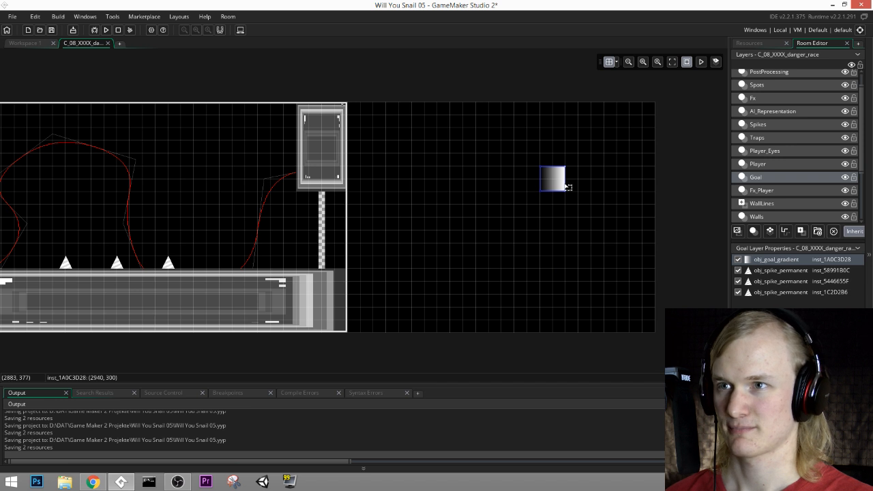
{"action": "left_click_drag", "start_coordinate": [567, 186], "coordinate": [639, 277]}
{"action": "middle_click_drag", "start_coordinate": [379, 249], "coordinate": [548, 270]}
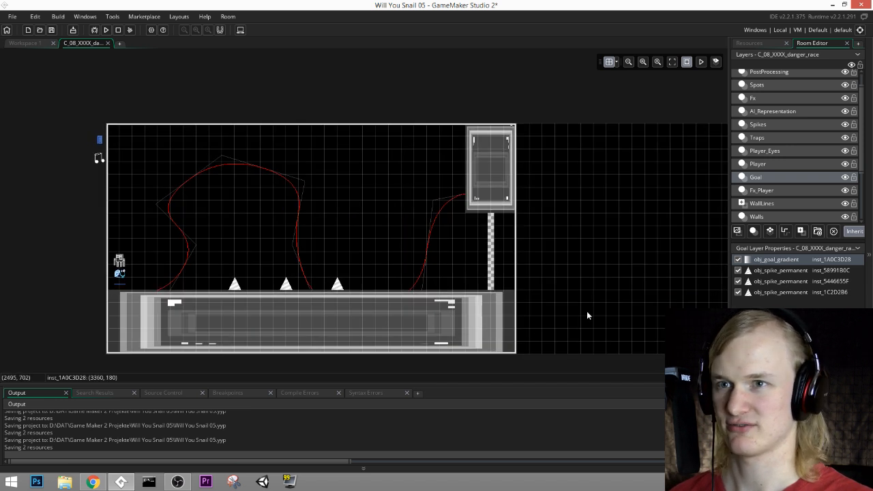
{"action": "left_click", "coordinate": [689, 203]}
{"action": "left_click", "coordinate": [762, 45]}
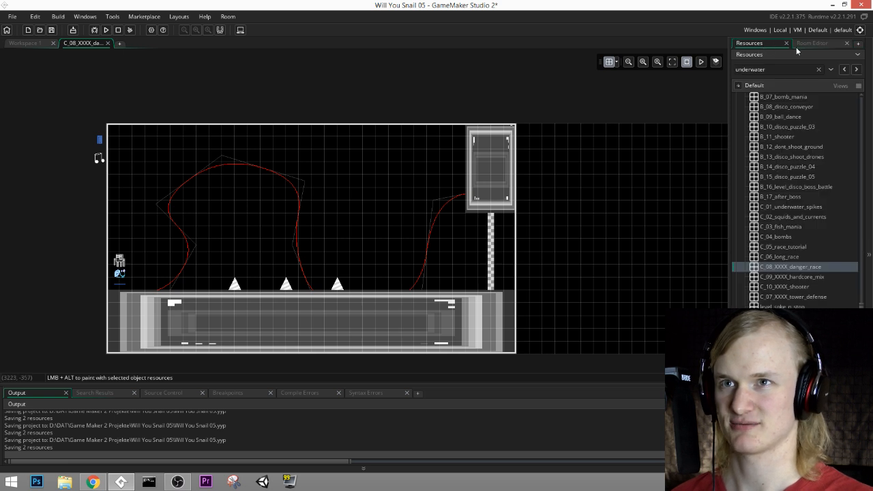
{"action": "left_click", "coordinate": [796, 47]}
{"action": "scroll", "coordinate": [766, 168], "scroll_direction": "up", "scroll_amount": 1}
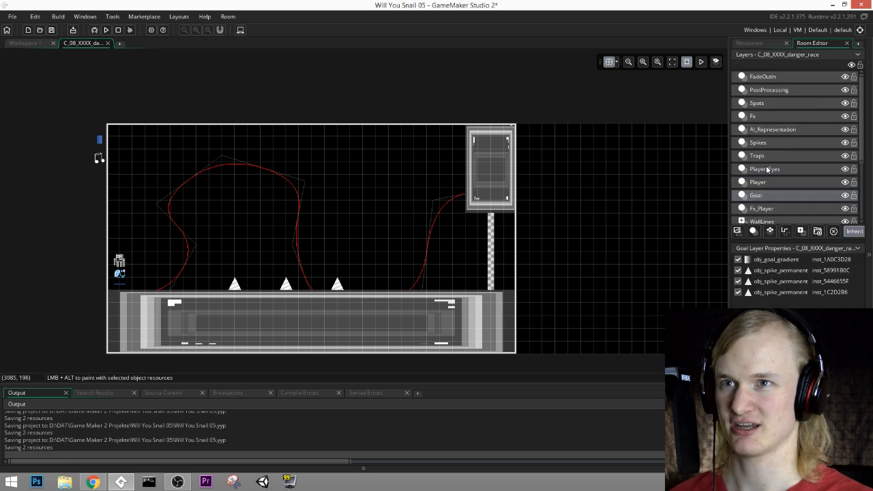
{"action": "left_click", "coordinate": [773, 114]}
{"action": "left_click", "coordinate": [770, 133]}
{"action": "left_click", "coordinate": [770, 155]}
{"action": "left_click", "coordinate": [770, 165]}
{"action": "left_click", "coordinate": [768, 183]}
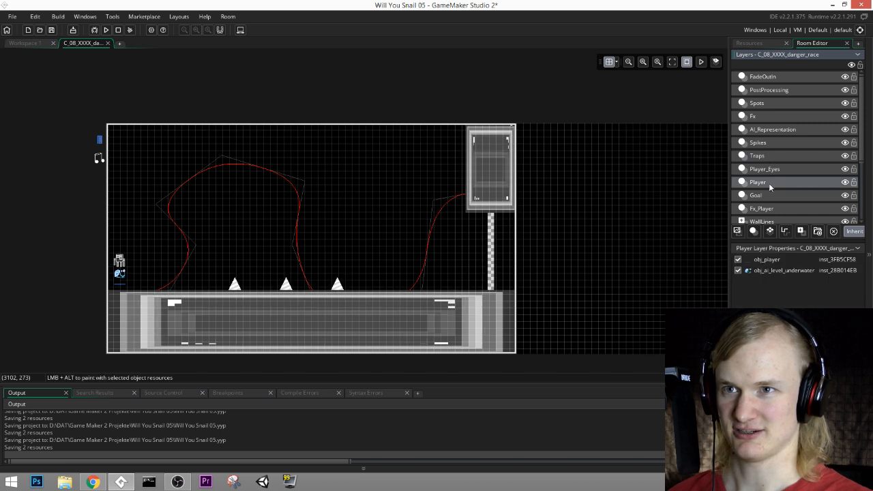
{"action": "left_click", "coordinate": [768, 195]}
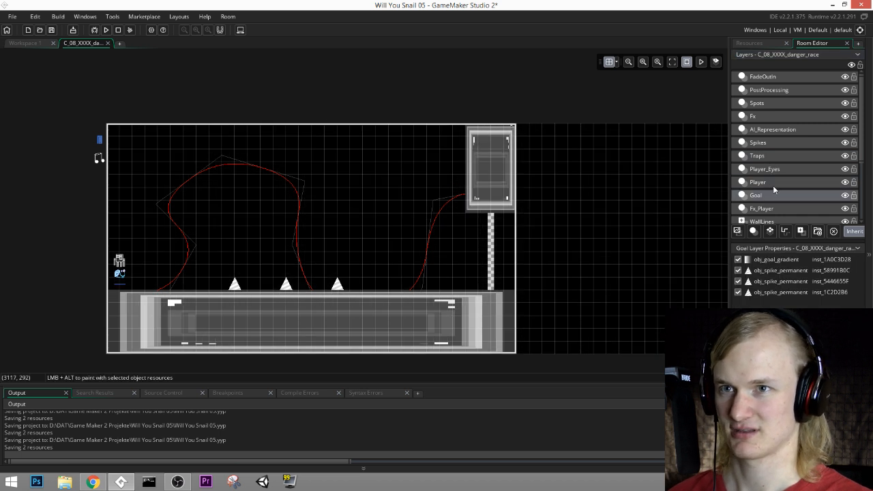
Step: Shrink the floor wall on the Walls layer to a block about 1020 by 120 px at (0, 960)
{"action": "scroll", "coordinate": [759, 206], "scroll_direction": "down", "scroll_amount": 1}
{"action": "left_click", "coordinate": [762, 181]}
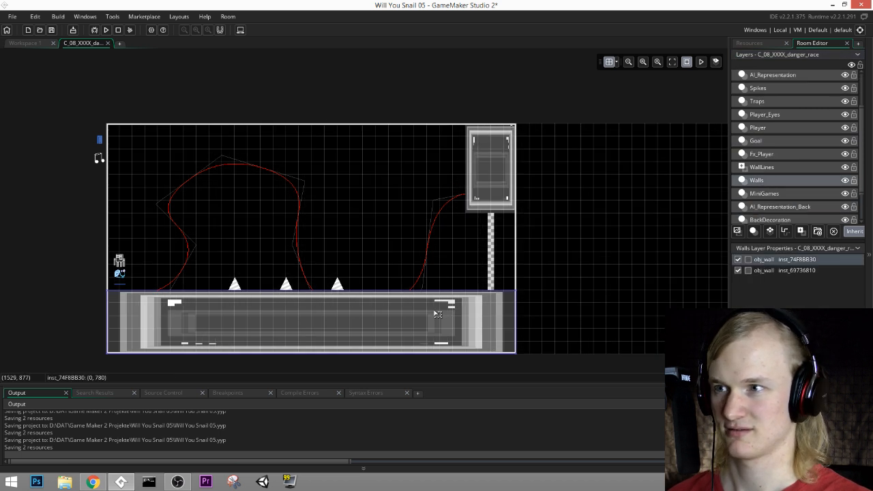
{"action": "left_click_drag", "start_coordinate": [499, 290], "coordinate": [325, 352]}
{"action": "middle_click_drag", "start_coordinate": [518, 253], "coordinate": [429, 264]}
{"action": "middle_click_drag", "start_coordinate": [571, 235], "coordinate": [483, 245]}
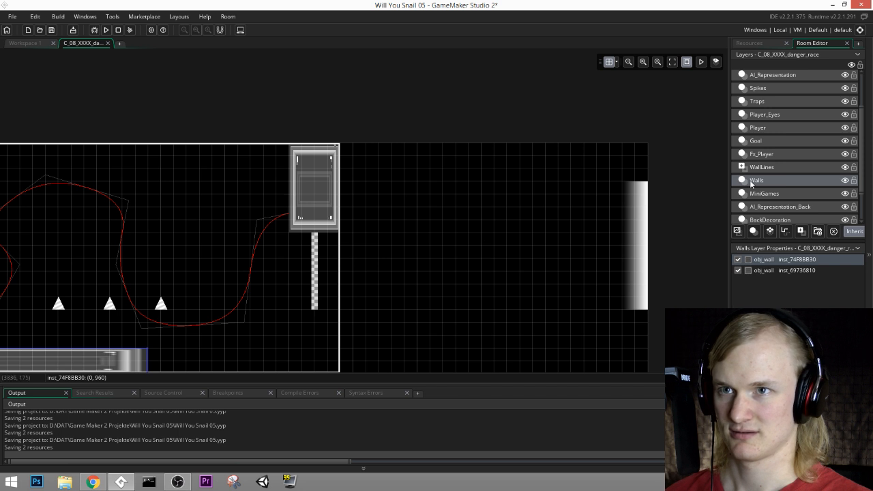
Step: Raise the goal gradient to (3360, 60) and shorten it to about 420 px high
{"action": "left_click", "coordinate": [762, 140]}
{"action": "left_click_drag", "start_coordinate": [638, 241], "coordinate": [633, 215]}
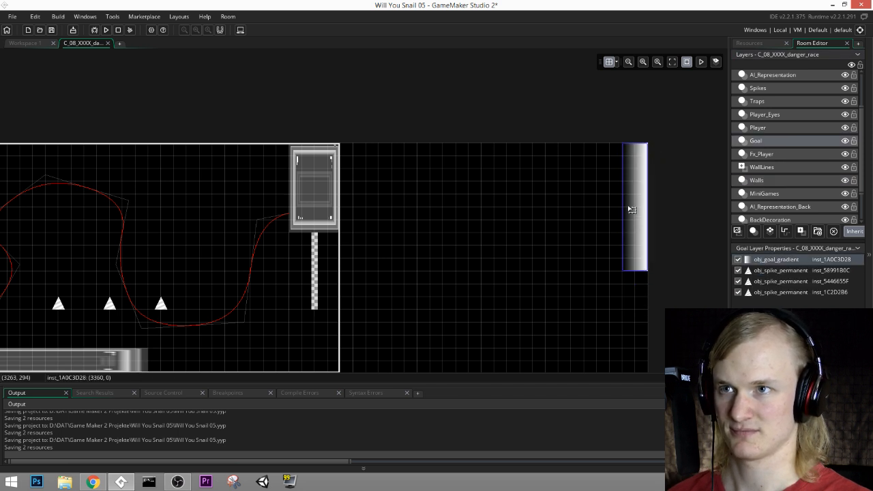
{"action": "left_click_drag", "start_coordinate": [632, 286], "coordinate": [632, 234]}
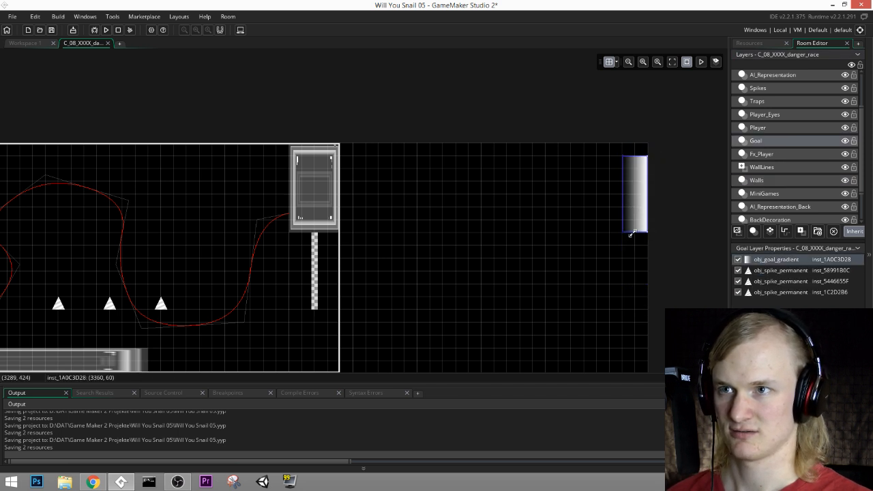
{"action": "middle_click_drag", "start_coordinate": [632, 251], "coordinate": [687, 219]}
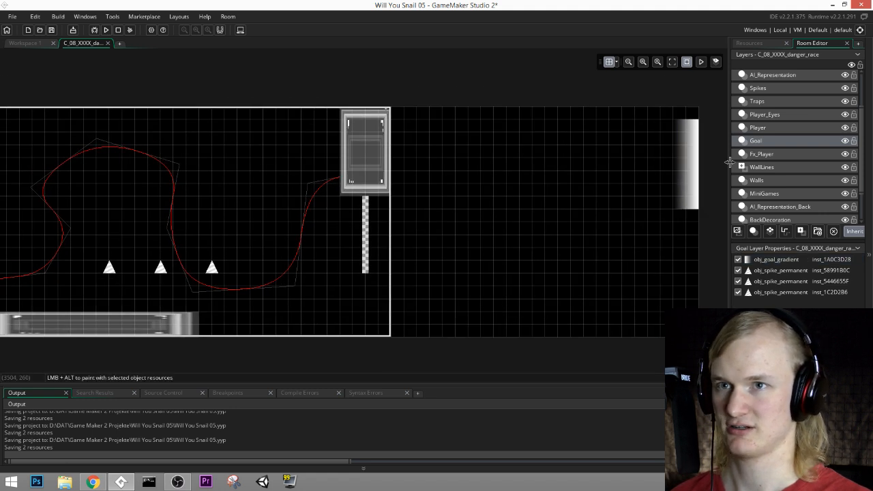
Step: On the MiniGames layer, move two finish-line segments beside the goal gradient at x 3180 and delete the other old segments
{"action": "left_click", "coordinate": [757, 193]}
{"action": "left_click_drag", "start_coordinate": [368, 204], "coordinate": [676, 126]}
{"action": "mouse_move", "coordinate": [363, 219]}
{"action": "left_mouse_down"}
{"action": "mouse_move", "coordinate": [644, 140]}
{"action": "mouse_move", "coordinate": [664, 142]}
{"action": "mouse_move", "coordinate": [364, 225]}
{"action": "left_mouse_up"}
{"action": "key", "text": "Delete"}
{"action": "left_click", "coordinate": [364, 240]}
{"action": "key", "text": "Delete"}
{"action": "left_click", "coordinate": [364, 253]}
{"action": "key", "text": "Delete"}
{"action": "left_click", "coordinate": [365, 264]}
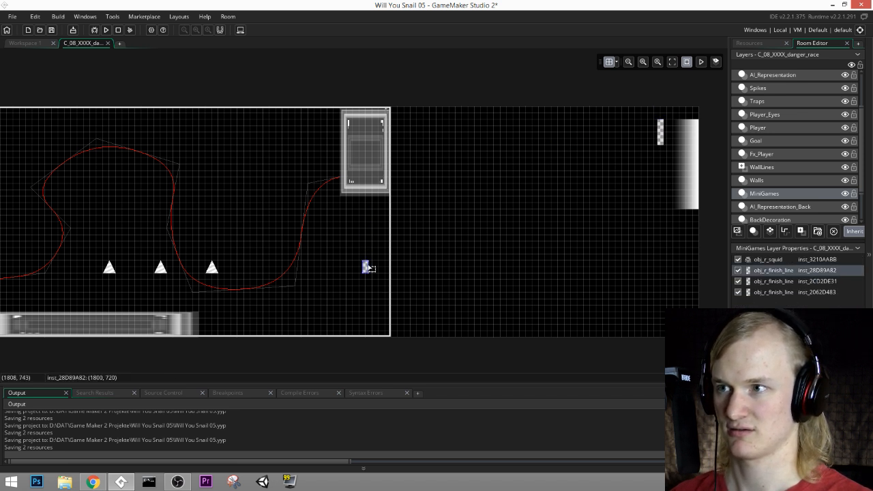
{"action": "key", "text": "Delete"}
Step: Duplicate the finish-line segment and stack the copies downward at x 3180 to (3180, 420), covering the goal gradient's full height
{"action": "middle_click_drag", "start_coordinate": [623, 161], "coordinate": [450, 205]}
{"action": "scroll", "coordinate": [517, 213], "scroll_direction": "up", "scroll_amount": 2, "text": "ctrl"}
{"action": "left_click", "coordinate": [466, 171]}
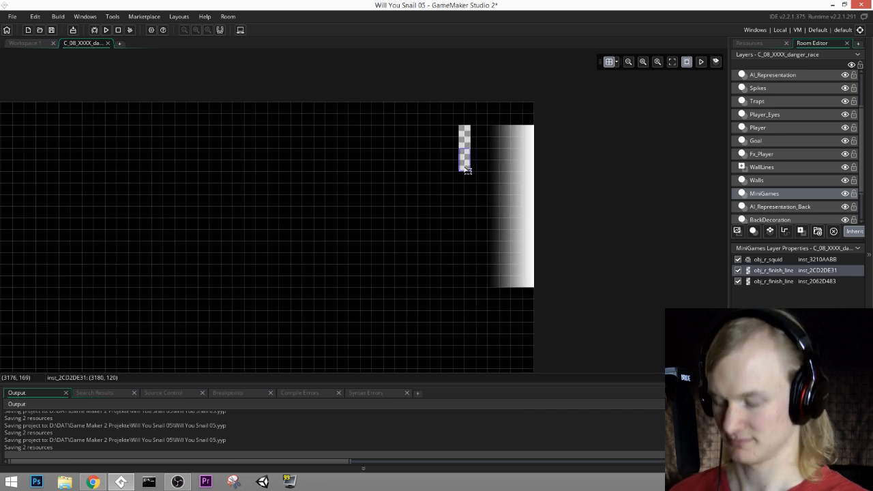
{"action": "key", "text": "ctrl+c"}
{"action": "key", "text": "ctrl+v"}
{"action": "left_click_drag", "start_coordinate": [476, 177], "coordinate": [443, 278]}
{"action": "key", "text": "ctrl+c"}
{"action": "key", "text": "ctrl+v"}
{"action": "key", "text": "ctrl+v"}
{"action": "key", "text": "ctrl+v"}
{"action": "key", "text": "ctrl+v"}
{"action": "scroll", "coordinate": [355, 244], "scroll_direction": "down", "scroll_amount": 2}
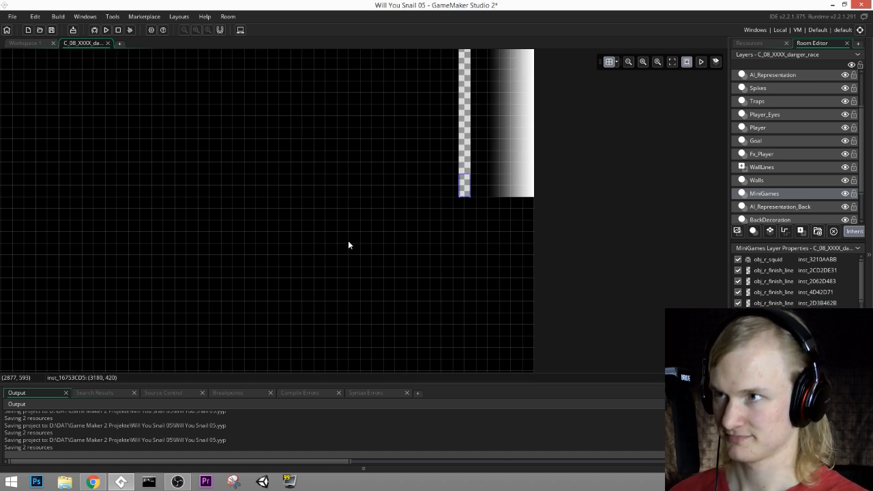
{"action": "scroll", "coordinate": [323, 227], "scroll_direction": "down", "scroll_amount": 2, "text": "ctrl"}
Step: Duplicate the hanging wall block on the Walls layer and place the copy above the new finish line
{"action": "middle_click_drag", "start_coordinate": [281, 186], "coordinate": [535, 169]}
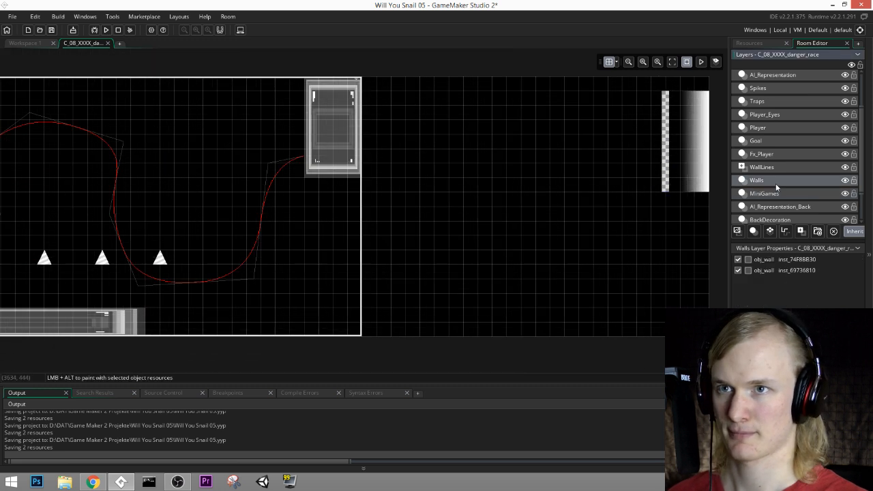
{"action": "left_click", "coordinate": [775, 180]}
{"action": "middle_click_drag", "start_coordinate": [450, 171], "coordinate": [554, 189]}
{"action": "left_click", "coordinate": [450, 150]}
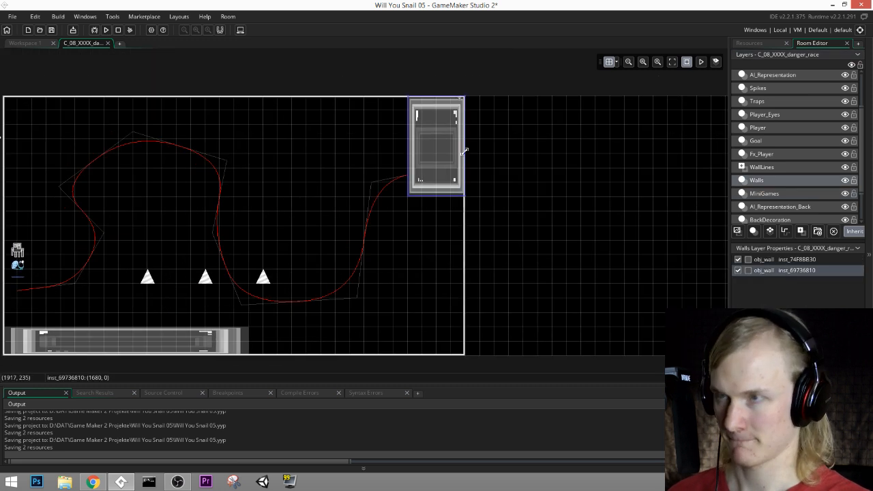
{"action": "key", "text": "ctrl+v"}
{"action": "left_click_drag", "start_coordinate": [465, 179], "coordinate": [578, 238]}
{"action": "middle_click_drag", "start_coordinate": [597, 194], "coordinate": [349, 212]}
{"action": "left_click_drag", "start_coordinate": [327, 247], "coordinate": [515, 77]}
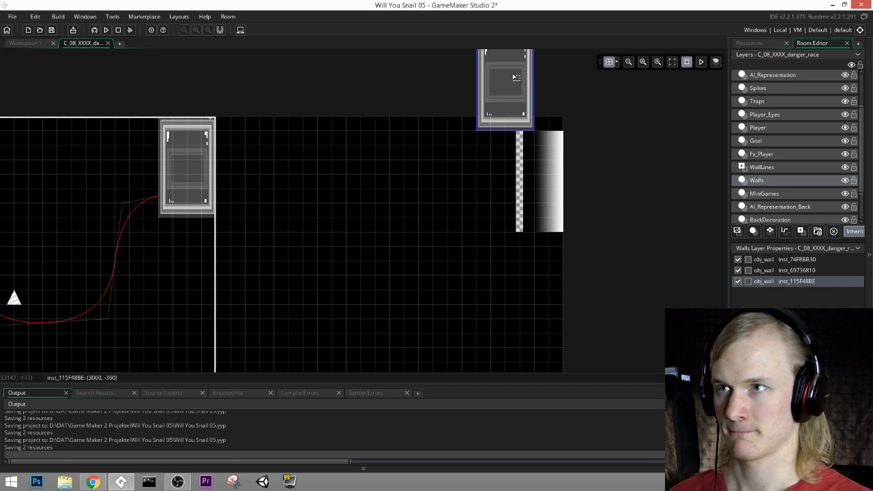
Step: Reshape the copied wall into a ceiling strip about 360 by 60 px at (3000, 0), spanning the finish line and goal gradient
{"action": "middle_click_drag", "start_coordinate": [549, 80], "coordinate": [500, 131]}
{"action": "left_click_drag", "start_coordinate": [483, 80], "coordinate": [516, 171]}
{"action": "middle_click_drag", "start_coordinate": [546, 180], "coordinate": [549, 161]}
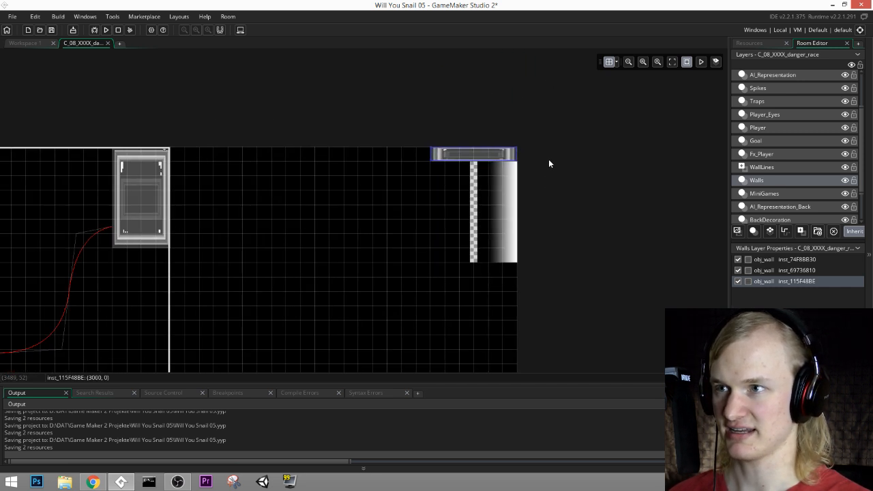
Step: Duplicate the ceiling strip below the finish line and reshape the copy into a block about 240 by 180 px at (3120, 480)
{"action": "left_click_drag", "start_coordinate": [473, 165], "coordinate": [486, 280], "text": "alt"}
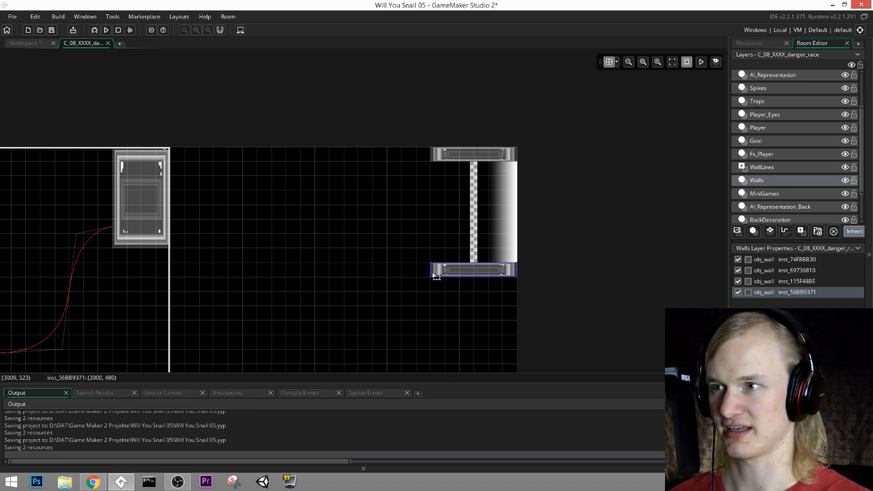
{"action": "left_click_drag", "start_coordinate": [430, 276], "coordinate": [465, 305]}
{"action": "middle_click_drag", "start_coordinate": [537, 262], "coordinate": [556, 192]}
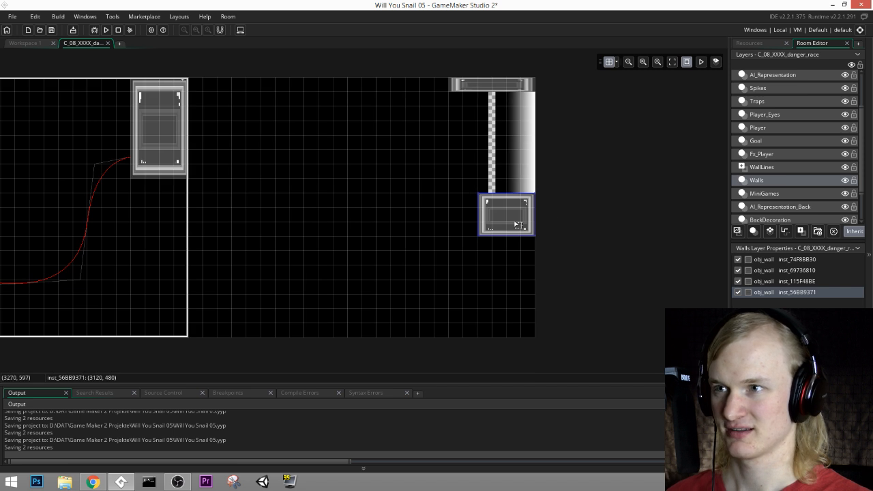
Step: Stack wall copies downward as steps at (3060, 660), (2820, 840) and (2820, 960), extending the lowest one leftward to about x 2580
{"action": "left_click_drag", "start_coordinate": [518, 225], "coordinate": [465, 256], "text": "alt"}
{"action": "middle_click_drag", "start_coordinate": [507, 290], "coordinate": [554, 279]}
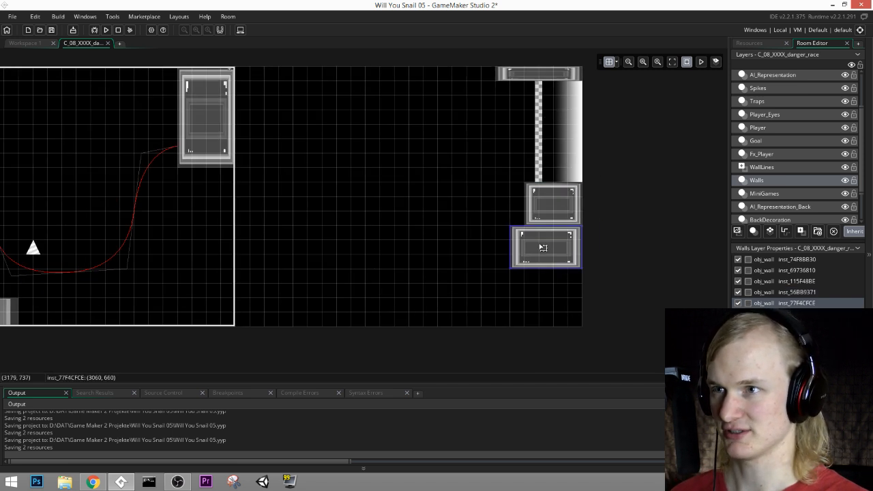
{"action": "left_click_drag", "start_coordinate": [543, 247], "coordinate": [457, 285], "text": "alt"}
{"action": "middle_click_drag", "start_coordinate": [511, 293], "coordinate": [558, 313]}
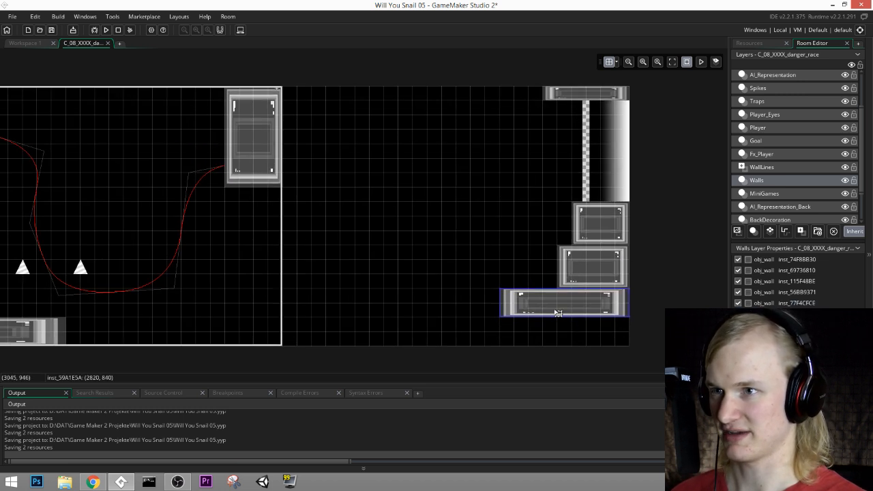
{"action": "left_click_drag", "start_coordinate": [576, 313], "coordinate": [565, 341], "text": "alt"}
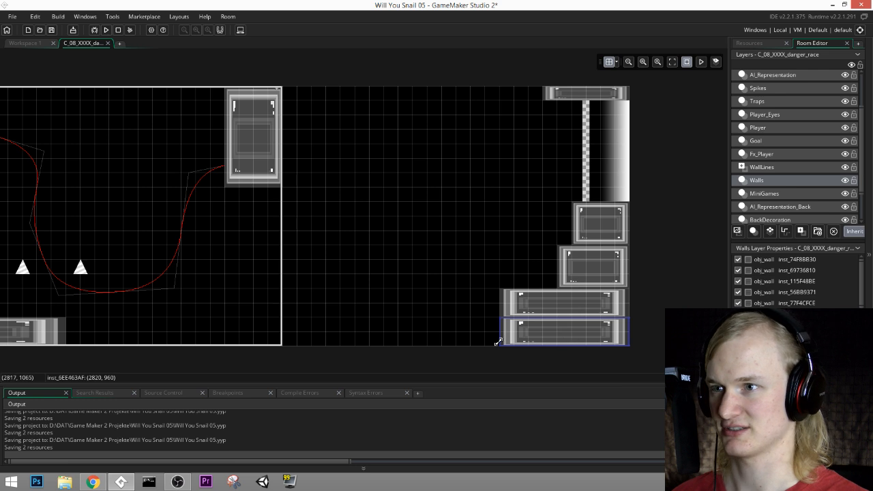
{"action": "left_click_drag", "start_coordinate": [499, 342], "coordinate": [438, 335]}
Step: Extend the floor with two copies of the starting floor wall, flattened to about 60 px high, the second at (1800, 1020)
{"action": "middle_click_drag", "start_coordinate": [196, 343], "coordinate": [363, 348]}
{"action": "left_click", "coordinate": [190, 345]}
{"action": "middle_click_drag", "start_coordinate": [197, 345], "coordinate": [379, 334]}
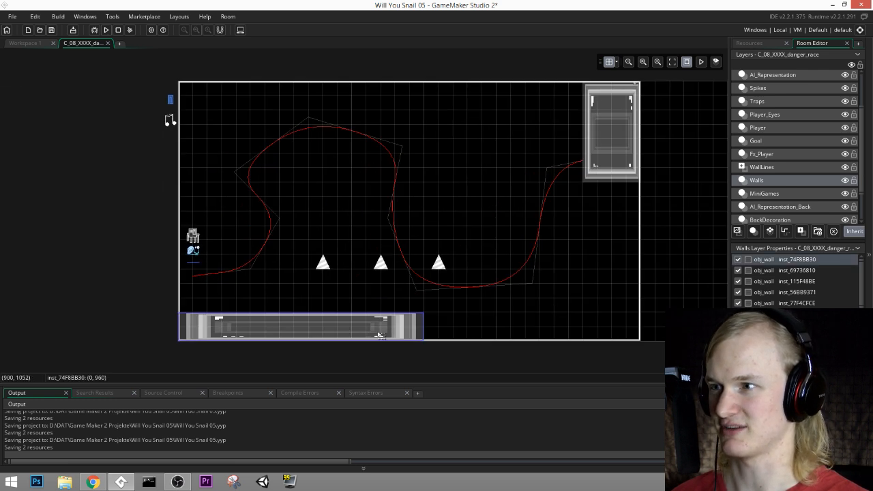
{"action": "left_click_drag", "start_coordinate": [365, 332], "coordinate": [594, 330], "text": "alt"}
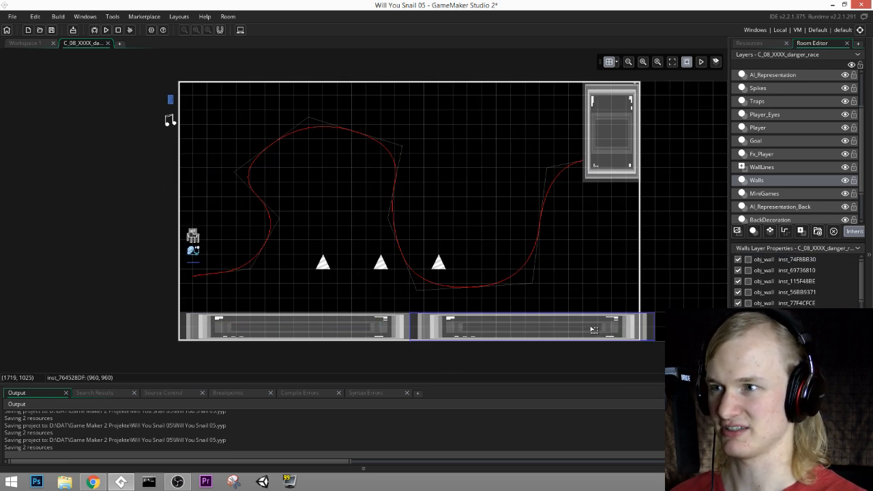
{"action": "left_click_drag", "start_coordinate": [545, 313], "coordinate": [547, 342]}
{"action": "middle_click_drag", "start_coordinate": [585, 273], "coordinate": [413, 284]}
{"action": "left_click_drag", "start_coordinate": [496, 346], "coordinate": [561, 347]}
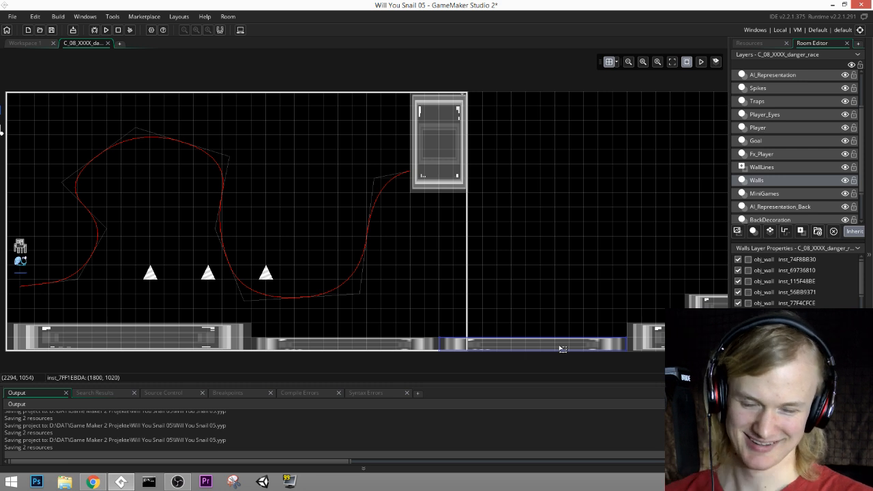
Step: Move the hanging wall block from the old room edge along the ceiling to (2760, 0), beside the finish line's ceiling strip
{"action": "middle_click_drag", "start_coordinate": [404, 269], "coordinate": [546, 318]}
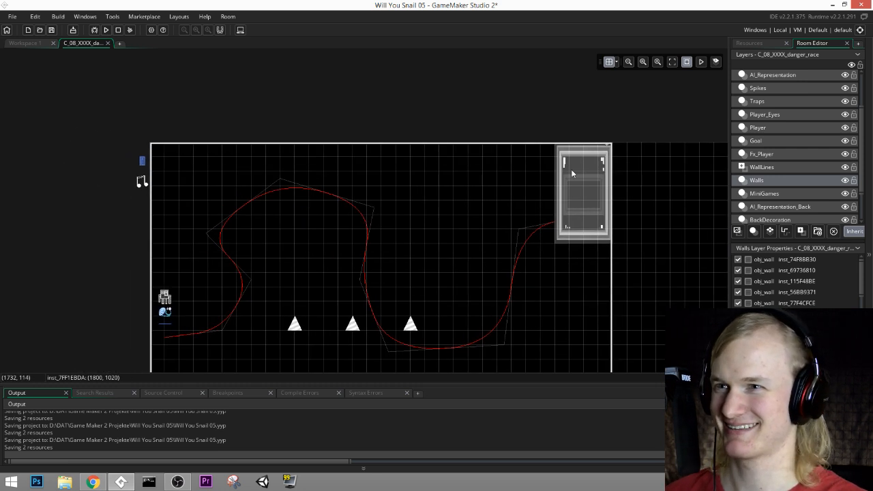
{"action": "left_click", "coordinate": [572, 173]}
{"action": "middle_click_drag", "start_coordinate": [581, 238], "coordinate": [601, 232]}
{"action": "left_click_drag", "start_coordinate": [596, 195], "coordinate": [639, 195]}
{"action": "middle_click_drag", "start_coordinate": [544, 205], "coordinate": [412, 208]}
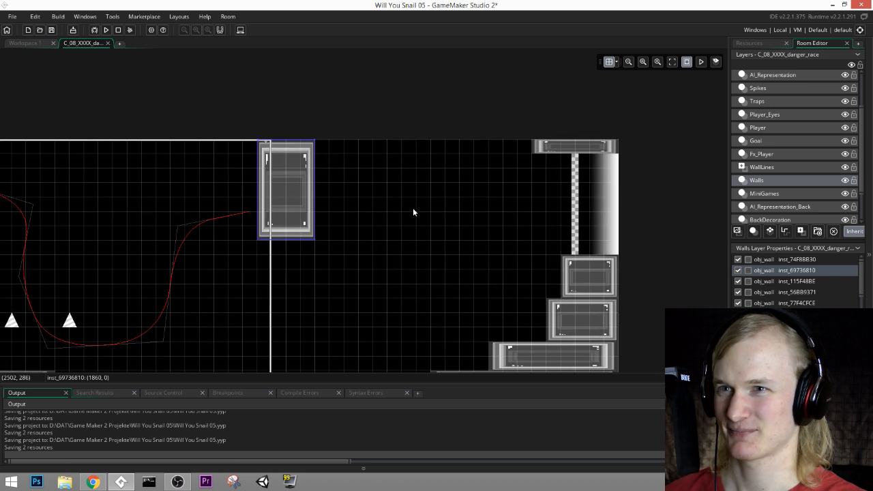
{"action": "left_click_drag", "start_coordinate": [288, 191], "coordinate": [512, 197]}
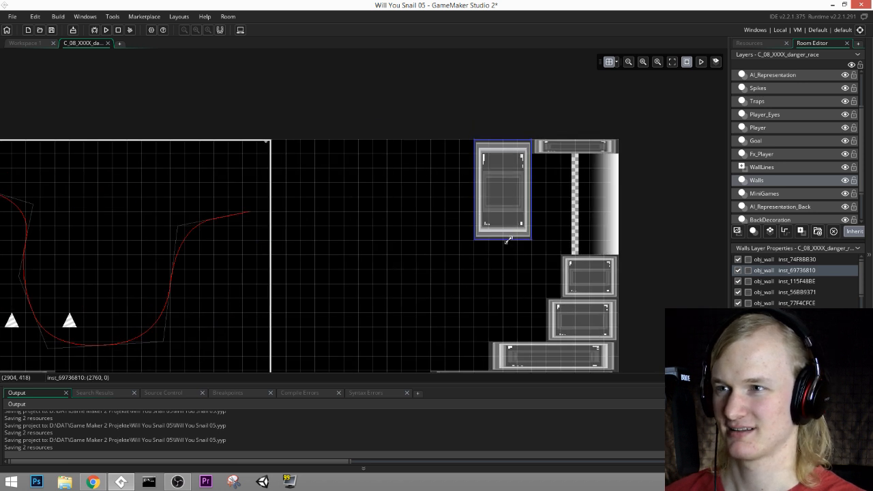
Step: Add two hanging ceiling blocks about 240 by 360 px beside the moved block, at about x 2520 and x 2280
{"action": "left_click_drag", "start_coordinate": [507, 240], "coordinate": [453, 228]}
{"action": "middle_click_drag", "start_coordinate": [555, 247], "coordinate": [624, 252]}
{"action": "left_click_drag", "start_coordinate": [513, 192], "coordinate": [451, 198], "text": "alt"}
{"action": "middle_click_drag", "start_coordinate": [464, 259], "coordinate": [520, 255]}
Step: Build a wider ceiling wall about 660 by 180 px at about (1620, 0) and duplicate it to (960, 0)
{"action": "left_click_drag", "start_coordinate": [499, 199], "coordinate": [321, 213], "text": "alt"}
{"action": "middle_click_drag", "start_coordinate": [317, 221], "coordinate": [454, 263]}
{"action": "key", "text": "ctrl+c"}
{"action": "key", "text": "ctrl+v"}
{"action": "left_click_drag", "start_coordinate": [528, 216], "coordinate": [364, 215]}
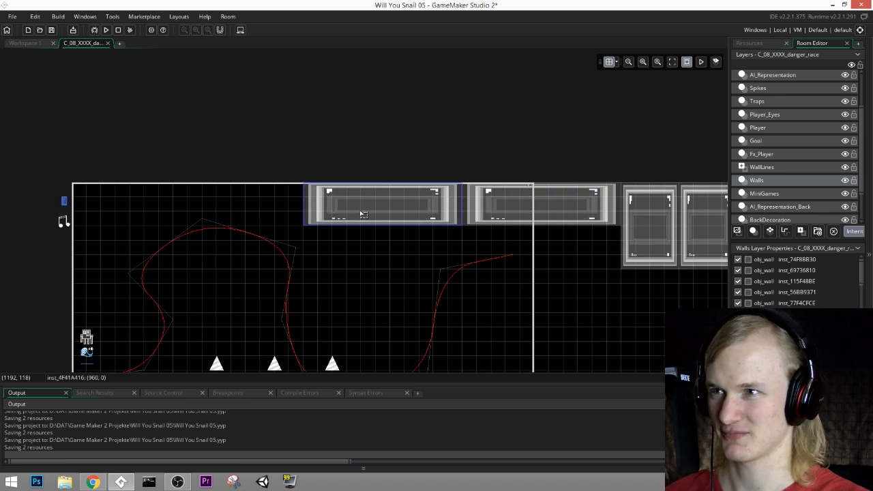
Step: Reduce the ceiling wall at (960, 0) to about 120 px tall and place a copy flattened to 60 px at (0, 0)
{"action": "middle_click_drag", "start_coordinate": [368, 208], "coordinate": [453, 209]}
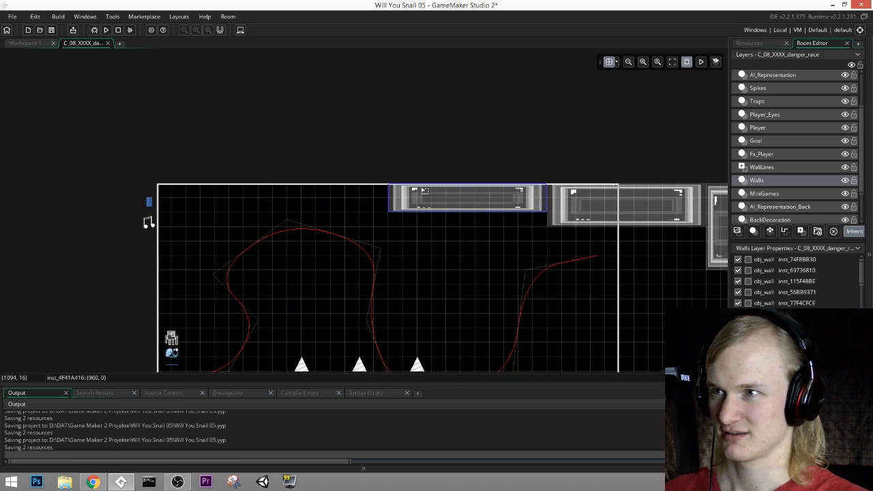
{"action": "key", "text": "ctrl+v"}
{"action": "left_click_drag", "start_coordinate": [484, 213], "coordinate": [239, 200]}
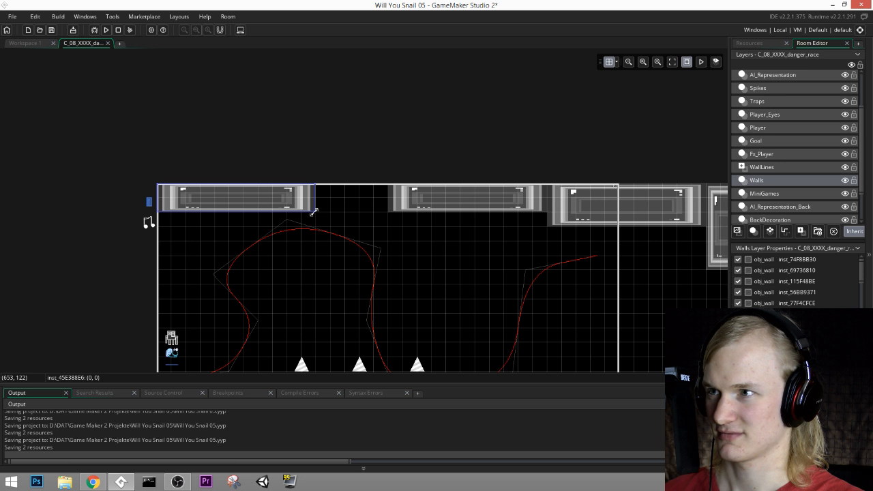
{"action": "left_click_drag", "start_coordinate": [318, 212], "coordinate": [316, 196]}
Step: Duplicate the 60 px ceiling strip to (660, 0) and shorten the copy to about 300 px, filling the remaining ceiling gap
{"action": "key", "text": "ctrl+c"}
{"action": "key", "text": "ctrl+v"}
{"action": "left_click_drag", "start_coordinate": [261, 199], "coordinate": [431, 194]}
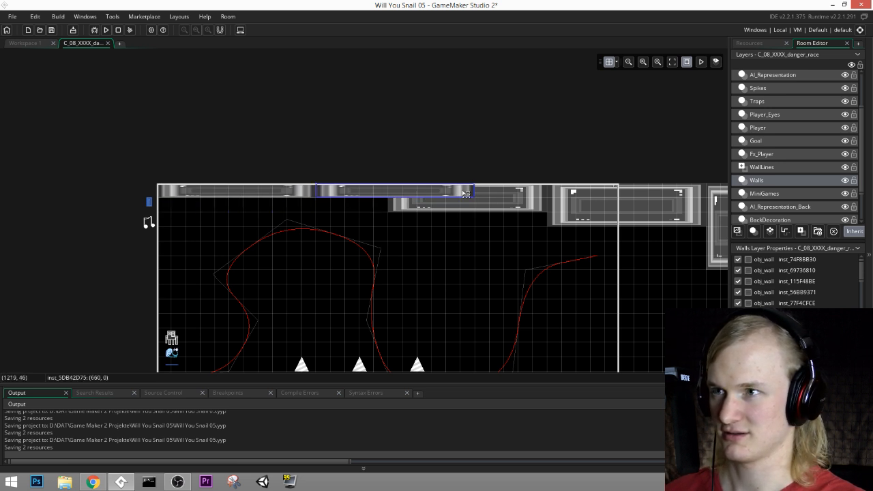
{"action": "left_click_drag", "start_coordinate": [471, 195], "coordinate": [386, 199]}
{"action": "middle_click_drag", "start_coordinate": [378, 269], "coordinate": [430, 204]}
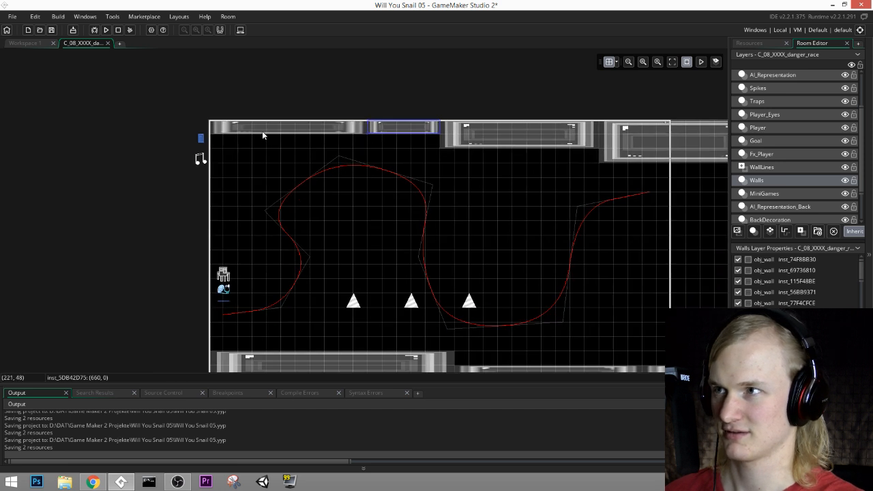
Step: Duplicate the first ceiling strip to (0, 60) and reshape the copy into a vertical wall about 180 by 540 px above the start
{"action": "left_click", "coordinate": [263, 131]}
{"action": "key", "text": "ctrl+c"}
{"action": "key", "text": "ctrl+v"}
{"action": "left_click_drag", "start_coordinate": [301, 148], "coordinate": [294, 145]}
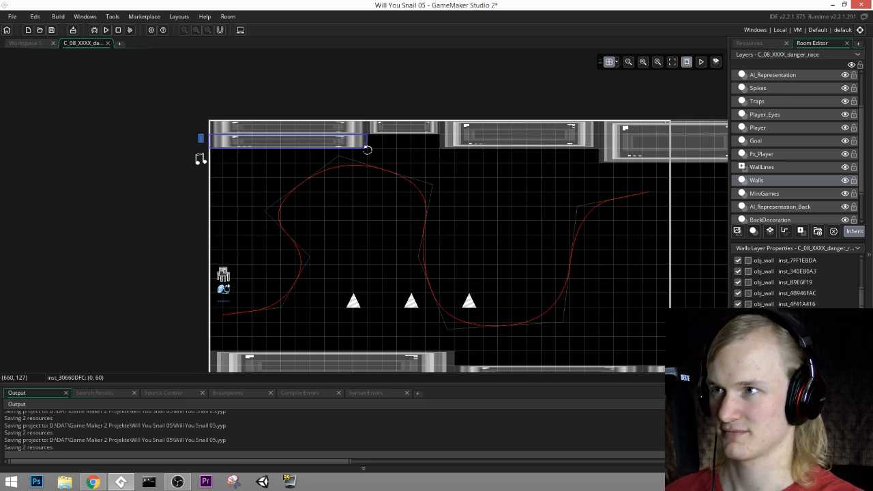
{"action": "left_click_drag", "start_coordinate": [365, 147], "coordinate": [259, 225]}
{"action": "left_click_drag", "start_coordinate": [367, 219], "coordinate": [235, 249]}
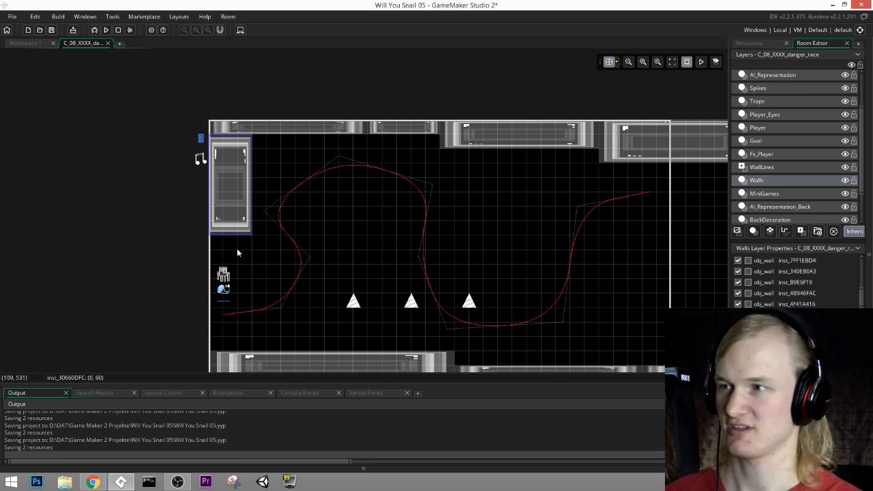
{"action": "left_click_drag", "start_coordinate": [239, 234], "coordinate": [239, 264]}
Step: On the Player layer, move obj_player and obj_ai_level_underwater down near the floor, placing the AI object at (64, 896)
{"action": "scroll", "coordinate": [294, 253], "scroll_direction": "down", "scroll_amount": 1}
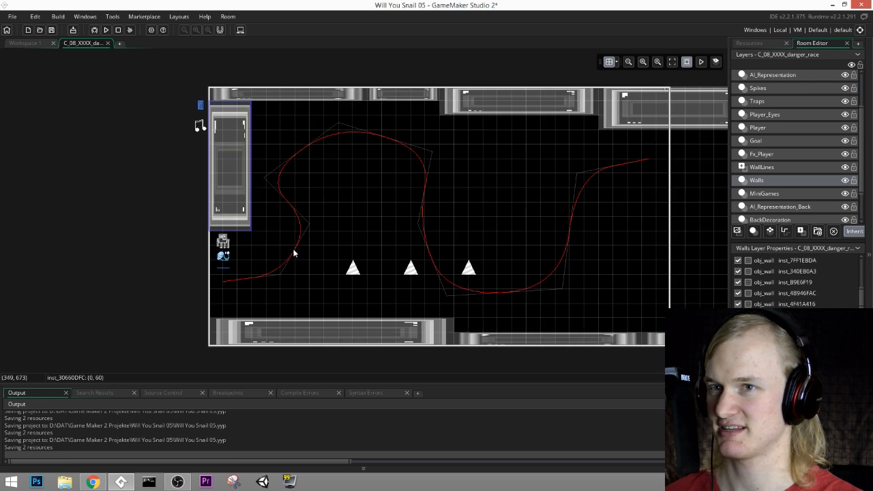
{"action": "scroll", "coordinate": [775, 159], "scroll_direction": "up", "scroll_amount": 1}
{"action": "left_click", "coordinate": [764, 161]}
{"action": "left_click", "coordinate": [765, 146]}
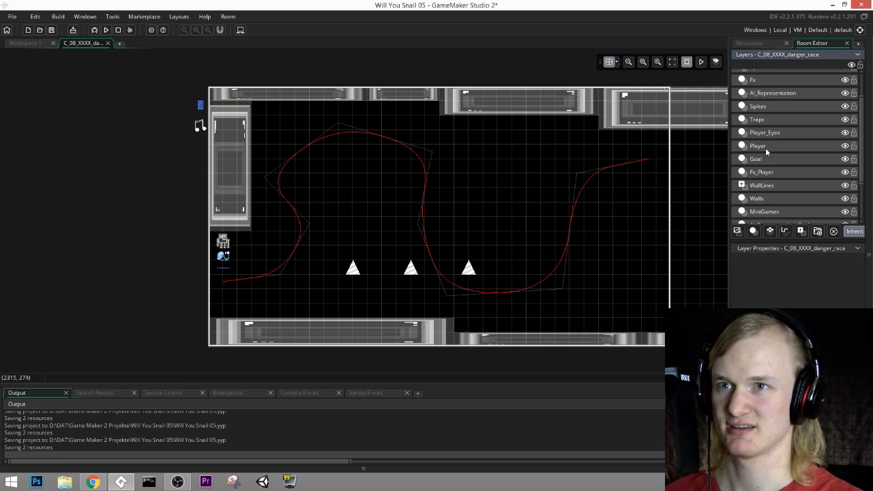
{"action": "scroll", "coordinate": [230, 278], "scroll_direction": "up", "scroll_amount": 2}
{"action": "left_click_drag", "start_coordinate": [220, 266], "coordinate": [220, 324]}
{"action": "left_click_drag", "start_coordinate": [220, 258], "coordinate": [220, 318]}
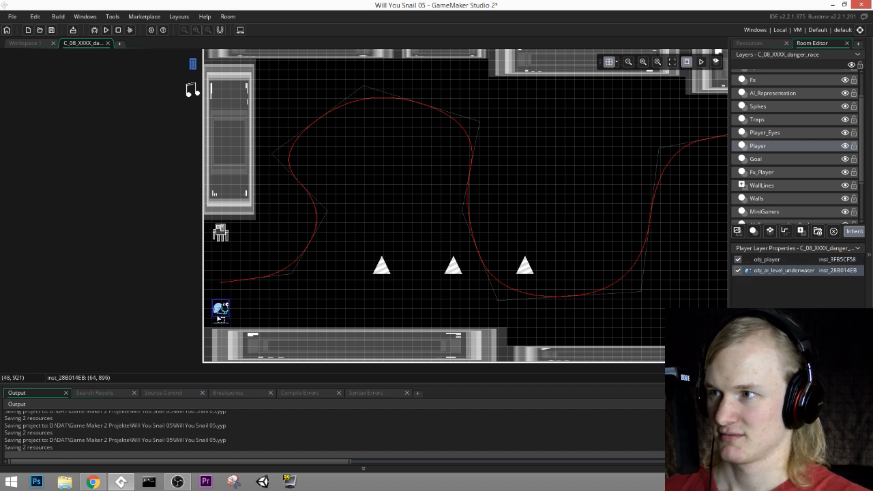
Step: Locate the squid's layer and move obj_r_squid on the MiniGames layer down to (60, 810), just above the snail
{"action": "left_click", "coordinate": [221, 238]}
{"action": "left_click", "coordinate": [763, 133]}
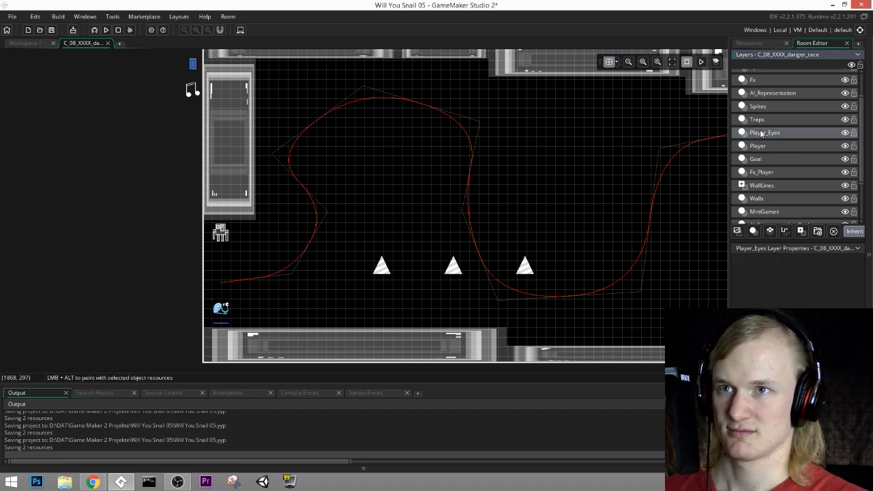
{"action": "left_click", "coordinate": [764, 147]}
{"action": "left_click", "coordinate": [767, 159]}
{"action": "left_click", "coordinate": [766, 136]}
{"action": "left_click", "coordinate": [770, 118]}
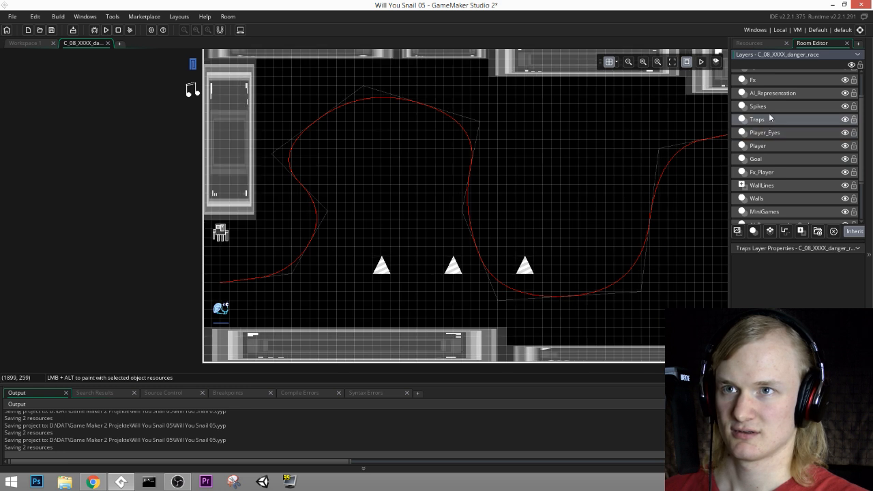
{"action": "left_click", "coordinate": [770, 109]}
{"action": "left_click", "coordinate": [772, 100]}
{"action": "left_click", "coordinate": [778, 119]}
{"action": "left_click", "coordinate": [765, 198]}
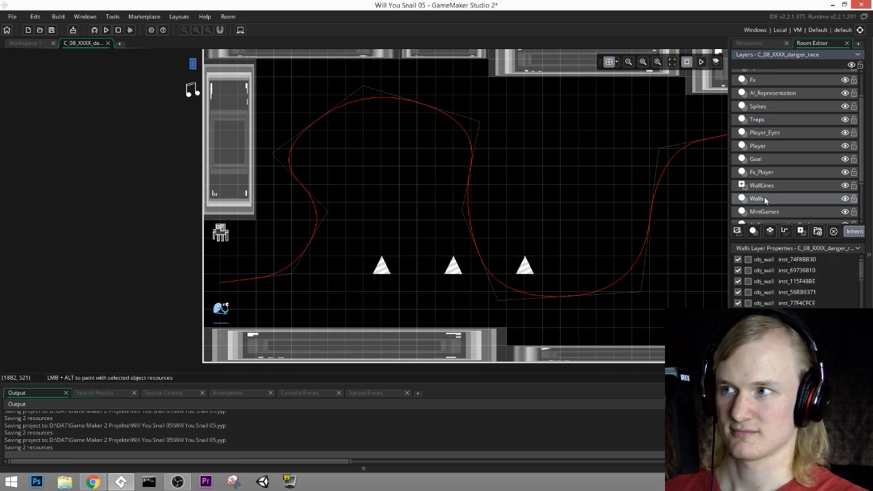
{"action": "scroll", "coordinate": [776, 214], "scroll_direction": "down", "scroll_amount": 1}
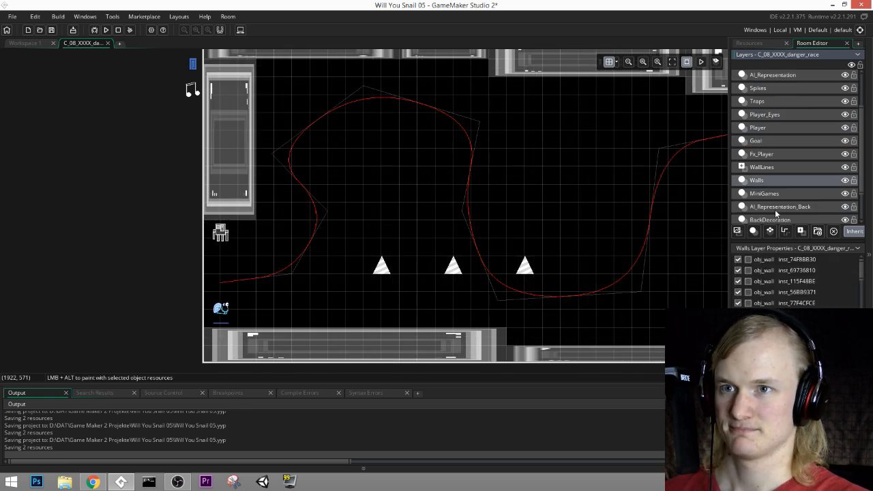
{"action": "left_click", "coordinate": [773, 196]}
{"action": "left_click_drag", "start_coordinate": [220, 232], "coordinate": [221, 279]}
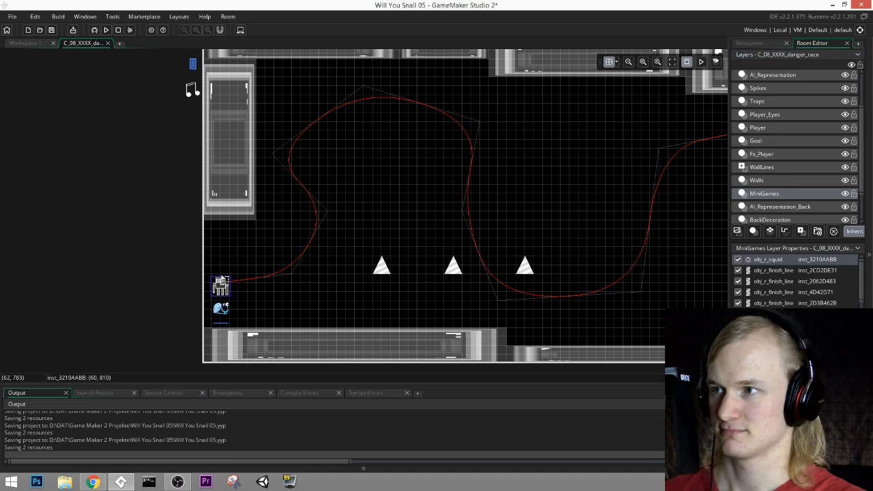
{"action": "scroll", "coordinate": [221, 280], "scroll_direction": "up", "scroll_amount": 5}
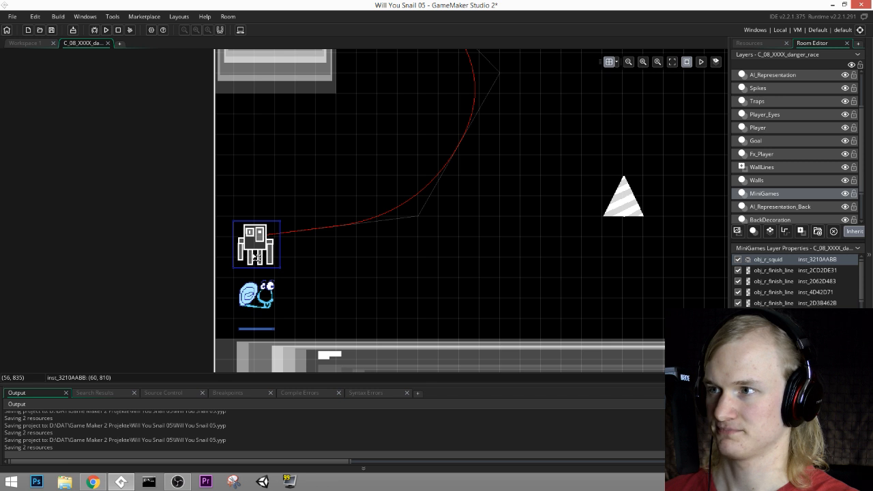
{"action": "middle_click_drag", "start_coordinate": [347, 209], "coordinate": [292, 255]}
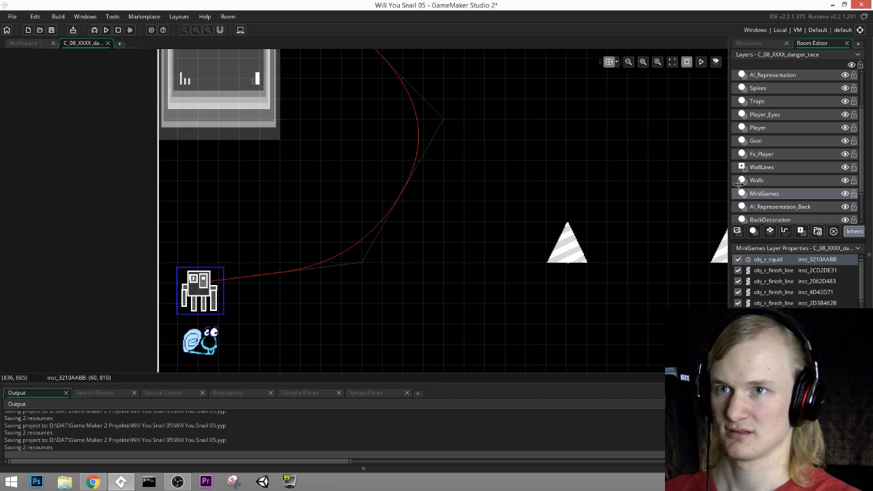
Step: On the Walls layer, duplicate the start's vertical wall and reshape the copy into a 60 px wide wall just outside the room's left edge
{"action": "left_click", "coordinate": [768, 182]}
{"action": "left_click", "coordinate": [227, 104]}
{"action": "left_click_drag", "start_coordinate": [229, 106], "coordinate": [116, 209], "text": "alt"}
{"action": "scroll", "coordinate": [103, 196], "scroll_direction": "down", "scroll_amount": 2}
{"action": "middle_click_drag", "start_coordinate": [291, 154], "coordinate": [205, 208]}
{"action": "left_click", "coordinate": [108, 139]}
{"action": "middle_click_drag", "start_coordinate": [382, 163], "coordinate": [299, 235]}
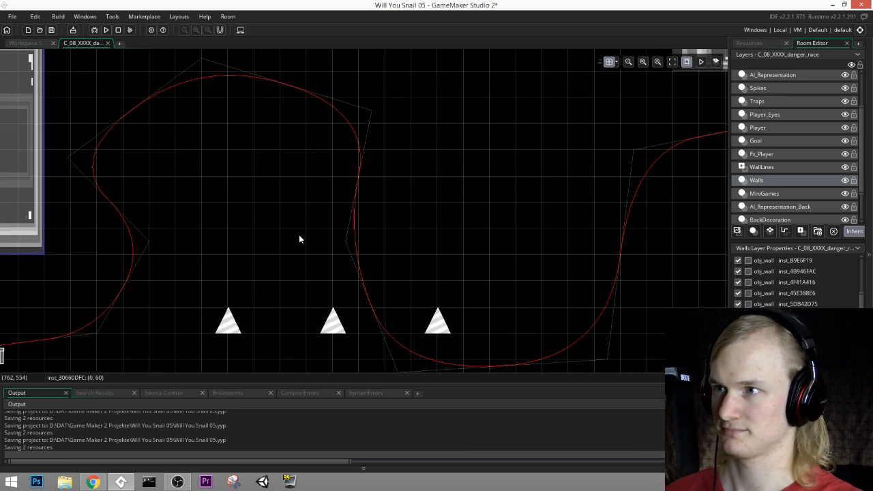
Step: Hide the Path_1 layer so the squid's path is out of the way
{"action": "middle_click_drag", "start_coordinate": [585, 262], "coordinate": [690, 214]}
{"action": "scroll", "coordinate": [820, 195], "scroll_direction": "down", "scroll_amount": 1}
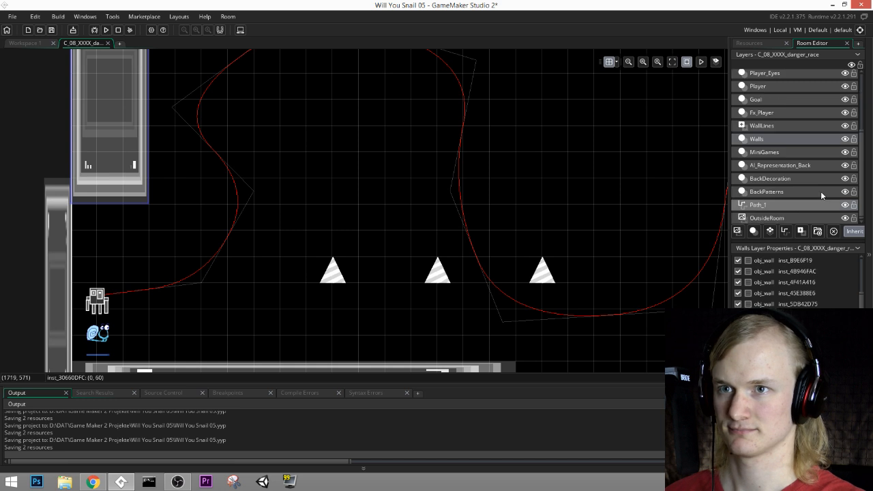
{"action": "left_click", "coordinate": [844, 205]}
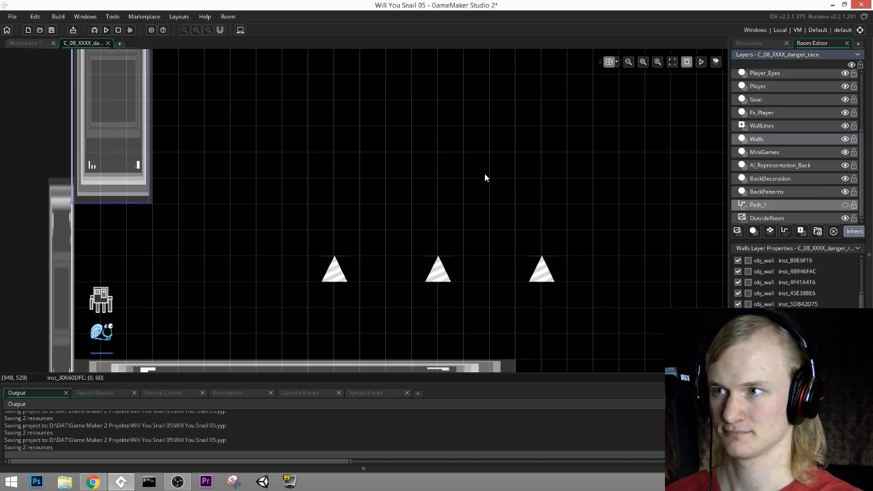
{"action": "scroll", "coordinate": [484, 173], "scroll_direction": "down", "scroll_amount": 2}
{"action": "middle_click_drag", "start_coordinate": [622, 155], "coordinate": [539, 203]}
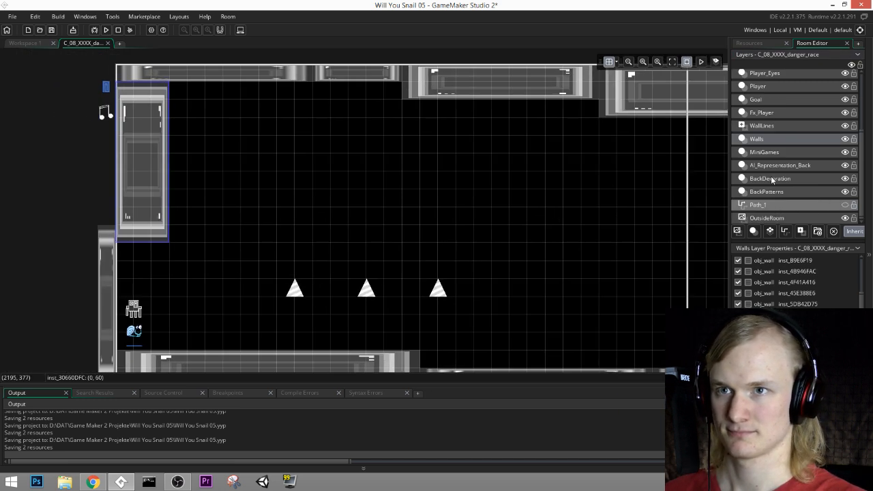
Step: Go through the room's layers to find the one that holds the three white spikes
{"action": "left_click", "coordinate": [767, 152]}
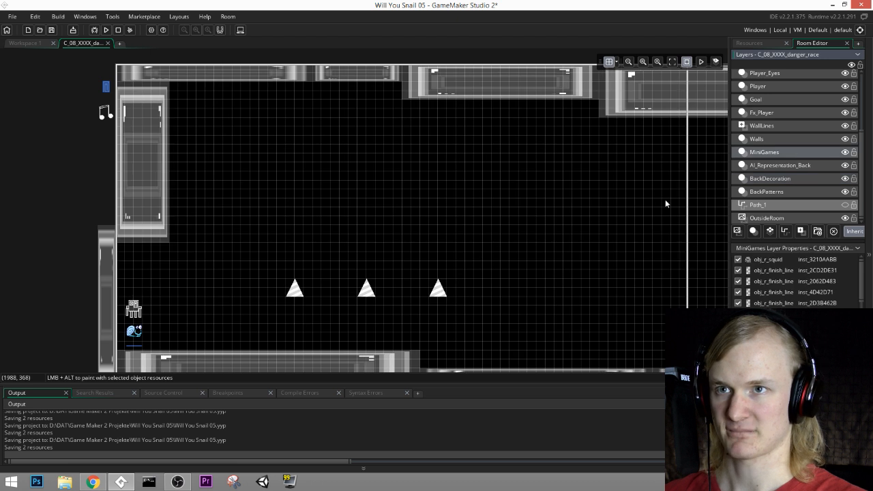
{"action": "left_click", "coordinate": [763, 191]}
{"action": "left_click", "coordinate": [767, 167]}
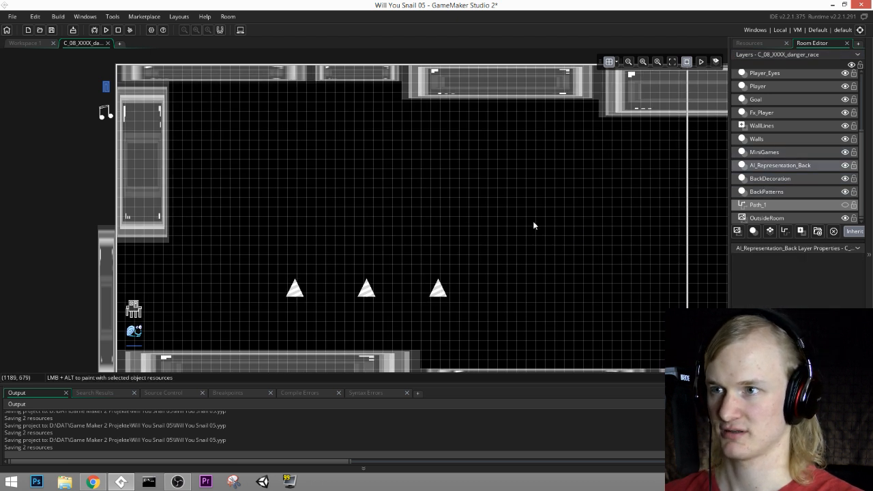
{"action": "left_click", "coordinate": [768, 143]}
{"action": "left_click", "coordinate": [768, 152]}
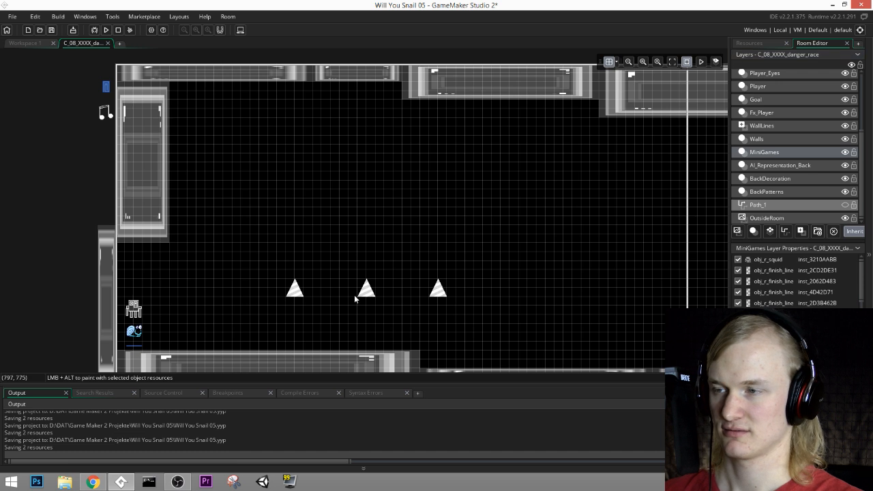
{"action": "left_click", "coordinate": [767, 140]}
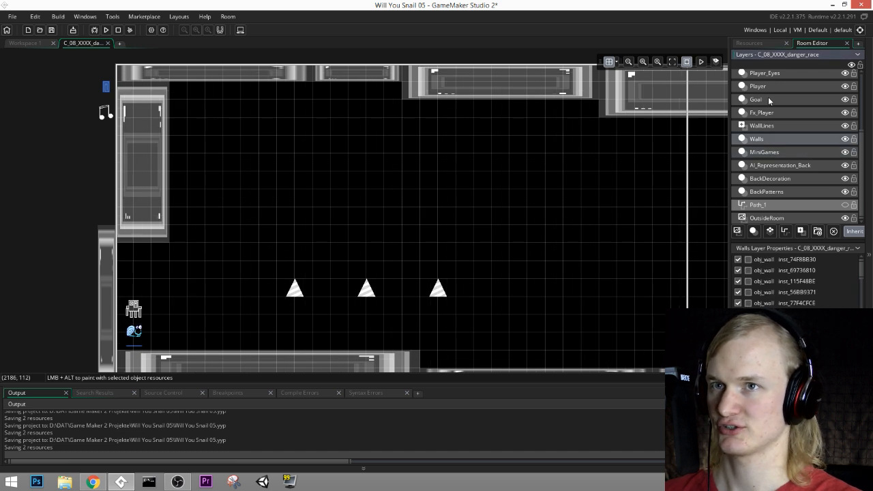
{"action": "middle_click_drag", "start_coordinate": [685, 197], "coordinate": [709, 180]}
{"action": "left_click", "coordinate": [772, 113]}
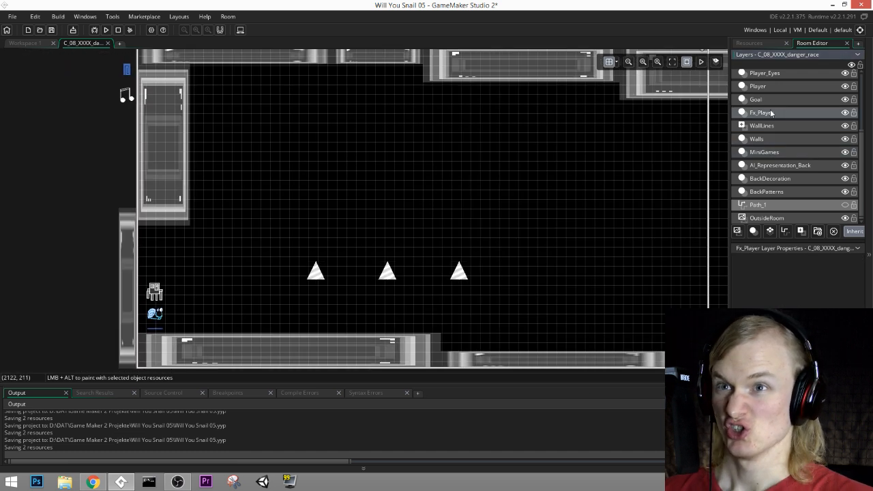
{"action": "left_click", "coordinate": [771, 99]}
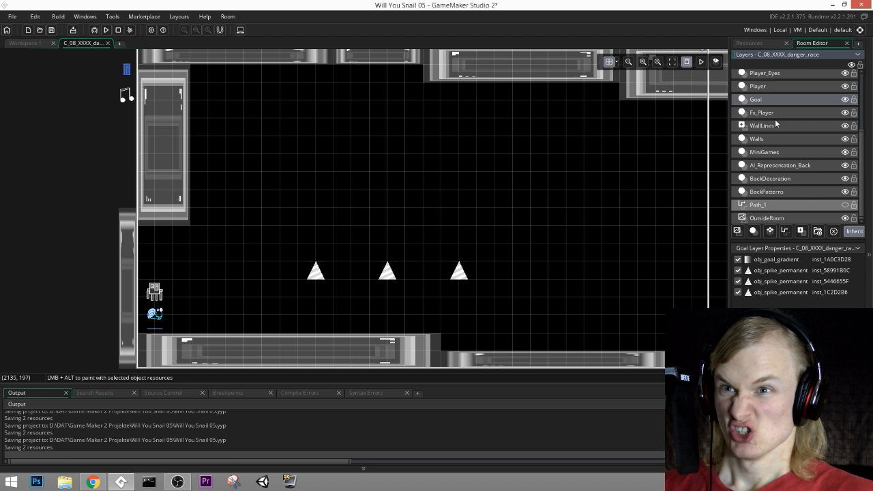
{"action": "left_click", "coordinate": [773, 88]}
{"action": "scroll", "coordinate": [775, 110], "scroll_direction": "up", "scroll_amount": 2}
{"action": "left_click", "coordinate": [766, 109]}
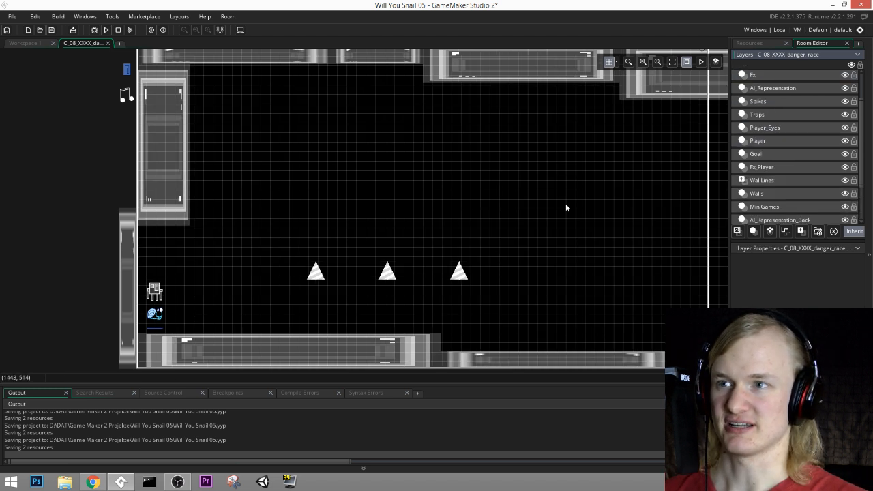
{"action": "left_click", "coordinate": [795, 100]}
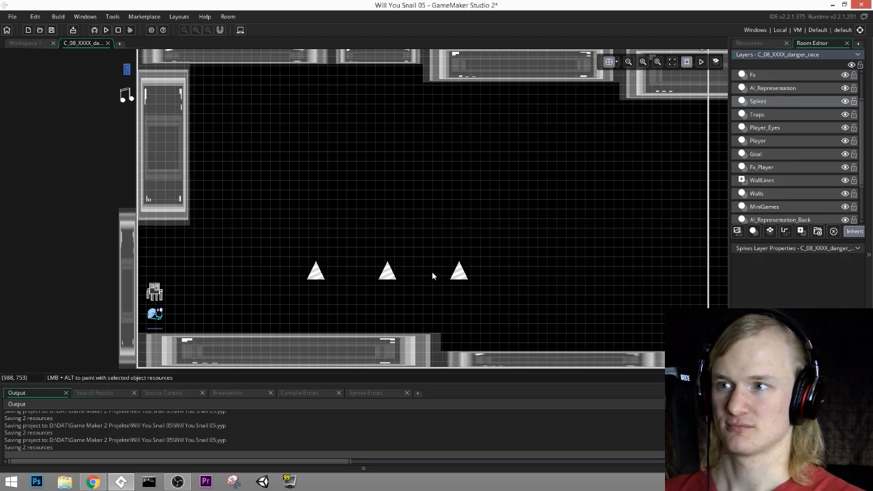
{"action": "left_click", "coordinate": [756, 115]}
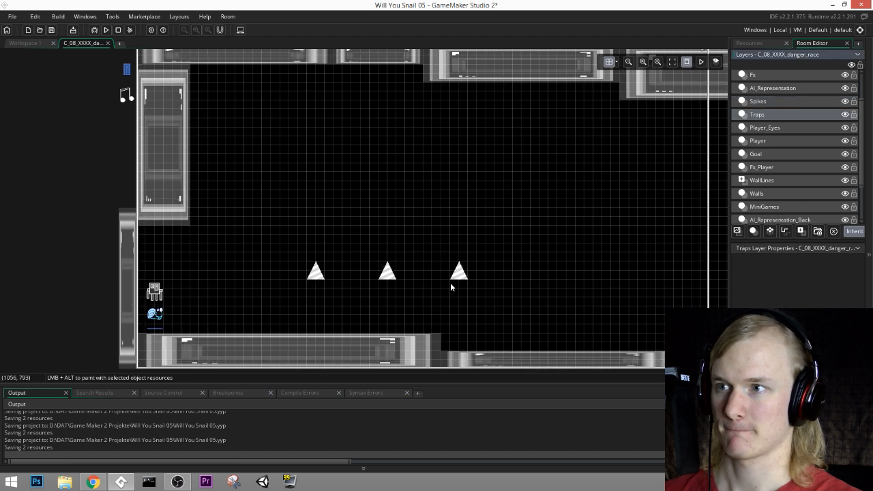
{"action": "left_click", "coordinate": [752, 102]}
{"action": "left_click", "coordinate": [757, 116]}
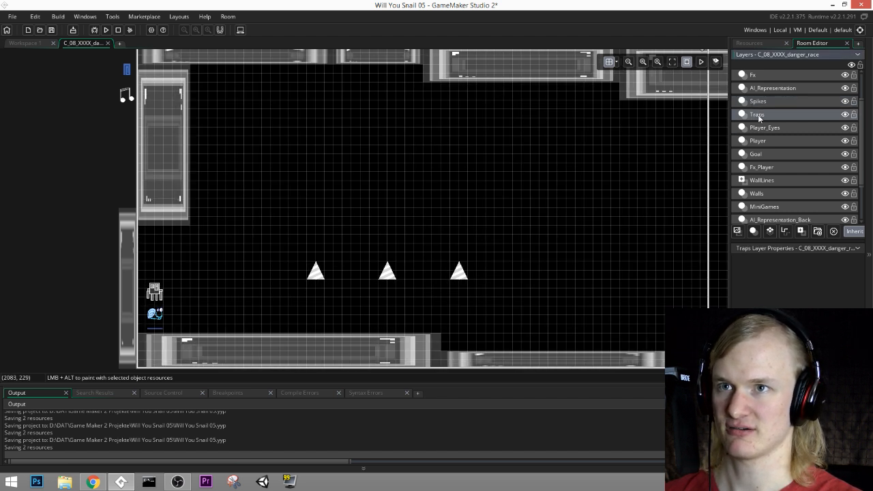
{"action": "scroll", "coordinate": [787, 208], "scroll_direction": "down", "scroll_amount": 1}
{"action": "left_click", "coordinate": [785, 202]}
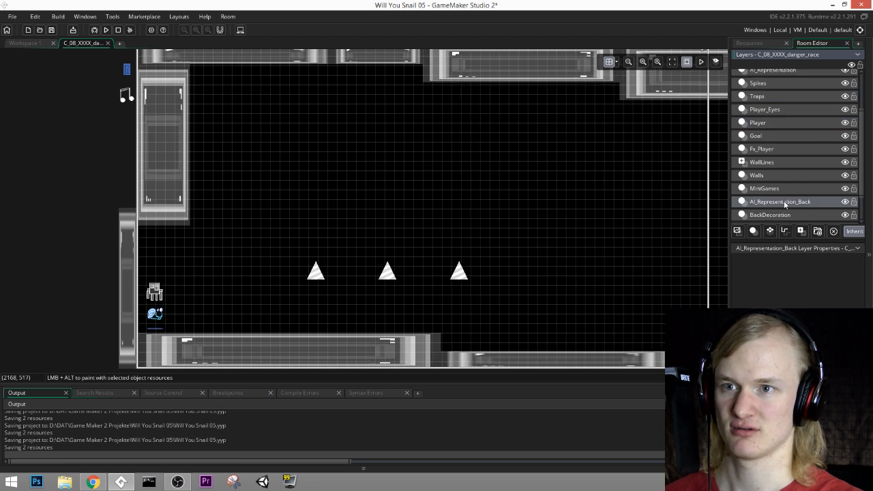
{"action": "scroll", "coordinate": [784, 203], "scroll_direction": "down", "scroll_amount": 1}
{"action": "left_click", "coordinate": [779, 198]}
{"action": "left_click", "coordinate": [776, 207]}
{"action": "left_click", "coordinate": [775, 196]}
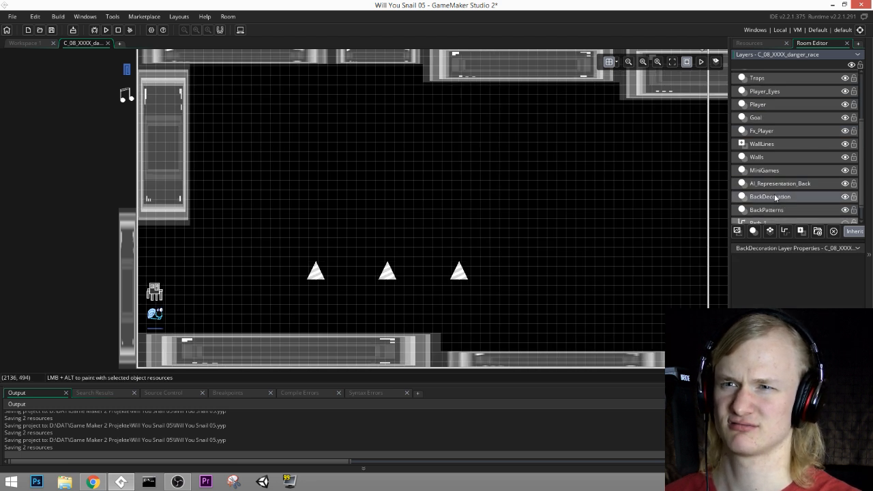
{"action": "left_click", "coordinate": [773, 184]}
{"action": "left_click", "coordinate": [773, 170]}
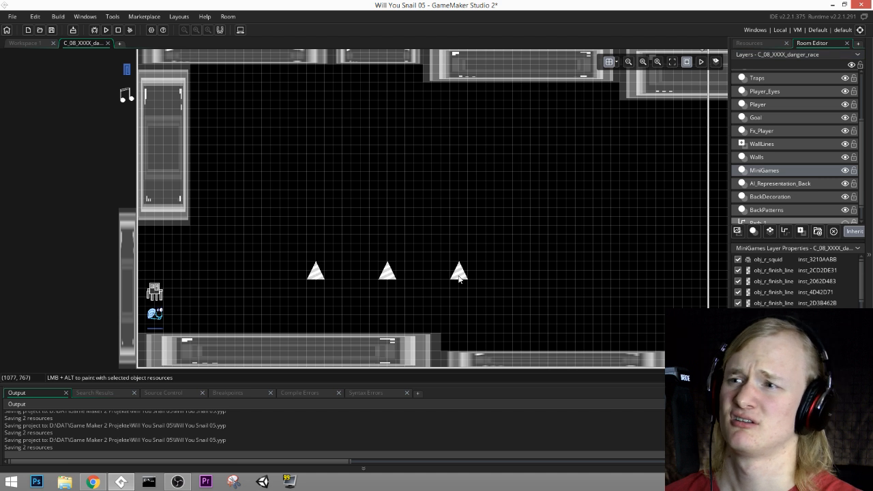
{"action": "left_click", "coordinate": [767, 158]}
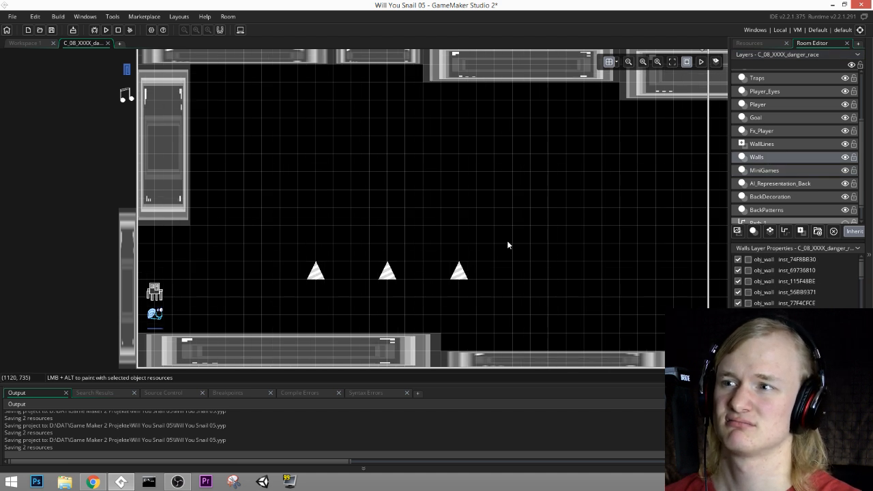
Step: On the Goal layer, delete the three obj_spike_permanent instances and keep obj_goal_gradient
{"action": "left_click", "coordinate": [756, 118]}
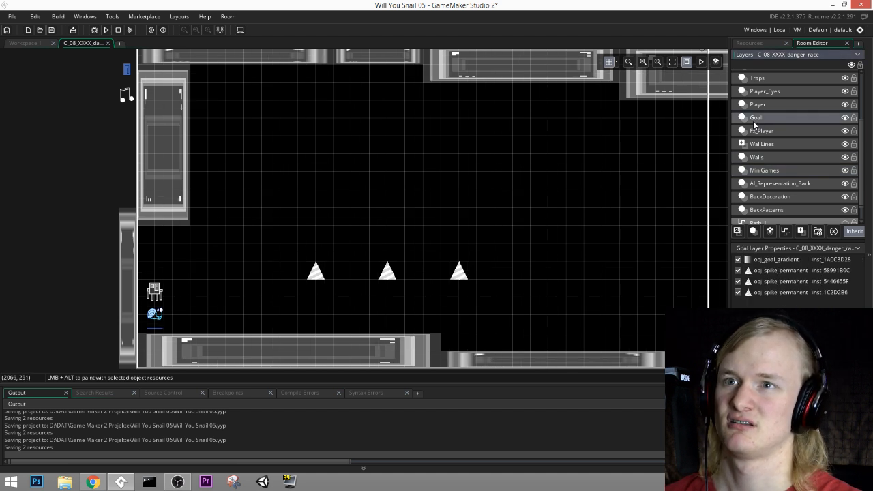
{"action": "left_click", "coordinate": [459, 272]}
{"action": "key", "text": "Delete"}
{"action": "left_click", "coordinate": [387, 272]}
{"action": "key", "text": "Delete"}
{"action": "left_click", "coordinate": [316, 272]}
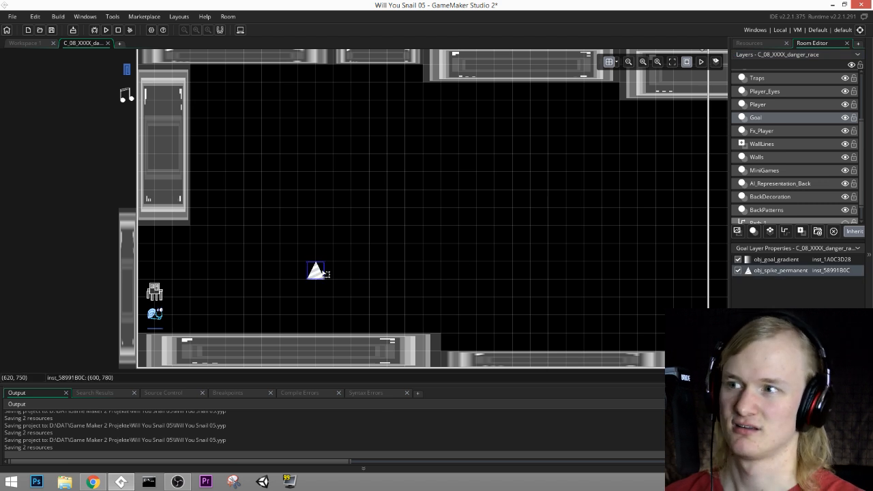
{"action": "key", "text": "Delete"}
Step: On the Walls layer, duplicate the floor wall beneath the snail and place the copy above it at (540, 720)
{"action": "left_click", "coordinate": [755, 157]}
{"action": "left_click", "coordinate": [406, 349]}
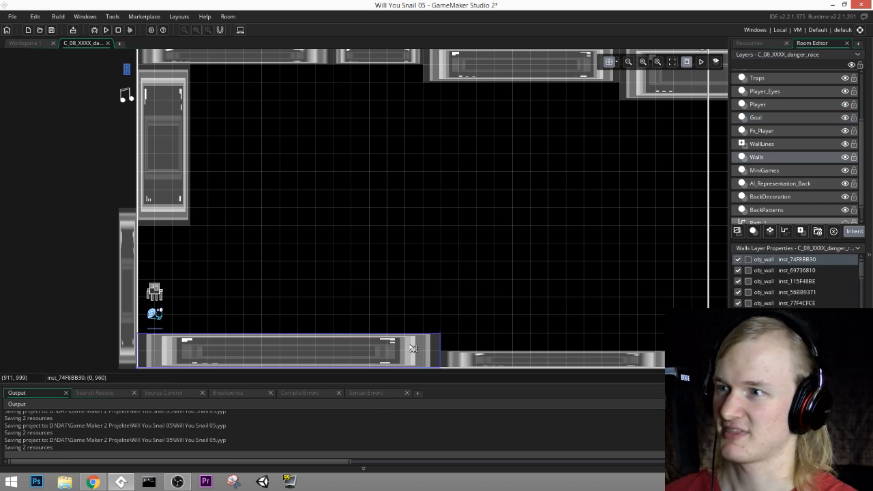
{"action": "left_click_drag", "start_coordinate": [413, 348], "coordinate": [557, 266]}
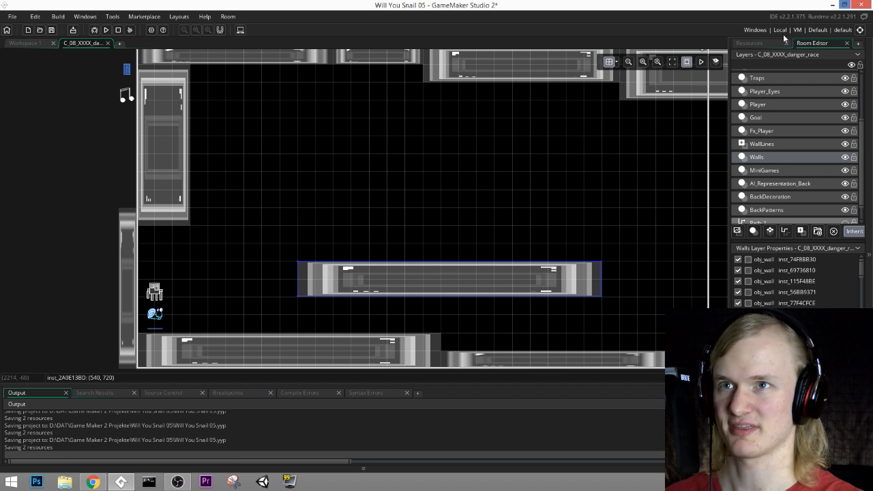
Step: Find obj_wall in the Walls group of the objects and select it as the resource to paint
{"action": "left_click", "coordinate": [750, 43]}
{"action": "scroll", "coordinate": [784, 223], "scroll_direction": "up", "scroll_amount": 10}
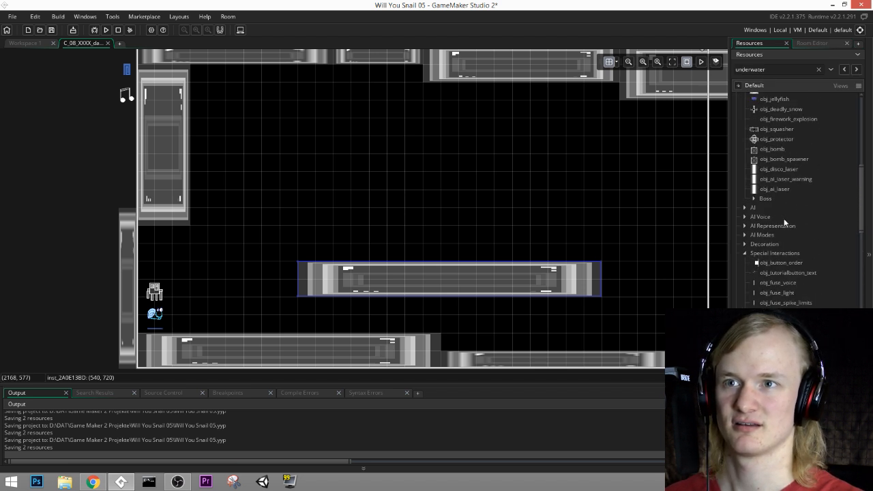
{"action": "scroll", "coordinate": [771, 198], "scroll_direction": "down", "scroll_amount": 4}
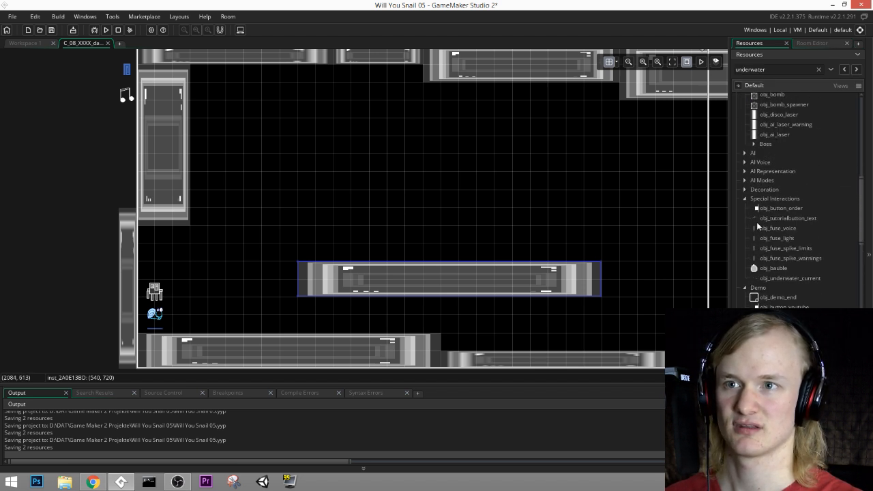
{"action": "scroll", "coordinate": [757, 232], "scroll_direction": "up", "scroll_amount": 8}
{"action": "left_click", "coordinate": [745, 272]}
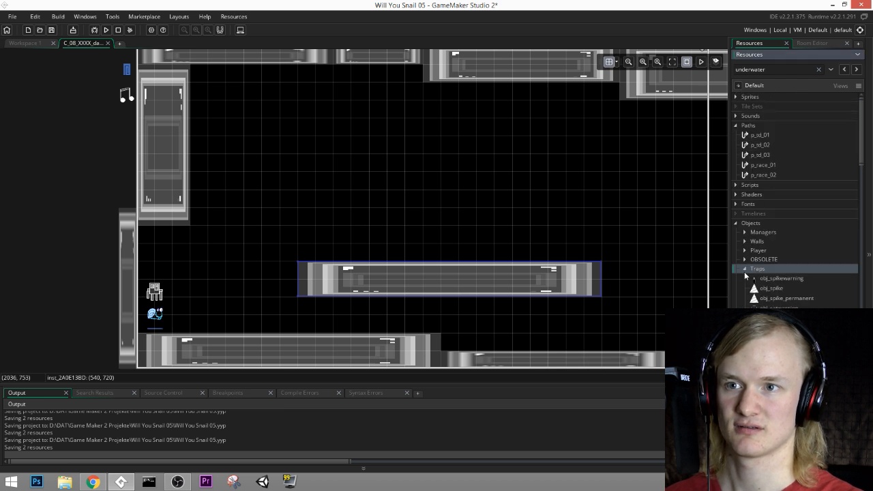
{"action": "left_click", "coordinate": [745, 269]}
{"action": "left_click", "coordinate": [745, 241]}
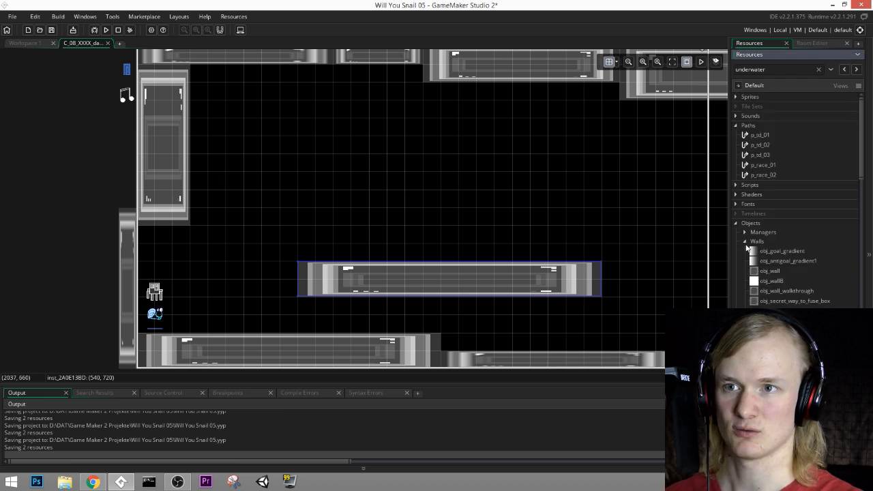
{"action": "left_click", "coordinate": [769, 271]}
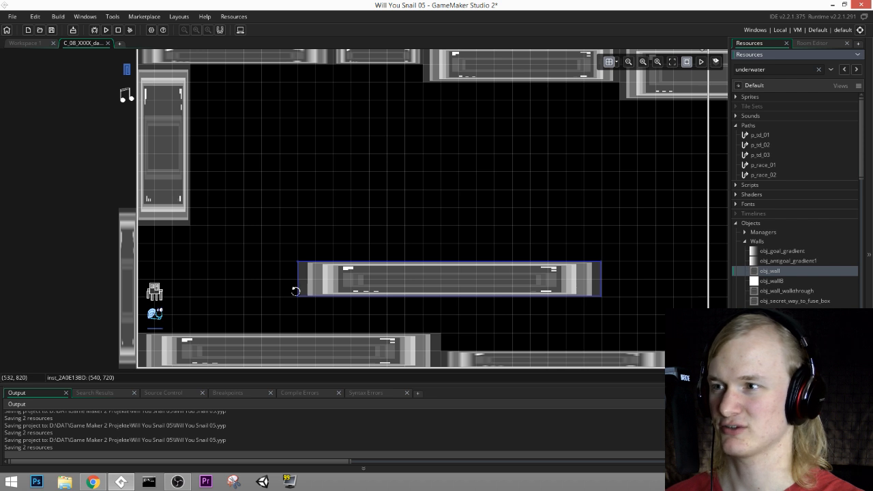
Step: Reshape the copied wall into a tall pillar with its upper corner at (1020, 420), standing just past the end of the start floor
{"action": "left_click_drag", "start_coordinate": [297, 294], "coordinate": [481, 331]}
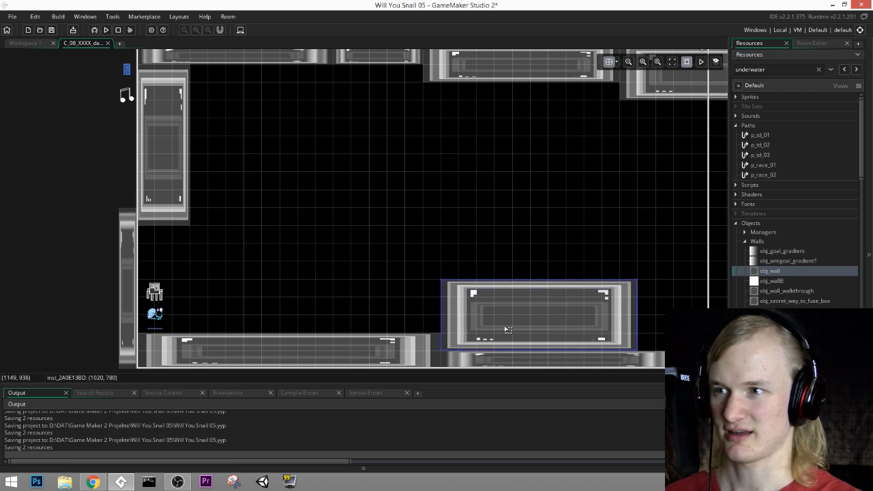
{"action": "left_click_drag", "start_coordinate": [638, 318], "coordinate": [503, 320]}
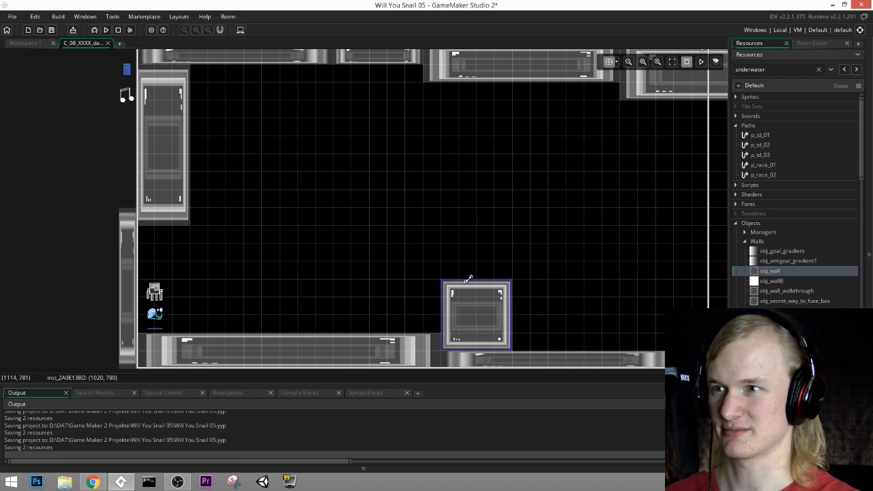
{"action": "left_click_drag", "start_coordinate": [469, 279], "coordinate": [505, 180]}
Step: Build a stepped overhang on the pillar's start-facing side from three obj_wall blocks that narrow downward, the highest at (720, 420) and the lowest at (960, 600)
{"action": "left_click", "coordinate": [433, 183], "text": "alt"}
{"action": "left_click", "coordinate": [433, 185]}
{"action": "left_click_drag", "start_coordinate": [423, 190], "coordinate": [369, 208]}
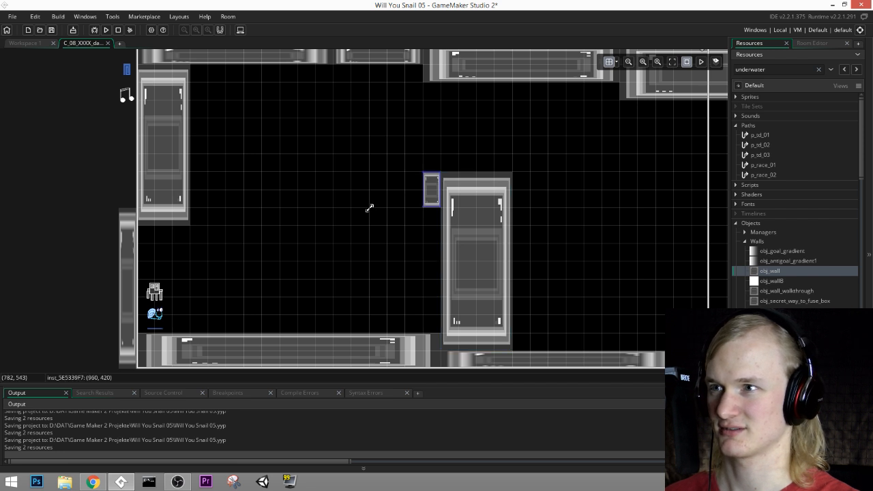
{"action": "left_click_drag", "start_coordinate": [422, 193], "coordinate": [350, 193]}
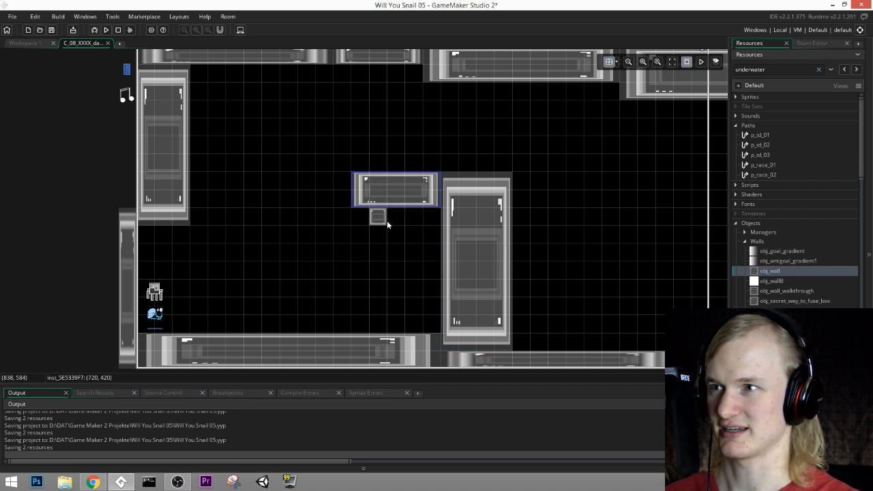
{"action": "left_click", "coordinate": [385, 221], "text": "alt"}
{"action": "left_click_drag", "start_coordinate": [389, 220], "coordinate": [437, 219]}
{"action": "left_click", "coordinate": [430, 236], "text": "alt"}
{"action": "left_click", "coordinate": [430, 236]}
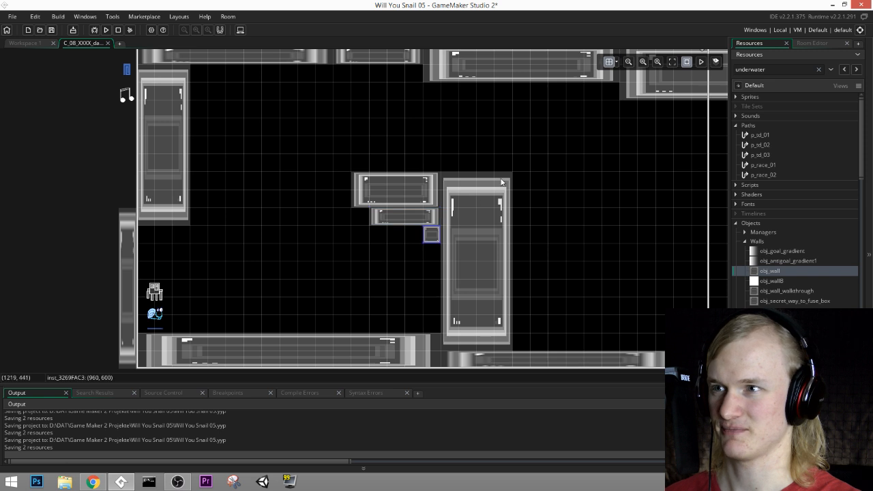
{"action": "left_click", "coordinate": [490, 179]}
Step: Add a horizontal ledge about 420 px long under the start's vertical wall, plus a small upright block at (180, 480) on it
{"action": "middle_click_drag", "start_coordinate": [568, 202], "coordinate": [412, 209]}
{"action": "middle_click_drag", "start_coordinate": [210, 225], "coordinate": [400, 235]}
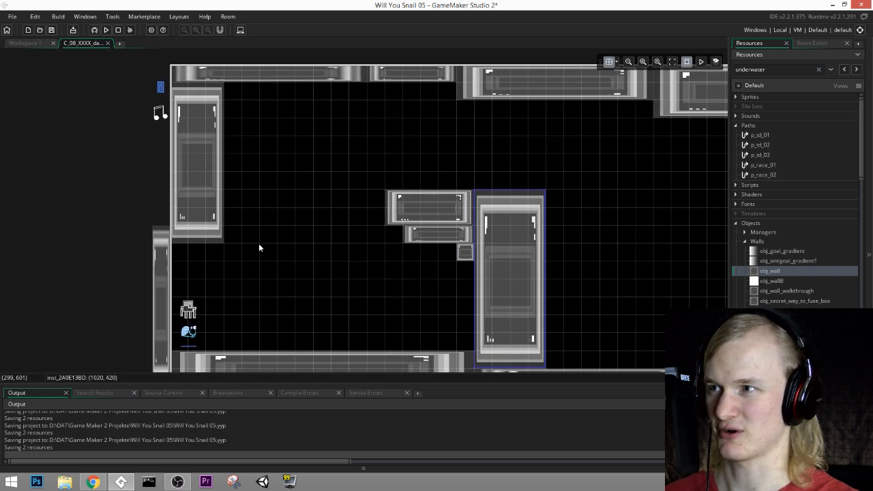
{"action": "left_click", "coordinate": [180, 254], "text": "alt"}
{"action": "left_click_drag", "start_coordinate": [188, 255], "coordinate": [294, 257]}
{"action": "left_click", "coordinate": [232, 233], "text": "alt"}
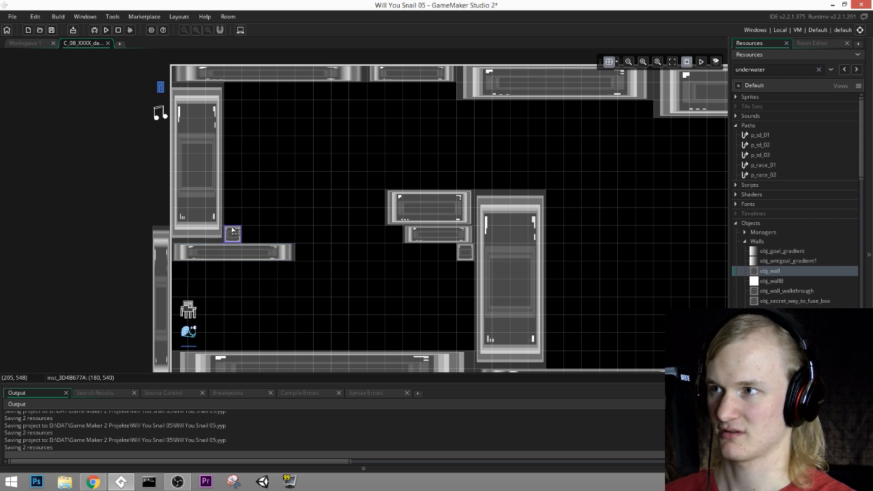
{"action": "left_click_drag", "start_coordinate": [232, 225], "coordinate": [234, 208]}
Step: On the pillar's far side, add a wall about 240 px long level with its upper end and a single block beneath it at (1260, 480)
{"action": "middle_click_drag", "start_coordinate": [644, 217], "coordinate": [410, 238]}
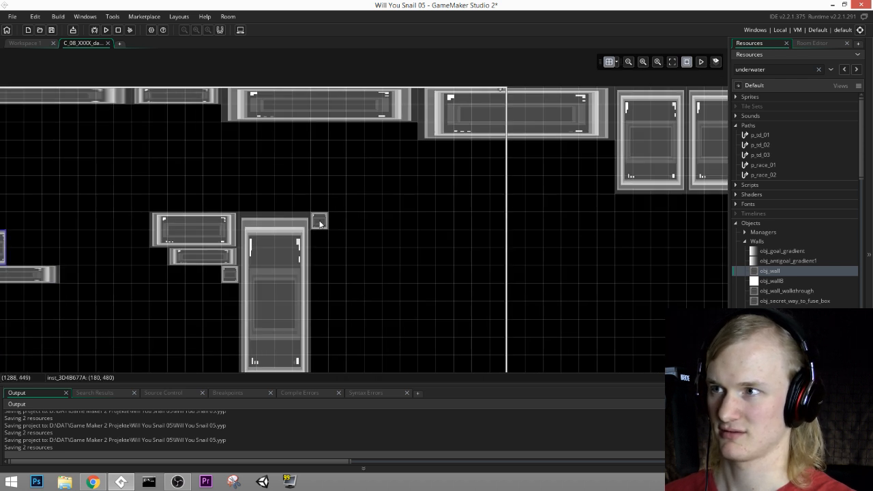
{"action": "left_click", "coordinate": [320, 223]}
{"action": "left_click_drag", "start_coordinate": [330, 222], "coordinate": [382, 225]}
{"action": "middle_click_drag", "start_coordinate": [429, 254], "coordinate": [437, 214]}
{"action": "left_click", "coordinate": [518, 224], "text": "alt"}
{"action": "left_click", "coordinate": [515, 208], "text": "alt"}
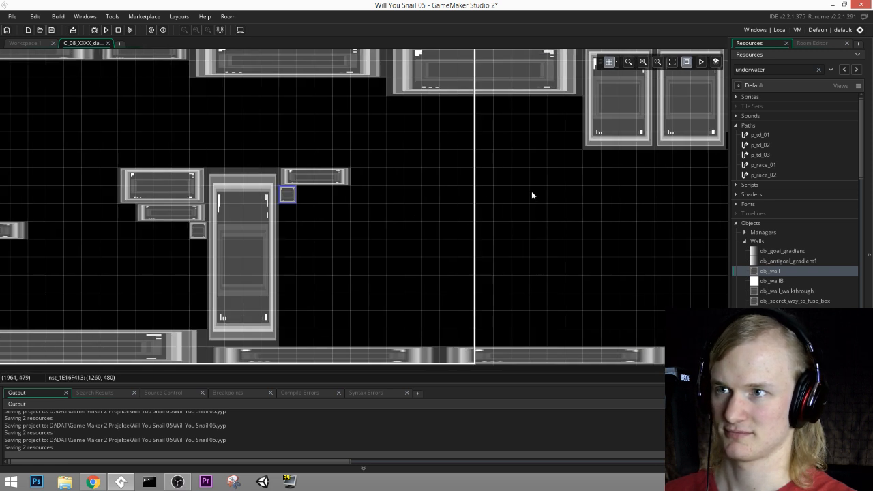
Step: Place an obj_wall under the ceiling at (1980, 180) and enlarge it into a square block about 300 px wide
{"action": "middle_click_drag", "start_coordinate": [592, 203], "coordinate": [408, 206]}
{"action": "left_click", "coordinate": [327, 104], "text": "alt"}
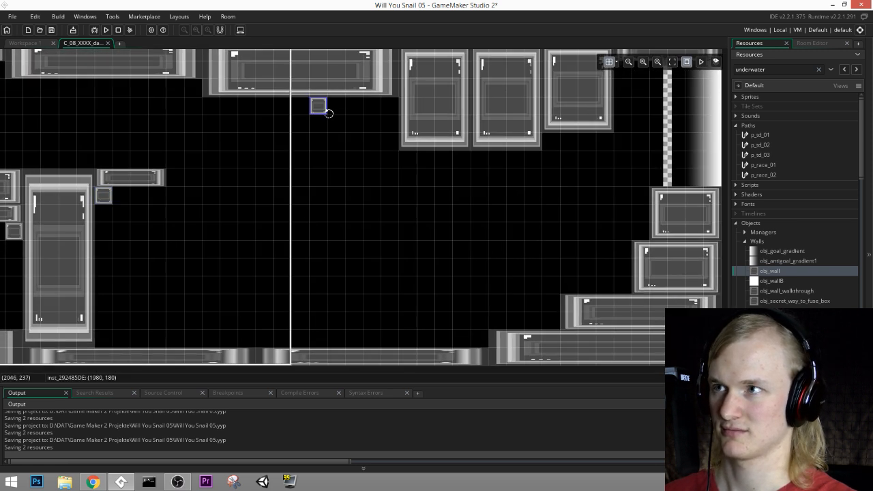
{"action": "left_click_drag", "start_coordinate": [324, 112], "coordinate": [401, 185]}
{"action": "middle_click_drag", "start_coordinate": [465, 219], "coordinate": [681, 268]}
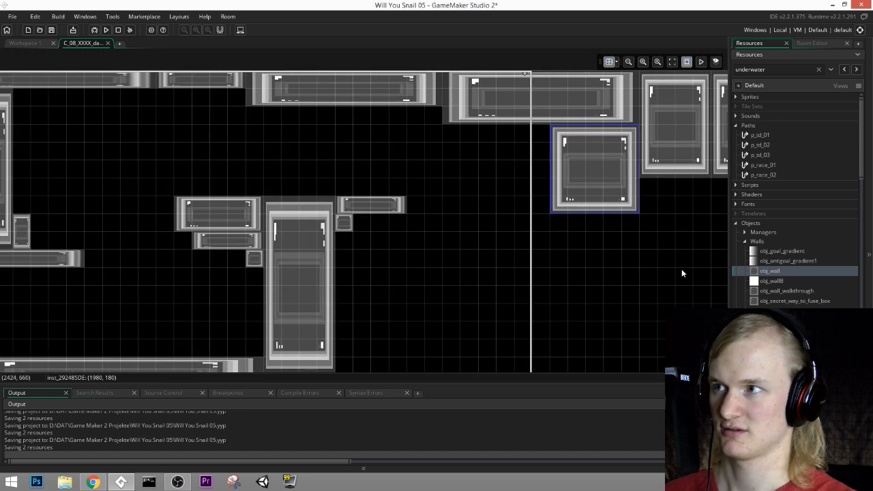
{"action": "middle_click_drag", "start_coordinate": [368, 225], "coordinate": [520, 211]}
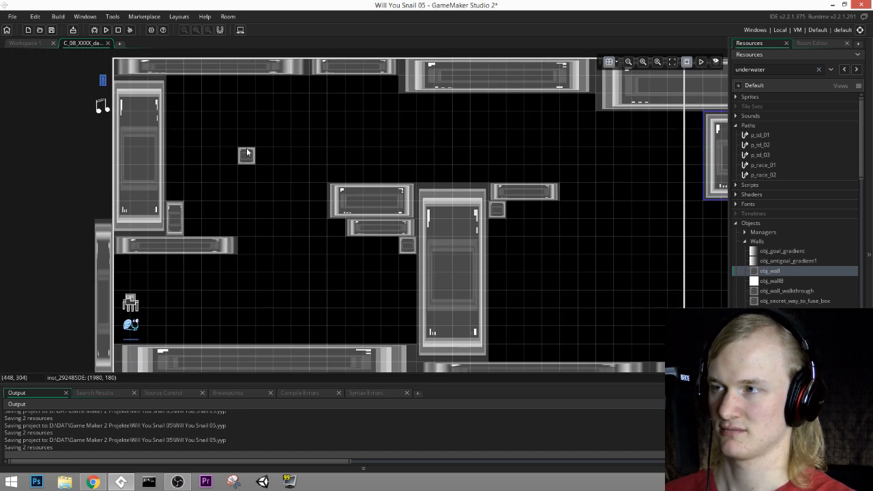
Step: Place two adjacent single obj_wall blocks at (420, 240) and (480, 240), and a wall about 300 px long at (1620, 720)
{"action": "left_click_drag", "start_coordinate": [247, 142], "coordinate": [266, 140], "text": "alt"}
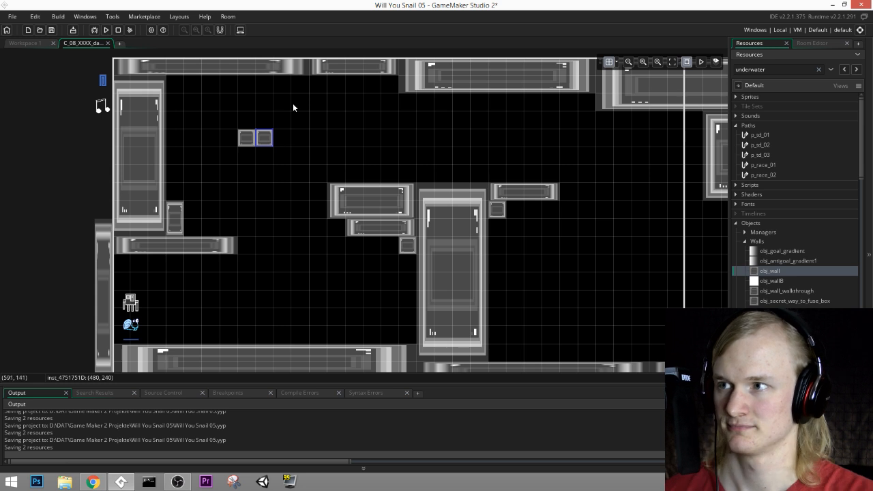
{"action": "middle_click_drag", "start_coordinate": [480, 187], "coordinate": [460, 154]}
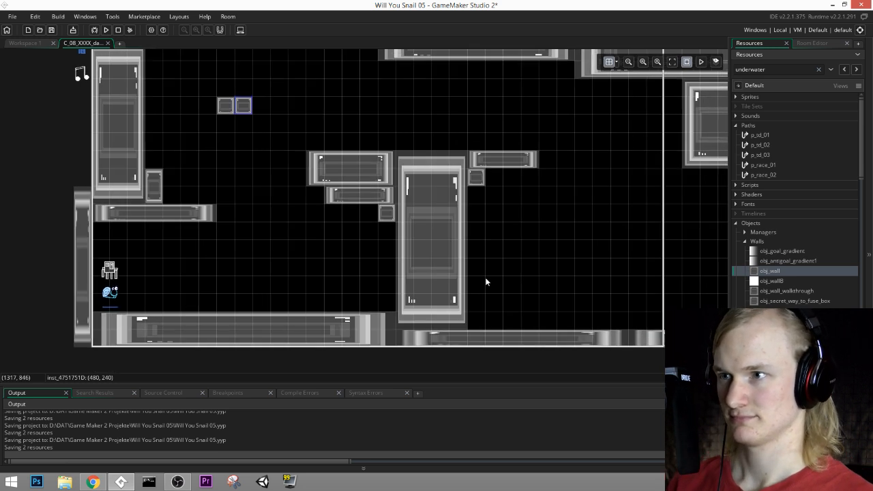
{"action": "middle_click_drag", "start_coordinate": [485, 282], "coordinate": [284, 296]}
{"action": "left_click", "coordinate": [379, 267], "text": "alt"}
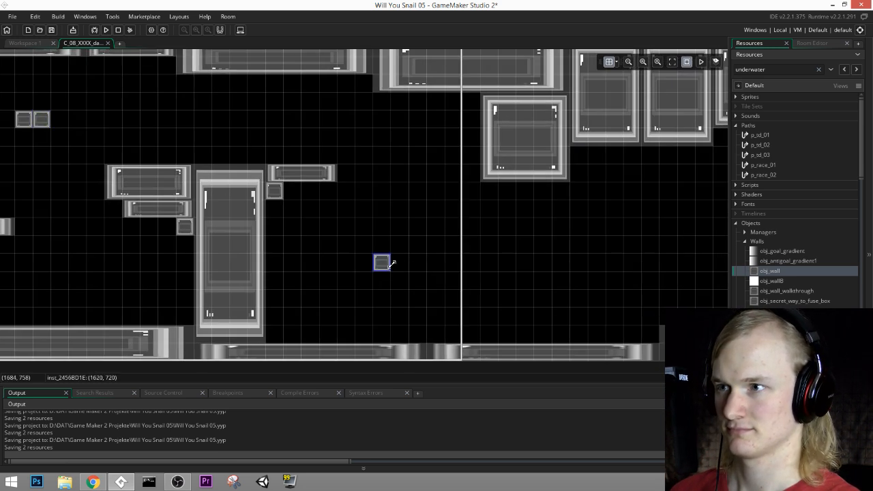
{"action": "left_click_drag", "start_coordinate": [392, 263], "coordinate": [460, 264]}
Step: Add an obj_wall at (1920, 720) at the end of the floating 300 px wall and enlarge it to about 180 by 120 px
{"action": "middle_click_drag", "start_coordinate": [516, 262], "coordinate": [410, 282]}
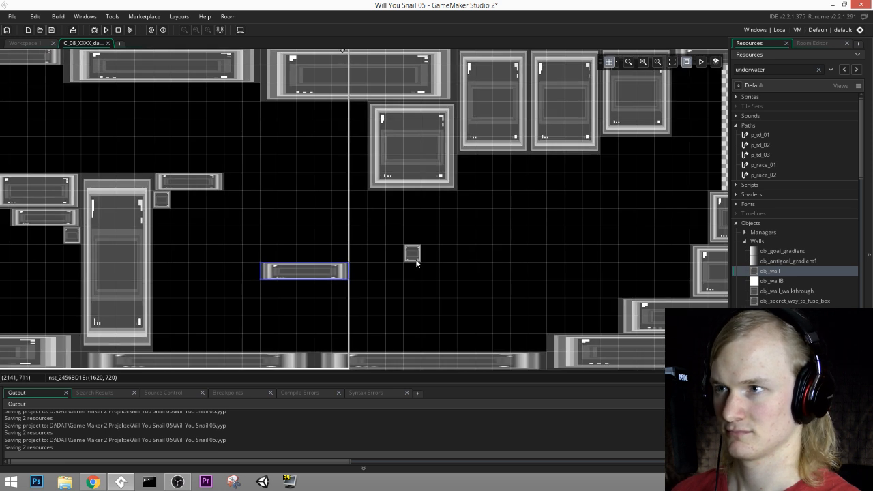
{"action": "left_click", "coordinate": [369, 281], "text": "alt"}
{"action": "left_click_drag", "start_coordinate": [374, 283], "coordinate": [410, 298]}
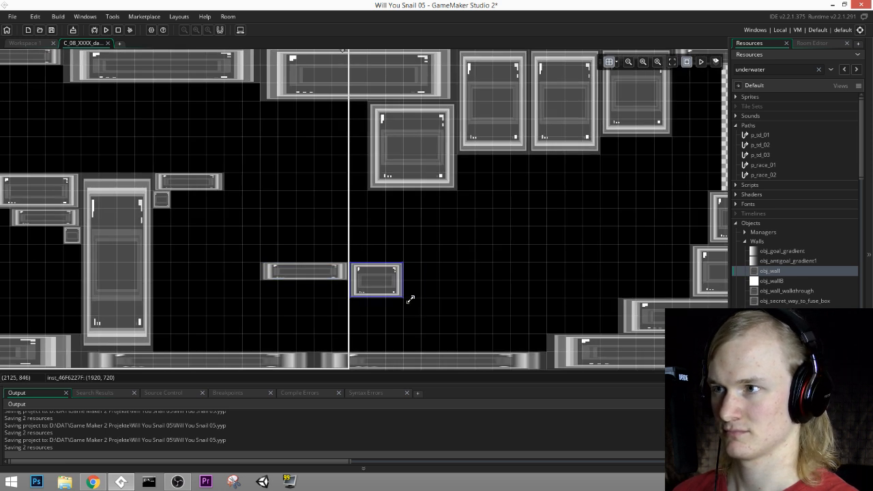
Step: Add a floating square block about 120 px wide at (2400, 600) and a wall about 120 px long at (2760, 540)
{"action": "middle_click_drag", "start_coordinate": [433, 273], "coordinate": [378, 258]}
{"action": "left_click_drag", "start_coordinate": [436, 254], "coordinate": [466, 216]}
{"action": "middle_click_drag", "start_coordinate": [523, 198], "coordinate": [465, 227]}
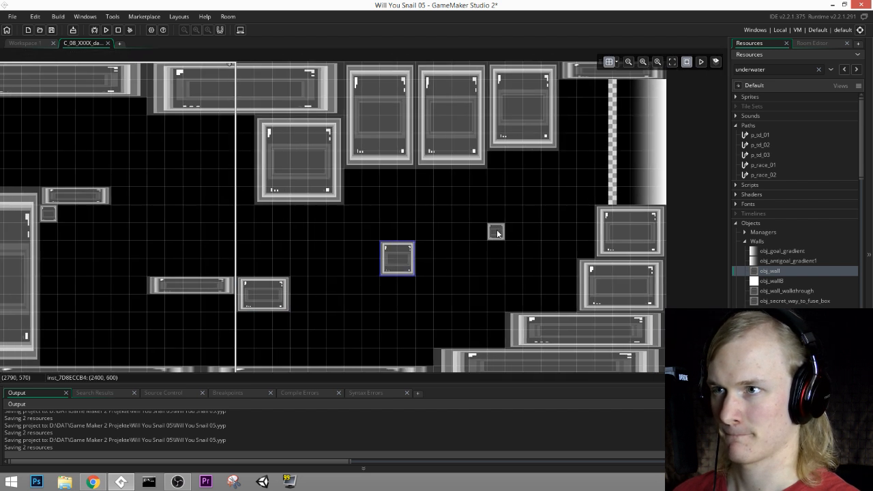
{"action": "left_click", "coordinate": [497, 230], "text": "alt"}
{"action": "left_click_drag", "start_coordinate": [503, 227], "coordinate": [522, 227]}
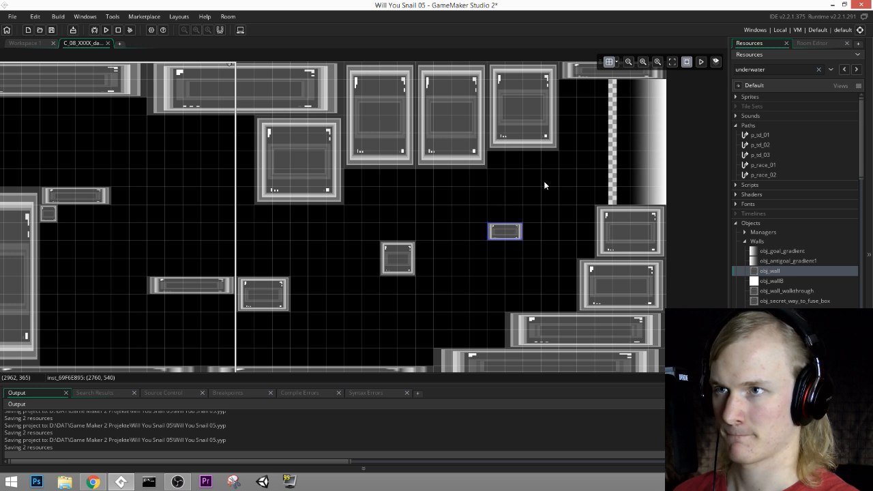
Step: Fill the ceiling corner before the finish line with a single block at (3000, 60) and add a low block beside the pillar's base at (1260, 960)
{"action": "middle_click_drag", "start_coordinate": [437, 241], "coordinate": [387, 266]}
{"action": "left_click", "coordinate": [512, 120], "text": "alt"}
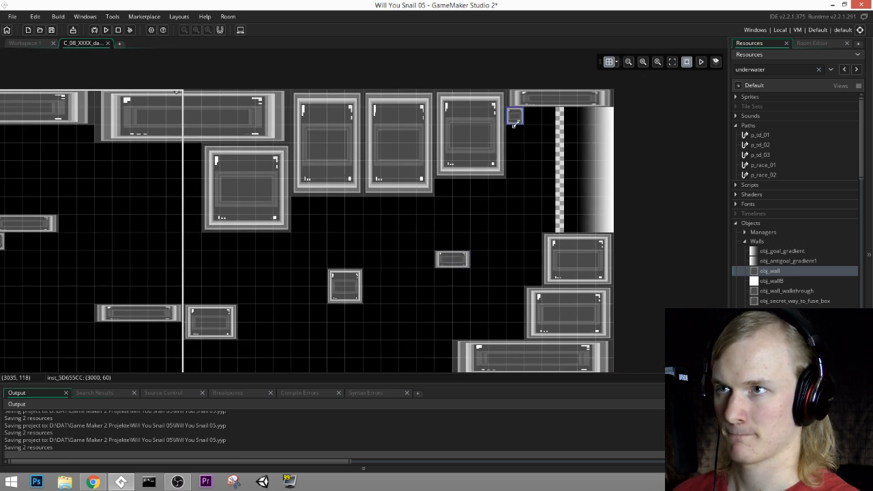
{"action": "middle_click_drag", "start_coordinate": [496, 214], "coordinate": [612, 152]}
{"action": "middle_click_drag", "start_coordinate": [436, 217], "coordinate": [524, 212]}
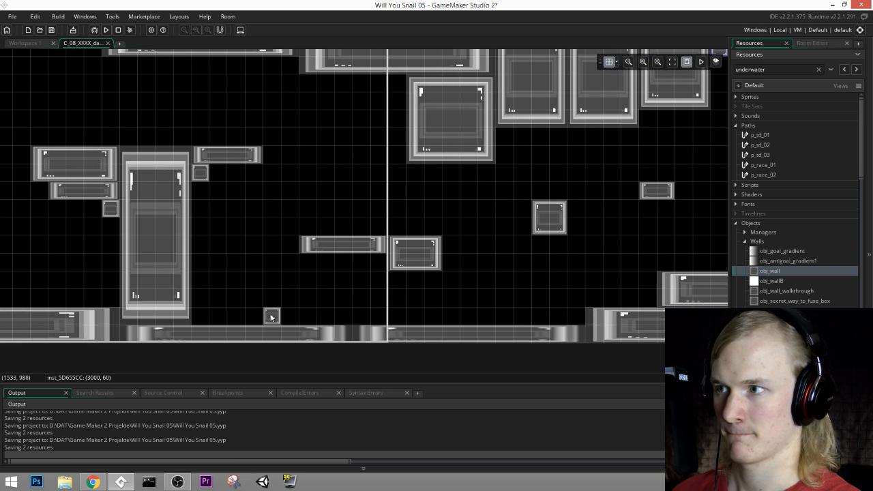
{"action": "left_click", "coordinate": [200, 317], "text": "alt"}
Step: Make the Path_1 layer visible and select it for editing at the squid's starting position
{"action": "middle_click_drag", "start_coordinate": [140, 227], "coordinate": [320, 259]}
{"action": "scroll", "coordinate": [196, 275], "scroll_direction": "up", "scroll_amount": 2, "text": "ctrl"}
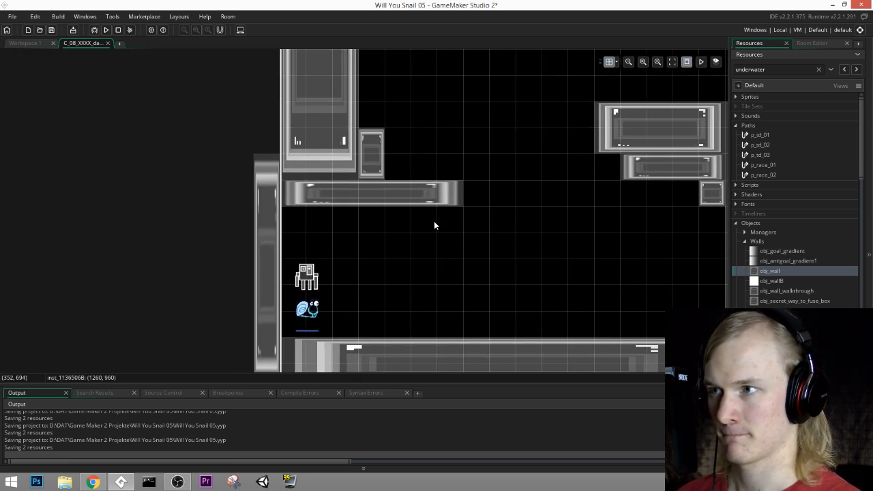
{"action": "left_click", "coordinate": [812, 43]}
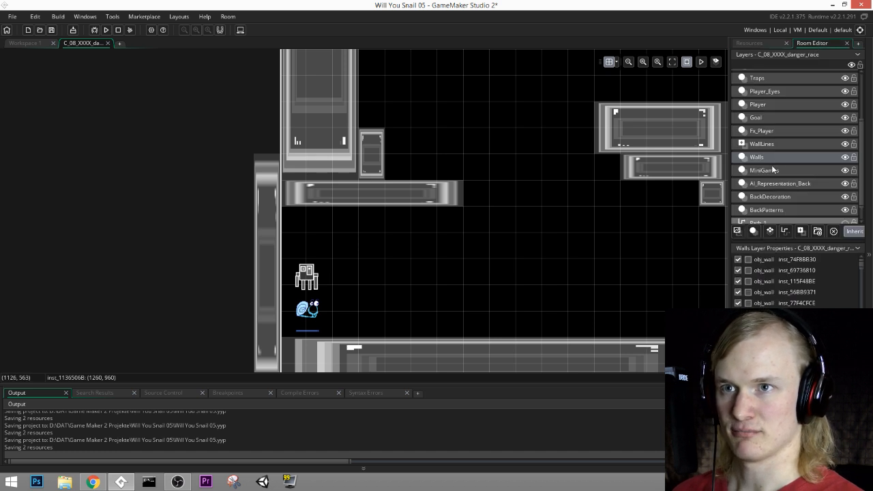
{"action": "left_click", "coordinate": [300, 283]}
{"action": "mouse_move", "coordinate": [300, 283]}
{"action": "left_mouse_down"}
{"action": "mouse_move", "coordinate": [312, 271]}
{"action": "mouse_move", "coordinate": [301, 283]}
{"action": "left_mouse_up"}
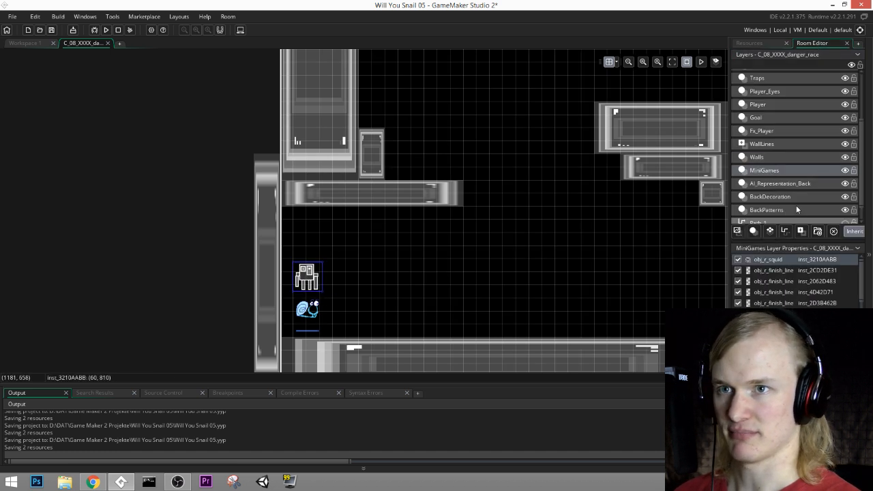
{"action": "scroll", "coordinate": [796, 205], "scroll_direction": "down", "scroll_amount": 1}
{"action": "left_click", "coordinate": [845, 205]}
{"action": "left_click", "coordinate": [333, 270]}
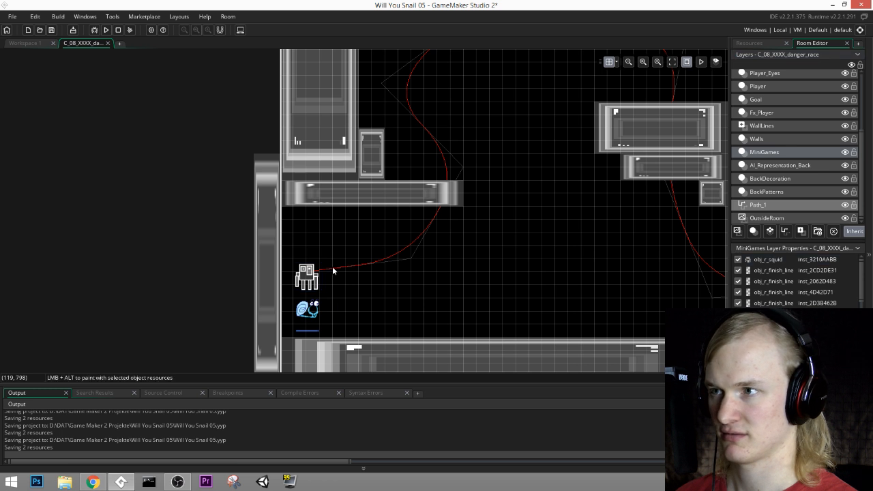
{"action": "mouse_move", "coordinate": [312, 270]}
{"action": "left_mouse_down"}
{"action": "mouse_move", "coordinate": [318, 281]}
{"action": "mouse_move", "coordinate": [316, 264]}
{"action": "left_mouse_up"}
{"action": "left_click", "coordinate": [765, 205]}
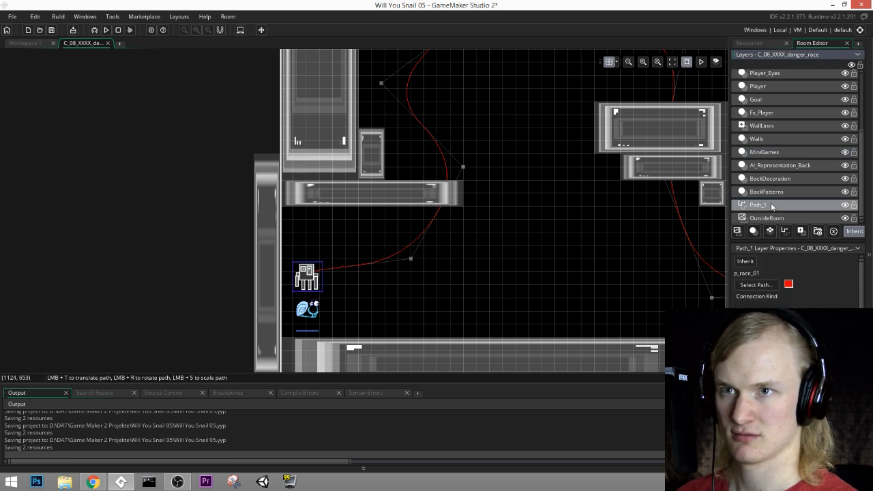
Step: Assign a newly created path to the Path_1 layer and start it with a point at the squid and one at (570, 780)
{"action": "left_click", "coordinate": [309, 273]}
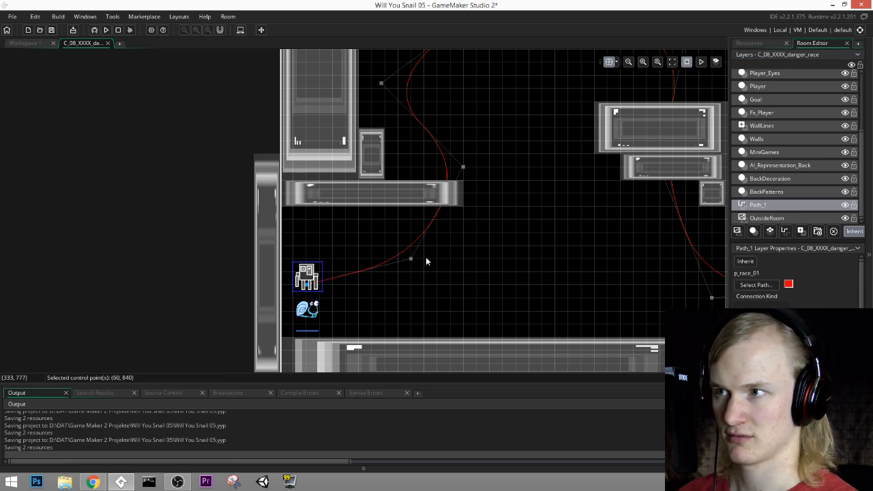
{"action": "key", "text": "Up"}
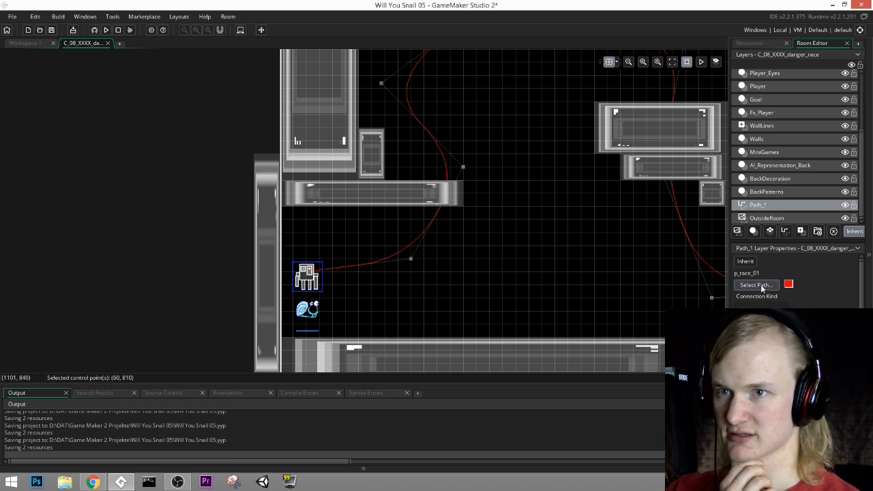
{"action": "left_click", "coordinate": [758, 285]}
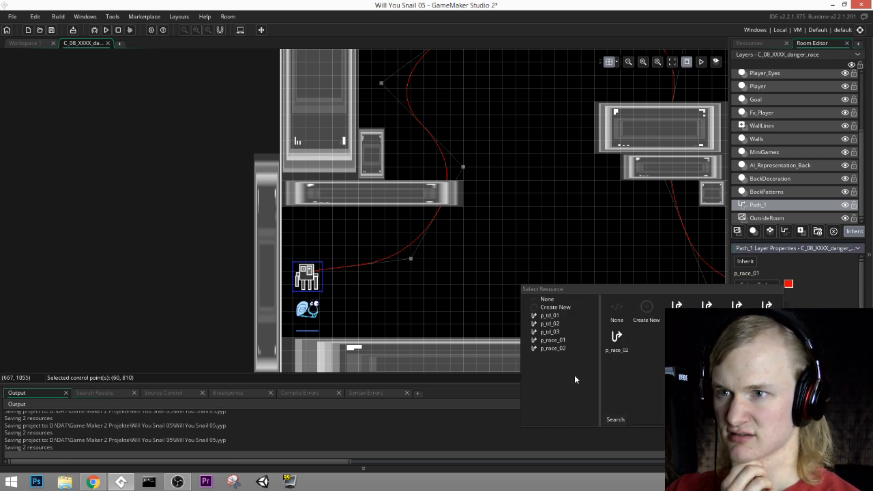
{"action": "left_click", "coordinate": [647, 307]}
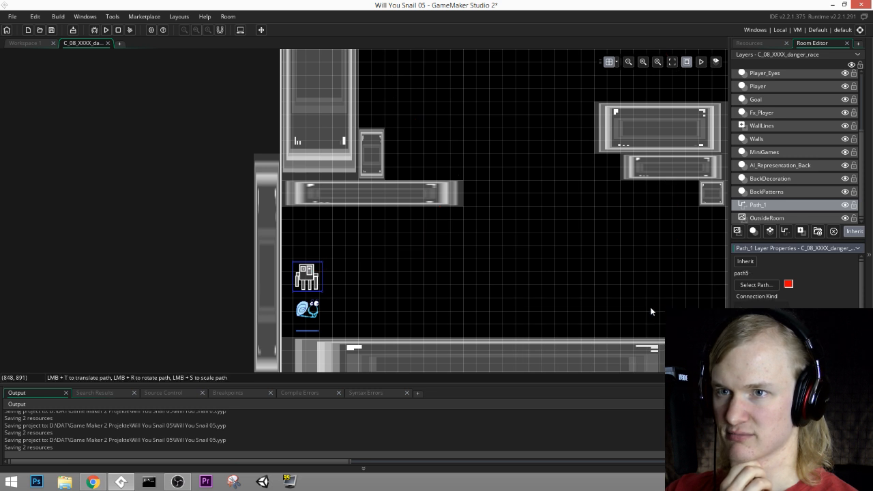
{"action": "left_click", "coordinate": [309, 273]}
{"action": "left_click", "coordinate": [529, 259]}
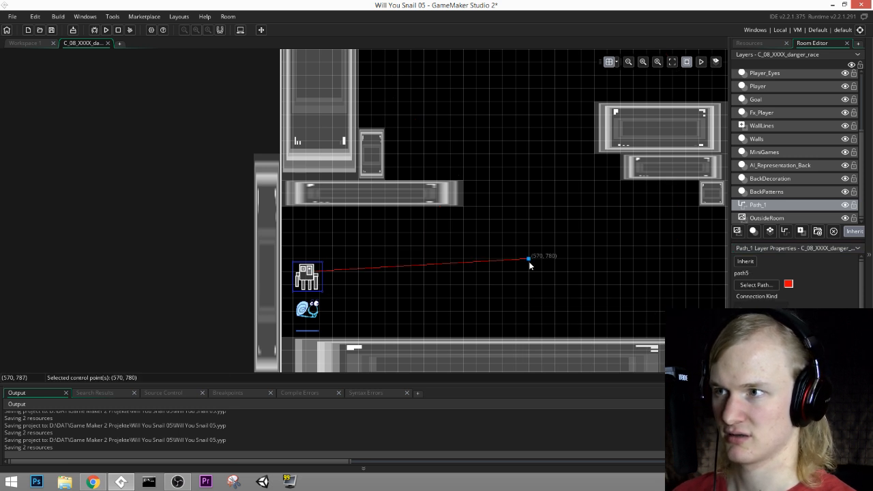
Step: Try the new path's first point at (120, 840), check the grid options, and move the point back onto the squid
{"action": "left_click", "coordinate": [306, 273]}
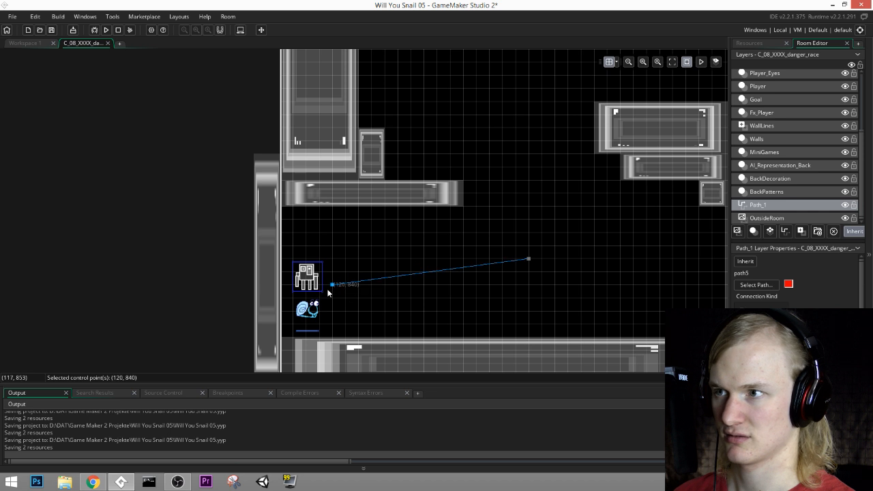
{"action": "left_click", "coordinate": [616, 62]}
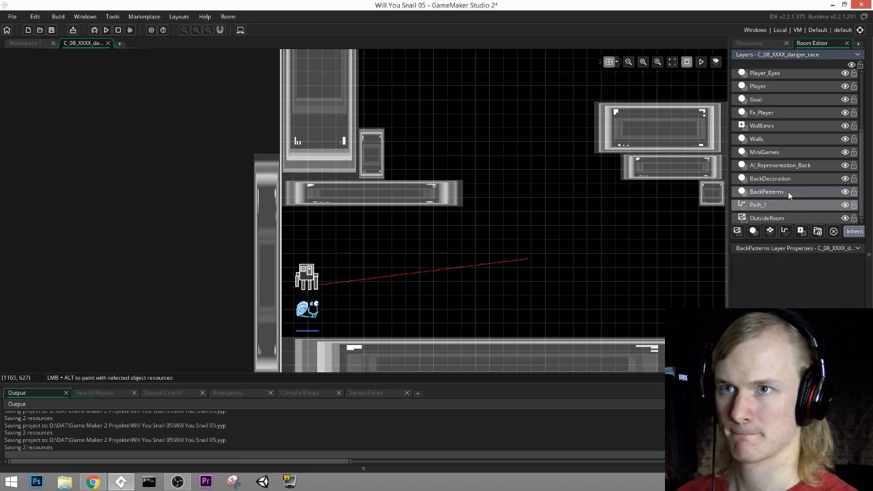
{"action": "left_click", "coordinate": [774, 152]}
{"action": "left_click", "coordinate": [617, 62]}
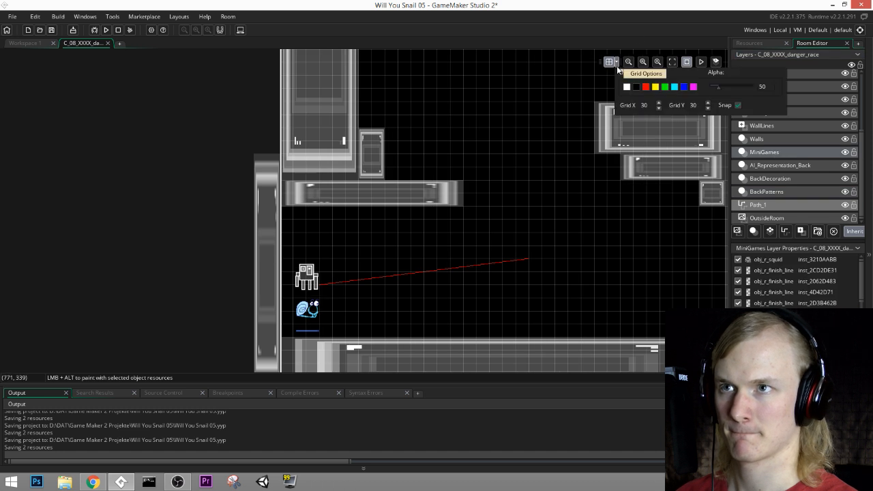
{"action": "left_click", "coordinate": [775, 204]}
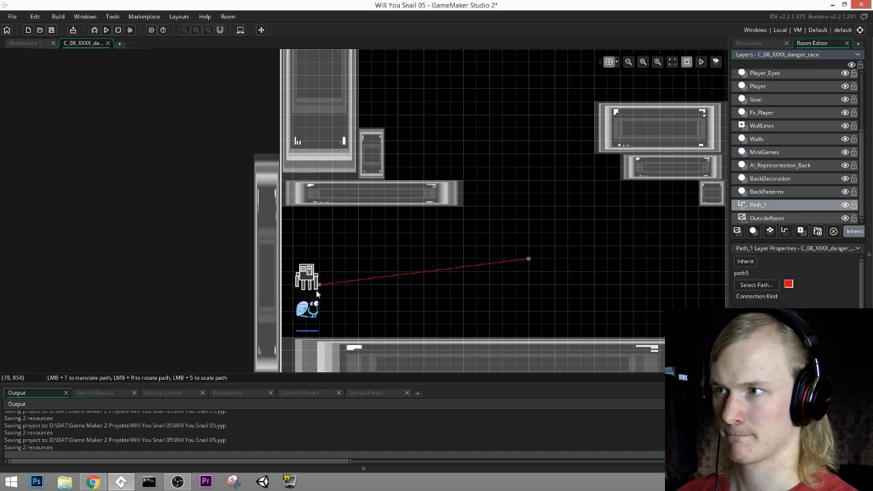
{"action": "left_click_drag", "start_coordinate": [318, 284], "coordinate": [308, 269]}
Step: Extend the path upward past the start ledge and loop it around and over the pair of small blocks
{"action": "middle_click_drag", "start_coordinate": [571, 296], "coordinate": [505, 316]}
{"action": "left_click", "coordinate": [491, 219]}
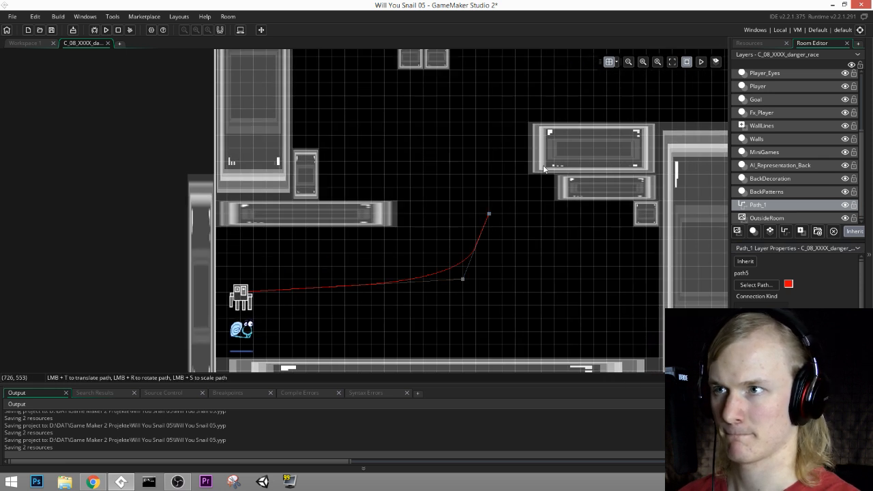
{"action": "scroll", "coordinate": [530, 260], "scroll_direction": "up", "scroll_amount": 3}
{"action": "left_click", "coordinate": [429, 254]}
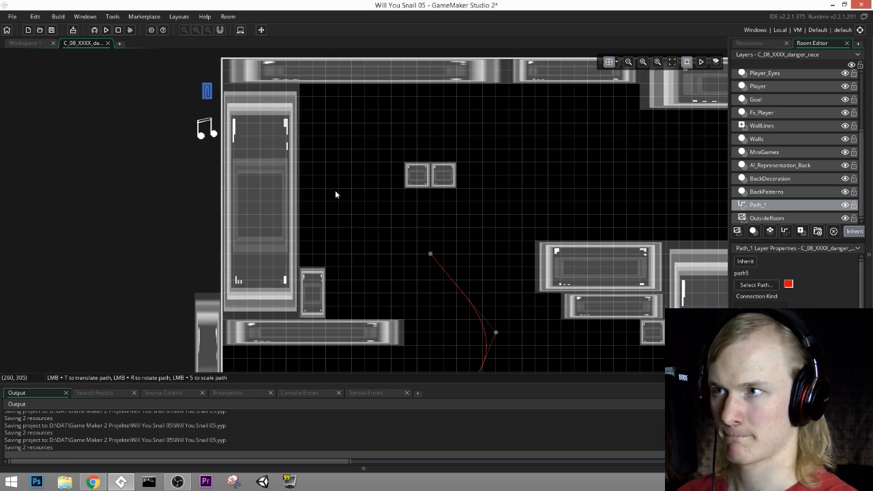
{"action": "left_click", "coordinate": [339, 188]}
{"action": "left_click", "coordinate": [365, 135]}
{"action": "left_click", "coordinate": [483, 122]}
{"action": "left_click", "coordinate": [626, 162]}
Step: Continue the path across the top of the pillar and down into the gap before the floating platform
{"action": "middle_click_drag", "start_coordinate": [632, 213], "coordinate": [346, 233]}
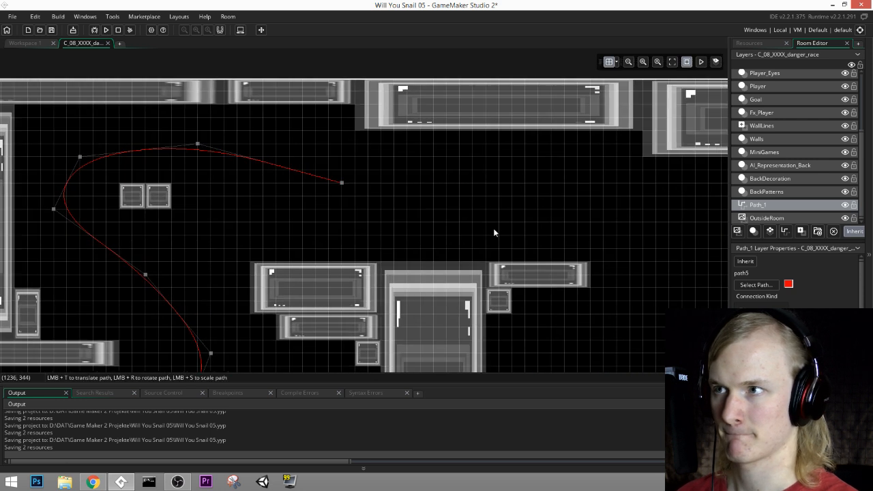
{"action": "left_click", "coordinate": [565, 209]}
{"action": "middle_click_drag", "start_coordinate": [663, 262], "coordinate": [377, 207]}
{"action": "left_click", "coordinate": [421, 197]}
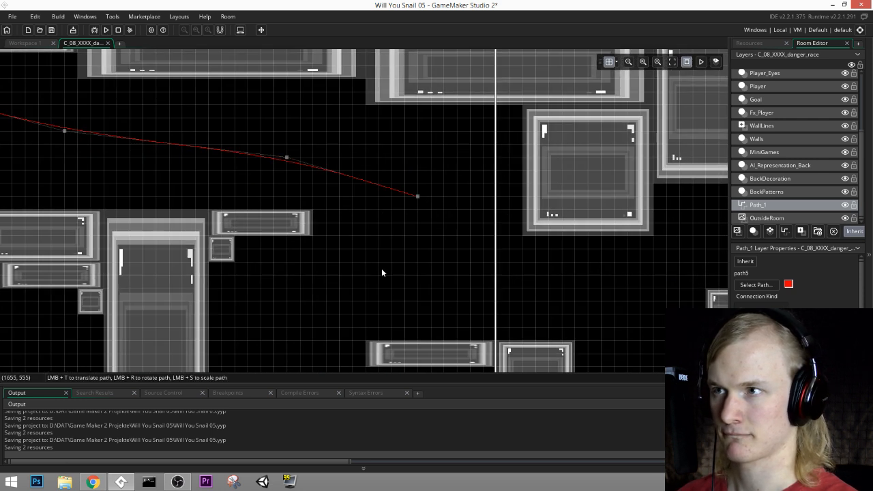
{"action": "left_click", "coordinate": [379, 274]}
{"action": "left_click", "coordinate": [302, 343]}
Step: Route the path beneath the floating platform, close to the floor, to a point beyond its thicker end block
{"action": "middle_click_drag", "start_coordinate": [302, 343], "coordinate": [227, 183]}
{"action": "left_click", "coordinate": [273, 270]}
{"action": "left_click", "coordinate": [432, 288]}
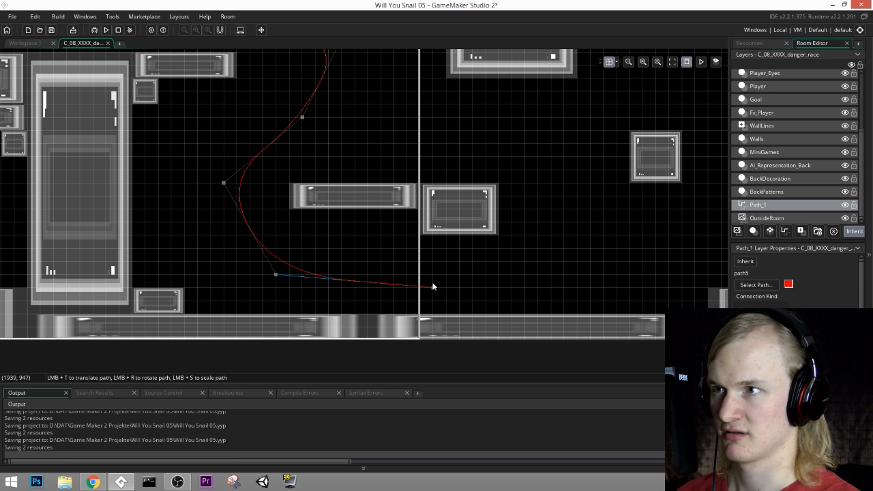
{"action": "left_click", "coordinate": [563, 274]}
Step: Bring the path up from the floor and arch it over the floating square block to a point at (2670, 570)
{"action": "middle_click_drag", "start_coordinate": [634, 195], "coordinate": [471, 250]}
{"action": "left_click", "coordinate": [414, 263]}
{"action": "left_click", "coordinate": [414, 172]}
{"action": "left_click", "coordinate": [493, 133]}
{"action": "left_click", "coordinate": [584, 171]}
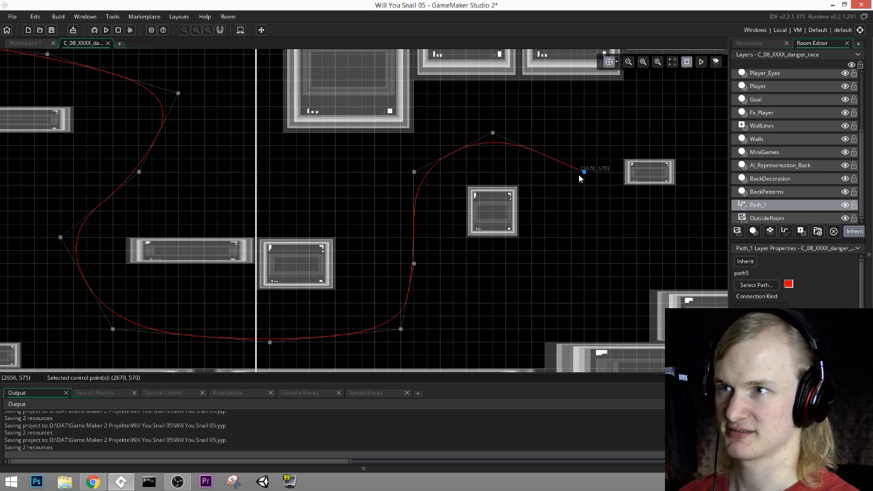
Step: Dip the path beneath the small floating wall and raise it again beside the stepped blocks before the goal
{"action": "left_click", "coordinate": [597, 236]}
{"action": "middle_click_drag", "start_coordinate": [673, 220], "coordinate": [409, 285]}
{"action": "left_click", "coordinate": [432, 290]}
{"action": "left_click", "coordinate": [472, 225]}
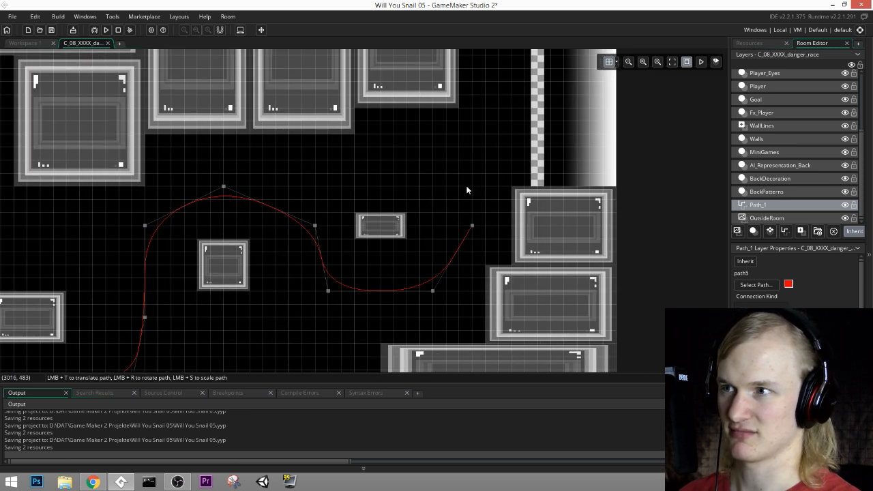
Step: Carry the path up along the gap before the goal and end it beyond the checkered finish line
{"action": "left_click", "coordinate": [485, 133]}
{"action": "middle_click_drag", "start_coordinate": [497, 103], "coordinate": [461, 145]}
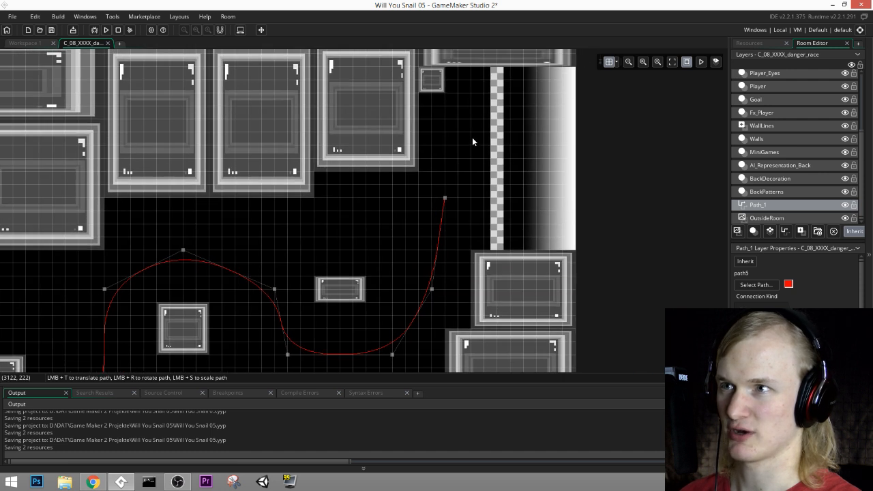
{"action": "left_click", "coordinate": [471, 134]}
{"action": "left_click", "coordinate": [522, 120]}
Step: Widen the path's bend before the long floating platform by moving its outermost control point to (1350, 720)
{"action": "middle_click_drag", "start_coordinate": [453, 273], "coordinate": [513, 223]}
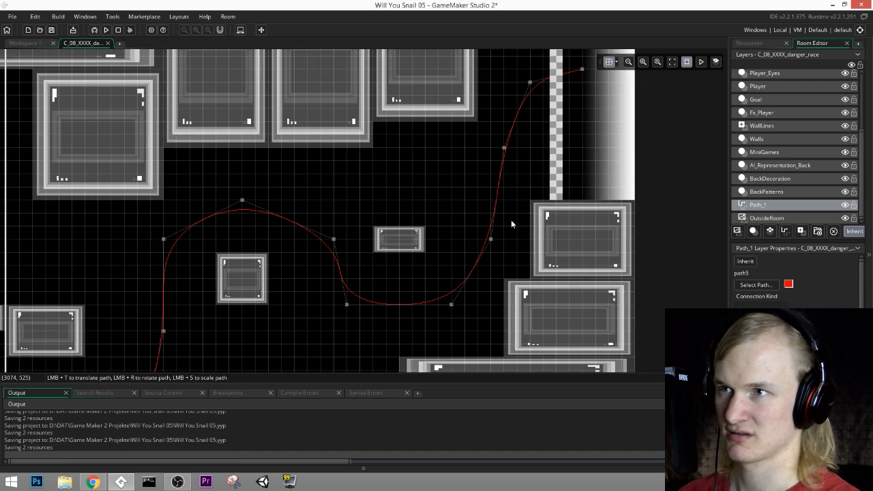
{"action": "middle_click_drag", "start_coordinate": [327, 262], "coordinate": [413, 209]}
{"action": "middle_click_drag", "start_coordinate": [231, 246], "coordinate": [451, 174]}
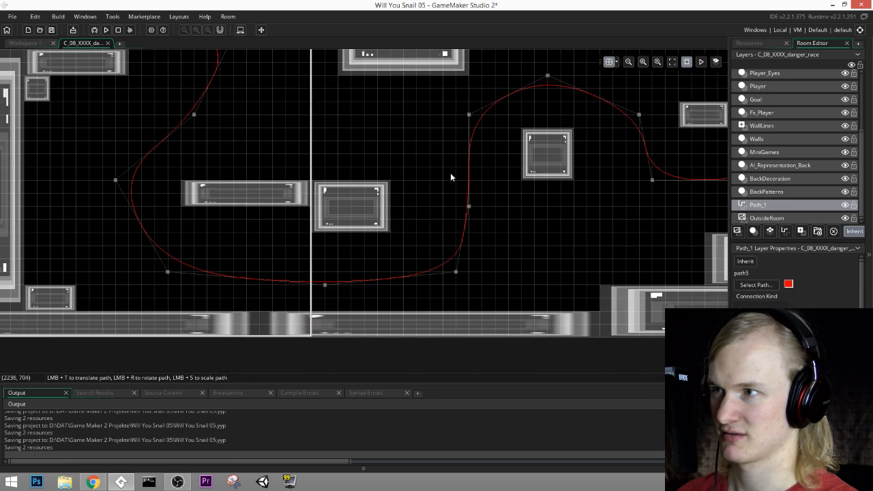
{"action": "middle_click_drag", "start_coordinate": [217, 234], "coordinate": [356, 285]}
{"action": "left_click_drag", "start_coordinate": [255, 232], "coordinate": [202, 232]}
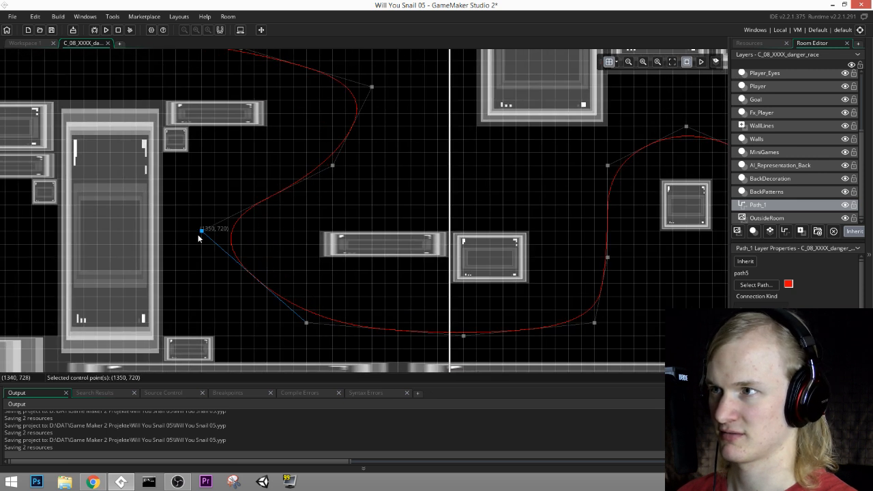
{"action": "left_click", "coordinate": [306, 322]}
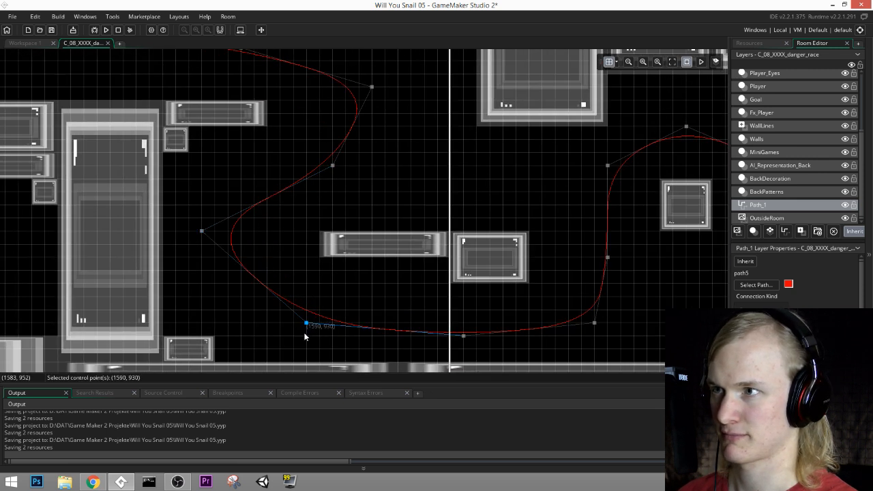
Step: Raise the path point above the tall central block to (990, 180) and add a control point at (1440, 270) on the descending stretch
{"action": "middle_click_drag", "start_coordinate": [382, 86], "coordinate": [415, 189]}
{"action": "left_click", "coordinate": [408, 188]}
{"action": "middle_click_drag", "start_coordinate": [188, 154], "coordinate": [441, 193]}
{"action": "left_click_drag", "start_coordinate": [304, 161], "coordinate": [331, 137]}
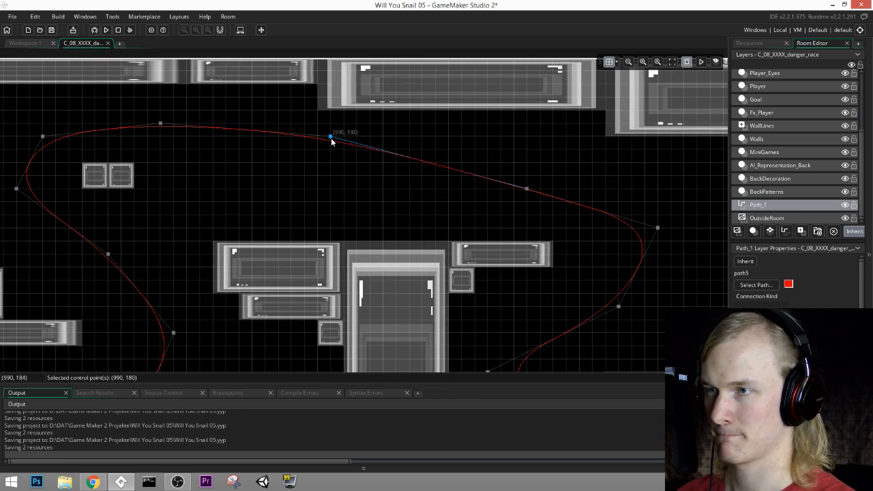
{"action": "left_click", "coordinate": [528, 176]}
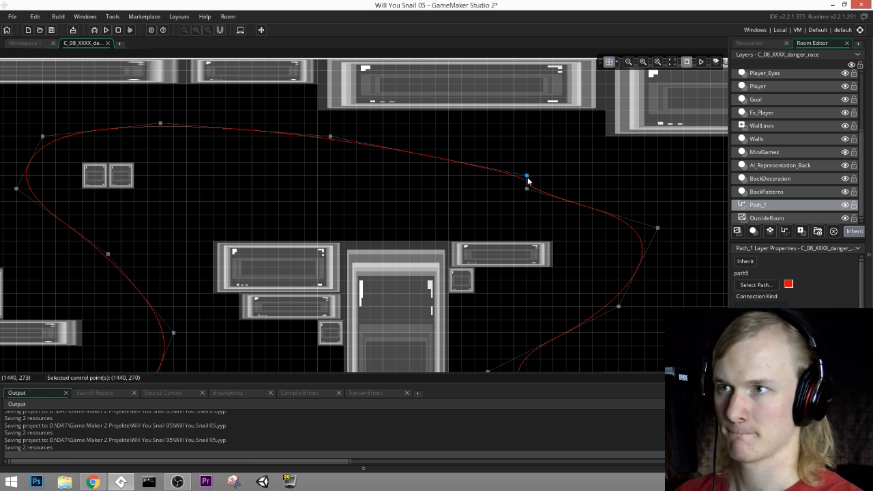
{"action": "left_click", "coordinate": [527, 178]}
{"action": "middle_click_drag", "start_coordinate": [344, 228], "coordinate": [590, 75]}
{"action": "middle_click_drag", "start_coordinate": [457, 224], "coordinate": [487, 224]}
Step: Rename the path resource path5 as p_race_03 and save the project
{"action": "left_click", "coordinate": [749, 44]}
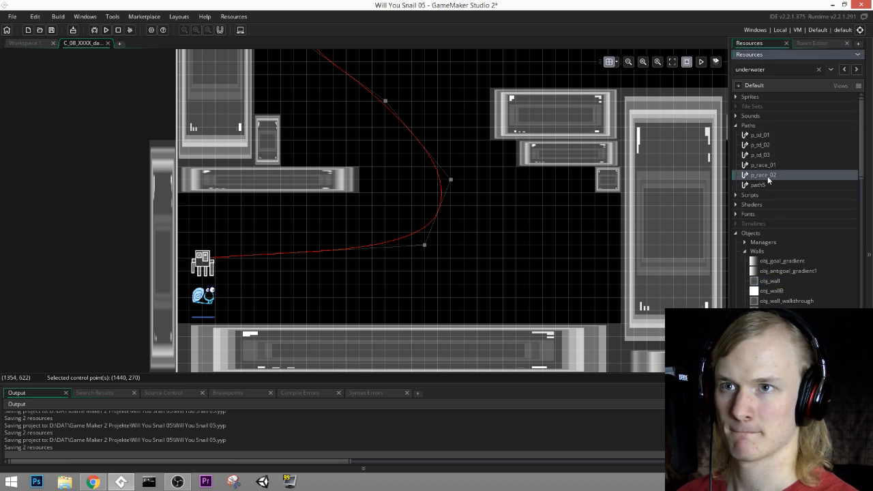
{"action": "left_click", "coordinate": [761, 185]}
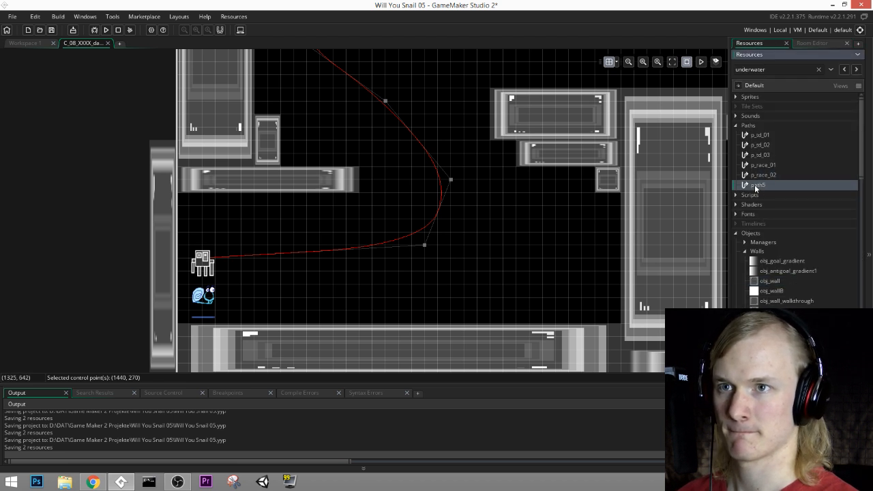
{"action": "left_click", "coordinate": [755, 185]}
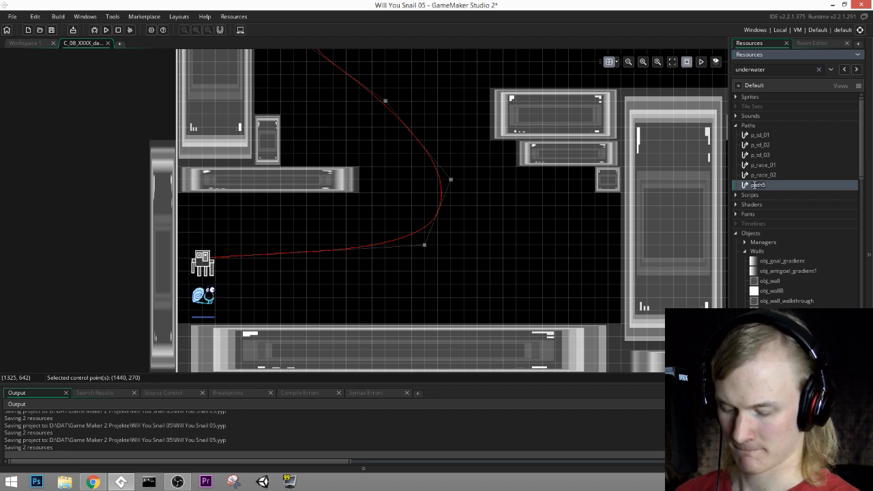
{"action": "type", "text": "p_race_"}
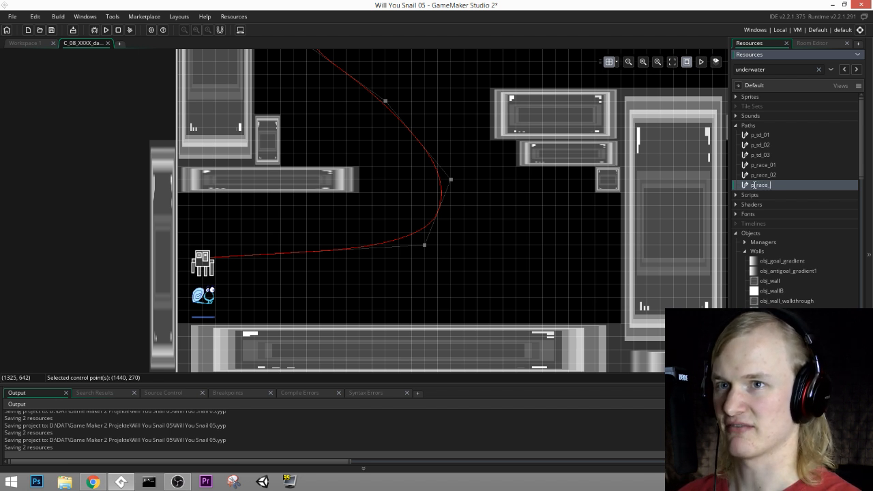
{"action": "type", "text": "03"}
{"action": "key", "text": "Return"}
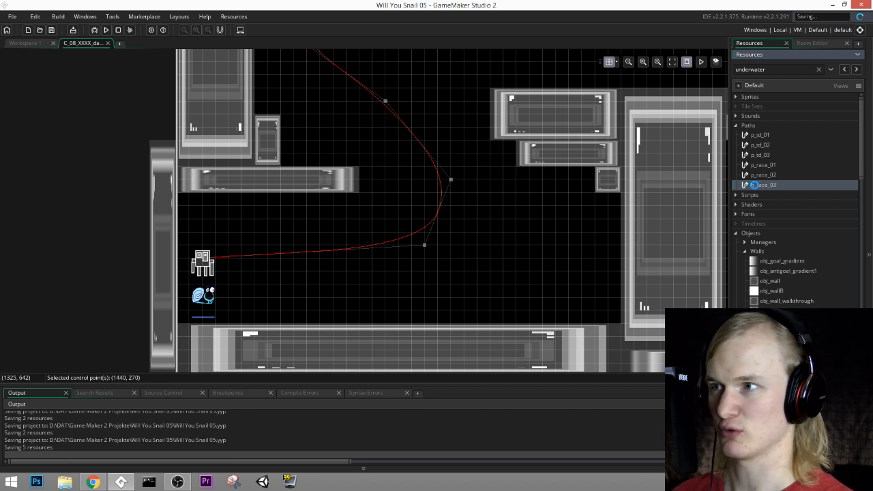
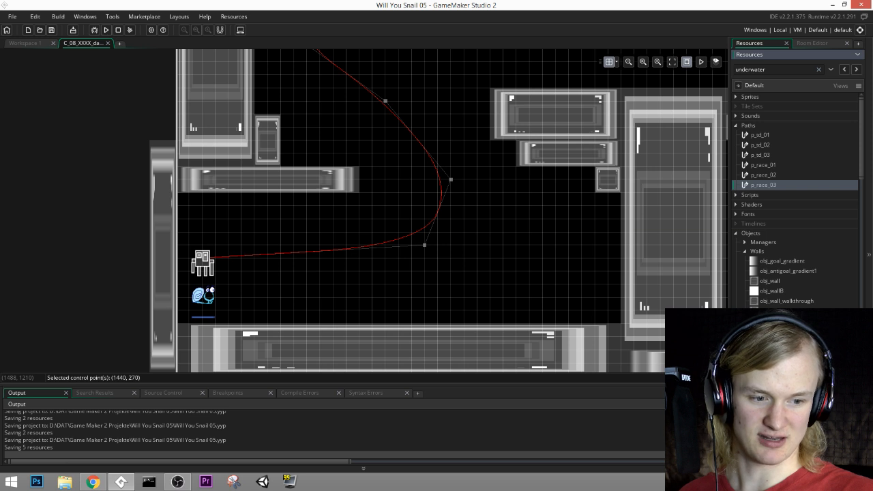
Step: Look over the p_race_03 path through the middle section of the C_08_XXXX_danger_race room
{"action": "middle_click_drag", "start_coordinate": [489, 188], "coordinate": [310, 277]}
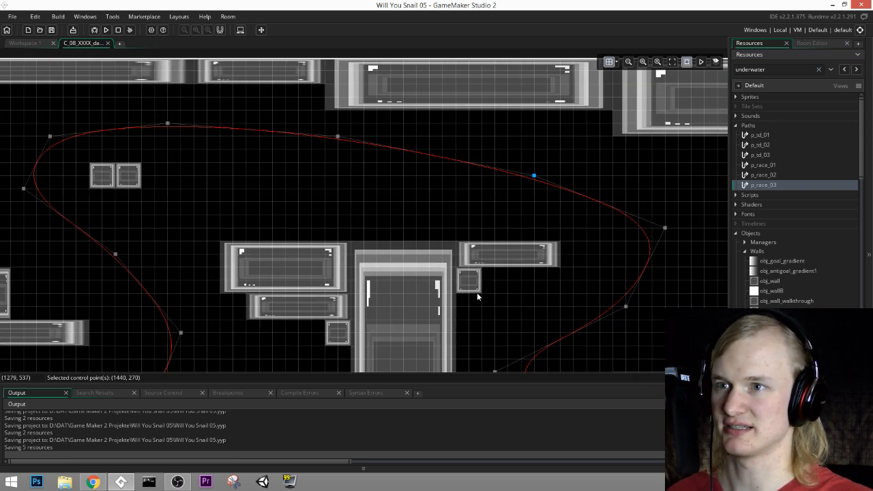
{"action": "middle_click_drag", "start_coordinate": [525, 332], "coordinate": [336, 198]}
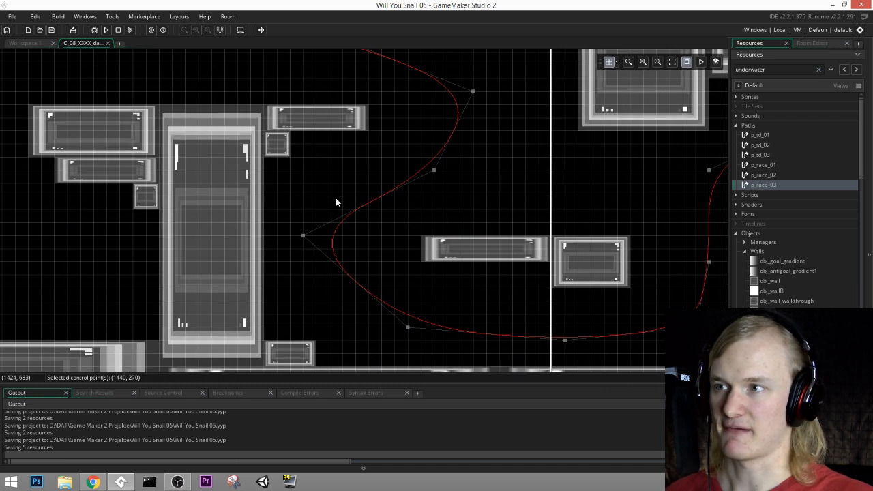
{"action": "left_click", "coordinate": [815, 42]}
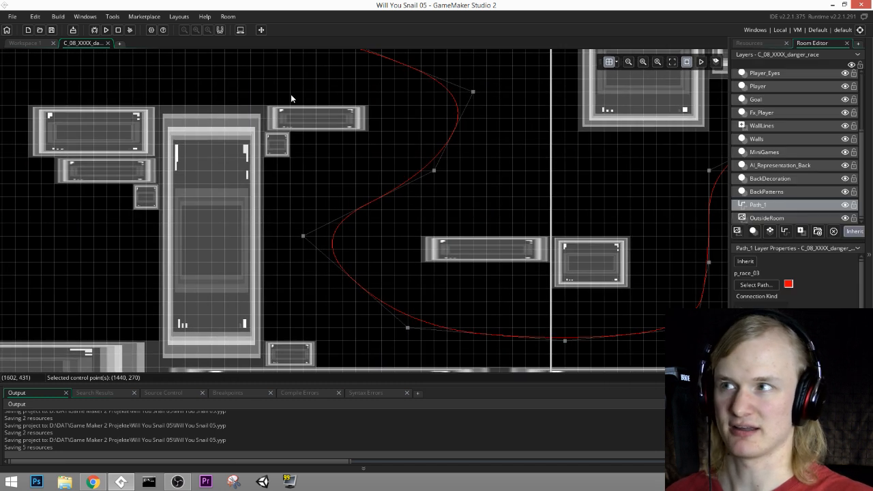
{"action": "left_click", "coordinate": [26, 43]}
{"action": "scroll", "coordinate": [798, 198], "scroll_direction": "down", "scroll_amount": 10}
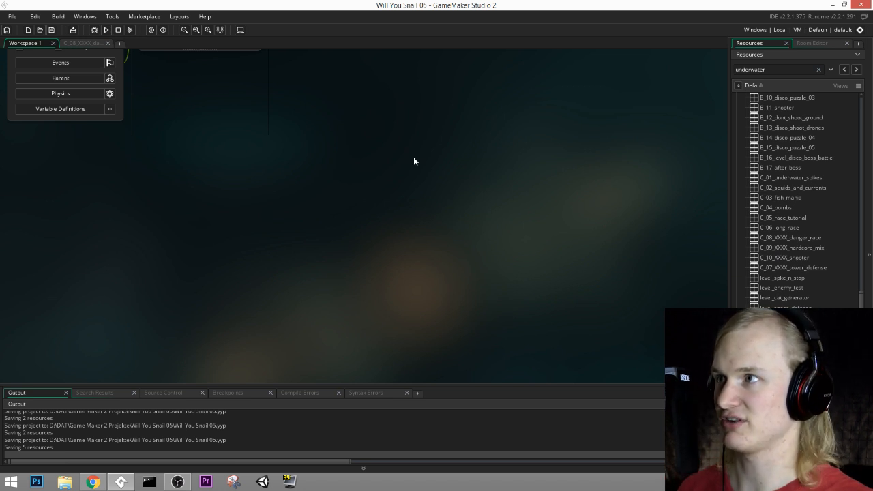
{"action": "left_click", "coordinate": [101, 43]}
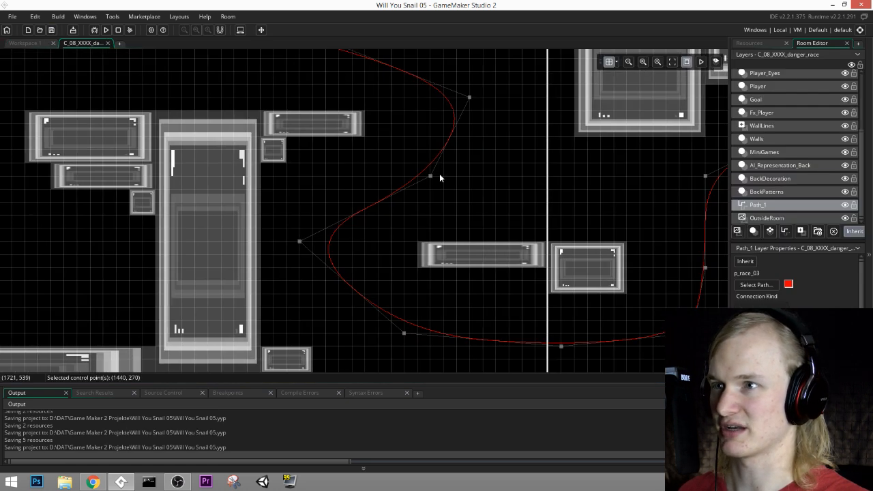
Step: Examine the wall layout along the race path, from the snail's start area to the far end of the course and back
{"action": "middle_click_drag", "start_coordinate": [543, 114], "coordinate": [431, 157]}
{"action": "middle_click_drag", "start_coordinate": [302, 183], "coordinate": [523, 219]}
{"action": "middle_click_drag", "start_coordinate": [362, 233], "coordinate": [534, 183]}
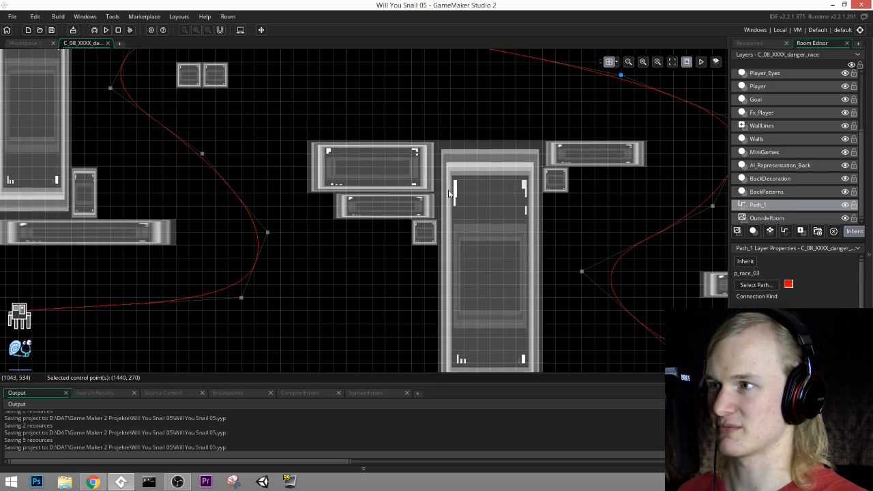
{"action": "middle_click_drag", "start_coordinate": [473, 236], "coordinate": [575, 196]}
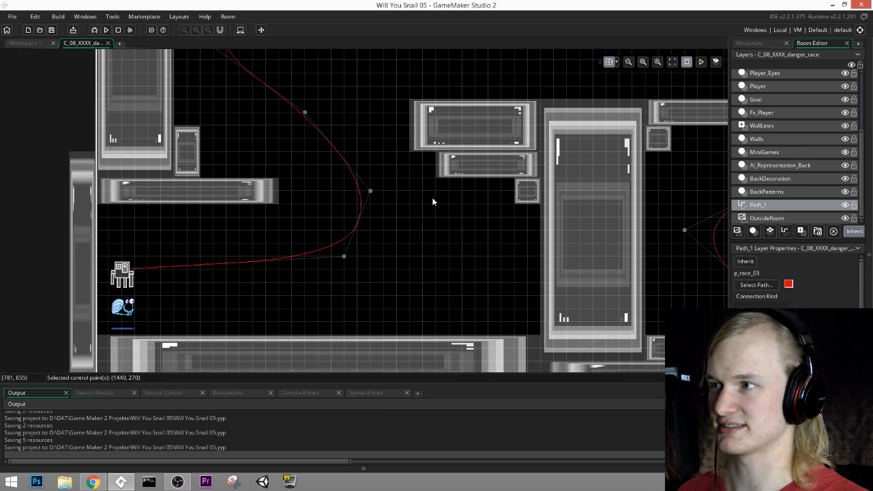
{"action": "middle_click_drag", "start_coordinate": [408, 166], "coordinate": [484, 146]}
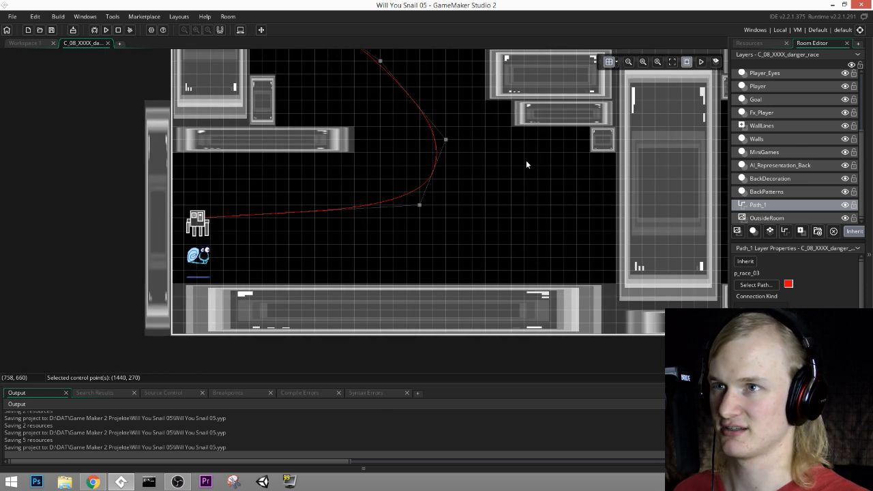
{"action": "middle_click_drag", "start_coordinate": [562, 168], "coordinate": [554, 200]}
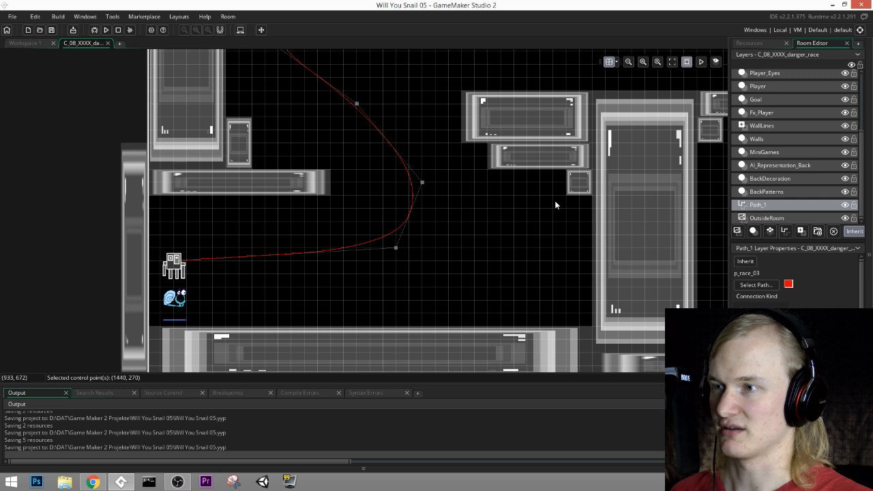
{"action": "middle_click_drag", "start_coordinate": [473, 183], "coordinate": [440, 236]}
{"action": "middle_click_drag", "start_coordinate": [542, 120], "coordinate": [505, 185]}
{"action": "middle_click_drag", "start_coordinate": [574, 171], "coordinate": [346, 150]}
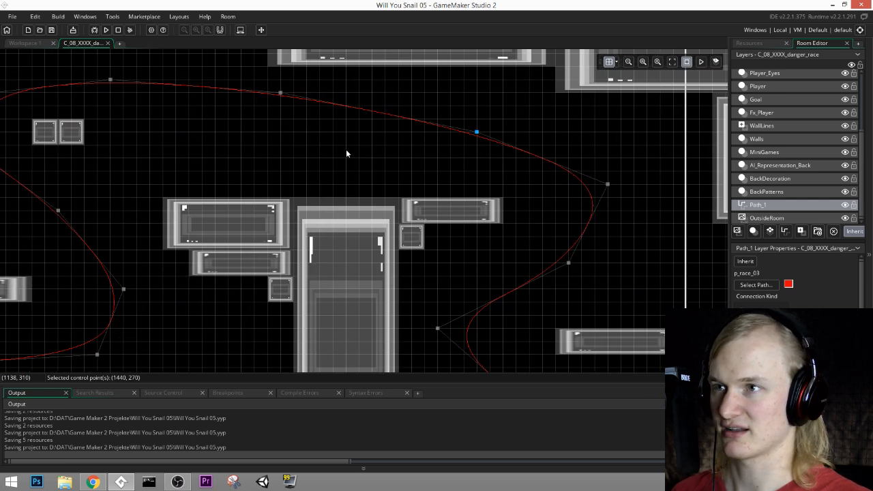
{"action": "middle_click_drag", "start_coordinate": [618, 177], "coordinate": [202, 137]}
{"action": "middle_click_drag", "start_coordinate": [287, 146], "coordinate": [150, 144]}
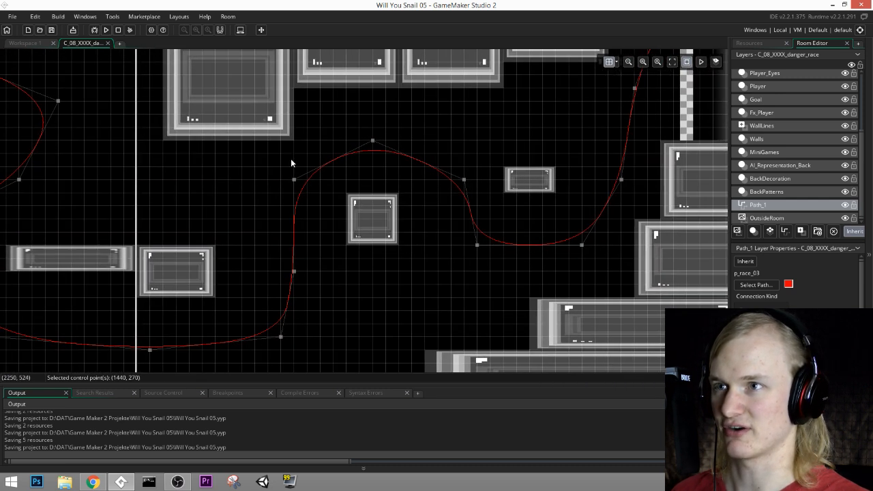
{"action": "middle_click_drag", "start_coordinate": [290, 163], "coordinate": [240, 189]}
{"action": "middle_click_drag", "start_coordinate": [614, 184], "coordinate": [396, 174]}
{"action": "middle_click_drag", "start_coordinate": [498, 114], "coordinate": [446, 244]}
{"action": "middle_click_drag", "start_coordinate": [425, 241], "coordinate": [307, 225]}
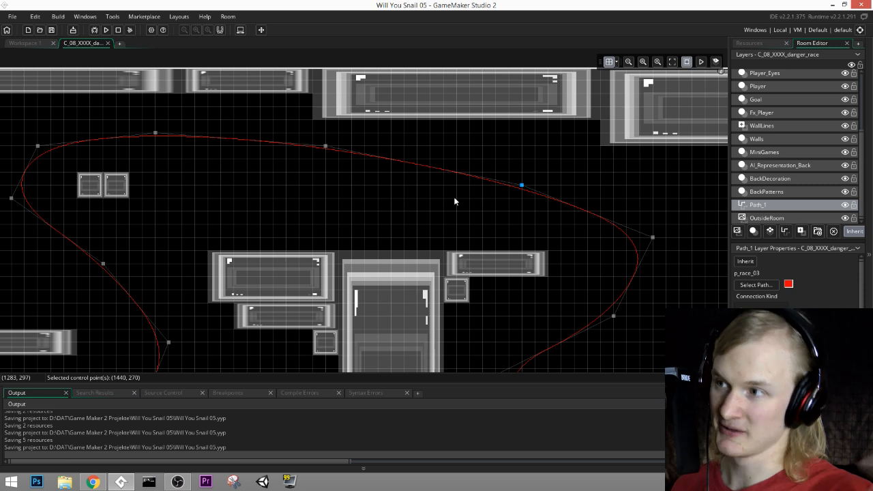
{"action": "middle_click_drag", "start_coordinate": [402, 240], "coordinate": [438, 205]}
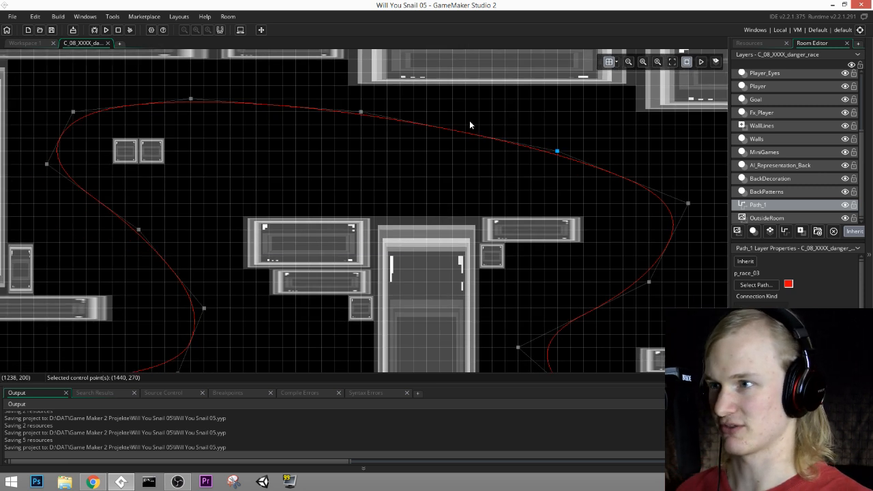
{"action": "middle_click_drag", "start_coordinate": [469, 120], "coordinate": [541, 84]}
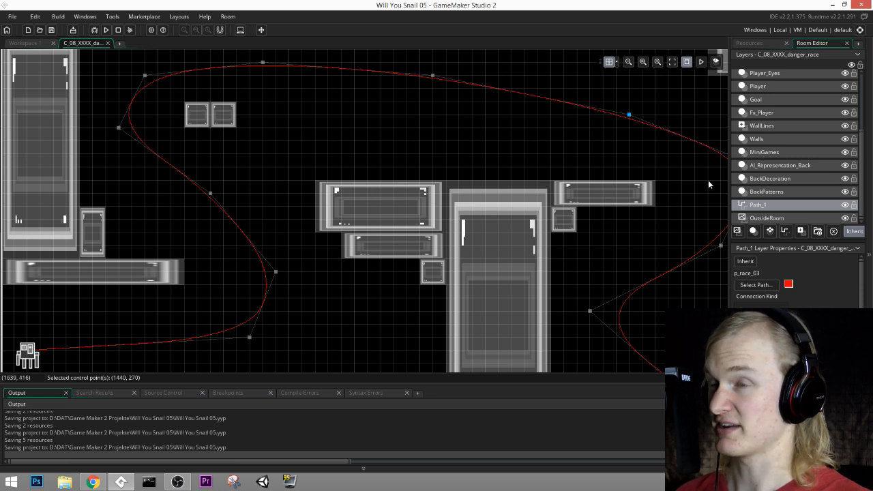
{"action": "middle_click_drag", "start_coordinate": [669, 199], "coordinate": [692, 164]}
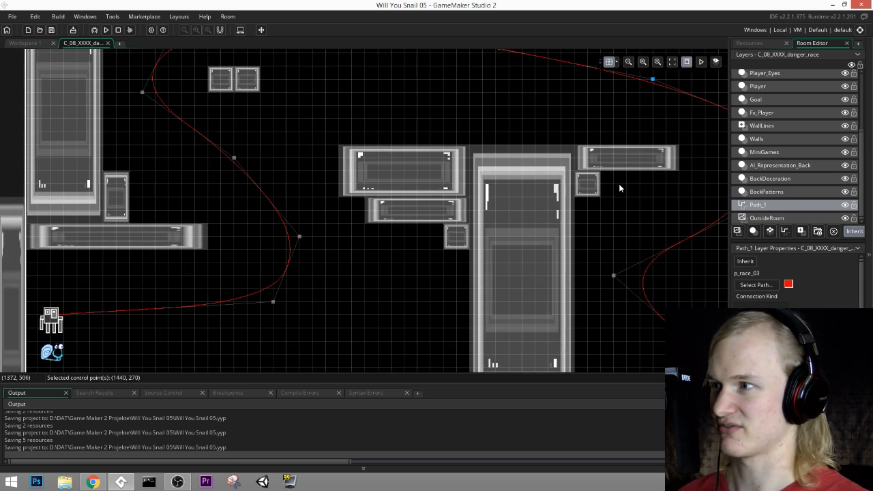
{"action": "middle_click_drag", "start_coordinate": [521, 223], "coordinate": [506, 202]}
{"action": "middle_click_drag", "start_coordinate": [609, 158], "coordinate": [575, 172]}
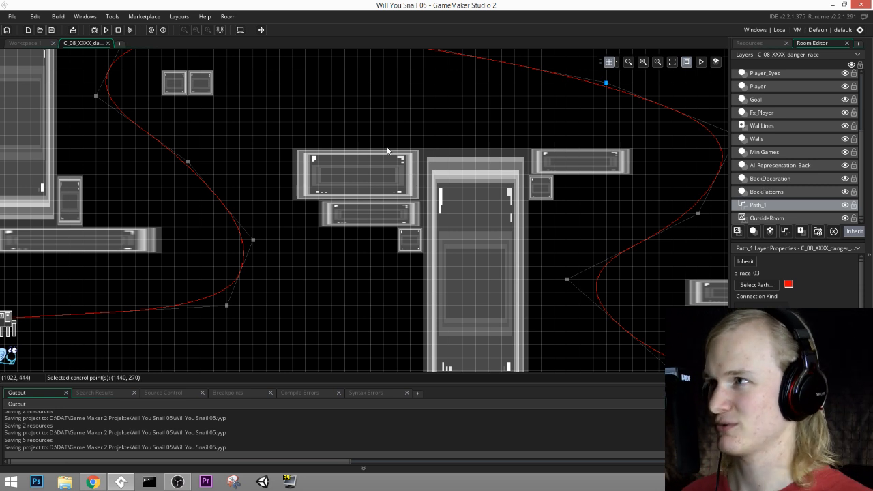
Step: Save the project
{"action": "left_click", "coordinate": [52, 30]}
{"action": "middle_click_drag", "start_coordinate": [425, 155], "coordinate": [438, 184]}
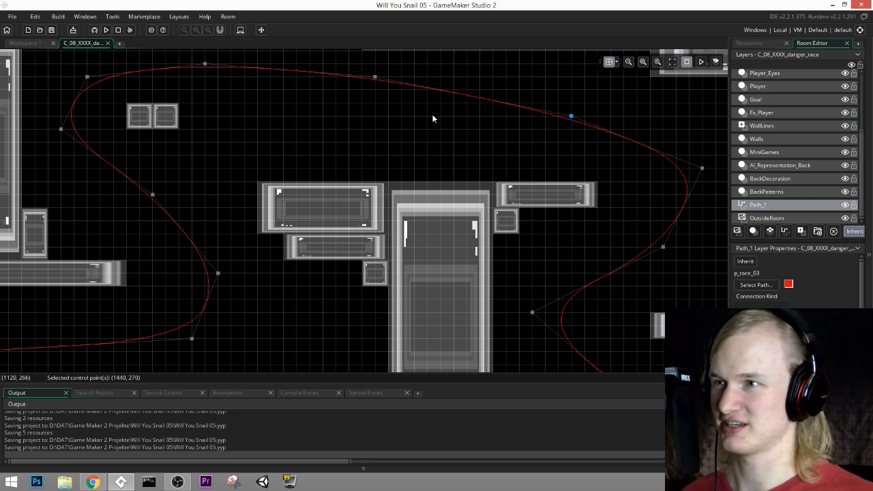
{"action": "middle_click_drag", "start_coordinate": [384, 233], "coordinate": [496, 204]}
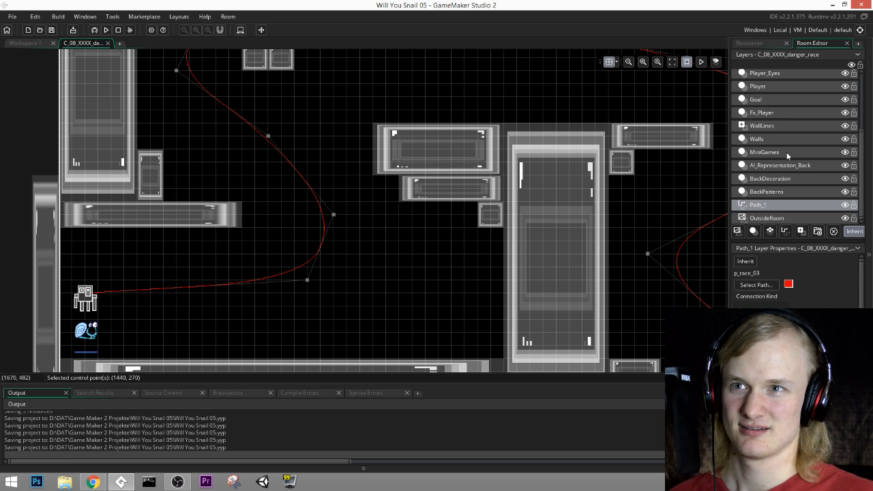
Step: Inspect the contents of the room's upper layers, from Player and Goal up through Spikes, Fx and Spots to FadeOutIn
{"action": "scroll", "coordinate": [776, 163], "scroll_direction": "up", "scroll_amount": 4}
{"action": "left_click", "coordinate": [768, 139]}
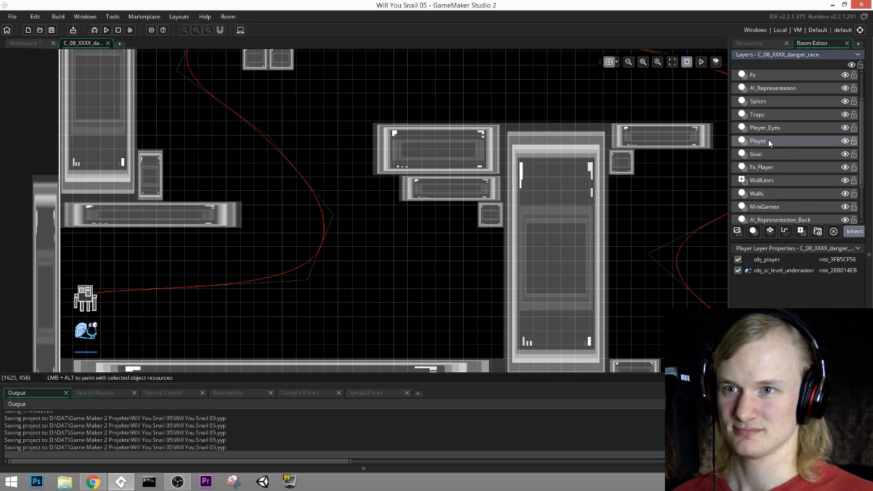
{"action": "left_click", "coordinate": [771, 155]}
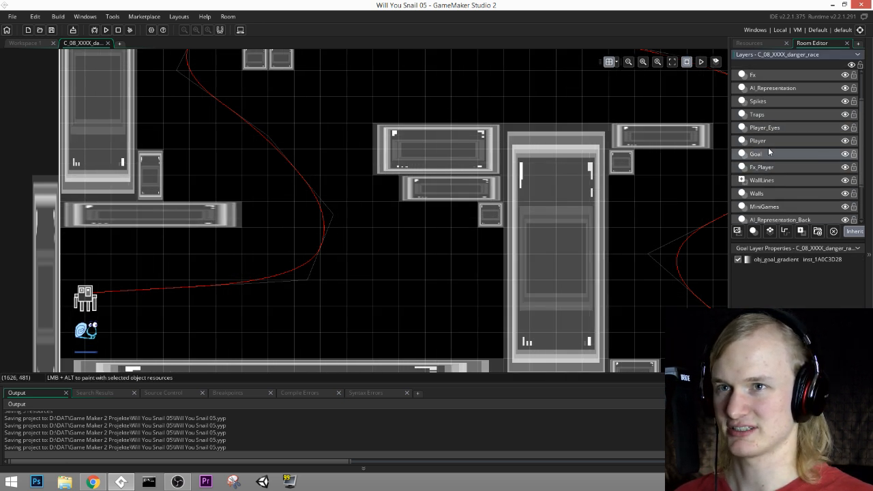
{"action": "left_click", "coordinate": [768, 128]}
{"action": "middle_click_drag", "start_coordinate": [638, 212], "coordinate": [651, 198]}
{"action": "left_click", "coordinate": [768, 116]}
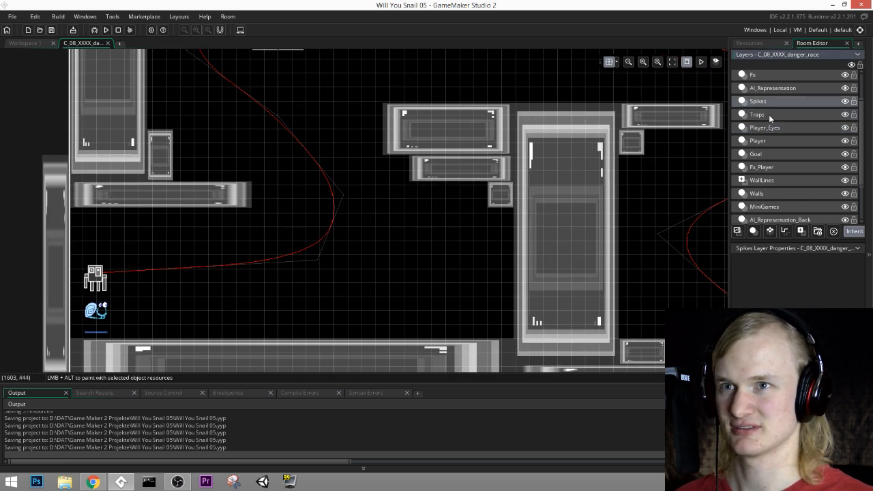
{"action": "scroll", "coordinate": [768, 114], "scroll_direction": "up", "scroll_amount": 1}
{"action": "left_click", "coordinate": [767, 106]}
{"action": "left_click", "coordinate": [765, 94]}
{"action": "scroll", "coordinate": [761, 135], "scroll_direction": "up", "scroll_amount": 1}
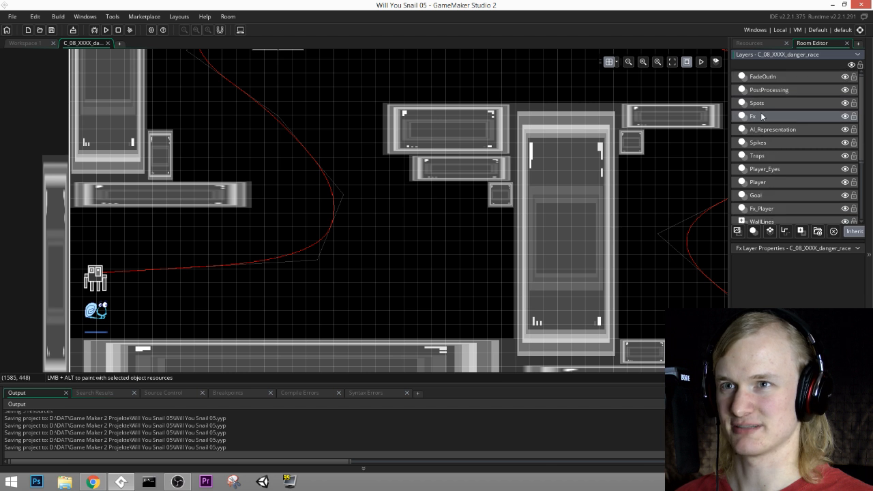
{"action": "left_click", "coordinate": [761, 103]}
{"action": "scroll", "coordinate": [688, 173], "scroll_direction": "up", "scroll_amount": 2}
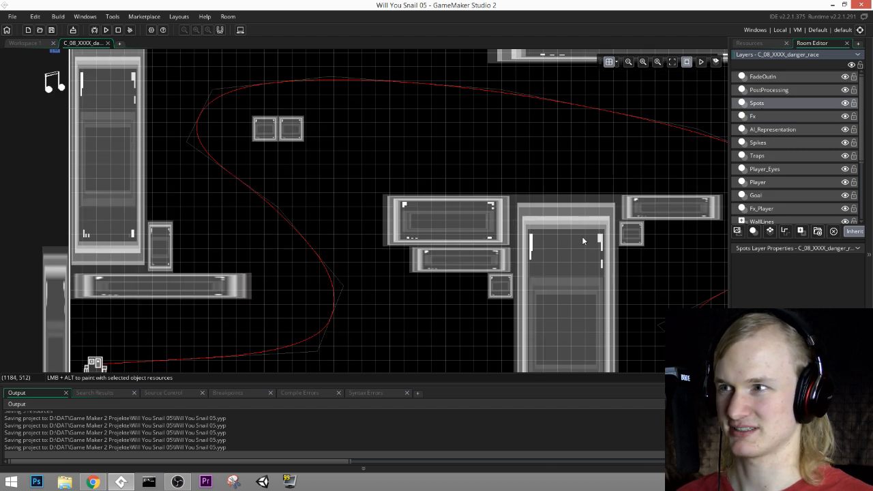
{"action": "left_click", "coordinate": [775, 91]}
{"action": "left_click", "coordinate": [770, 76]}
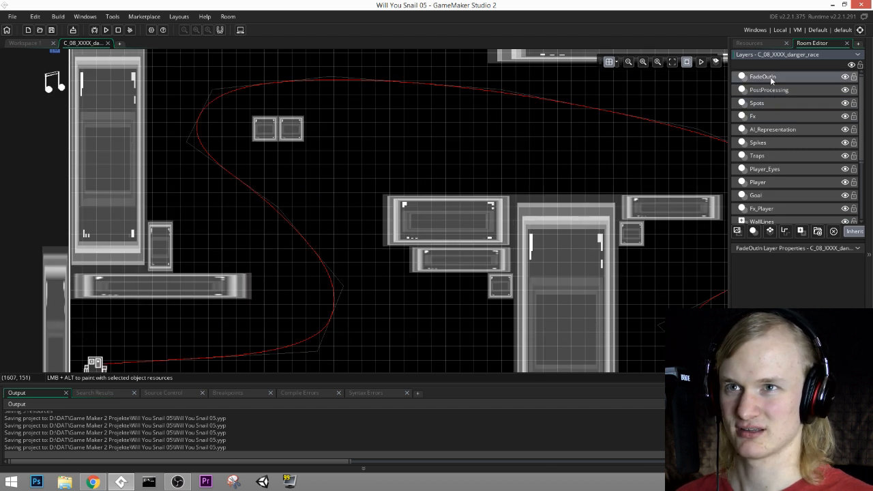
Step: Review the room's layers from PostProcessing down to Walls, ending with the Spikes layer selected
{"action": "left_click", "coordinate": [771, 90]}
{"action": "left_click", "coordinate": [773, 103]}
{"action": "left_click", "coordinate": [774, 117]}
{"action": "left_click", "coordinate": [773, 130]}
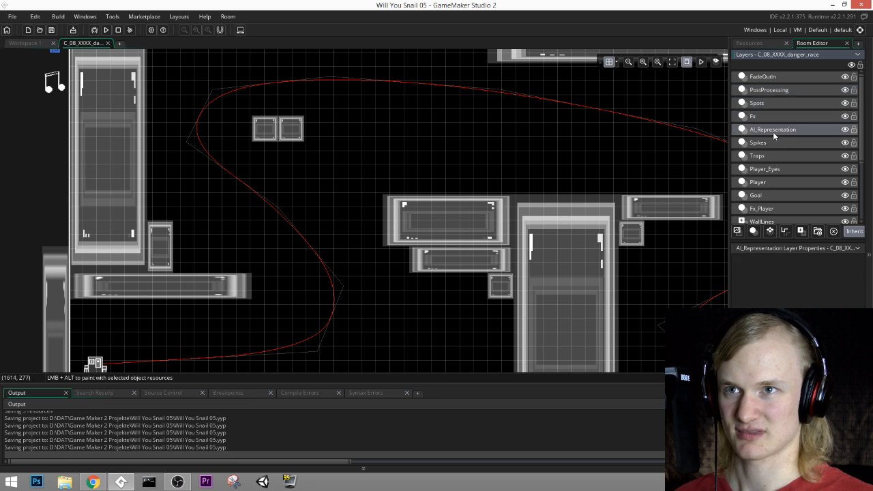
{"action": "left_click", "coordinate": [776, 143]}
{"action": "left_click", "coordinate": [768, 155]}
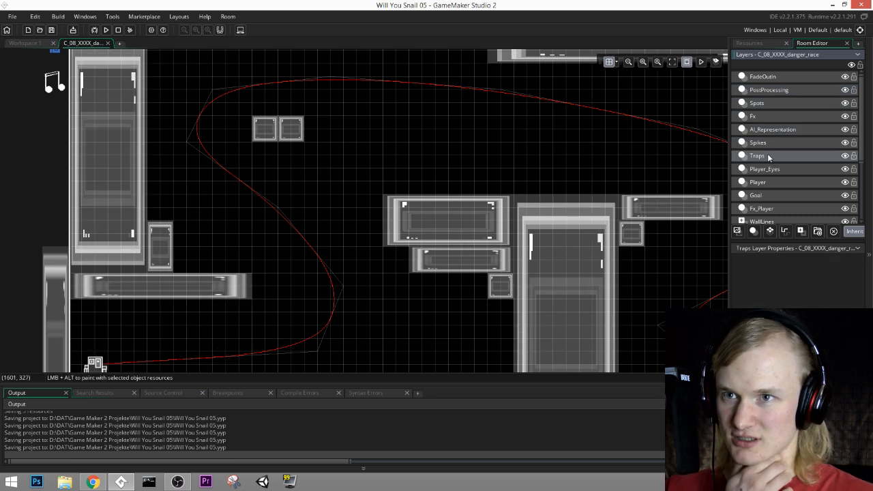
{"action": "left_click", "coordinate": [765, 168]}
{"action": "scroll", "coordinate": [762, 168], "scroll_direction": "down", "scroll_amount": 2}
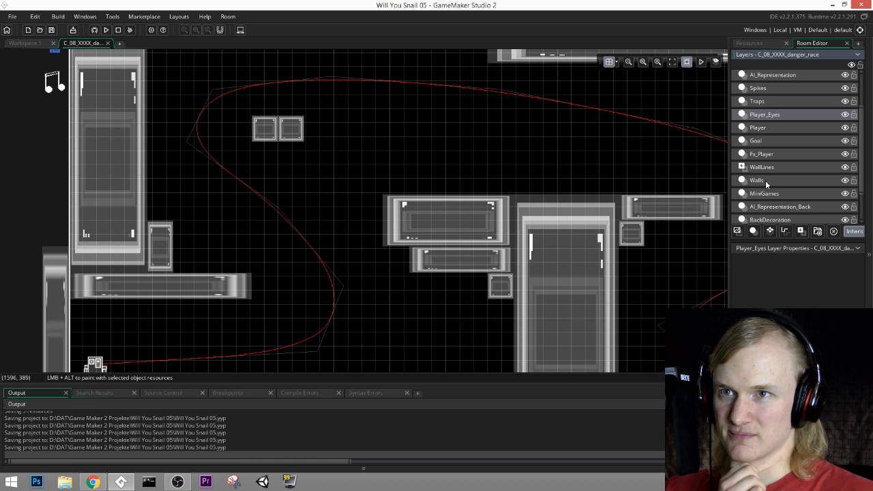
{"action": "left_click", "coordinate": [766, 181]}
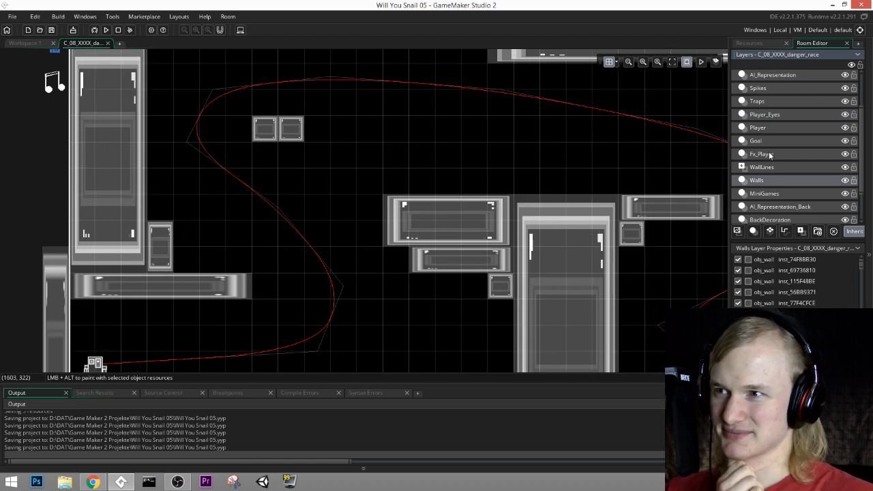
{"action": "left_click", "coordinate": [766, 154]}
{"action": "left_click", "coordinate": [766, 154], "text": "ctrl"}
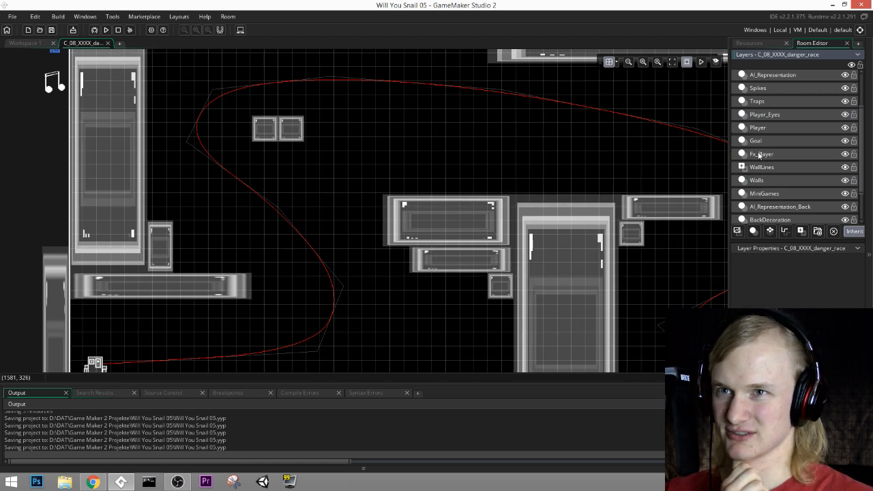
{"action": "left_click", "coordinate": [764, 90]}
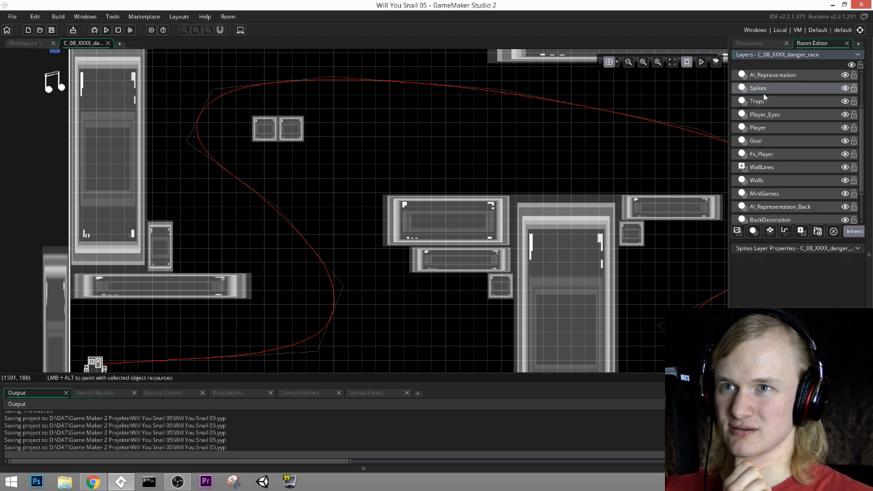
Step: Find obj_demo_end in the Demo group of the project's objects and open it for editing
{"action": "left_click", "coordinate": [760, 45]}
{"action": "scroll", "coordinate": [765, 263], "scroll_direction": "up", "scroll_amount": 12}
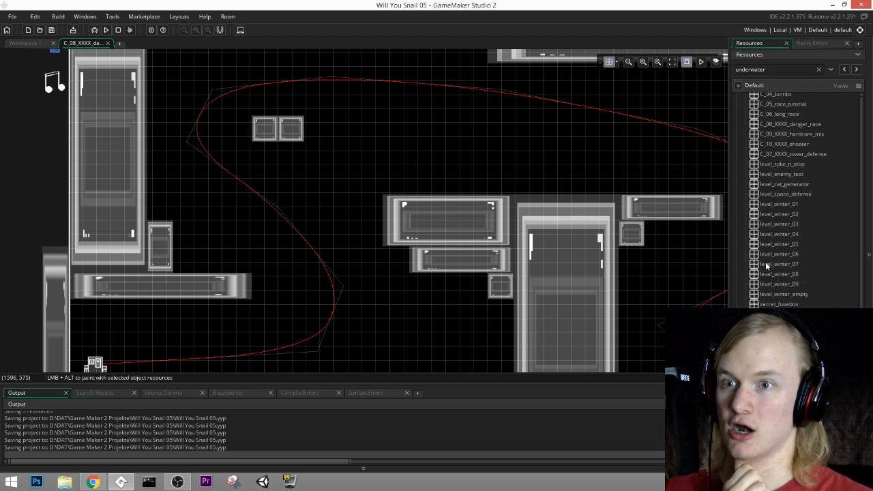
{"action": "scroll", "coordinate": [764, 265], "scroll_direction": "up", "scroll_amount": 5}
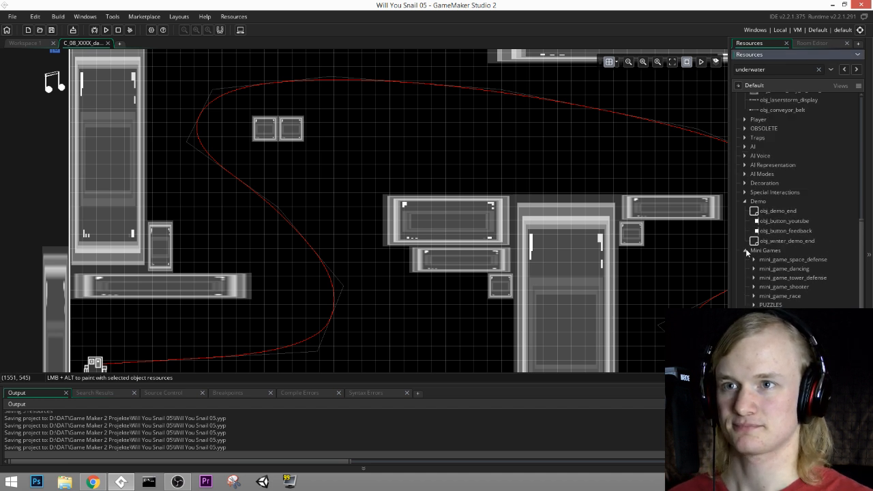
{"action": "scroll", "coordinate": [759, 273], "scroll_direction": "up", "scroll_amount": 5}
{"action": "scroll", "coordinate": [760, 232], "scroll_direction": "up", "scroll_amount": 2}
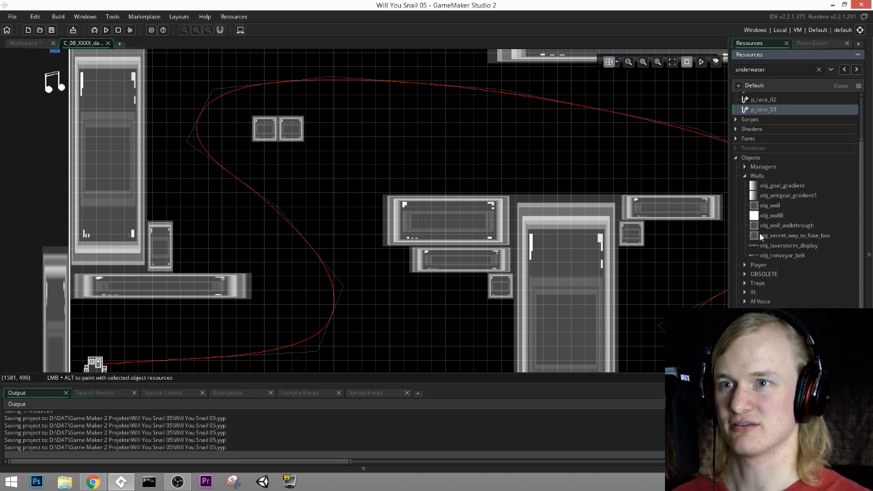
{"action": "scroll", "coordinate": [750, 281], "scroll_direction": "down", "scroll_amount": 6}
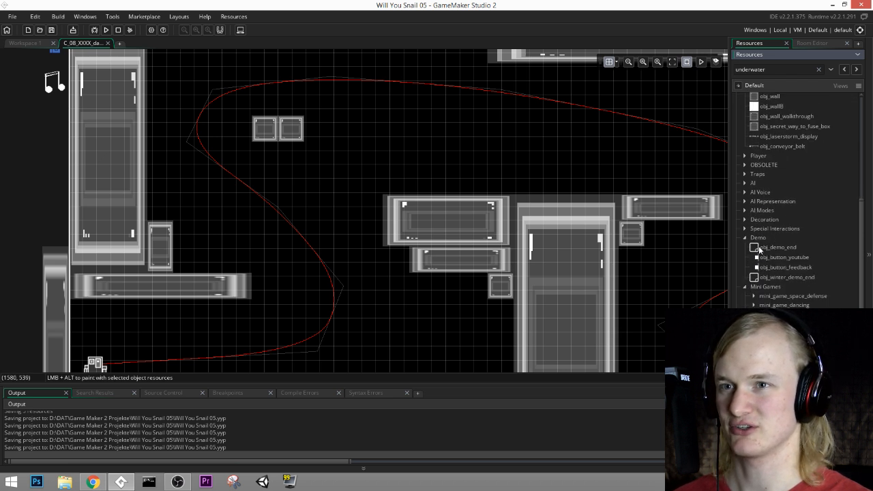
{"action": "double_click", "coordinate": [758, 247]}
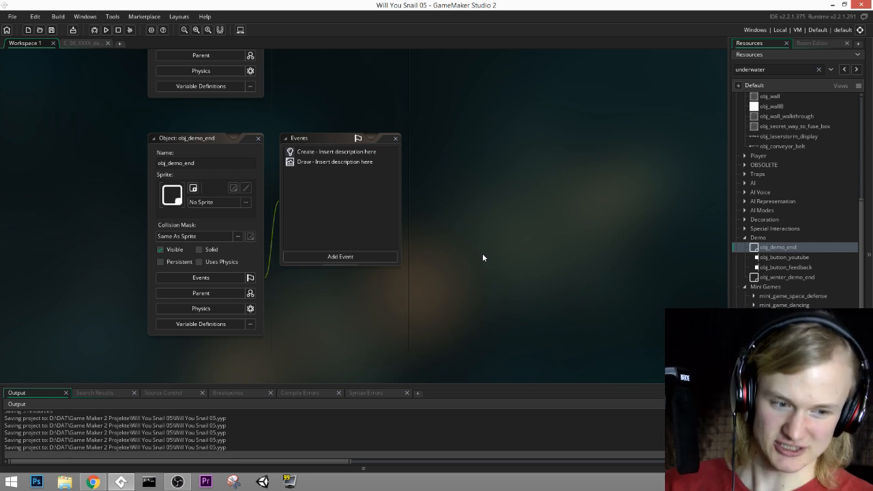
Step: Save the project, and close obj_demo_end to return to the danger race room
{"action": "left_click", "coordinate": [53, 31]}
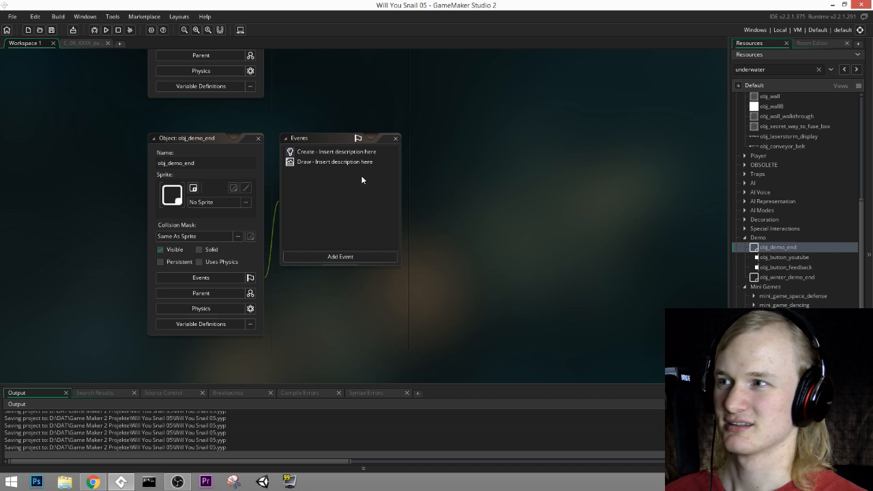
{"action": "left_click", "coordinate": [258, 140]}
{"action": "left_click", "coordinate": [75, 43]}
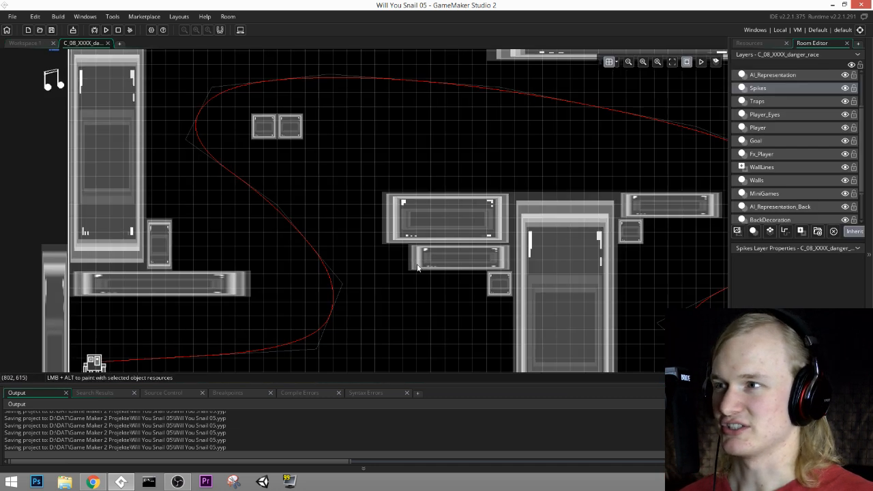
{"action": "middle_click_drag", "start_coordinate": [418, 268], "coordinate": [426, 204]}
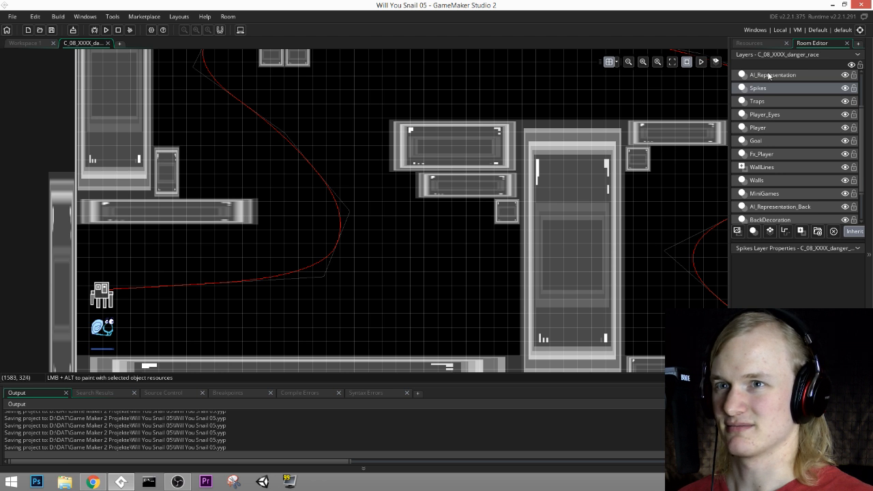
{"action": "scroll", "coordinate": [773, 156], "scroll_direction": "down", "scroll_amount": 3}
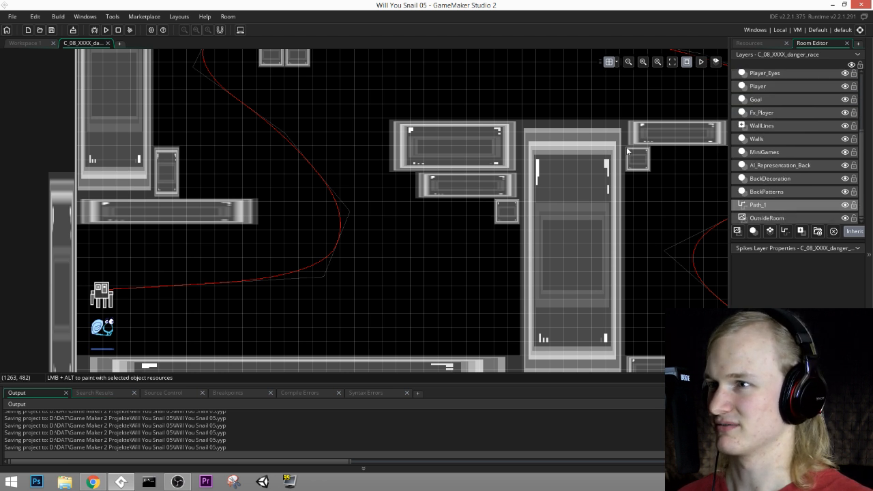
Step: Find obj_spike_permanent in the Traps group of the project's objects and select it for placement
{"action": "left_click", "coordinate": [756, 42]}
{"action": "scroll", "coordinate": [795, 251], "scroll_direction": "up", "scroll_amount": 1}
{"action": "scroll", "coordinate": [795, 253], "scroll_direction": "down", "scroll_amount": 2}
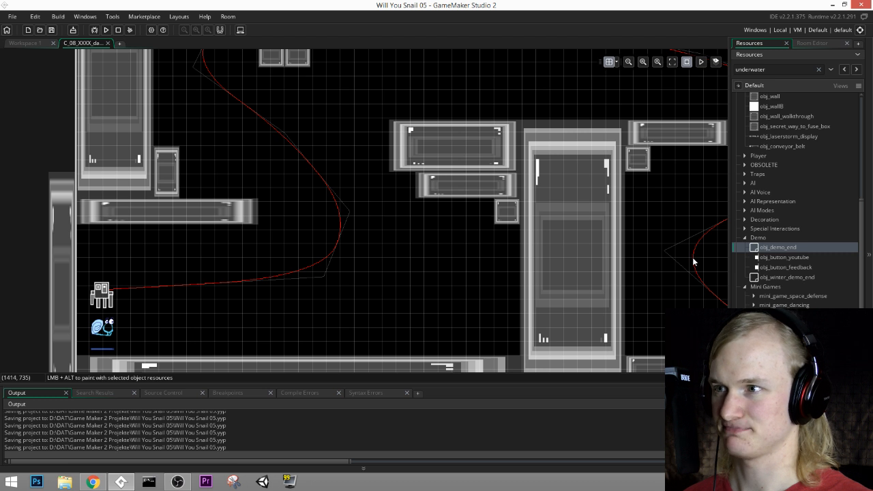
{"action": "left_click", "coordinate": [745, 239]}
{"action": "scroll", "coordinate": [745, 247], "scroll_direction": "up", "scroll_amount": 3}
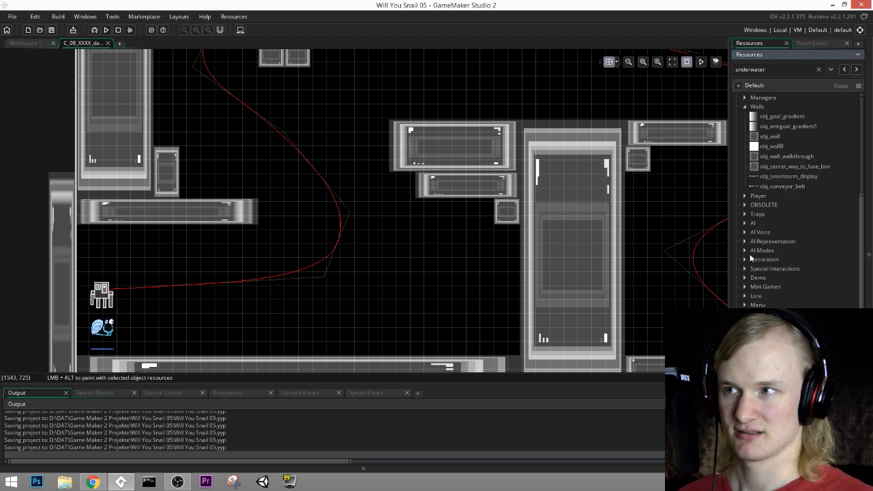
{"action": "left_click", "coordinate": [745, 178]}
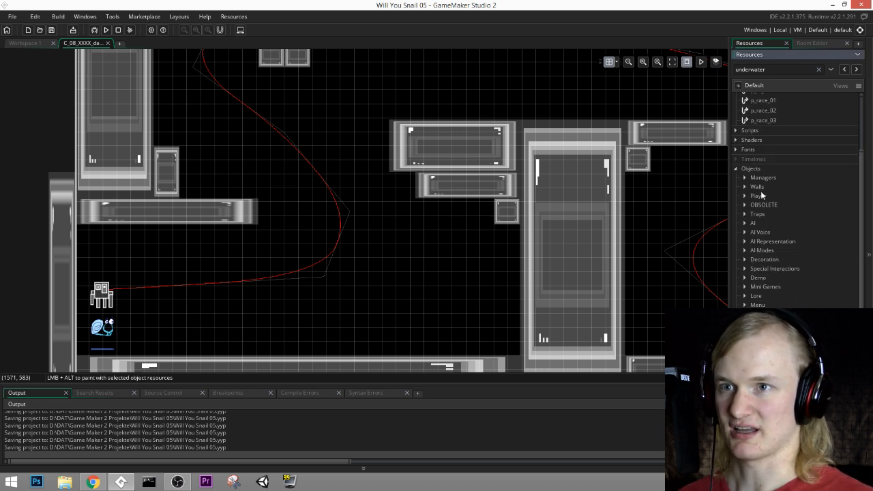
{"action": "left_click", "coordinate": [745, 214]}
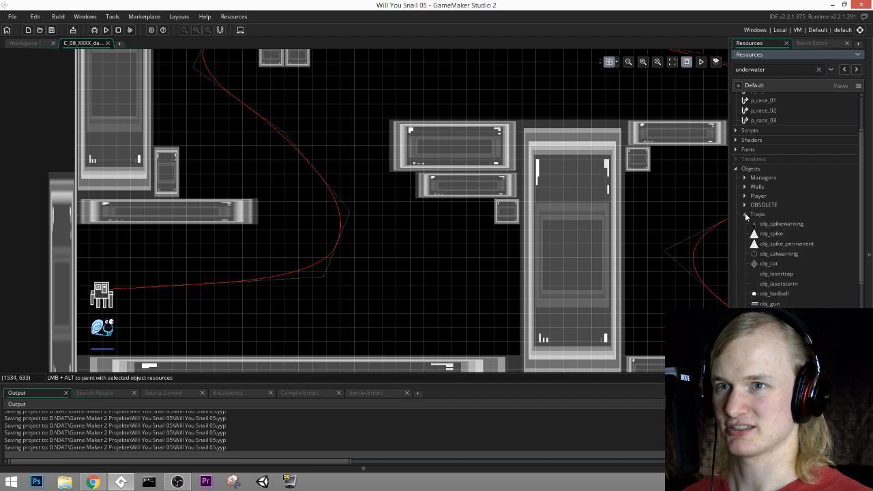
{"action": "scroll", "coordinate": [767, 275], "scroll_direction": "down", "scroll_amount": 2}
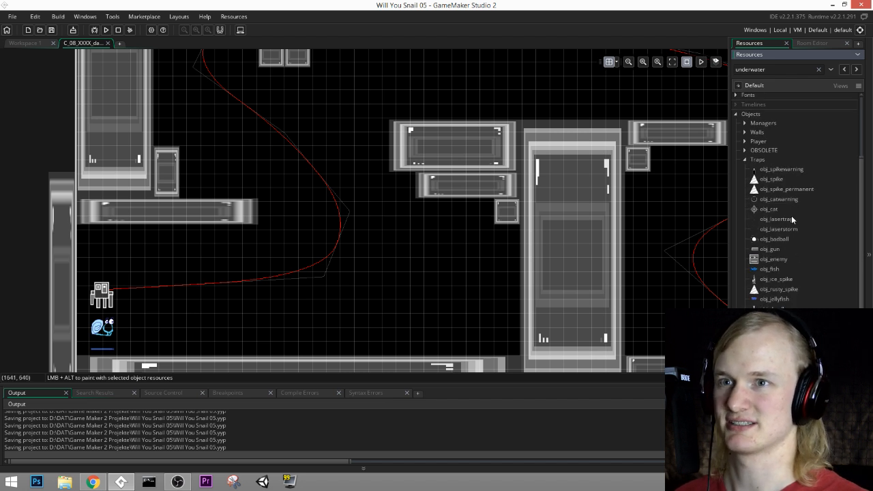
{"action": "left_click", "coordinate": [785, 191]}
Step: Place four permanent spikes in a row on the floor block near the snail, on the Spikes layer
{"action": "left_click", "coordinate": [813, 42]}
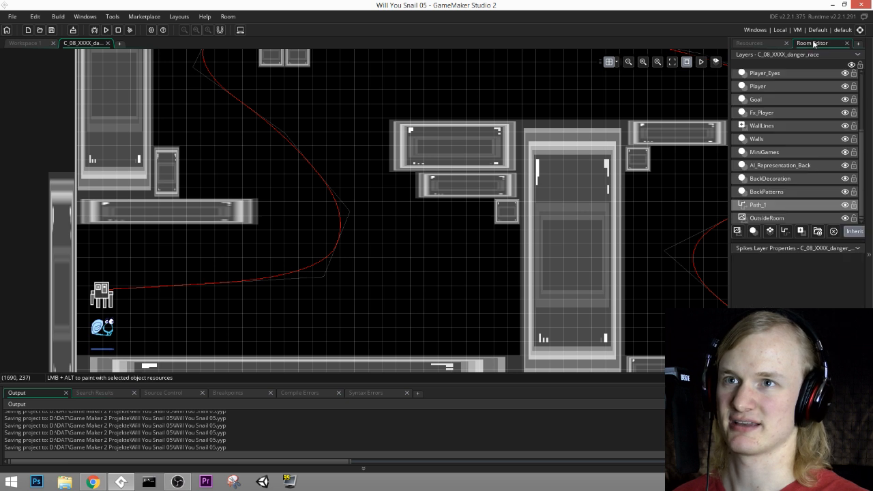
{"action": "middle_click_drag", "start_coordinate": [459, 291], "coordinate": [422, 247]}
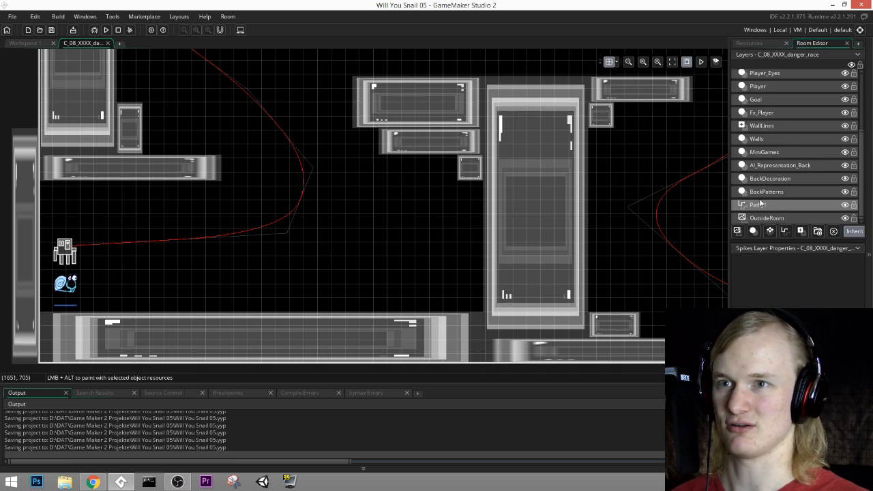
{"action": "scroll", "coordinate": [772, 140], "scroll_direction": "up", "scroll_amount": 2}
{"action": "left_click", "coordinate": [776, 96]}
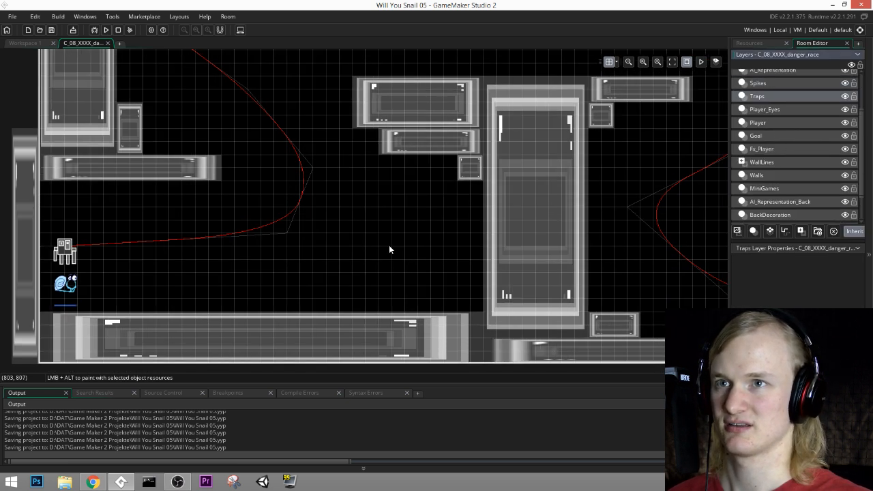
{"action": "middle_click_drag", "start_coordinate": [390, 249], "coordinate": [470, 236]}
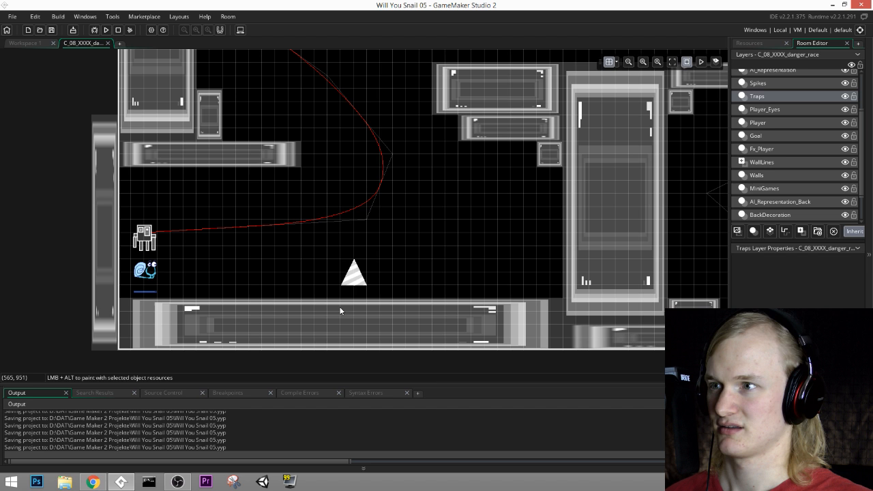
{"action": "left_click", "coordinate": [758, 84]}
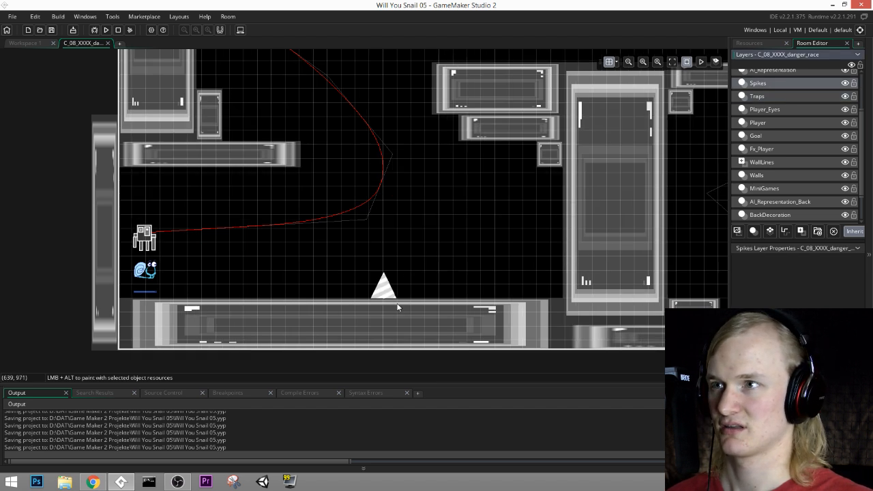
{"action": "left_click", "coordinate": [397, 307]}
{"action": "left_click", "coordinate": [369, 307]}
{"action": "left_click", "coordinate": [341, 307]}
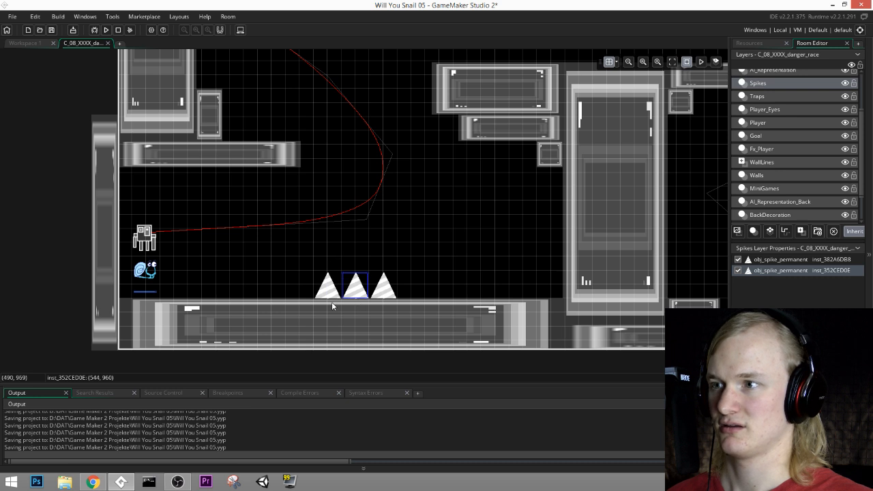
{"action": "left_click", "coordinate": [310, 307]}
{"action": "scroll", "coordinate": [341, 225], "scroll_direction": "up", "scroll_amount": 5}
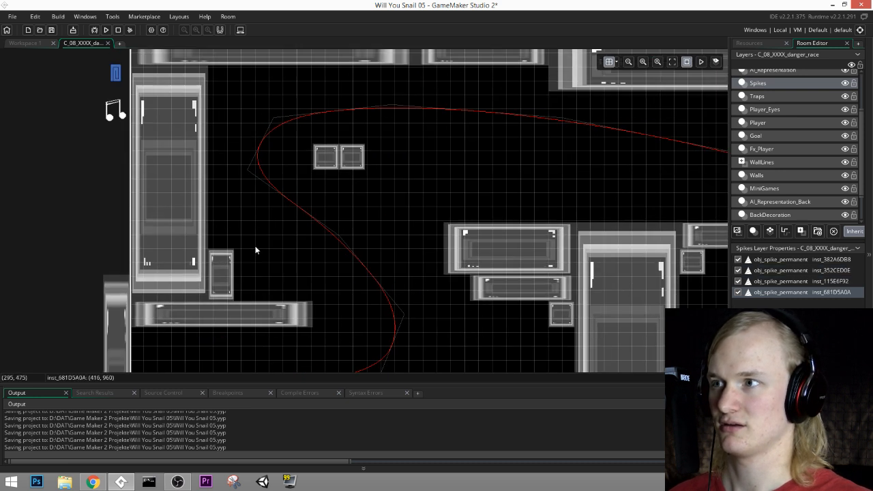
{"action": "left_click", "coordinate": [227, 255]}
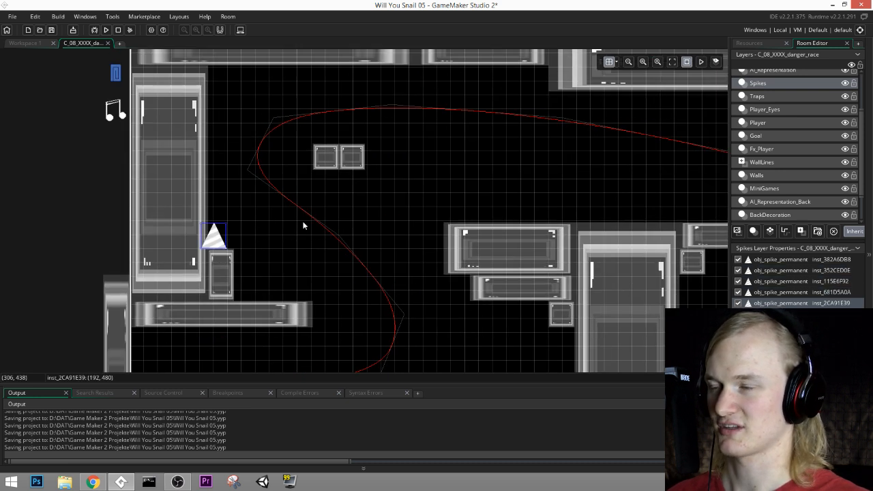
{"action": "key", "text": "Delete"}
Step: Set the room's grid spacing to 30 in both X and Y
{"action": "left_click", "coordinate": [617, 64]}
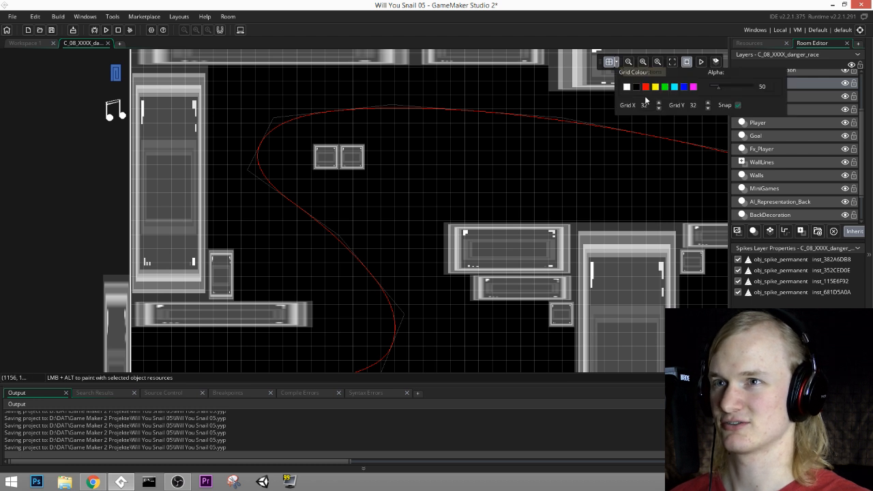
{"action": "left_click_drag", "start_coordinate": [650, 105], "coordinate": [595, 102]}
{"action": "type", "text": "30"}
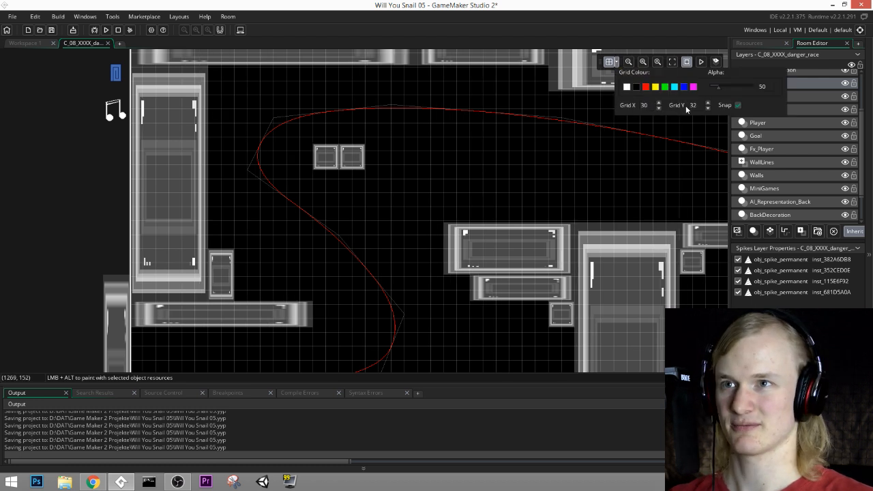
{"action": "type", "text": "30"}
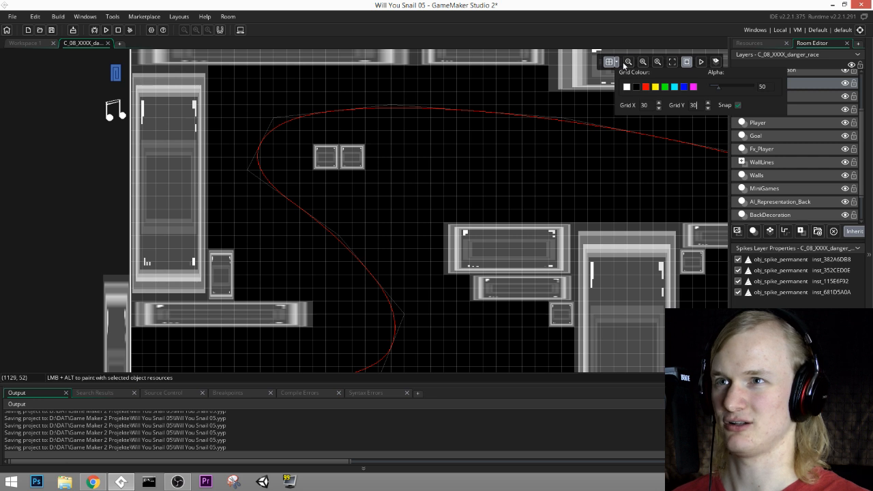
Step: Move the four floor spikes near the snail onto the grid so they stand directly side by side
{"action": "middle_click_drag", "start_coordinate": [467, 357], "coordinate": [497, 187]}
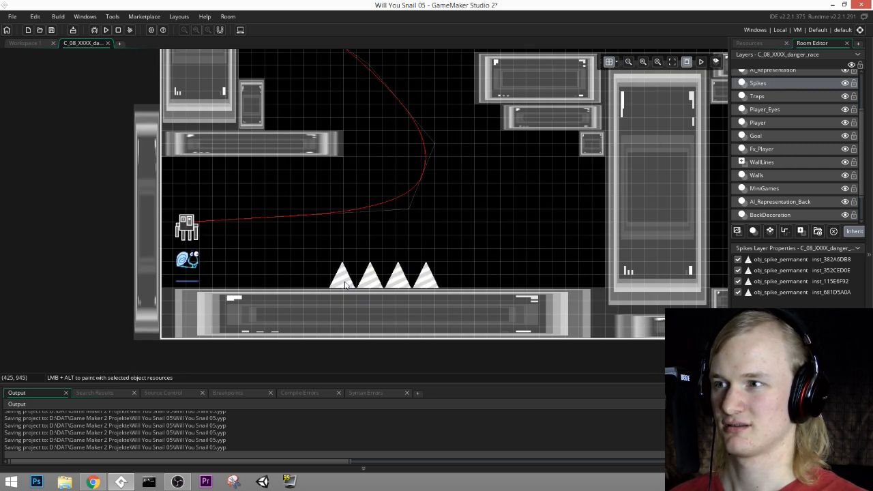
{"action": "mouse_move", "coordinate": [345, 285]}
{"action": "left_mouse_down"}
{"action": "mouse_move", "coordinate": [364, 282]}
{"action": "mouse_move", "coordinate": [352, 285]}
{"action": "left_mouse_up"}
{"action": "mouse_move", "coordinate": [404, 287]}
{"action": "left_mouse_down"}
{"action": "mouse_move", "coordinate": [393, 286]}
{"action": "mouse_move", "coordinate": [417, 285]}
{"action": "left_mouse_up"}
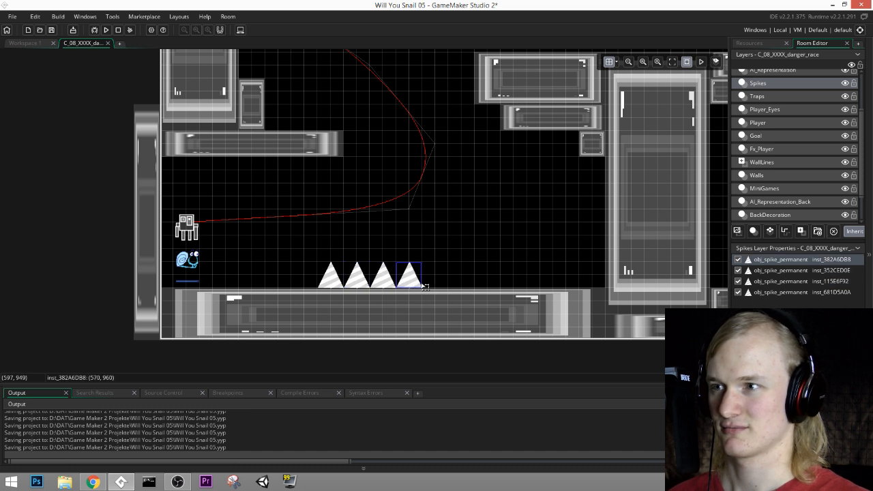
Step: Place permanent spikes at the right end of the starting floor block, on the wide upper block and on the tall pillar
{"action": "middle_click_drag", "start_coordinate": [464, 246], "coordinate": [495, 276]}
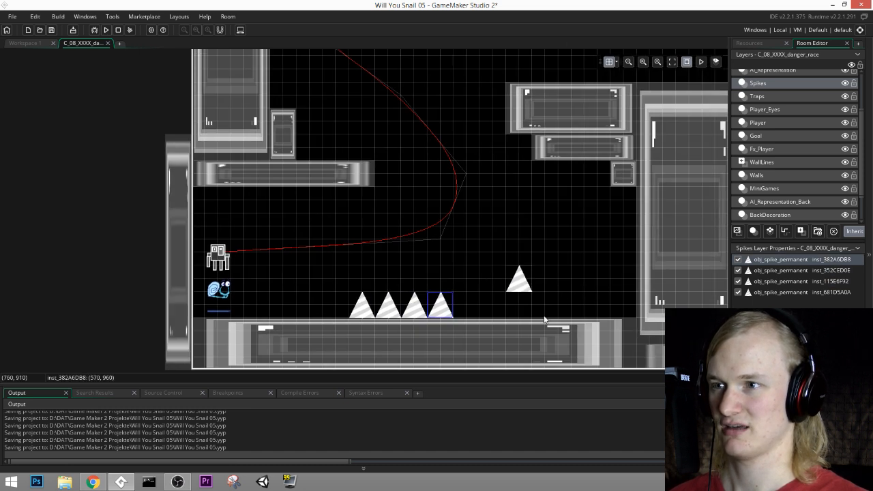
{"action": "left_click", "coordinate": [624, 323], "text": "alt"}
{"action": "middle_click_drag", "start_coordinate": [475, 238], "coordinate": [510, 329]}
{"action": "middle_click_drag", "start_coordinate": [443, 224], "coordinate": [480, 306]}
{"action": "middle_click_drag", "start_coordinate": [573, 276], "coordinate": [219, 248]}
{"action": "left_click", "coordinate": [337, 236], "text": "alt"}
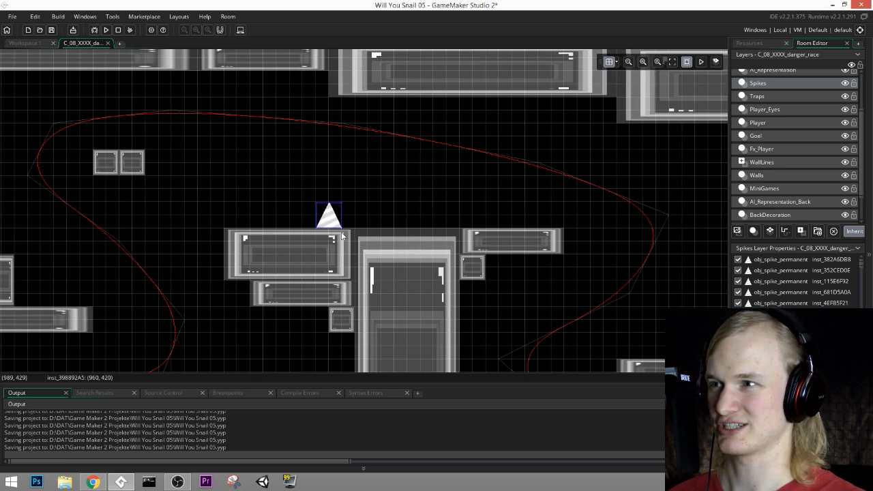
{"action": "left_click", "coordinate": [403, 233], "text": "alt"}
{"action": "key", "text": "alt+f"}
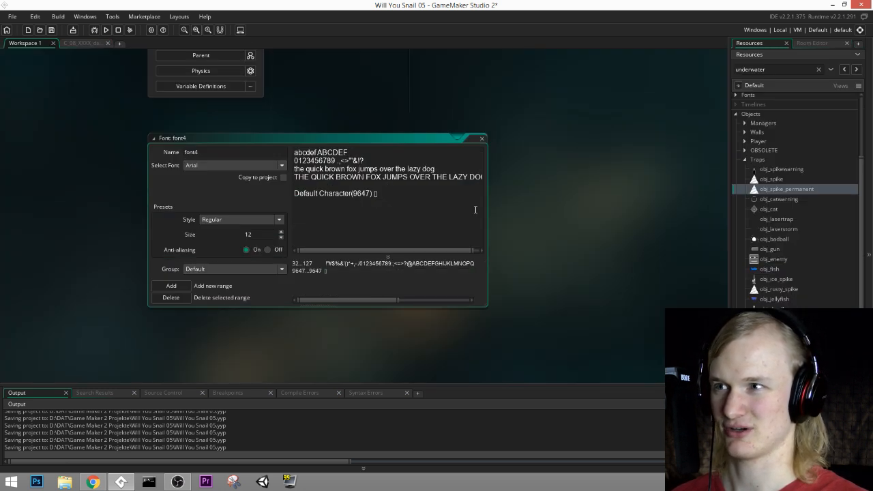
{"action": "left_click", "coordinate": [482, 139]}
{"action": "left_click", "coordinate": [89, 45]}
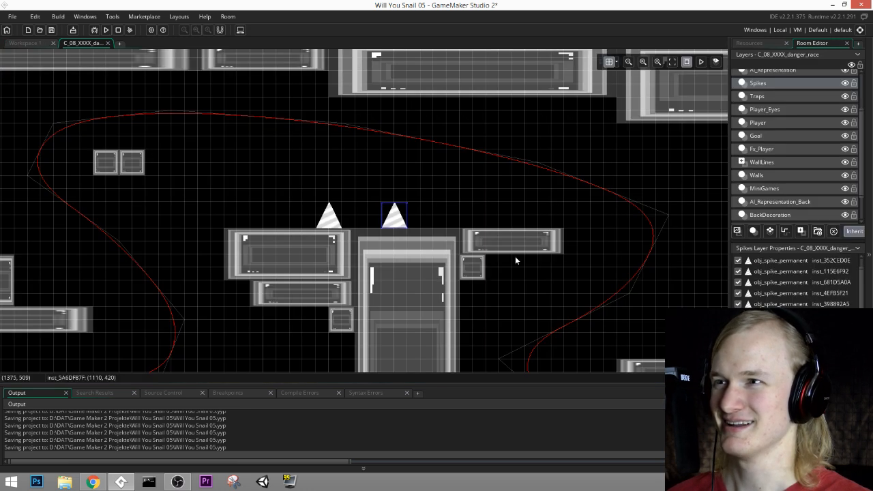
Step: Place a permanent spike beside the pillar's right-hand ledge and two more on the left ledge and its small block
{"action": "left_click", "coordinate": [466, 232], "text": "alt"}
{"action": "middle_click_drag", "start_coordinate": [510, 271], "coordinate": [519, 375]}
{"action": "left_click", "coordinate": [239, 318], "text": "alt"}
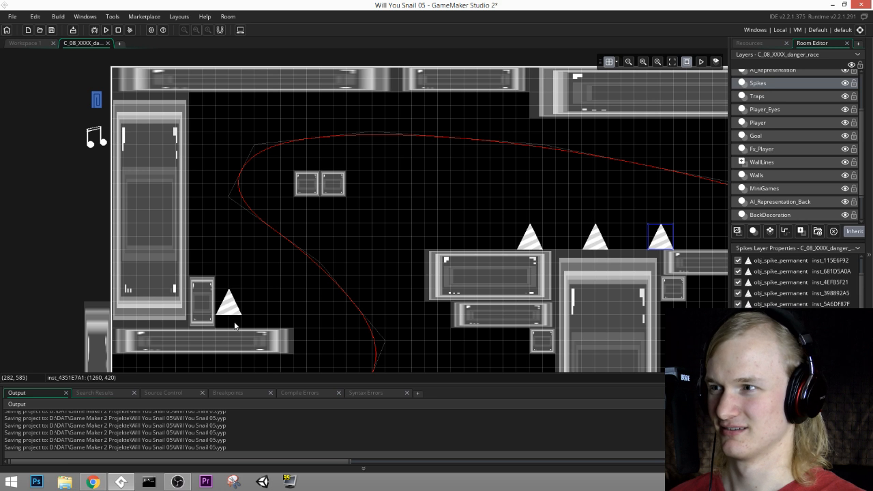
{"action": "left_click", "coordinate": [233, 331], "text": "alt"}
{"action": "left_click", "coordinate": [206, 280], "text": "alt"}
Step: Place three permanent spikes on the floating platform and adjoining block at the vertical white line
{"action": "middle_click_drag", "start_coordinate": [597, 314], "coordinate": [363, 293]}
{"action": "middle_click_drag", "start_coordinate": [231, 293], "coordinate": [72, 247]}
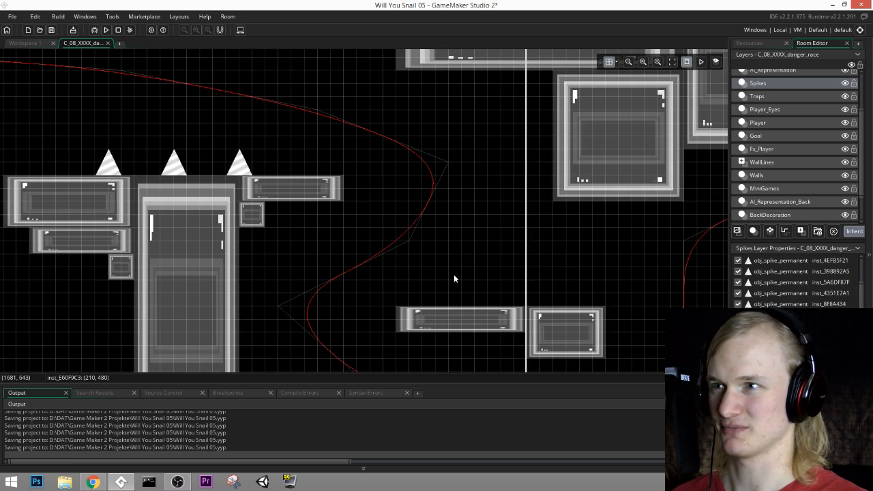
{"action": "middle_click_drag", "start_coordinate": [496, 274], "coordinate": [387, 257]}
{"action": "left_click", "coordinate": [432, 293], "text": "alt"}
{"action": "left_click", "coordinate": [485, 293], "text": "alt"}
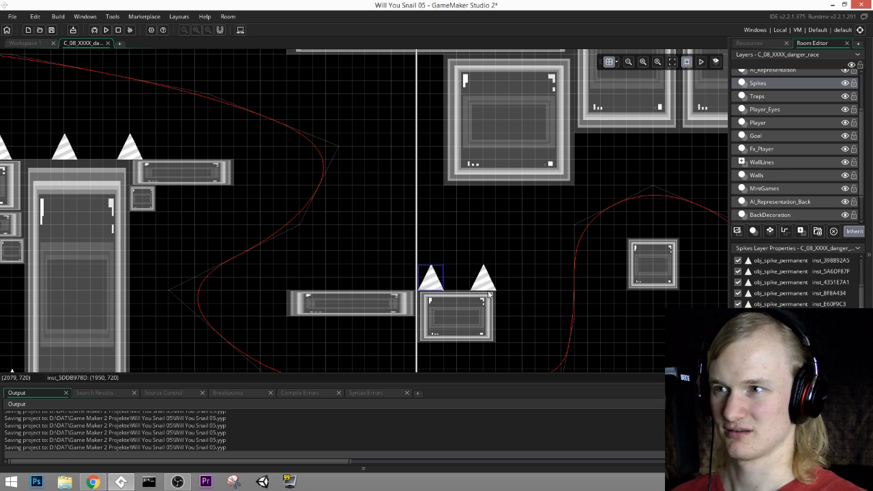
{"action": "middle_click_drag", "start_coordinate": [388, 294], "coordinate": [434, 242]}
{"action": "left_click", "coordinate": [435, 239], "text": "alt"}
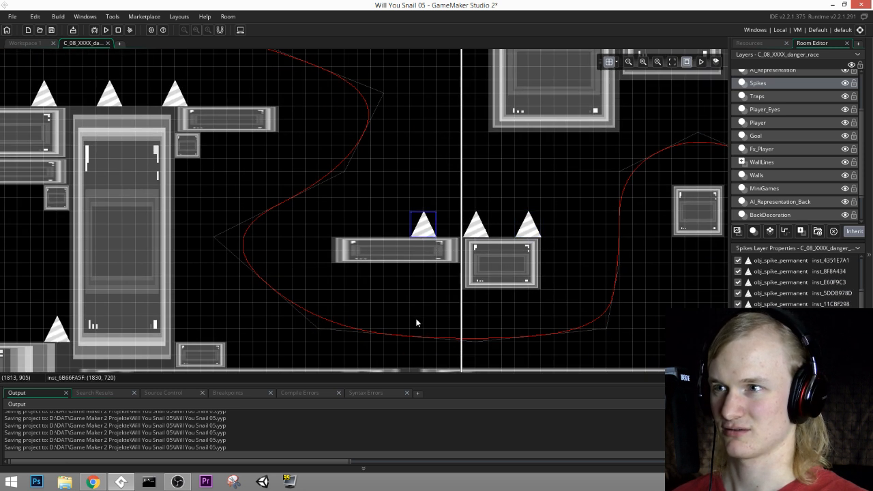
Step: Place one permanent spike on the small block right of the tall pillar and one on the floor beside it
{"action": "middle_click_drag", "start_coordinate": [416, 322], "coordinate": [431, 203]}
{"action": "left_click", "coordinate": [206, 226], "text": "alt"}
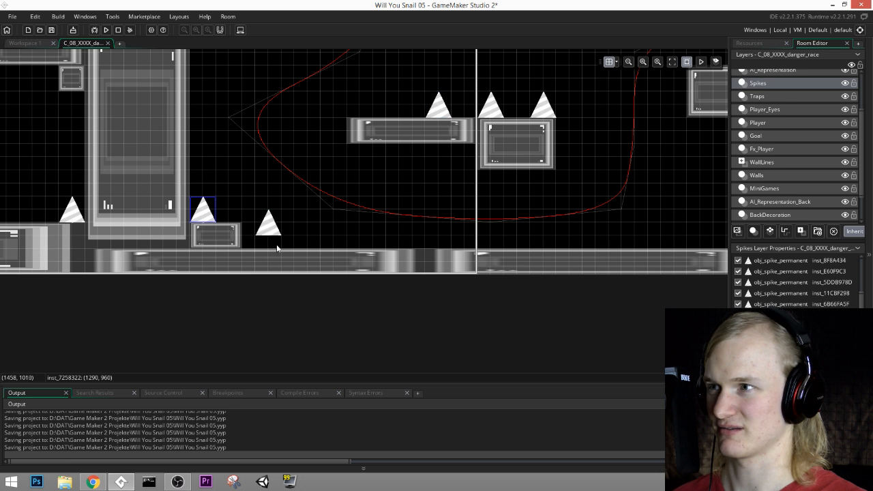
{"action": "left_click", "coordinate": [260, 253], "text": "alt"}
Step: Place four permanent spikes on the floor and the stepped blocks to the right of the vertical white line
{"action": "middle_click_drag", "start_coordinate": [489, 226], "coordinate": [196, 266]}
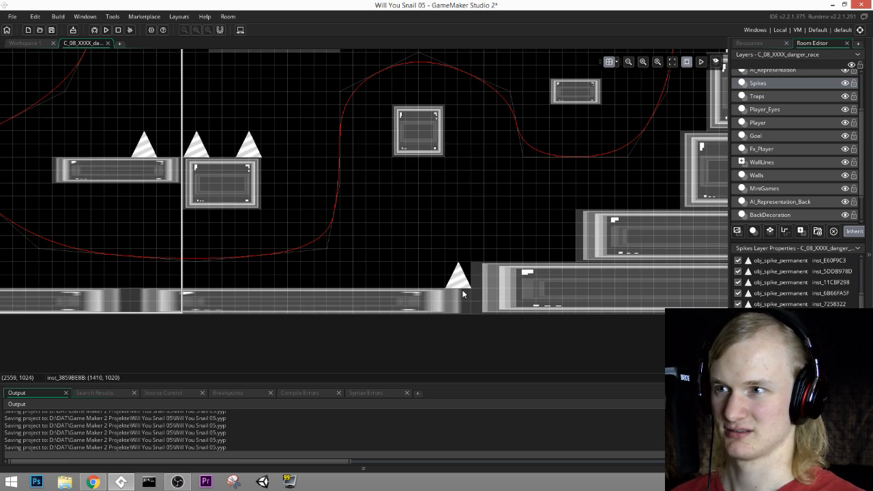
{"action": "left_click", "coordinate": [394, 288], "text": "alt"}
{"action": "middle_click_drag", "start_coordinate": [514, 236], "coordinate": [634, 233]}
{"action": "left_click", "coordinate": [473, 313], "text": "alt"}
{"action": "left_click", "coordinate": [584, 318], "text": "alt"}
{"action": "left_click", "coordinate": [609, 242], "text": "alt"}
{"action": "middle_click_drag", "start_coordinate": [524, 271], "coordinate": [591, 241]}
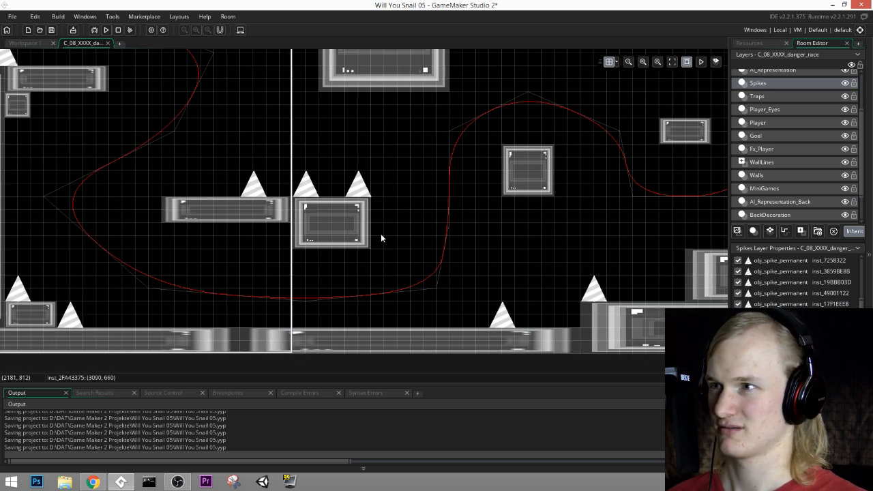
{"action": "left_click", "coordinate": [177, 203], "text": "alt"}
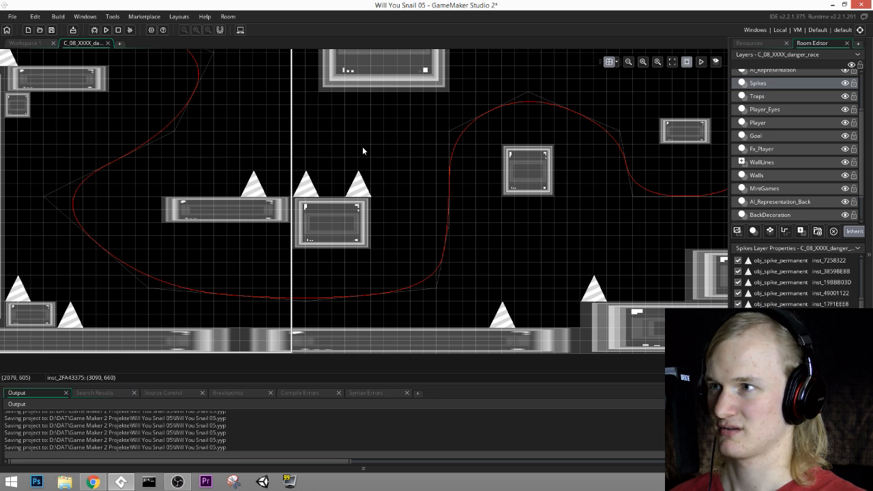
{"action": "middle_click_drag", "start_coordinate": [363, 150], "coordinate": [339, 192]}
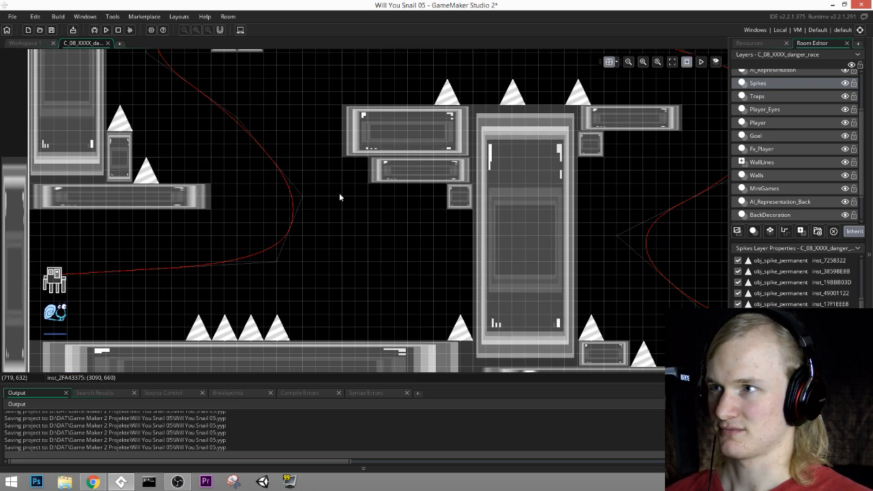
Step: Place a permanent spike in the open space beside the stepped ledges and set its rotation to 180
{"action": "left_click", "coordinate": [328, 157], "text": "alt"}
{"action": "double_click", "coordinate": [330, 160]}
{"action": "scroll", "coordinate": [380, 242], "scroll_direction": "up", "scroll_amount": 2, "text": "ctrl"}
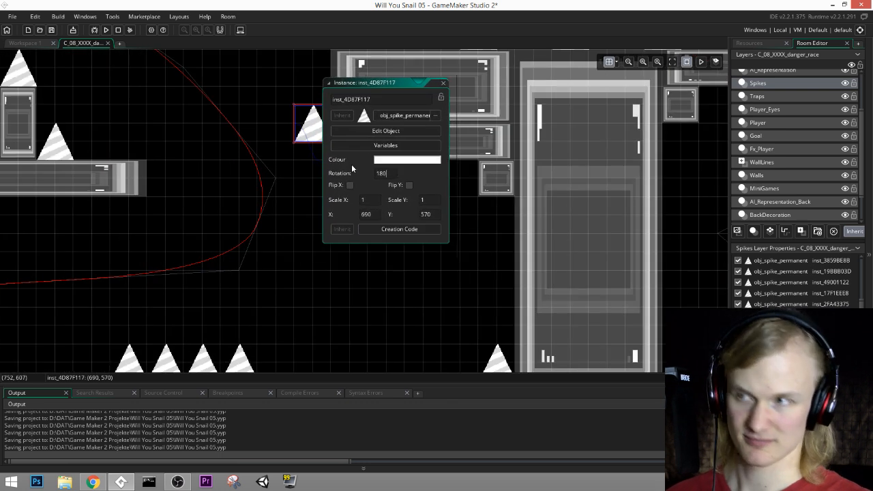
{"action": "key", "text": "Return"}
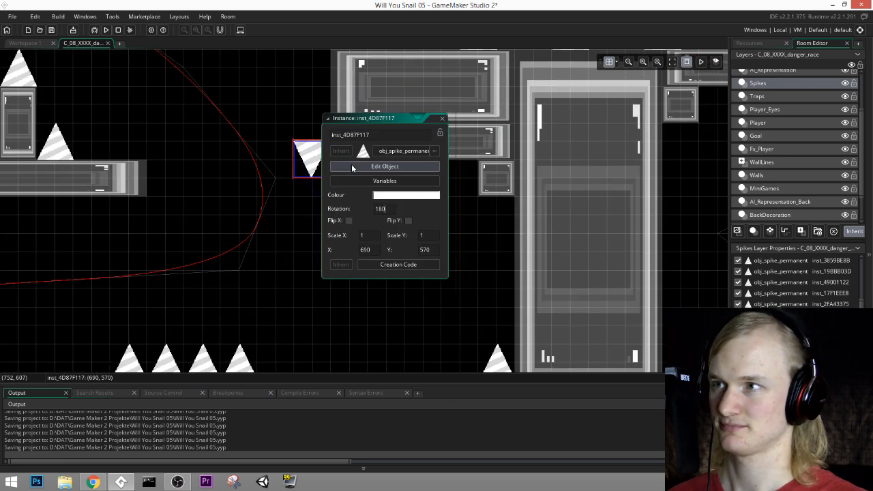
{"action": "left_click", "coordinate": [443, 122]}
Step: Hang three upside-down spikes beneath the stepped ledges on the tall pillar's left side
{"action": "left_click_drag", "start_coordinate": [309, 159], "coordinate": [387, 176]}
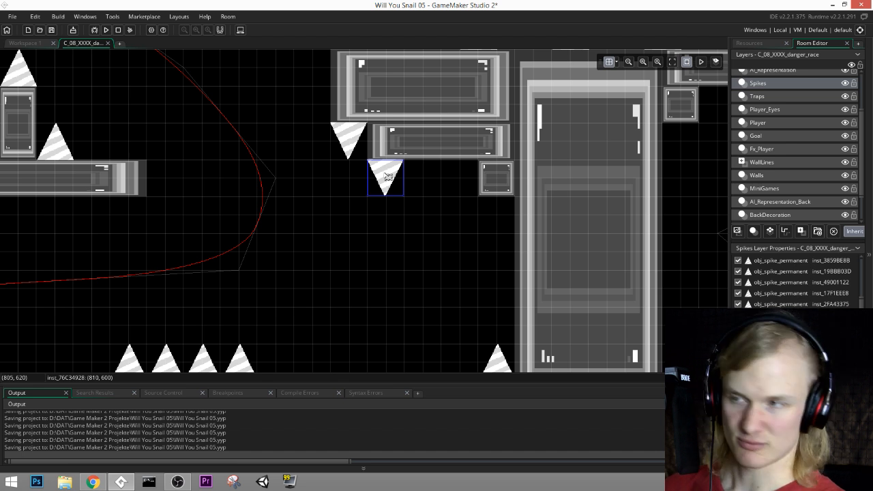
{"action": "left_click_drag", "start_coordinate": [388, 177], "coordinate": [451, 176]}
{"action": "key", "text": "ctrl+v"}
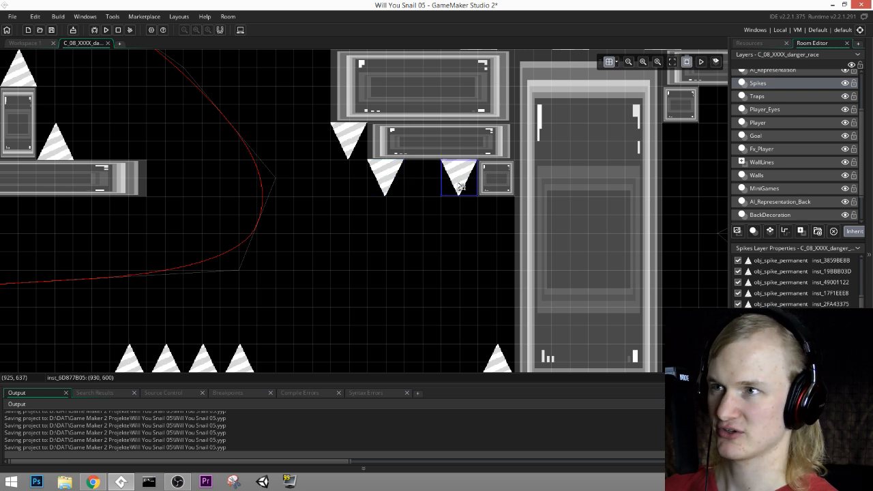
Step: Hang an upside-down spike beneath the right one of the two small floating blocks
{"action": "middle_click_drag", "start_coordinate": [430, 137], "coordinate": [474, 261]}
{"action": "left_click", "coordinate": [402, 261]}
{"action": "left_click_drag", "start_coordinate": [403, 262], "coordinate": [256, 113]}
{"action": "middle_click_drag", "start_coordinate": [296, 121], "coordinate": [324, 255]}
Step: Hang one upside-down spike in the ceiling corner beside the left pillar and one beneath the next short ceiling block
{"action": "key", "text": "ctrl+v"}
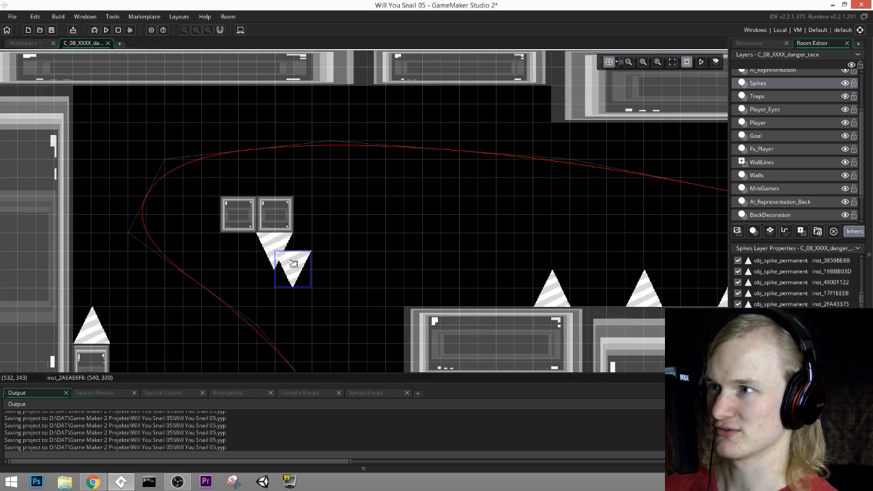
{"action": "left_click_drag", "start_coordinate": [288, 259], "coordinate": [88, 98]}
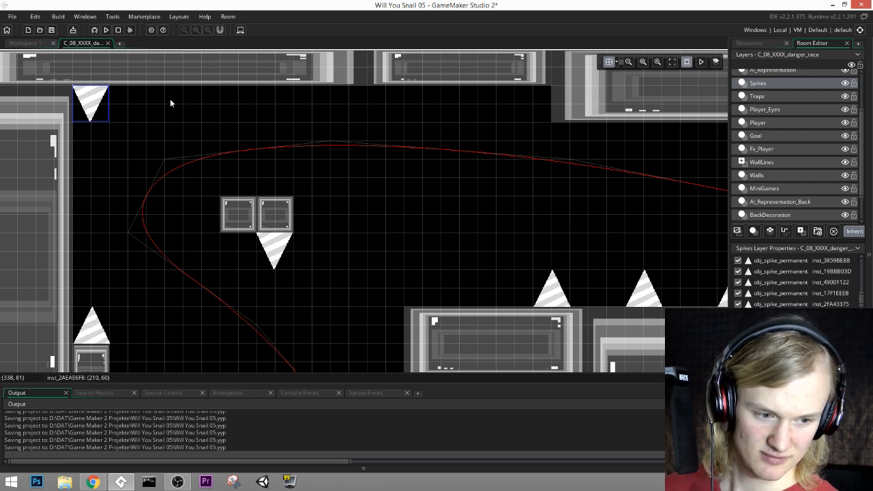
{"action": "key", "text": "ctrl+v"}
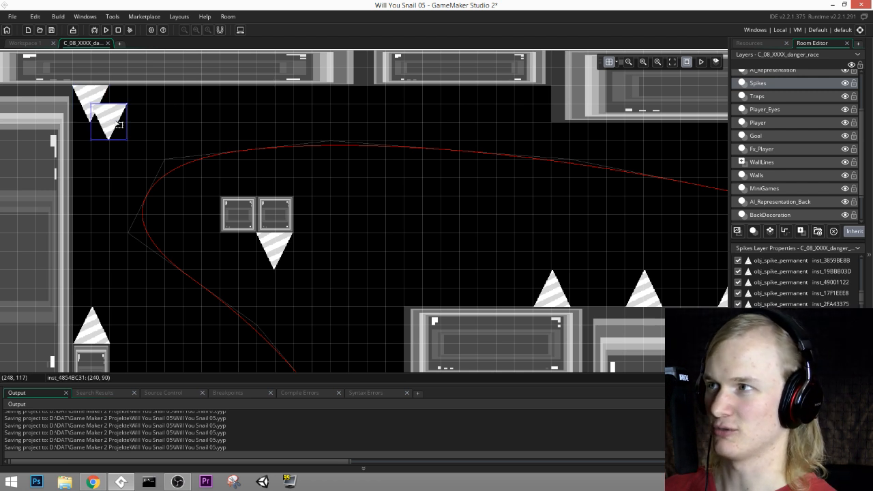
{"action": "left_click_drag", "start_coordinate": [118, 124], "coordinate": [536, 104]}
{"action": "middle_click_drag", "start_coordinate": [535, 159], "coordinate": [334, 169]}
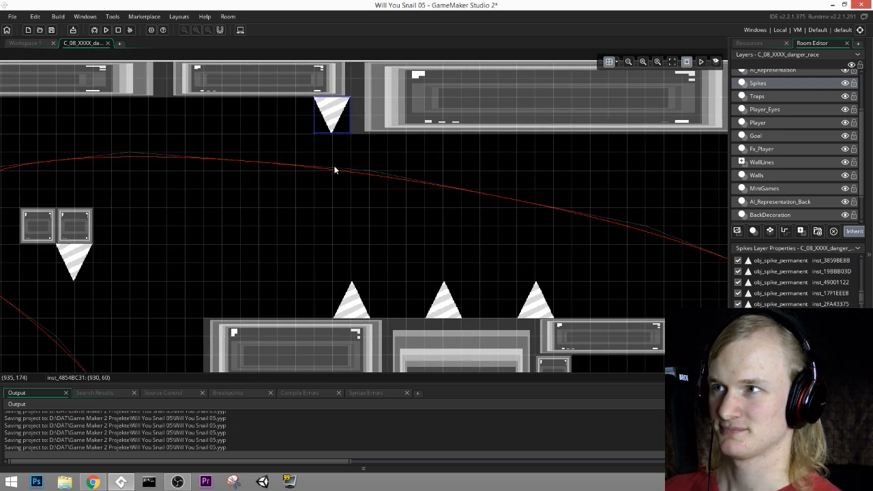
Step: Hang two upside-down spikes beneath the long ceiling block and two beneath the thicker ceiling block at the vertical white line
{"action": "key", "text": "ctrl+v"}
{"action": "left_click_drag", "start_coordinate": [348, 133], "coordinate": [588, 151]}
{"action": "middle_click_drag", "start_coordinate": [629, 147], "coordinate": [270, 193]}
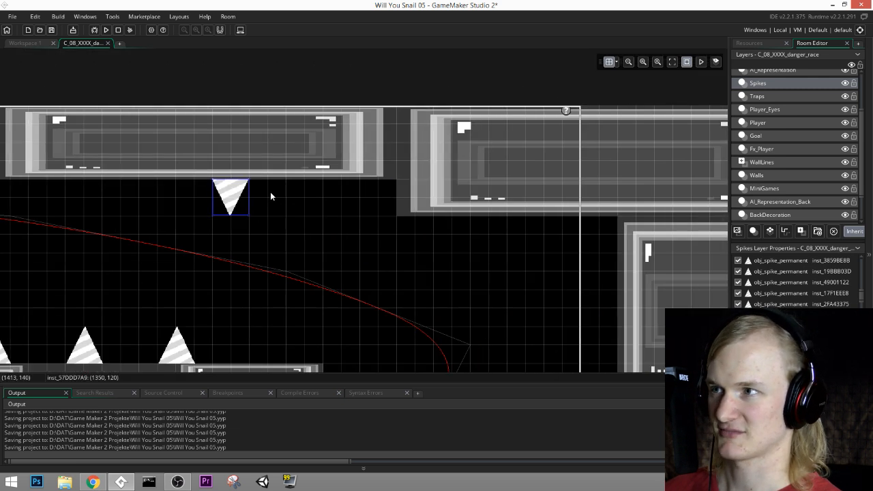
{"action": "key", "text": "ctrl+v"}
{"action": "left_click_drag", "start_coordinate": [242, 204], "coordinate": [377, 197]}
{"action": "left_click_drag", "start_coordinate": [306, 107], "coordinate": [519, 140], "text": "alt"}
{"action": "left_click", "coordinate": [314, 106]}
{"action": "left_click_drag", "start_coordinate": [315, 106], "coordinate": [422, 141], "text": "alt"}
{"action": "middle_click_drag", "start_coordinate": [397, 234], "coordinate": [498, 156]}
{"action": "middle_click_drag", "start_coordinate": [516, 110], "coordinate": [525, 177]}
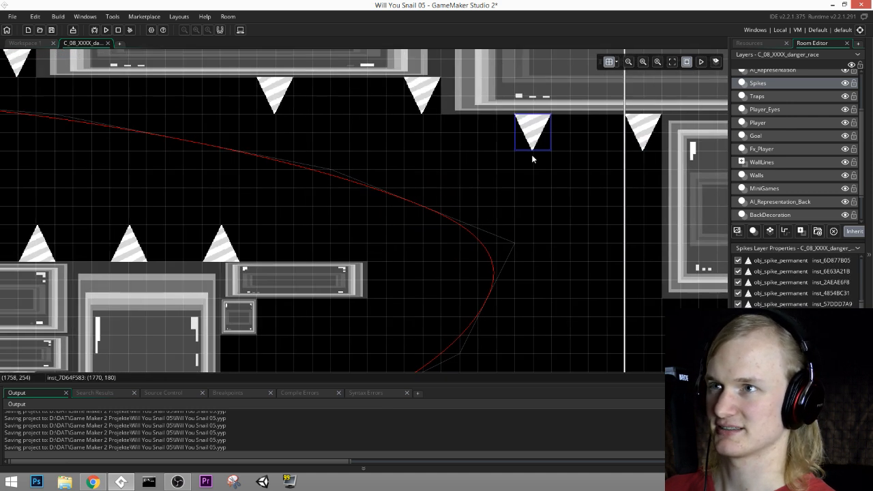
Step: Hang one upside-down spike beneath the tall pillar's right-hand ledge and one beneath the small block under it
{"action": "left_click_drag", "start_coordinate": [537, 135], "coordinate": [297, 315], "text": "alt"}
{"action": "middle_click_drag", "start_coordinate": [297, 316], "coordinate": [393, 186]}
{"action": "left_click_drag", "start_coordinate": [393, 185], "coordinate": [323, 205], "text": "alt"}
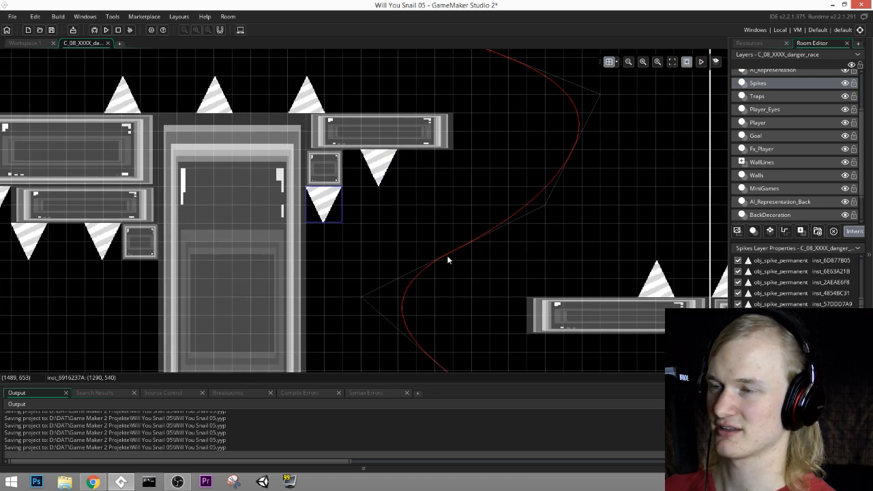
Step: Hang two upside-down spikes beneath the floating platform left of the vertical white line
{"action": "middle_click_drag", "start_coordinate": [447, 260], "coordinate": [295, 169]}
{"action": "left_click_drag", "start_coordinate": [179, 123], "coordinate": [534, 256], "text": "alt"}
{"action": "middle_click_drag", "start_coordinate": [560, 258], "coordinate": [369, 235]}
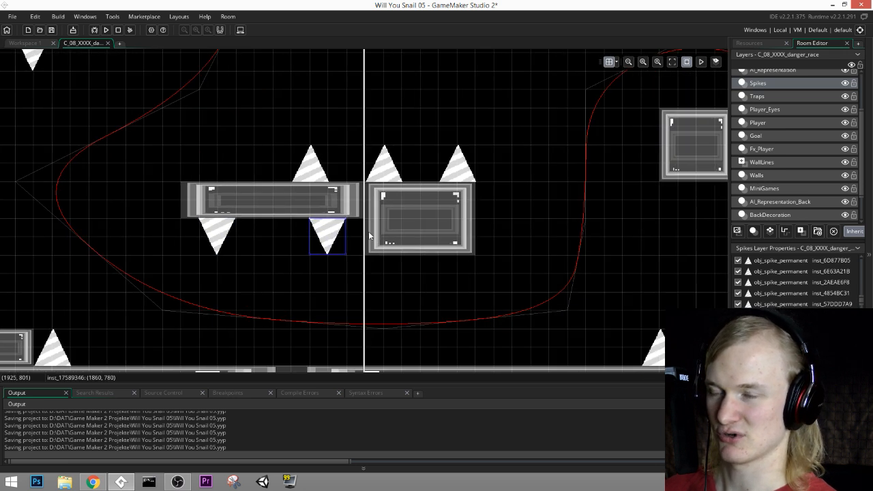
Step: Hang one upside-down spike beneath the block right of the vertical white line and one beneath the floating square block
{"action": "left_click_drag", "start_coordinate": [339, 237], "coordinate": [422, 271], "text": "alt"}
{"action": "middle_click_drag", "start_coordinate": [516, 249], "coordinate": [355, 254]}
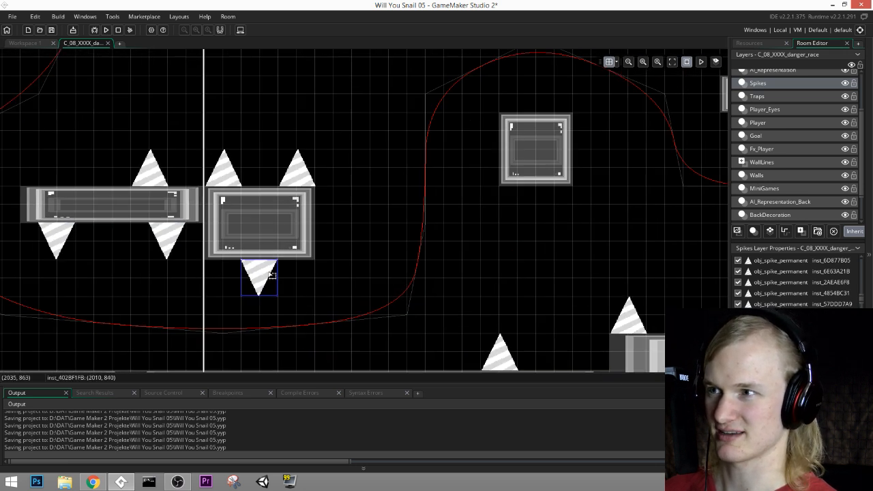
{"action": "left_click_drag", "start_coordinate": [281, 271], "coordinate": [555, 208]}
{"action": "middle_click_drag", "start_coordinate": [594, 131], "coordinate": [504, 265]}
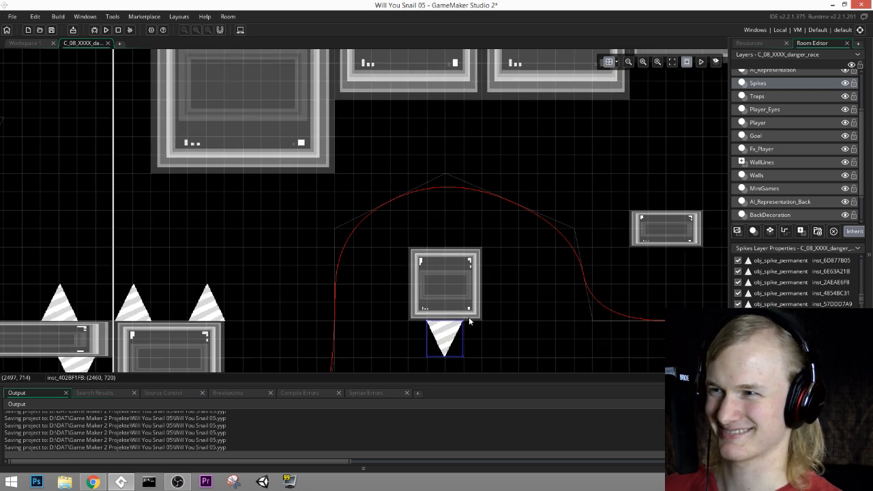
Step: Hang three upside-down spikes beneath the two equally low ceiling blocks and one beneath the shorter ceiling block beside them
{"action": "left_click_drag", "start_coordinate": [470, 321], "coordinate": [487, 122], "text": "alt"}
{"action": "middle_click_drag", "start_coordinate": [575, 148], "coordinate": [403, 204]}
{"action": "left_click_drag", "start_coordinate": [314, 171], "coordinate": [439, 164], "text": "alt"}
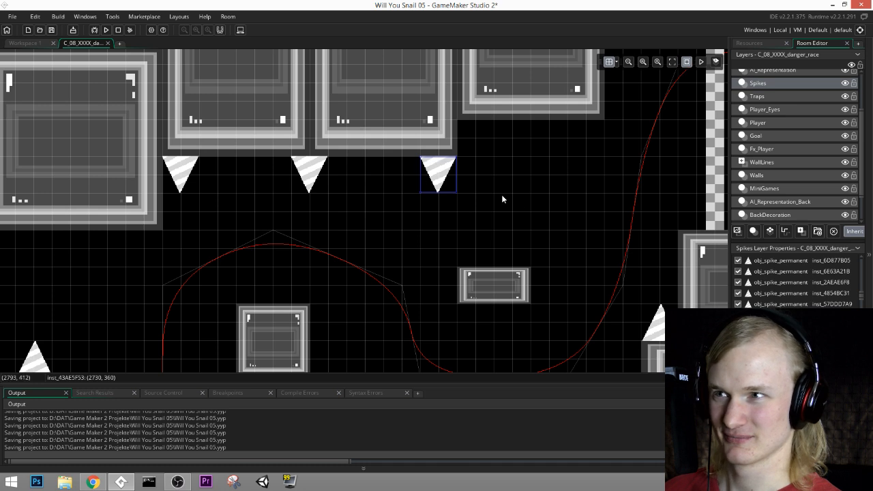
{"action": "middle_click_drag", "start_coordinate": [503, 195], "coordinate": [380, 226]}
{"action": "left_click_drag", "start_coordinate": [294, 195], "coordinate": [441, 160], "text": "alt"}
{"action": "middle_click_drag", "start_coordinate": [560, 173], "coordinate": [569, 102]}
Step: Hang an upside-down spike beneath the large ceiling block just right of the vertical white line
{"action": "middle_click_drag", "start_coordinate": [241, 230], "coordinate": [605, 175]}
{"action": "middle_click_drag", "start_coordinate": [303, 184], "coordinate": [468, 267]}
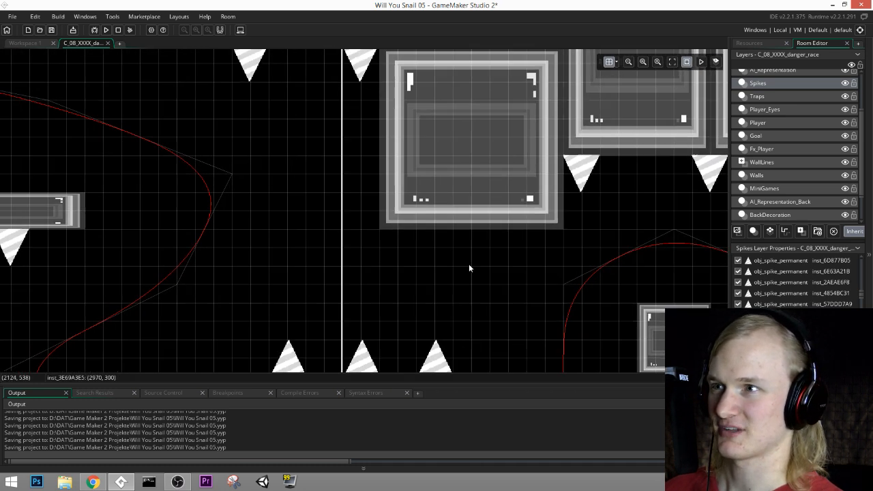
{"action": "left_click_drag", "start_coordinate": [581, 168], "coordinate": [524, 234], "text": "alt"}
{"action": "middle_click_drag", "start_coordinate": [530, 308], "coordinate": [488, 240]}
Step: Place another permanent spike with its rotation set to 90 against the left face of the floating square block
{"action": "left_click_drag", "start_coordinate": [485, 179], "coordinate": [577, 271], "text": "alt"}
{"action": "double_click", "coordinate": [577, 269]}
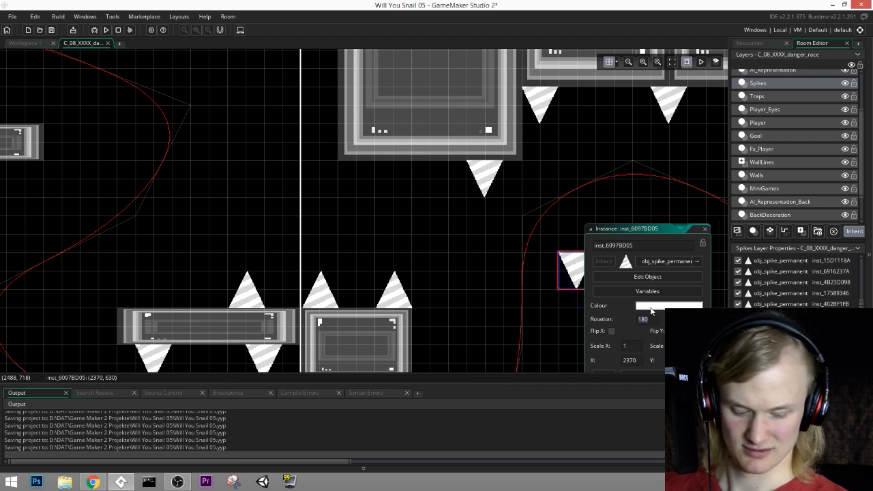
{"action": "key", "text": "Return"}
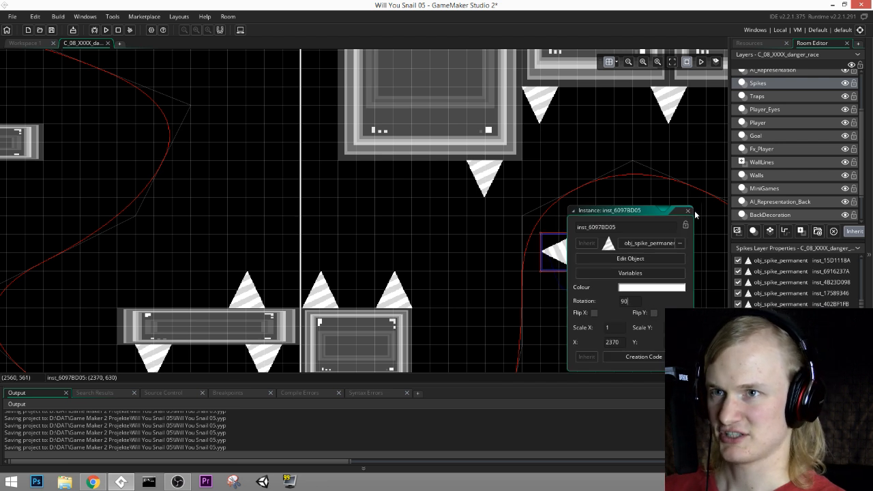
{"action": "left_click", "coordinate": [564, 264]}
{"action": "left_click_drag", "start_coordinate": [563, 264], "coordinate": [587, 260]}
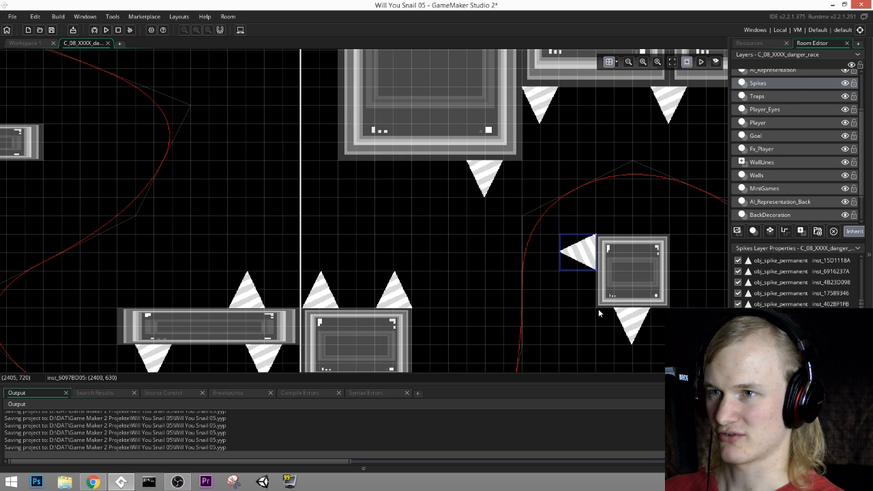
Step: Place copies of the left-pointing spike on the left ends of the small floating block and the raised block below it
{"action": "middle_click_drag", "start_coordinate": [681, 302], "coordinate": [434, 285]}
{"action": "left_click_drag", "start_coordinate": [328, 238], "coordinate": [566, 204]}
{"action": "key", "text": "ctrl+c"}
{"action": "key", "text": "ctrl+v"}
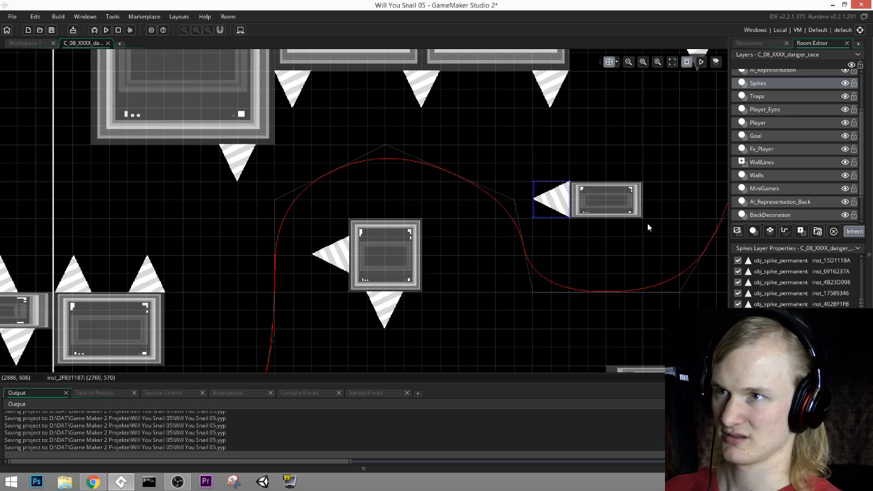
{"action": "middle_click_drag", "start_coordinate": [659, 235], "coordinate": [490, 270]}
{"action": "key", "text": "ctrl+v"}
{"action": "left_click_drag", "start_coordinate": [410, 257], "coordinate": [556, 331]}
{"action": "middle_click_drag", "start_coordinate": [623, 345], "coordinate": [623, 266]}
{"action": "left_click_drag", "start_coordinate": [554, 248], "coordinate": [421, 340]}
Step: Place a copy of the left-pointing spike against the left side of the two small floating blocks near the left pillar
{"action": "middle_click_drag", "start_coordinate": [333, 284], "coordinate": [559, 246]}
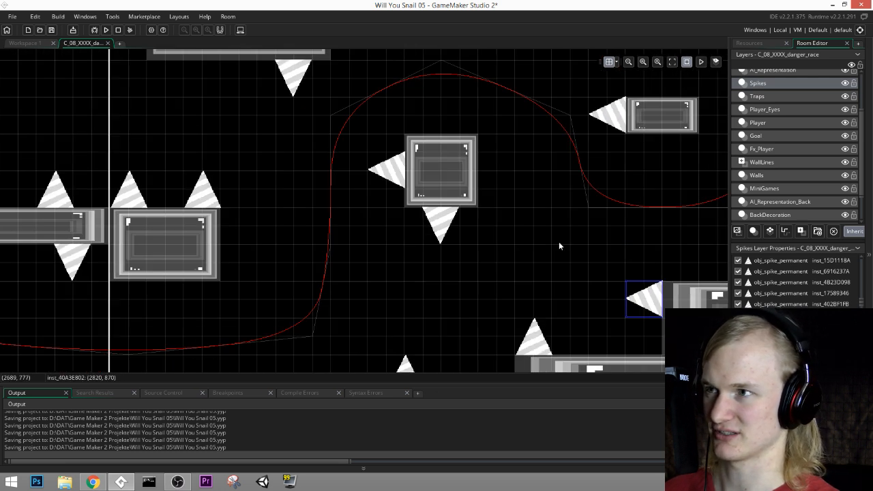
{"action": "middle_click_drag", "start_coordinate": [468, 224], "coordinate": [520, 185]}
{"action": "key", "text": "ctrl+v"}
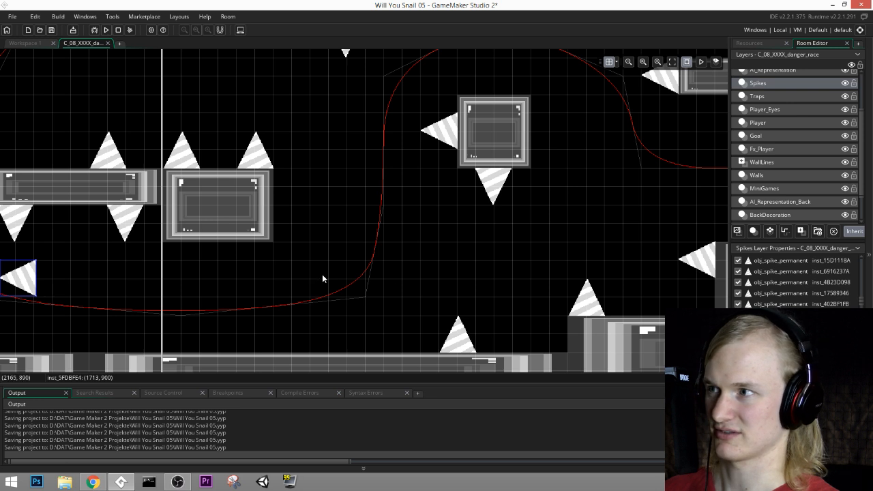
{"action": "middle_click_drag", "start_coordinate": [321, 274], "coordinate": [572, 259]}
{"action": "left_click_drag", "start_coordinate": [260, 265], "coordinate": [163, 191]}
{"action": "middle_click_drag", "start_coordinate": [220, 191], "coordinate": [493, 322]}
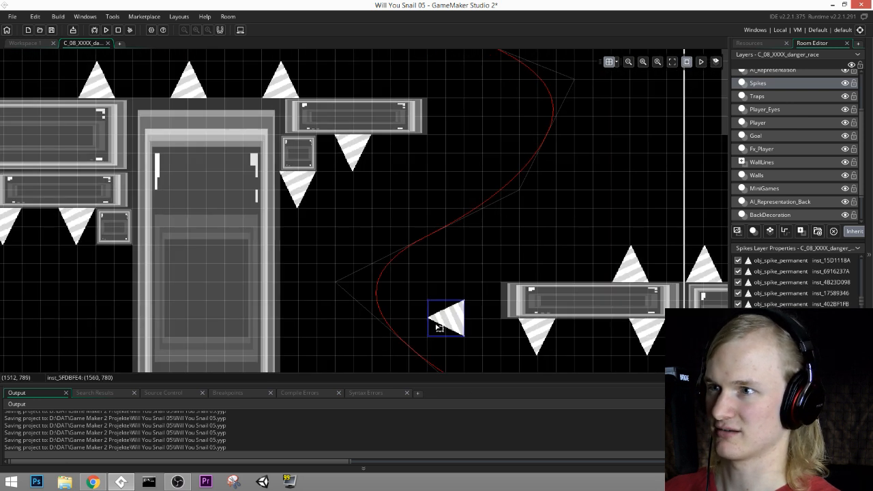
{"action": "left_click_drag", "start_coordinate": [439, 327], "coordinate": [458, 146]}
{"action": "middle_click_drag", "start_coordinate": [512, 189], "coordinate": [468, 335]}
{"action": "left_click_drag", "start_coordinate": [444, 353], "coordinate": [225, 206]}
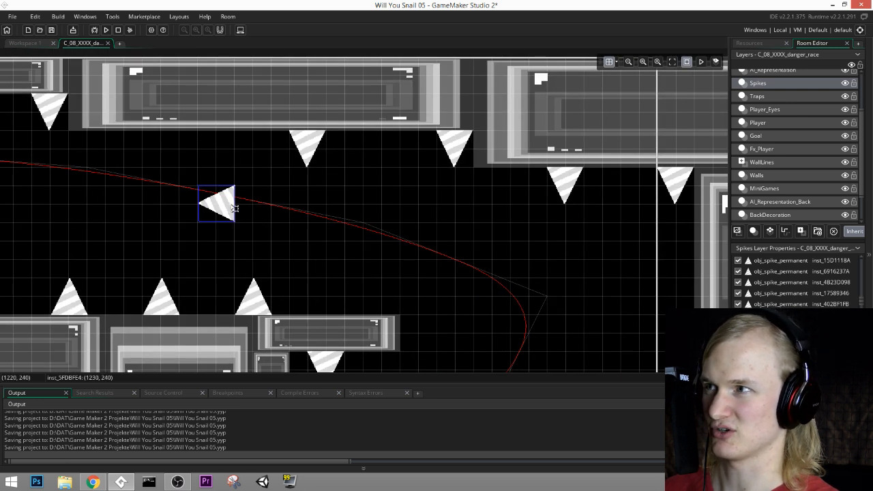
{"action": "middle_click_drag", "start_coordinate": [225, 206], "coordinate": [486, 241]}
{"action": "left_click_drag", "start_coordinate": [506, 246], "coordinate": [195, 228]}
{"action": "middle_click_drag", "start_coordinate": [197, 248], "coordinate": [571, 234]}
{"action": "left_click_drag", "start_coordinate": [545, 208], "coordinate": [362, 246]}
{"action": "middle_click_drag", "start_coordinate": [605, 311], "coordinate": [532, 204]}
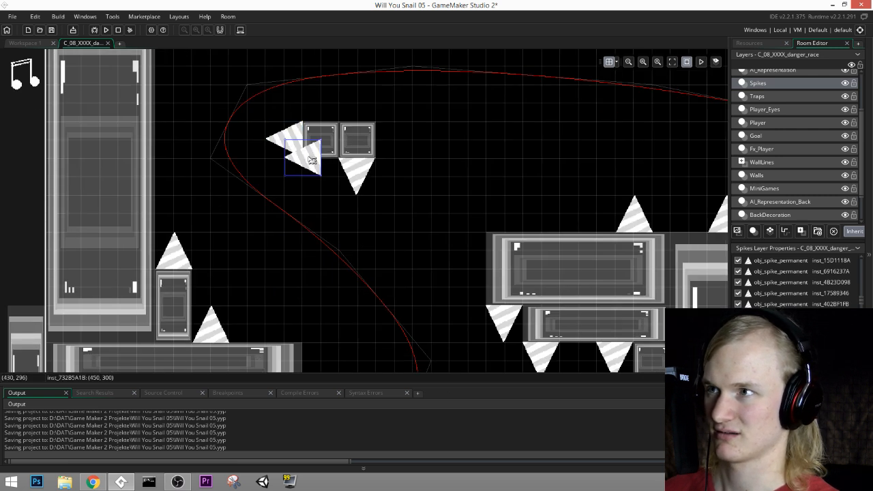
Step: Place a left-pointing spike against the left end of the large upper ledge beside the tall pillar
{"action": "left_click_drag", "start_coordinate": [284, 140], "coordinate": [468, 249]}
{"action": "middle_click_drag", "start_coordinate": [540, 262], "coordinate": [543, 180]}
{"action": "middle_click_drag", "start_coordinate": [570, 261], "coordinate": [593, 267]}
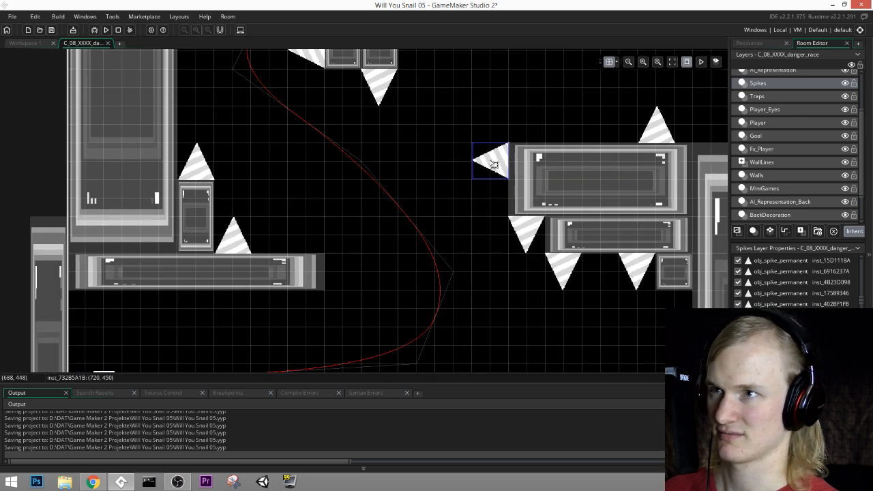
Step: Place a copy of the spike in the open space below the stepped ledges and set its rotation to -90
{"action": "left_click_drag", "start_coordinate": [505, 172], "coordinate": [520, 341]}
{"action": "middle_click_drag", "start_coordinate": [520, 341], "coordinate": [439, 230]}
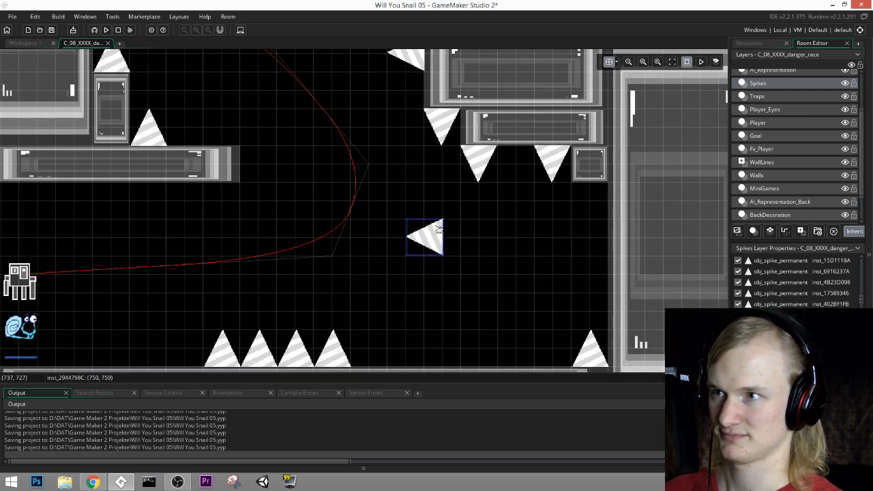
{"action": "double_click", "coordinate": [439, 230]}
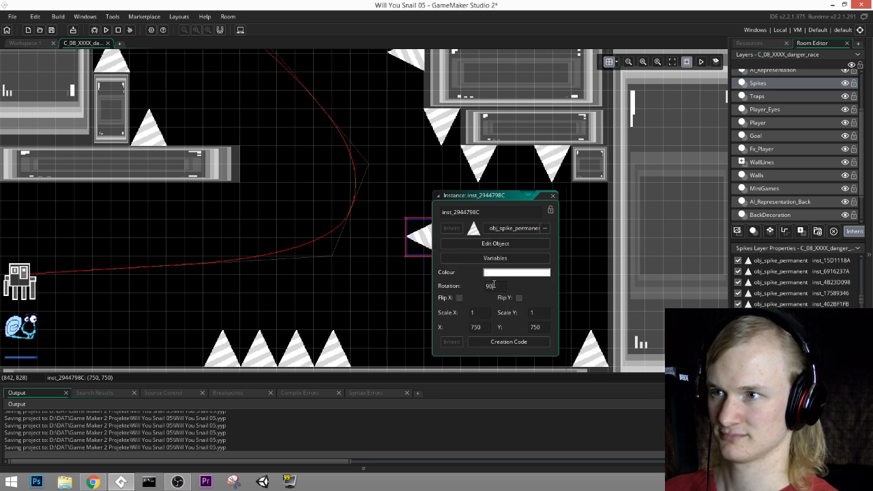
{"action": "type", "text": "-90"}
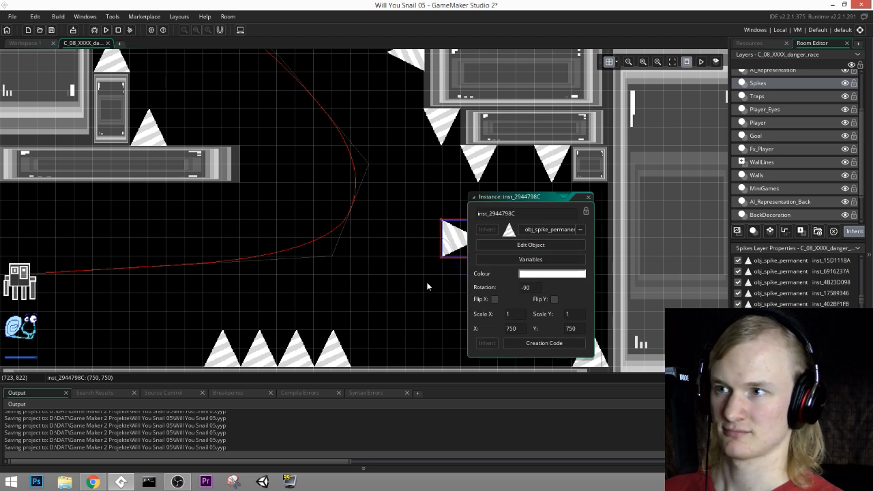
{"action": "left_click", "coordinate": [588, 197]}
Step: Move the right-pointing spike onto the right face of the left pillar, level with the two small floating blocks
{"action": "left_click_drag", "start_coordinate": [454, 256], "coordinate": [222, 256]}
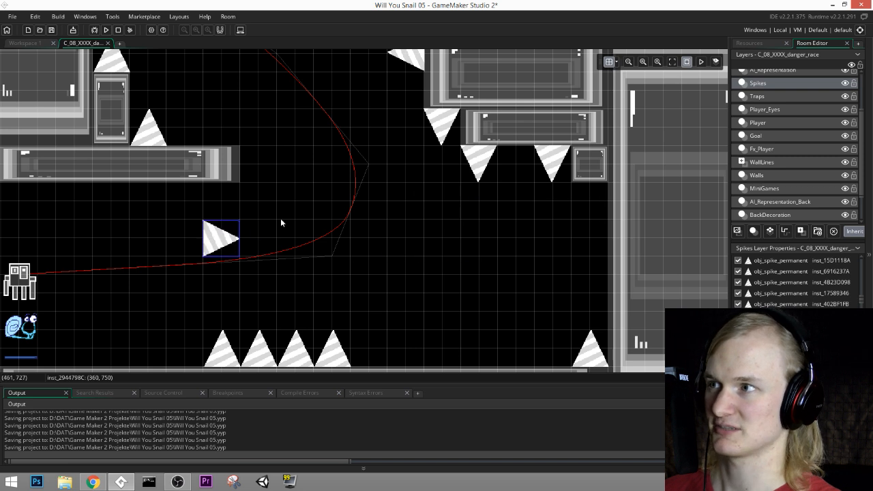
{"action": "middle_click_drag", "start_coordinate": [222, 256], "coordinate": [367, 299]}
{"action": "left_click_drag", "start_coordinate": [365, 282], "coordinate": [403, 168]}
{"action": "middle_click_drag", "start_coordinate": [423, 129], "coordinate": [401, 295]}
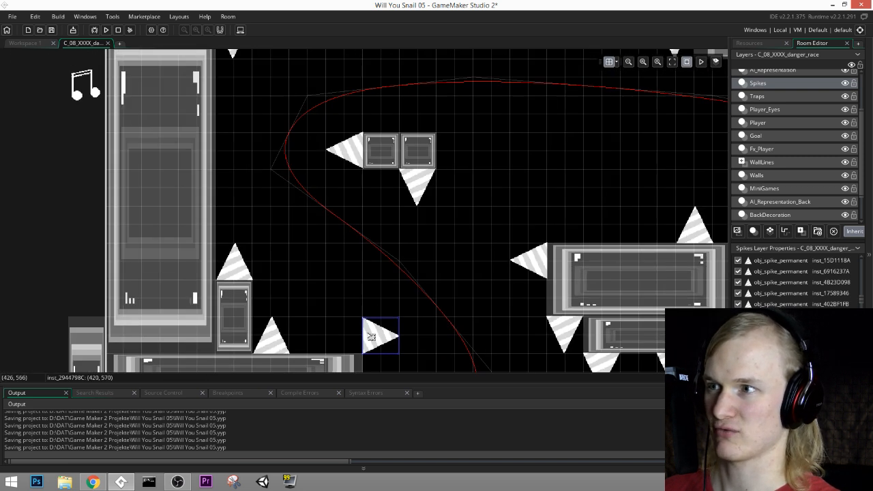
{"action": "left_click_drag", "start_coordinate": [374, 335], "coordinate": [234, 148]}
{"action": "middle_click_drag", "start_coordinate": [370, 165], "coordinate": [320, 224]}
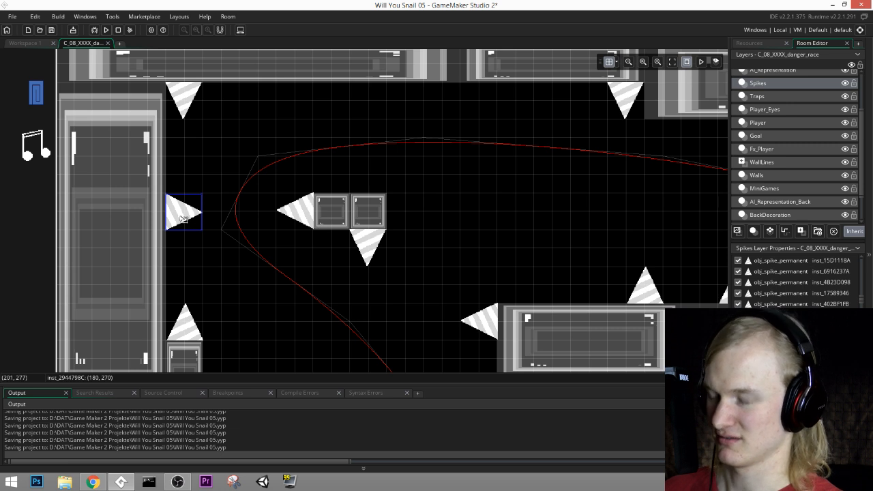
Step: Carry a copy of the right-pointing spike across the room to the right face of the floating square block
{"action": "left_click_drag", "start_coordinate": [182, 219], "coordinate": [569, 182]}
{"action": "middle_click_drag", "start_coordinate": [649, 228], "coordinate": [277, 180]}
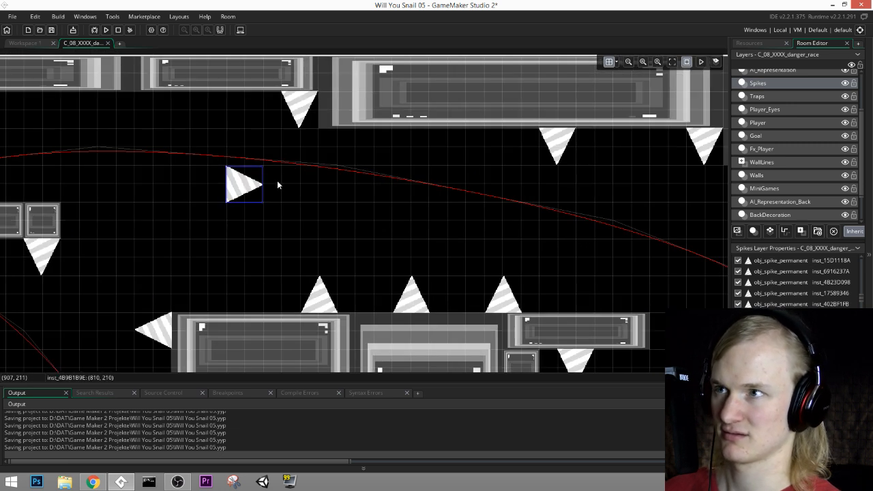
{"action": "left_click_drag", "start_coordinate": [235, 188], "coordinate": [474, 243]}
{"action": "middle_click_drag", "start_coordinate": [597, 285], "coordinate": [370, 135]}
{"action": "left_click_drag", "start_coordinate": [274, 105], "coordinate": [330, 325]}
{"action": "middle_click_drag", "start_coordinate": [422, 296], "coordinate": [374, 138]}
{"action": "left_click_drag", "start_coordinate": [262, 156], "coordinate": [556, 313]}
{"action": "middle_click_drag", "start_coordinate": [619, 293], "coordinate": [200, 129]}
{"action": "left_click_drag", "start_coordinate": [138, 116], "coordinate": [469, 96]}
{"action": "middle_click_drag", "start_coordinate": [468, 96], "coordinate": [413, 294]}
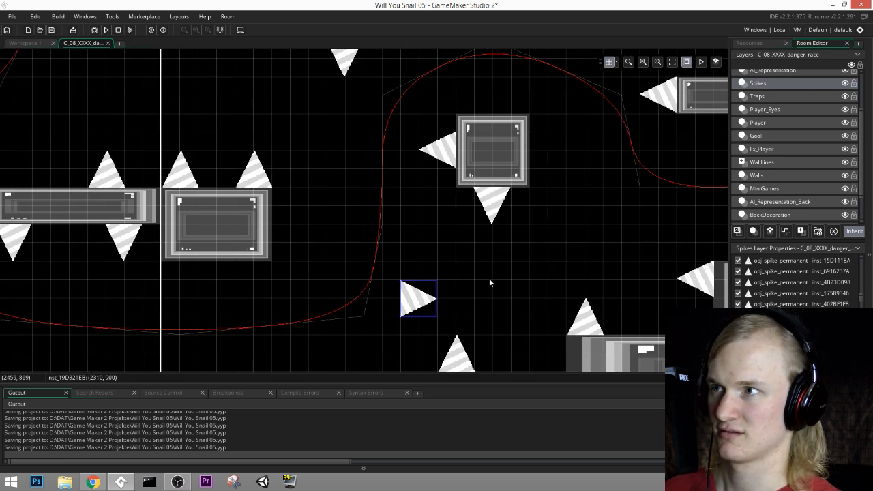
{"action": "left_click_drag", "start_coordinate": [429, 299], "coordinate": [546, 164]}
Step: Place a copy of the right-pointing spike on the right face of the block beside the vertical white line
{"action": "key", "text": "ctrl+c"}
{"action": "key", "text": "ctrl+v"}
{"action": "left_click", "coordinate": [298, 213]}
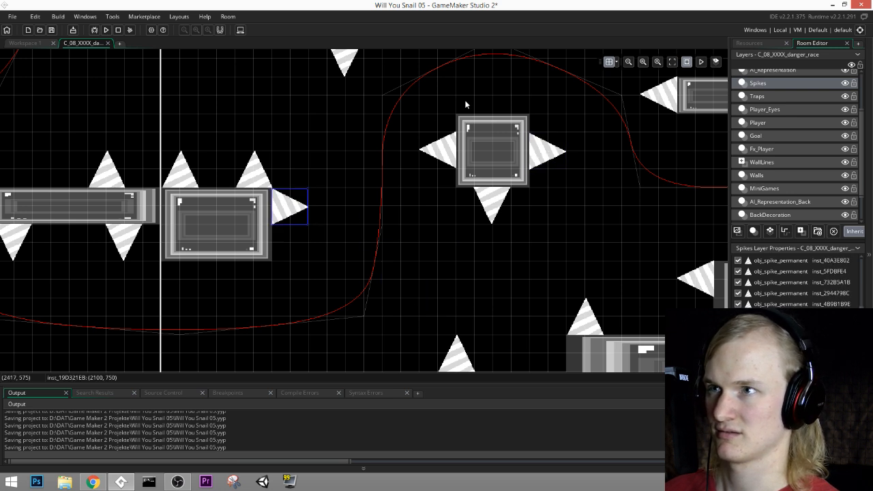
Step: Place a copy of the right-pointing spike on the right face of the small floating rectangular block near the finish line
{"action": "middle_click_drag", "start_coordinate": [466, 102], "coordinate": [336, 242]}
{"action": "middle_click_drag", "start_coordinate": [501, 220], "coordinate": [346, 198]}
{"action": "left_click", "coordinate": [256, 266]}
{"action": "key", "text": "ctrl+c"}
{"action": "key", "text": "ctrl+v"}
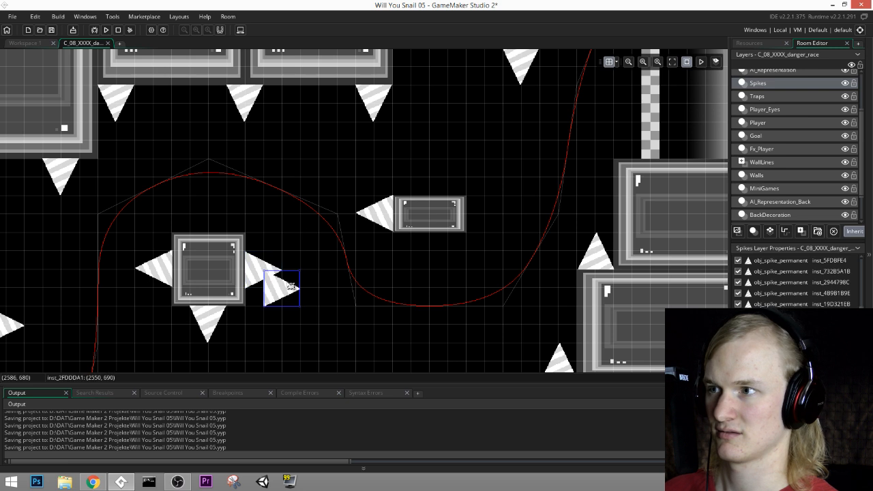
{"action": "left_click_drag", "start_coordinate": [290, 287], "coordinate": [493, 214]}
{"action": "middle_click_drag", "start_coordinate": [526, 170], "coordinate": [478, 241]}
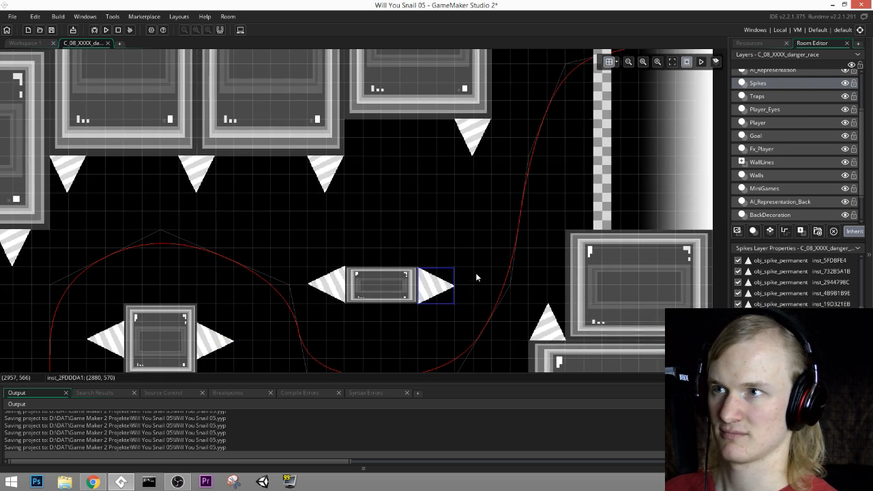
{"action": "middle_click_drag", "start_coordinate": [476, 277], "coordinate": [386, 162]}
{"action": "mouse_move", "coordinate": [342, 184]}
{"action": "left_mouse_down"}
{"action": "mouse_move", "coordinate": [450, 88]}
{"action": "mouse_move", "coordinate": [450, 102]}
{"action": "mouse_move", "coordinate": [344, 181]}
{"action": "left_mouse_up"}
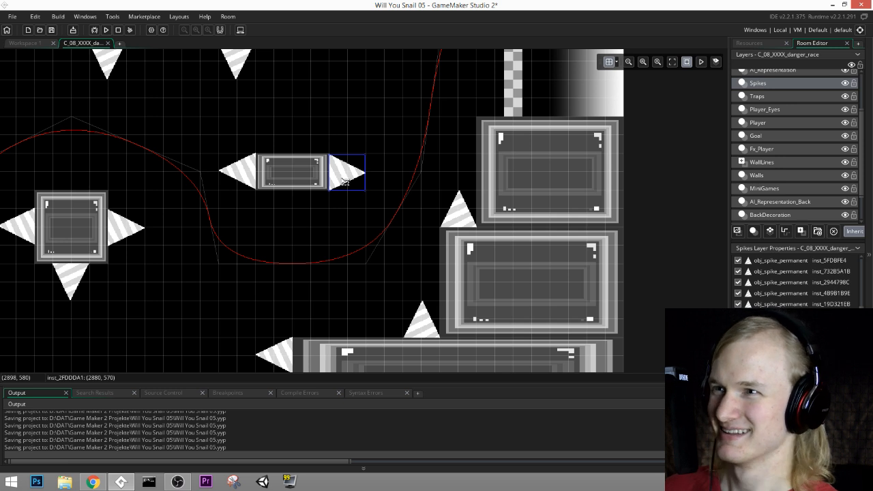
{"action": "middle_click_drag", "start_coordinate": [435, 123], "coordinate": [501, 236]}
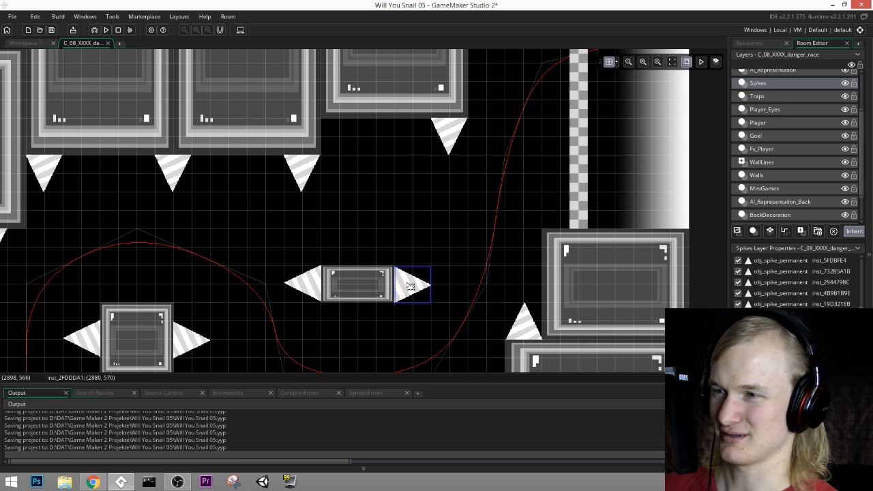
{"action": "key", "text": "Delete"}
{"action": "middle_click_drag", "start_coordinate": [386, 249], "coordinate": [492, 213]}
{"action": "key", "text": "ctrl+z"}
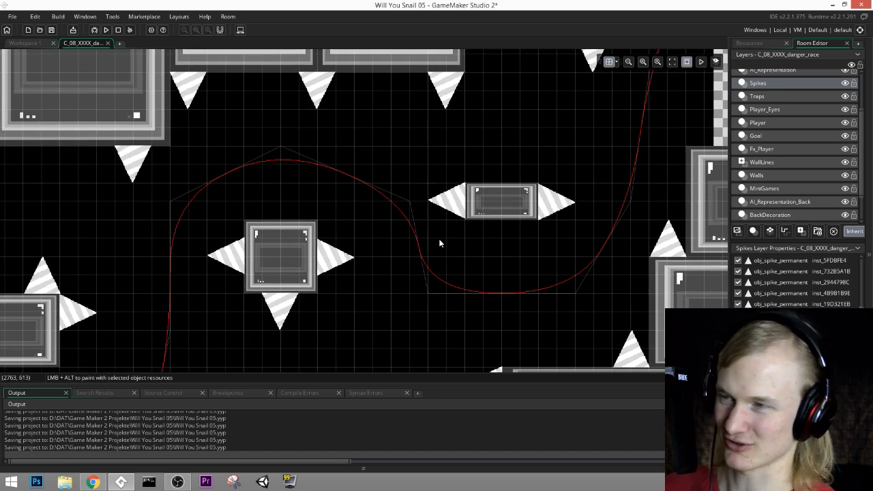
Step: Examine the start area and the contents of the room's lower layers, including BackDecoration, AI_Representation_Back, MiniGames and Walls
{"action": "middle_click_drag", "start_coordinate": [440, 242], "coordinate": [484, 224]}
{"action": "scroll", "coordinate": [372, 198], "scroll_direction": "down", "scroll_amount": 2}
{"action": "middle_click_drag", "start_coordinate": [264, 152], "coordinate": [524, 167]}
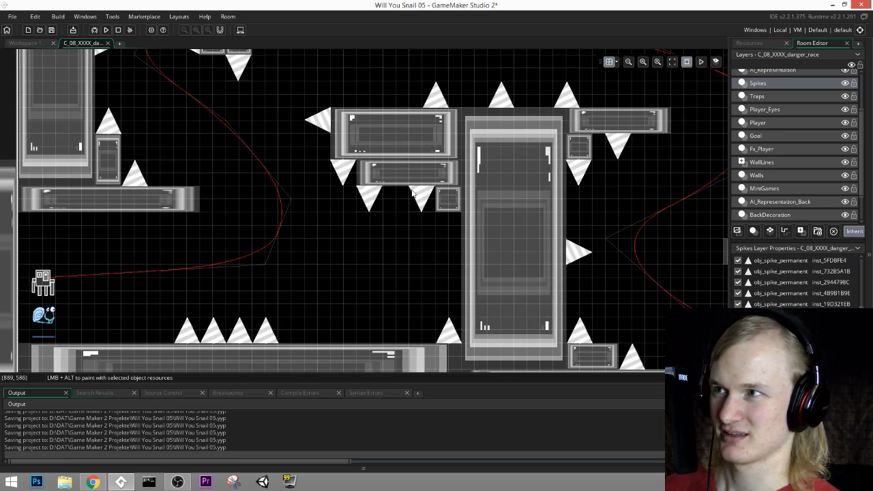
{"action": "middle_click_drag", "start_coordinate": [445, 176], "coordinate": [517, 224]}
{"action": "scroll", "coordinate": [766, 112], "scroll_direction": "up", "scroll_amount": 2}
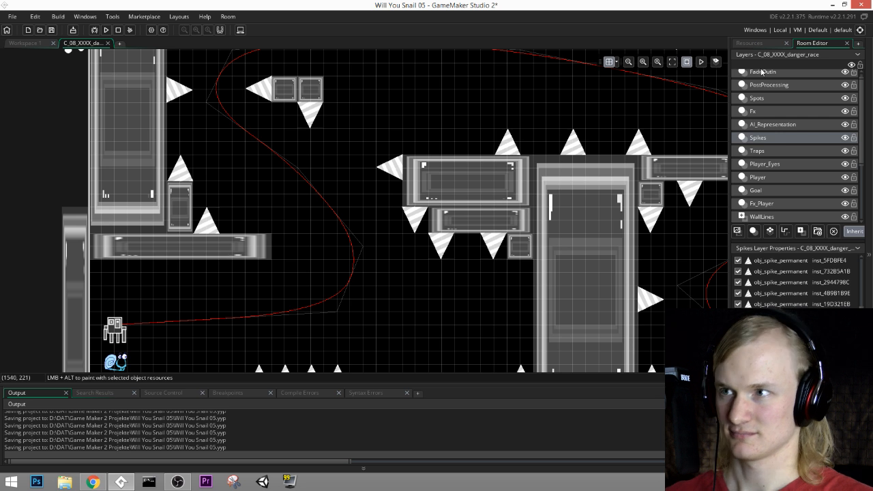
{"action": "scroll", "coordinate": [763, 114], "scroll_direction": "down", "scroll_amount": 4}
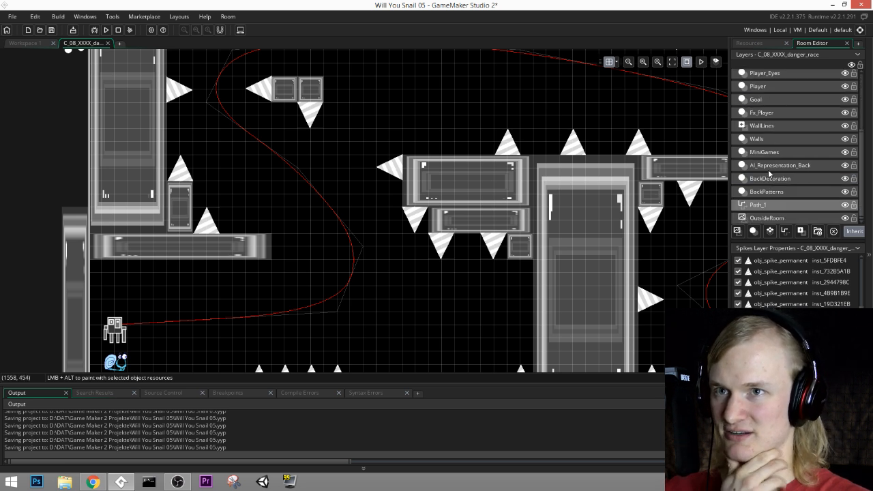
{"action": "left_click", "coordinate": [772, 192]}
{"action": "left_click", "coordinate": [770, 179]}
{"action": "left_click", "coordinate": [771, 167]}
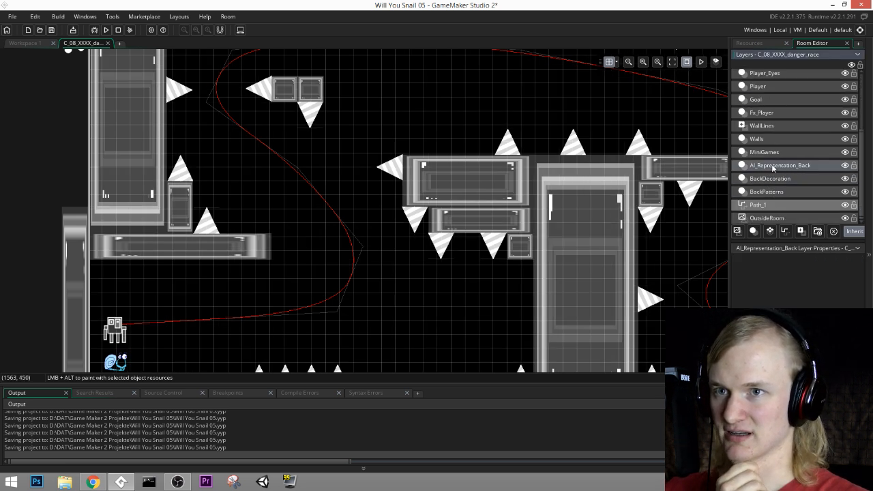
{"action": "left_click", "coordinate": [774, 147]}
{"action": "left_click", "coordinate": [774, 156]}
{"action": "left_click", "coordinate": [775, 141]}
{"action": "left_click", "coordinate": [773, 152]}
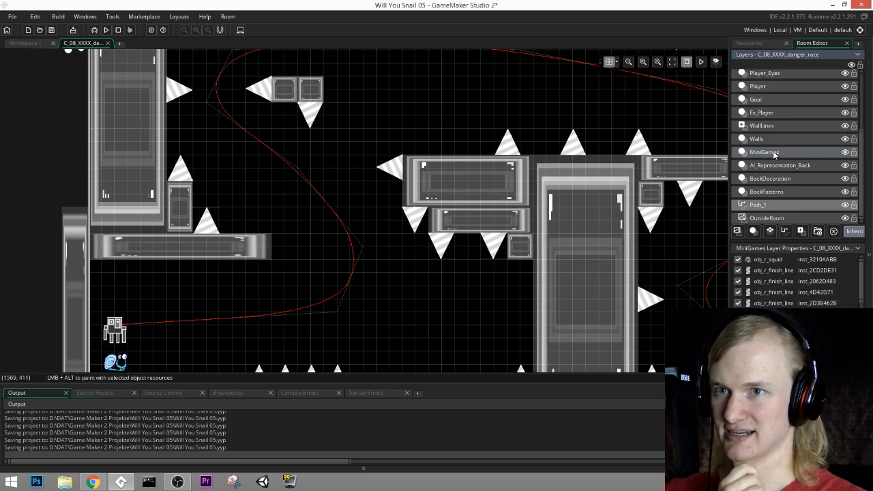
{"action": "left_click", "coordinate": [774, 167]}
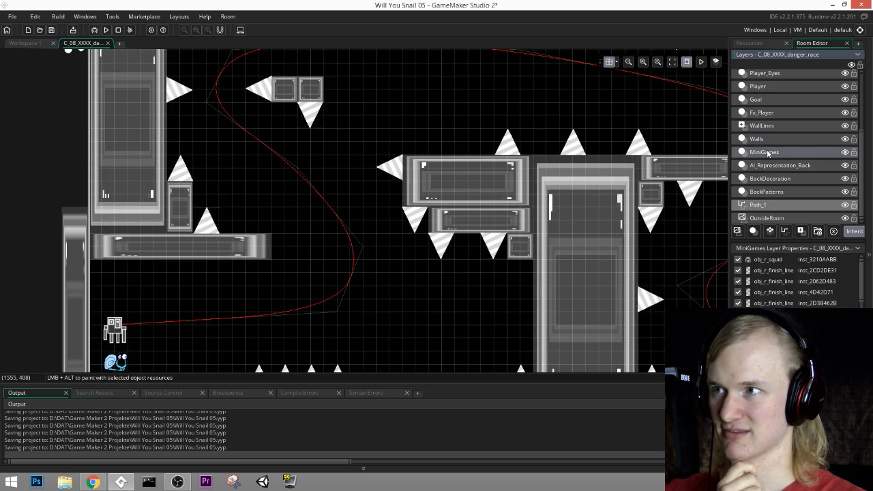
{"action": "double_click", "coordinate": [767, 151]}
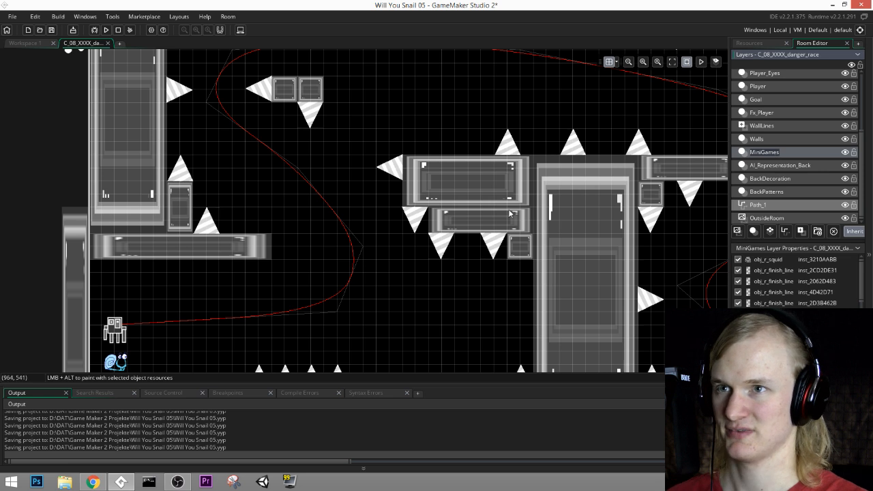
Step: On the Spikes layer, place a copy of the down-pointing spike in the gap between the two under the narrow ledge
{"action": "middle_click_drag", "start_coordinate": [508, 213], "coordinate": [461, 185]}
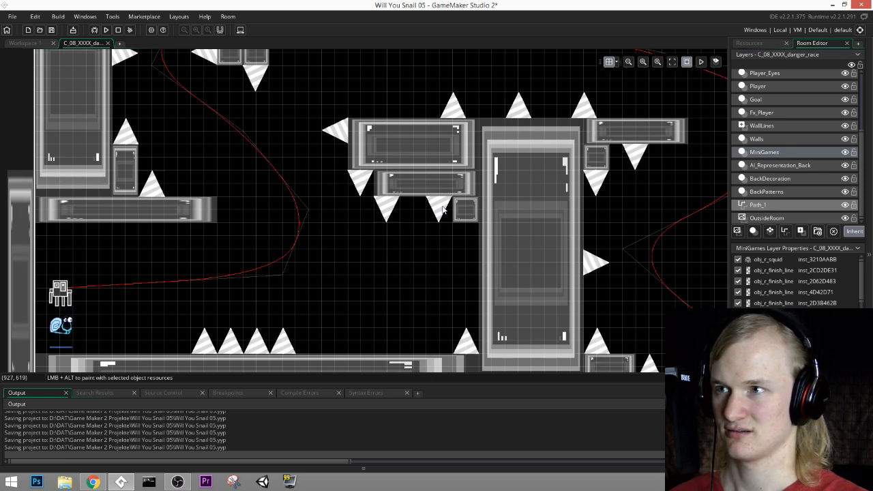
{"action": "scroll", "coordinate": [758, 101], "scroll_direction": "up", "scroll_amount": 3}
{"action": "left_click", "coordinate": [761, 98]}
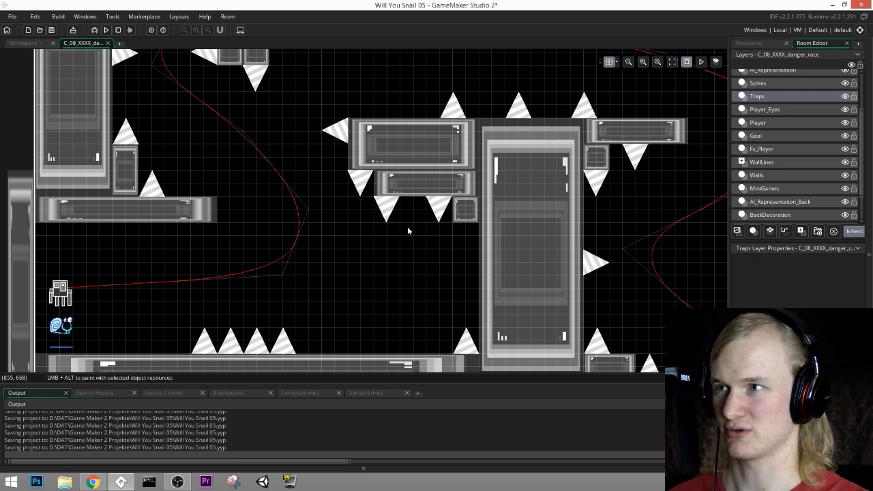
{"action": "scroll", "coordinate": [407, 228], "scroll_direction": "up", "scroll_amount": 1, "text": "ctrl"}
{"action": "scroll", "coordinate": [408, 231], "scroll_direction": "up", "scroll_amount": 1, "text": "ctrl"}
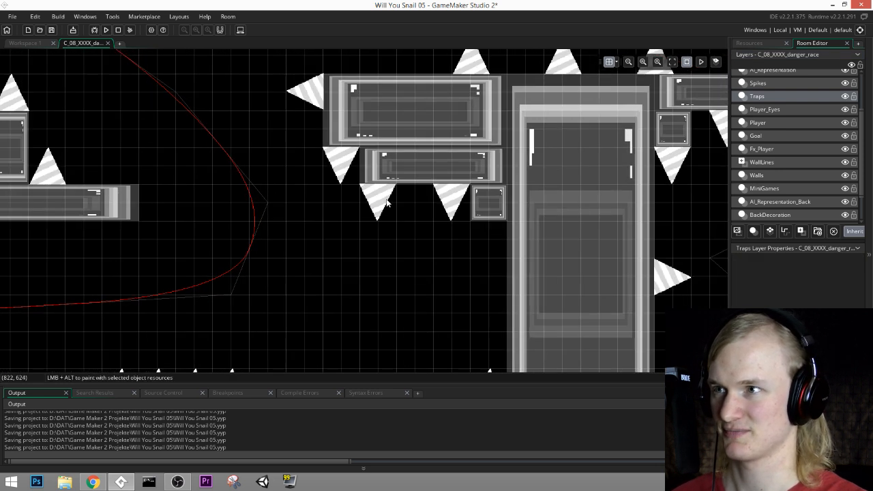
{"action": "left_click", "coordinate": [768, 83]}
{"action": "left_click_drag", "start_coordinate": [377, 201], "coordinate": [414, 202], "text": "alt"}
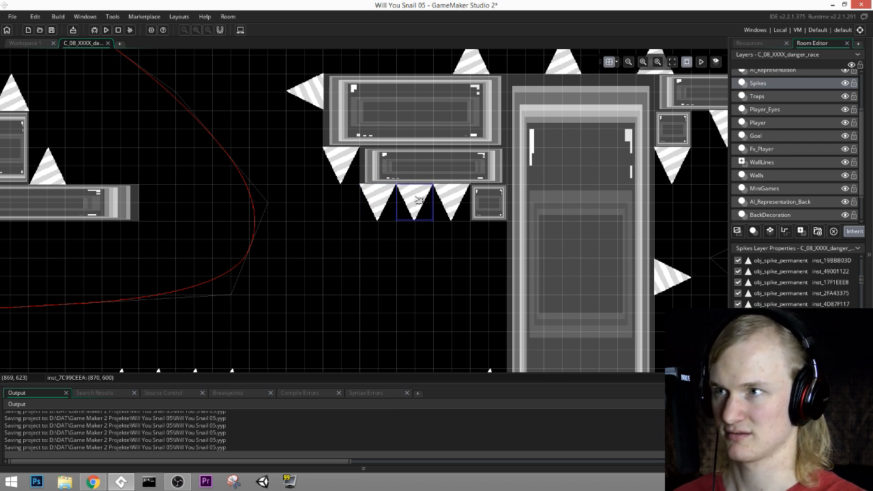
Step: Go through the lower layers and make MiniGames the active layer
{"action": "scroll", "coordinate": [773, 190], "scroll_direction": "down", "scroll_amount": 2}
{"action": "left_click", "coordinate": [771, 189]}
{"action": "left_click", "coordinate": [771, 178]}
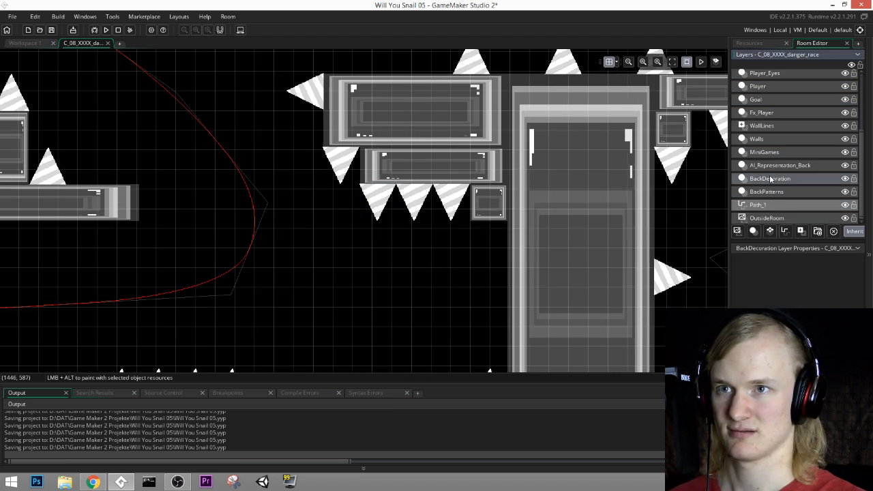
{"action": "left_click", "coordinate": [772, 166]}
{"action": "left_click", "coordinate": [773, 153]}
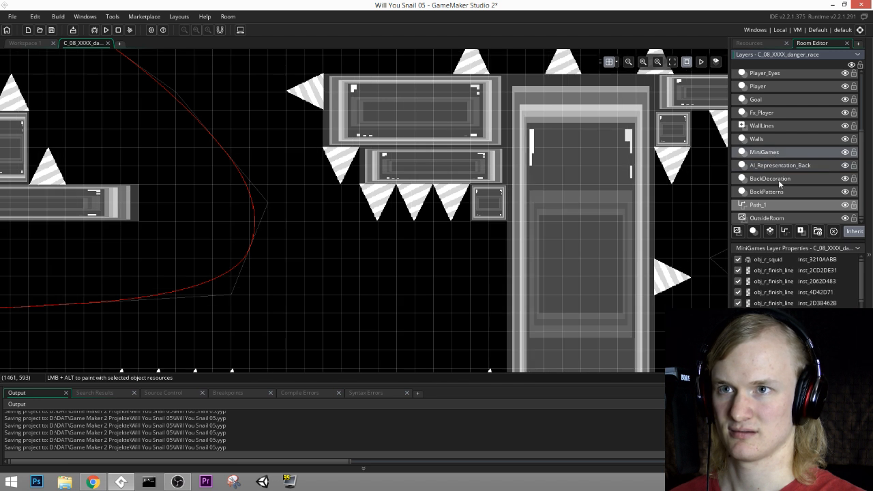
Step: Add the particle-stream object from the Special Interactions group to the open space between the hanging spikes and the floor
{"action": "left_click", "coordinate": [747, 45]}
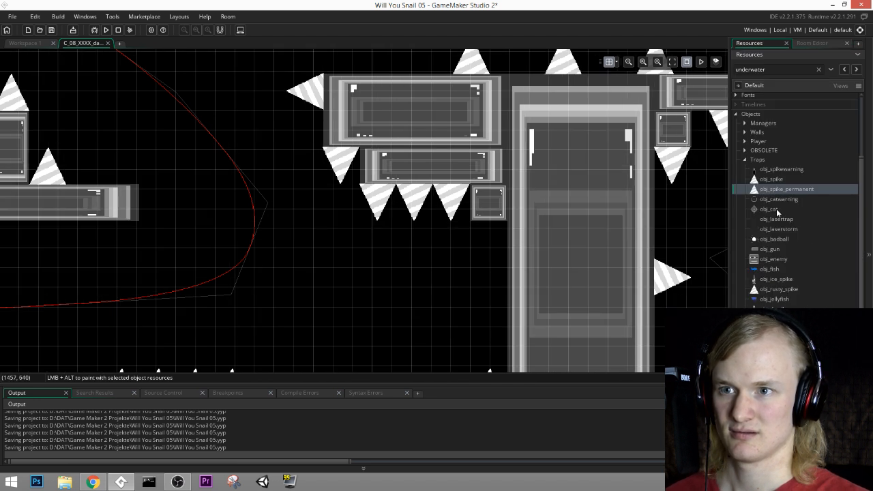
{"action": "scroll", "coordinate": [793, 237], "scroll_direction": "down", "scroll_amount": 5}
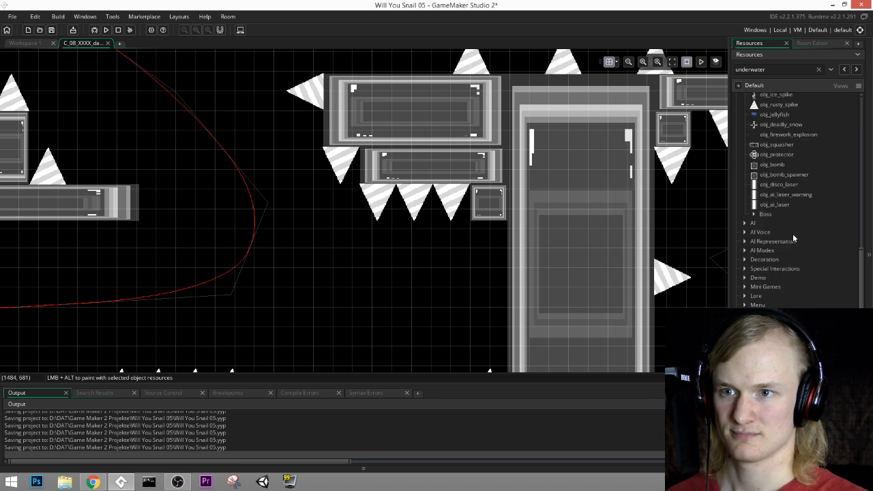
{"action": "left_click", "coordinate": [745, 268]}
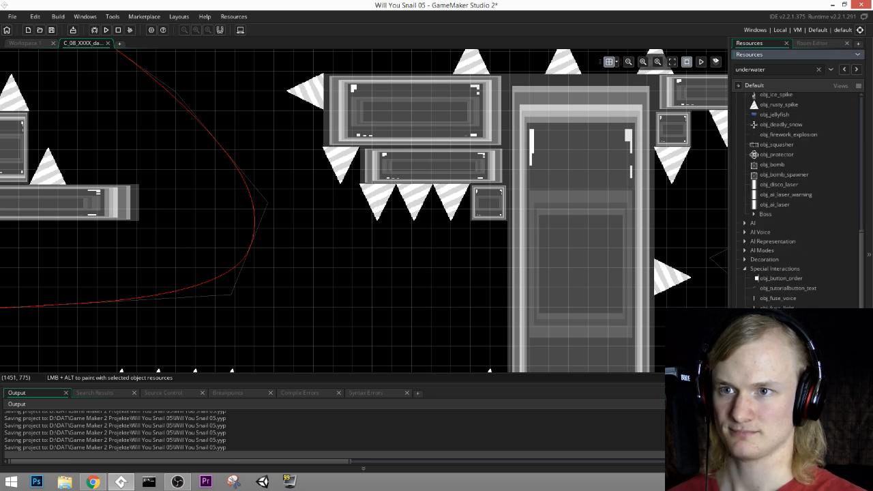
{"action": "left_click", "coordinate": [776, 289]}
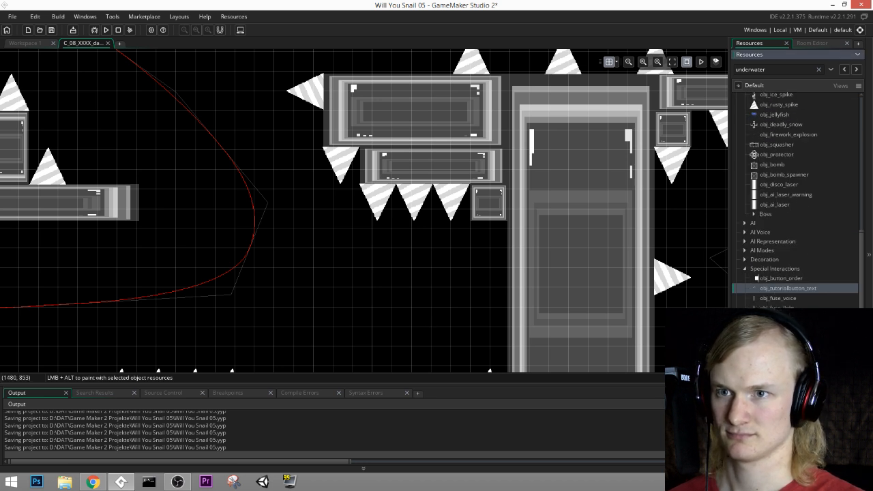
{"action": "left_click_drag", "start_coordinate": [791, 340], "coordinate": [428, 324]}
{"action": "middle_click_drag", "start_coordinate": [448, 339], "coordinate": [471, 226]}
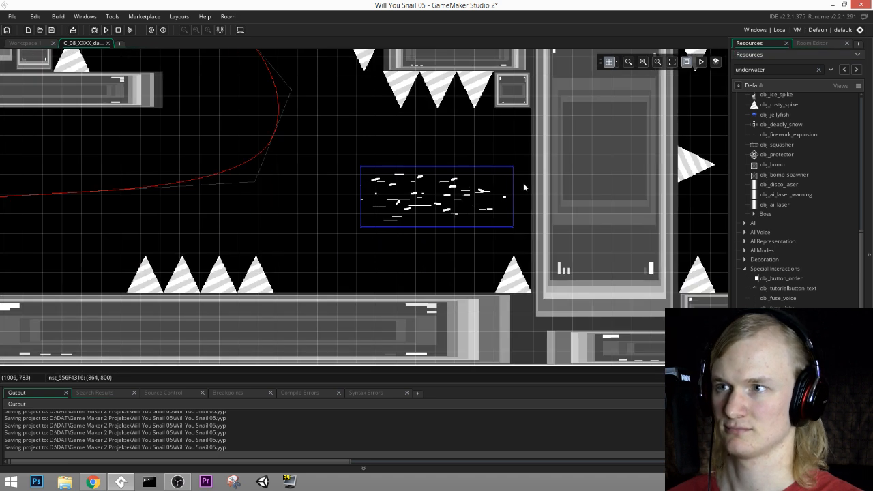
Step: Rotate the particle stream to nearly vertical and position it under the three hanging spikes at (832, 800)
{"action": "left_click_drag", "start_coordinate": [517, 163], "coordinate": [403, 228]}
{"action": "middle_click_drag", "start_coordinate": [487, 189], "coordinate": [475, 246]}
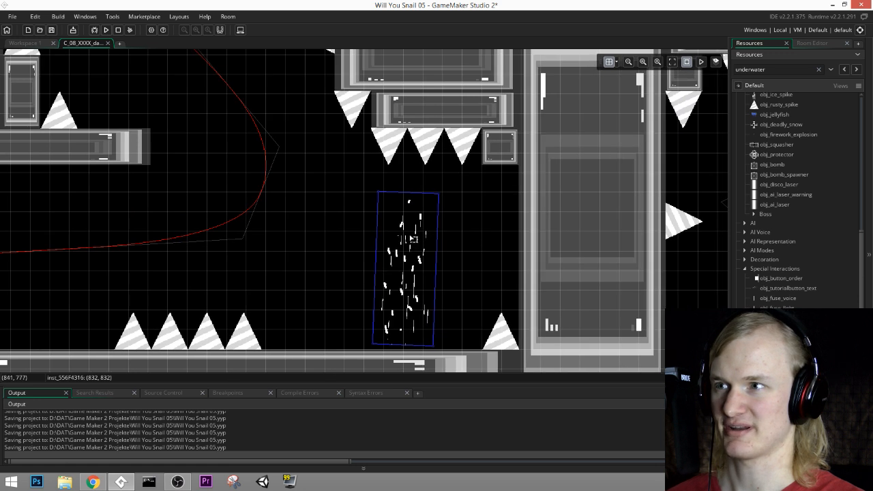
{"action": "left_click_drag", "start_coordinate": [411, 237], "coordinate": [411, 223]}
{"action": "middle_click_drag", "start_coordinate": [467, 277], "coordinate": [550, 298]}
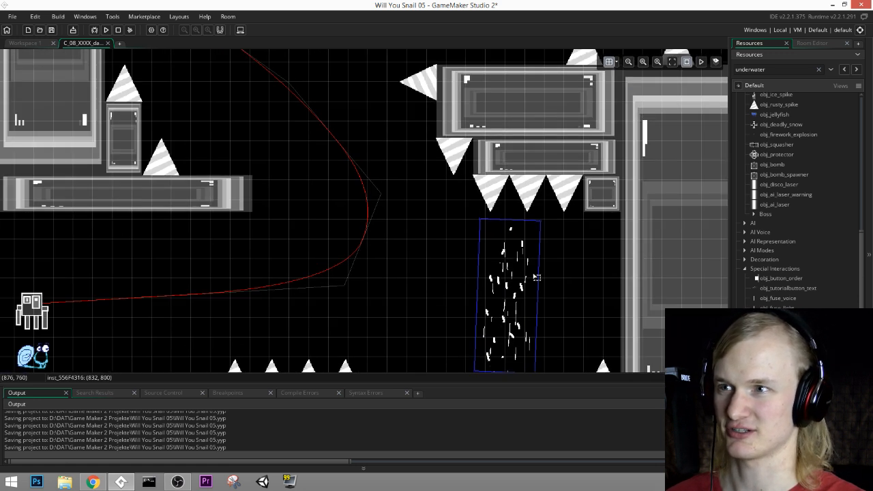
{"action": "middle_click_drag", "start_coordinate": [567, 240], "coordinate": [505, 179]}
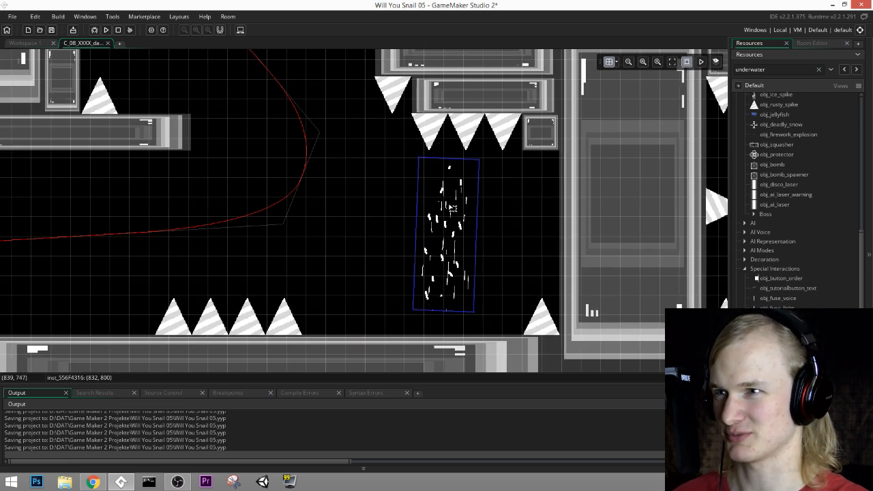
Step: Place a copy of the vertical particle stream directly to its right at (896, 800), overlapping the first
{"action": "key", "text": "ctrl+v"}
{"action": "left_click_drag", "start_coordinate": [476, 266], "coordinate": [504, 250]}
{"action": "middle_click_drag", "start_coordinate": [542, 195], "coordinate": [580, 284]}
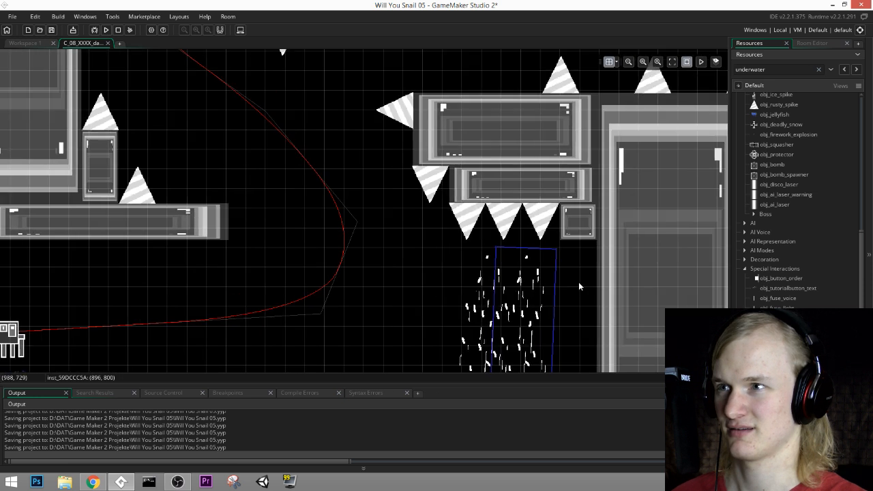
Step: Place a third particle stream under the ledge's outermost spike at (736, 672) and tilt it diagonally toward the upper left
{"action": "left_click", "coordinate": [491, 301]}
{"action": "key", "text": "ctrl+v"}
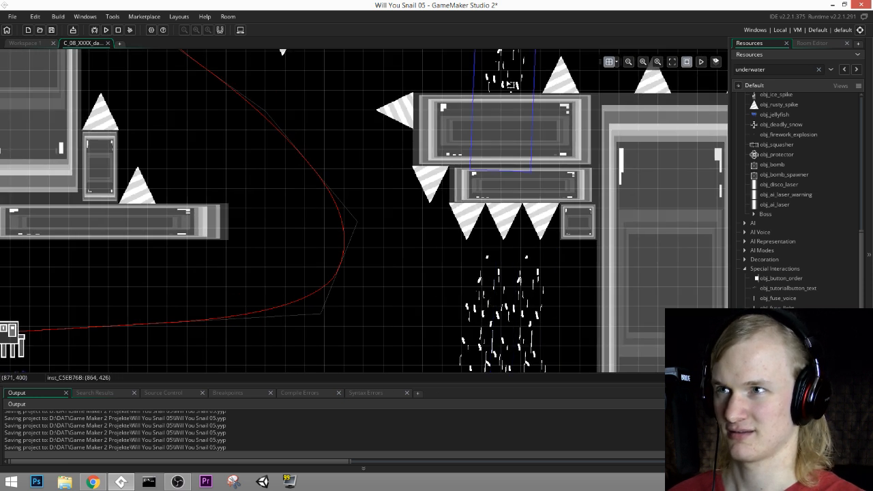
{"action": "left_click_drag", "start_coordinate": [507, 82], "coordinate": [432, 264]}
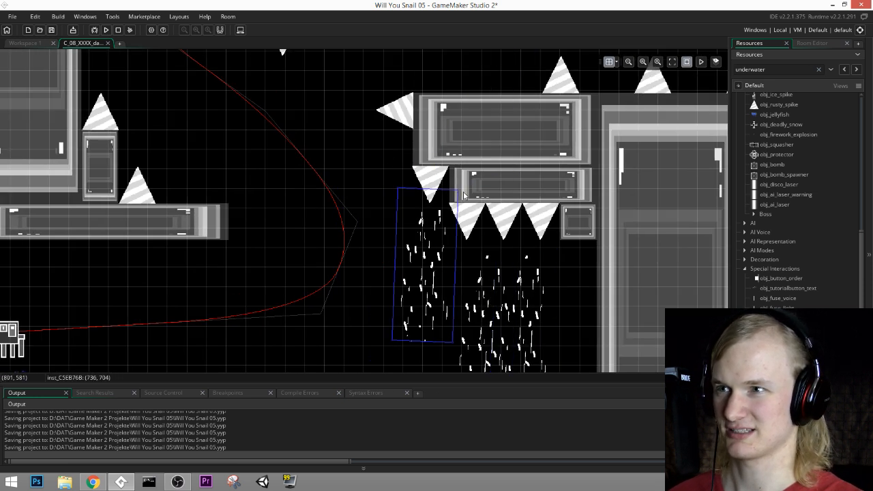
{"action": "left_click_drag", "start_coordinate": [462, 192], "coordinate": [442, 263]}
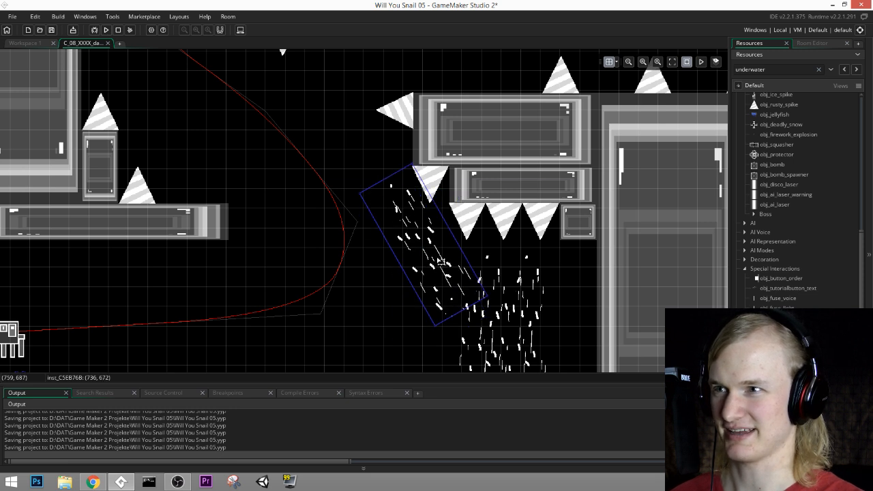
{"action": "middle_click_drag", "start_coordinate": [564, 202], "coordinate": [564, 228]}
{"action": "middle_click_drag", "start_coordinate": [503, 320], "coordinate": [563, 217]}
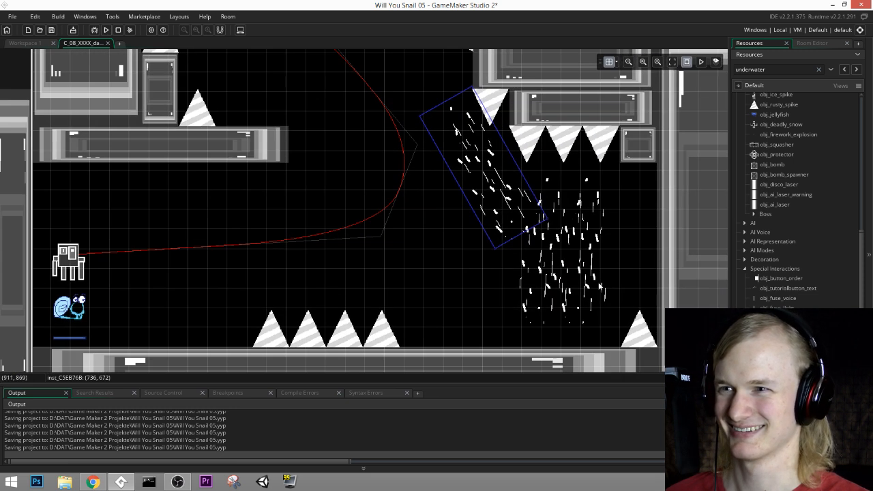
Step: Move the first vertical particle stream down slightly to (832, 832)
{"action": "middle_click_drag", "start_coordinate": [610, 233], "coordinate": [607, 270]}
{"action": "left_click", "coordinate": [558, 236]}
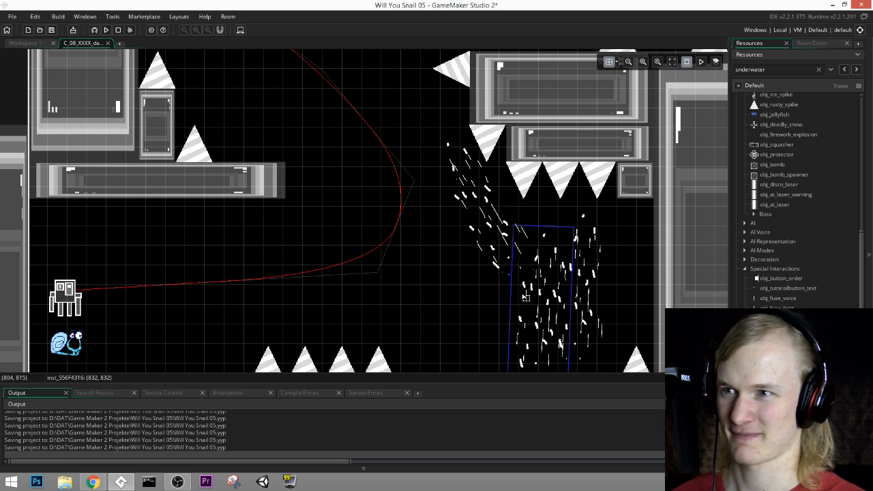
{"action": "middle_click_drag", "start_coordinate": [615, 178], "coordinate": [634, 239]}
Step: Place two overlapping copies of the tilted particle stream beside the left pillar, at (320, 448) and (320, 352)
{"action": "left_click", "coordinate": [501, 253]}
{"action": "middle_click_drag", "start_coordinate": [603, 152], "coordinate": [589, 229]}
{"action": "key", "text": "ctrl+v"}
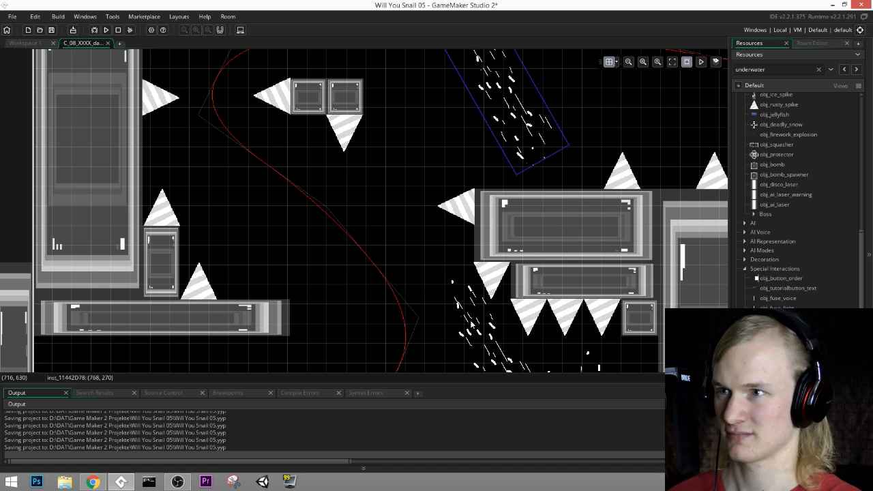
{"action": "left_click_drag", "start_coordinate": [517, 130], "coordinate": [239, 237]}
{"action": "middle_click_drag", "start_coordinate": [383, 173], "coordinate": [412, 202]}
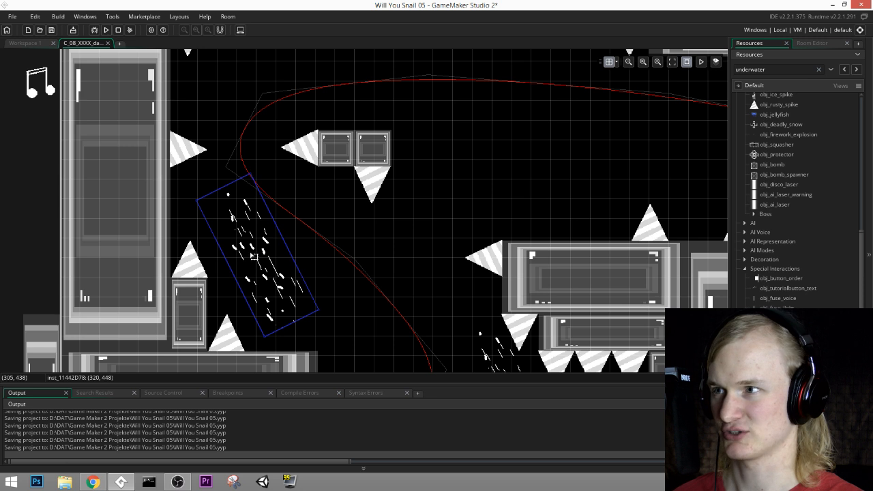
{"action": "left_click_drag", "start_coordinate": [254, 258], "coordinate": [247, 165]}
{"action": "middle_click_drag", "start_coordinate": [339, 123], "coordinate": [370, 195]}
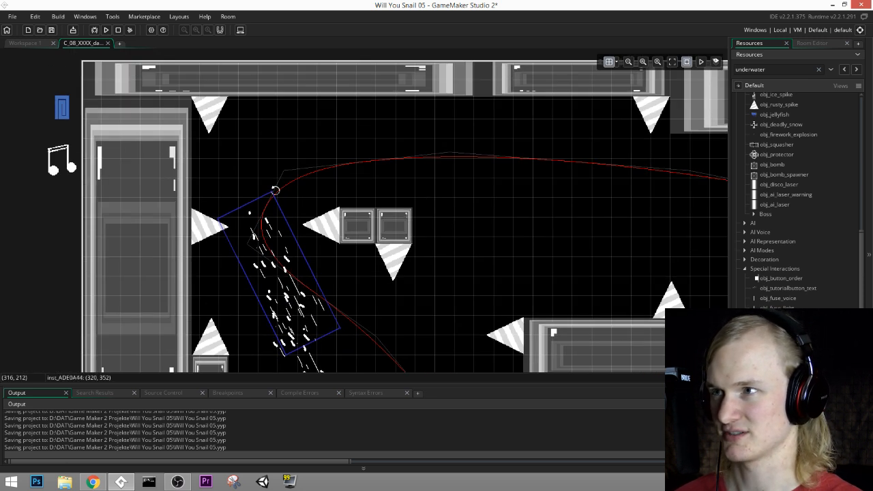
Step: Turn the upper particle stream beside the left pillar nearly upright and add two near-horizontal copies above it at (320, 160) and (384, 128)
{"action": "left_click_drag", "start_coordinate": [275, 190], "coordinate": [290, 119]}
{"action": "key", "text": "ctrl+c"}
{"action": "key", "text": "ctrl+v"}
{"action": "left_click_drag", "start_coordinate": [307, 77], "coordinate": [393, 181]}
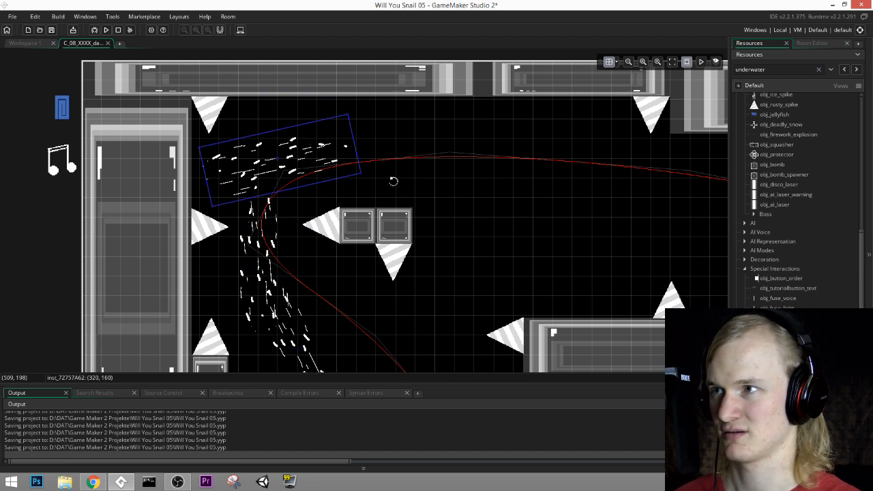
{"action": "left_click_drag", "start_coordinate": [294, 159], "coordinate": [397, 108]}
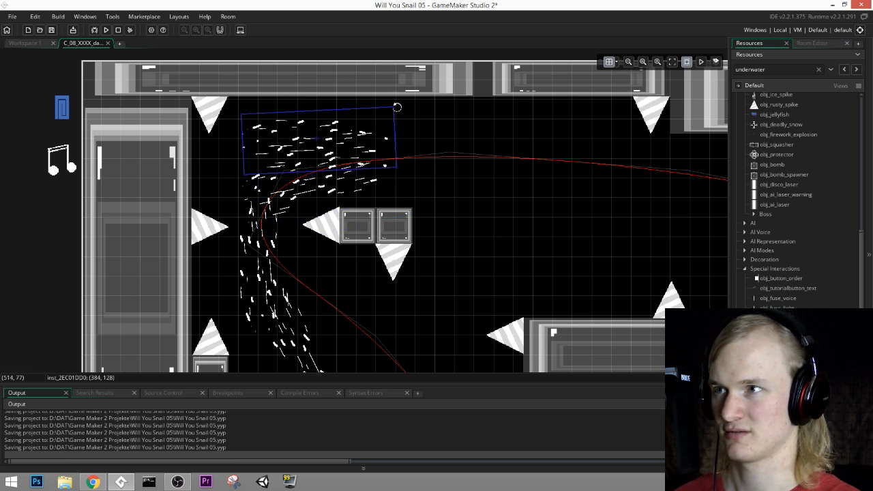
Step: Place a copy of the near-horizontal particle stream on the upper stretch of the race path at (672, 160)
{"action": "middle_click_drag", "start_coordinate": [470, 169], "coordinate": [445, 63]}
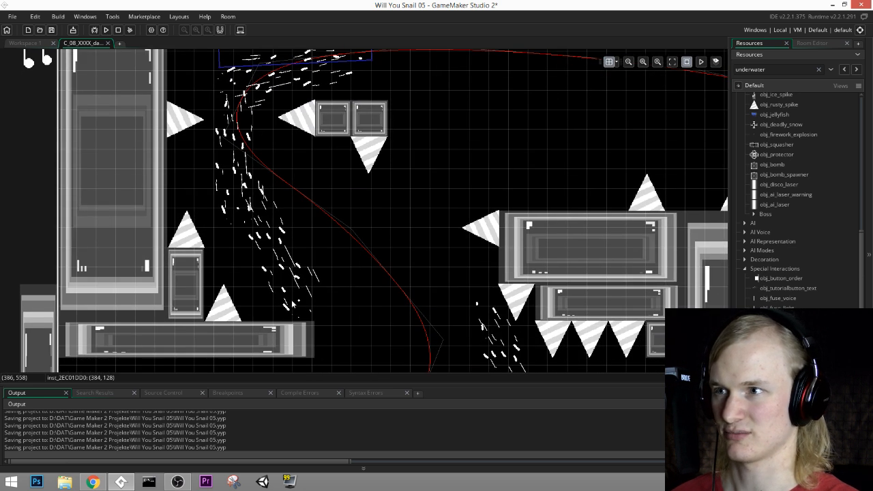
{"action": "mouse_move", "coordinate": [385, 261]}
{"action": "middle_mouse_down"}
{"action": "mouse_move", "coordinate": [394, 182]}
{"action": "mouse_move", "coordinate": [396, 266]}
{"action": "middle_mouse_up"}
{"action": "middle_click_drag", "start_coordinate": [538, 160], "coordinate": [530, 282]}
{"action": "key", "text": "ctrl+c"}
{"action": "key", "text": "ctrl+v"}
{"action": "left_click_drag", "start_coordinate": [341, 156], "coordinate": [480, 253]}
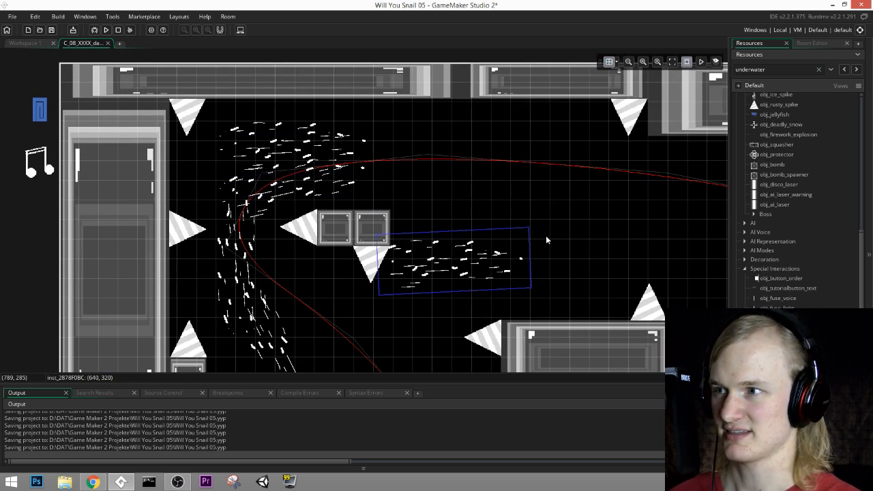
{"action": "middle_click_drag", "start_coordinate": [533, 291], "coordinate": [501, 241]}
{"action": "middle_click_drag", "start_coordinate": [555, 148], "coordinate": [524, 191]}
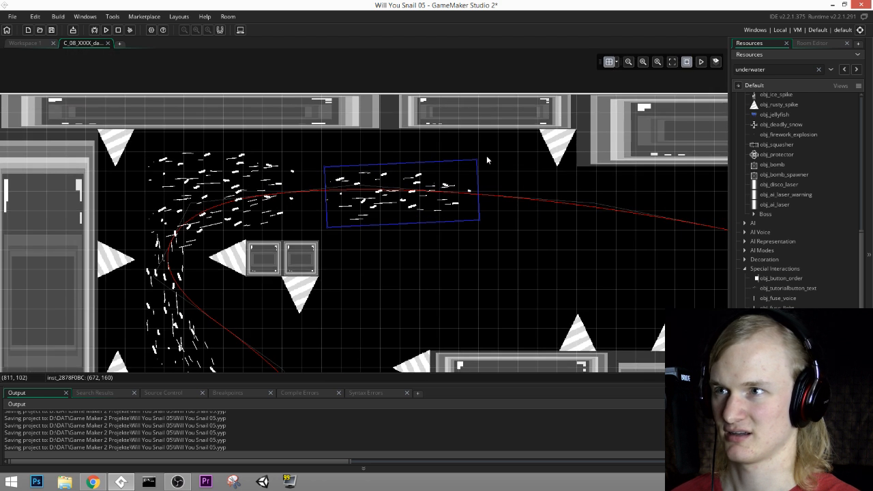
Step: Shift that stream closer to the others, tilt it slightly downward to the right, and add a copy at (800, 160)
{"action": "left_click_drag", "start_coordinate": [482, 163], "coordinate": [375, 193]}
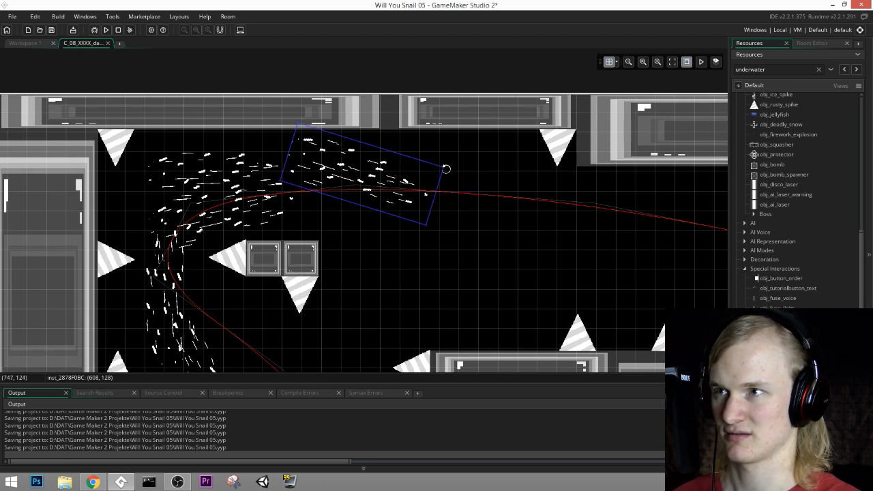
{"action": "left_click_drag", "start_coordinate": [446, 168], "coordinate": [450, 157]}
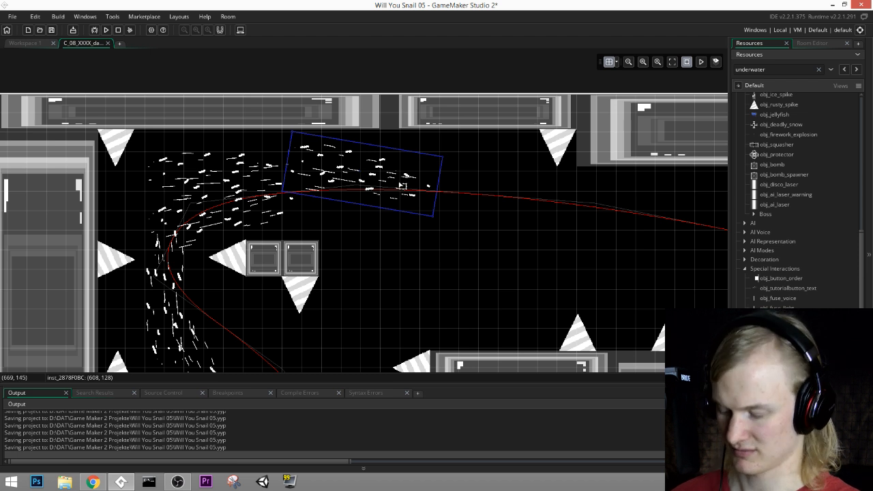
{"action": "left_click_drag", "start_coordinate": [403, 186], "coordinate": [499, 192]}
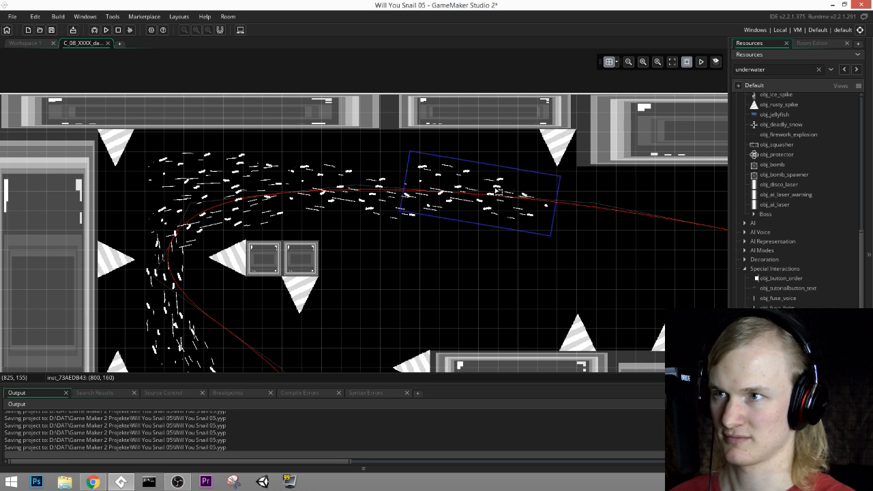
Step: Place another tilted particle stream copy farther along the path, above the row of upward spikes, at (1184, 256)
{"action": "middle_click_drag", "start_coordinate": [659, 214], "coordinate": [457, 135]}
{"action": "mouse_move", "coordinate": [527, 148]}
{"action": "middle_mouse_down"}
{"action": "mouse_move", "coordinate": [459, 180]}
{"action": "mouse_move", "coordinate": [204, 103]}
{"action": "middle_mouse_up"}
{"action": "middle_click_drag", "start_coordinate": [371, 105], "coordinate": [474, 167]}
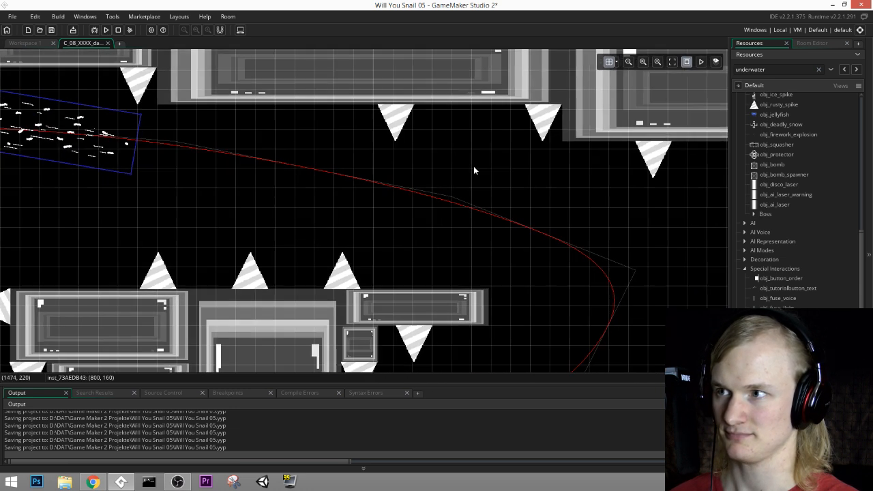
{"action": "middle_click_drag", "start_coordinate": [169, 189], "coordinate": [372, 198]}
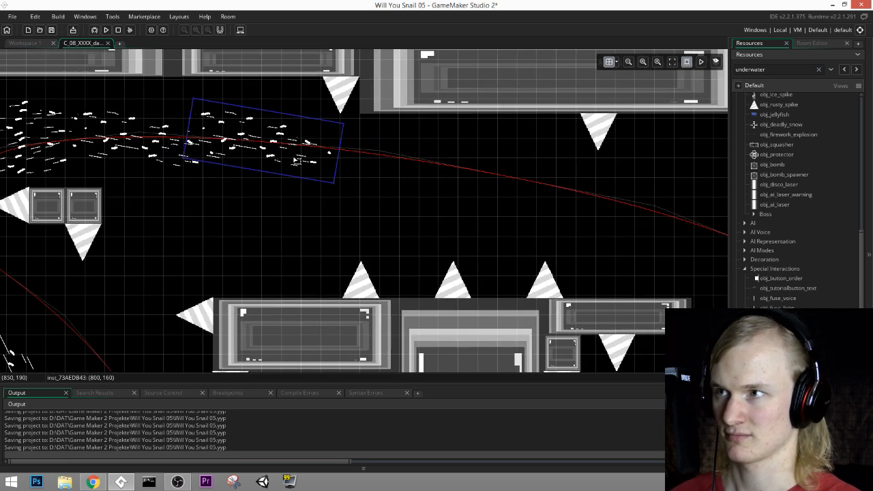
{"action": "key", "text": "ctrl+v"}
{"action": "left_click_drag", "start_coordinate": [298, 161], "coordinate": [516, 204]}
{"action": "middle_click_drag", "start_coordinate": [639, 216], "coordinate": [513, 230]}
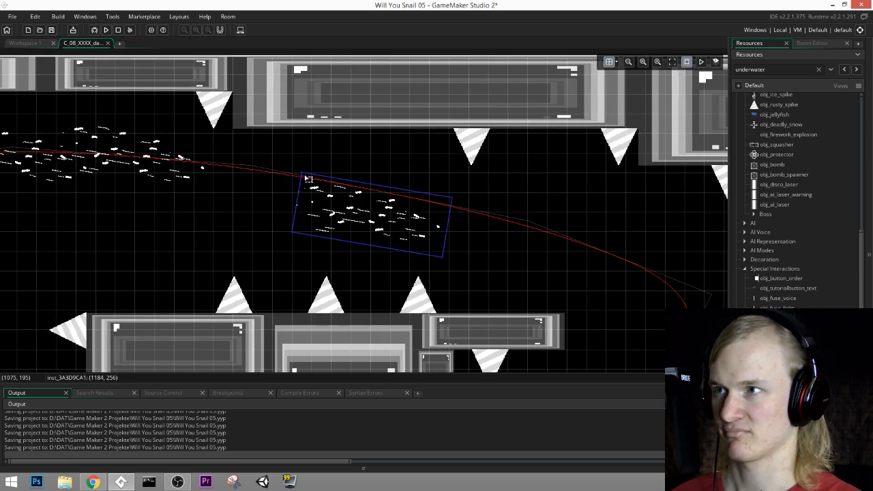
Step: Turn the stream upright above the middle spike and place upright copies above the neighbouring spikes at (1248, 288) and (960, 288)
{"action": "left_click_drag", "start_coordinate": [298, 171], "coordinate": [393, 204]}
{"action": "key", "text": "ctrl+v"}
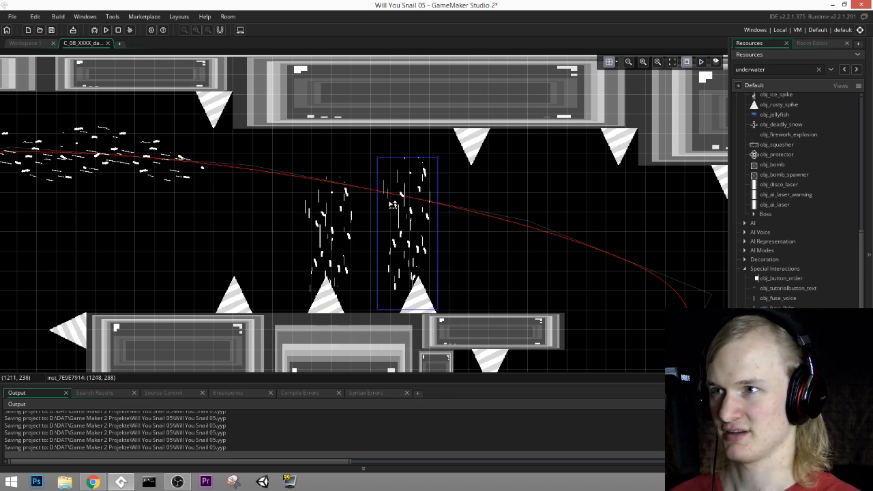
{"action": "key", "text": "ctrl+v"}
{"action": "left_click_drag", "start_coordinate": [427, 242], "coordinate": [233, 227]}
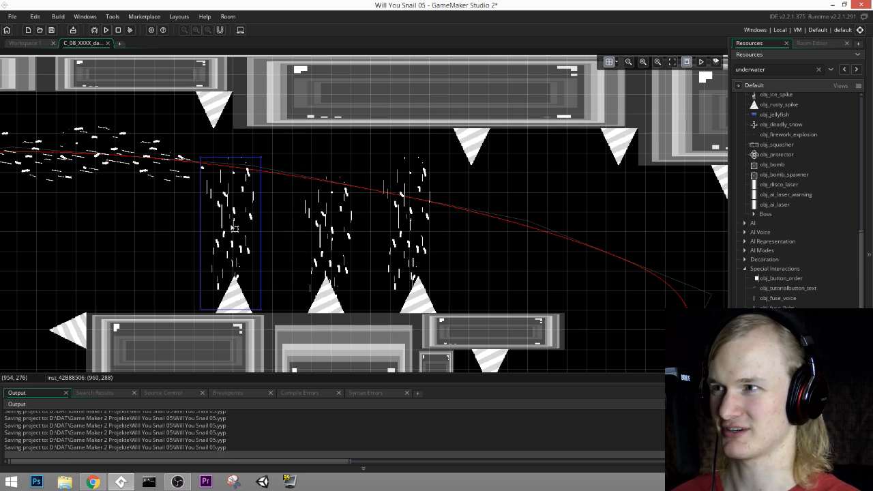
Step: Copy an upright particle stream and place it past the right end of the small platform at (1536, 544)
{"action": "middle_click_drag", "start_coordinate": [179, 204], "coordinate": [385, 217]}
{"action": "middle_click_drag", "start_coordinate": [580, 244], "coordinate": [386, 237]}
{"action": "middle_click_drag", "start_coordinate": [485, 272], "coordinate": [594, 259]}
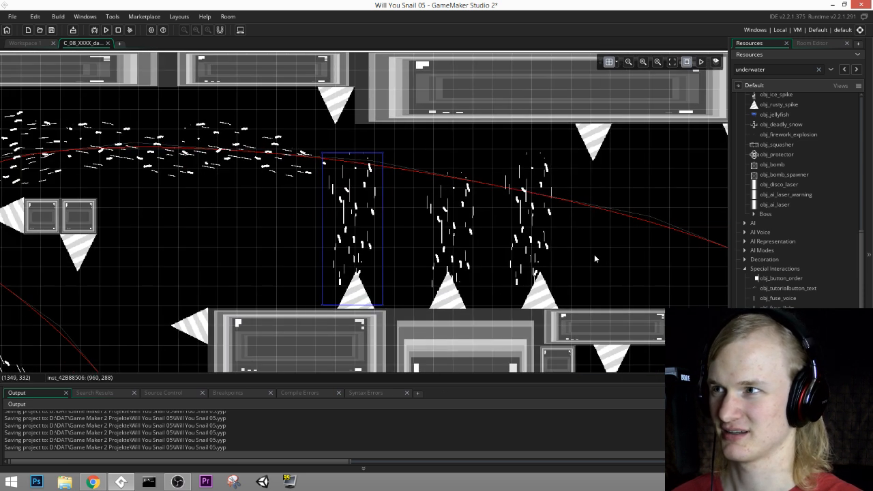
{"action": "left_click_drag", "start_coordinate": [525, 252], "coordinate": [534, 257]}
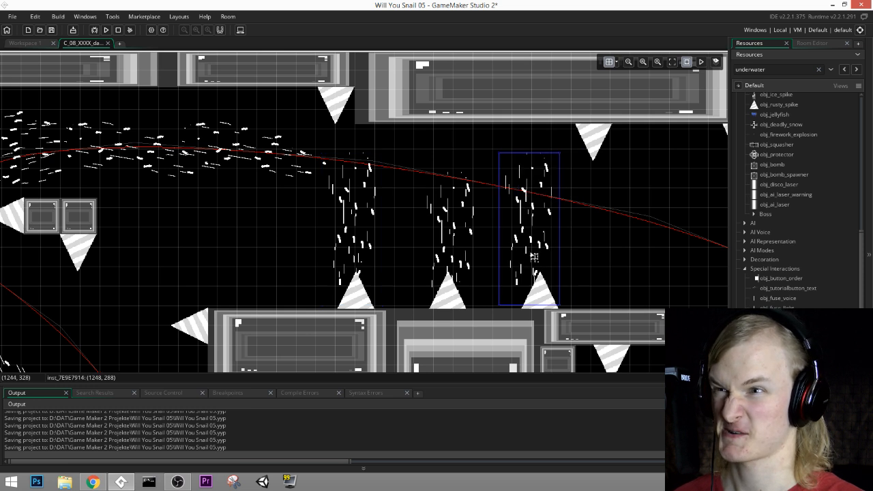
{"action": "middle_click_drag", "start_coordinate": [598, 250], "coordinate": [310, 230]}
{"action": "key", "text": "ctrl+v"}
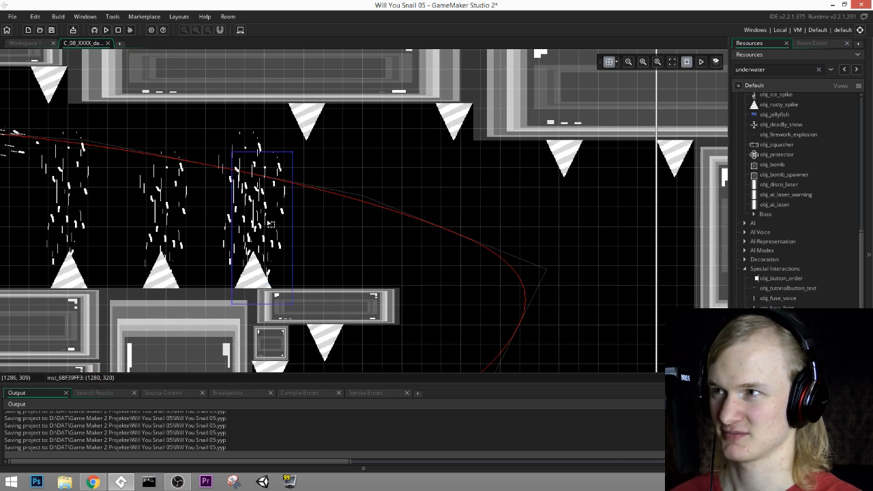
{"action": "left_click_drag", "start_coordinate": [268, 222], "coordinate": [505, 261]}
{"action": "middle_click_drag", "start_coordinate": [574, 299], "coordinate": [503, 203]}
{"action": "left_click_drag", "start_coordinate": [429, 177], "coordinate": [351, 273]}
{"action": "scroll", "coordinate": [432, 254], "scroll_direction": "down", "scroll_amount": 2, "text": "ctrl"}
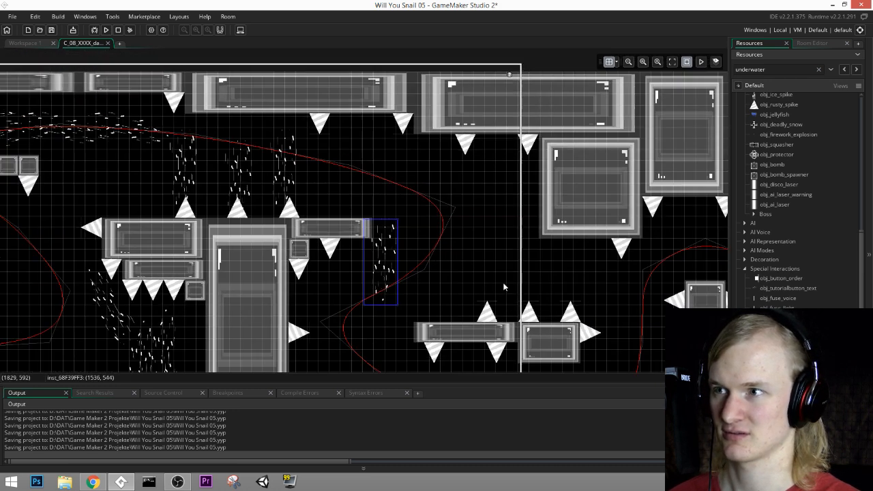
Step: Move that stream to (1504, 544) and rotate it diagonally toward the upper right
{"action": "middle_click_drag", "start_coordinate": [511, 282], "coordinate": [455, 193]}
{"action": "scroll", "coordinate": [406, 217], "scroll_direction": "up", "scroll_amount": 2, "text": "ctrl"}
{"action": "left_click_drag", "start_coordinate": [323, 166], "coordinate": [309, 204]}
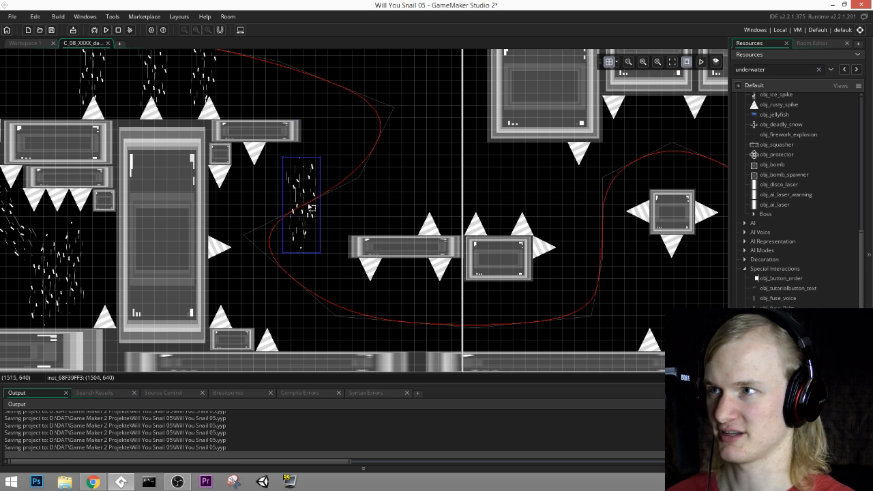
{"action": "mouse_move", "coordinate": [322, 157]}
{"action": "left_mouse_down"}
{"action": "mouse_move", "coordinate": [358, 195]}
{"action": "mouse_move", "coordinate": [316, 170]}
{"action": "left_mouse_up"}
{"action": "middle_click_drag", "start_coordinate": [459, 209], "coordinate": [457, 243]}
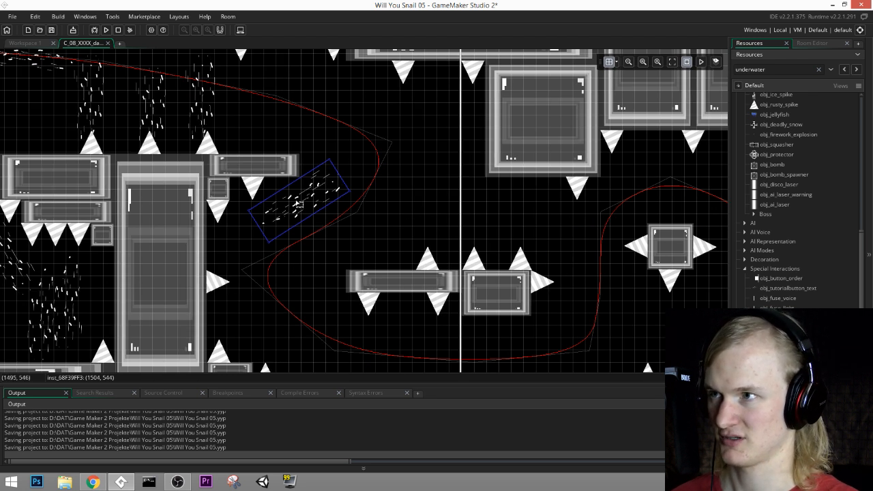
Step: Place two copies of the diagonal particle stream below it along the path, at (1504, 640) and (1536, 800)
{"action": "left_click_drag", "start_coordinate": [300, 199], "coordinate": [288, 235], "text": "alt"}
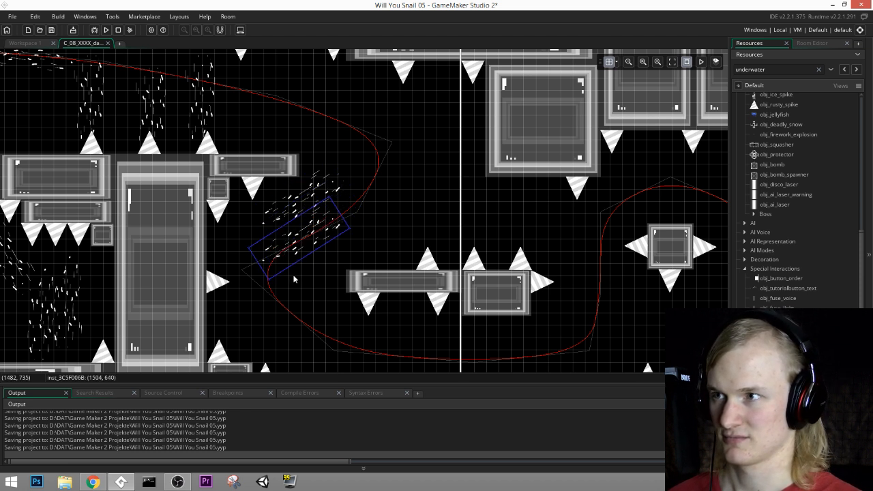
{"action": "left_click_drag", "start_coordinate": [308, 255], "coordinate": [300, 317], "text": "alt"}
{"action": "middle_click_drag", "start_coordinate": [383, 322], "coordinate": [376, 245]}
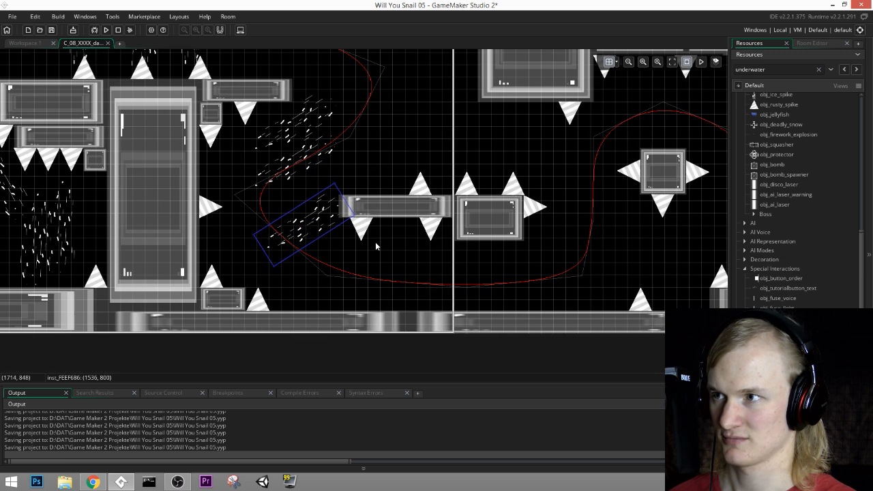
Step: Place two near-horizontal particle streams along the path under the floating platform, the second one at (1888, 896)
{"action": "left_click_drag", "start_coordinate": [307, 235], "coordinate": [369, 306]}
{"action": "left_click_drag", "start_coordinate": [412, 244], "coordinate": [430, 269]}
{"action": "key", "text": "ctrl+v"}
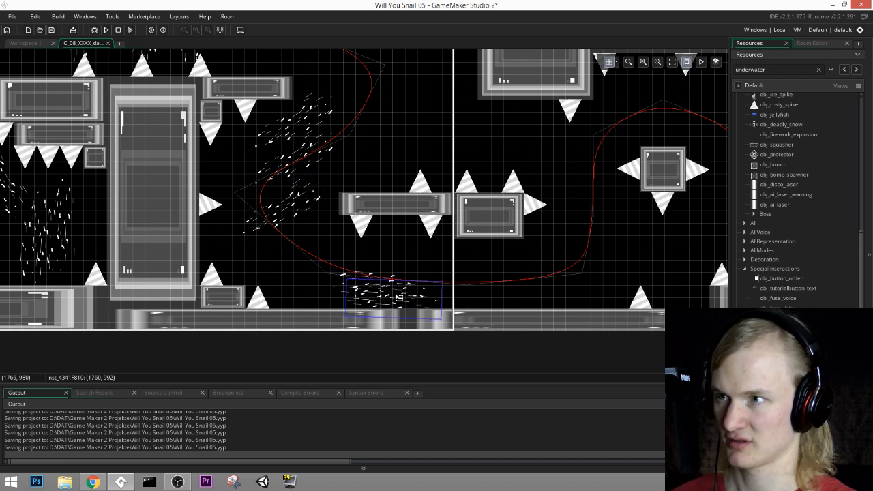
{"action": "left_click_drag", "start_coordinate": [400, 297], "coordinate": [448, 261]}
{"action": "middle_click_drag", "start_coordinate": [517, 303], "coordinate": [457, 313]}
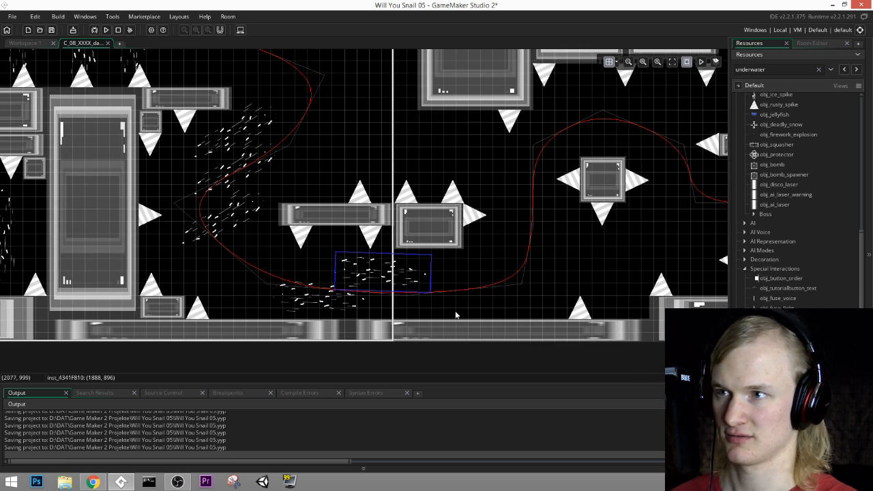
Step: Add another near-horizontal stream copy at (2080, 960) and tilt it slightly upward to the right
{"action": "key", "text": "ctrl+v"}
{"action": "left_click_drag", "start_coordinate": [424, 286], "coordinate": [468, 301]}
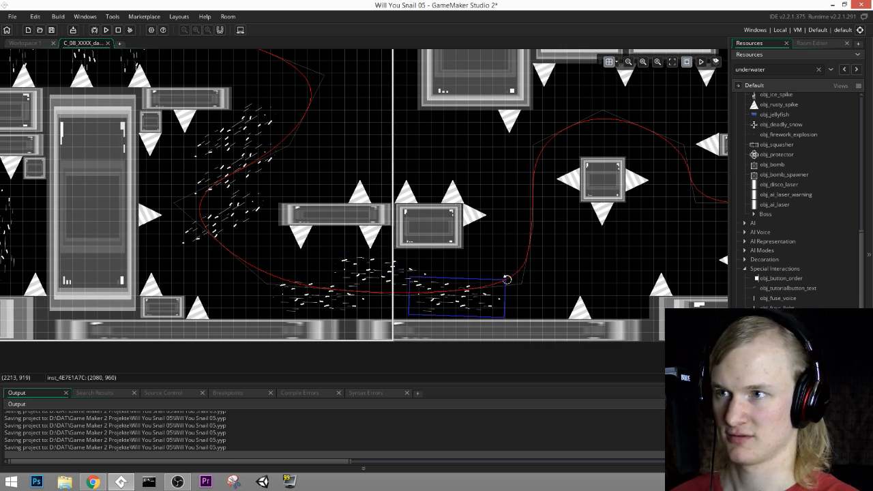
{"action": "left_click_drag", "start_coordinate": [507, 279], "coordinate": [499, 262]}
Step: Place a copy of the slightly tilted stream above the floating spiked block's left spike at (2336, 576)
{"action": "middle_click_drag", "start_coordinate": [528, 281], "coordinate": [464, 324]}
{"action": "key", "text": "ctrl+v"}
{"action": "left_click_drag", "start_coordinate": [428, 339], "coordinate": [499, 184]}
{"action": "middle_click_drag", "start_coordinate": [580, 166], "coordinate": [487, 150]}
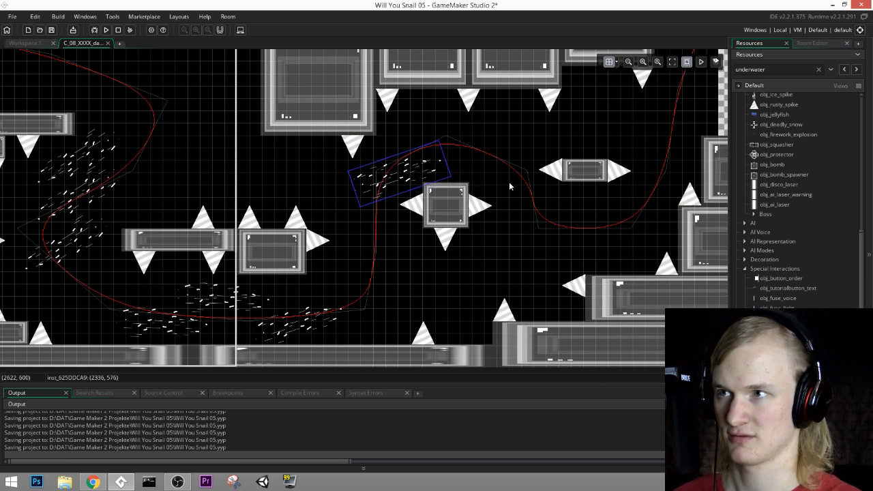
Step: Place an additional stream near the spikes on the lower right blocks at (2624, 864) and rotate it nearly horizontal
{"action": "middle_click_drag", "start_coordinate": [509, 181], "coordinate": [587, 170]}
{"action": "mouse_move", "coordinate": [503, 164]}
{"action": "left_mouse_down"}
{"action": "mouse_move", "coordinate": [623, 242]}
{"action": "mouse_move", "coordinate": [510, 141]}
{"action": "mouse_move", "coordinate": [488, 162]}
{"action": "left_mouse_up"}
{"action": "key", "text": "ctrl+v"}
{"action": "middle_click_drag", "start_coordinate": [605, 179], "coordinate": [442, 159]}
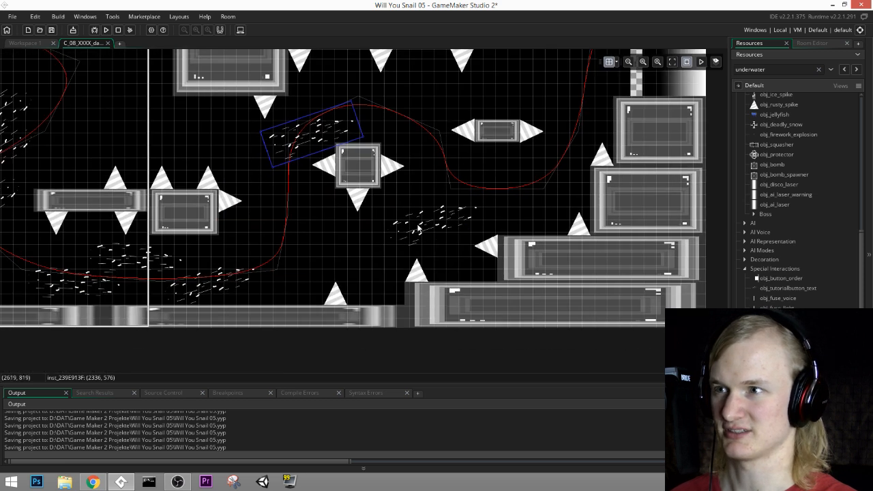
{"action": "left_click_drag", "start_coordinate": [446, 228], "coordinate": [406, 236]}
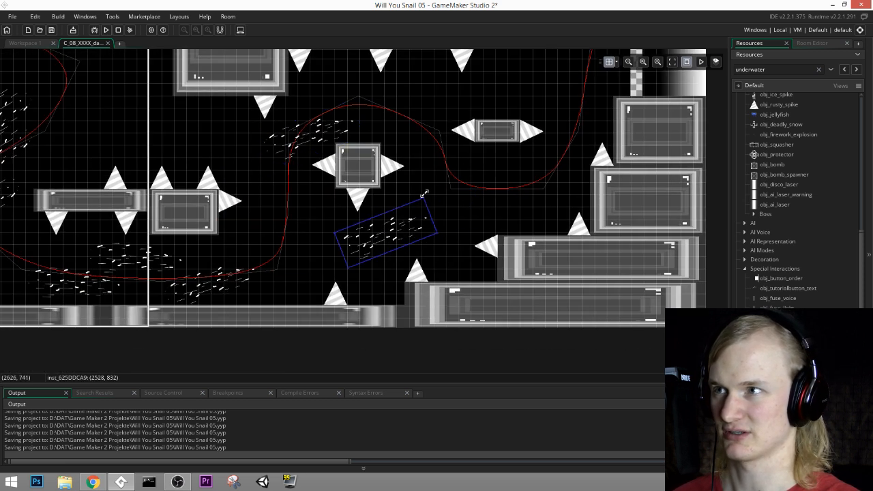
{"action": "middle_click_drag", "start_coordinate": [421, 214], "coordinate": [428, 268]}
{"action": "left_click_drag", "start_coordinate": [433, 246], "coordinate": [450, 266]}
{"action": "left_click_drag", "start_coordinate": [409, 286], "coordinate": [456, 298]}
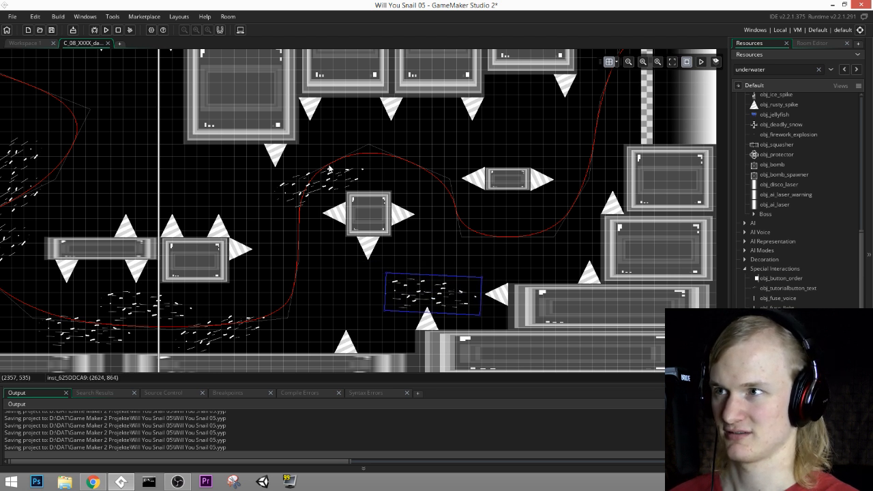
Step: Rotate the stream at (2336, 576) steeply upward and place three copies farther right along the path, the last at (3104, 480)
{"action": "left_click", "coordinate": [329, 168]}
{"action": "left_click_drag", "start_coordinate": [360, 144], "coordinate": [319, 124]}
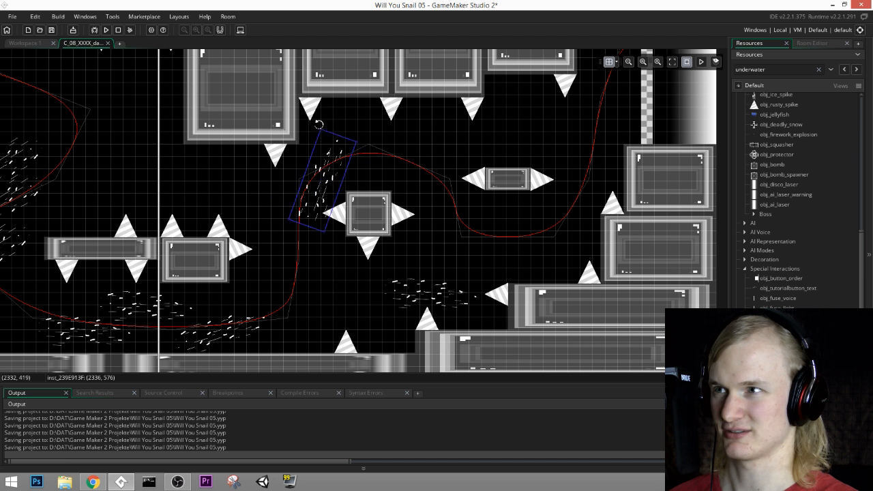
{"action": "left_click_drag", "start_coordinate": [334, 166], "coordinate": [496, 142]}
{"action": "key", "text": "ctrl+c"}
{"action": "key", "text": "ctrl+v"}
{"action": "key", "text": "ctrl+c"}
{"action": "key", "text": "ctrl+v"}
{"action": "key", "text": "ctrl+c"}
{"action": "key", "text": "ctrl+v"}
{"action": "middle_click_drag", "start_coordinate": [618, 127], "coordinate": [498, 201]}
{"action": "left_click_drag", "start_coordinate": [411, 179], "coordinate": [422, 197]}
{"action": "left_click_drag", "start_coordinate": [373, 211], "coordinate": [489, 191]}
{"action": "left_click_drag", "start_coordinate": [459, 242], "coordinate": [479, 252]}
{"action": "left_click_drag", "start_coordinate": [482, 213], "coordinate": [504, 241]}
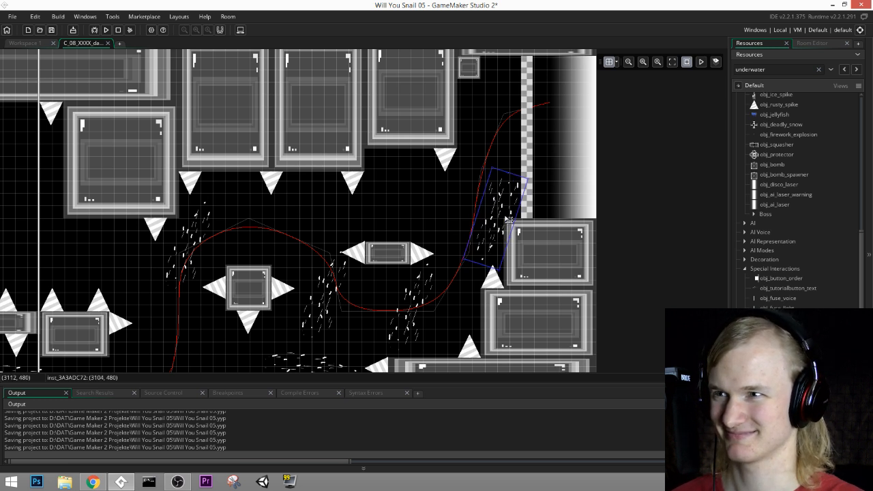
Step: Move the steep stream left of the floating spiked block to (2304, 576) and tilt it slightly more to the right
{"action": "middle_click_drag", "start_coordinate": [504, 230], "coordinate": [562, 174]}
{"action": "middle_click_drag", "start_coordinate": [465, 213], "coordinate": [571, 199]}
{"action": "left_click", "coordinate": [373, 130]}
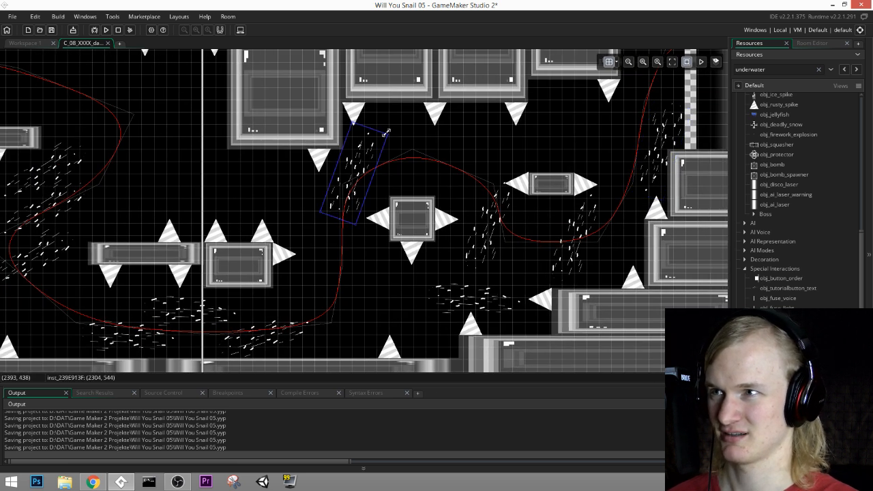
{"action": "left_click_drag", "start_coordinate": [381, 156], "coordinate": [371, 176]}
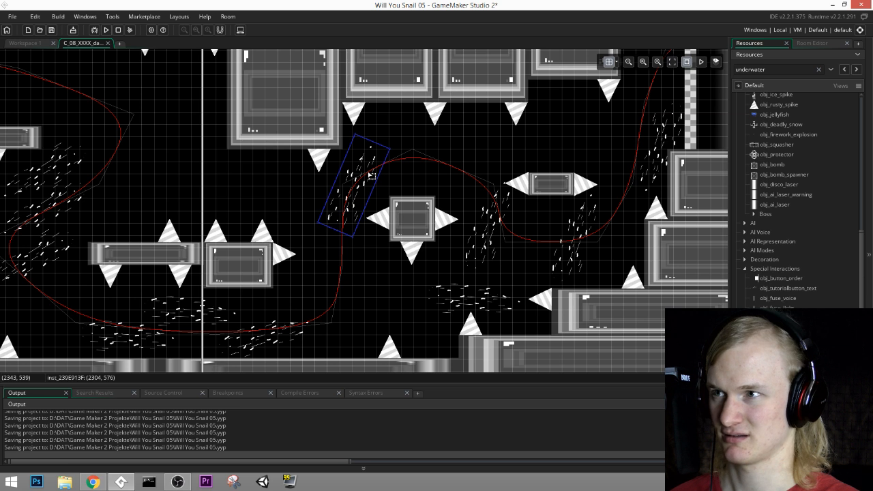
Step: Copy a diagonal stream to the path's lower left bend at (1504, 896) and rotate it to slope down toward the right
{"action": "middle_click_drag", "start_coordinate": [370, 174], "coordinate": [540, 223]}
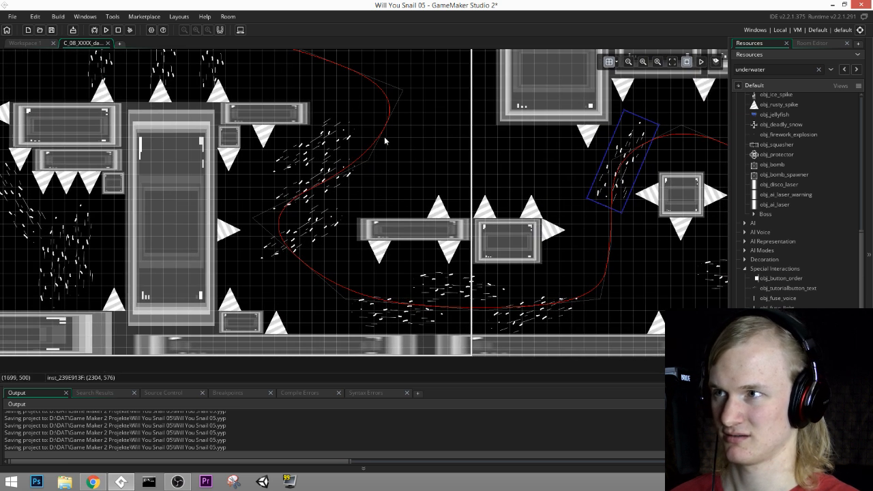
{"action": "left_click", "coordinate": [340, 178]}
{"action": "key", "text": "ctrl+c"}
{"action": "key", "text": "ctrl+v"}
{"action": "left_click_drag", "start_coordinate": [328, 199], "coordinate": [347, 280]}
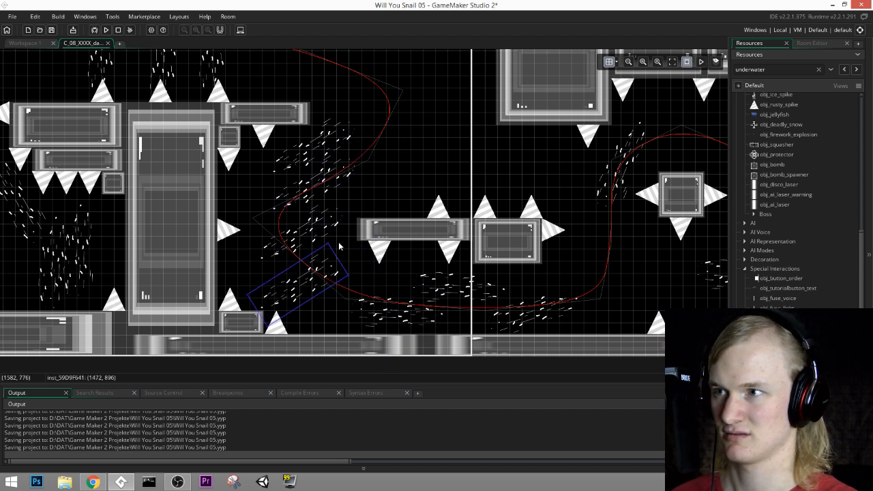
{"action": "left_click_drag", "start_coordinate": [332, 244], "coordinate": [186, 244]}
{"action": "left_click_drag", "start_coordinate": [302, 305], "coordinate": [322, 305]}
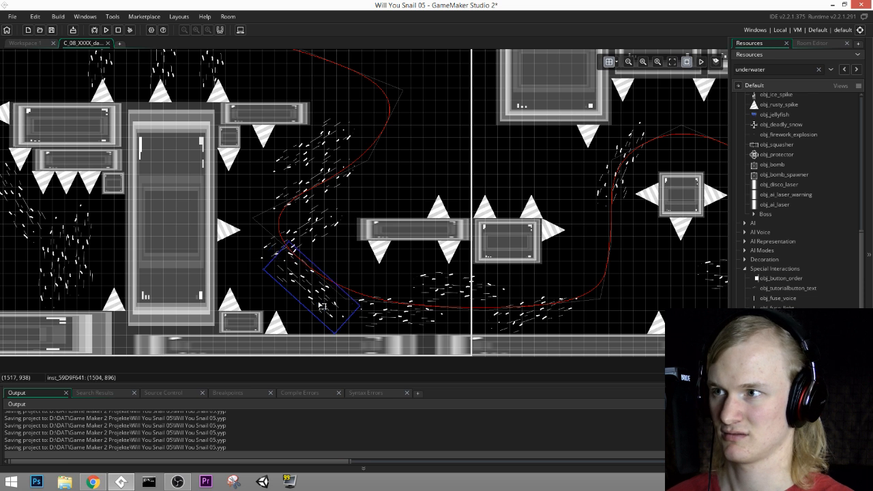
Step: On the Spikes layer, copy the tall block's right-facing spike above and below itself, with the lower copy at (1260, 840)
{"action": "middle_click_drag", "start_coordinate": [589, 105], "coordinate": [644, 114]}
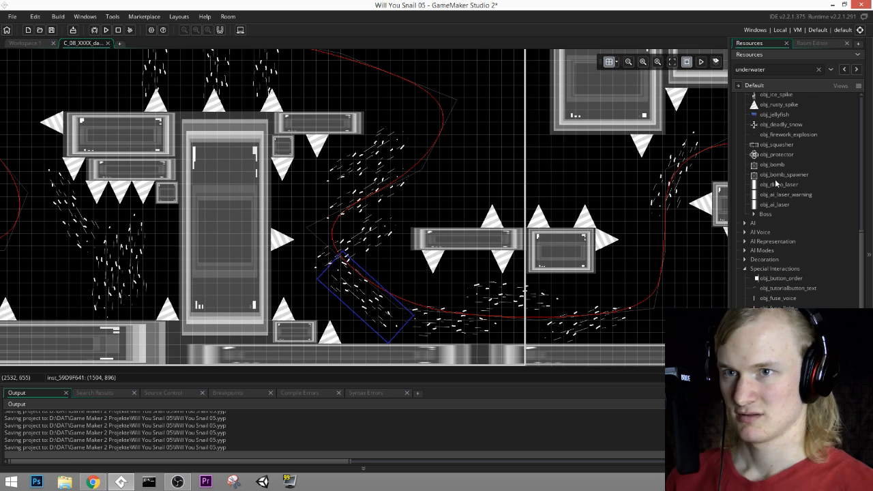
{"action": "left_click", "coordinate": [816, 46]}
{"action": "left_click", "coordinate": [768, 112]}
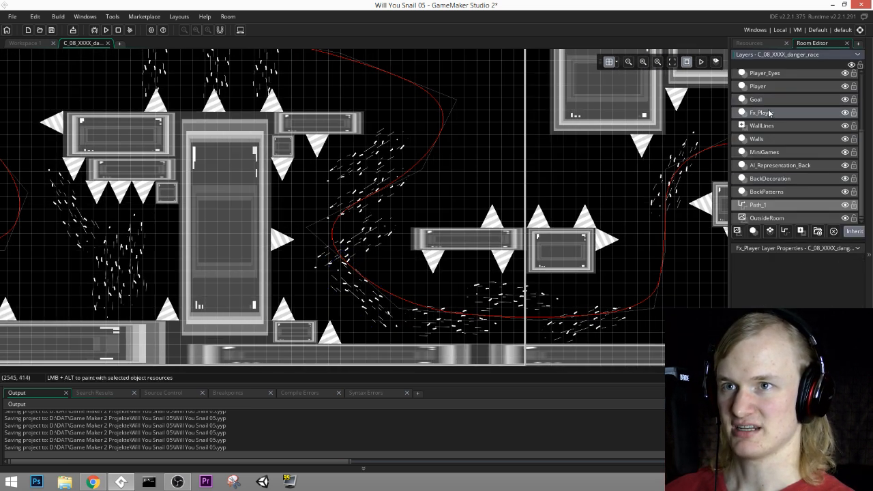
{"action": "scroll", "coordinate": [768, 143], "scroll_direction": "up", "scroll_amount": 1}
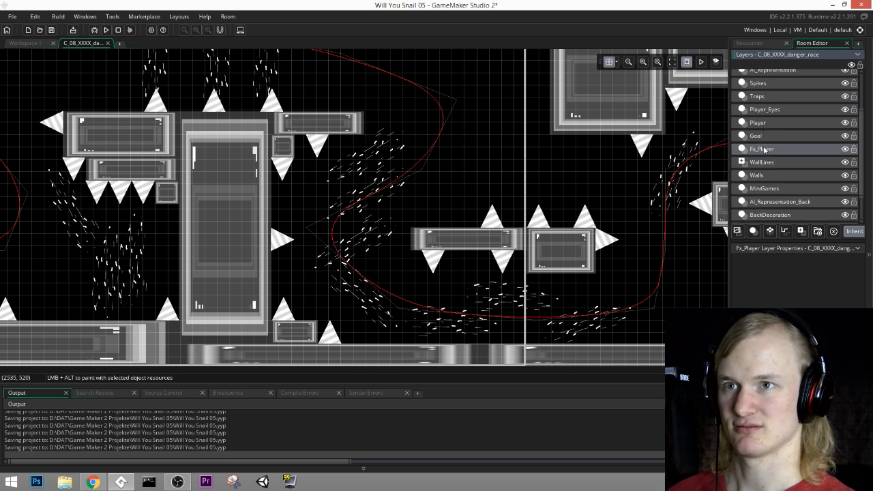
{"action": "left_click", "coordinate": [763, 85]}
{"action": "left_click", "coordinate": [285, 241]}
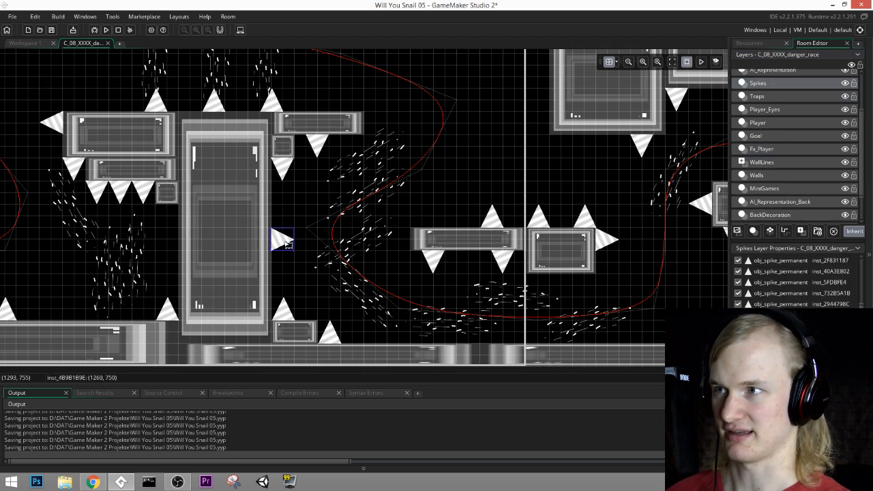
{"action": "key", "text": "ctrl+v"}
{"action": "left_click_drag", "start_coordinate": [294, 247], "coordinate": [283, 274]}
{"action": "key", "text": "ctrl+v"}
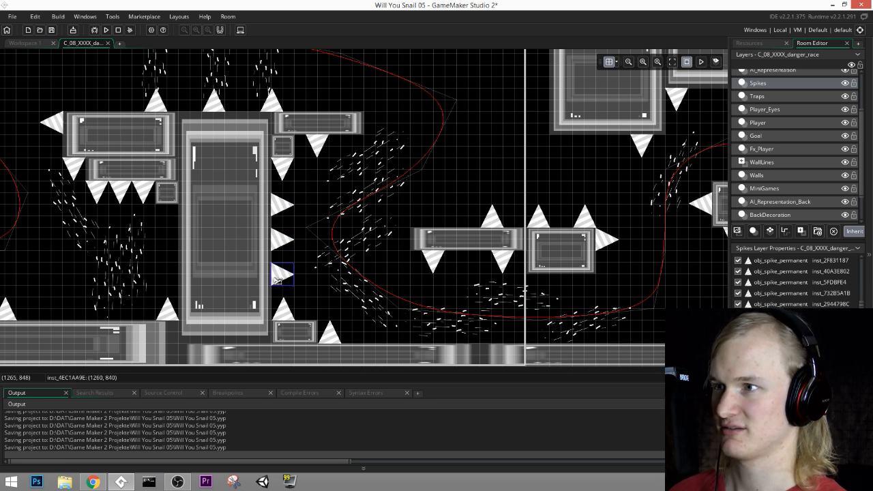
Step: Delete the upward spike on the small block at the tall block's base and the downward spike under its upper small block
{"action": "middle_click_drag", "start_coordinate": [420, 267], "coordinate": [613, 257]}
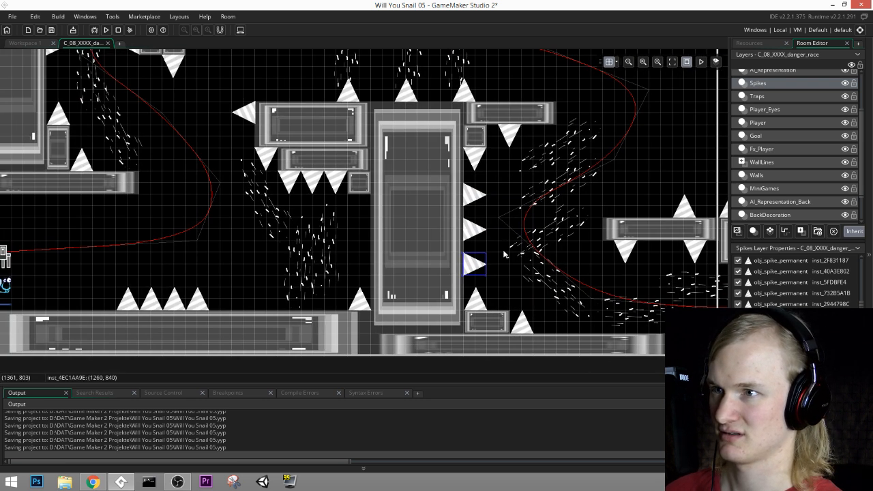
{"action": "left_click", "coordinate": [474, 299]}
{"action": "key", "text": "Delete"}
{"action": "left_click", "coordinate": [478, 162]}
{"action": "key", "text": "Delete"}
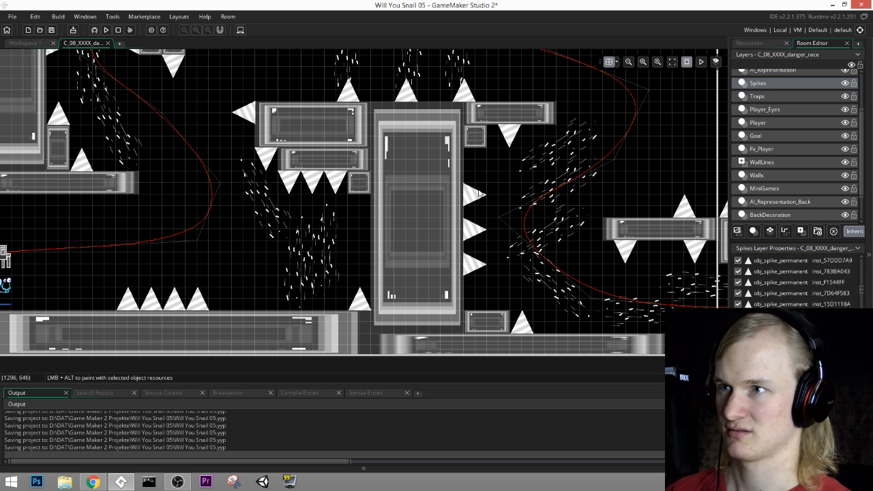
Step: Extend the column of right-facing spikes on the tall block with one more copy above and one below at (1260, 930)
{"action": "left_click", "coordinate": [480, 193]}
{"action": "key", "text": "ctrl+v"}
{"action": "left_click_drag", "start_coordinate": [480, 201], "coordinate": [476, 305]}
{"action": "key", "text": "ctrl+v"}
Step: Look through the room's layers for a suitable one to hold trap objects
{"action": "middle_click_drag", "start_coordinate": [707, 193], "coordinate": [588, 258]}
{"action": "middle_click_drag", "start_coordinate": [380, 239], "coordinate": [632, 226]}
{"action": "middle_click_drag", "start_coordinate": [571, 214], "coordinate": [438, 246]}
{"action": "scroll", "coordinate": [767, 117], "scroll_direction": "up", "scroll_amount": 2}
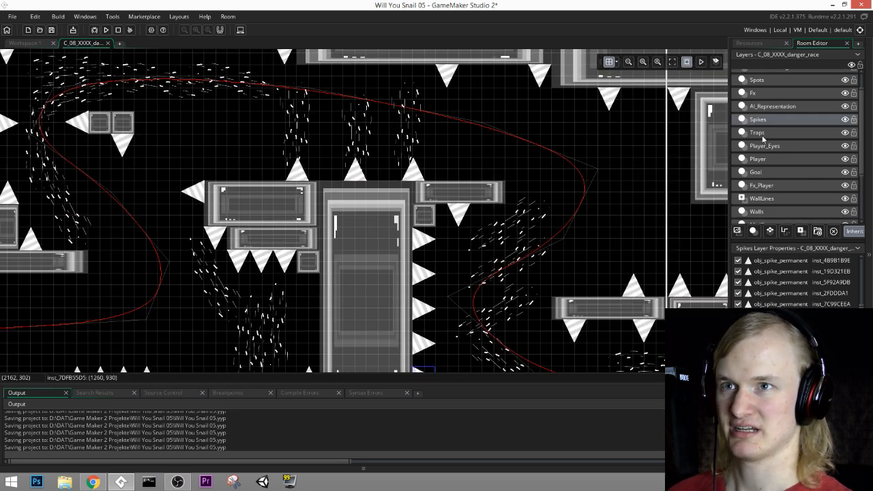
{"action": "left_click", "coordinate": [762, 134]}
{"action": "left_click", "coordinate": [775, 121]}
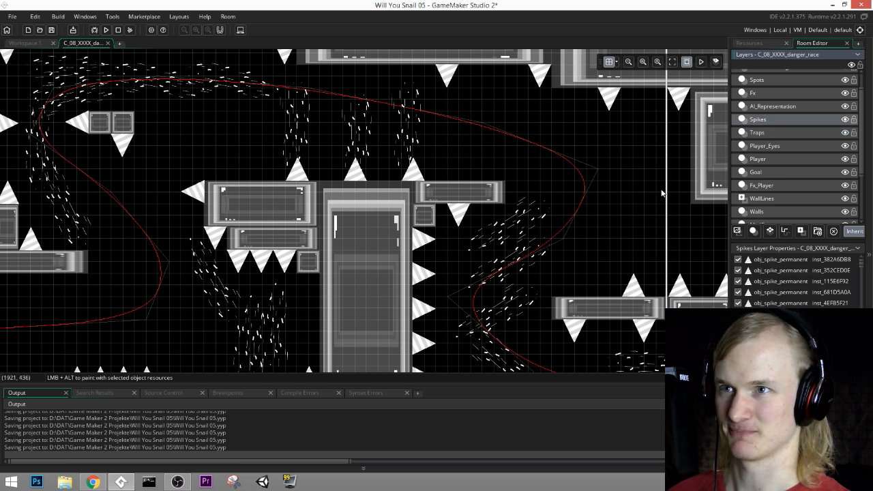
{"action": "middle_click_drag", "start_coordinate": [662, 193], "coordinate": [558, 186]}
{"action": "left_click", "coordinate": [771, 106]}
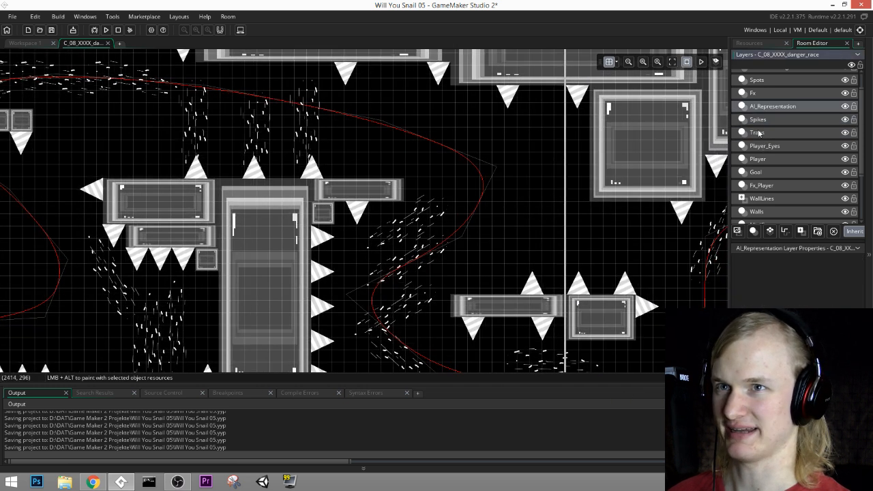
{"action": "left_click", "coordinate": [754, 94]}
{"action": "scroll", "coordinate": [771, 156], "scroll_direction": "up", "scroll_amount": 2}
{"action": "left_click", "coordinate": [762, 105]}
{"action": "left_click", "coordinate": [764, 117]}
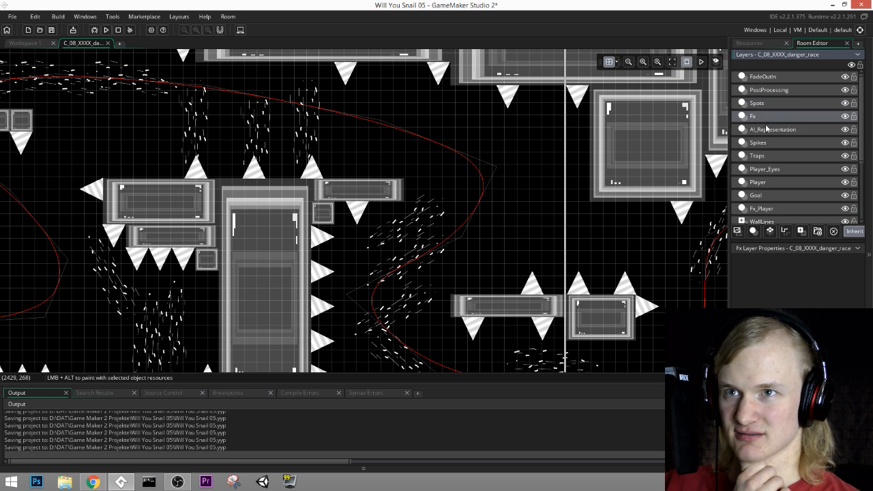
{"action": "left_click", "coordinate": [766, 144]}
{"action": "left_click", "coordinate": [767, 159]}
{"action": "left_click", "coordinate": [767, 173]}
{"action": "left_click", "coordinate": [764, 161]}
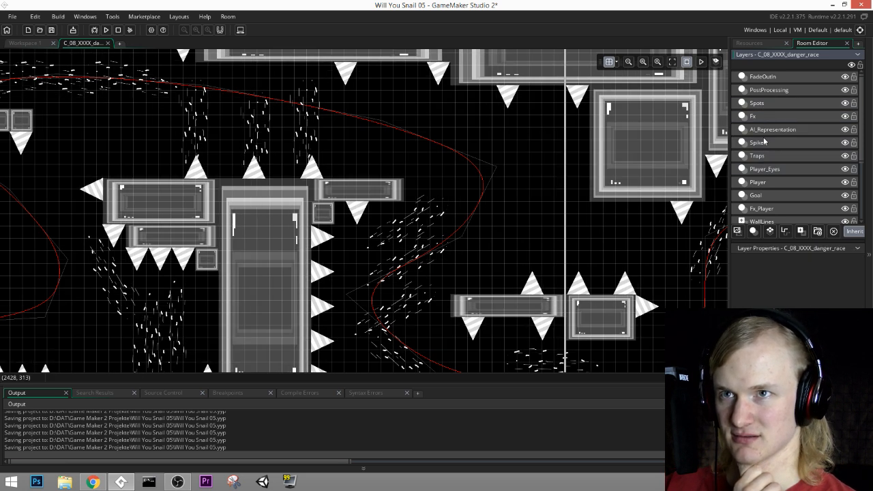
{"action": "left_click", "coordinate": [769, 108]}
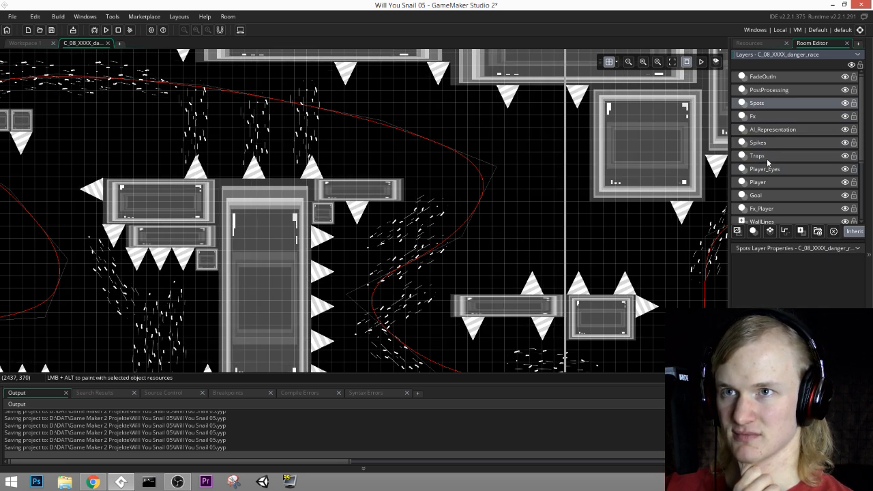
{"action": "left_click", "coordinate": [766, 143]}
{"action": "scroll", "coordinate": [772, 271], "scroll_direction": "down", "scroll_amount": 5}
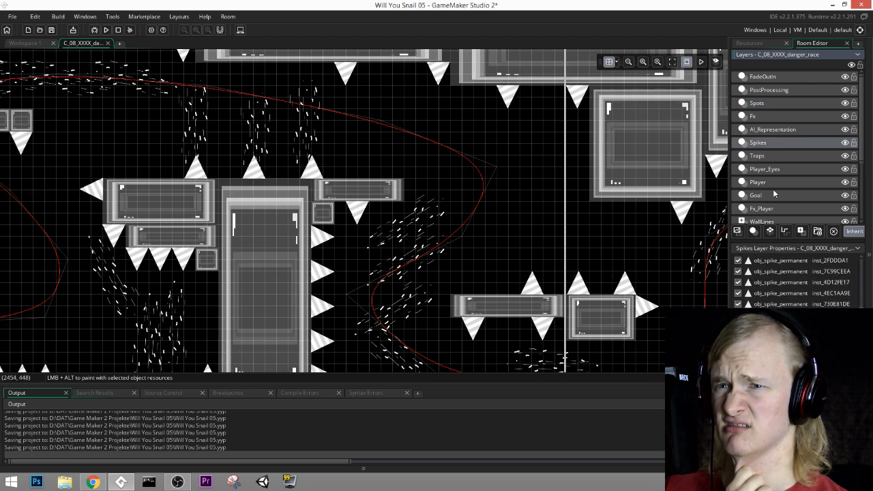
Step: On the Traps layer, place a jellyfish at (1740, 450) beside the race path's upper right bend
{"action": "left_click", "coordinate": [766, 157]}
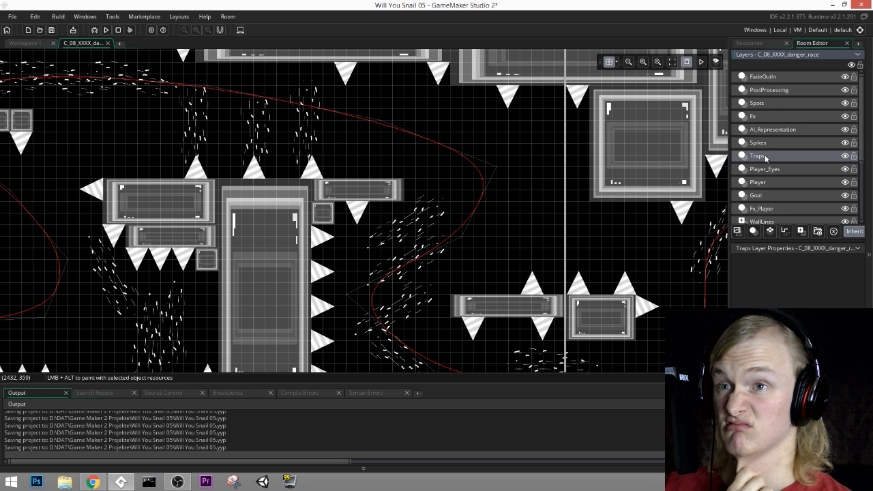
{"action": "left_click", "coordinate": [754, 44]}
{"action": "scroll", "coordinate": [787, 246], "scroll_direction": "up", "scroll_amount": 5}
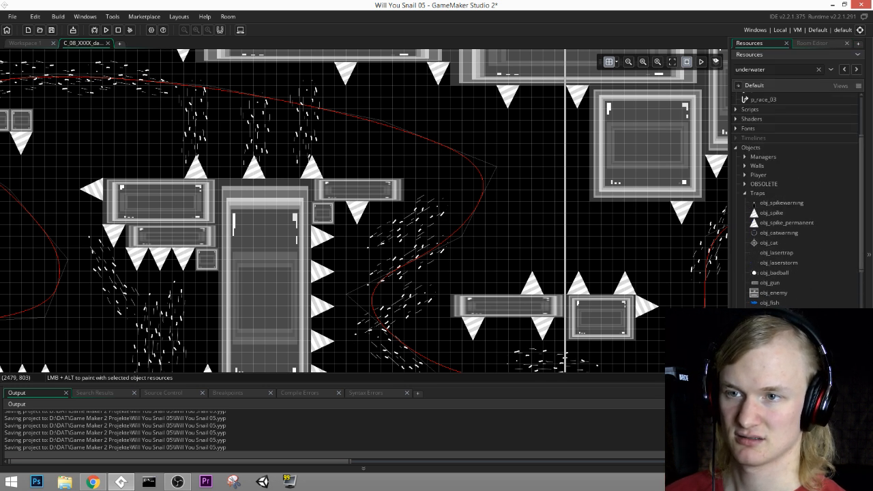
{"action": "left_click_drag", "start_coordinate": [769, 303], "coordinate": [506, 193]}
{"action": "left_click", "coordinate": [507, 194]}
{"action": "middle_click_drag", "start_coordinate": [600, 235], "coordinate": [597, 215]}
{"action": "middle_click_drag", "start_coordinate": [536, 176], "coordinate": [499, 209]}
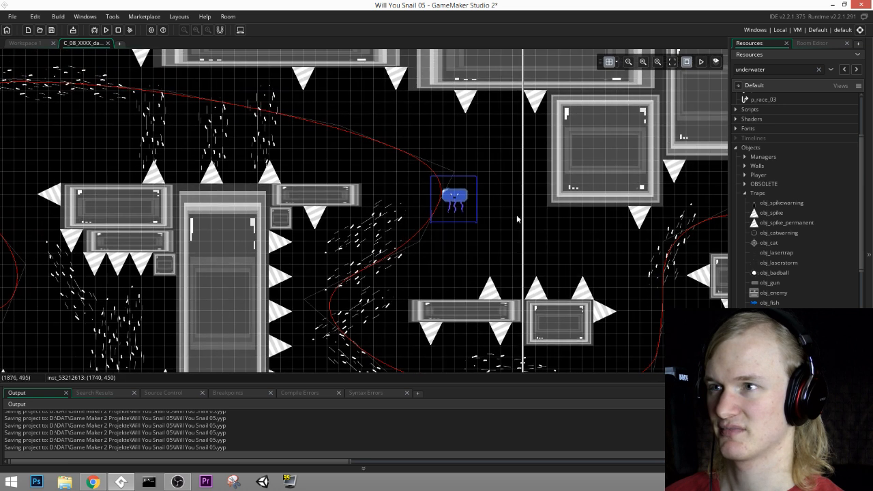
Step: Place obj_fish instances above the floating spiked block near the finish, at (2160, 810) and at (1380, 900)
{"action": "middle_click_drag", "start_coordinate": [547, 198], "coordinate": [436, 162]}
{"action": "middle_click_drag", "start_coordinate": [585, 265], "coordinate": [530, 182]}
{"action": "middle_click_drag", "start_coordinate": [585, 172], "coordinate": [428, 265]}
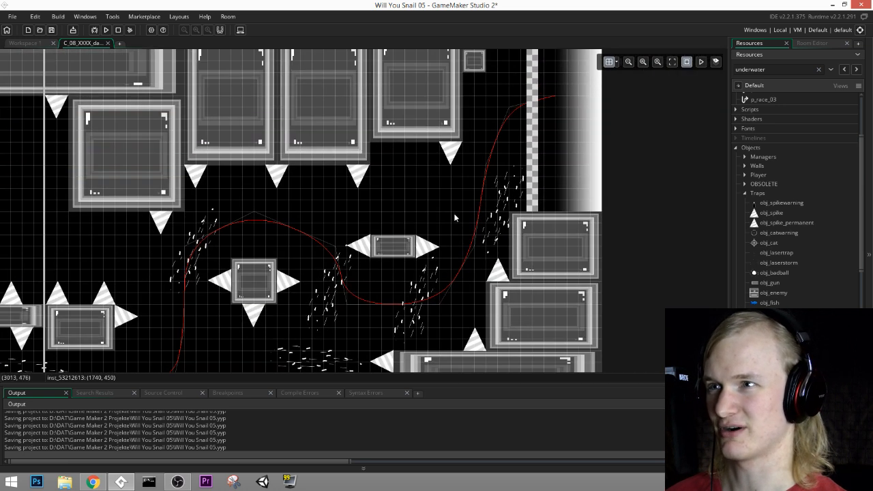
{"action": "middle_click_drag", "start_coordinate": [453, 213], "coordinate": [677, 140]}
{"action": "middle_click_drag", "start_coordinate": [324, 209], "coordinate": [560, 209]}
{"action": "mouse_move", "coordinate": [218, 224]}
{"action": "middle_mouse_down"}
{"action": "mouse_move", "coordinate": [433, 252]}
{"action": "mouse_move", "coordinate": [345, 299]}
{"action": "mouse_move", "coordinate": [361, 260]}
{"action": "middle_mouse_up"}
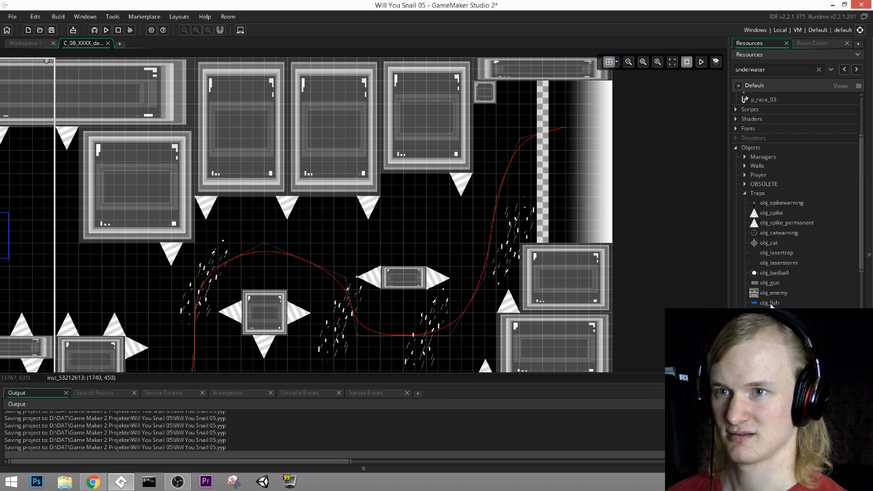
{"action": "left_click_drag", "start_coordinate": [770, 303], "coordinate": [382, 264]}
{"action": "left_click", "coordinate": [426, 264], "text": "alt"}
{"action": "middle_click_drag", "start_coordinate": [427, 265], "coordinate": [590, 159]}
{"action": "middle_click_drag", "start_coordinate": [320, 276], "coordinate": [434, 264]}
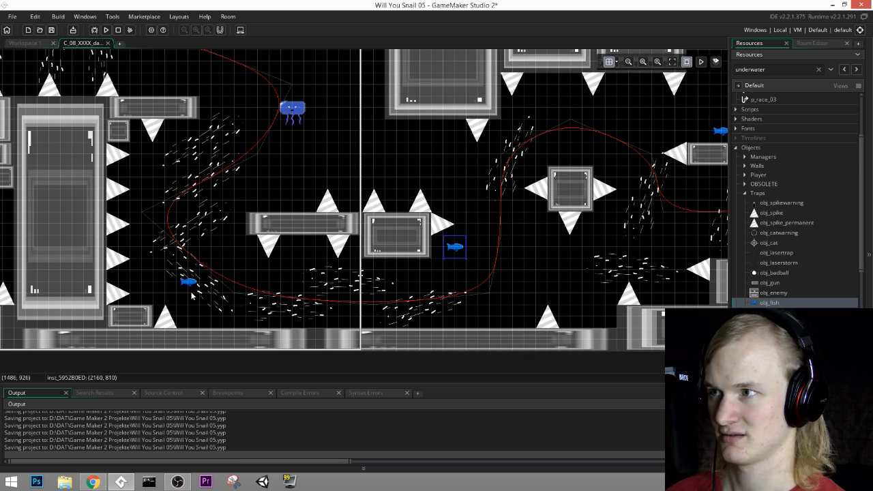
{"action": "left_click", "coordinate": [159, 295], "text": "alt"}
Step: Add four more fish in the room's first half at (1380, 210), (210, 360), (480, 90) and (330, 690)
{"action": "middle_click_drag", "start_coordinate": [335, 207], "coordinate": [363, 263]}
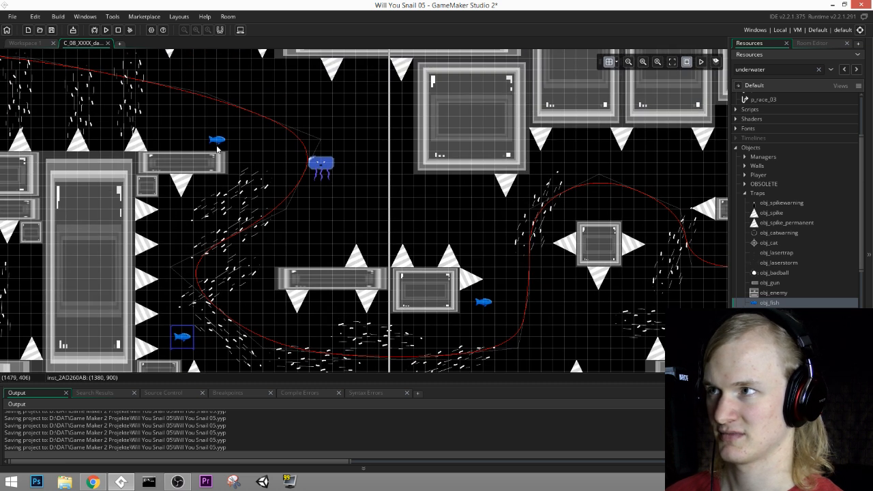
{"action": "middle_click_drag", "start_coordinate": [201, 145], "coordinate": [576, 210]}
{"action": "left_click", "coordinate": [344, 142], "text": "alt"}
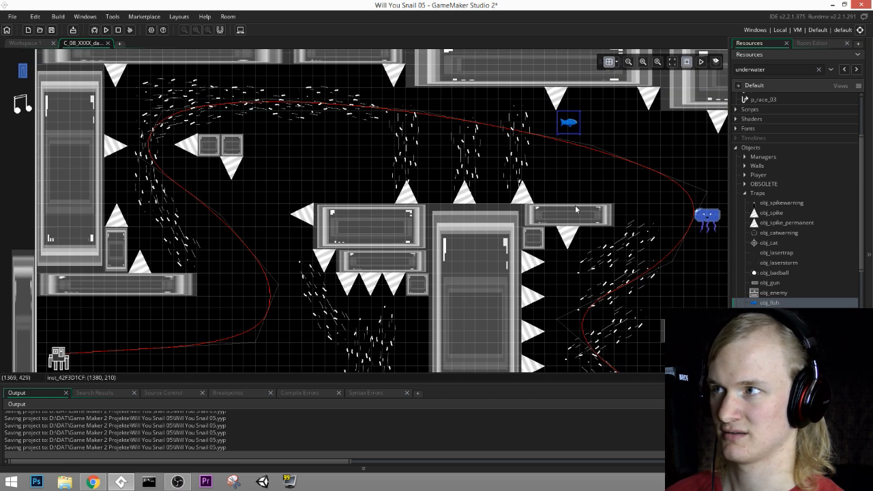
{"action": "left_click", "coordinate": [122, 194], "text": "alt"}
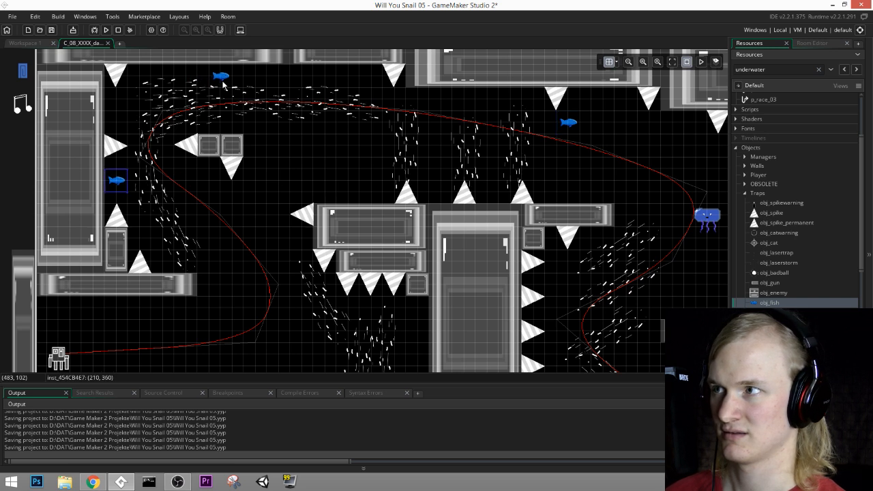
{"action": "left_click", "coordinate": [224, 84], "text": "alt"}
{"action": "middle_click_drag", "start_coordinate": [361, 319], "coordinate": [376, 204]}
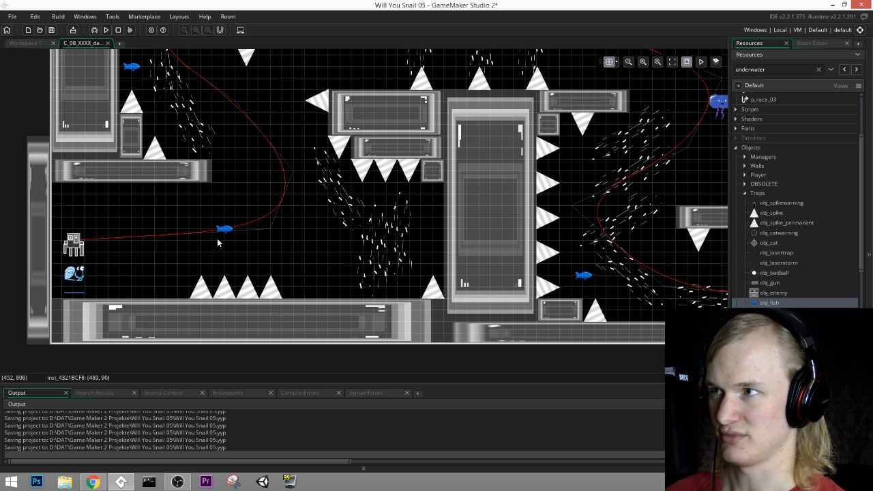
{"action": "left_click", "coordinate": [181, 206], "text": "alt"}
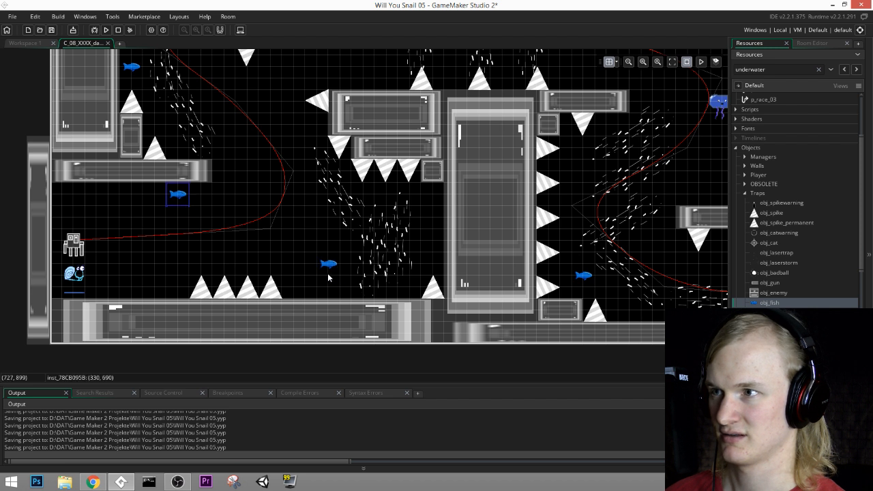
Step: Place another fish at (690, 870) to the right of the floor spikes and set its rotation to 90
{"action": "left_click_drag", "start_coordinate": [329, 264], "coordinate": [318, 263]}
{"action": "double_click", "coordinate": [318, 264]}
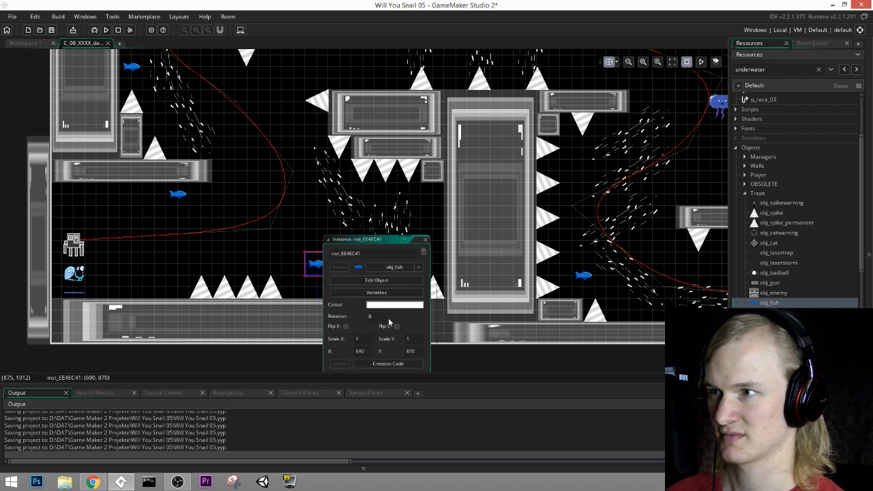
{"action": "type", "text": "90"}
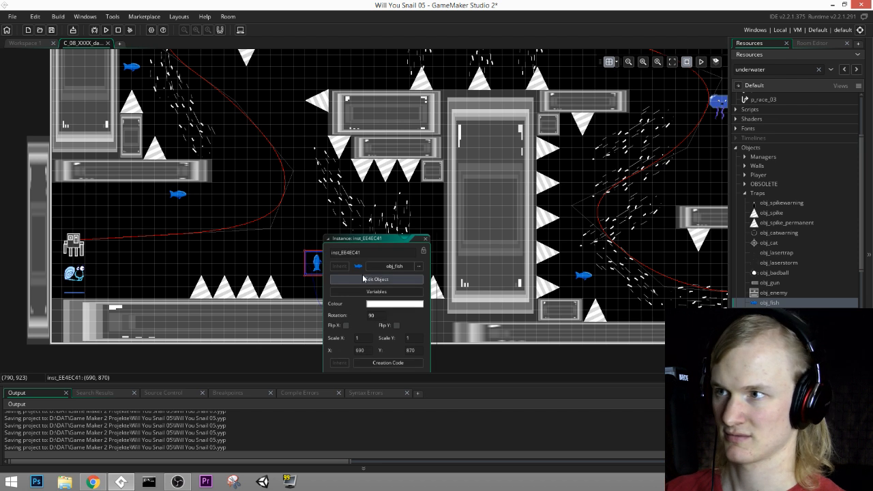
{"action": "left_click", "coordinate": [425, 239]}
Step: Move the upright fish beside the floor spikes and place copies below the middle floating platform and at (2100, 810)
{"action": "left_click_drag", "start_coordinate": [318, 269], "coordinate": [307, 184]}
{"action": "key", "text": "ctrl+v"}
{"action": "middle_click_drag", "start_coordinate": [414, 185], "coordinate": [321, 331]}
{"action": "left_click_drag", "start_coordinate": [212, 327], "coordinate": [483, 300]}
{"action": "middle_click_drag", "start_coordinate": [605, 295], "coordinate": [445, 168]}
{"action": "left_click_drag", "start_coordinate": [314, 178], "coordinate": [605, 264]}
{"action": "key", "text": "ctrl+v"}
{"action": "middle_click_drag", "start_coordinate": [686, 248], "coordinate": [437, 279]}
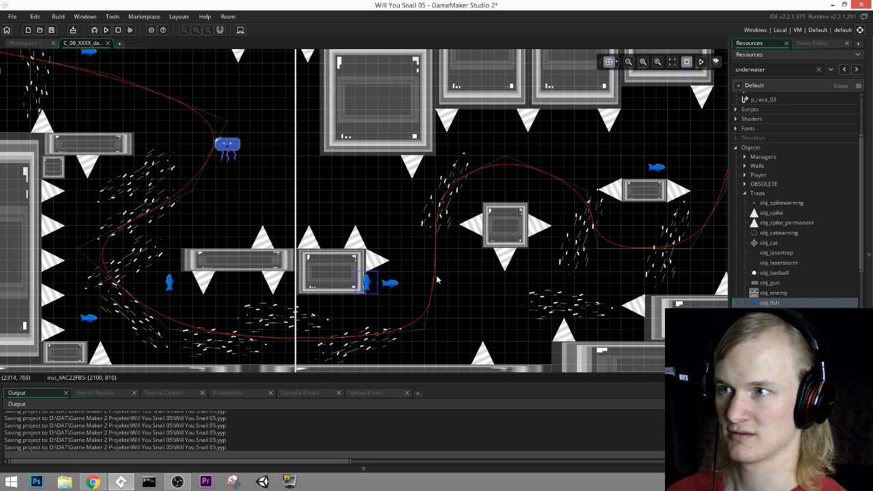
Step: Move the upright fish from (2100, 810) to (2700, 870) near the lower right blocks and paste a copy at (2700, 172)
{"action": "left_click_drag", "start_coordinate": [369, 285], "coordinate": [586, 330]}
{"action": "middle_click_drag", "start_coordinate": [622, 265], "coordinate": [389, 300]}
{"action": "key", "text": "ctrl+v"}
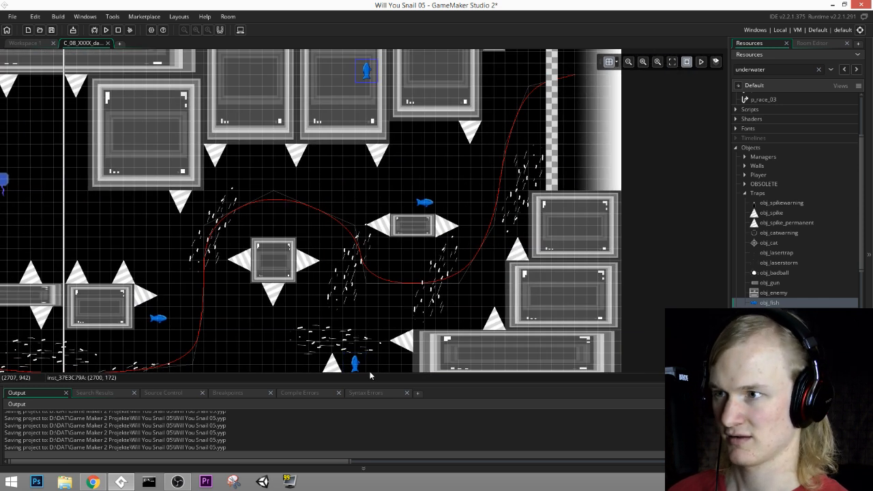
{"action": "middle_click_drag", "start_coordinate": [362, 368], "coordinate": [367, 229]}
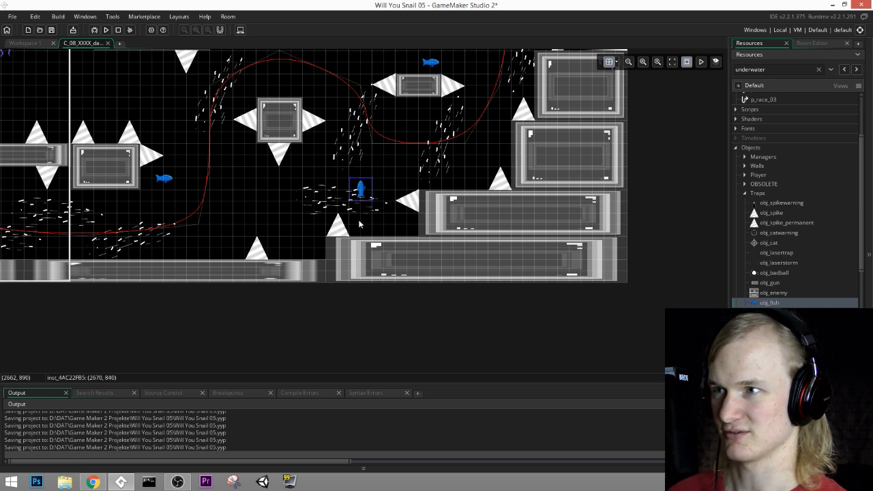
{"action": "left_click", "coordinate": [363, 196]}
{"action": "left_click_drag", "start_coordinate": [363, 196], "coordinate": [365, 209]}
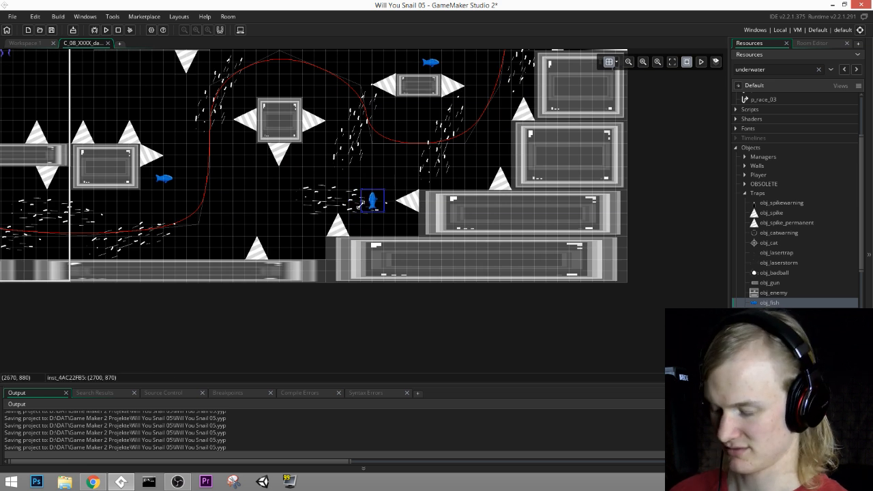
Step: Copy the upright fish to (3030, 690) beside the stacked right blocks and lower the one near the particle stream to (2700, 900)
{"action": "key", "text": "ctrl+v"}
{"action": "left_click", "coordinate": [502, 134]}
{"action": "middle_click_drag", "start_coordinate": [549, 133], "coordinate": [480, 283]}
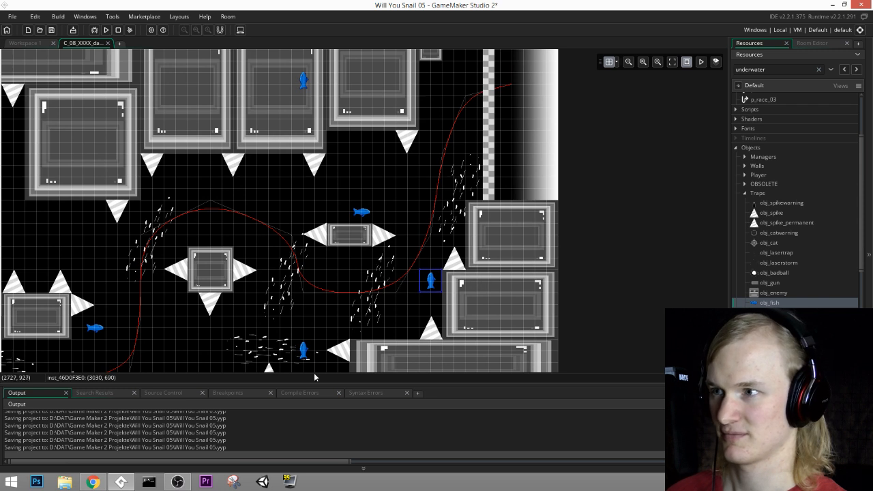
{"action": "left_click_drag", "start_coordinate": [304, 354], "coordinate": [305, 365]}
Step: Review the fish placement across the whole room and save the project
{"action": "middle_click_drag", "start_coordinate": [376, 332], "coordinate": [470, 231]}
{"action": "scroll", "coordinate": [170, 253], "scroll_direction": "down", "scroll_amount": 2}
{"action": "middle_click_drag", "start_coordinate": [109, 226], "coordinate": [535, 254]}
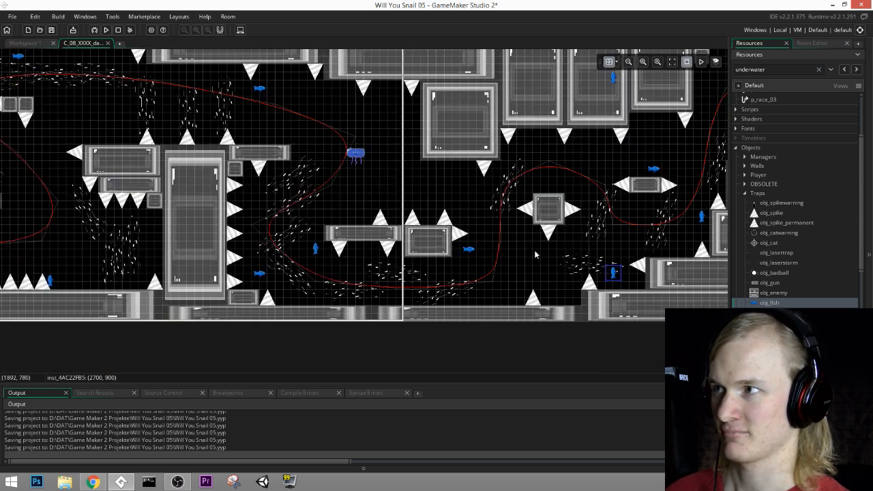
{"action": "scroll", "coordinate": [181, 250], "scroll_direction": "down", "scroll_amount": 1}
{"action": "scroll", "coordinate": [178, 251], "scroll_direction": "up", "scroll_amount": 2}
{"action": "middle_click_drag", "start_coordinate": [178, 251], "coordinate": [352, 252]}
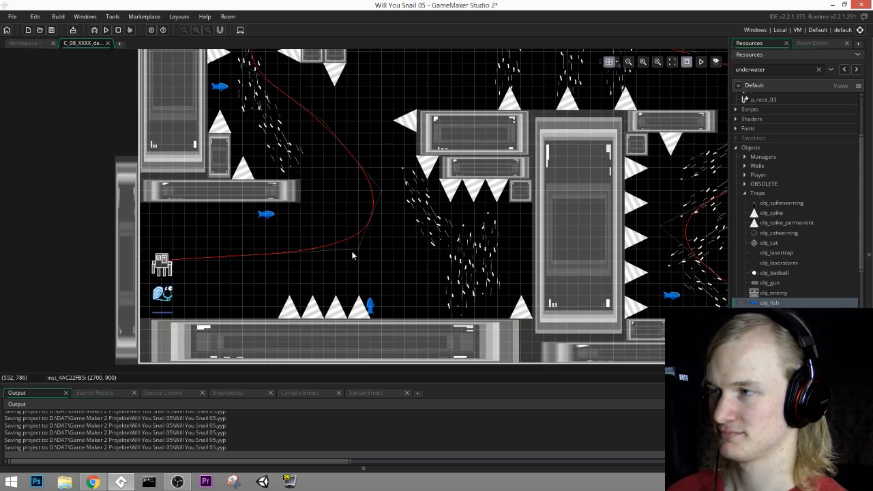
{"action": "left_click", "coordinate": [51, 30]}
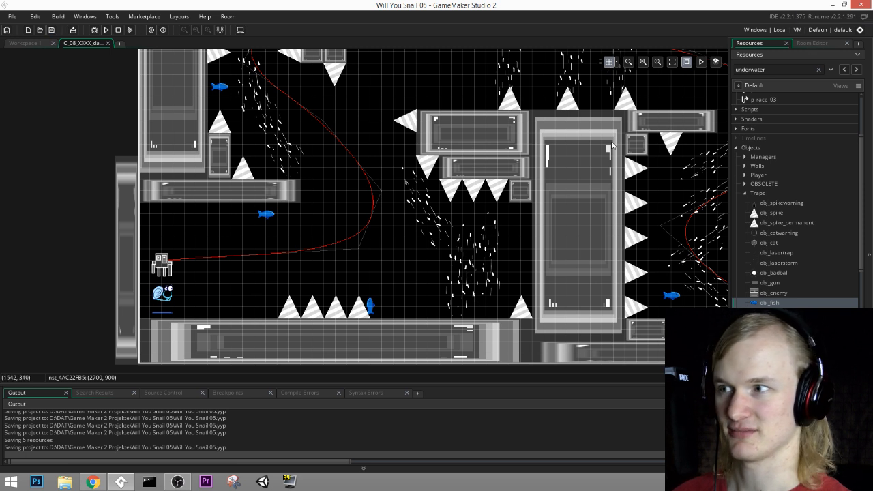
Step: Delete the obj_ai_level_underwater instance from the Player layer of the danger race room
{"action": "scroll", "coordinate": [211, 281], "scroll_direction": "up", "scroll_amount": 1}
{"action": "middle_click_drag", "start_coordinate": [211, 281], "coordinate": [394, 243]}
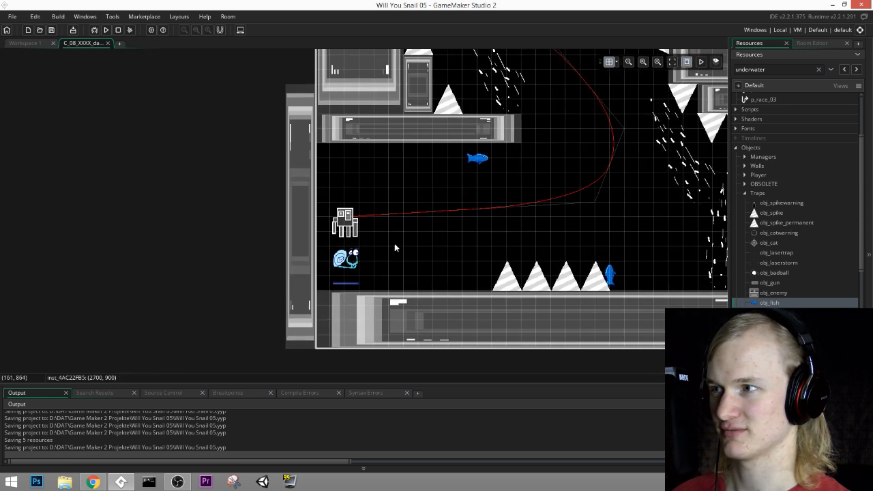
{"action": "left_click", "coordinate": [813, 42]}
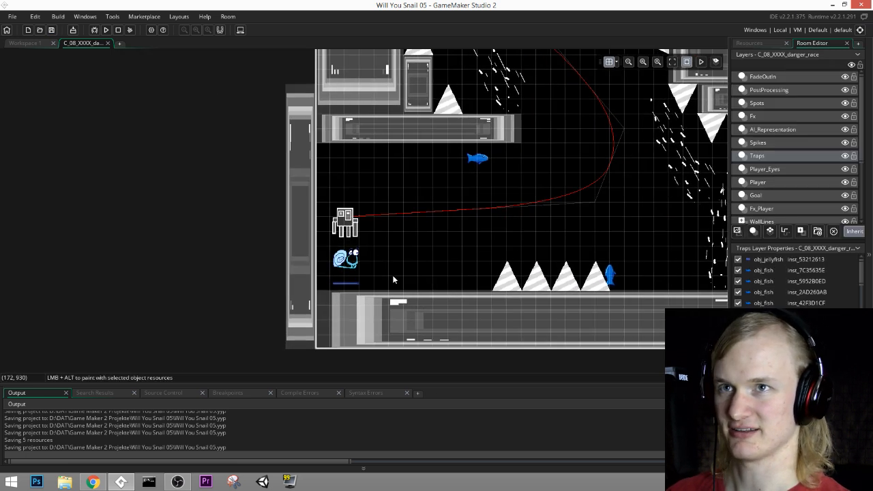
{"action": "left_click", "coordinate": [759, 182]}
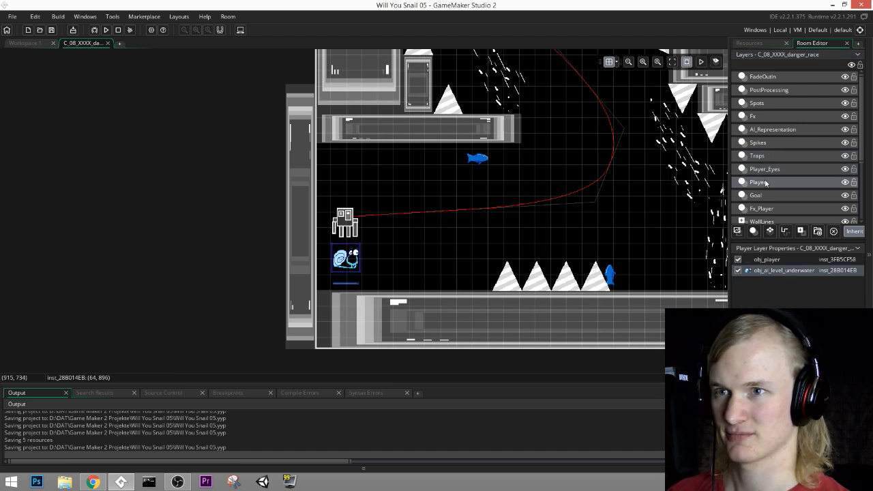
{"action": "key", "text": "Delete"}
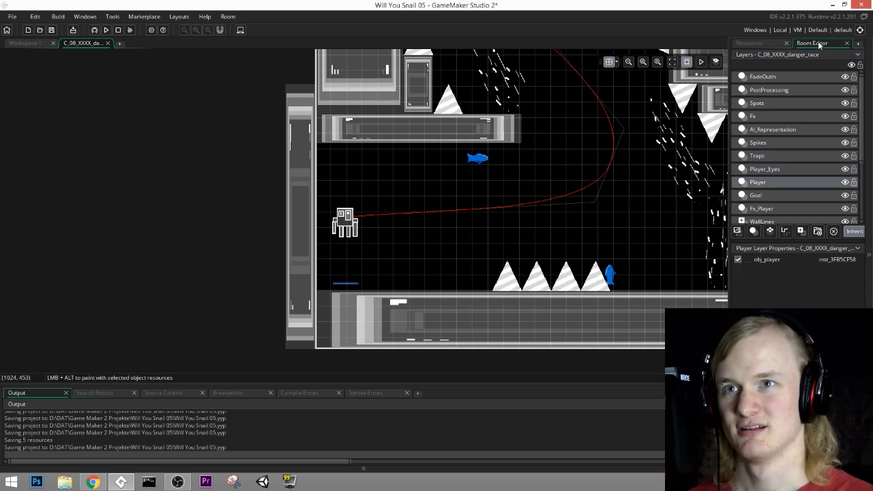
Step: Find obj_ai_level_underwater among the AI objects and examine the difficulty settings in its Create event
{"action": "left_click", "coordinate": [767, 43]}
{"action": "scroll", "coordinate": [791, 292], "scroll_direction": "down", "scroll_amount": 7}
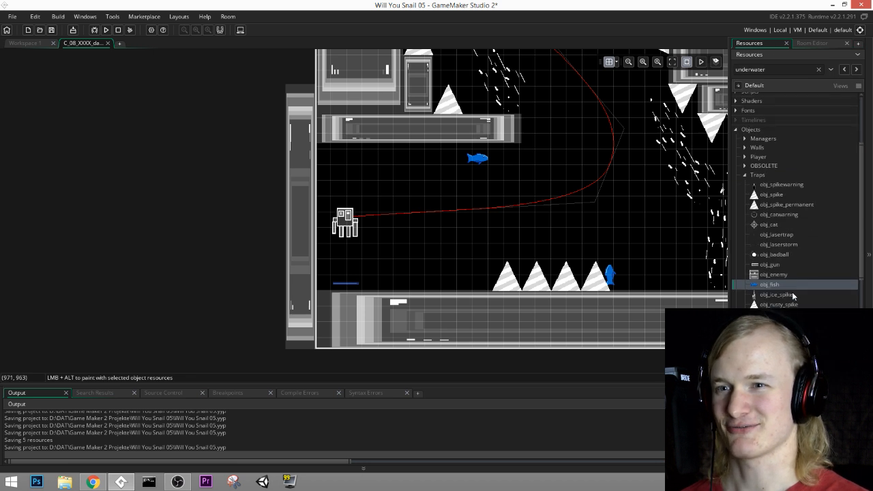
{"action": "left_click", "coordinate": [745, 259]}
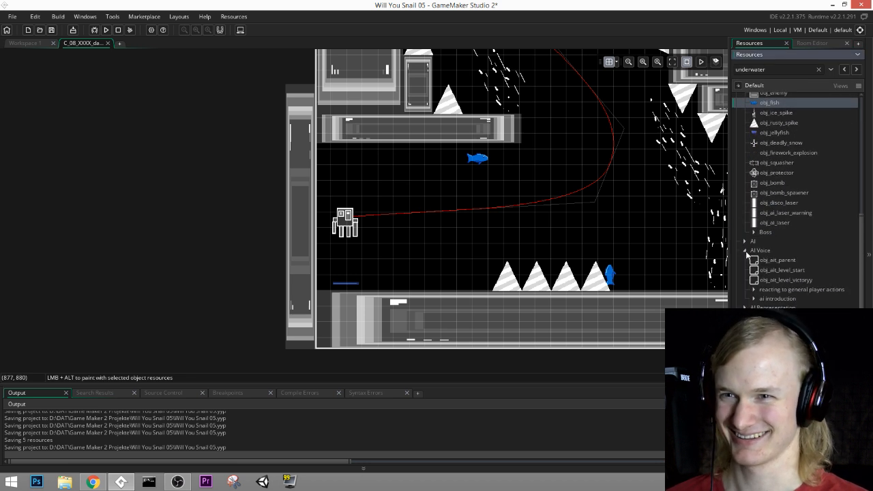
{"action": "left_click", "coordinate": [745, 260]}
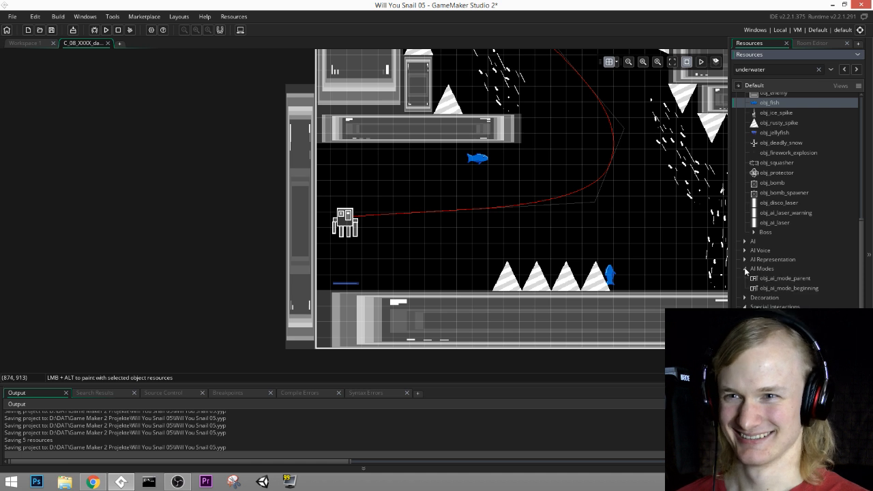
{"action": "left_click", "coordinate": [745, 241]}
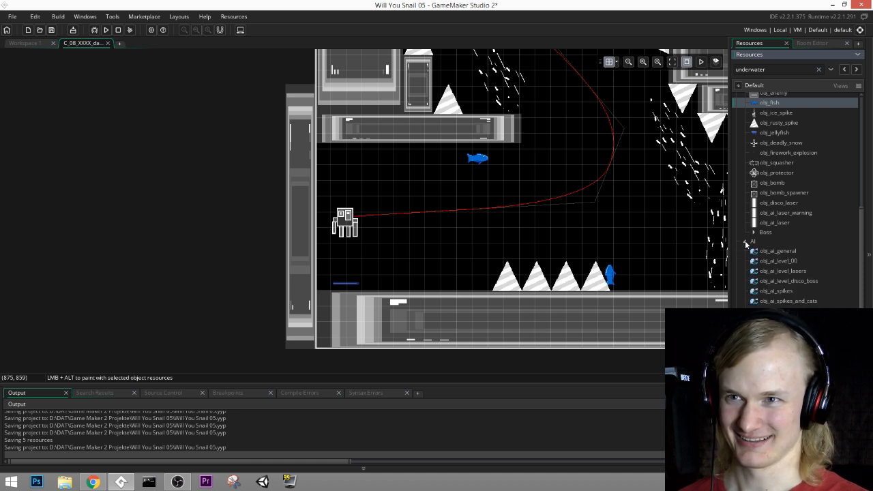
{"action": "scroll", "coordinate": [765, 285], "scroll_direction": "down", "scroll_amount": 1}
{"action": "scroll", "coordinate": [809, 253], "scroll_direction": "down", "scroll_amount": 1}
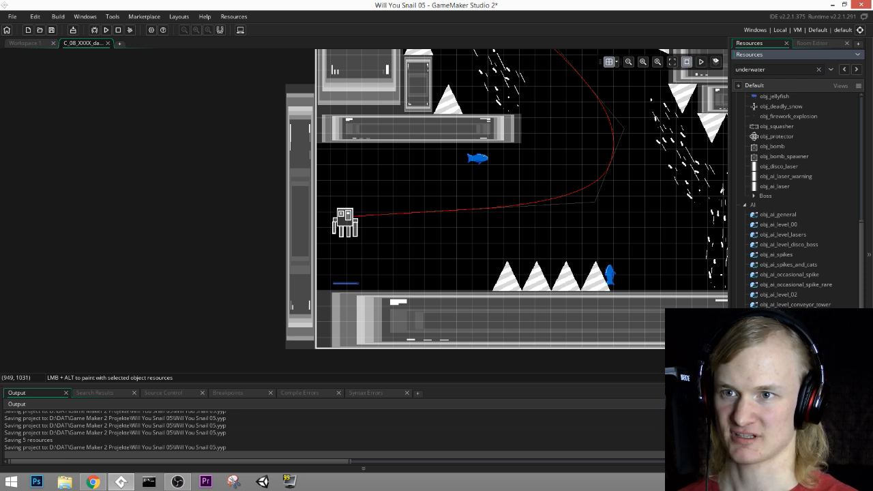
{"action": "double_click", "coordinate": [782, 324]}
{"action": "double_click", "coordinate": [329, 178]}
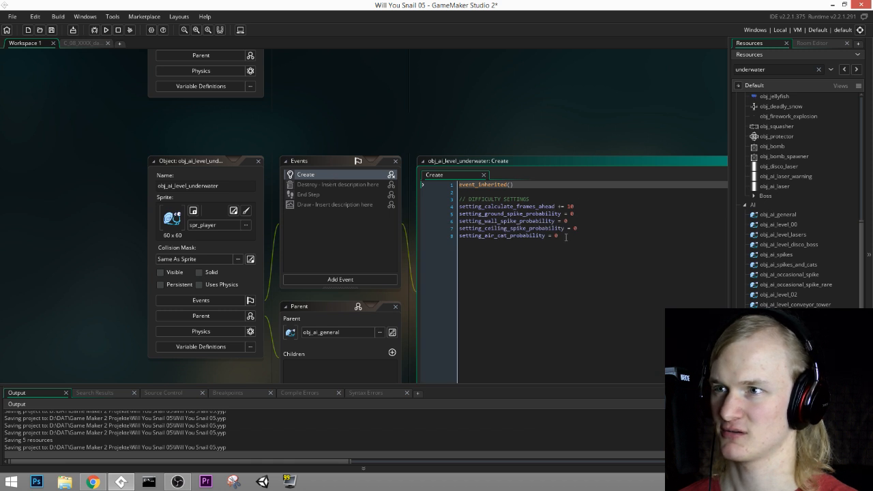
{"action": "scroll", "coordinate": [565, 237], "scroll_direction": "up", "scroll_amount": 2, "text": "ctrl"}
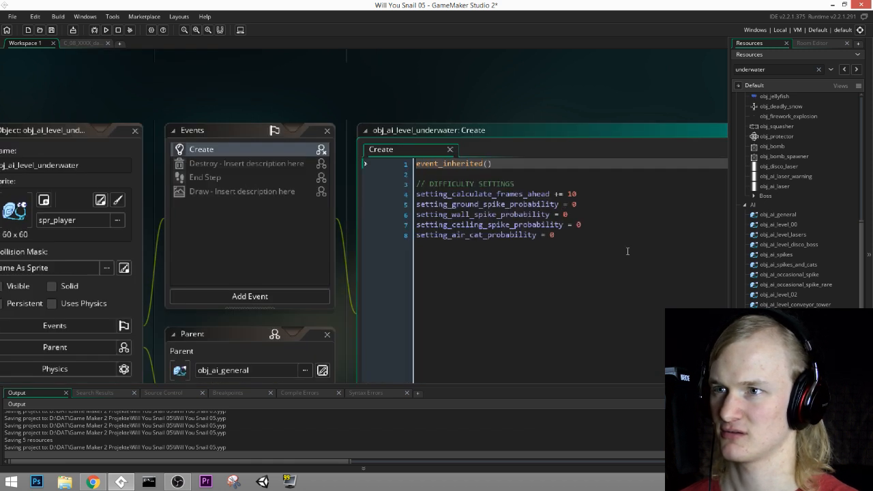
{"action": "left_click", "coordinate": [136, 131]}
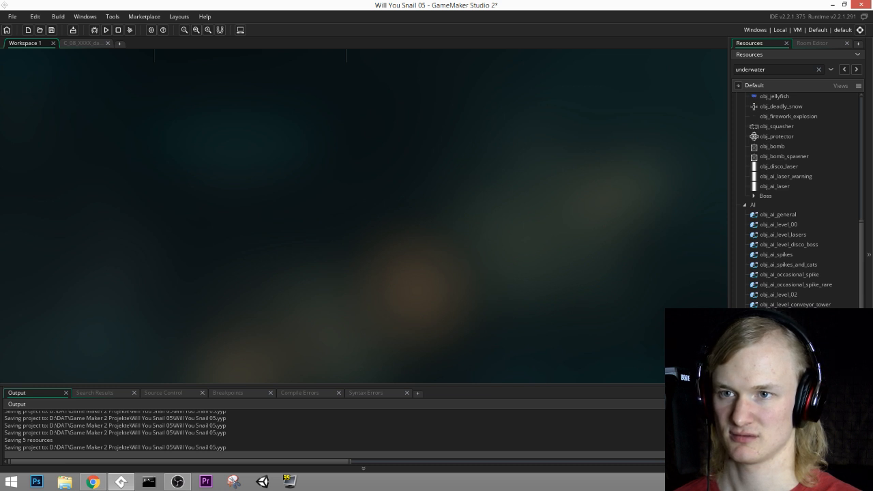
Step: Examine the difficulty settings in the Create event of obj_ai_spikes_and_cats, then close the object
{"action": "double_click", "coordinate": [805, 263]}
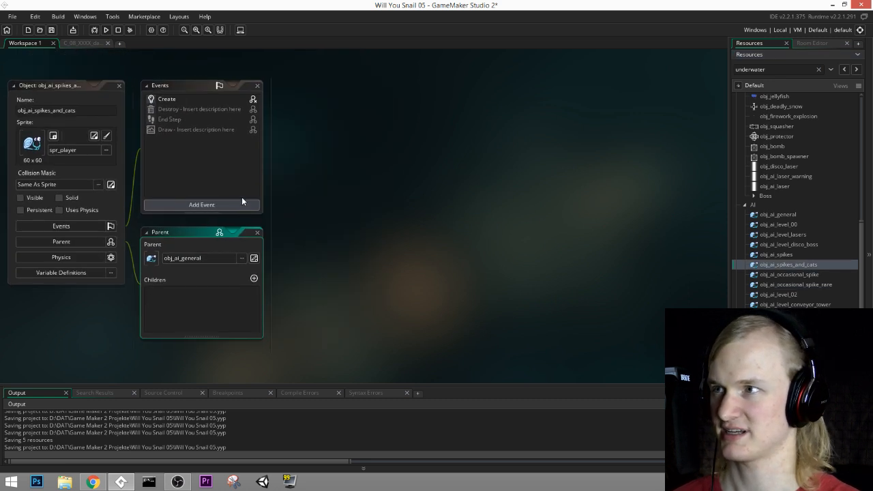
{"action": "double_click", "coordinate": [184, 100]}
{"action": "scroll", "coordinate": [400, 196], "scroll_direction": "up", "scroll_amount": 1, "text": "ctrl"}
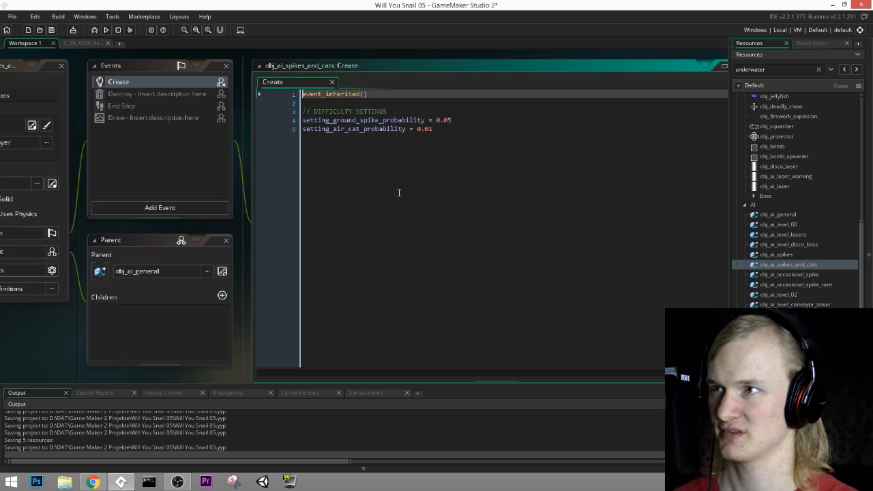
{"action": "middle_click_drag", "start_coordinate": [399, 193], "coordinate": [483, 243]}
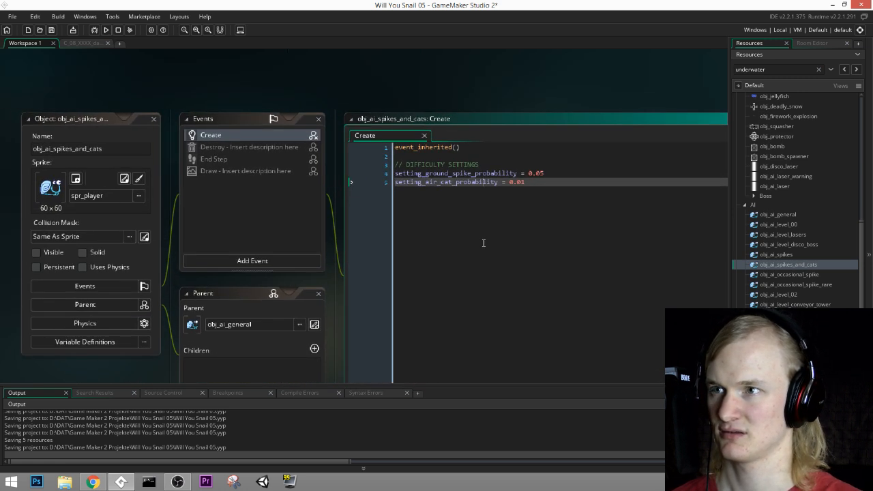
{"action": "left_click", "coordinate": [153, 119]}
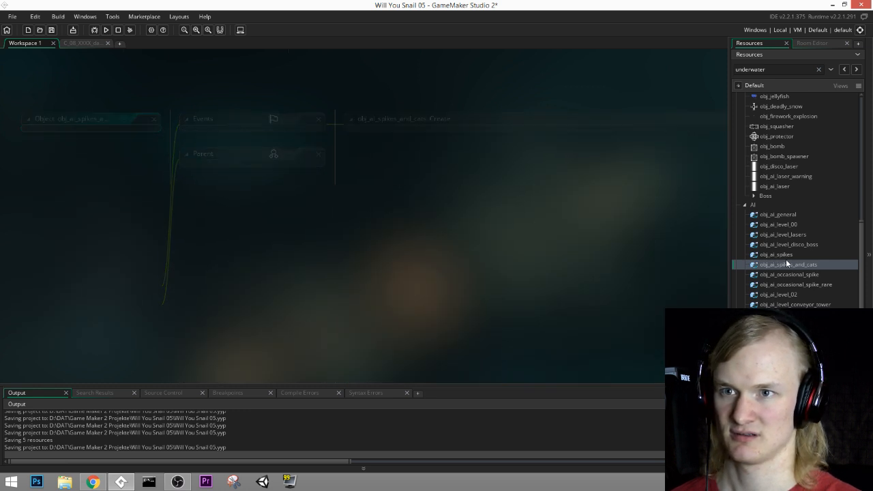
Step: Duplicate obj_ai_spikes_and_cats and rename the copy obj_ai_racing
{"action": "right_click", "coordinate": [791, 265]}
{"action": "left_click", "coordinate": [769, 322]}
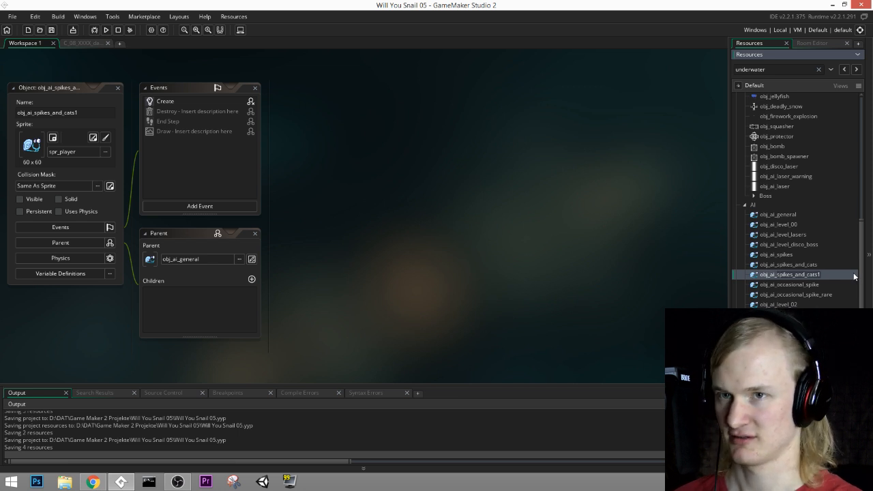
{"action": "type", "text": "obj_ai_racing"}
{"action": "key", "text": "Return"}
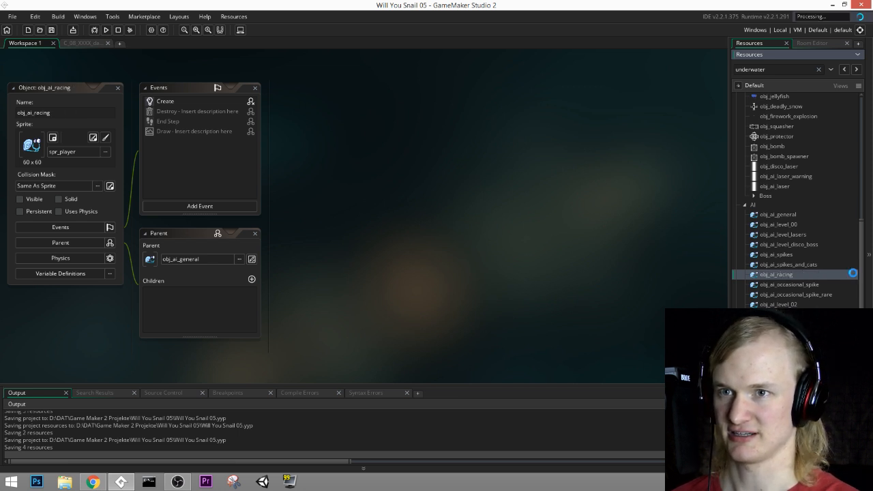
Step: Remove the setting_ground_spike_probability line from the Create event of obj_ai_racing and save the project
{"action": "double_click", "coordinate": [156, 102]}
{"action": "scroll", "coordinate": [335, 156], "scroll_direction": "up", "scroll_amount": 3, "text": "ctrl"}
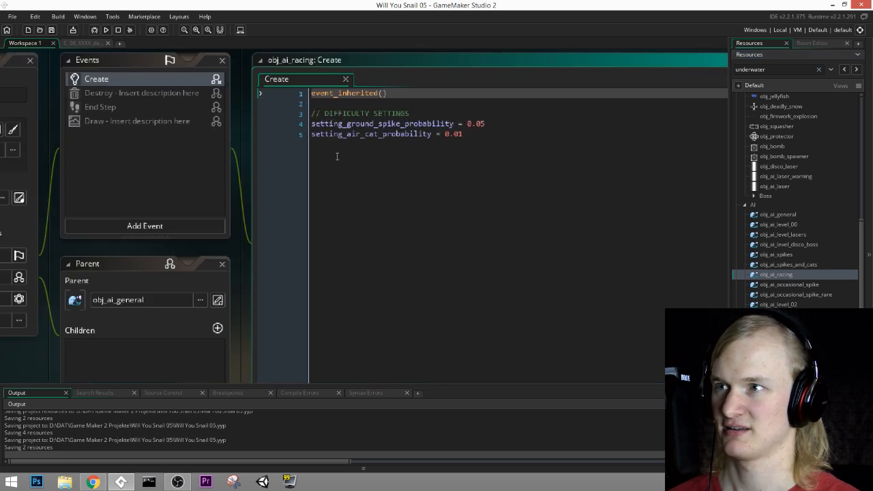
{"action": "middle_click_drag", "start_coordinate": [488, 155], "coordinate": [462, 209]}
{"action": "left_click_drag", "start_coordinate": [560, 168], "coordinate": [240, 171]}
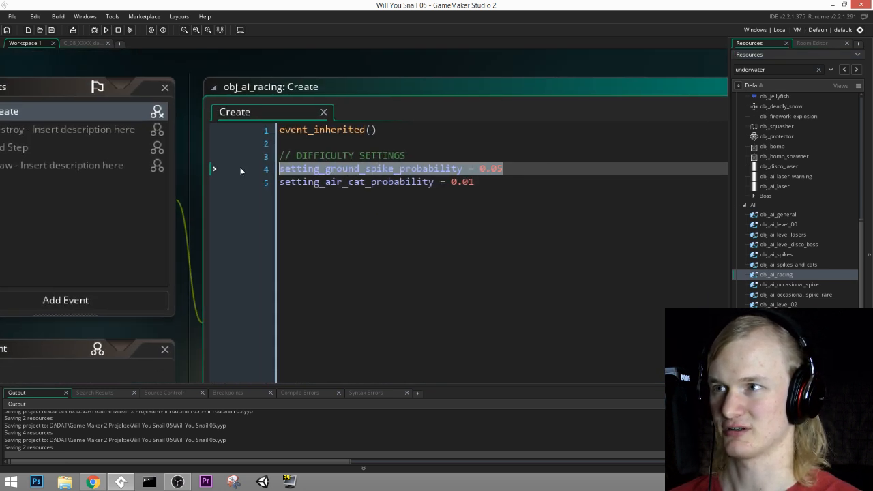
{"action": "key", "text": "BackSpace"}
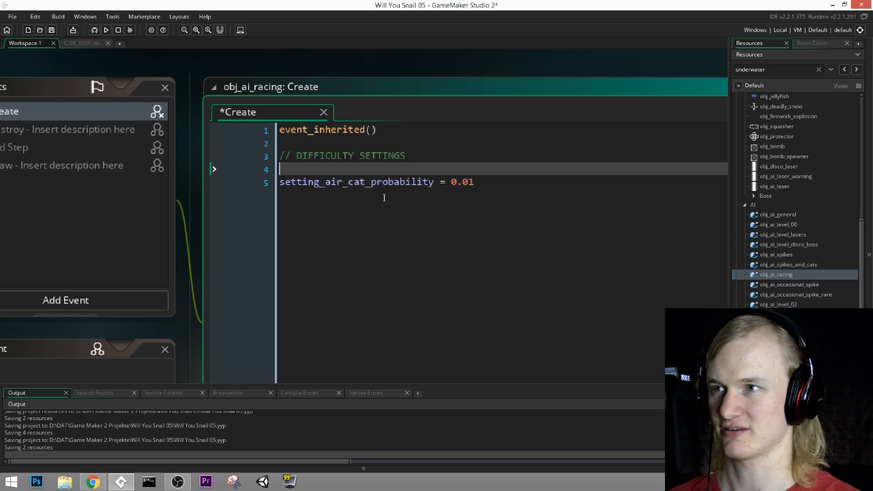
{"action": "key", "text": "Delete"}
{"action": "middle_click_drag", "start_coordinate": [356, 237], "coordinate": [530, 260]}
{"action": "left_click", "coordinate": [52, 30]}
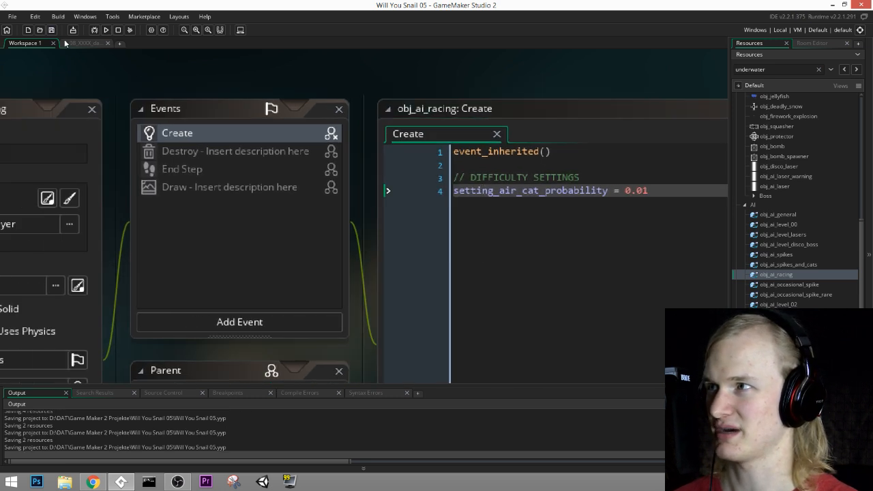
Step: Place an obj_ai_racing instance on the Player layer just below the squid in the danger race room and check the layer's instances
{"action": "left_click", "coordinate": [66, 43]}
{"action": "scroll", "coordinate": [348, 223], "scroll_direction": "up", "scroll_amount": 1}
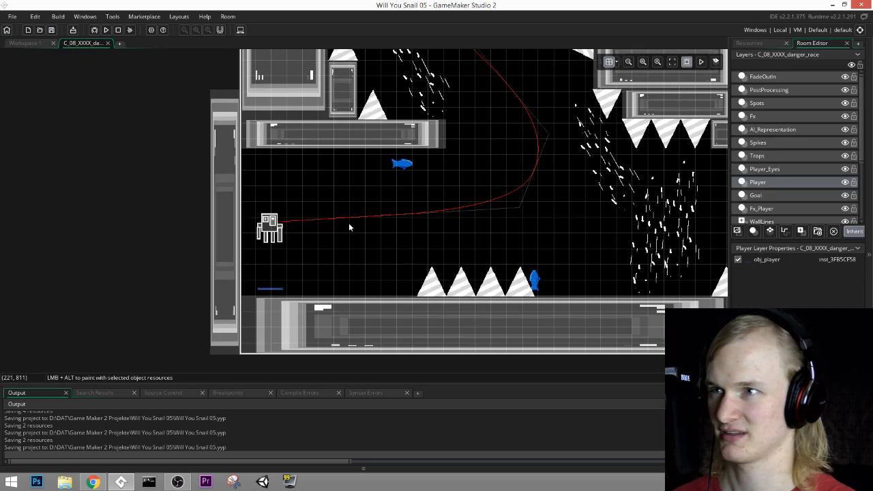
{"action": "left_click", "coordinate": [762, 44]}
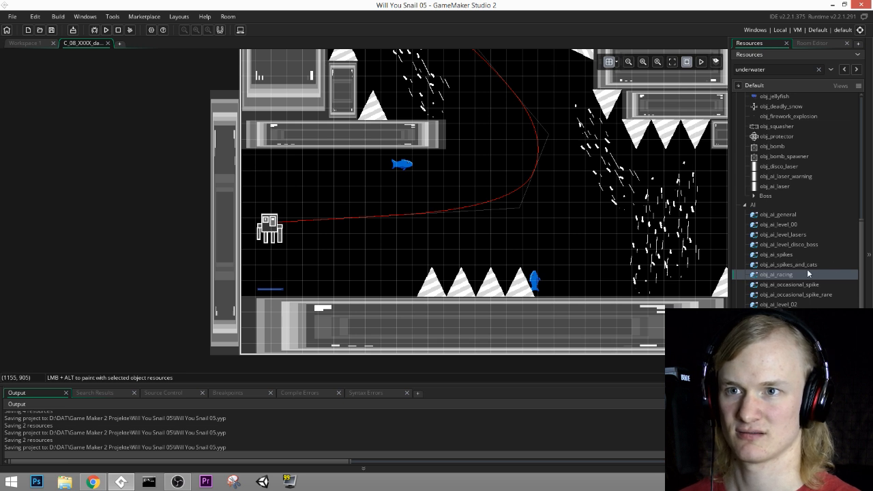
{"action": "left_click_drag", "start_coordinate": [809, 239], "coordinate": [270, 265]}
{"action": "middle_click_drag", "start_coordinate": [548, 173], "coordinate": [472, 211]}
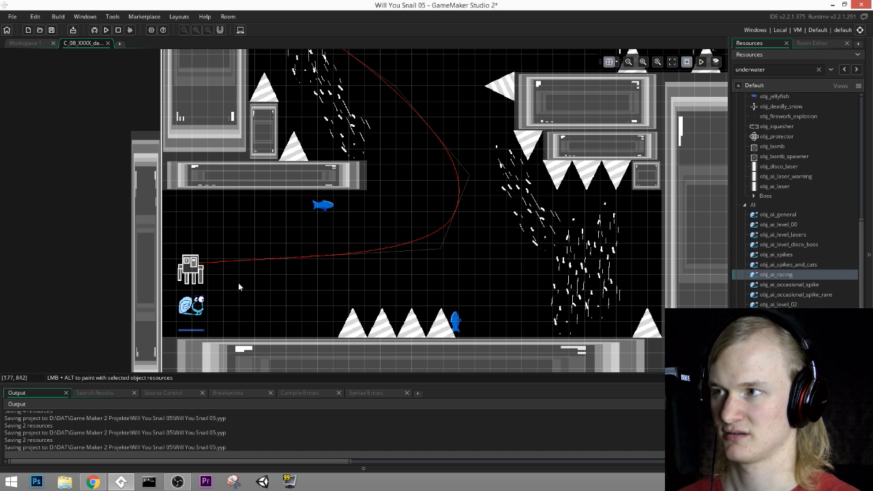
{"action": "scroll", "coordinate": [225, 287], "scroll_direction": "up", "scroll_amount": 2}
{"action": "middle_click_drag", "start_coordinate": [214, 289], "coordinate": [392, 259]}
{"action": "left_click", "coordinate": [812, 43]}
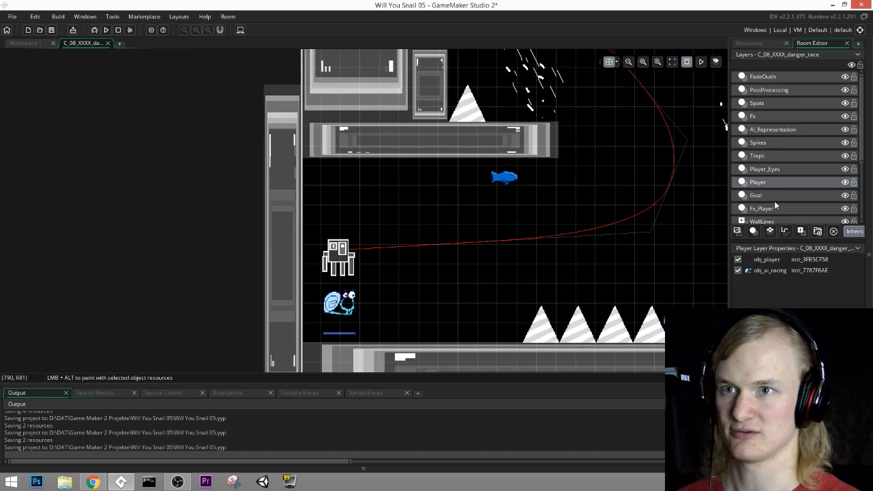
Step: Look up the race paths in the project resources and return to the danger race room's layers
{"action": "left_click", "coordinate": [750, 43]}
{"action": "left_click", "coordinate": [26, 43]}
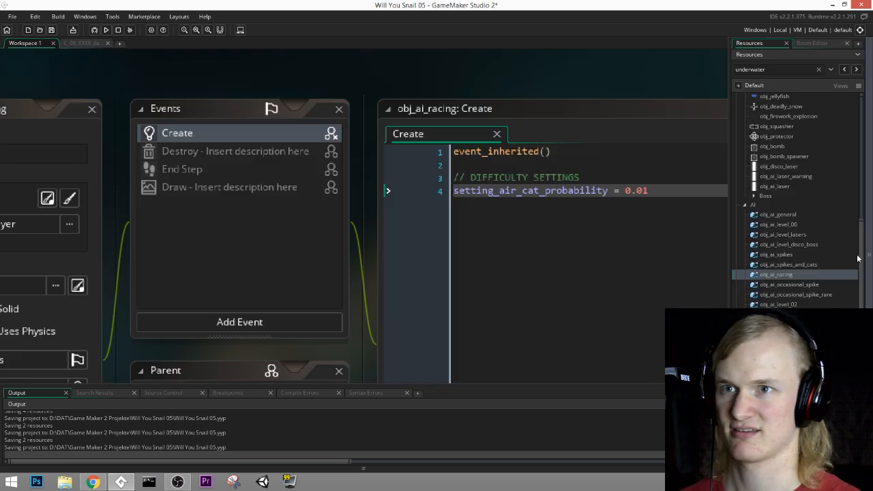
{"action": "scroll", "coordinate": [784, 234], "scroll_direction": "up", "scroll_amount": 3}
{"action": "scroll", "coordinate": [781, 230], "scroll_direction": "up", "scroll_amount": 3}
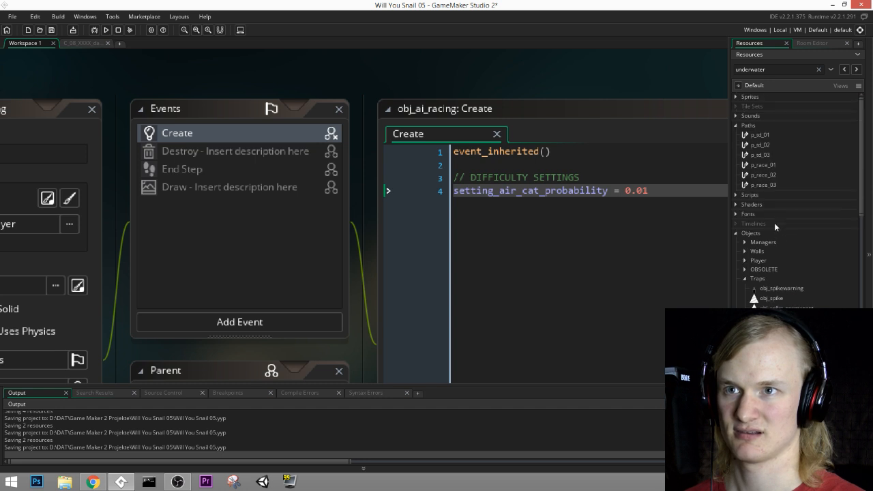
{"action": "left_click", "coordinate": [811, 44]}
{"action": "left_click", "coordinate": [99, 44]}
{"action": "middle_click_drag", "start_coordinate": [215, 221], "coordinate": [223, 198]}
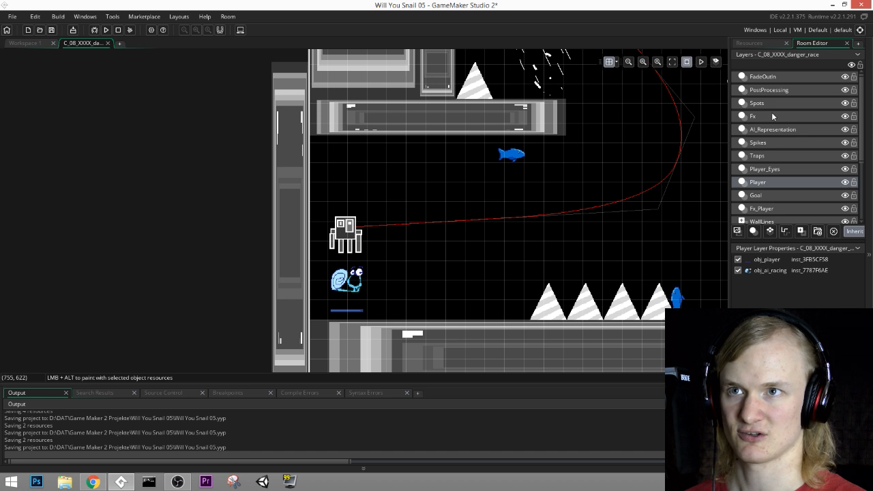
Step: Open the creation code of the squid instance on the MiniGames layer and set its path to p_race_03
{"action": "left_click", "coordinate": [771, 152]}
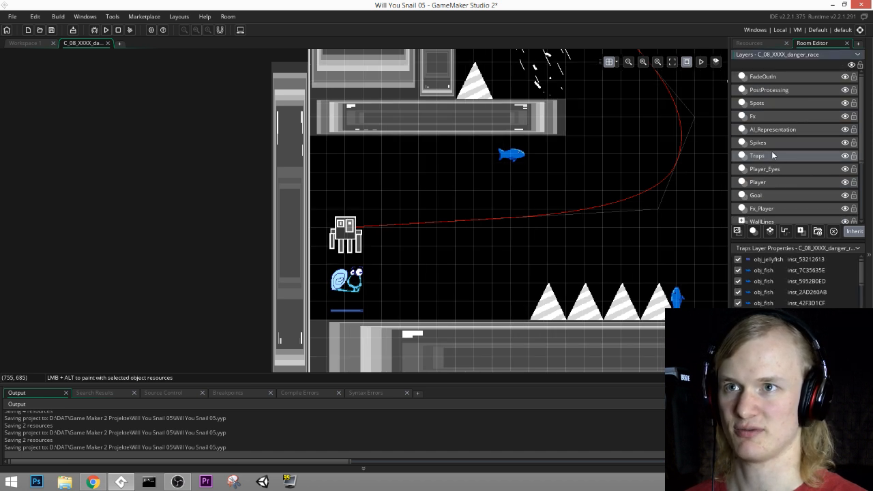
{"action": "scroll", "coordinate": [776, 160], "scroll_direction": "down", "scroll_amount": 3}
{"action": "left_click", "coordinate": [758, 139]}
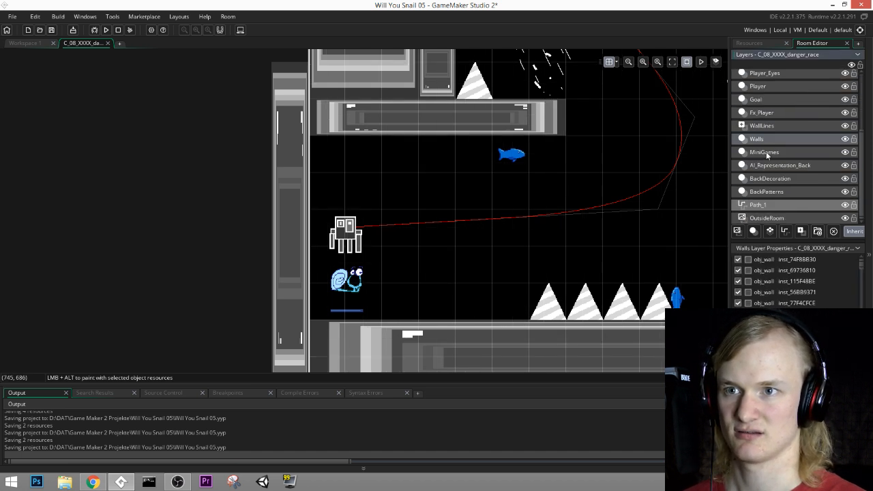
{"action": "left_click", "coordinate": [765, 153]}
{"action": "double_click", "coordinate": [341, 244]}
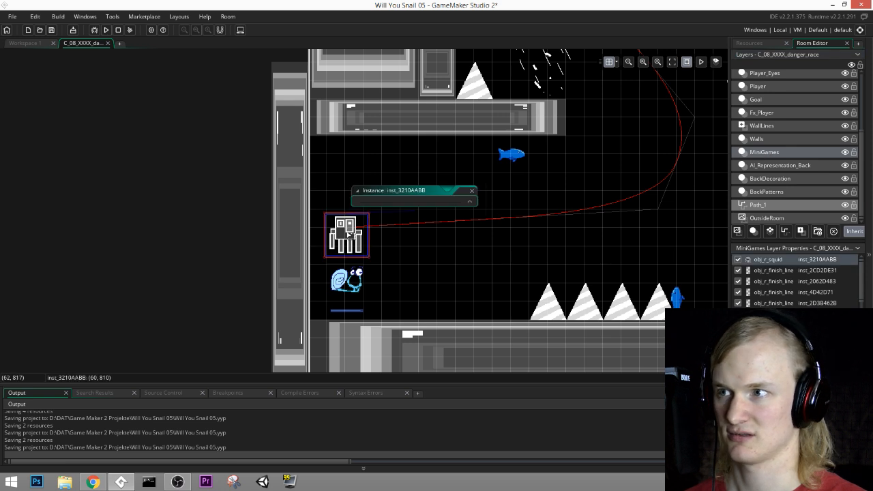
{"action": "scroll", "coordinate": [384, 264], "scroll_direction": "up", "scroll_amount": 1, "text": "ctrl"}
{"action": "left_click", "coordinate": [422, 325]}
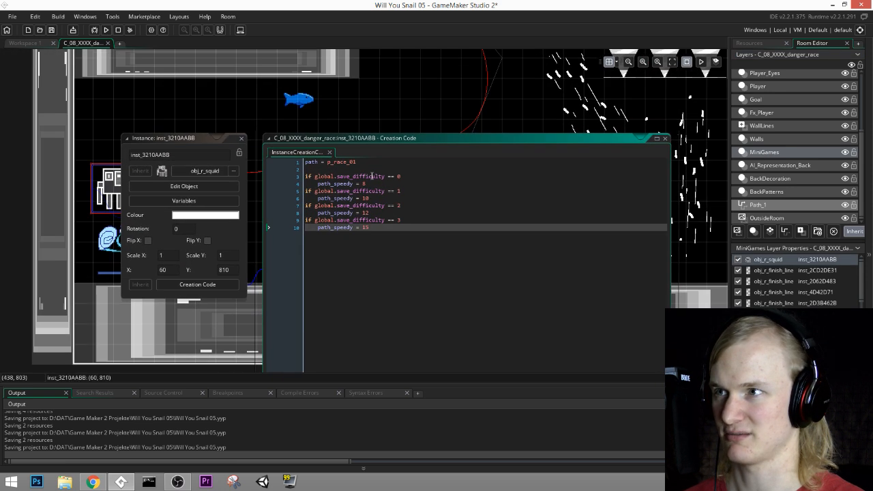
{"action": "left_click", "coordinate": [354, 164]}
{"action": "type", "text": "3"}
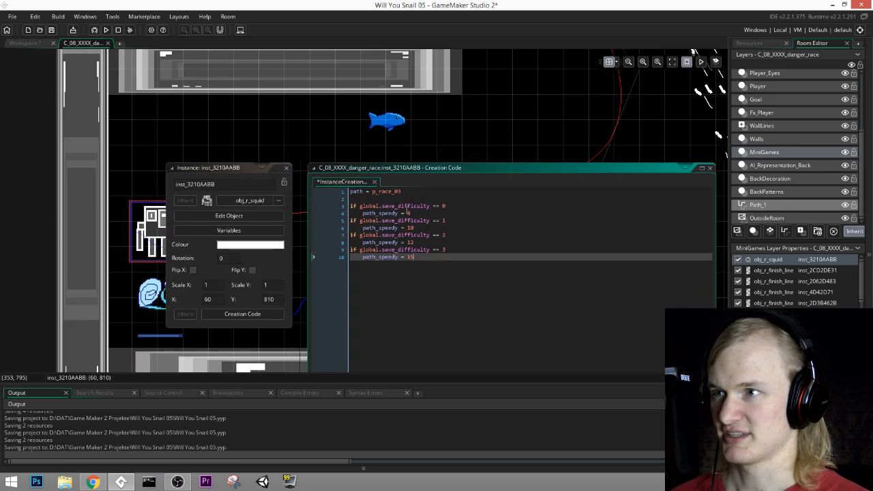
Step: Set path_speedy to 7 for all four difficulty levels in the squid's creation code, close the instance and save the project
{"action": "left_click", "coordinate": [408, 214]}
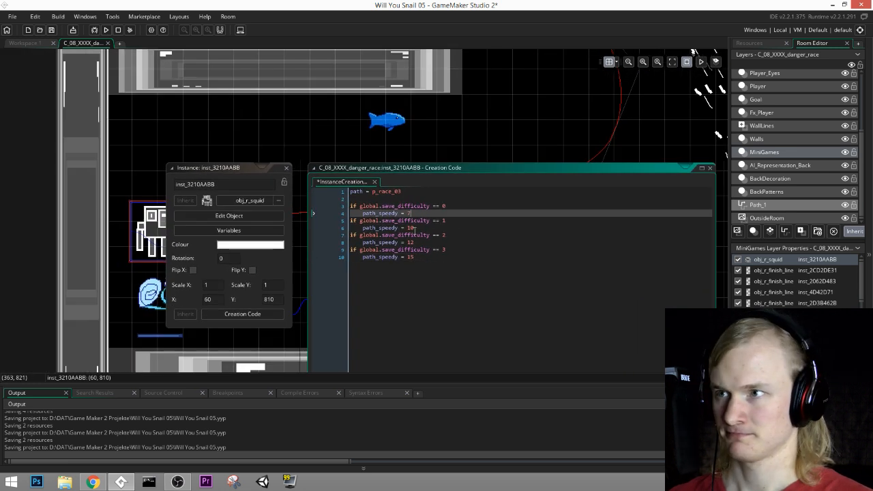
{"action": "left_click", "coordinate": [411, 228]}
{"action": "double_click", "coordinate": [410, 242]}
{"action": "type", "text": "7"}
{"action": "left_click", "coordinate": [409, 257]}
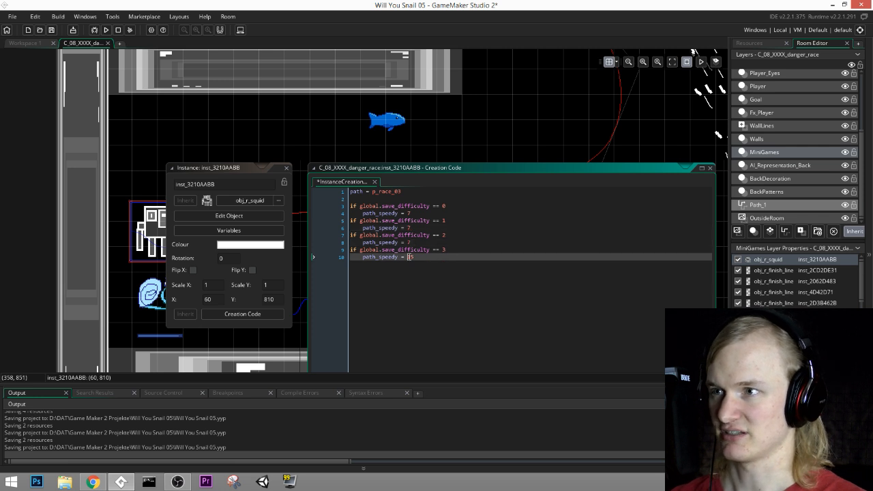
{"action": "left_click", "coordinate": [287, 168]}
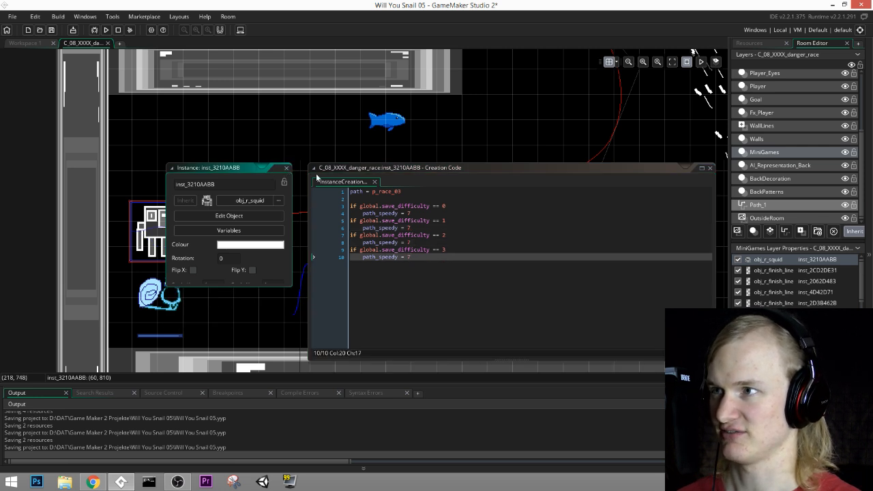
{"action": "key", "text": "ctrl+s"}
Step: Check the race path through the danger race room, run the game and start playing from the title screen
{"action": "scroll", "coordinate": [511, 229], "scroll_direction": "down", "scroll_amount": 2, "text": "ctrl"}
{"action": "middle_click_drag", "start_coordinate": [588, 181], "coordinate": [321, 266]}
{"action": "scroll", "coordinate": [428, 254], "scroll_direction": "down", "scroll_amount": 2, "text": "ctrl"}
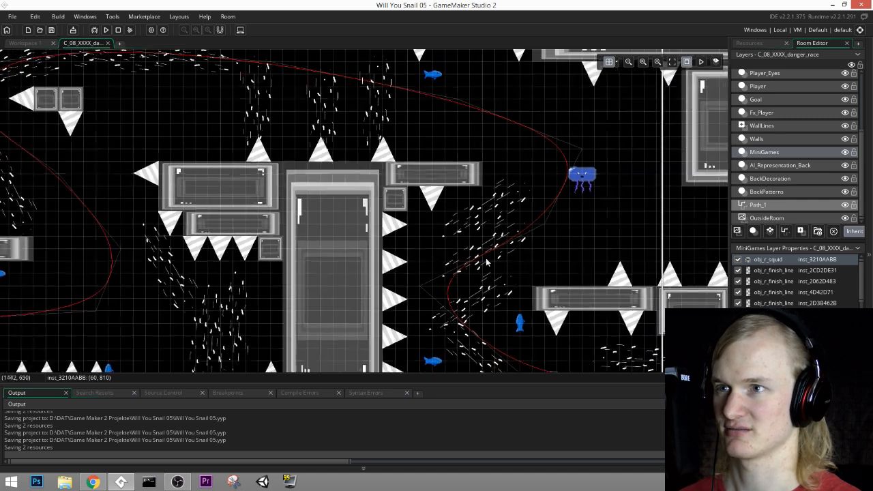
{"action": "middle_click_drag", "start_coordinate": [589, 256], "coordinate": [208, 254]}
{"action": "middle_click_drag", "start_coordinate": [500, 216], "coordinate": [518, 197]}
{"action": "middle_click_drag", "start_coordinate": [72, 270], "coordinate": [470, 238]}
{"action": "middle_click_drag", "start_coordinate": [276, 258], "coordinate": [422, 302]}
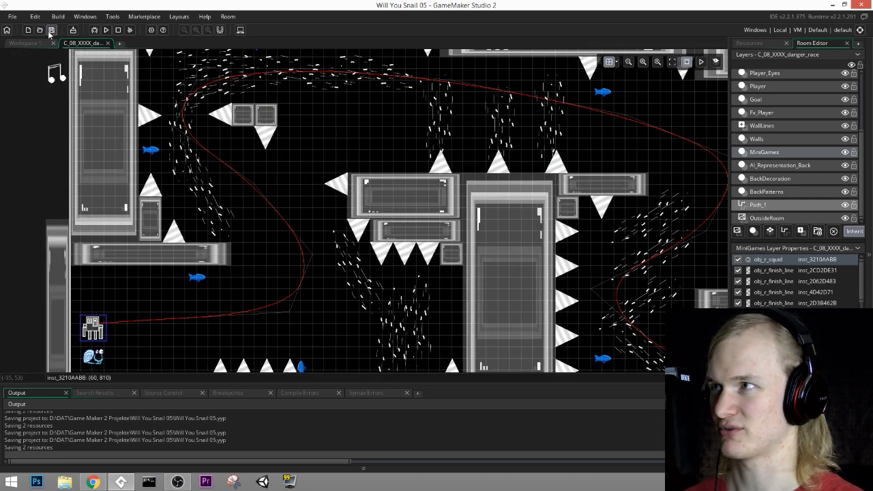
{"action": "left_click", "coordinate": [106, 30]}
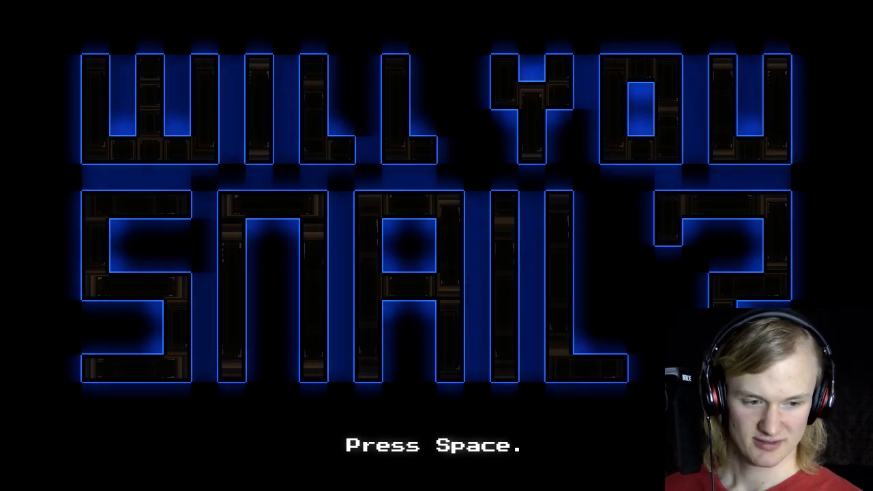
{"action": "key", "text": "space"}
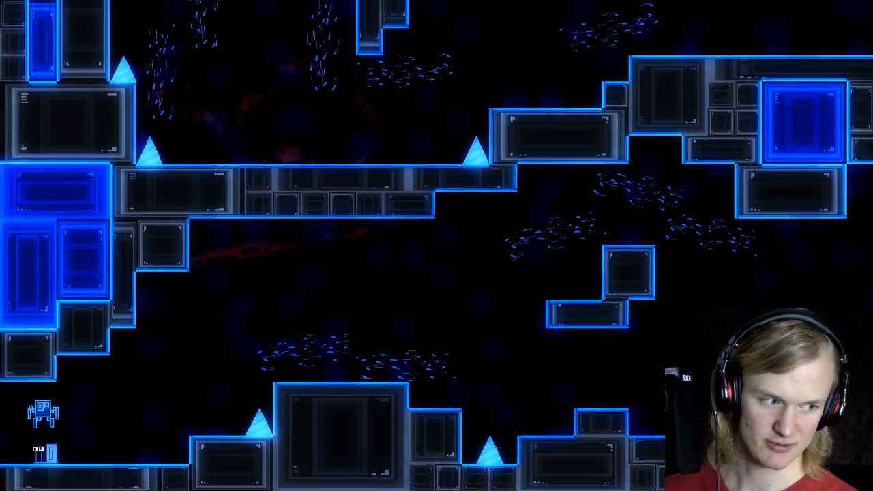
Step: Playtest a race against the squid, steering the snail over the platforms and past the spikes
{"action": "key", "text": "Right"}
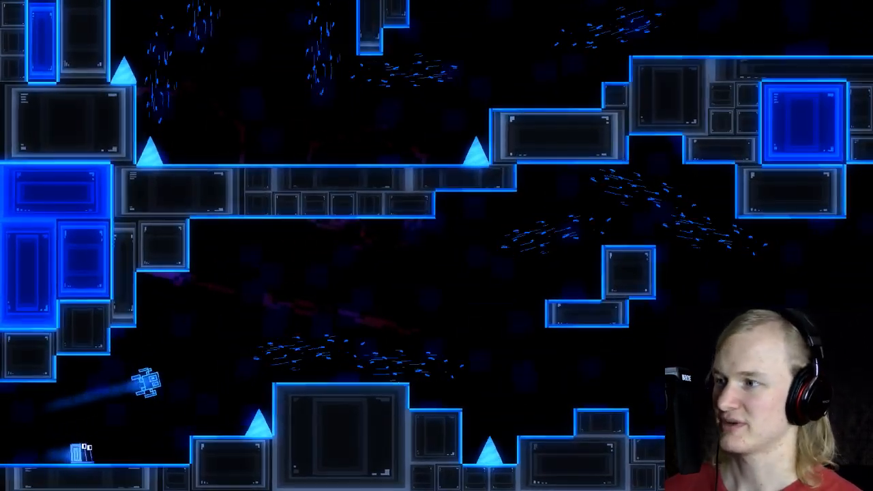
{"action": "key", "text": "space"}
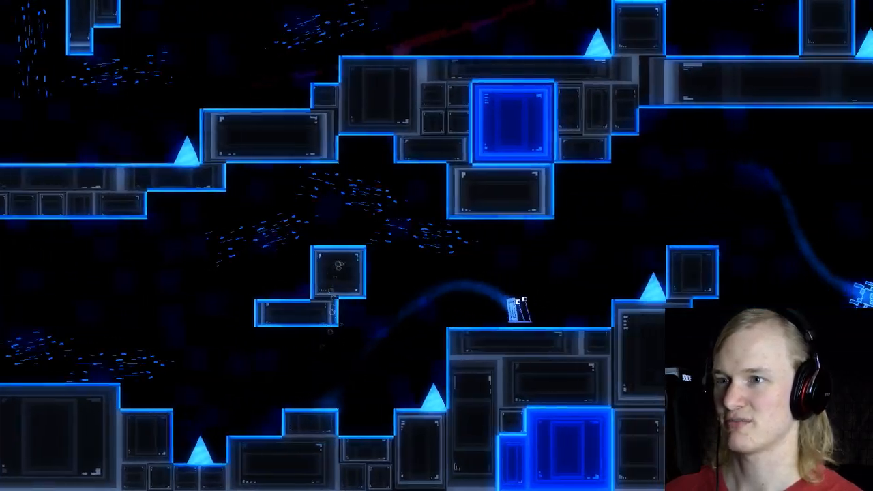
{"action": "key", "text": "space"}
{"action": "key", "text": "Right"}
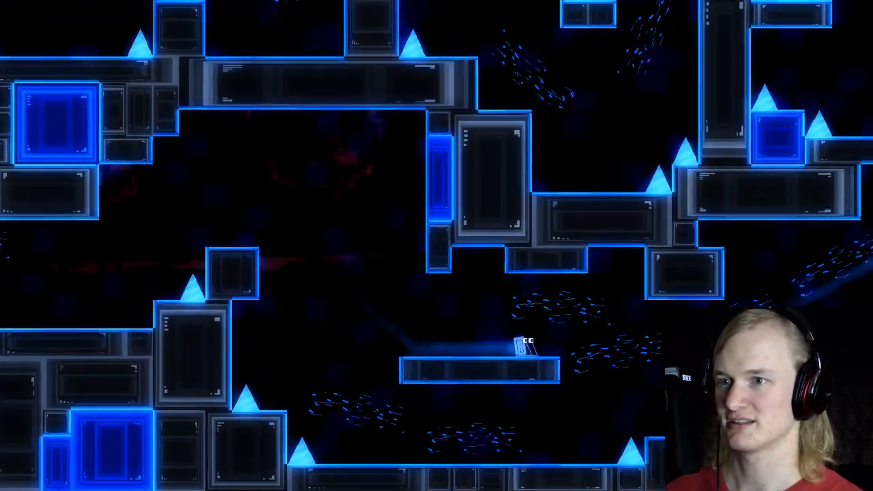
{"action": "key", "text": "space"}
{"action": "key", "text": "Left"}
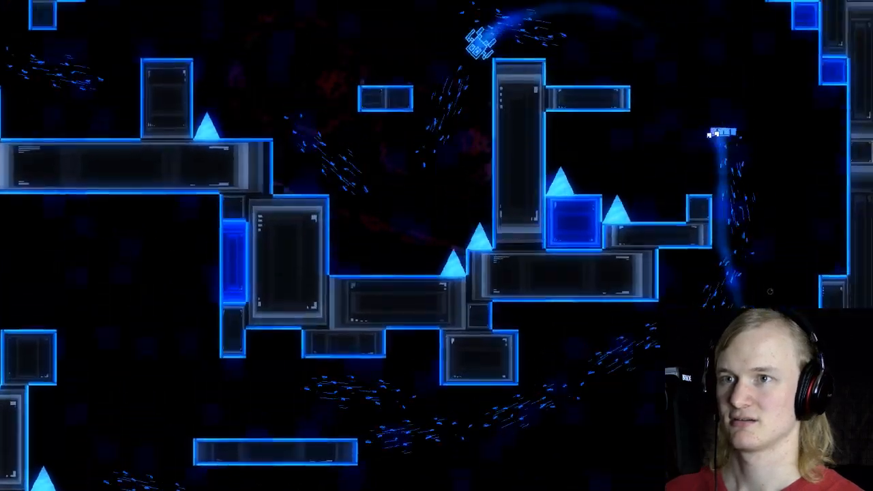
{"action": "key", "text": "space"}
{"action": "key", "text": "space"}
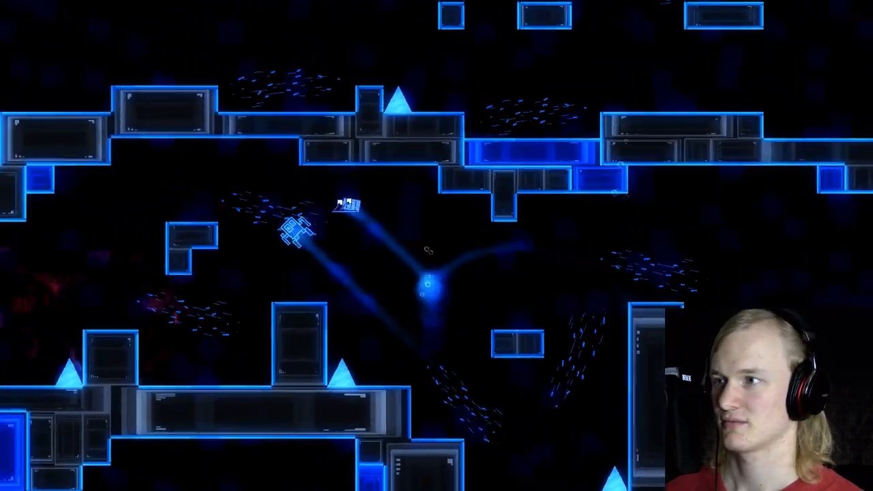
{"action": "key", "text": "space"}
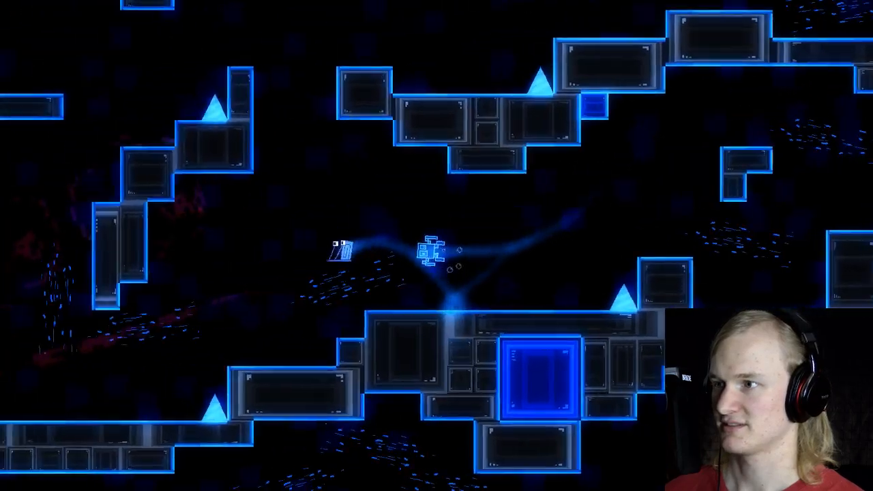
{"action": "key", "text": "space"}
{"action": "key", "text": "space"}
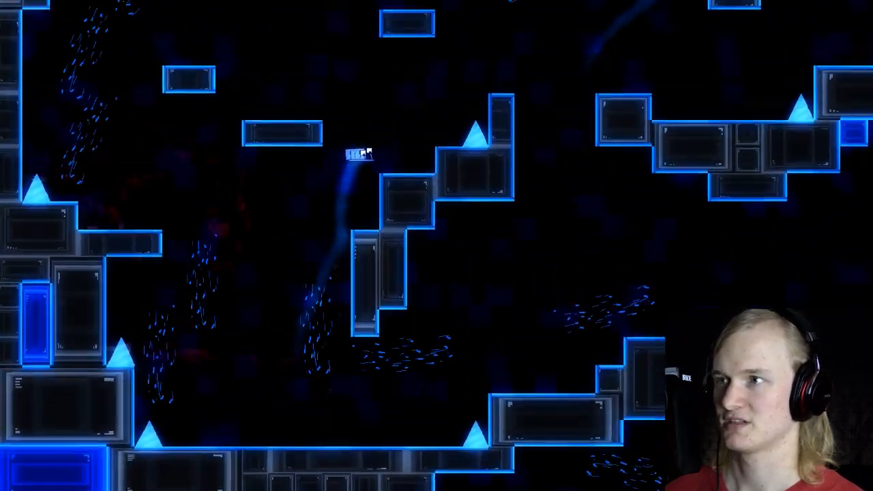
{"action": "key", "text": "space"}
{"action": "key", "text": "space"}
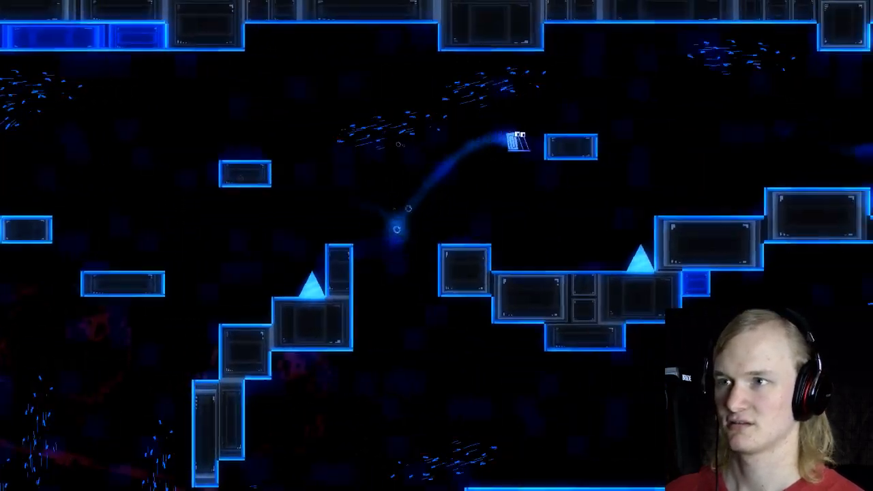
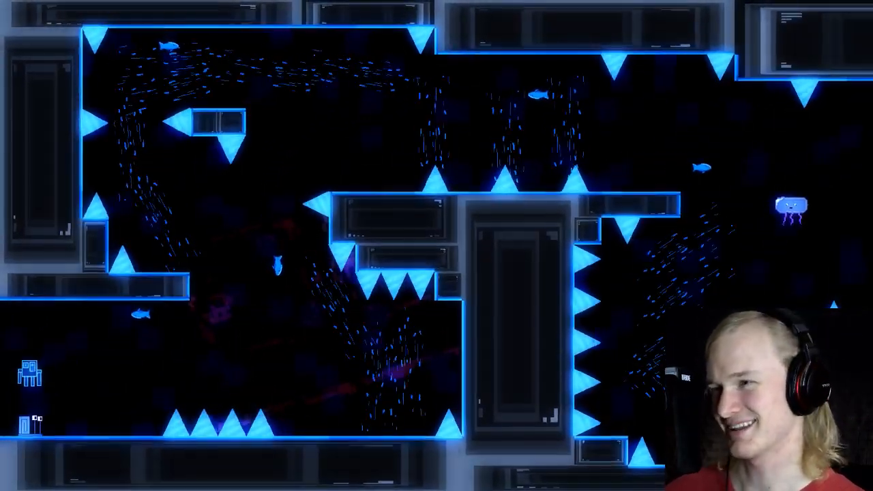
Step: Playtest repeated race attempts against the squid through the spiked course with the racing AI active, and exit the game
{"action": "key", "text": "Right"}
{"action": "key", "text": "space"}
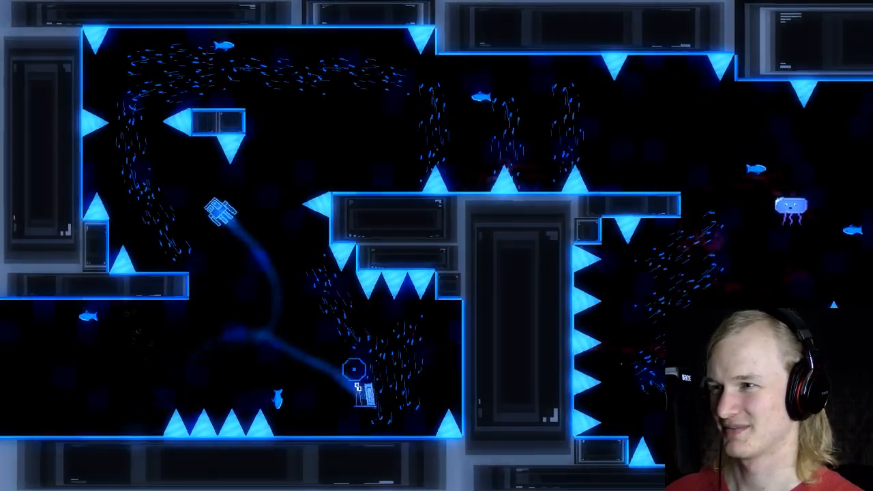
{"action": "key", "text": "Right"}
{"action": "key", "text": "space"}
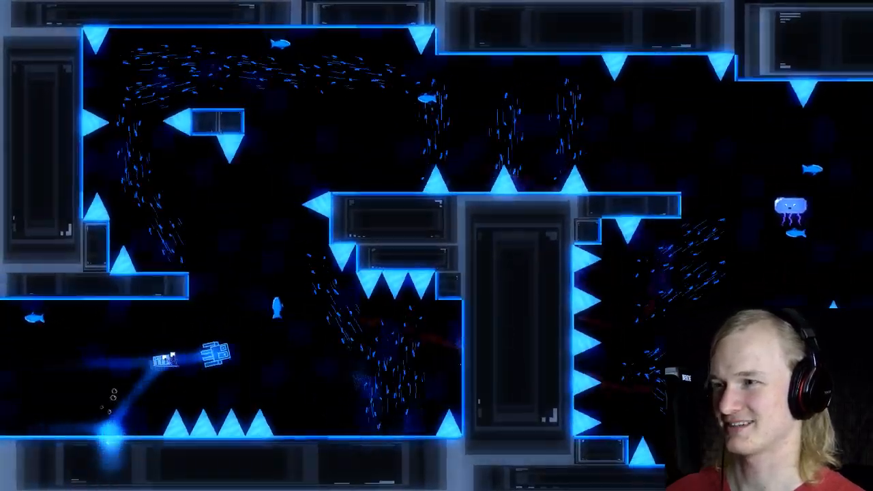
{"action": "key", "text": "space"}
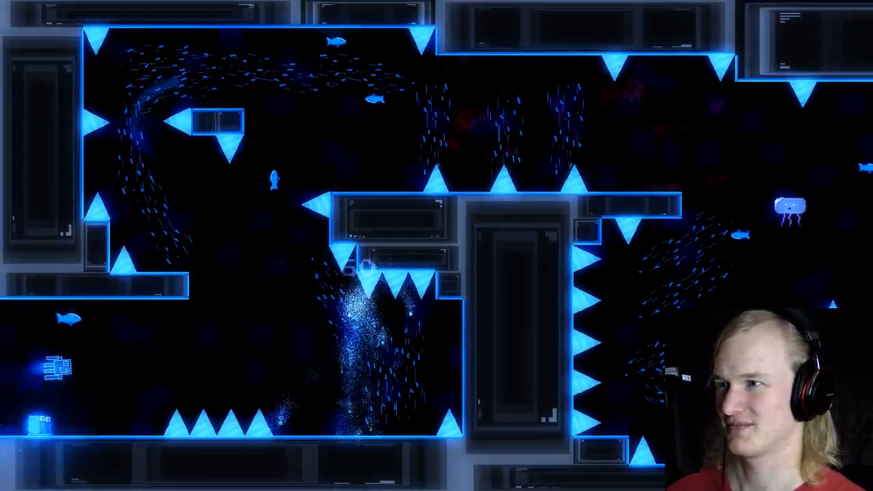
{"action": "key", "text": "Right"}
{"action": "key", "text": "space"}
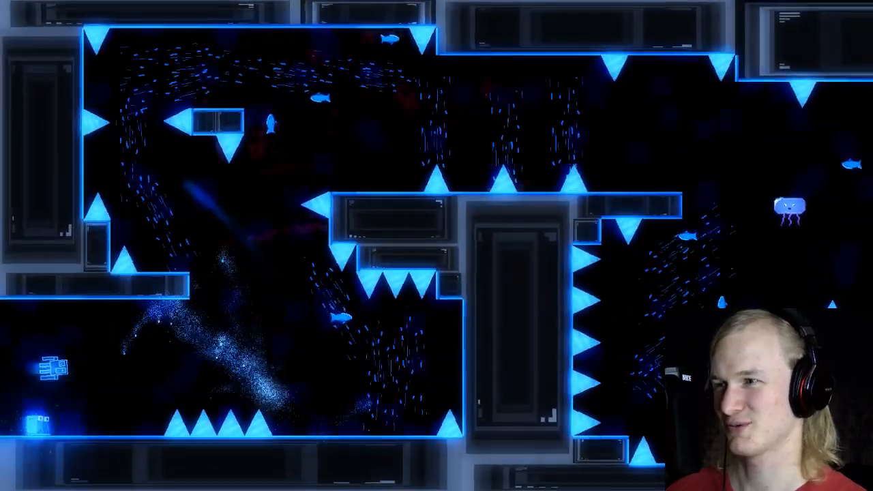
{"action": "key", "text": "Right"}
{"action": "key", "text": "space"}
{"action": "key", "text": "space"}
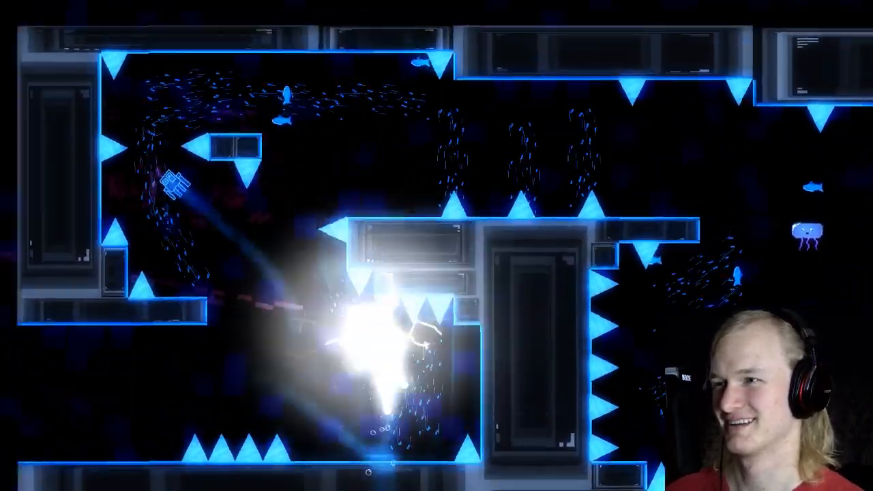
{"action": "key", "text": "Right"}
{"action": "key", "text": "space"}
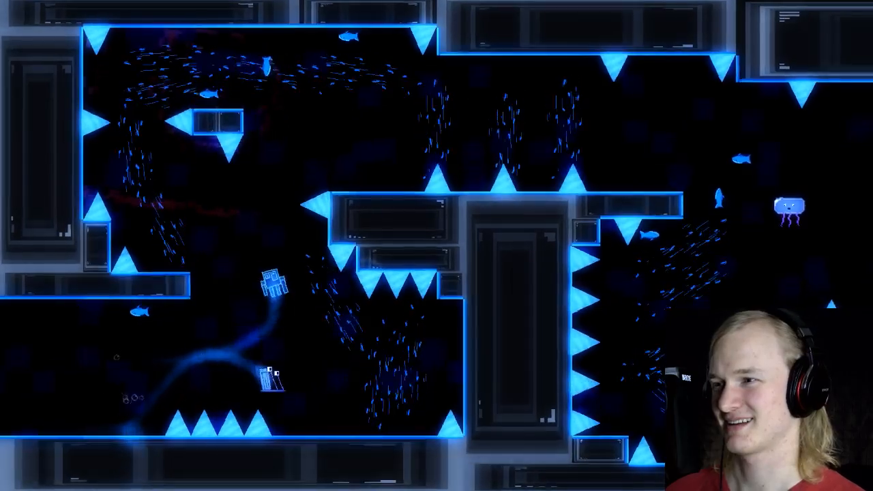
{"action": "key", "text": "space"}
{"action": "key", "text": "Left"}
{"action": "key", "text": "space"}
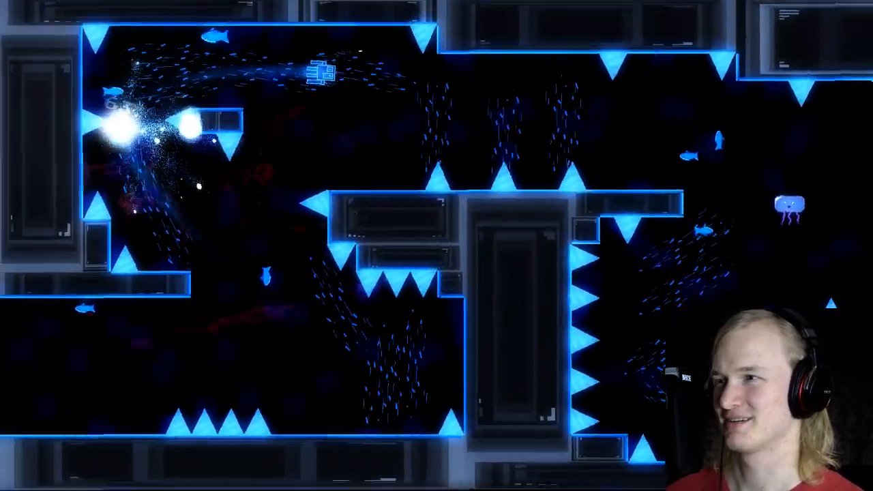
{"action": "key", "text": "Right"}
{"action": "key", "text": "space"}
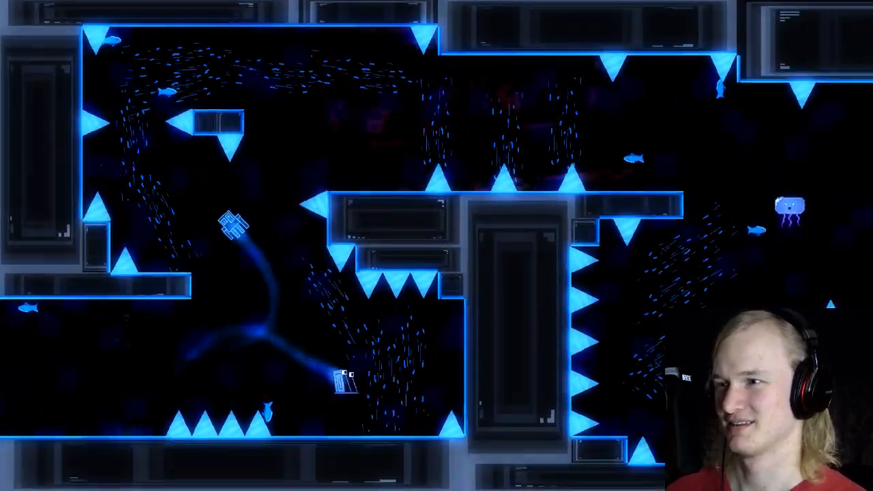
{"action": "key", "text": "space"}
{"action": "key", "text": "Left"}
{"action": "key", "text": "Right"}
{"action": "key", "text": "space"}
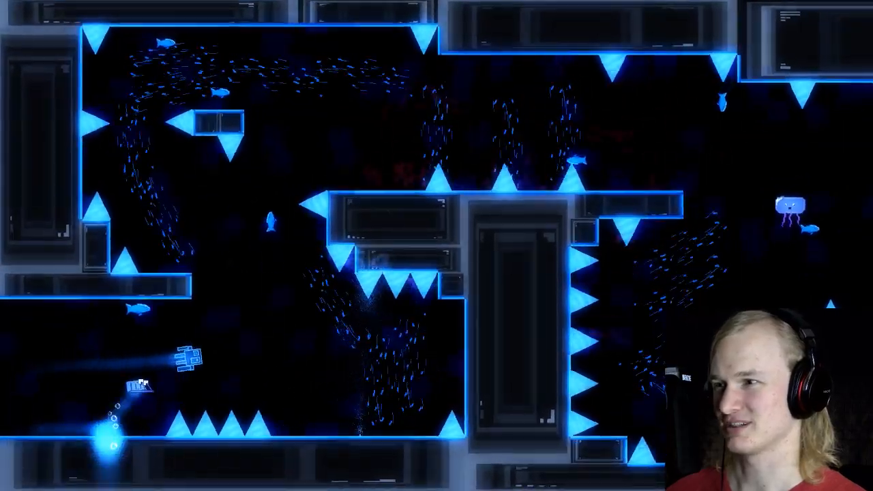
{"action": "key", "text": "Right"}
{"action": "key", "text": "space"}
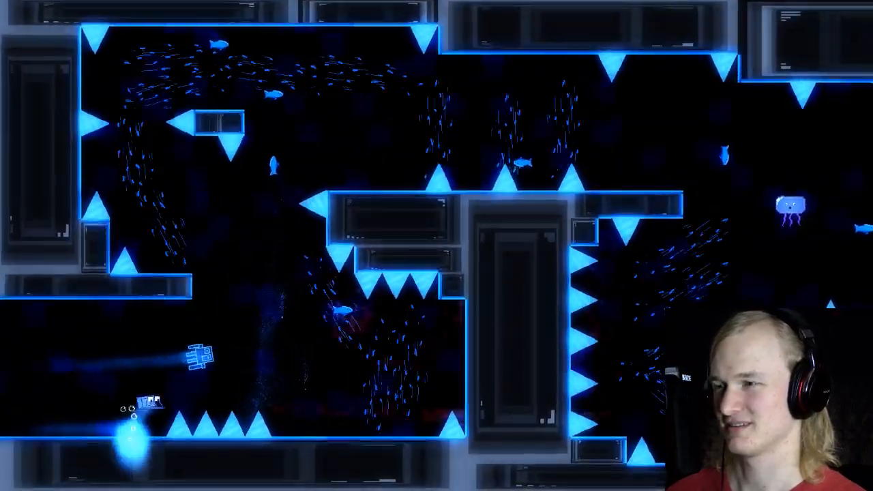
{"action": "key", "text": "space"}
{"action": "key", "text": "Left"}
{"action": "key", "text": "space"}
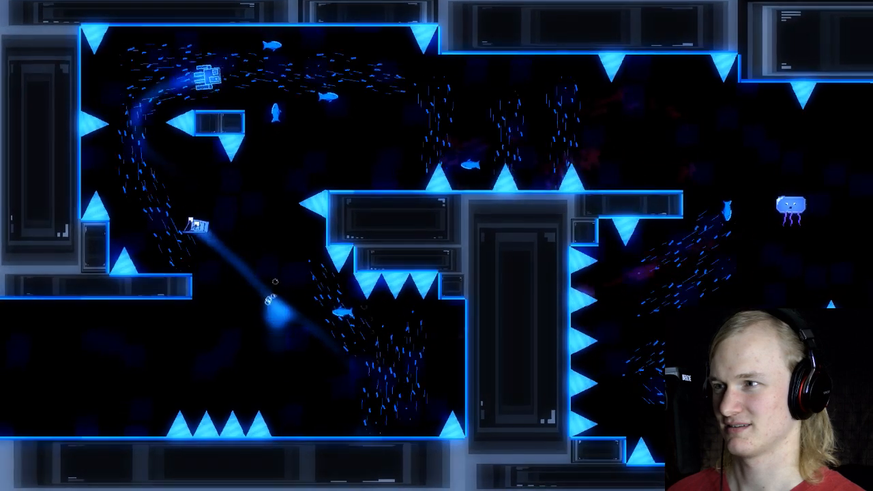
{"action": "key", "text": "Escape"}
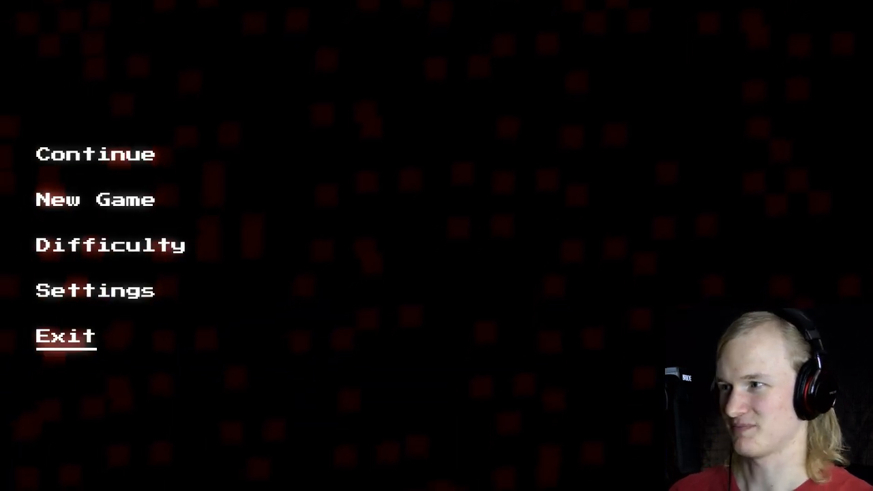
{"action": "key", "text": "Return"}
Step: Find the obj_ai_racing instance near the squid's starting position on the Player layer and delete it
{"action": "middle_click_drag", "start_coordinate": [145, 320], "coordinate": [262, 226]}
{"action": "scroll", "coordinate": [209, 279], "scroll_direction": "up", "scroll_amount": 3, "text": "ctrl"}
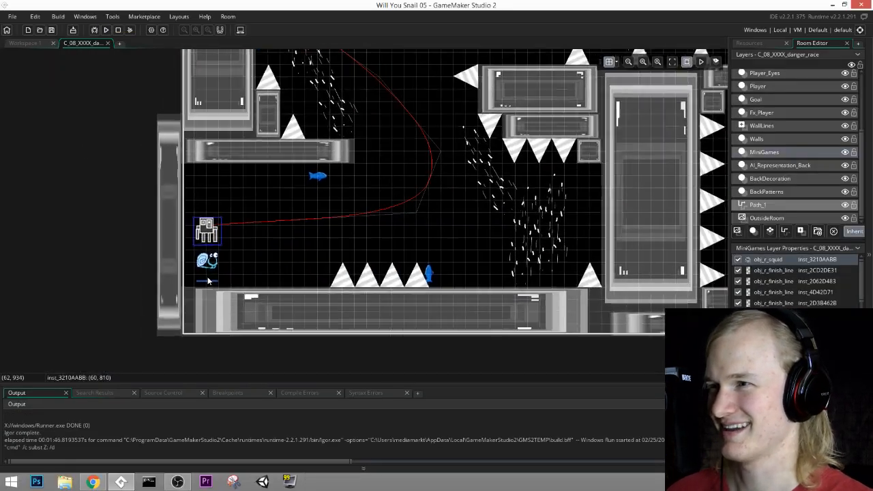
{"action": "left_click", "coordinate": [205, 263]}
{"action": "left_click", "coordinate": [779, 193]}
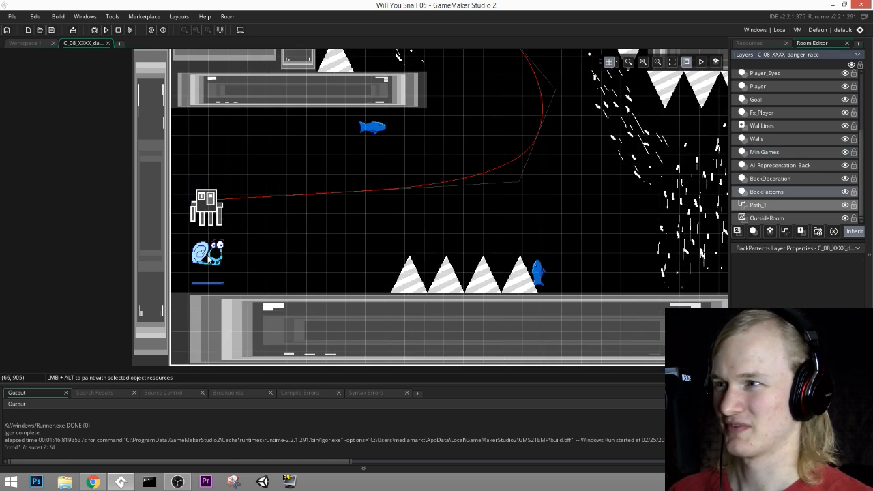
{"action": "key", "text": "Up"}
{"action": "key", "text": "Up"}
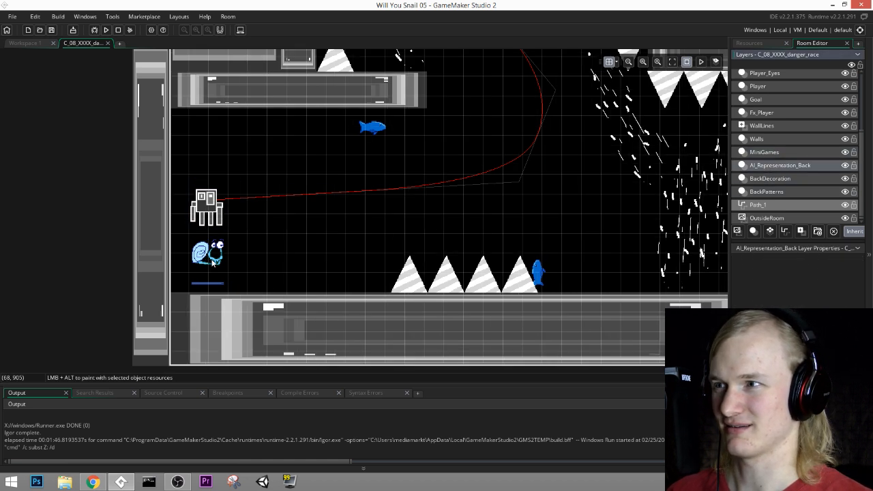
{"action": "key", "text": "Up"}
{"action": "key", "text": "Up"}
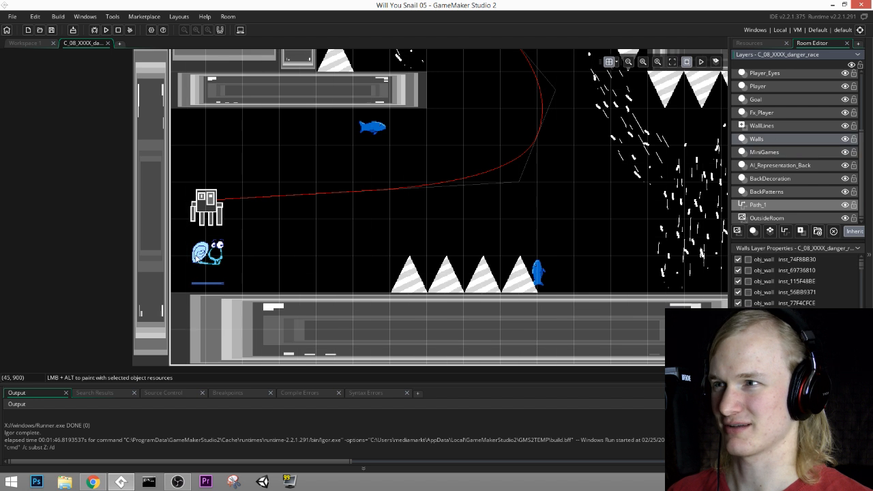
{"action": "scroll", "coordinate": [778, 181], "scroll_direction": "up", "scroll_amount": 2}
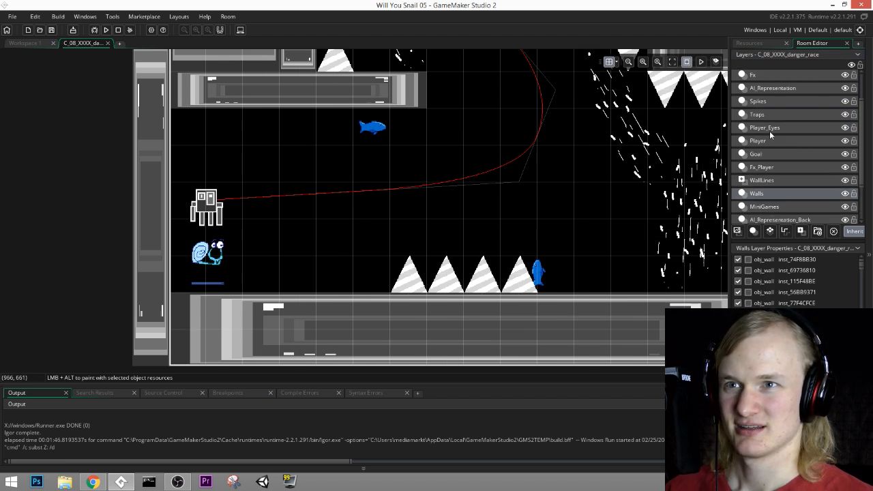
{"action": "scroll", "coordinate": [767, 143], "scroll_direction": "up", "scroll_amount": 1}
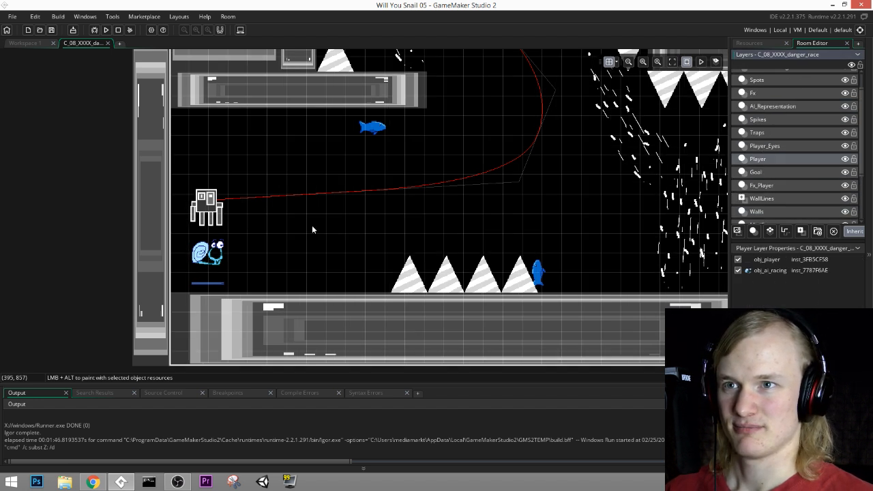
{"action": "left_click", "coordinate": [207, 254]}
{"action": "key", "text": "Delete"}
Step: Place an obj_ai_level_00 instance on the Player layer just below the squid, at (64, 896)
{"action": "left_click", "coordinate": [753, 43]}
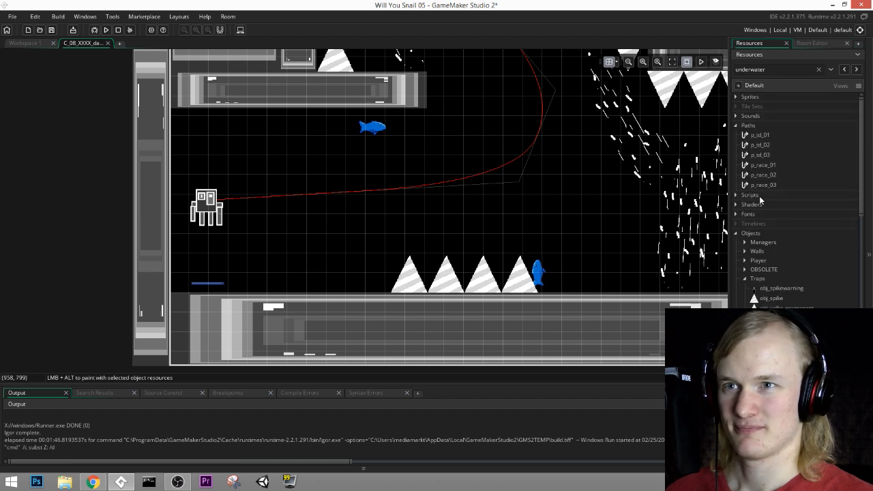
{"action": "scroll", "coordinate": [760, 198], "scroll_direction": "down", "scroll_amount": 10}
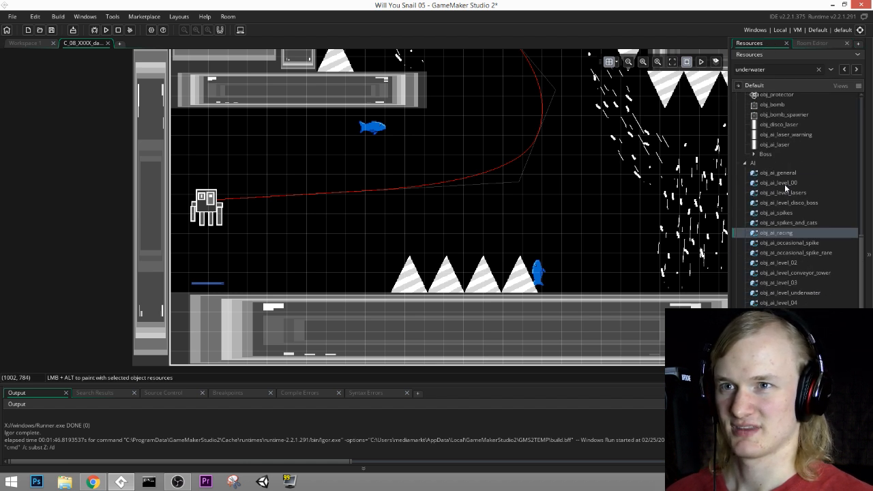
{"action": "left_click_drag", "start_coordinate": [784, 187], "coordinate": [252, 247]}
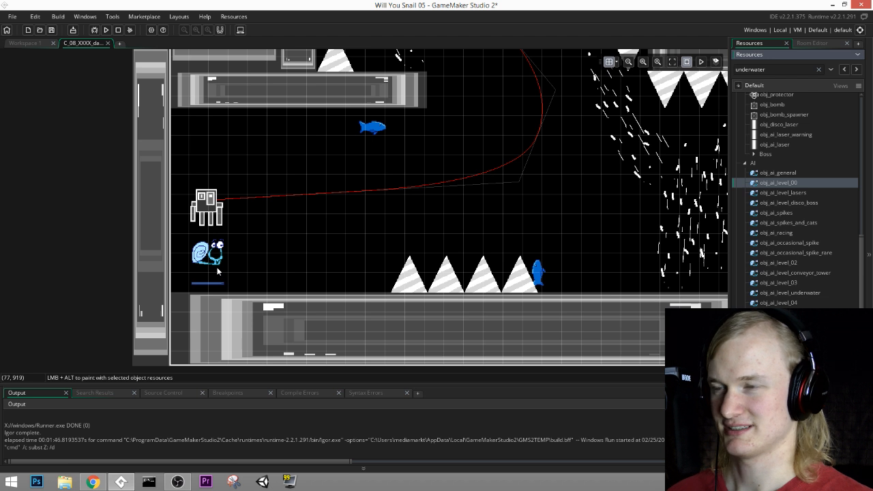
{"action": "left_click", "coordinate": [210, 264]}
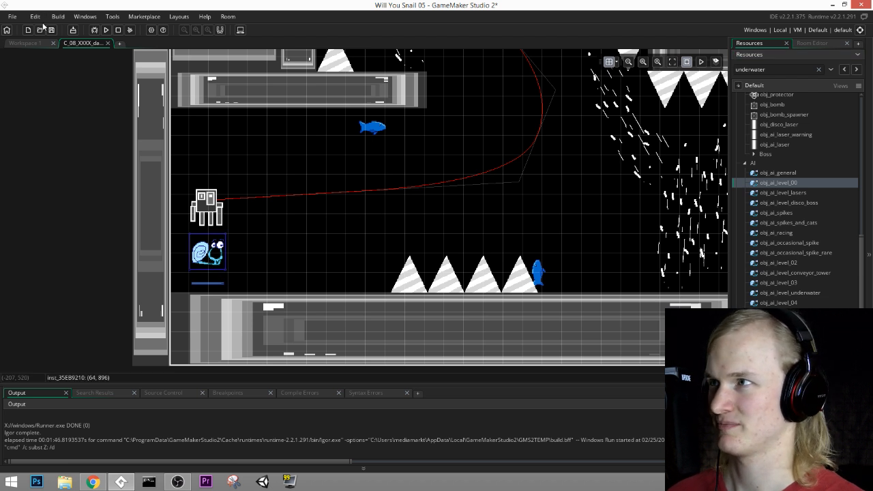
Step: Run the game and playtest the squid race with the level 00 AI active, steering the snail over the first row of spikes
{"action": "left_click", "coordinate": [105, 30]}
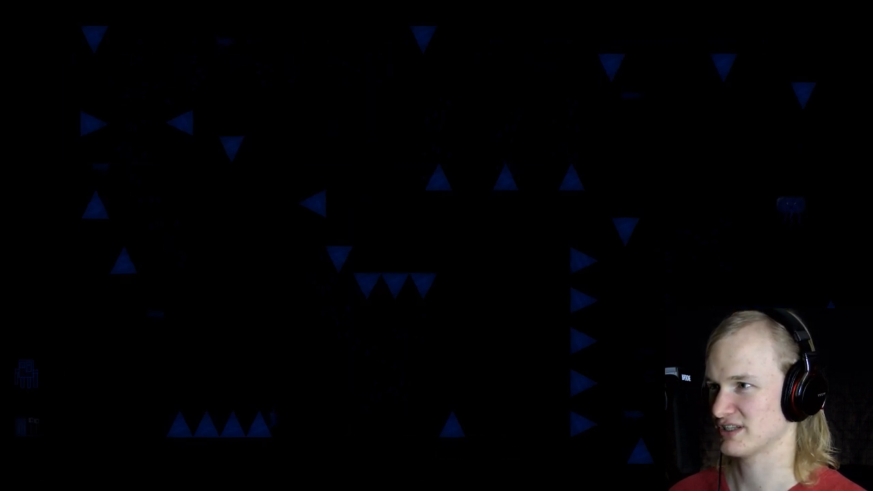
{"action": "key", "text": "Right"}
{"action": "key", "text": "space"}
{"action": "key", "text": "space"}
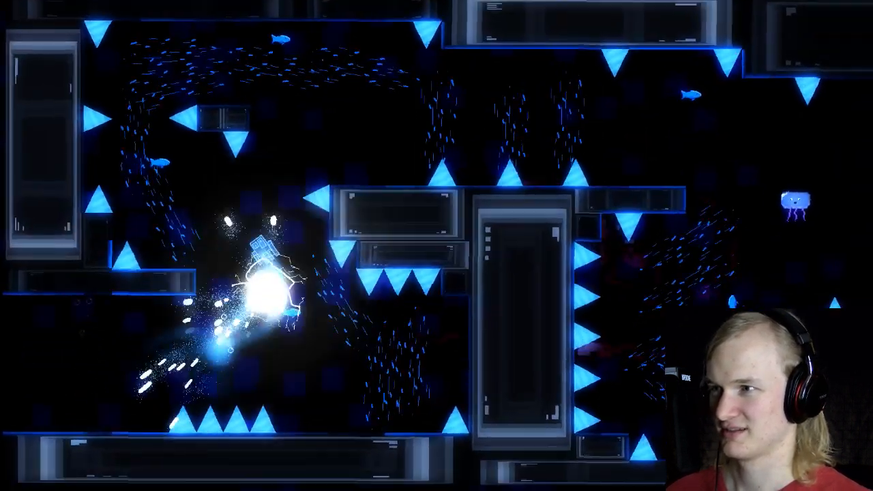
{"action": "key", "text": "Right"}
{"action": "key", "text": "space"}
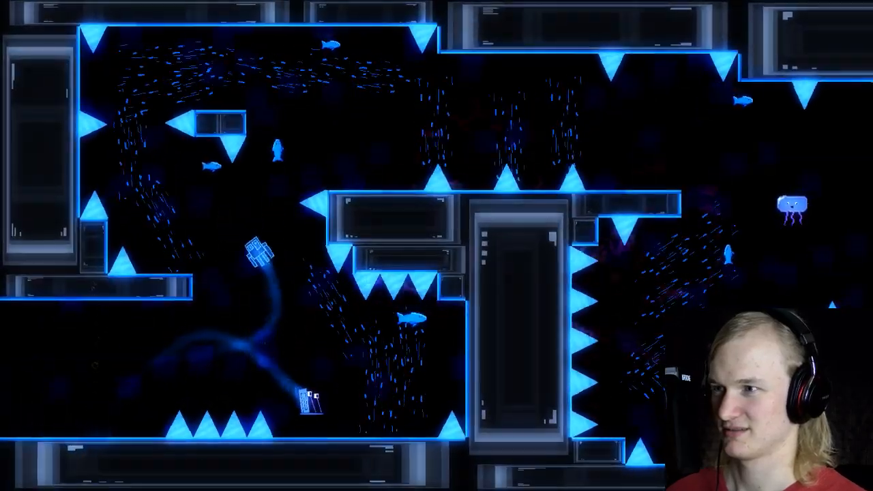
{"action": "key", "text": "space"}
{"action": "key", "text": "Left"}
{"action": "key", "text": "space"}
{"action": "key", "text": "Right"}
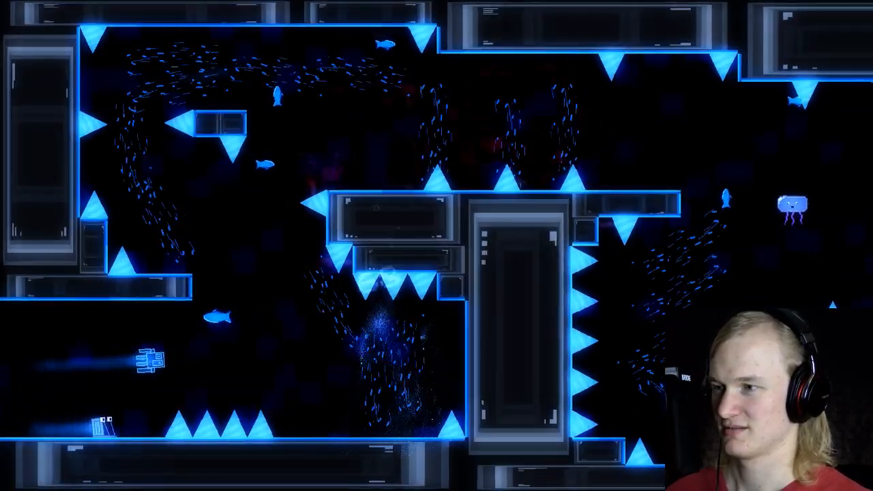
{"action": "key", "text": "space"}
{"action": "key", "text": "space"}
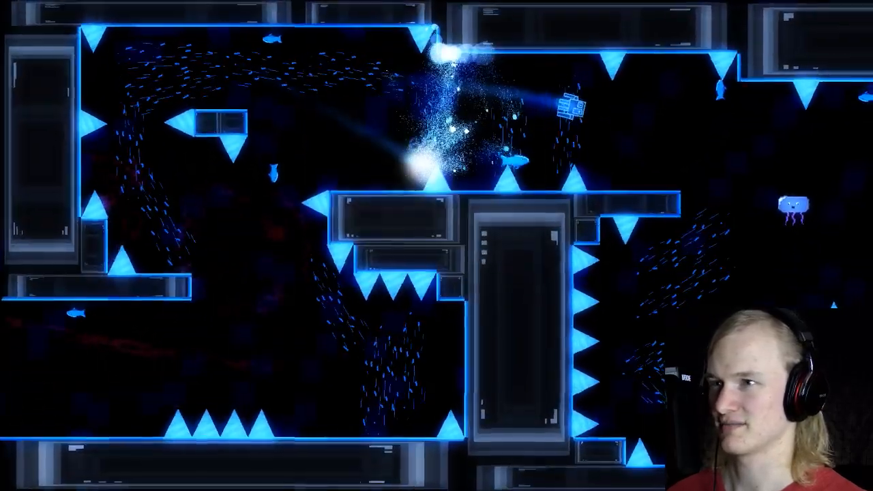
{"action": "key", "text": "Right"}
{"action": "key", "text": "space"}
{"action": "key", "text": "space"}
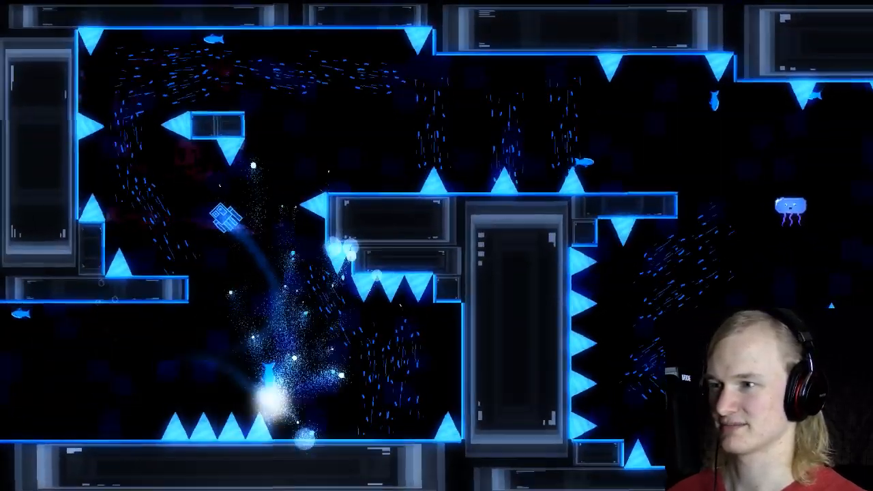
{"action": "key", "text": "Right"}
{"action": "key", "text": "space"}
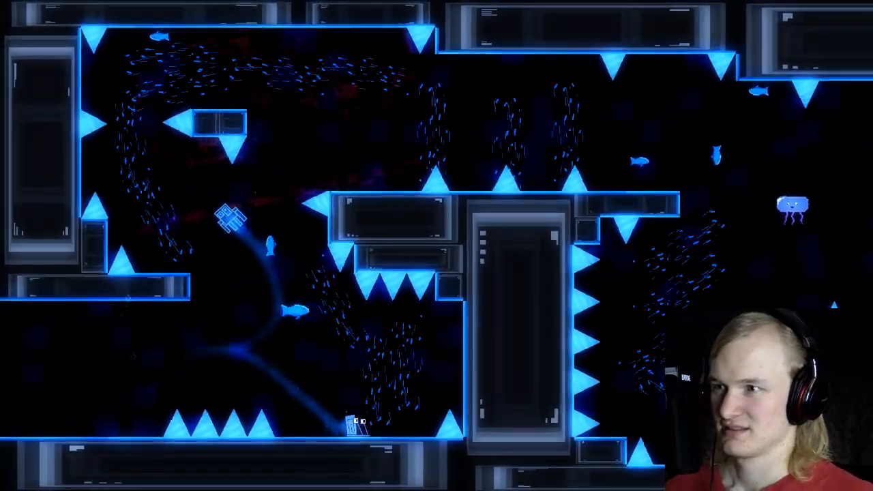
{"action": "key", "text": "space"}
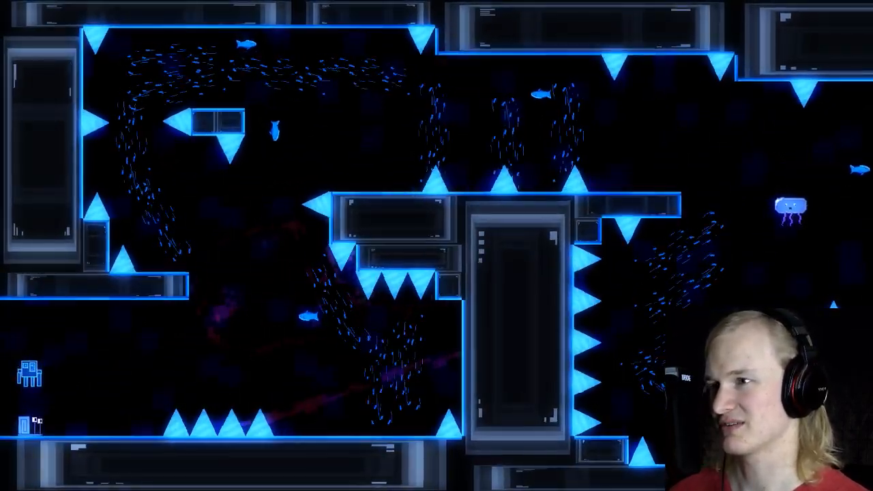
Step: Playtest further race attempts from the starting position through the fish-filled first section, and exit the game
{"action": "key", "text": "Right"}
{"action": "key", "text": "Up"}
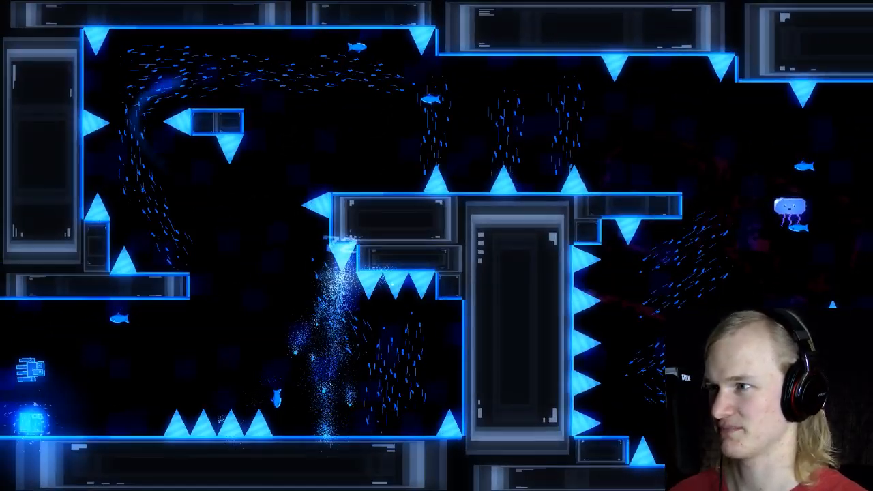
{"action": "key", "text": "Right"}
{"action": "key", "text": "Up"}
{"action": "key", "text": "Right"}
{"action": "key", "text": "Up"}
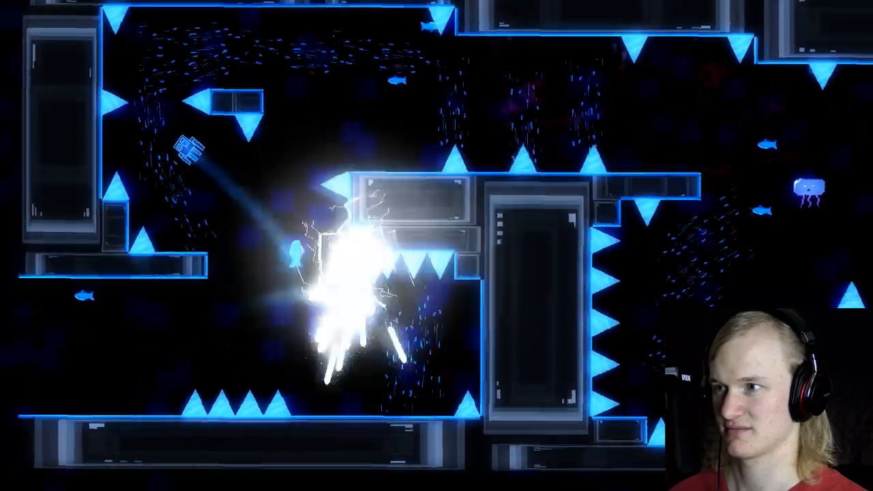
{"action": "key", "text": "Up"}
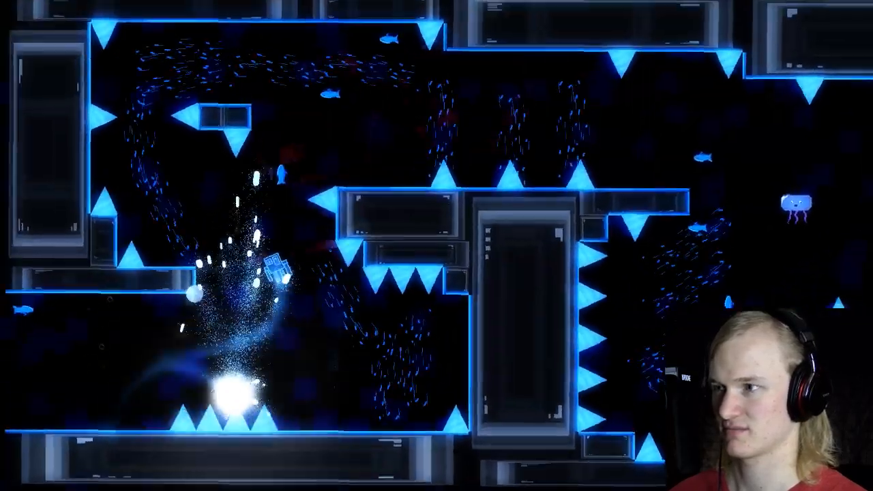
{"action": "key", "text": "Up"}
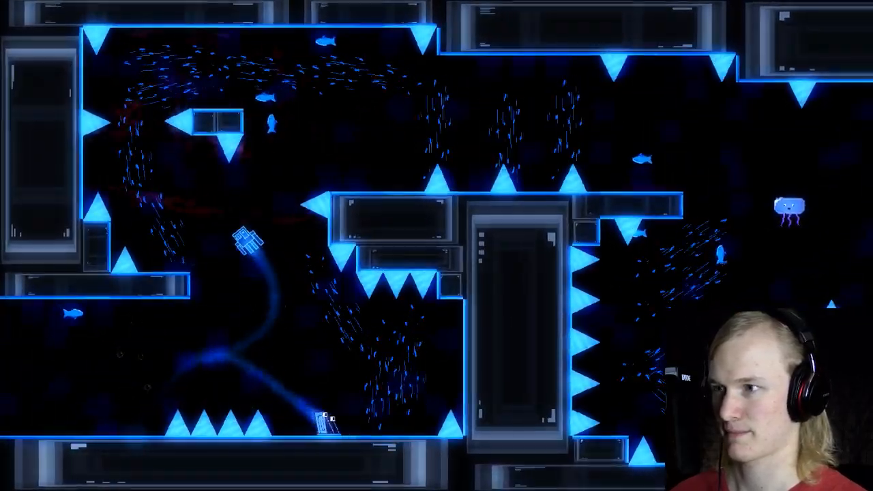
{"action": "key", "text": "Up"}
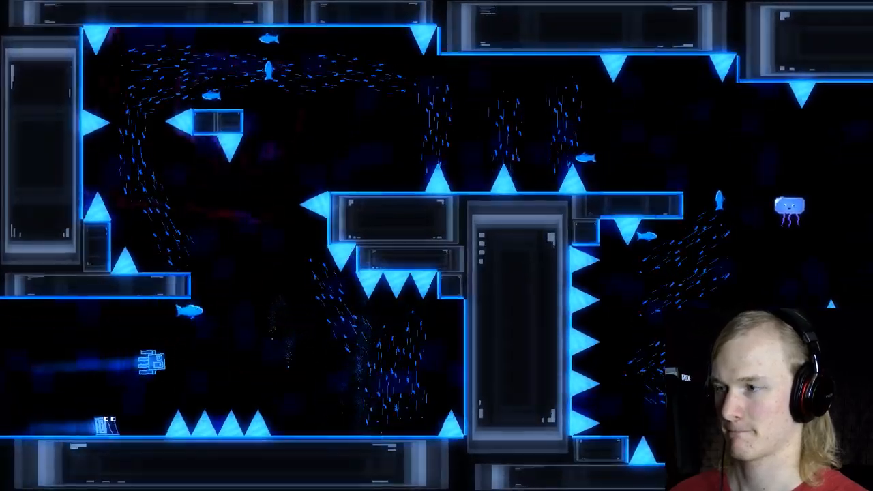
{"action": "key", "text": "Up"}
{"action": "key", "text": "Up"}
{"action": "key", "text": "Up"}
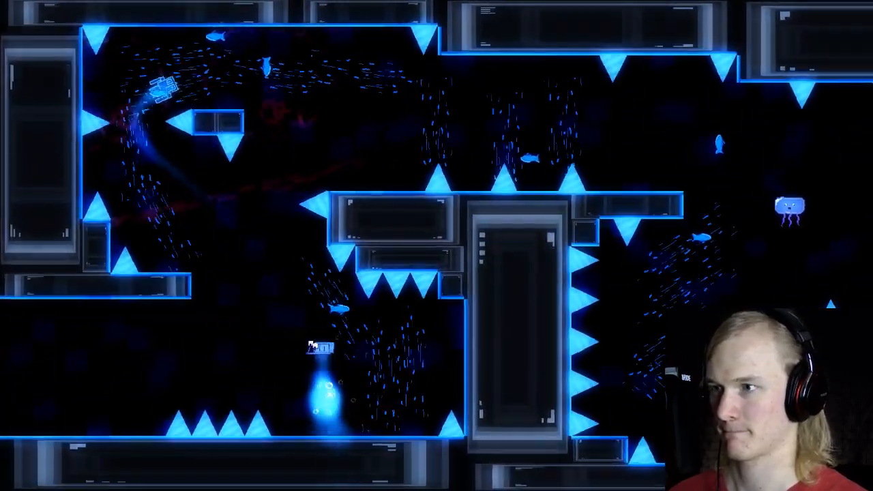
{"action": "key", "text": "Left"}
{"action": "key", "text": "Up"}
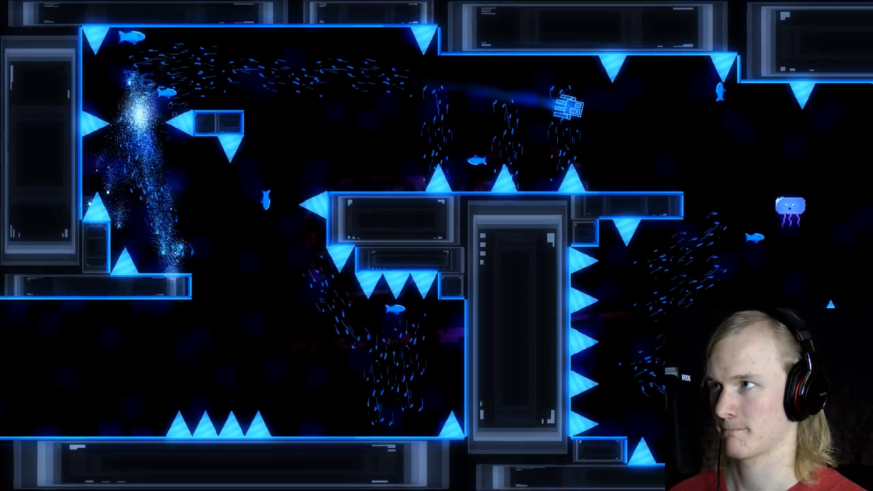
{"action": "key", "text": "Escape"}
{"action": "key", "text": "Up"}
{"action": "key", "text": "Return"}
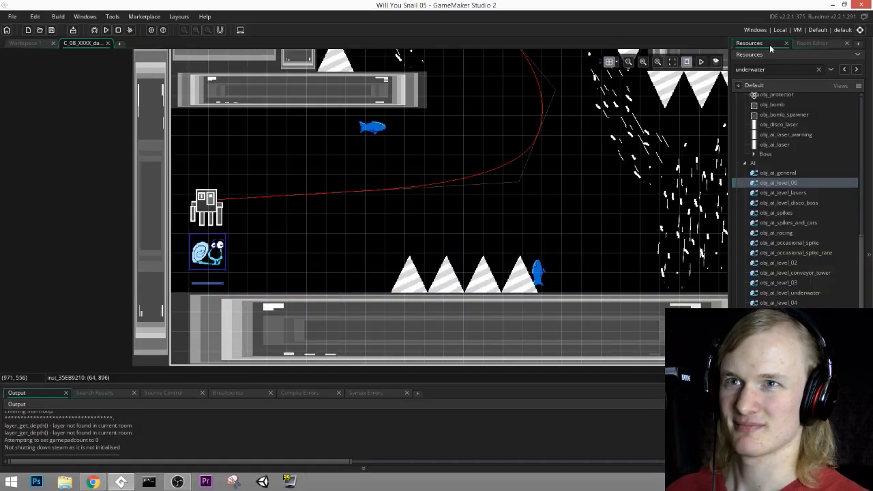
Step: Go through the room's layers to find the one holding the fish instances, and make the Traps layer active
{"action": "left_click", "coordinate": [808, 43]}
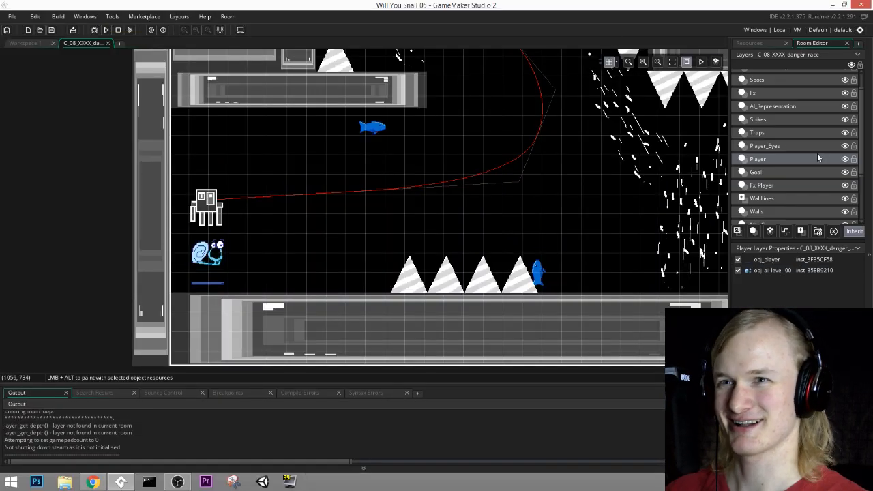
{"action": "left_click", "coordinate": [768, 106]}
{"action": "left_click", "coordinate": [767, 94]}
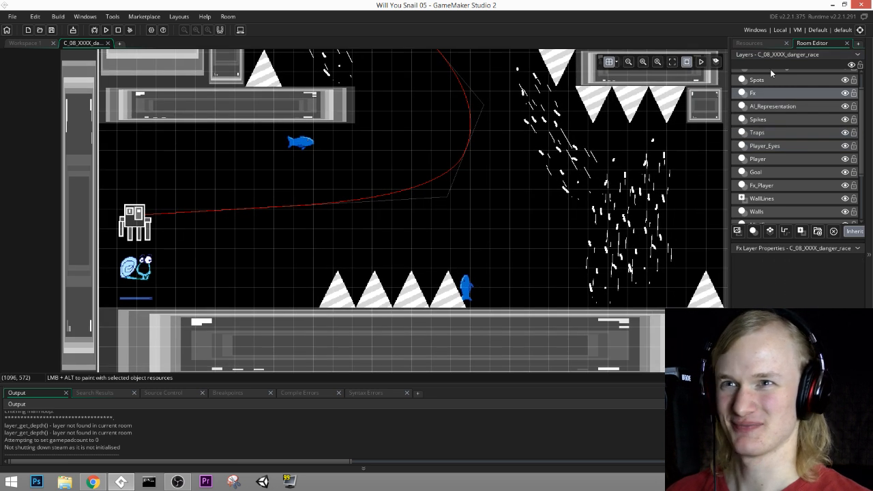
{"action": "scroll", "coordinate": [771, 88], "scroll_direction": "up", "scroll_amount": 2}
{"action": "left_click", "coordinate": [766, 77]}
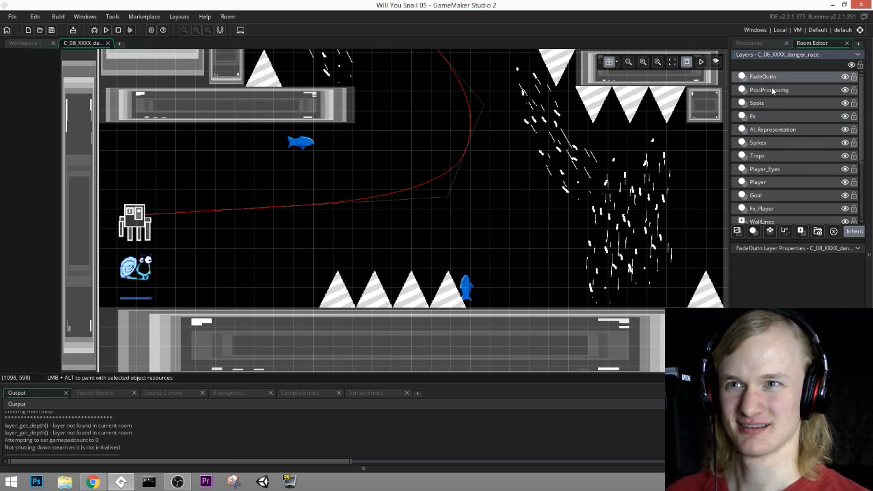
{"action": "left_click", "coordinate": [771, 89]}
{"action": "left_click", "coordinate": [772, 103]}
{"action": "left_click", "coordinate": [777, 115]}
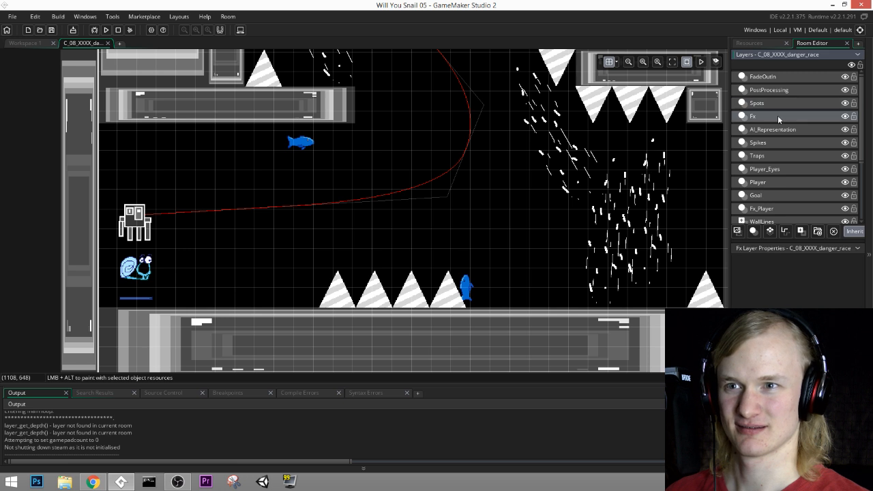
{"action": "left_click", "coordinate": [779, 129]}
{"action": "left_click", "coordinate": [774, 143]}
{"action": "left_click", "coordinate": [777, 159]}
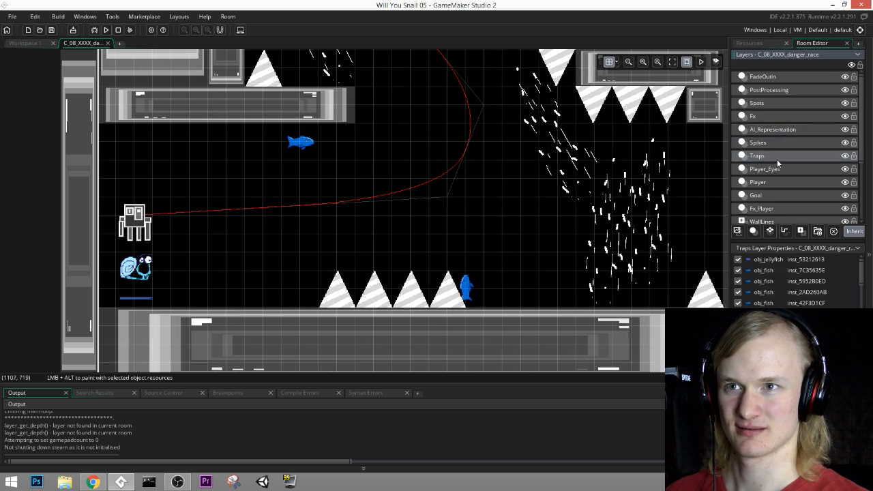
Step: Delete the obj_fish instances around the starting area and along the upper corridor of the race course
{"action": "left_click", "coordinate": [459, 273]}
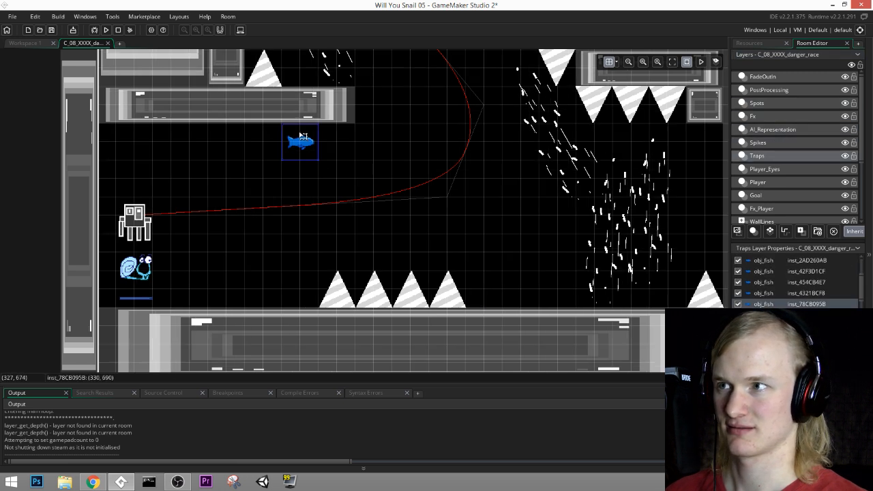
{"action": "key", "text": "Delete"}
{"action": "middle_click_drag", "start_coordinate": [439, 106], "coordinate": [479, 374]}
{"action": "left_click", "coordinate": [264, 213]}
{"action": "key", "text": "Delete"}
{"action": "middle_click_drag", "start_coordinate": [549, 152], "coordinate": [402, 274]}
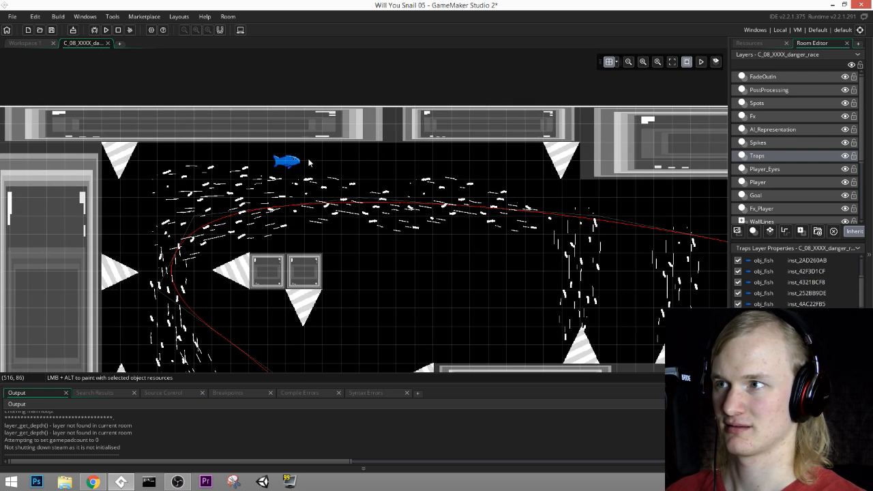
{"action": "middle_click_drag", "start_coordinate": [562, 223], "coordinate": [327, 125]}
{"action": "middle_click_drag", "start_coordinate": [671, 187], "coordinate": [360, 139]}
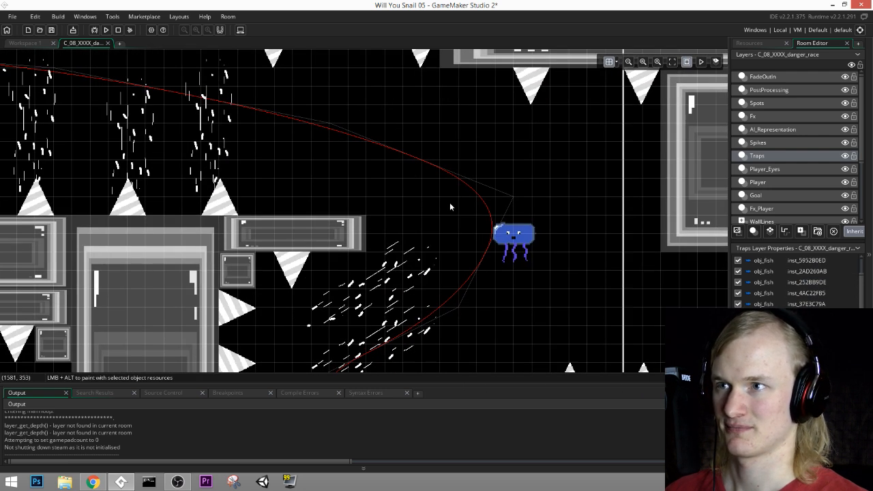
Step: Delete the obj_fish instances in the passage beyond the tall block and around the lower platforms that follow
{"action": "middle_click_drag", "start_coordinate": [541, 242], "coordinate": [541, 41]}
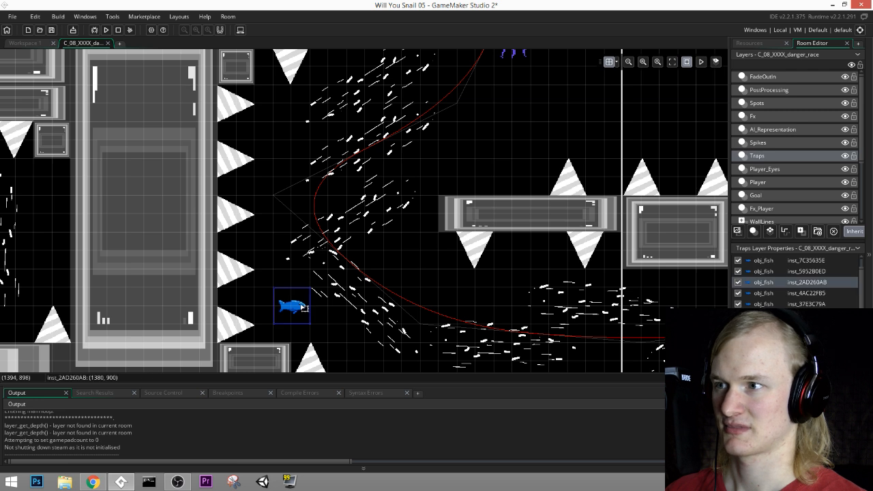
{"action": "key", "text": "Delete"}
{"action": "middle_click_drag", "start_coordinate": [536, 268], "coordinate": [273, 230]}
{"action": "middle_click_drag", "start_coordinate": [505, 233], "coordinate": [407, 244]}
{"action": "left_click", "coordinate": [409, 225]}
{"action": "key", "text": "Delete"}
Step: Delete the remaining obj_fish instances in the last section before the checkered finish line, keeping the jellyfish
{"action": "middle_click_drag", "start_coordinate": [595, 185], "coordinate": [344, 234]}
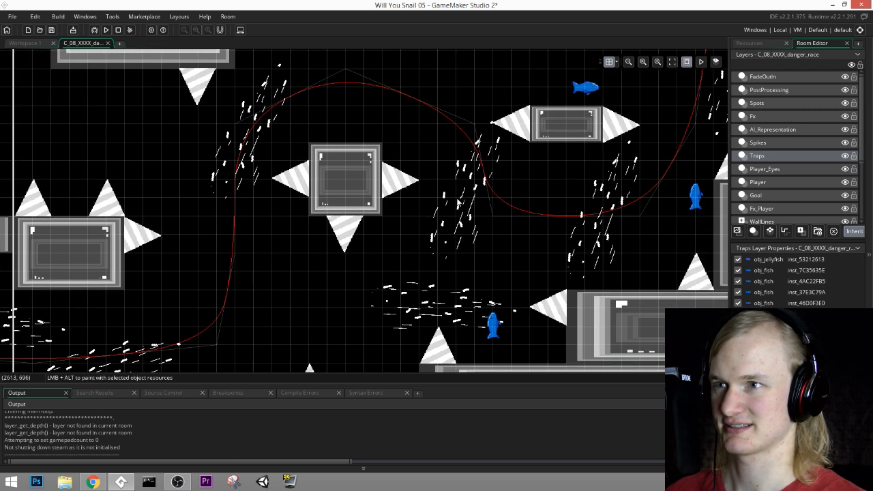
{"action": "left_click", "coordinate": [499, 328]}
{"action": "key", "text": "Delete"}
{"action": "middle_click_drag", "start_coordinate": [571, 203], "coordinate": [447, 285]}
{"action": "left_click", "coordinate": [458, 170]}
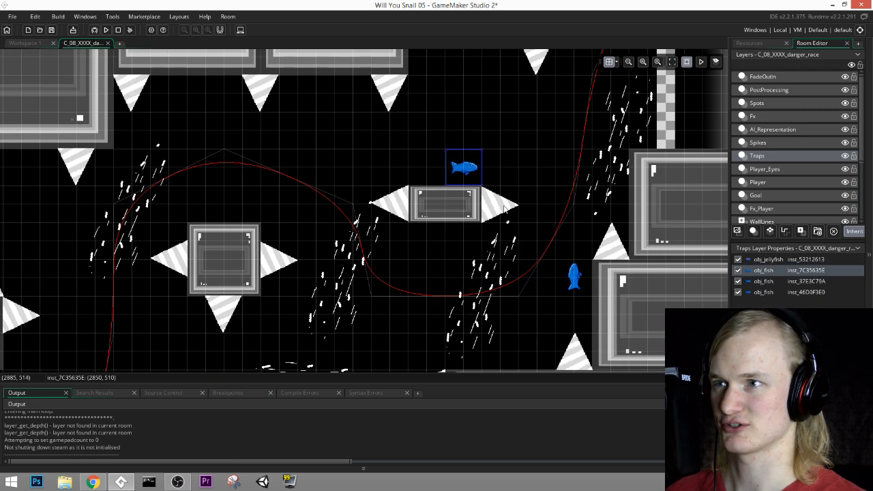
{"action": "key", "text": "Delete"}
{"action": "left_click", "coordinate": [575, 271]}
{"action": "middle_click_drag", "start_coordinate": [590, 227], "coordinate": [550, 310]}
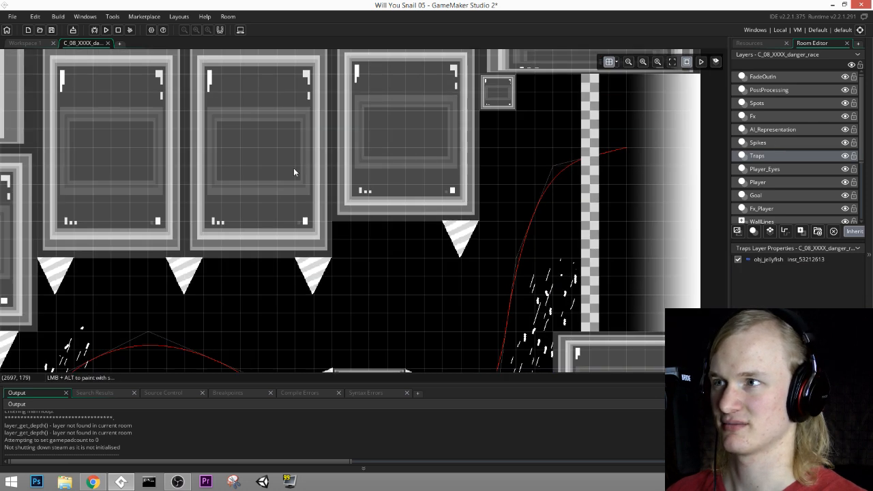
Step: Check the course from the finish line back to the starting area for leftover fish
{"action": "middle_click_drag", "start_coordinate": [238, 273], "coordinate": [664, 63]}
{"action": "middle_click_drag", "start_coordinate": [38, 260], "coordinate": [548, 290]}
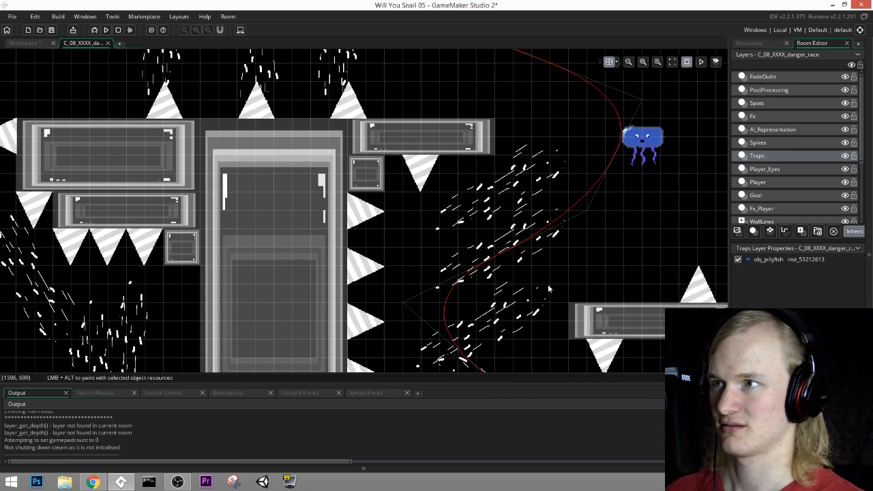
{"action": "middle_click_drag", "start_coordinate": [453, 192], "coordinate": [494, 300]}
{"action": "middle_click_drag", "start_coordinate": [173, 258], "coordinate": [520, 127]}
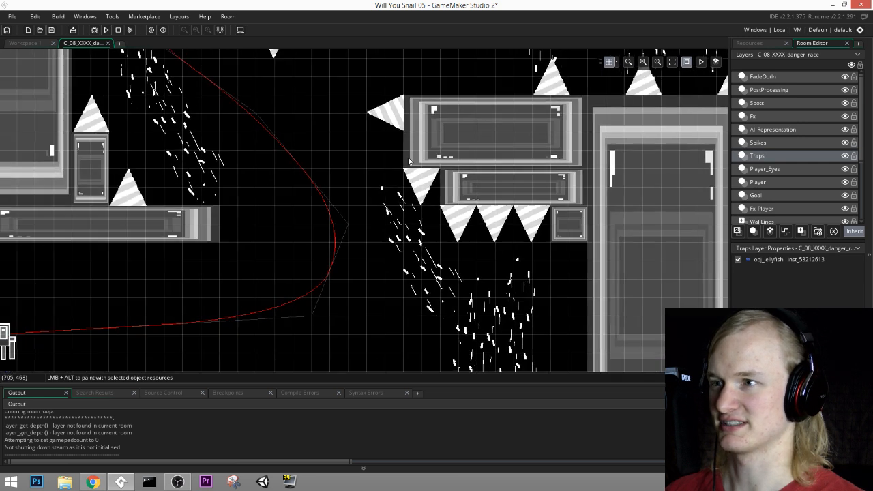
{"action": "middle_click_drag", "start_coordinate": [400, 114], "coordinate": [447, 282]}
{"action": "middle_click_drag", "start_coordinate": [431, 91], "coordinate": [353, 163]}
Step: Run the game and playtest the opening of the danger race, chasing the squid across the row of floor spikes
{"action": "left_click", "coordinate": [105, 30]}
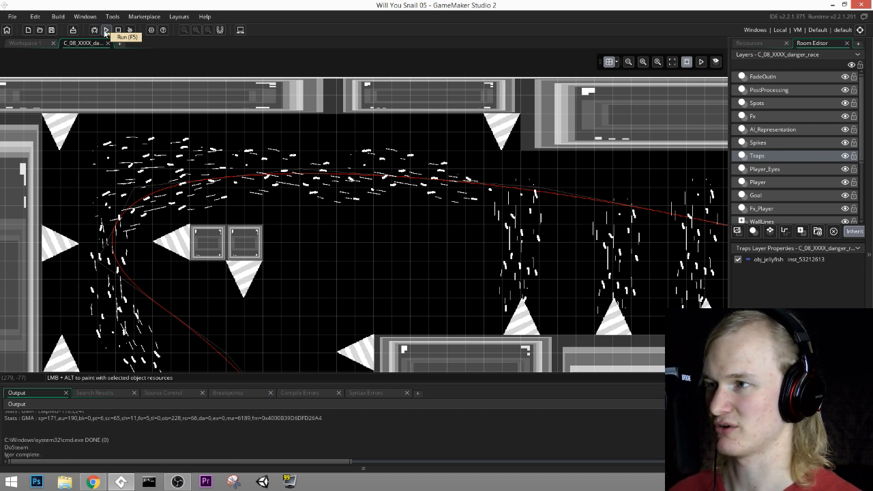
{"action": "key", "text": "space"}
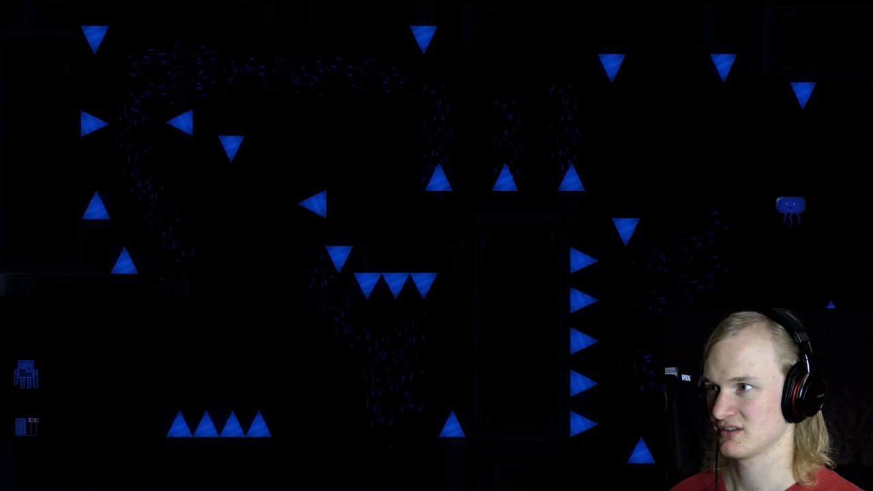
{"action": "key", "text": "Right"}
{"action": "key", "text": "space"}
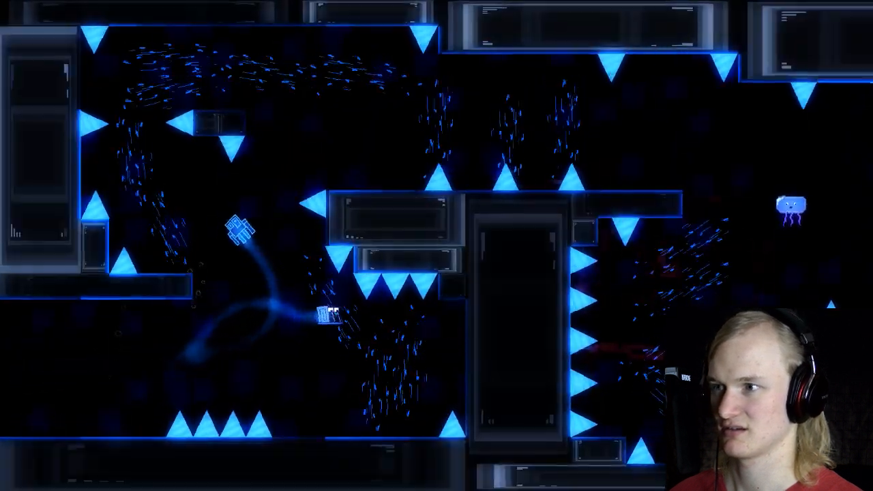
{"action": "key", "text": "Left"}
{"action": "key", "text": "space"}
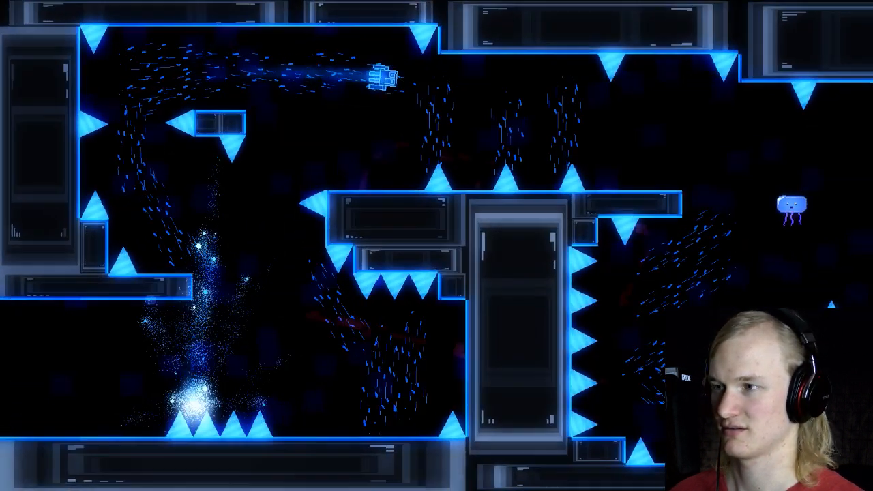
{"action": "key", "text": "Right"}
{"action": "key", "text": "space"}
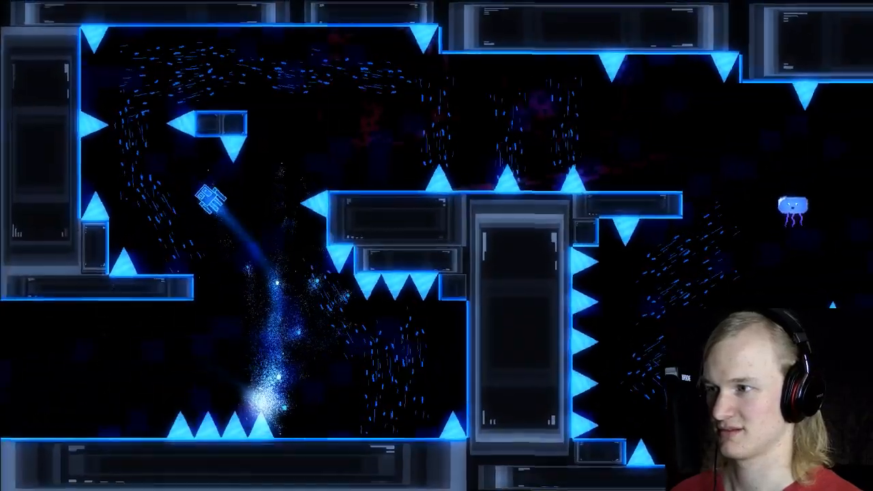
Step: Replay the race from the start, steering the snail between the floor and ceiling spikes and up towards the upper corridor
{"action": "key", "text": "Right"}
{"action": "key", "text": "space"}
{"action": "key", "text": "space"}
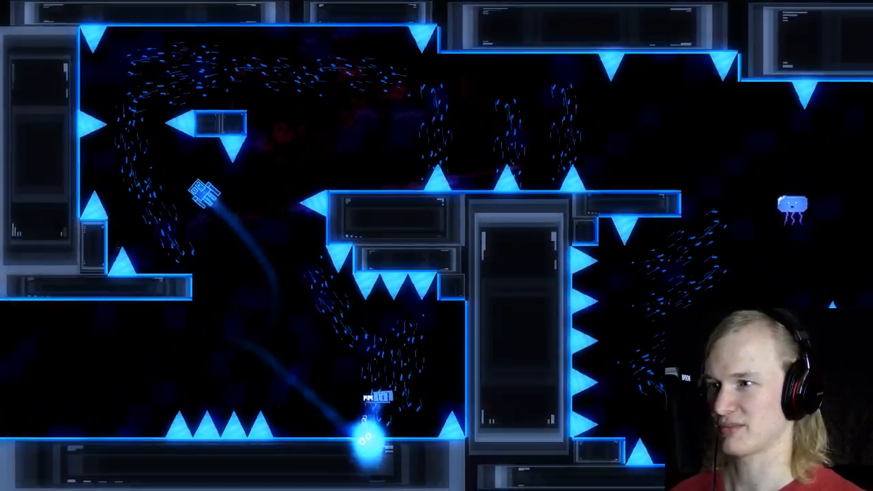
{"action": "key", "text": "Right"}
{"action": "key", "text": "space"}
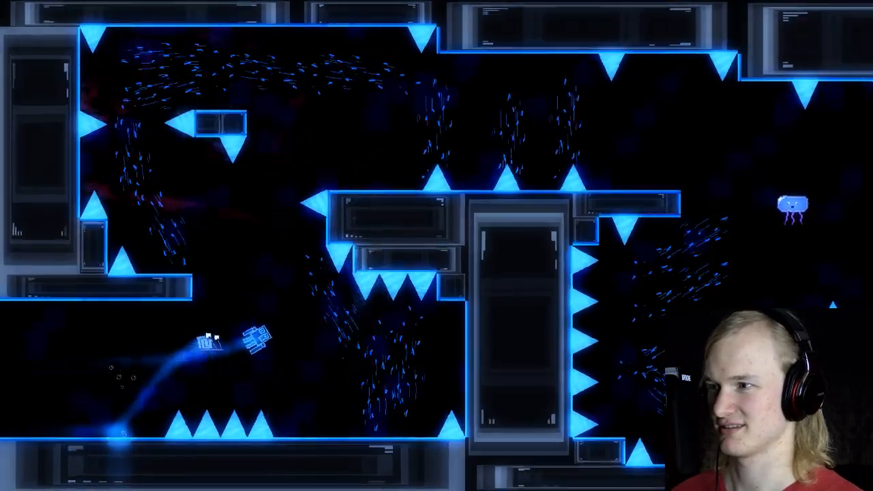
{"action": "key", "text": "space"}
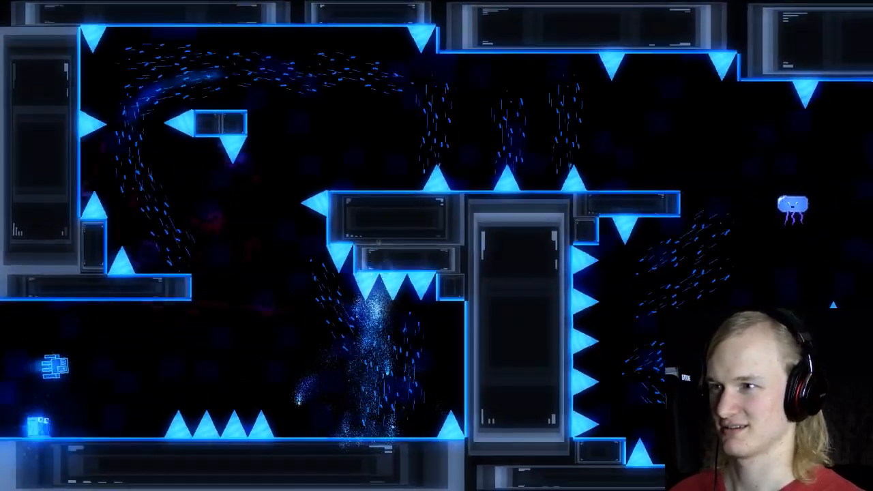
{"action": "key", "text": "Right"}
{"action": "key", "text": "space"}
{"action": "key", "text": "space"}
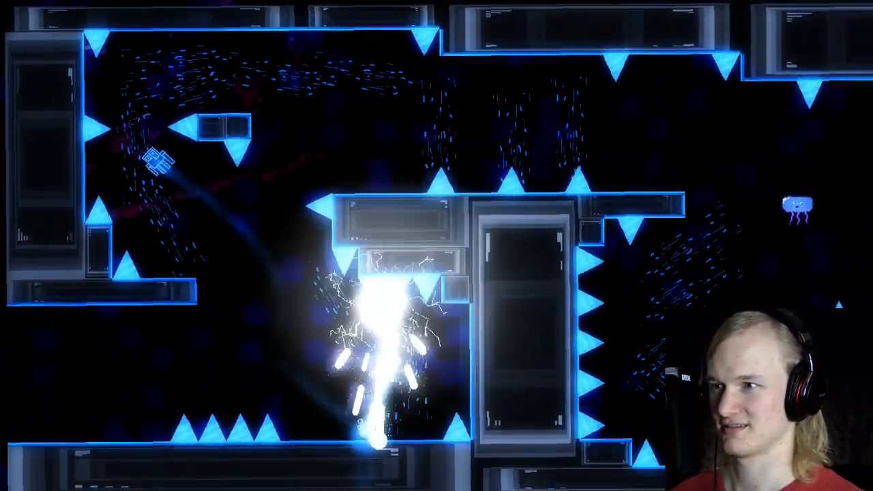
{"action": "key", "text": "Right"}
{"action": "key", "text": "space"}
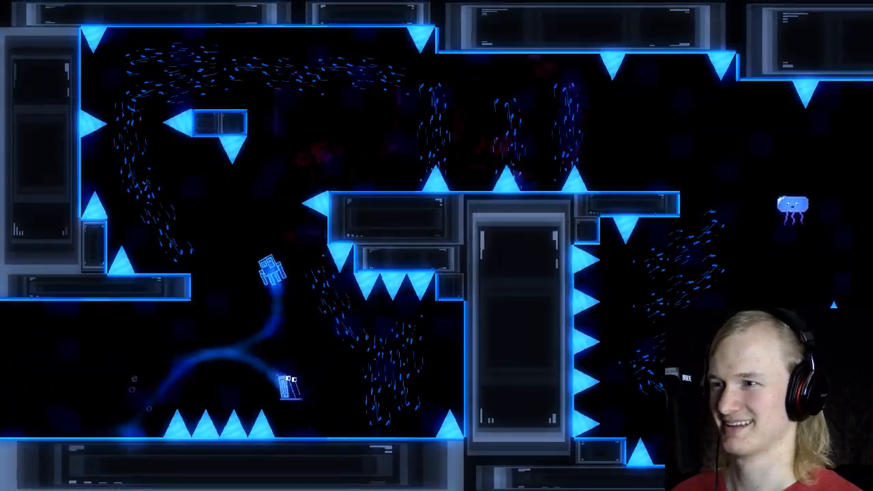
{"action": "key", "text": "Left"}
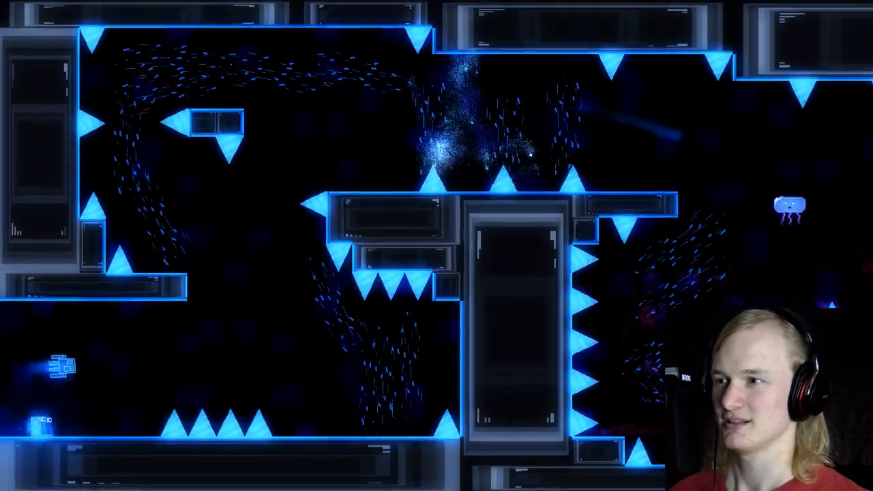
Step: Playtest the jump beneath the ceiling spikes over several attempts while following the squid's turn back
{"action": "key", "text": "Right"}
{"action": "key", "text": "space"}
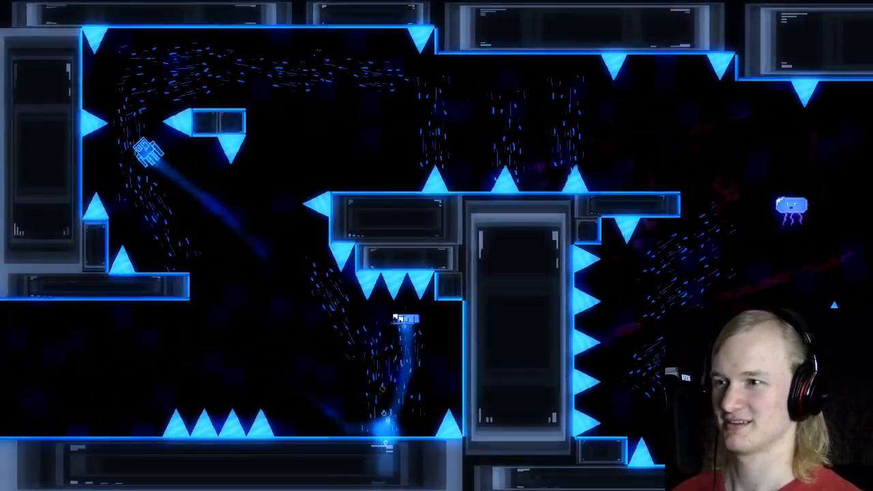
{"action": "key", "text": "Right"}
{"action": "key", "text": "space"}
{"action": "key", "text": "space"}
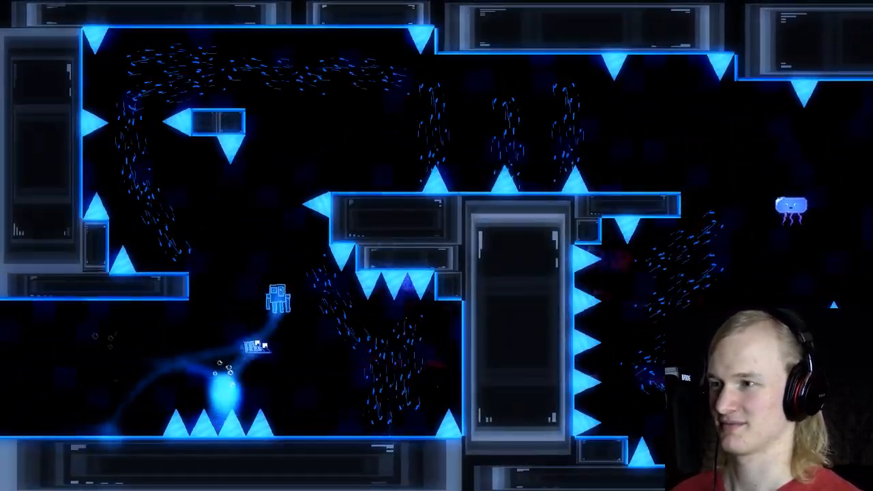
{"action": "key", "text": "Left"}
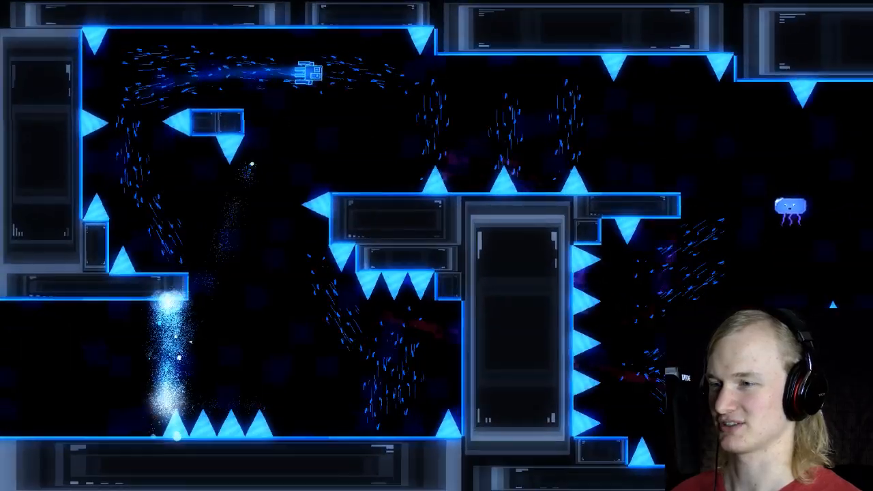
{"action": "key", "text": "Right"}
{"action": "key", "text": "space"}
{"action": "key", "text": "space"}
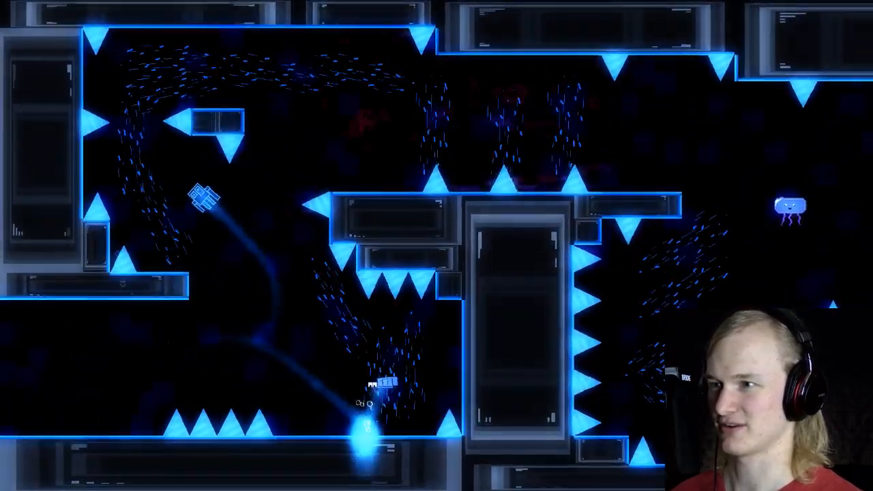
{"action": "key", "text": "Left"}
{"action": "key", "text": "space"}
{"action": "key", "text": "space"}
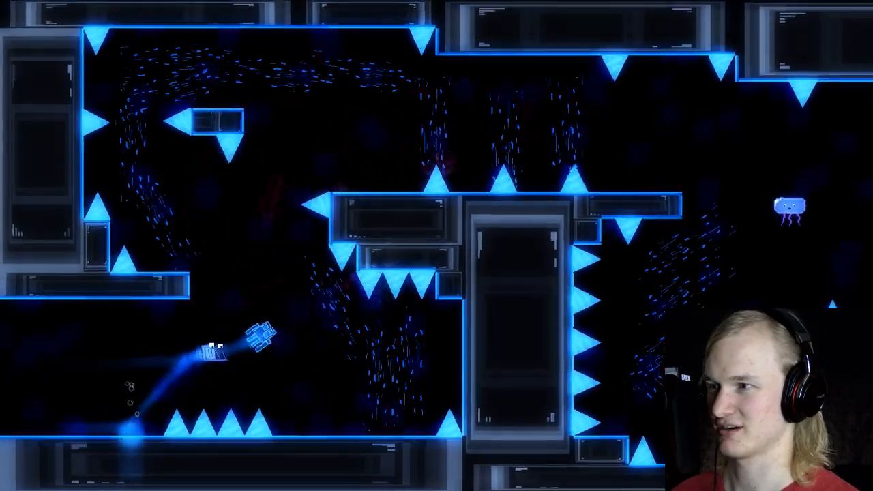
{"action": "key", "text": "space"}
{"action": "key", "text": "Left"}
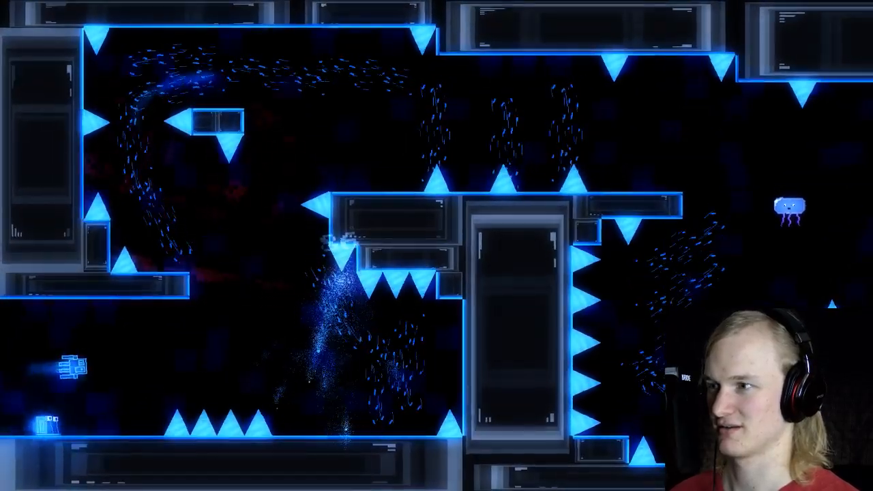
Step: Follow the squid up through the narrow gap between the wall spikes and into the upper corridor
{"action": "key", "text": "Right"}
{"action": "key", "text": "space"}
{"action": "key", "text": "space"}
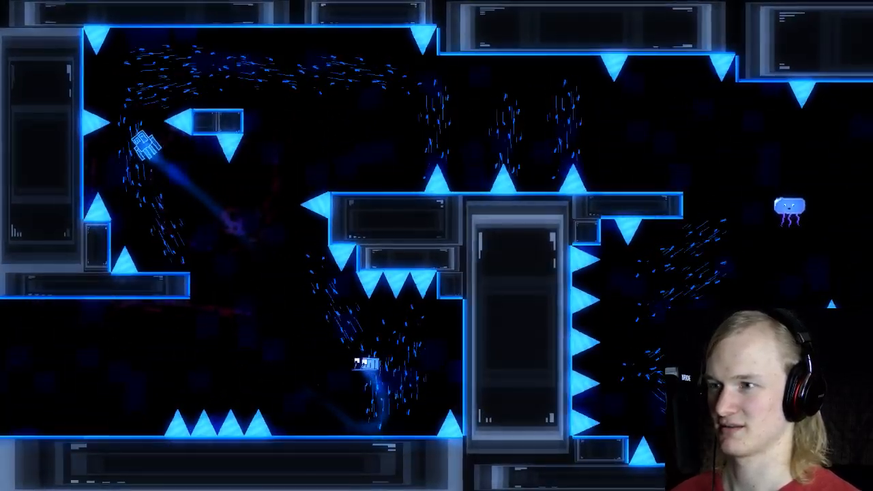
{"action": "key", "text": "Left"}
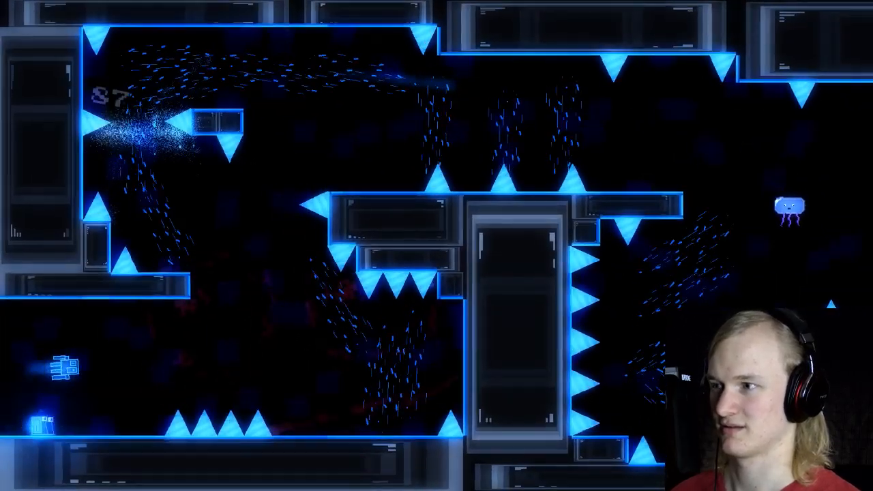
{"action": "key", "text": "Right"}
{"action": "key", "text": "space"}
{"action": "key", "text": "space"}
{"action": "key", "text": "Left"}
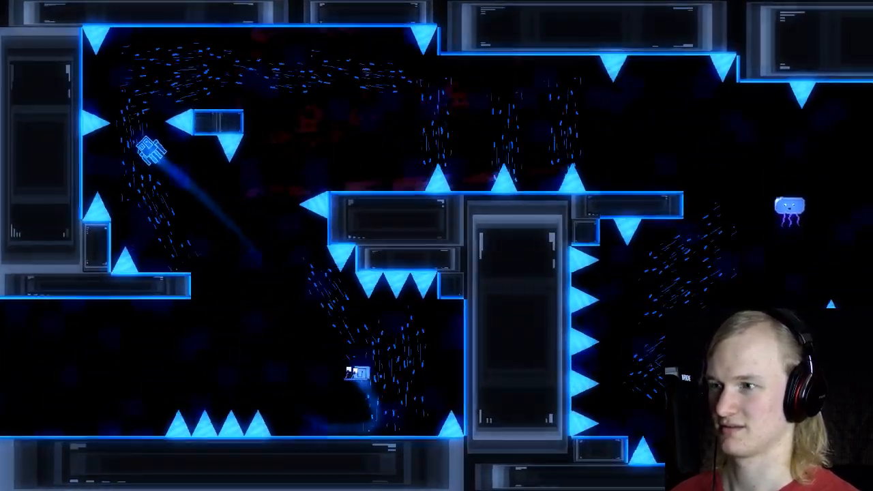
{"action": "key", "text": "Right"}
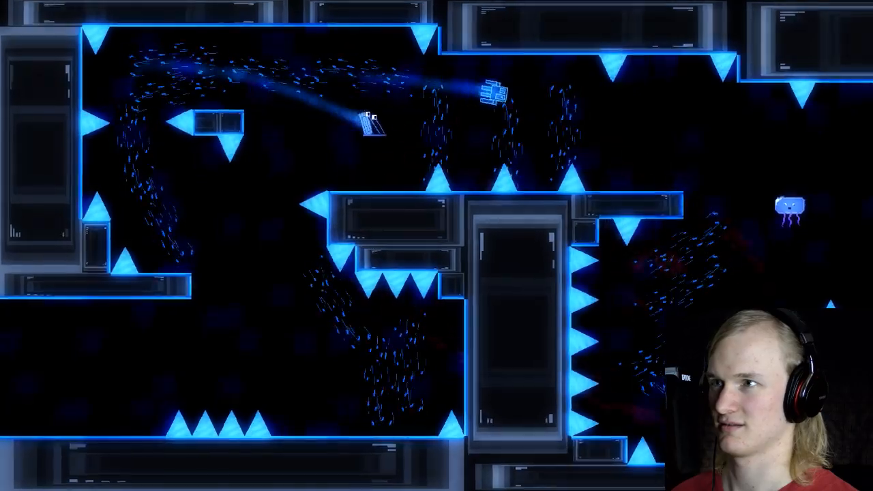
Step: Retry the race from the start and climb towards the narrow gap beside the small floating block
{"action": "key", "text": "Right"}
{"action": "key", "text": "space"}
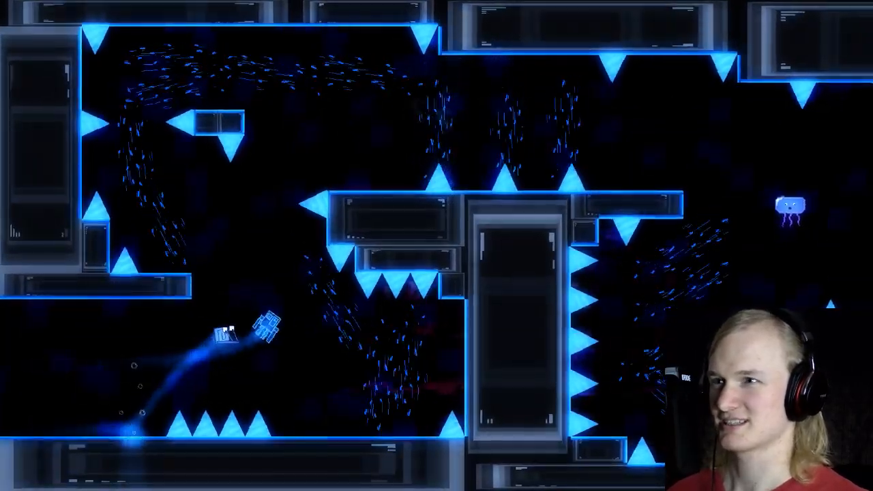
{"action": "key", "text": "space"}
{"action": "key", "text": "Right"}
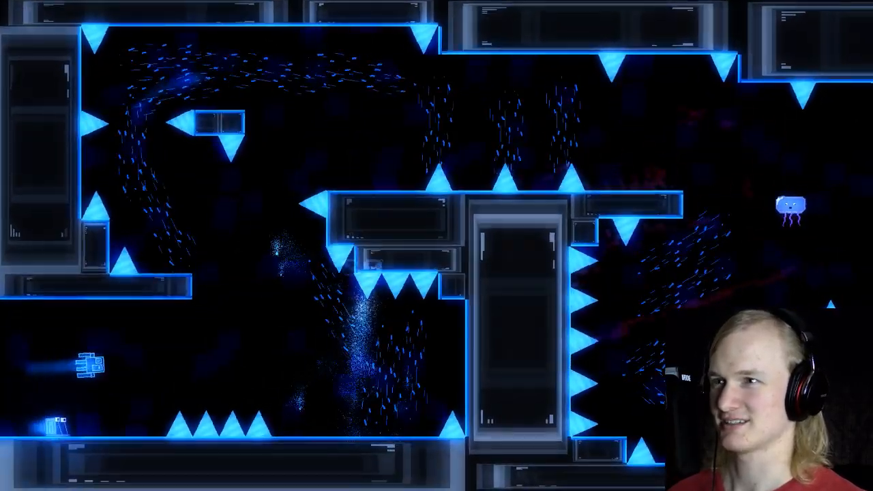
{"action": "key", "text": "space"}
{"action": "key", "text": "space"}
{"action": "key", "text": "Left"}
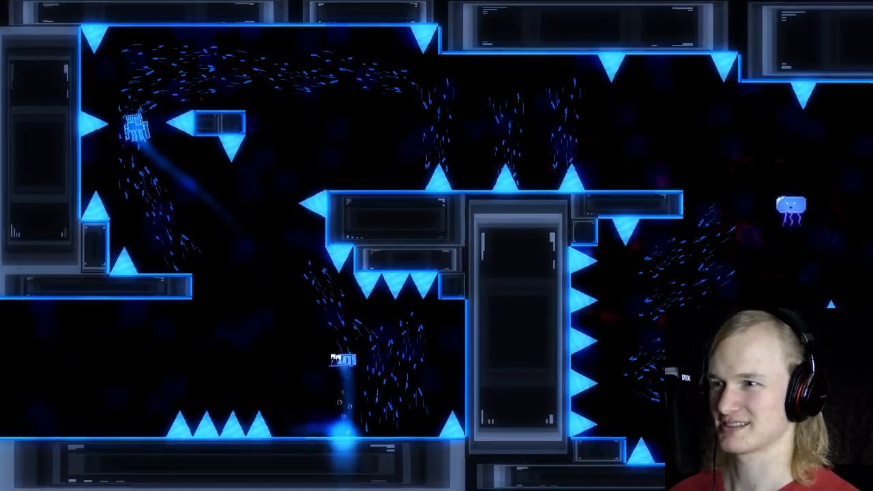
{"action": "key", "text": "space"}
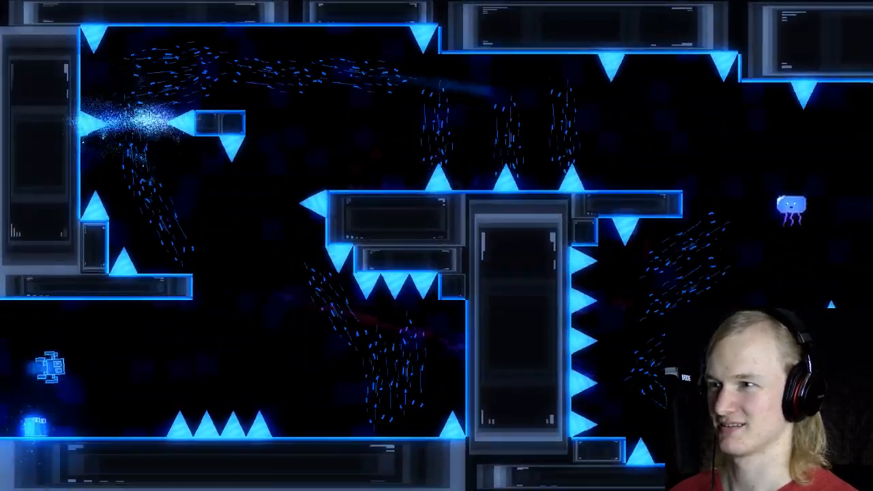
Step: Test whether the snail can clear the first spikes and turn back quickly enough to keep up with the squid
{"action": "key", "text": "Right"}
{"action": "key", "text": "space"}
{"action": "key", "text": "space"}
{"action": "key", "text": "Left"}
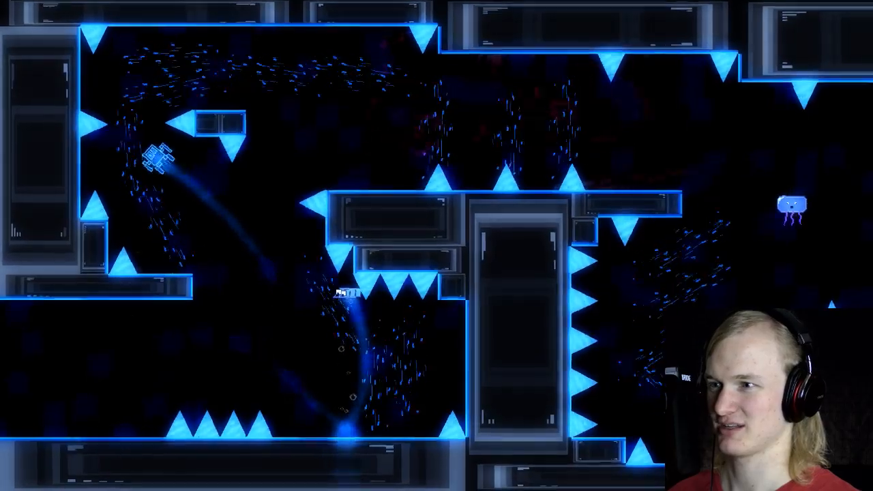
{"action": "key", "text": "Right"}
{"action": "key", "text": "space"}
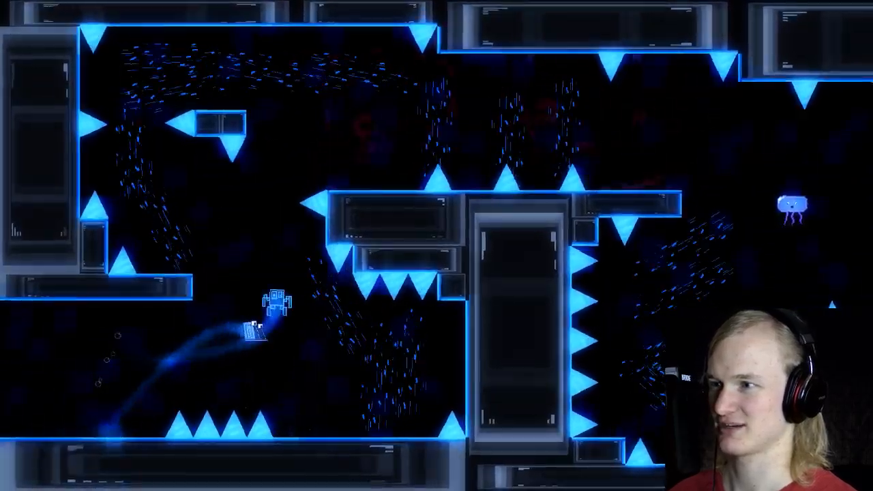
{"action": "key", "text": "space"}
{"action": "key", "text": "Left"}
Step: Playtest the climb behind the squid past the wall spikes and along the upper corridor's floor spikes
{"action": "key", "text": "Right"}
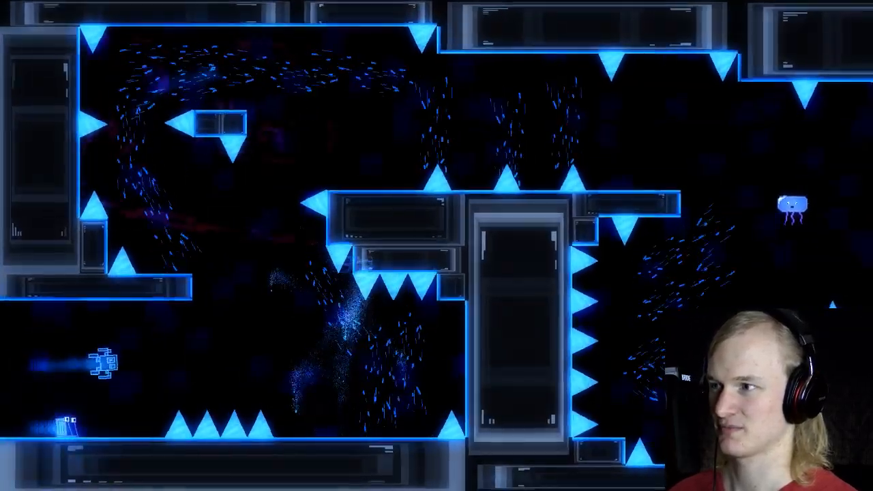
{"action": "key", "text": "space"}
{"action": "key", "text": "space"}
{"action": "key", "text": "Left"}
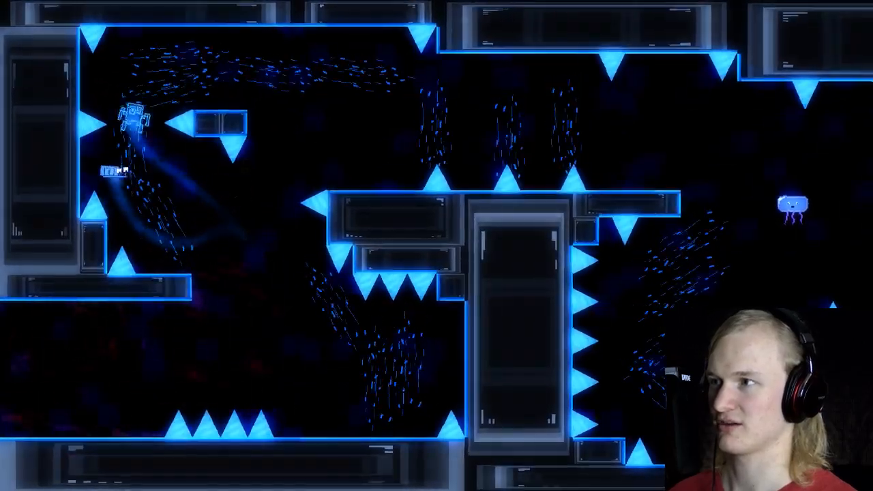
{"action": "key", "text": "Right"}
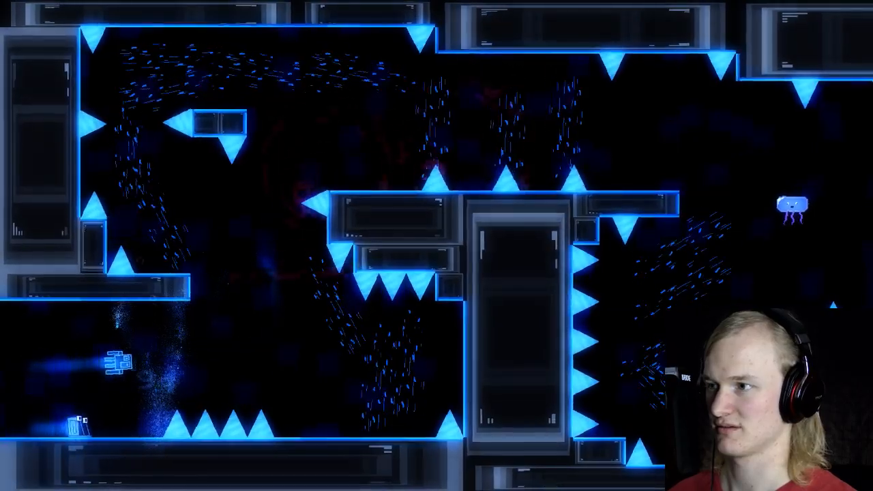
{"action": "key", "text": "space"}
{"action": "key", "text": "space"}
{"action": "key", "text": "Left"}
Step: Playtest jumping the four floor spikes and turning back under the ceiling spikes to follow the squid
{"action": "key", "text": "Right"}
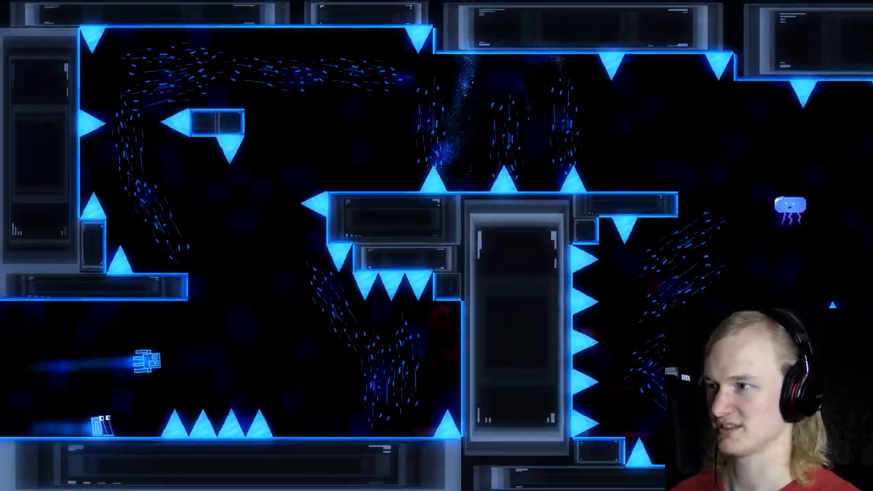
{"action": "key", "text": "space"}
{"action": "key", "text": "space"}
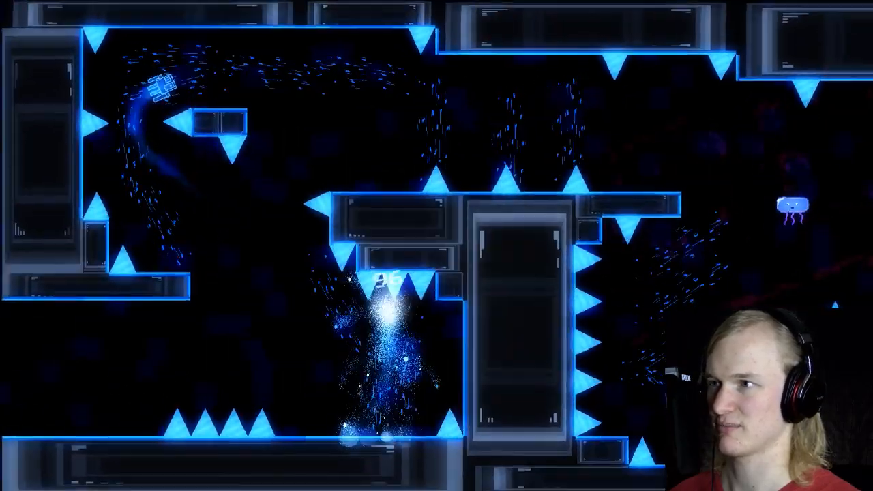
{"action": "key", "text": "space"}
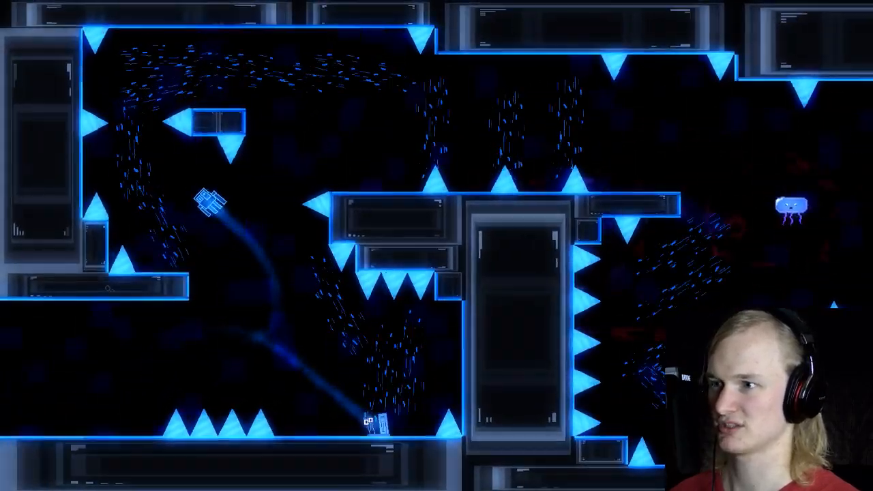
{"action": "key", "text": "space"}
{"action": "key", "text": "Left"}
{"action": "key", "text": "Right"}
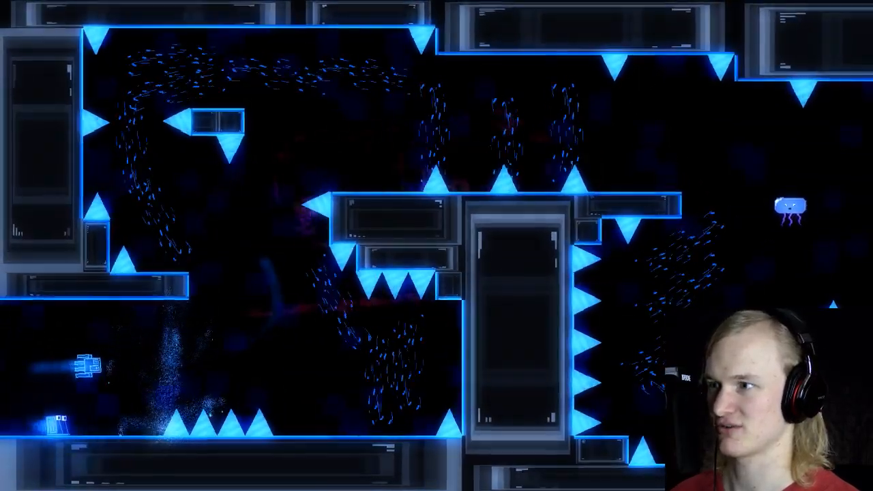
Step: Retry the race from the start, jumping through the lower currents and up past the middle block's side spike
{"action": "key", "text": "space"}
{"action": "key", "text": "space"}
{"action": "key", "text": "space"}
{"action": "key", "text": "Left"}
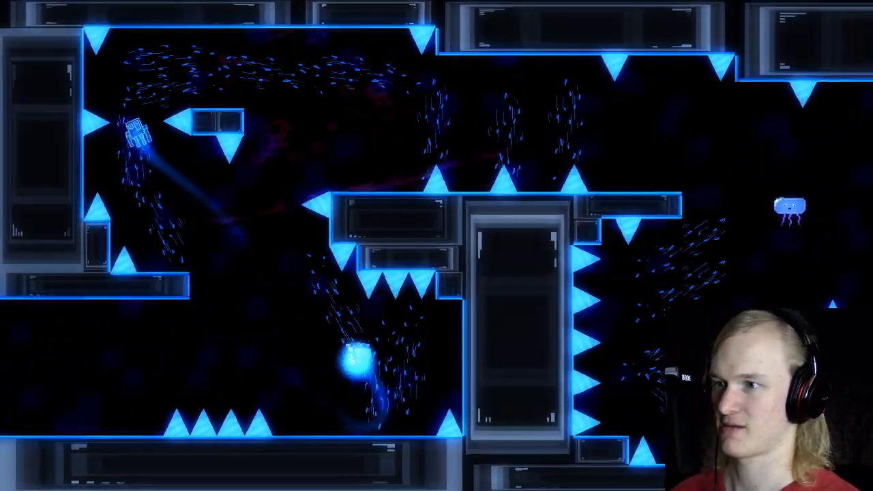
{"action": "key", "text": "Right"}
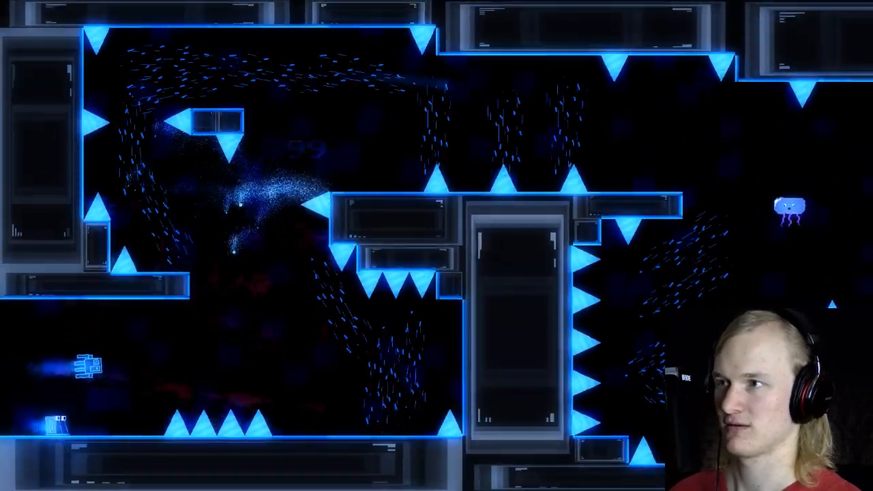
{"action": "key", "text": "space"}
{"action": "key", "text": "space"}
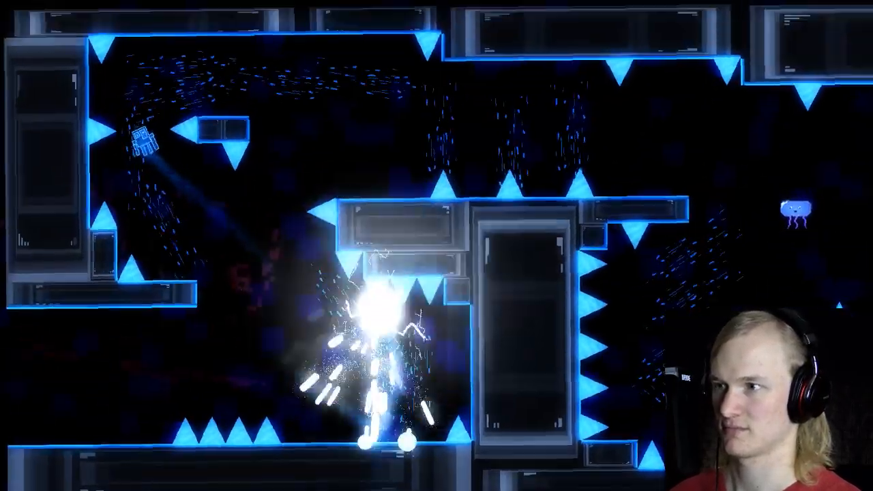
Step: Quit the running playtest and return to the room editor
{"action": "key", "text": "Escape"}
{"action": "key", "text": "Up"}
{"action": "key", "text": "Escape"}
{"action": "key", "text": "Escape"}
{"action": "key", "text": "Up"}
{"action": "key", "text": "Return"}
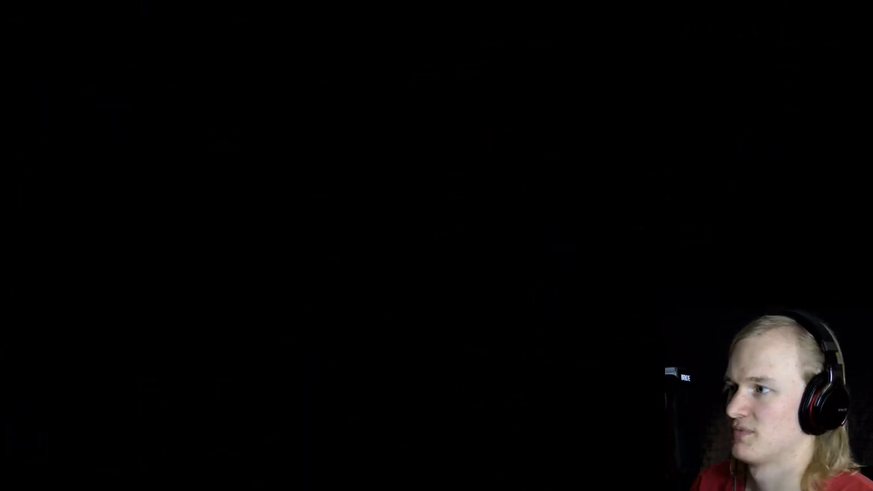
Step: On the BackDecoration layer, shift one upright underwater current below the ceiling spikes sideways to (800, 864), away from the other
{"action": "middle_click_drag", "start_coordinate": [411, 326], "coordinate": [381, 102]}
{"action": "middle_click_drag", "start_coordinate": [365, 280], "coordinate": [352, 211]}
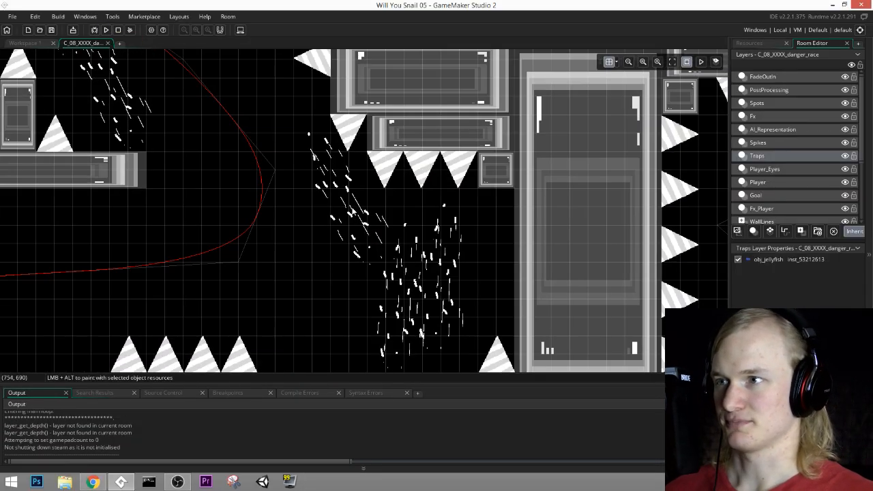
{"action": "left_click", "coordinate": [767, 184]}
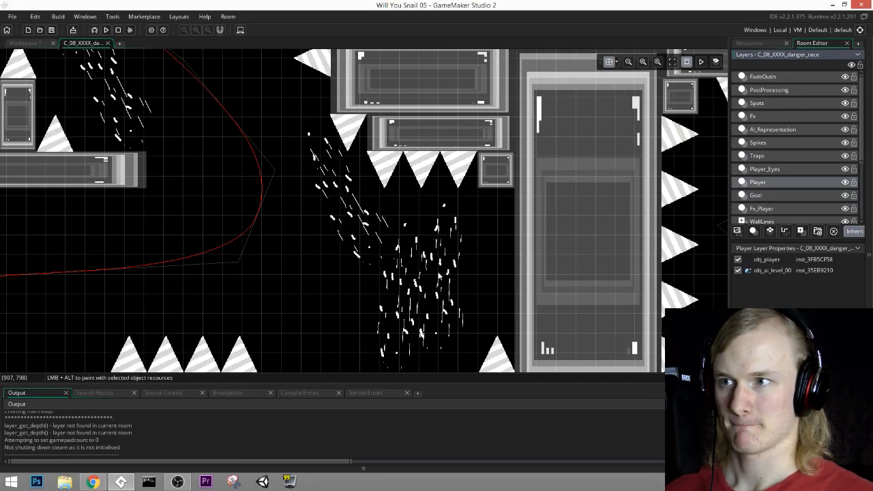
{"action": "scroll", "coordinate": [782, 219], "scroll_direction": "down", "scroll_amount": 2}
{"action": "left_click", "coordinate": [765, 194]}
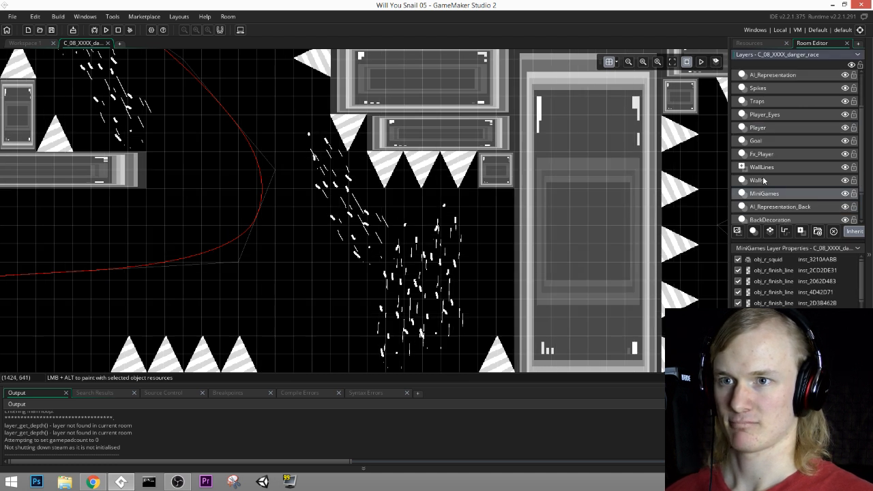
{"action": "scroll", "coordinate": [765, 181], "scroll_direction": "down", "scroll_amount": 2}
{"action": "left_click", "coordinate": [766, 180]}
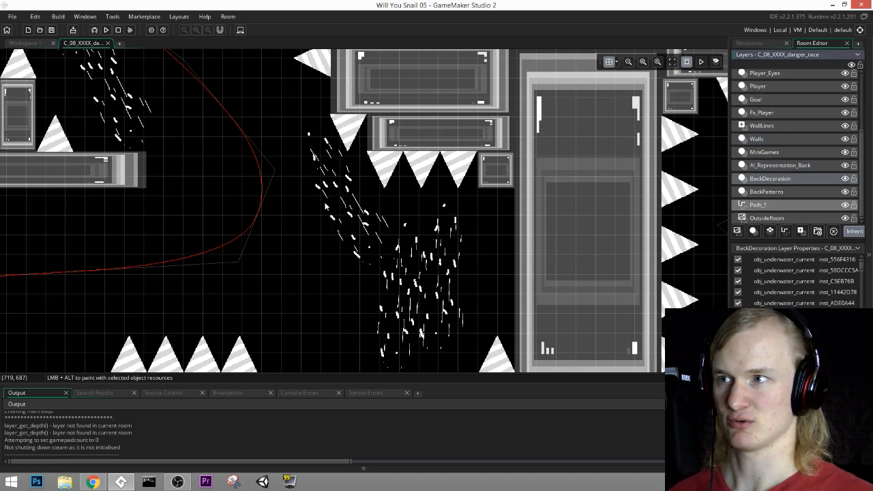
{"action": "left_click", "coordinate": [374, 193]}
{"action": "mouse_move", "coordinate": [367, 216]}
{"action": "left_mouse_down"}
{"action": "mouse_move", "coordinate": [351, 211]}
{"action": "mouse_move", "coordinate": [368, 212]}
{"action": "left_mouse_up"}
{"action": "left_click_drag", "start_coordinate": [409, 323], "coordinate": [398, 337]}
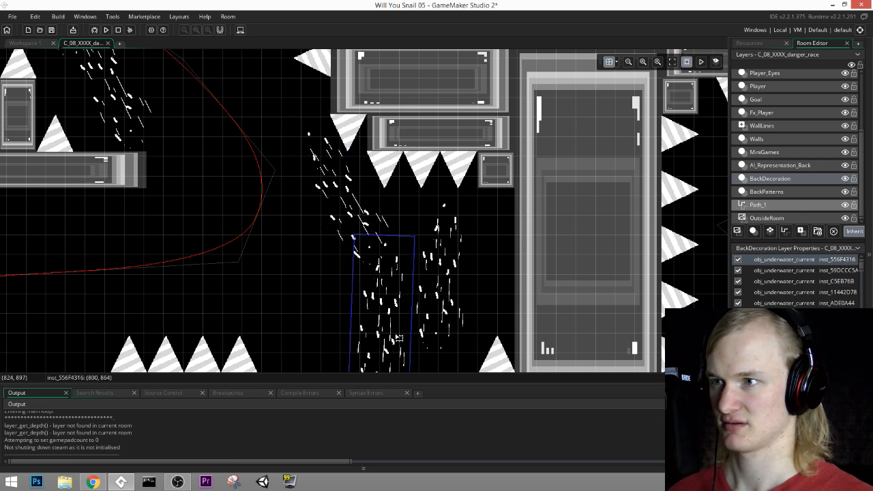
{"action": "middle_click_drag", "start_coordinate": [407, 322], "coordinate": [439, 366]}
Step: Duplicate the slanted underwater current beside the ceiling spikes and place the copy, tilted the opposite way, at (608, 384) above the middle block's side spike
{"action": "left_click", "coordinate": [374, 243]}
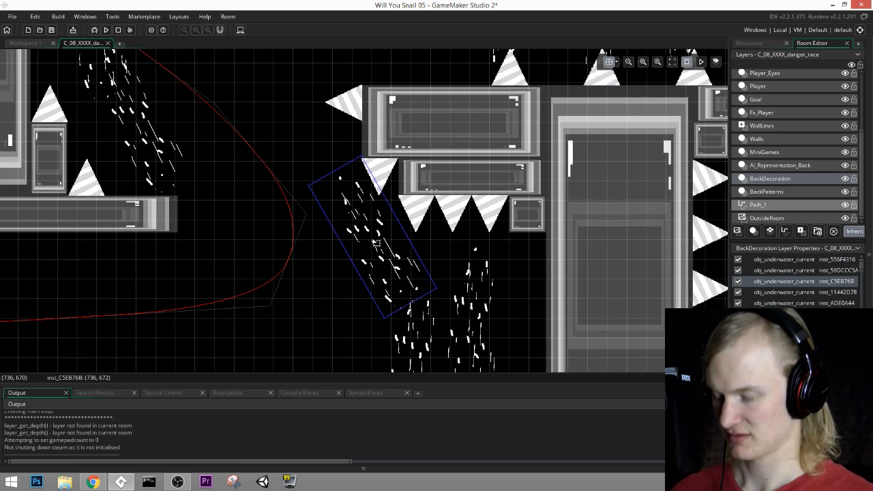
{"action": "left_click_drag", "start_coordinate": [374, 243], "coordinate": [316, 130]}
{"action": "middle_click_drag", "start_coordinate": [477, 103], "coordinate": [490, 260]}
{"action": "left_click_drag", "start_coordinate": [318, 192], "coordinate": [417, 220]}
{"action": "left_click_drag", "start_coordinate": [360, 254], "coordinate": [337, 199]}
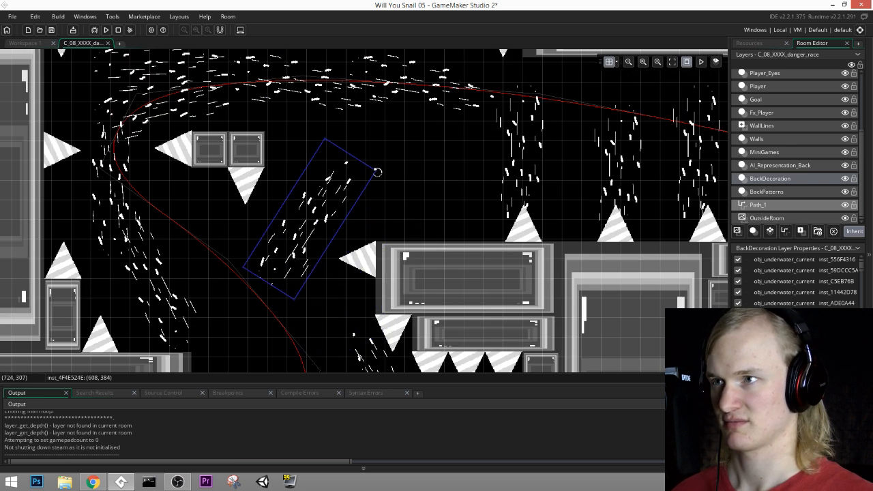
Step: Try different tilts for the copied current near the middle block's side spike, placing it at (640, 384), (608, 512) and (608, 480)
{"action": "left_click_drag", "start_coordinate": [377, 172], "coordinate": [384, 175]}
{"action": "left_click_drag", "start_coordinate": [324, 209], "coordinate": [345, 207]}
{"action": "middle_click_drag", "start_coordinate": [391, 366], "coordinate": [489, 261]}
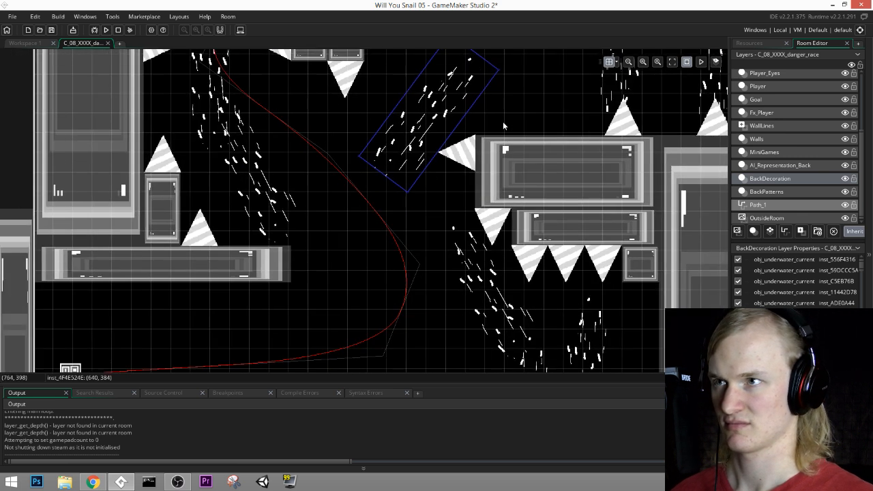
{"action": "scroll", "coordinate": [495, 134], "scroll_direction": "up", "scroll_amount": 3}
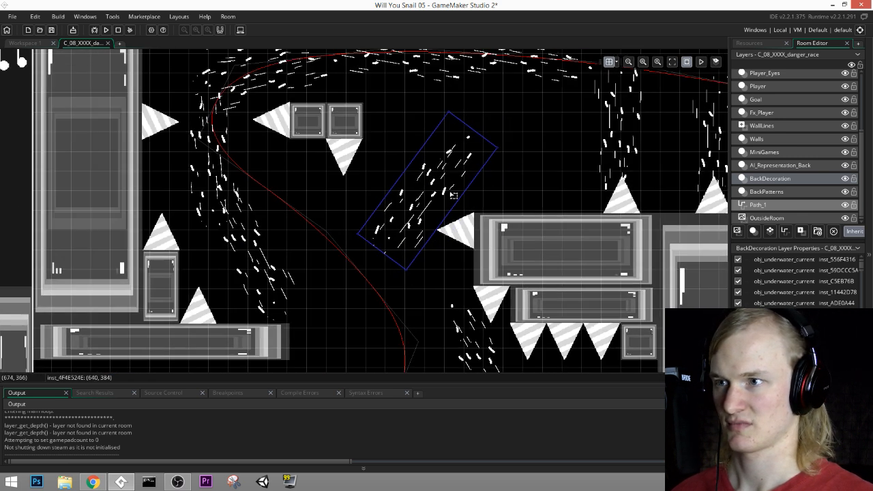
{"action": "scroll", "coordinate": [418, 142], "scroll_direction": "down", "scroll_amount": 3}
{"action": "left_click_drag", "start_coordinate": [414, 138], "coordinate": [375, 146]}
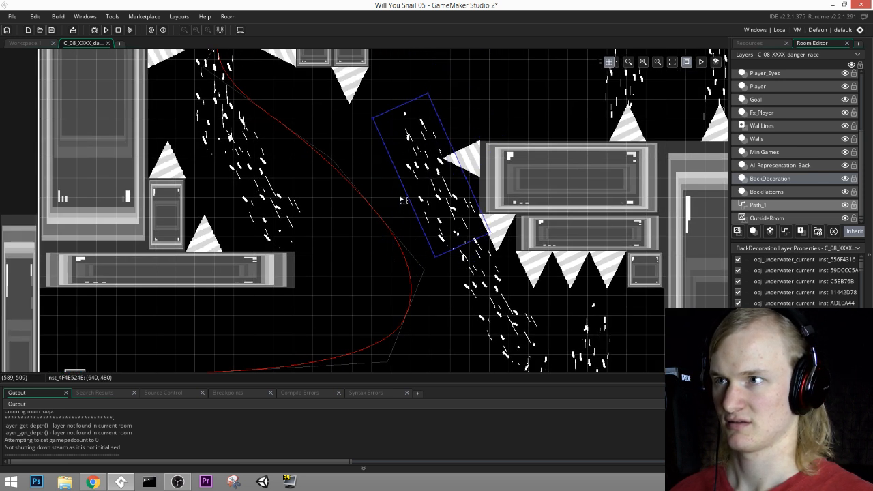
{"action": "left_click_drag", "start_coordinate": [404, 197], "coordinate": [392, 214]}
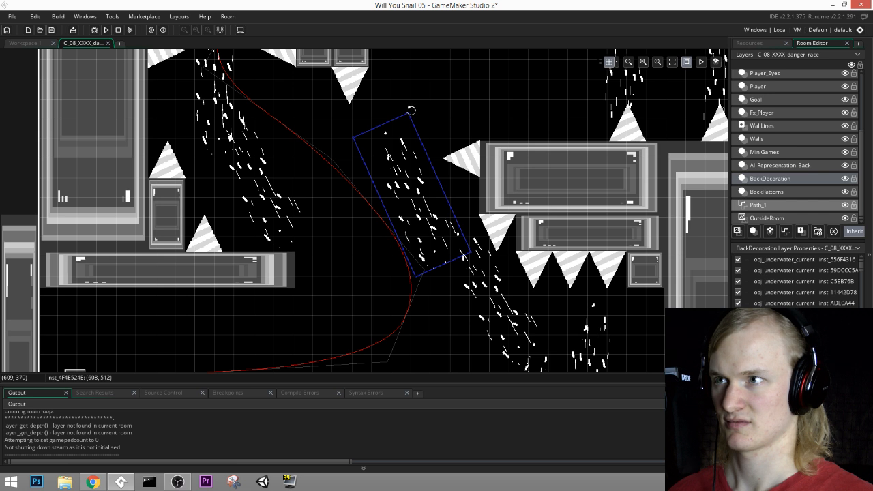
{"action": "left_click_drag", "start_coordinate": [411, 110], "coordinate": [426, 111]}
{"action": "mouse_move", "coordinate": [412, 170]}
{"action": "left_mouse_down"}
{"action": "mouse_move", "coordinate": [422, 164]}
{"action": "mouse_move", "coordinate": [412, 154]}
{"action": "left_mouse_up"}
Step: Move the copied current to (384, 416) under the small floating block and tilt it along the existing slanted current there
{"action": "middle_click_drag", "start_coordinate": [360, 270], "coordinate": [415, 201]}
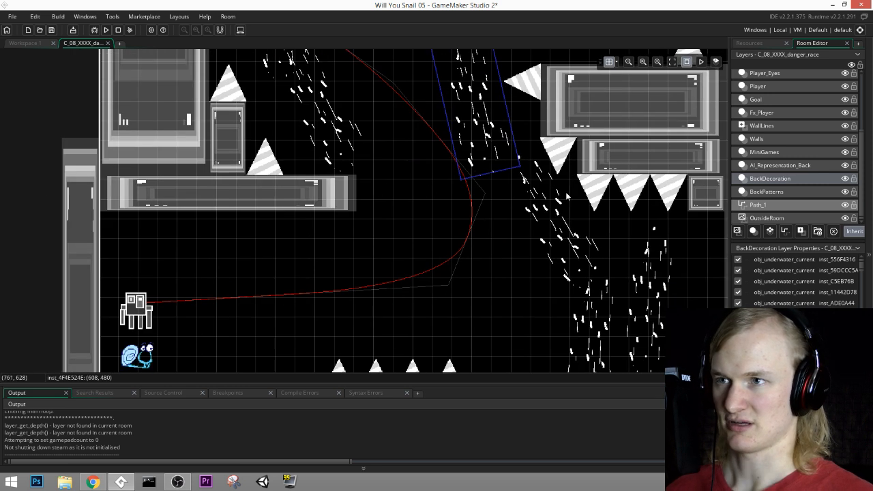
{"action": "middle_click_drag", "start_coordinate": [390, 237], "coordinate": [350, 233]}
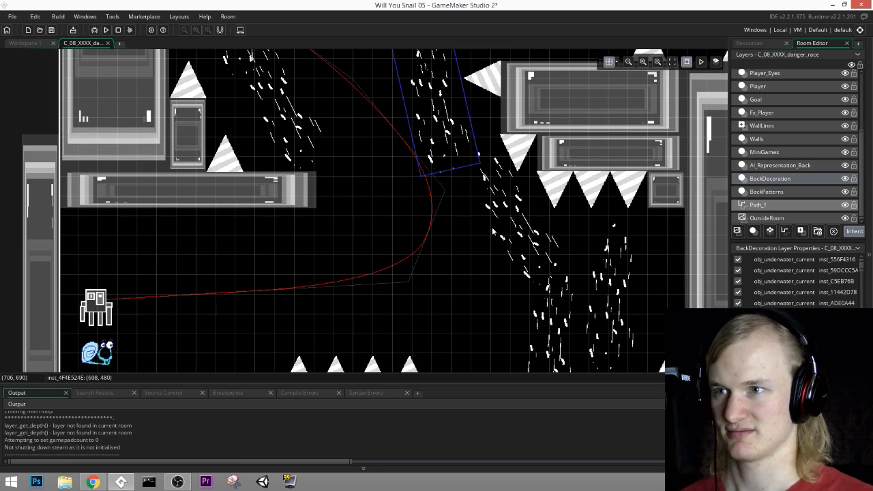
{"action": "middle_click_drag", "start_coordinate": [482, 161], "coordinate": [478, 180]}
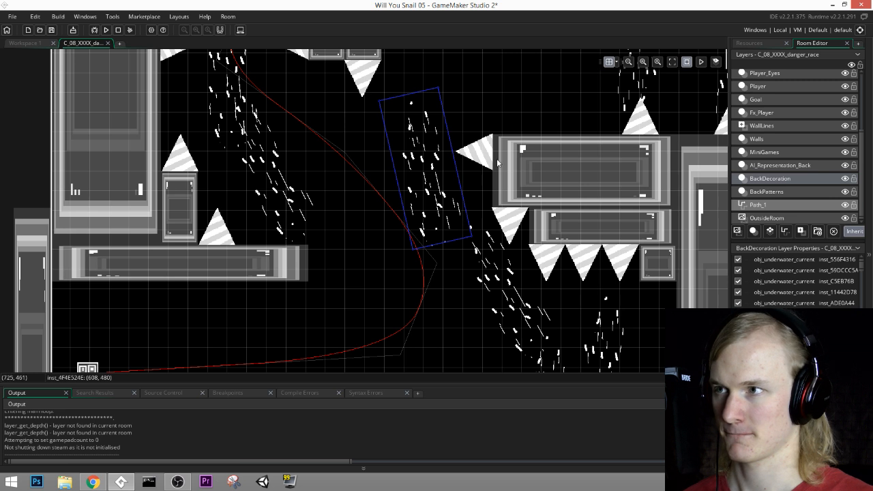
{"action": "middle_click_drag", "start_coordinate": [498, 161], "coordinate": [485, 212]}
{"action": "left_click_drag", "start_coordinate": [405, 223], "coordinate": [268, 162]}
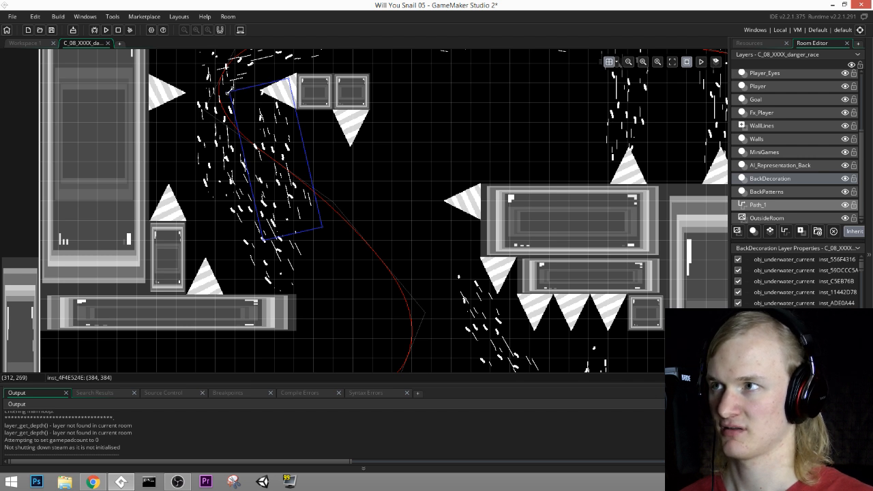
{"action": "left_click_drag", "start_coordinate": [226, 92], "coordinate": [294, 186]}
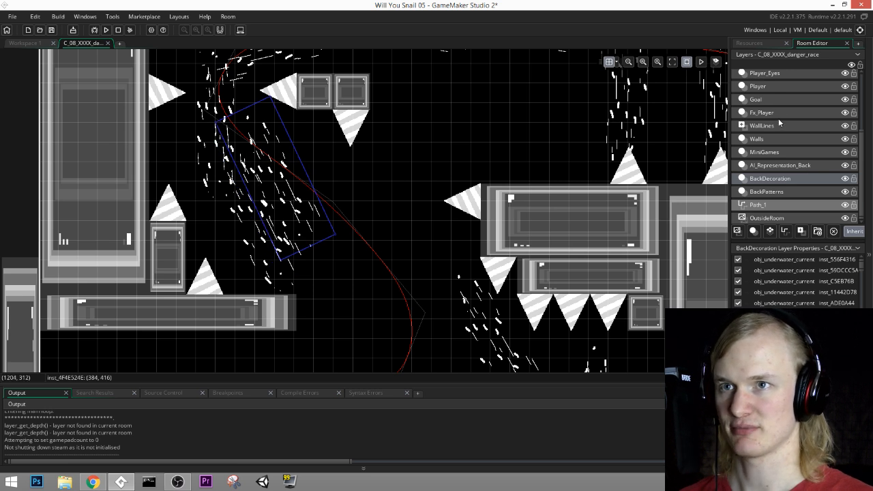
Step: Delete the sideways spike on the middle block's left face from the Spikes layer
{"action": "scroll", "coordinate": [778, 121], "scroll_direction": "up", "scroll_amount": 1}
{"action": "left_click", "coordinate": [758, 83]}
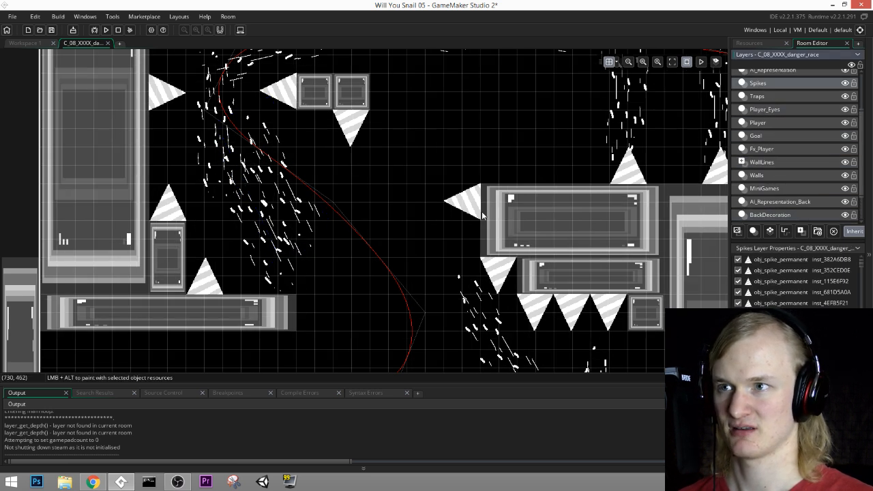
{"action": "left_click", "coordinate": [473, 207]}
{"action": "key", "text": "Delete"}
Step: Duplicate the slanted current on the BackDecoration layer and place the copy nearly upright at (672, 480) along the middle block's left side
{"action": "middle_click_drag", "start_coordinate": [545, 273], "coordinate": [563, 131]}
{"action": "middle_click_drag", "start_coordinate": [596, 200], "coordinate": [605, 258]}
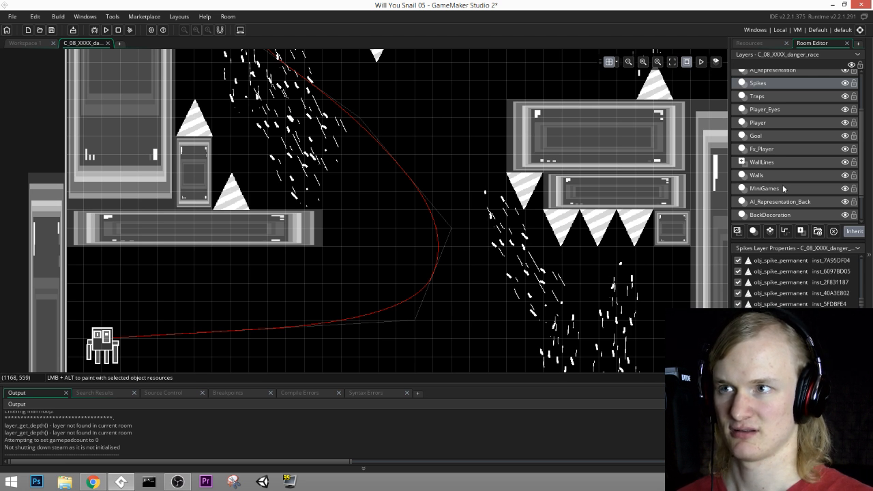
{"action": "left_click", "coordinate": [775, 201]}
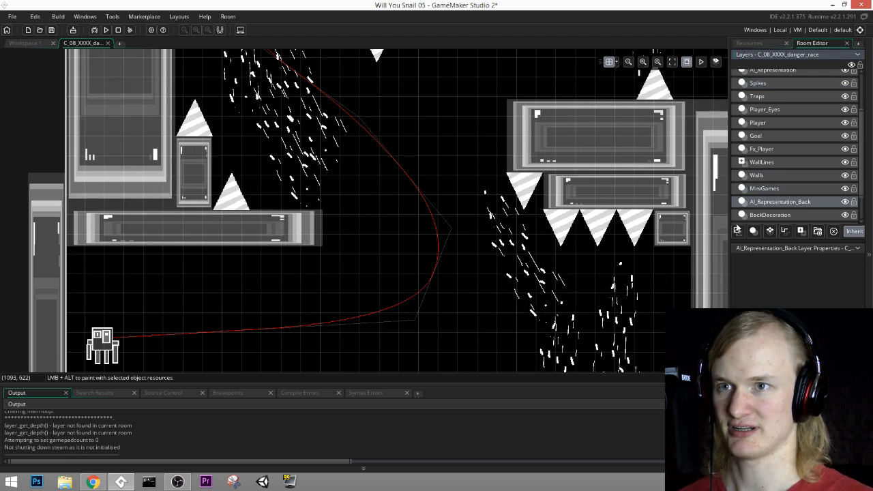
{"action": "scroll", "coordinate": [756, 207], "scroll_direction": "down", "scroll_amount": 1}
{"action": "left_click", "coordinate": [770, 179]}
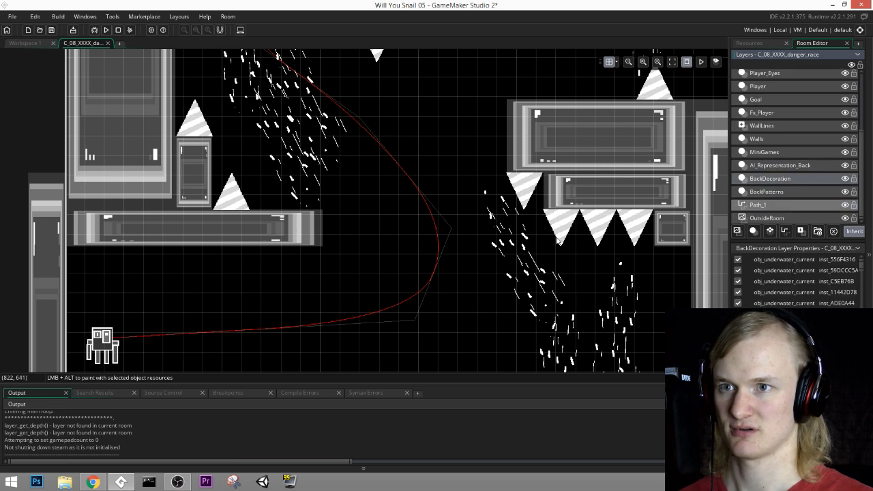
{"action": "left_click", "coordinate": [508, 241]}
{"action": "left_click_drag", "start_coordinate": [508, 241], "coordinate": [468, 143]}
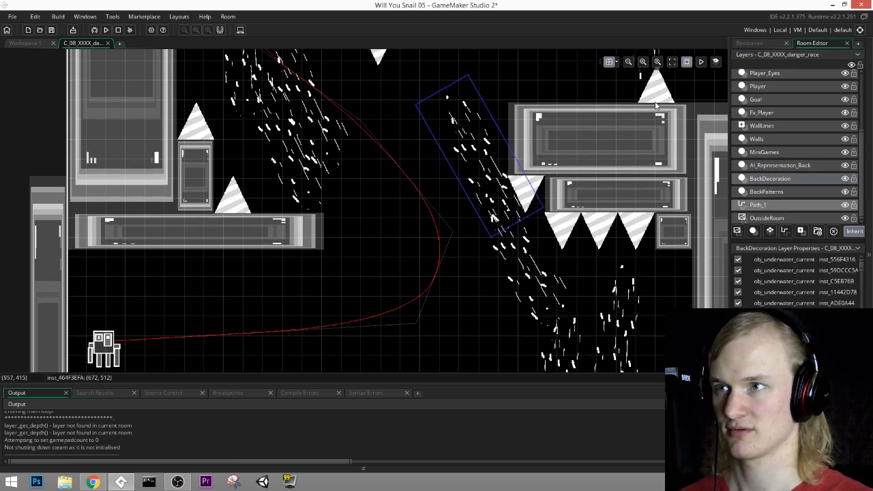
{"action": "middle_click_drag", "start_coordinate": [482, 77], "coordinate": [476, 185]}
{"action": "left_click_drag", "start_coordinate": [459, 178], "coordinate": [509, 179]}
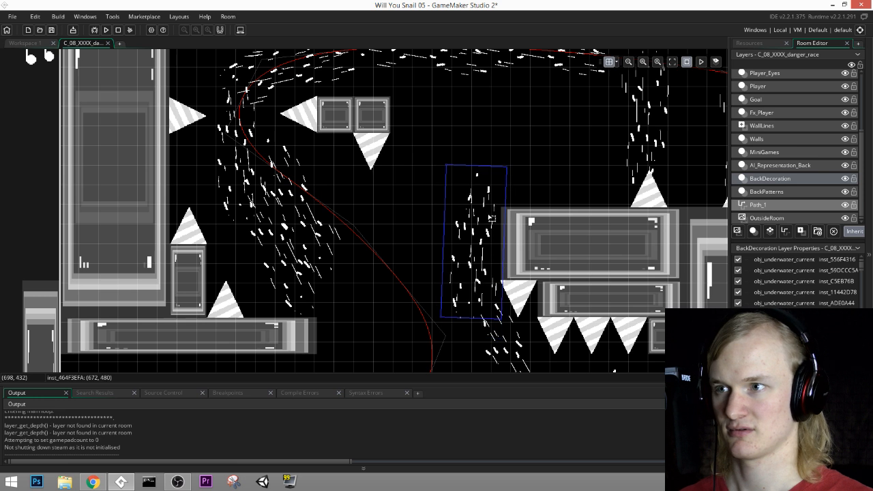
Step: Delete the underwater current above the upper corridor's first floor spike
{"action": "middle_click_drag", "start_coordinate": [571, 105], "coordinate": [470, 193]}
{"action": "middle_click_drag", "start_coordinate": [515, 218], "coordinate": [398, 229]}
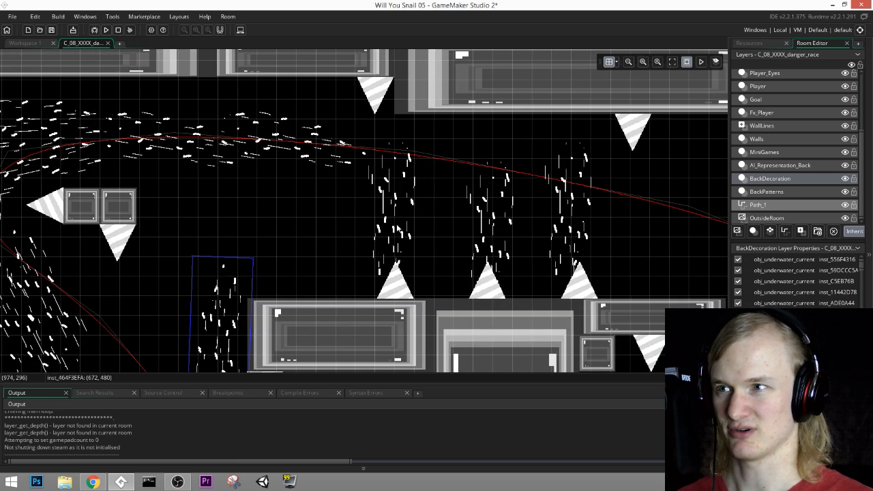
{"action": "left_click", "coordinate": [396, 190]}
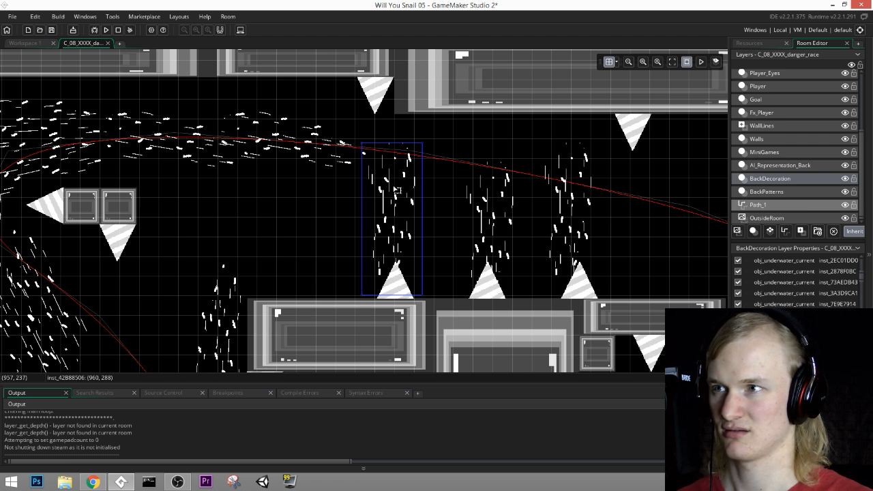
{"action": "key", "text": "Delete"}
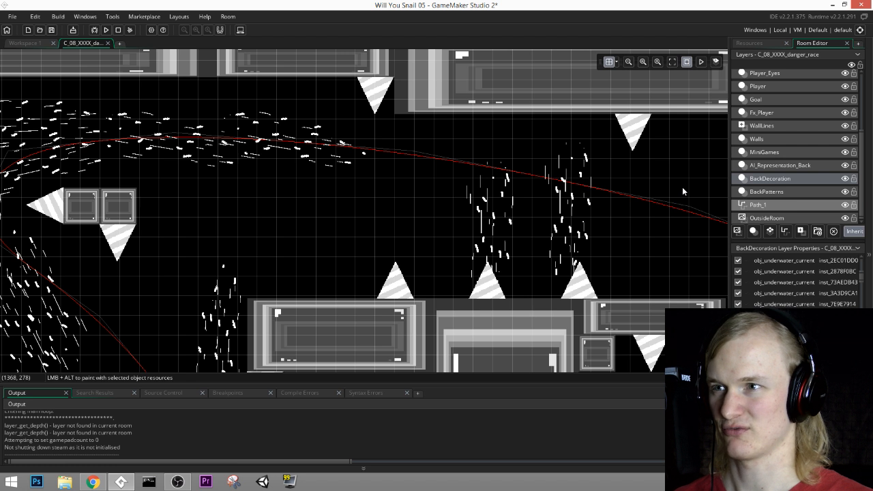
Step: Delete the first floor spike in the upper corridor from the Spikes layer
{"action": "left_click", "coordinate": [756, 100]}
{"action": "left_click", "coordinate": [770, 140]}
{"action": "left_click", "coordinate": [770, 152]}
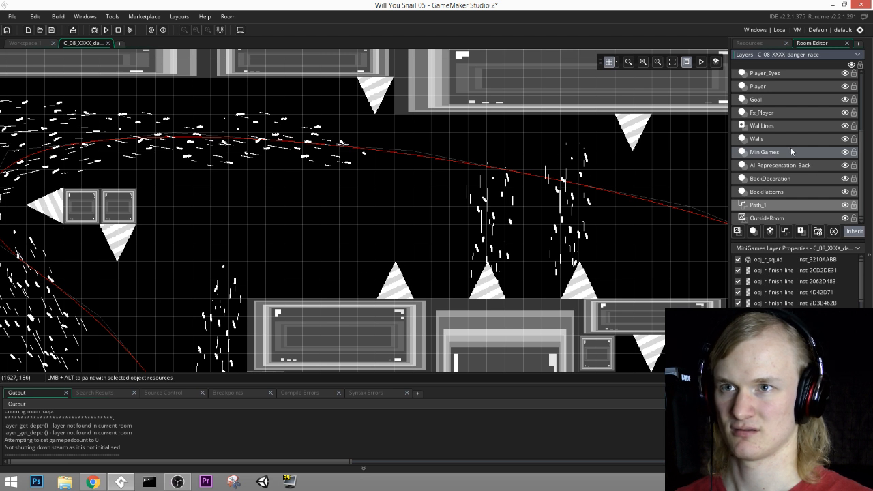
{"action": "scroll", "coordinate": [768, 94], "scroll_direction": "up", "scroll_amount": 3}
{"action": "left_click", "coordinate": [762, 96]}
{"action": "left_click", "coordinate": [759, 83]}
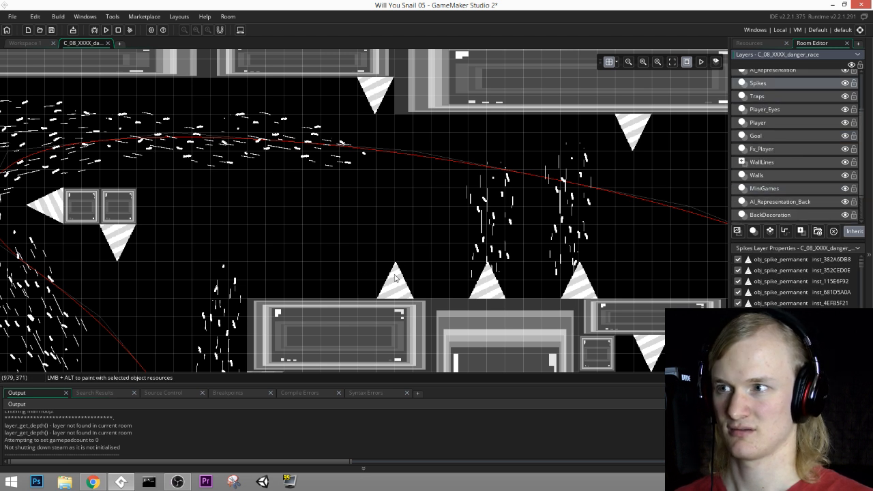
{"action": "left_click", "coordinate": [397, 279]}
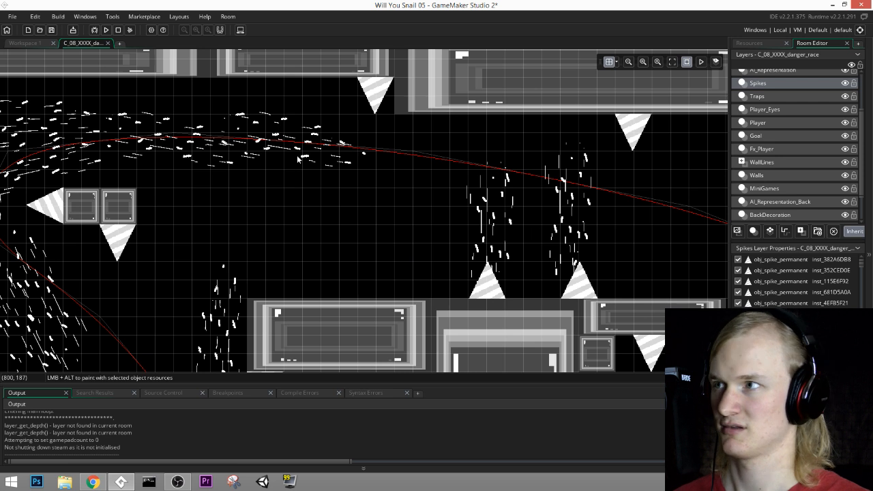
Step: Run the game and playtest the danger race through the upper corridor
{"action": "key", "text": "F5"}
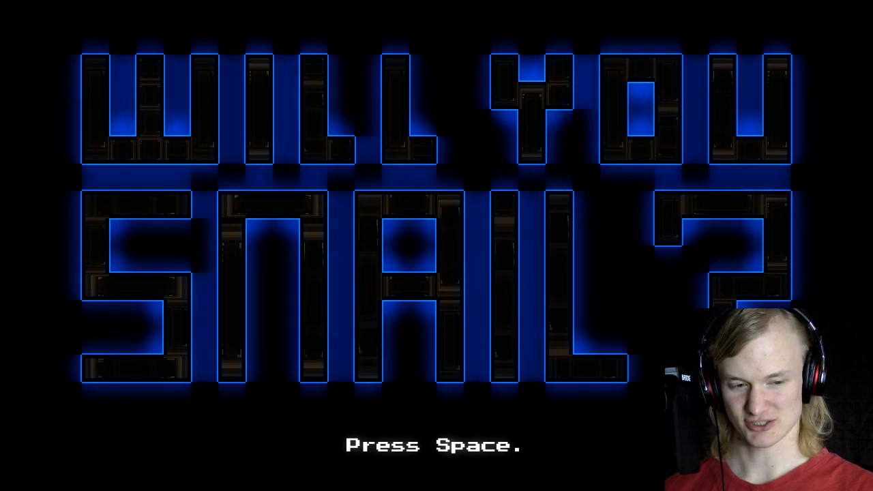
{"action": "key", "text": "space"}
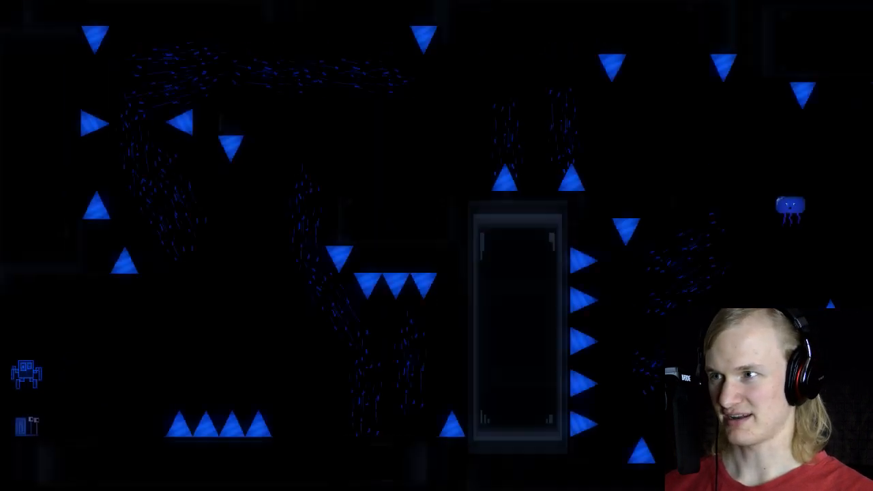
{"action": "key", "text": "Right"}
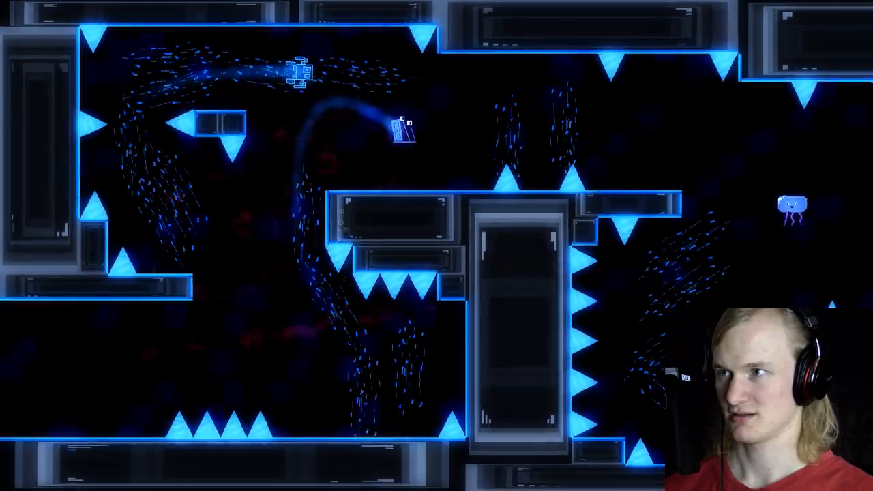
{"action": "key", "text": "space"}
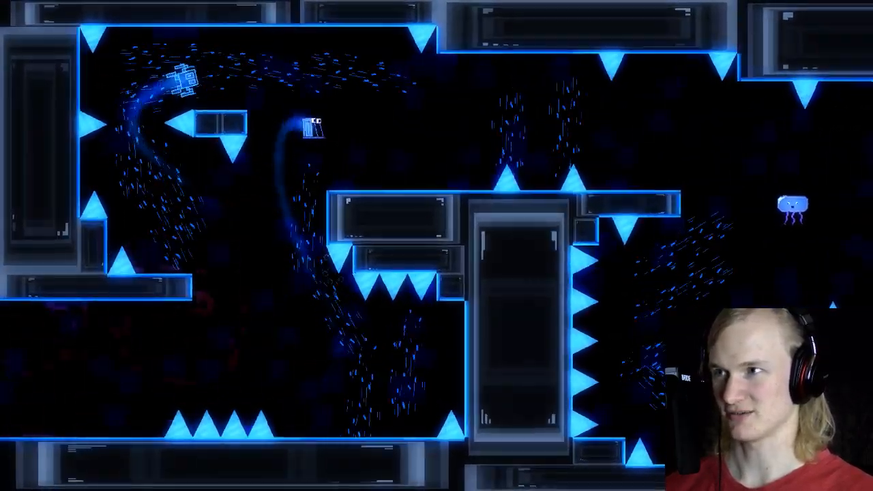
{"action": "key", "text": "Right"}
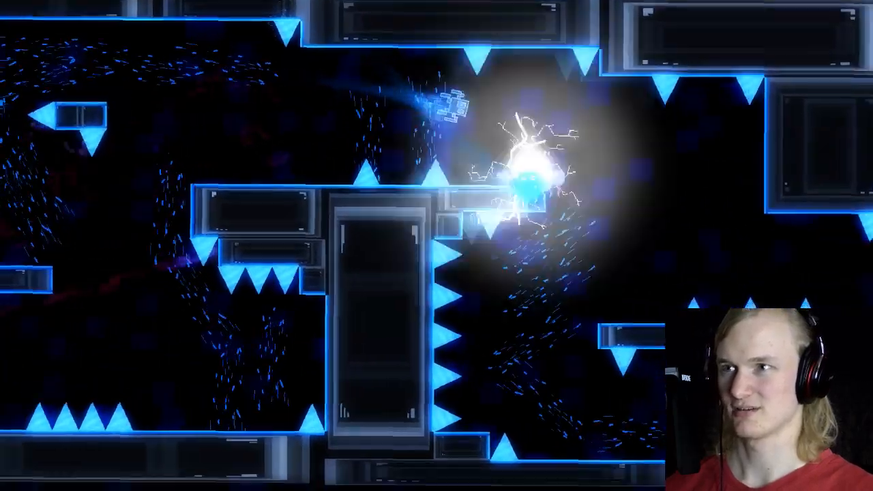
{"action": "key", "text": "Right"}
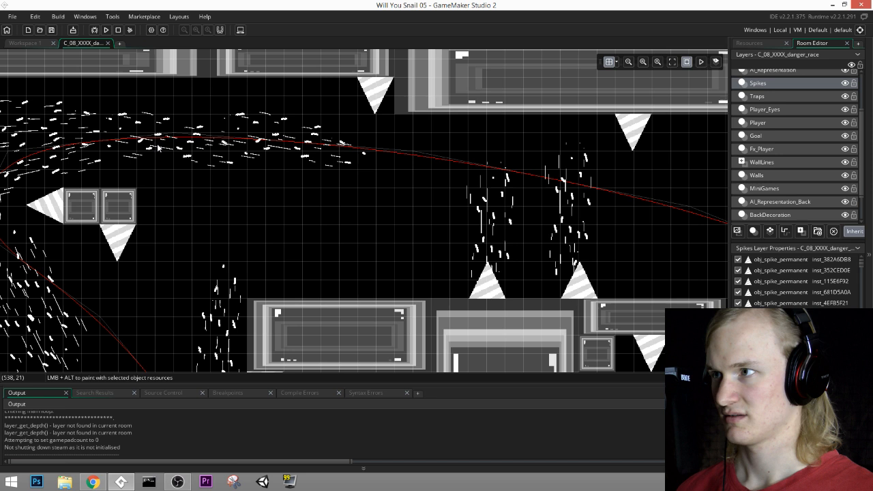
Step: Duplicate the slanted underwater current on the BackDecoration layer and place the copy at (480, 576), extending the stream down toward the race path's first bend
{"action": "scroll", "coordinate": [158, 147], "scroll_direction": "down", "scroll_amount": 5}
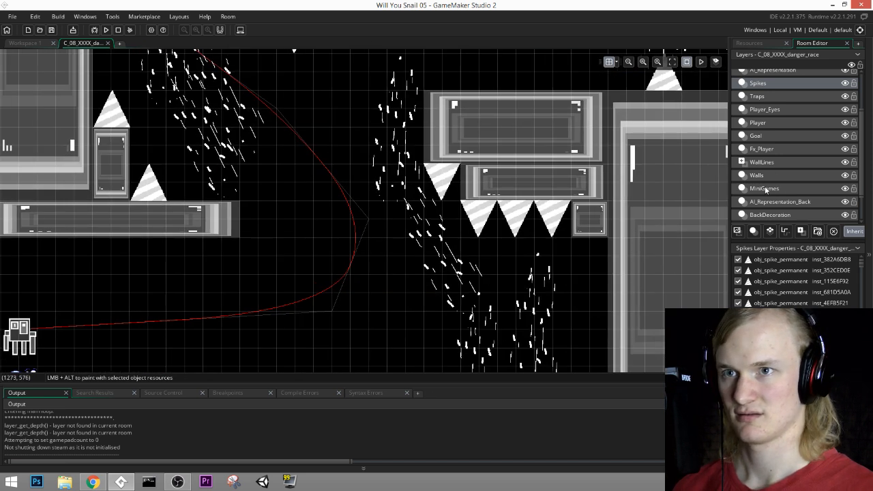
{"action": "left_click", "coordinate": [765, 188]}
{"action": "left_click", "coordinate": [774, 203]}
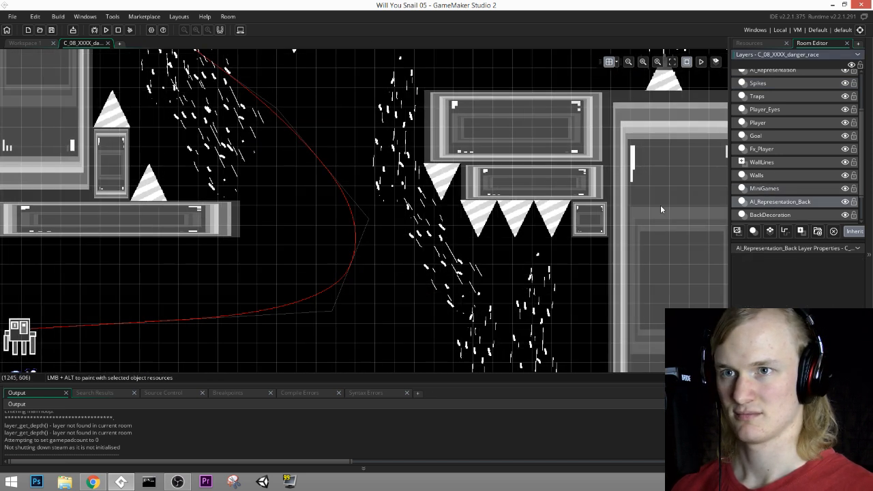
{"action": "scroll", "coordinate": [779, 195], "scroll_direction": "down", "scroll_amount": 2}
{"action": "left_click", "coordinate": [774, 179]}
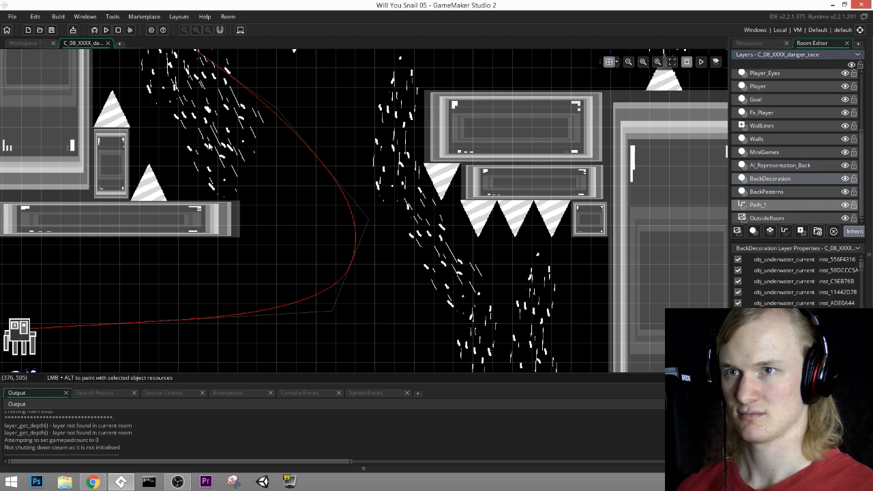
{"action": "left_click_drag", "start_coordinate": [223, 142], "coordinate": [282, 230]}
{"action": "middle_click_drag", "start_coordinate": [385, 266], "coordinate": [394, 151]}
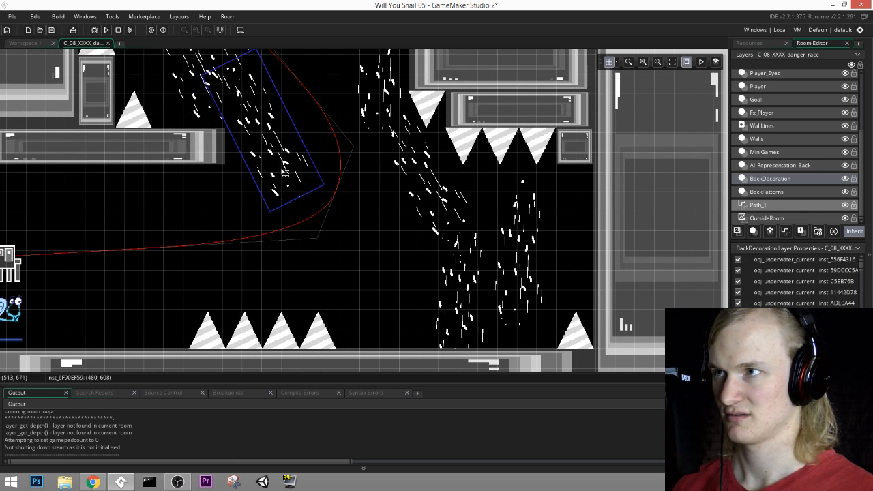
{"action": "left_click_drag", "start_coordinate": [283, 172], "coordinate": [294, 155]}
{"action": "middle_click_drag", "start_coordinate": [331, 121], "coordinate": [336, 223]}
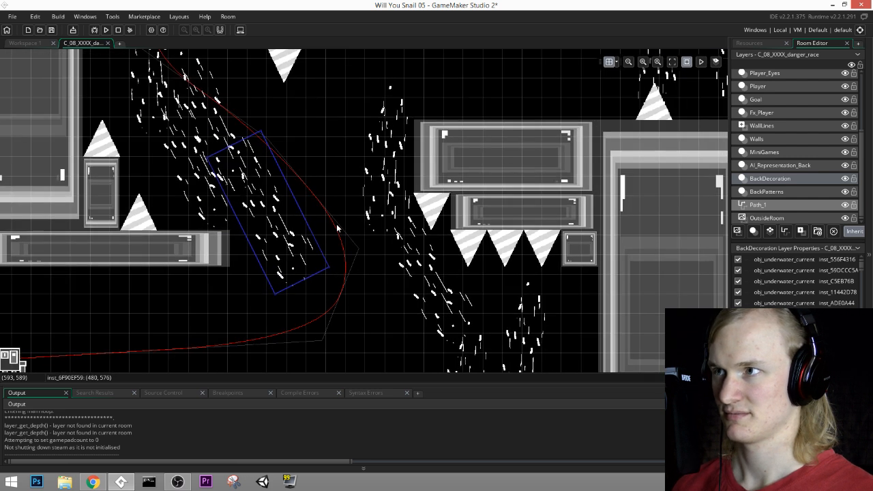
Step: Delete the underwater current at (1248, 288) above the upper corridor's last floor spike
{"action": "middle_click_drag", "start_coordinate": [405, 144], "coordinate": [308, 308]}
{"action": "middle_click_drag", "start_coordinate": [494, 231], "coordinate": [288, 206]}
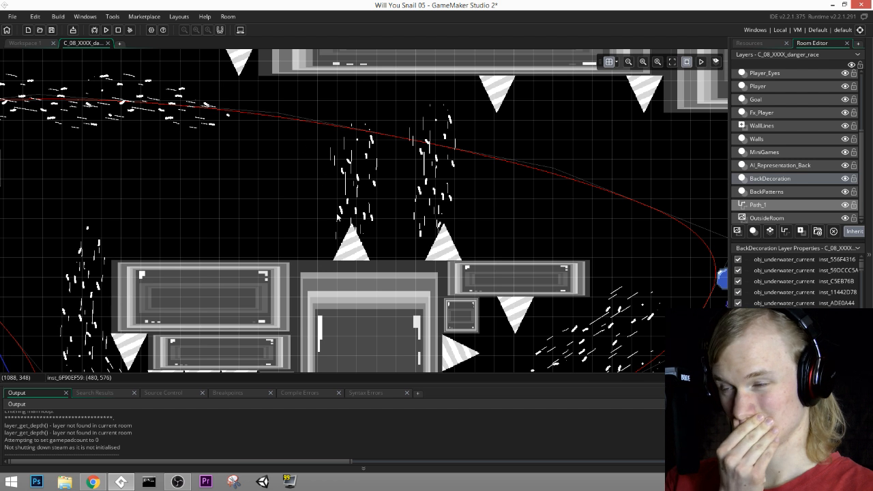
{"action": "left_click", "coordinate": [431, 169]}
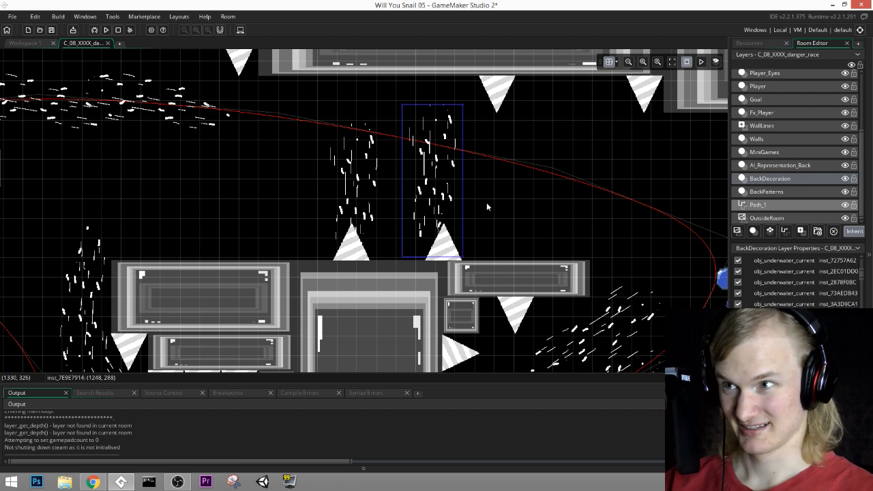
{"action": "key", "text": "Delete"}
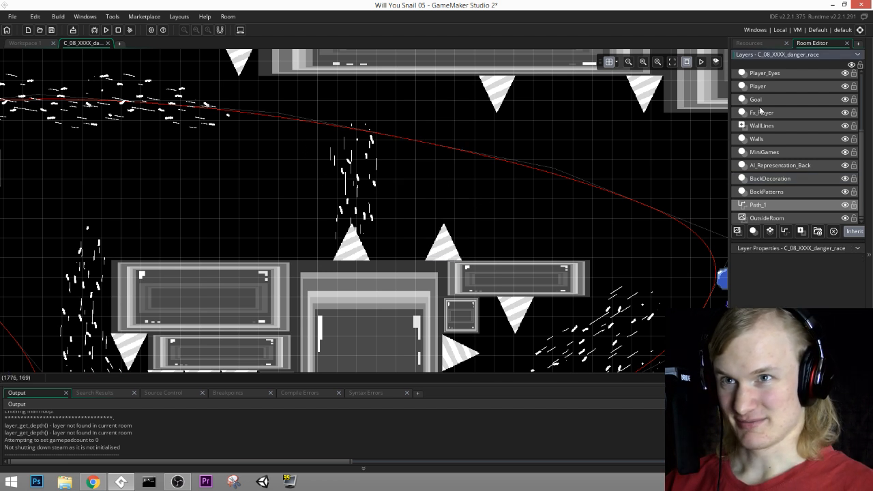
Step: Delete the upper corridor's last floor spike at (1260, 420) from the Spikes layer and save the project
{"action": "left_click", "coordinate": [764, 99]}
{"action": "left_click", "coordinate": [766, 87]}
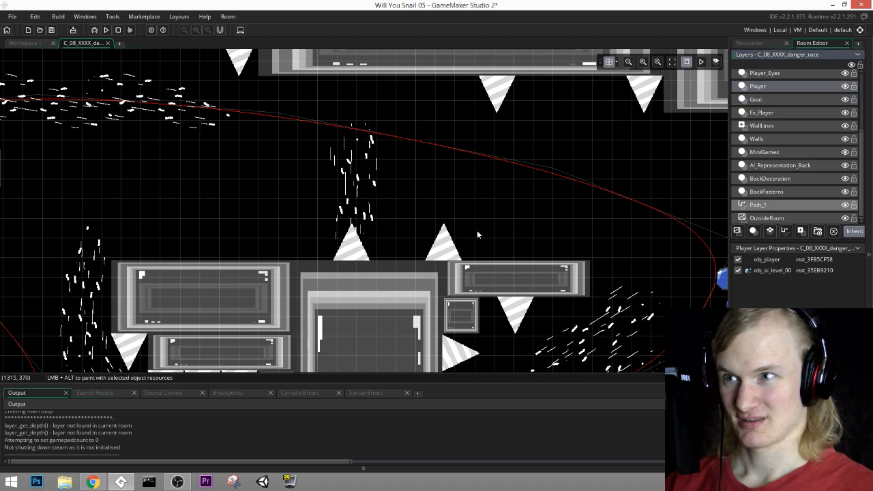
{"action": "scroll", "coordinate": [776, 113], "scroll_direction": "up", "scroll_amount": 2}
{"action": "left_click", "coordinate": [776, 114]}
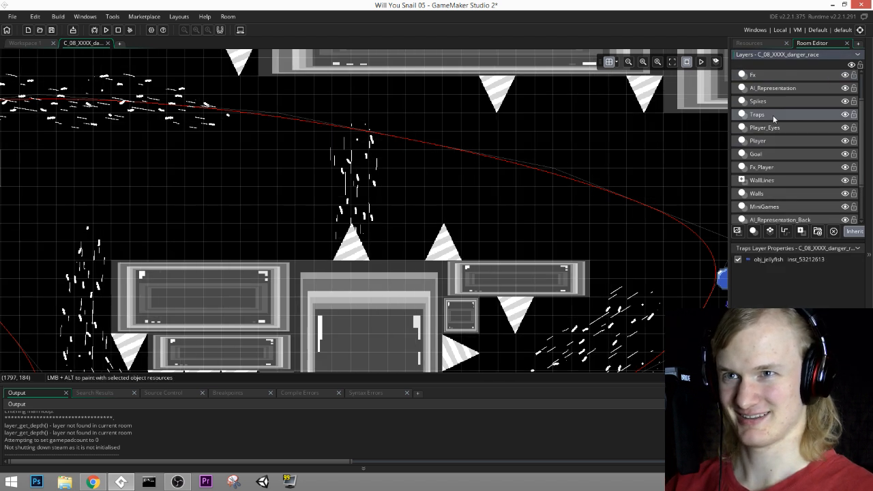
{"action": "left_click", "coordinate": [774, 101]}
{"action": "left_click", "coordinate": [443, 244]}
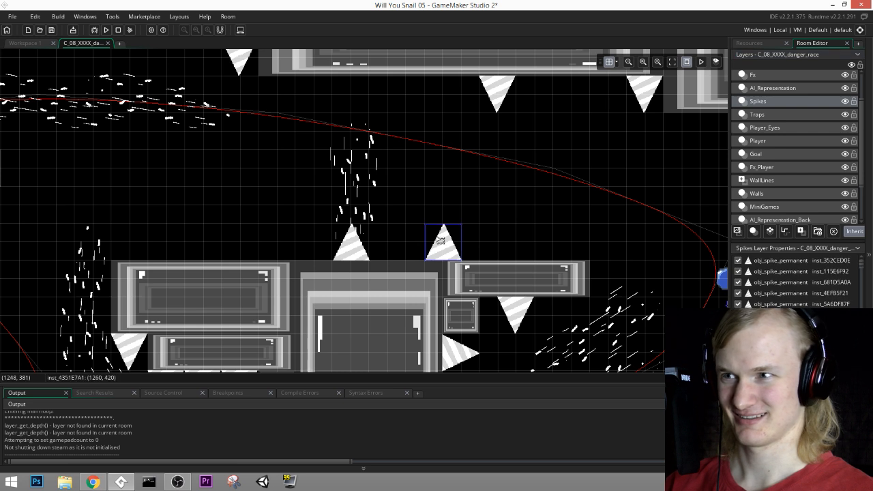
{"action": "key", "text": "Delete"}
{"action": "left_click", "coordinate": [51, 30]}
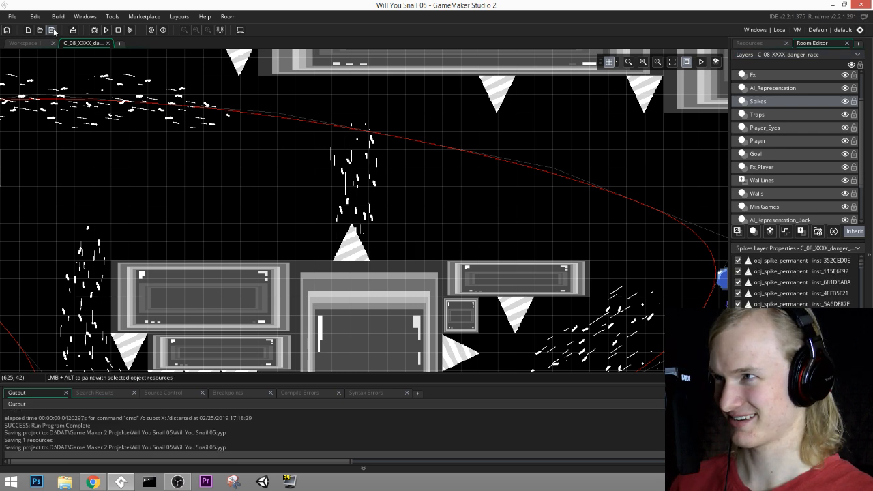
Step: Check the corridor exit and the squid's path in the room, and run the game past its title screen
{"action": "middle_click_drag", "start_coordinate": [480, 165], "coordinate": [193, 70]}
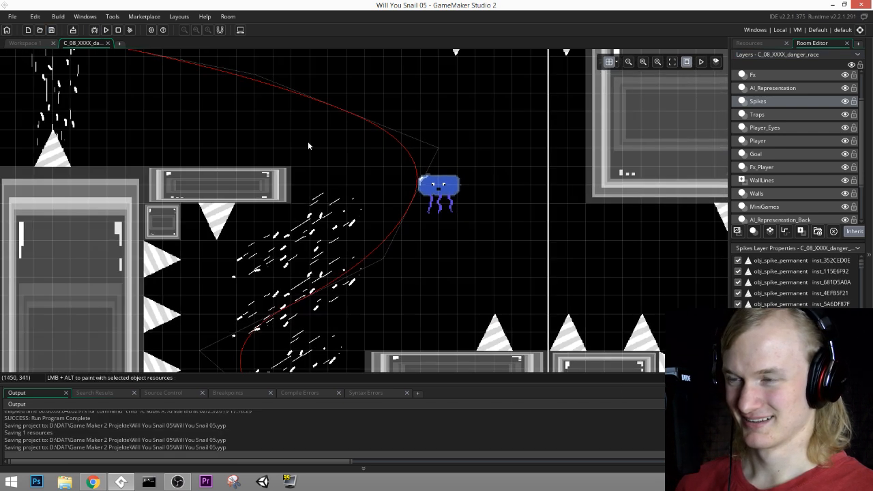
{"action": "middle_click_drag", "start_coordinate": [437, 192], "coordinate": [581, 280]}
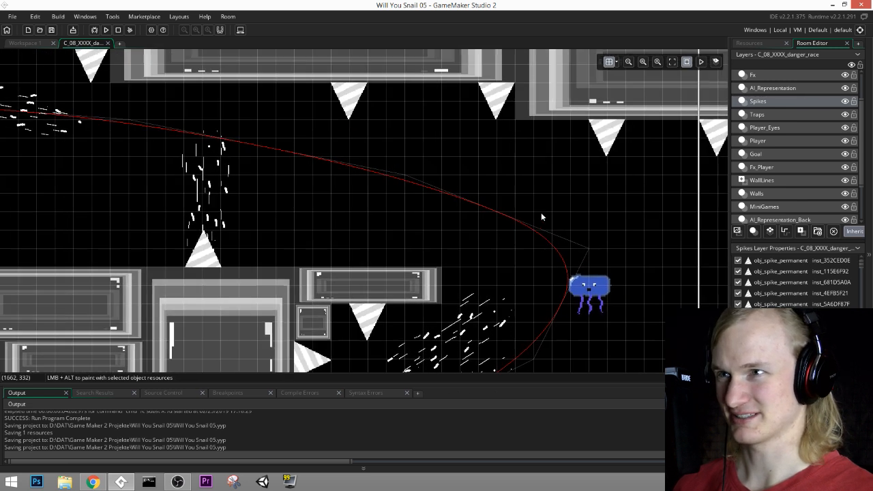
{"action": "left_click", "coordinate": [105, 30]}
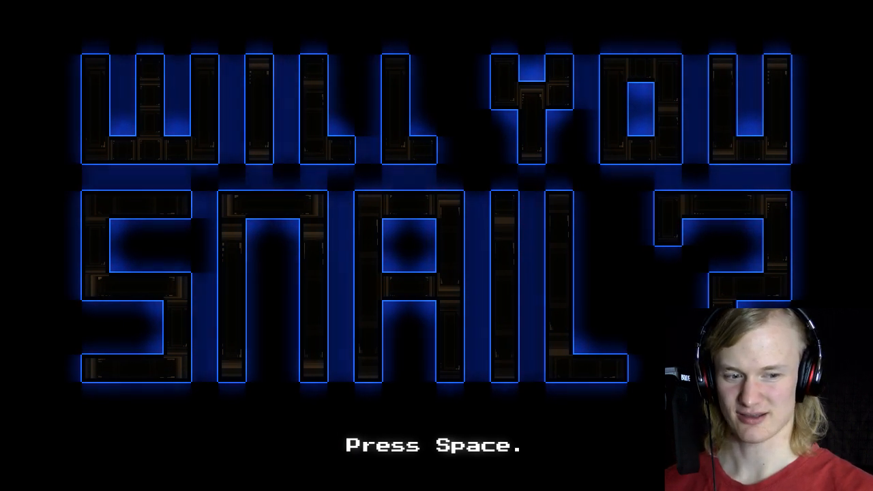
{"action": "key", "text": "space"}
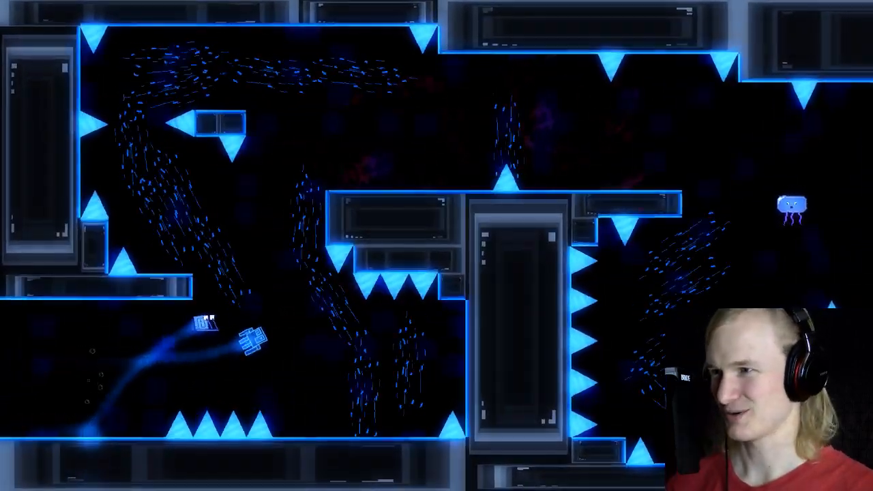
Step: Playtest the squid race repeatedly from the entrance, over the floor spikes and through the upper corridor
{"action": "key", "text": "Right"}
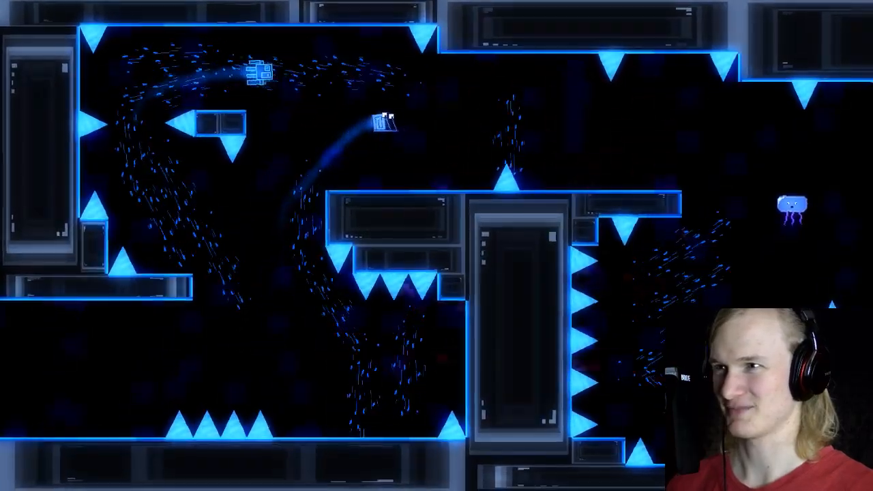
{"action": "key", "text": "space"}
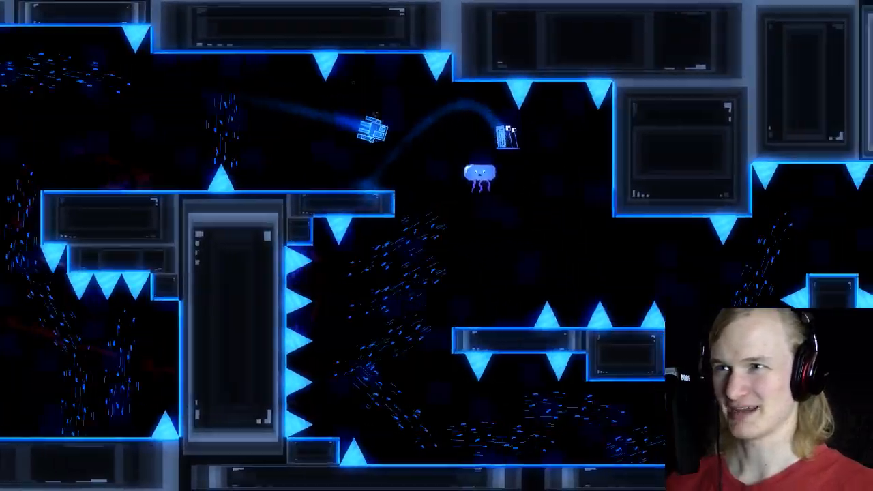
{"action": "key", "text": "Right"}
{"action": "key", "text": "space"}
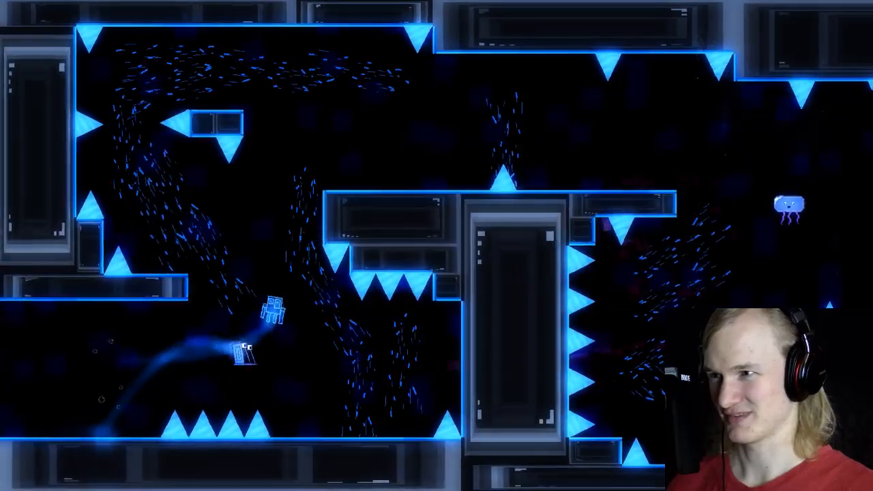
{"action": "key", "text": "Right"}
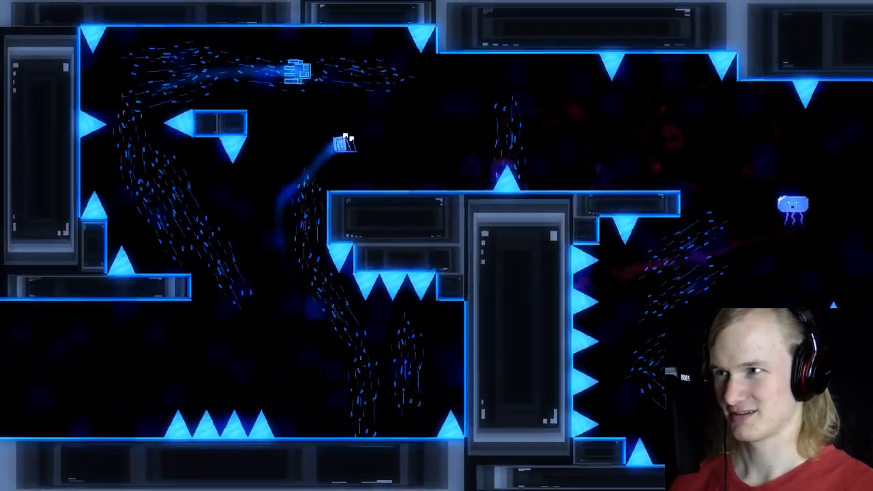
{"action": "key", "text": "space"}
{"action": "key", "text": "space"}
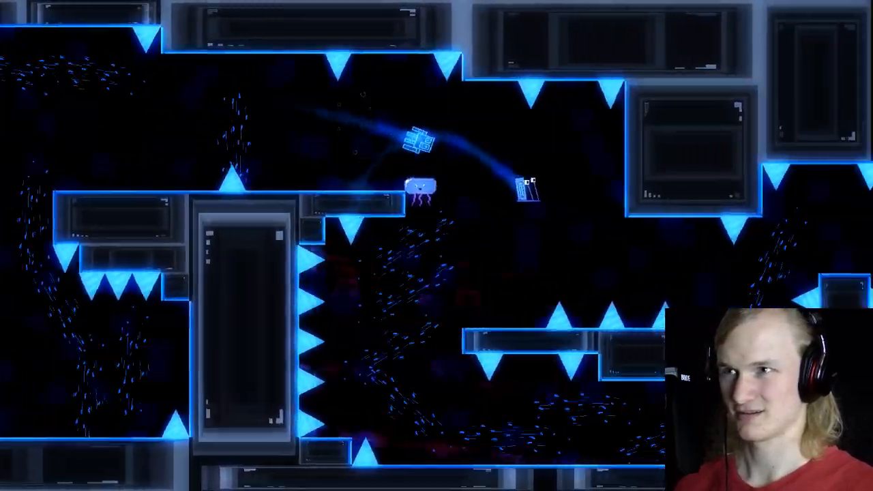
{"action": "key", "text": "space"}
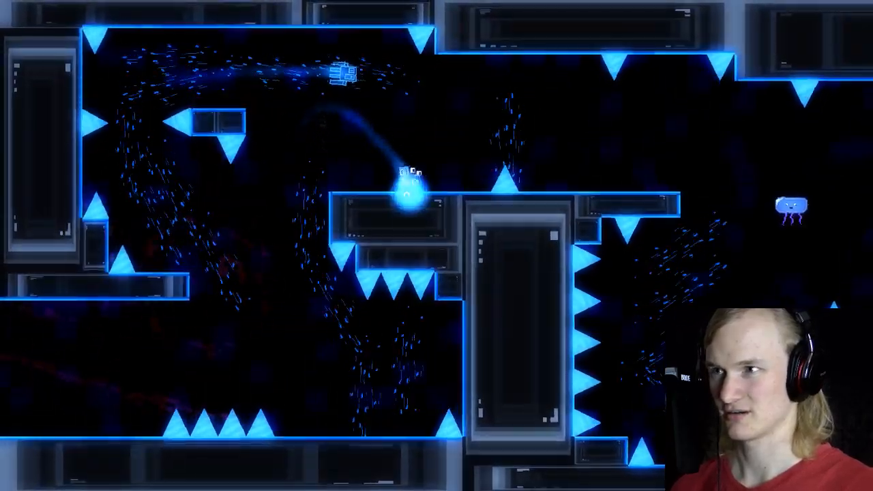
{"action": "key", "text": "space"}
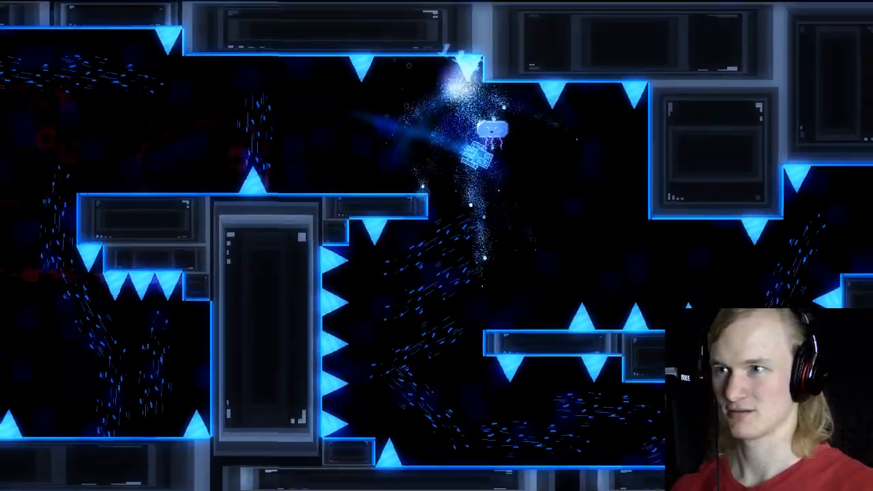
{"action": "key", "text": "space"}
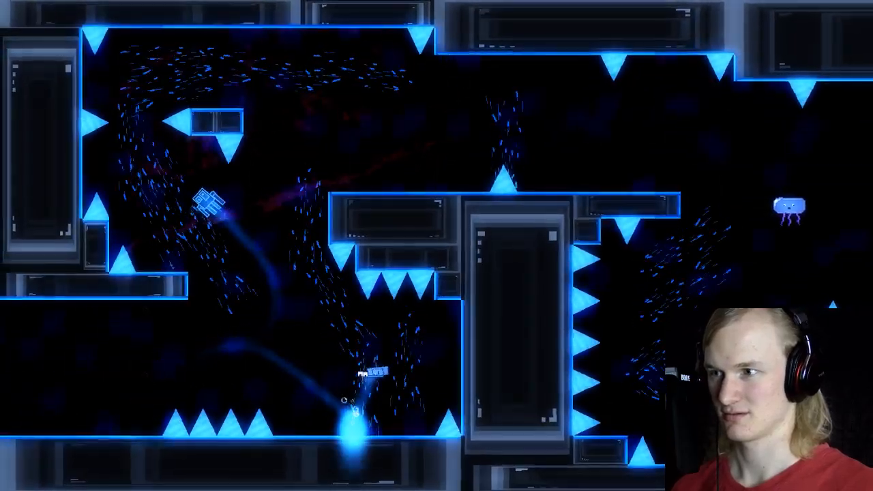
{"action": "key", "text": "space"}
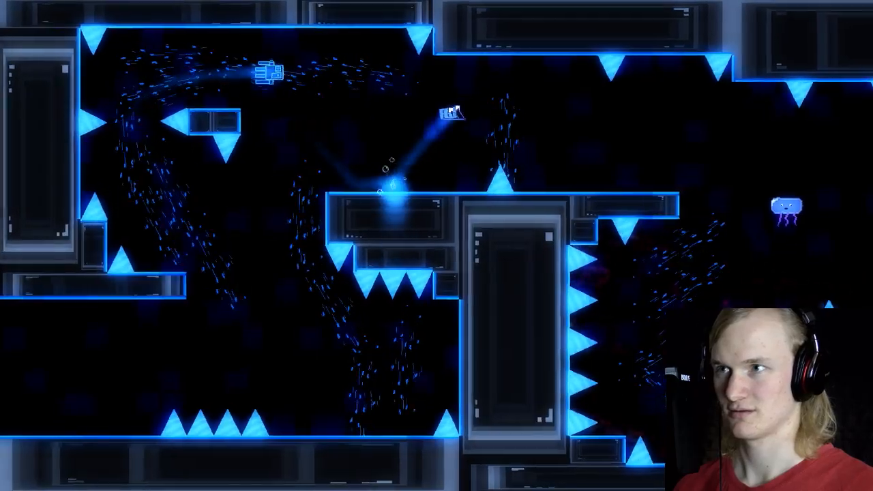
{"action": "key", "text": "space"}
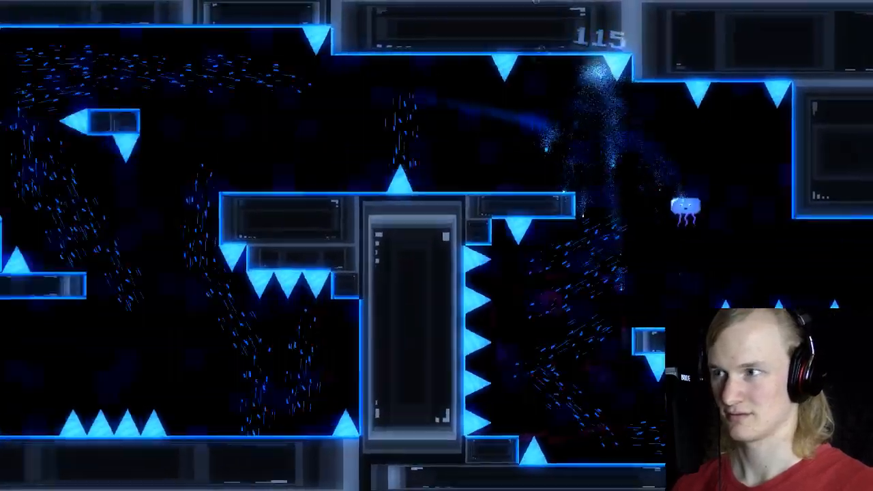
{"action": "key", "text": "space"}
{"action": "key", "text": "space"}
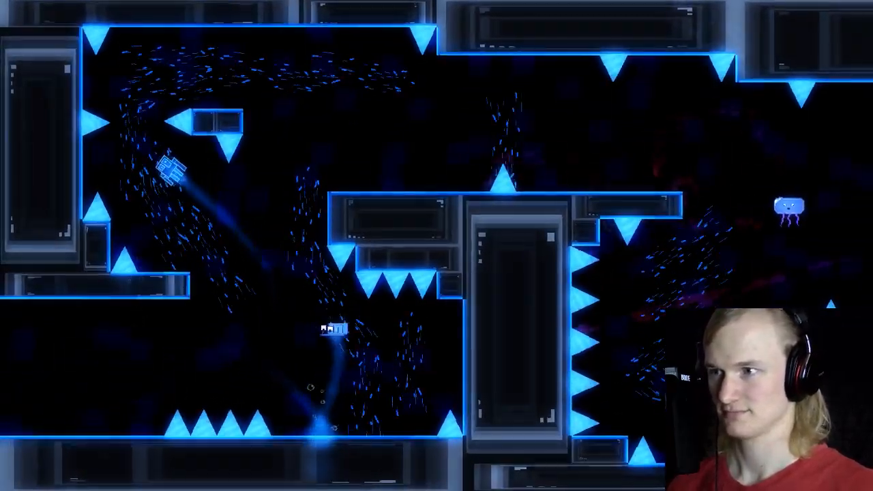
{"action": "key", "text": "space"}
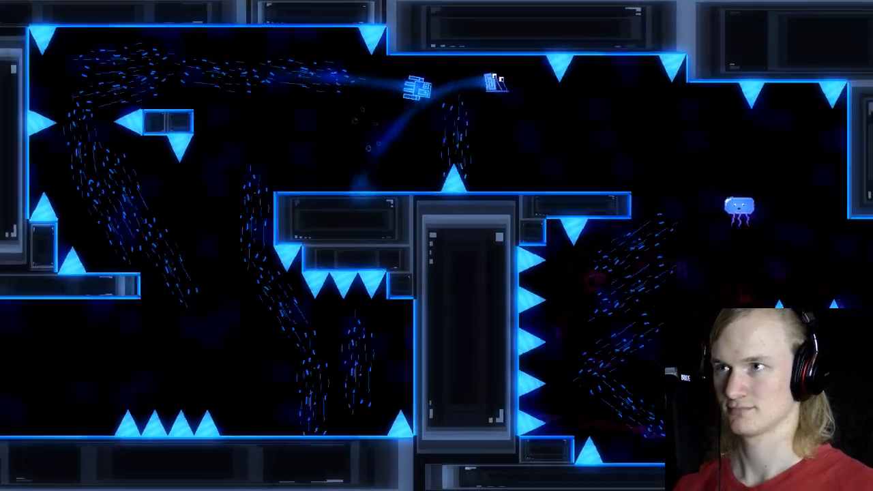
{"action": "key", "text": "space"}
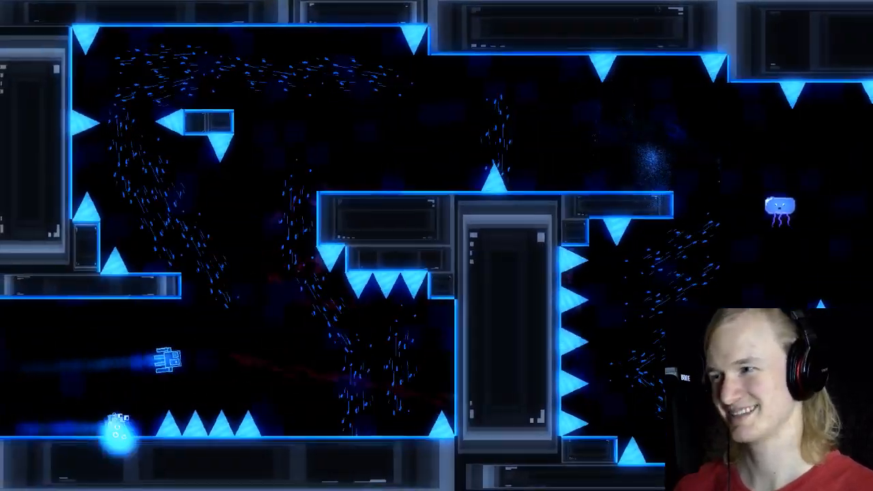
Step: Set the game's difficulty to Rage Mode and resume the danger race
{"action": "key", "text": "Escape"}
{"action": "key", "text": "Return"}
{"action": "key", "text": "Up"}
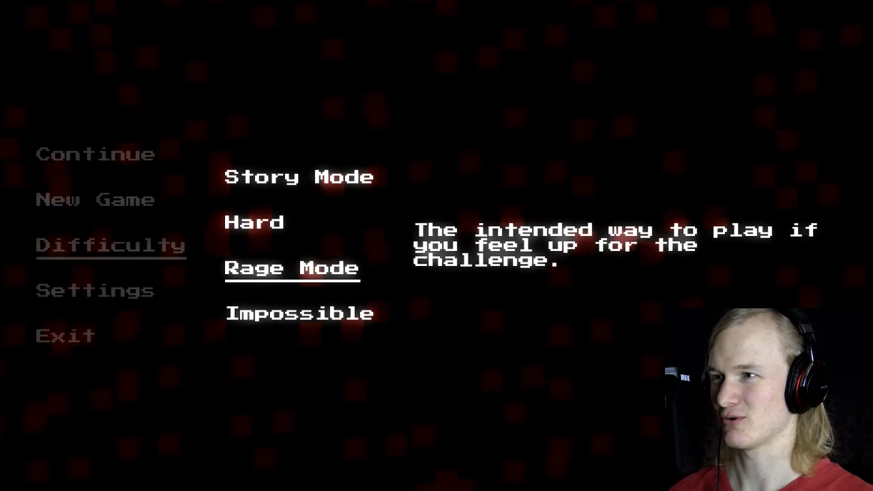
{"action": "key", "text": "Return"}
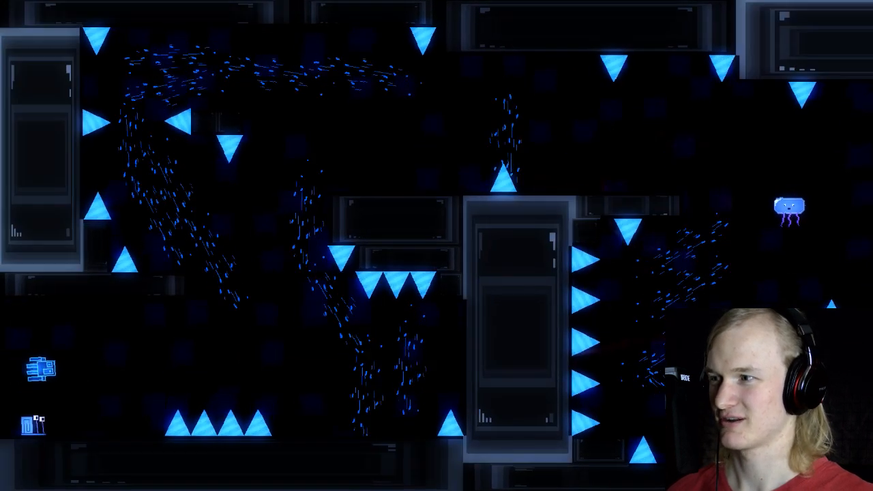
Step: Playtest the danger race on Rage Mode, through the upper corridor and down into the lower passage
{"action": "key", "text": "space"}
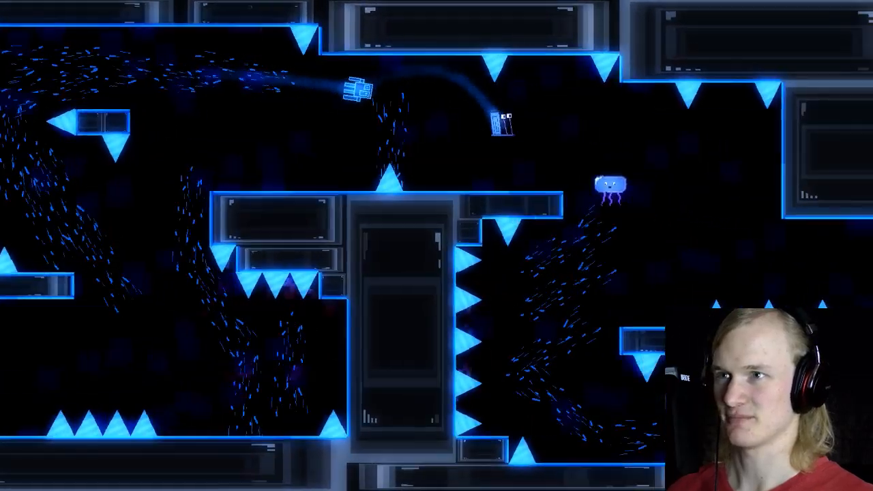
{"action": "key", "text": "space"}
{"action": "key", "text": "space"}
{"action": "key", "text": "space"}
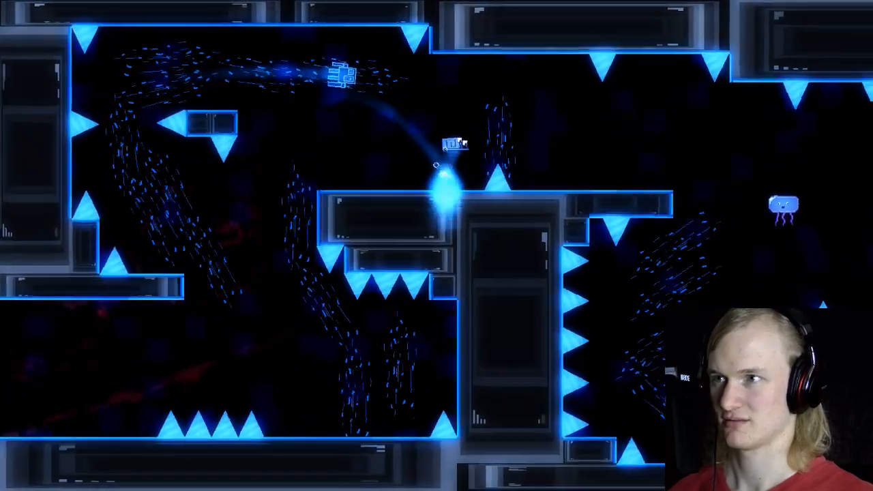
{"action": "key", "text": "Left"}
{"action": "key", "text": "space"}
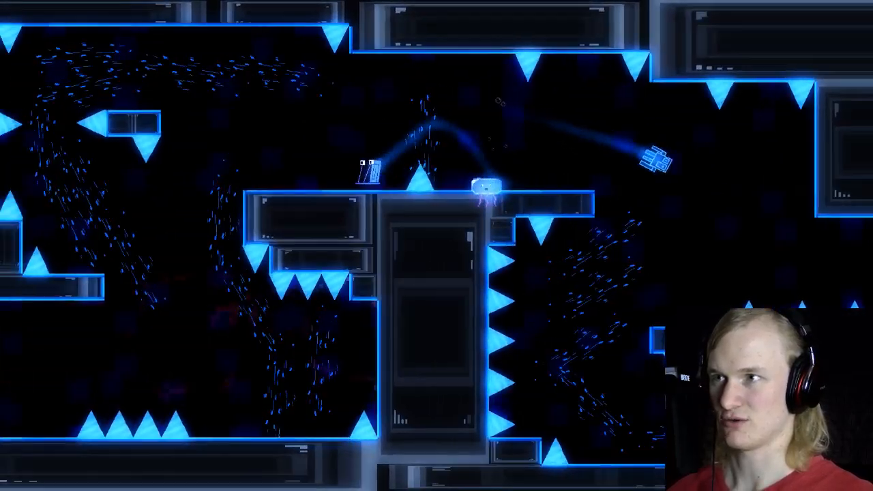
{"action": "key", "text": "Right"}
{"action": "key", "text": "space"}
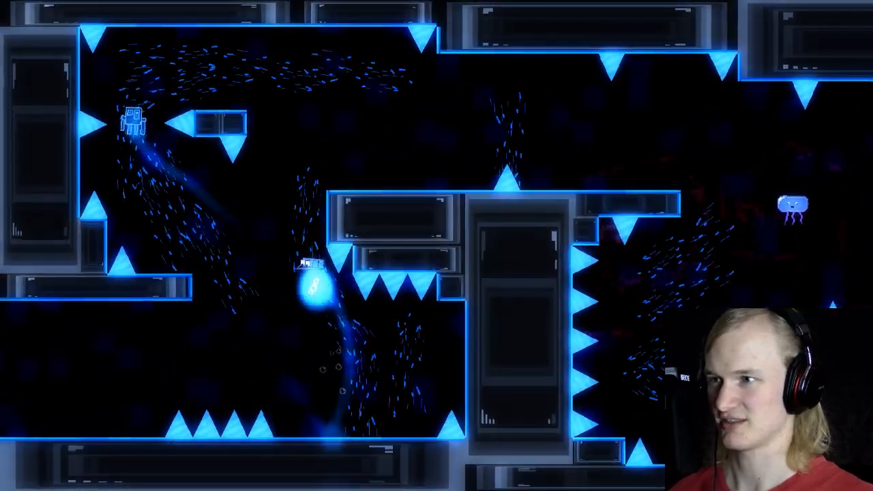
{"action": "key", "text": "Right"}
{"action": "key", "text": "space"}
{"action": "key", "text": "space"}
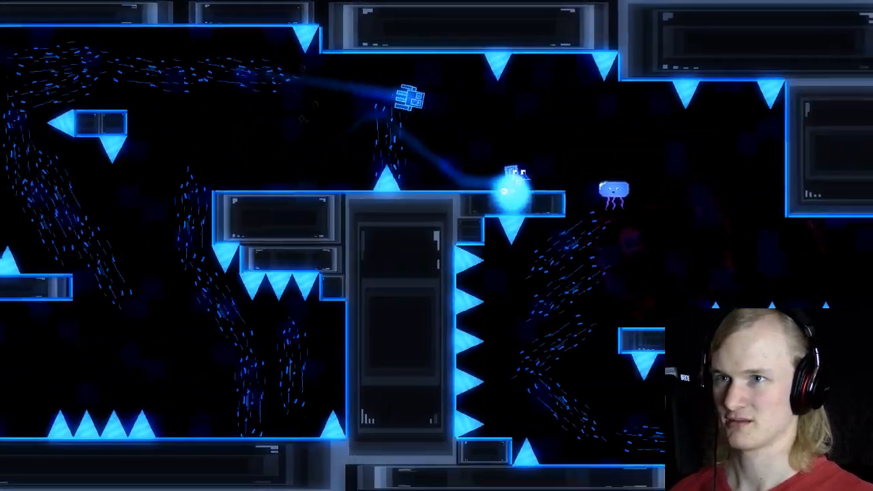
{"action": "key", "text": "Left"}
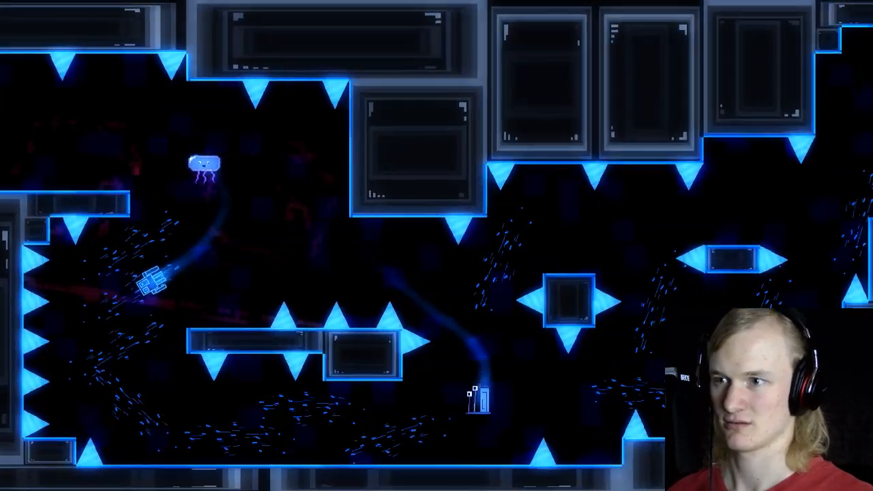
{"action": "key", "text": "Right"}
{"action": "key", "text": "space"}
{"action": "key", "text": "space"}
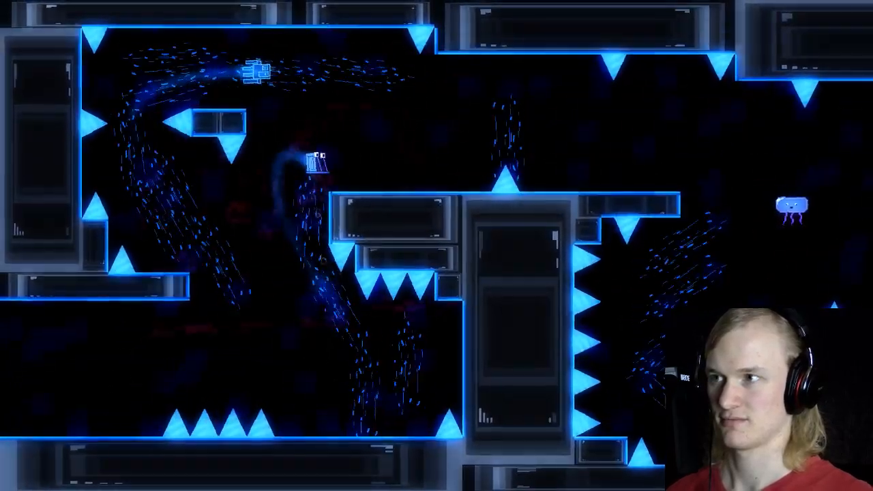
Step: Playtest the squid race along the upper corridor, jumping off the ledge's end toward the jellyfish
{"action": "key", "text": "Right"}
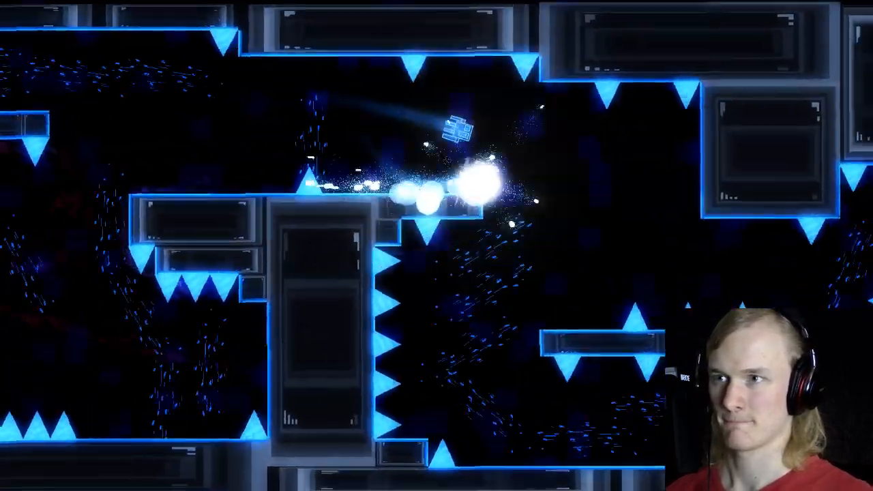
{"action": "key", "text": "space"}
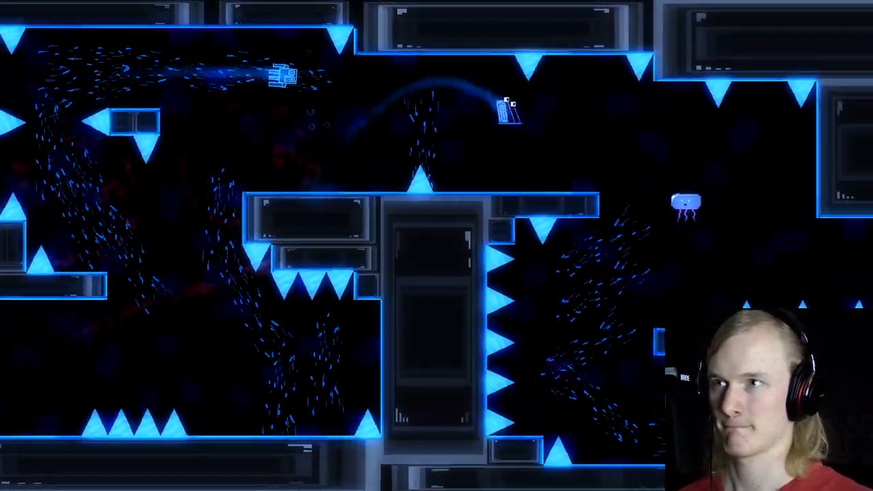
{"action": "key", "text": "space"}
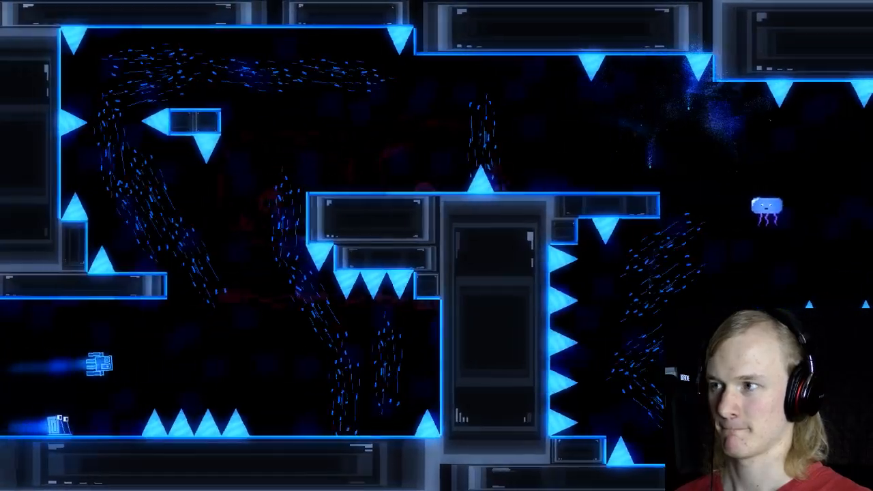
{"action": "key", "text": "space"}
{"action": "key", "text": "space"}
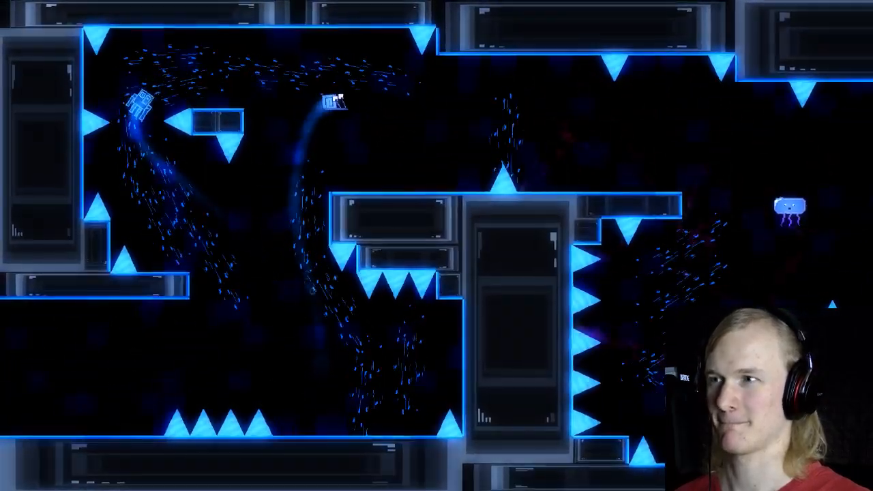
{"action": "key", "text": "space"}
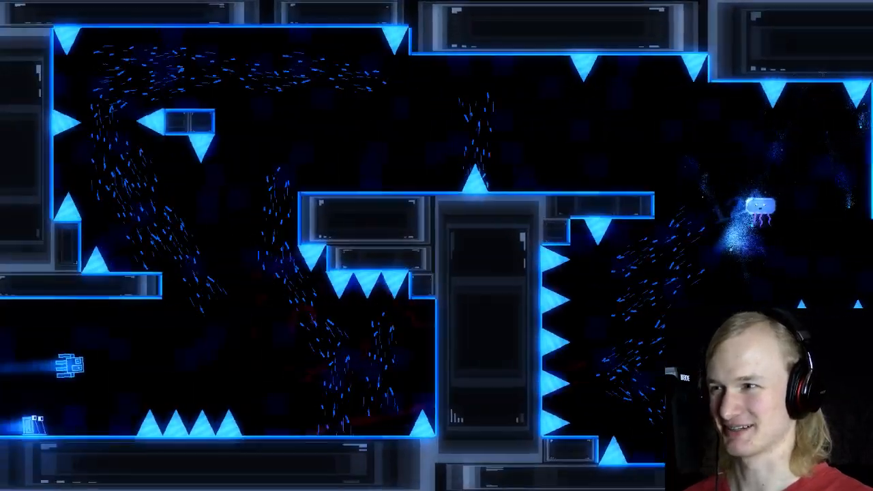
Step: Playtest the race past the jellyfish, down through the currents beside the wall spikes and along the lower passage
{"action": "key", "text": "space"}
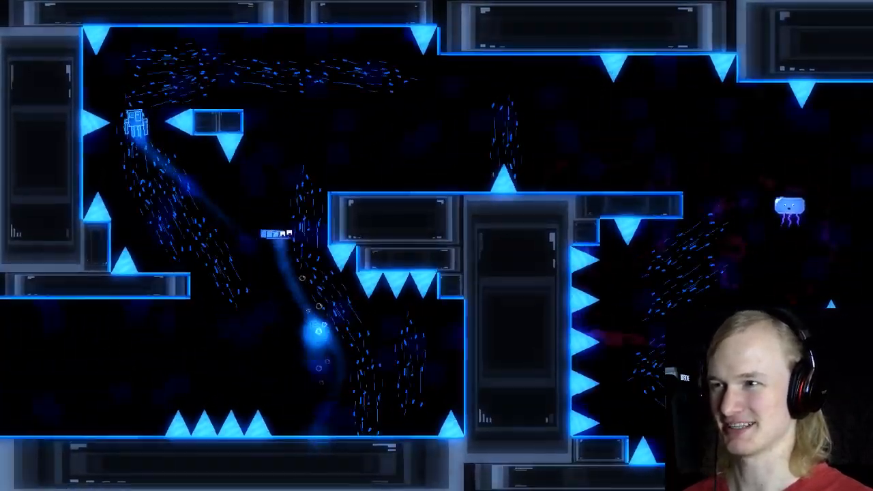
{"action": "key", "text": "space"}
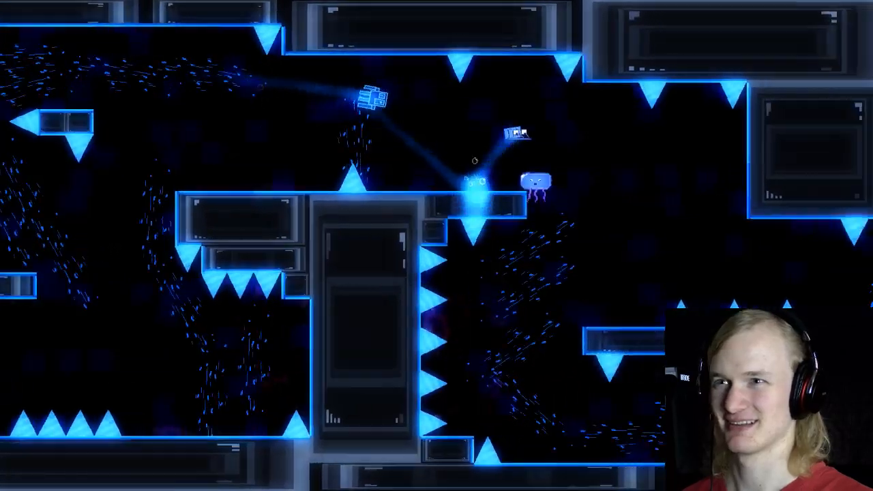
{"action": "key", "text": "space"}
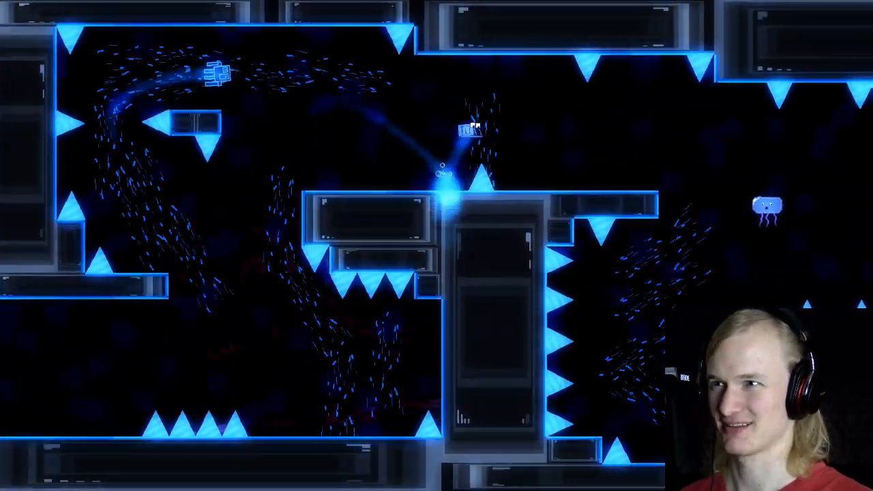
{"action": "key", "text": "space"}
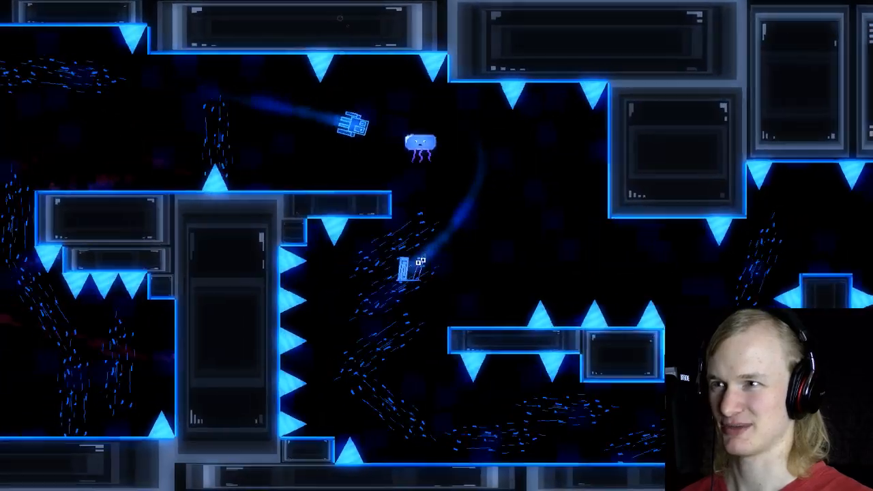
{"action": "key", "text": "space"}
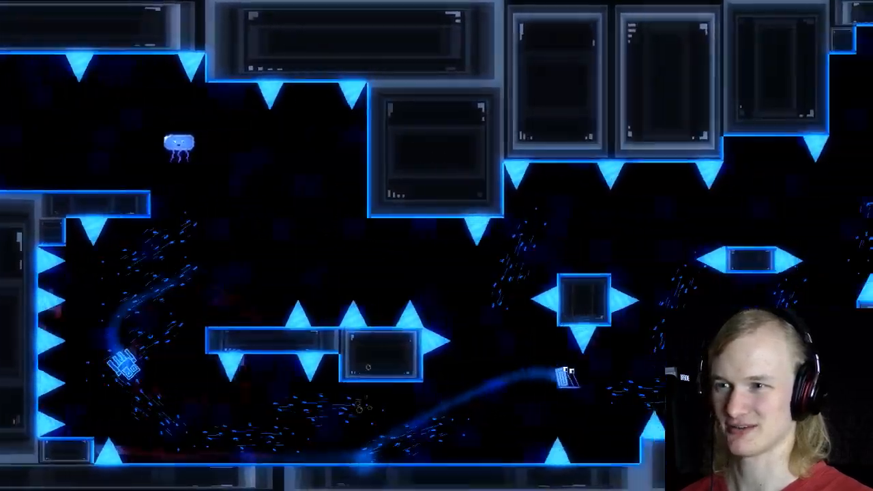
Step: Retest the climb from the floor spikes to the upper ledge and the jump past the jellyfish
{"action": "key", "text": "space"}
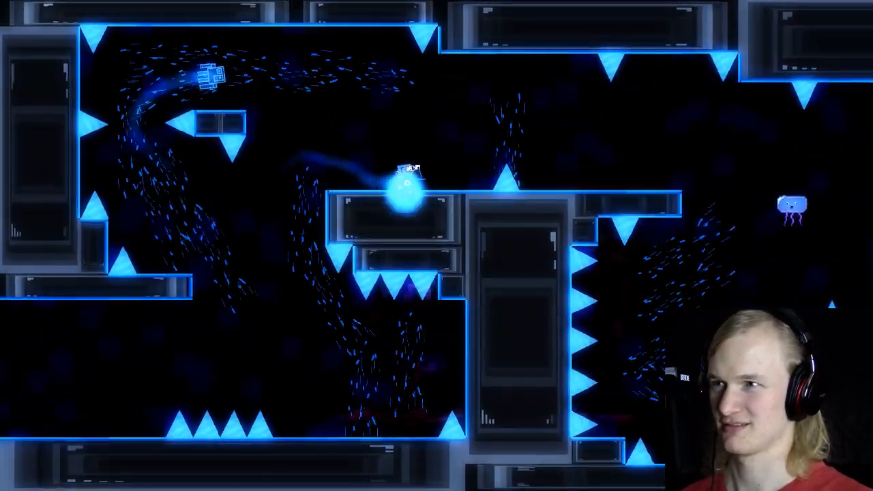
{"action": "key", "text": "space"}
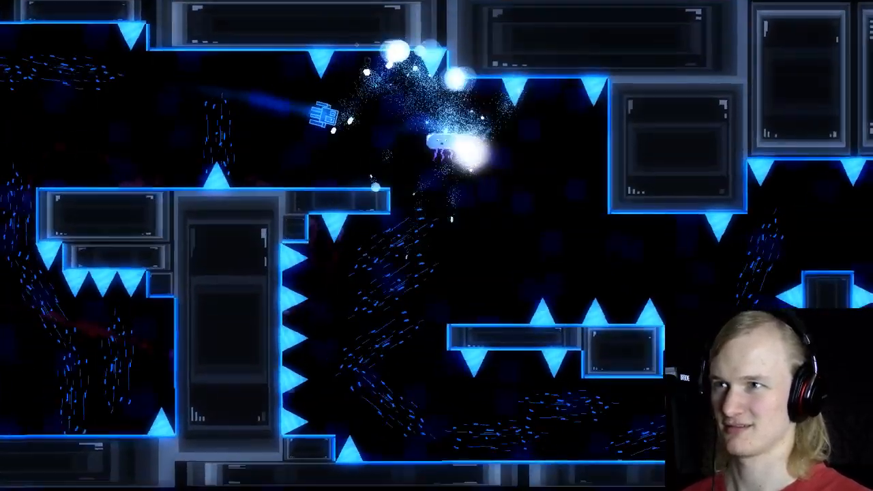
{"action": "key", "text": "space"}
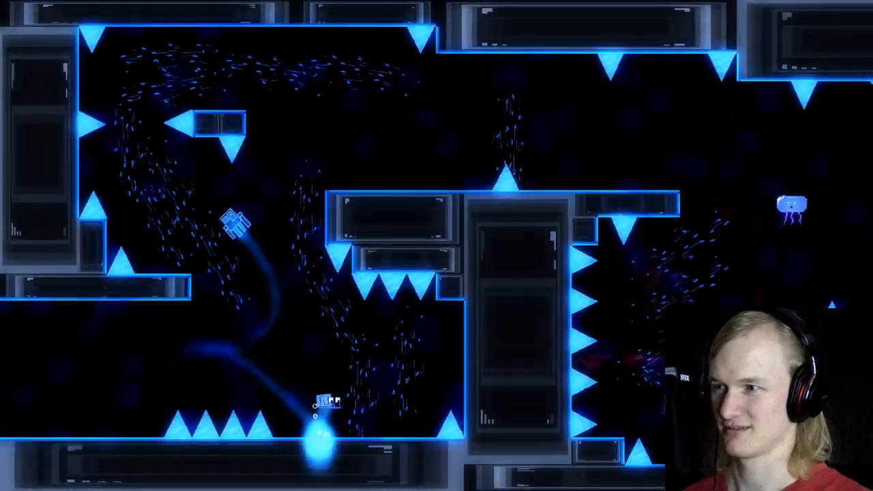
{"action": "key", "text": "space"}
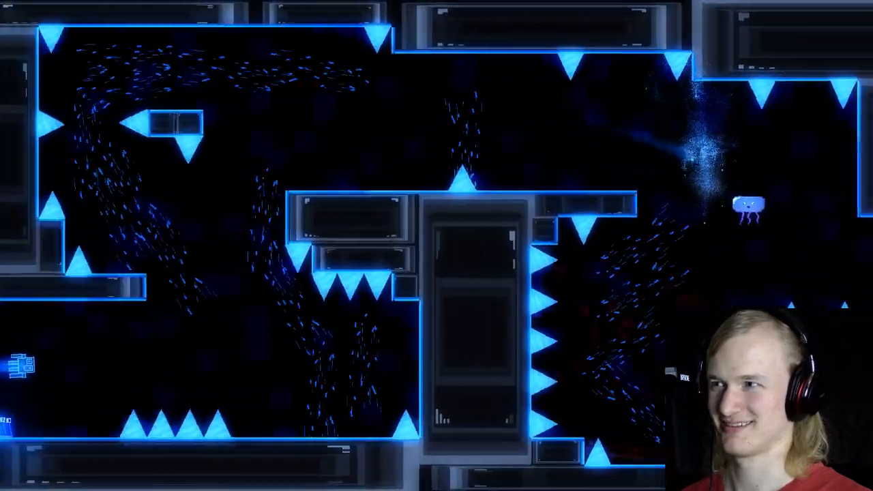
{"action": "key", "text": "space"}
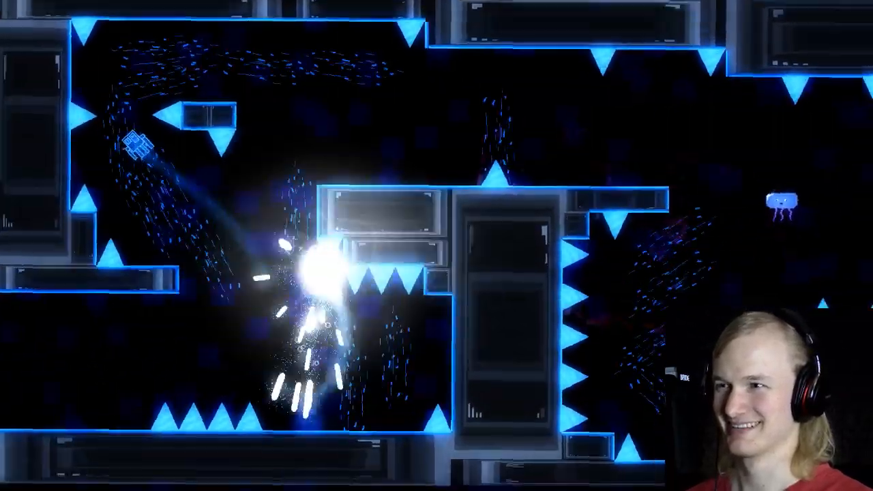
{"action": "key", "text": "space"}
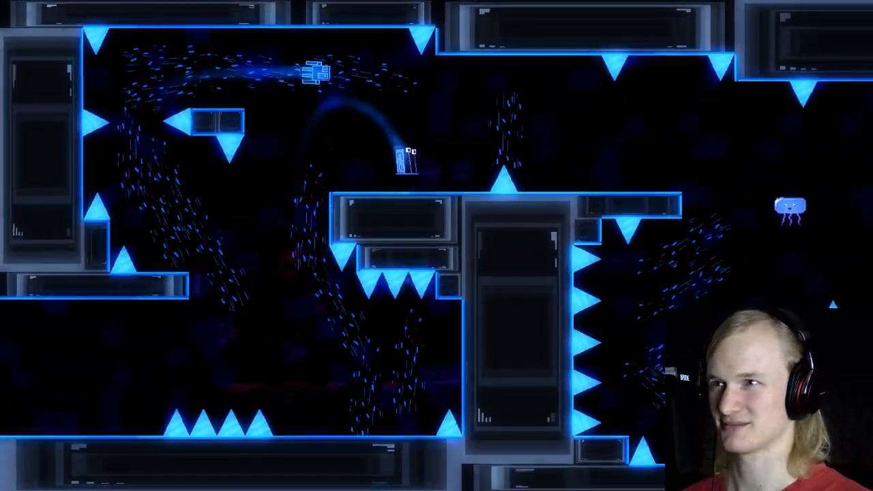
Step: Replay the race from the entrance, over the four floor spikes and across the ledge to the jellyfish
{"action": "key", "text": "space"}
{"action": "key", "text": "Left"}
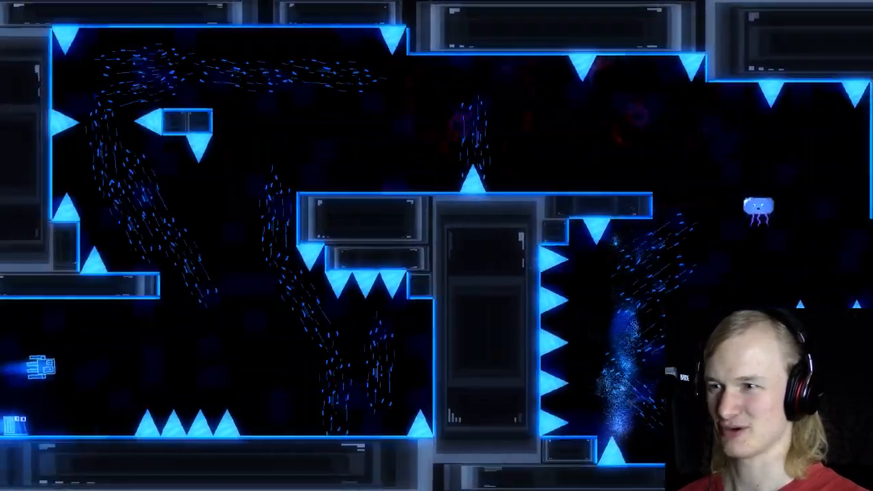
{"action": "key", "text": "Right"}
{"action": "key", "text": "space"}
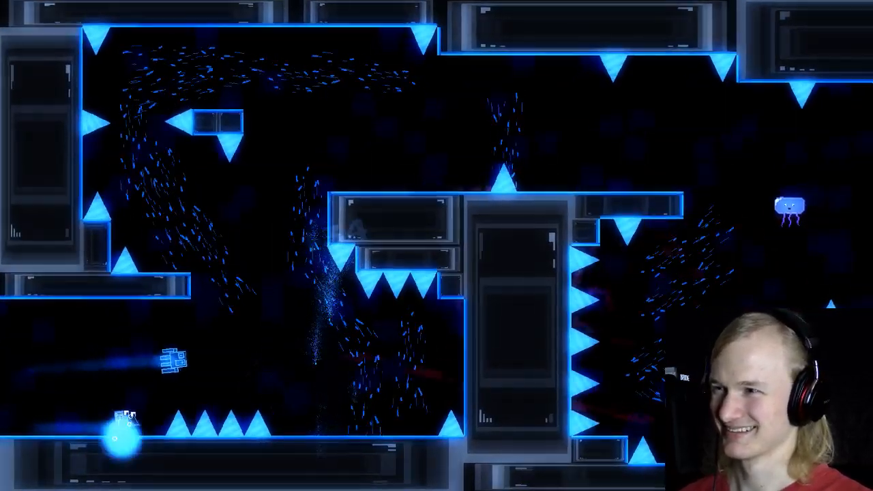
{"action": "key", "text": "space"}
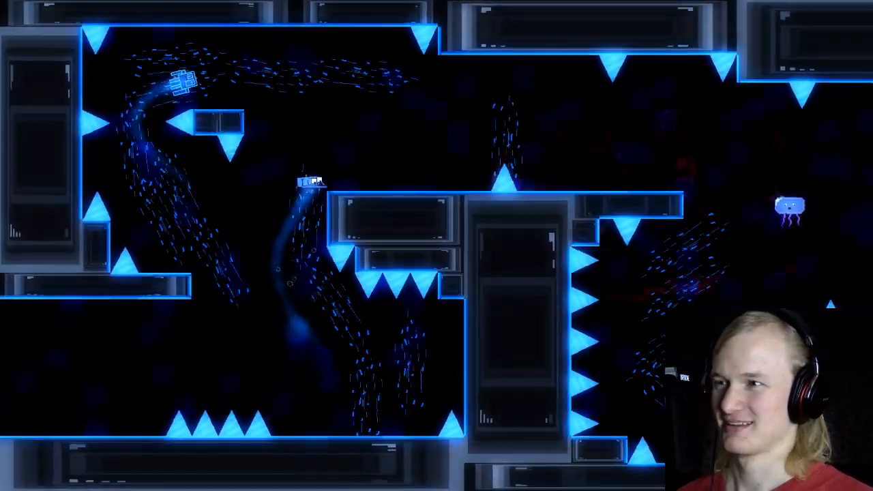
{"action": "key", "text": "space"}
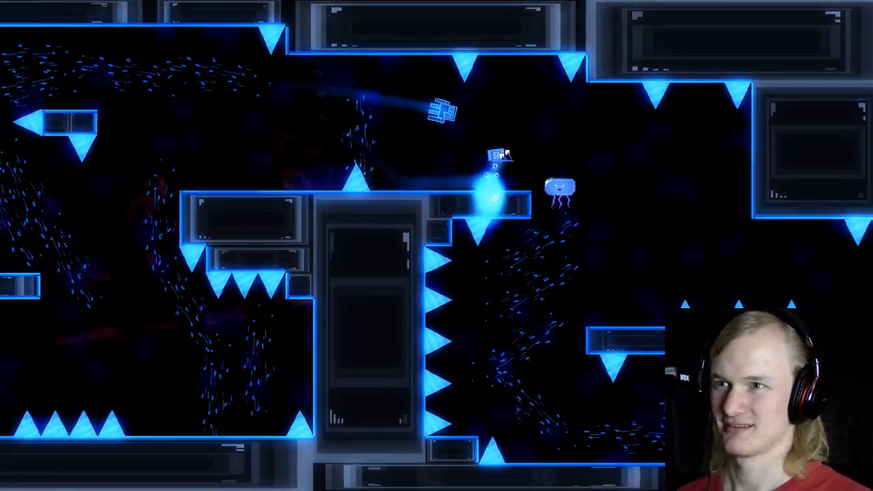
{"action": "key", "text": "Right"}
{"action": "key", "text": "space"}
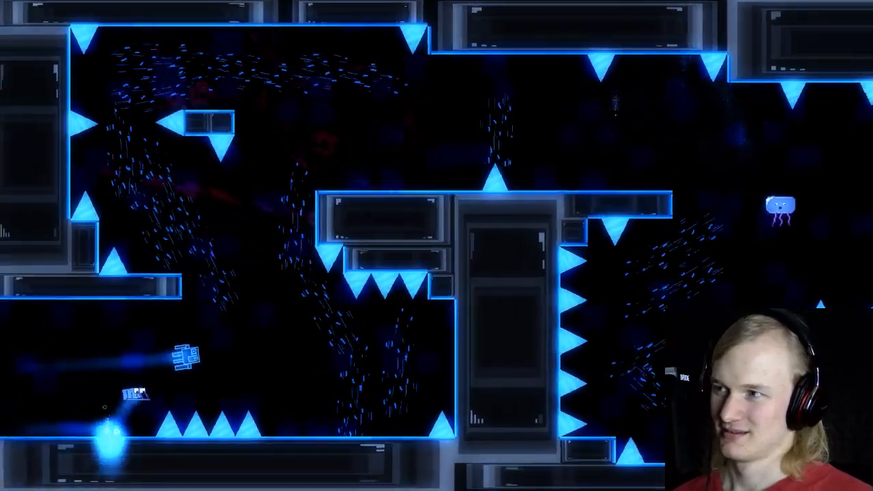
Step: Race the squid once more up the first shaft and jump over the jellyfish at the corridor exit
{"action": "key", "text": "space"}
{"action": "key", "text": "Left"}
{"action": "key", "text": "space"}
{"action": "key", "text": "Right"}
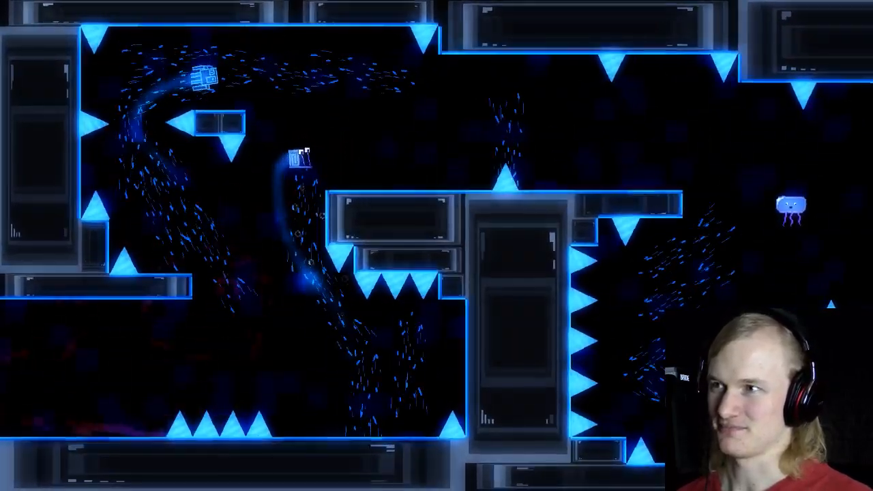
{"action": "key", "text": "space"}
{"action": "key", "text": "space"}
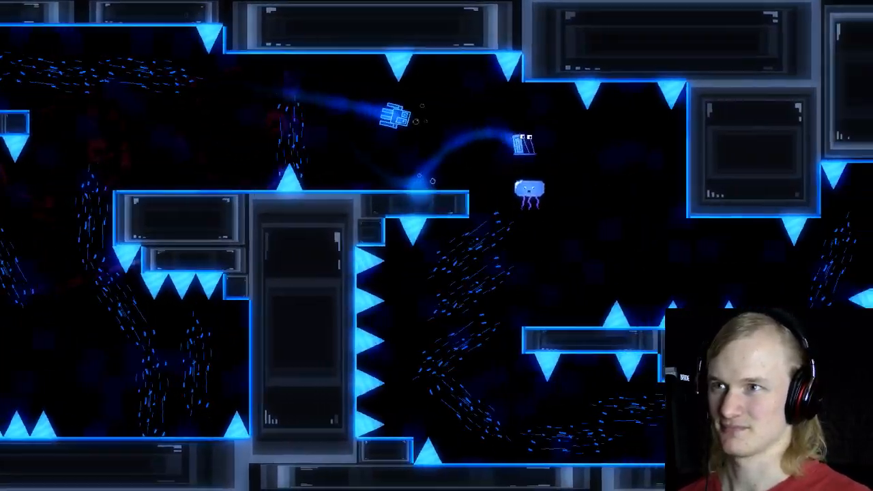
{"action": "key", "text": "space"}
{"action": "key", "text": "Right"}
Step: Exit the playtest and delete the jellyfish beside the squid's path from the danger race room
{"action": "key", "text": "Escape"}
{"action": "key", "text": "Up"}
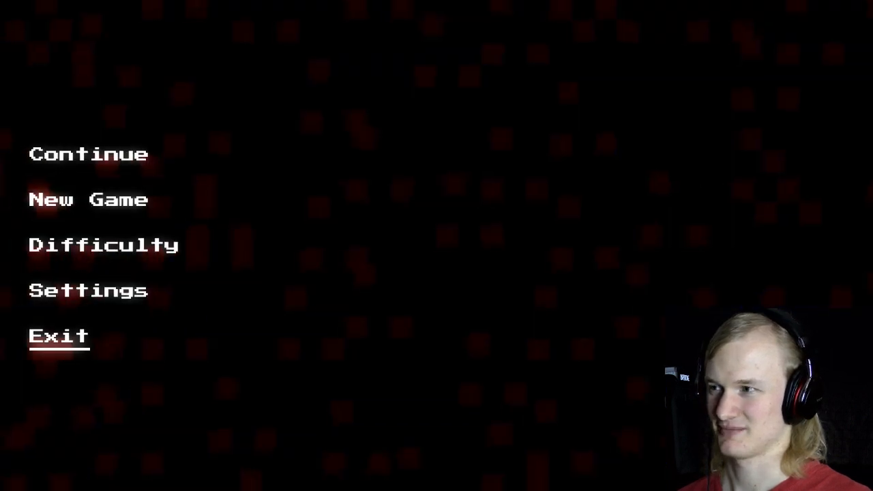
{"action": "key", "text": "Return"}
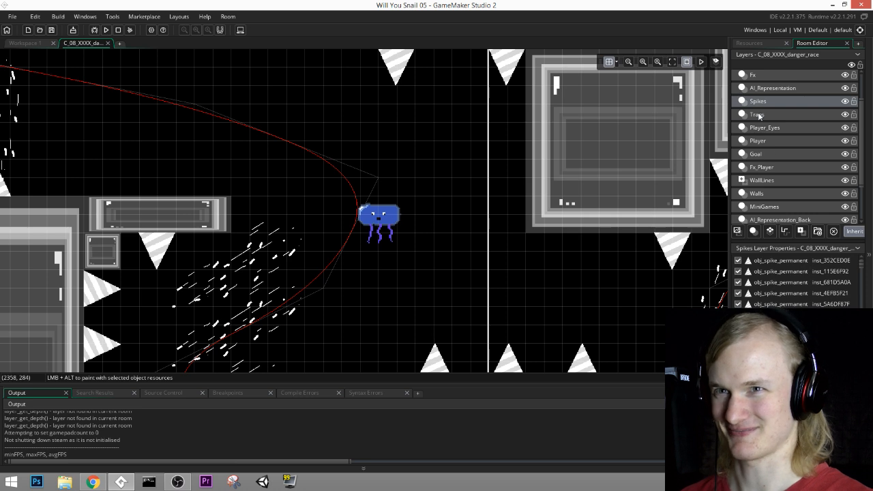
{"action": "left_click", "coordinate": [388, 223]}
{"action": "key", "text": "Delete"}
Step: Duplicate the tilted underwater current beside the small spiked block on the BackDecoration layer
{"action": "scroll", "coordinate": [520, 215], "scroll_direction": "down", "scroll_amount": 3}
{"action": "middle_click_drag", "start_coordinate": [622, 196], "coordinate": [468, 189]}
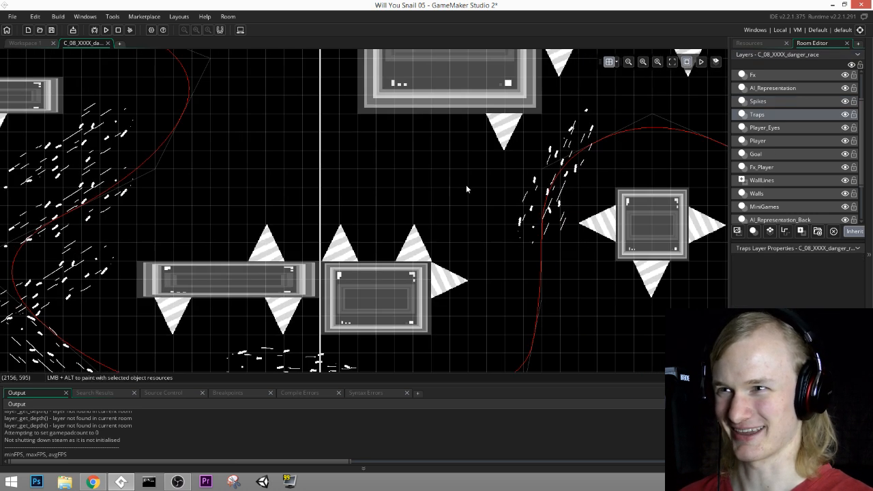
{"action": "middle_click_drag", "start_coordinate": [582, 205], "coordinate": [569, 194]}
{"action": "middle_click_drag", "start_coordinate": [530, 280], "coordinate": [468, 365]}
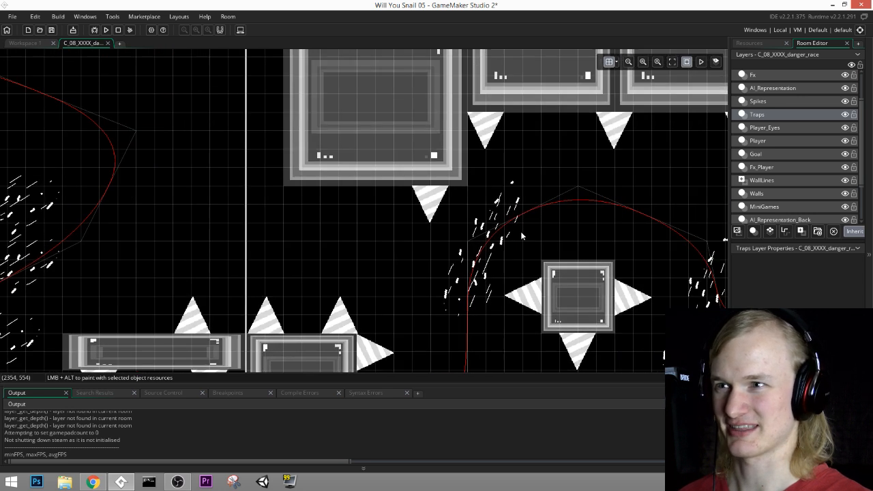
{"action": "left_click", "coordinate": [748, 210]}
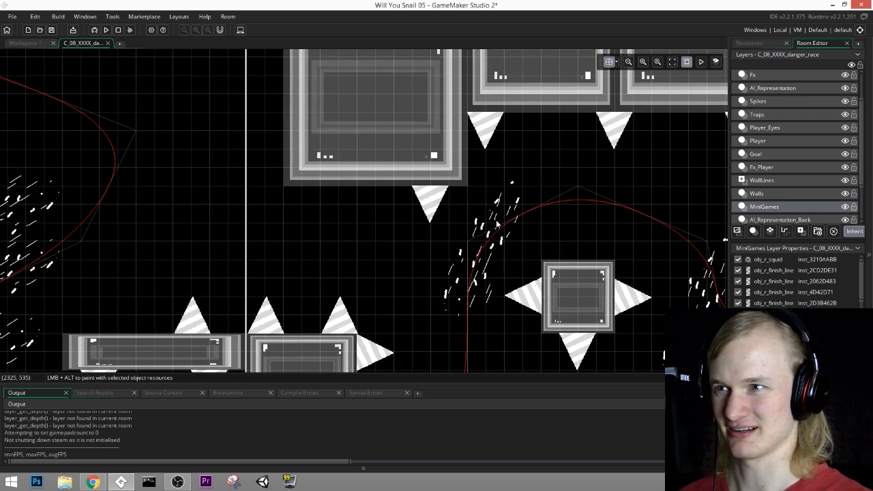
{"action": "scroll", "coordinate": [754, 204], "scroll_direction": "down", "scroll_amount": 1}
{"action": "left_click", "coordinate": [780, 198]}
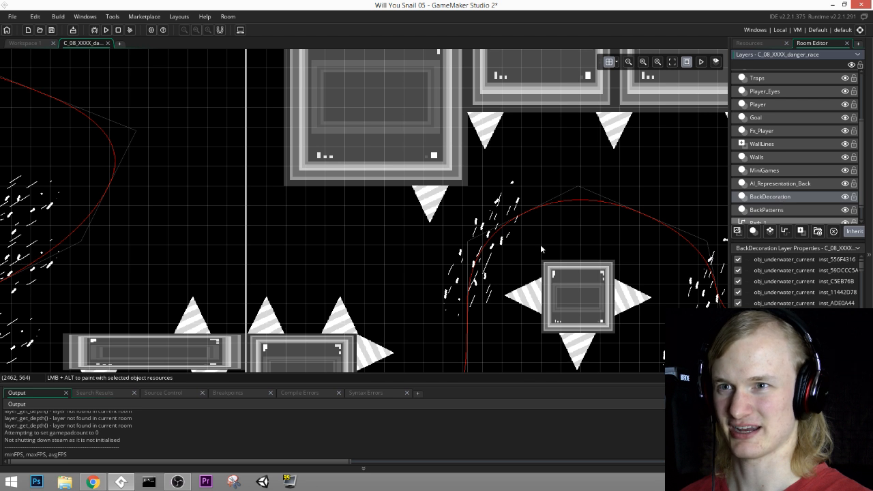
{"action": "left_click", "coordinate": [513, 219]}
{"action": "key", "text": "ctrl+c"}
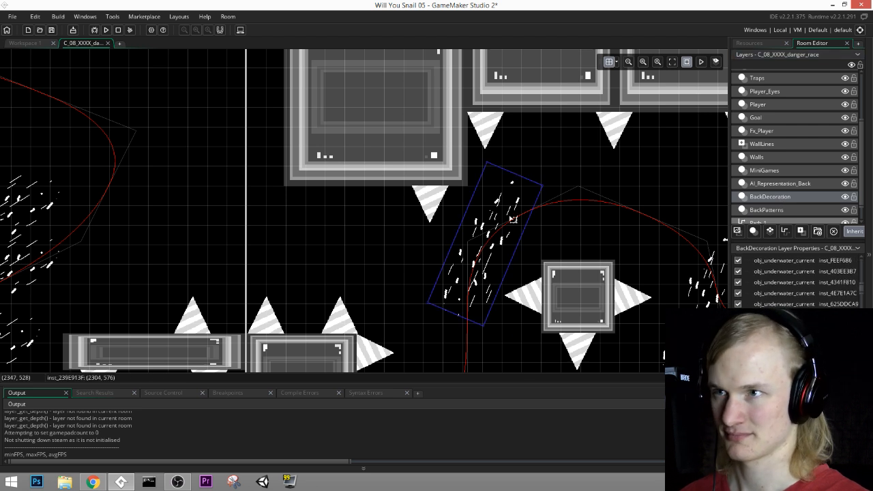
{"action": "key", "text": "ctrl+v"}
{"action": "left_click_drag", "start_coordinate": [513, 219], "coordinate": [453, 354]}
Step: Place the duplicated current just above the spiked platform, angled to lean the opposite way from the original
{"action": "left_click_drag", "start_coordinate": [376, 280], "coordinate": [316, 260]}
{"action": "middle_click_drag", "start_coordinate": [405, 246], "coordinate": [458, 113]}
{"action": "middle_click_drag", "start_coordinate": [348, 102], "coordinate": [469, 215]}
{"action": "middle_click_drag", "start_coordinate": [545, 111], "coordinate": [559, 155]}
{"action": "middle_click_drag", "start_coordinate": [436, 128], "coordinate": [286, 30]}
{"action": "middle_click_drag", "start_coordinate": [348, 172], "coordinate": [471, 196]}
{"action": "middle_click_drag", "start_coordinate": [443, 153], "coordinate": [568, 253]}
{"action": "middle_click_drag", "start_coordinate": [223, 101], "coordinate": [93, 47]}
{"action": "middle_click_drag", "start_coordinate": [672, 286], "coordinate": [331, 110]}
{"action": "middle_click_drag", "start_coordinate": [404, 240], "coordinate": [482, 291]}
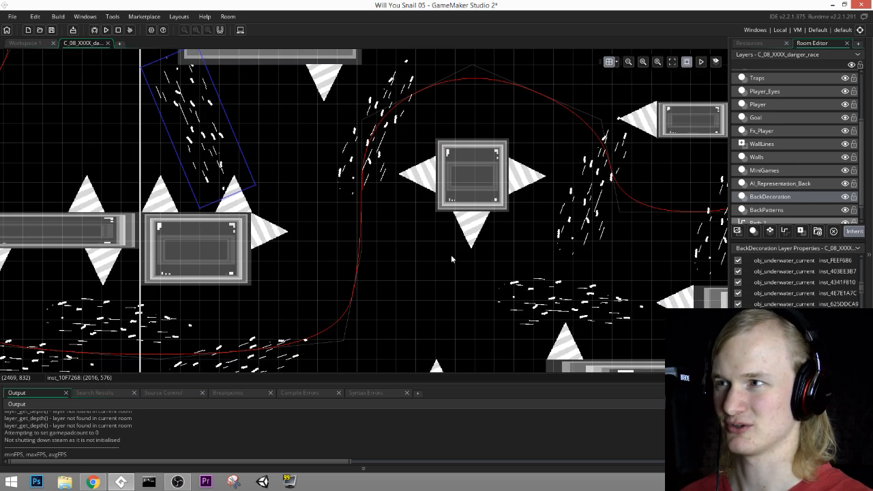
{"action": "middle_click_drag", "start_coordinate": [288, 52], "coordinate": [569, 169]}
{"action": "middle_click_drag", "start_coordinate": [388, 148], "coordinate": [592, 200]}
{"action": "middle_click_drag", "start_coordinate": [603, 279], "coordinate": [424, 190]}
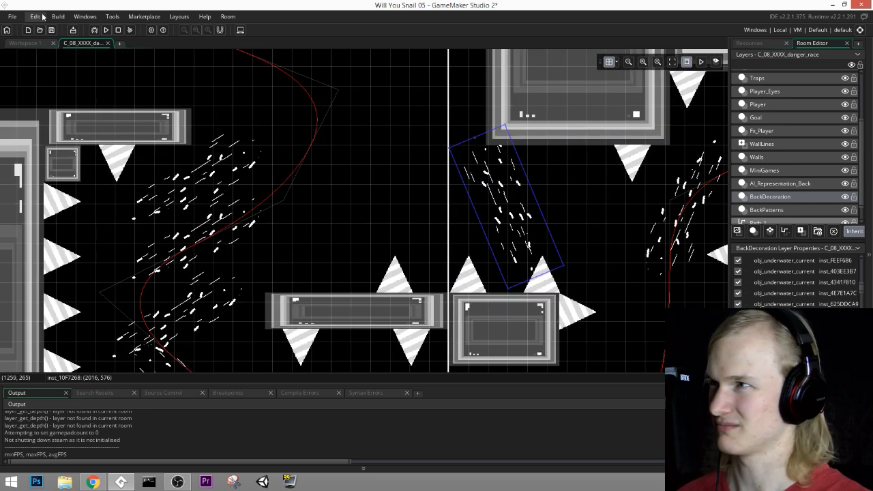
Step: Save the project, run the game past its title screen and playtest the race up to the ledge
{"action": "left_click", "coordinate": [52, 30]}
{"action": "left_click", "coordinate": [106, 31]}
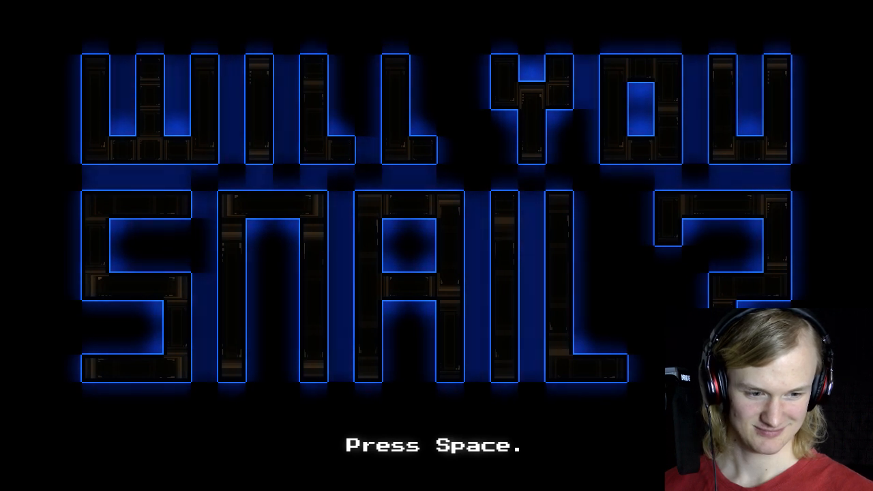
{"action": "key", "text": "space"}
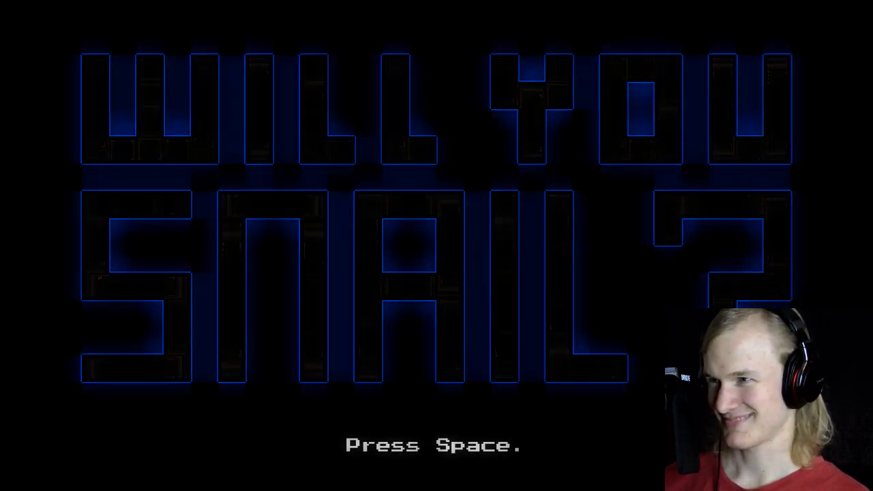
{"action": "key", "text": "space"}
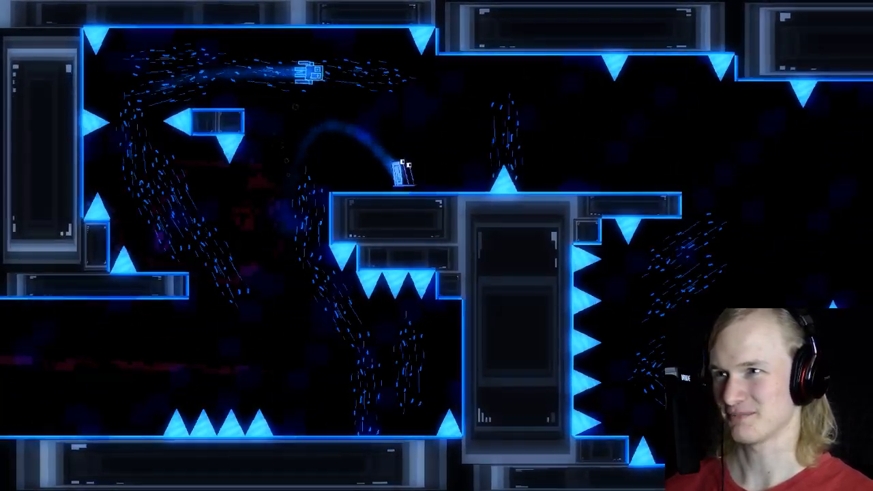
Step: Playtest the opening of the race repeatedly, steering the snail up over the spiked ledge and towards the hanging block
{"action": "key", "text": "space"}
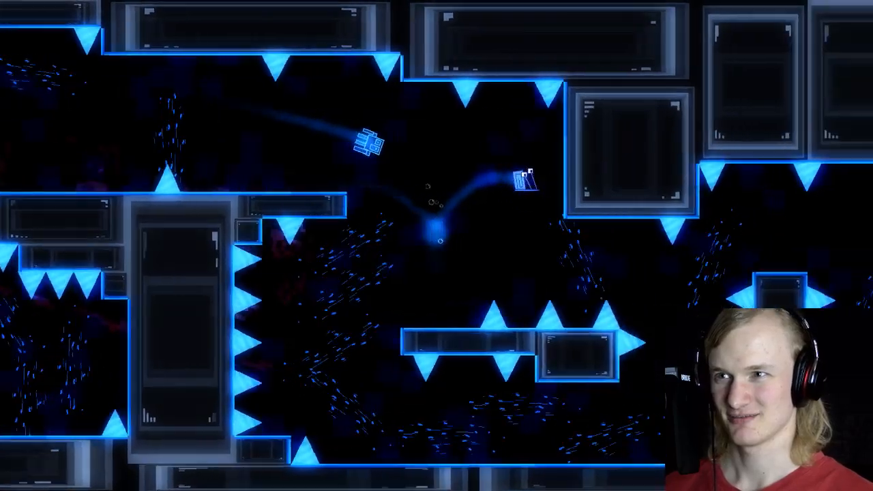
{"action": "key", "text": "space"}
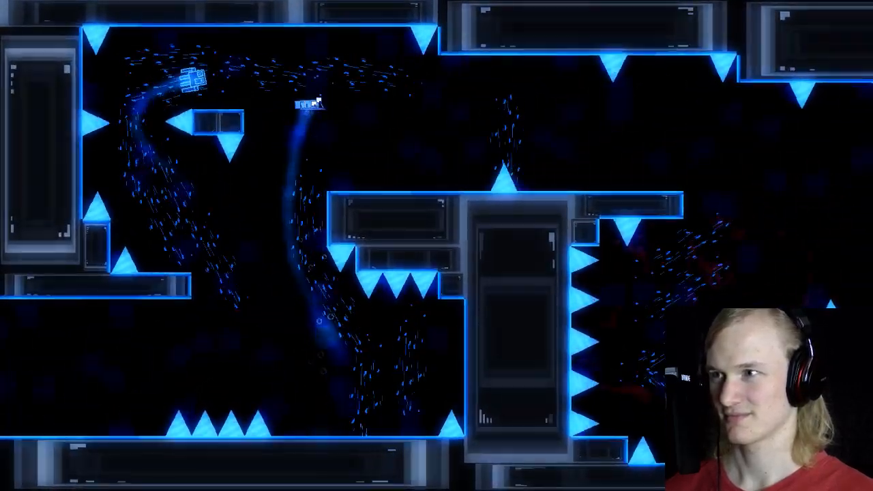
{"action": "key", "text": "space"}
{"action": "key", "text": "space"}
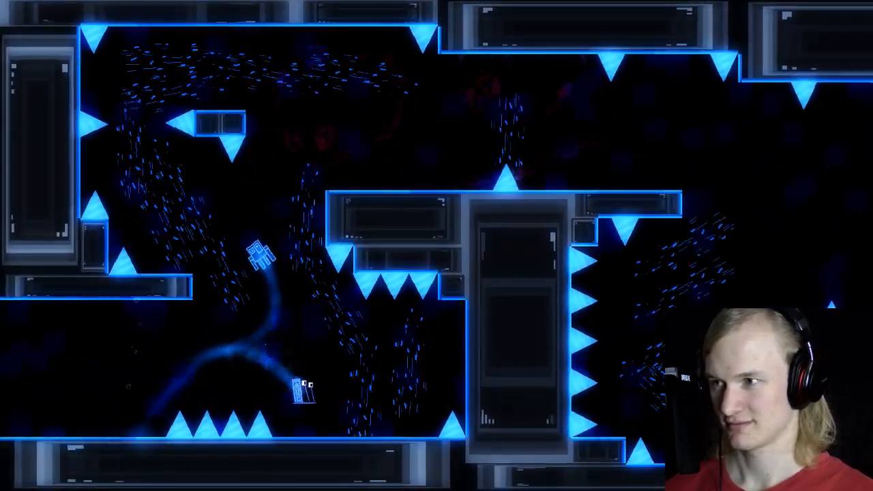
{"action": "key", "text": "Right"}
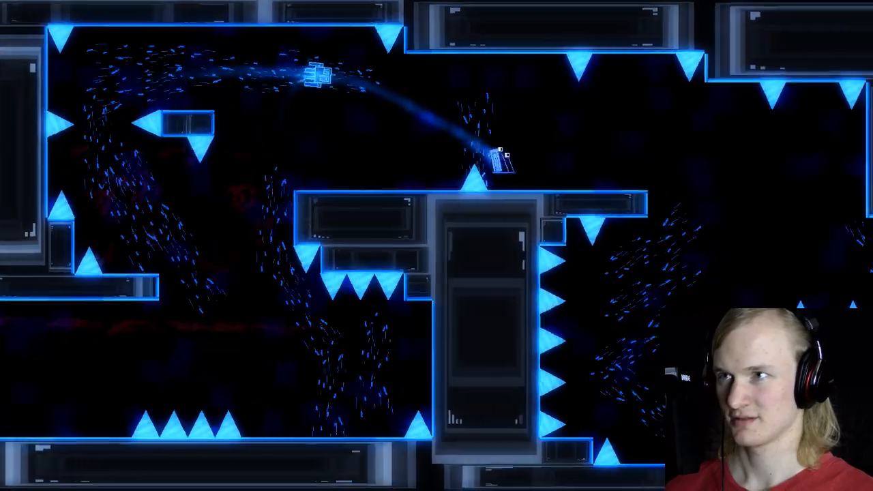
{"action": "key", "text": "Left"}
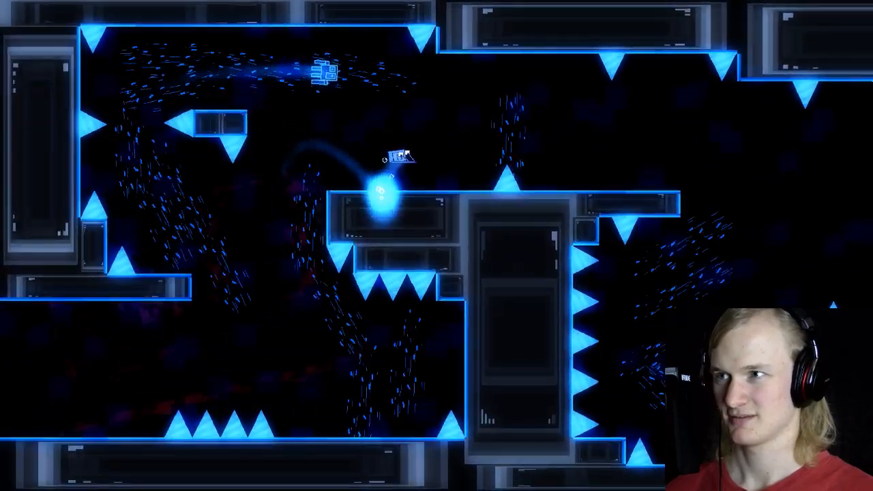
{"action": "key", "text": "Right"}
{"action": "key", "text": "space"}
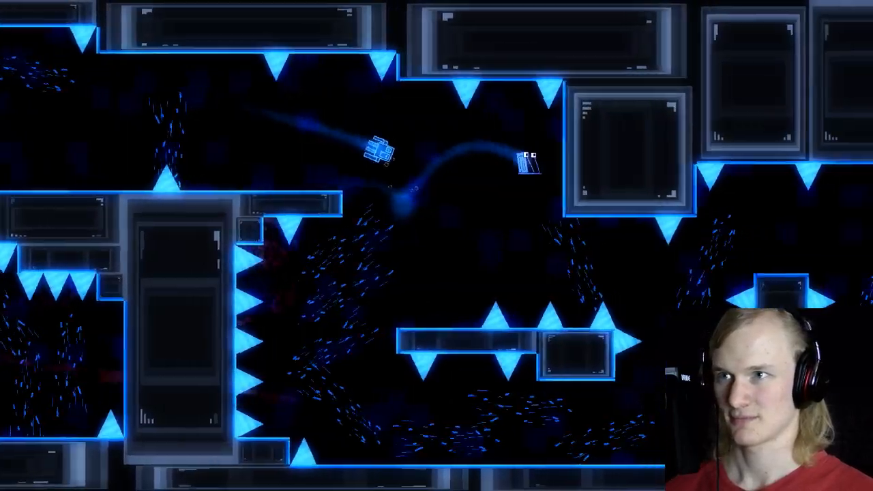
{"action": "key", "text": "Right"}
{"action": "key", "text": "space"}
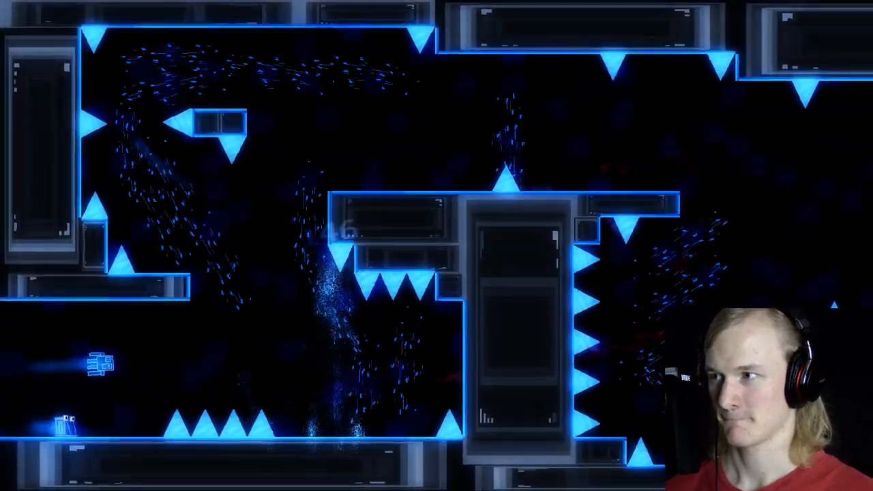
{"action": "key", "text": "space"}
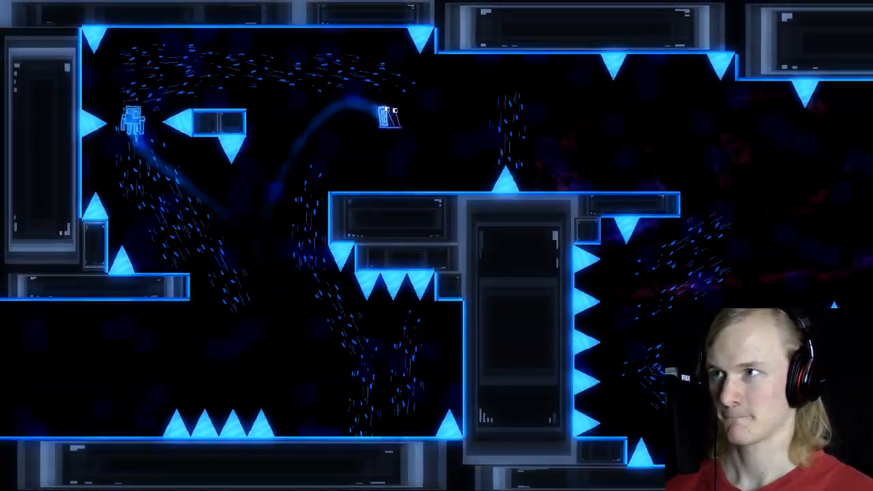
{"action": "key", "text": "space"}
{"action": "key", "text": "space"}
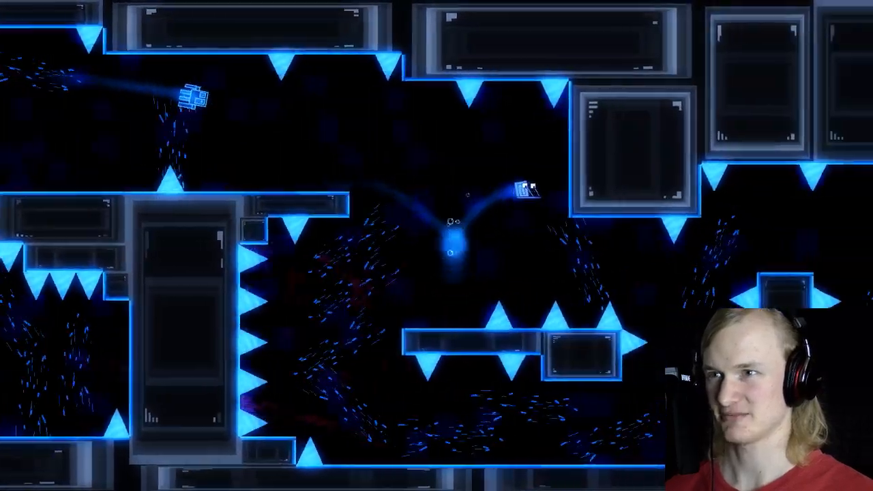
{"action": "key", "text": "Right"}
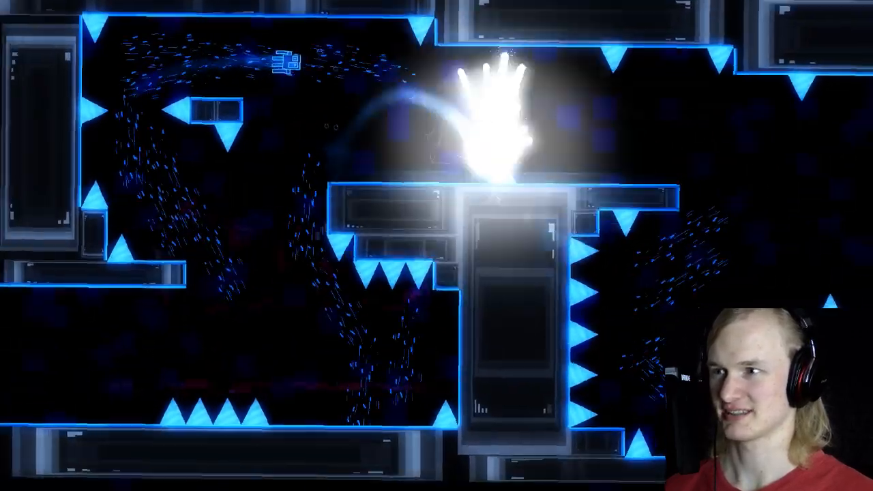
{"action": "key", "text": "Right"}
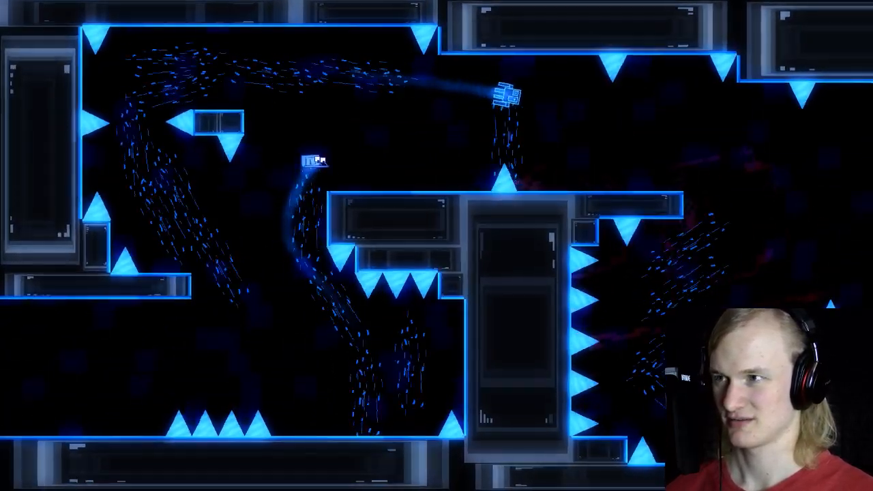
{"action": "key", "text": "a"}
{"action": "key", "text": "space"}
{"action": "key", "text": "space"}
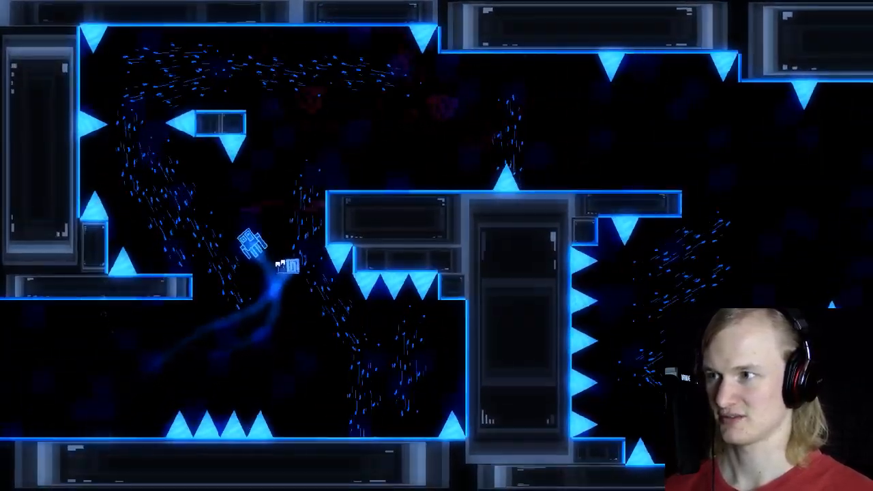
{"action": "key", "text": "space"}
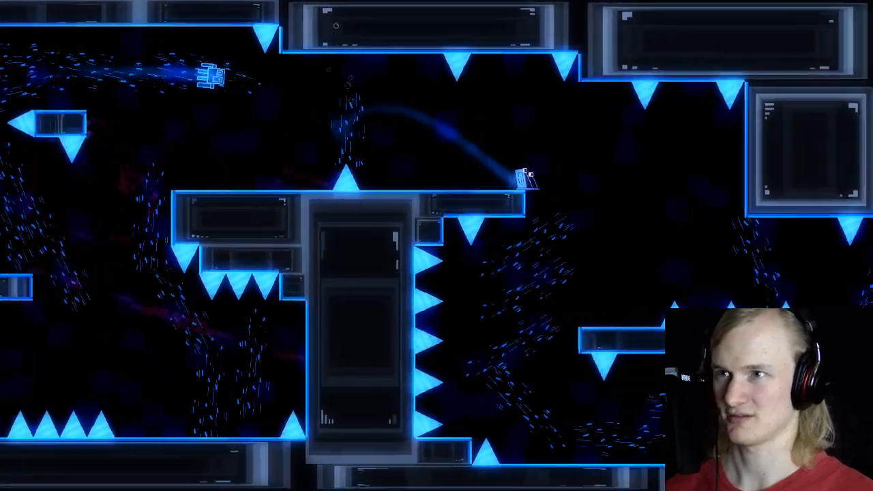
{"action": "key", "text": "space"}
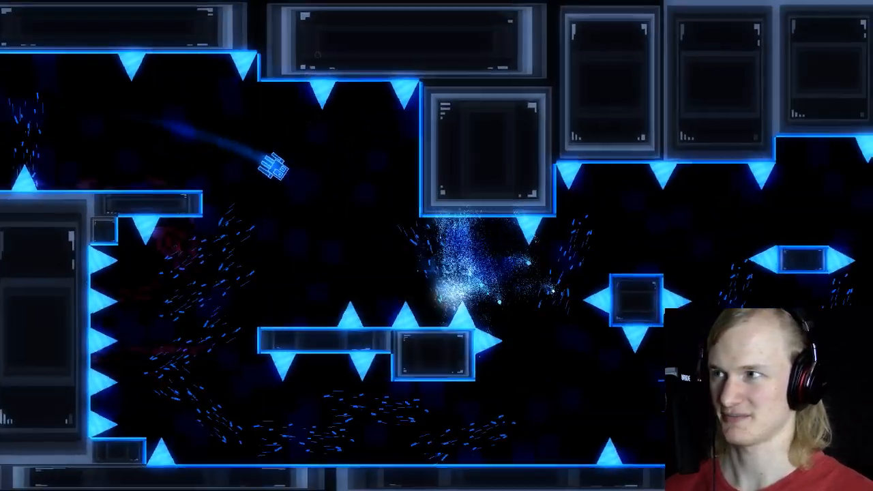
Step: Playtest the lower route past the spiked wall and beneath the floating spiked platform, and exit the game
{"action": "key", "text": "space"}
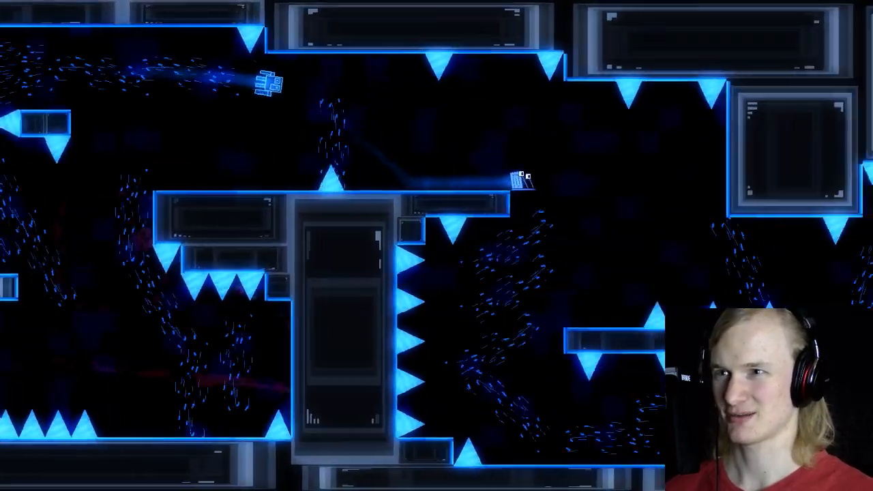
{"action": "key", "text": "Left"}
{"action": "key", "text": "Right"}
{"action": "key", "text": "space"}
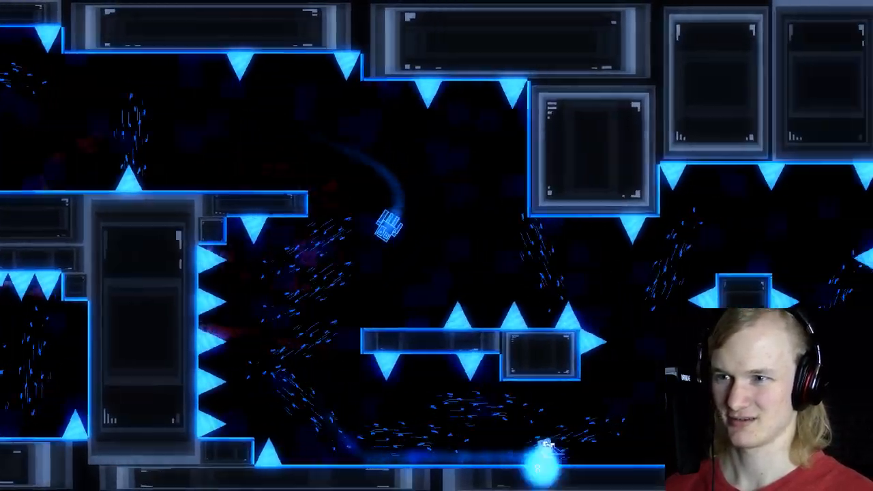
{"action": "key", "text": "space"}
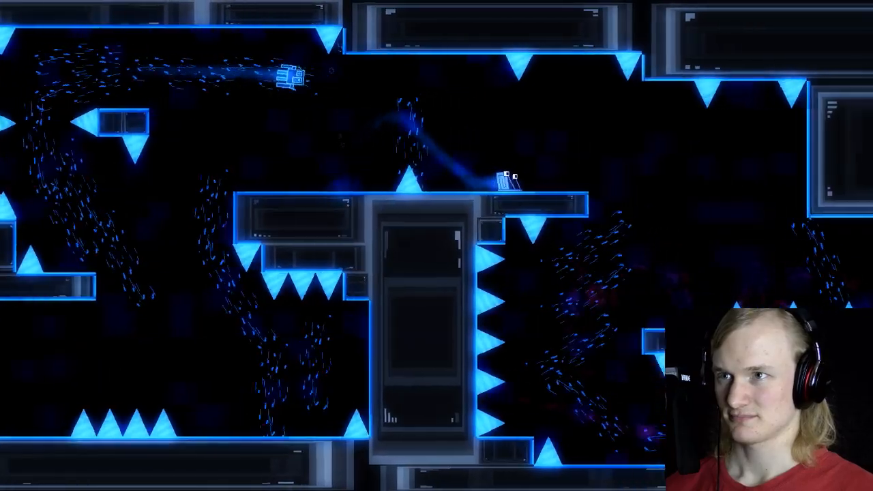
{"action": "key", "text": "Left"}
{"action": "key", "text": "Right"}
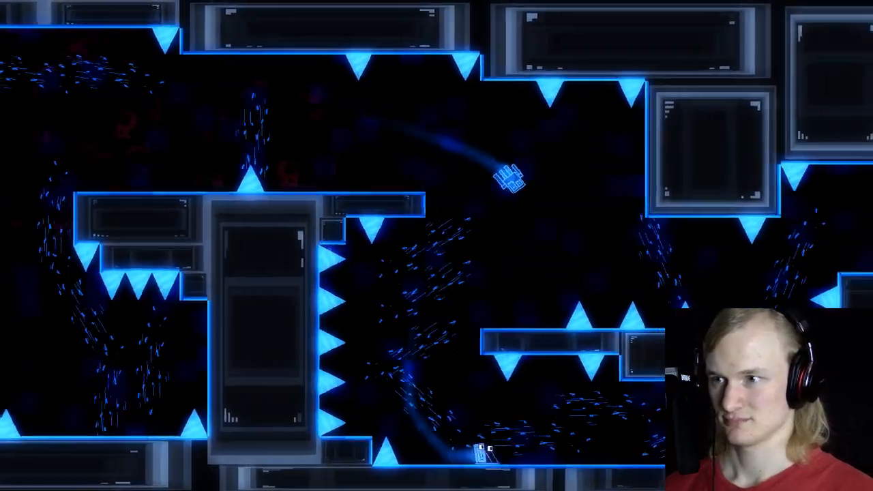
{"action": "key", "text": "space"}
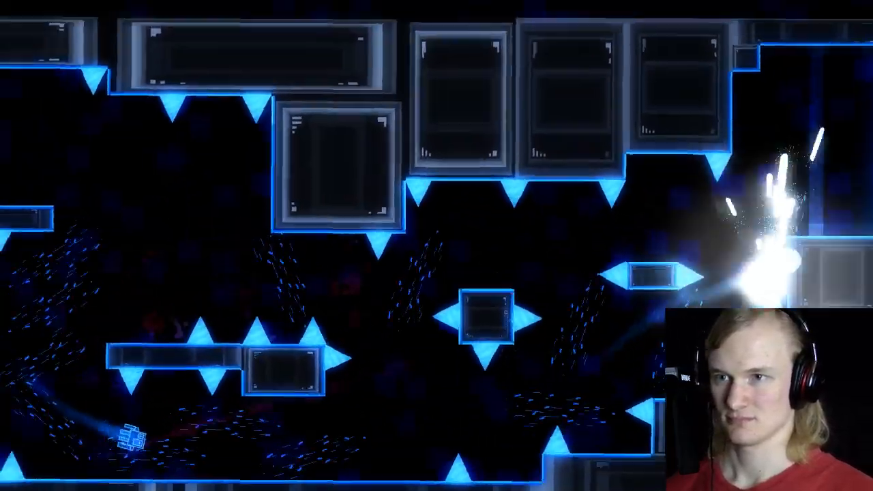
{"action": "key", "text": "Escape"}
{"action": "key", "text": "Up"}
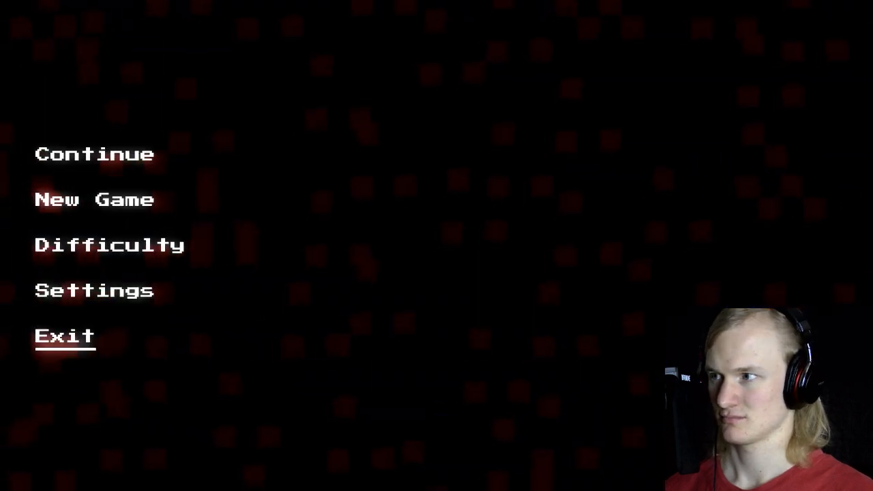
{"action": "key", "text": "Return"}
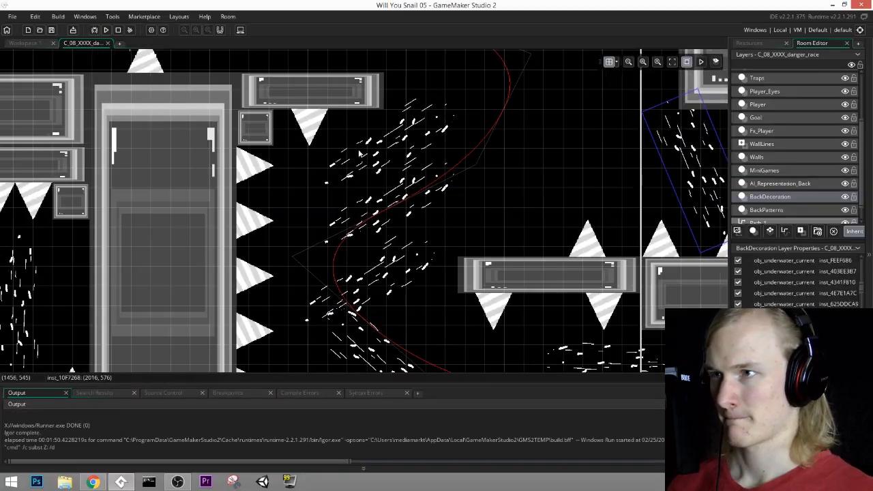
Step: Duplicate the tilted underwater current below the ledge and place copies over the upper spikes of the spiked wall
{"action": "left_click", "coordinate": [359, 176]}
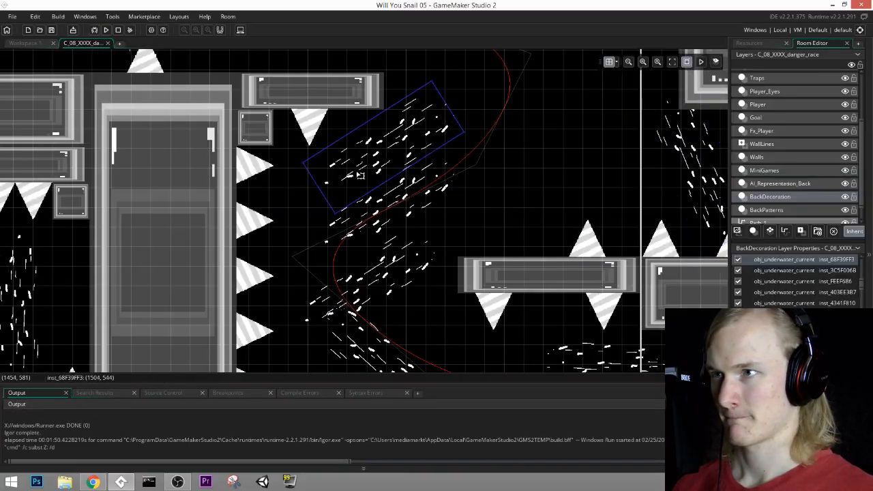
{"action": "key", "text": "ctrl+c"}
{"action": "key", "text": "ctrl+v"}
{"action": "left_click_drag", "start_coordinate": [391, 172], "coordinate": [297, 211]}
{"action": "middle_click_drag", "start_coordinate": [297, 210], "coordinate": [340, 134]}
{"action": "left_click_drag", "start_coordinate": [349, 139], "coordinate": [332, 219]}
{"action": "left_click_drag", "start_coordinate": [319, 149], "coordinate": [321, 120]}
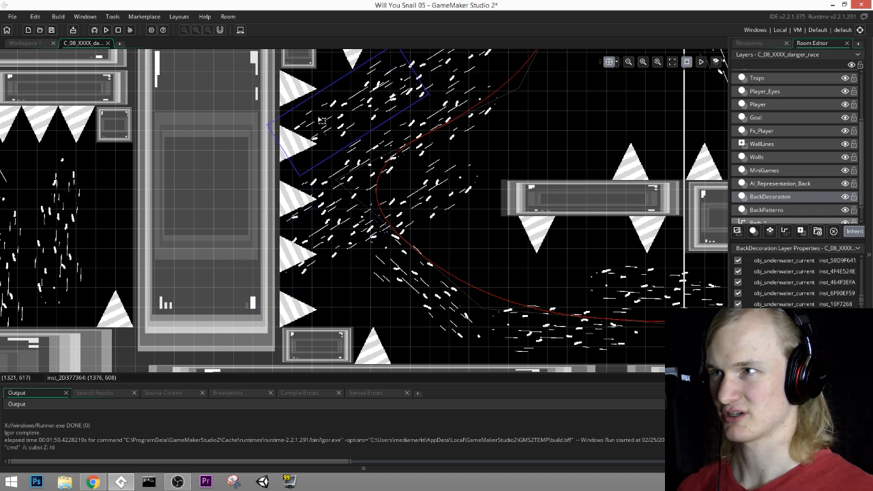
Step: Add more copies of the tilted current down along the spiked wall to its lowest spikes
{"action": "left_click", "coordinate": [326, 185]}
{"action": "left_click", "coordinate": [322, 240]}
{"action": "left_click", "coordinate": [325, 276]}
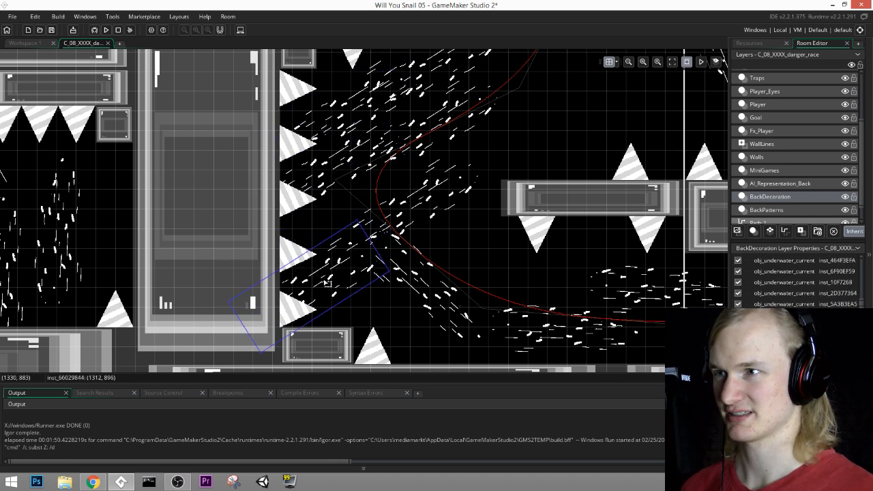
{"action": "left_click", "coordinate": [330, 245]}
{"action": "left_click_drag", "start_coordinate": [330, 245], "coordinate": [335, 277]}
{"action": "key", "text": "ctrl+v"}
{"action": "middle_click_drag", "start_coordinate": [453, 148], "coordinate": [411, 166]}
{"action": "middle_click_drag", "start_coordinate": [420, 243], "coordinate": [310, 295]}
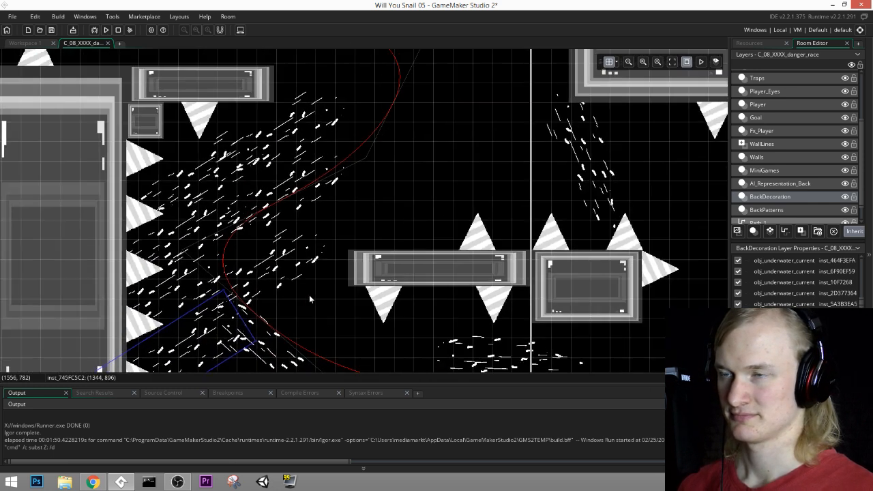
Step: Duplicate the vertical current above the ledge's single spike and place the copy just left of it, slightly lower
{"action": "middle_click_drag", "start_coordinate": [451, 154], "coordinate": [543, 219]}
{"action": "middle_click_drag", "start_coordinate": [362, 108], "coordinate": [570, 235]}
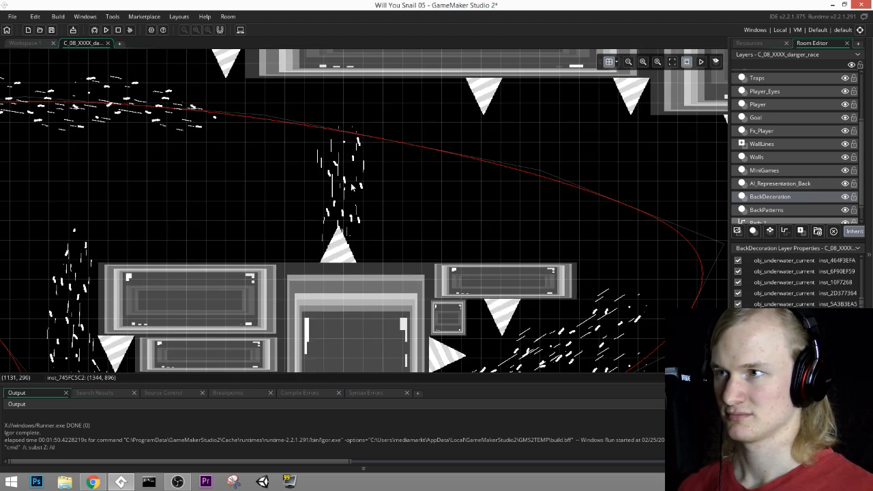
{"action": "left_click", "coordinate": [351, 186]}
{"action": "key", "text": "ctrl+c"}
{"action": "key", "text": "ctrl+v"}
{"action": "left_click_drag", "start_coordinate": [353, 208], "coordinate": [292, 211]}
{"action": "middle_click_drag", "start_coordinate": [440, 186], "coordinate": [547, 177]}
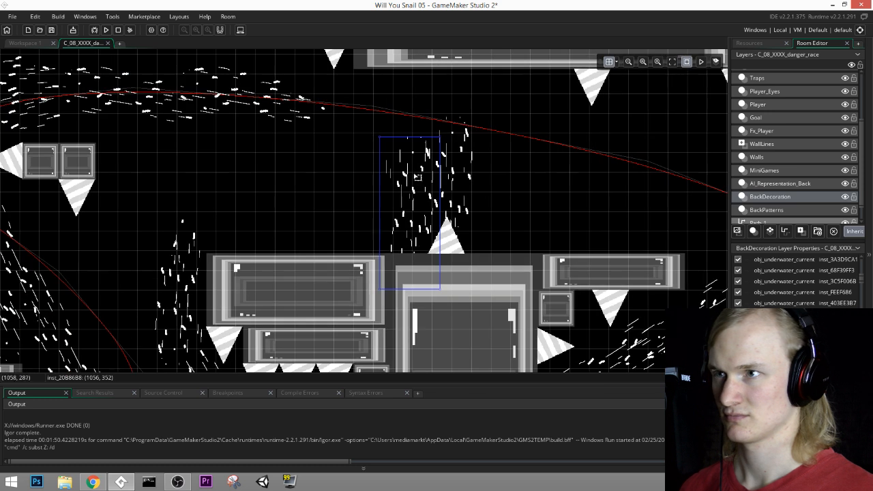
{"action": "left_click_drag", "start_coordinate": [399, 202], "coordinate": [398, 220]}
Step: Duplicate the long horizontal wall above the squid's start on the Walls layer and move the copy off the original
{"action": "middle_click_drag", "start_coordinate": [514, 208], "coordinate": [850, 121]}
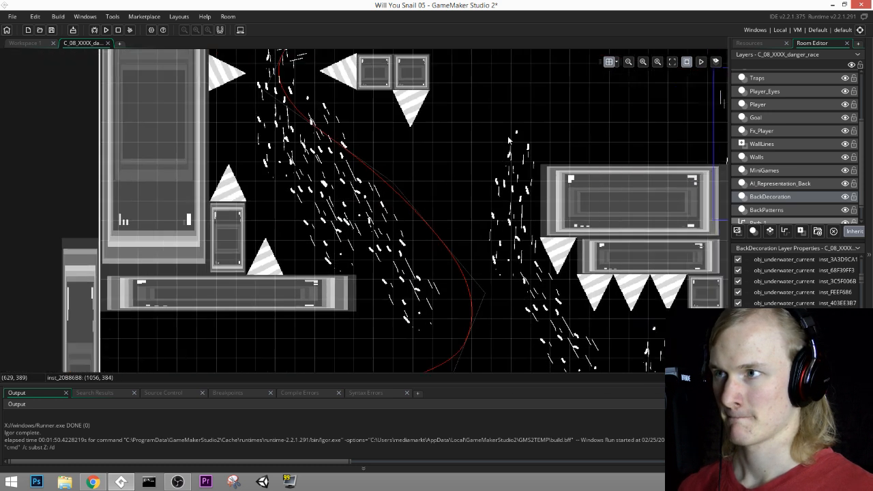
{"action": "middle_click_drag", "start_coordinate": [451, 356], "coordinate": [362, 269]}
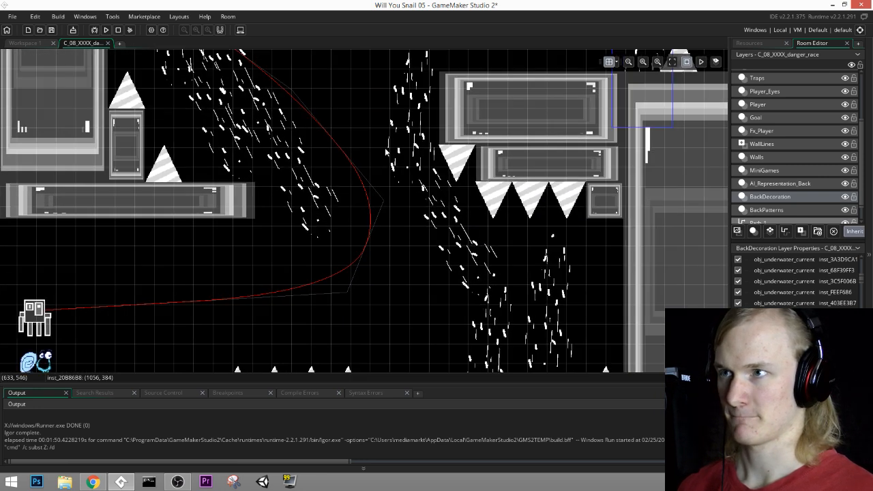
{"action": "left_click", "coordinate": [756, 157]}
{"action": "middle_click_drag", "start_coordinate": [164, 201], "coordinate": [237, 212]}
{"action": "left_click", "coordinate": [237, 212]}
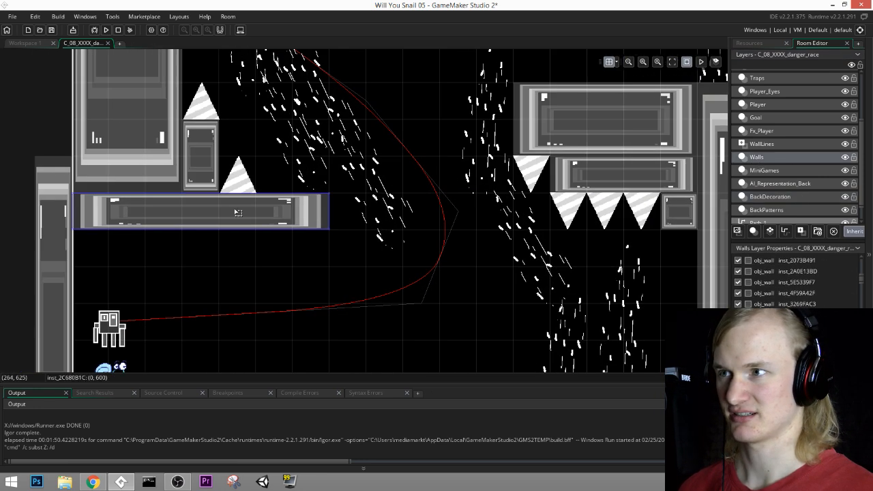
{"action": "key", "text": "ctrl+v"}
{"action": "left_click_drag", "start_coordinate": [245, 205], "coordinate": [221, 212]}
{"action": "left_click_drag", "start_coordinate": [236, 249], "coordinate": [403, 248]}
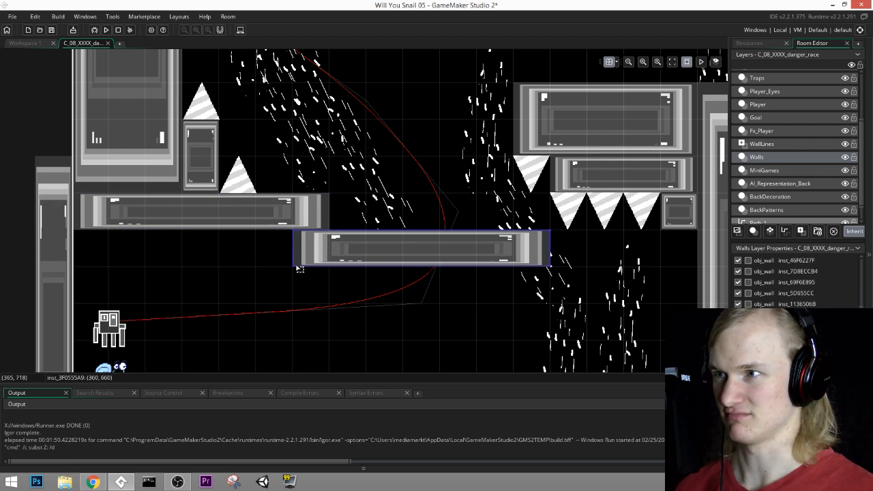
Step: Shrink the duplicated wall to a single grid-cell block and place it directly beneath the long wall's right end, at 360, 660
{"action": "left_click_drag", "start_coordinate": [295, 267], "coordinate": [423, 169]}
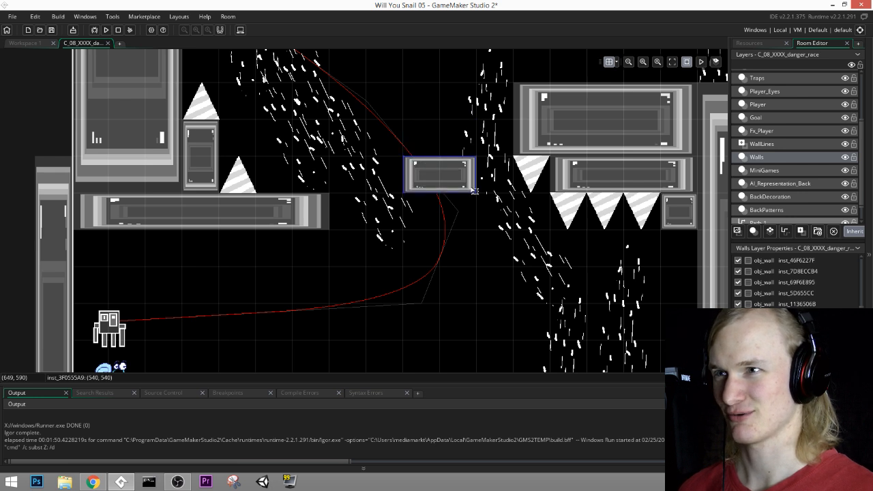
{"action": "left_click_drag", "start_coordinate": [473, 193], "coordinate": [437, 191]}
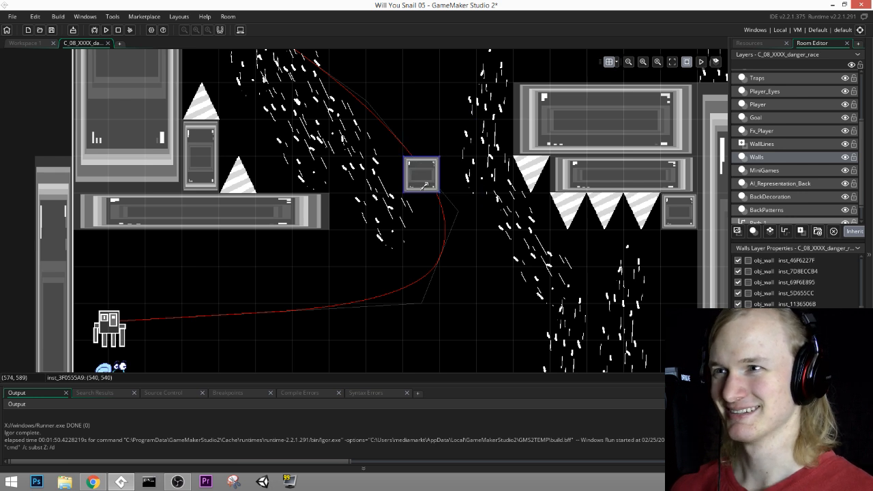
{"action": "middle_click_drag", "start_coordinate": [437, 191], "coordinate": [459, 217]}
{"action": "middle_click_drag", "start_coordinate": [432, 191], "coordinate": [457, 258]}
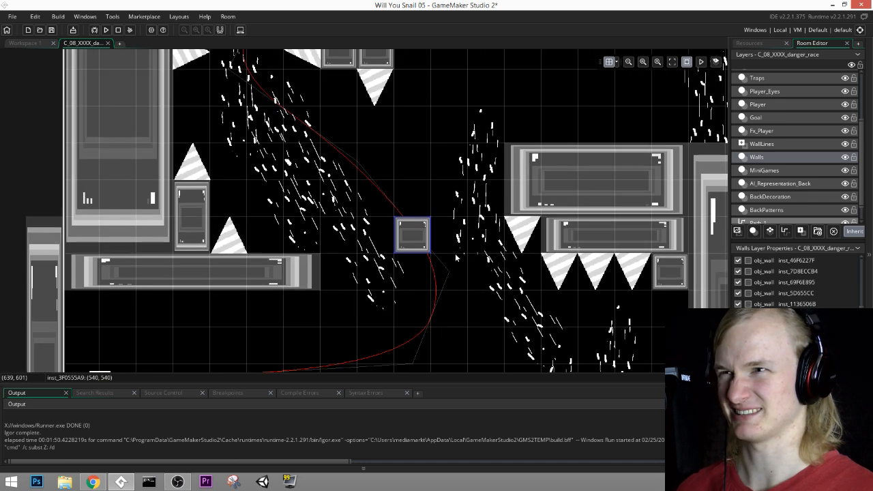
{"action": "left_click_drag", "start_coordinate": [414, 237], "coordinate": [304, 327]}
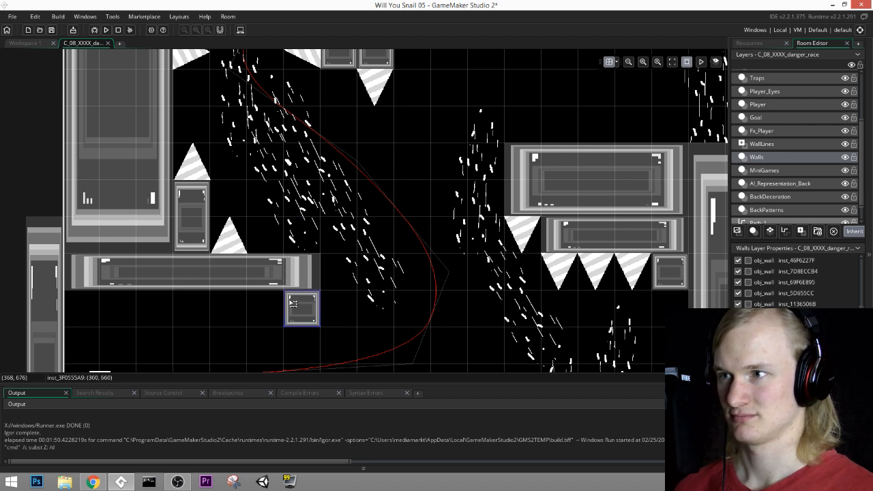
{"action": "middle_click_drag", "start_coordinate": [364, 273], "coordinate": [372, 186]}
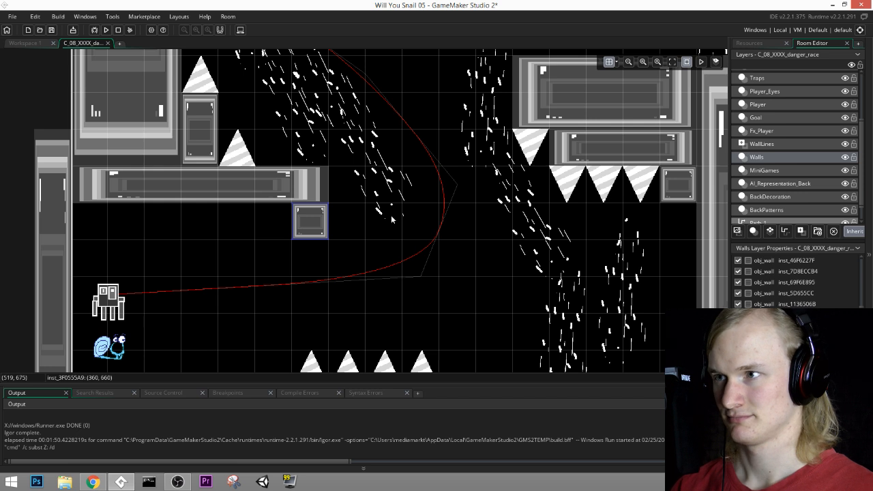
Step: On the Spikes layer, duplicate the ledge's single downward spike and place the copy directly beneath the new wall block, at 390, 720
{"action": "middle_click_drag", "start_coordinate": [392, 219], "coordinate": [411, 157]}
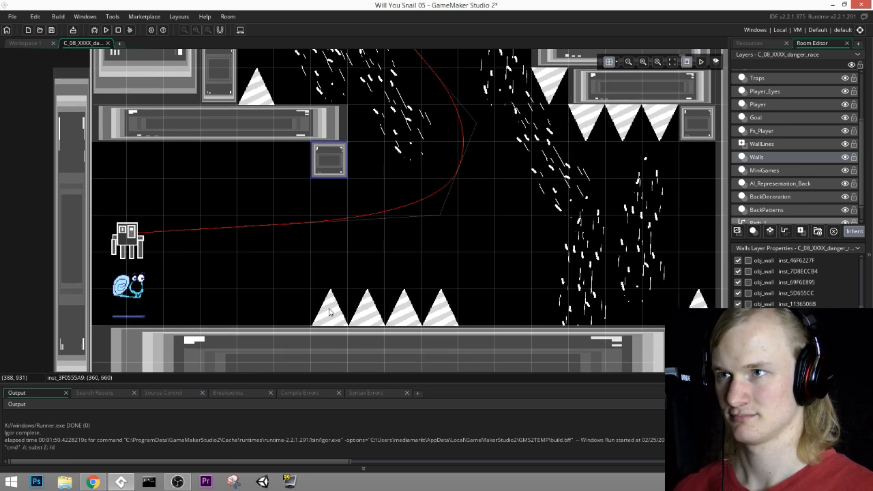
{"action": "middle_click_drag", "start_coordinate": [487, 218], "coordinate": [453, 264]}
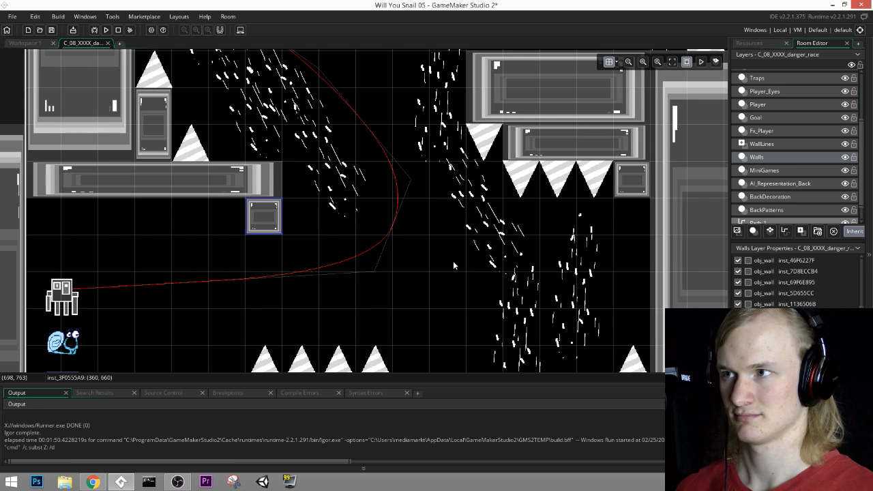
{"action": "middle_click_drag", "start_coordinate": [454, 261], "coordinate": [536, 243]}
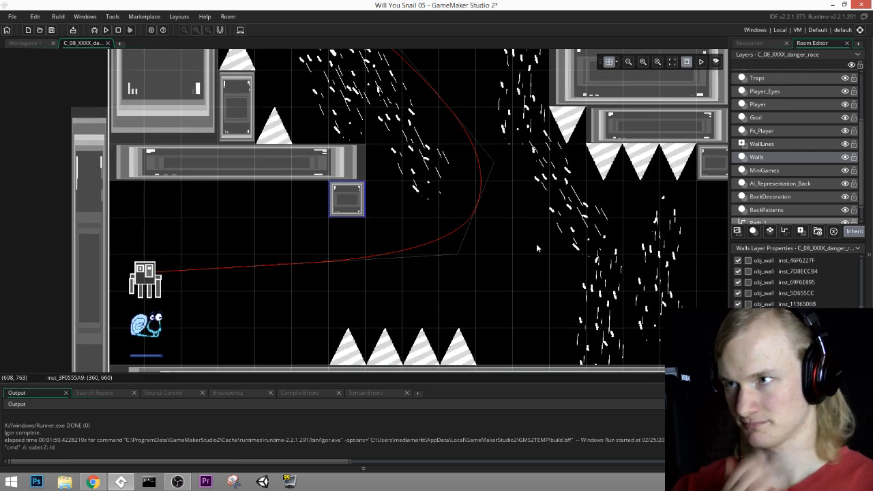
{"action": "left_click", "coordinate": [774, 144]}
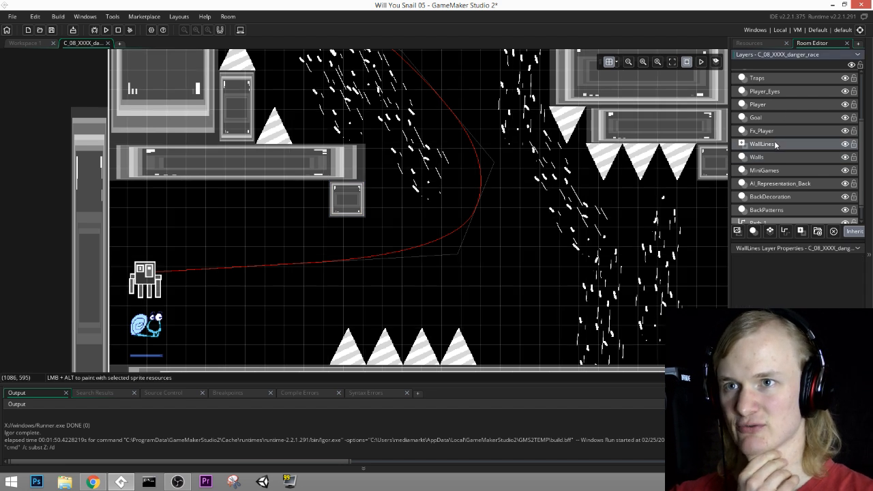
{"action": "left_click", "coordinate": [770, 106]}
{"action": "left_click", "coordinate": [772, 93]}
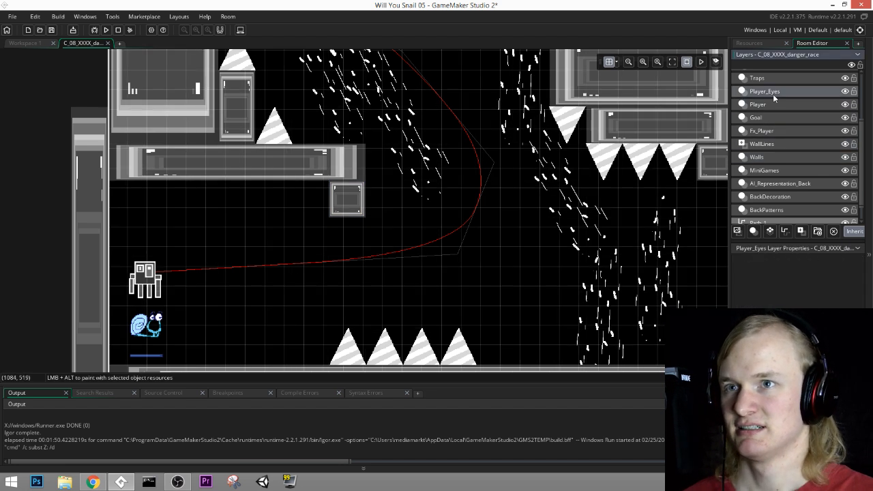
{"action": "left_click", "coordinate": [770, 77]}
{"action": "scroll", "coordinate": [801, 81], "scroll_direction": "up", "scroll_amount": 3}
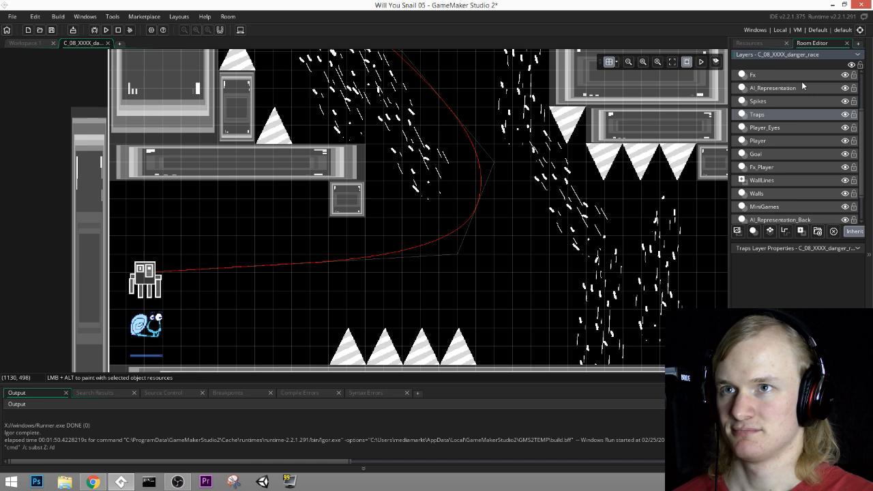
{"action": "left_click", "coordinate": [758, 101]}
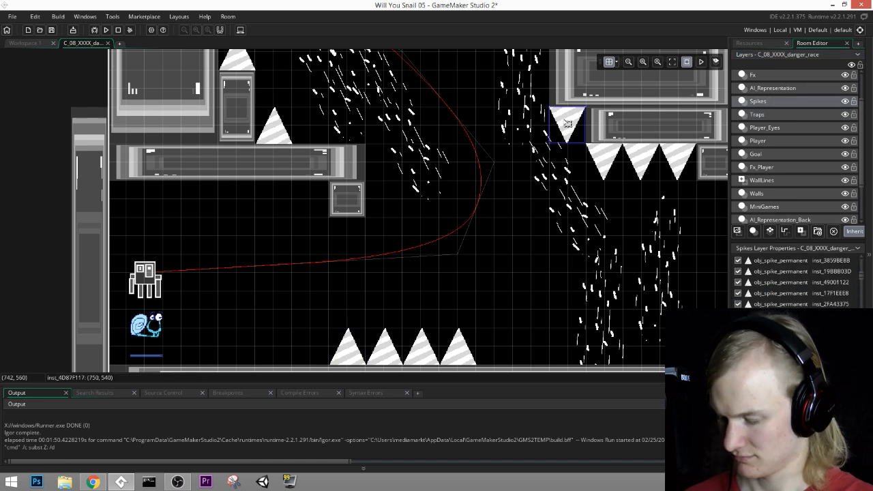
{"action": "left_click_drag", "start_coordinate": [568, 123], "coordinate": [566, 145]}
{"action": "left_click_drag", "start_coordinate": [513, 191], "coordinate": [342, 229]}
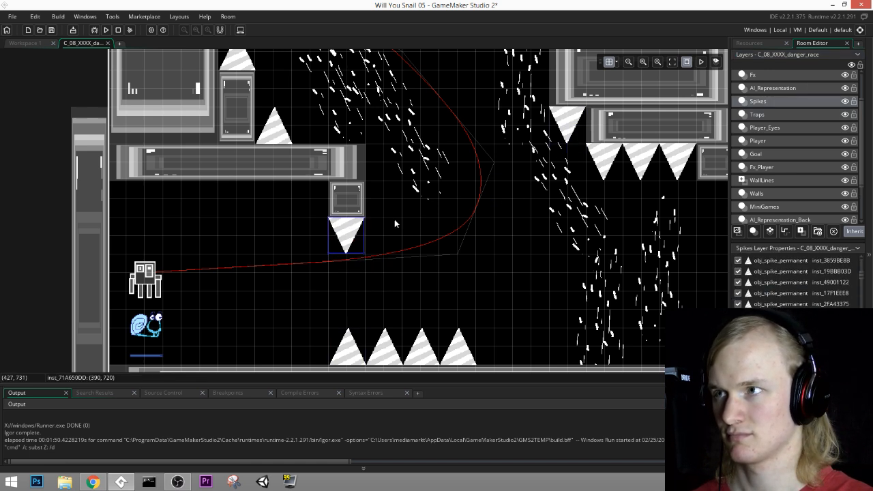
Step: Duplicate the right-pointing spike on the tall wall and attach the copy to the new block's right side, at 420, 690
{"action": "middle_click_drag", "start_coordinate": [516, 208], "coordinate": [522, 283]}
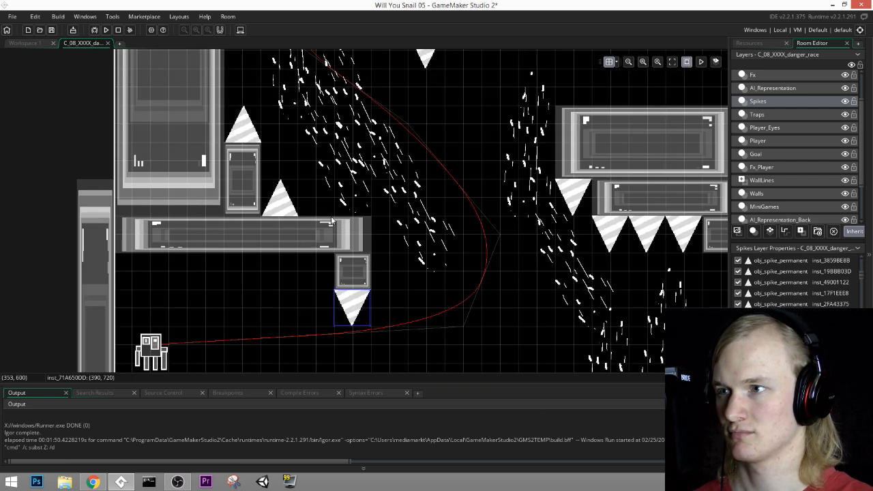
{"action": "middle_click_drag", "start_coordinate": [332, 220], "coordinate": [401, 314]}
{"action": "left_click", "coordinate": [309, 108]}
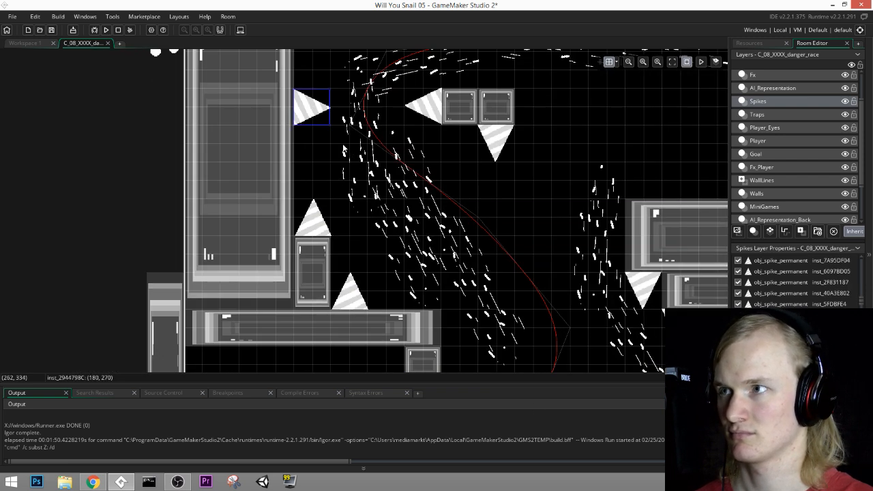
{"action": "left_click_drag", "start_coordinate": [305, 123], "coordinate": [470, 364]}
{"action": "middle_click_drag", "start_coordinate": [535, 333], "coordinate": [502, 181]}
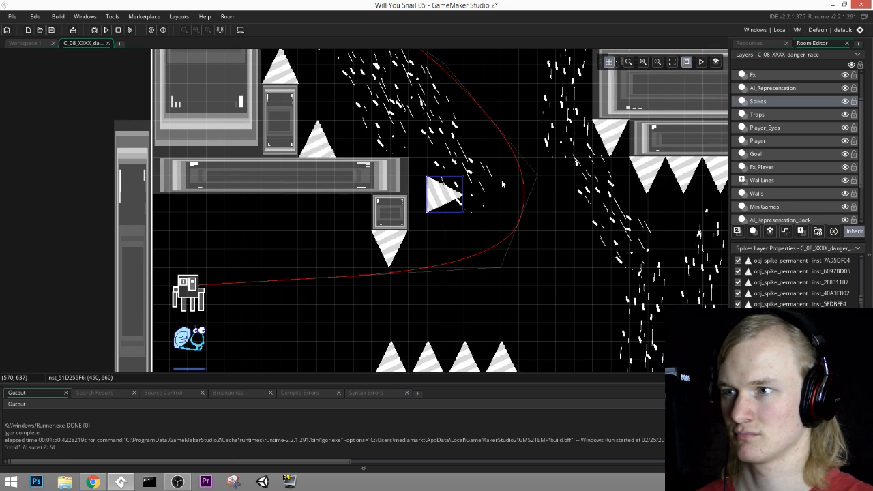
{"action": "left_click_drag", "start_coordinate": [451, 201], "coordinate": [432, 223]}
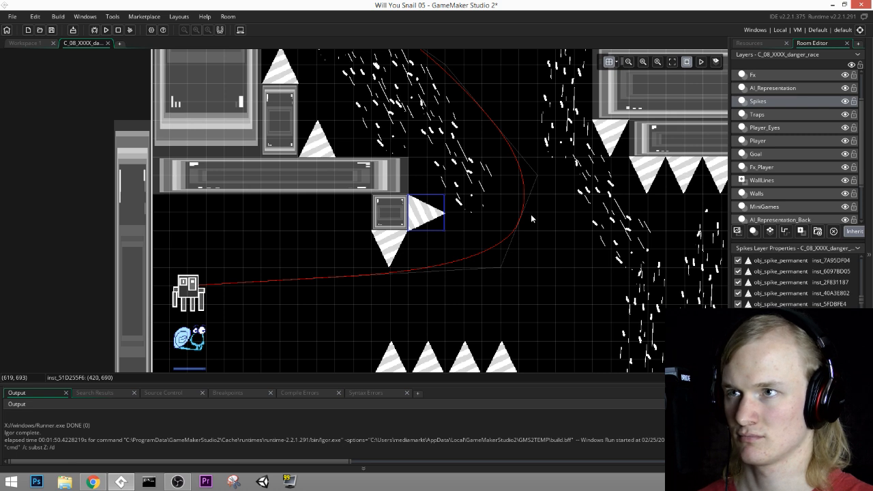
Step: Try deleting the right-pointing wall spike, the left-pointing spike on the paired blocks and the ceiling corner spike around the upper-left bend
{"action": "middle_click_drag", "start_coordinate": [531, 215], "coordinate": [530, 352]}
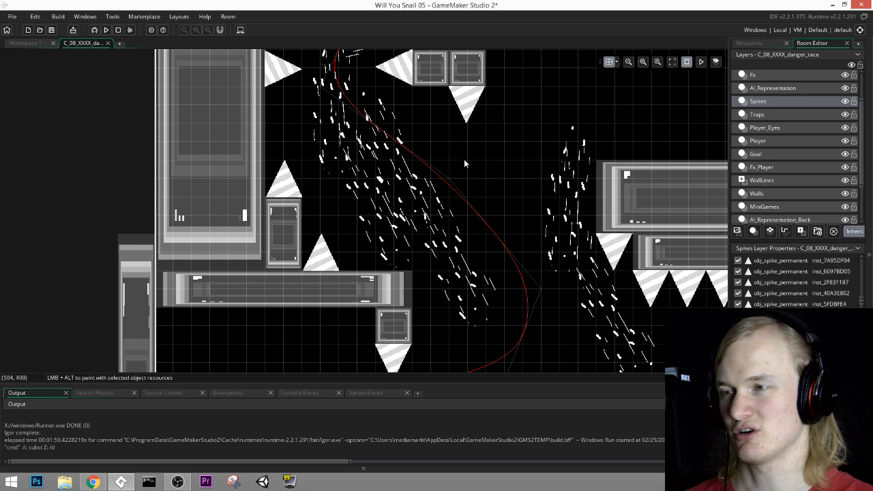
{"action": "middle_click_drag", "start_coordinate": [463, 159], "coordinate": [476, 254]}
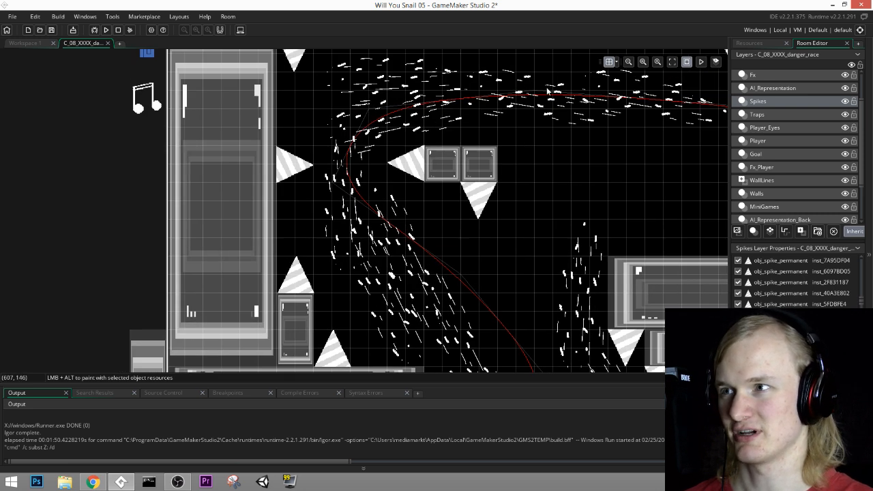
{"action": "mouse_move", "coordinate": [547, 91]}
{"action": "middle_mouse_down"}
{"action": "mouse_move", "coordinate": [548, 146]}
{"action": "mouse_move", "coordinate": [547, 108]}
{"action": "middle_mouse_up"}
{"action": "left_click", "coordinate": [405, 181]}
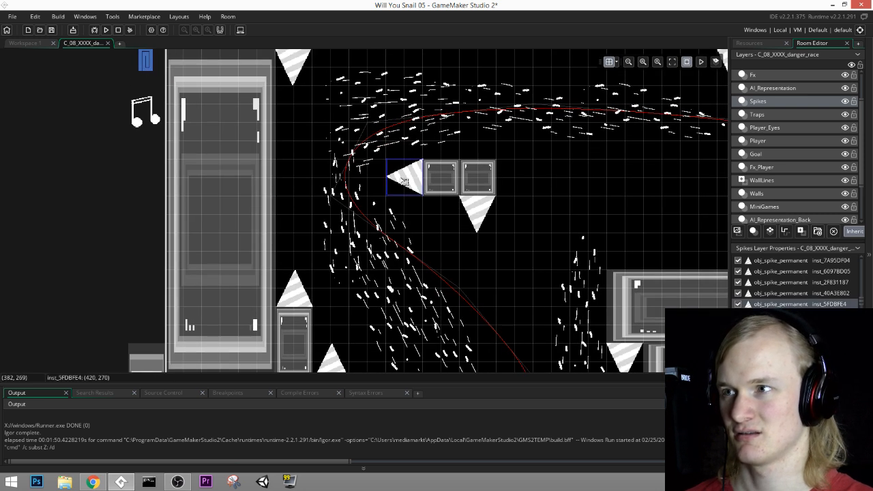
{"action": "key", "text": "Delete"}
{"action": "left_click", "coordinate": [294, 69]}
{"action": "key", "text": "Delete"}
{"action": "left_click", "coordinate": [296, 292]}
{"action": "middle_click_drag", "start_coordinate": [401, 319], "coordinate": [417, 294]}
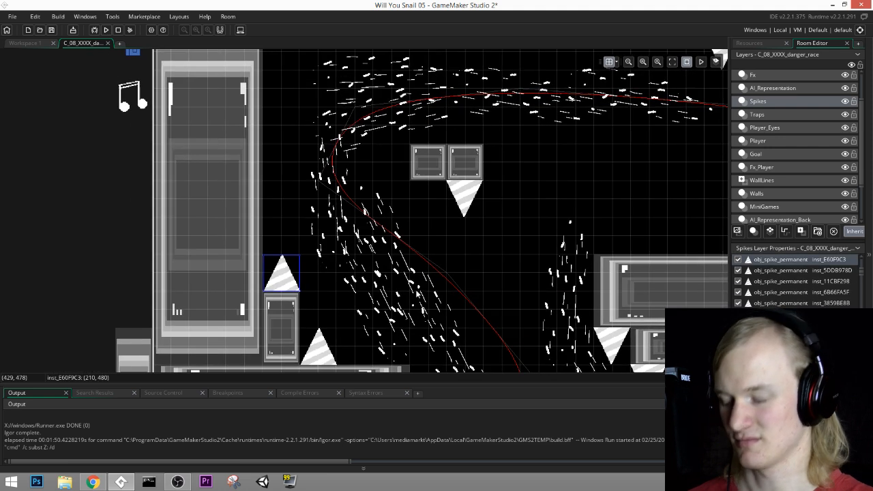
{"action": "middle_click_drag", "start_coordinate": [438, 215], "coordinate": [478, 303]}
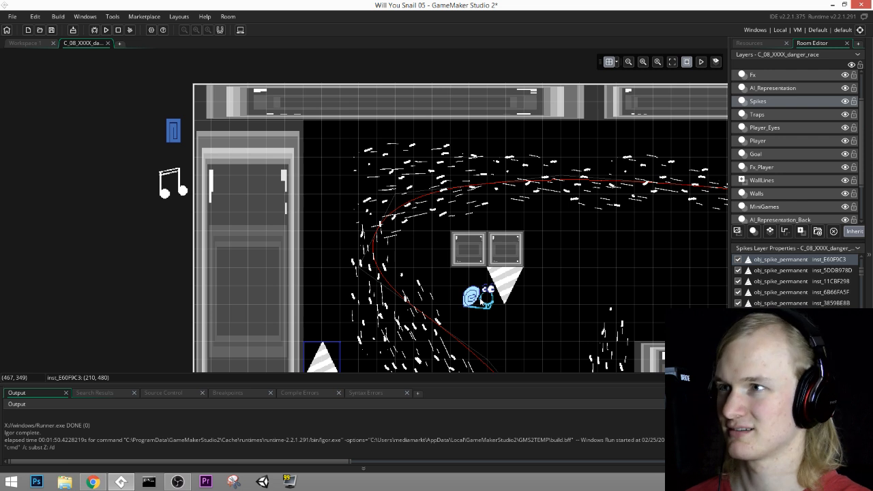
Step: Undo the three spike deletions around the upper-left bend
{"action": "key", "text": "ctrl+z"}
{"action": "key", "text": "ctrl+z"}
{"action": "key", "text": "ctrl+z"}
{"action": "key", "text": "ctrl+z"}
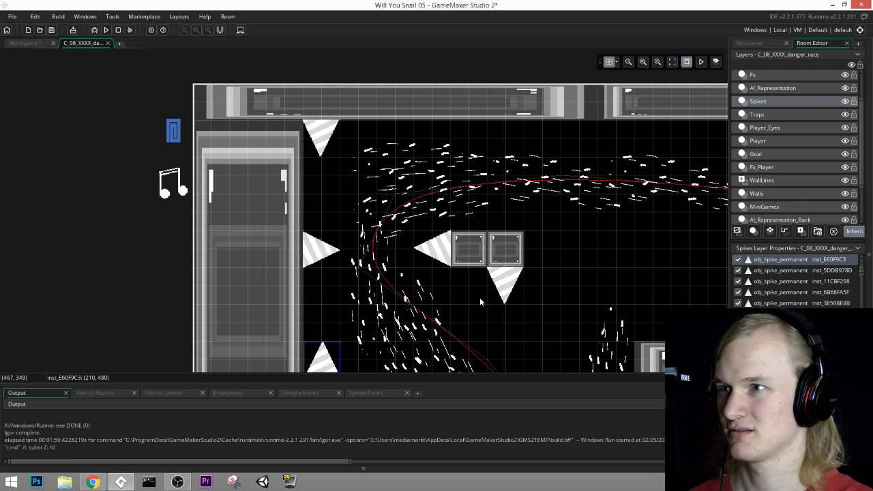
Step: On the BackDecoration layer, delete the vertical current just left of the spiked ledge, above the tilted currents
{"action": "middle_click_drag", "start_coordinate": [586, 351], "coordinate": [425, 177]}
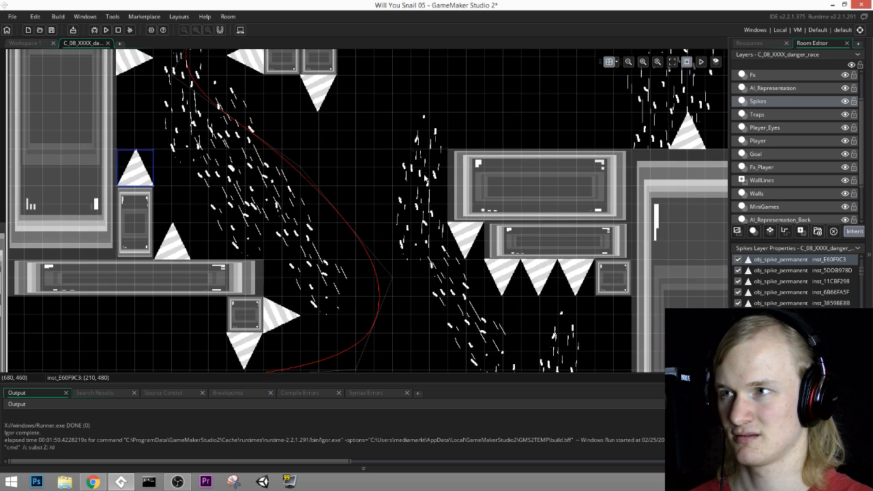
{"action": "left_click", "coordinate": [778, 116]}
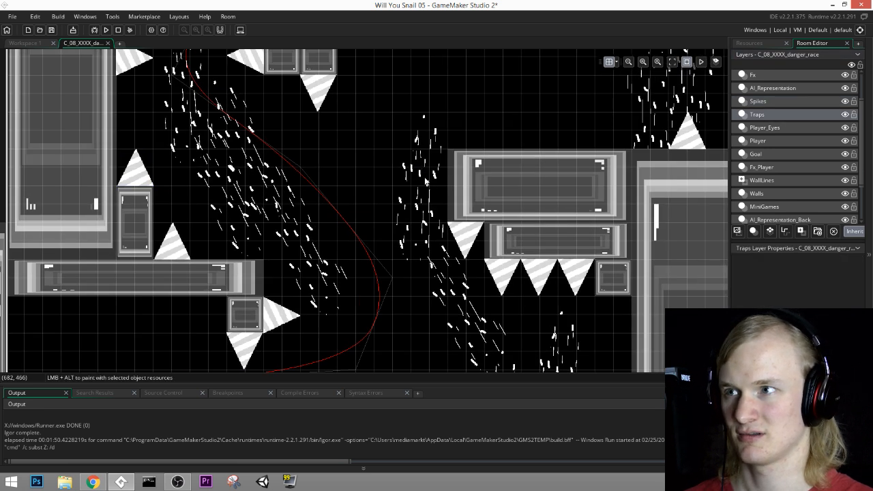
{"action": "left_click", "coordinate": [770, 205]}
{"action": "left_click", "coordinate": [765, 191]}
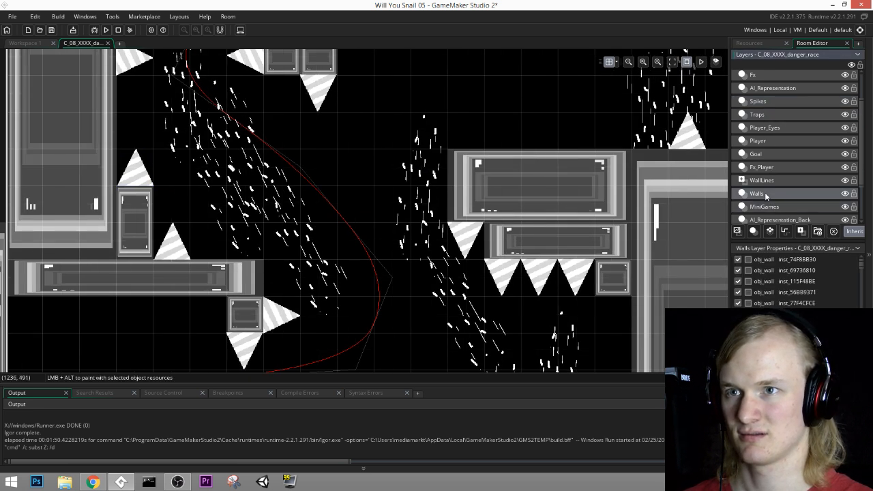
{"action": "scroll", "coordinate": [765, 191], "scroll_direction": "down", "scroll_amount": 2}
{"action": "left_click", "coordinate": [766, 186]}
{"action": "left_click", "coordinate": [769, 179]}
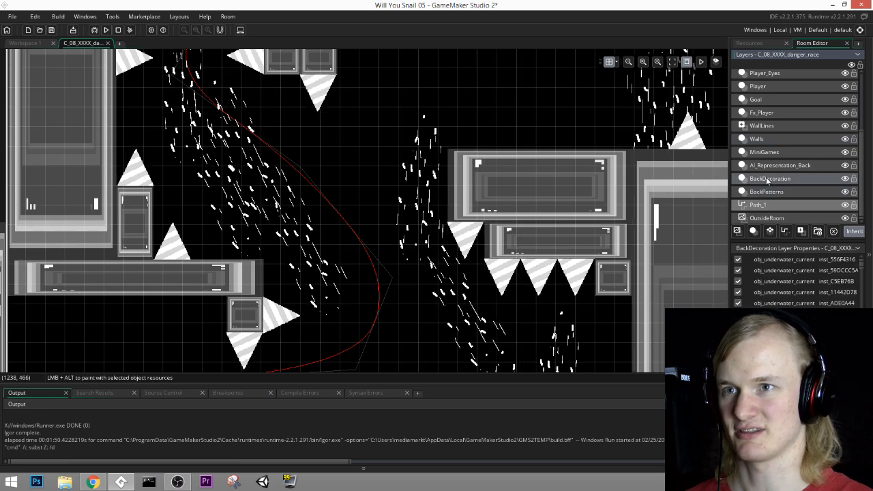
{"action": "middle_click_drag", "start_coordinate": [509, 213], "coordinate": [556, 116]}
{"action": "middle_click_drag", "start_coordinate": [556, 210], "coordinate": [555, 178]}
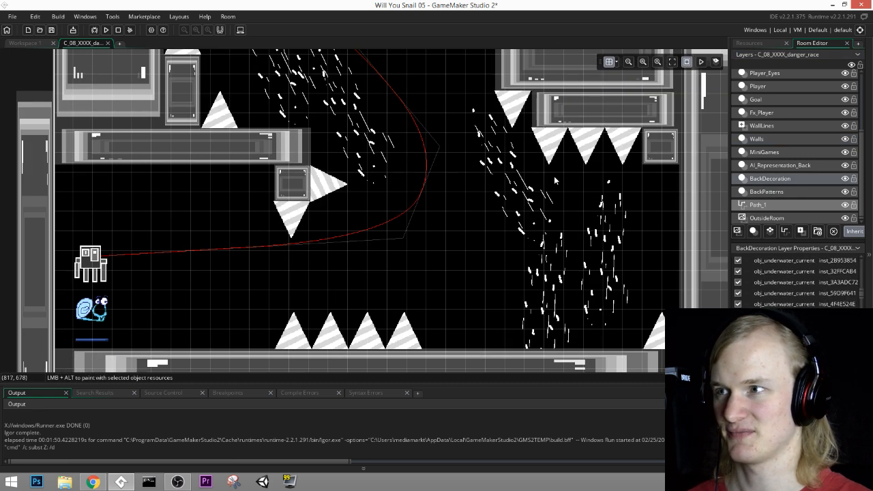
Step: Examine the remaining currents, walls and spikes along the race path up to the tilted current before the finish line
{"action": "middle_click_drag", "start_coordinate": [604, 68], "coordinate": [524, 185]}
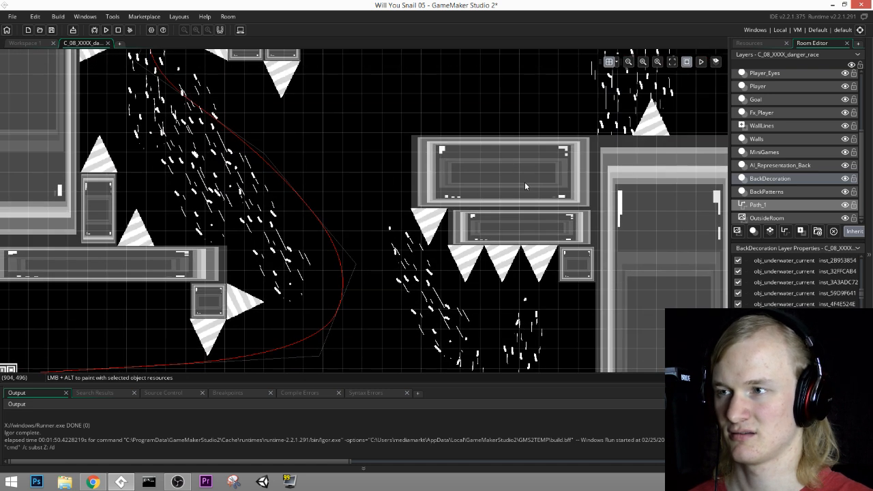
{"action": "mouse_move", "coordinate": [483, 229]}
{"action": "middle_mouse_down"}
{"action": "mouse_move", "coordinate": [501, 158]}
{"action": "mouse_move", "coordinate": [492, 243]}
{"action": "mouse_move", "coordinate": [517, 285]}
{"action": "mouse_move", "coordinate": [177, 225]}
{"action": "middle_mouse_up"}
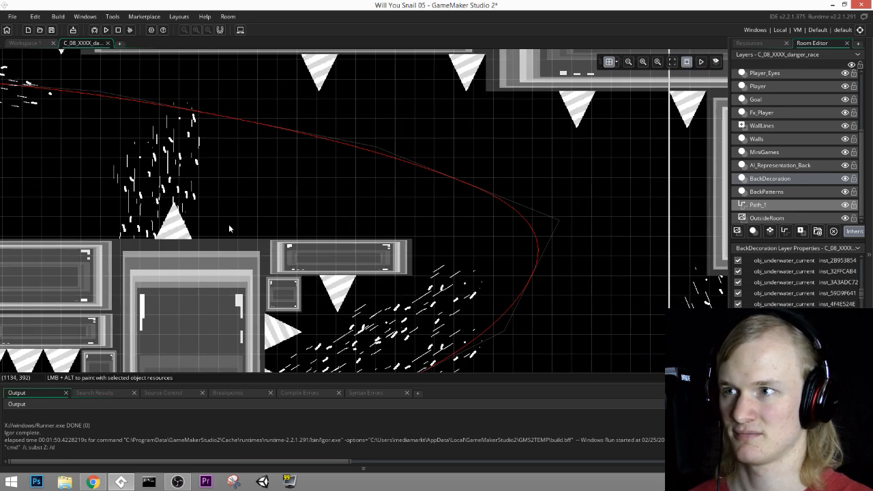
{"action": "middle_click_drag", "start_coordinate": [553, 281], "coordinate": [271, 109]}
{"action": "mouse_move", "coordinate": [709, 224]}
{"action": "middle_mouse_down"}
{"action": "mouse_move", "coordinate": [440, 146]}
{"action": "mouse_move", "coordinate": [341, 154]}
{"action": "middle_mouse_up"}
{"action": "mouse_move", "coordinate": [706, 138]}
{"action": "middle_mouse_down"}
{"action": "mouse_move", "coordinate": [508, 179]}
{"action": "mouse_move", "coordinate": [489, 272]}
{"action": "middle_mouse_up"}
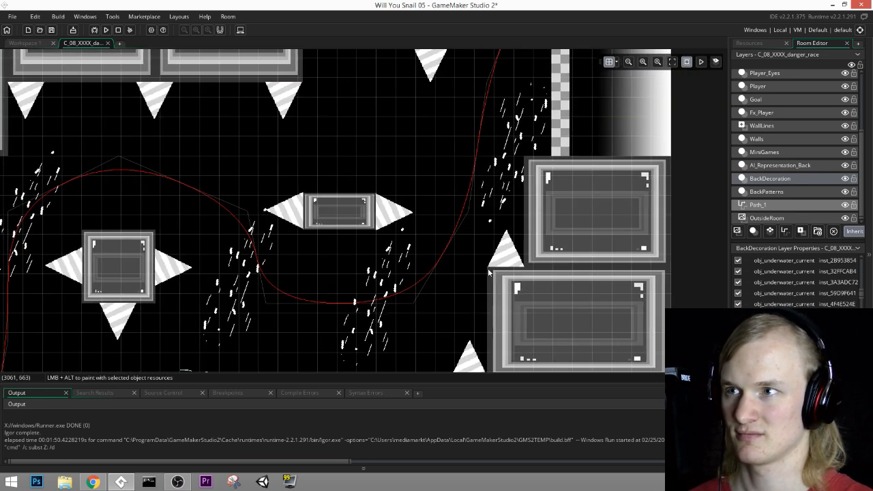
{"action": "left_click", "coordinate": [516, 140]}
{"action": "middle_click_drag", "start_coordinate": [550, 136], "coordinate": [577, 106]}
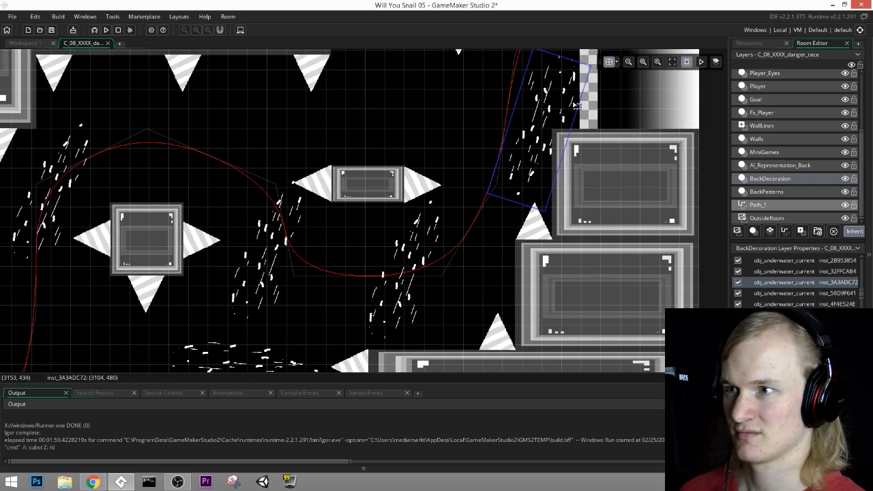
{"action": "middle_click_drag", "start_coordinate": [498, 137], "coordinate": [516, 219]}
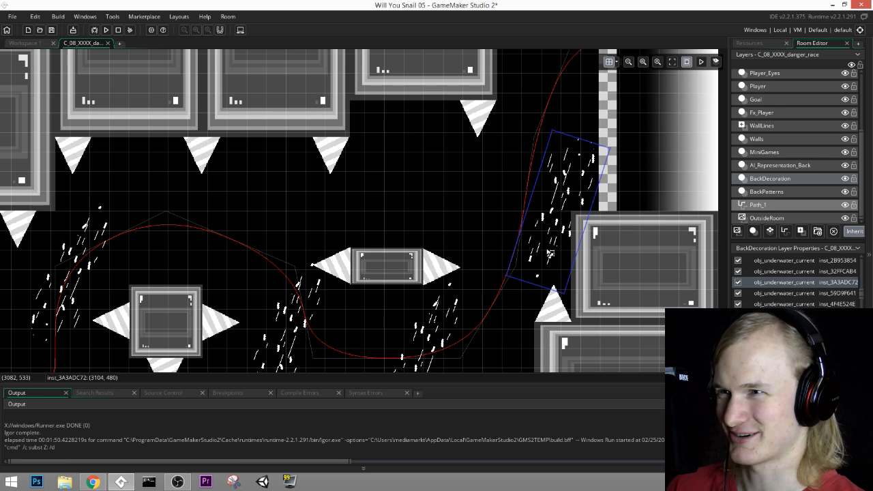
{"action": "middle_click_drag", "start_coordinate": [549, 253], "coordinate": [577, 158]}
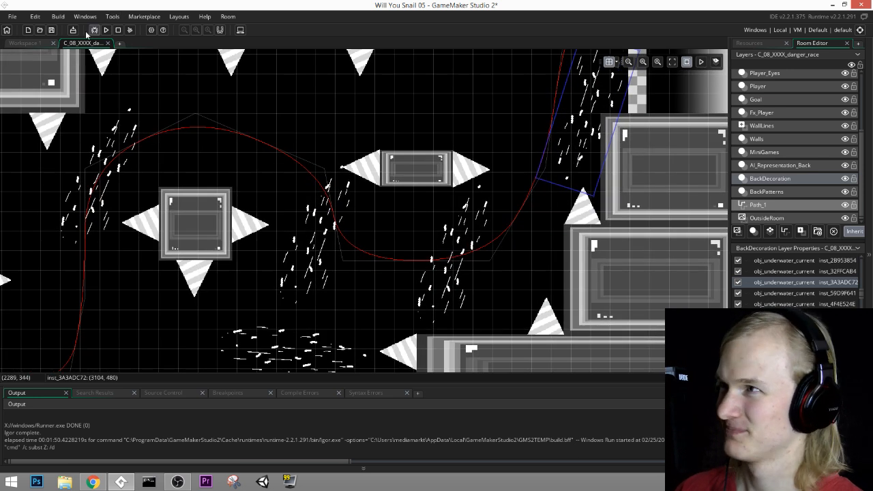
Step: Save the project and run the game to playtest the room
{"action": "left_click", "coordinate": [51, 30]}
{"action": "left_click", "coordinate": [105, 30]}
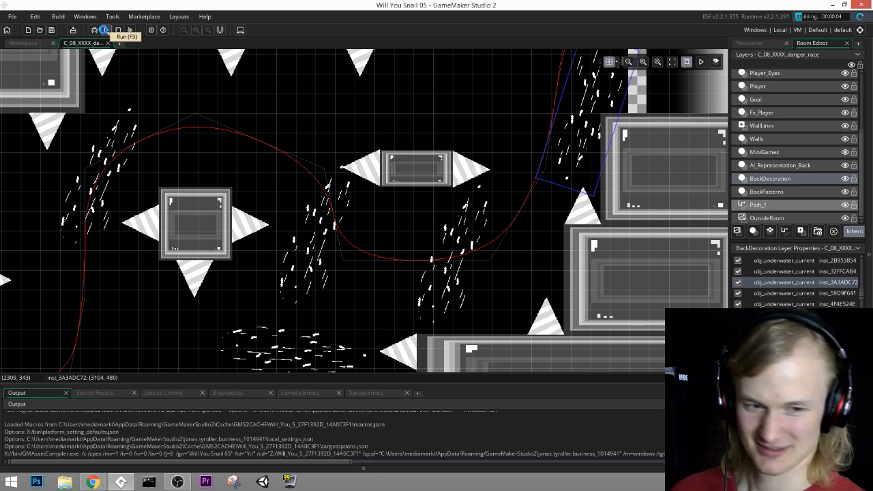
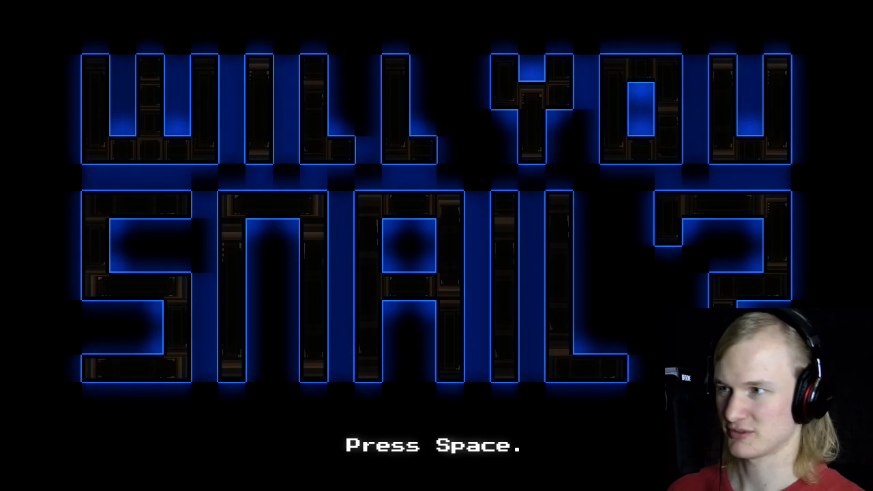
Step: Playtest the opening stretch of the room up to the first bend, and exit the game
{"action": "key", "text": "space"}
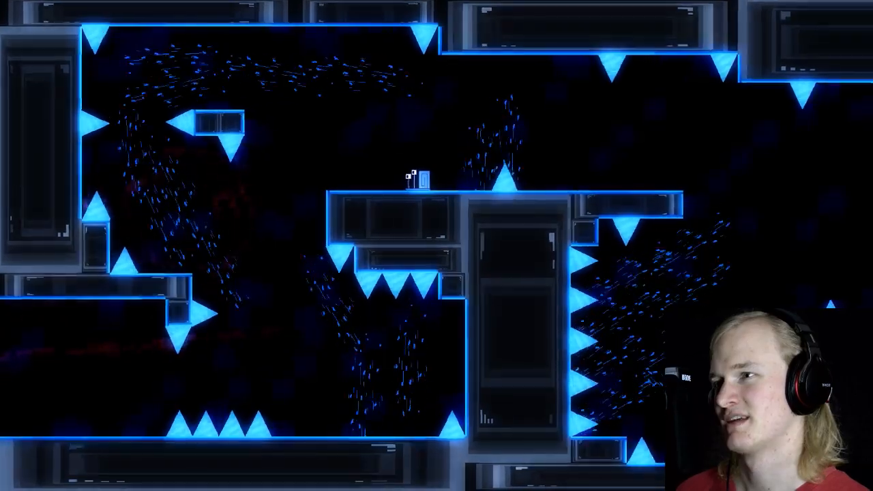
{"action": "key", "text": "Left"}
{"action": "key", "text": "space"}
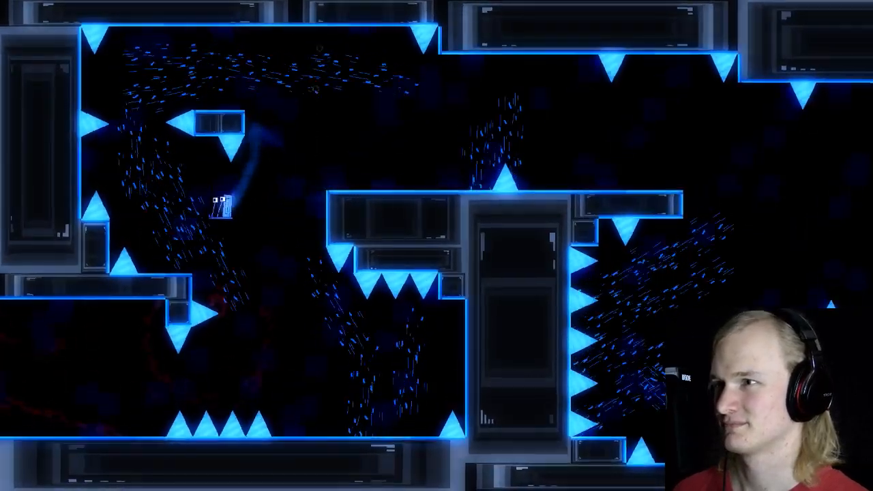
{"action": "key", "text": "space"}
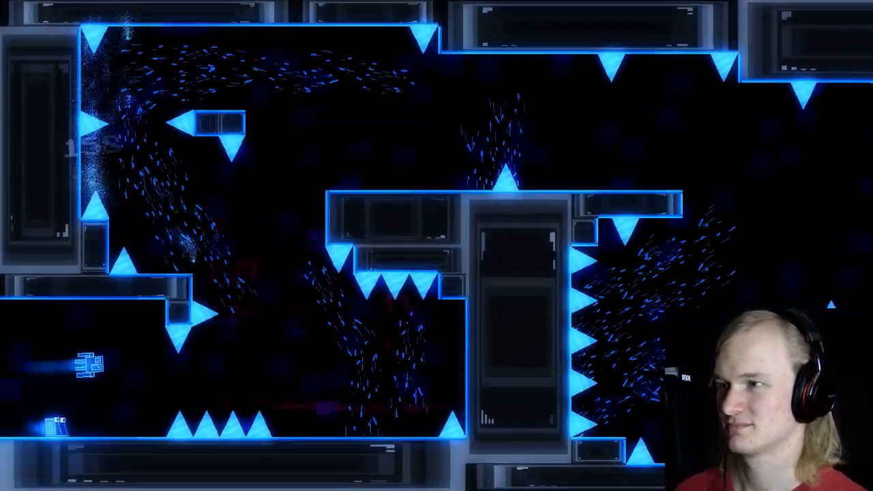
{"action": "key", "text": "Right"}
{"action": "key", "text": "space"}
{"action": "key", "text": "Escape"}
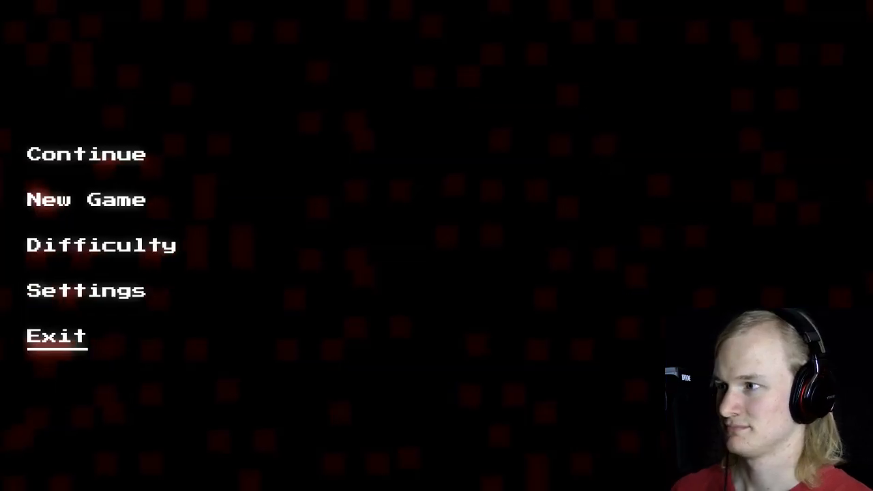
{"action": "key", "text": "Return"}
Step: On the BackDecoration layer, delete the tilted currents running down from the upper-left bend above the spiked ledge
{"action": "scroll", "coordinate": [334, 225], "scroll_direction": "down", "scroll_amount": 3, "text": "ctrl"}
{"action": "middle_click_drag", "start_coordinate": [311, 224], "coordinate": [755, 206]}
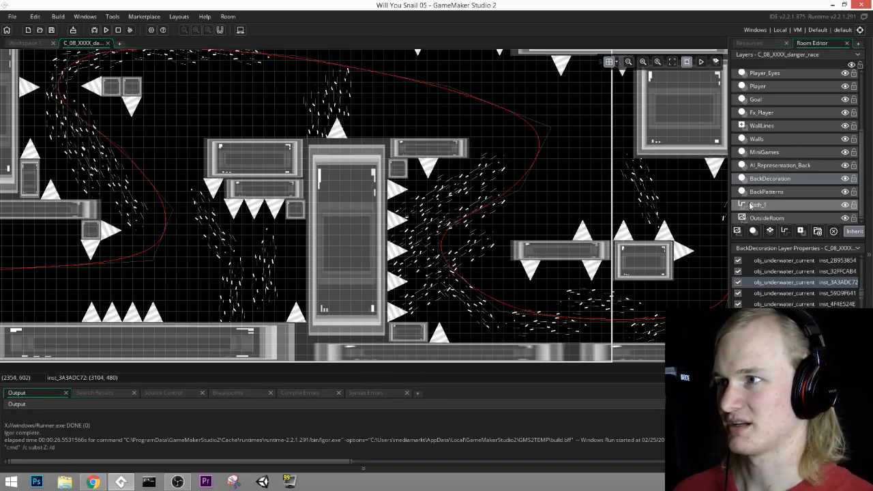
{"action": "middle_click_drag", "start_coordinate": [249, 226], "coordinate": [422, 214]}
{"action": "middle_click_drag", "start_coordinate": [349, 208], "coordinate": [400, 229]}
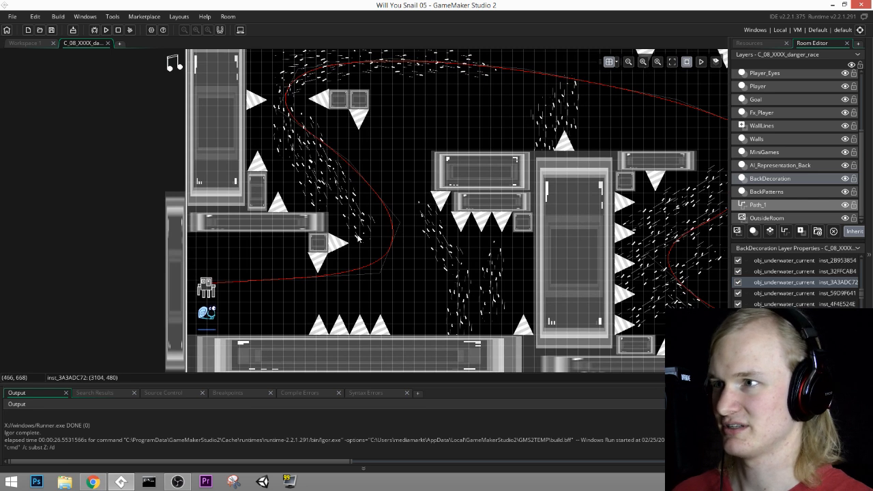
{"action": "left_click", "coordinate": [758, 139]}
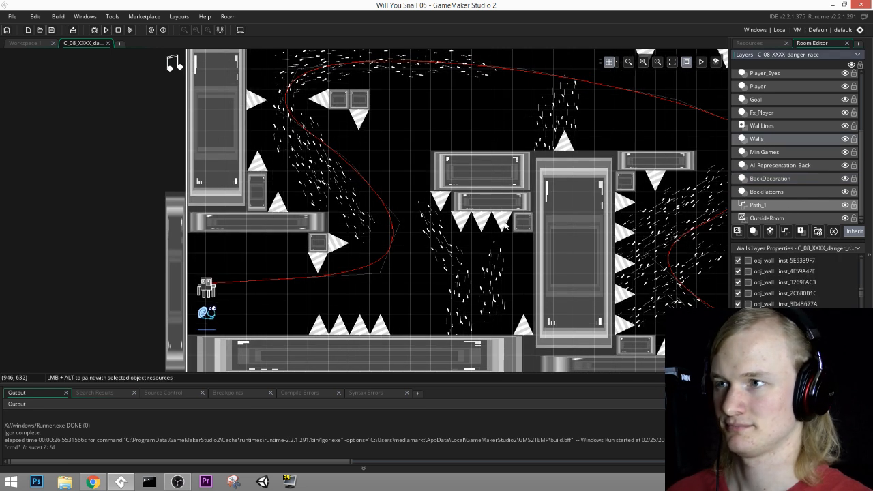
{"action": "scroll", "coordinate": [454, 225], "scroll_direction": "up", "scroll_amount": 1, "text": "ctrl"}
{"action": "middle_click_drag", "start_coordinate": [267, 163], "coordinate": [339, 215]}
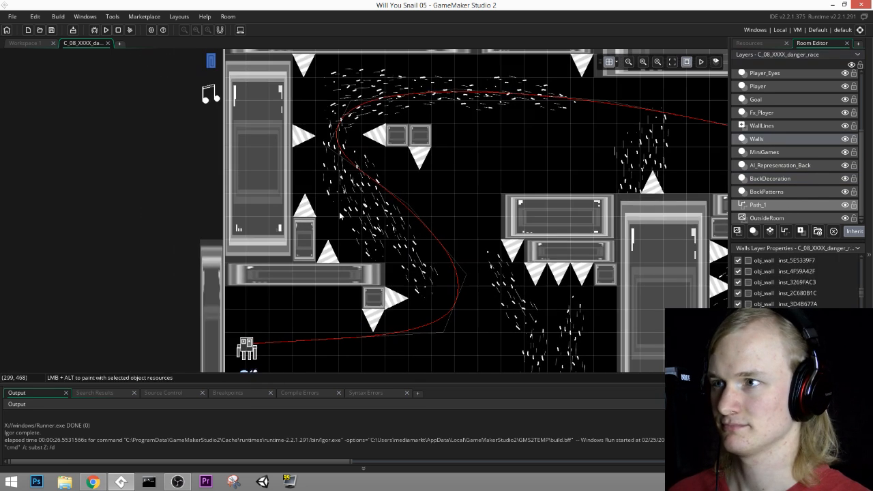
{"action": "left_click", "coordinate": [781, 193]}
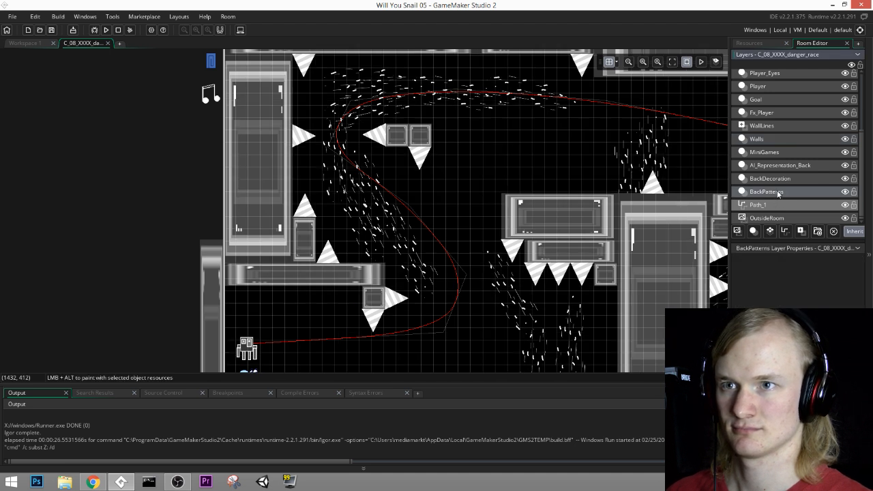
{"action": "left_click", "coordinate": [778, 180]}
{"action": "left_click", "coordinate": [400, 269]}
{"action": "key", "text": "Delete"}
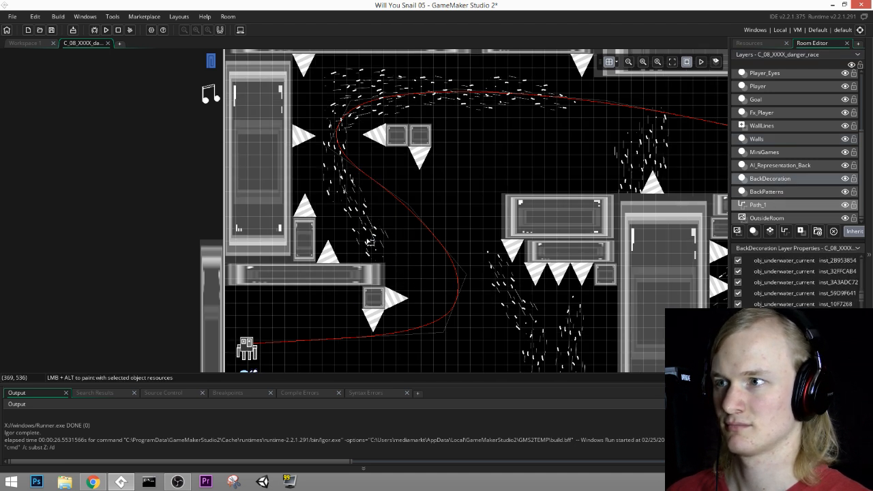
{"action": "left_click", "coordinate": [369, 218]}
{"action": "key", "text": "Delete"}
Step: Delete the remaining currents around the upper-left bend and along the upper stretch of the race path
{"action": "left_click", "coordinate": [342, 133]}
{"action": "key", "text": "Delete"}
{"action": "left_click", "coordinate": [374, 93]}
{"action": "key", "text": "Delete"}
{"action": "left_click", "coordinate": [461, 94]}
{"action": "key", "text": "Delete"}
{"action": "left_click", "coordinate": [538, 95]}
{"action": "key", "text": "Delete"}
Step: On the Walls layer, try raising the large wall block above the hanging spikes to (720, 300), and move it back
{"action": "middle_click_drag", "start_coordinate": [569, 179], "coordinate": [519, 198]}
{"action": "left_click", "coordinate": [767, 139]}
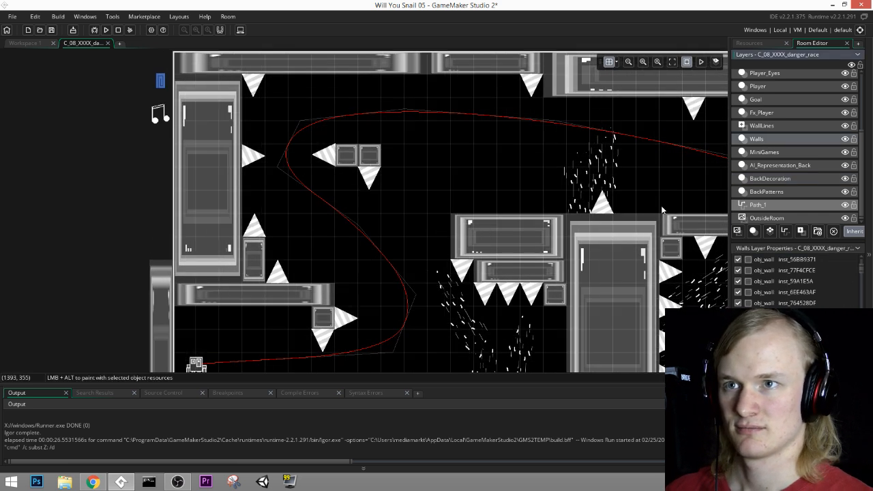
{"action": "middle_click_drag", "start_coordinate": [661, 206], "coordinate": [667, 162]}
{"action": "left_click_drag", "start_coordinate": [511, 212], "coordinate": [512, 163]}
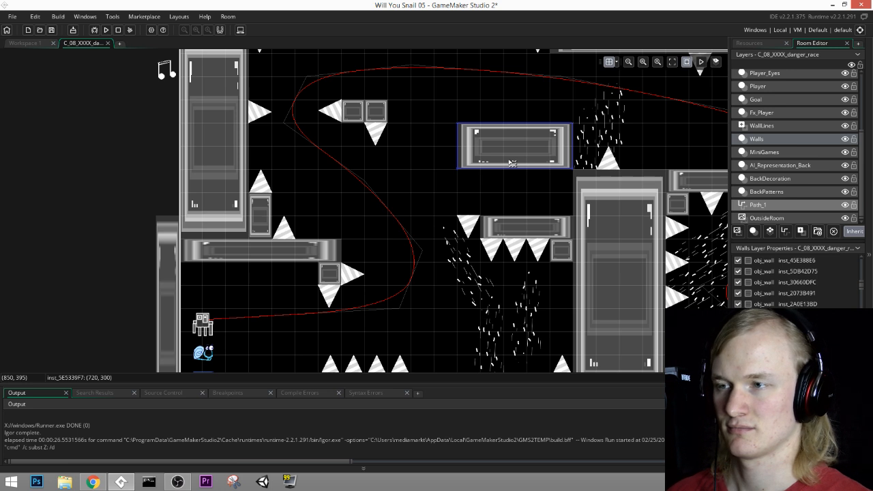
{"action": "middle_click_drag", "start_coordinate": [565, 226], "coordinate": [511, 196]}
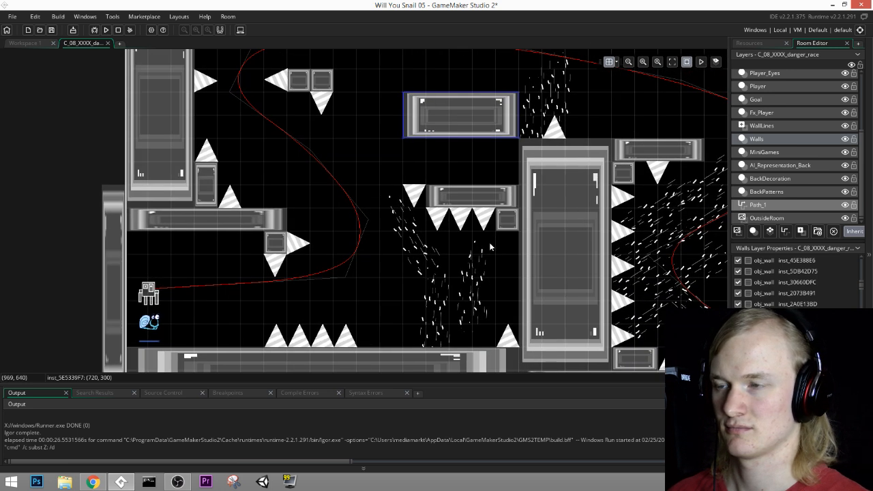
{"action": "left_click", "coordinate": [436, 258]}
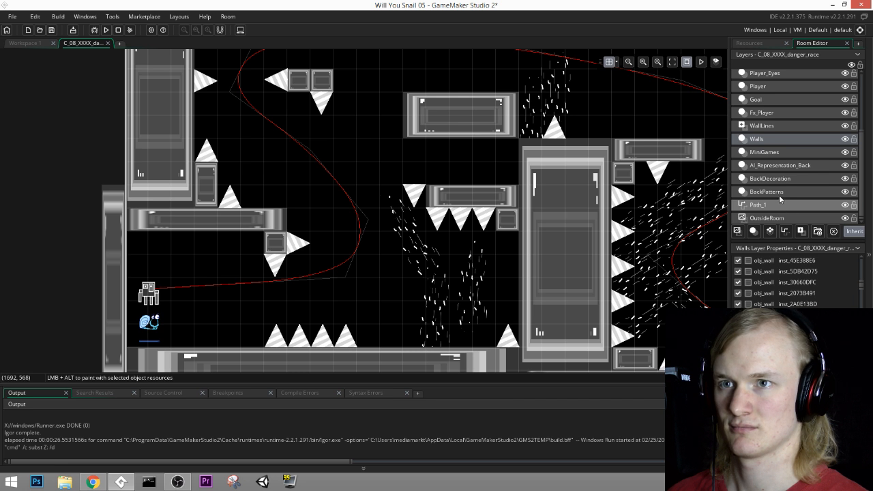
{"action": "left_click_drag", "start_coordinate": [462, 120], "coordinate": [461, 167]}
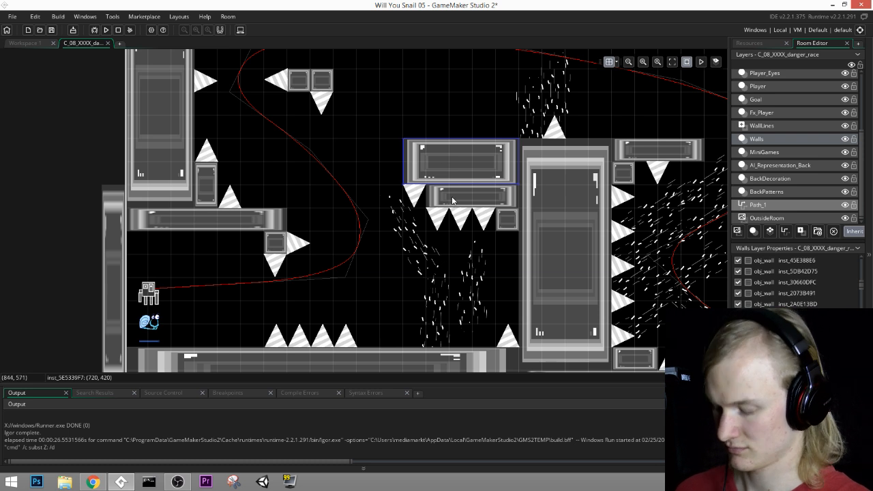
Step: On the Walls layer, add two stepped copies of the large block: a wider one at (600, 300) and a thinner one at (540, 240)
{"action": "key", "text": "ctrl+v"}
{"action": "middle_click_drag", "start_coordinate": [541, 109], "coordinate": [555, 192]}
{"action": "left_click_drag", "start_coordinate": [491, 240], "coordinate": [452, 196]}
{"action": "left_click_drag", "start_coordinate": [394, 196], "coordinate": [380, 194]}
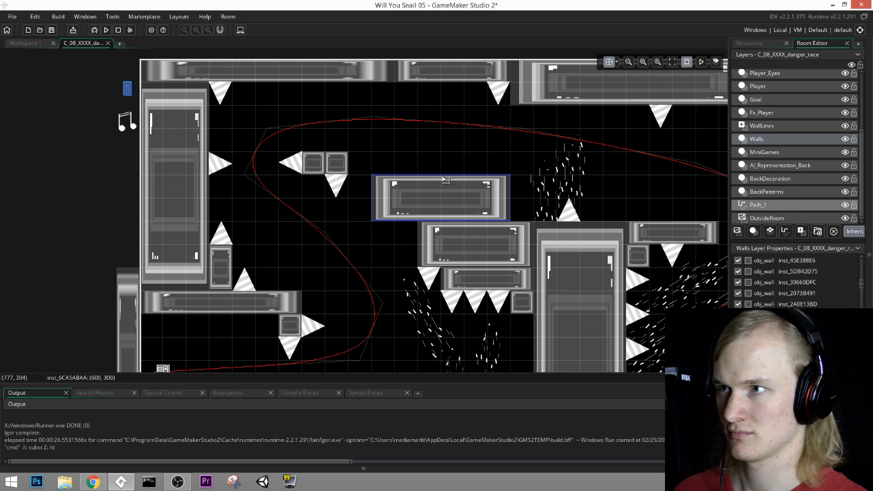
{"action": "middle_click_drag", "start_coordinate": [446, 179], "coordinate": [464, 182]}
{"action": "left_click_drag", "start_coordinate": [438, 184], "coordinate": [417, 162], "text": "alt"}
{"action": "middle_click_drag", "start_coordinate": [525, 207], "coordinate": [507, 120]}
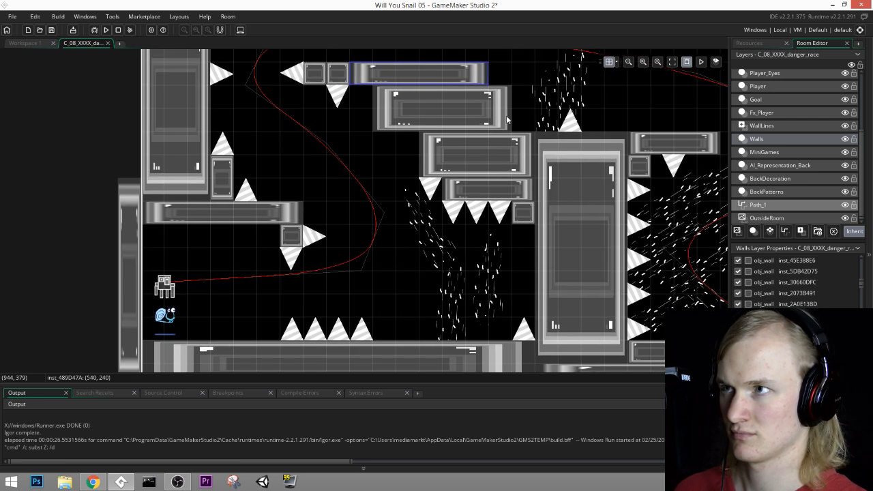
Step: On the BackDecoration layer, add two copies of the tilted current at (576, 512) and (416, 416), rotated to follow the path toward the upper-left bend
{"action": "middle_click_drag", "start_coordinate": [507, 120], "coordinate": [532, 148]}
{"action": "middle_click_drag", "start_coordinate": [620, 153], "coordinate": [611, 228]}
{"action": "middle_click_drag", "start_coordinate": [420, 158], "coordinate": [500, 87]}
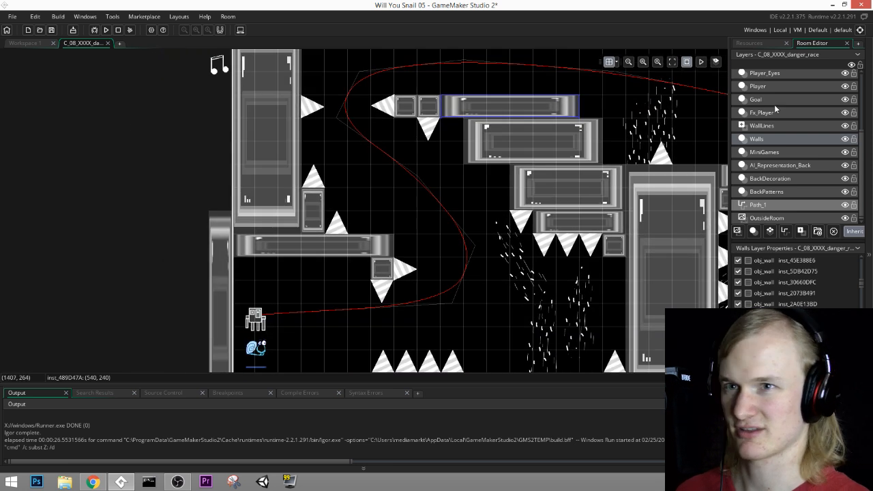
{"action": "middle_click_drag", "start_coordinate": [615, 267], "coordinate": [607, 244]}
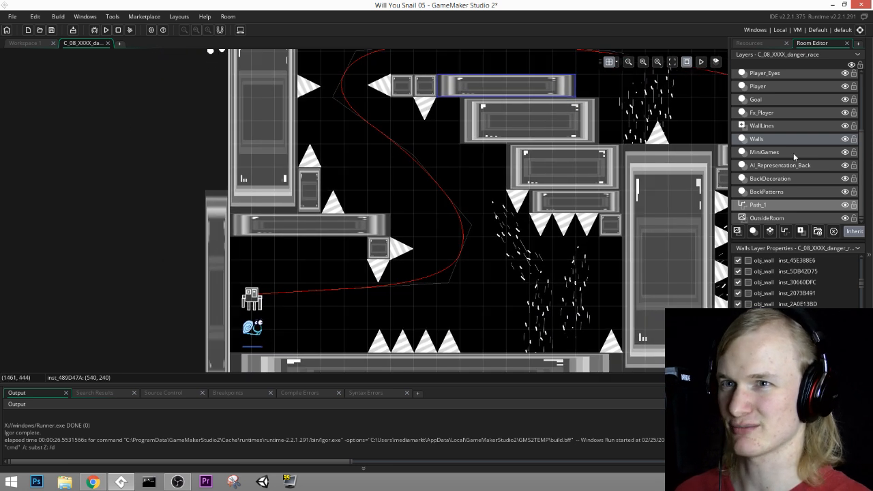
{"action": "left_click", "coordinate": [782, 178]}
{"action": "left_click", "coordinate": [514, 245]}
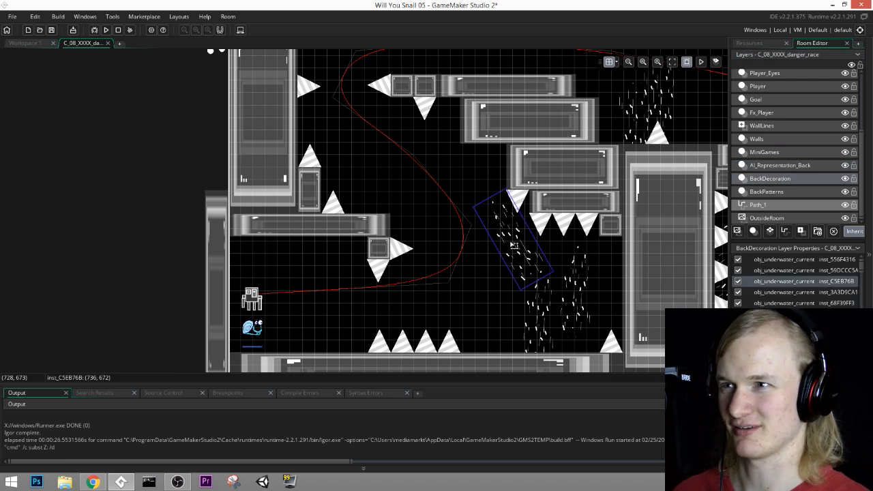
{"action": "left_click_drag", "start_coordinate": [518, 236], "coordinate": [459, 197]}
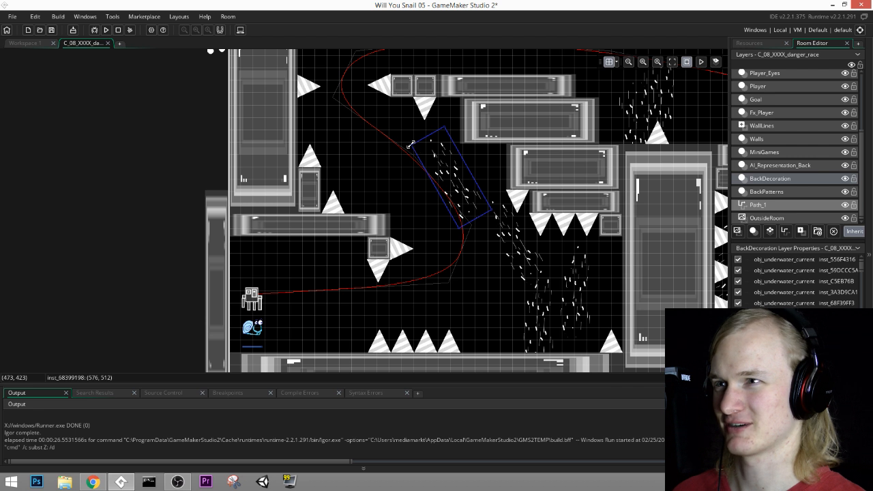
{"action": "left_click_drag", "start_coordinate": [407, 145], "coordinate": [395, 165]}
{"action": "left_click_drag", "start_coordinate": [470, 194], "coordinate": [403, 150]}
{"action": "scroll", "coordinate": [374, 142], "scroll_direction": "up", "scroll_amount": 2}
{"action": "middle_click_drag", "start_coordinate": [373, 141], "coordinate": [300, 111]}
Step: On the Spikes layer, add two downward spike copies: one at (570, 300) and one under the left end of the wider new wall
{"action": "left_click", "coordinate": [757, 95]}
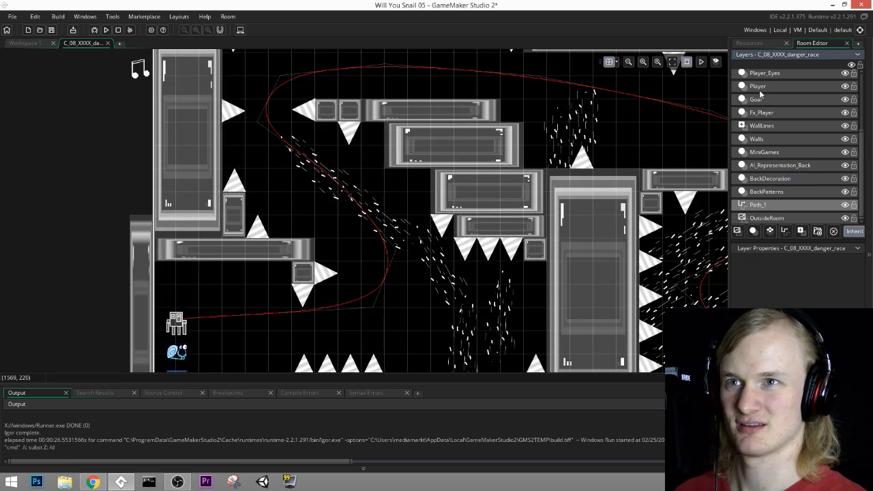
{"action": "scroll", "coordinate": [760, 94], "scroll_direction": "up", "scroll_amount": 1}
{"action": "left_click", "coordinate": [758, 96]}
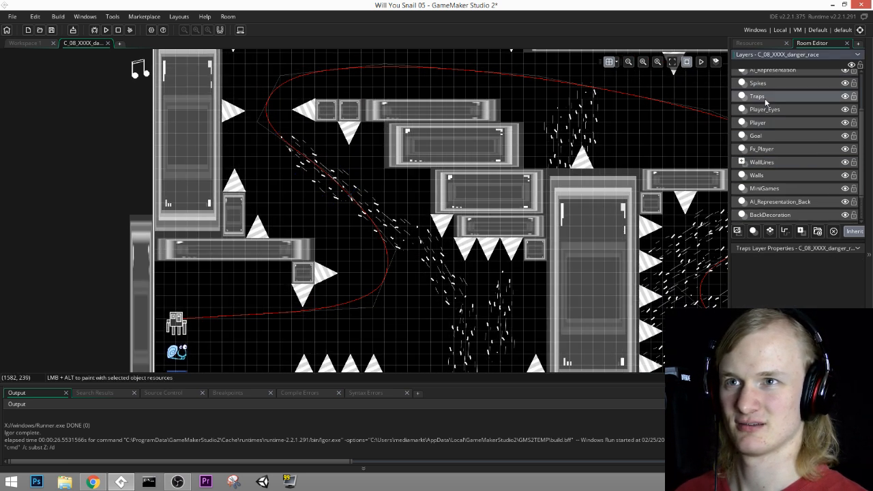
{"action": "left_click", "coordinate": [348, 133]}
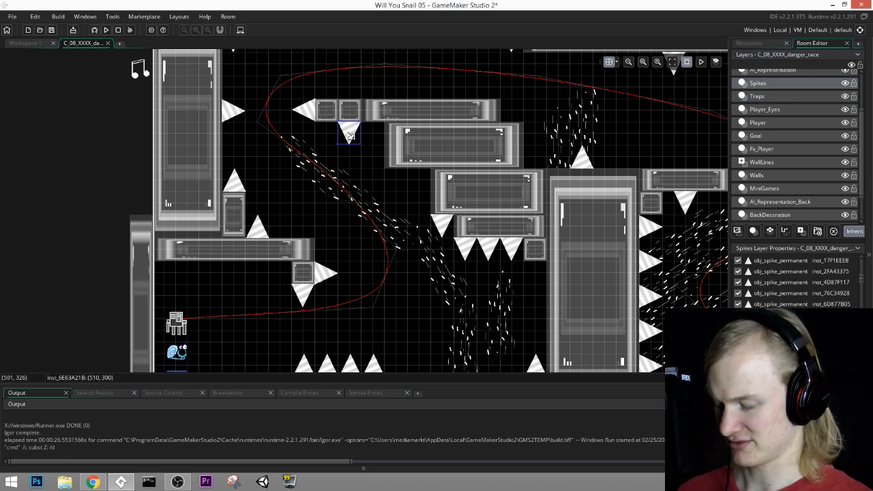
{"action": "left_click_drag", "start_coordinate": [349, 134], "coordinate": [367, 145], "text": "alt"}
Step: Examine the project's room list down to the C-series levels, and return to the danger race room
{"action": "left_click", "coordinate": [749, 43]}
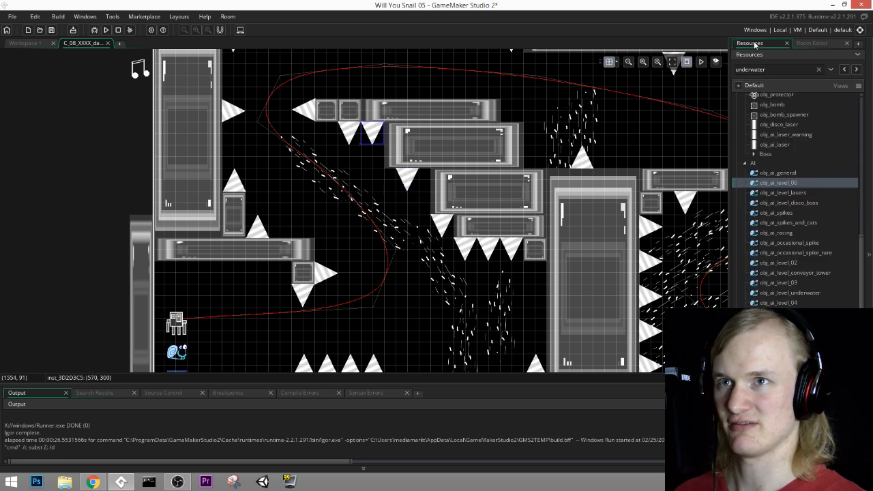
{"action": "left_click", "coordinate": [813, 43]}
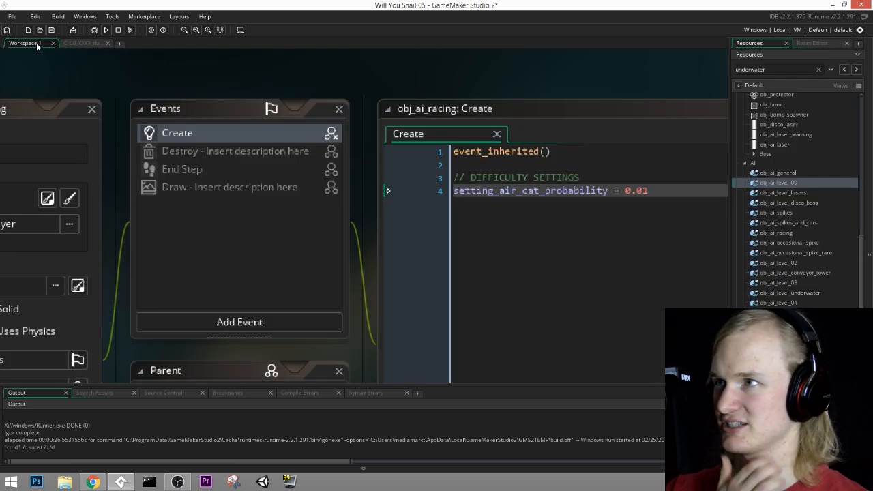
{"action": "left_click", "coordinate": [31, 42]}
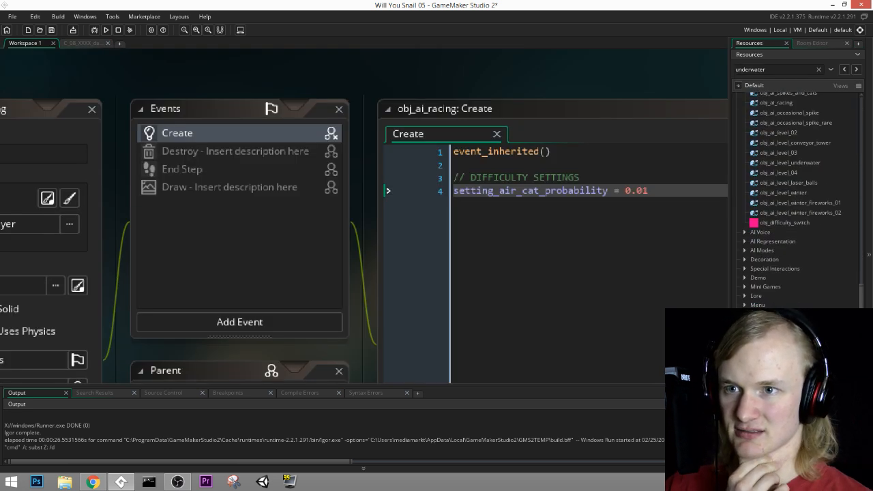
{"action": "left_click", "coordinate": [740, 325]}
{"action": "scroll", "coordinate": [743, 325], "scroll_direction": "down", "scroll_amount": 10}
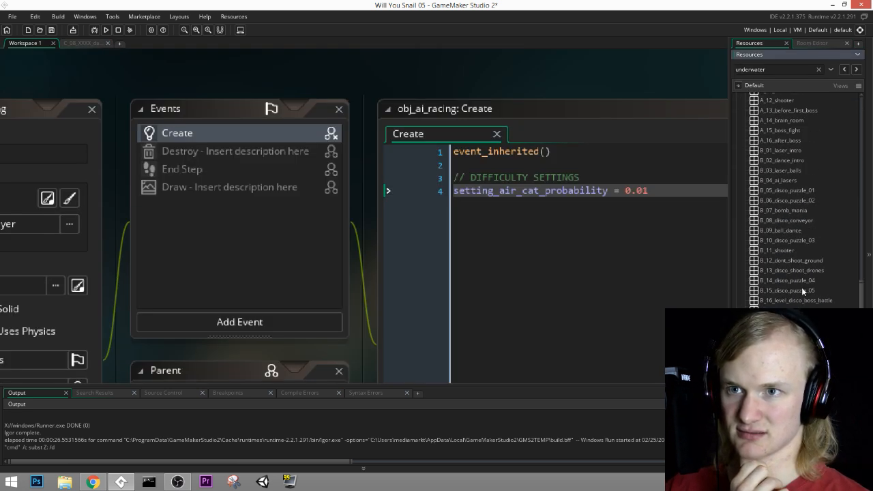
{"action": "scroll", "coordinate": [802, 292], "scroll_direction": "down", "scroll_amount": 6}
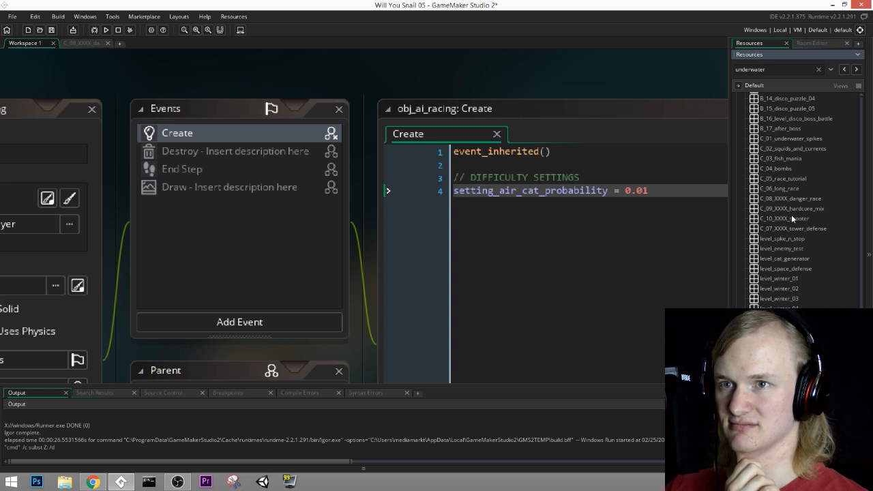
{"action": "left_click", "coordinate": [85, 43]}
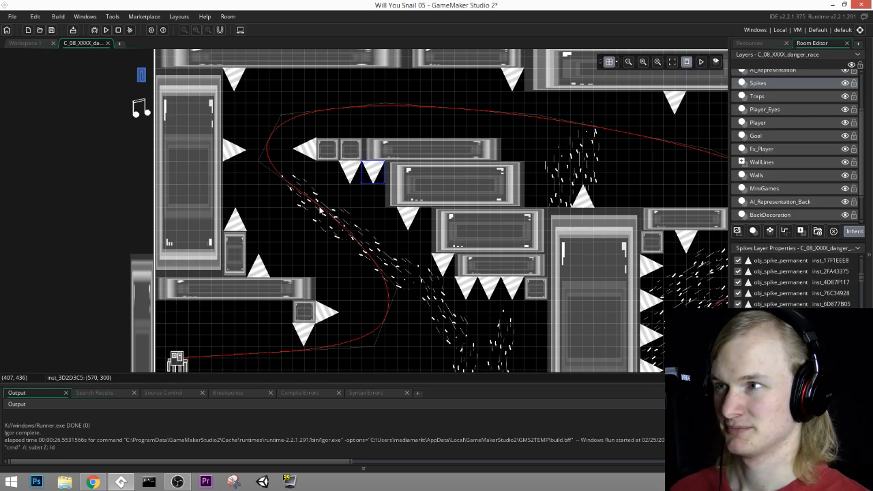
Step: On the BackDecoration layer, add current copies at (320, 256) and (448, 160), rotated nearly vertical and nearly horizontal to follow the upper-left bend
{"action": "left_click", "coordinate": [764, 189]}
{"action": "left_click", "coordinate": [775, 203]}
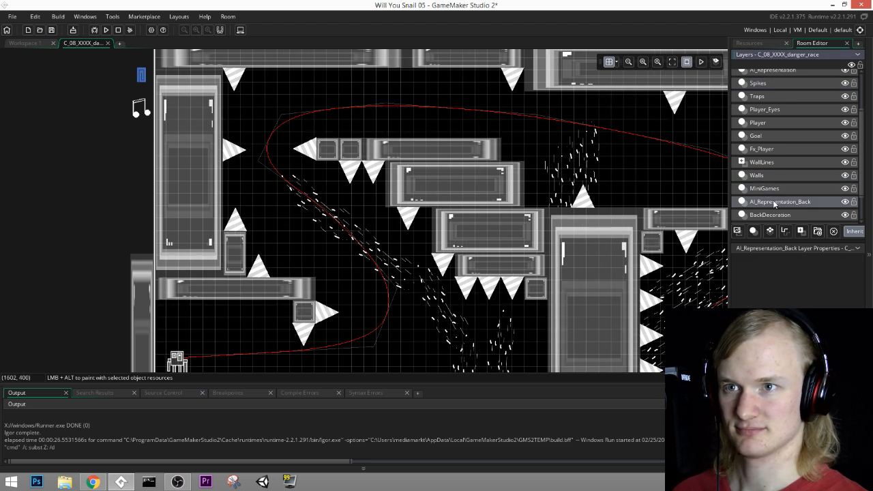
{"action": "scroll", "coordinate": [774, 203], "scroll_direction": "down", "scroll_amount": 2}
{"action": "left_click", "coordinate": [774, 179]}
{"action": "left_click", "coordinate": [301, 200]}
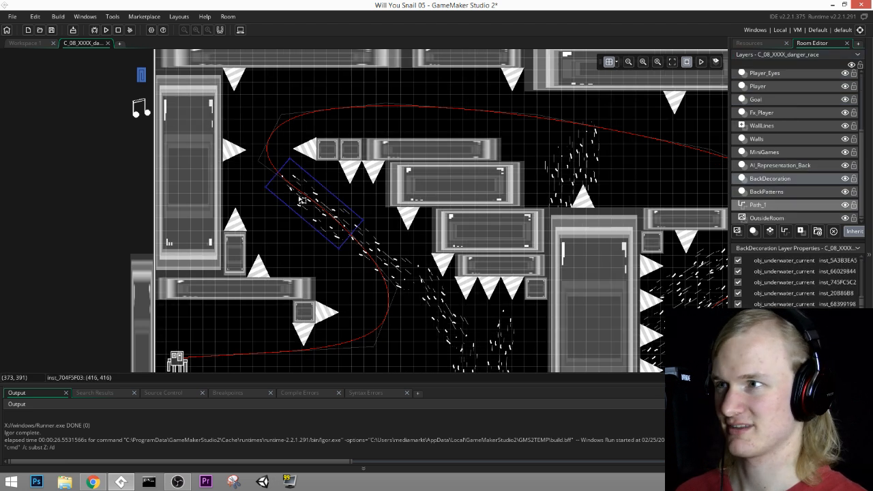
{"action": "key", "text": "ctrl+v"}
{"action": "left_click_drag", "start_coordinate": [345, 233], "coordinate": [305, 208]}
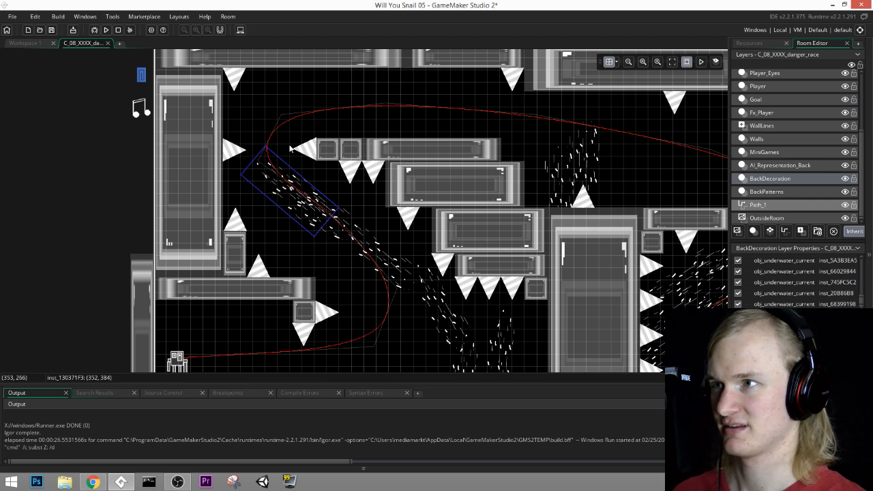
{"action": "left_click_drag", "start_coordinate": [265, 143], "coordinate": [271, 168]}
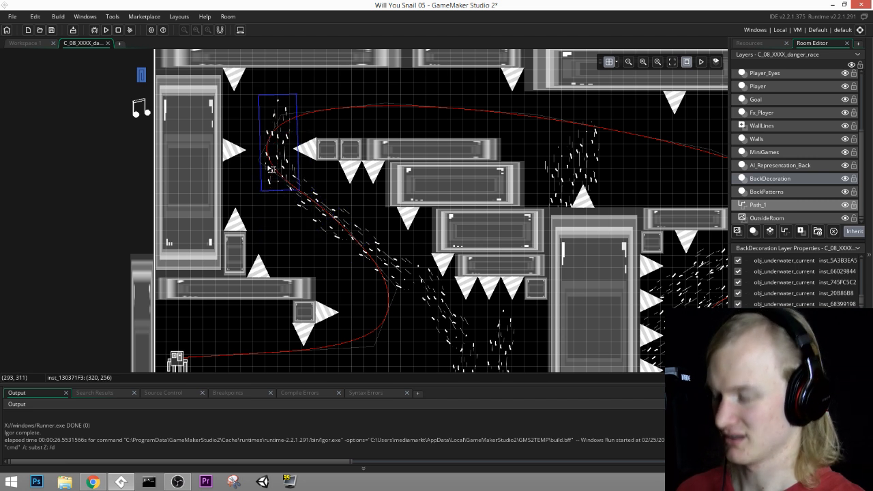
{"action": "left_click_drag", "start_coordinate": [313, 105], "coordinate": [365, 128]}
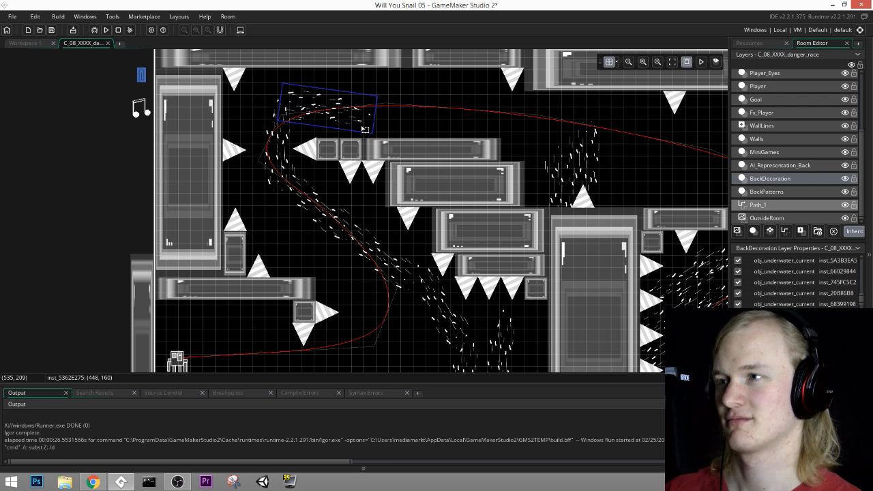
Step: Level the upper-left current to horizontal and add a copy of it further along the path at (672, 160)
{"action": "left_click_drag", "start_coordinate": [381, 99], "coordinate": [382, 89]}
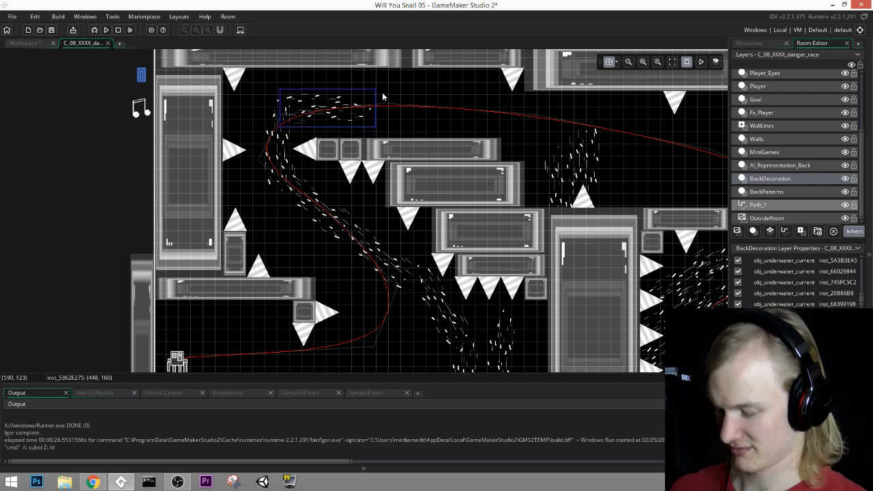
{"action": "key", "text": "ctrl+c"}
{"action": "key", "text": "ctrl+v"}
{"action": "left_click_drag", "start_coordinate": [359, 122], "coordinate": [433, 104]}
{"action": "middle_click_drag", "start_coordinate": [427, 241], "coordinate": [444, 166]}
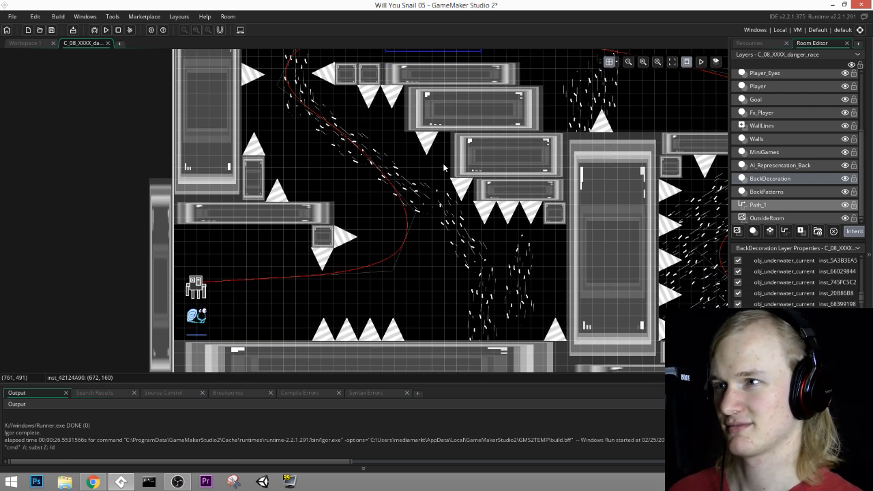
{"action": "middle_click_drag", "start_coordinate": [519, 122], "coordinate": [488, 217]}
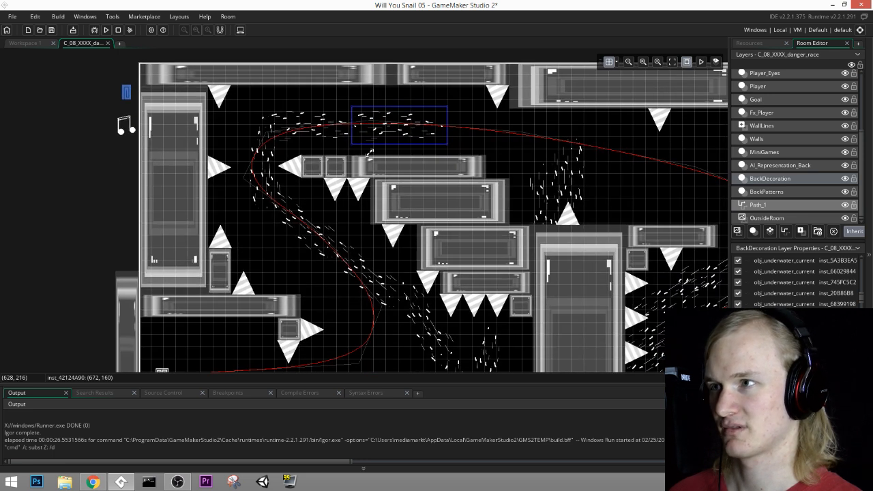
Step: Widen the upper-left bend's flow with a horizontal current copy at (512, 224), a near-vertical one beside the outer wall, and a diagonal one at (288, 160)
{"action": "left_click", "coordinate": [267, 167]}
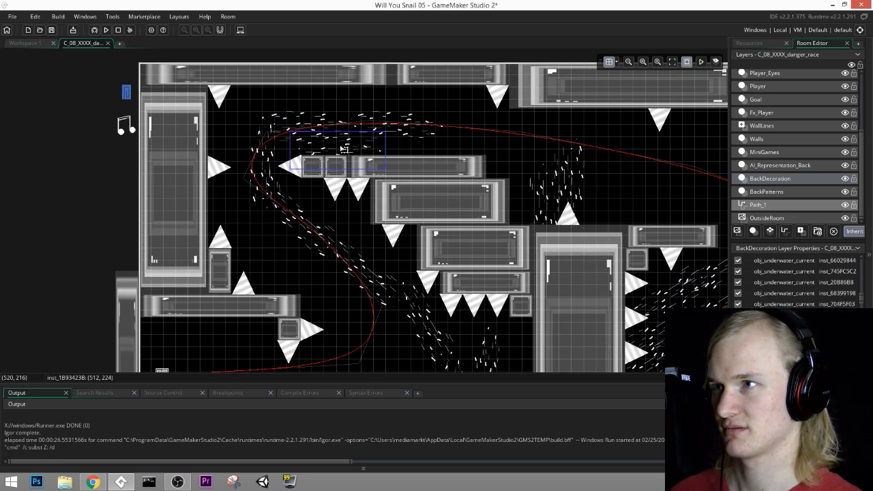
{"action": "left_click_drag", "start_coordinate": [265, 174], "coordinate": [227, 197]}
{"action": "key", "text": "ctrl+v"}
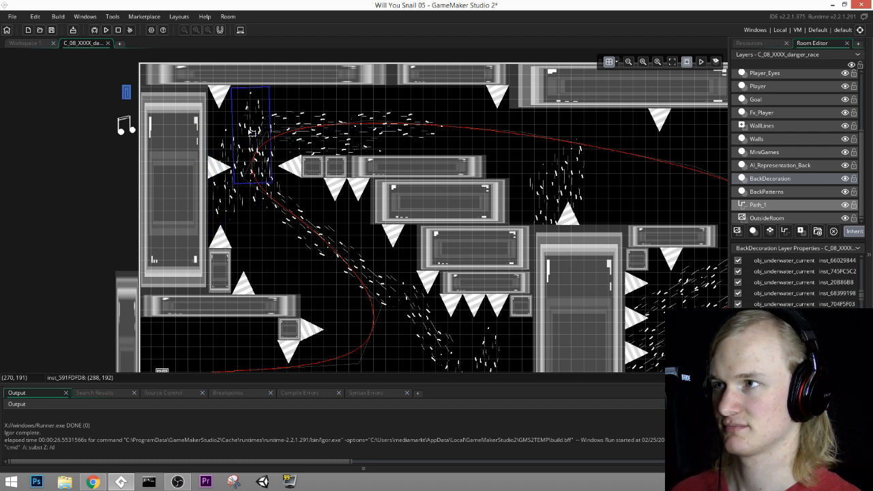
{"action": "left_click", "coordinate": [250, 123]}
{"action": "left_click_drag", "start_coordinate": [272, 81], "coordinate": [341, 117]}
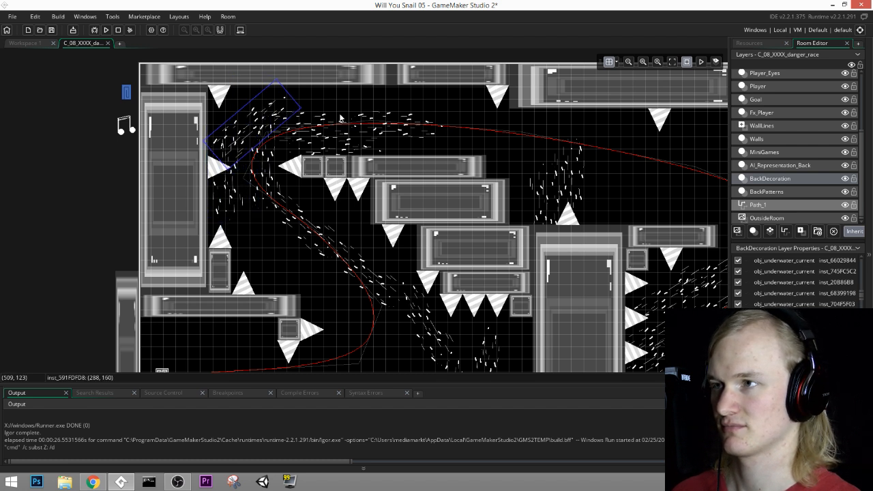
Step: Shorten the walls at (540, 240) and (600, 300) from their right ends to about two and four blocks wide
{"action": "middle_click_drag", "start_coordinate": [405, 144], "coordinate": [302, 120]}
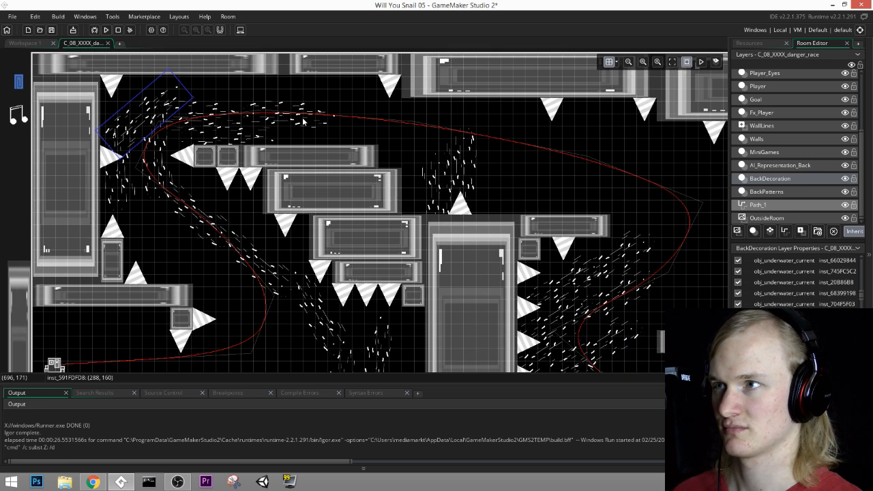
{"action": "left_click", "coordinate": [305, 120]}
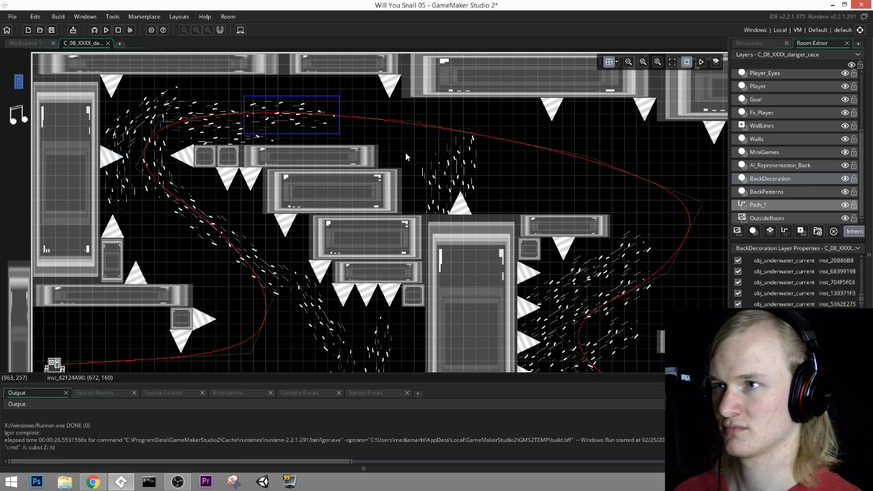
{"action": "left_click", "coordinate": [374, 157]}
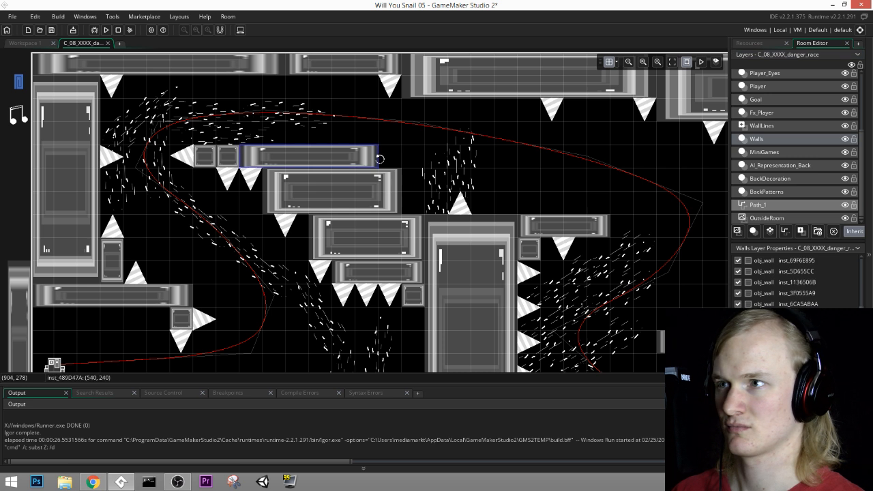
{"action": "left_click_drag", "start_coordinate": [376, 158], "coordinate": [289, 156]}
{"action": "left_click", "coordinate": [386, 197]}
{"action": "left_click_drag", "start_coordinate": [398, 192], "coordinate": [353, 192]}
{"action": "middle_click_drag", "start_coordinate": [353, 192], "coordinate": [337, 200]}
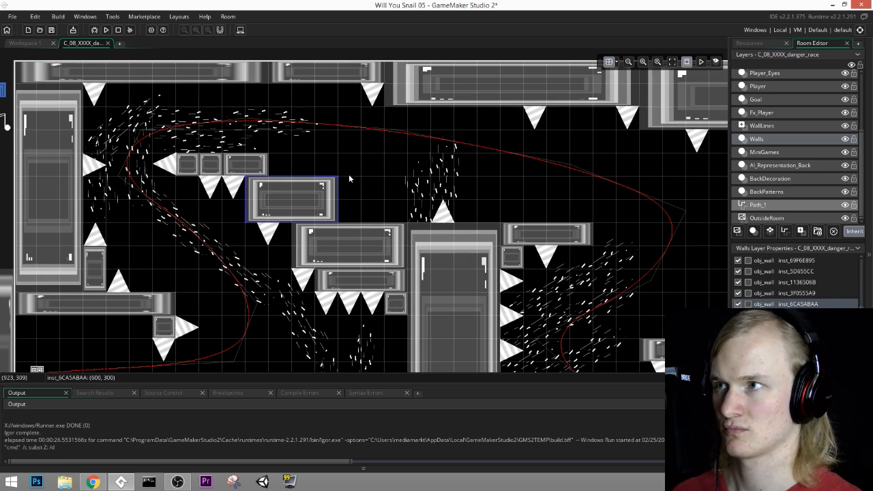
Step: On the BackDecoration layer, move the two diagonal currents below the bend right to (608, 512) and (480, 416)
{"action": "middle_click_drag", "start_coordinate": [431, 194], "coordinate": [543, 126]}
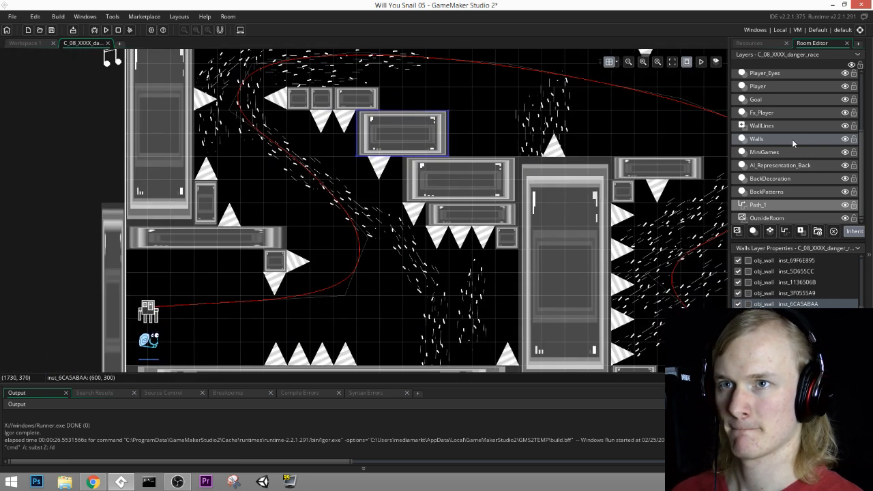
{"action": "left_click", "coordinate": [786, 153]}
{"action": "left_click", "coordinate": [764, 178]}
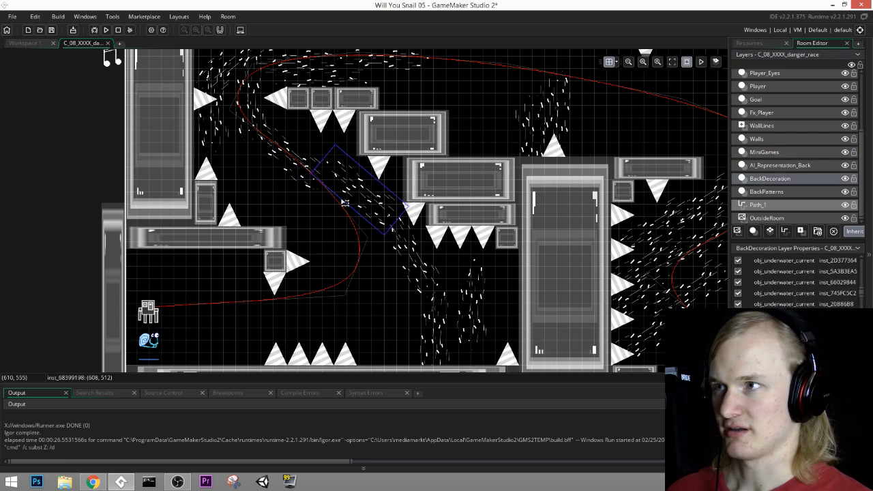
{"action": "left_click", "coordinate": [305, 159]}
{"action": "left_click_drag", "start_coordinate": [305, 159], "coordinate": [327, 164]}
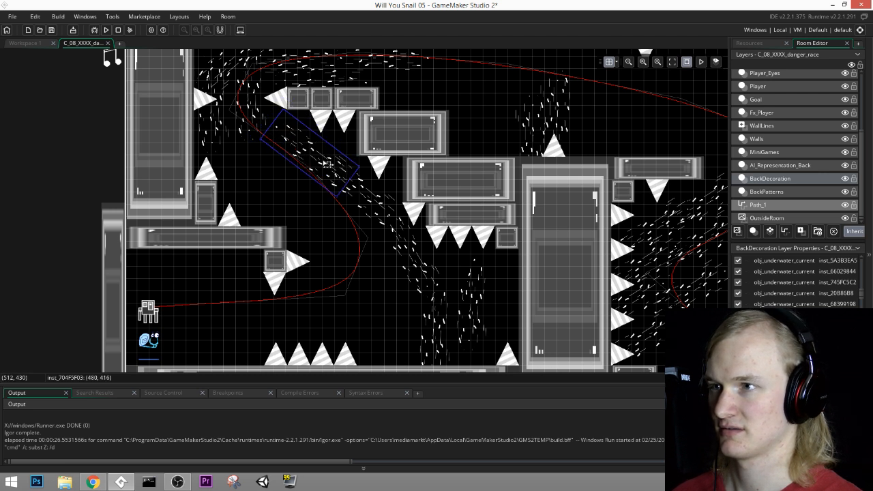
Step: Check the layout along the race course, and run the game to start the danger race from its title screen
{"action": "middle_click_drag", "start_coordinate": [483, 170], "coordinate": [474, 269]}
{"action": "middle_click_drag", "start_coordinate": [577, 227], "coordinate": [422, 209]}
{"action": "middle_click_drag", "start_coordinate": [530, 226], "coordinate": [293, 95]}
{"action": "middle_click_drag", "start_coordinate": [523, 157], "coordinate": [262, 154]}
{"action": "middle_click_drag", "start_coordinate": [551, 166], "coordinate": [571, 165]}
{"action": "middle_click_drag", "start_coordinate": [232, 153], "coordinate": [723, 209]}
{"action": "key", "text": "F5"}
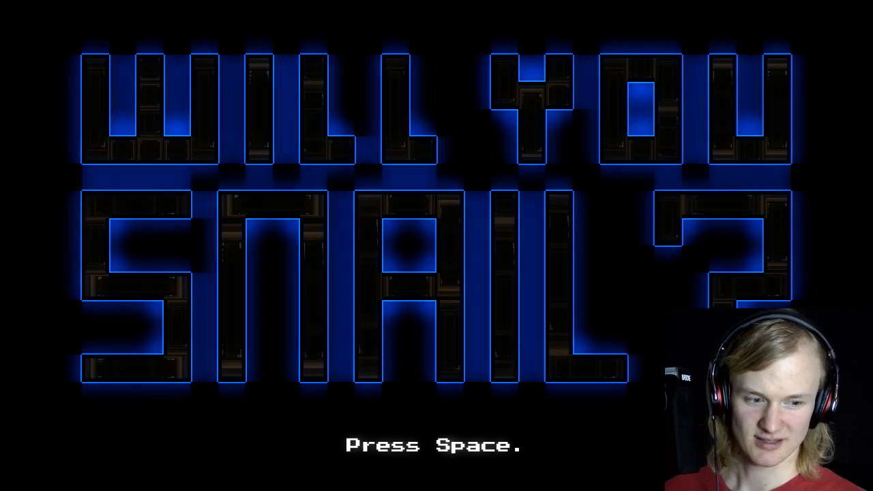
{"action": "key", "text": "space"}
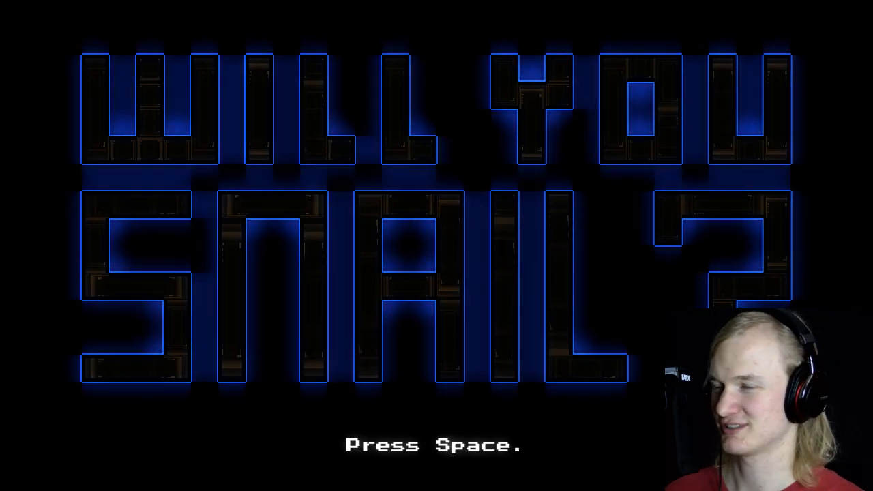
{"action": "key", "text": "Right"}
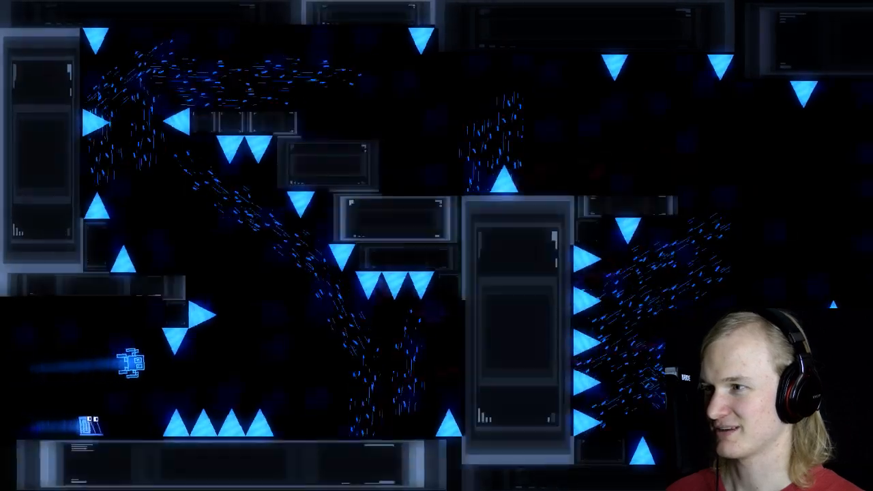
Step: Playtest the danger race over several attempts, racing the squid through the upper-left bend and the spike sections, and exit the game
{"action": "key", "text": "space"}
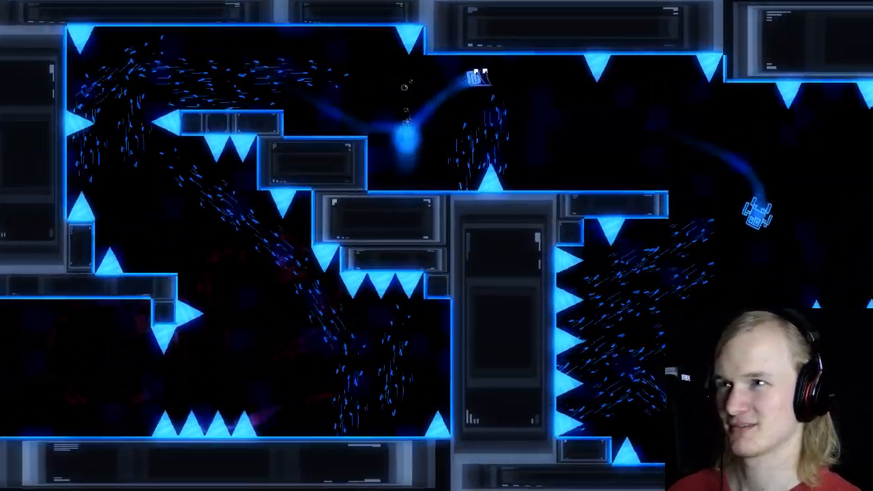
{"action": "key", "text": "space"}
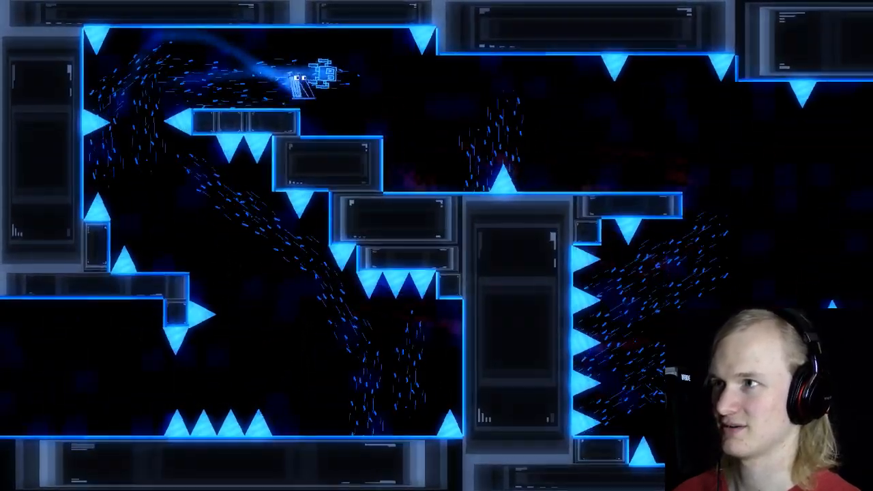
{"action": "key", "text": "space"}
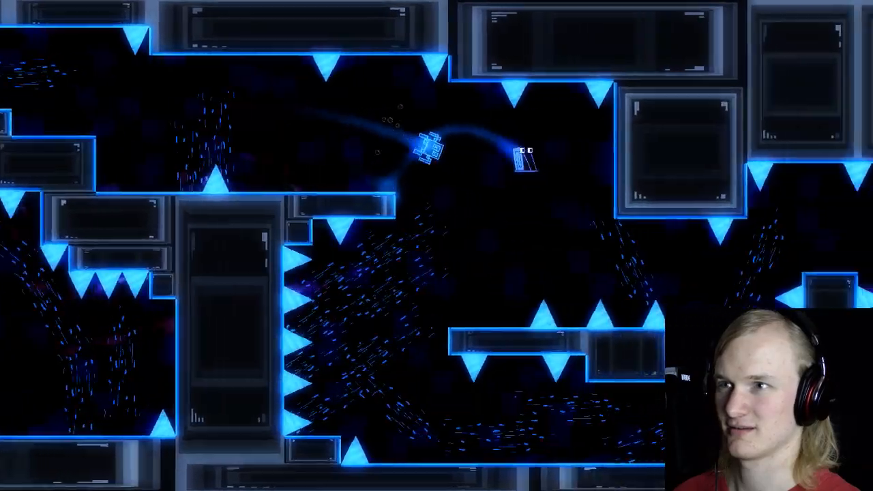
{"action": "key", "text": "space"}
{"action": "key", "text": "space"}
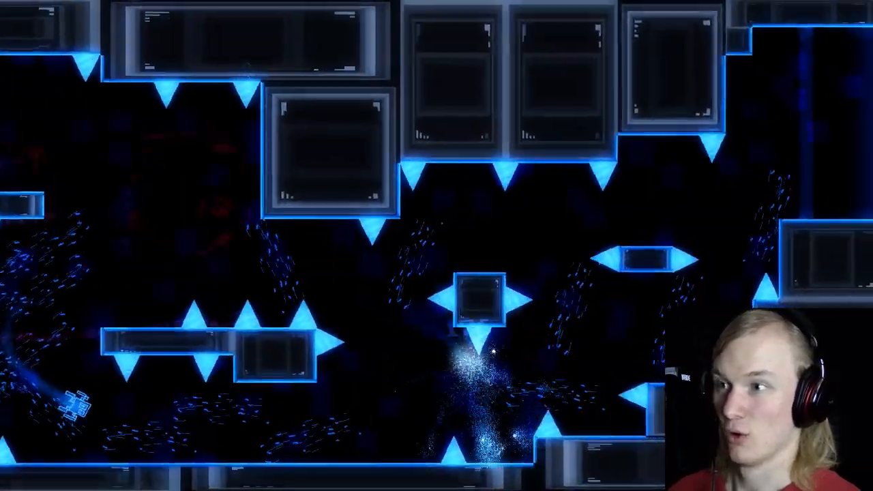
{"action": "key", "text": "space"}
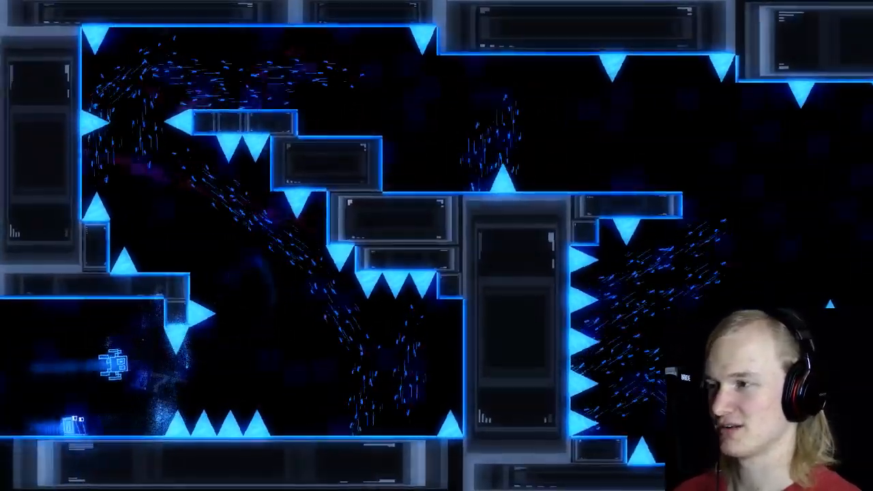
{"action": "key", "text": "space"}
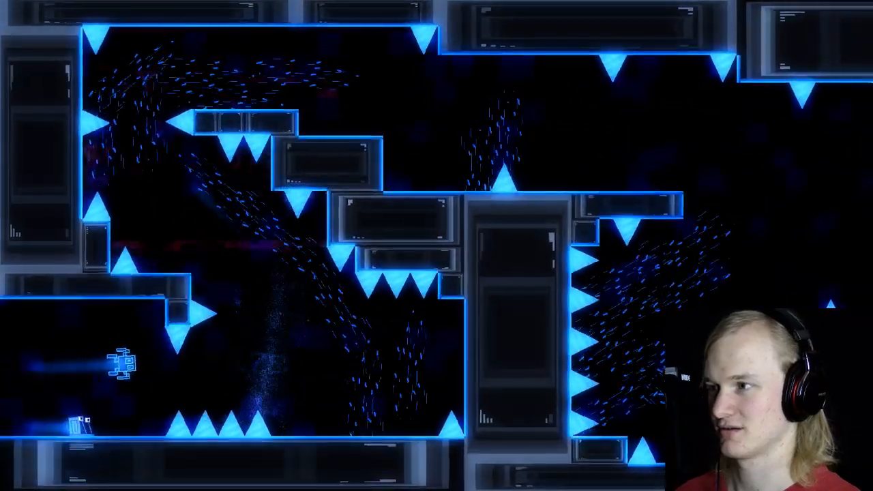
{"action": "key", "text": "space"}
{"action": "key", "text": "space"}
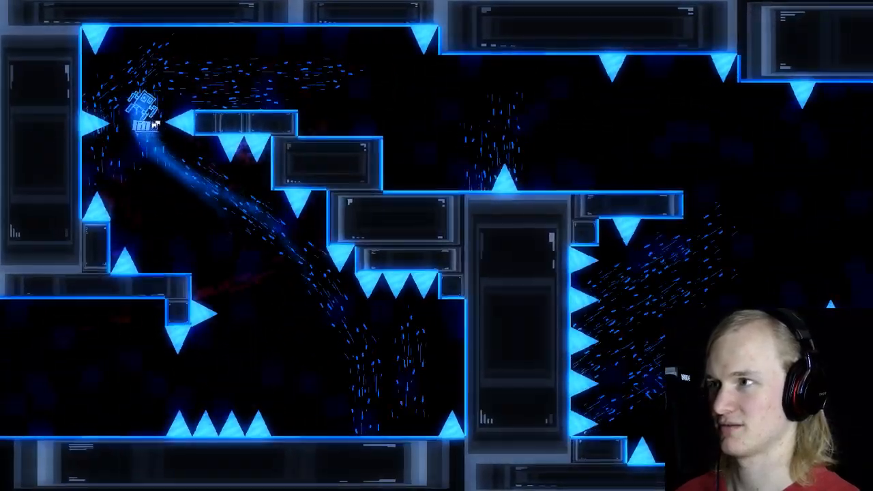
{"action": "key", "text": "space"}
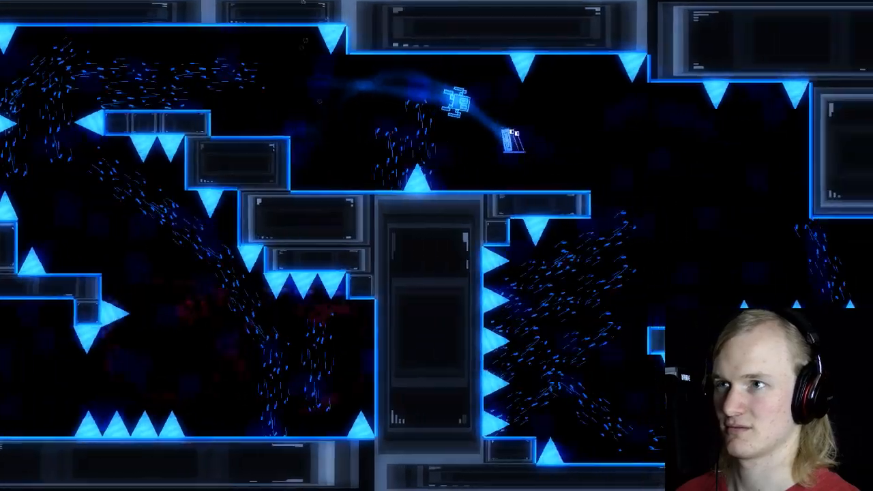
{"action": "key", "text": "space"}
{"action": "key", "text": "space"}
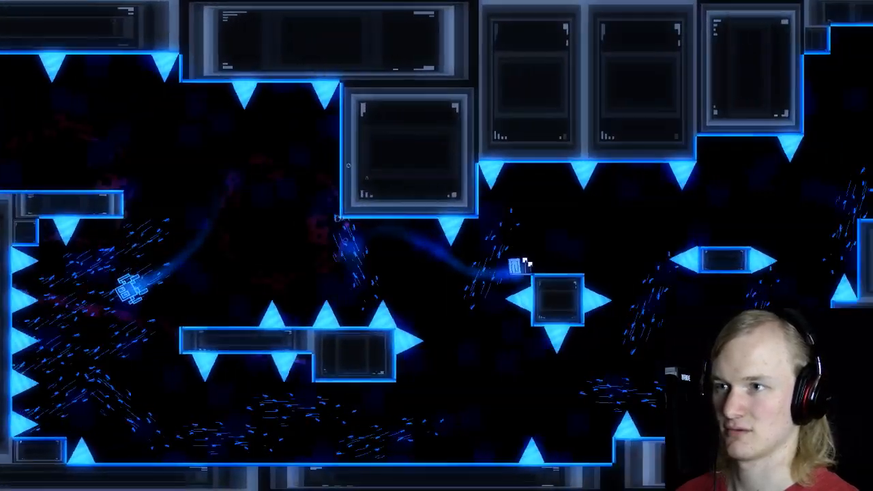
{"action": "key", "text": "space"}
{"action": "key", "text": "space"}
{"action": "key", "text": "space"}
{"action": "key", "text": "space"}
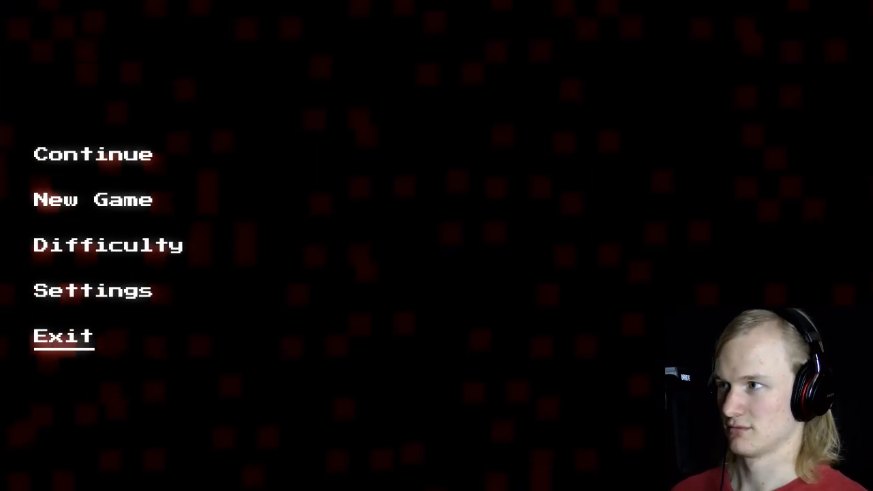
{"action": "key", "text": "Return"}
Step: Examine the room's layers one by one to find which layer holds the squid opponent beside the snail's start
{"action": "scroll", "coordinate": [90, 201], "scroll_direction": "up", "scroll_amount": 3, "text": "ctrl"}
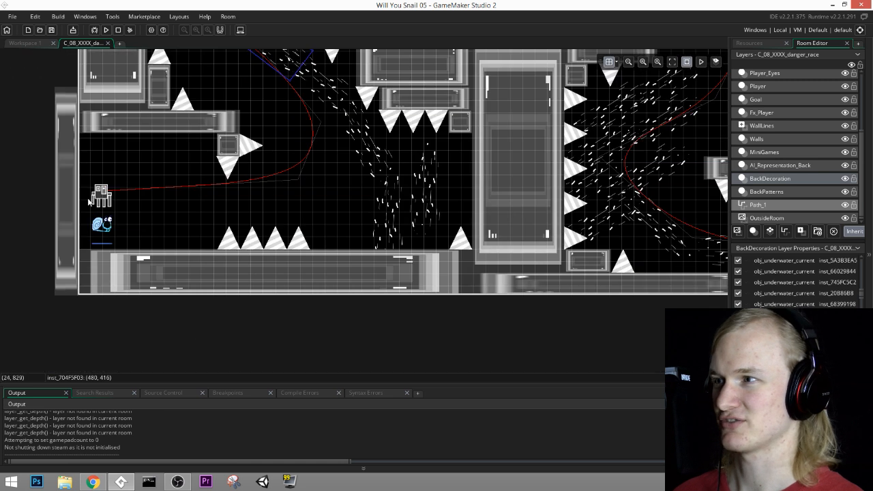
{"action": "scroll", "coordinate": [90, 202], "scroll_direction": "up", "scroll_amount": 2, "text": "ctrl"}
{"action": "middle_click_drag", "start_coordinate": [157, 130], "coordinate": [291, 193]}
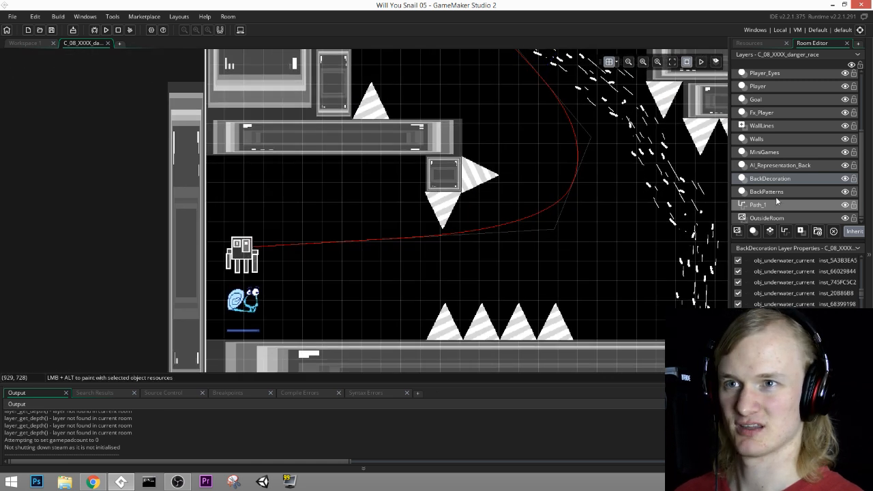
{"action": "left_click", "coordinate": [782, 190]}
{"action": "left_click", "coordinate": [756, 178]}
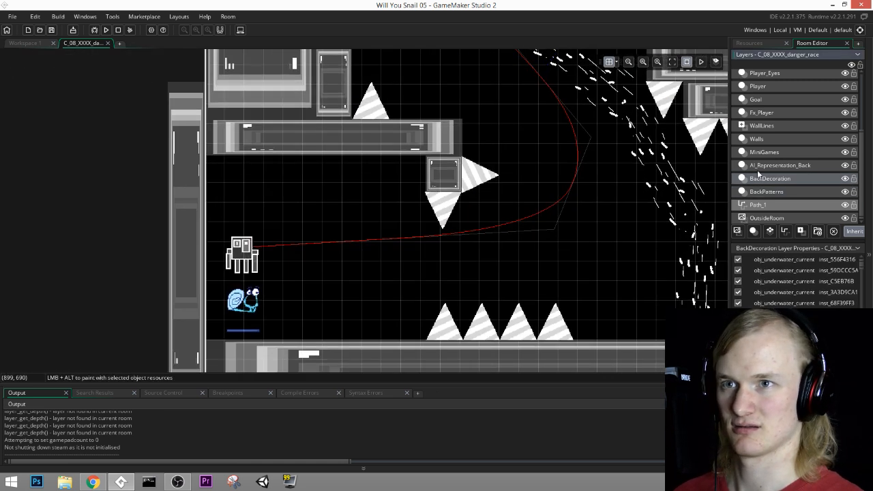
{"action": "left_click", "coordinate": [762, 166]}
{"action": "left_click", "coordinate": [784, 126]}
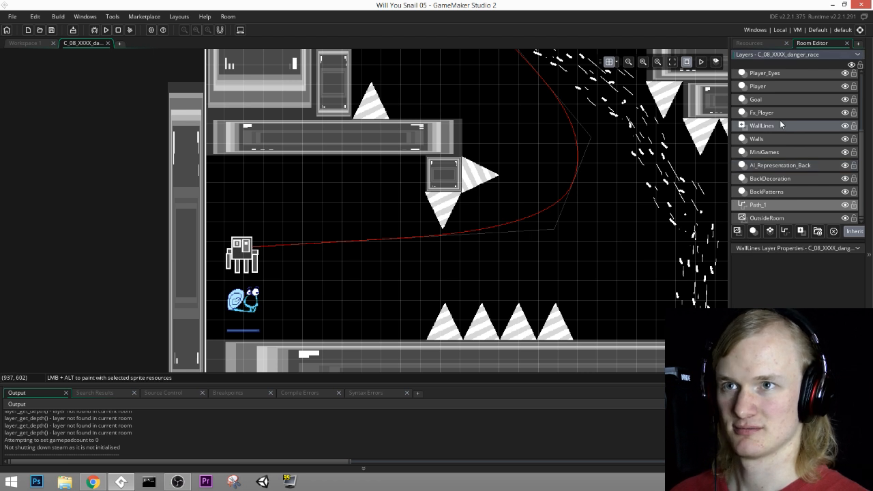
{"action": "left_click", "coordinate": [771, 113]}
{"action": "left_click", "coordinate": [765, 100]}
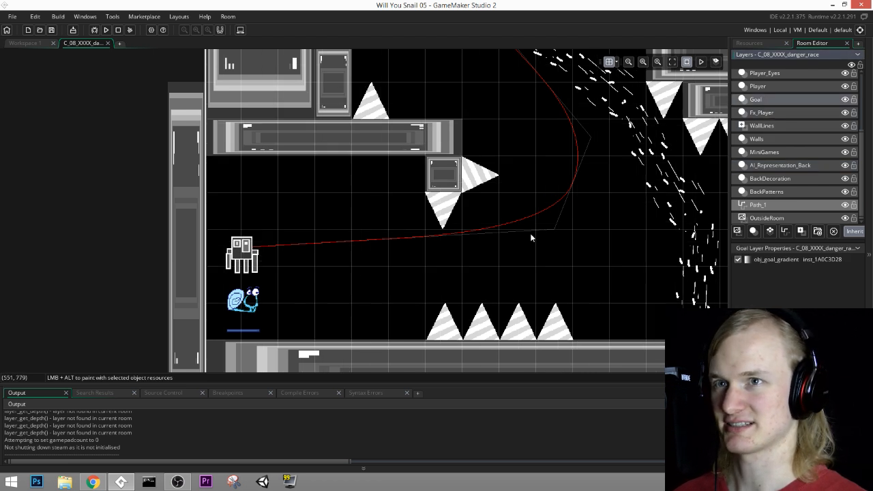
{"action": "left_click", "coordinate": [795, 88]}
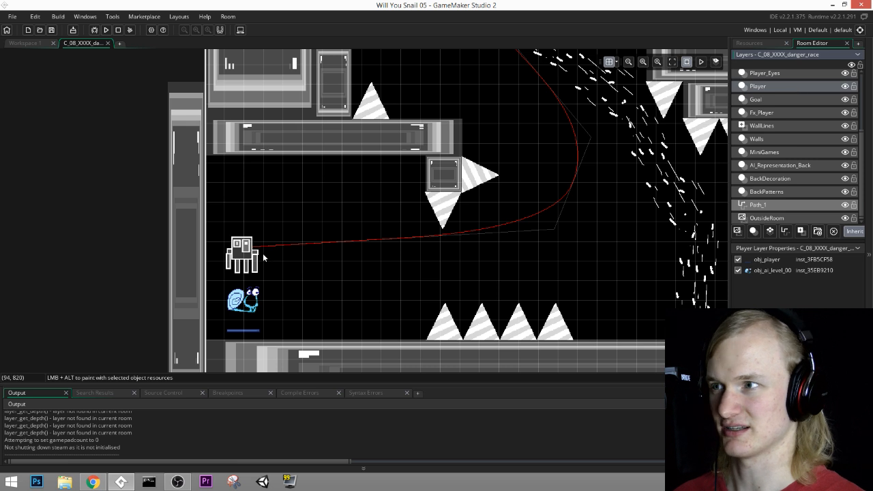
{"action": "scroll", "coordinate": [263, 257], "scroll_direction": "up", "scroll_amount": 2, "text": "ctrl"}
{"action": "scroll", "coordinate": [765, 102], "scroll_direction": "up", "scroll_amount": 1}
{"action": "left_click", "coordinate": [763, 112]}
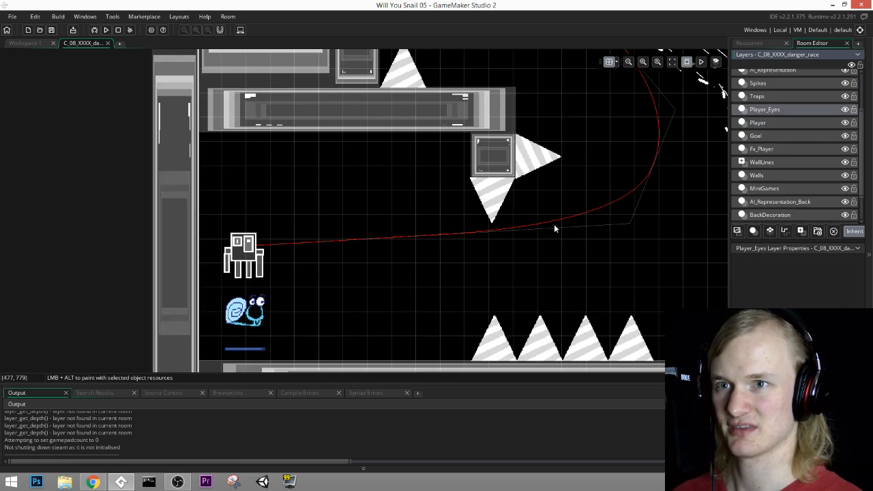
{"action": "left_click", "coordinate": [776, 100]}
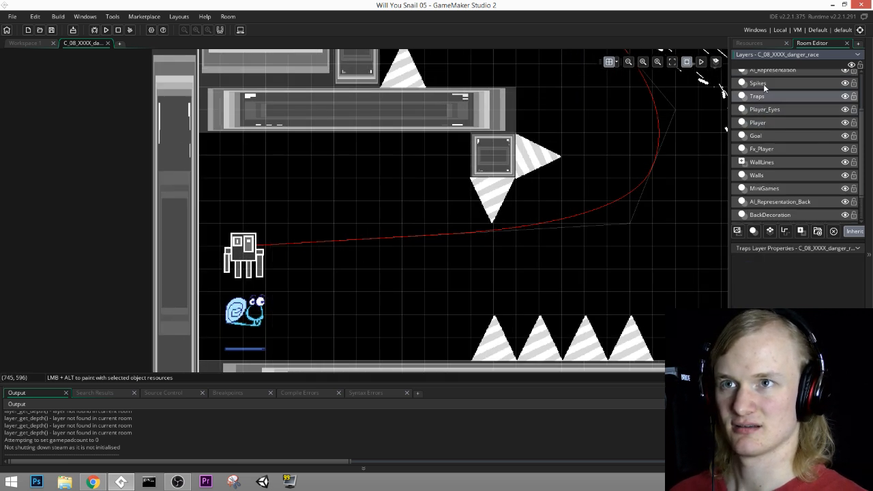
{"action": "left_click", "coordinate": [763, 84]}
{"action": "left_click", "coordinate": [766, 189]}
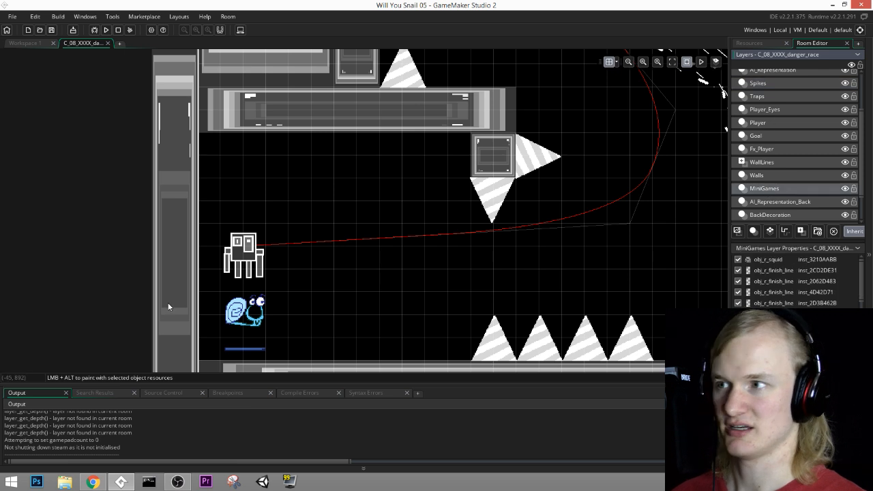
Step: In the squid instance's creation code, set path_speedy to 9 for difficulties 3 and 2, and to 5 for difficulty 0
{"action": "double_click", "coordinate": [238, 271]}
{"action": "scroll", "coordinate": [307, 278], "scroll_direction": "up", "scroll_amount": 1, "text": "ctrl"}
{"action": "middle_click_drag", "start_coordinate": [307, 277], "coordinate": [389, 235]}
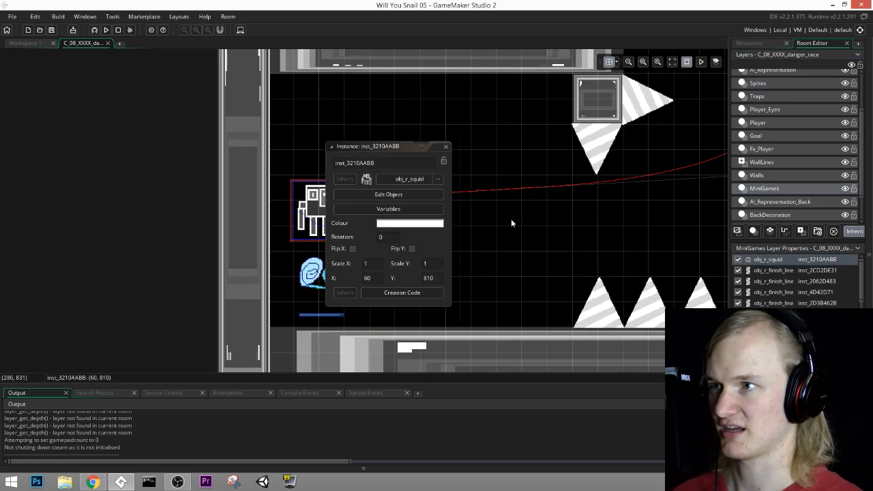
{"action": "scroll", "coordinate": [326, 223], "scroll_direction": "up", "scroll_amount": 1, "text": "ctrl"}
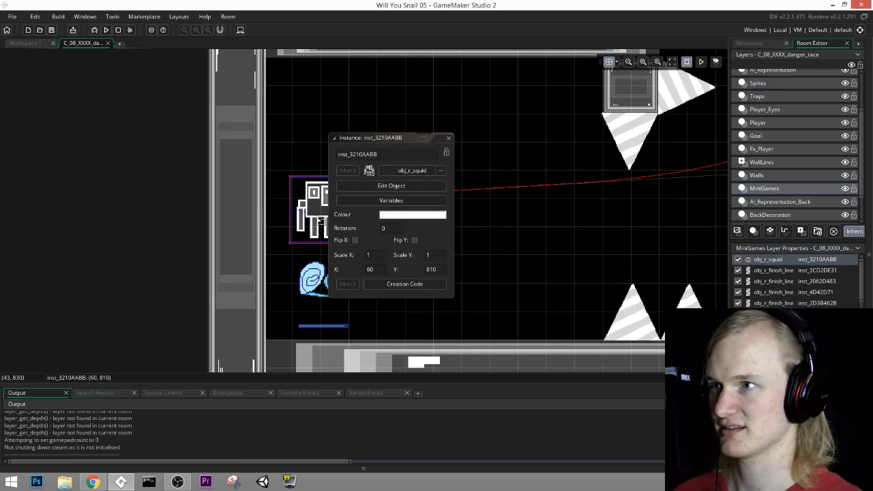
{"action": "left_click", "coordinate": [400, 285]}
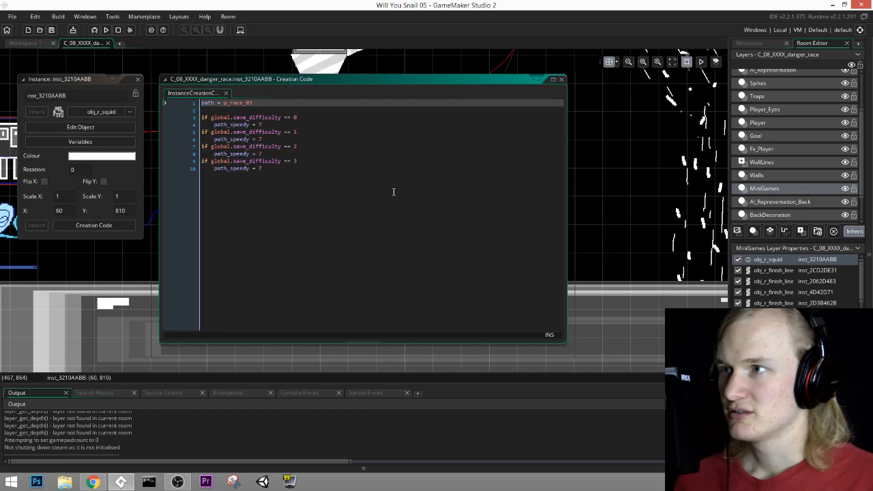
{"action": "middle_click_drag", "start_coordinate": [411, 201], "coordinate": [507, 281]}
{"action": "left_click", "coordinate": [508, 281]}
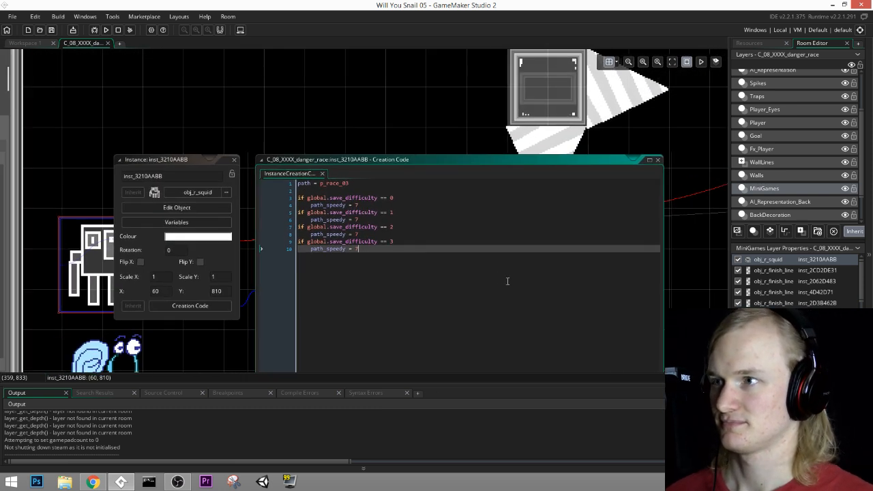
{"action": "type", "text": "9"}
{"action": "double_click", "coordinate": [355, 234]}
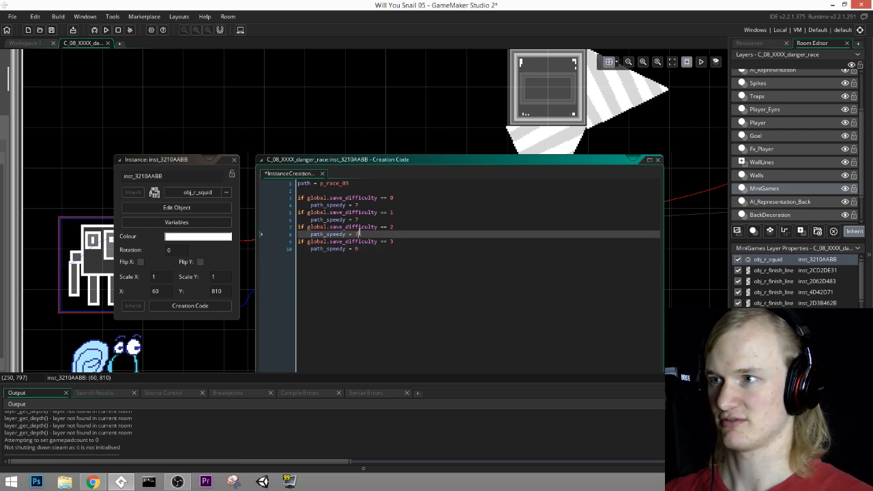
{"action": "type", "text": "9"}
{"action": "double_click", "coordinate": [357, 205]}
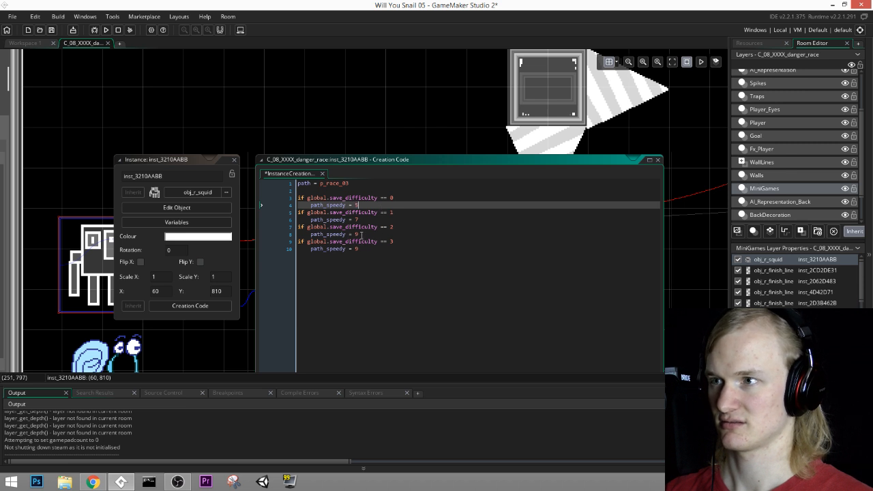
Step: Set the squid's path_speedy for difficulty 3 to 9.5, save the project and close the instance's settings
{"action": "left_click", "coordinate": [362, 249]}
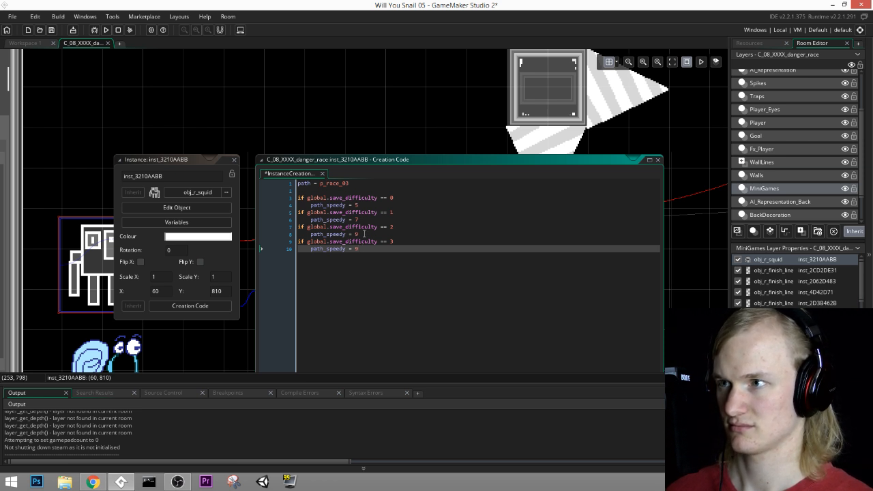
{"action": "double_click", "coordinate": [356, 234]}
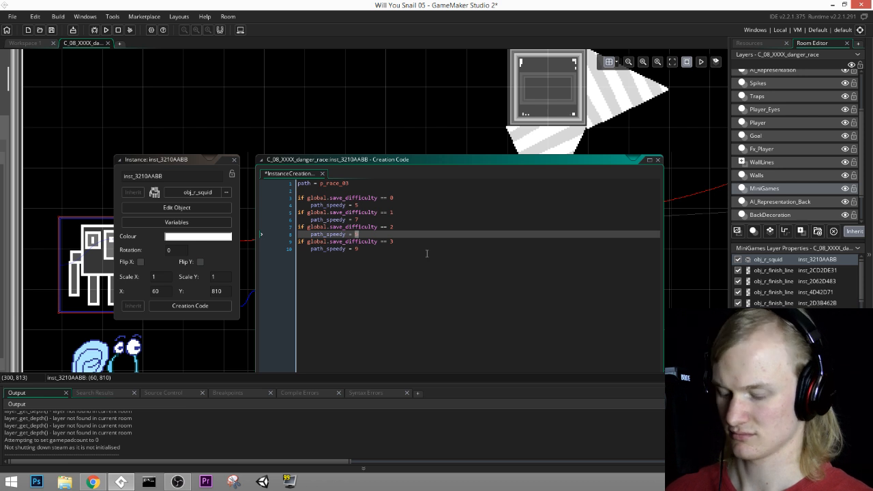
{"action": "left_click", "coordinate": [366, 250]}
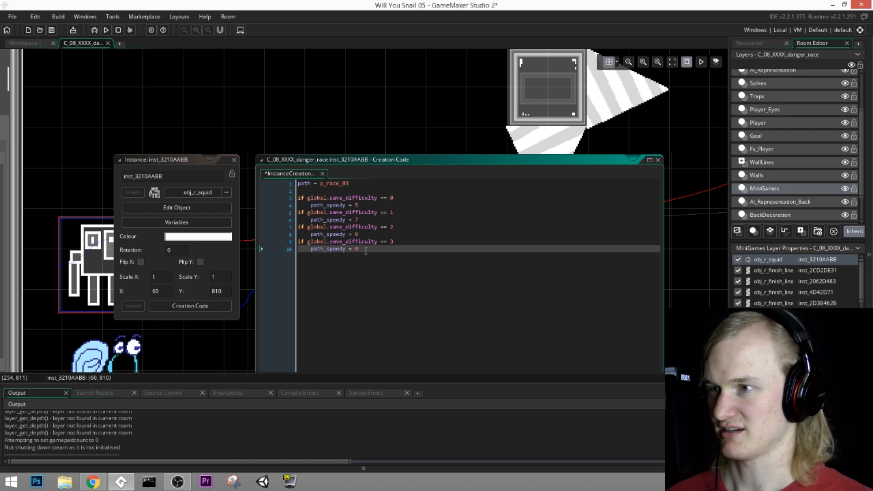
{"action": "type", "text": "5"}
{"action": "left_click", "coordinate": [401, 241]}
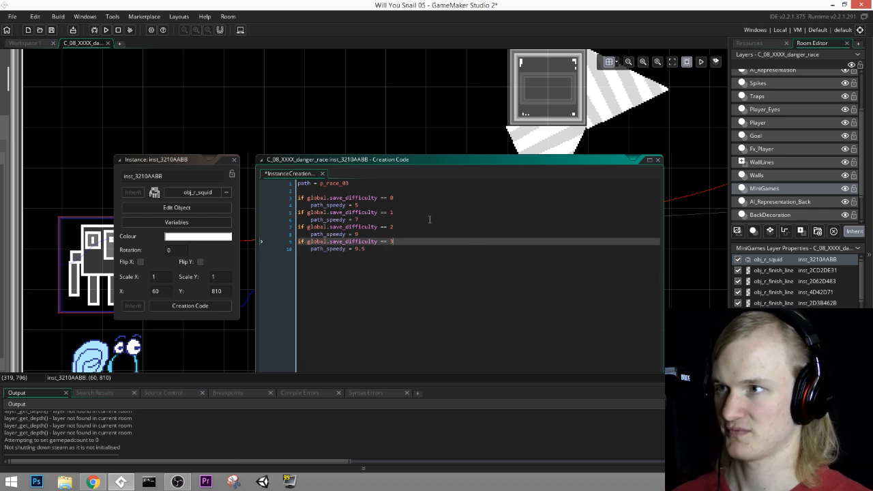
{"action": "key", "text": "ctrl+s"}
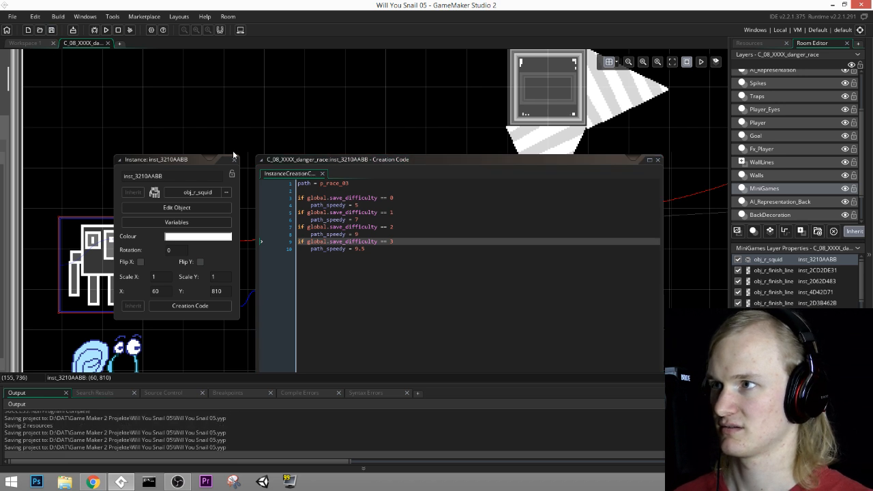
{"action": "left_click", "coordinate": [234, 160]}
{"action": "scroll", "coordinate": [298, 210], "scroll_direction": "up", "scroll_amount": 2, "text": "ctrl"}
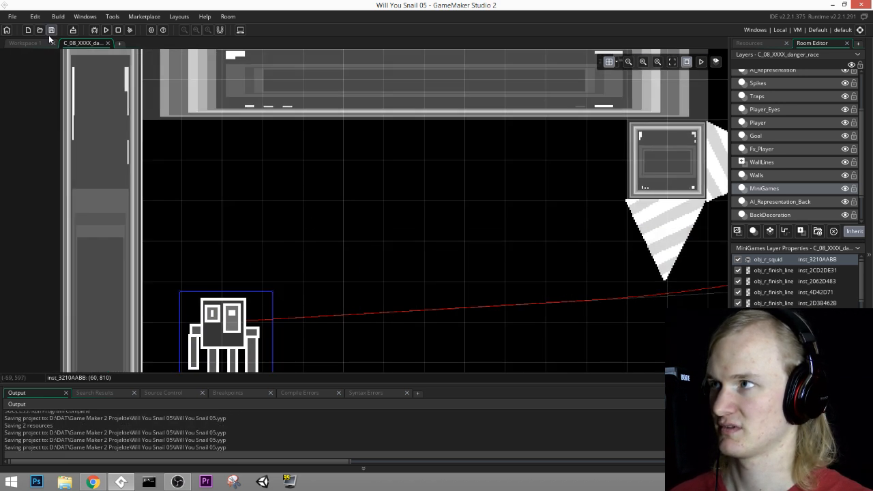
Step: Close the danger race room and rename its resource to C_08_danger_race
{"action": "left_click", "coordinate": [107, 43]}
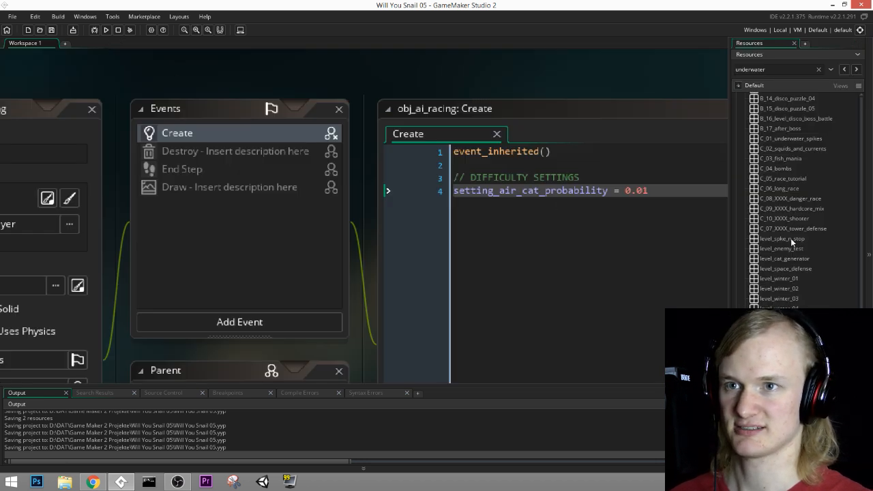
{"action": "left_click", "coordinate": [783, 198]}
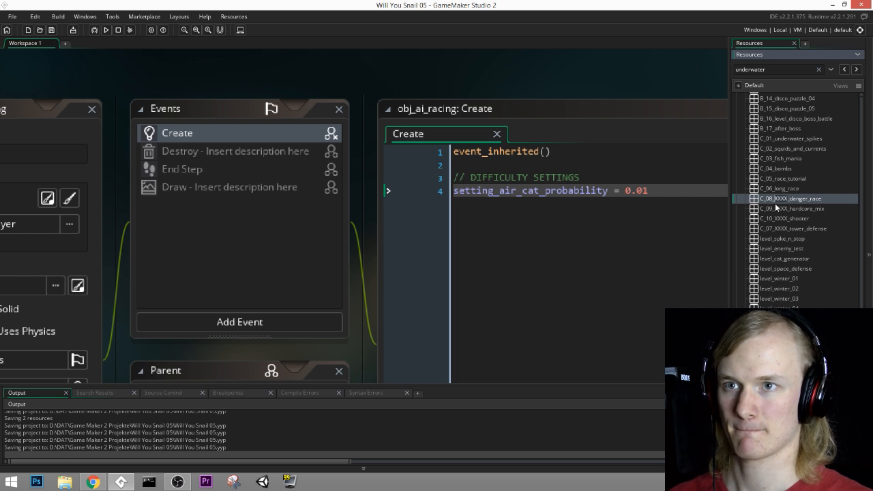
{"action": "left_click", "coordinate": [793, 210]}
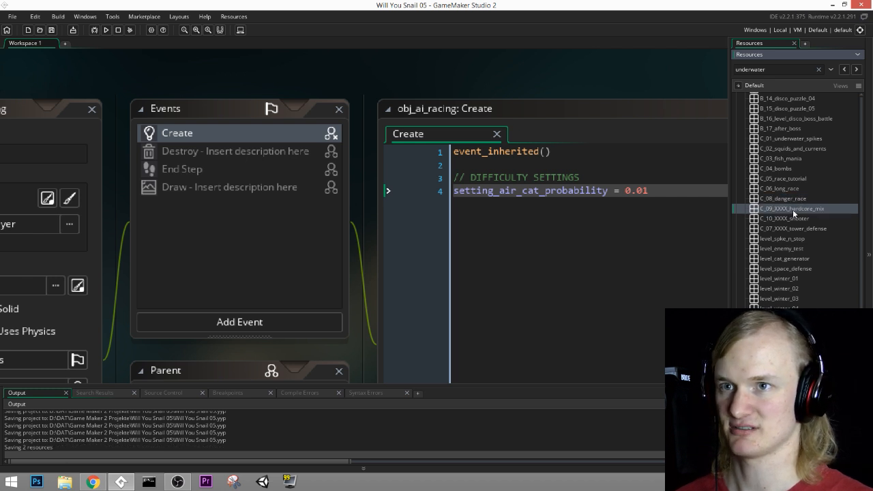
Step: Open the C_09_XXXX_hardcore_mix room and look over its layout around the snail's start
{"action": "double_click", "coordinate": [771, 211]}
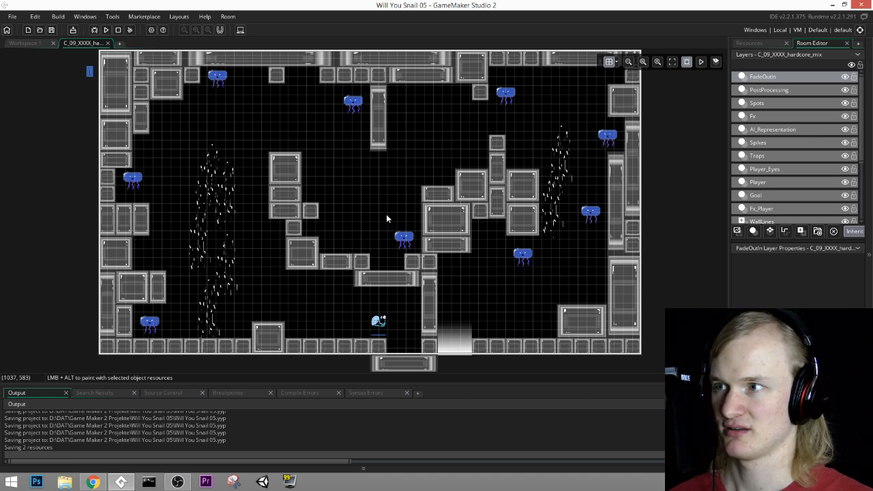
{"action": "middle_click_drag", "start_coordinate": [386, 218], "coordinate": [432, 204]}
{"action": "middle_click_drag", "start_coordinate": [355, 211], "coordinate": [431, 228]}
{"action": "middle_click_drag", "start_coordinate": [460, 149], "coordinate": [463, 186]}
{"action": "middle_click_drag", "start_coordinate": [564, 224], "coordinate": [477, 183]}
{"action": "scroll", "coordinate": [439, 330], "scroll_direction": "up", "scroll_amount": 5, "text": "ctrl"}
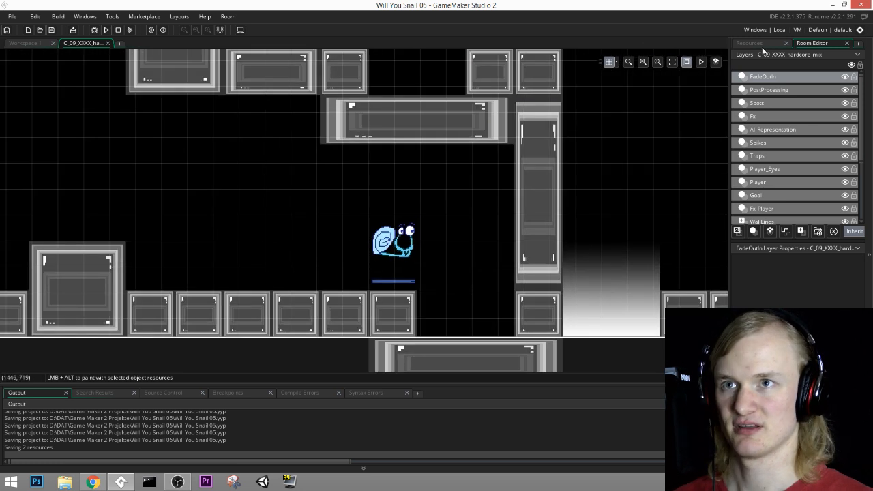
{"action": "left_click", "coordinate": [760, 43]}
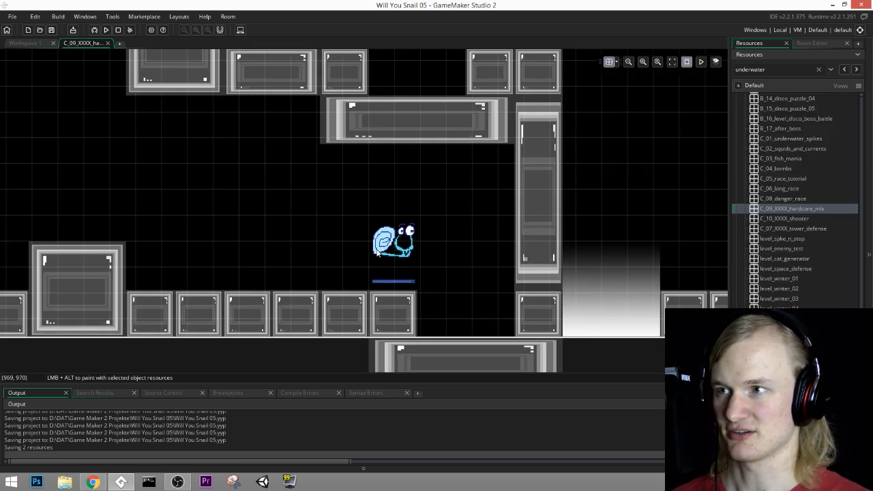
{"action": "scroll", "coordinate": [387, 249], "scroll_direction": "up", "scroll_amount": 1, "text": "ctrl"}
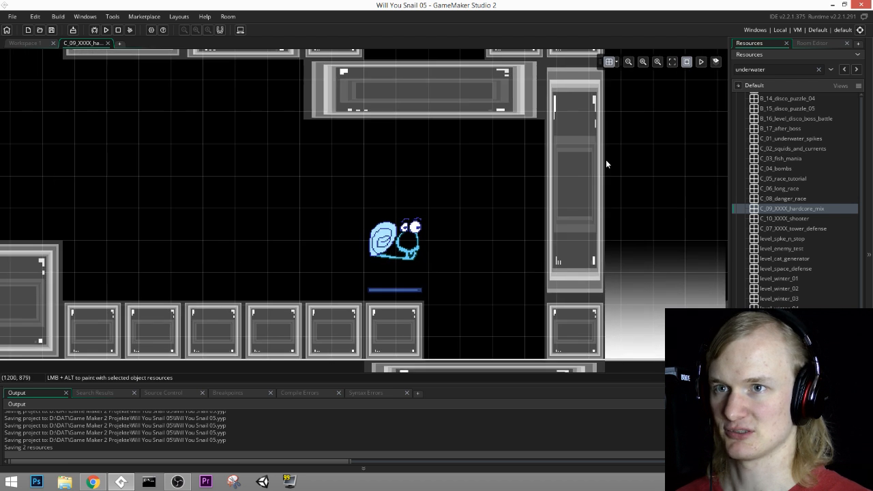
Step: Find the AI controller at the snail's start on the Player layer and delete the obj_ai_level_underwater instance
{"action": "left_click", "coordinate": [812, 43]}
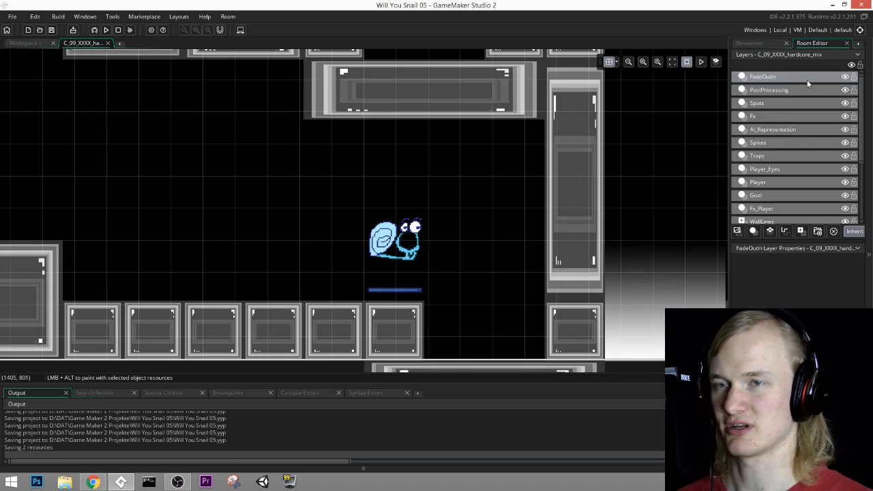
{"action": "left_click", "coordinate": [762, 181]}
{"action": "left_click", "coordinate": [763, 143]}
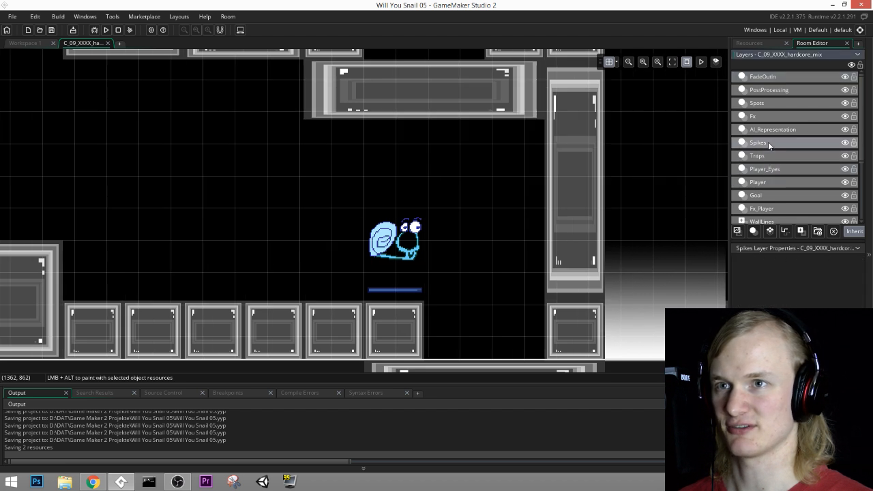
{"action": "left_click", "coordinate": [765, 129]}
{"action": "left_click", "coordinate": [768, 116]}
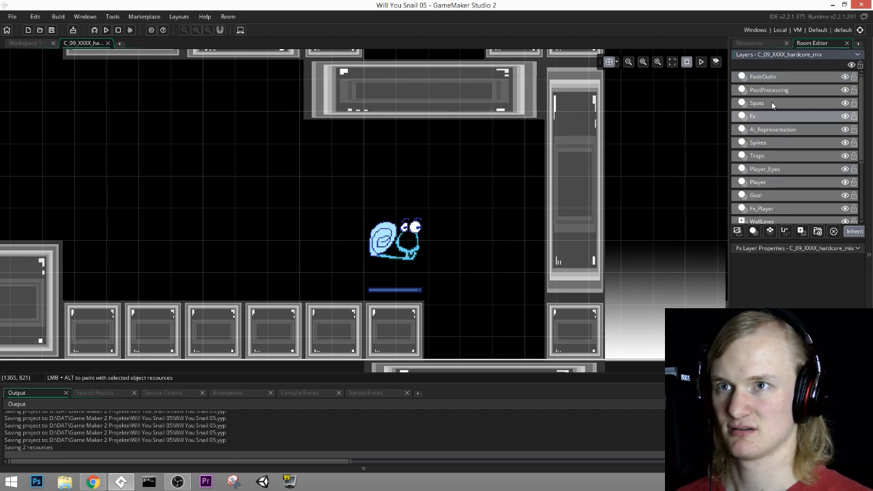
{"action": "left_click", "coordinate": [764, 103]}
{"action": "left_click", "coordinate": [779, 131]}
{"action": "left_click", "coordinate": [777, 155]}
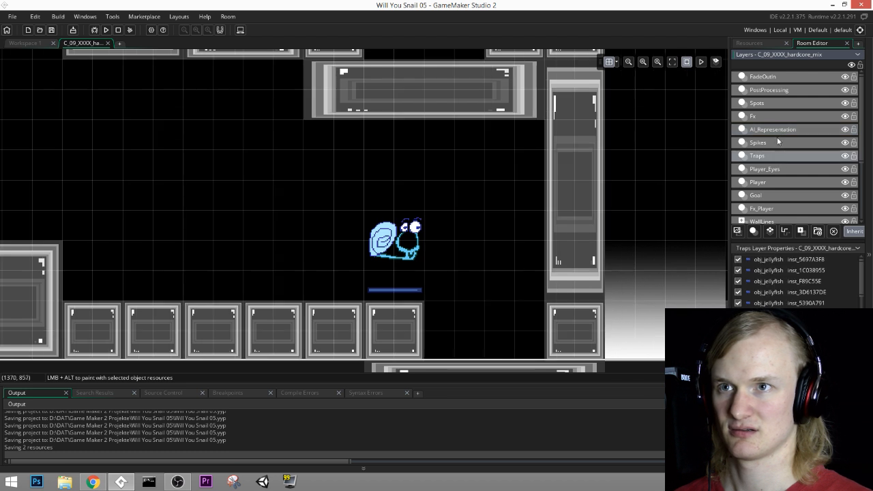
{"action": "left_click", "coordinate": [769, 173]}
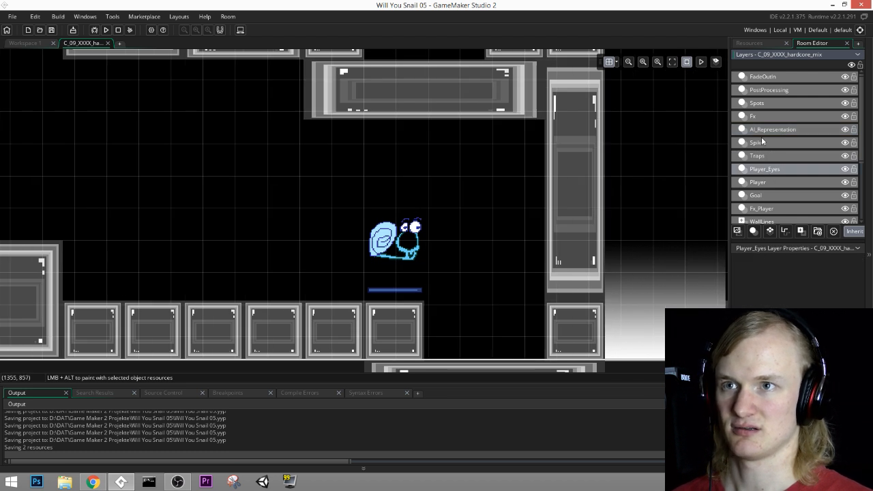
{"action": "left_click", "coordinate": [759, 183]}
{"action": "left_click", "coordinate": [764, 271]}
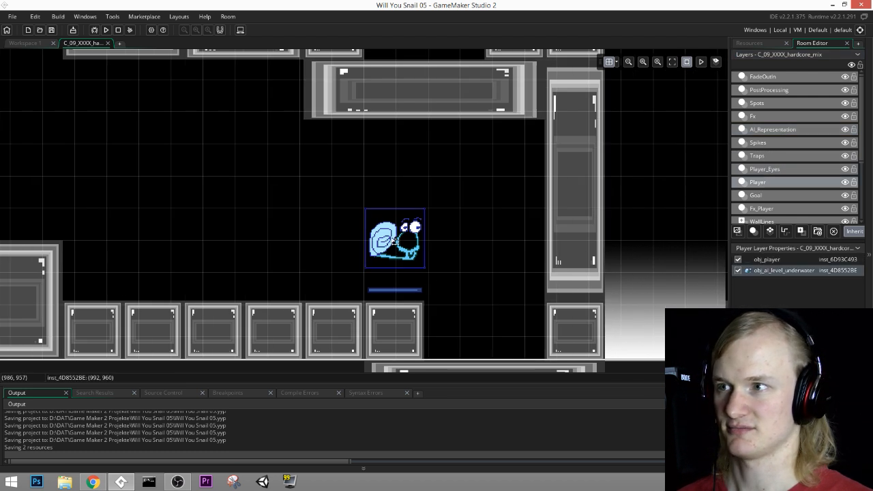
{"action": "key", "text": "Delete"}
Step: Place an obj_ai_spikes_and_cats instance from the AI objects at the snail's start, on the Player layer
{"action": "left_click", "coordinate": [761, 44]}
{"action": "scroll", "coordinate": [782, 293], "scroll_direction": "up", "scroll_amount": 10}
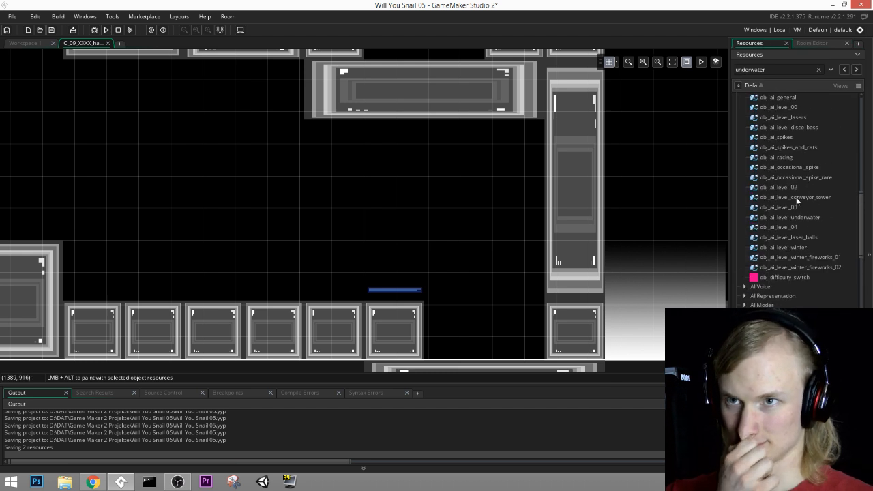
{"action": "scroll", "coordinate": [772, 200], "scroll_direction": "up", "scroll_amount": 2}
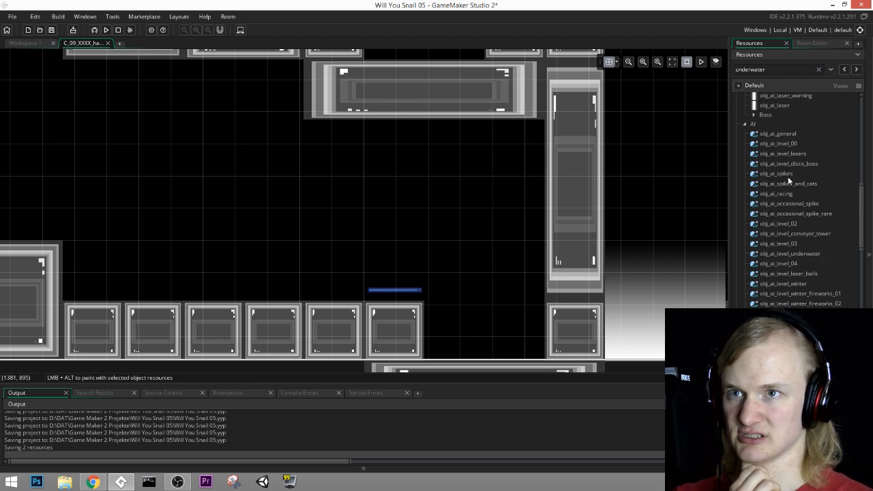
{"action": "left_click_drag", "start_coordinate": [802, 184], "coordinate": [396, 240]}
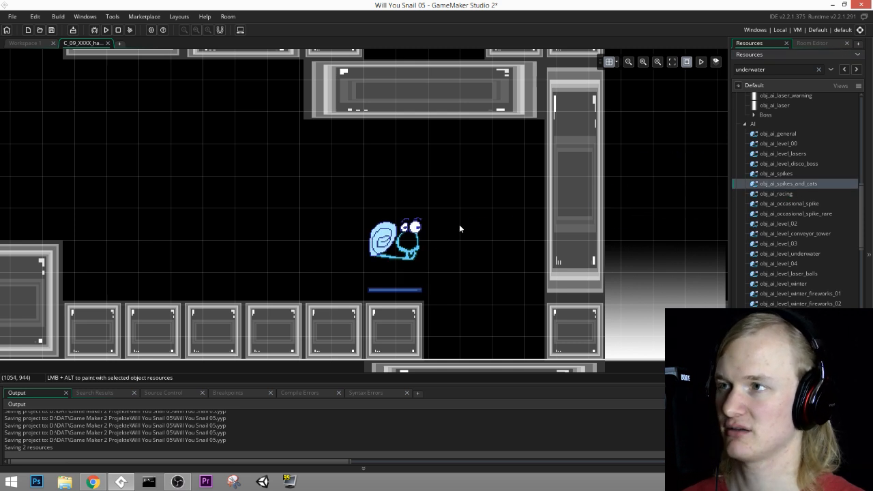
Step: Examine the hardcore mix room's layout of walls, jellyfish and currents, from the snail's start to the upper-left area
{"action": "scroll", "coordinate": [389, 208], "scroll_direction": "down", "scroll_amount": 2, "text": "ctrl"}
{"action": "middle_click_drag", "start_coordinate": [373, 193], "coordinate": [546, 253]}
{"action": "scroll", "coordinate": [546, 253], "scroll_direction": "down", "scroll_amount": 2, "text": "ctrl"}
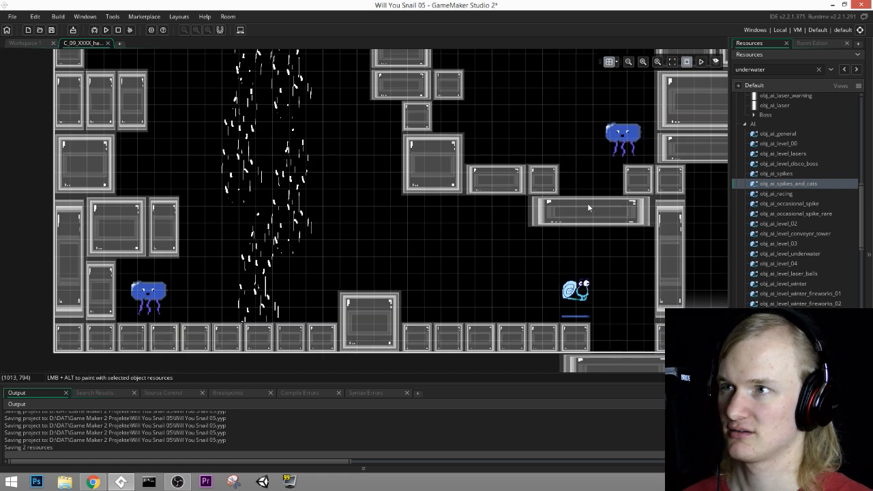
{"action": "middle_click_drag", "start_coordinate": [587, 203], "coordinate": [507, 303]}
{"action": "scroll", "coordinate": [511, 284], "scroll_direction": "down", "scroll_amount": 2, "text": "ctrl"}
{"action": "middle_click_drag", "start_coordinate": [564, 258], "coordinate": [591, 227]}
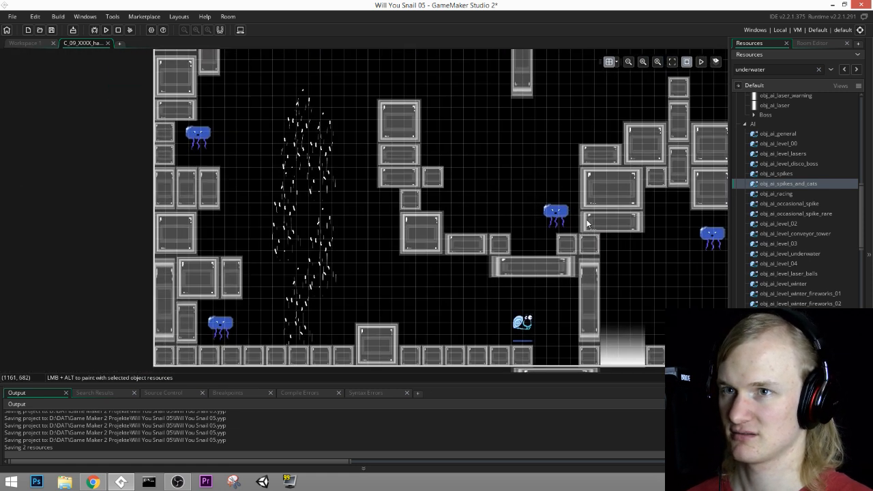
{"action": "left_click", "coordinate": [811, 43]}
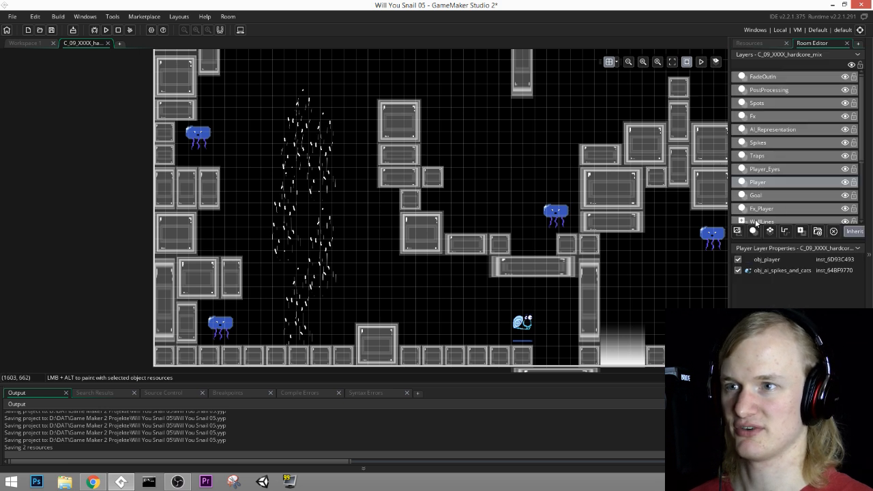
{"action": "middle_click_drag", "start_coordinate": [654, 159], "coordinate": [597, 204]}
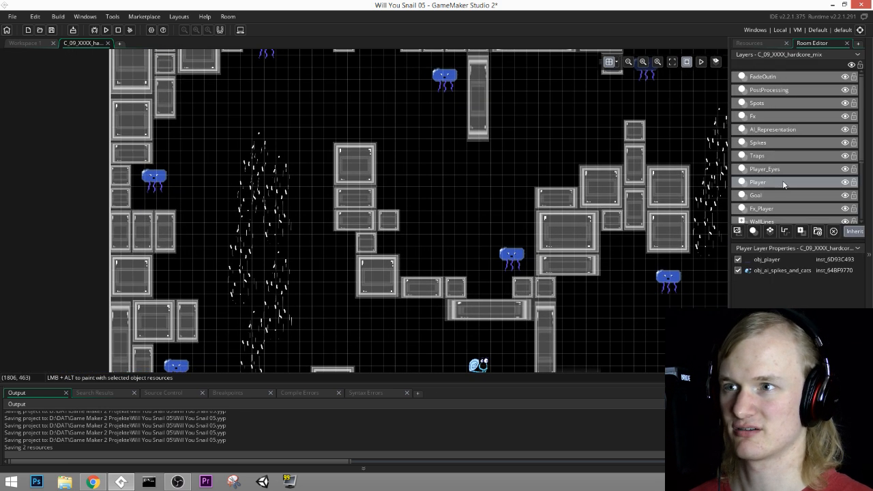
{"action": "middle_click_drag", "start_coordinate": [362, 124], "coordinate": [421, 185]}
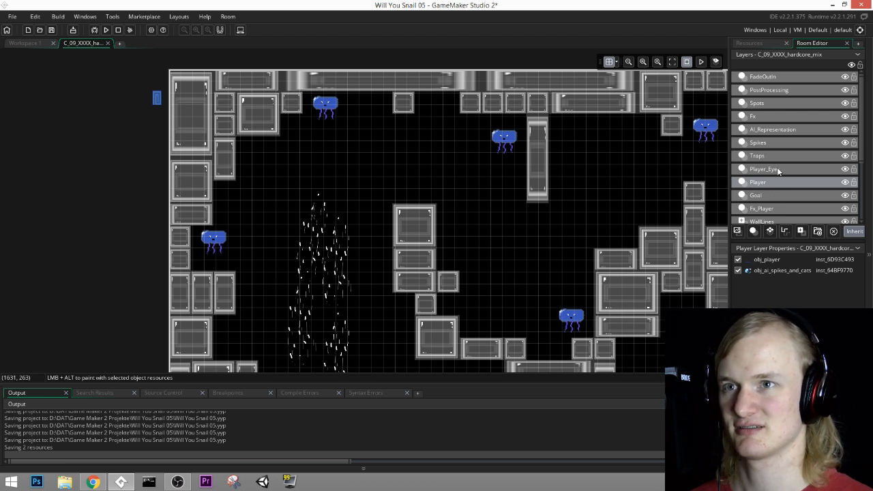
Step: Find the Traps layer of the hardcore mix room and place an obj_fish instance by the upper-left wall
{"action": "left_click", "coordinate": [770, 129]}
{"action": "left_click", "coordinate": [770, 117]}
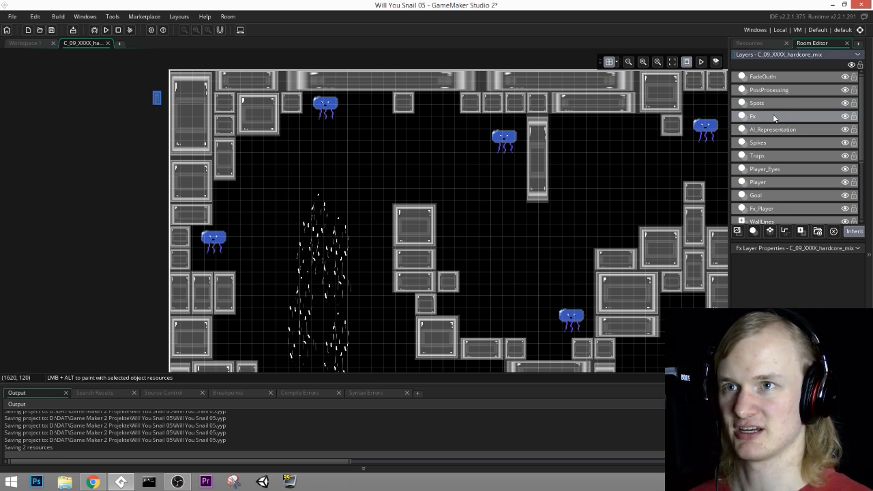
{"action": "left_click", "coordinate": [770, 103]}
{"action": "left_click", "coordinate": [772, 130]}
{"action": "left_click", "coordinate": [777, 143]}
{"action": "left_click", "coordinate": [771, 157]}
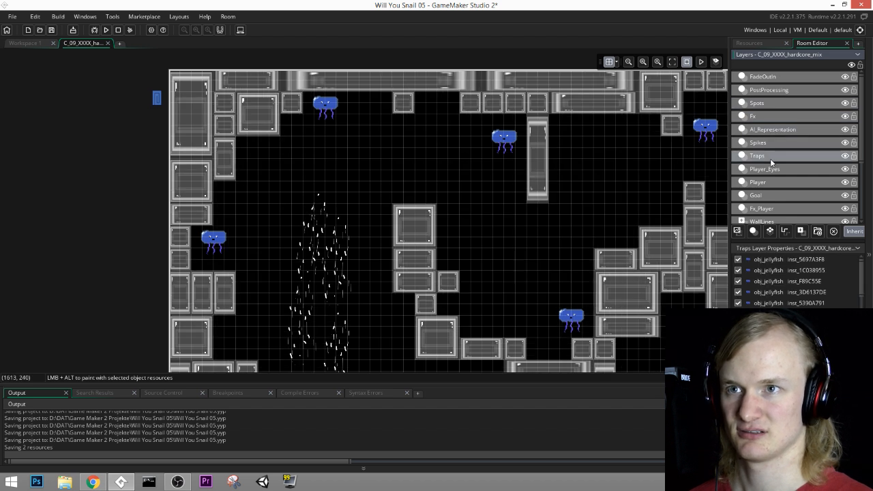
{"action": "left_click", "coordinate": [759, 44]}
{"action": "scroll", "coordinate": [797, 242], "scroll_direction": "up", "scroll_amount": 5}
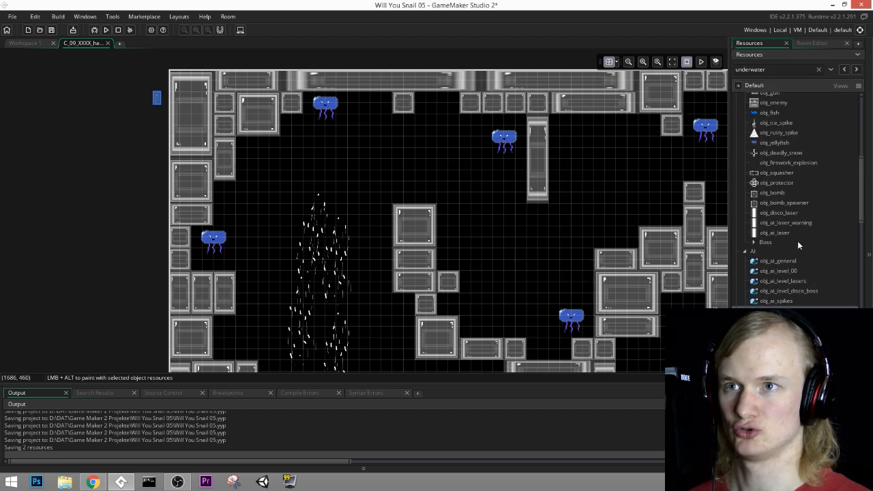
{"action": "left_click_drag", "start_coordinate": [769, 167], "coordinate": [360, 181]}
{"action": "left_click_drag", "start_coordinate": [273, 161], "coordinate": [255, 158]}
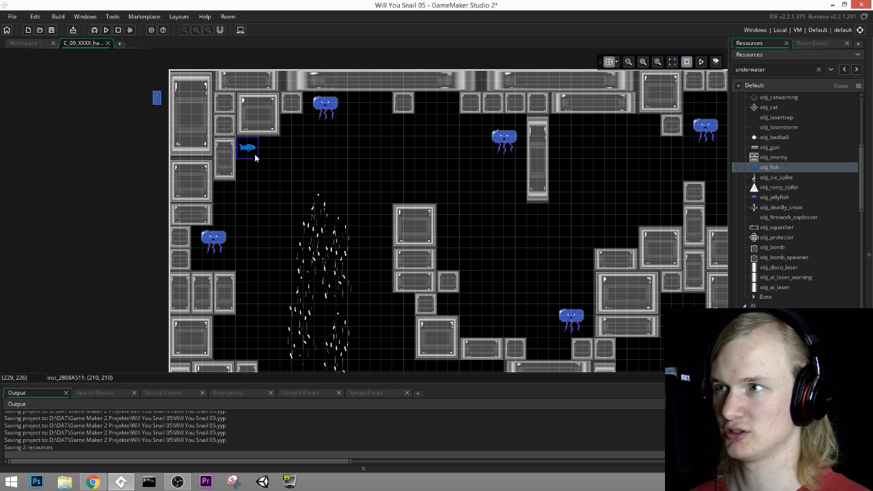
Step: Add obj_fish instances beside the central block column, by the lower-left wall, near the upper-right jellyfish and above the glowing floor opening
{"action": "left_click", "coordinate": [455, 230], "text": "alt"}
{"action": "middle_click_drag", "start_coordinate": [413, 341], "coordinate": [482, 210]}
{"action": "left_click", "coordinate": [302, 202], "text": "alt"}
{"action": "middle_click_drag", "start_coordinate": [675, 129], "coordinate": [336, 243]}
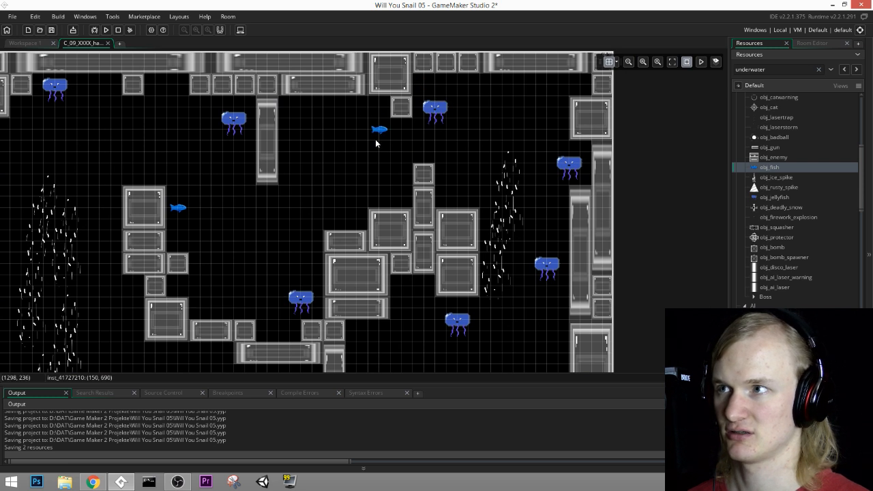
{"action": "left_click", "coordinate": [376, 143], "text": "alt"}
{"action": "middle_click_drag", "start_coordinate": [538, 237], "coordinate": [533, 133]}
Step: Place another obj_fish just above the floor beside the glowing opening and set its rotation to -90
{"action": "left_click", "coordinate": [428, 300], "text": "alt"}
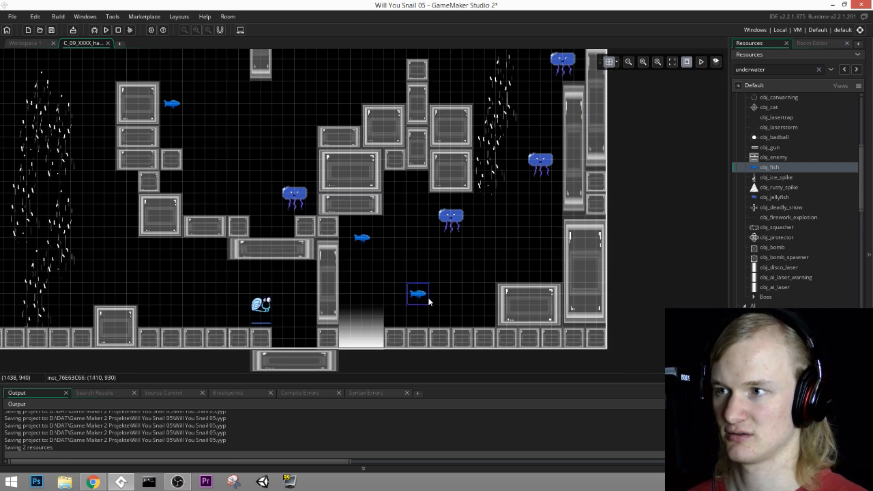
{"action": "double_click", "coordinate": [425, 298]}
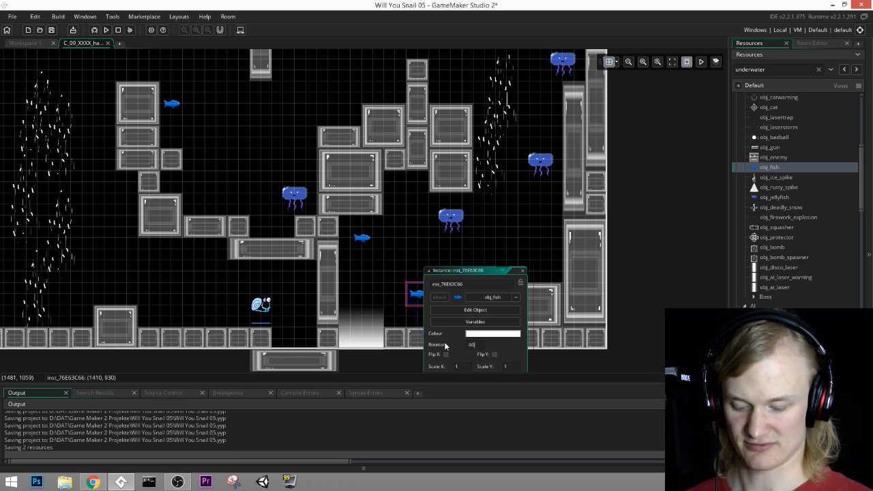
{"action": "type", "text": "-90"}
{"action": "key", "text": "Return"}
{"action": "left_click", "coordinate": [522, 271]}
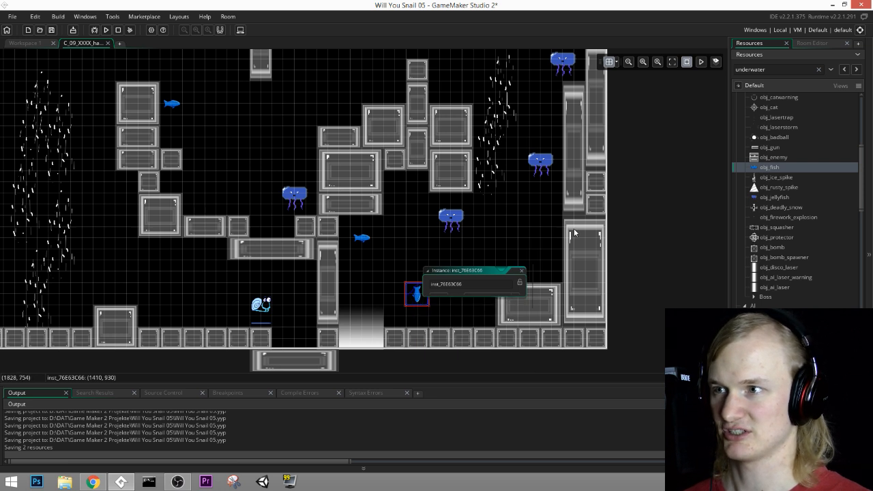
Step: Paste copies of the rotated fish into the room's upper-right corner and beside the hanging pillar at the top
{"action": "middle_click_drag", "start_coordinate": [437, 311], "coordinate": [494, 313]}
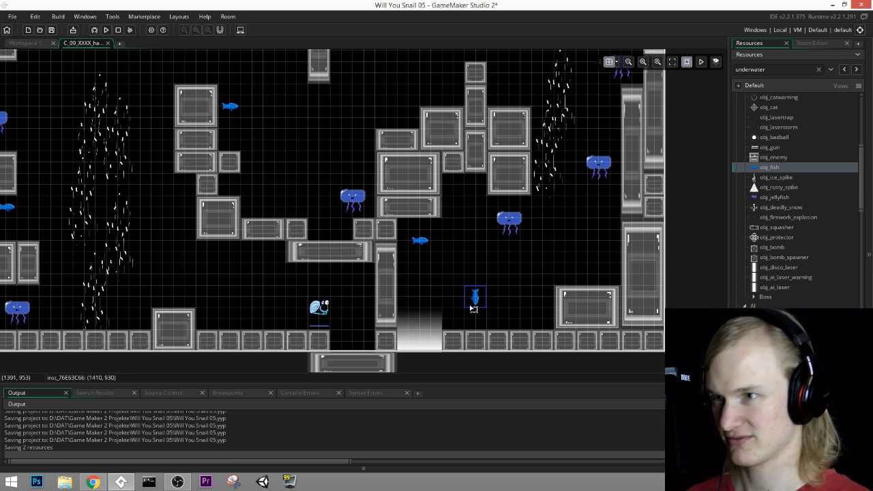
{"action": "key", "text": "ctrl+v"}
{"action": "left_click_drag", "start_coordinate": [487, 307], "coordinate": [568, 180]}
{"action": "middle_click_drag", "start_coordinate": [572, 177], "coordinate": [525, 292]}
{"action": "left_click_drag", "start_coordinate": [517, 300], "coordinate": [293, 128]}
{"action": "key", "text": "ctrl+v"}
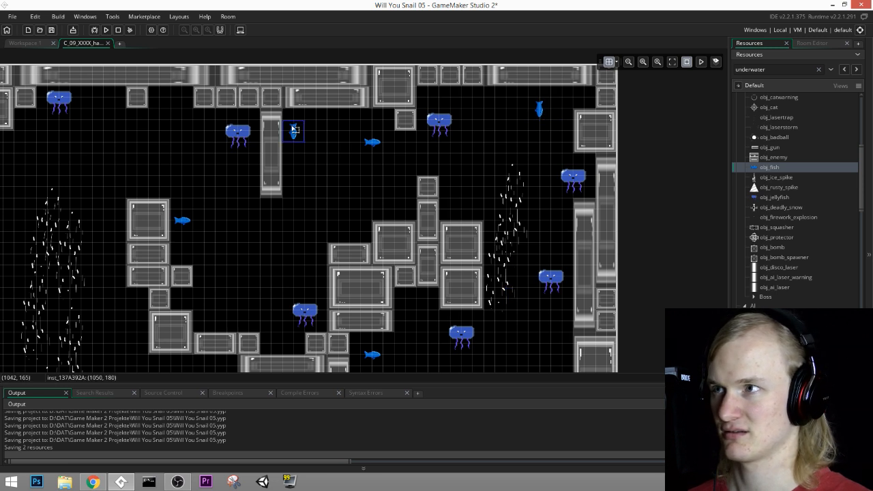
{"action": "middle_click_drag", "start_coordinate": [372, 232], "coordinate": [411, 203]}
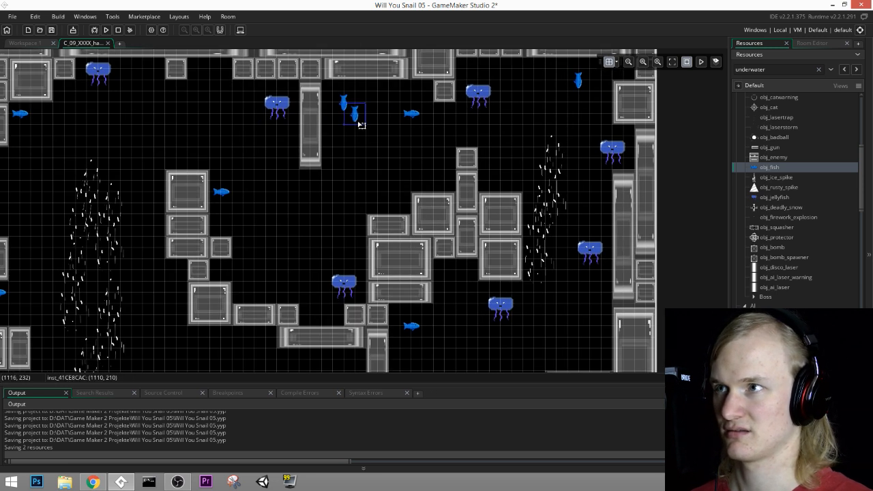
Step: Paste three more rotated fish: a second in the upper-right corner, one by the lower-right jellyfish, and one beneath the central-right wall cluster
{"action": "key", "text": "ctrl+v"}
{"action": "left_click_drag", "start_coordinate": [400, 114], "coordinate": [551, 82]}
{"action": "mouse_move", "coordinate": [567, 177]}
{"action": "middle_mouse_down"}
{"action": "mouse_move", "coordinate": [582, 115]}
{"action": "mouse_move", "coordinate": [565, 163]}
{"action": "middle_mouse_up"}
{"action": "key", "text": "ctrl+v"}
{"action": "left_click_drag", "start_coordinate": [560, 105], "coordinate": [497, 318]}
{"action": "middle_click_drag", "start_coordinate": [516, 333], "coordinate": [540, 229]}
{"action": "mouse_move", "coordinate": [517, 212]}
{"action": "left_mouse_down"}
{"action": "mouse_move", "coordinate": [508, 206]}
{"action": "mouse_move", "coordinate": [531, 209]}
{"action": "left_mouse_up"}
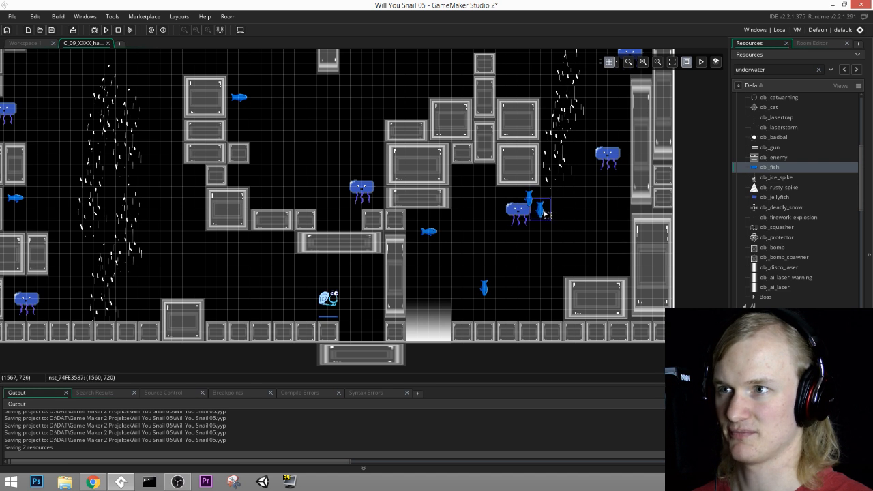
{"action": "key", "text": "ctrl+v"}
{"action": "left_click_drag", "start_coordinate": [467, 230], "coordinate": [465, 195]}
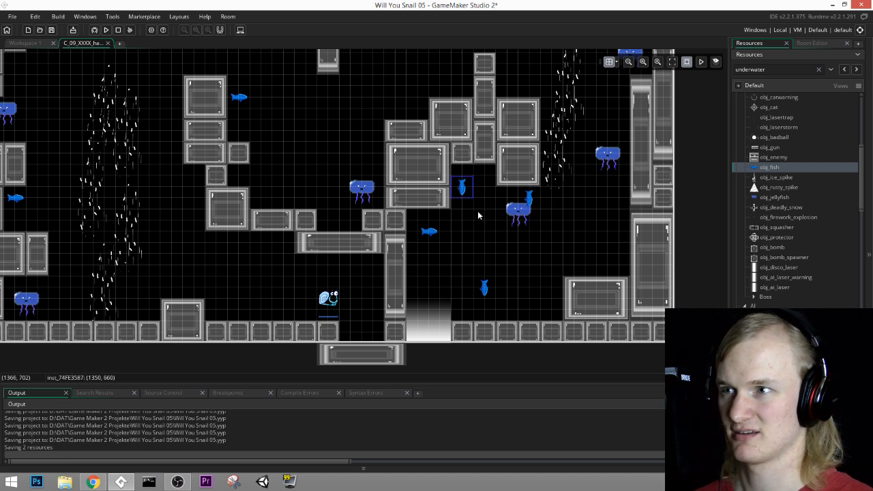
Step: Check the fish placement across the room, then run the game and continue past the title screen
{"action": "middle_click_drag", "start_coordinate": [504, 234], "coordinate": [552, 218]}
{"action": "middle_click_drag", "start_coordinate": [369, 187], "coordinate": [556, 240]}
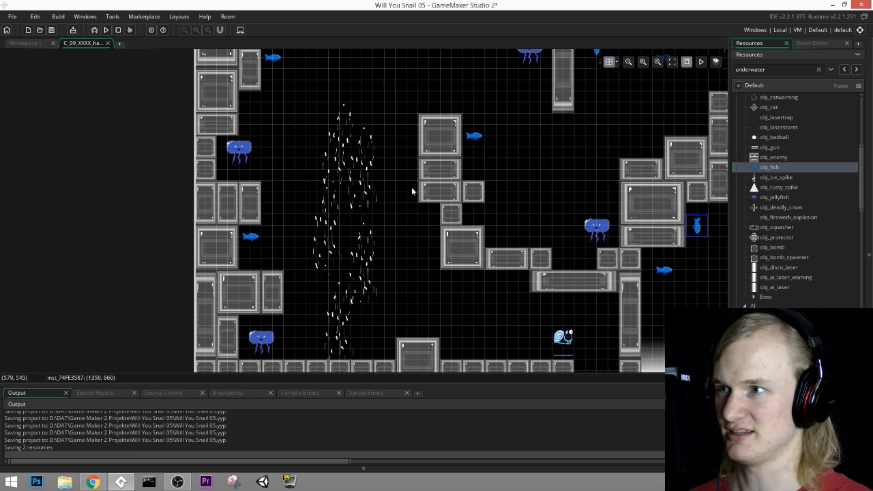
{"action": "middle_click_drag", "start_coordinate": [412, 190], "coordinate": [381, 253]}
{"action": "middle_click_drag", "start_coordinate": [486, 220], "coordinate": [450, 272]}
{"action": "middle_click_drag", "start_coordinate": [613, 283], "coordinate": [487, 203]}
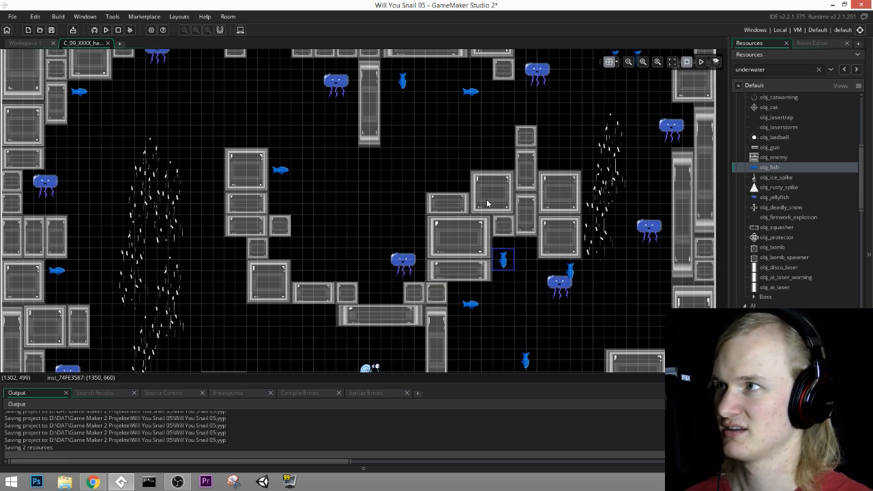
{"action": "left_click", "coordinate": [104, 30]}
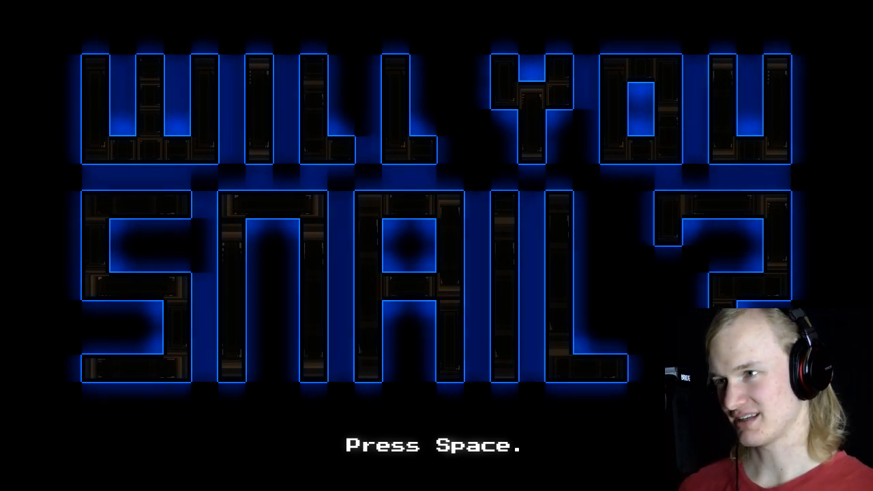
{"action": "key", "text": "space"}
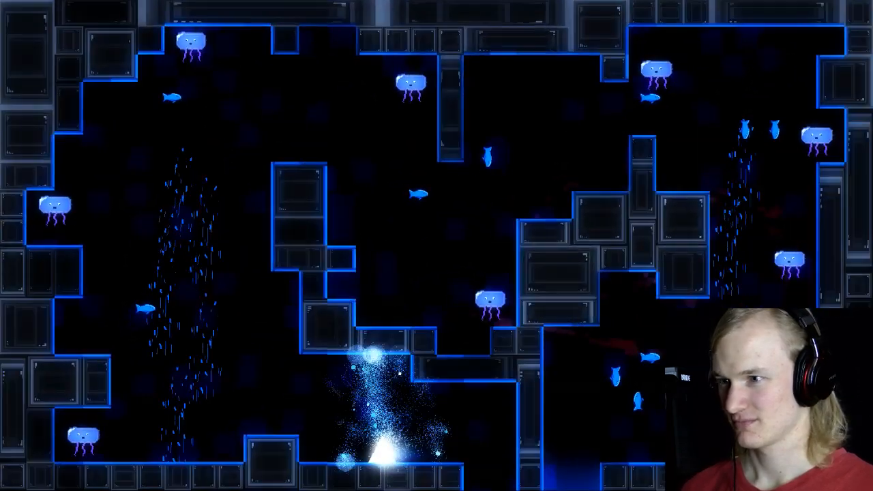
Step: Playtest the hardcore mix room, jumping over the floor block toward the left side and its rising current
{"action": "key", "text": "Right"}
{"action": "key", "text": "Left"}
{"action": "key", "text": "space"}
{"action": "key", "text": "space"}
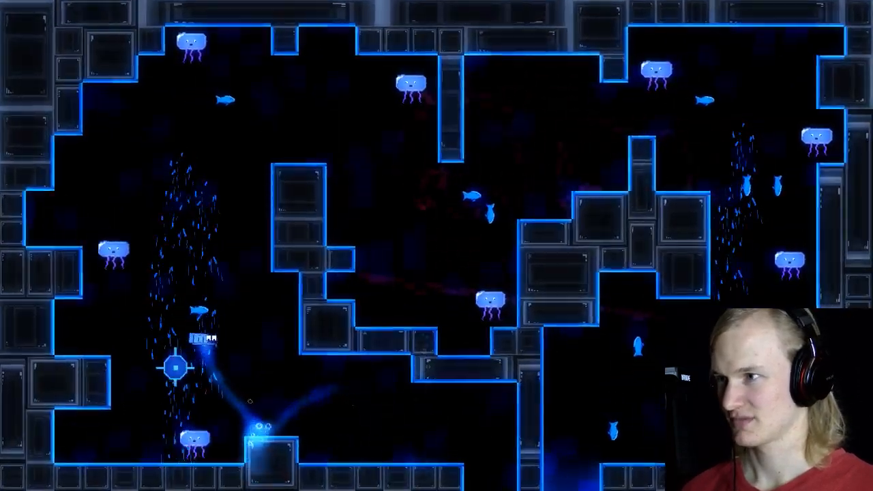
{"action": "key", "text": "Left"}
{"action": "key", "text": "space"}
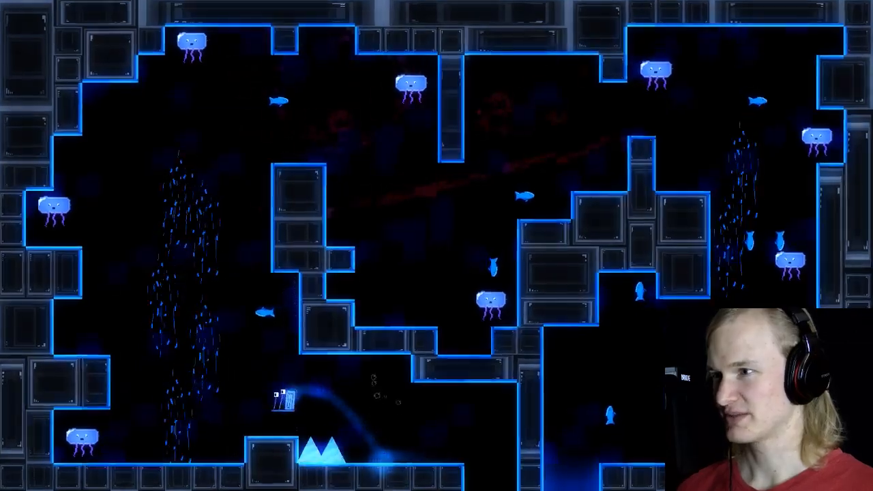
{"action": "key", "text": "space"}
{"action": "key", "text": "Left"}
{"action": "key", "text": "space"}
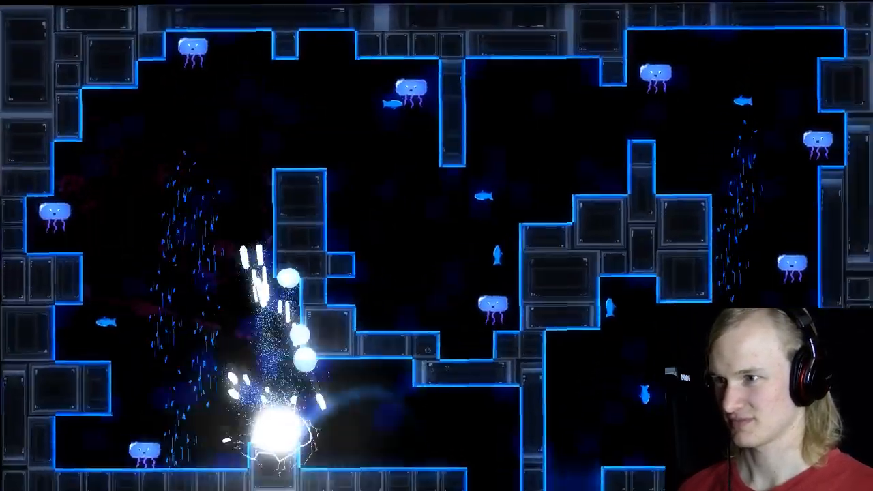
Step: Set the game's difficulty to Rage Mode and return to the level
{"action": "key", "text": "Escape"}
{"action": "key", "text": "Down"}
{"action": "key", "text": "Down"}
{"action": "key", "text": "Return"}
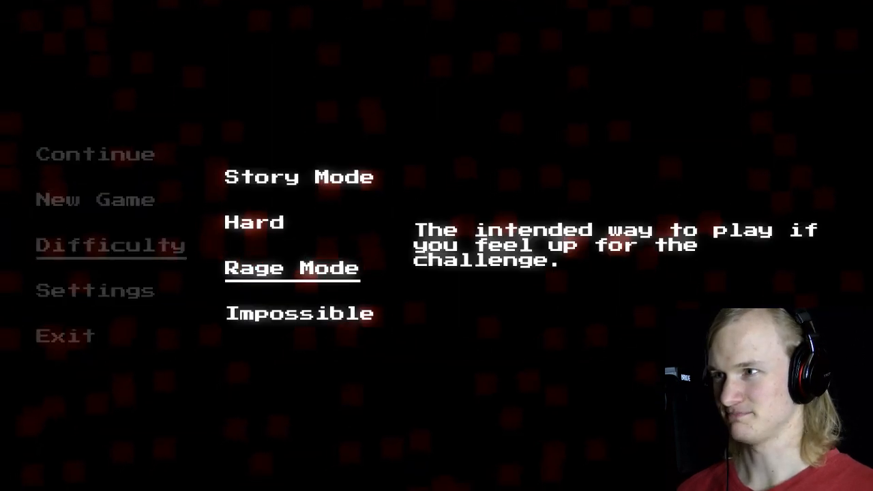
{"action": "key", "text": "Return"}
{"action": "key", "text": "Return"}
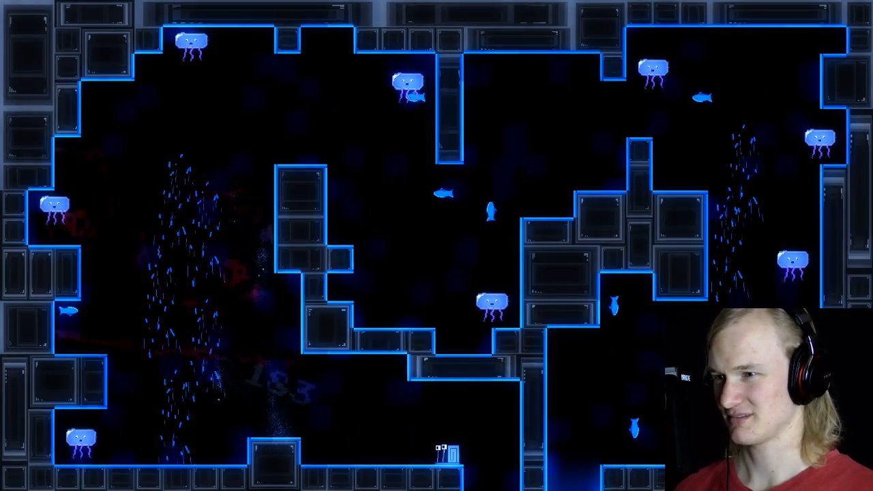
Step: Playtest the room on Rage Mode, jumping over the floor block and riding the left rising current toward the wall column
{"action": "key", "text": "space"}
{"action": "key", "text": "Right"}
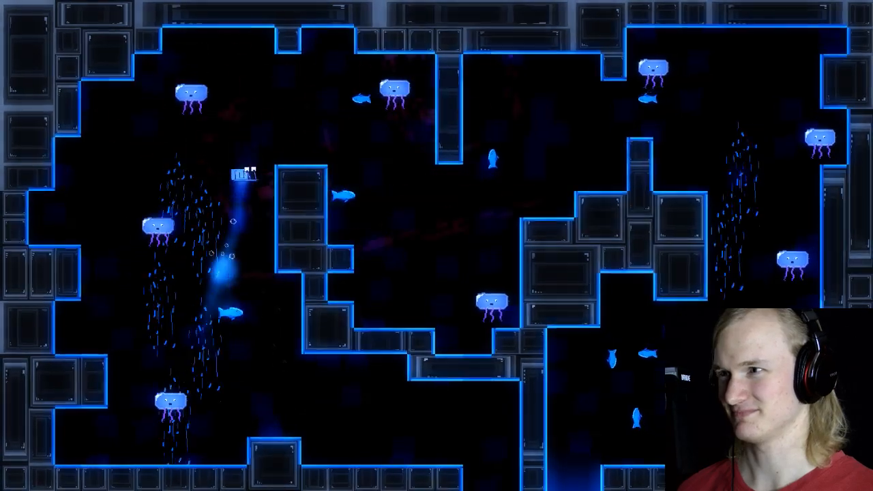
{"action": "key", "text": "Left"}
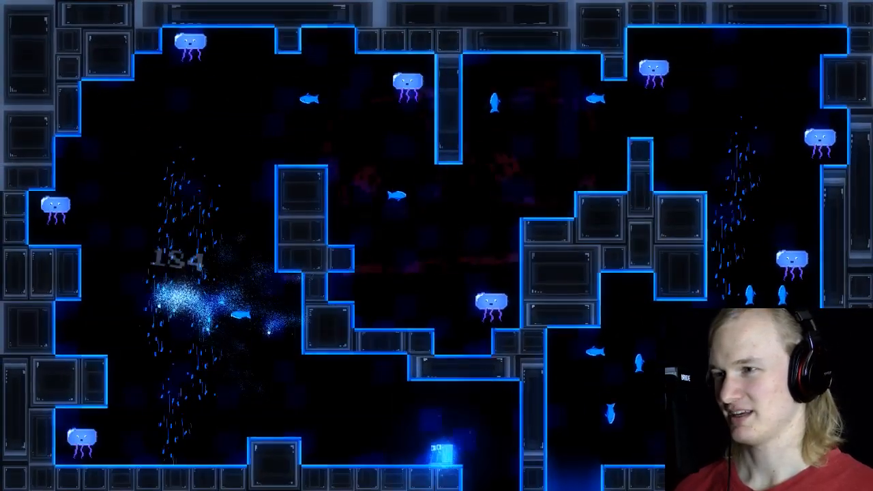
{"action": "key", "text": "Left"}
{"action": "key", "text": "space"}
{"action": "key", "text": "space"}
{"action": "key", "text": "Right"}
{"action": "key", "text": "space"}
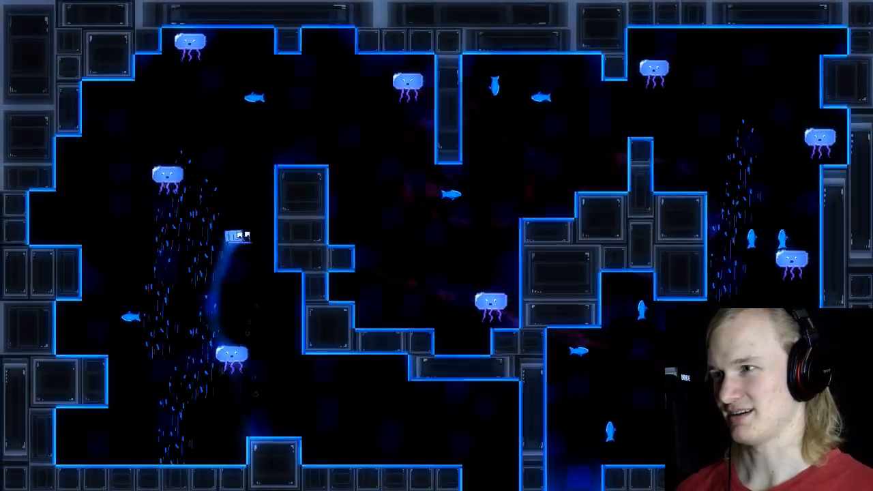
{"action": "key", "text": "space"}
{"action": "key", "text": "Right"}
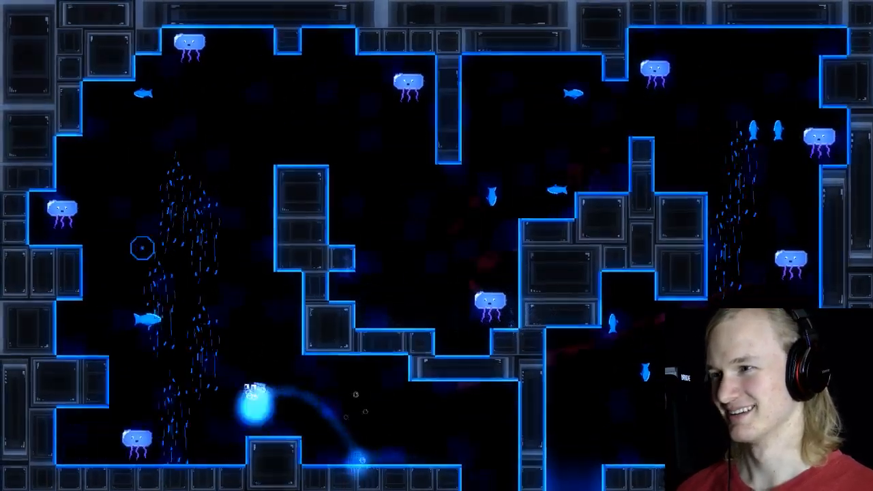
Step: Retry the Rage Mode run, jumping the floor block and climbing between the left current and the wall column
{"action": "key", "text": "space"}
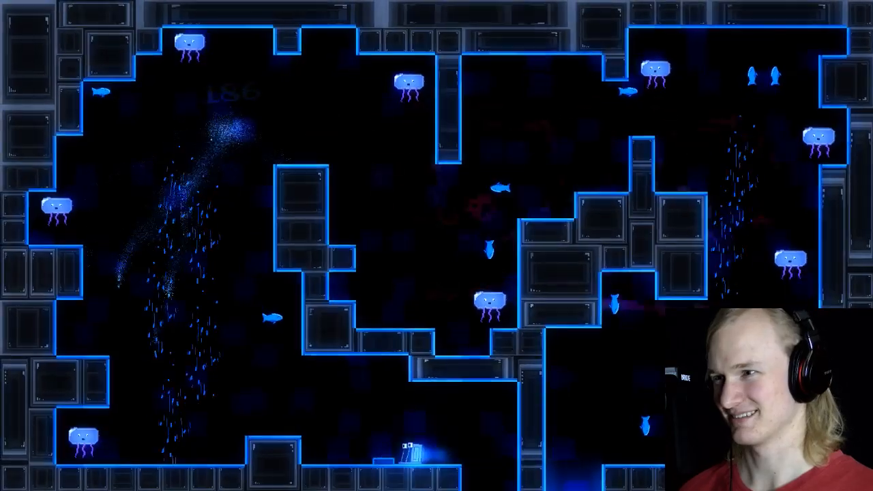
{"action": "key", "text": "Left"}
{"action": "key", "text": "space"}
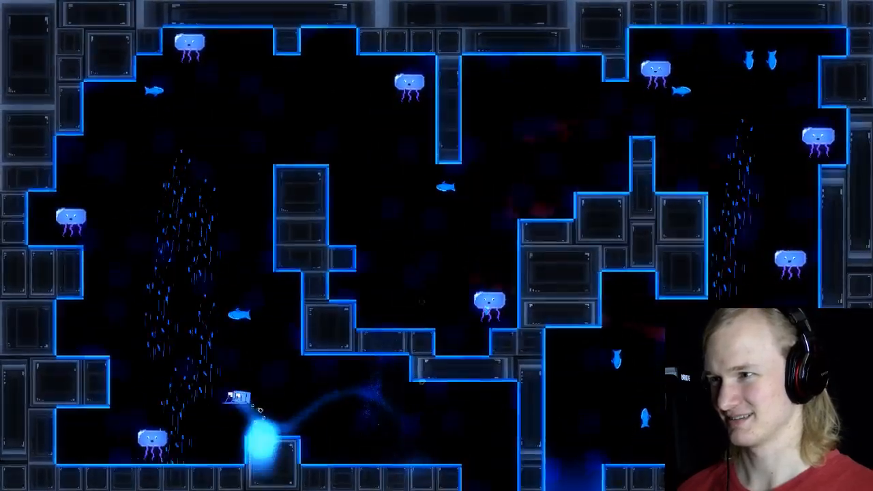
{"action": "key", "text": "Left"}
{"action": "key", "text": "space"}
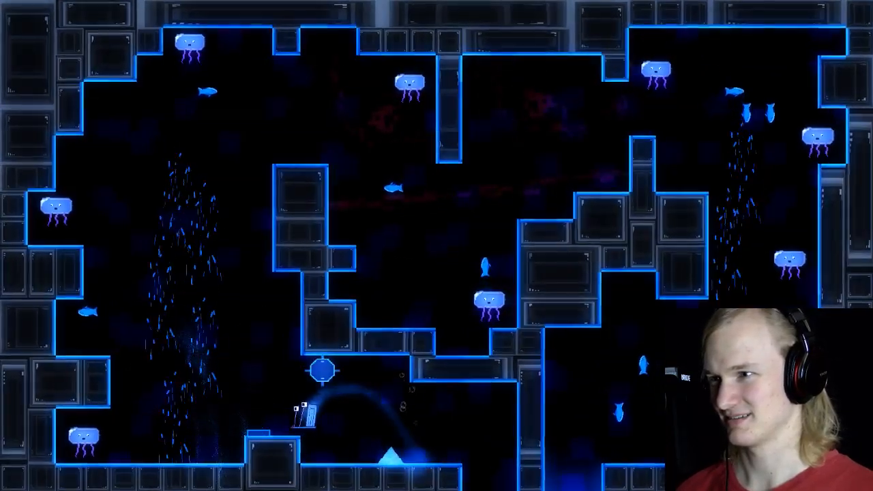
{"action": "key", "text": "space"}
{"action": "key", "text": "space"}
{"action": "key", "text": "Right"}
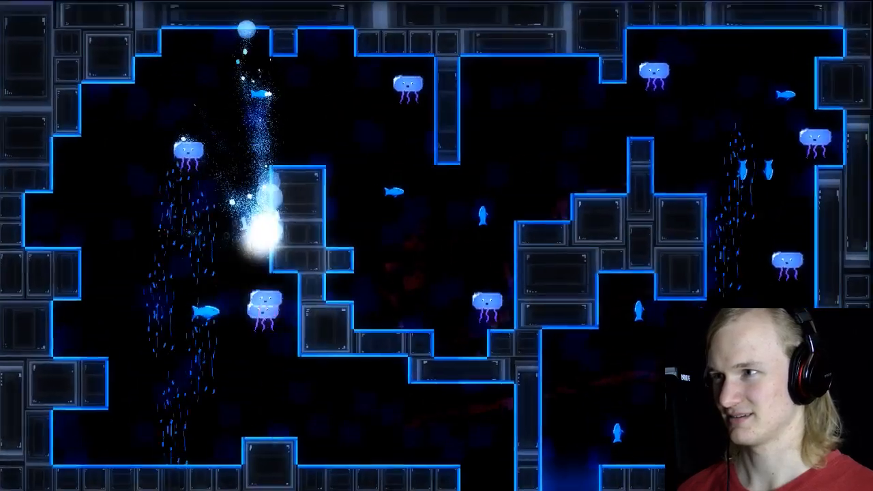
Step: Test the left climb again on Rage Mode, steering past the jellyfish and the fish patrolling beside the current
{"action": "key", "text": "Left"}
{"action": "key", "text": "space"}
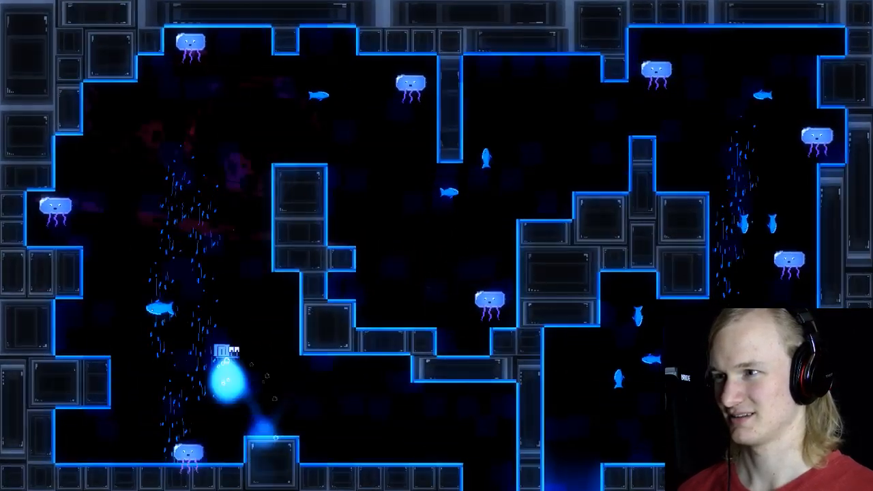
{"action": "key", "text": "Right"}
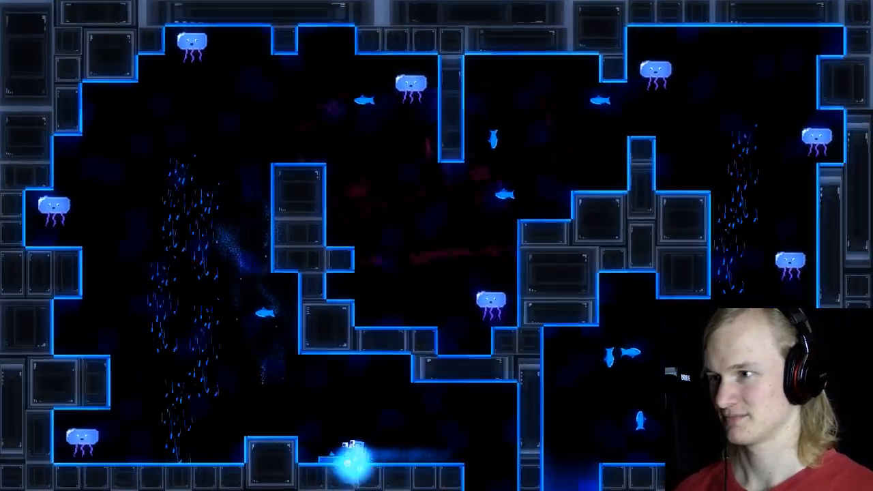
{"action": "key", "text": "space"}
{"action": "key", "text": "Right"}
{"action": "key", "text": "space"}
{"action": "key", "text": "Left"}
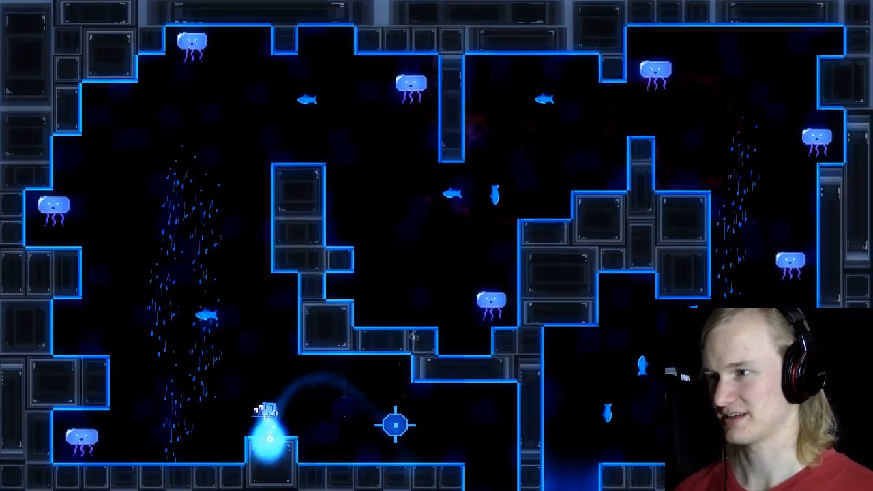
{"action": "key", "text": "space"}
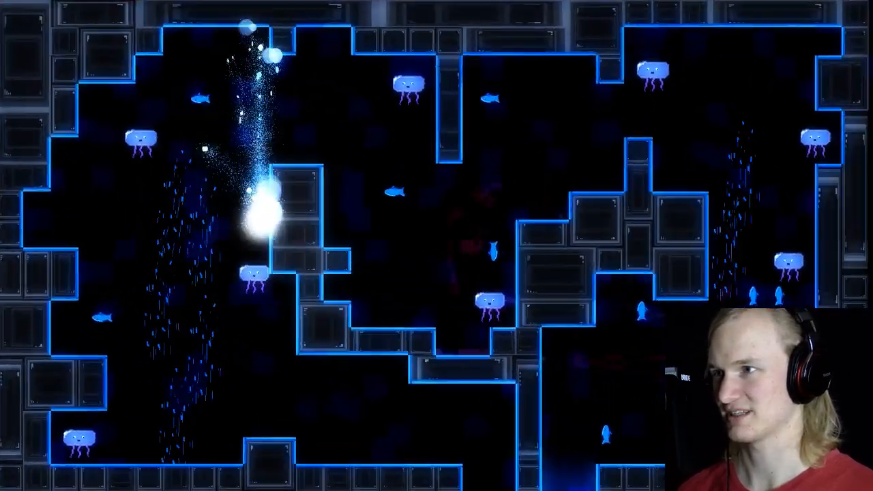
Step: Make further Rage Mode attempts from the floor ledge over the block, dodging the jellyfish on the way up
{"action": "key", "text": "space"}
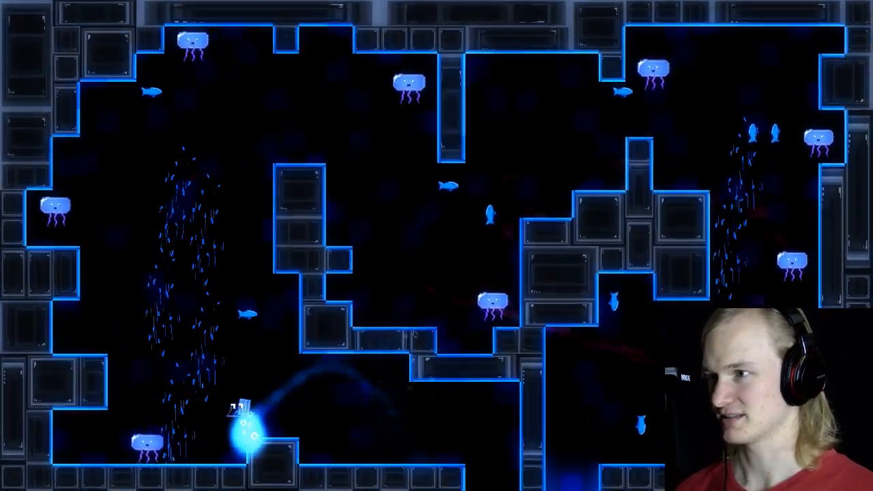
{"action": "key", "text": "space"}
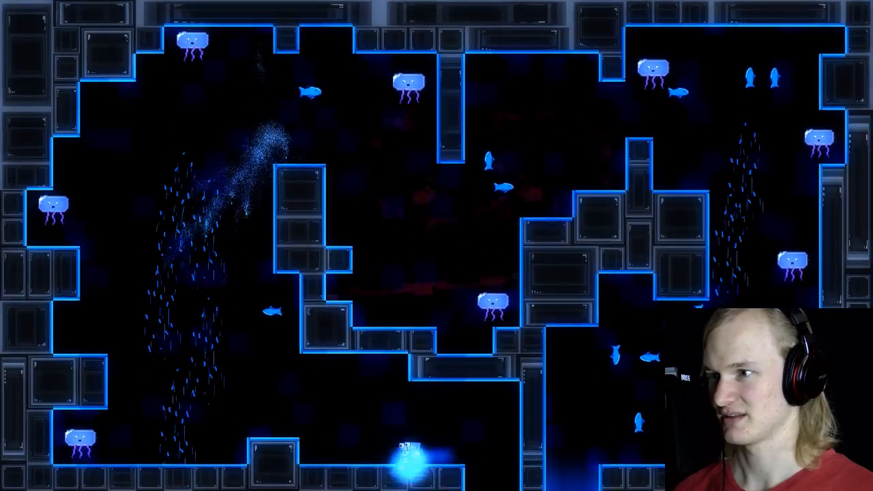
{"action": "key", "text": "Left"}
{"action": "key", "text": "space"}
{"action": "key", "text": "space"}
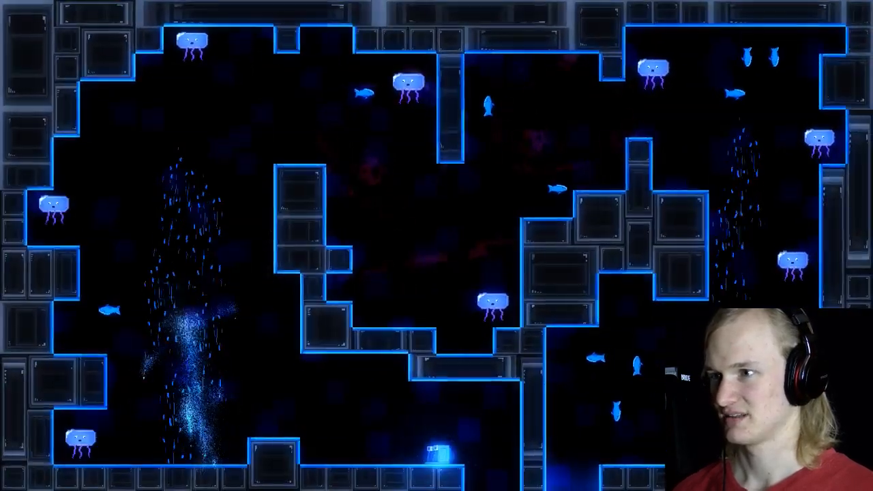
{"action": "key", "text": "space"}
{"action": "key", "text": "space"}
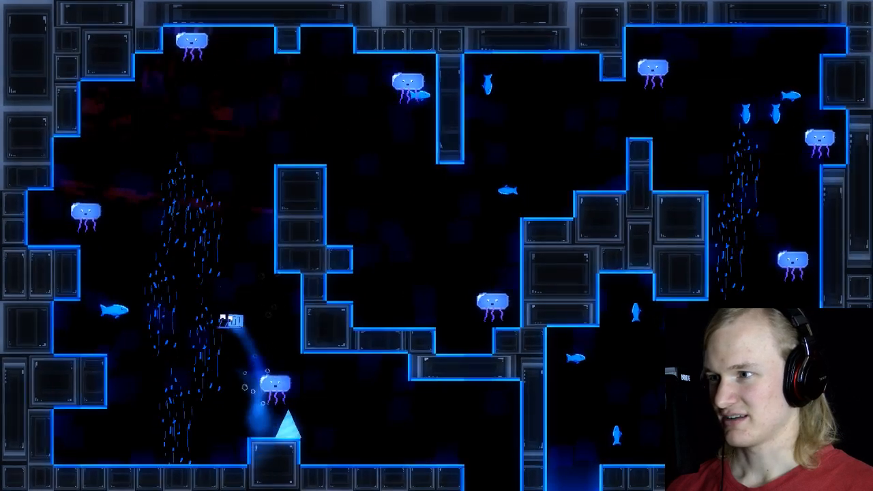
{"action": "key", "text": "Right"}
Step: Set the game's difficulty to Story Mode and return to the level
{"action": "key", "text": "Escape"}
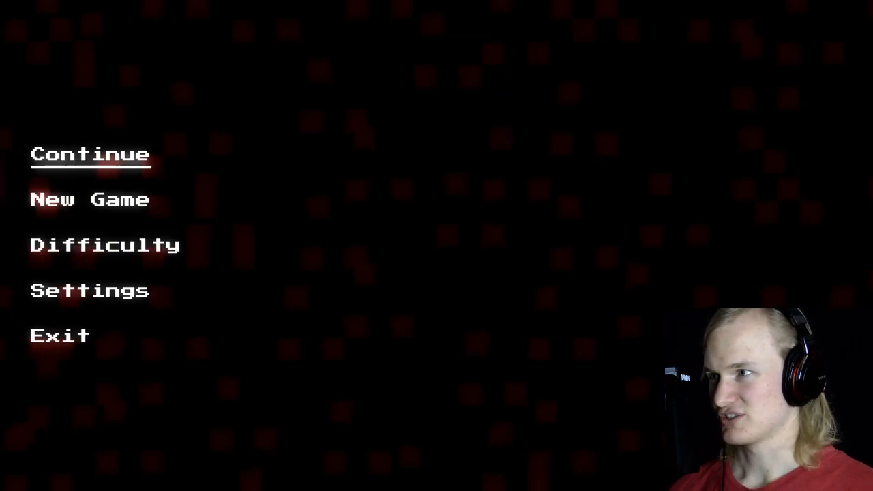
{"action": "key", "text": "Down"}
{"action": "key", "text": "Down"}
{"action": "key", "text": "Return"}
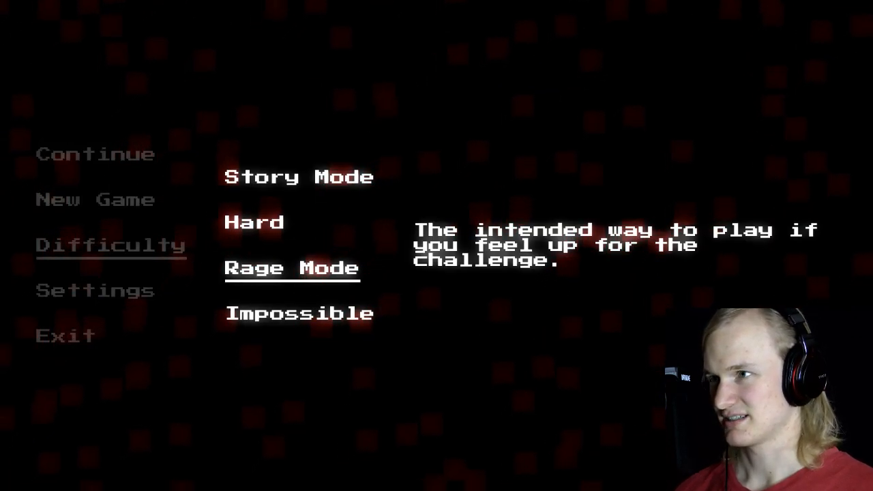
{"action": "key", "text": "Up"}
{"action": "key", "text": "Up"}
{"action": "key", "text": "Return"}
{"action": "key", "text": "Return"}
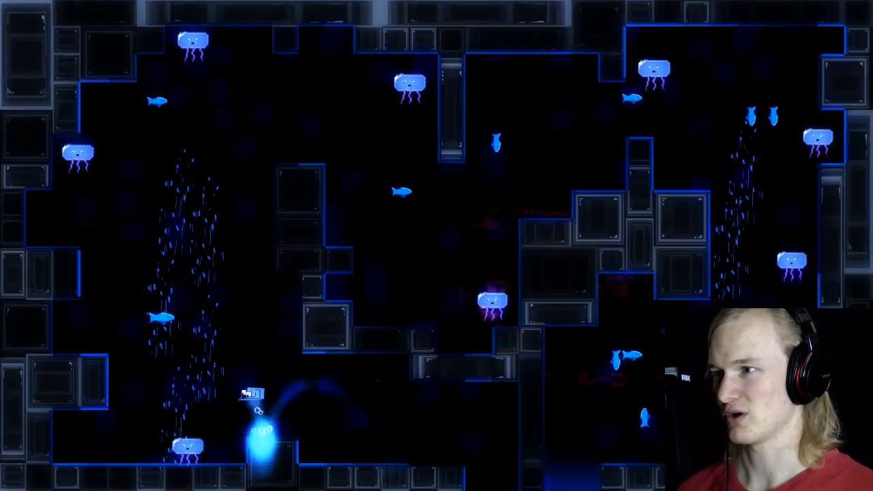
Step: Playtest the room on Story Mode, crossing over the tall wall column and exploring the ledge in the central basin
{"action": "key", "text": "Up"}
{"action": "key", "text": "Left"}
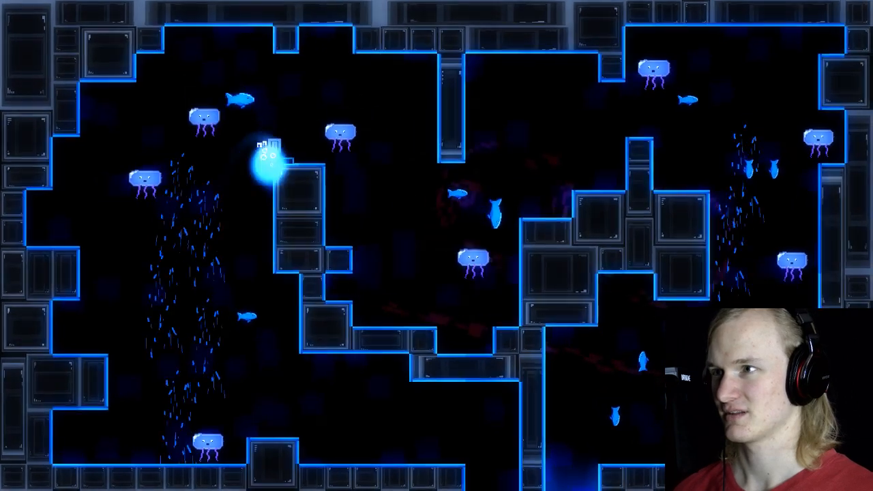
{"action": "key", "text": "Right"}
{"action": "key", "text": "Left"}
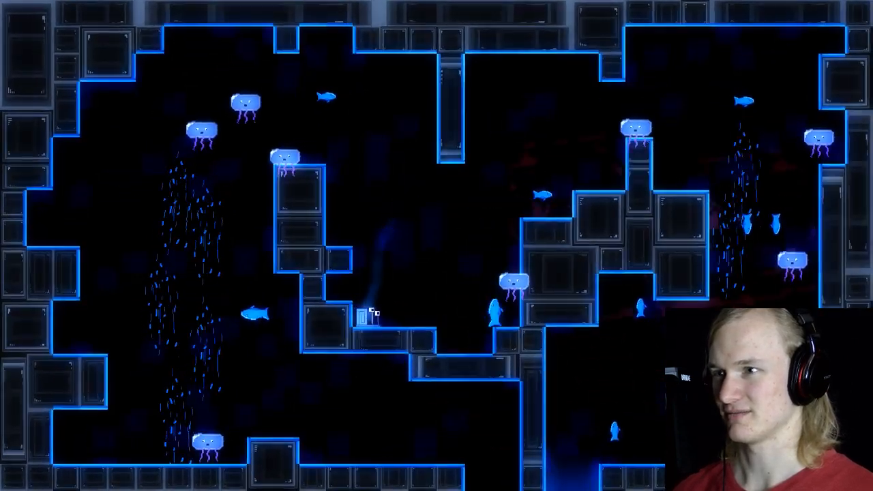
{"action": "key", "text": "Left"}
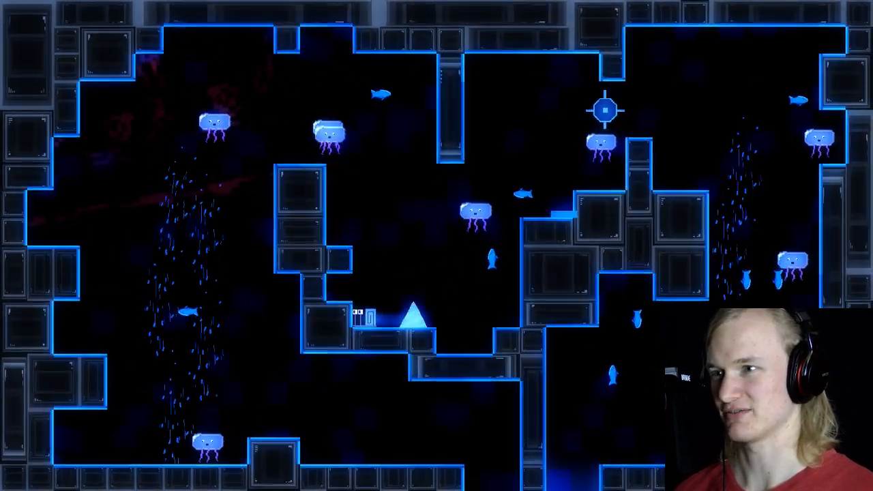
{"action": "key", "text": "Right"}
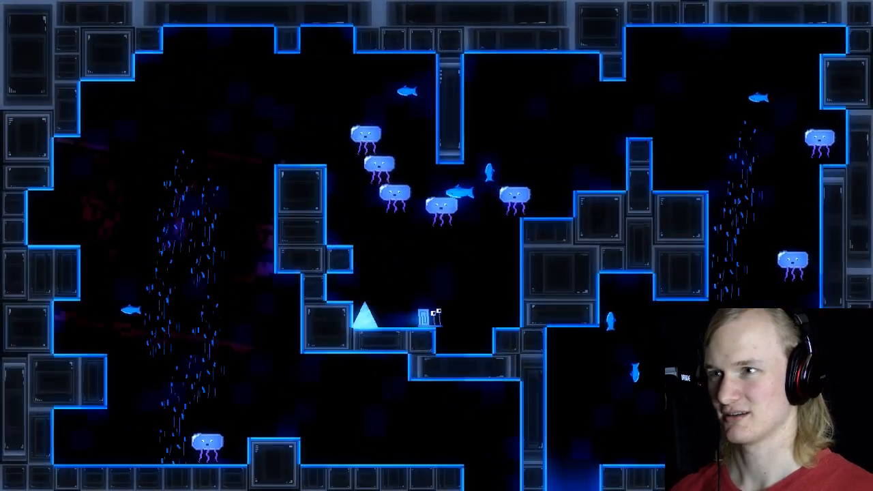
{"action": "key", "text": "Right"}
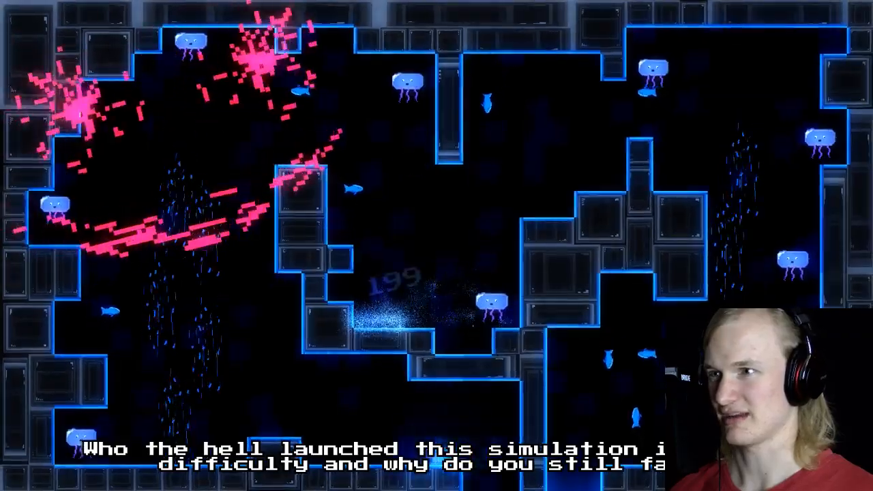
Step: Retry the Story Mode climb up the left current to the top of the tall wall column
{"action": "key", "text": "space"}
{"action": "key", "text": "Right"}
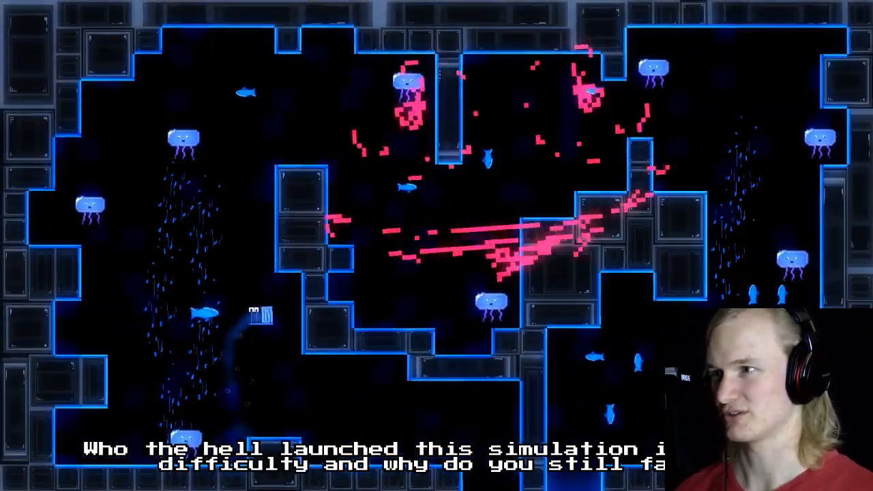
{"action": "key", "text": "Left"}
{"action": "key", "text": "space"}
{"action": "key", "text": "Right"}
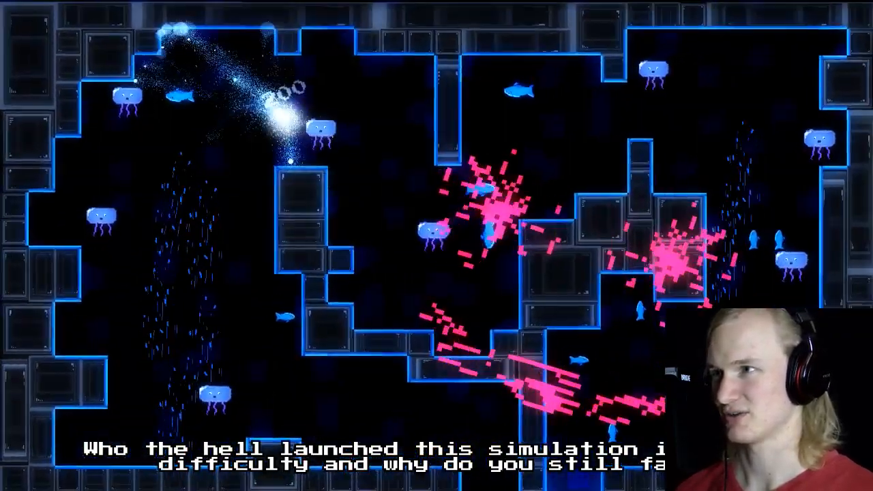
Step: Ride the left current over the wall column, drop past its spiked step, and restart the run from the floor
{"action": "key", "text": "Left"}
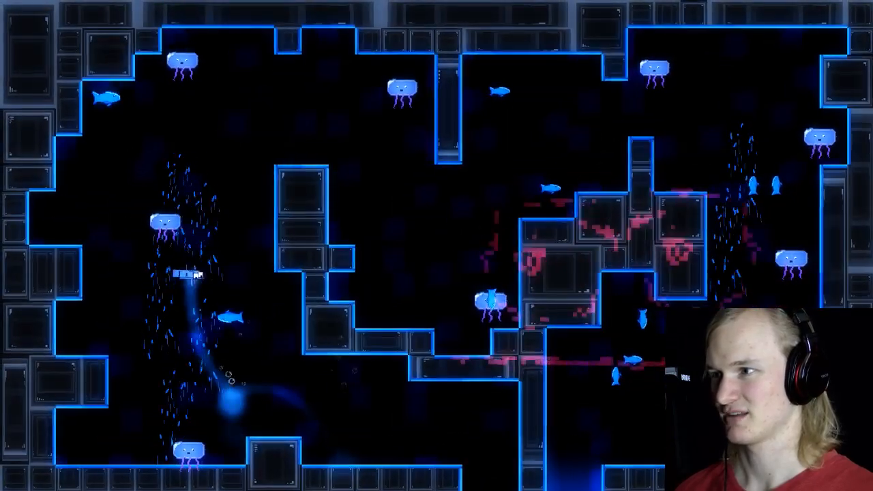
{"action": "key", "text": "space"}
{"action": "key", "text": "Left"}
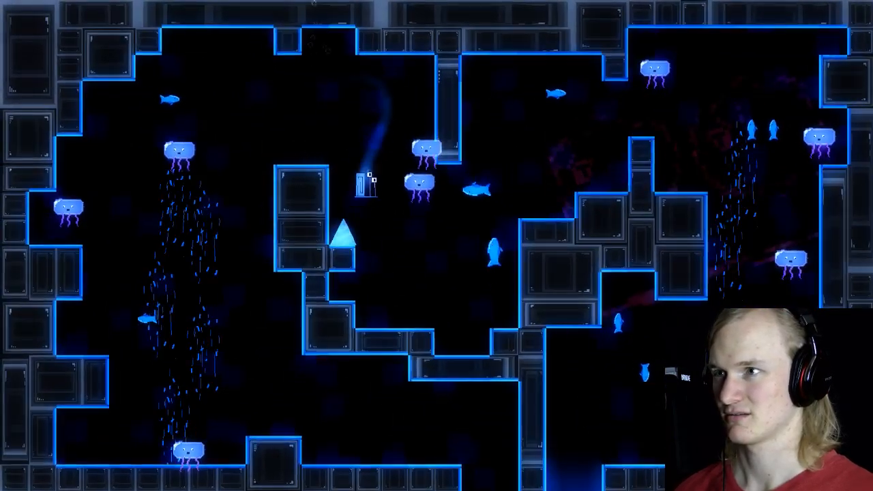
{"action": "key", "text": "Right"}
{"action": "key", "text": "Right"}
{"action": "key", "text": "space"}
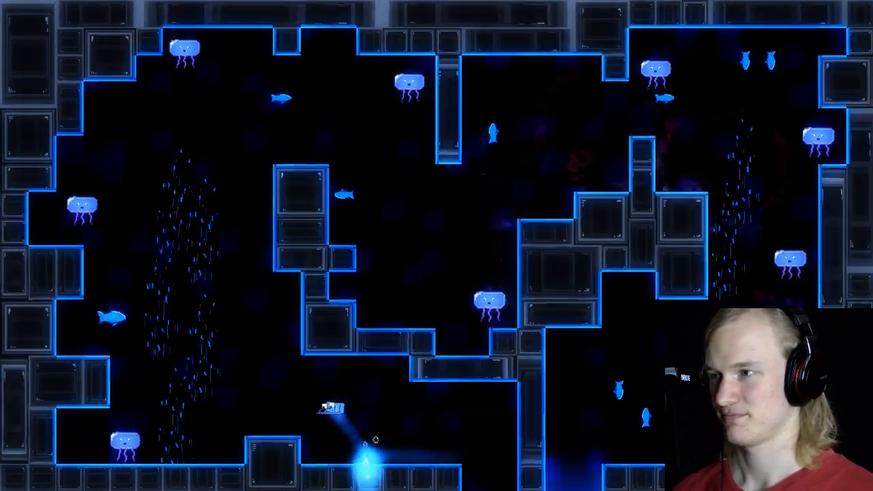
Step: Replay the route over the wall column, testing the descent past fish and jellyfish to the central basin's floor
{"action": "key", "text": "space"}
{"action": "key", "text": "Right"}
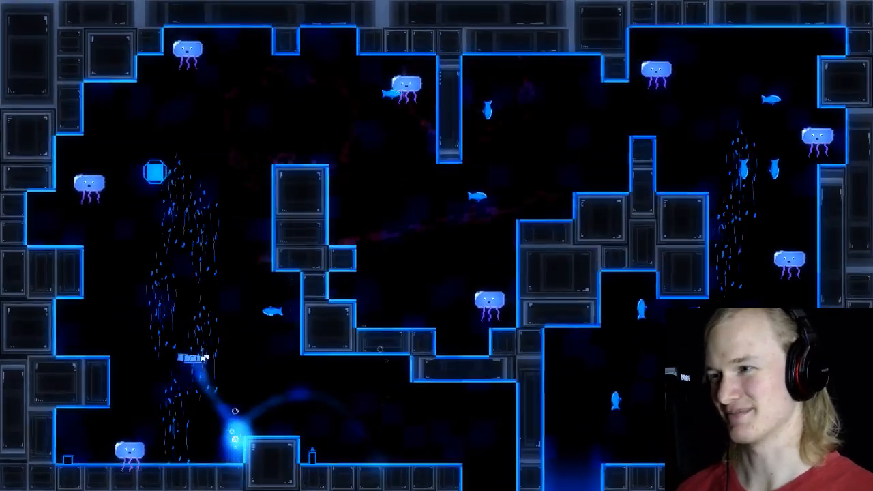
{"action": "key", "text": "Right"}
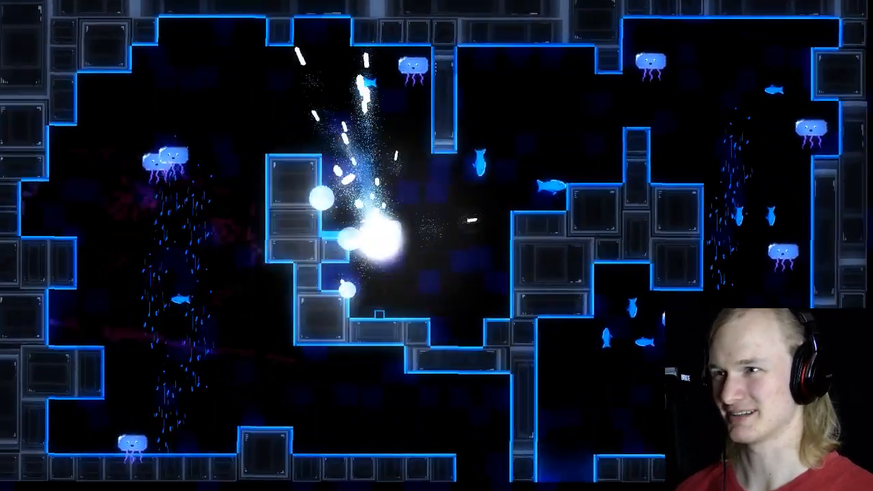
{"action": "key", "text": "Left"}
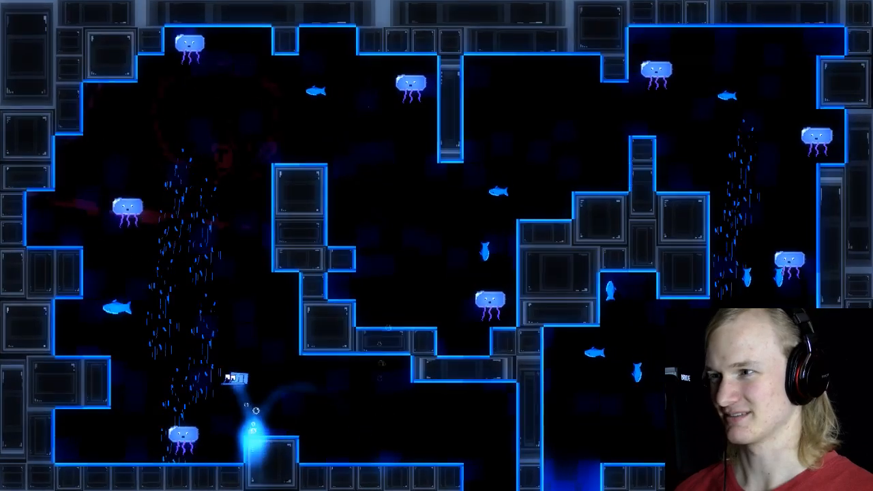
{"action": "key", "text": "Right"}
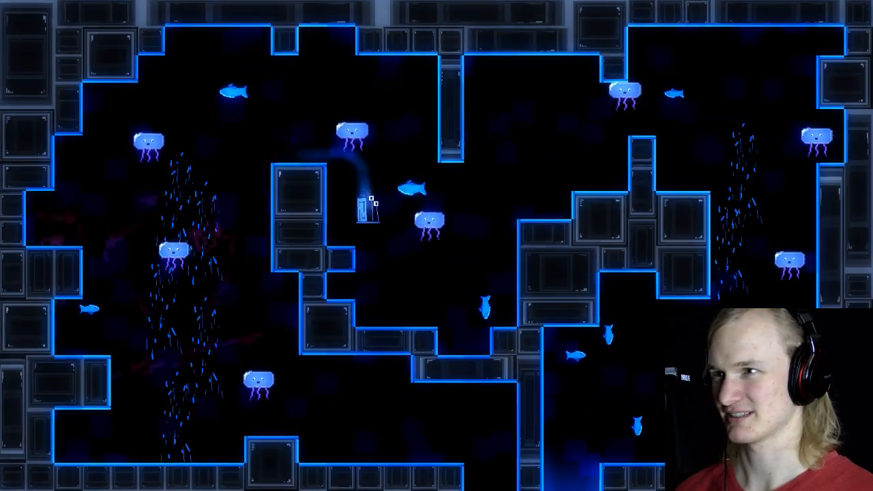
{"action": "key", "text": "Right"}
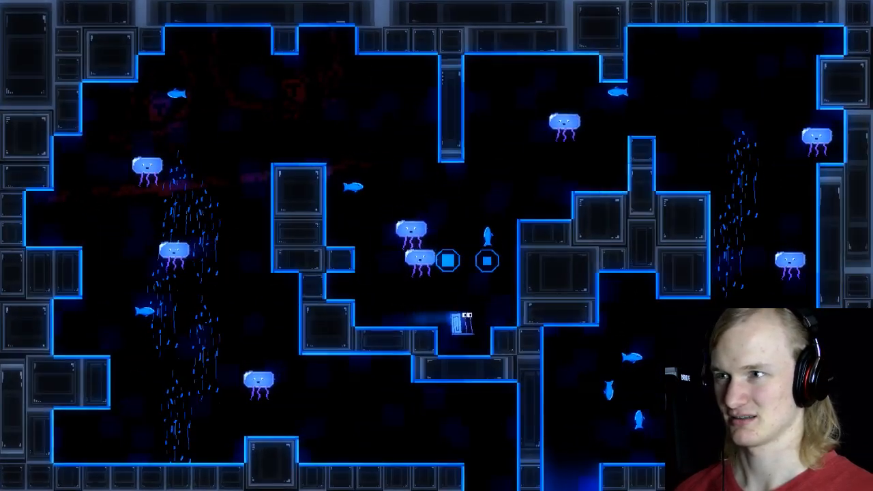
{"action": "key", "text": "space"}
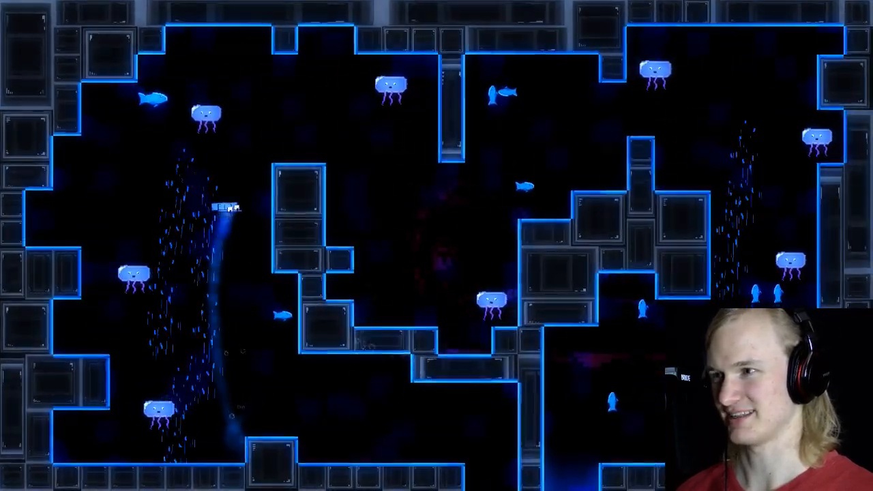
Step: Playtest the climb up the left current again, restarting from the floor and heading for the top of the tall wall column
{"action": "key", "text": "space"}
{"action": "key", "text": "Right"}
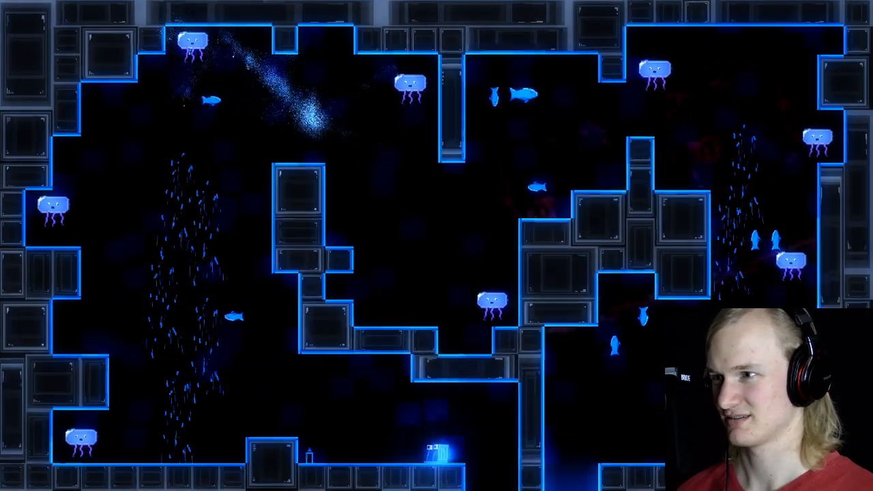
{"action": "key", "text": "Left"}
{"action": "key", "text": "space"}
{"action": "key", "text": "space"}
{"action": "key", "text": "Right"}
Step: Retry the run from the floor via the left current, crossing the wall column past the spike and fish
{"action": "key", "text": "space"}
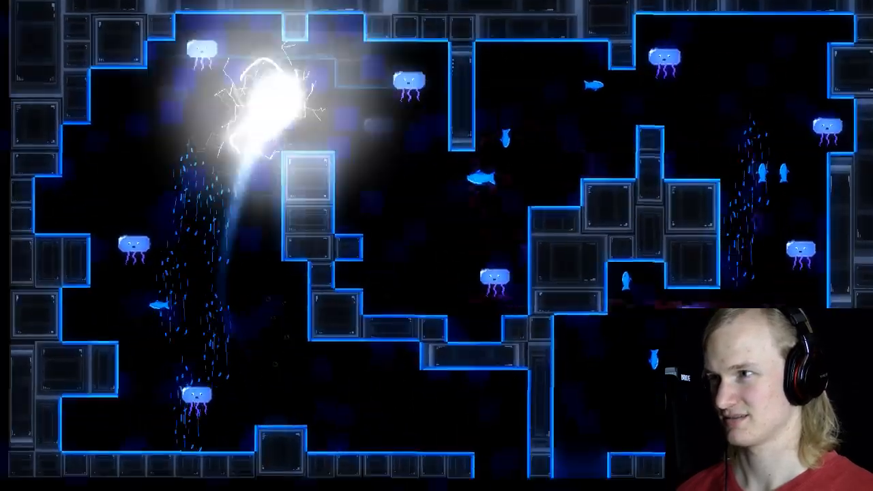
{"action": "key", "text": "Left"}
{"action": "key", "text": "space"}
{"action": "key", "text": "space"}
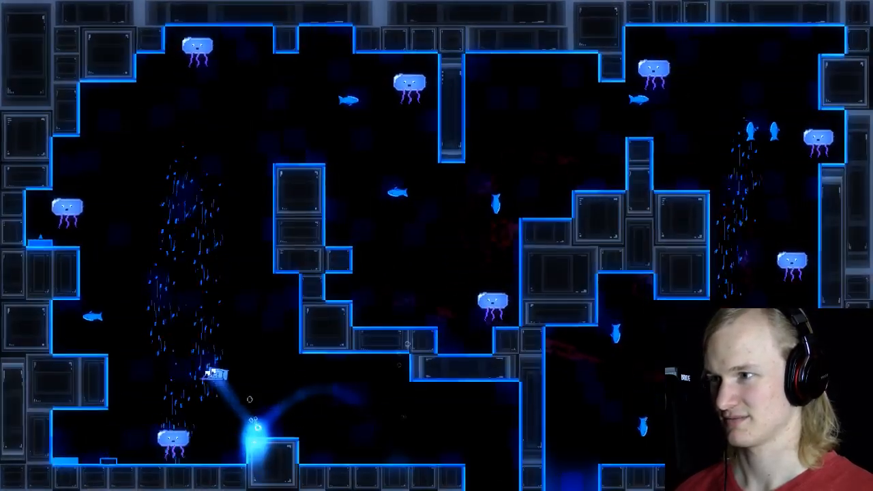
{"action": "key", "text": "Right"}
{"action": "key", "text": "space"}
Step: Replay the route over the wall column and through the central basin toward the ledge with the spike, then quit the playtest
{"action": "key", "text": "space"}
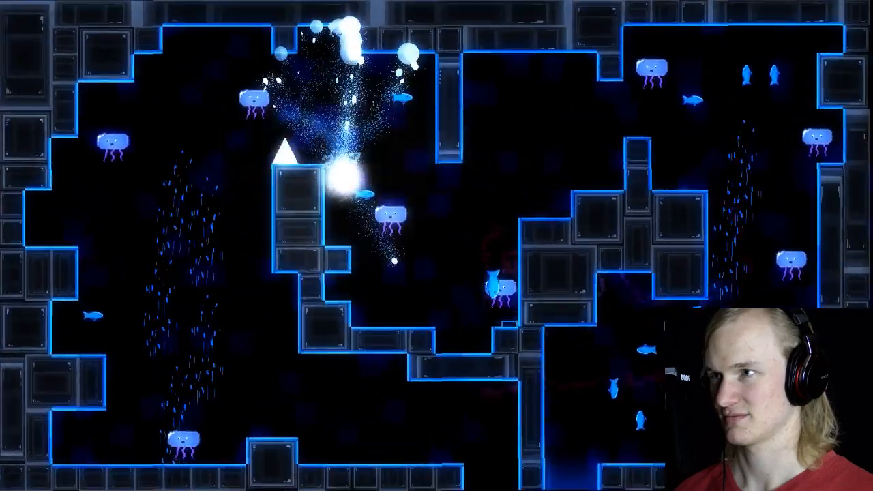
{"action": "key", "text": "Left"}
{"action": "key", "text": "space"}
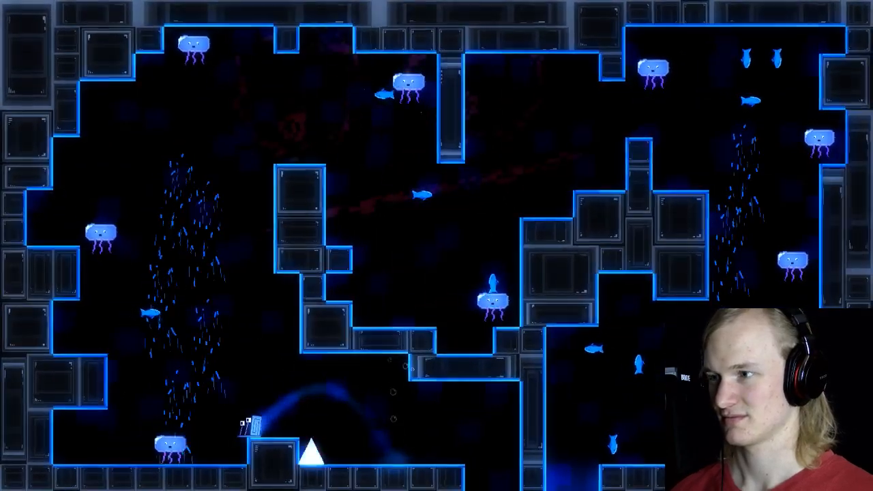
{"action": "key", "text": "space"}
{"action": "key", "text": "Right"}
{"action": "key", "text": "space"}
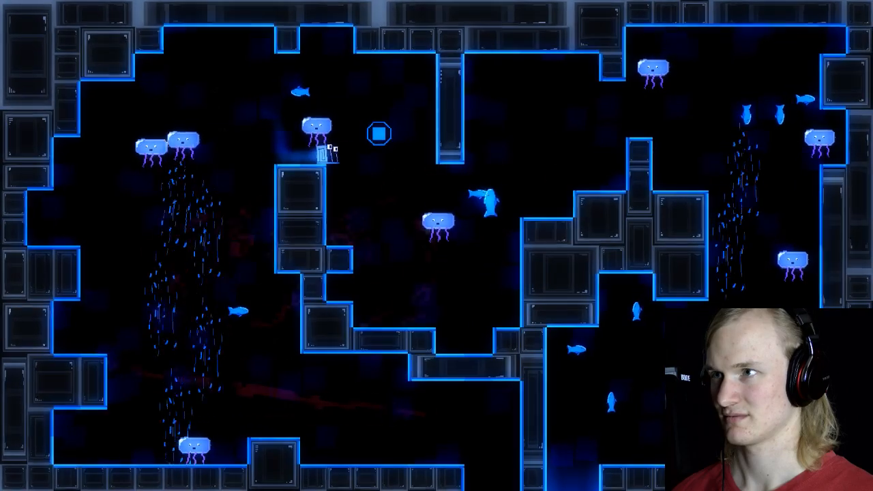
{"action": "key", "text": "Left"}
{"action": "key", "text": "Right"}
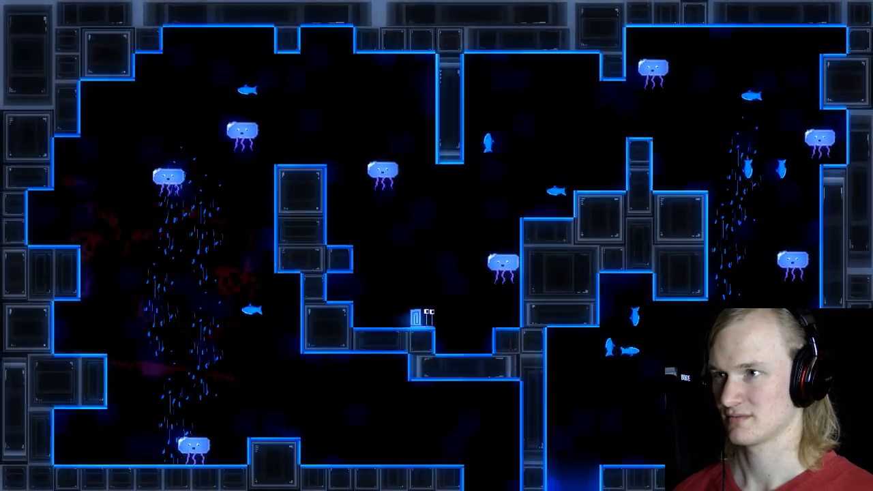
{"action": "key", "text": "space"}
{"action": "key", "text": "space"}
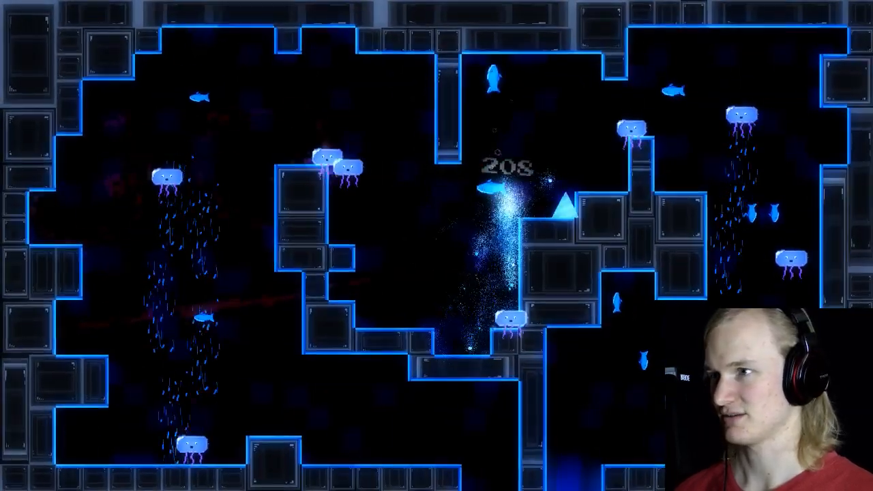
{"action": "key", "text": "Escape"}
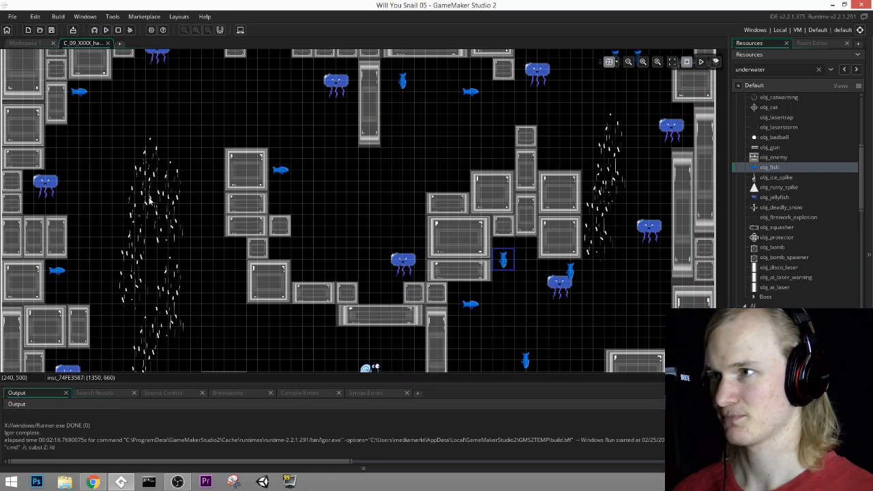
Step: Examine the hardcore mix room's layers, from FadeOutIn down to Goal, and the instances they hold
{"action": "middle_click_drag", "start_coordinate": [408, 317], "coordinate": [321, 198]}
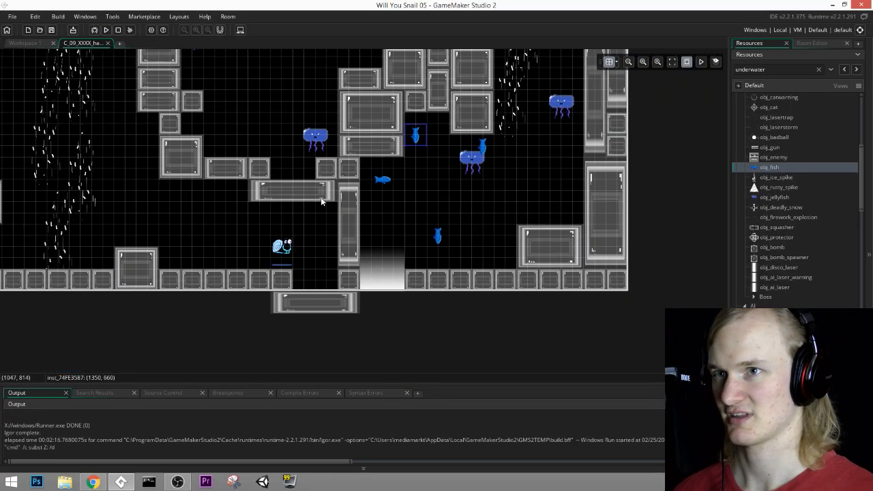
{"action": "middle_click_drag", "start_coordinate": [359, 219], "coordinate": [511, 238]}
{"action": "scroll", "coordinate": [362, 197], "scroll_direction": "up", "scroll_amount": 1, "text": "ctrl"}
{"action": "middle_click_drag", "start_coordinate": [363, 197], "coordinate": [433, 233]}
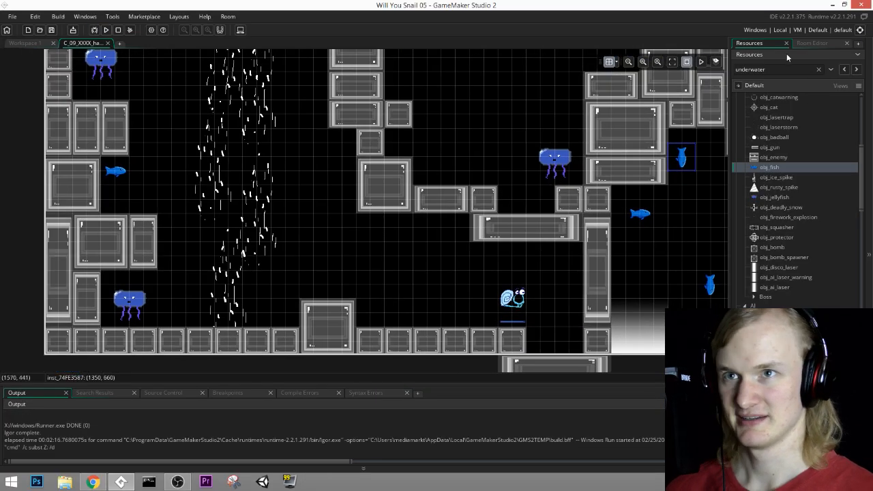
{"action": "left_click", "coordinate": [815, 44]}
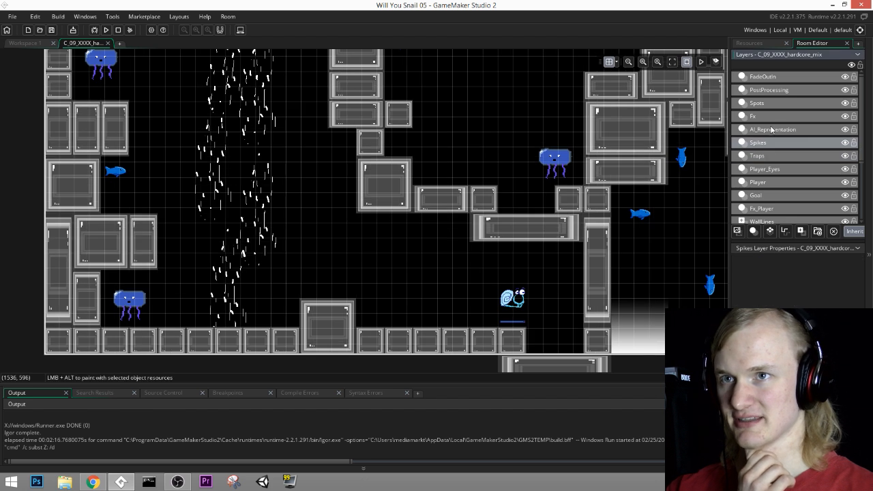
{"action": "left_click", "coordinate": [771, 117]}
{"action": "left_click", "coordinate": [760, 184]}
{"action": "left_click", "coordinate": [762, 169]}
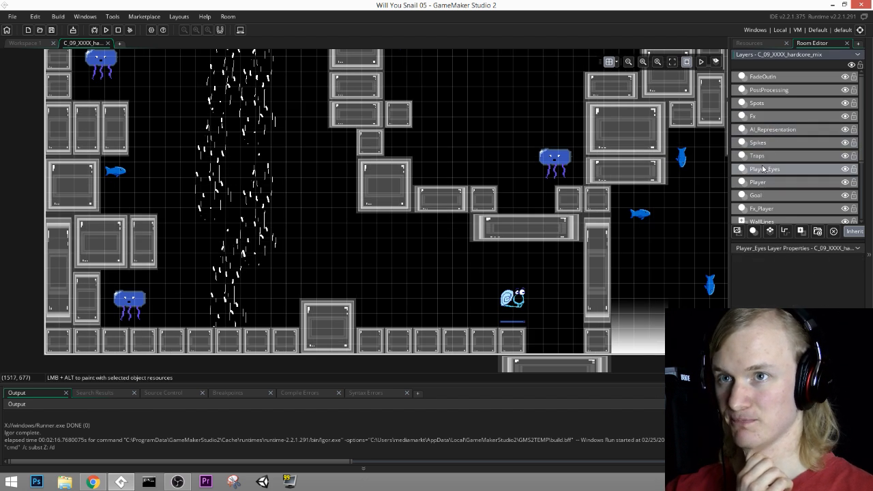
{"action": "left_click", "coordinate": [764, 154]}
{"action": "left_click", "coordinate": [770, 142]}
{"action": "left_click", "coordinate": [771, 131]}
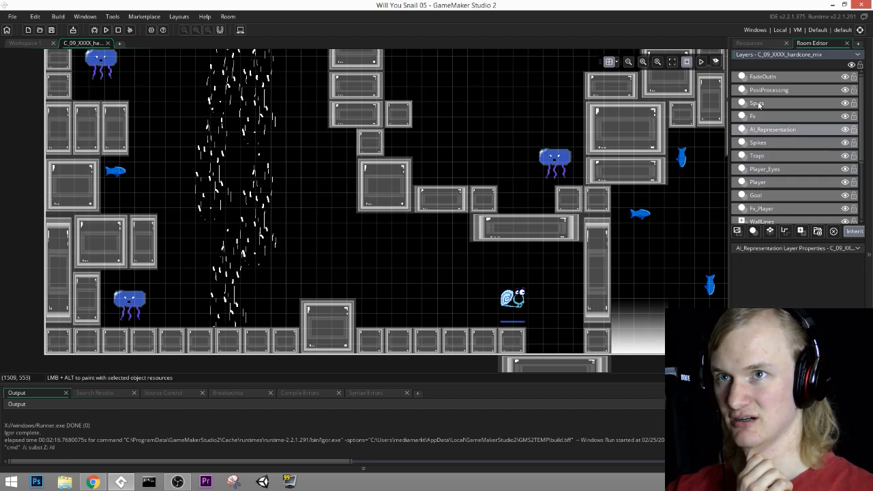
{"action": "left_click", "coordinate": [762, 79]}
{"action": "left_click", "coordinate": [767, 90]}
{"action": "left_click", "coordinate": [771, 105]}
{"action": "left_click", "coordinate": [772, 124]}
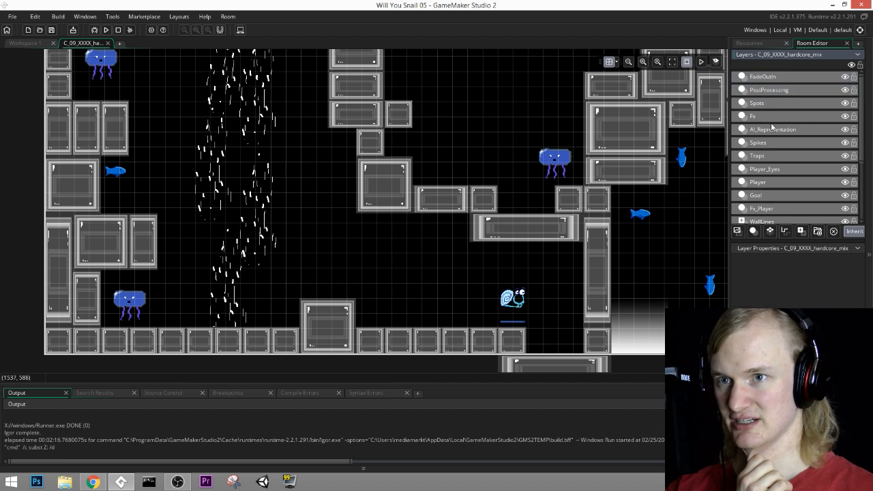
{"action": "left_click", "coordinate": [773, 143]}
{"action": "left_click", "coordinate": [775, 157]}
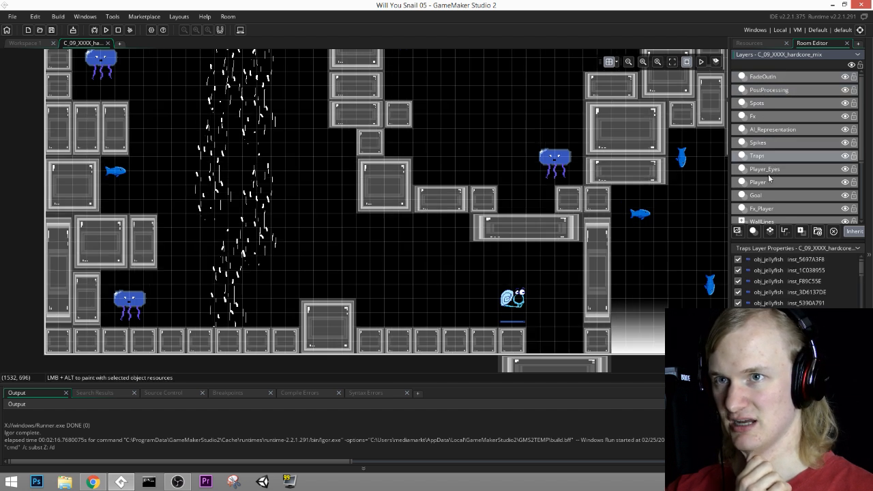
{"action": "left_click", "coordinate": [768, 172]}
{"action": "left_click", "coordinate": [769, 185]}
{"action": "left_click", "coordinate": [765, 197]}
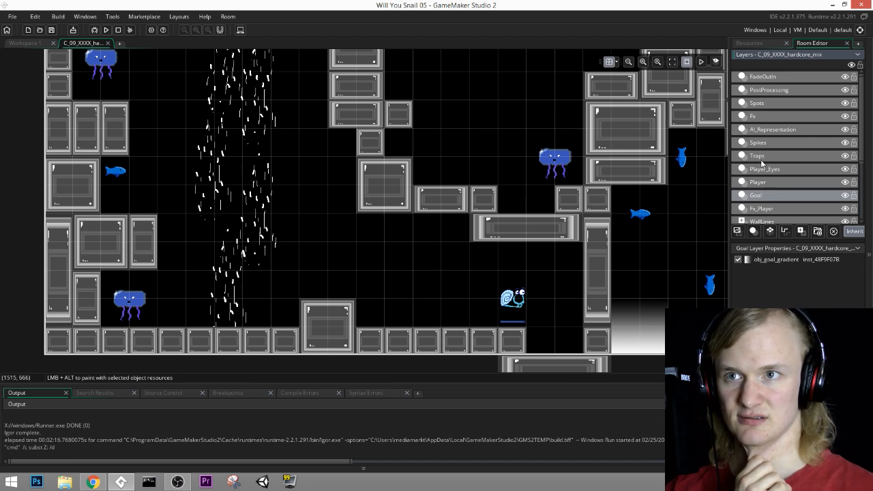
Step: Make the Walls layer active and return to the project's resources
{"action": "scroll", "coordinate": [757, 183], "scroll_direction": "down", "scroll_amount": 1}
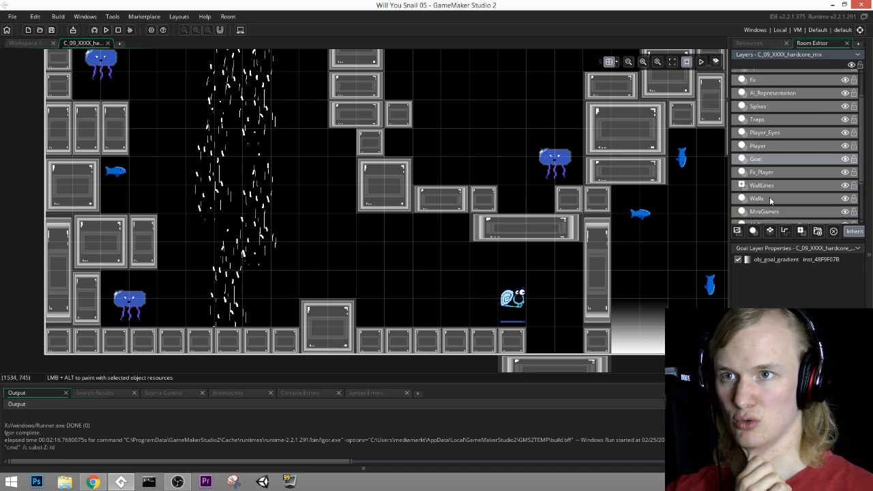
{"action": "left_click", "coordinate": [770, 199]}
{"action": "left_click", "coordinate": [751, 43]}
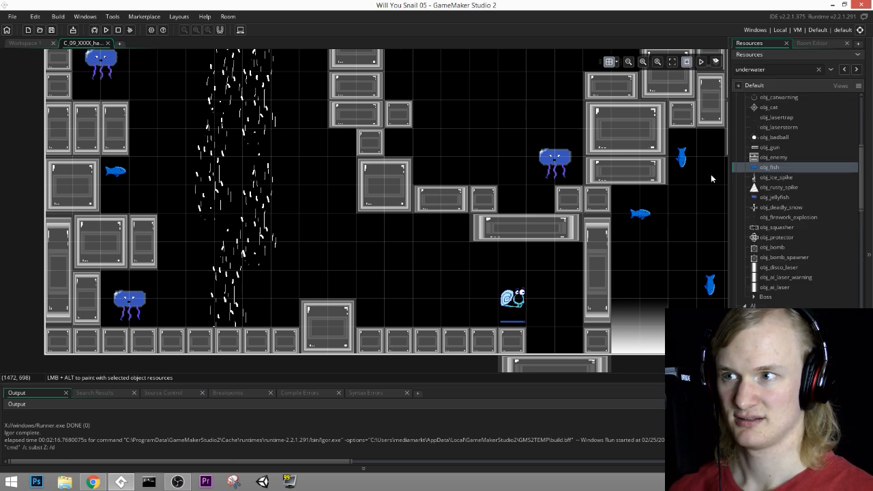
Step: Find cam_zoom_70 among the Managers objects and place it as a large zone covering the snail's start area below the ledge
{"action": "middle_click_drag", "start_coordinate": [677, 177], "coordinate": [643, 187]}
{"action": "scroll", "coordinate": [804, 224], "scroll_direction": "up", "scroll_amount": 7}
{"action": "scroll", "coordinate": [802, 226], "scroll_direction": "down", "scroll_amount": 3}
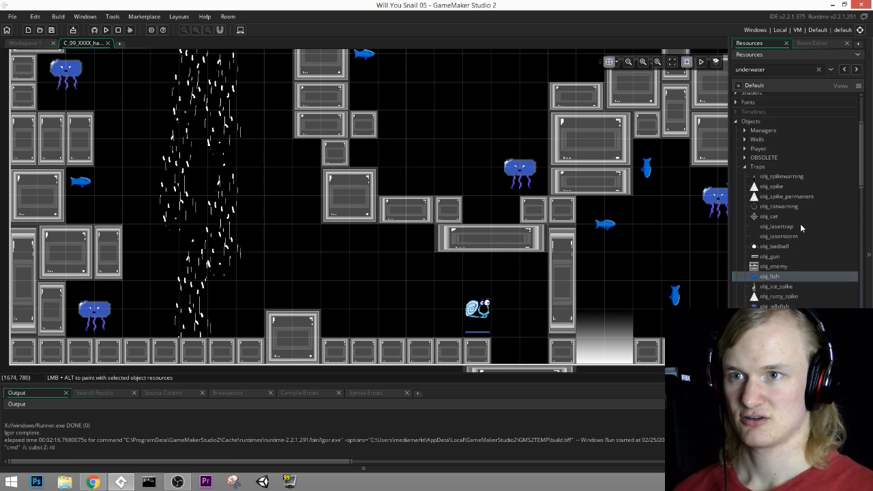
{"action": "scroll", "coordinate": [801, 226], "scroll_direction": "down", "scroll_amount": 6}
{"action": "scroll", "coordinate": [793, 247], "scroll_direction": "up", "scroll_amount": 4}
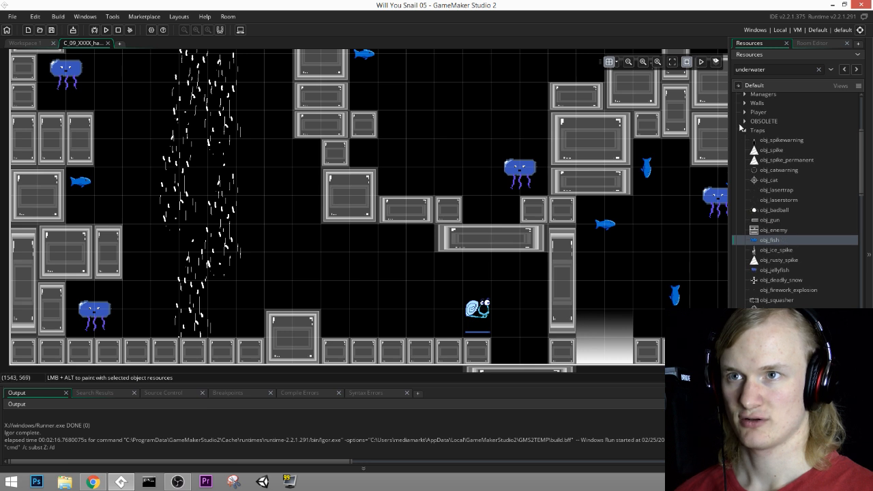
{"action": "scroll", "coordinate": [742, 128], "scroll_direction": "up", "scroll_amount": 2}
{"action": "left_click", "coordinate": [746, 131]}
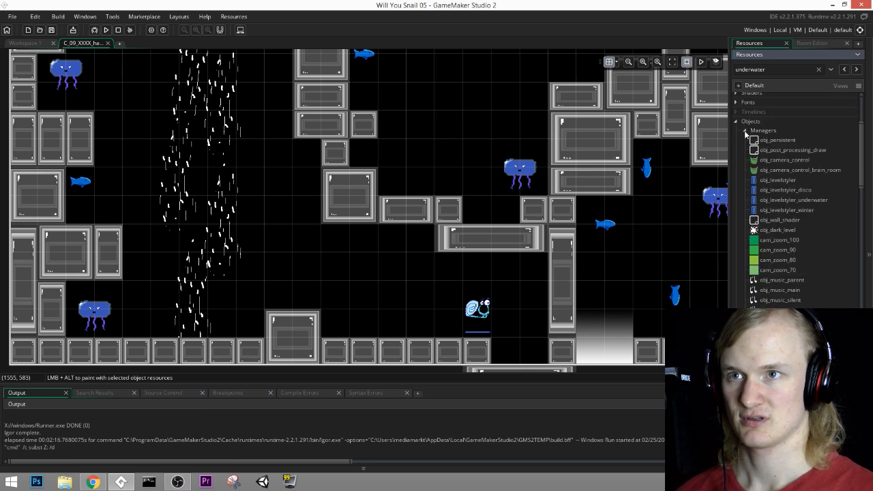
{"action": "left_click", "coordinate": [779, 270]}
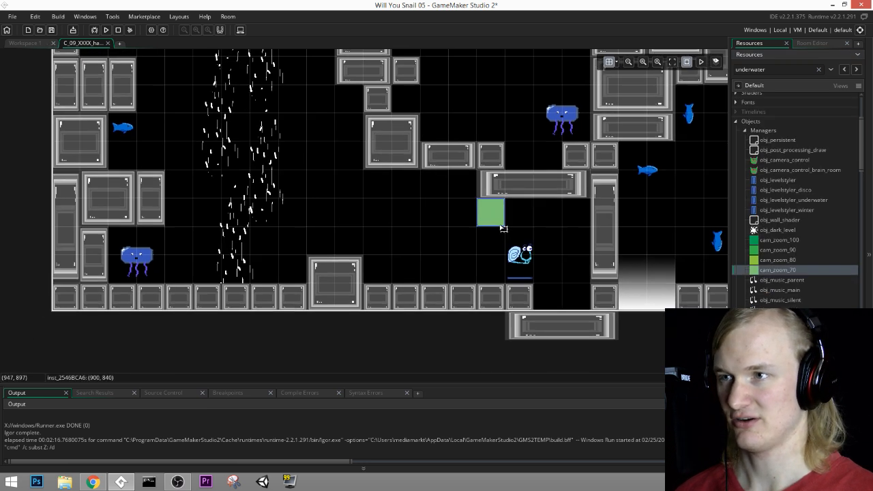
{"action": "left_click_drag", "start_coordinate": [502, 226], "coordinate": [590, 281]}
Step: Place a cam_zoom_80 zone as a vertical strip between the tall wall column's base and the raised floor block
{"action": "middle_click_drag", "start_coordinate": [426, 206], "coordinate": [656, 242]}
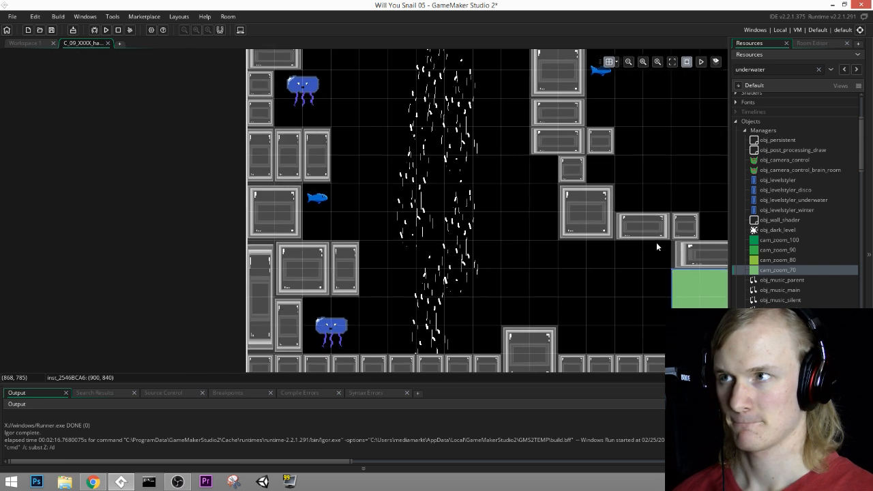
{"action": "left_click", "coordinate": [756, 261]}
{"action": "left_click", "coordinate": [544, 176]}
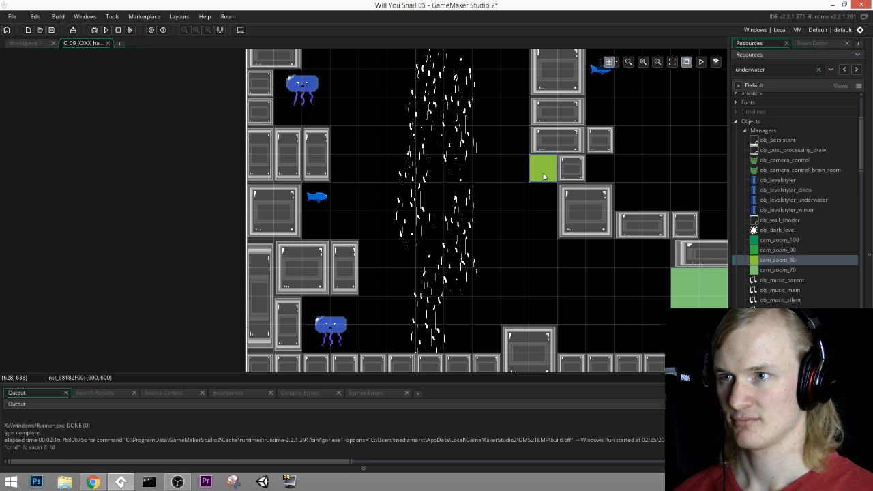
{"action": "middle_click_drag", "start_coordinate": [546, 178], "coordinate": [548, 191]}
{"action": "left_click_drag", "start_coordinate": [546, 185], "coordinate": [548, 236]}
{"action": "middle_click_drag", "start_coordinate": [605, 294], "coordinate": [541, 257]}
{"action": "left_click_drag", "start_coordinate": [474, 215], "coordinate": [479, 290]}
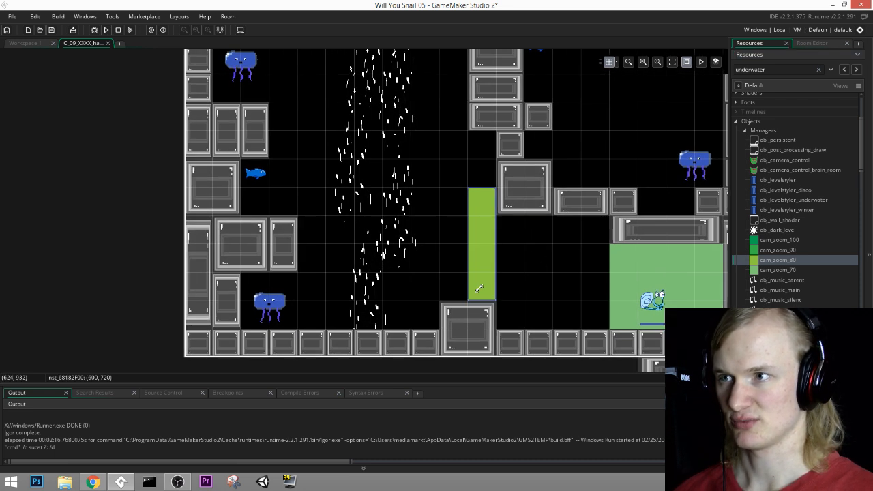
Step: Place a cam_zoom_90 zone as a horizontal strip across the left current, from the left wall to the tall column
{"action": "middle_click_drag", "start_coordinate": [498, 238], "coordinate": [484, 256]}
{"action": "middle_click_drag", "start_coordinate": [478, 209], "coordinate": [507, 328]}
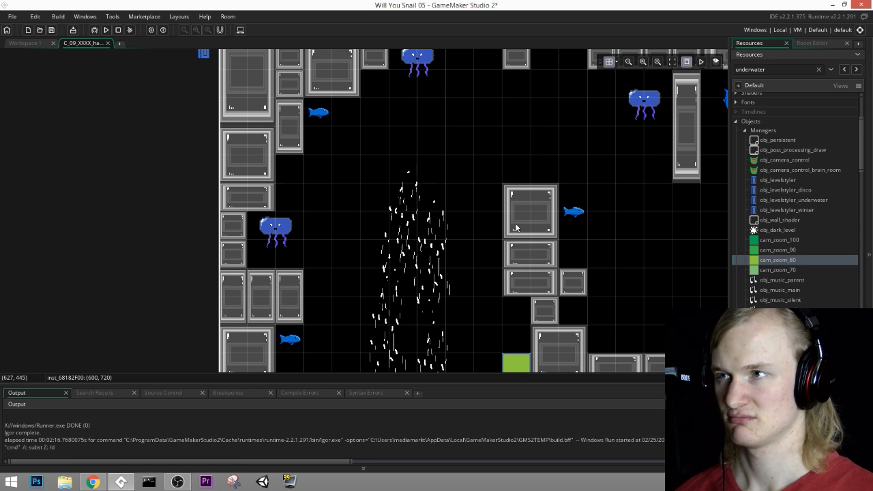
{"action": "middle_click_drag", "start_coordinate": [516, 228], "coordinate": [507, 175]}
{"action": "left_click_drag", "start_coordinate": [795, 251], "coordinate": [502, 264]}
{"action": "middle_click_drag", "start_coordinate": [472, 140], "coordinate": [461, 207]}
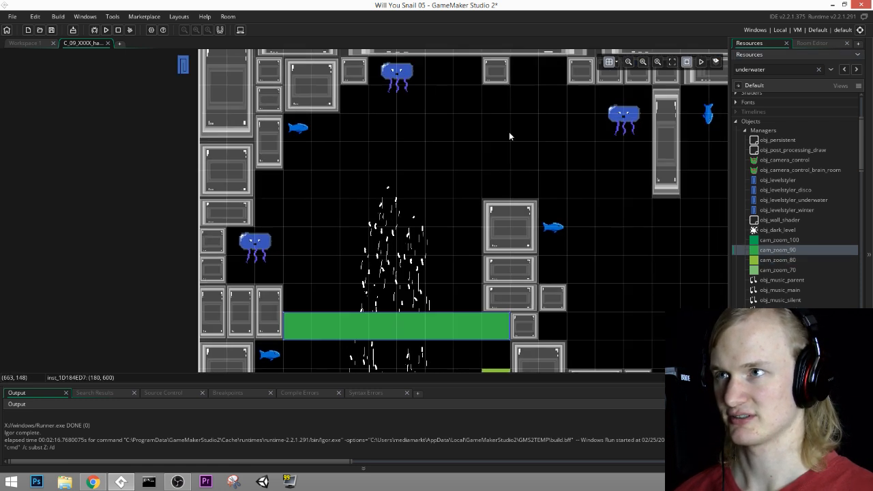
Step: Place a cam_zoom_80 strip five grid cells wide from the tall column's top to beneath the hanging pillar
{"action": "middle_click_drag", "start_coordinate": [515, 133], "coordinate": [331, 118]}
{"action": "left_click_drag", "start_coordinate": [778, 260], "coordinate": [522, 198]}
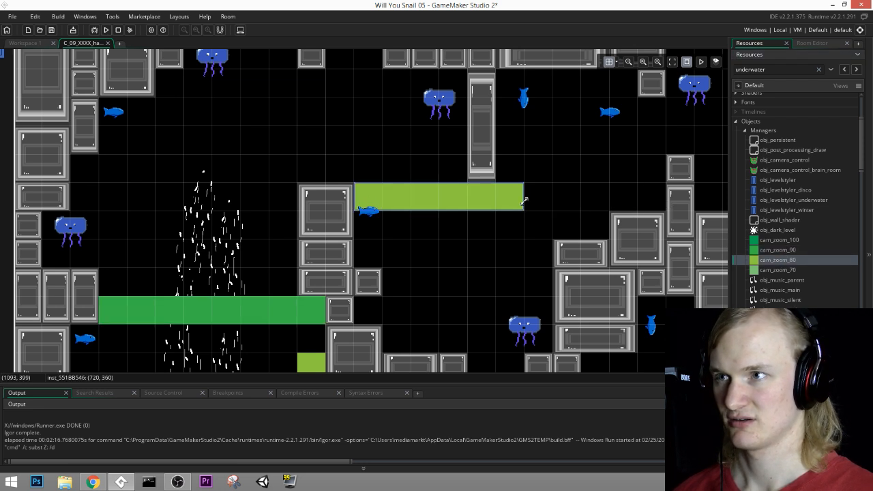
{"action": "middle_click_drag", "start_coordinate": [431, 219], "coordinate": [353, 193]}
{"action": "middle_click_drag", "start_coordinate": [531, 200], "coordinate": [467, 193]}
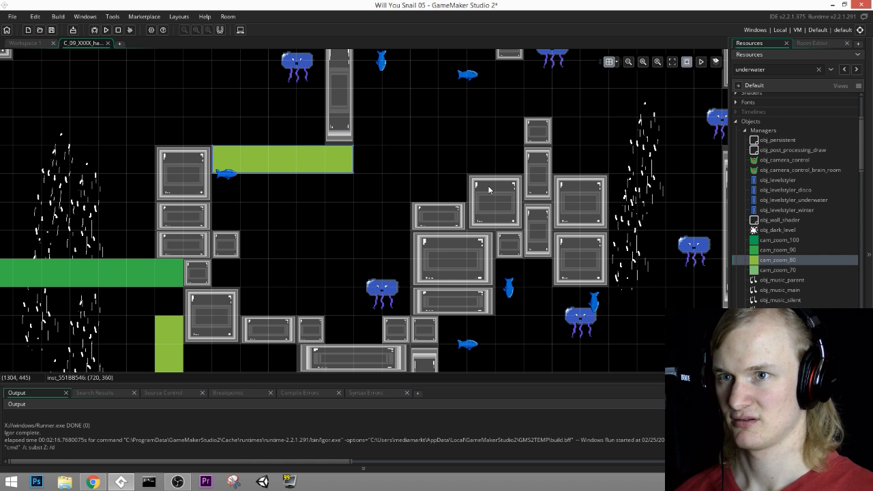
Step: Place a cam_zoom_70 strip six grid cells wide between the hanging pillar and the narrow pillar's top block, at y 300
{"action": "middle_click_drag", "start_coordinate": [523, 177], "coordinate": [475, 232]}
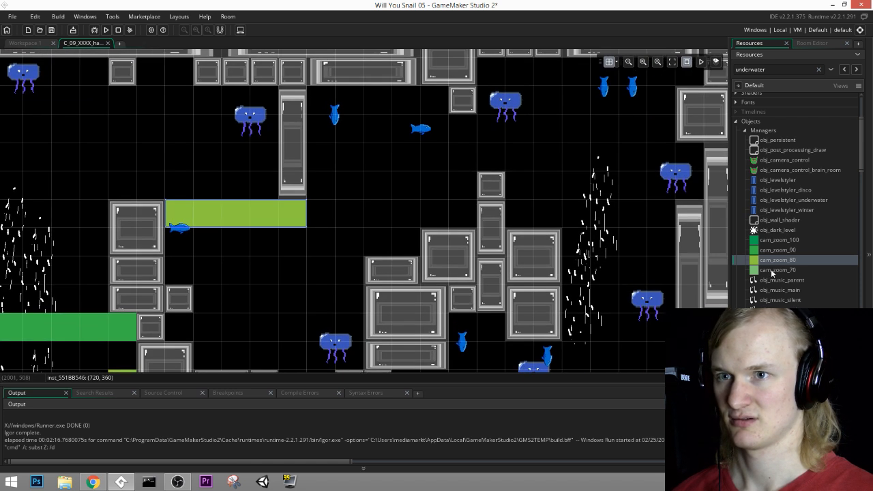
{"action": "left_click_drag", "start_coordinate": [773, 272], "coordinate": [410, 157]}
{"action": "middle_click_drag", "start_coordinate": [398, 207], "coordinate": [477, 199]}
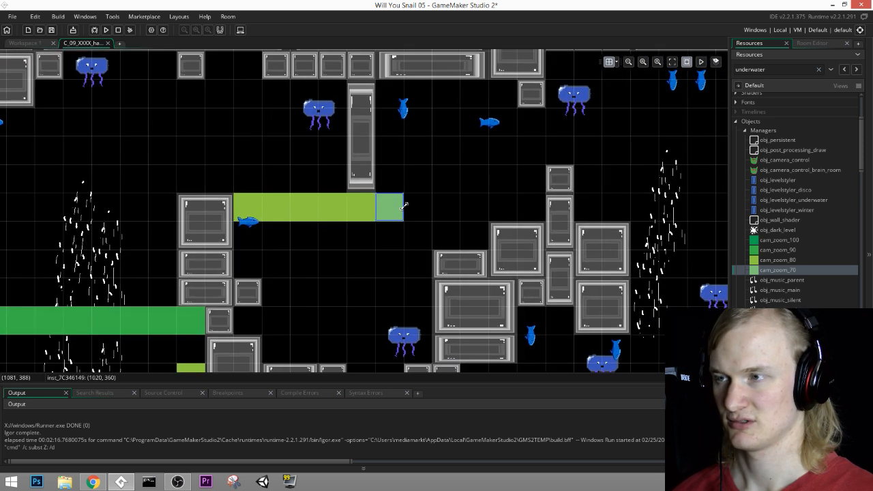
{"action": "left_click_drag", "start_coordinate": [403, 178], "coordinate": [545, 186]}
{"action": "middle_click_drag", "start_coordinate": [545, 197], "coordinate": [486, 209]}
{"action": "middle_click_drag", "start_coordinate": [456, 184], "coordinate": [462, 218]}
Step: Place a cam_zoom_80 strip seven grid cells wide at y 300, from the narrow pillar's top block across the right current to the wall
{"action": "middle_click_drag", "start_coordinate": [543, 164], "coordinate": [386, 165]}
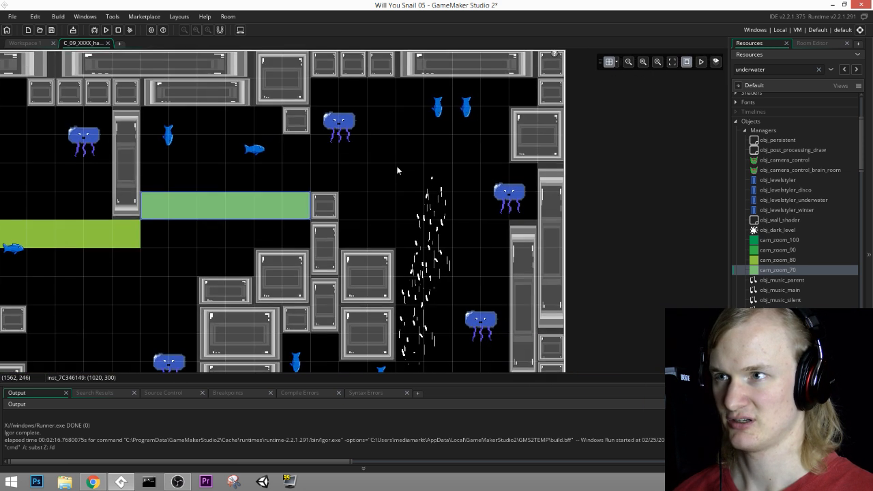
{"action": "left_click", "coordinate": [796, 262]}
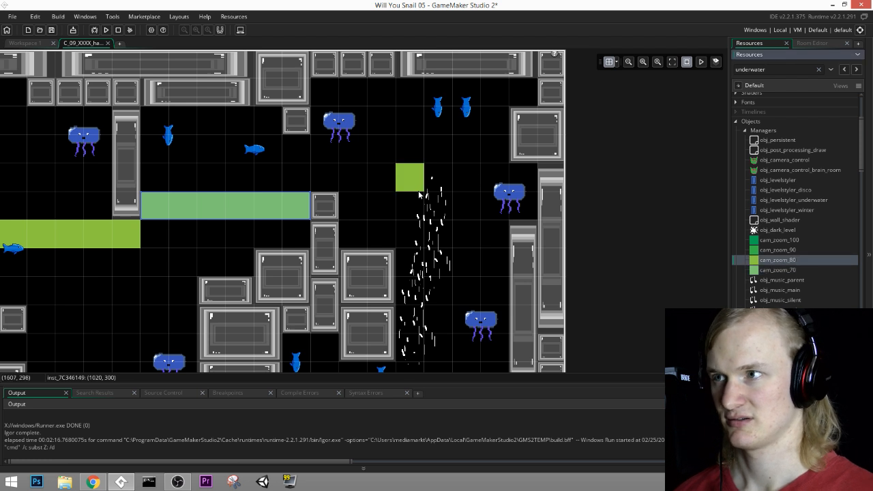
{"action": "left_click", "coordinate": [361, 208]}
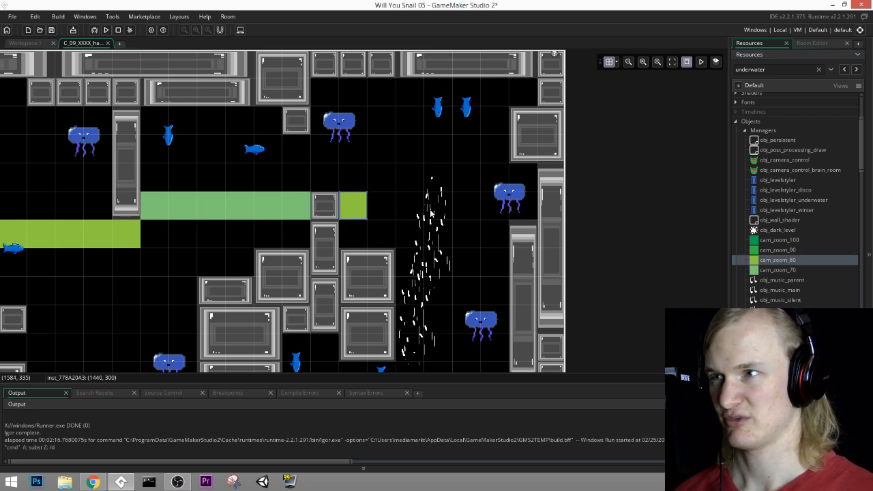
{"action": "middle_click_drag", "start_coordinate": [378, 217], "coordinate": [404, 197]}
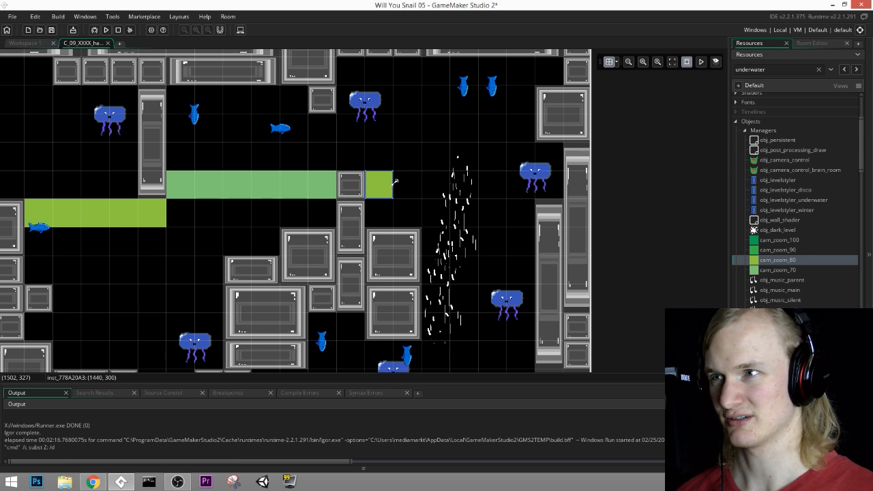
{"action": "left_click_drag", "start_coordinate": [394, 183], "coordinate": [548, 182]}
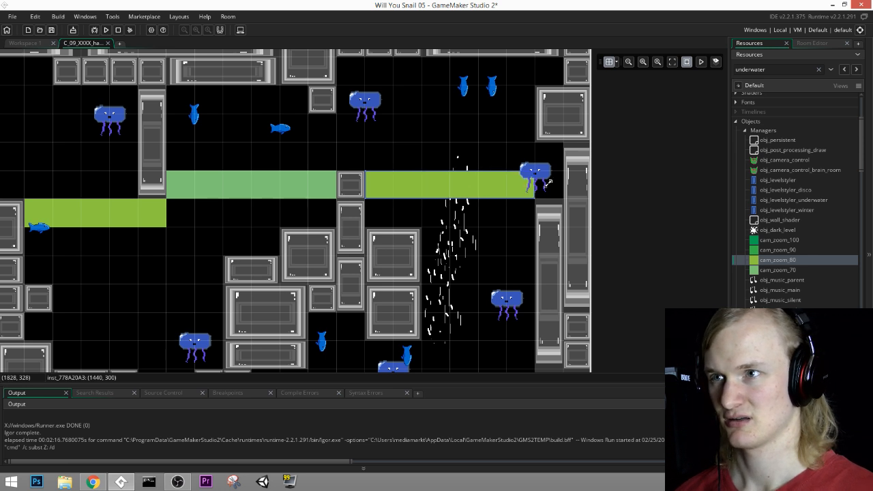
{"action": "scroll", "coordinate": [513, 236], "scroll_direction": "down", "scroll_amount": 4}
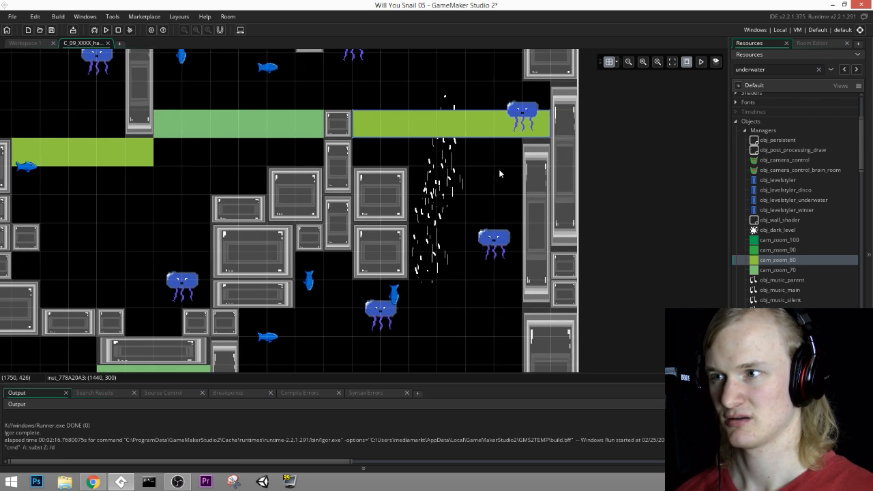
Step: Place a cam_zoom_70 zone as a vertical strip six grid cells tall from beneath the right block stack down to the floor
{"action": "scroll", "coordinate": [543, 177], "scroll_direction": "down", "scroll_amount": 1}
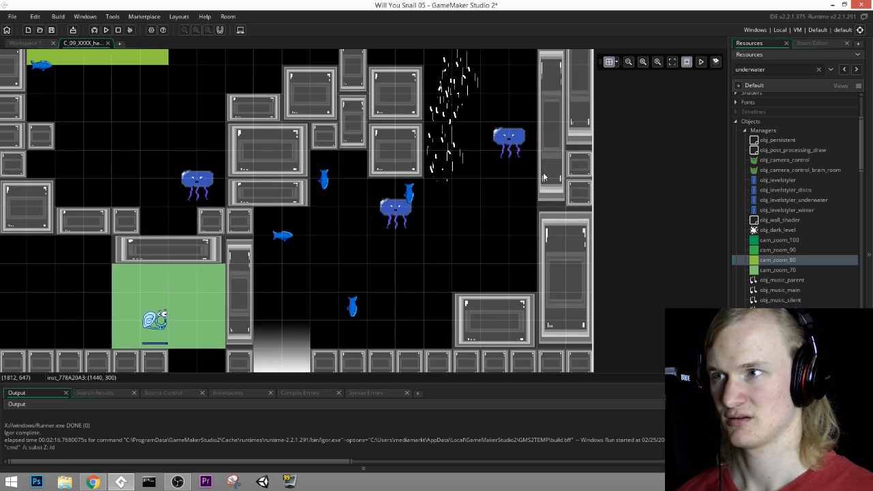
{"action": "left_click", "coordinate": [781, 271]}
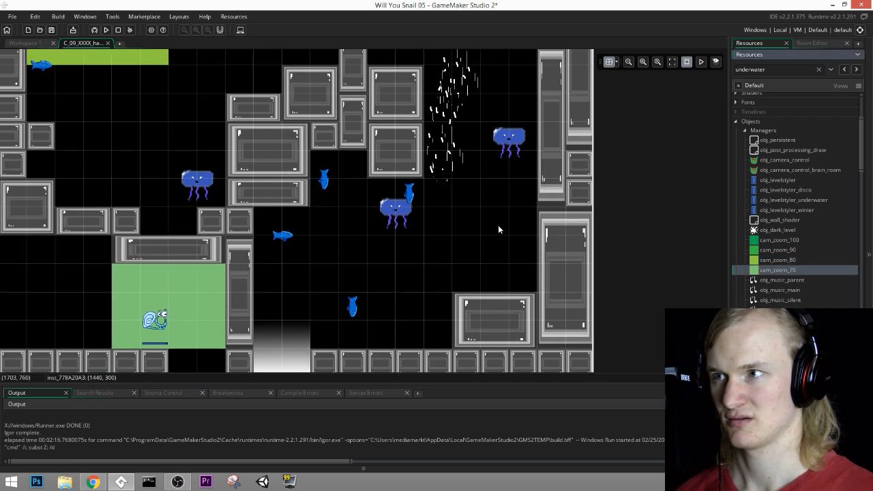
{"action": "left_click", "coordinate": [419, 208]}
{"action": "left_click_drag", "start_coordinate": [414, 208], "coordinate": [414, 336]}
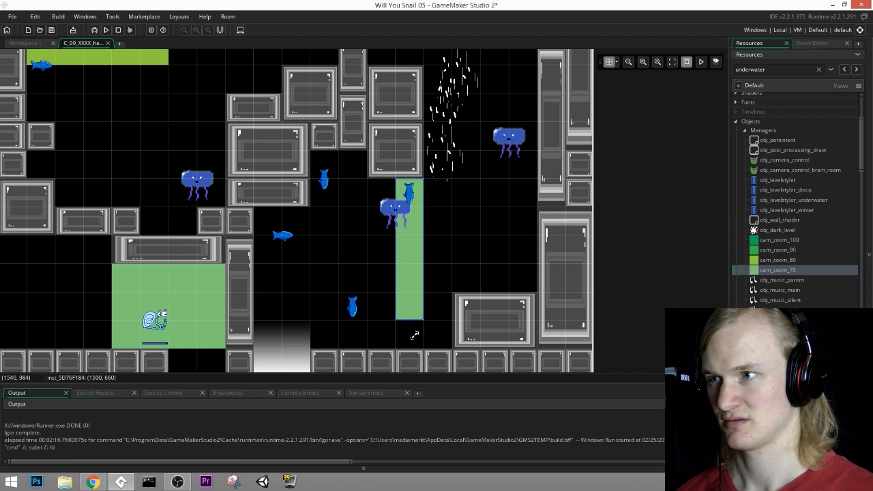
Step: Look through the room's layers and make the Traps layer active
{"action": "left_click", "coordinate": [817, 44]}
{"action": "scroll", "coordinate": [768, 158], "scroll_direction": "up", "scroll_amount": 2}
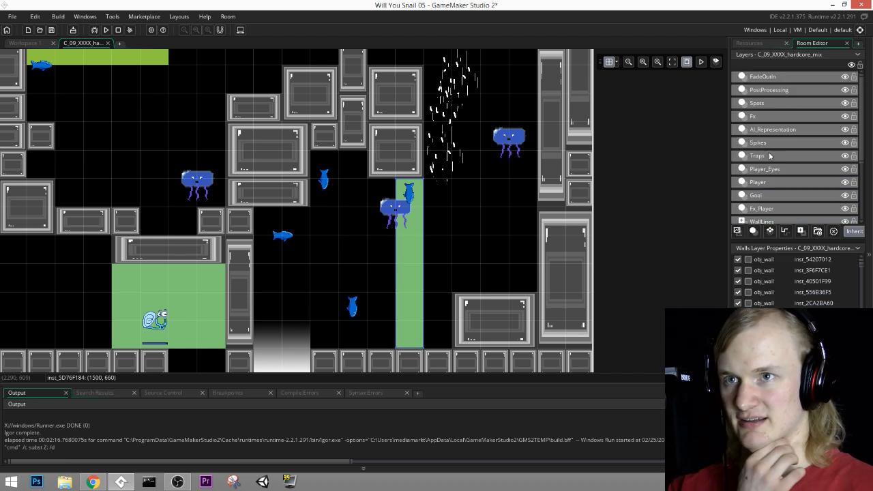
{"action": "left_click", "coordinate": [756, 103]}
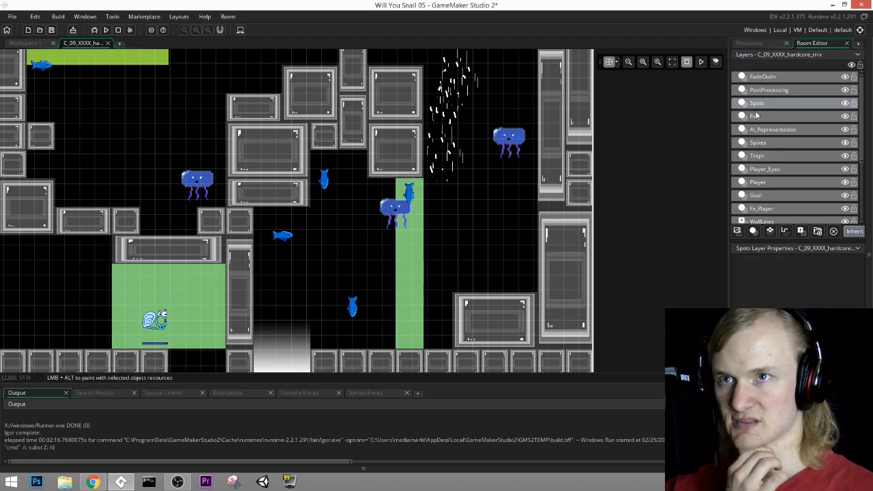
{"action": "left_click", "coordinate": [757, 116]}
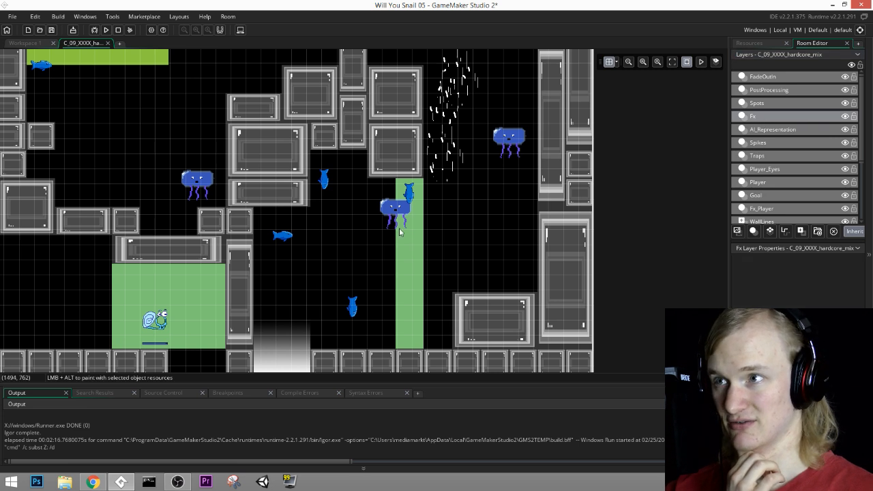
{"action": "middle_click_drag", "start_coordinate": [401, 229], "coordinate": [731, 225]}
{"action": "middle_click_drag", "start_coordinate": [355, 219], "coordinate": [520, 228]}
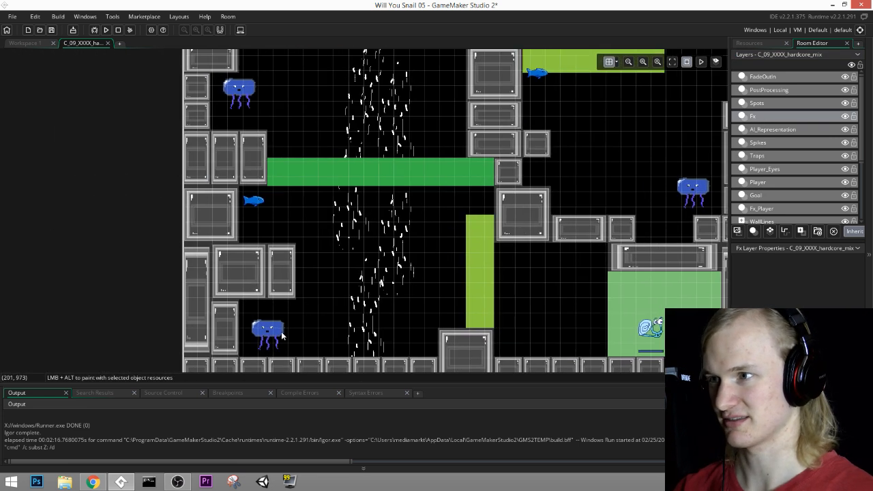
{"action": "left_click", "coordinate": [773, 89]}
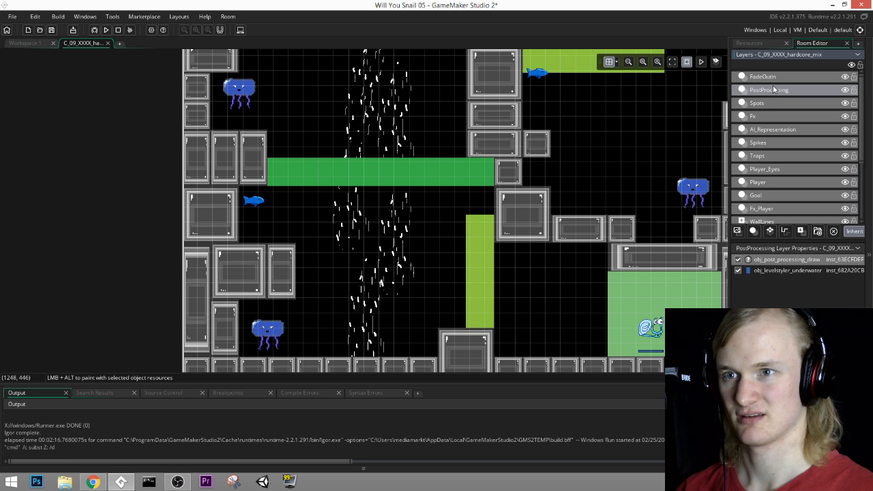
{"action": "left_click", "coordinate": [776, 103]}
{"action": "left_click", "coordinate": [774, 117]}
{"action": "left_click", "coordinate": [769, 136]}
{"action": "left_click", "coordinate": [768, 143]}
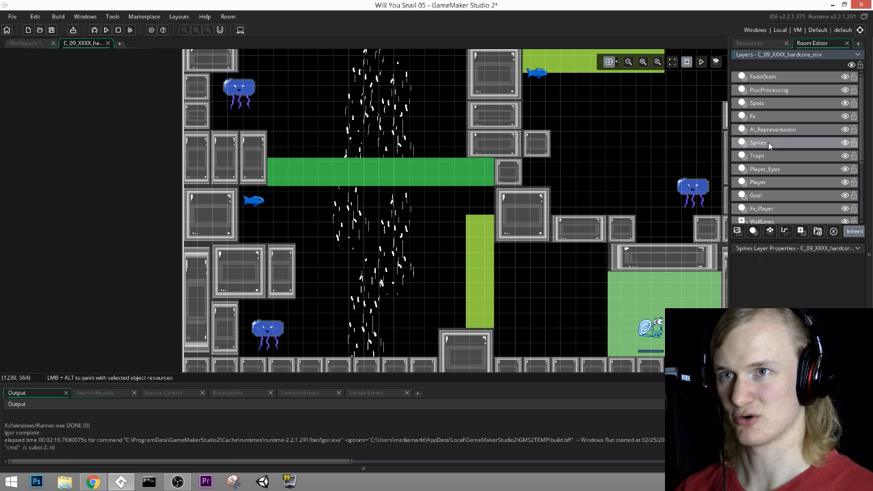
{"action": "left_click", "coordinate": [768, 154]}
Step: Delete the jellyfish beside the left wall above the cam_zoom_90 strip and the one beside the hanging pillar
{"action": "middle_click_drag", "start_coordinate": [335, 252], "coordinate": [362, 292]}
{"action": "left_click", "coordinate": [244, 153]}
{"action": "middle_click_drag", "start_coordinate": [428, 135], "coordinate": [343, 152]}
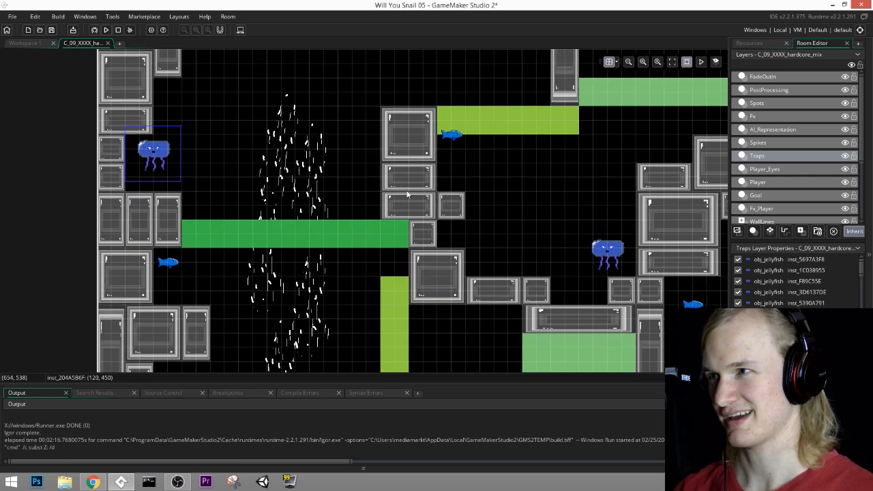
{"action": "key", "text": "Delete"}
{"action": "middle_click_drag", "start_coordinate": [462, 113], "coordinate": [391, 213]}
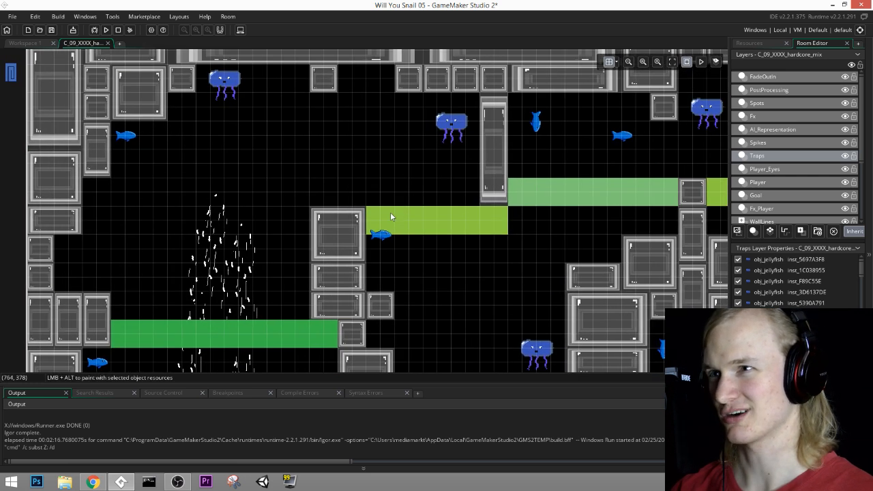
{"action": "left_click", "coordinate": [442, 140]}
{"action": "key", "text": "Delete"}
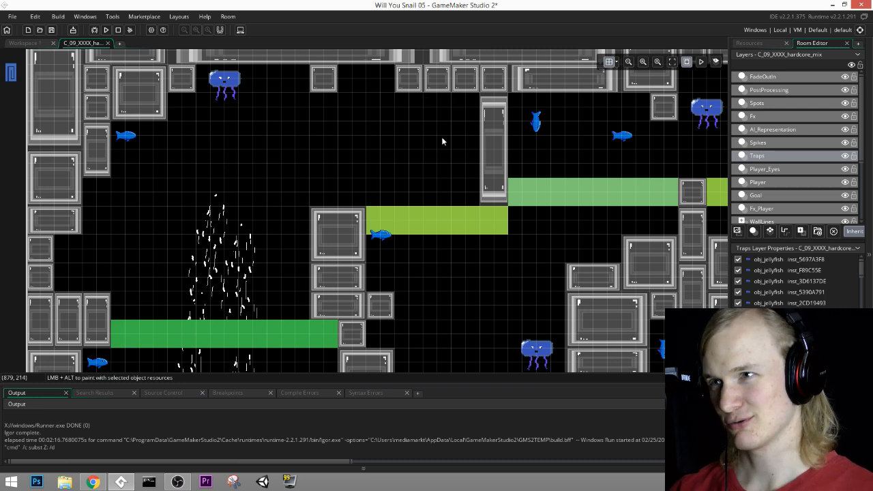
Step: Delete the jellyfish at the right wall end of the cam_zoom_80 strip and the one beside the small ceiling block
{"action": "middle_click_drag", "start_coordinate": [348, 263], "coordinate": [361, 184]}
{"action": "middle_click_drag", "start_coordinate": [169, 86], "coordinate": [29, 139]}
{"action": "middle_click_drag", "start_coordinate": [399, 267], "coordinate": [313, 191]}
{"action": "middle_click_drag", "start_coordinate": [397, 206], "coordinate": [356, 306]}
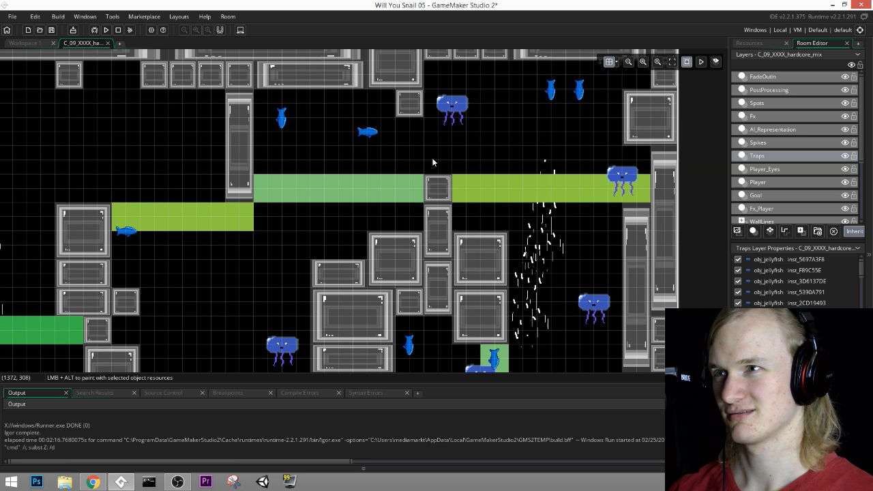
{"action": "left_click", "coordinate": [622, 177]}
{"action": "key", "text": "Delete"}
{"action": "left_click", "coordinate": [465, 134]}
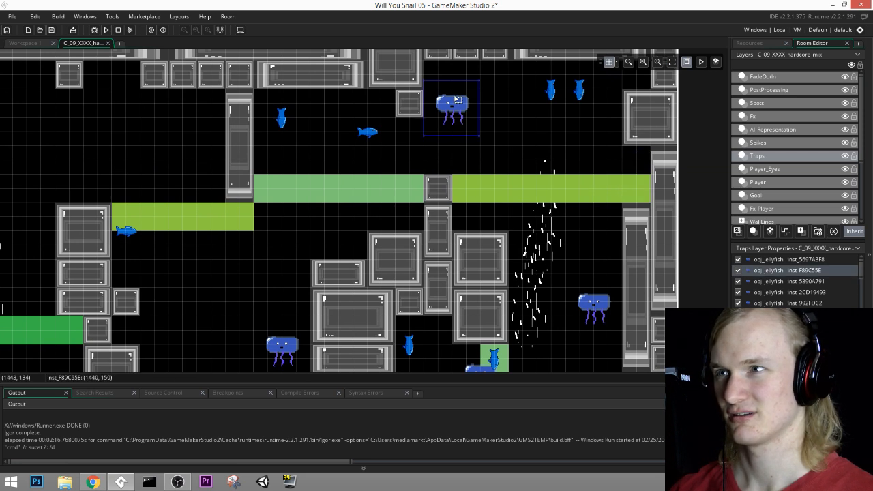
{"action": "key", "text": "Delete"}
Step: Delete one of the paired fish near the upper right and the horizontal fish above the cam_zoom_70 strip
{"action": "left_click", "coordinate": [551, 90]}
{"action": "key", "text": "Delete"}
{"action": "middle_click_drag", "start_coordinate": [506, 166], "coordinate": [564, 114]}
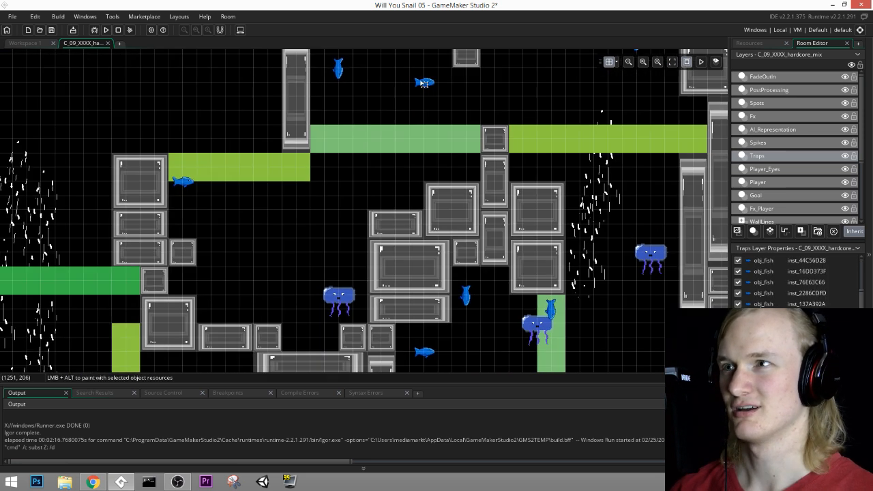
{"action": "left_click", "coordinate": [423, 83]}
{"action": "key", "text": "Delete"}
Step: Check over the remaining traps in the room, save the project and run the game
{"action": "middle_click_drag", "start_coordinate": [388, 149], "coordinate": [538, 90]}
{"action": "middle_click_drag", "start_coordinate": [402, 148], "coordinate": [537, 102]}
{"action": "middle_click_drag", "start_coordinate": [516, 236], "coordinate": [526, 185]}
{"action": "middle_click_drag", "start_coordinate": [637, 141], "coordinate": [477, 191]}
{"action": "middle_click_drag", "start_coordinate": [657, 130], "coordinate": [536, 58]}
{"action": "middle_click_drag", "start_coordinate": [579, 257], "coordinate": [553, 146]}
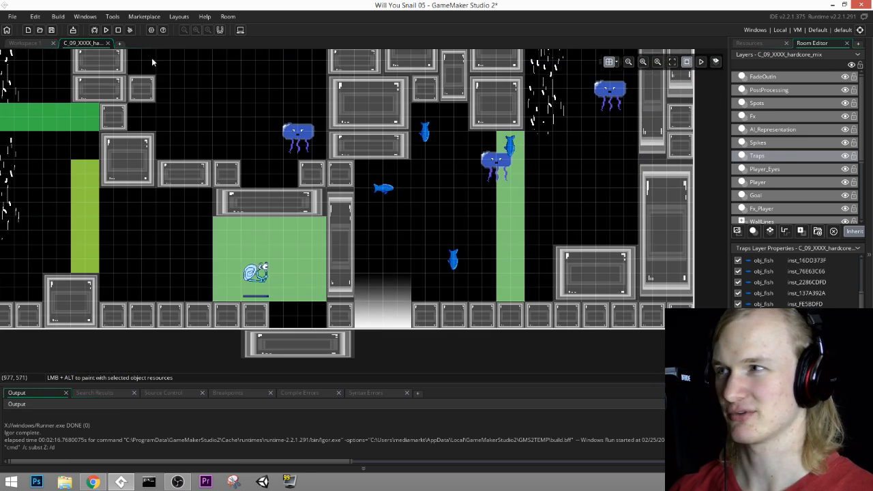
{"action": "left_click", "coordinate": [53, 30]}
{"action": "left_click", "coordinate": [107, 31]}
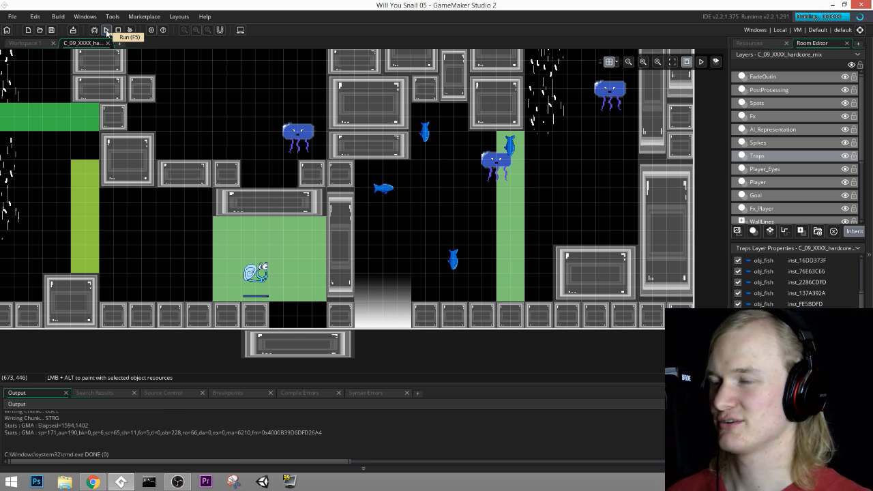
Step: Start the playtest and swim the snail from the spawn chamber over the raised floor block toward the left current
{"action": "key", "text": "space"}
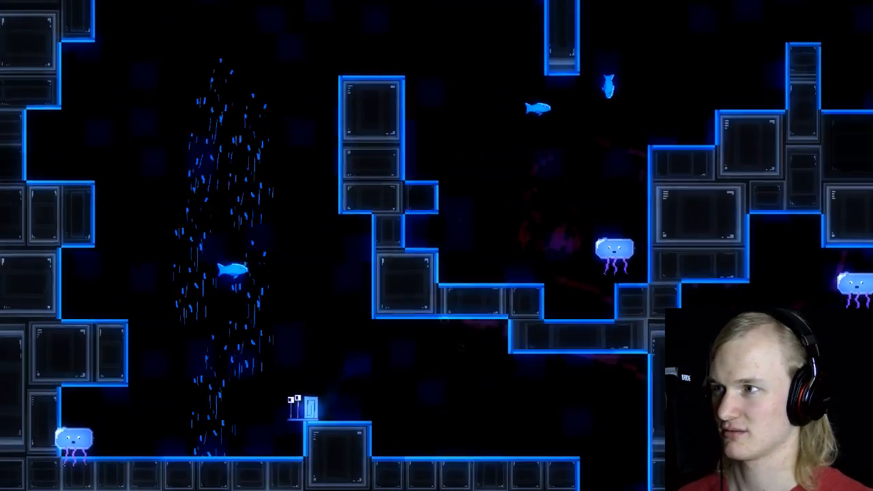
{"action": "key", "text": "Left"}
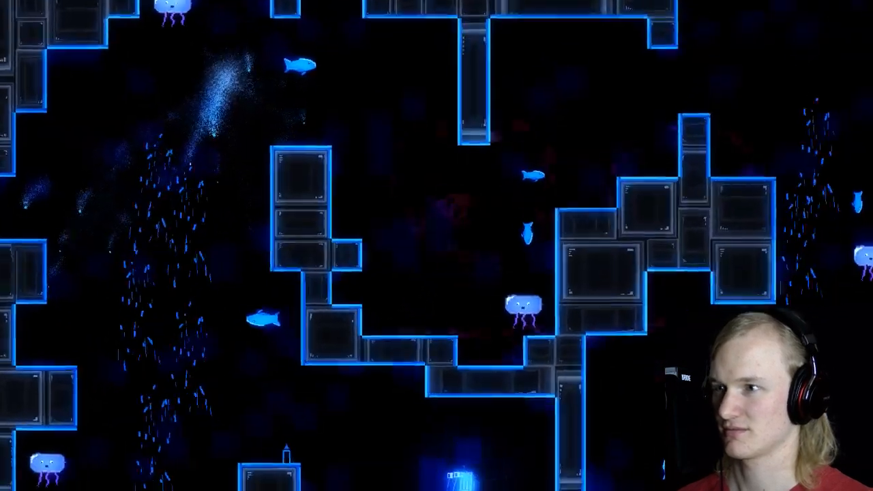
{"action": "key", "text": "Left"}
{"action": "key", "text": "space"}
{"action": "key", "text": "space"}
{"action": "key", "text": "Right"}
Step: Swim the snail over the tall column, through the middle basin and over the narrow pillar toward the right current
{"action": "key", "text": "space"}
{"action": "key", "text": "Left"}
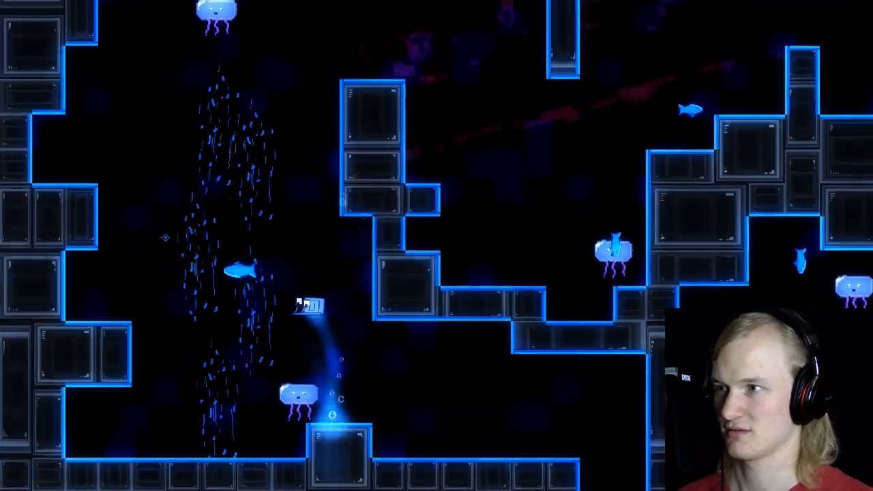
{"action": "key", "text": "space"}
{"action": "key", "text": "Right"}
{"action": "key", "text": "Right"}
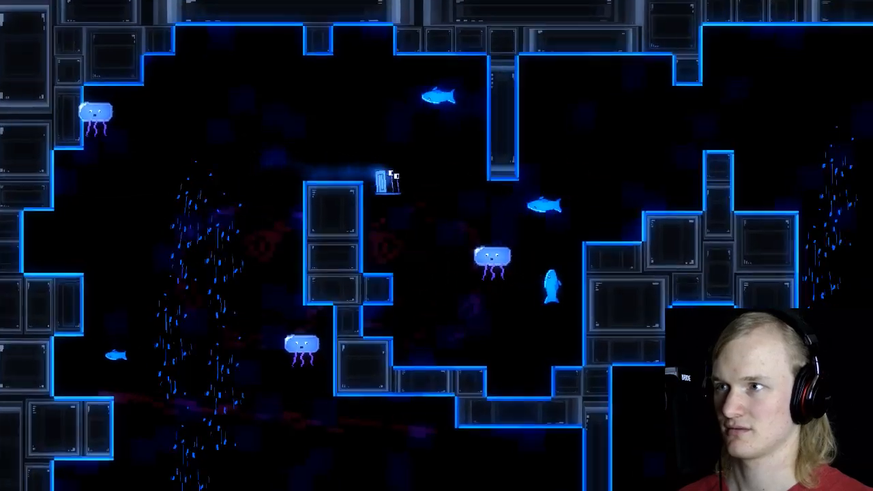
{"action": "key", "text": "Up"}
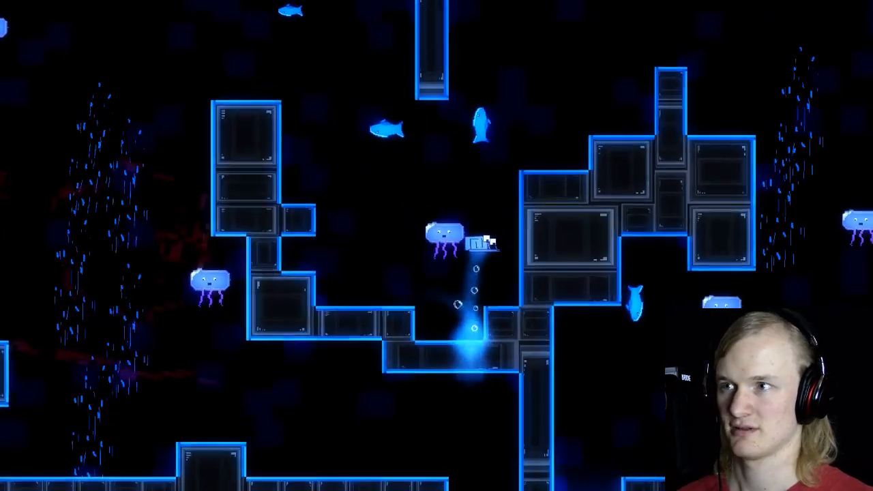
{"action": "key", "text": "Right"}
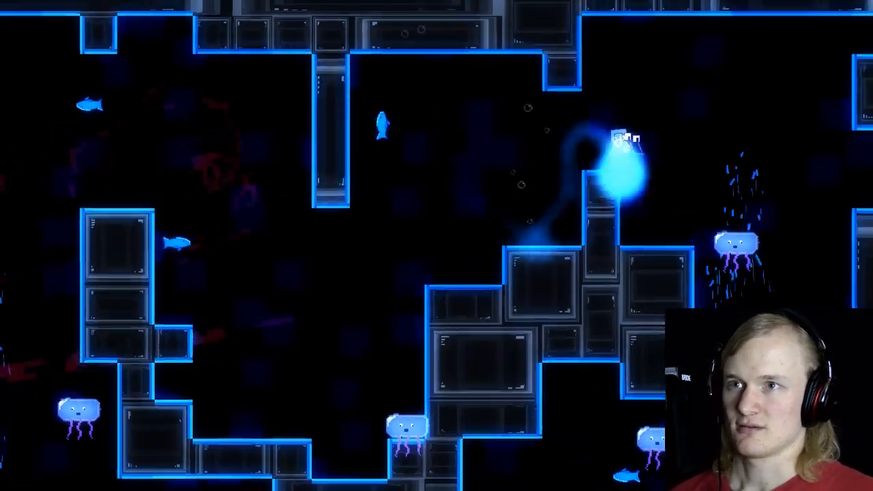
{"action": "key", "text": "Left"}
{"action": "key", "text": "Up"}
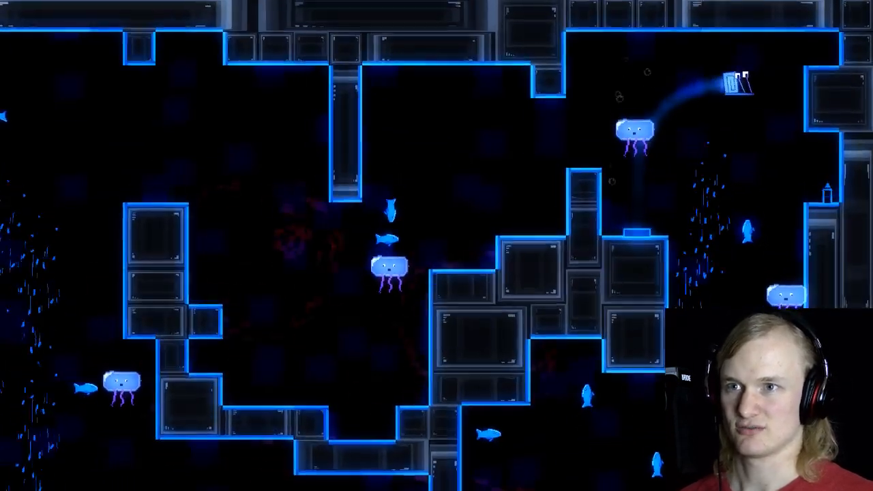
Step: Replay the route from the spawn chamber up the left current and across the middle basin to the narrow pillar
{"action": "key", "text": "Left"}
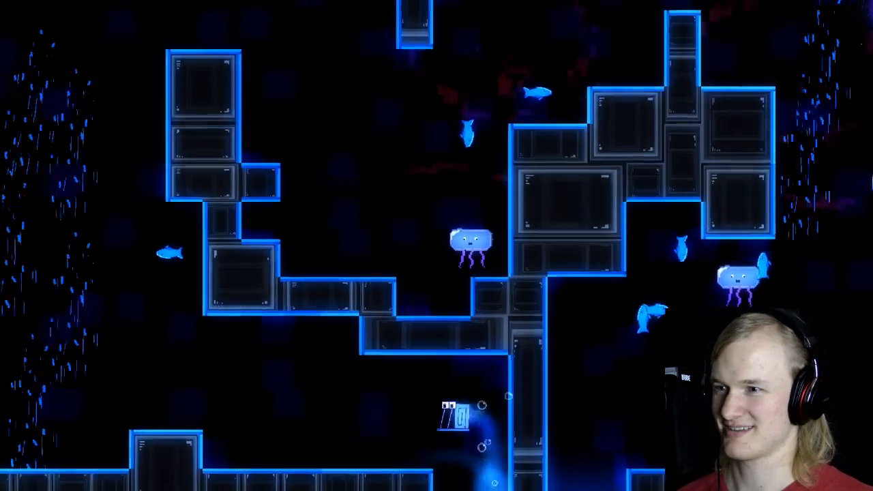
{"action": "key", "text": "Up"}
{"action": "key", "text": "Up"}
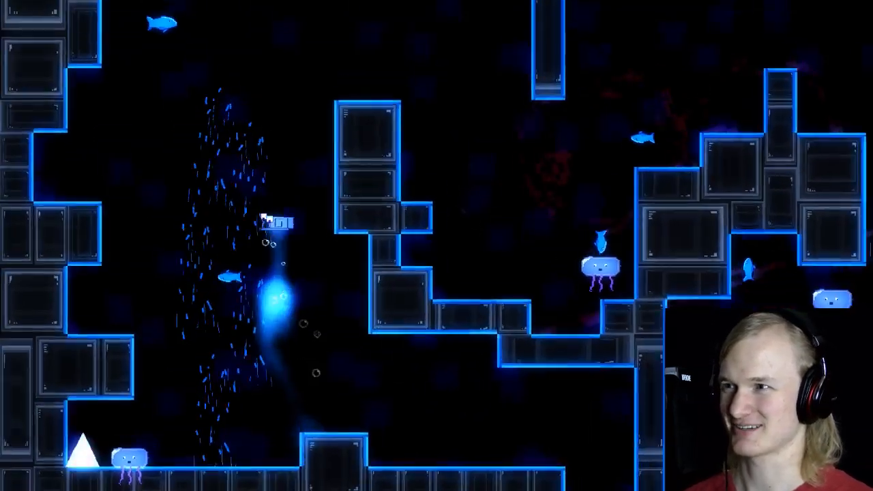
{"action": "key", "text": "Right"}
{"action": "key", "text": "Right"}
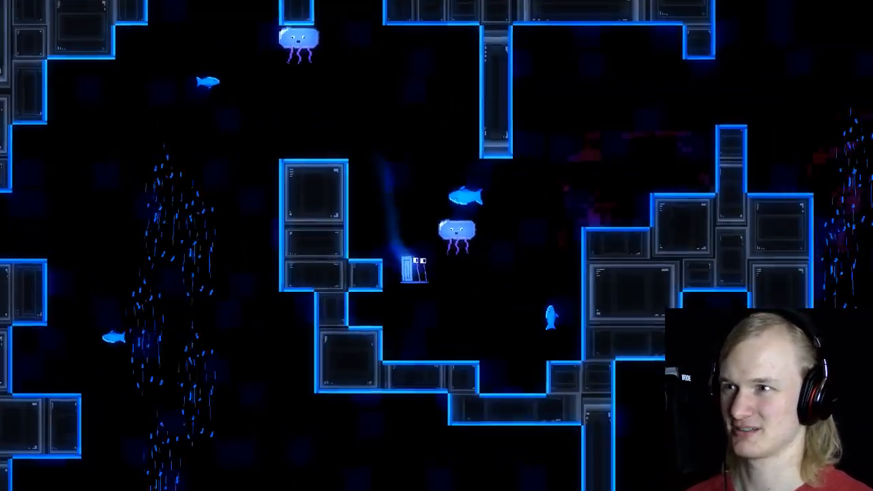
{"action": "key", "text": "Up"}
{"action": "key", "text": "Left"}
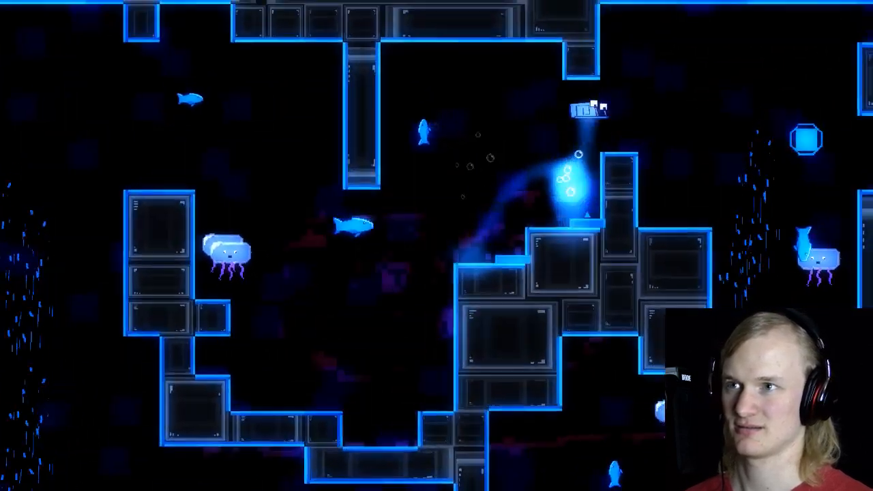
{"action": "key", "text": "Right"}
{"action": "key", "text": "Up"}
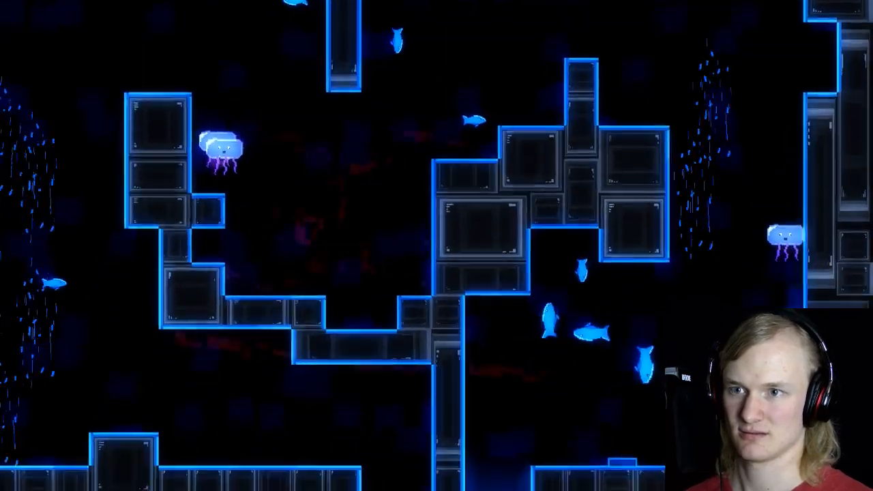
Step: Replay the room from the spawn chamber, swimming the snail up the left current and over the tall column
{"action": "key", "text": "Up"}
{"action": "key", "text": "Up"}
{"action": "key", "text": "Left"}
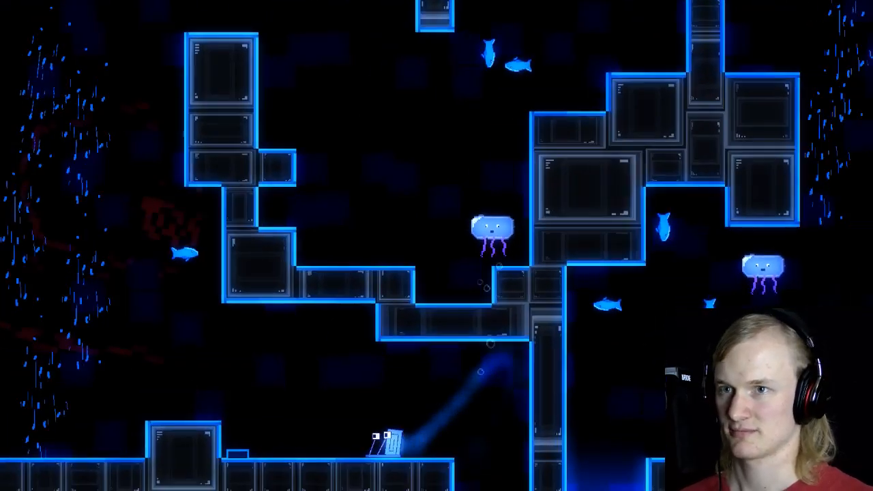
{"action": "key", "text": "Up"}
{"action": "key", "text": "Up"}
Step: Swim the snail down through the middle basin and up over the narrow pillar
{"action": "key", "text": "Up"}
{"action": "key", "text": "Right"}
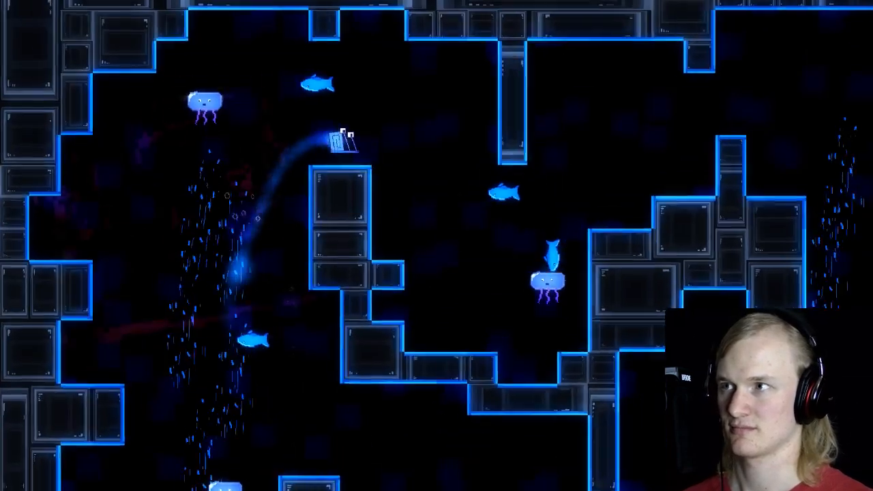
{"action": "key", "text": "Left"}
{"action": "key", "text": "Right"}
{"action": "key", "text": "Right"}
{"action": "key", "text": "Up"}
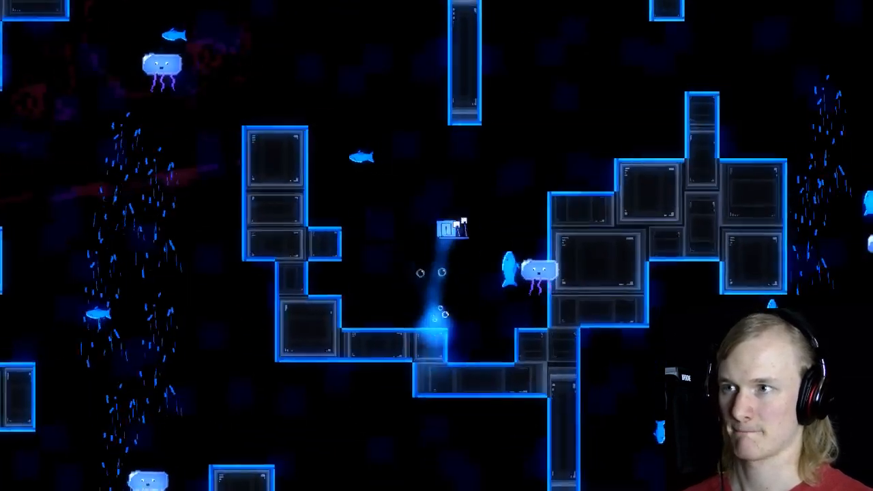
{"action": "key", "text": "Right"}
{"action": "key", "text": "Up"}
Step: Test swimming the snail through the open water above the right current, and exit the game
{"action": "key", "text": "Up"}
{"action": "key", "text": "Right"}
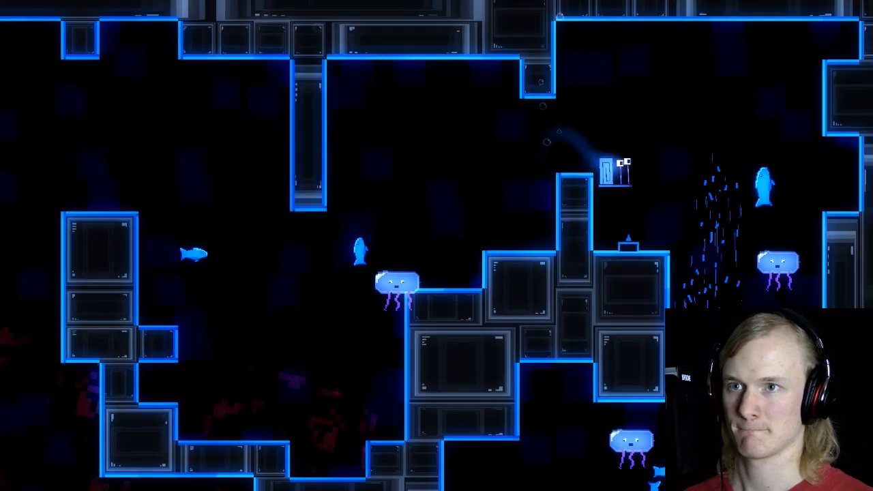
{"action": "key", "text": "Up"}
{"action": "key", "text": "Left"}
{"action": "key", "text": "Up"}
{"action": "key", "text": "Right"}
{"action": "key", "text": "Left"}
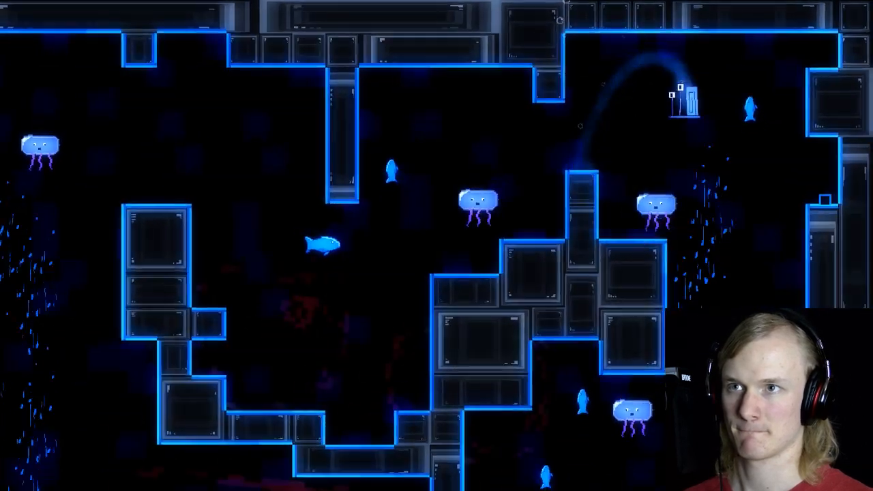
{"action": "key", "text": "Escape"}
{"action": "key", "text": "Up"}
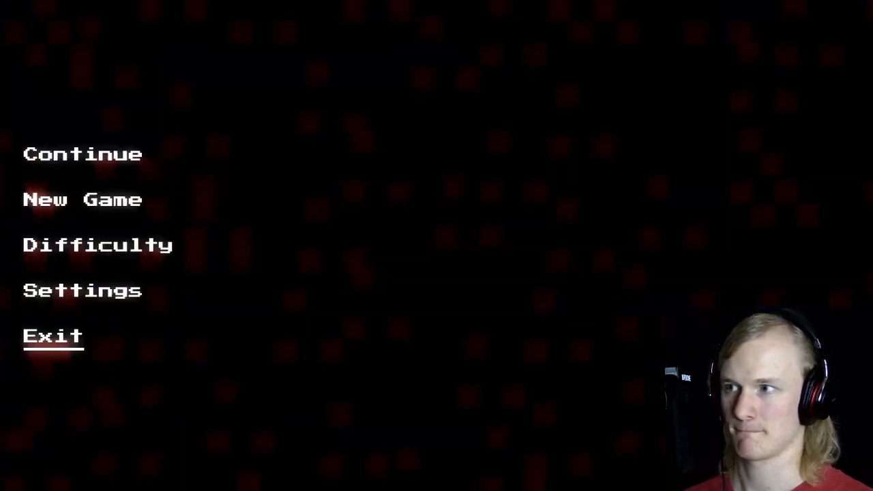
{"action": "key", "text": "Return"}
Step: Inspect the room around the right current and check the Player and Fx_Player layers for the current object
{"action": "middle_click_drag", "start_coordinate": [583, 140], "coordinate": [513, 293]}
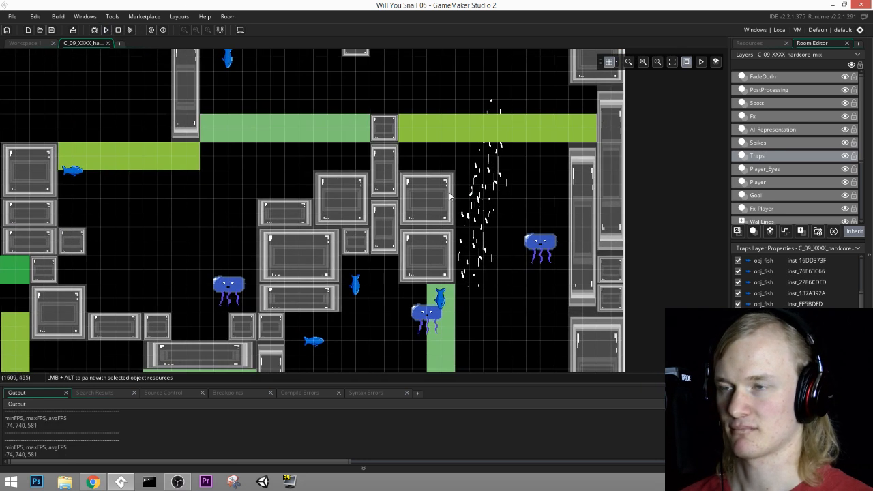
{"action": "middle_click_drag", "start_coordinate": [431, 150], "coordinate": [455, 157]}
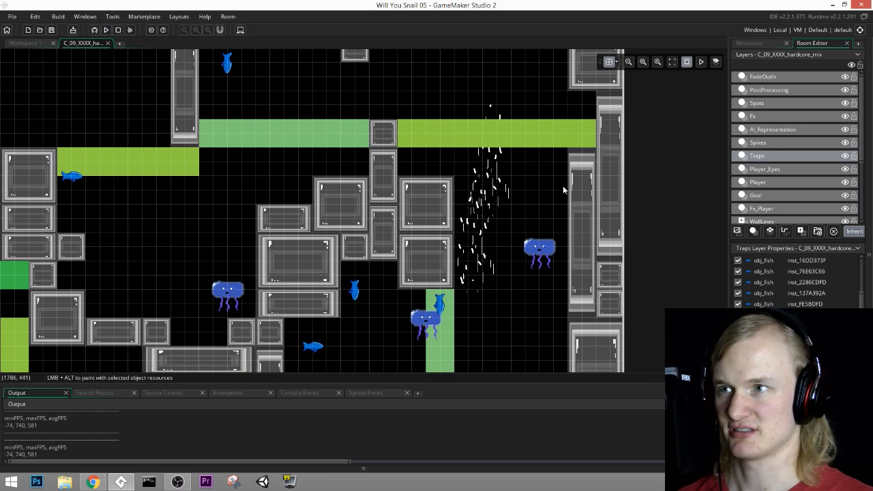
{"action": "middle_click_drag", "start_coordinate": [574, 186], "coordinate": [576, 218]}
{"action": "left_click", "coordinate": [763, 197]}
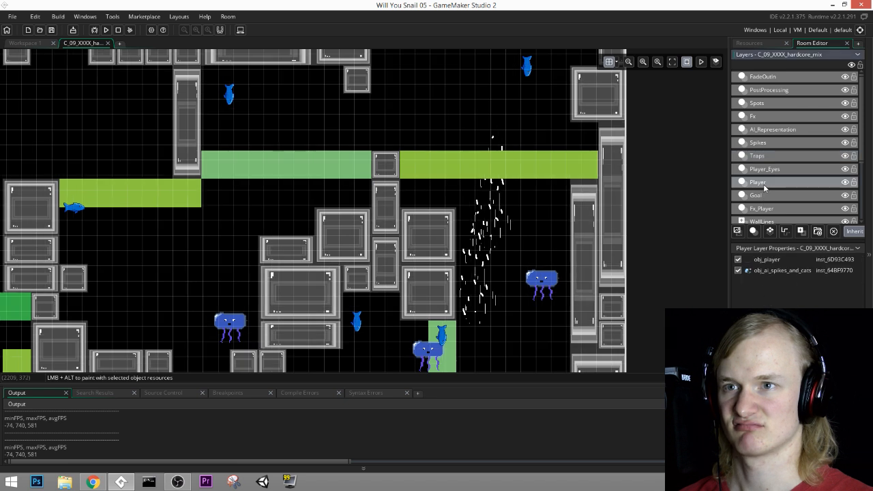
{"action": "left_click", "coordinate": [771, 209]}
{"action": "middle_click_drag", "start_coordinate": [539, 250], "coordinate": [541, 218]}
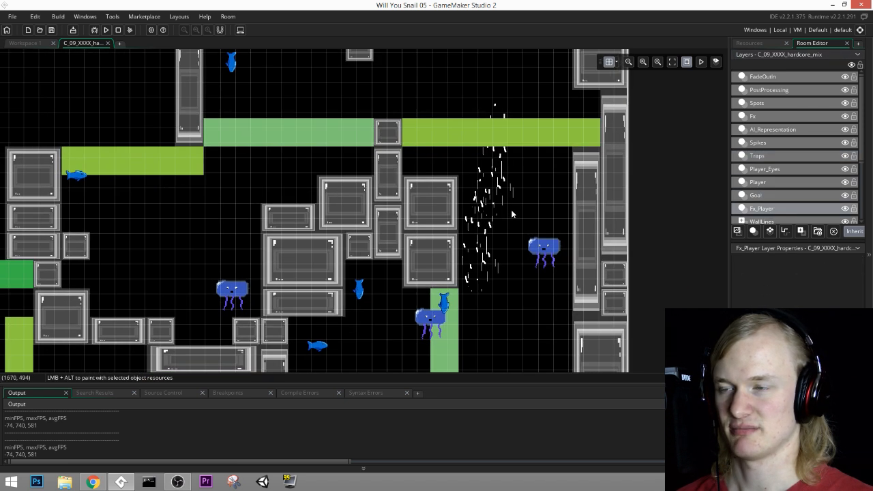
{"action": "middle_click_drag", "start_coordinate": [526, 169], "coordinate": [539, 135]}
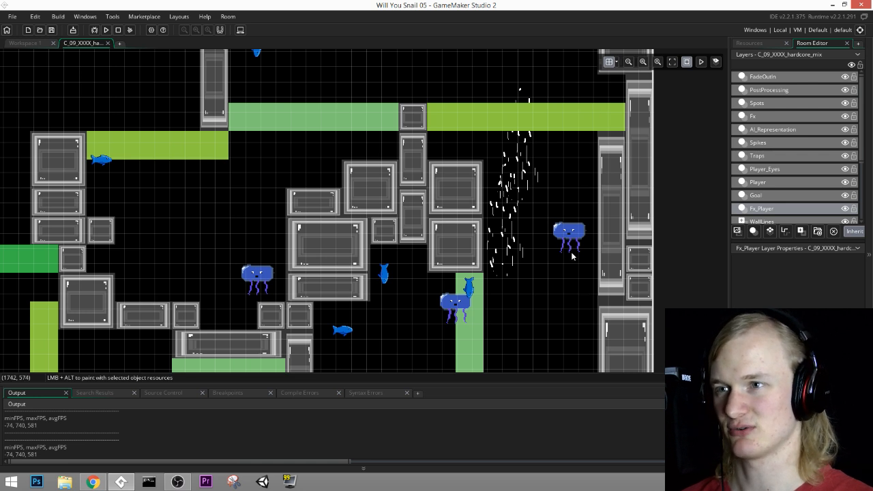
{"action": "middle_click_drag", "start_coordinate": [572, 88], "coordinate": [583, 89]}
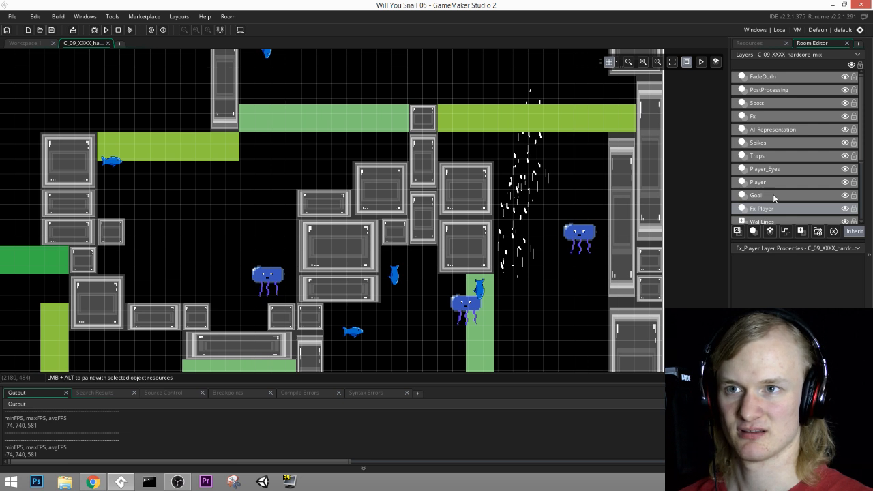
Step: Find the underwater current beside the right wall on the BackDecoration layer and delete it
{"action": "scroll", "coordinate": [774, 198], "scroll_direction": "down", "scroll_amount": 1}
{"action": "middle_click_drag", "start_coordinate": [570, 165], "coordinate": [577, 195]}
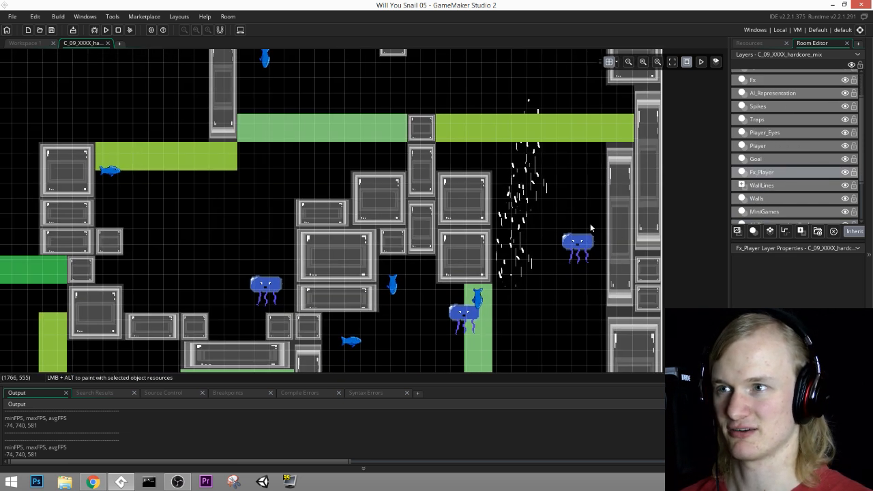
{"action": "left_click", "coordinate": [743, 200]}
{"action": "scroll", "coordinate": [772, 186], "scroll_direction": "down", "scroll_amount": 1}
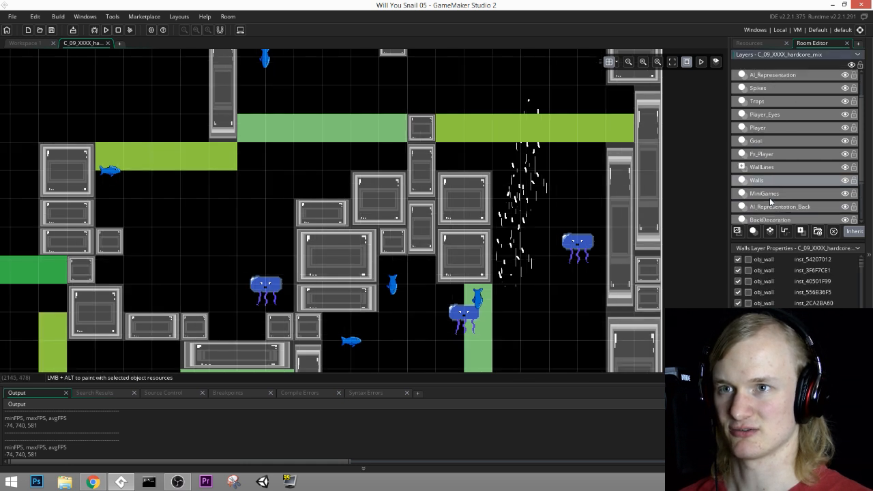
{"action": "left_click", "coordinate": [775, 187]}
{"action": "left_click", "coordinate": [769, 200]}
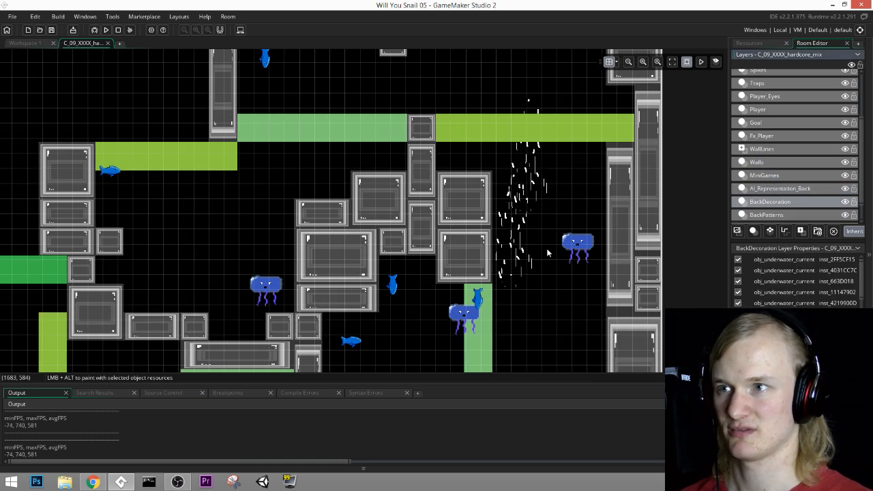
{"action": "left_click", "coordinate": [525, 177]}
{"action": "key", "text": "Delete"}
{"action": "middle_click_drag", "start_coordinate": [541, 292], "coordinate": [546, 235]}
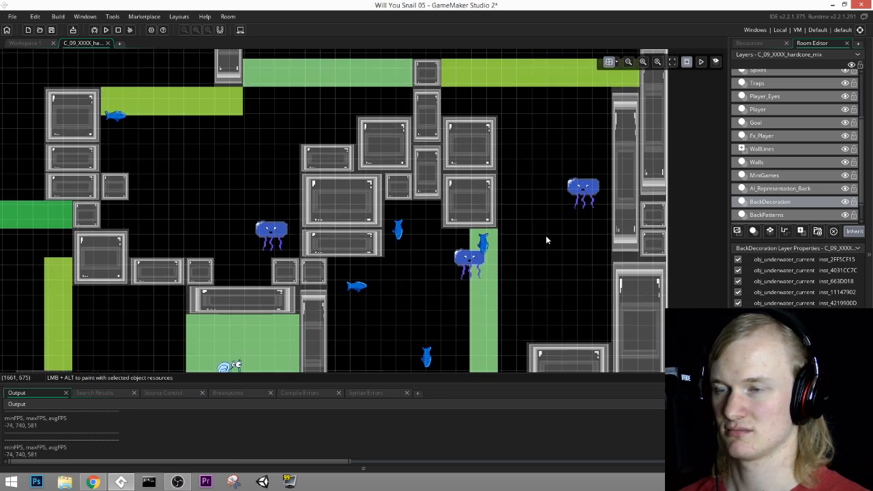
Step: On the Traps layer, raise the jellyfish beside the right wall to (1740, 420) and position a fish at (570, 510) beside the tall left column
{"action": "scroll", "coordinate": [546, 242], "scroll_direction": "up", "scroll_amount": 4}
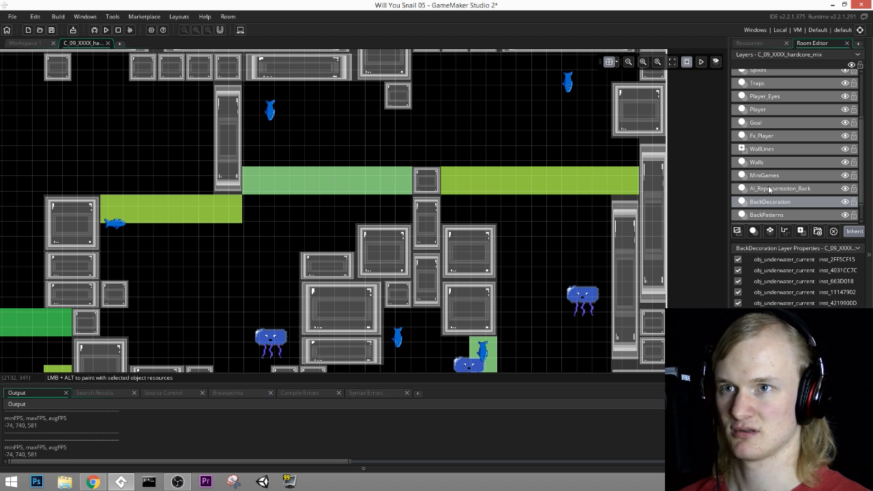
{"action": "left_click", "coordinate": [767, 111]}
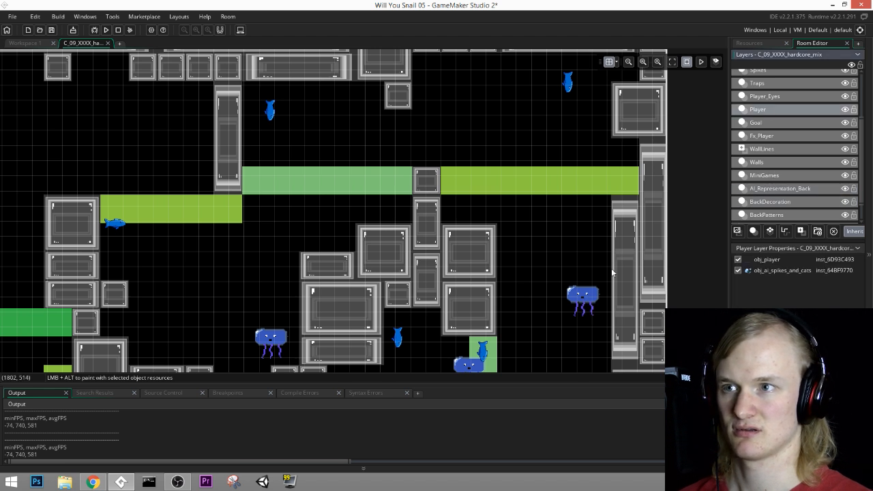
{"action": "left_click", "coordinate": [760, 83]}
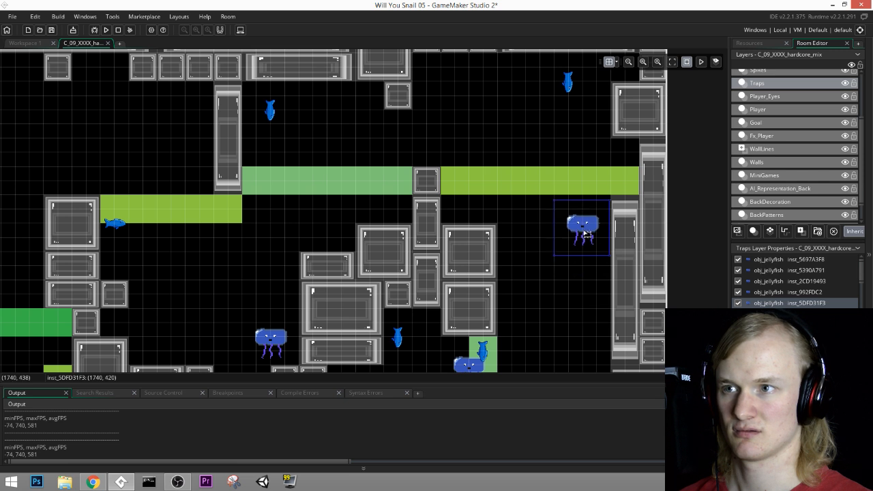
{"action": "middle_click_drag", "start_coordinate": [210, 275], "coordinate": [605, 226]}
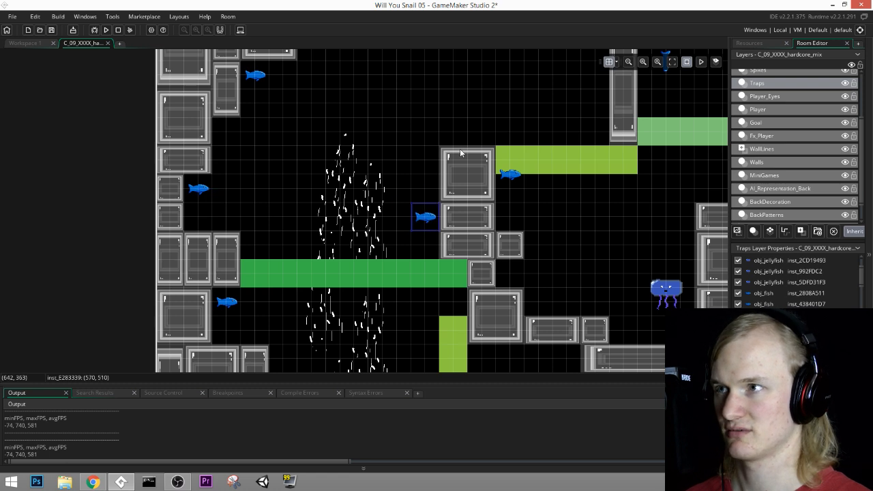
{"action": "middle_click_drag", "start_coordinate": [460, 154], "coordinate": [250, 246]}
{"action": "middle_click_drag", "start_coordinate": [610, 259], "coordinate": [344, 179]}
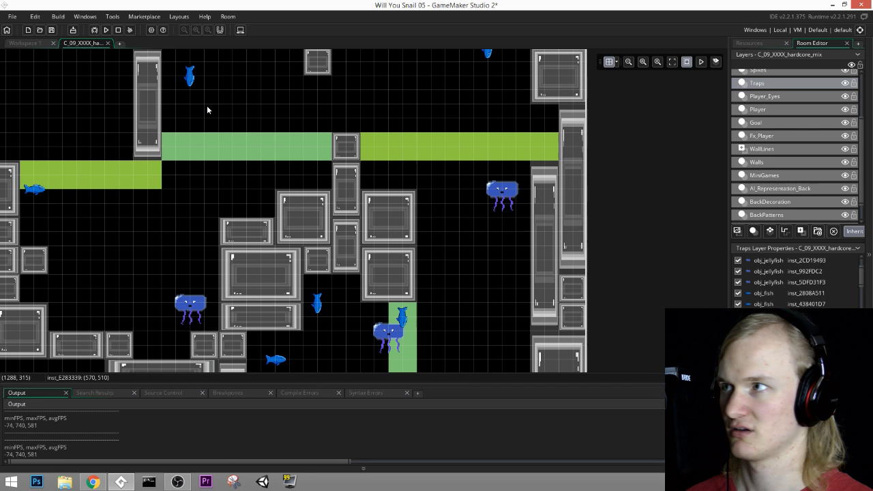
Step: Save the project, run the game and start the playtest from the title screen
{"action": "left_click", "coordinate": [52, 31]}
{"action": "left_click", "coordinate": [107, 30]}
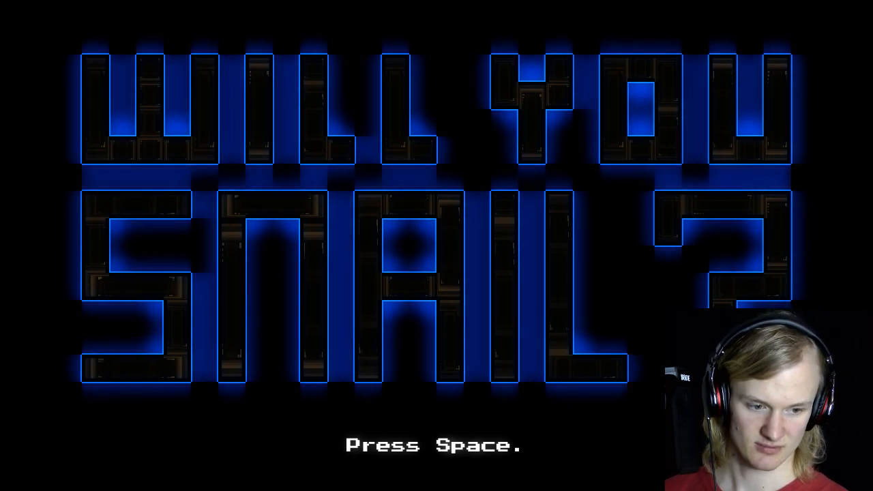
{"action": "key", "text": "space"}
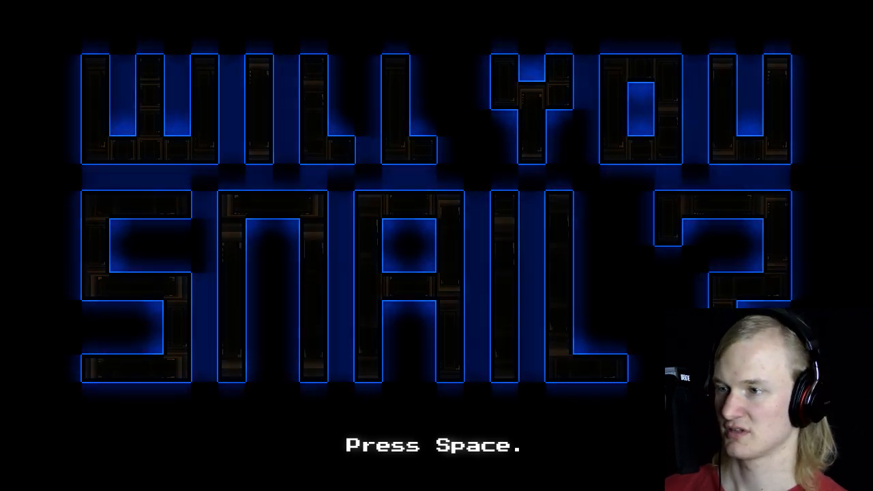
Step: Swim the snail from the spawn chamber up the left current, over the tall column and across the basin to the stepped blocks
{"action": "key", "text": "Left"}
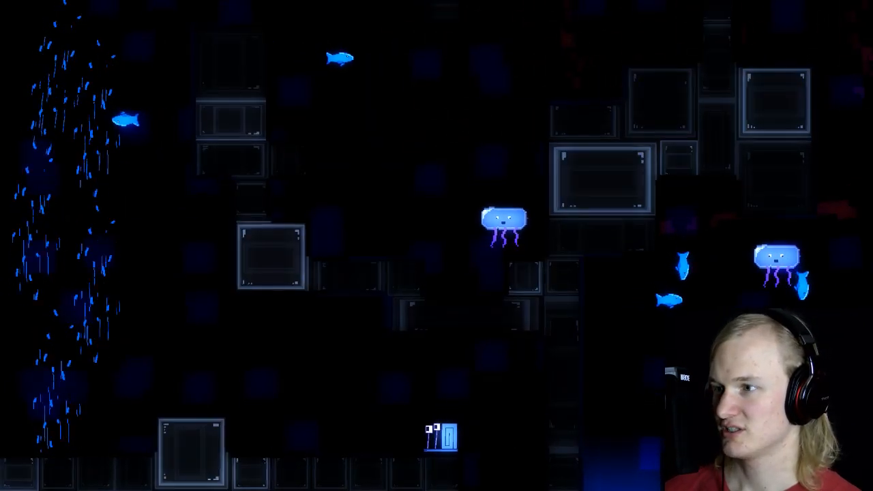
{"action": "key", "text": "space"}
{"action": "key", "text": "space"}
{"action": "key", "text": "Right"}
{"action": "key", "text": "space"}
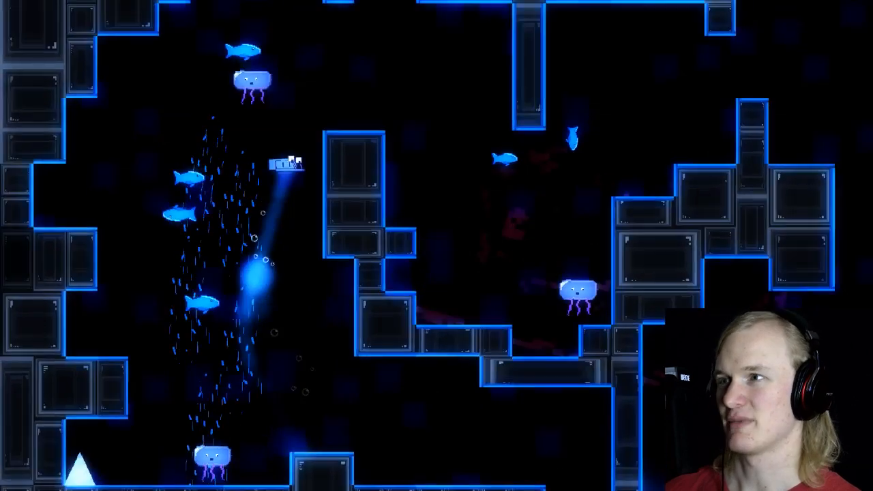
{"action": "key", "text": "space"}
{"action": "key", "text": "Right"}
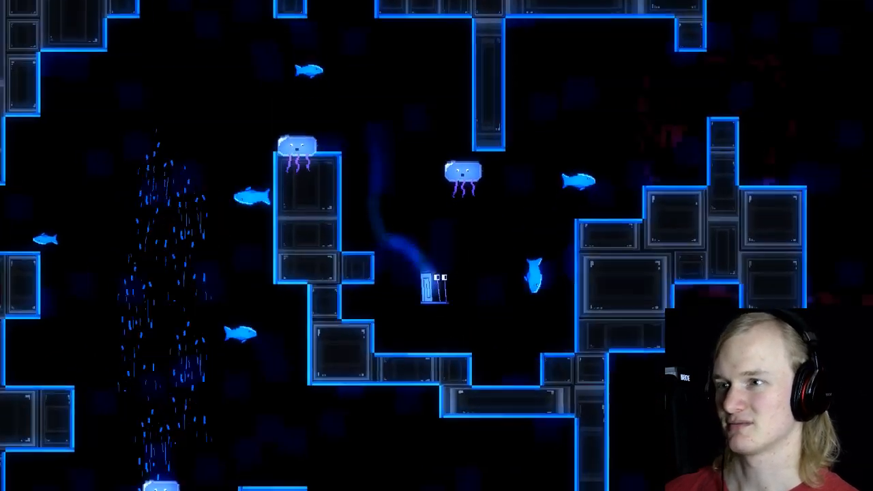
{"action": "key", "text": "space"}
Step: Replay the route from the spawn chamber over the tall column, down into the middle basin and up along its right wall
{"action": "key", "text": "space"}
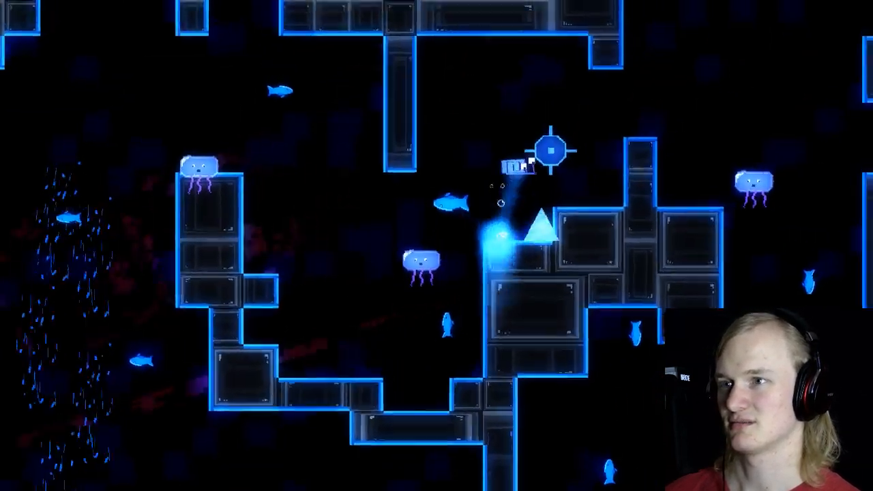
{"action": "key", "text": "Left"}
{"action": "key", "text": "space"}
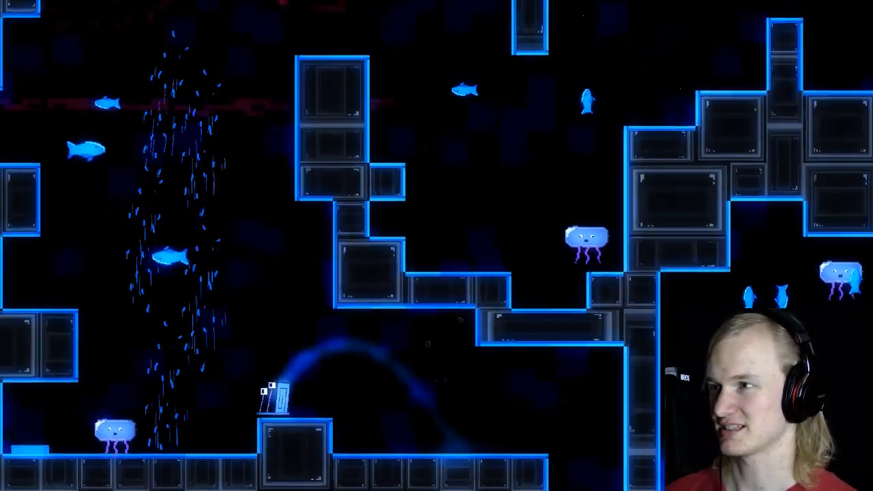
{"action": "key", "text": "space"}
{"action": "key", "text": "Right"}
{"action": "key", "text": "space"}
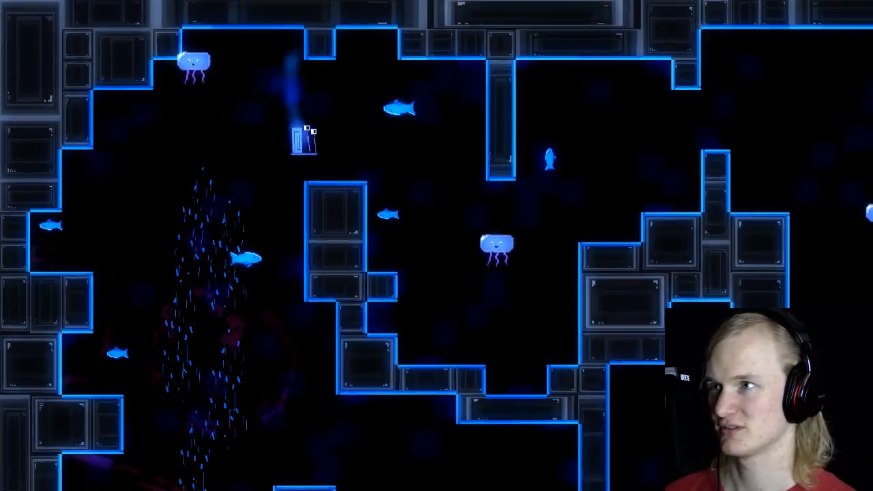
{"action": "key", "text": "Right"}
{"action": "key", "text": "Right"}
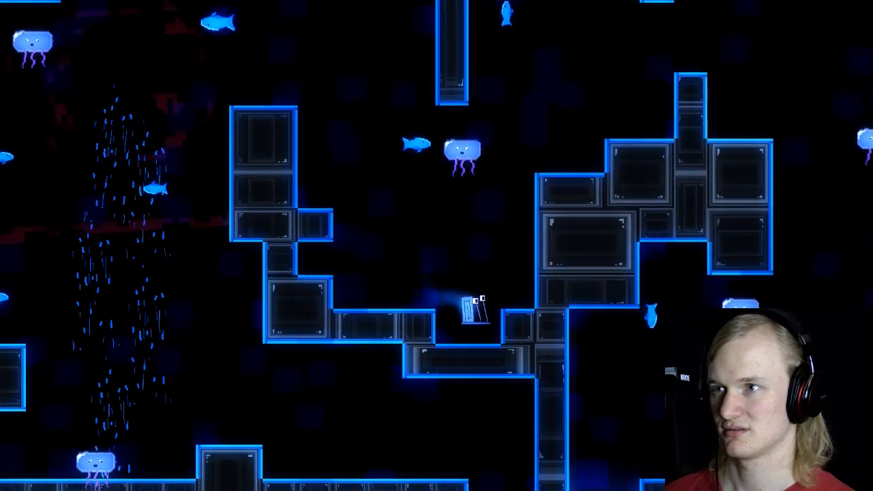
{"action": "key", "text": "space"}
{"action": "key", "text": "space"}
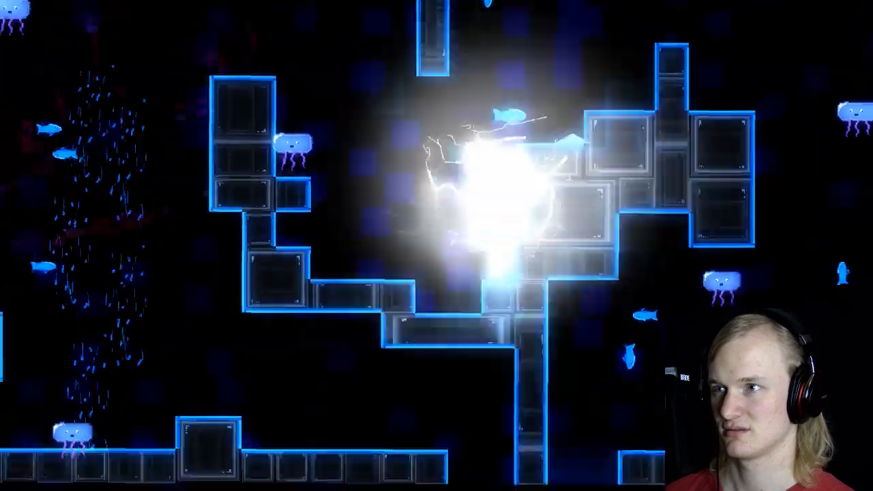
{"action": "key", "text": "Left"}
{"action": "key", "text": "space"}
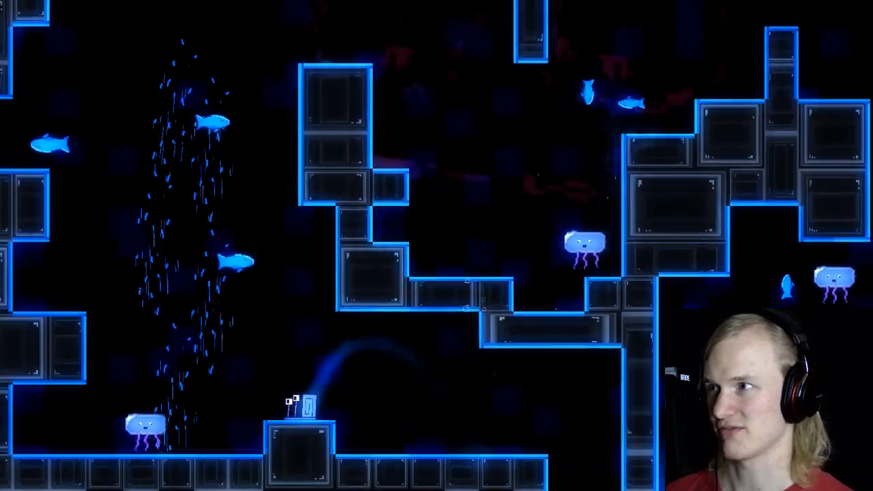
{"action": "key", "text": "Right"}
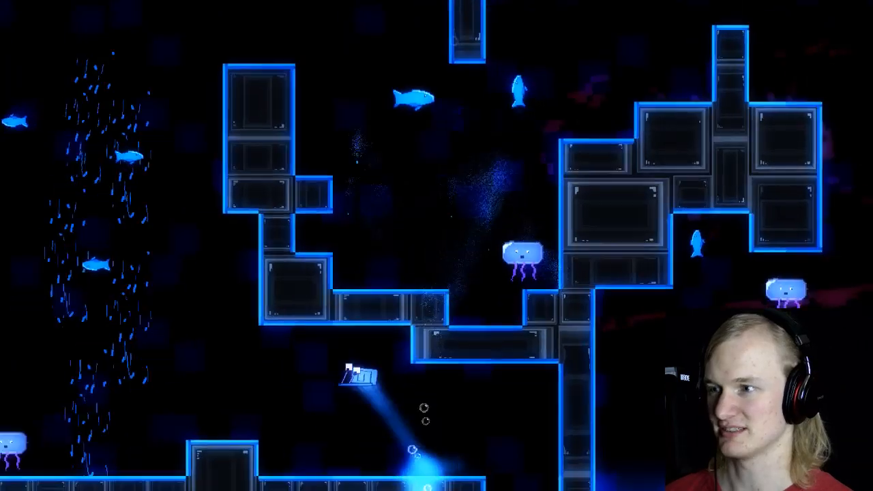
{"action": "key", "text": "Left"}
{"action": "key", "text": "space"}
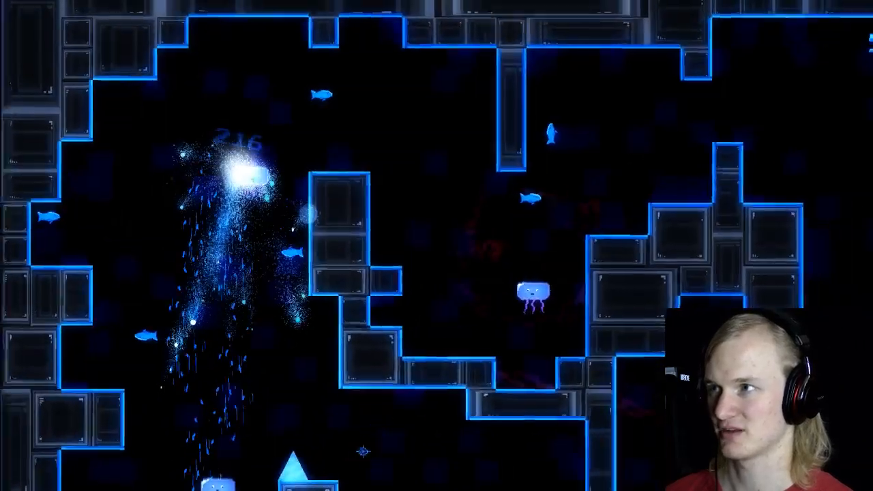
{"action": "key", "text": "space"}
{"action": "key", "text": "Right"}
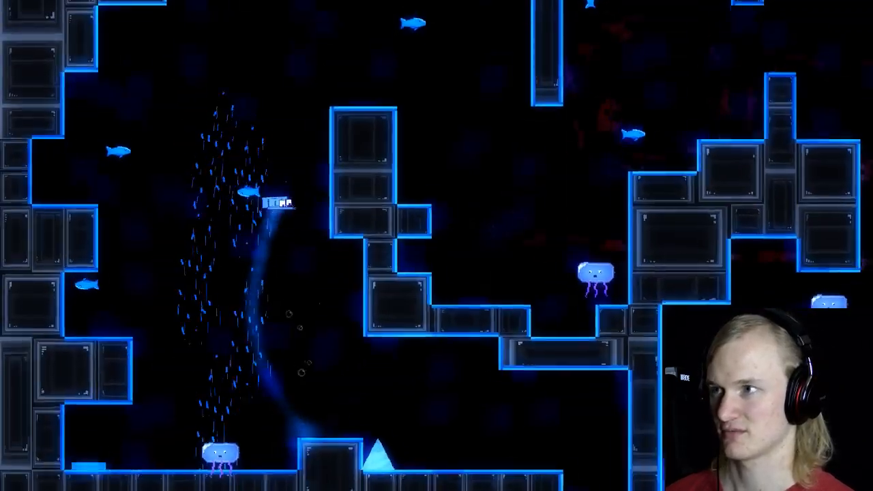
{"action": "key", "text": "space"}
{"action": "key", "text": "Right"}
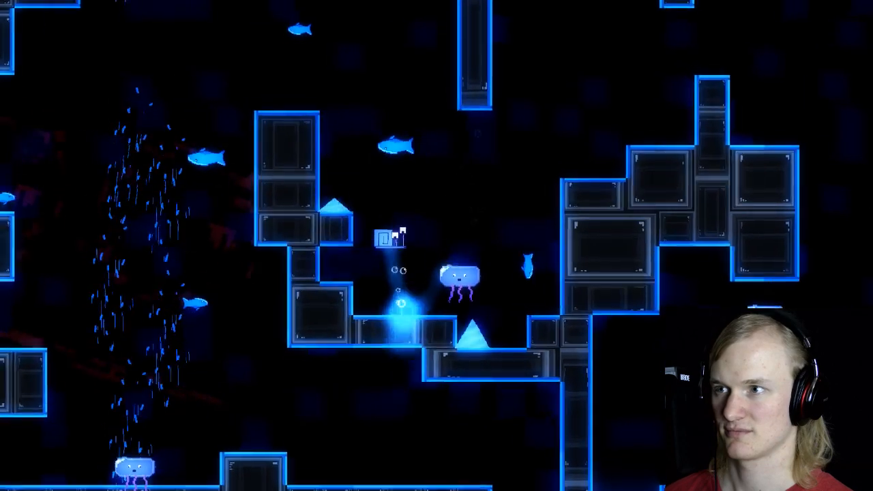
{"action": "key", "text": "Right"}
{"action": "key", "text": "space"}
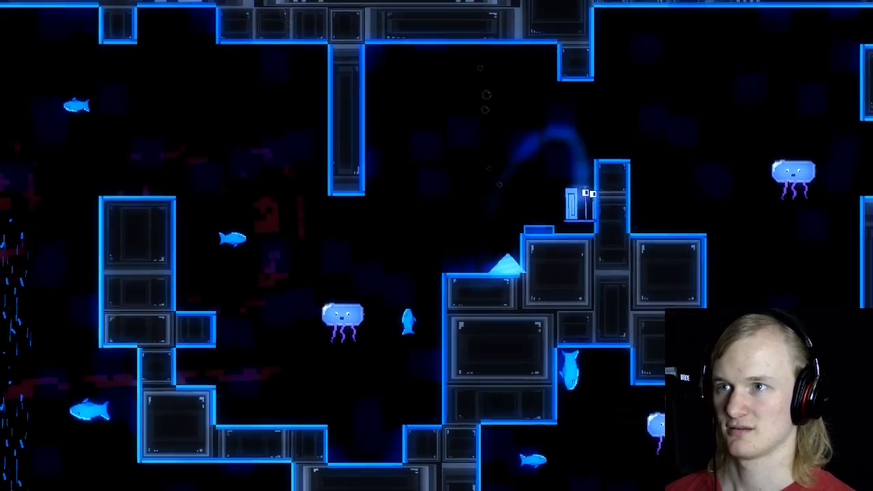
{"action": "key", "text": "space"}
{"action": "key", "text": "Right"}
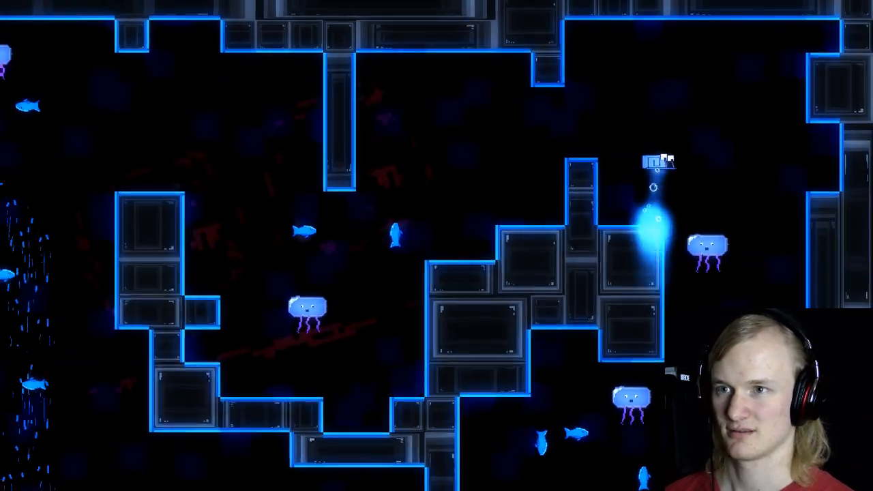
{"action": "key", "text": "Right"}
{"action": "key", "text": "space"}
{"action": "key", "text": "Left"}
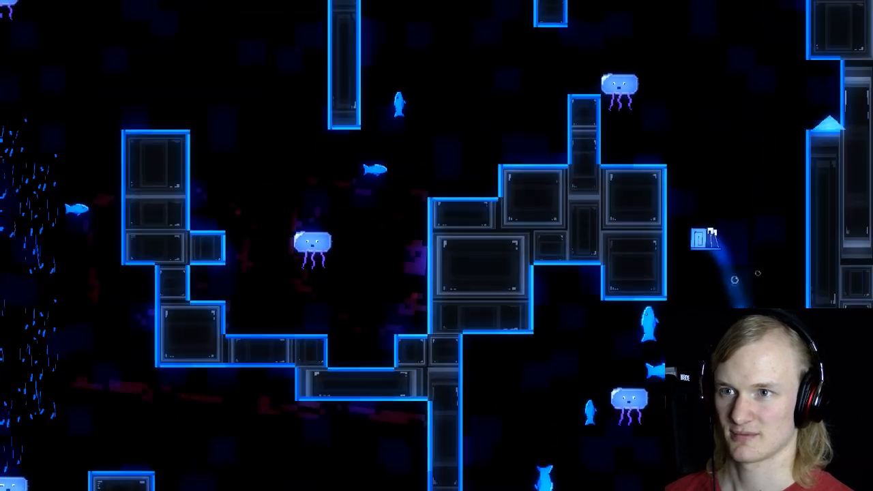
{"action": "key", "text": "Right"}
{"action": "key", "text": "space"}
{"action": "key", "text": "Left"}
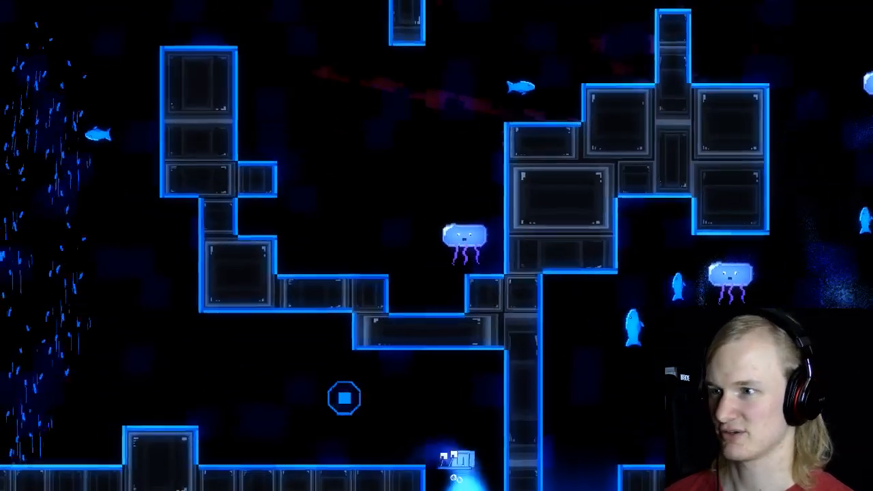
{"action": "key", "text": "space"}
{"action": "key", "text": "Right"}
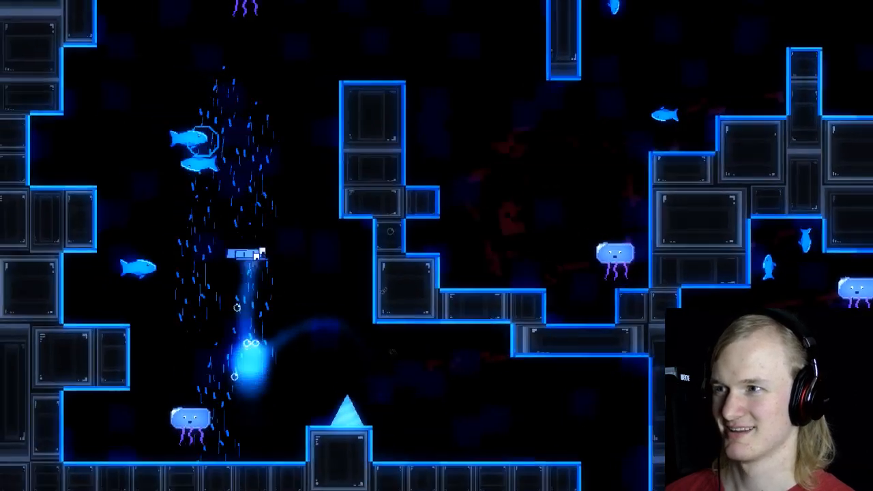
{"action": "key", "text": "Right"}
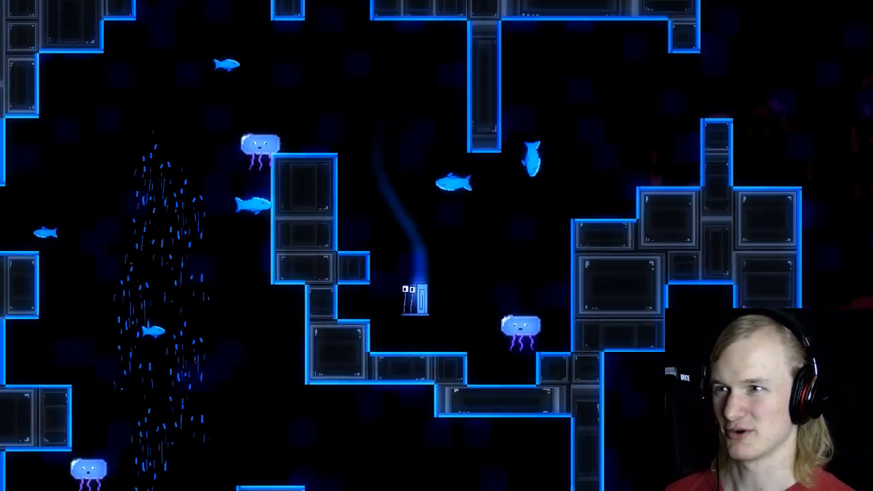
{"action": "key", "text": "space"}
{"action": "key", "text": "space"}
{"action": "key", "text": "space"}
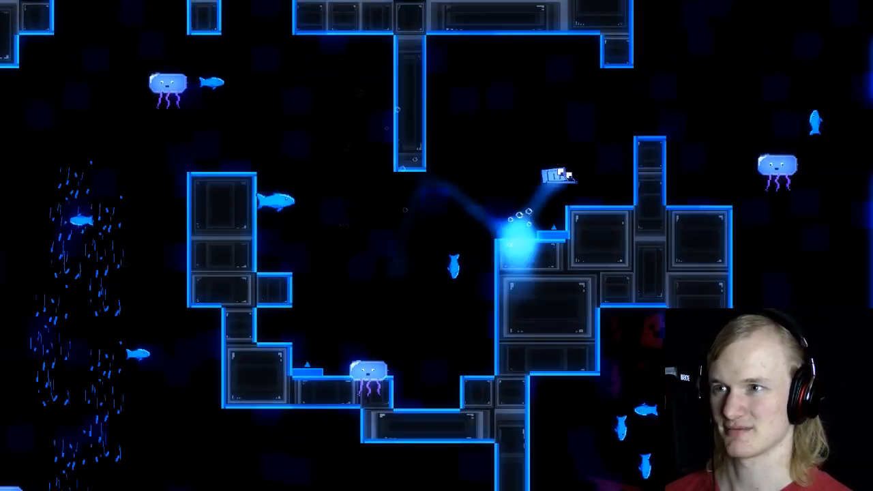
{"action": "key", "text": "Left"}
{"action": "key", "text": "space"}
{"action": "key", "text": "Right"}
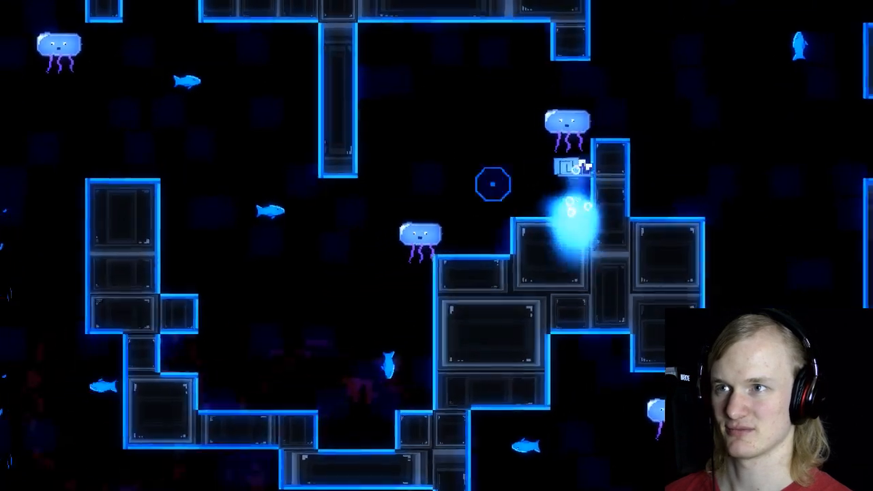
{"action": "key", "text": "space"}
{"action": "key", "text": "space"}
{"action": "key", "text": "Left"}
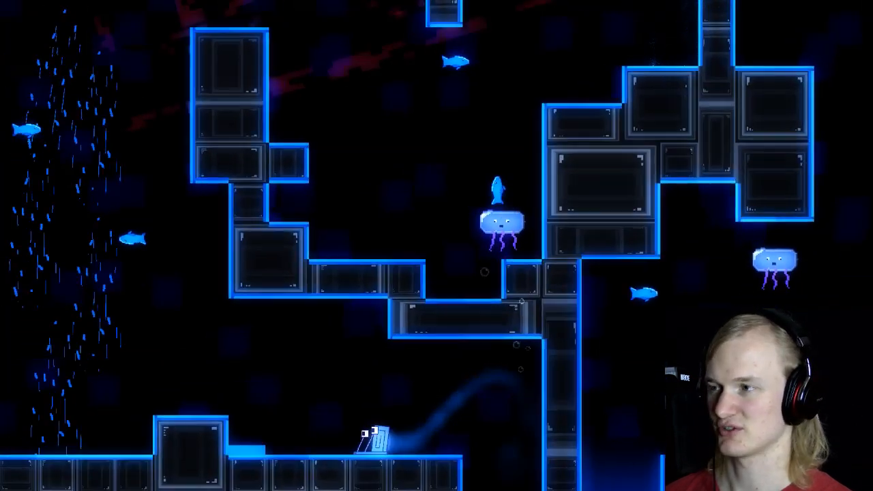
{"action": "key", "text": "space"}
{"action": "key", "text": "space"}
{"action": "key", "text": "space"}
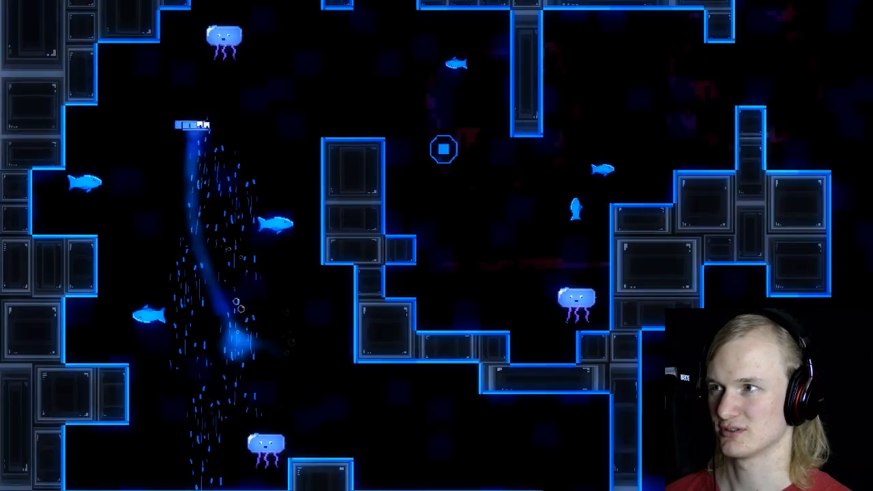
{"action": "key", "text": "space"}
{"action": "key", "text": "Left"}
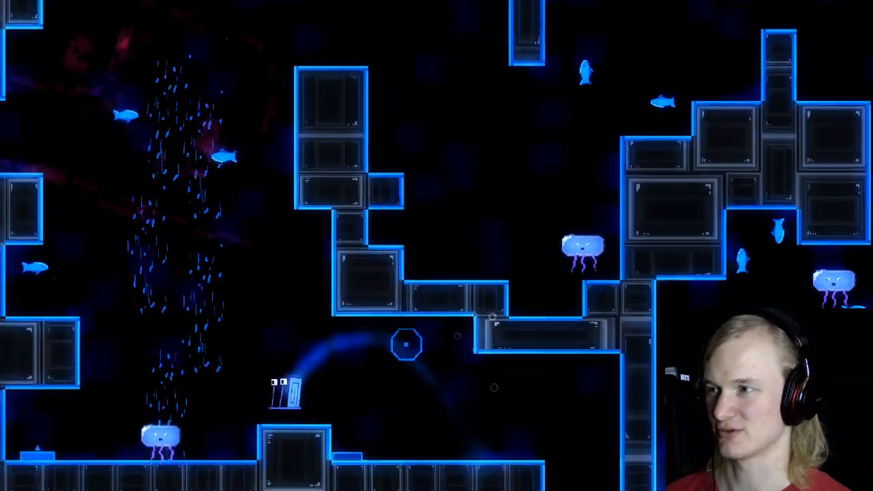
{"action": "key", "text": "space"}
{"action": "key", "text": "Right"}
{"action": "key", "text": "space"}
{"action": "key", "text": "Right"}
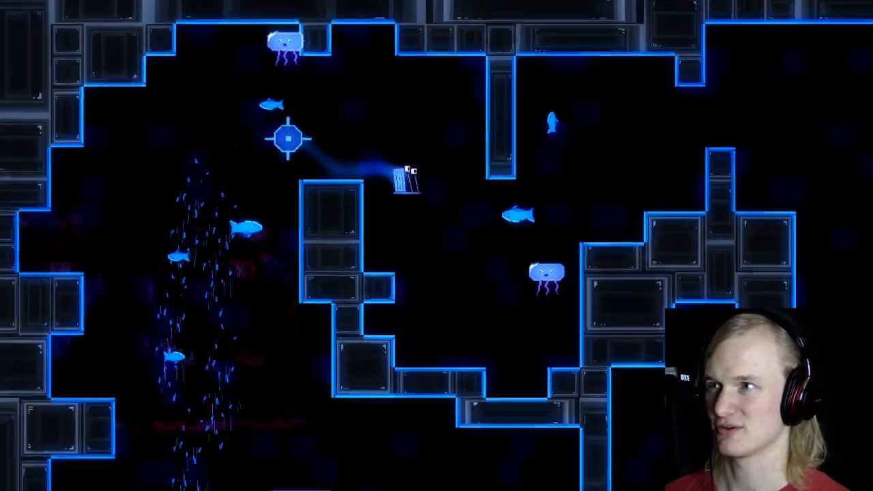
{"action": "key", "text": "space"}
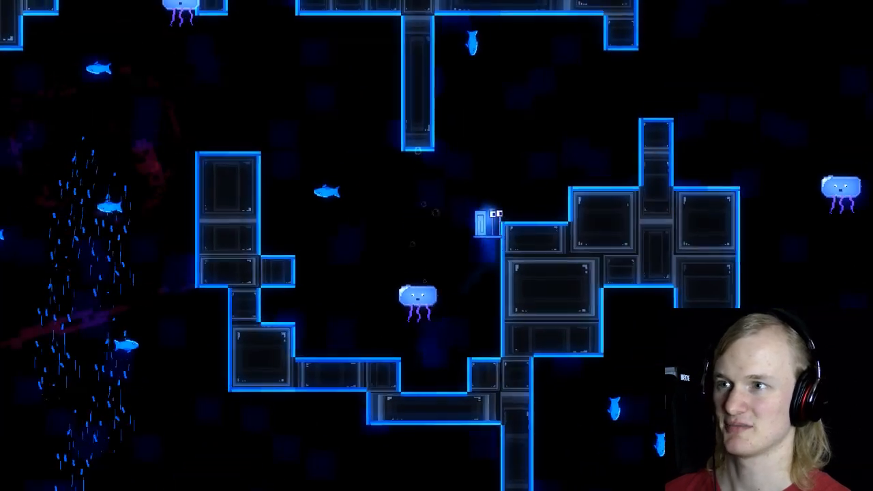
{"action": "key", "text": "space"}
{"action": "key", "text": "Left"}
{"action": "key", "text": "space"}
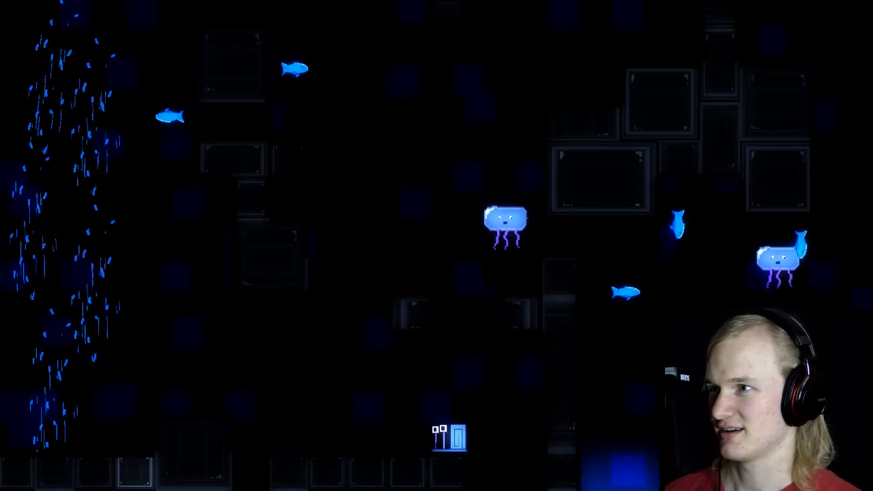
{"action": "key", "text": "Left"}
{"action": "key", "text": "space"}
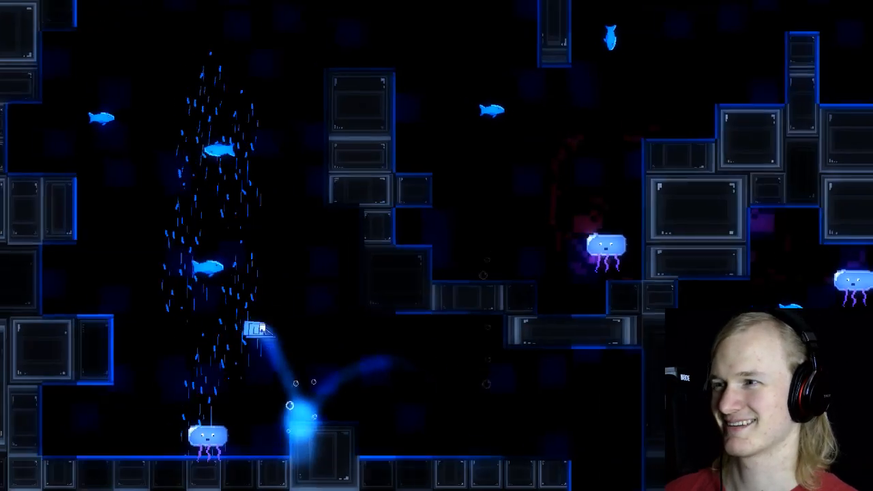
{"action": "key", "text": "Left"}
{"action": "key", "text": "space"}
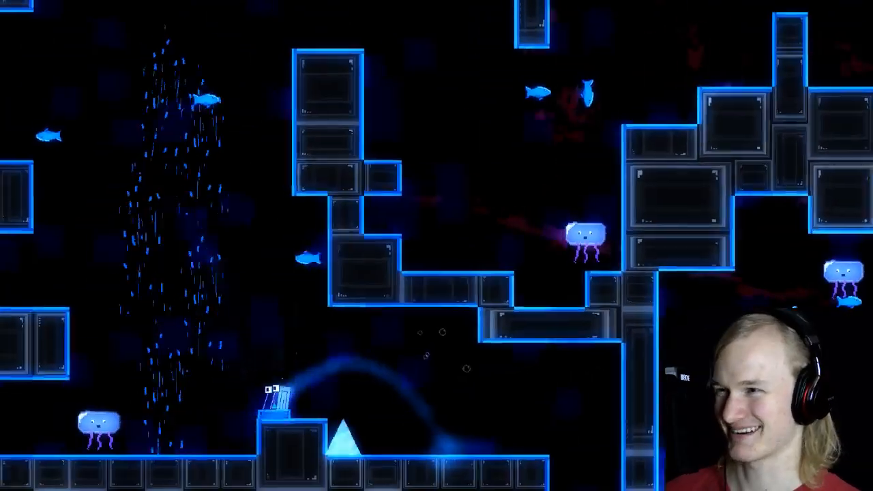
{"action": "key", "text": "space"}
{"action": "key", "text": "Left"}
{"action": "key", "text": "space"}
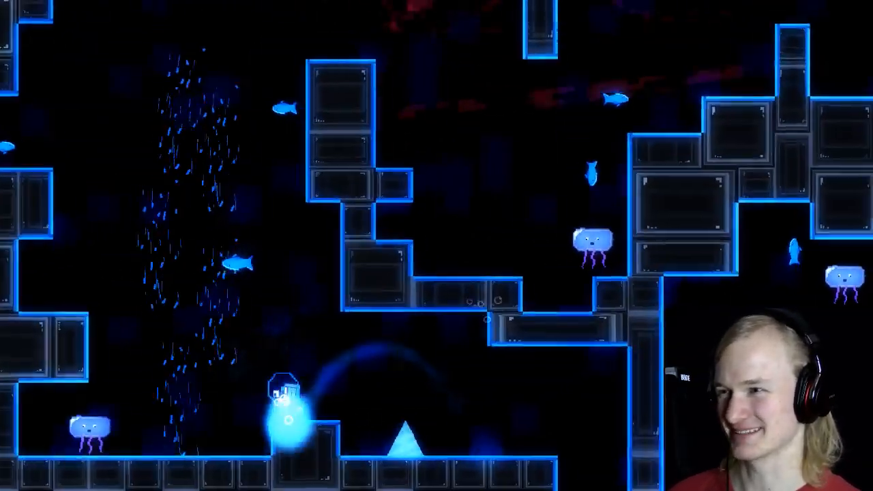
{"action": "key", "text": "space"}
{"action": "key", "text": "space"}
{"action": "key", "text": "Right"}
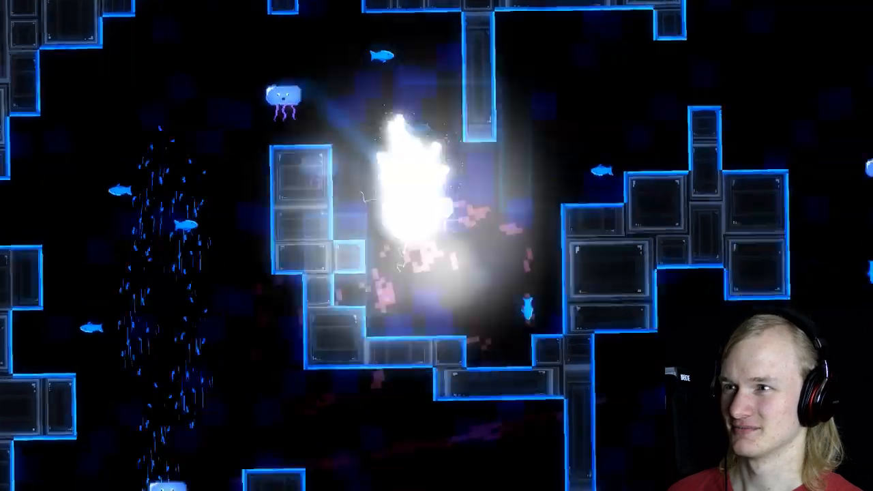
{"action": "key", "text": "Left"}
{"action": "key", "text": "space"}
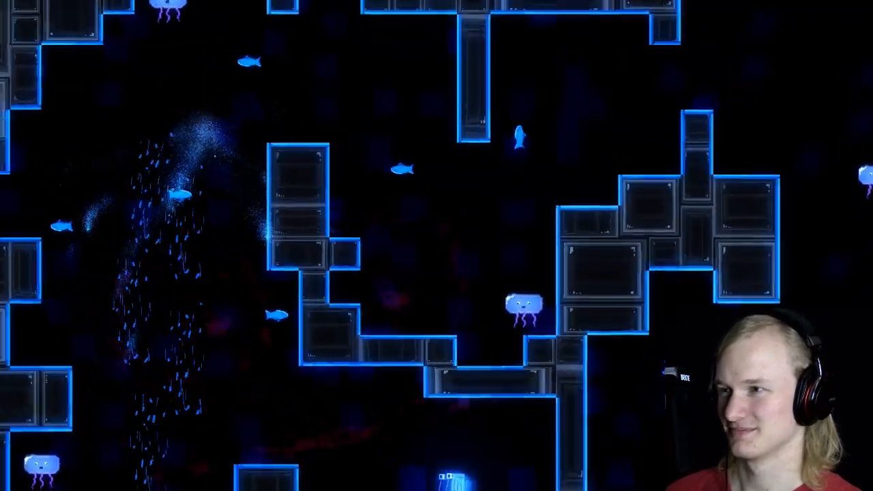
{"action": "key", "text": "Left"}
{"action": "key", "text": "space"}
{"action": "key", "text": "space"}
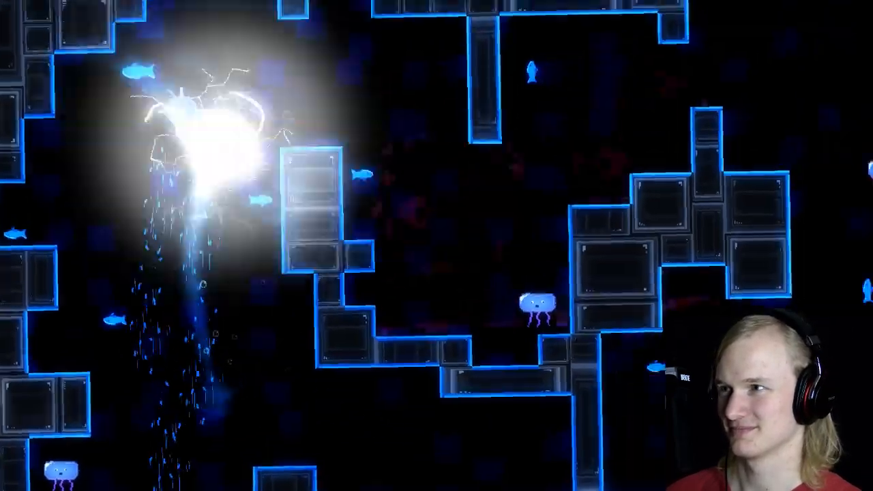
{"action": "key", "text": "Left"}
{"action": "key", "text": "space"}
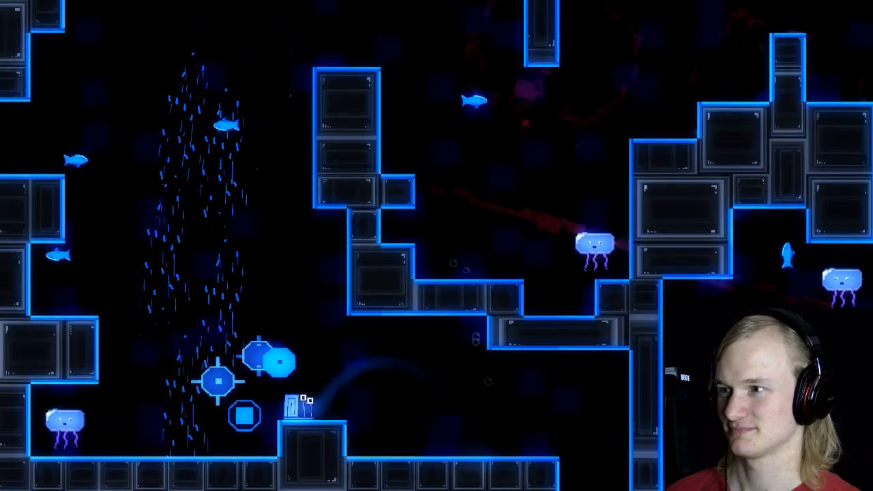
{"action": "key", "text": "Right"}
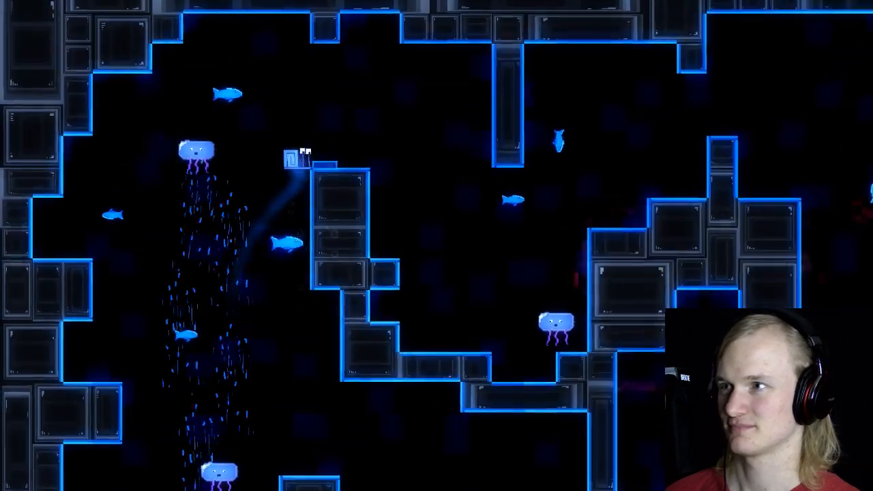
{"action": "key", "text": "space"}
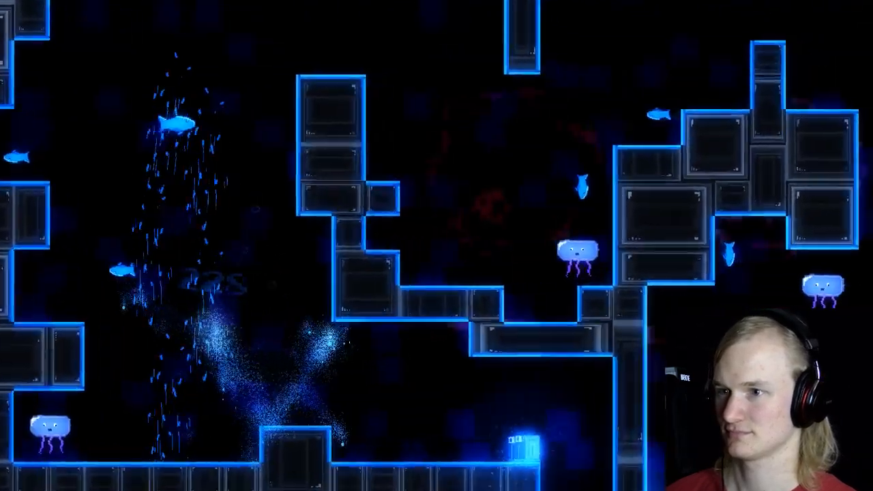
{"action": "key", "text": "Left"}
{"action": "key", "text": "space"}
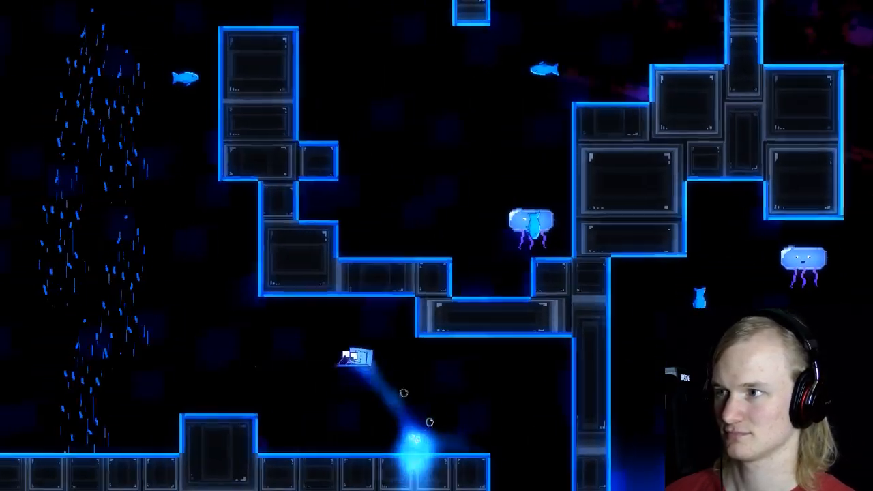
{"action": "key", "text": "space"}
{"action": "key", "text": "Right"}
{"action": "key", "text": "space"}
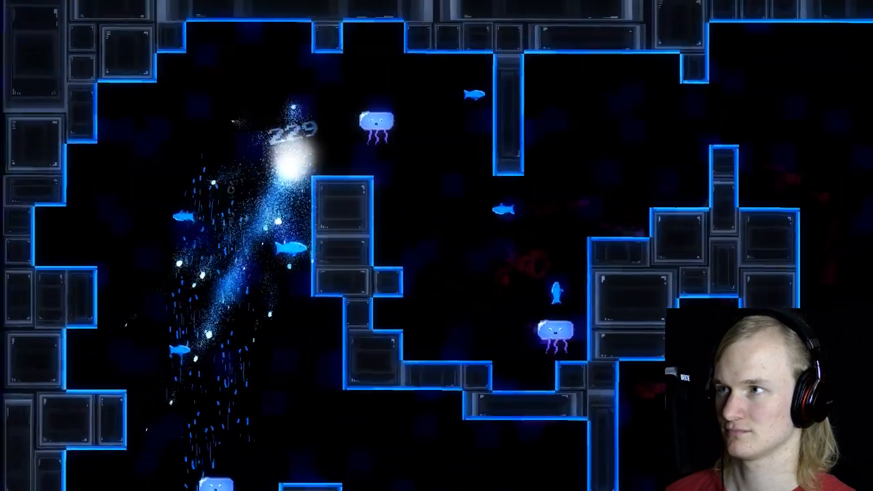
{"action": "key", "text": "Left"}
{"action": "key", "text": "space"}
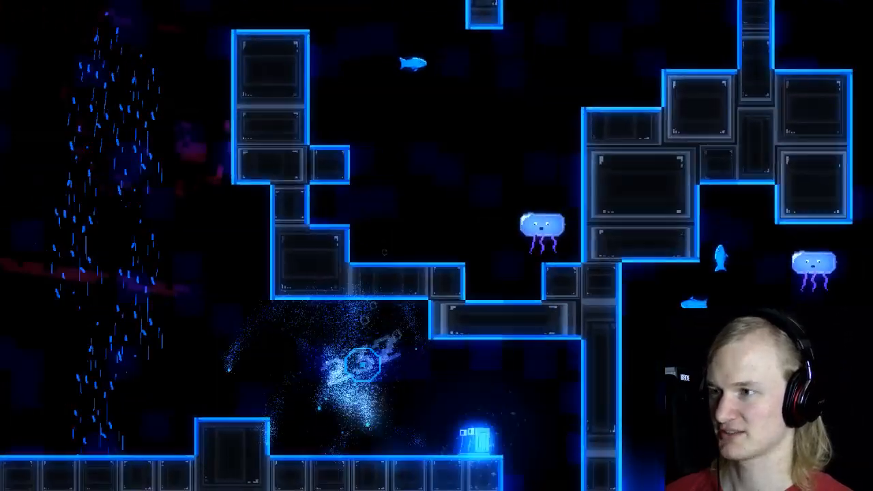
{"action": "key", "text": "Left"}
{"action": "key", "text": "space"}
{"action": "key", "text": "space"}
{"action": "key", "text": "Left"}
{"action": "key", "text": "space"}
{"action": "key", "text": "space"}
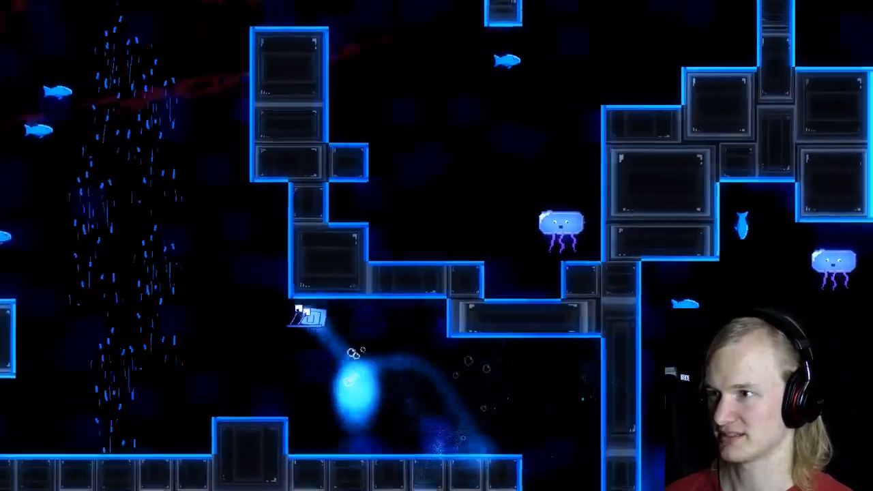
{"action": "key", "text": "Left"}
{"action": "key", "text": "space"}
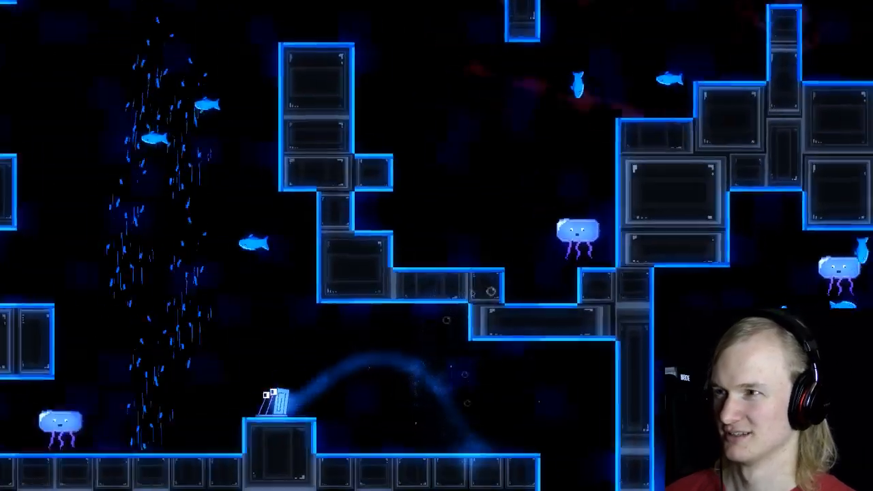
{"action": "key", "text": "Left"}
{"action": "key", "text": "space"}
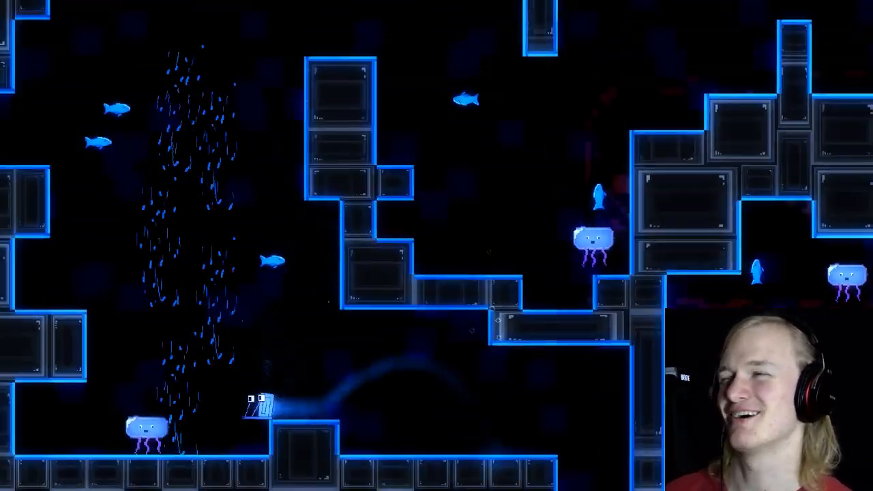
{"action": "key", "text": "Left"}
{"action": "key", "text": "space"}
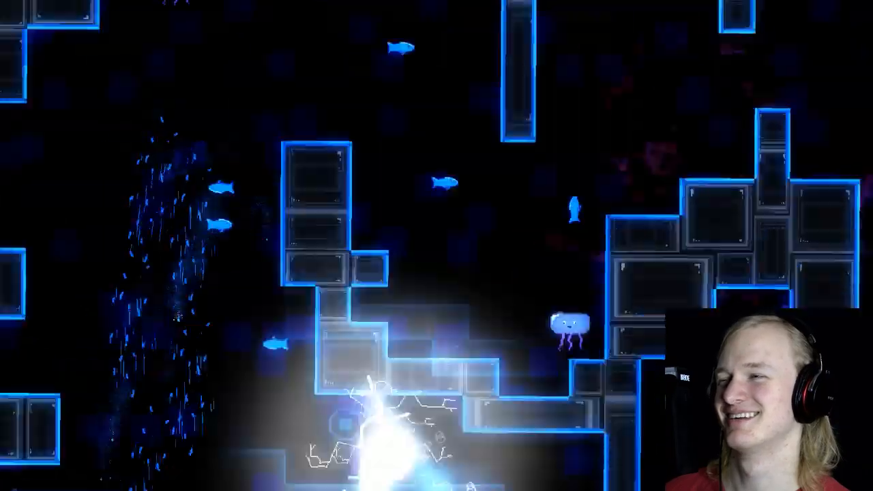
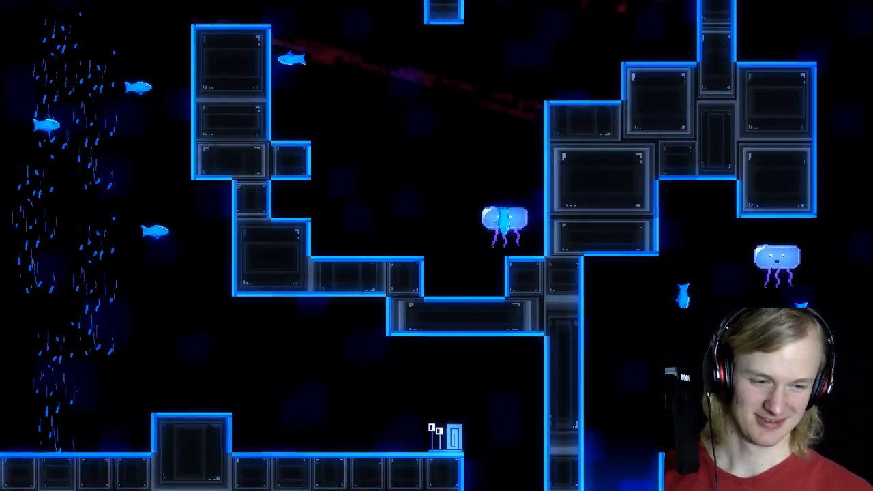
Step: Playtest the underwater level, steering the snail past the spikes, jellyfish and fish from its start point
{"action": "key", "text": "Left"}
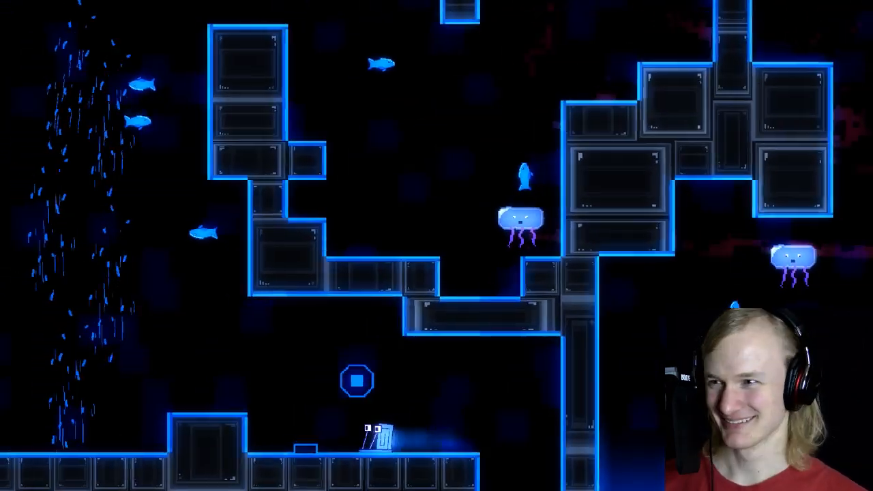
{"action": "key", "text": "Left"}
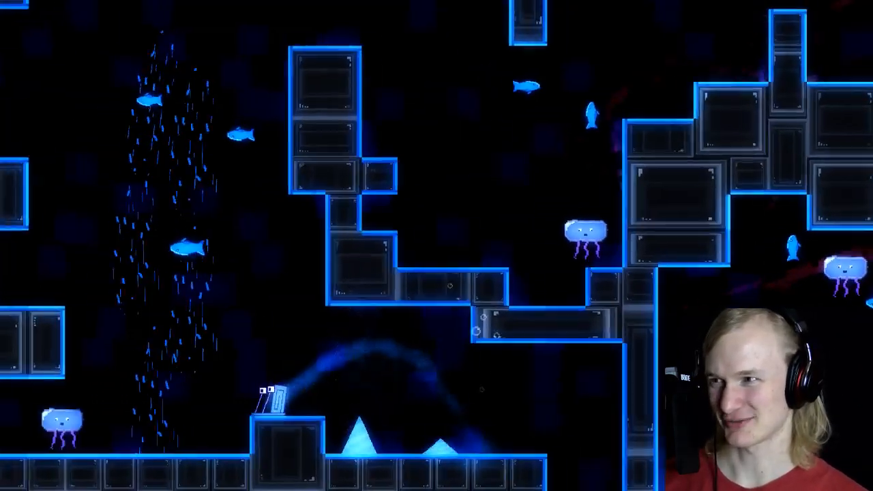
{"action": "key", "text": "space"}
{"action": "key", "text": "Right"}
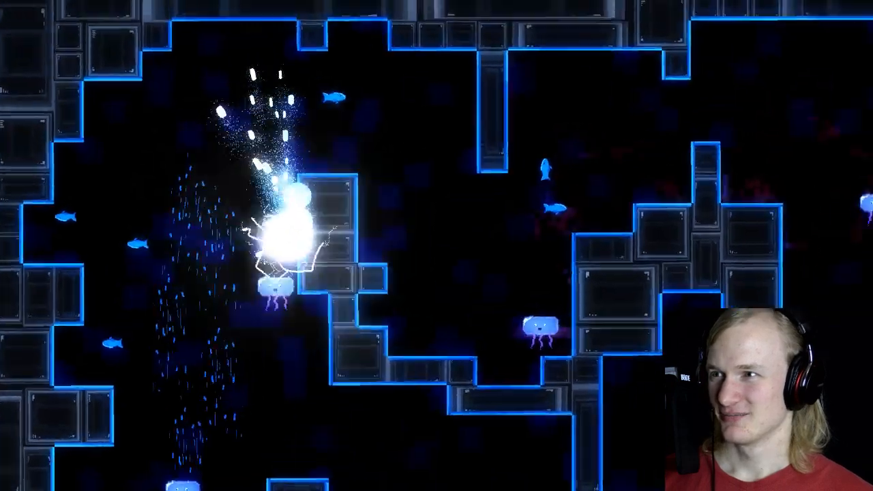
{"action": "key", "text": "Left"}
{"action": "key", "text": "space"}
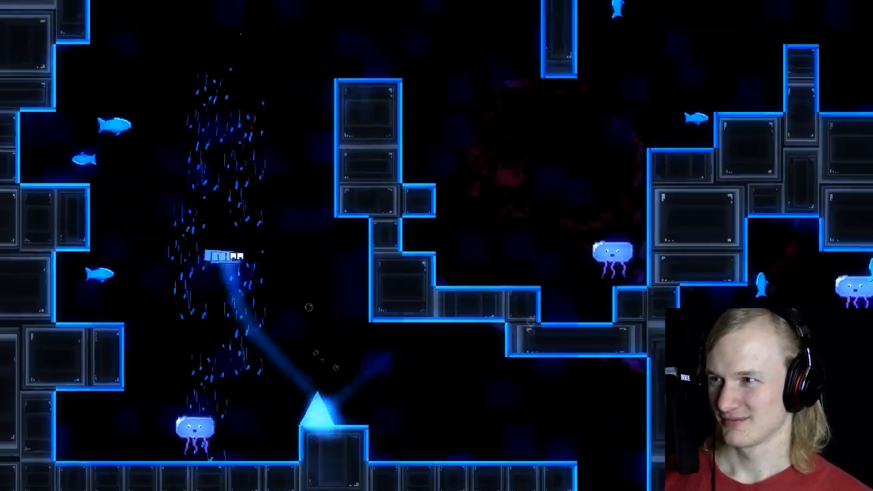
{"action": "key", "text": "Right"}
{"action": "key", "text": "space"}
{"action": "key", "text": "Left"}
{"action": "key", "text": "space"}
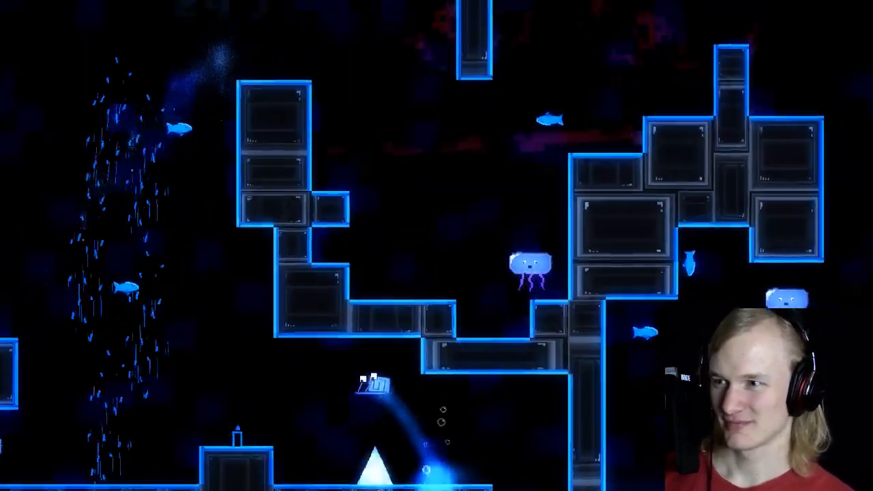
{"action": "key", "text": "space"}
{"action": "key", "text": "Right"}
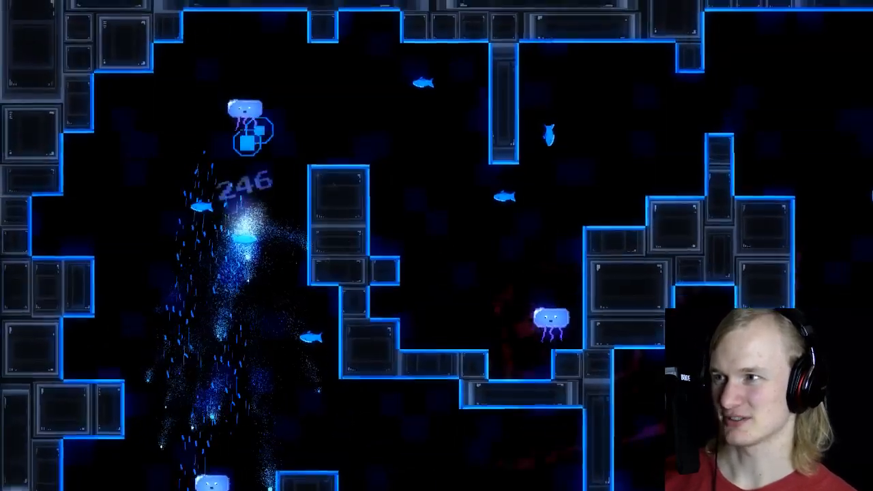
{"action": "key", "text": "Left"}
{"action": "key", "text": "space"}
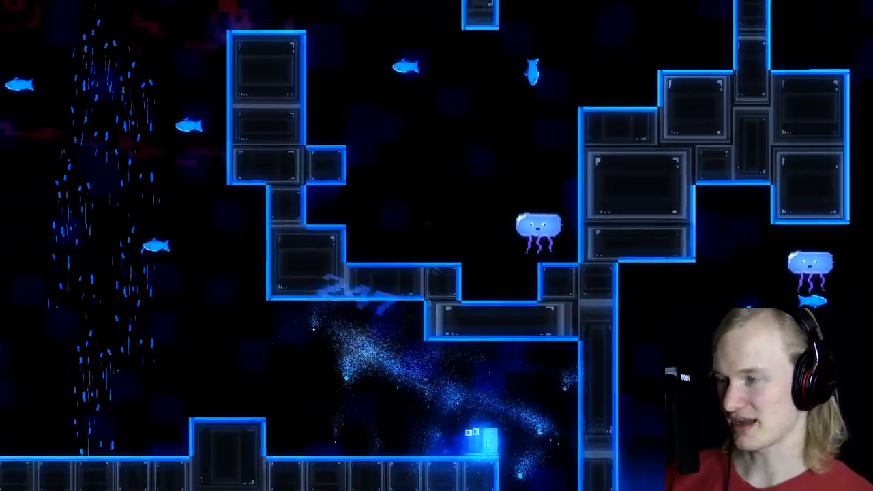
Step: Quit the test run back to the room editor and save the project
{"action": "key", "text": "Escape"}
{"action": "key", "text": "Up"}
{"action": "key", "text": "Return"}
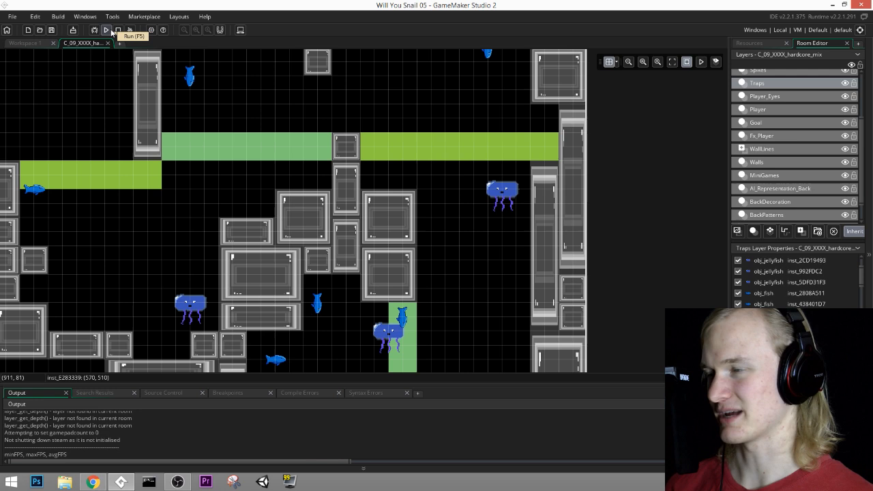
{"action": "left_click", "coordinate": [51, 32]}
Step: Examine the room layout around the snail's start area and look through its layers, finishing on the Traps layer
{"action": "middle_click_drag", "start_coordinate": [187, 212], "coordinate": [413, 127]}
{"action": "scroll", "coordinate": [412, 149], "scroll_direction": "down", "scroll_amount": 2}
{"action": "middle_click_drag", "start_coordinate": [410, 223], "coordinate": [467, 213]}
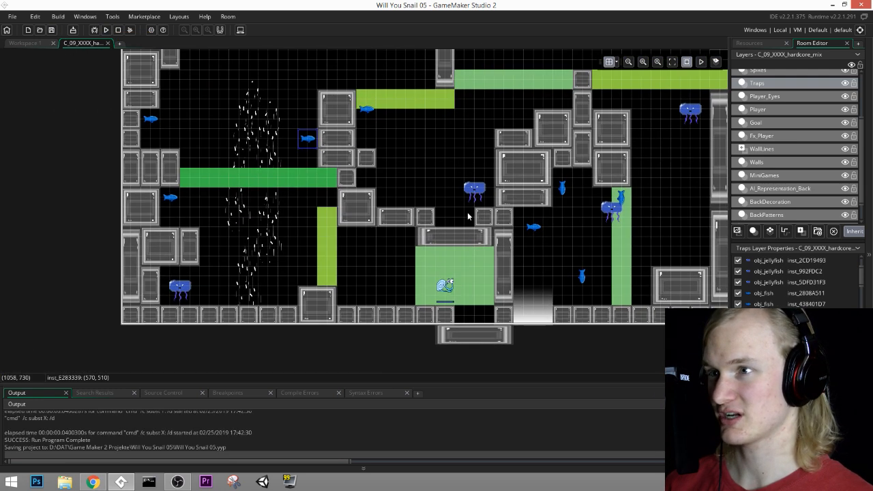
{"action": "middle_click_drag", "start_coordinate": [489, 145], "coordinate": [471, 187]}
{"action": "middle_click_drag", "start_coordinate": [516, 152], "coordinate": [515, 186]}
{"action": "middle_click_drag", "start_coordinate": [471, 232], "coordinate": [532, 185]}
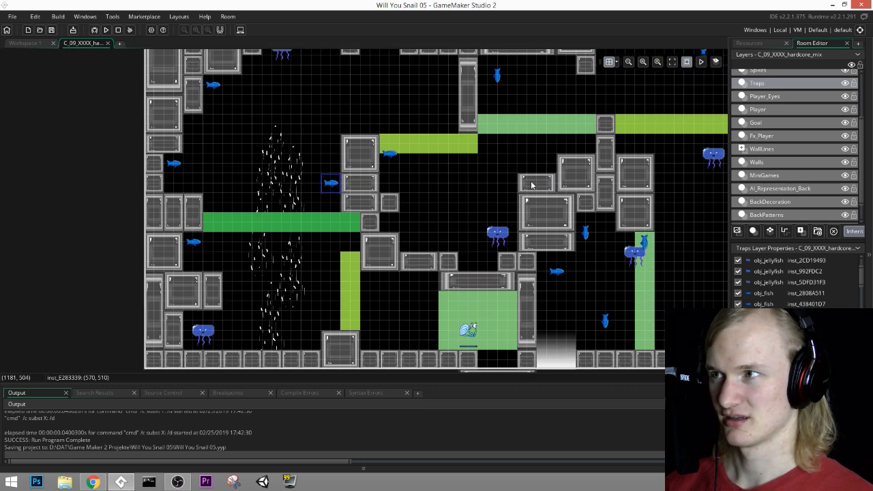
{"action": "left_click", "coordinate": [774, 167]}
{"action": "left_click", "coordinate": [776, 175]}
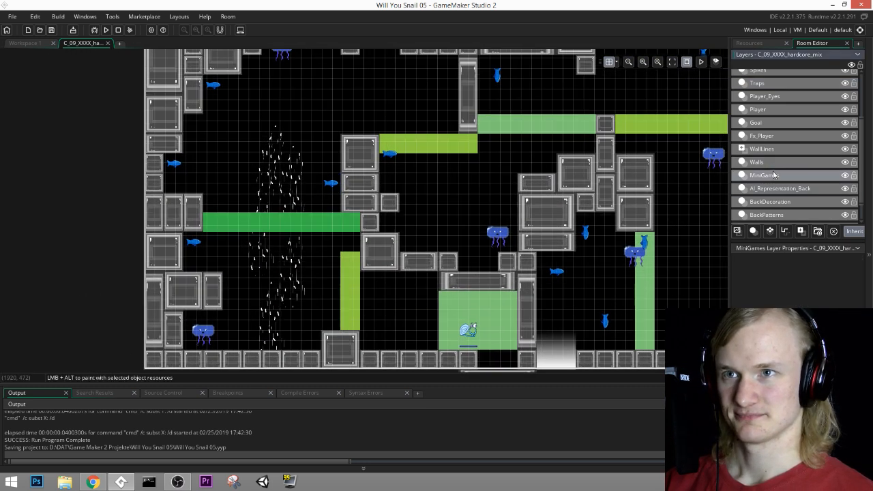
{"action": "left_click", "coordinate": [769, 125]}
{"action": "left_click", "coordinate": [782, 109]}
{"action": "left_click", "coordinate": [767, 82]}
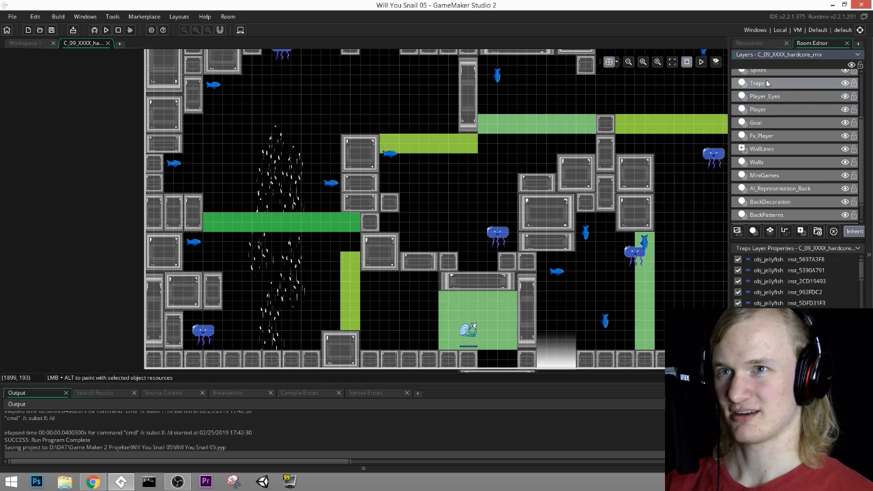
Step: Delete the two fish by the room's left wall, one above and one below the dark green strip
{"action": "left_click", "coordinate": [176, 165]}
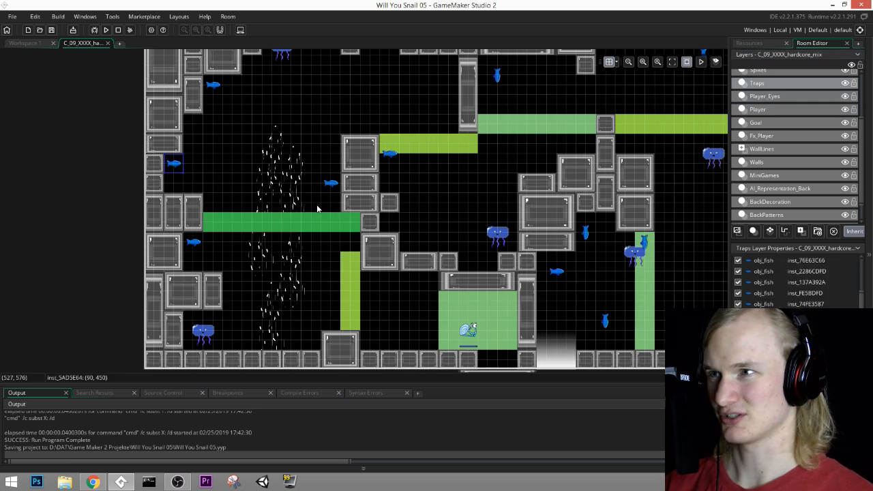
{"action": "middle_click_drag", "start_coordinate": [320, 195], "coordinate": [306, 223]}
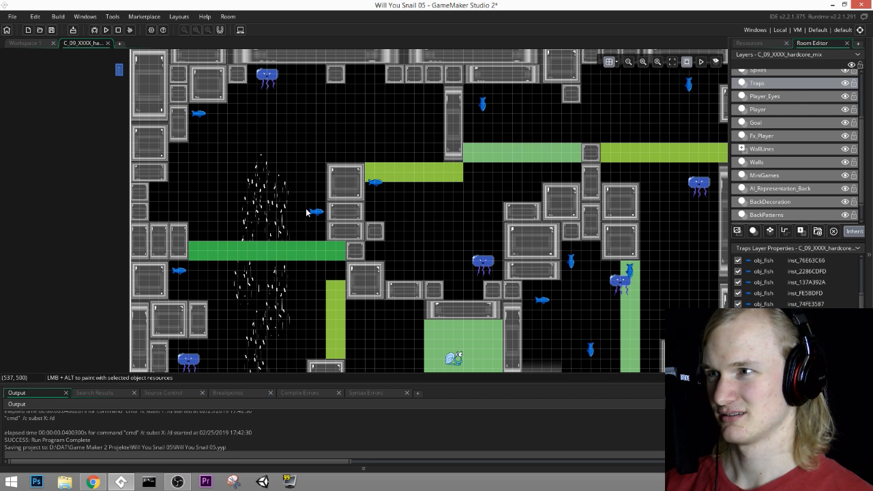
{"action": "left_click", "coordinate": [180, 271]}
{"action": "key", "text": "Delete"}
Step: Move the vertical fish in the upper middle passage to (1290, 150) and the upper-left fish to (210, 240)
{"action": "middle_click_drag", "start_coordinate": [364, 207], "coordinate": [279, 225]}
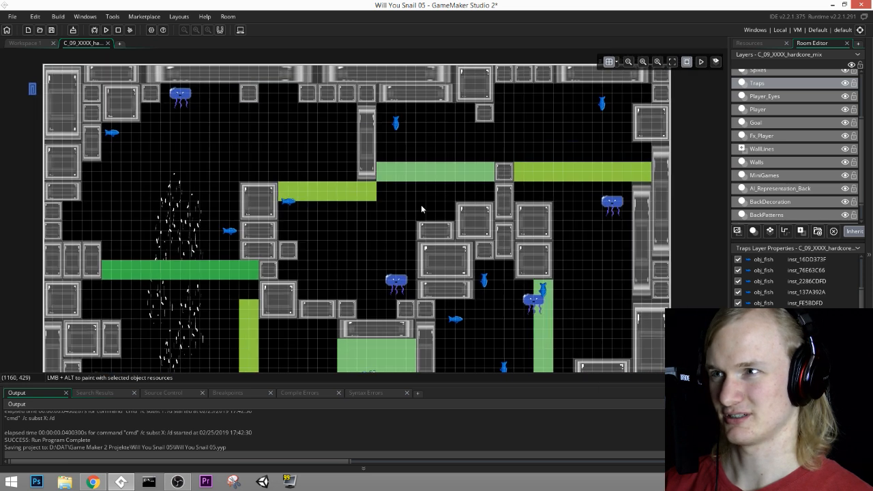
{"action": "middle_click_drag", "start_coordinate": [422, 207], "coordinate": [559, 184]}
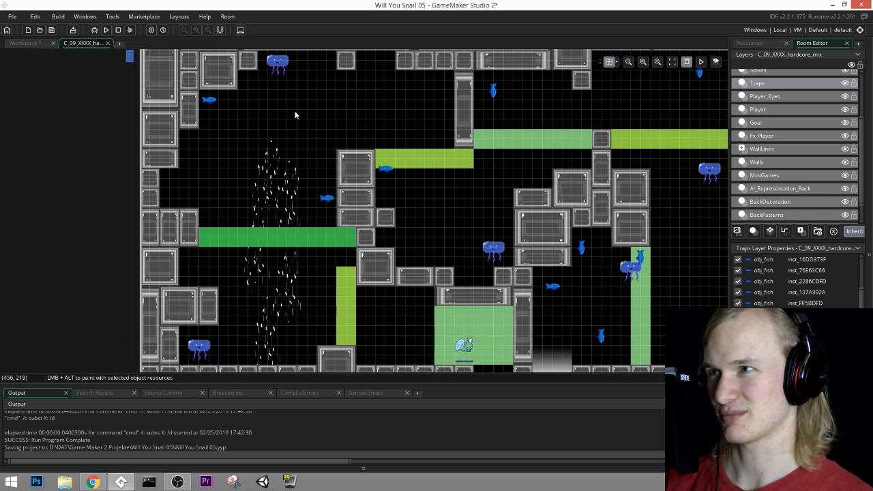
{"action": "middle_click_drag", "start_coordinate": [467, 122], "coordinate": [357, 128]}
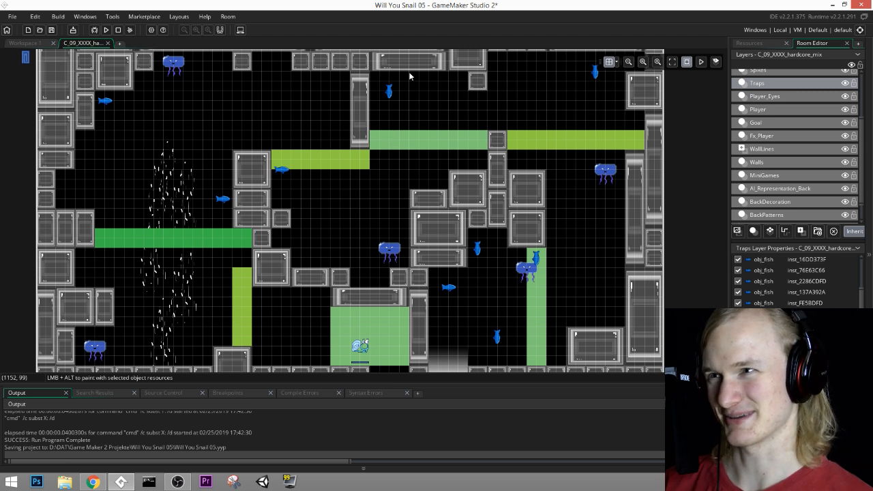
{"action": "left_click", "coordinate": [390, 97]}
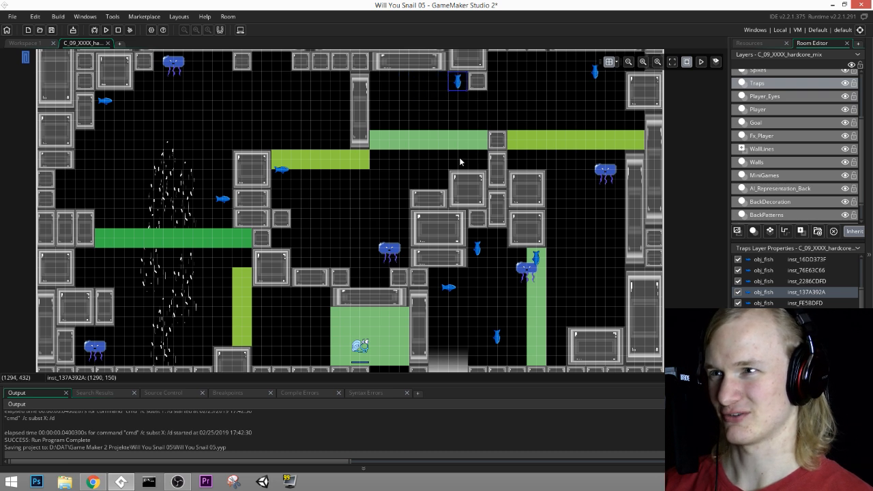
{"action": "middle_click_drag", "start_coordinate": [460, 162], "coordinate": [516, 186]}
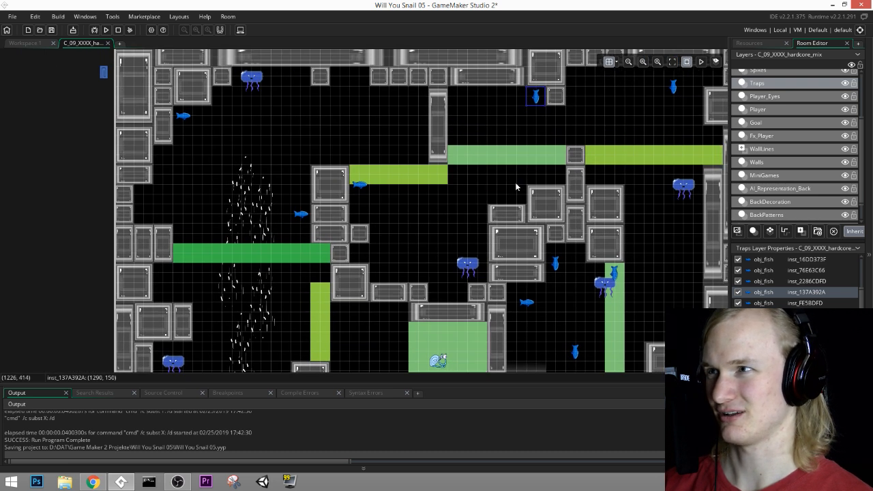
{"action": "left_click_drag", "start_coordinate": [191, 115], "coordinate": [186, 121]}
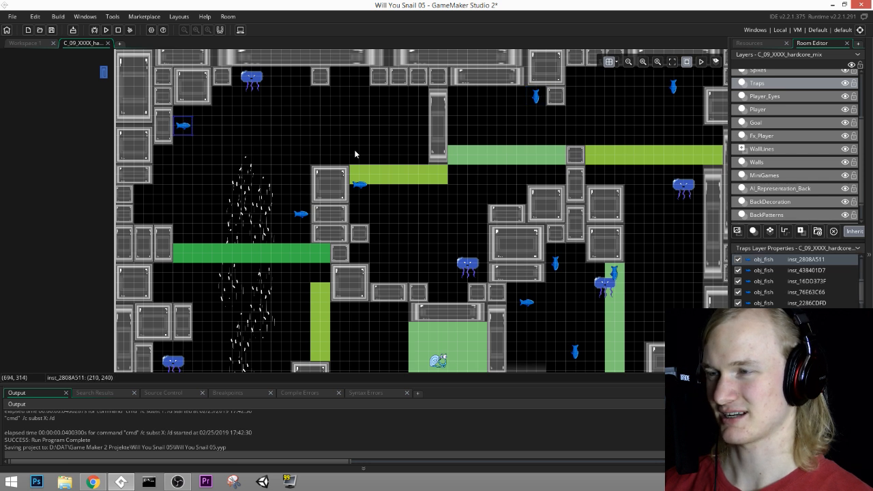
Step: Move the jellyfish near the room's right wall up to (1800, 300), over the end of the light green strip
{"action": "middle_click_drag", "start_coordinate": [508, 145], "coordinate": [268, 131]}
{"action": "middle_click_drag", "start_coordinate": [466, 177], "coordinate": [457, 202]}
{"action": "left_click", "coordinate": [452, 185]}
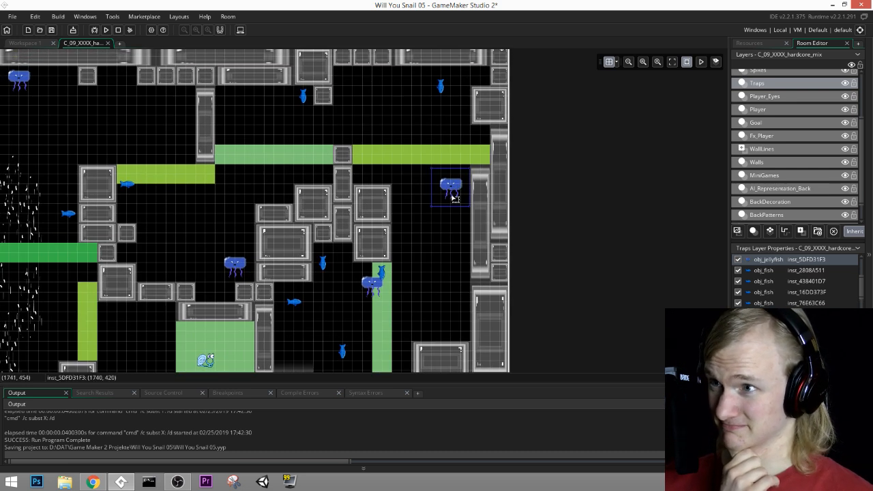
{"action": "left_click_drag", "start_coordinate": [450, 195], "coordinate": [476, 153]}
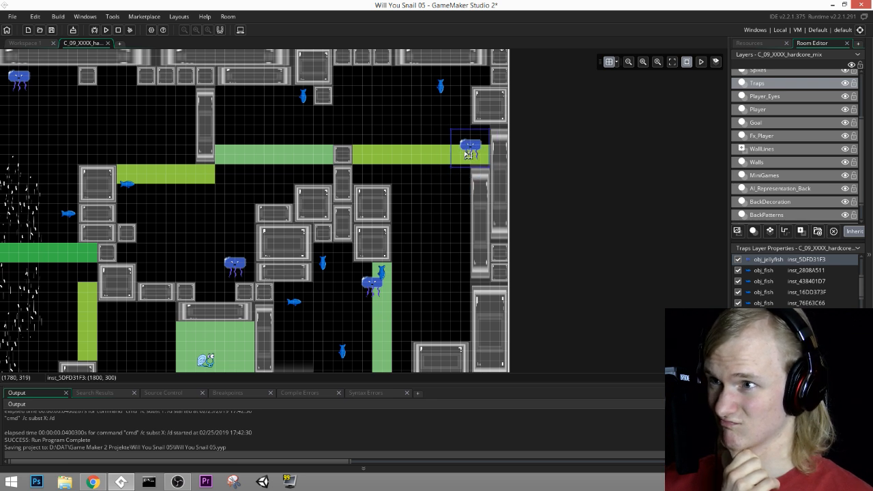
Step: Delete the vertical fish just above the floor to the right of the white gradient, and save the project
{"action": "scroll", "coordinate": [424, 161], "scroll_direction": "down", "scroll_amount": 3}
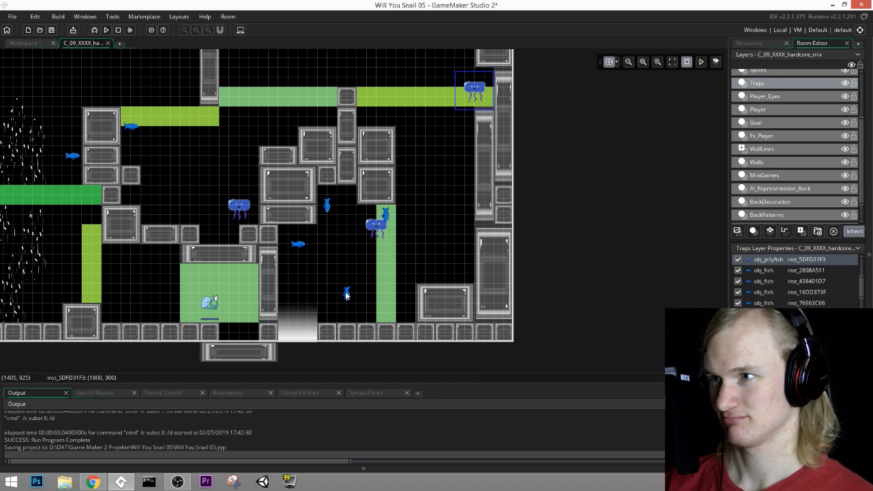
{"action": "middle_click_drag", "start_coordinate": [346, 292], "coordinate": [549, 314]}
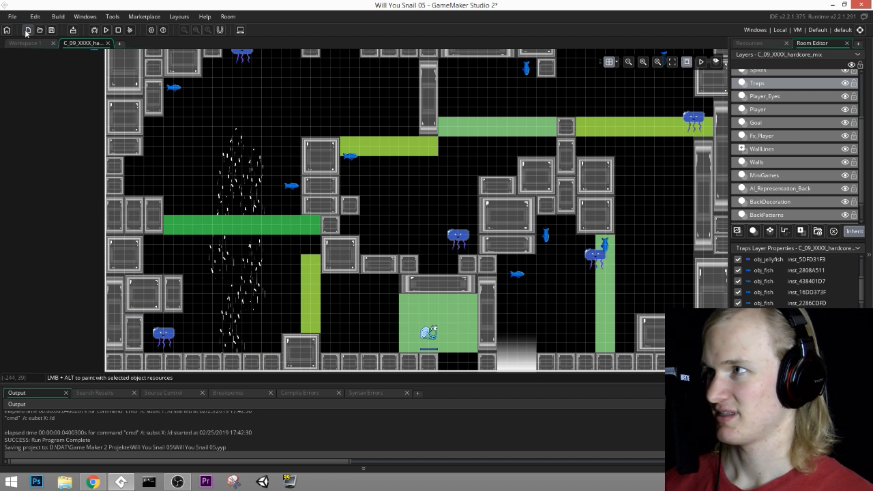
{"action": "key", "text": "ctrl+s"}
{"action": "key", "text": "ctrl+s"}
{"action": "key", "text": "ctrl+s"}
{"action": "key", "text": "ctrl+s"}
{"action": "key", "text": "ctrl+s"}
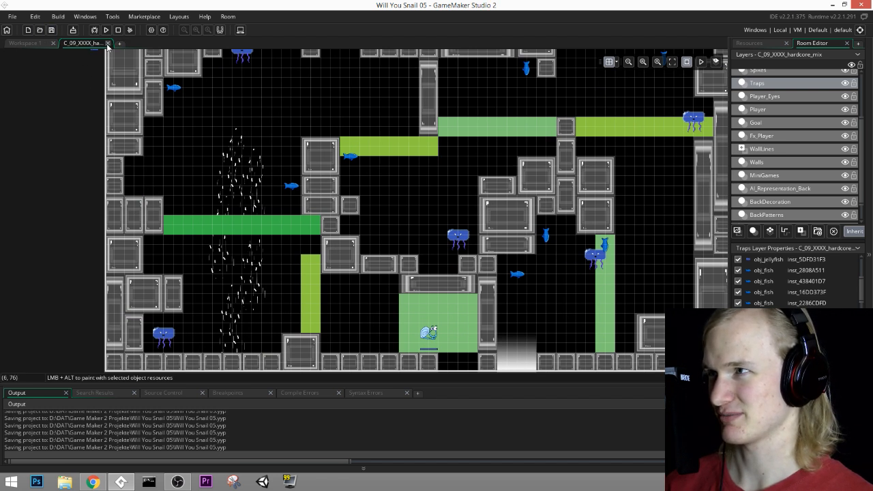
Step: Close the room editor and rename the room C_09_XXXX_hardcore_mix to C_09_hardcore_mix
{"action": "left_click", "coordinate": [107, 43]}
{"action": "scroll", "coordinate": [789, 259], "scroll_direction": "down", "scroll_amount": 15}
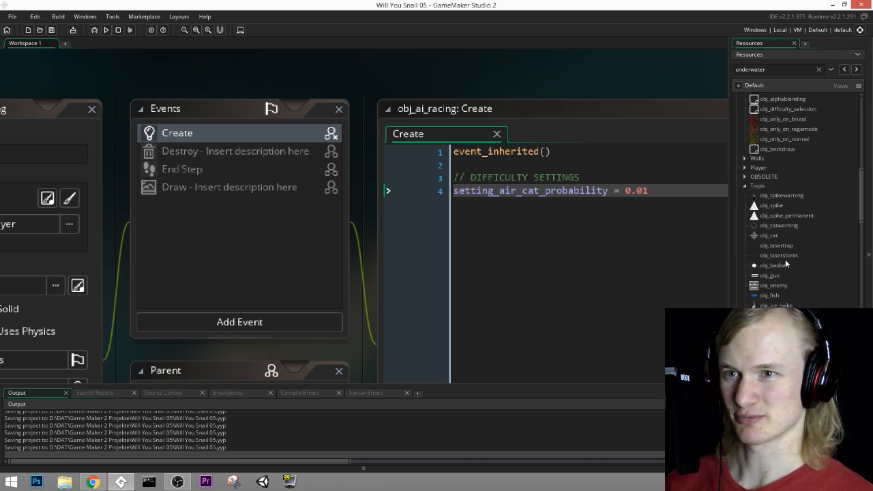
{"action": "scroll", "coordinate": [784, 269], "scroll_direction": "down", "scroll_amount": 8}
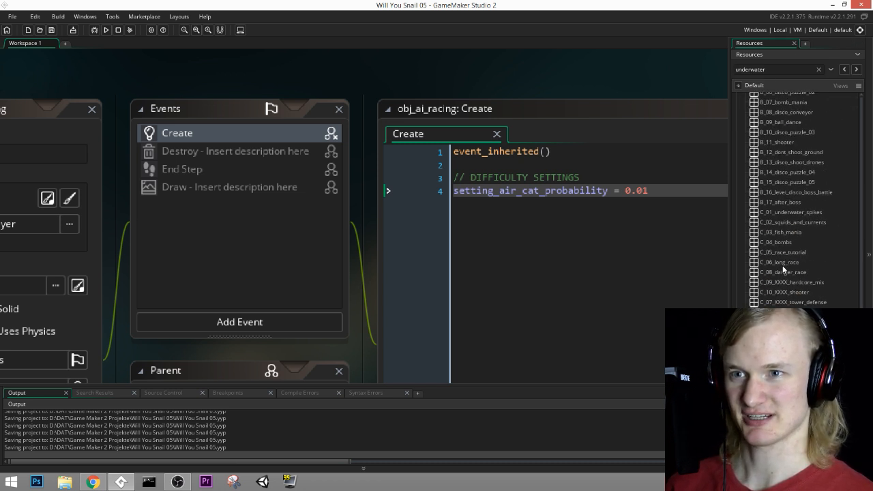
{"action": "left_click", "coordinate": [792, 245]}
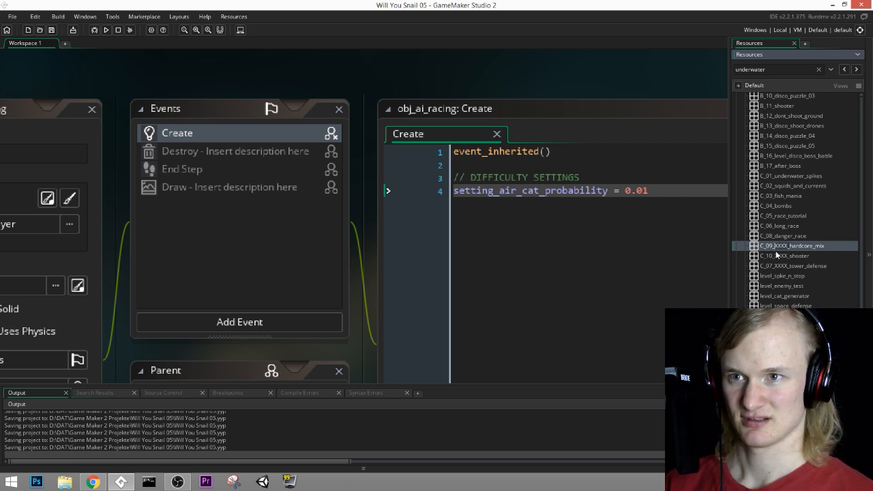
{"action": "key", "text": "BackSpace"}
{"action": "key", "text": "BackSpace"}
{"action": "key", "text": "BackSpace"}
{"action": "key", "text": "BackSpace"}
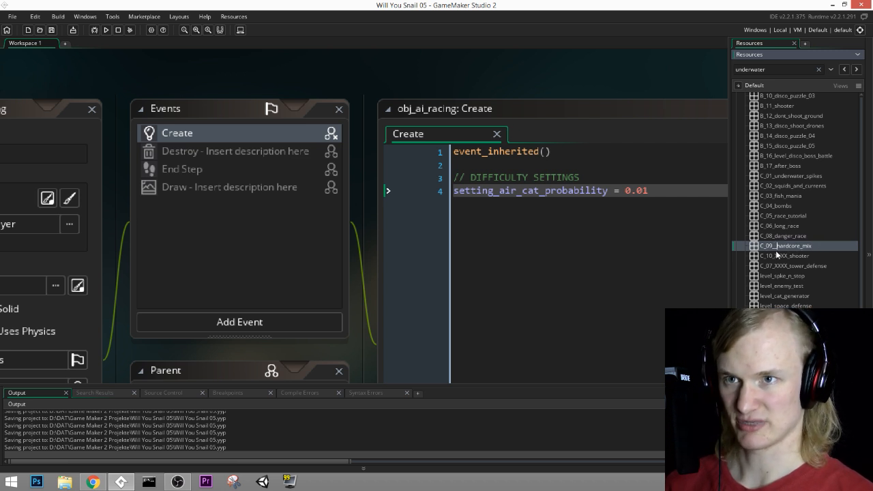
{"action": "key", "text": "BackSpace"}
{"action": "key", "text": "Return"}
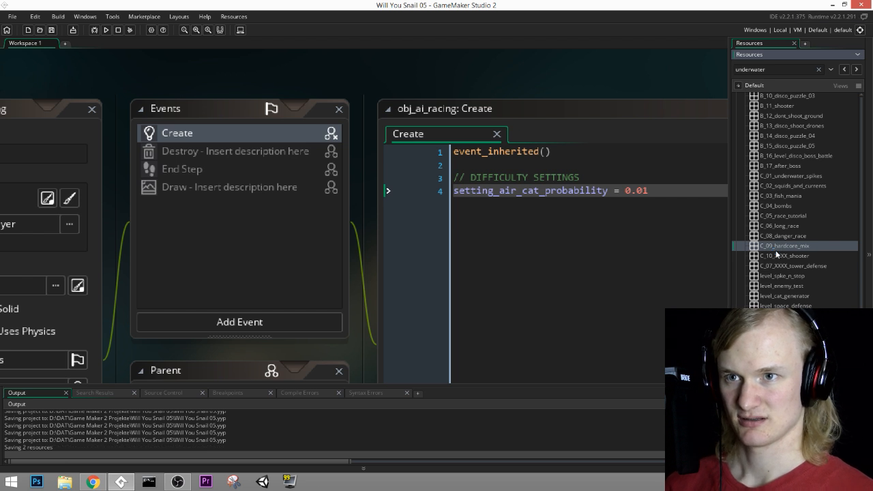
Step: Open the room C_10_XXXX_shooter and run the game
{"action": "double_click", "coordinate": [791, 256]}
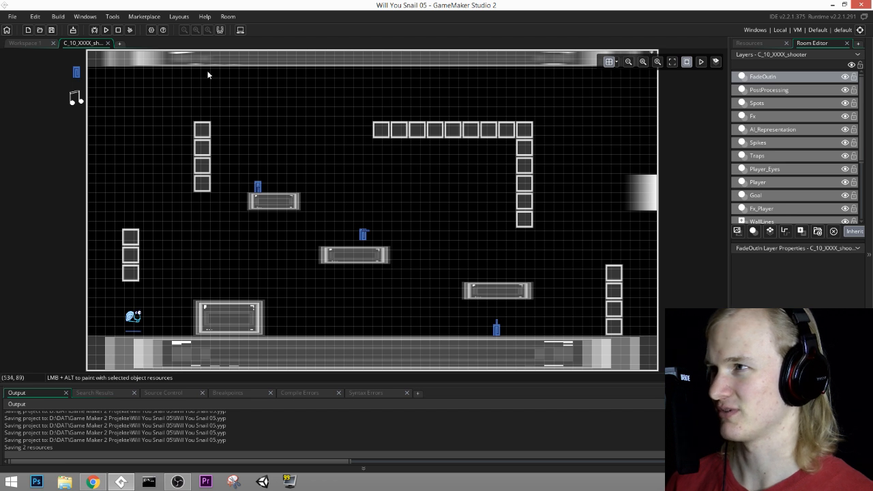
{"action": "left_click", "coordinate": [106, 30]}
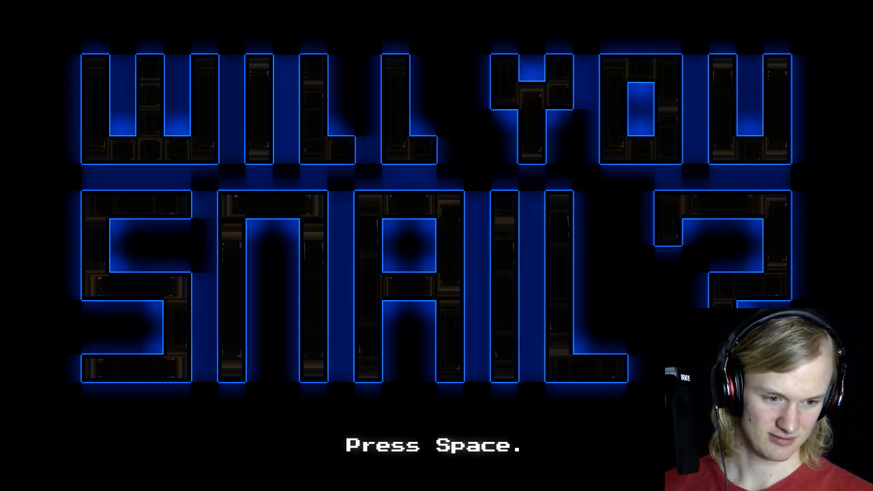
{"action": "key", "text": "space"}
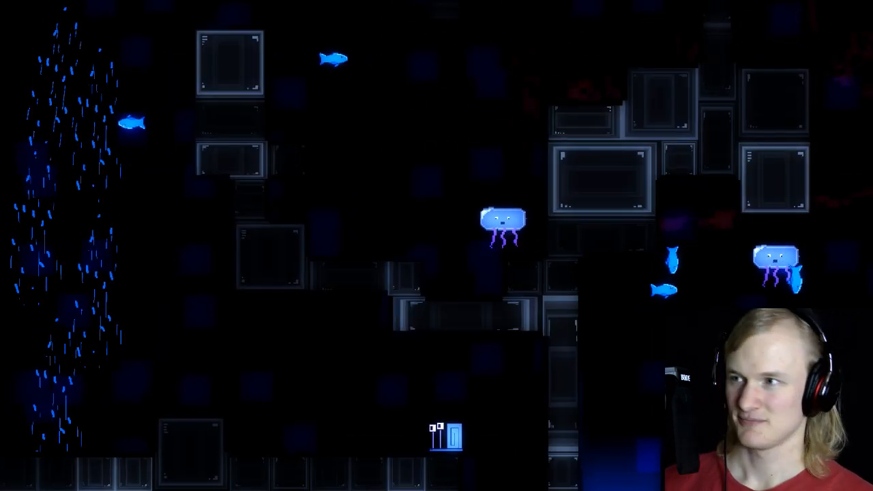
{"action": "key", "text": "Left"}
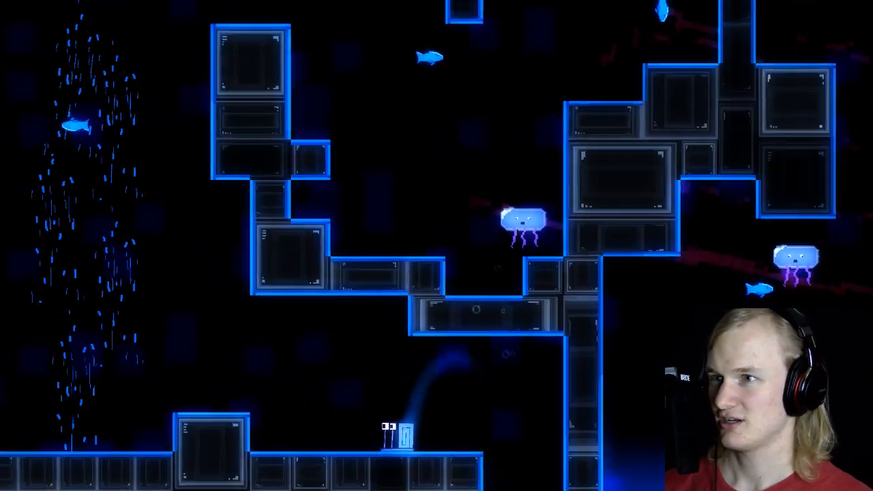
{"action": "key", "text": "space"}
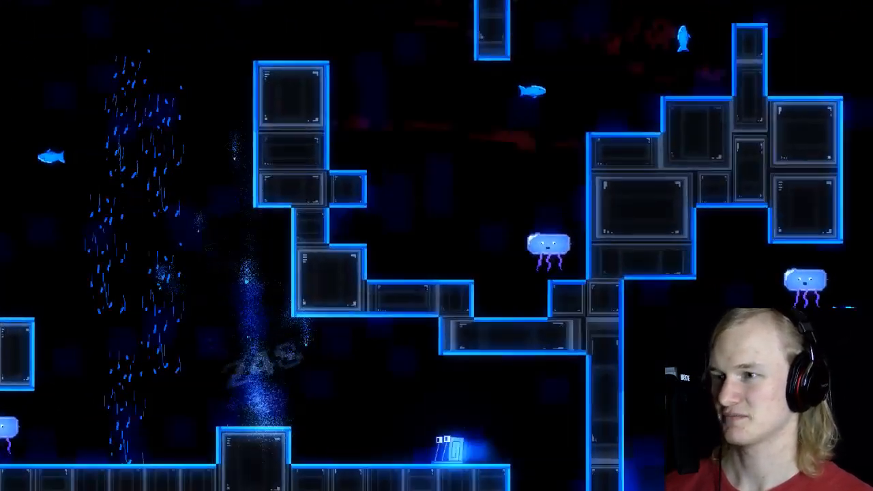
{"action": "key", "text": "Left"}
{"action": "key", "text": "space"}
{"action": "key", "text": "space"}
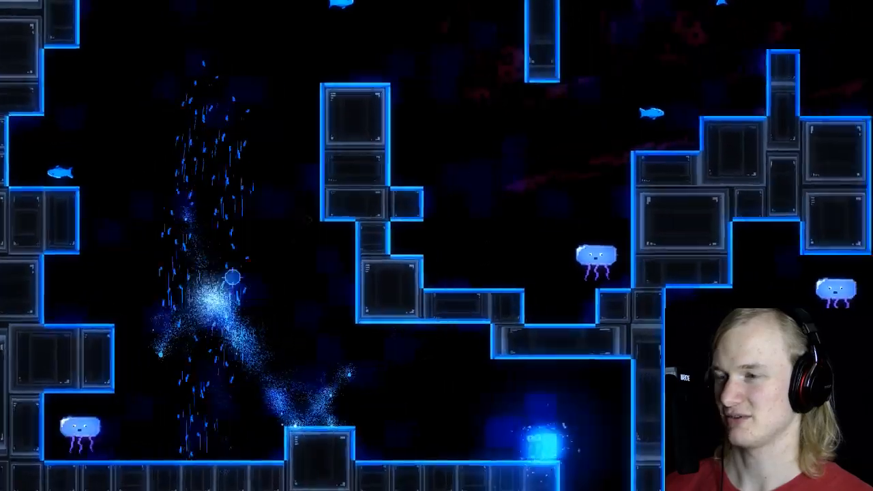
{"action": "key", "text": "Left"}
{"action": "key", "text": "space"}
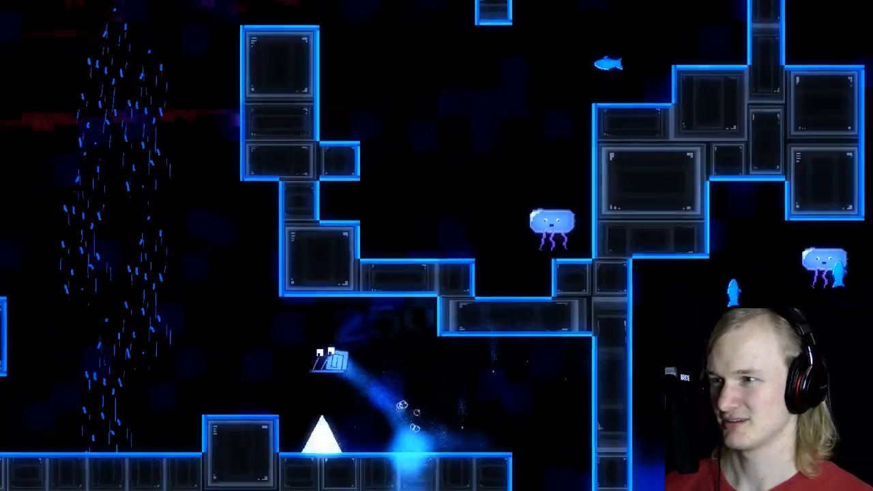
{"action": "key", "text": "Left"}
{"action": "key", "text": "space"}
{"action": "key", "text": "Right"}
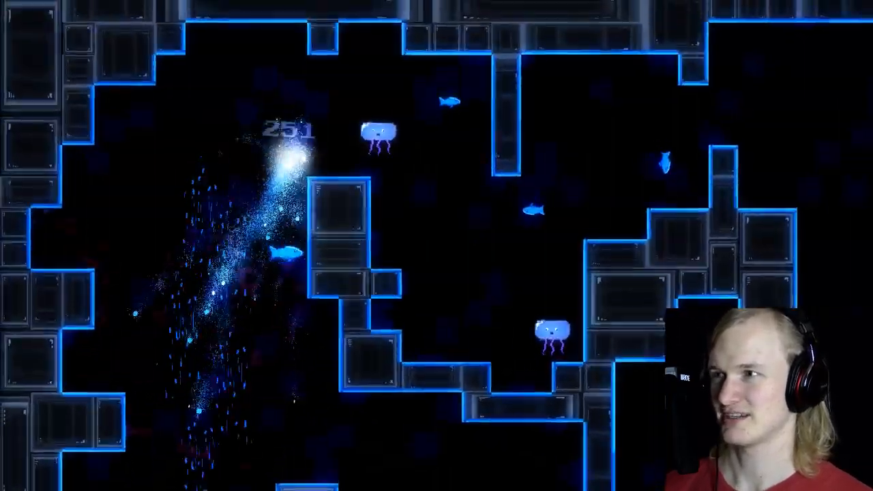
{"action": "key", "text": "Left"}
{"action": "key", "text": "space"}
{"action": "key", "text": "space"}
{"action": "key", "text": "space"}
{"action": "key", "text": "Right"}
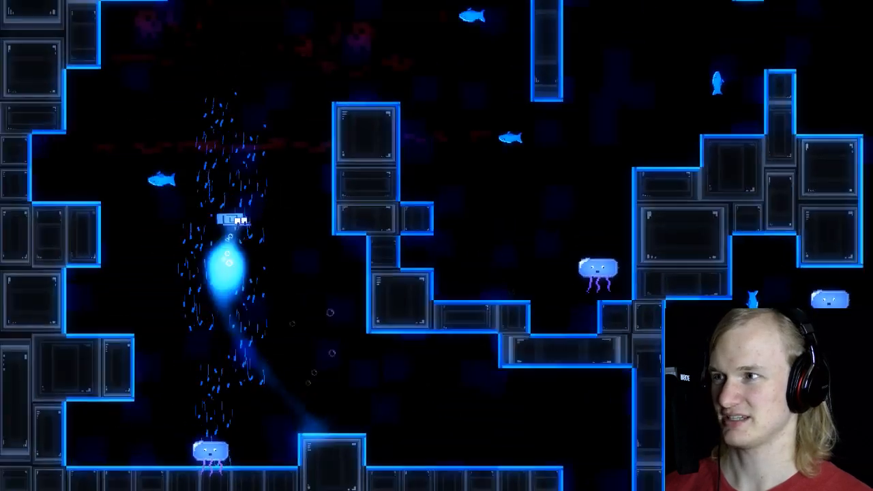
{"action": "key", "text": "Left"}
{"action": "key", "text": "space"}
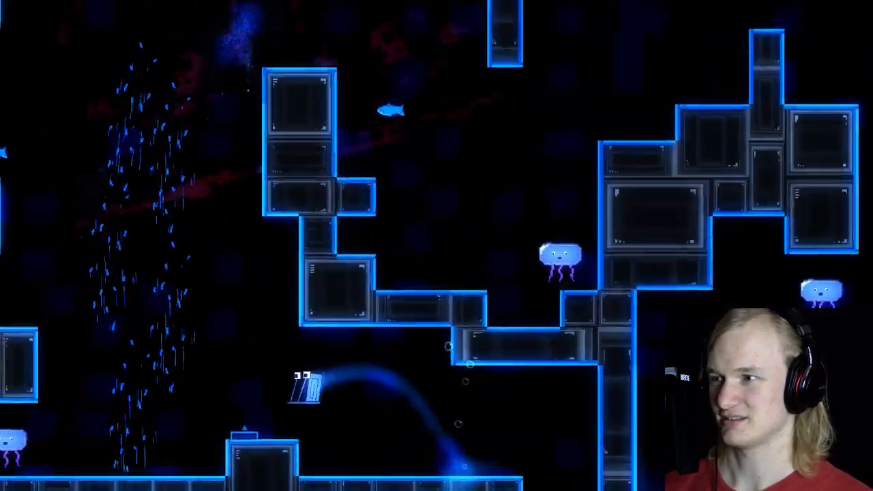
{"action": "key", "text": "Left"}
{"action": "key", "text": "space"}
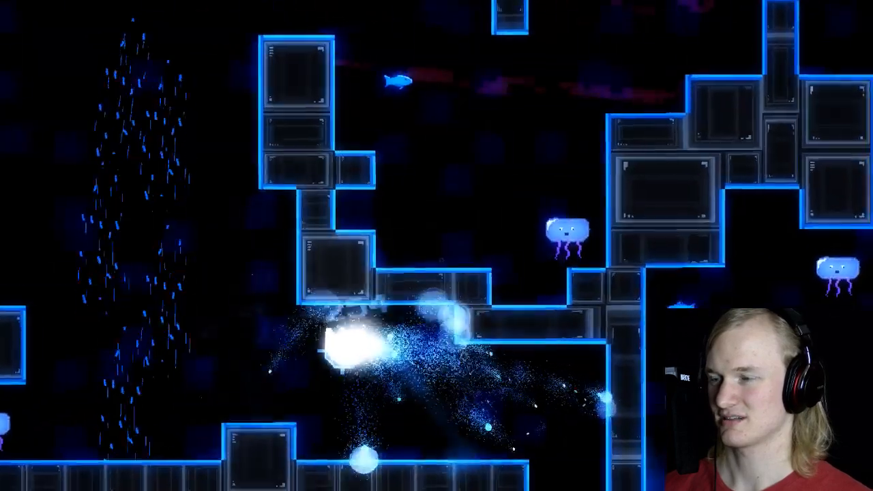
{"action": "key", "text": "Left"}
{"action": "key", "text": "space"}
{"action": "key", "text": "Left"}
{"action": "key", "text": "space"}
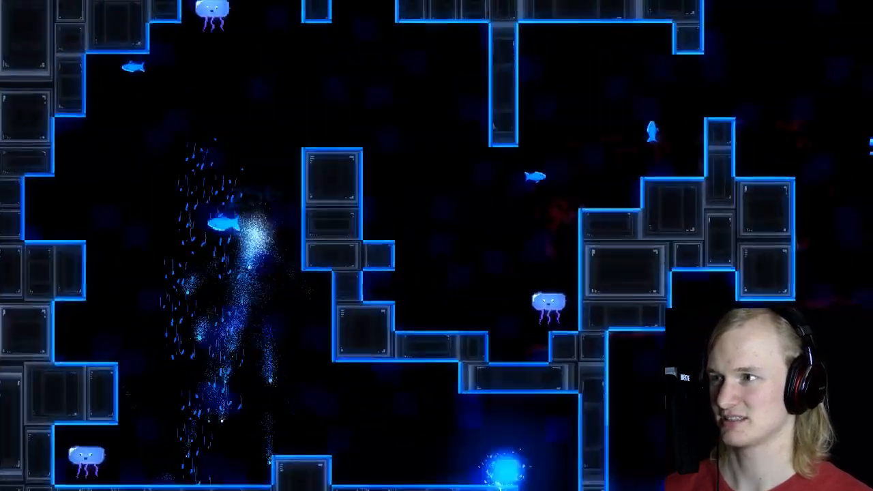
{"action": "key", "text": "Left"}
{"action": "key", "text": "space"}
{"action": "key", "text": "space"}
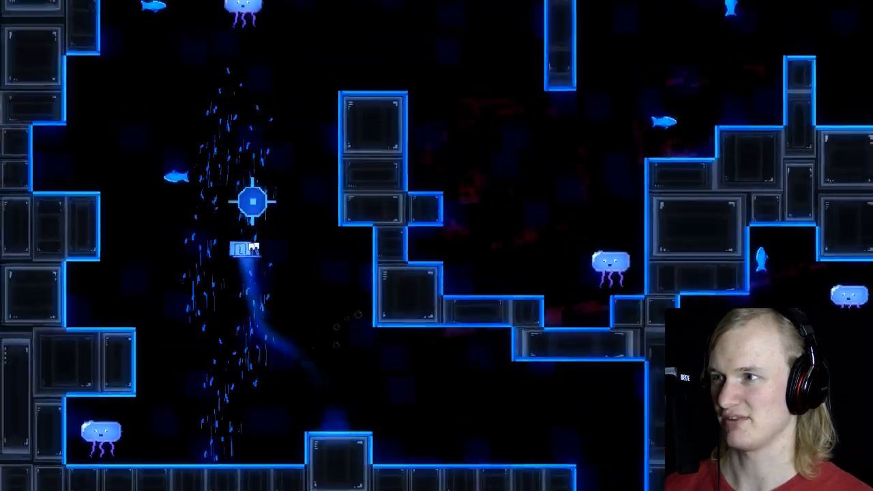
{"action": "key", "text": "Left"}
{"action": "key", "text": "space"}
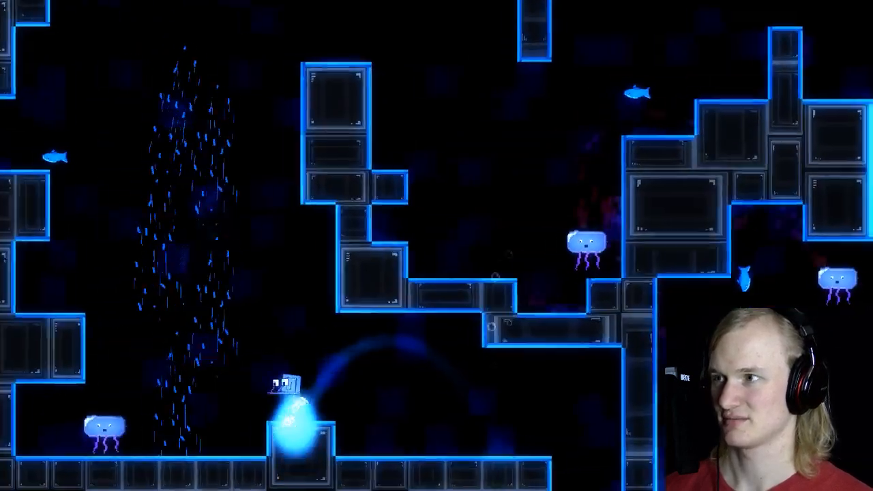
{"action": "key", "text": "Right"}
{"action": "key", "text": "space"}
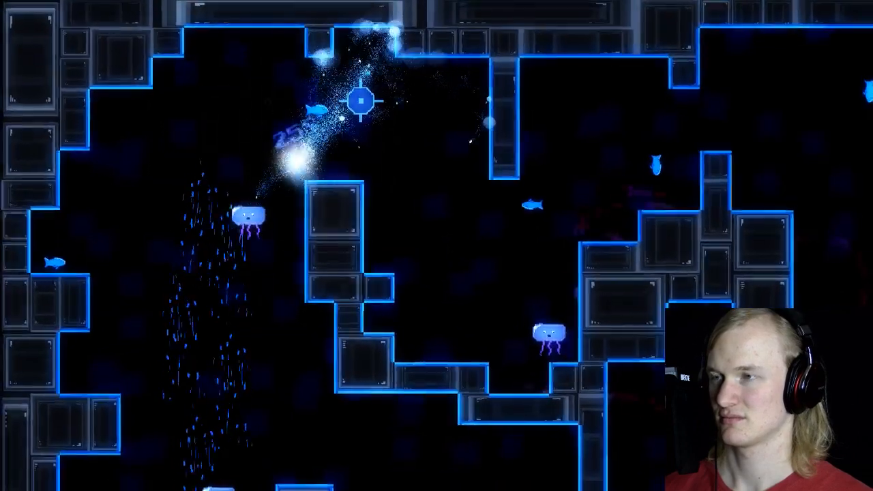
{"action": "key", "text": "Left"}
{"action": "key", "text": "space"}
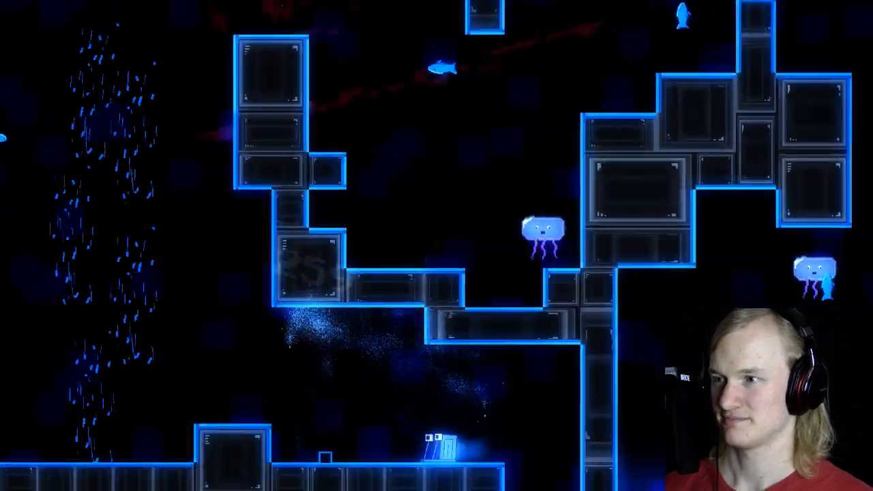
{"action": "key", "text": "Left"}
{"action": "key", "text": "space"}
{"action": "key", "text": "space"}
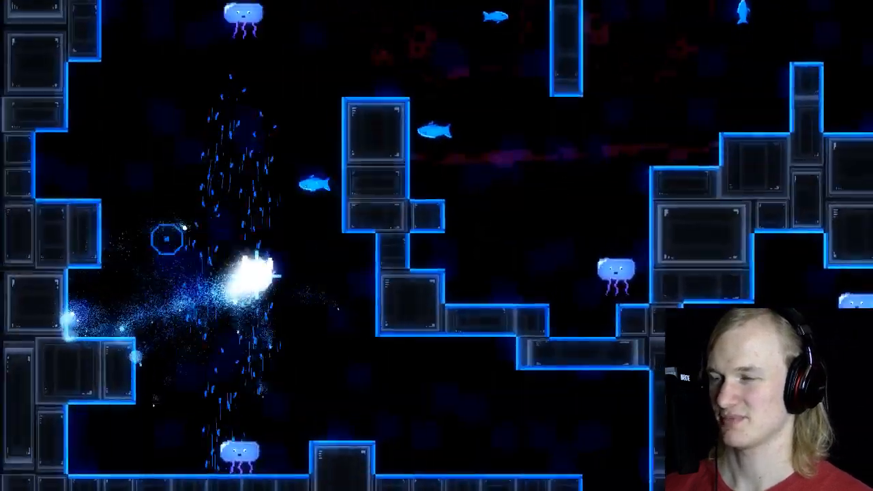
{"action": "key", "text": "Left"}
{"action": "key", "text": "Left"}
{"action": "key", "text": "space"}
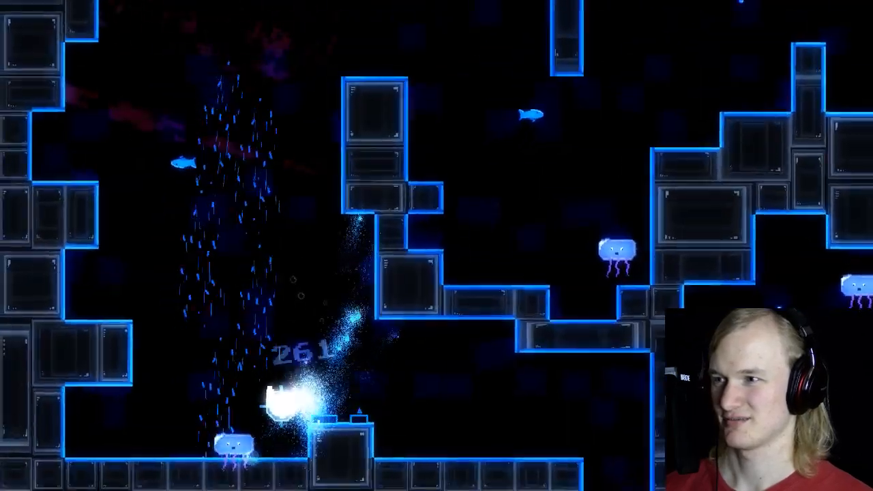
{"action": "key", "text": "Left"}
{"action": "key", "text": "space"}
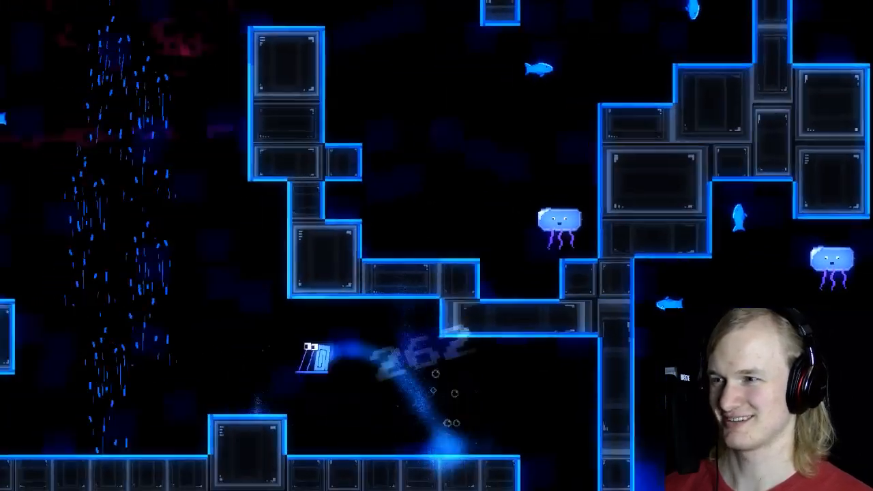
{"action": "key", "text": "Right"}
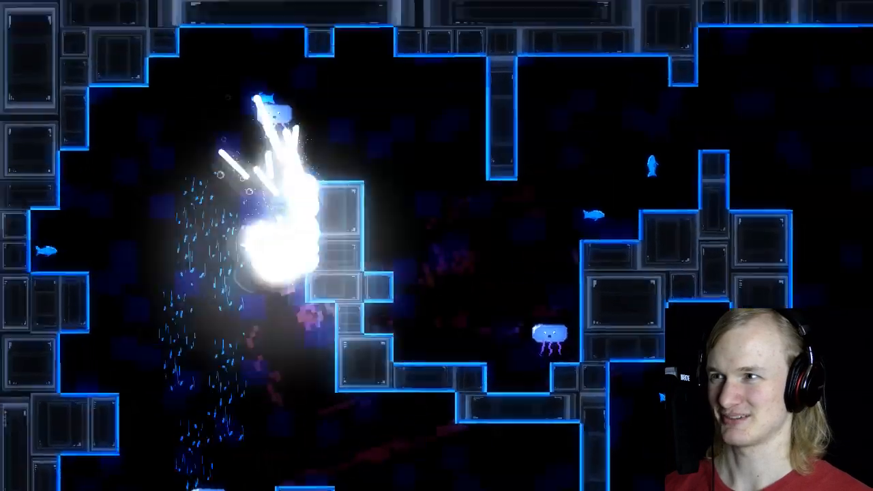
{"action": "key", "text": "Left"}
{"action": "key", "text": "space"}
{"action": "key", "text": "space"}
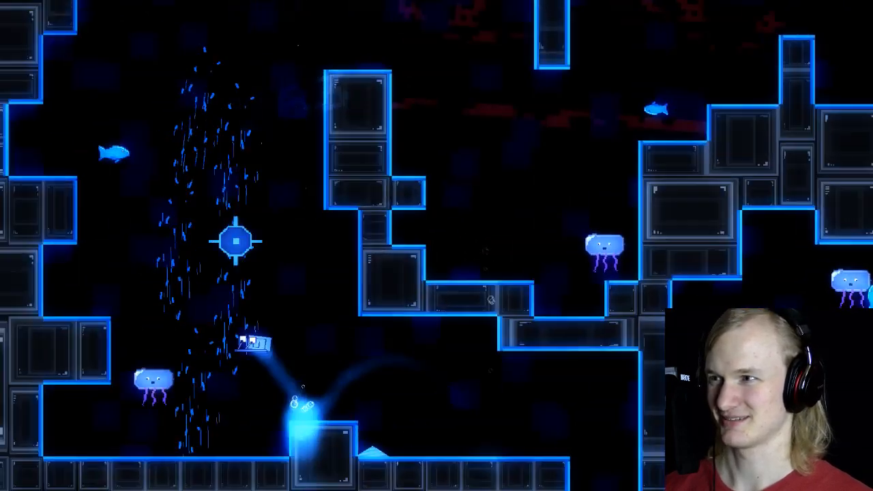
{"action": "key", "text": "space"}
{"action": "key", "text": "Left"}
{"action": "key", "text": "space"}
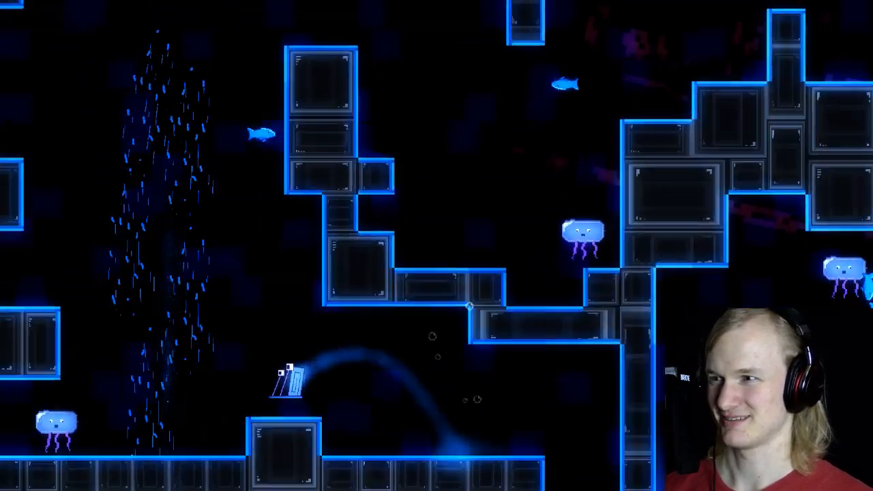
{"action": "key", "text": "space"}
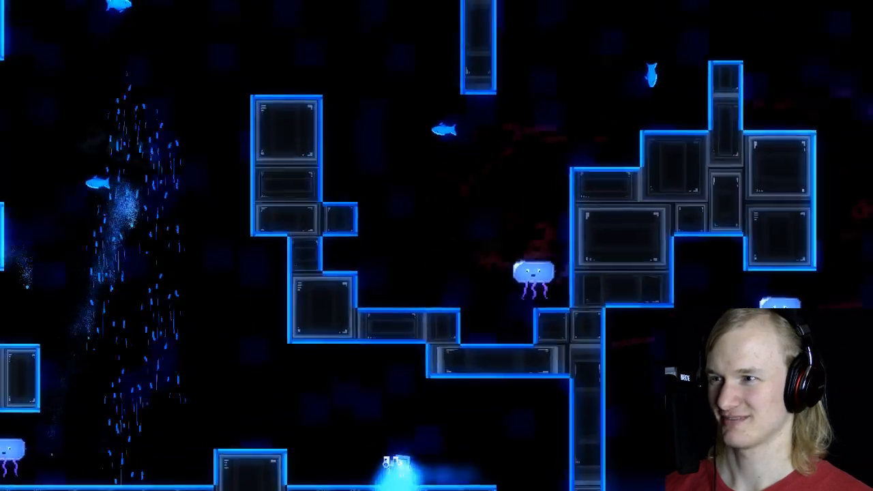
{"action": "key", "text": "Left"}
{"action": "key", "text": "space"}
{"action": "key", "text": "Left"}
{"action": "key", "text": "space"}
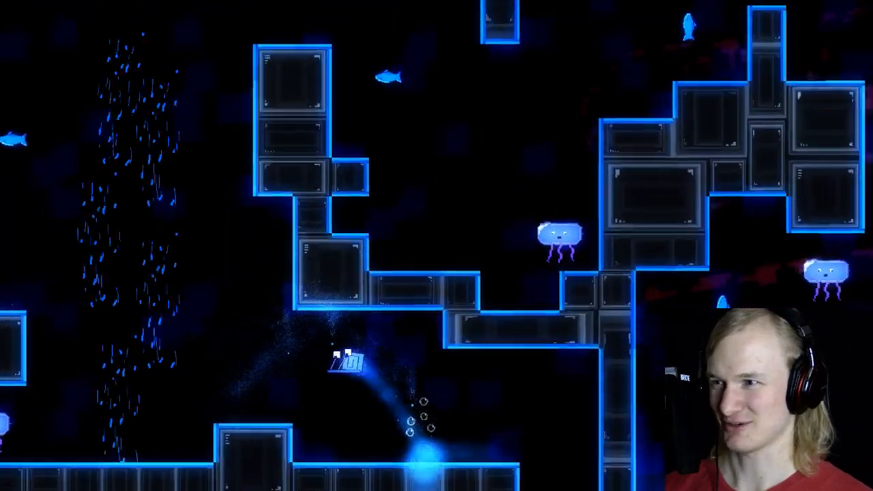
{"action": "key", "text": "space"}
{"action": "key", "text": "Right"}
{"action": "key", "text": "space"}
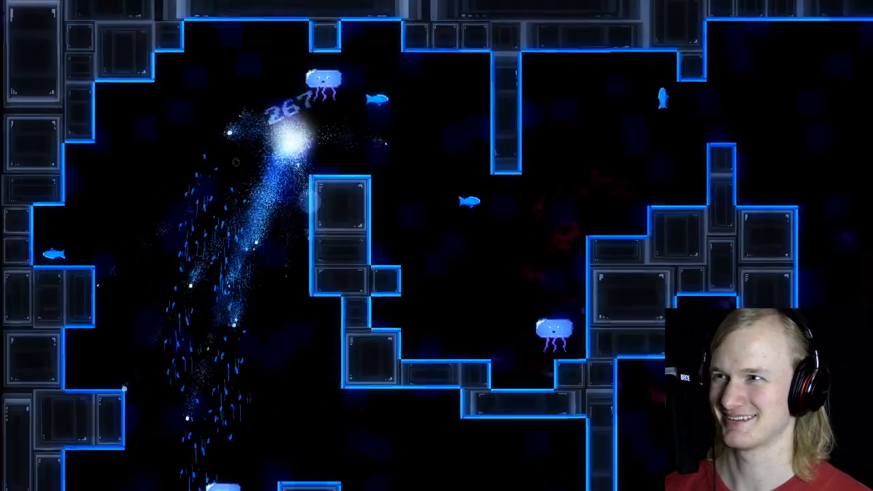
{"action": "key", "text": "Left"}
{"action": "key", "text": "space"}
{"action": "key", "text": "Left"}
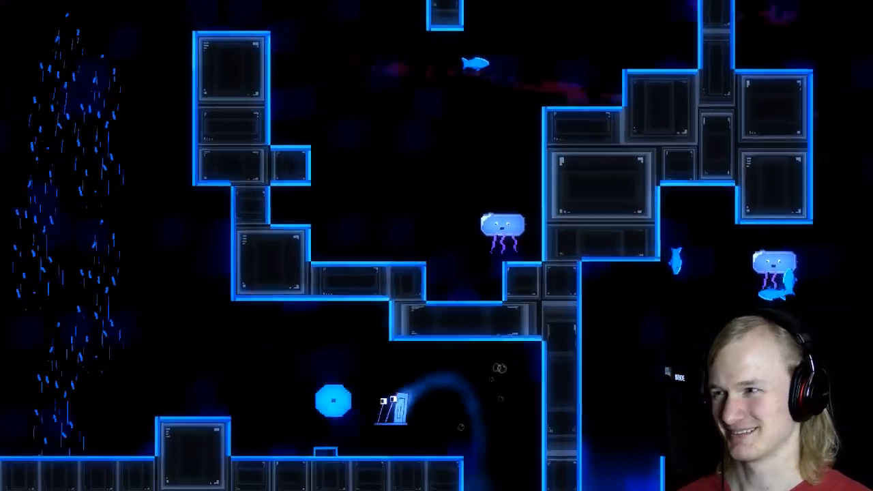
{"action": "key", "text": "space"}
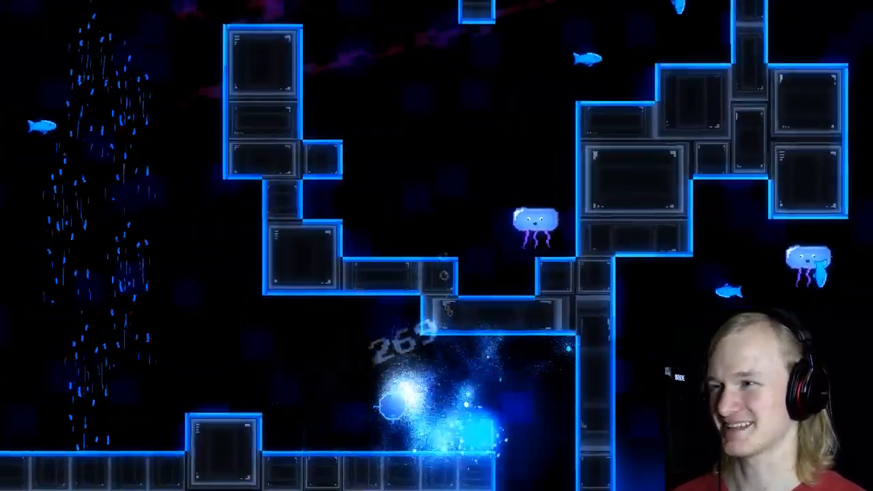
{"action": "key", "text": "Left"}
{"action": "key", "text": "space"}
{"action": "key", "text": "space"}
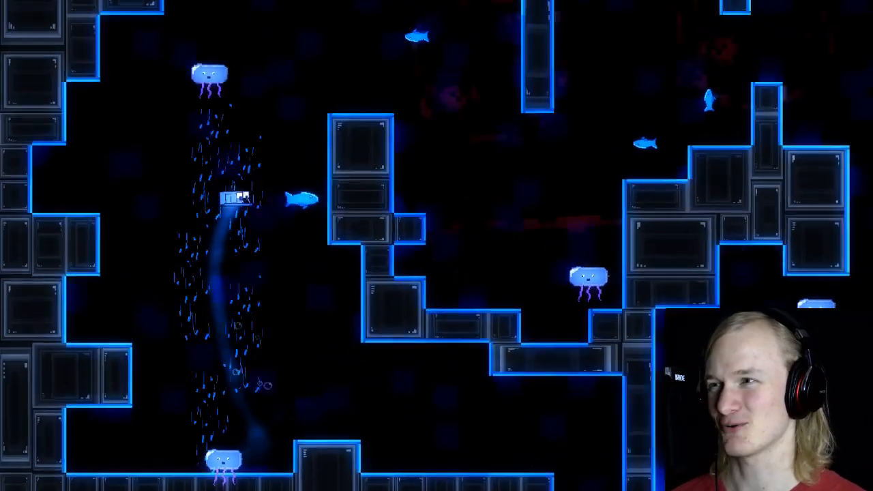
{"action": "key", "text": "Right"}
{"action": "key", "text": "space"}
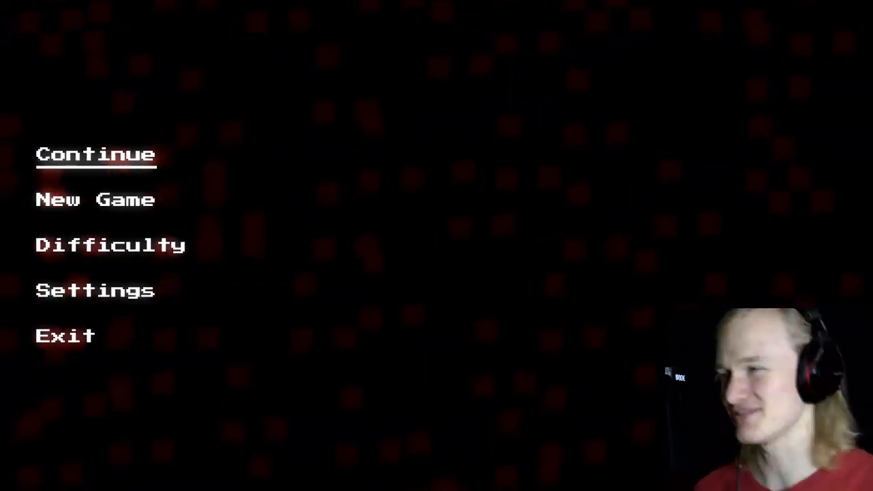
{"action": "key", "text": "Return"}
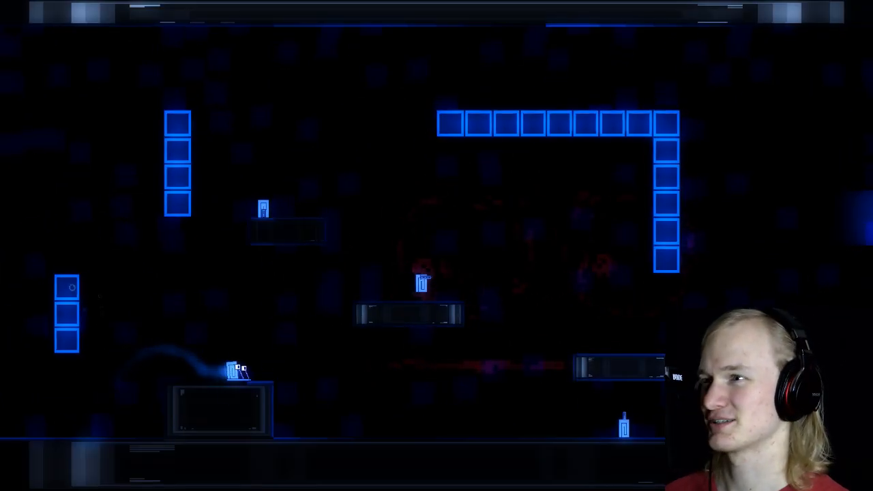
{"action": "key", "text": "space"}
{"action": "key", "text": "Right"}
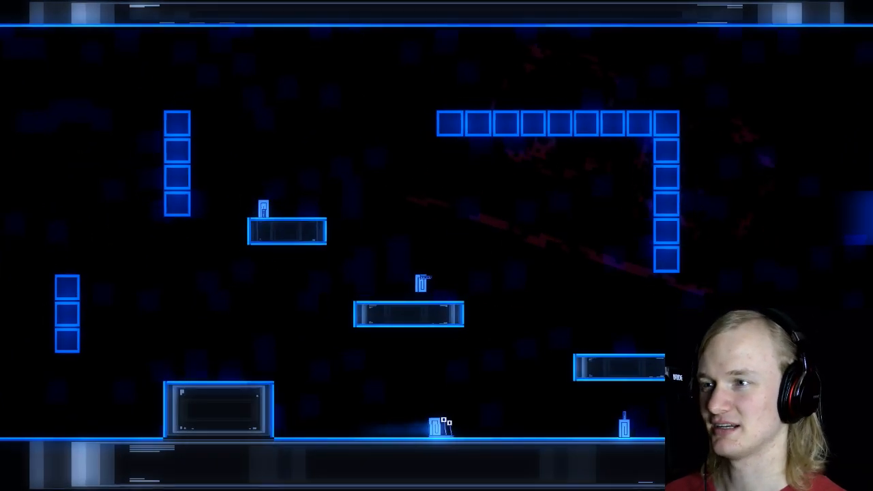
{"action": "key", "text": "space"}
{"action": "key", "text": "Left"}
{"action": "key", "text": "space"}
{"action": "key", "text": "Right"}
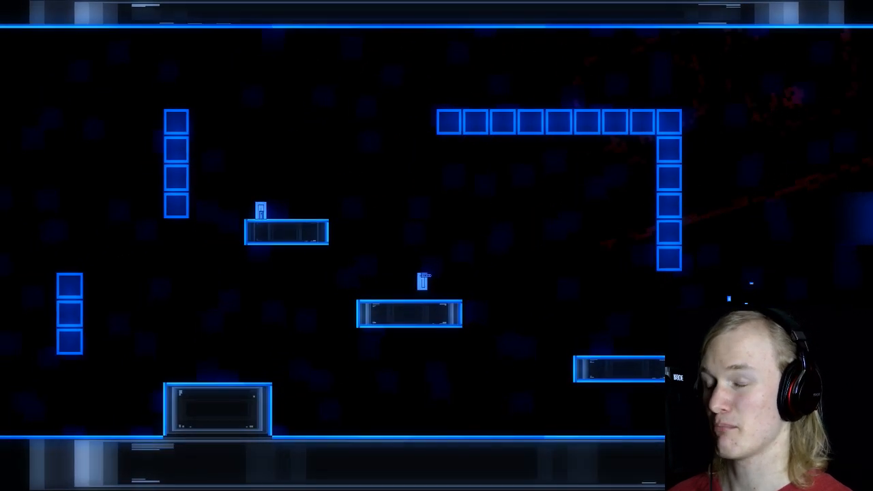
{"action": "key", "text": "a"}
{"action": "key", "text": "d"}
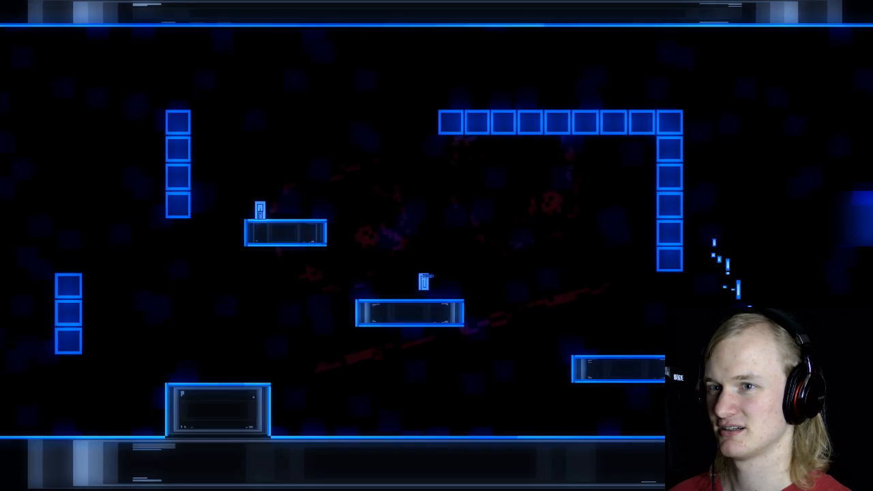
{"action": "key", "text": "a"}
{"action": "key", "text": "space"}
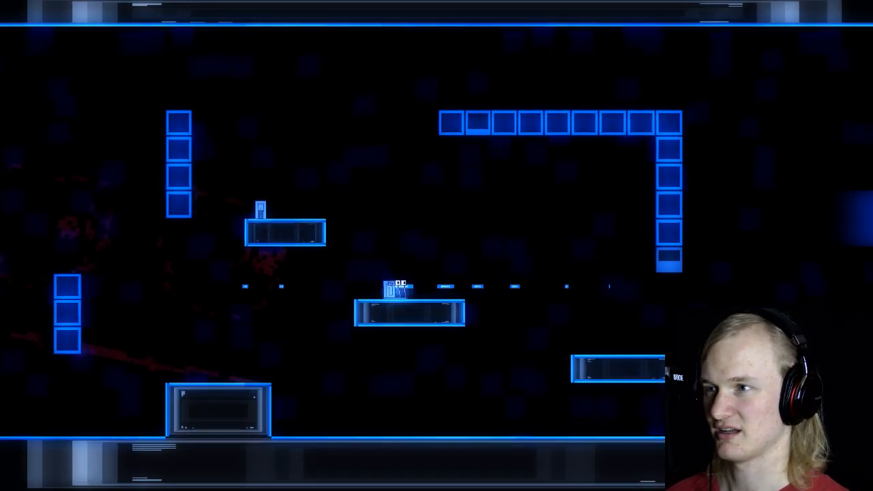
{"action": "key", "text": "a"}
{"action": "key", "text": "d"}
{"action": "key", "text": "a"}
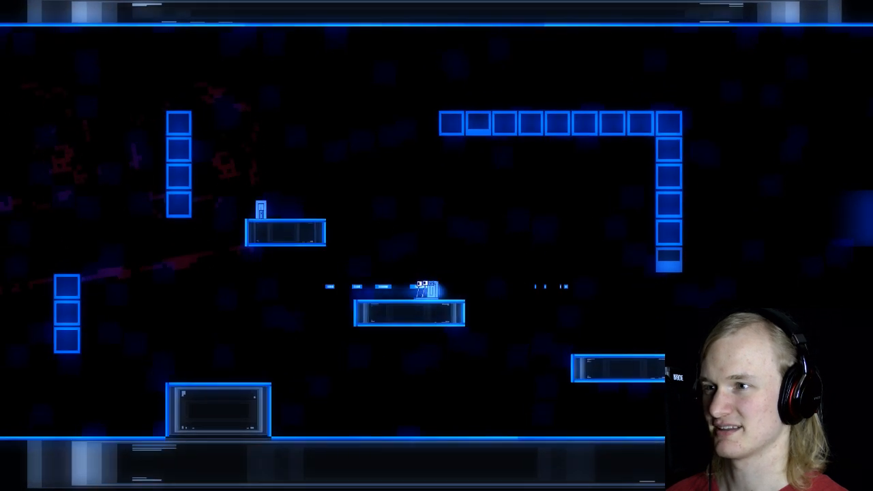
{"action": "key", "text": "d"}
{"action": "key", "text": "a"}
{"action": "key", "text": "a"}
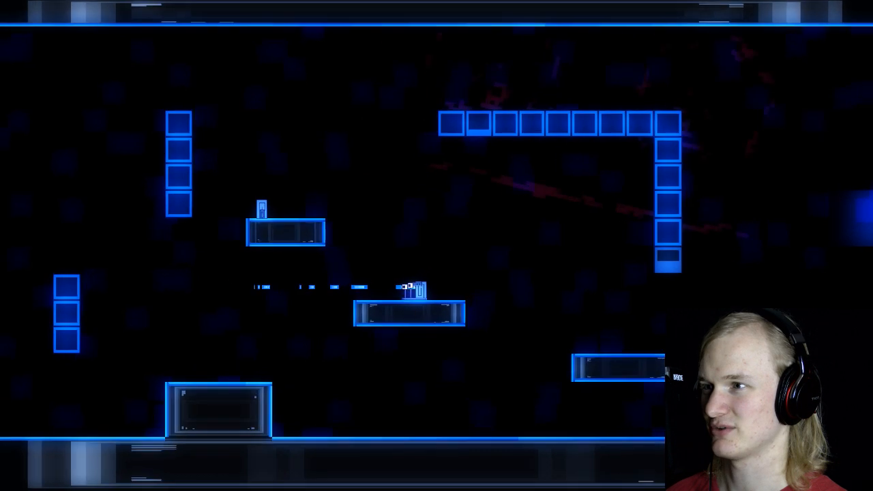
{"action": "key", "text": "a"}
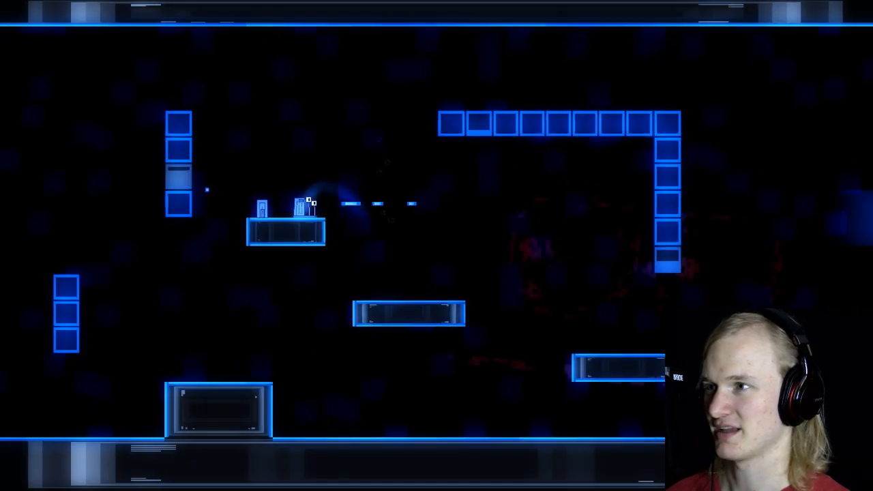
Step: Playtest the collected gun from the upper-left platform, shooting at the block columns on both sides while jumping
{"action": "key", "text": "space"}
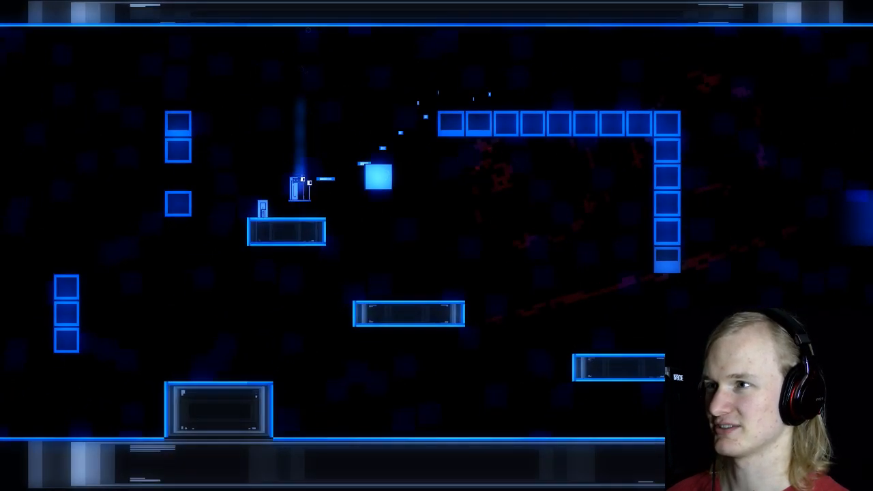
{"action": "key", "text": "d"}
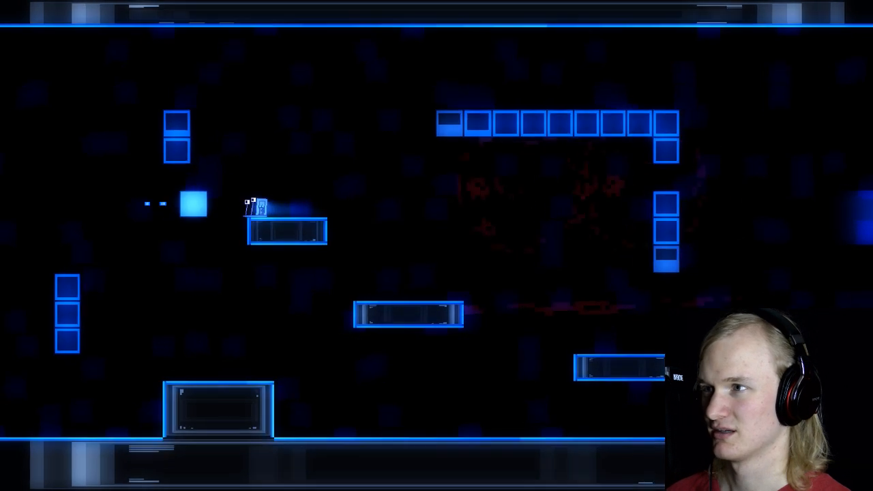
{"action": "key", "text": "space"}
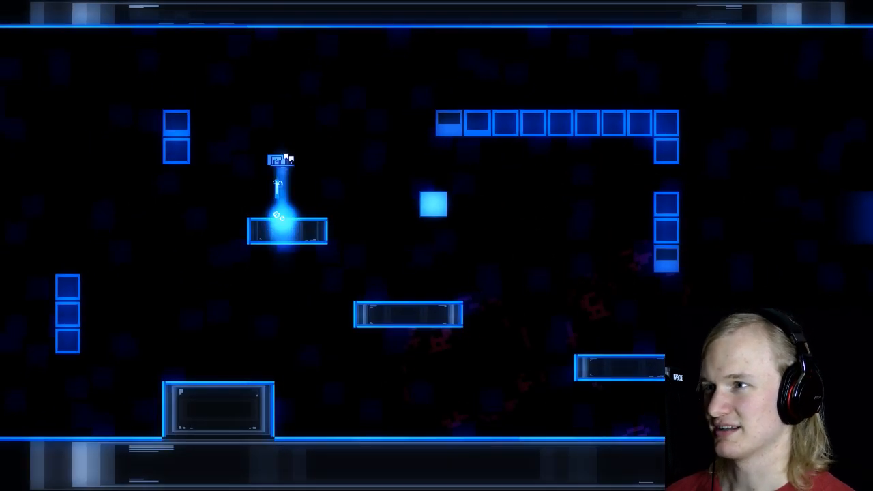
{"action": "key", "text": "d"}
{"action": "key", "text": "space"}
{"action": "key", "text": "a"}
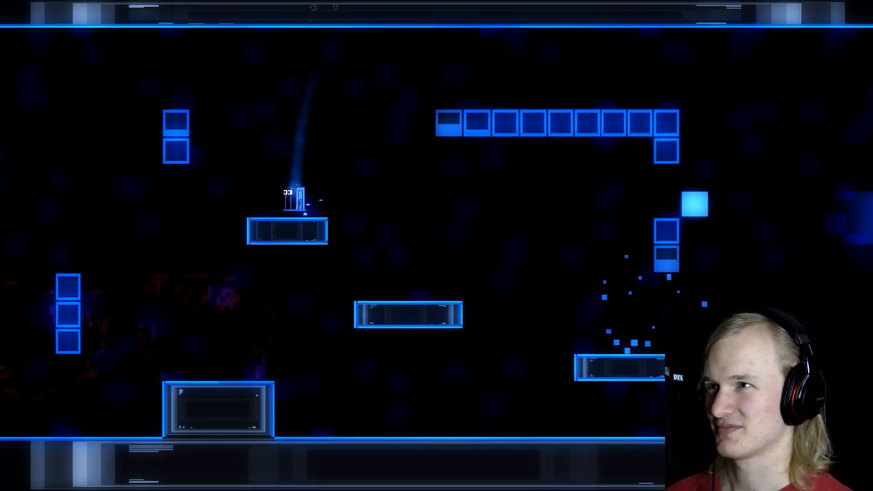
{"action": "key", "text": "d"}
{"action": "key", "text": "space"}
Step: Test jumping and firing downward between the floor and platforms, and move along the row of blocks at the upper right
{"action": "key", "text": "space"}
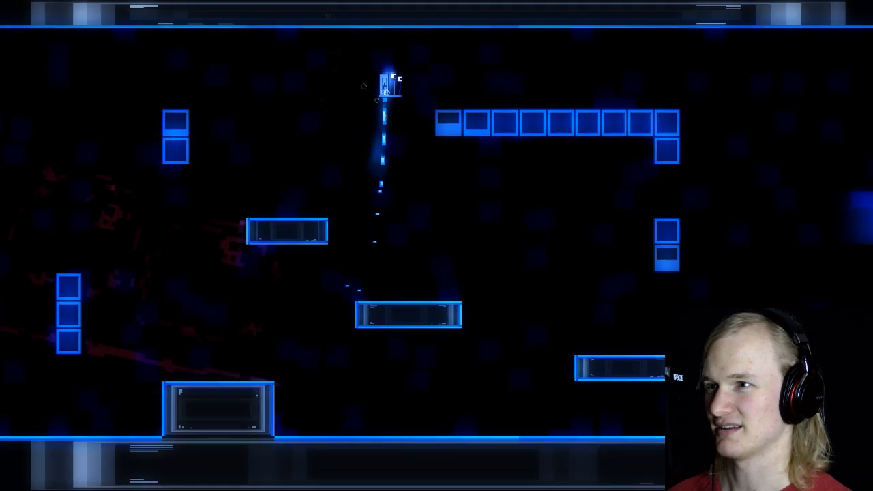
{"action": "key", "text": "a"}
{"action": "key", "text": "space"}
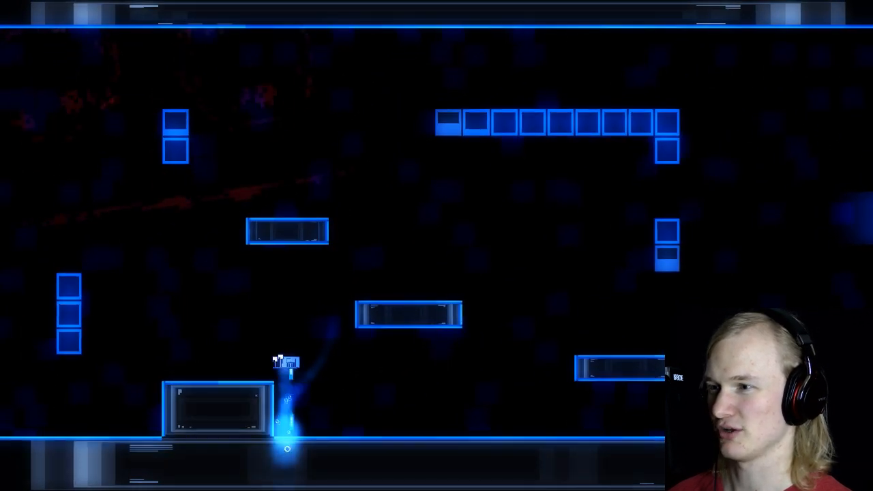
{"action": "key", "text": "space"}
{"action": "key", "text": "d"}
{"action": "key", "text": "space"}
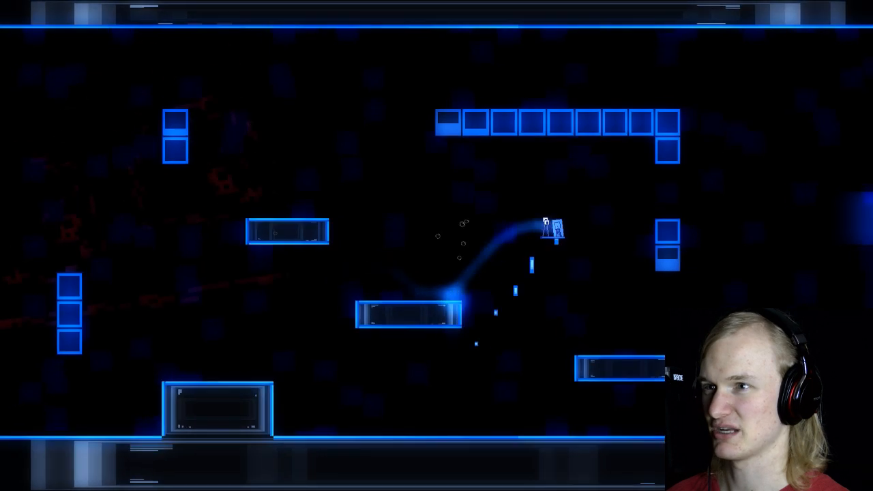
{"action": "key", "text": "a"}
{"action": "key", "text": "space"}
{"action": "key", "text": "space"}
{"action": "key", "text": "a"}
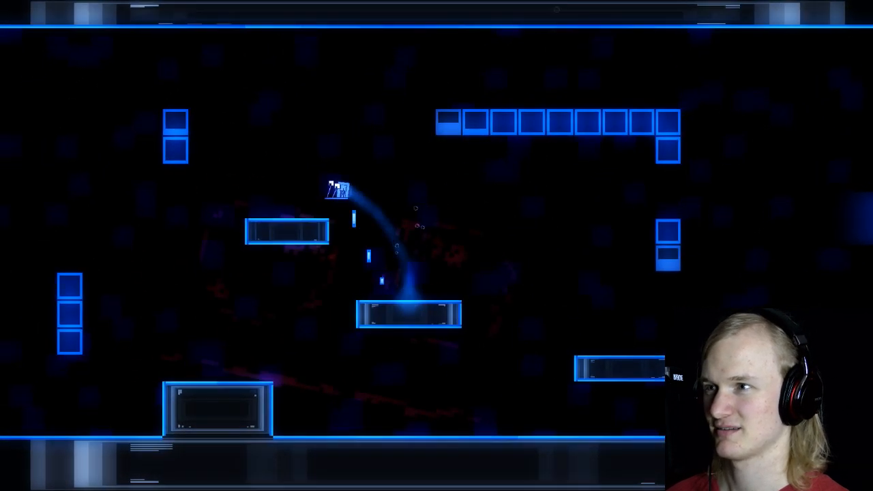
{"action": "key", "text": "space"}
{"action": "key", "text": "d"}
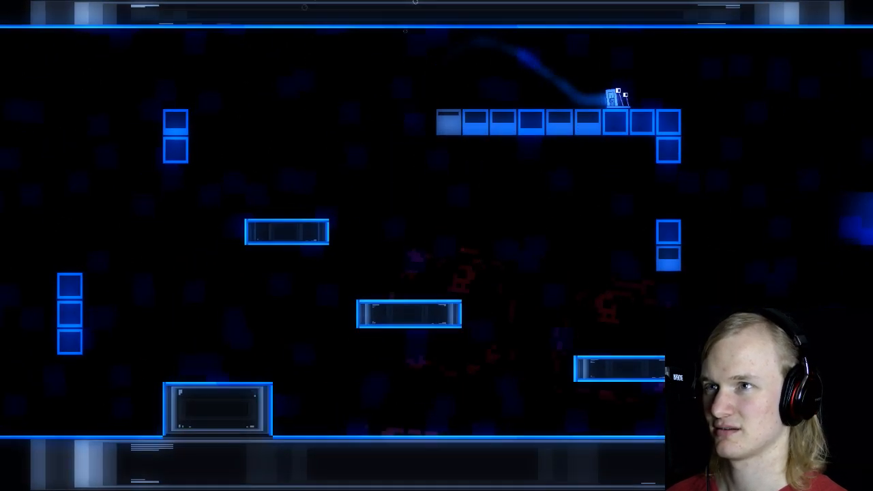
{"action": "key", "text": "space"}
{"action": "key", "text": "a"}
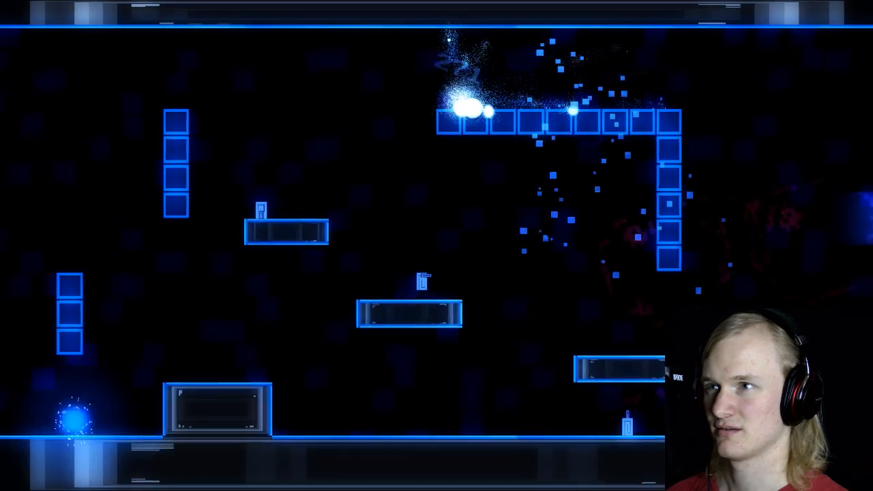
Step: Replay the shooter level from its start, collecting the platform guns and shooting at the upper-right blocks while jumping
{"action": "key", "text": "d"}
{"action": "key", "text": "space"}
{"action": "key", "text": "space"}
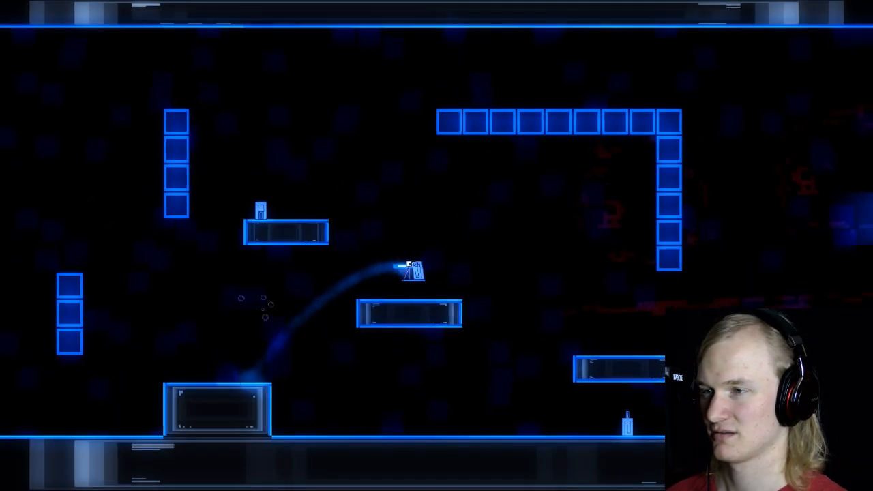
{"action": "key", "text": "a"}
{"action": "key", "text": "space"}
{"action": "key", "text": "space"}
{"action": "key", "text": "d"}
{"action": "key", "text": "space"}
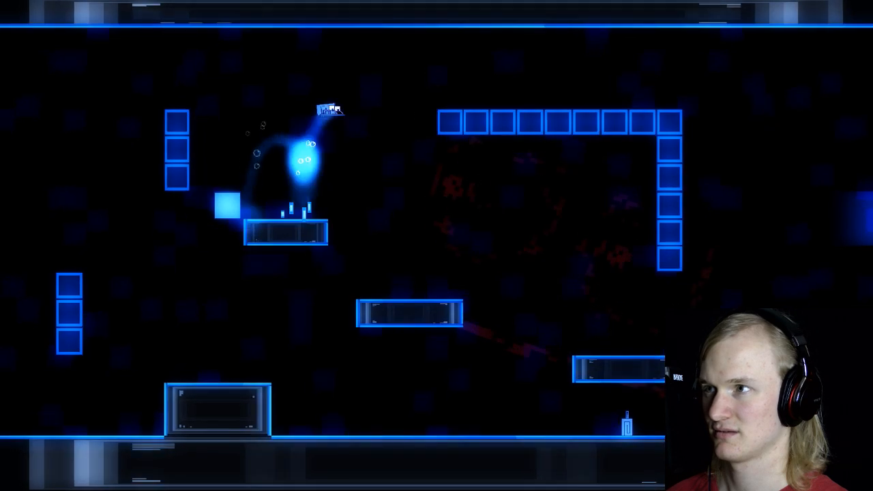
{"action": "key", "text": "space"}
{"action": "key", "text": "space"}
{"action": "key", "text": "a"}
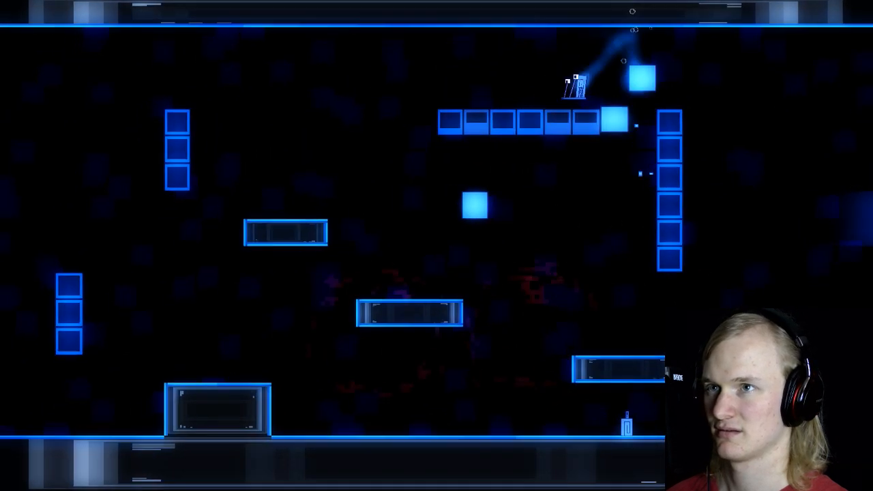
{"action": "key", "text": "space"}
{"action": "key", "text": "space"}
{"action": "key", "text": "space"}
{"action": "key", "text": "d"}
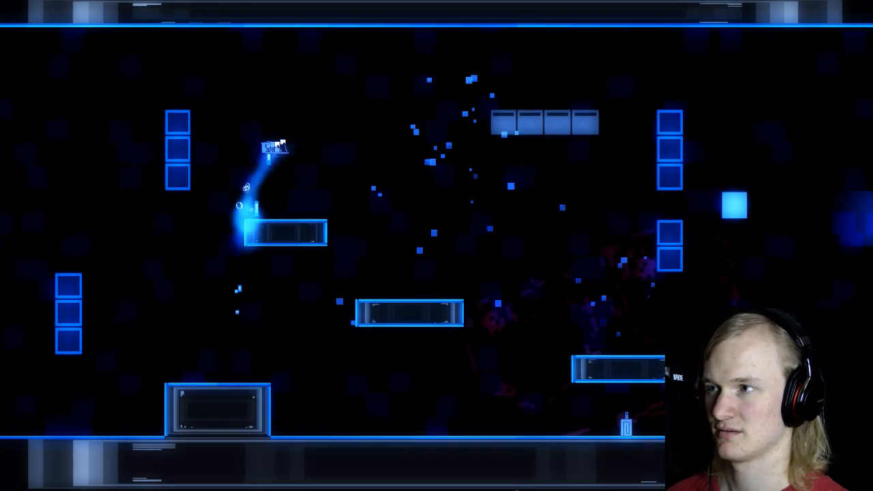
{"action": "key", "text": "space"}
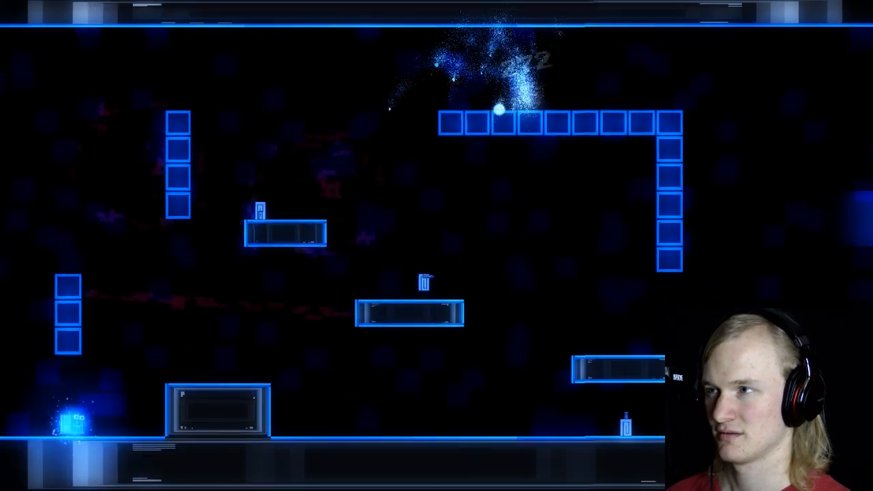
Step: Exit the running game through its main menu and save the project
{"action": "key", "text": "Escape"}
{"action": "key", "text": "Up"}
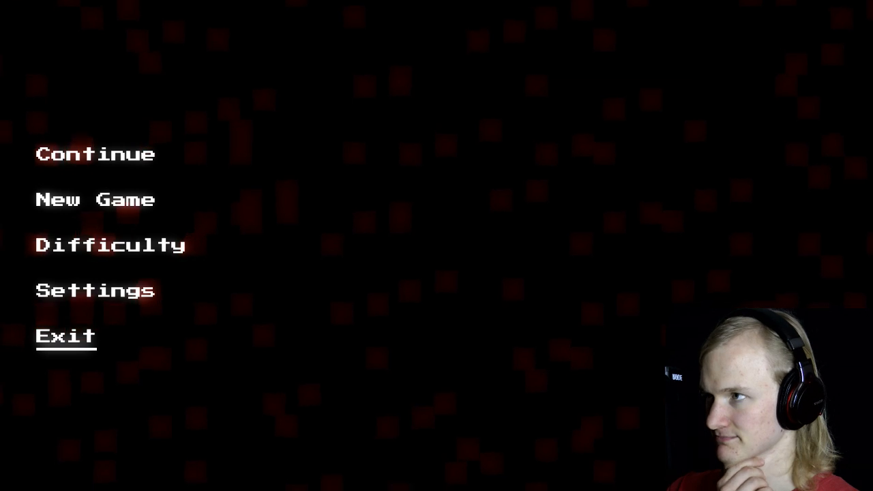
{"action": "key", "text": "Return"}
{"action": "left_click", "coordinate": [49, 31]}
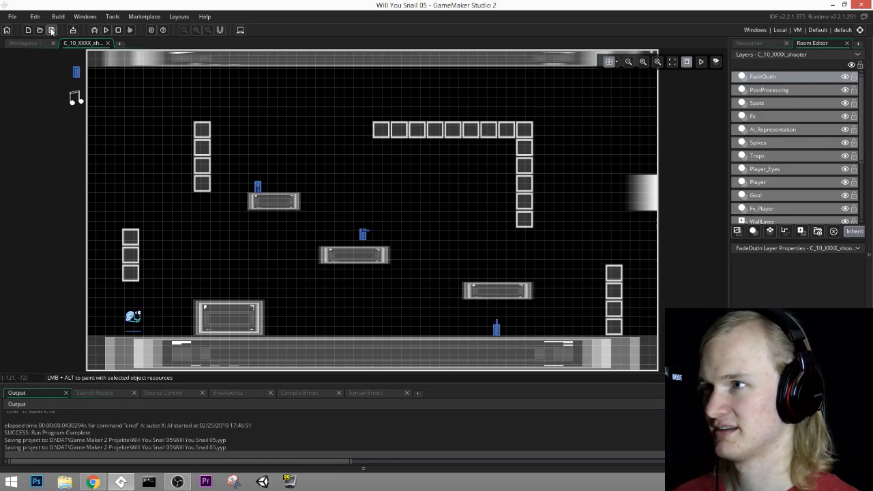
Step: Look through the project's sprites, inspect spr_piranha, close it and return to the shooter room
{"action": "left_click", "coordinate": [749, 43]}
{"action": "scroll", "coordinate": [756, 205], "scroll_direction": "down", "scroll_amount": 10}
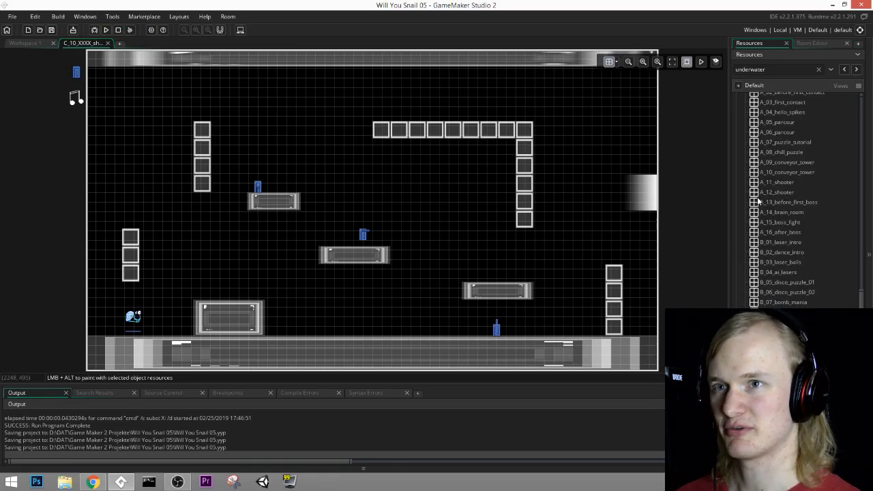
{"action": "scroll", "coordinate": [748, 205], "scroll_direction": "up", "scroll_amount": 4}
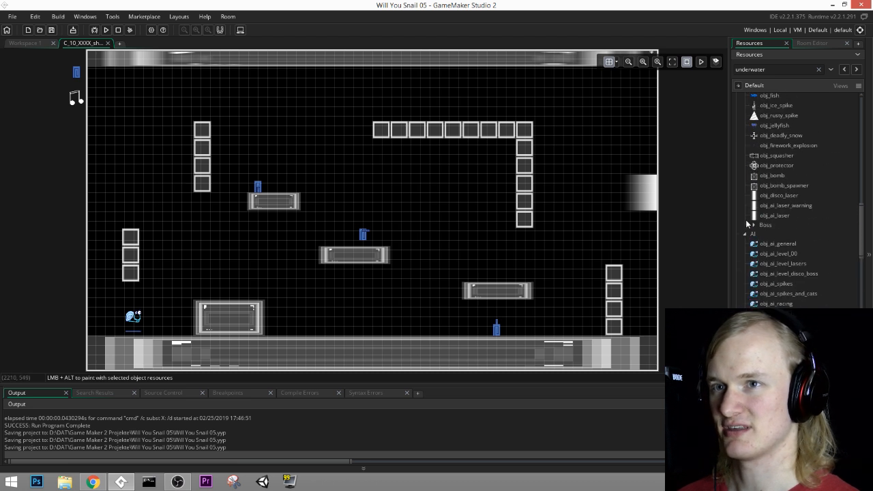
{"action": "scroll", "coordinate": [751, 230], "scroll_direction": "up", "scroll_amount": 3}
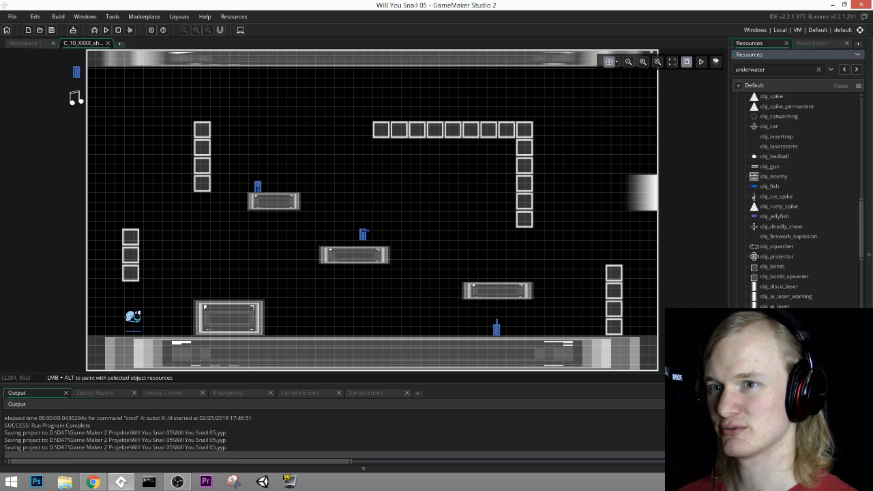
{"action": "scroll", "coordinate": [745, 242], "scroll_direction": "up", "scroll_amount": 4}
{"action": "scroll", "coordinate": [746, 191], "scroll_direction": "up", "scroll_amount": 10}
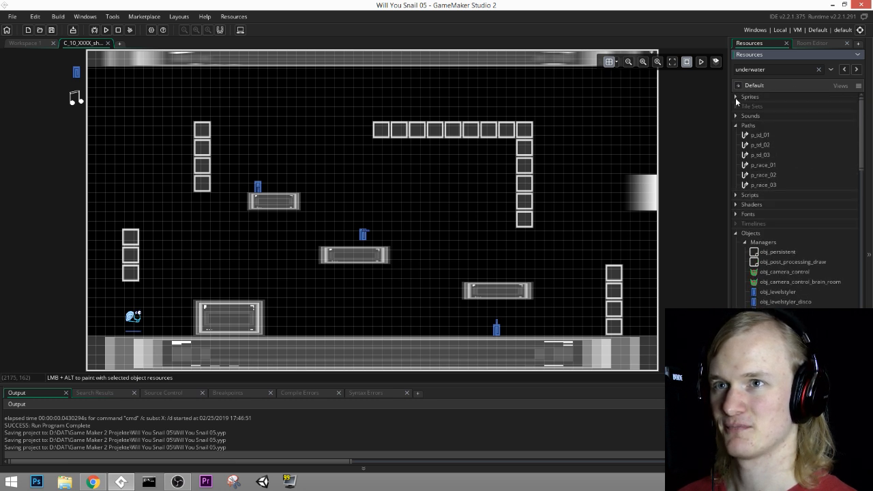
{"action": "left_click", "coordinate": [735, 97]}
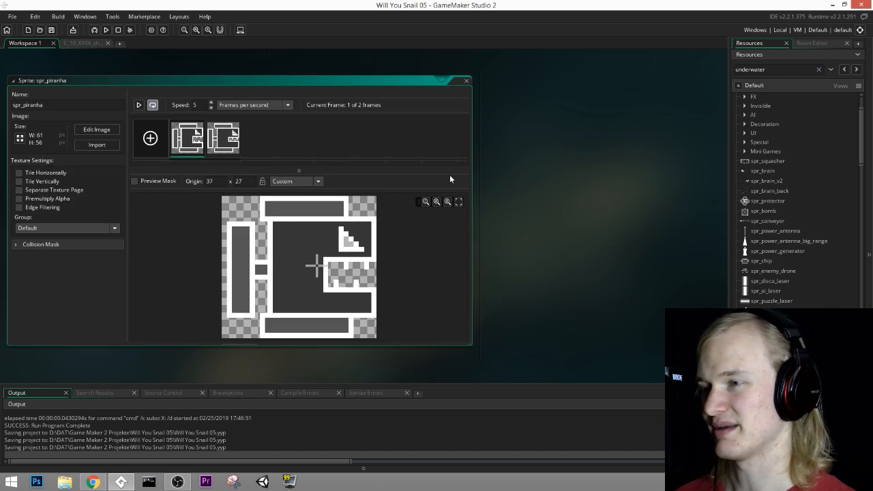
{"action": "mouse_move", "coordinate": [267, 236]}
{"action": "middle_mouse_down"}
{"action": "mouse_move", "coordinate": [383, 239]}
{"action": "mouse_move", "coordinate": [273, 226]}
{"action": "middle_mouse_up"}
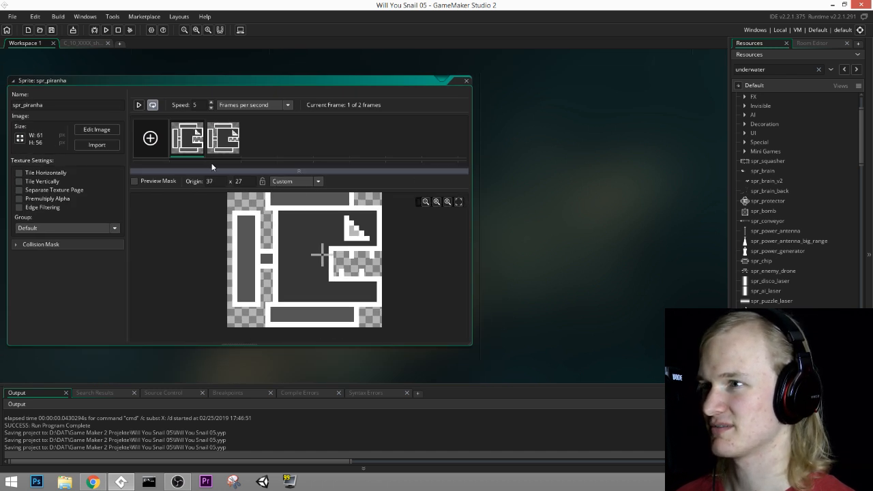
{"action": "left_click", "coordinate": [467, 81]}
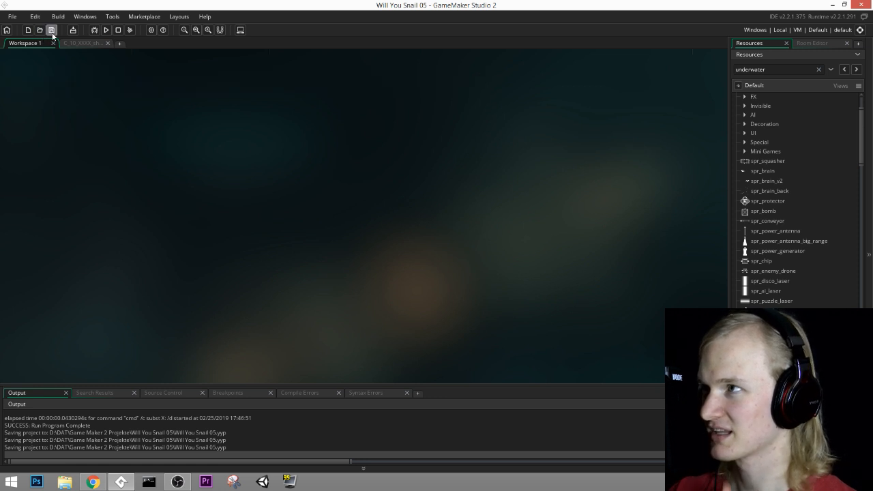
{"action": "left_click", "coordinate": [78, 43]}
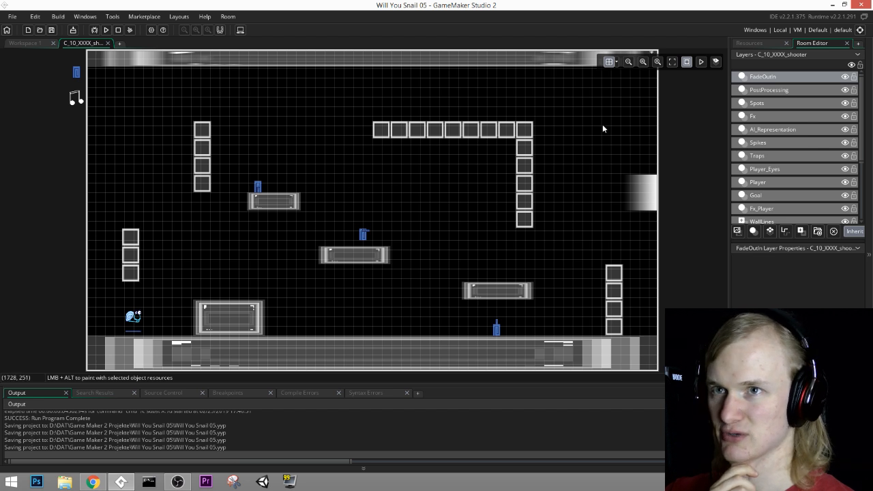
Step: Locate and select the room C_10_XXXX_shooter in the project's room list
{"action": "left_click", "coordinate": [754, 44]}
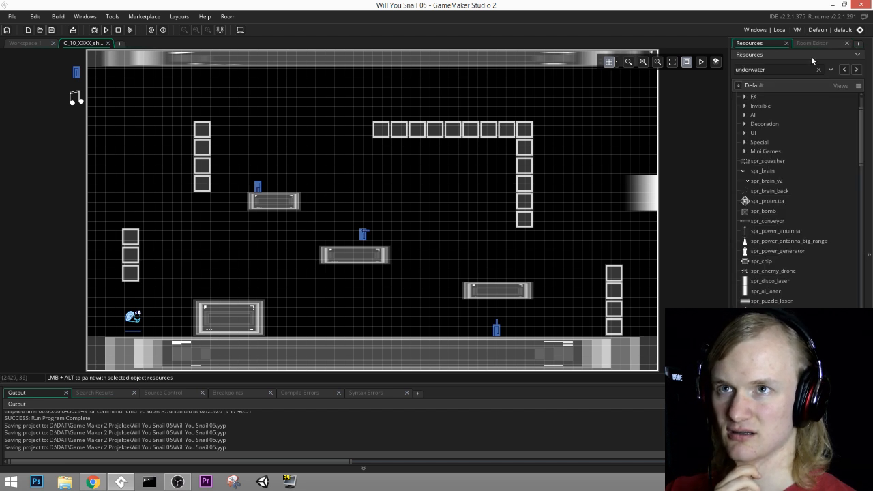
{"action": "scroll", "coordinate": [784, 225], "scroll_direction": "down", "scroll_amount": 15}
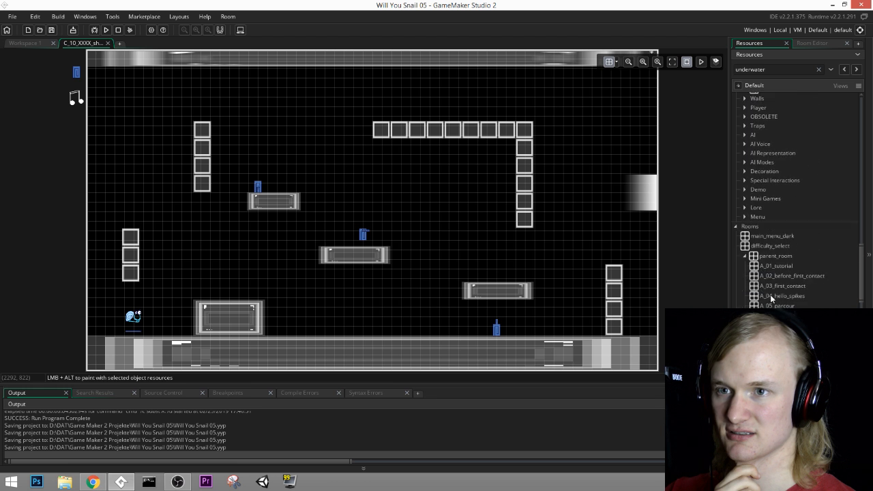
{"action": "scroll", "coordinate": [770, 298], "scroll_direction": "down", "scroll_amount": 15}
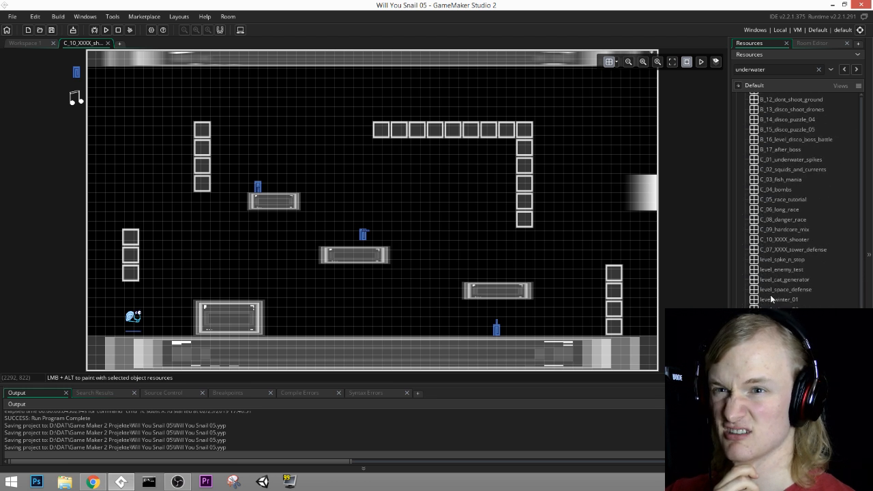
{"action": "scroll", "coordinate": [771, 299], "scroll_direction": "down", "scroll_amount": 3}
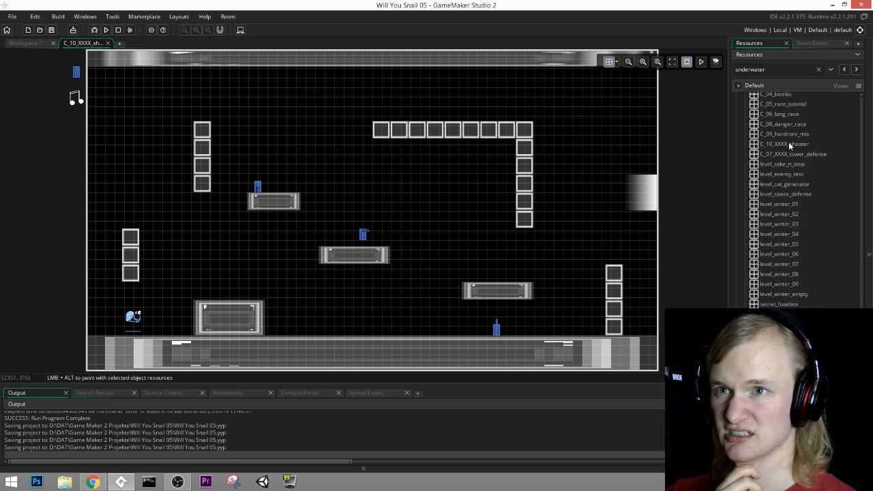
{"action": "left_click", "coordinate": [758, 144]}
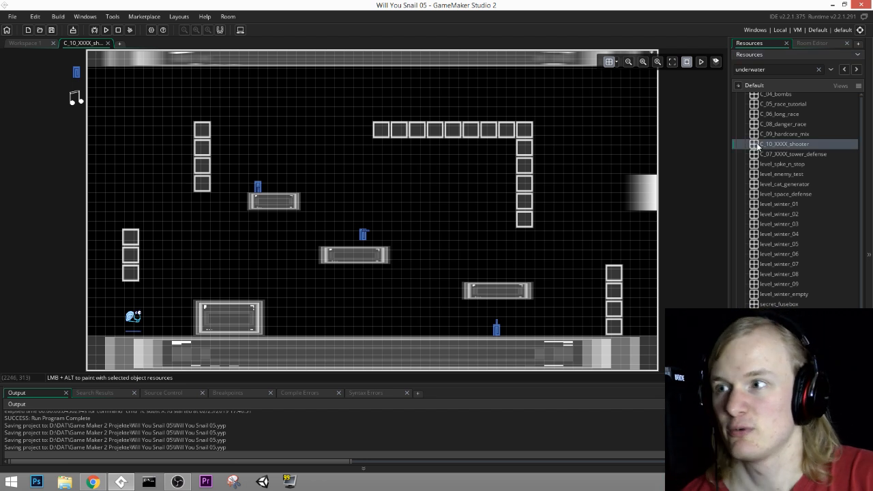
{"action": "middle_click_drag", "start_coordinate": [311, 277], "coordinate": [335, 265]}
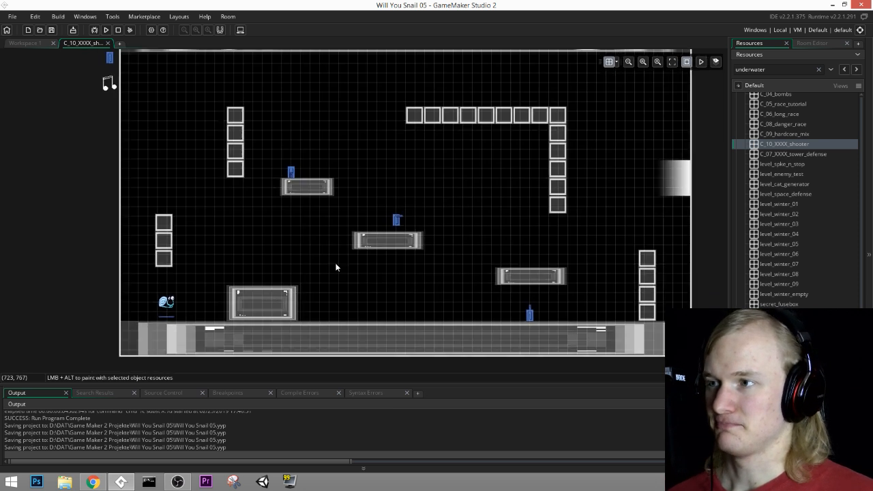
Step: Make the Walls layer of the shooter room the active layer
{"action": "left_click", "coordinate": [821, 44]}
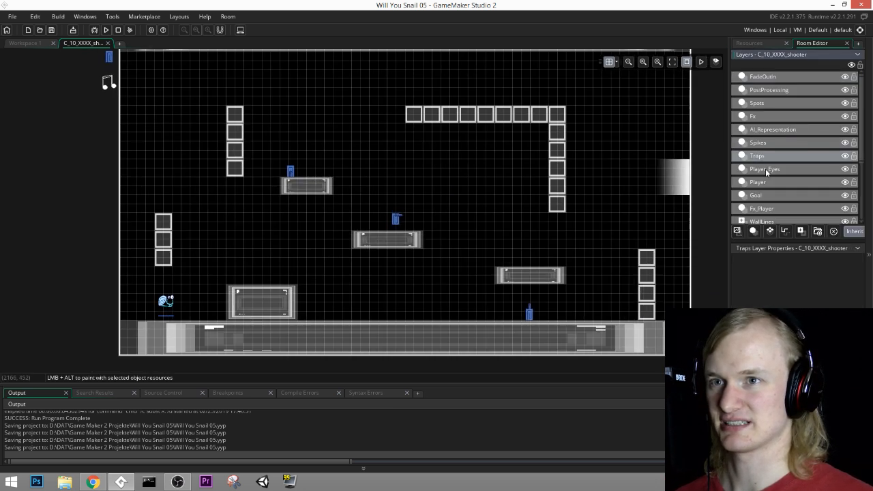
{"action": "left_click", "coordinate": [765, 196]}
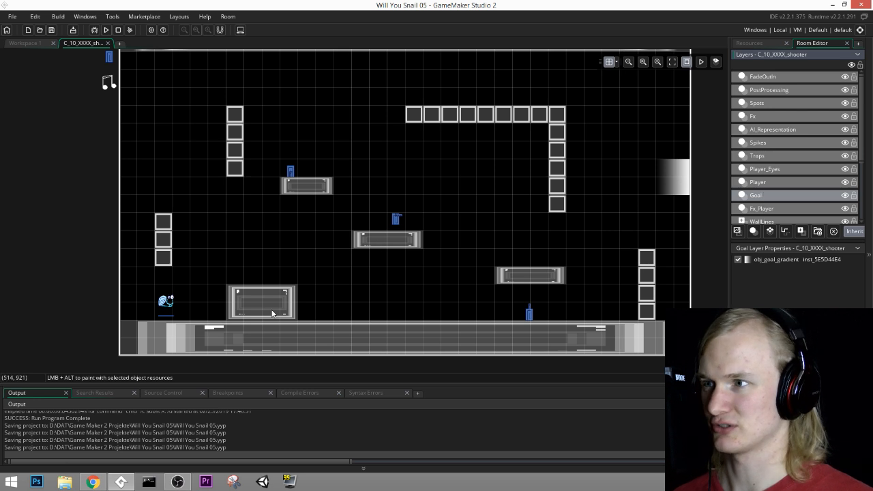
{"action": "left_click", "coordinate": [760, 208]}
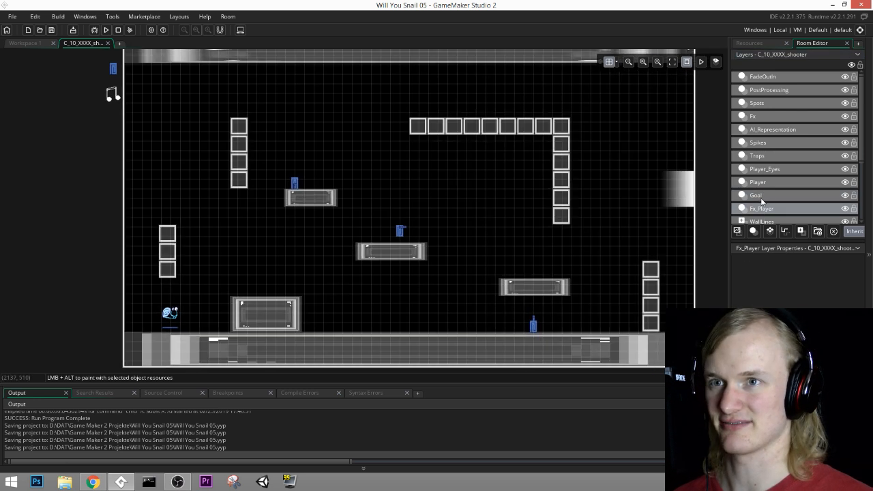
{"action": "scroll", "coordinate": [762, 201], "scroll_direction": "down", "scroll_amount": 2}
{"action": "left_click", "coordinate": [769, 185]}
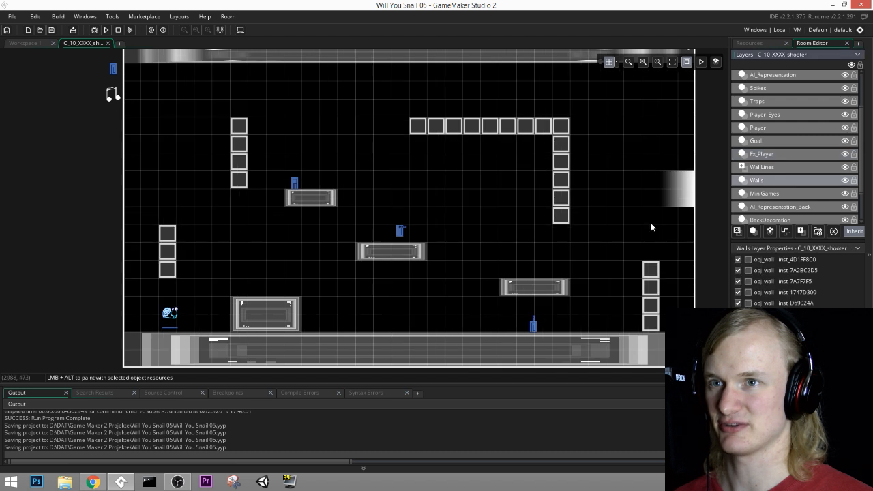
Step: Add a tall wall against the room's left edge near the ceiling, at (0, 60)
{"action": "left_click", "coordinate": [274, 311]}
{"action": "left_click_drag", "start_coordinate": [273, 311], "coordinate": [150, 155], "text": "alt"}
{"action": "middle_click_drag", "start_coordinate": [271, 237], "coordinate": [384, 212]}
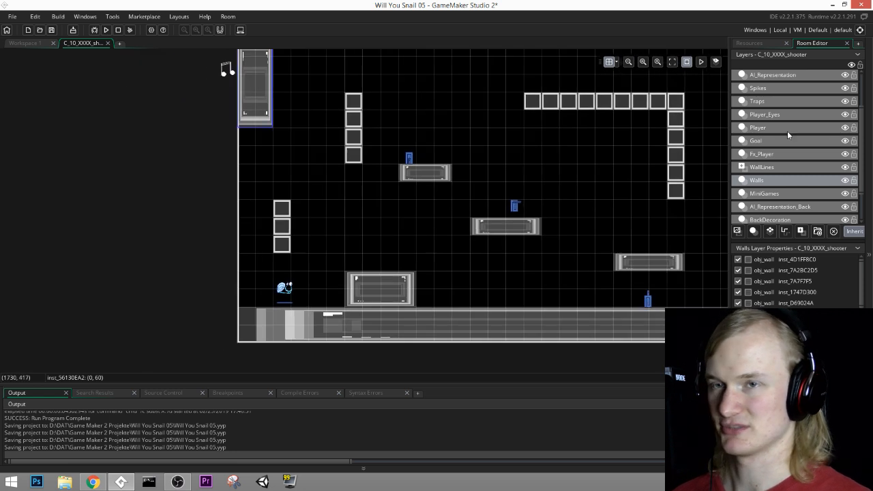
Step: On the Player layer, move obj_player to (160, 128) and obj_ai_level_underwater to (224, 128), beside the tall wall
{"action": "left_click", "coordinate": [761, 130]}
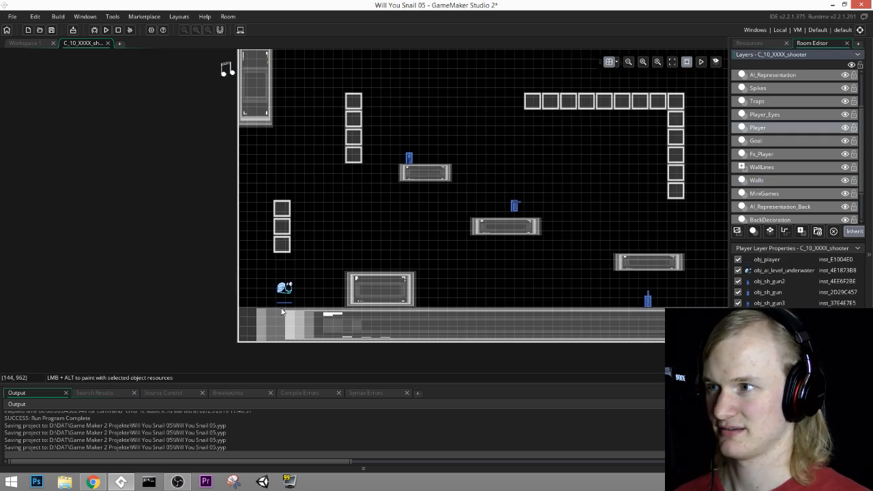
{"action": "scroll", "coordinate": [276, 147], "scroll_direction": "up", "scroll_amount": 2}
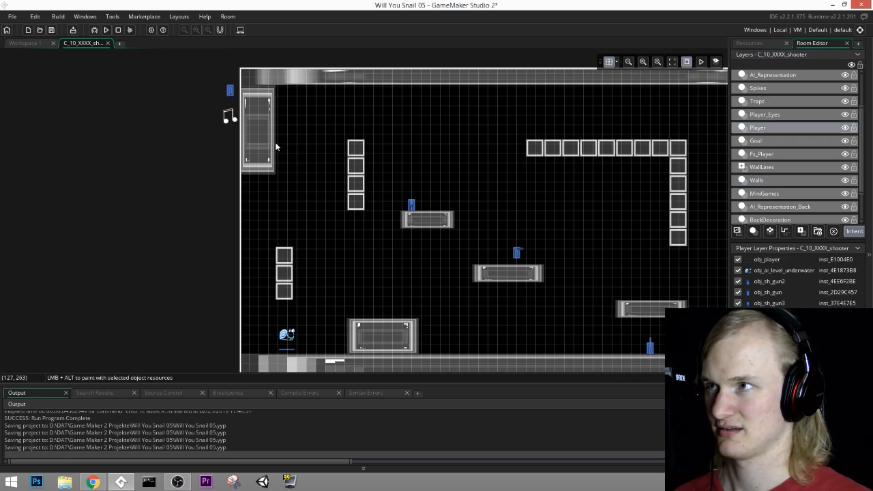
{"action": "left_click", "coordinate": [289, 352]}
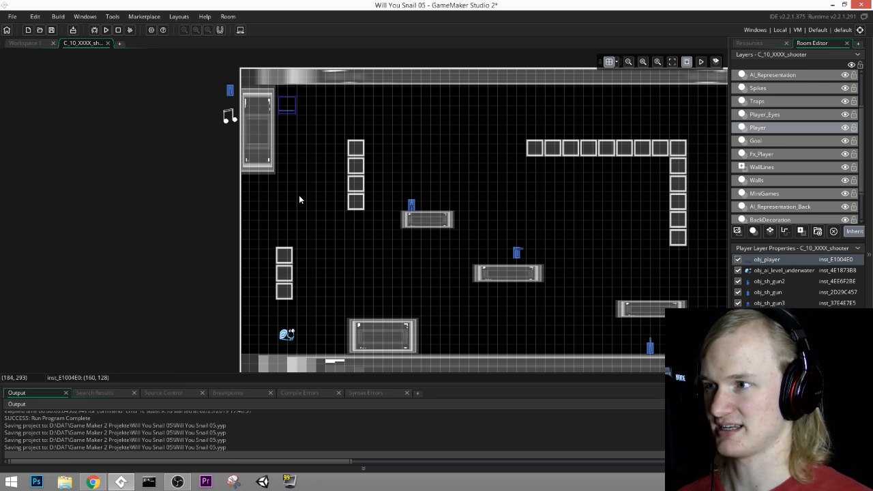
{"action": "left_click", "coordinate": [288, 335]}
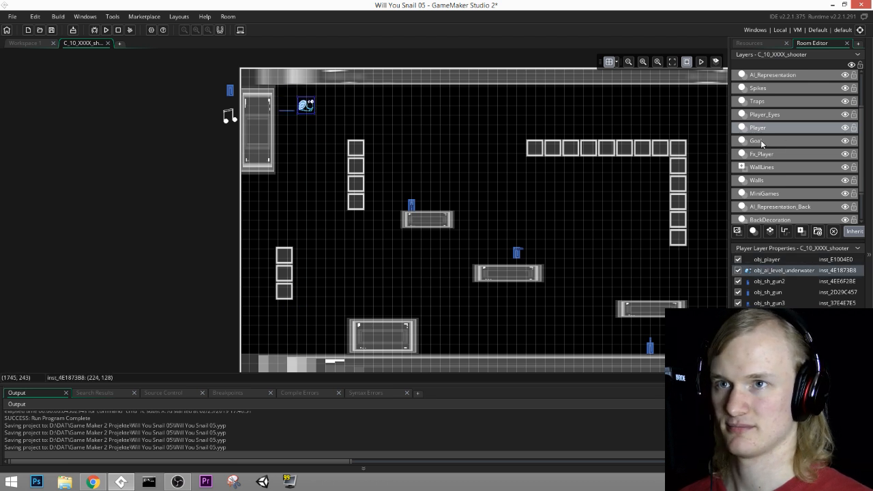
{"action": "left_click", "coordinate": [271, 138]}
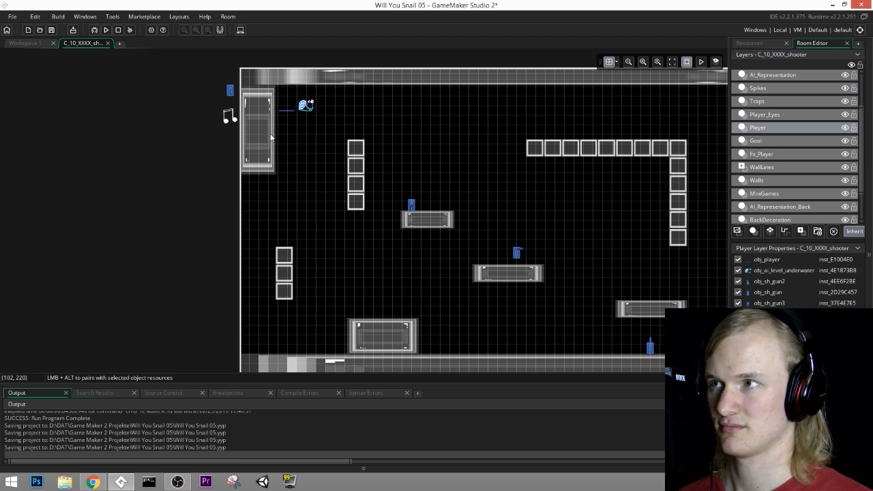
Step: On the Walls layer, move the tall left wall down to (0, 240) and stretch it to the floor
{"action": "left_click", "coordinate": [764, 180]}
{"action": "left_click_drag", "start_coordinate": [250, 137], "coordinate": [256, 190]}
{"action": "left_click_drag", "start_coordinate": [256, 229], "coordinate": [256, 356]}
{"action": "middle_click_drag", "start_coordinate": [347, 221], "coordinate": [363, 241]}
Step: On the Player layer, move obj_player above the top of the left wall and obj_ai_level_underwater to (64, 160)
{"action": "left_click", "coordinate": [761, 129]}
{"action": "left_click", "coordinate": [304, 130]}
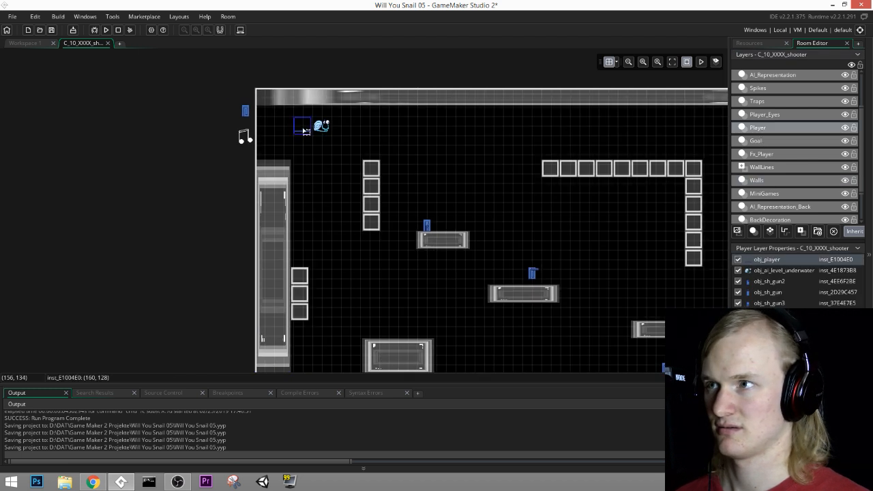
{"action": "left_click", "coordinate": [321, 129]}
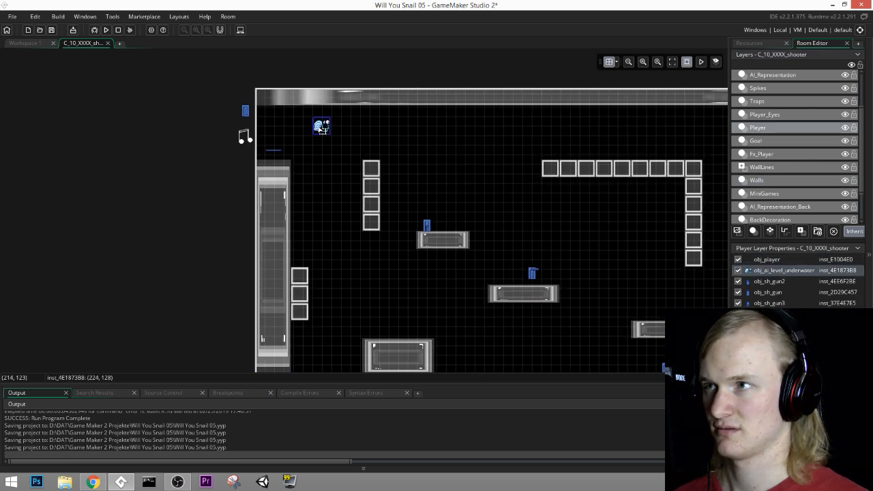
{"action": "scroll", "coordinate": [281, 150], "scroll_direction": "up", "scroll_amount": 4}
{"action": "middle_click_drag", "start_coordinate": [302, 148], "coordinate": [316, 146]}
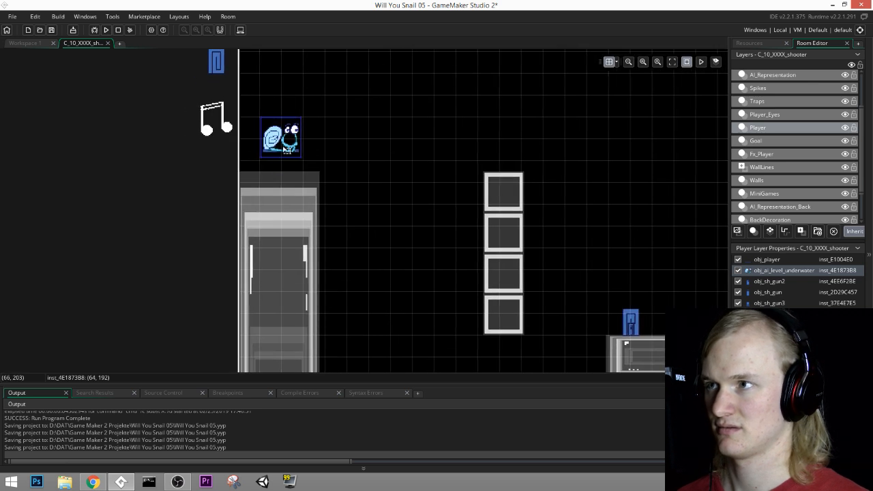
{"action": "left_click_drag", "start_coordinate": [283, 151], "coordinate": [282, 133]}
{"action": "scroll", "coordinate": [343, 173], "scroll_direction": "up", "scroll_amount": 1}
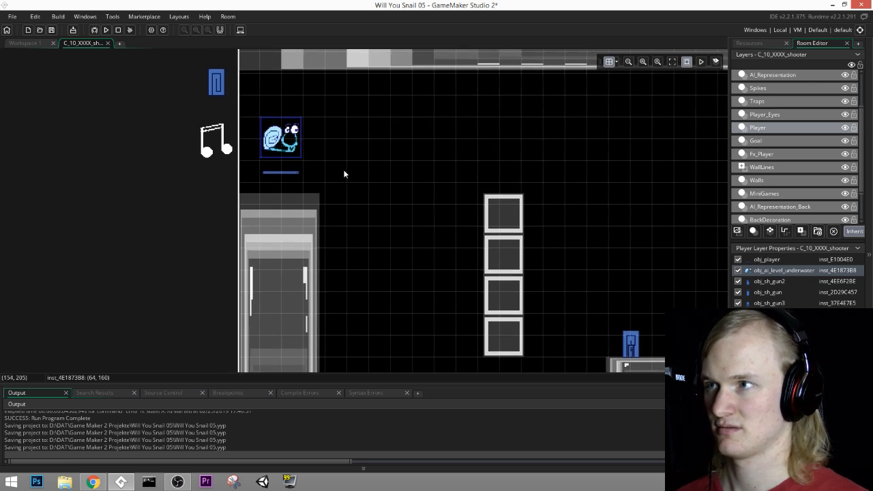
Step: On the Walls layer, duplicate the left wall outside the room's edge at (-60, 0) and resize it to about 60 by 300
{"action": "left_click", "coordinate": [778, 180]}
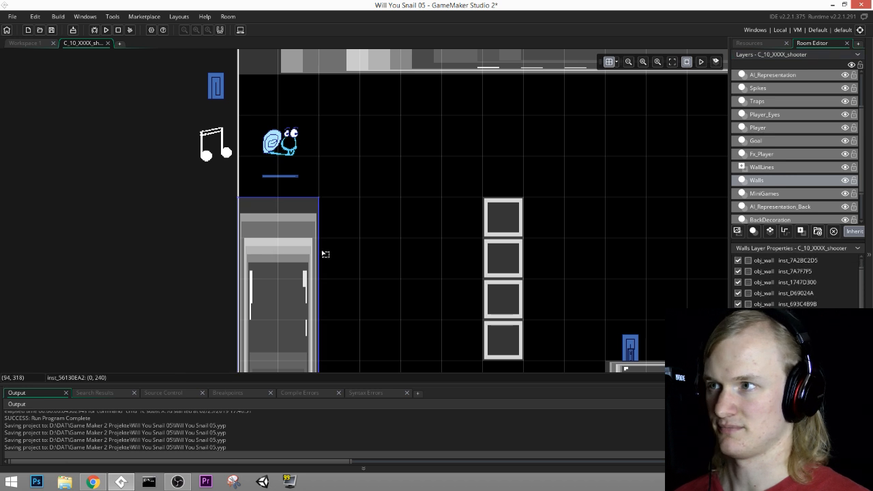
{"action": "left_click_drag", "start_coordinate": [297, 244], "coordinate": [216, 96], "text": "alt"}
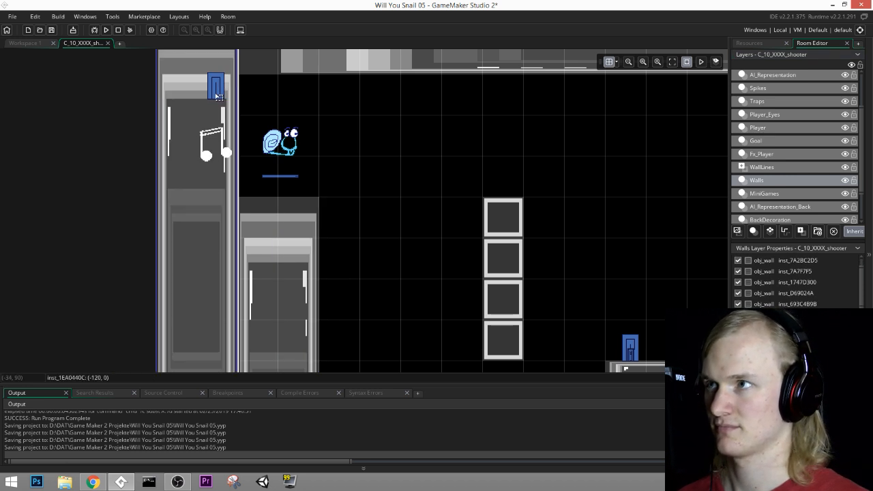
{"action": "left_click_drag", "start_coordinate": [155, 154], "coordinate": [189, 155]}
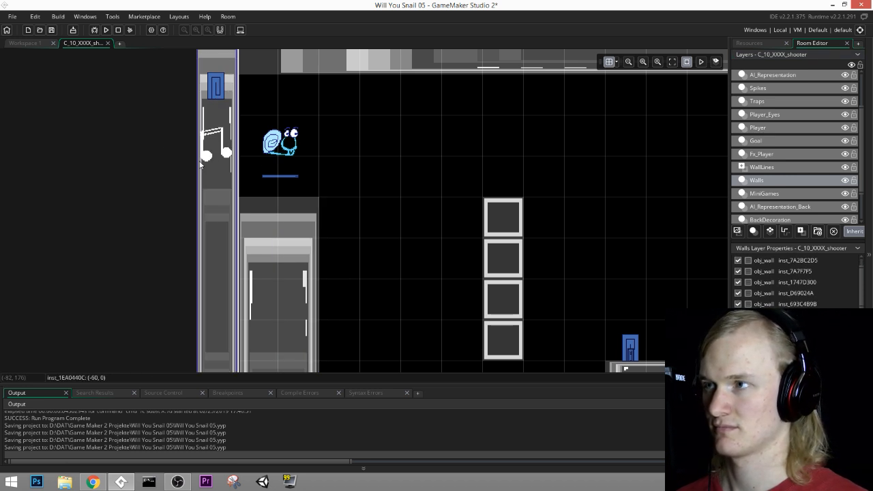
{"action": "scroll", "coordinate": [258, 160], "scroll_direction": "down", "scroll_amount": 2}
{"action": "middle_click_drag", "start_coordinate": [344, 185], "coordinate": [388, 109]}
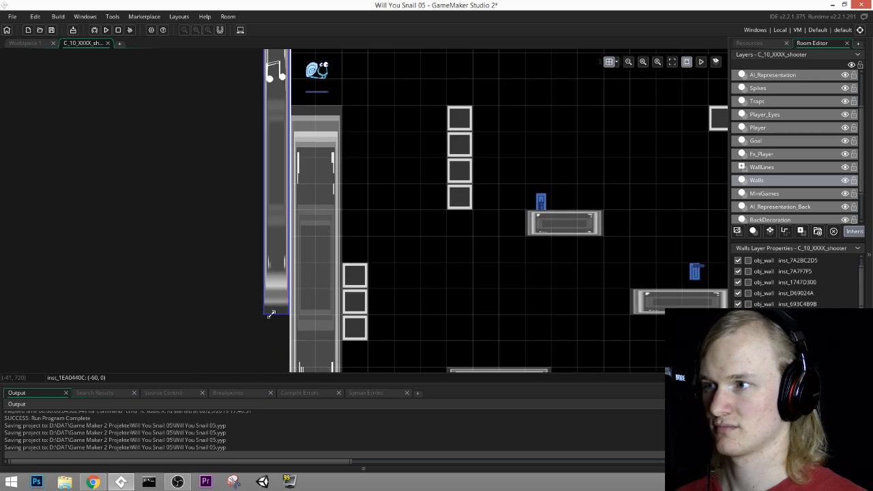
{"action": "left_click_drag", "start_coordinate": [271, 315], "coordinate": [280, 148]}
{"action": "middle_click_drag", "start_coordinate": [478, 61], "coordinate": [409, 204]}
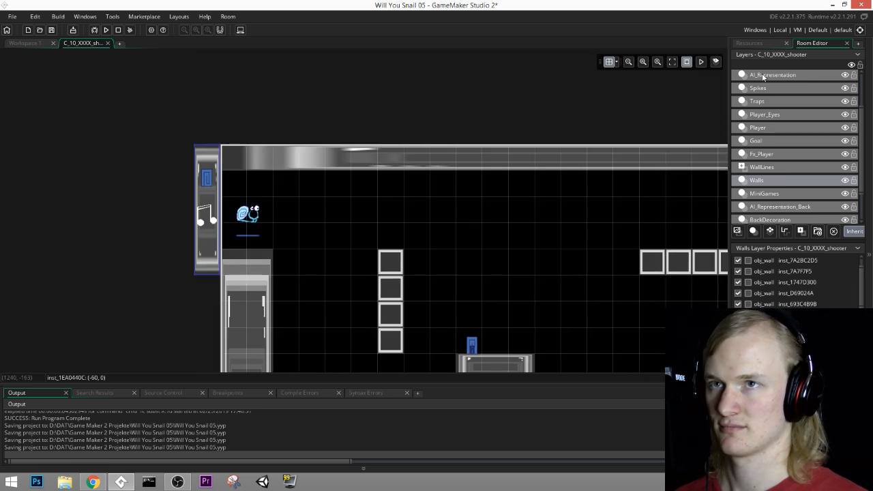
Step: Find obj_wall in the Walls group of the project's objects and select it for painting in the room
{"action": "left_click", "coordinate": [749, 43]}
{"action": "scroll", "coordinate": [774, 166], "scroll_direction": "up", "scroll_amount": 10}
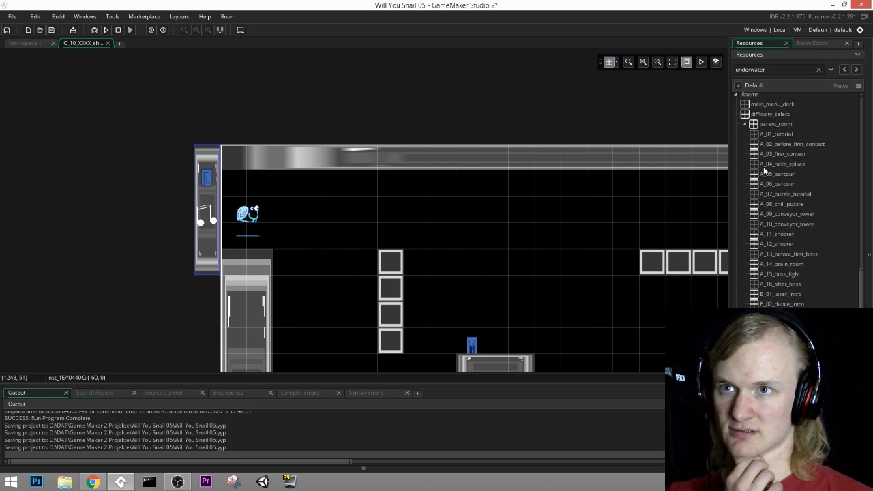
{"action": "scroll", "coordinate": [770, 174], "scroll_direction": "up", "scroll_amount": 10}
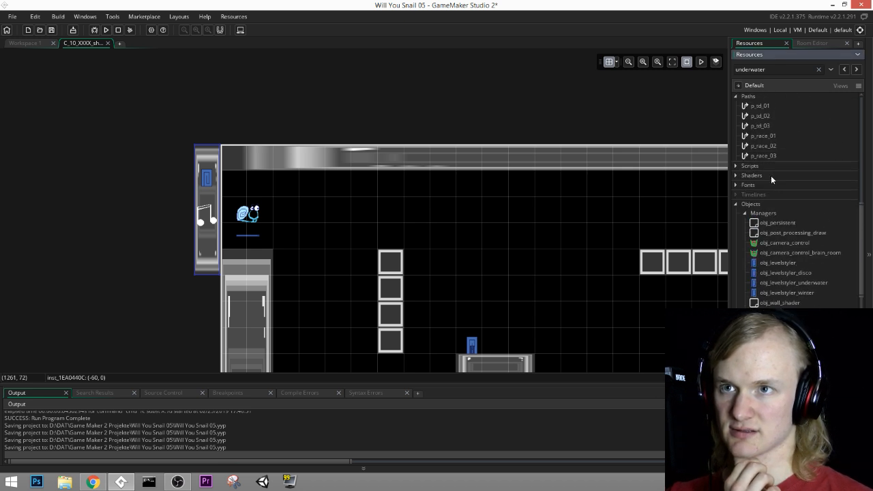
{"action": "scroll", "coordinate": [748, 289], "scroll_direction": "down", "scroll_amount": 3}
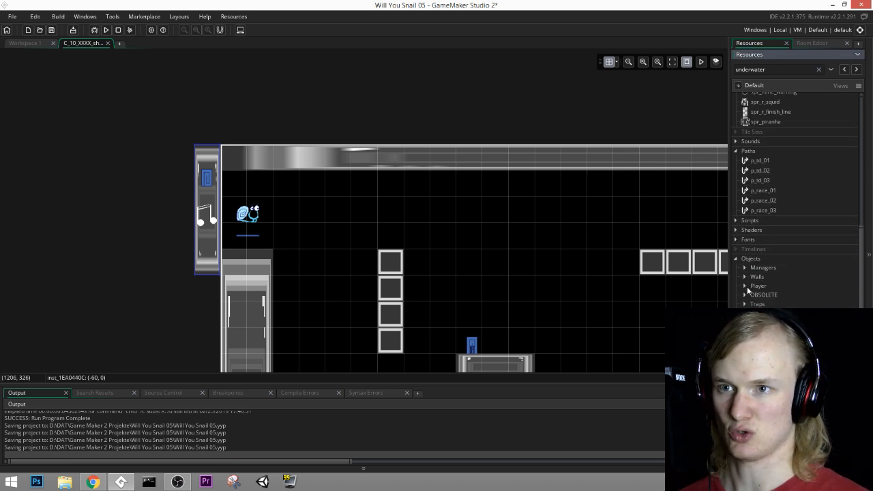
{"action": "left_click", "coordinate": [773, 308]}
{"action": "mouse_move", "coordinate": [518, 289]}
{"action": "middle_mouse_down"}
{"action": "mouse_move", "coordinate": [500, 233]}
{"action": "mouse_move", "coordinate": [408, 150]}
{"action": "middle_mouse_up"}
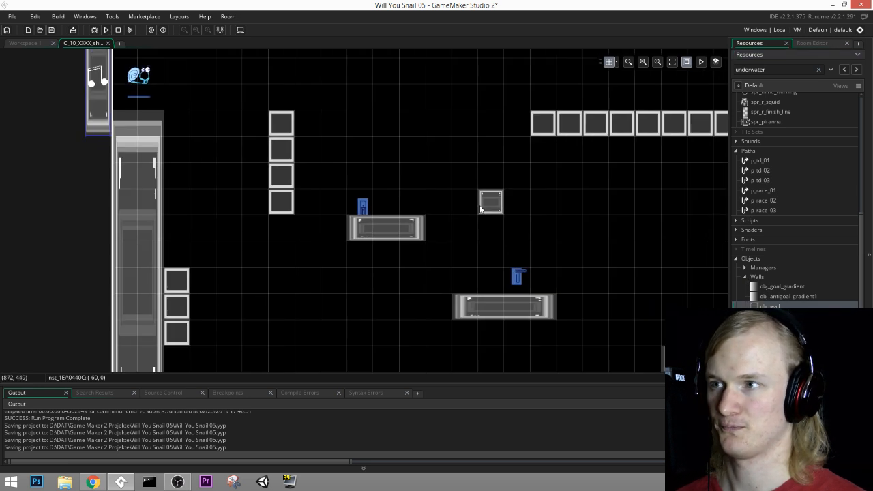
{"action": "mouse_move", "coordinate": [485, 220]}
{"action": "middle_mouse_down"}
{"action": "mouse_move", "coordinate": [449, 150]}
{"action": "mouse_move", "coordinate": [438, 211]}
{"action": "middle_mouse_up"}
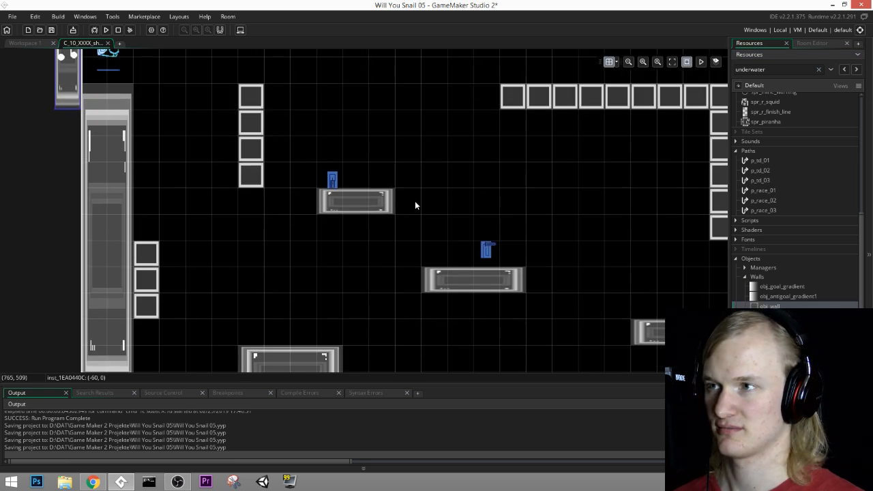
Step: On the MiniGames layer, delete the horizontal row of destructible blocks and the column joined to its far end
{"action": "left_click", "coordinate": [812, 43]}
{"action": "left_click", "coordinate": [764, 193]}
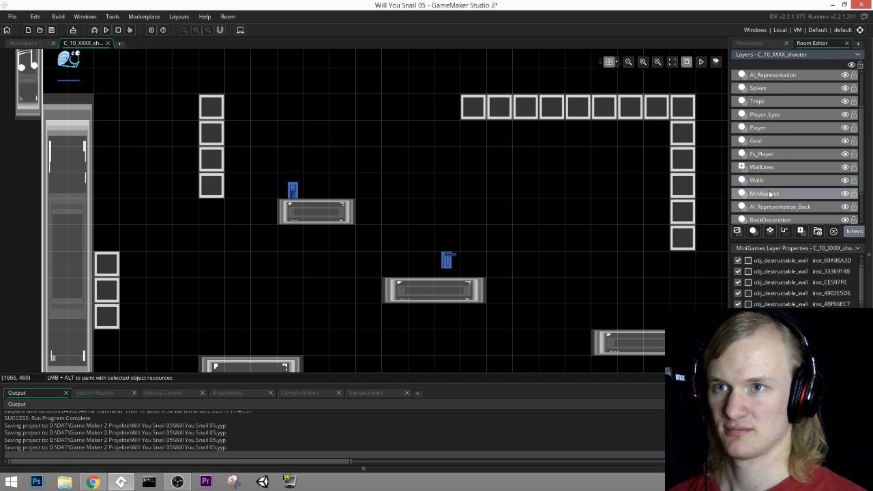
{"action": "mouse_move", "coordinate": [478, 107]}
{"action": "right_mouse_down", "text": "alt"}
{"action": "mouse_move", "coordinate": [671, 110]}
{"action": "mouse_move", "coordinate": [682, 169]}
{"action": "right_mouse_up", "text": "alt"}
{"action": "key", "text": "Delete"}
{"action": "left_click", "coordinate": [686, 212]}
{"action": "key", "text": "Delete"}
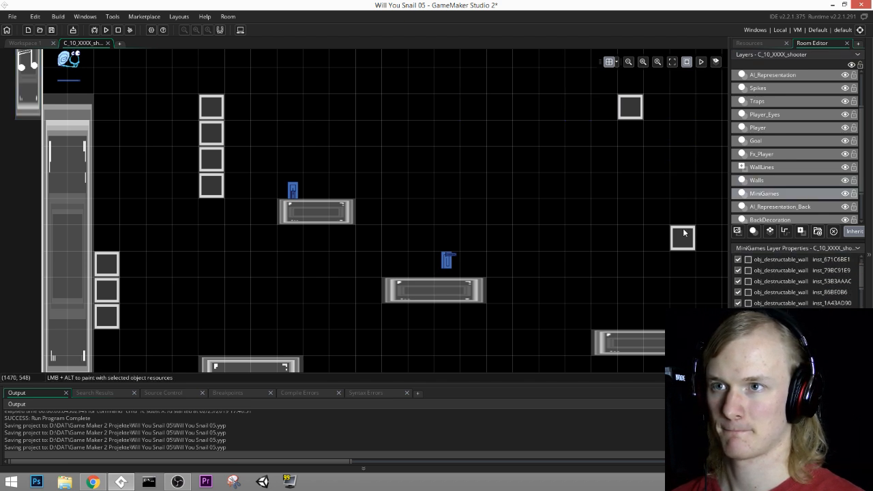
{"action": "left_click", "coordinate": [684, 235]}
{"action": "key", "text": "Delete"}
{"action": "left_click", "coordinate": [629, 109]}
{"action": "key", "text": "Delete"}
Step: Delete the column of four destructible blocks and two of the three blocks beside the tall left wall
{"action": "middle_click_drag", "start_coordinate": [355, 197], "coordinate": [421, 194]}
{"action": "scroll", "coordinate": [414, 239], "scroll_direction": "down", "scroll_amount": 2}
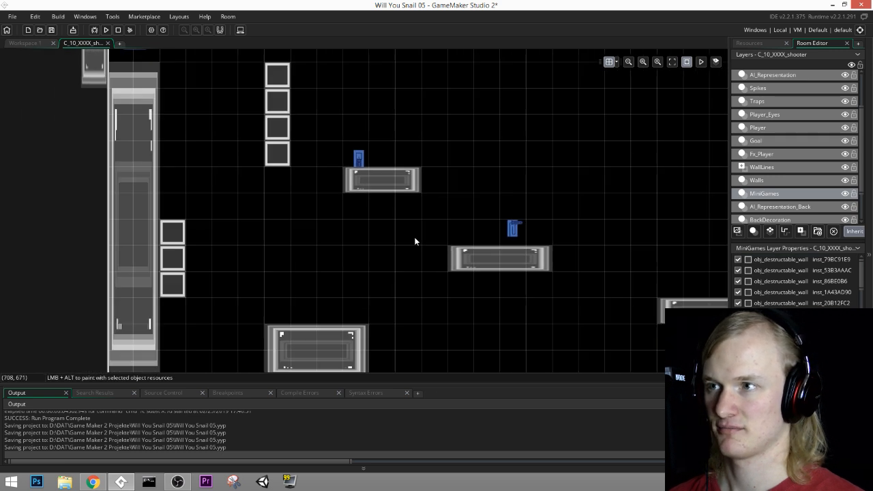
{"action": "right_click_drag", "start_coordinate": [263, 131], "coordinate": [275, 77], "text": "alt"}
{"action": "middle_click_drag", "start_coordinate": [275, 78], "coordinate": [310, 166]}
{"action": "right_click_drag", "start_coordinate": [310, 163], "coordinate": [305, 127], "text": "alt"}
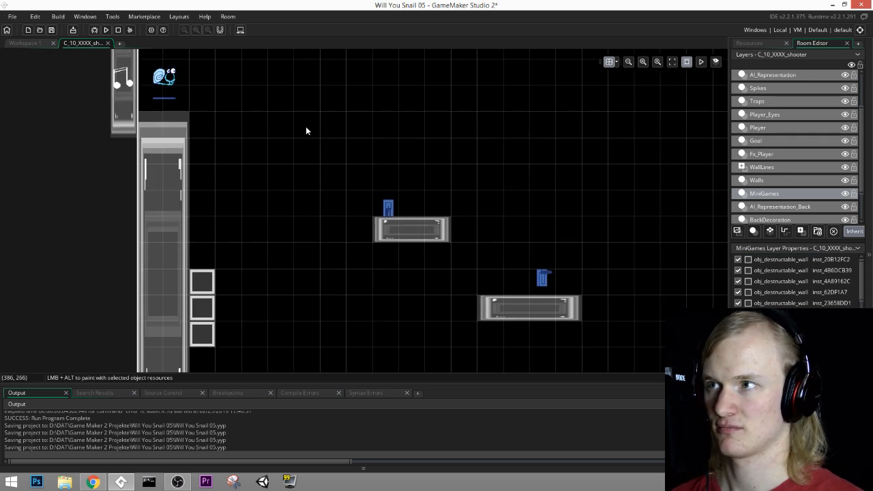
{"action": "middle_click_drag", "start_coordinate": [343, 249], "coordinate": [353, 240]}
{"action": "key", "text": "Delete"}
Step: Move the remaining destructible block from beside the left wall to (180, 180), near the player start
{"action": "left_click", "coordinate": [215, 295]}
{"action": "key", "text": "Delete"}
{"action": "left_click_drag", "start_coordinate": [215, 274], "coordinate": [243, 114]}
{"action": "middle_click_drag", "start_coordinate": [350, 108], "coordinate": [391, 284]}
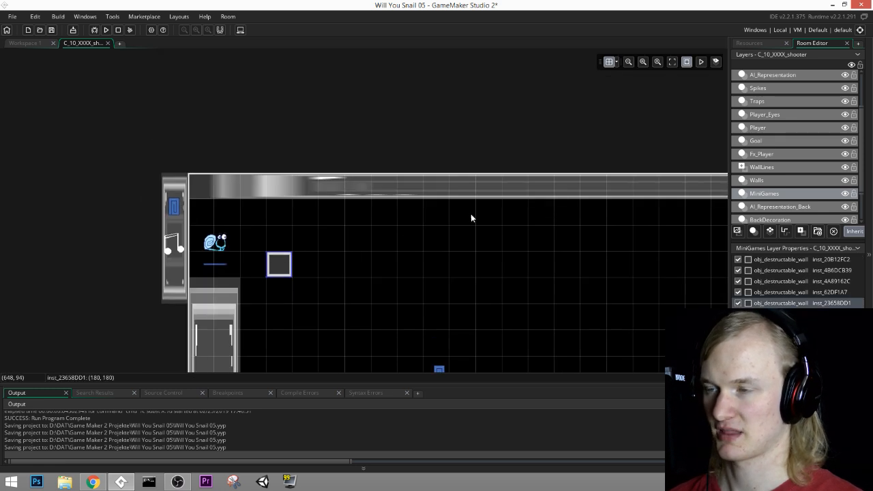
{"action": "middle_click_drag", "start_coordinate": [469, 257], "coordinate": [467, 206]}
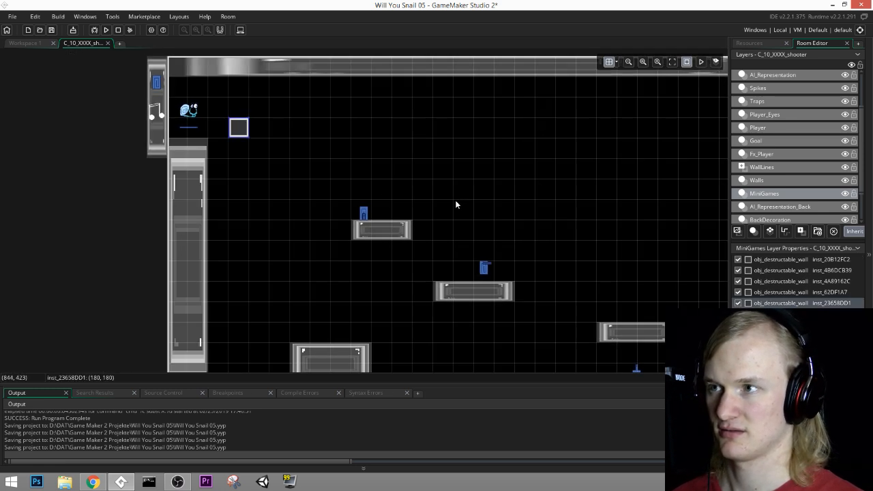
Step: Add two obj_wall pieces beside the left wall: about 420 by 60 at (120, 240) and about 180 by 120 at (120, 300)
{"action": "left_click", "coordinate": [227, 153], "text": "alt"}
{"action": "left_click_drag", "start_coordinate": [230, 152], "coordinate": [355, 147]}
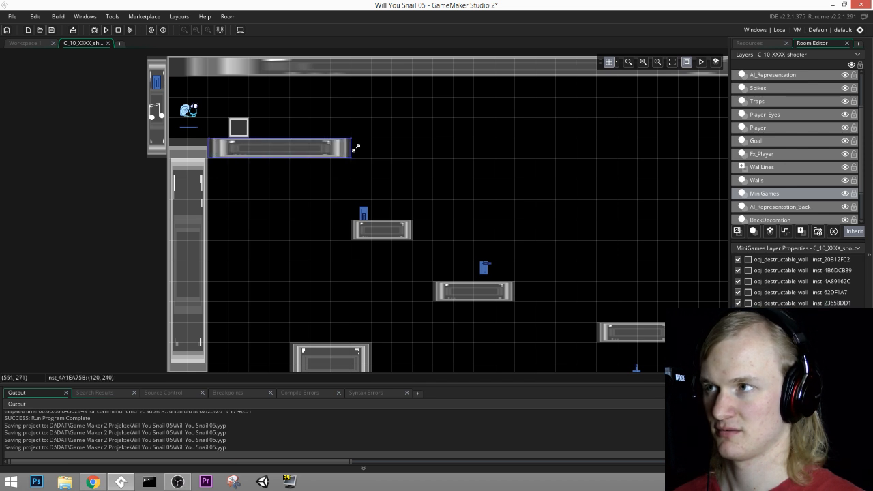
{"action": "left_click", "coordinate": [224, 172], "text": "alt"}
{"action": "left_click_drag", "start_coordinate": [227, 178], "coordinate": [268, 198]}
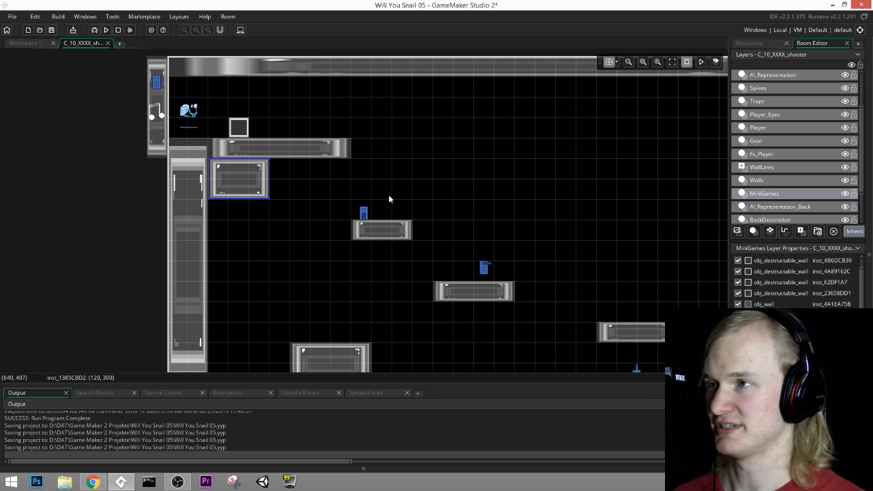
Step: Move the long wall ledge to (300, 300), flush with the smaller block, and shorten it to about 180 wide
{"action": "middle_click_drag", "start_coordinate": [517, 147], "coordinate": [585, 118]}
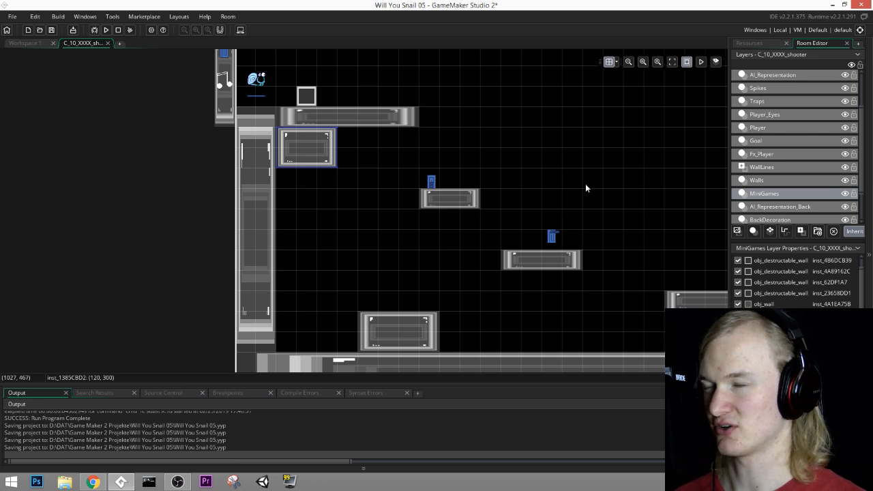
{"action": "middle_click_drag", "start_coordinate": [567, 215], "coordinate": [548, 258]}
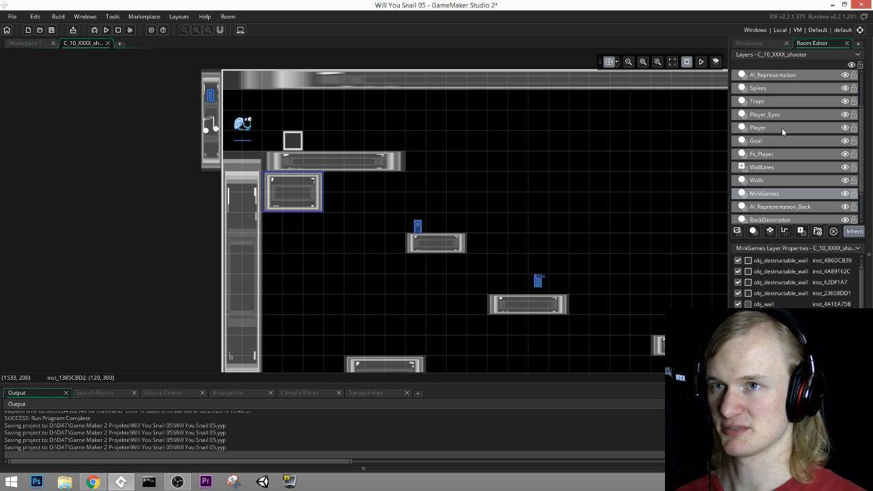
{"action": "middle_click_drag", "start_coordinate": [481, 159], "coordinate": [555, 165]}
{"action": "left_click_drag", "start_coordinate": [422, 170], "coordinate": [489, 194]}
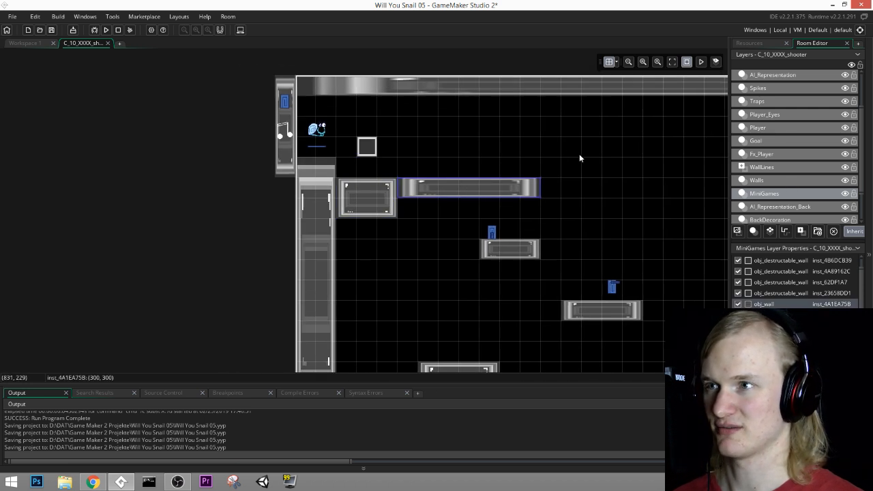
{"action": "left_click_drag", "start_coordinate": [541, 190], "coordinate": [461, 192]}
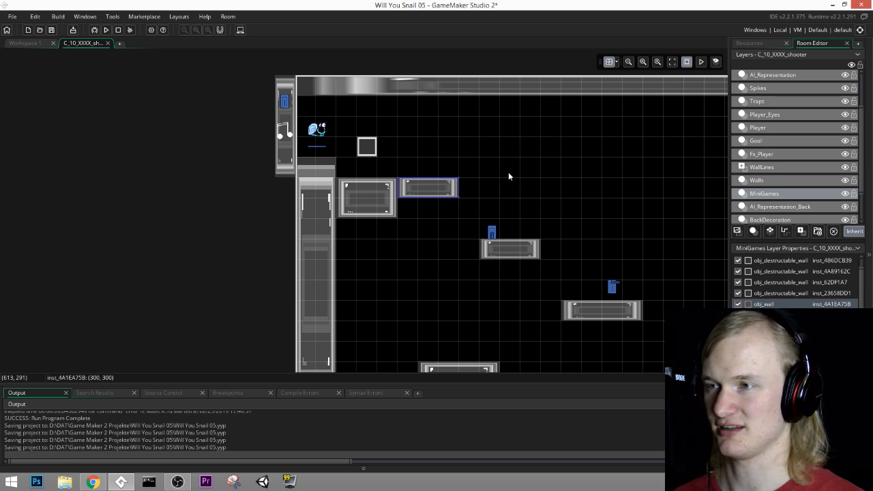
Step: Save the project with the revised shooter room layout
{"action": "middle_click_drag", "start_coordinate": [638, 171], "coordinate": [497, 130]}
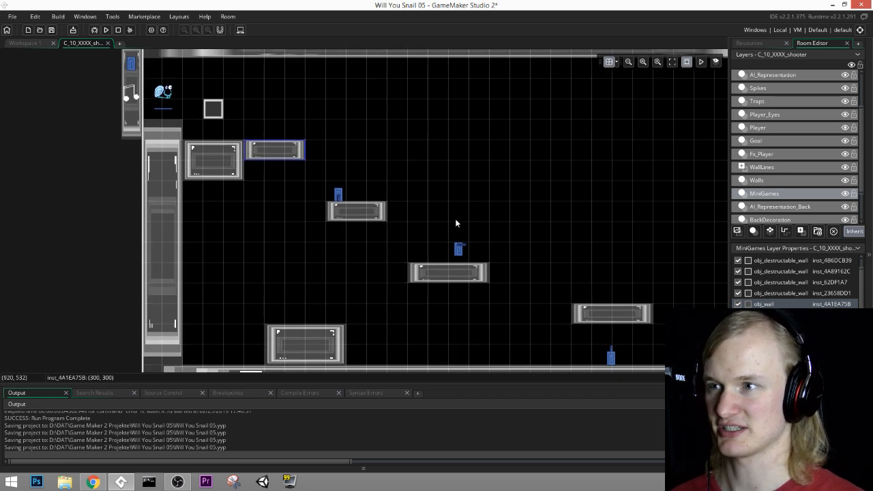
{"action": "middle_click_drag", "start_coordinate": [427, 112], "coordinate": [557, 155]}
{"action": "left_click", "coordinate": [51, 30]}
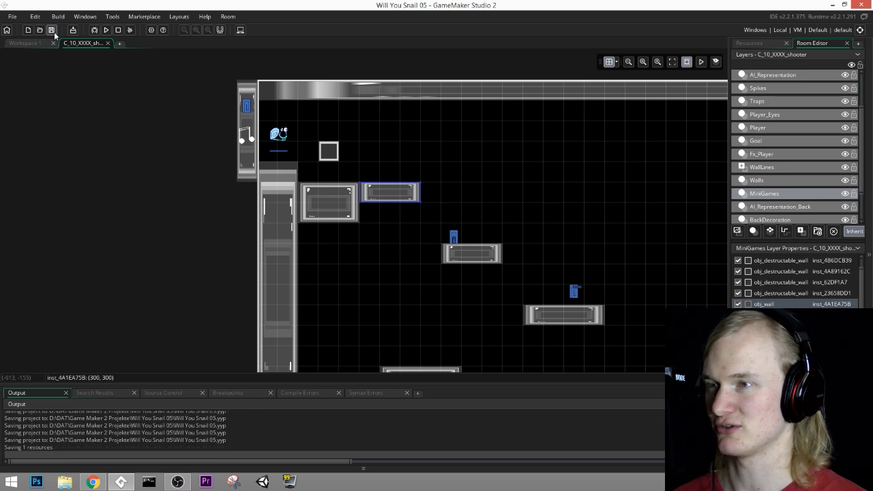
Step: Add an obj_wall ledge about 300 by 60 at (900, 300) on the MiniGames layer
{"action": "middle_click_drag", "start_coordinate": [478, 223], "coordinate": [354, 217]}
{"action": "left_click_drag", "start_coordinate": [413, 197], "coordinate": [492, 192]}
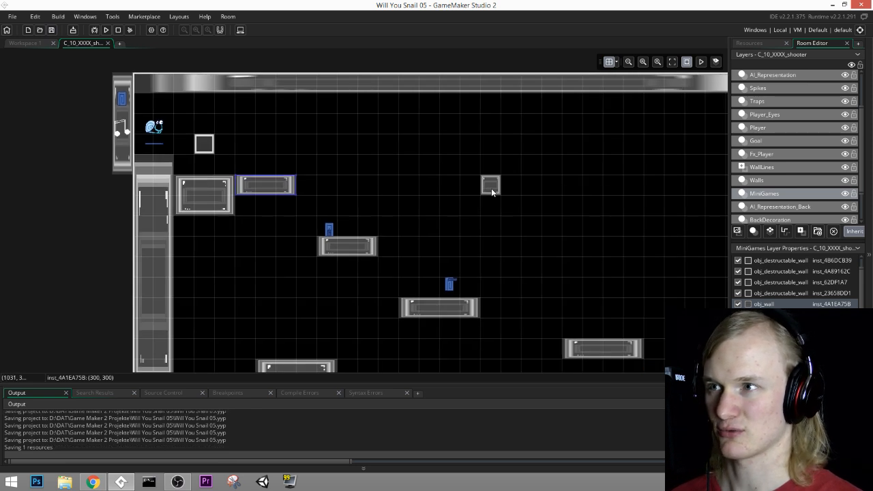
{"action": "middle_click_drag", "start_coordinate": [476, 225], "coordinate": [441, 199]}
{"action": "left_click", "coordinate": [418, 166], "text": "alt"}
{"action": "left_click_drag", "start_coordinate": [424, 160], "coordinate": [505, 160]}
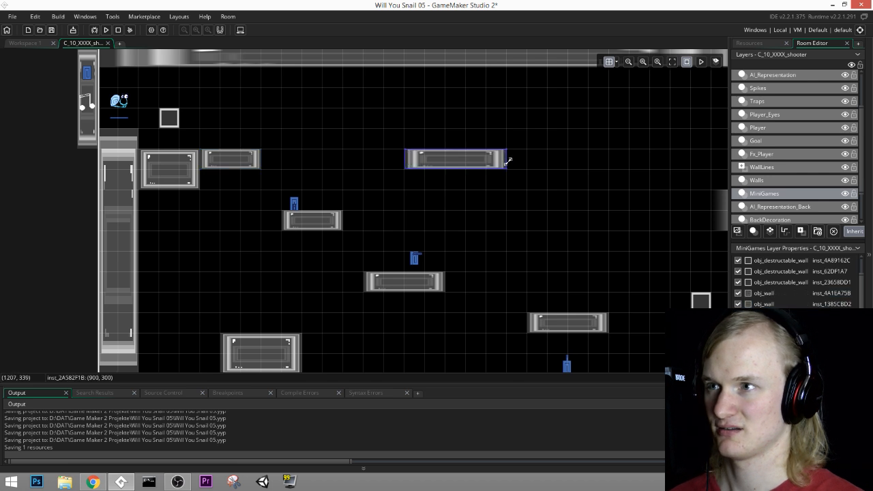
{"action": "middle_click_drag", "start_coordinate": [498, 266], "coordinate": [510, 265]}
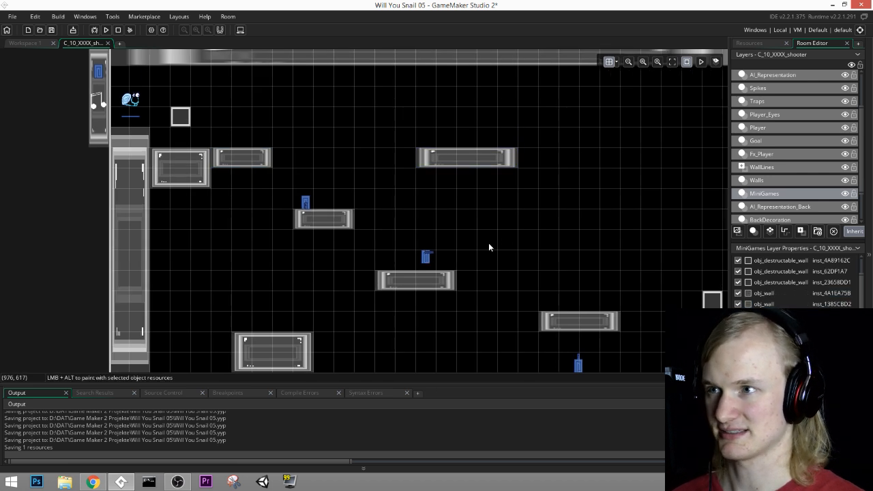
Step: Find the layer that holds the gun pickups and move obj_sh_gun2 to (352, 288), above the short ledge near the player start
{"action": "left_click", "coordinate": [759, 180]}
{"action": "middle_click_drag", "start_coordinate": [566, 297], "coordinate": [616, 296]}
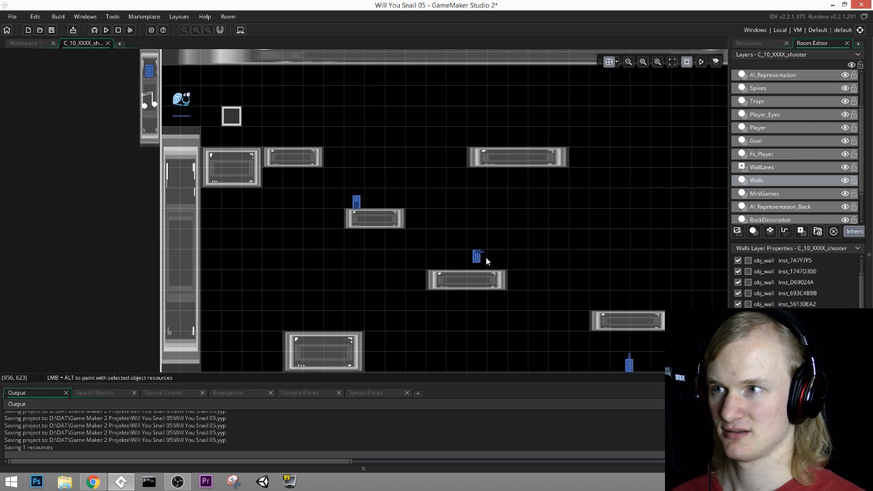
{"action": "left_click", "coordinate": [769, 167]}
{"action": "left_click", "coordinate": [769, 142]}
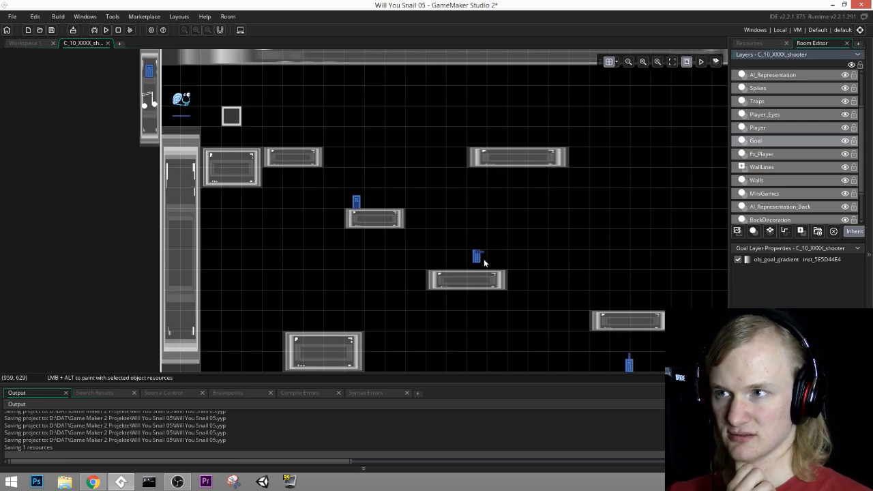
{"action": "middle_click_drag", "start_coordinate": [549, 242], "coordinate": [513, 252]}
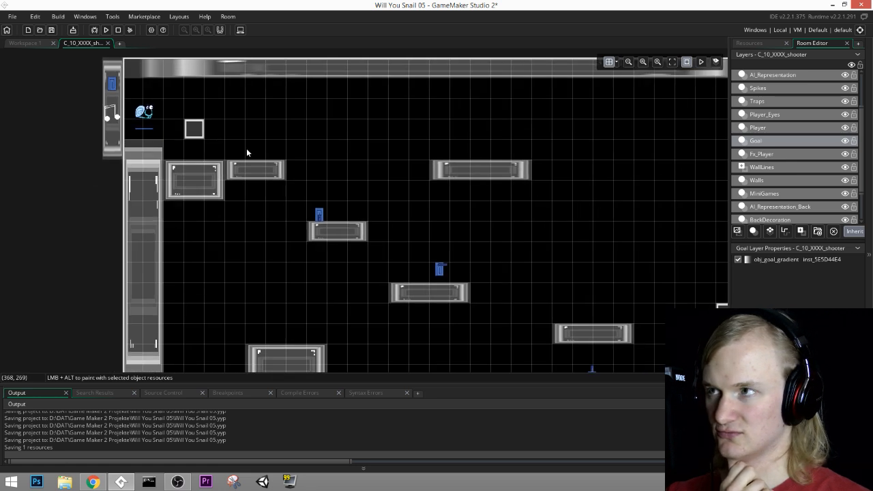
{"action": "left_click", "coordinate": [761, 156]}
{"action": "left_click", "coordinate": [763, 180]}
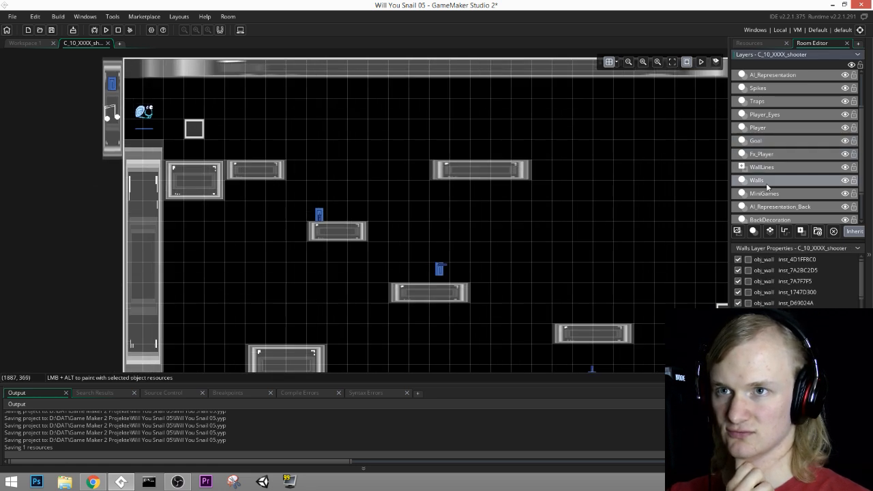
{"action": "left_click", "coordinate": [765, 195]}
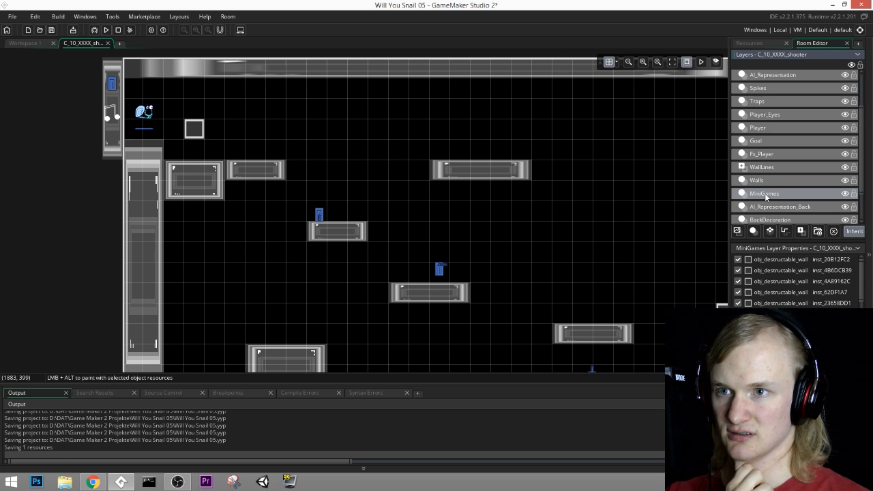
{"action": "left_click", "coordinate": [763, 127]}
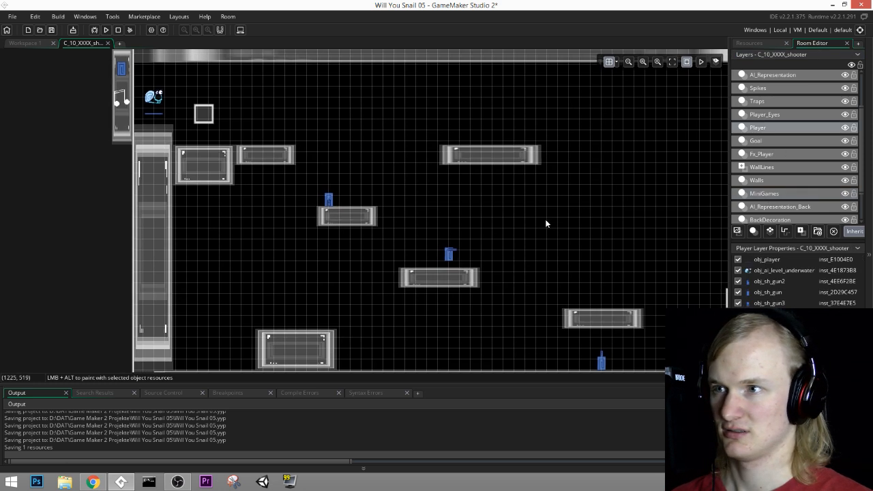
{"action": "left_click_drag", "start_coordinate": [450, 255], "coordinate": [256, 136]}
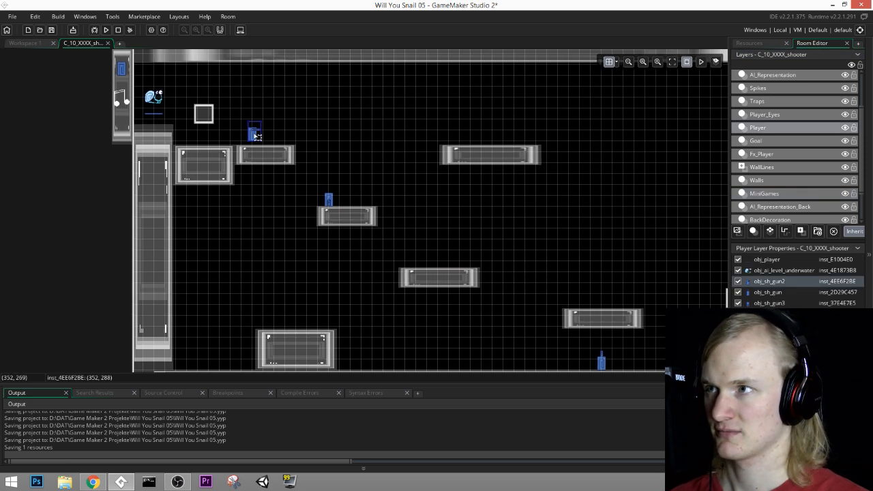
Step: Delete the two other gun pickups, obj_sh_gun3 and obj_sh_gun, from the Player layer
{"action": "left_click", "coordinate": [331, 204]}
{"action": "key", "text": "Delete"}
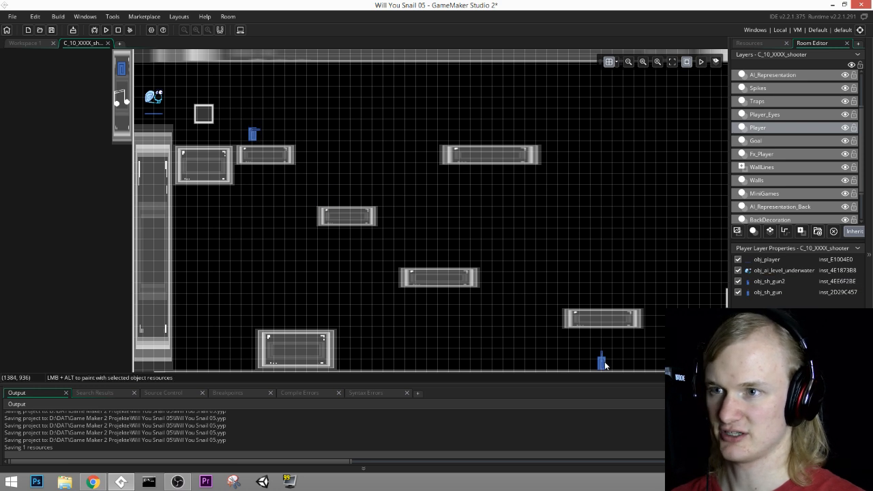
{"action": "left_click", "coordinate": [604, 364]}
{"action": "key", "text": "Delete"}
{"action": "middle_click_drag", "start_coordinate": [526, 232], "coordinate": [340, 295]}
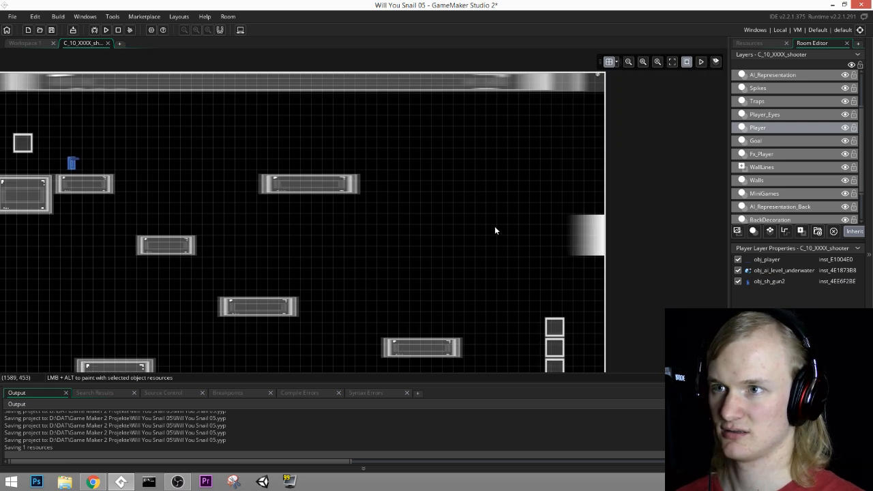
{"action": "middle_click_drag", "start_coordinate": [502, 244], "coordinate": [603, 250]}
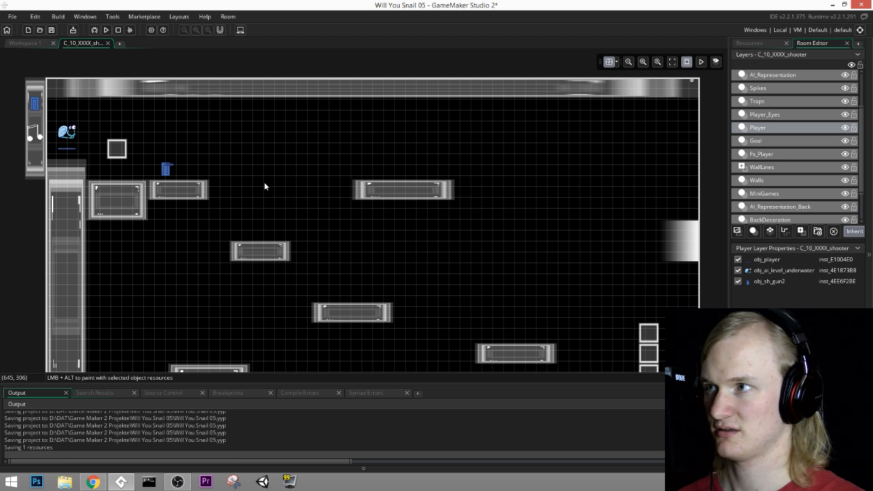
Step: On the MiniGames layer, move the destructible block near the player start to about (900, 240) and delete the 300-wide wall ledge
{"action": "left_click", "coordinate": [770, 181]}
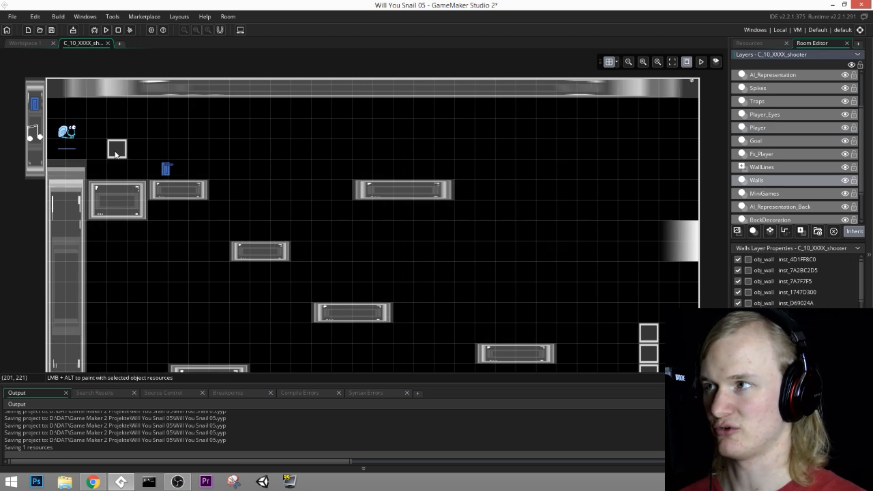
{"action": "left_click", "coordinate": [790, 193]}
{"action": "left_click_drag", "start_coordinate": [116, 152], "coordinate": [312, 201]}
{"action": "middle_click_drag", "start_coordinate": [319, 215], "coordinate": [352, 216]}
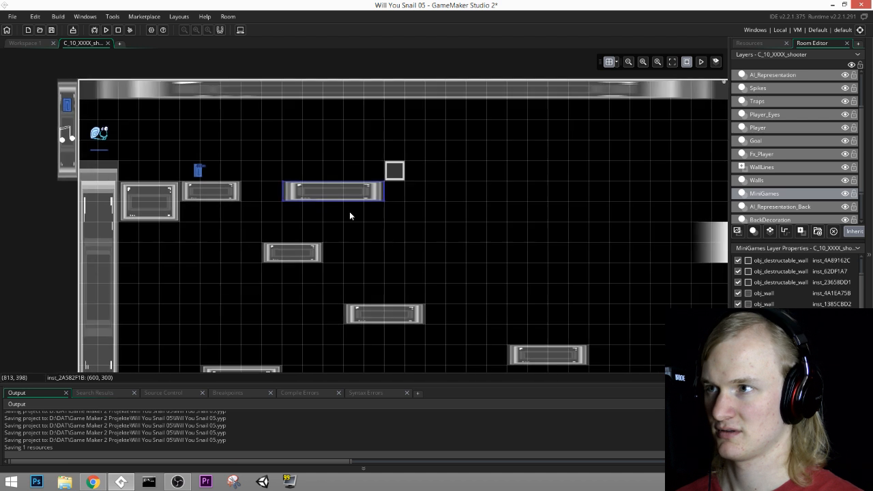
{"action": "left_click", "coordinate": [279, 253]}
{"action": "left_click", "coordinate": [311, 192]}
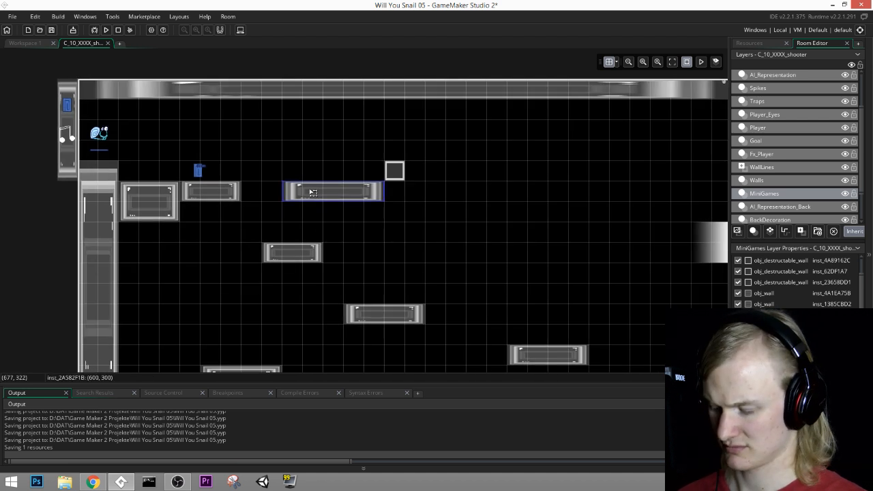
{"action": "key", "text": "Delete"}
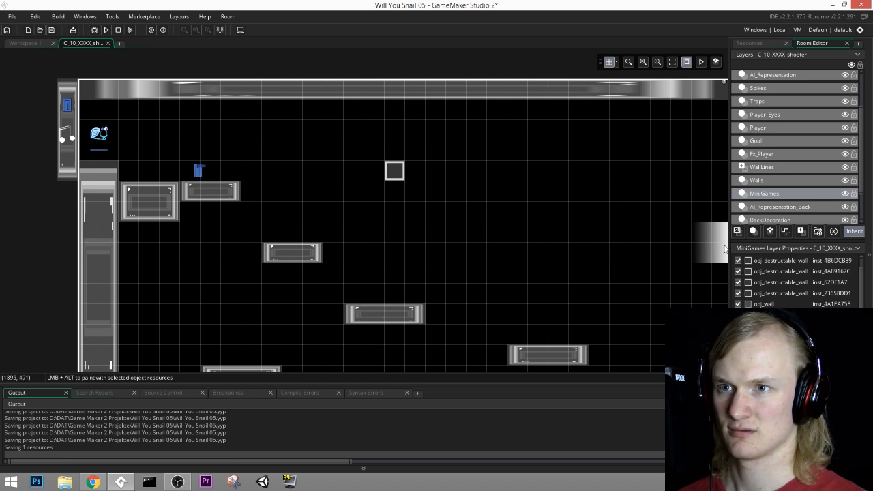
Step: Check what sits on the MiniGames layer by toggling its visibility, and delete its wall block and short ledge near the player start
{"action": "left_click", "coordinate": [845, 194]}
{"action": "left_click", "coordinate": [845, 194]}
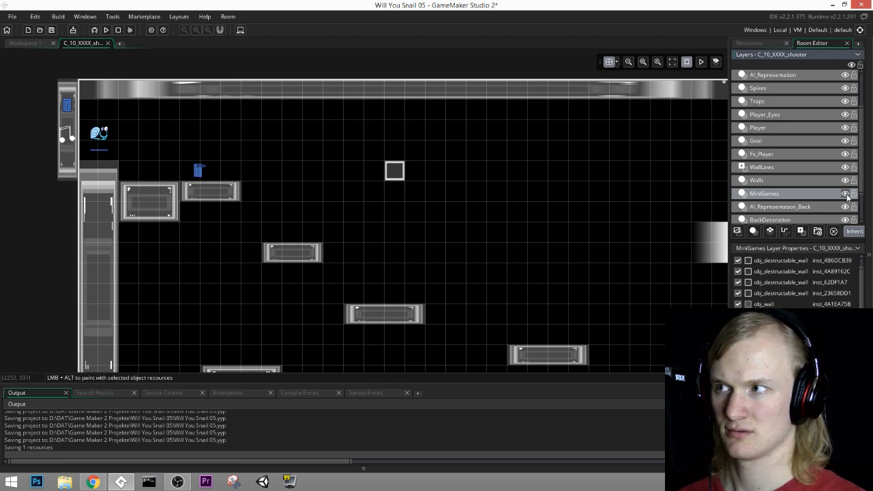
{"action": "left_click", "coordinate": [846, 194]}
{"action": "left_click", "coordinate": [846, 194]}
{"action": "left_click", "coordinate": [150, 202]}
{"action": "key", "text": "Delete"}
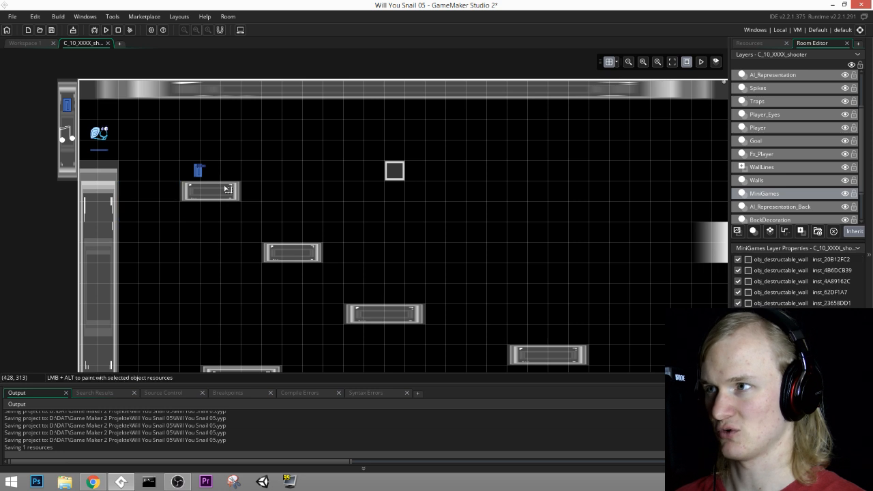
{"action": "left_click", "coordinate": [227, 189]}
{"action": "key", "text": "Delete"}
{"action": "middle_click_drag", "start_coordinate": [387, 244], "coordinate": [329, 141]}
{"action": "left_click", "coordinate": [846, 195]}
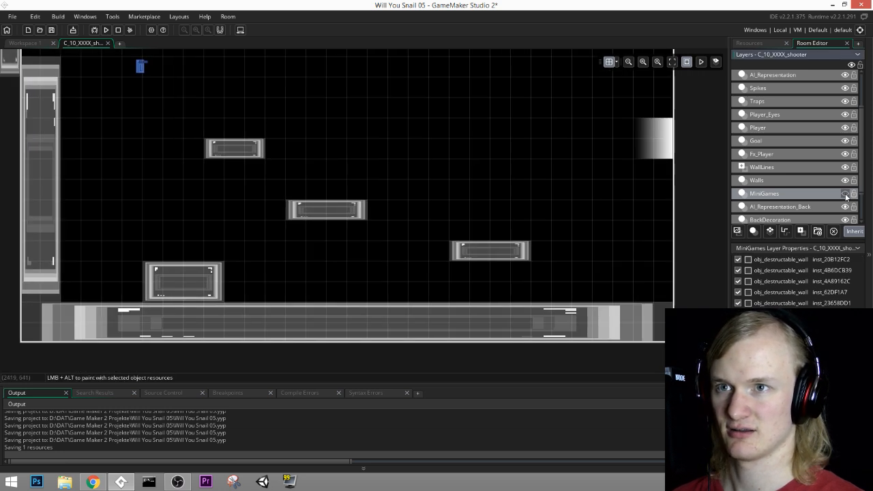
{"action": "left_click", "coordinate": [845, 195]}
{"action": "left_click", "coordinate": [846, 195]}
{"action": "left_click", "coordinate": [845, 195]}
{"action": "middle_click_drag", "start_coordinate": [464, 131], "coordinate": [491, 184]}
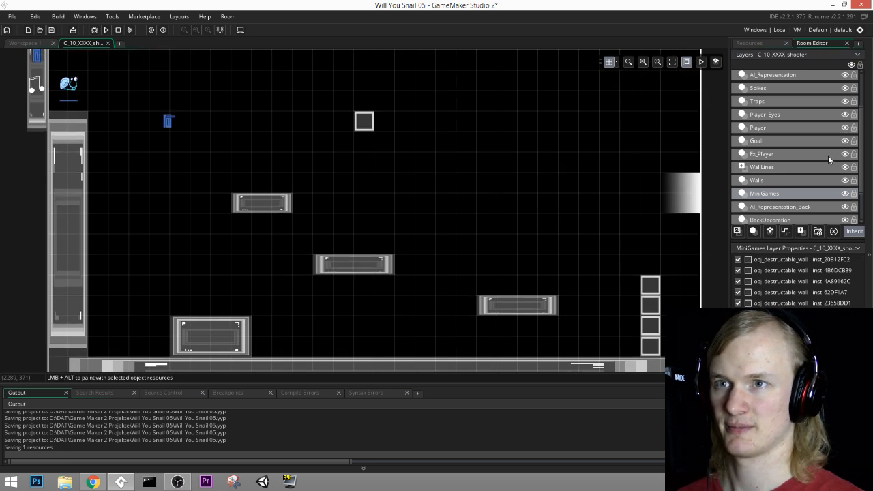
Step: On the Walls layer, add an obj_wall ledge about 300 by 60 at (120, 300), beside the left wall
{"action": "left_click", "coordinate": [779, 180]}
{"action": "left_click", "coordinate": [102, 145], "text": "alt"}
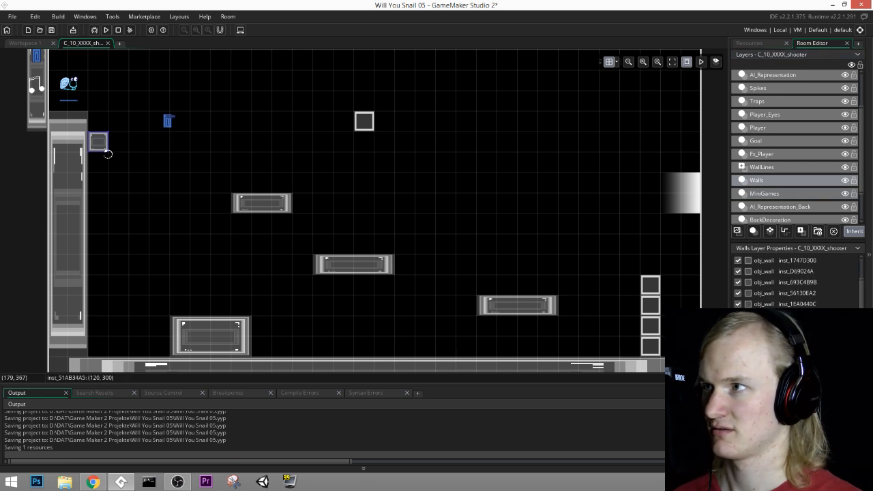
{"action": "left_click_drag", "start_coordinate": [108, 149], "coordinate": [191, 163]}
{"action": "middle_click_drag", "start_coordinate": [306, 94], "coordinate": [336, 168]}
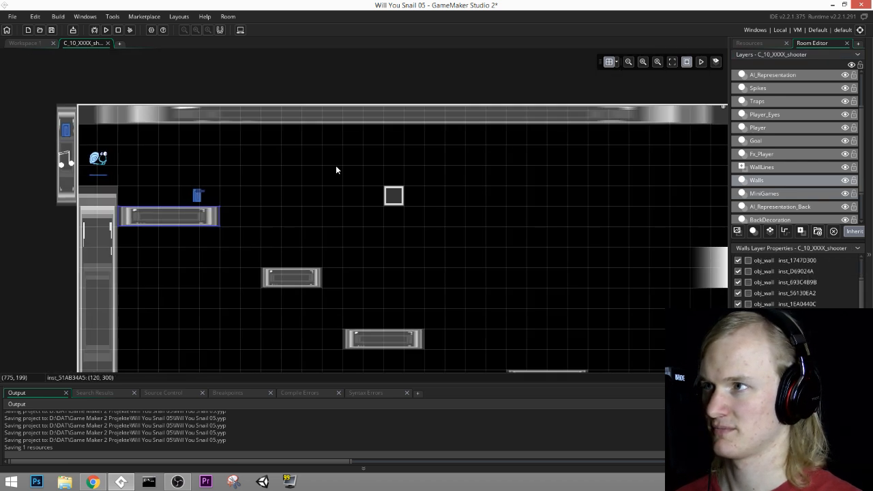
Step: Add two obj_wall pieces above and below the destructible block: about 120 by 120 at (840, 60) and about 300 by 60 at (840, 300)
{"action": "left_click", "coordinate": [253, 138], "text": "alt"}
{"action": "left_click_drag", "start_coordinate": [251, 138], "coordinate": [382, 163]}
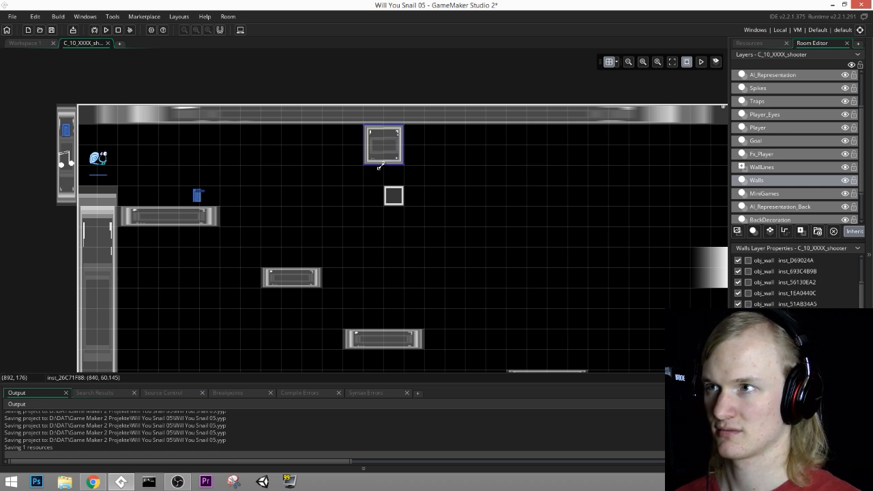
{"action": "scroll", "coordinate": [409, 211], "scroll_direction": "down", "scroll_amount": 1}
{"action": "left_click", "coordinate": [398, 201], "text": "alt"}
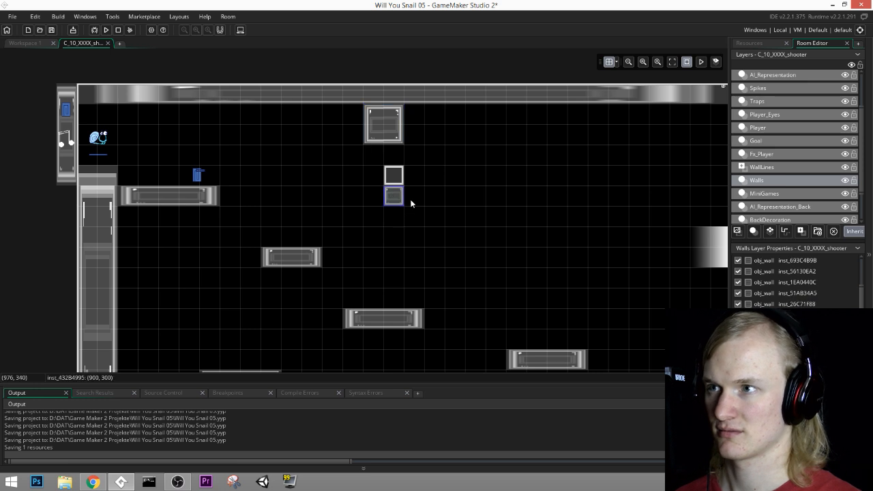
{"action": "mouse_move", "coordinate": [404, 196]}
{"action": "left_mouse_down"}
{"action": "mouse_move", "coordinate": [481, 198]}
{"action": "mouse_move", "coordinate": [396, 201]}
{"action": "left_mouse_up"}
{"action": "middle_click_drag", "start_coordinate": [607, 188], "coordinate": [744, 193]}
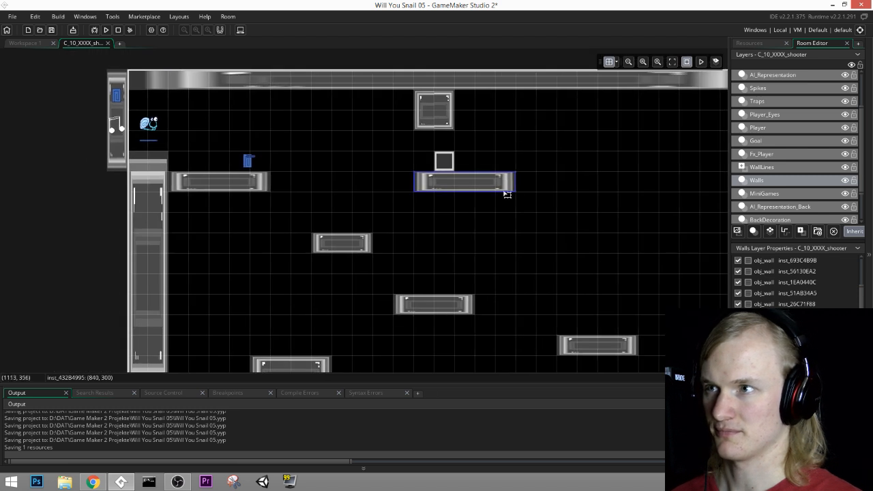
Step: Add an obj_wall ledge about 360 wide at (720, 480) and widen the existing ledge at (780, 660) to about 480
{"action": "left_click", "coordinate": [384, 247], "text": "alt"}
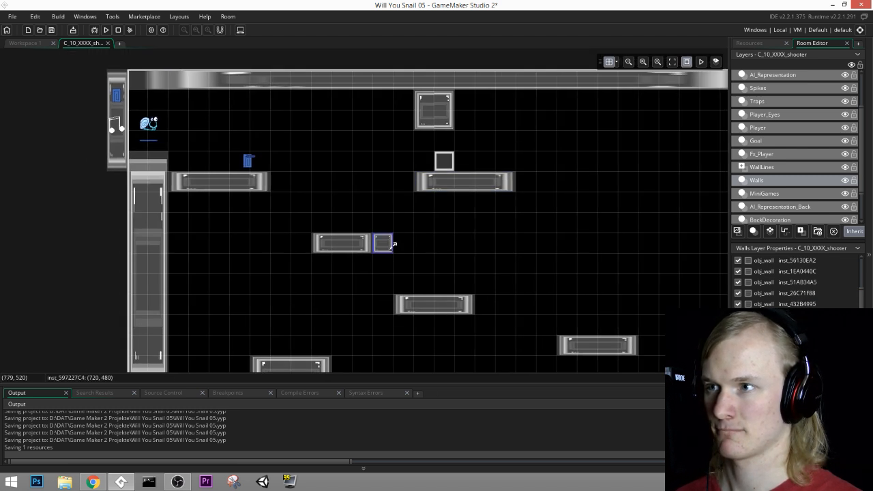
{"action": "left_click_drag", "start_coordinate": [393, 244], "coordinate": [495, 244]}
{"action": "middle_click_drag", "start_coordinate": [526, 207], "coordinate": [495, 209]}
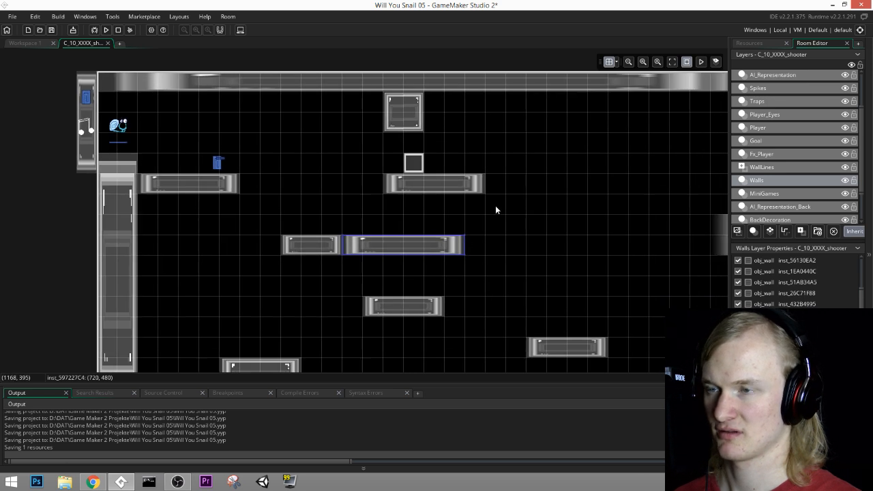
{"action": "left_click", "coordinate": [442, 310]}
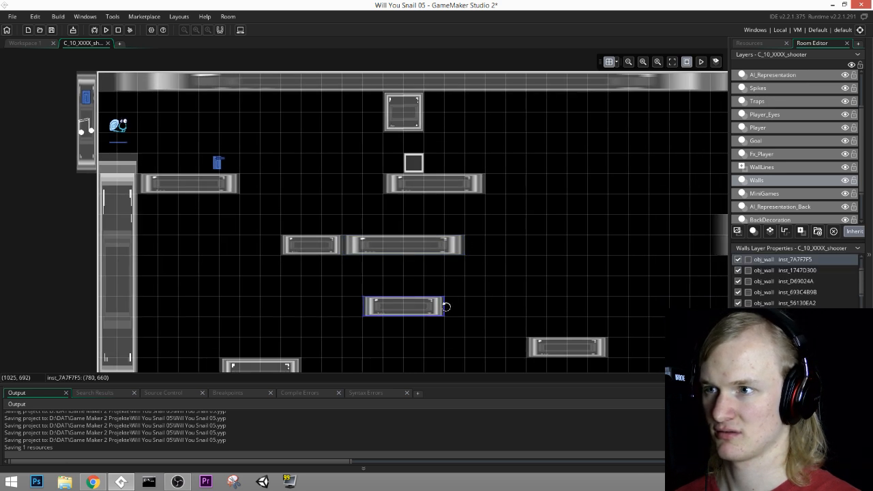
{"action": "left_click_drag", "start_coordinate": [444, 307], "coordinate": [516, 311]}
Step: Add a vertical obj_wall about 360 tall at (1200, 300) reaching the ledge below, and fill the gap beside it with a block at (1140, 300)
{"action": "left_click", "coordinate": [519, 186], "text": "alt"}
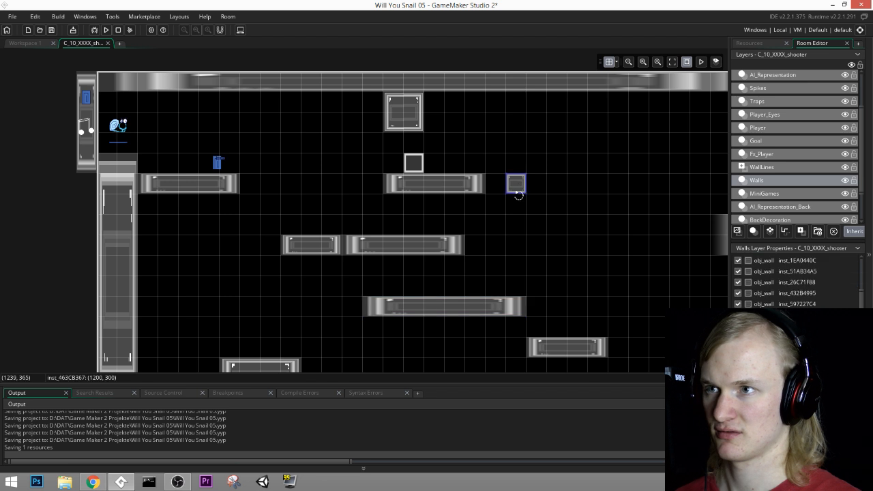
{"action": "left_click_drag", "start_coordinate": [518, 195], "coordinate": [525, 259]}
{"action": "key", "text": "ctrl+z"}
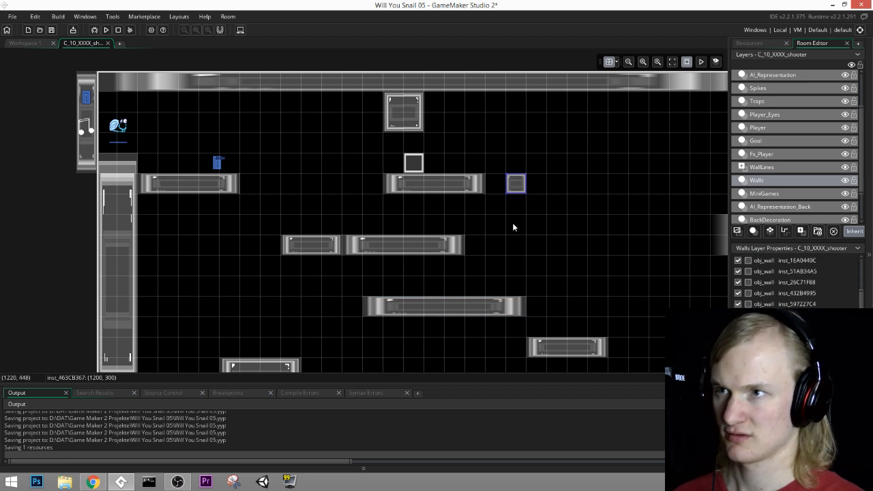
{"action": "left_click_drag", "start_coordinate": [521, 195], "coordinate": [523, 296]}
{"action": "left_click", "coordinate": [496, 184], "text": "alt"}
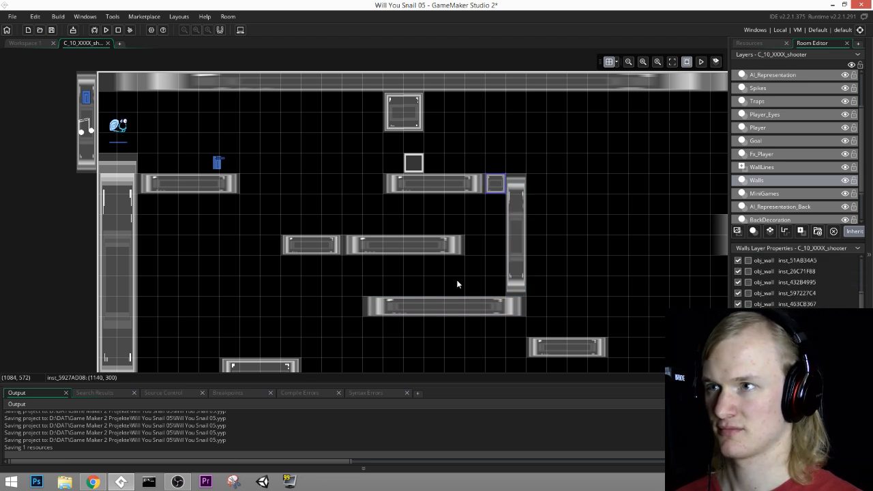
Step: Add an obj_wall ledge about 300 wide at (1080, 120) and a vertical wall about 240 tall at its right end
{"action": "left_click", "coordinate": [435, 123], "text": "alt"}
{"action": "left_click_drag", "start_coordinate": [437, 123], "coordinate": [571, 123]}
{"action": "middle_click_drag", "start_coordinate": [633, 179], "coordinate": [540, 187]}
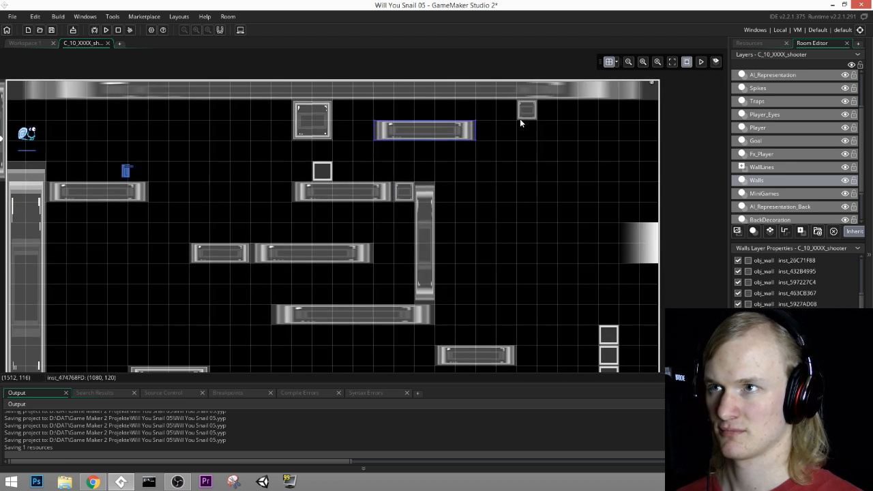
{"action": "left_click", "coordinate": [486, 138], "text": "alt"}
{"action": "left_click_drag", "start_coordinate": [483, 139], "coordinate": [487, 201]}
Step: Extend the two middle ledges toward the start with obj_wall pieces: about 300 wide at (240, 480) and about 540 wide at (240, 660)
{"action": "middle_click_drag", "start_coordinate": [527, 249], "coordinate": [555, 175]}
{"action": "left_click_drag", "start_coordinate": [324, 225], "coordinate": [341, 266]}
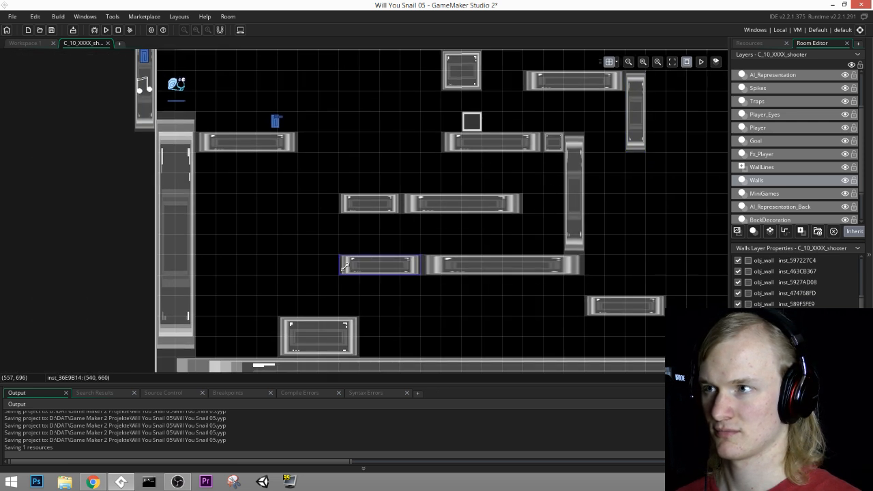
{"action": "left_click", "coordinate": [322, 205], "text": "alt"}
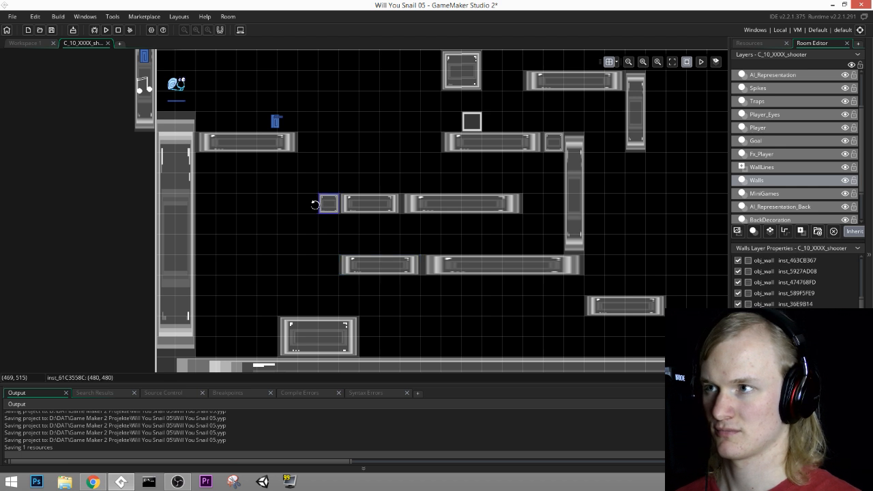
{"action": "left_click_drag", "start_coordinate": [317, 205], "coordinate": [238, 206]}
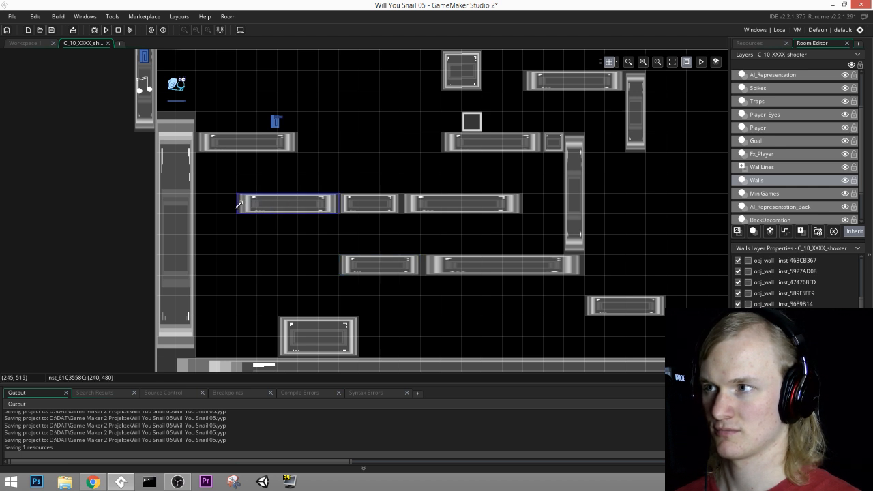
{"action": "left_click", "coordinate": [349, 270]}
{"action": "left_click_drag", "start_coordinate": [339, 267], "coordinate": [238, 266]}
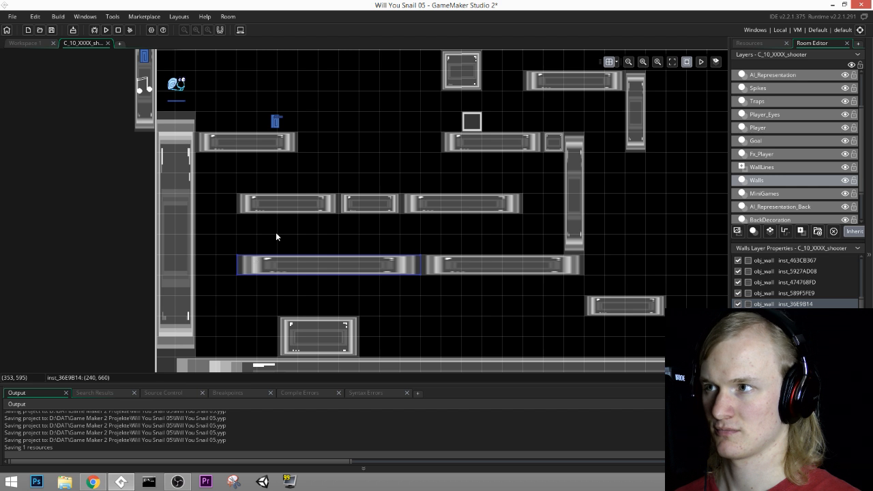
Step: Stack two small obj_wall blocks at (360, 360) and (360, 420) between the gun's ledge and the ledge below it
{"action": "middle_click_drag", "start_coordinate": [275, 232], "coordinate": [303, 247]}
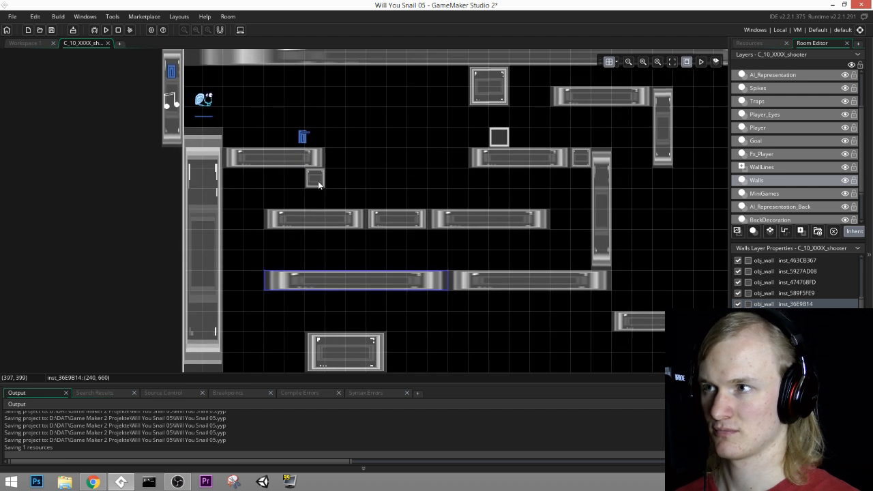
{"action": "left_click_drag", "start_coordinate": [319, 184], "coordinate": [317, 199], "text": "alt"}
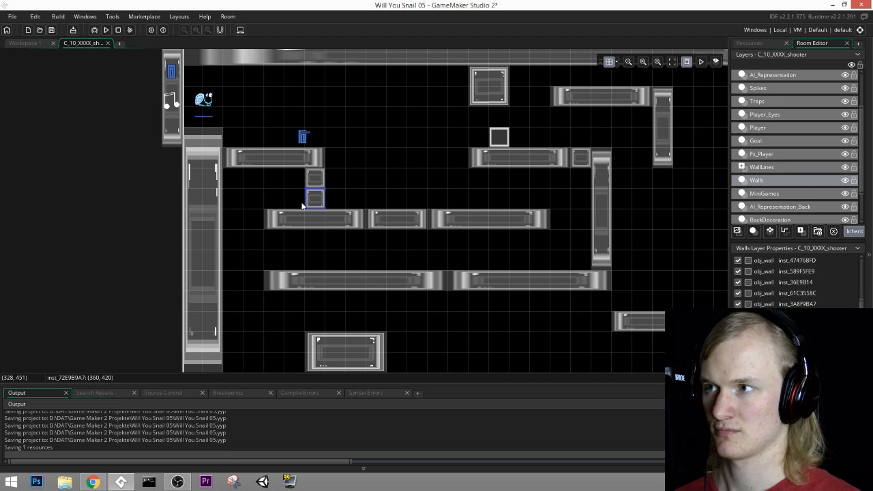
{"action": "scroll", "coordinate": [383, 205], "scroll_direction": "up", "scroll_amount": 1}
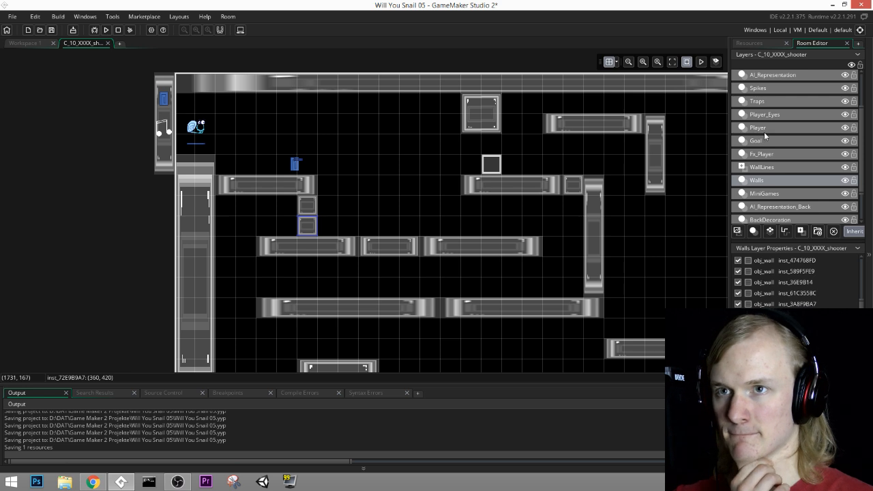
Step: Find the layer that holds the destructible wall blocks and make MiniGames the active layer
{"action": "left_click", "coordinate": [753, 164]}
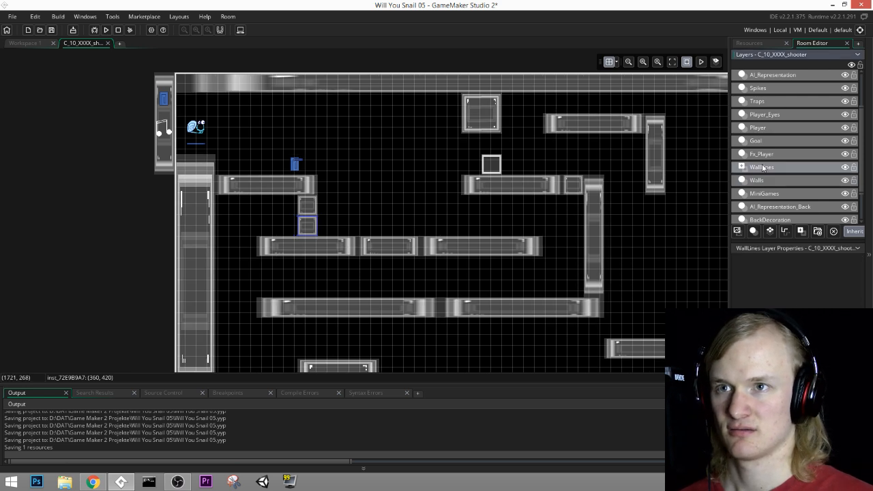
{"action": "left_click", "coordinate": [764, 143]}
{"action": "left_click", "coordinate": [769, 112]}
{"action": "left_click", "coordinate": [767, 88]}
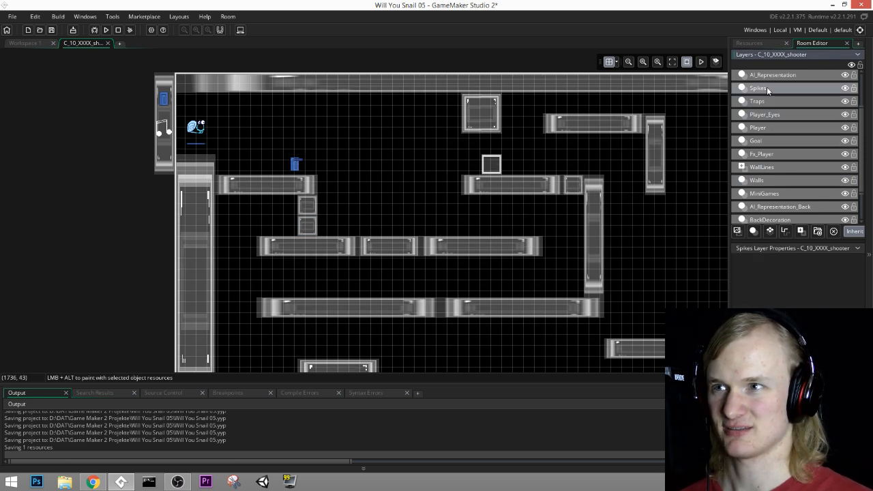
{"action": "left_click", "coordinate": [763, 127]}
{"action": "left_click", "coordinate": [792, 145]}
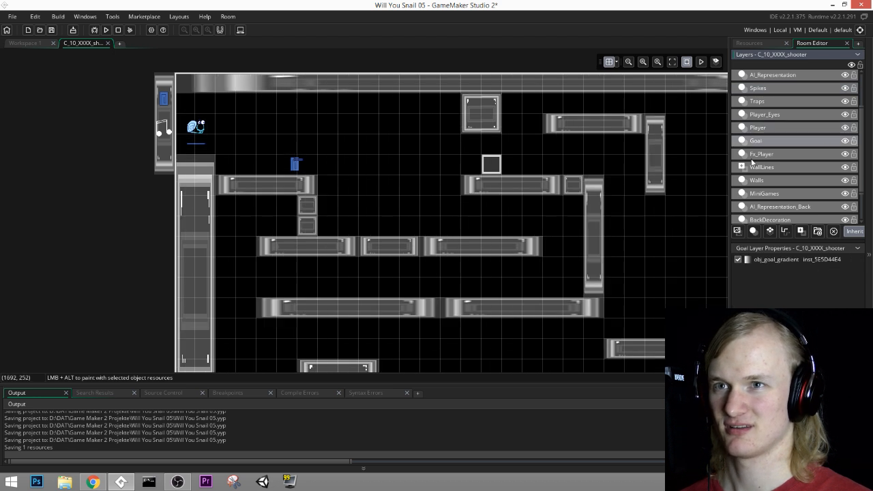
{"action": "left_click", "coordinate": [762, 128]}
{"action": "left_click", "coordinate": [770, 114]}
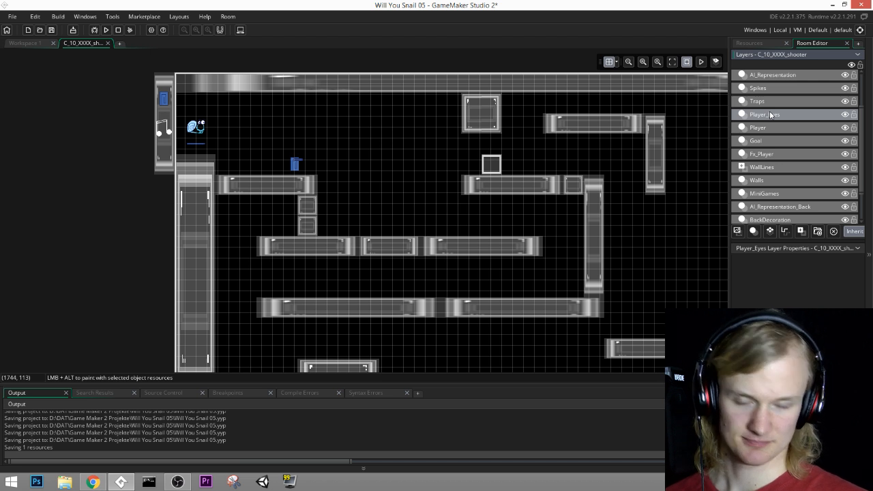
{"action": "scroll", "coordinate": [783, 178], "scroll_direction": "down", "scroll_amount": 3}
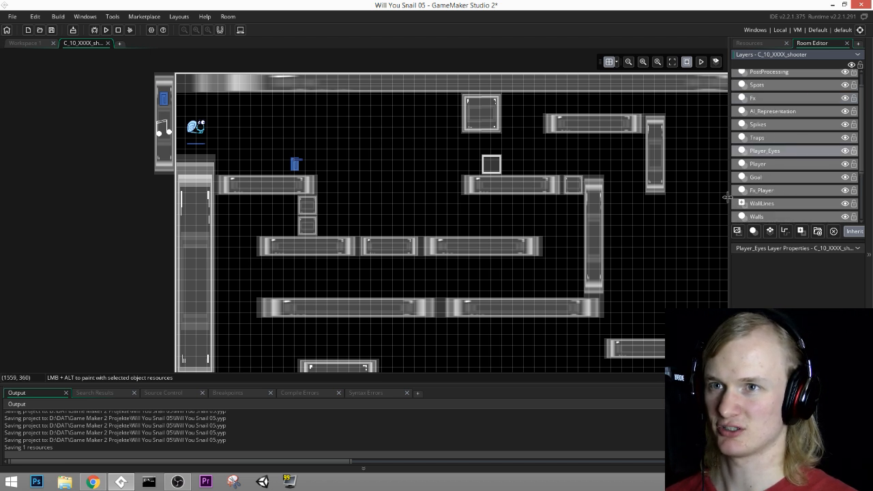
{"action": "left_click", "coordinate": [761, 140]}
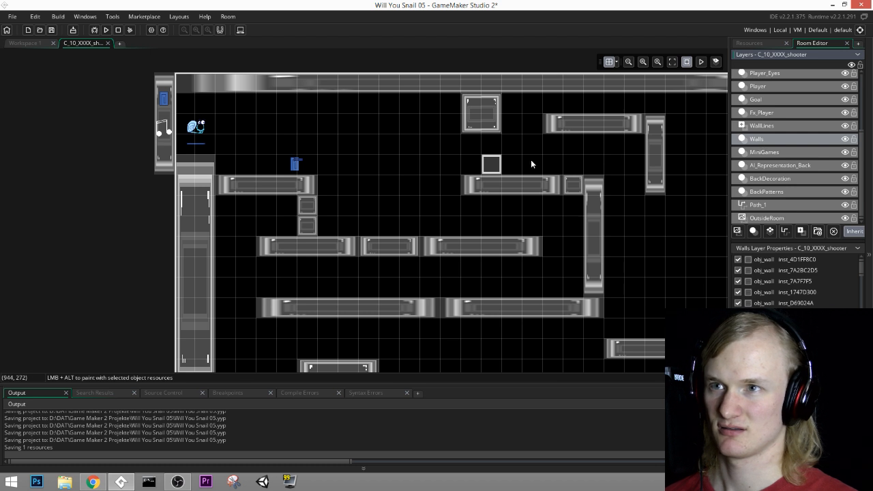
{"action": "scroll", "coordinate": [771, 126], "scroll_direction": "up", "scroll_amount": 3}
{"action": "left_click", "coordinate": [769, 191]}
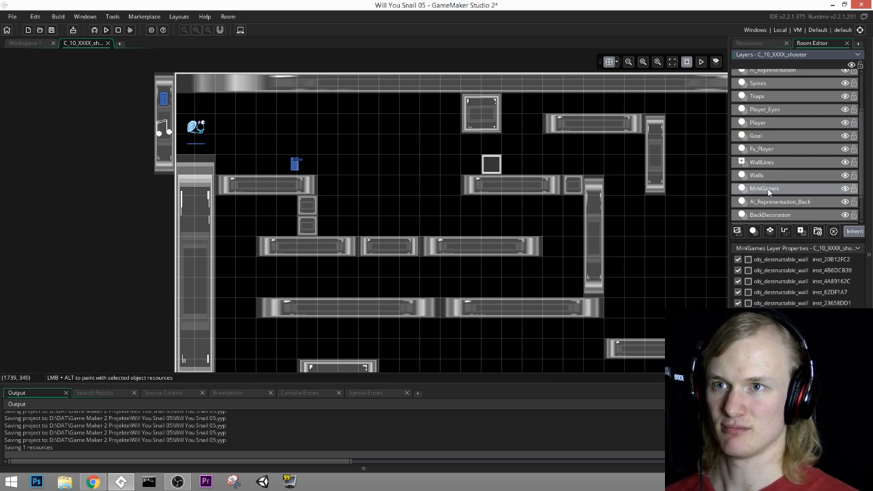
Step: Duplicate the destructible wall block and place the copy directly above it at (900, 180)
{"action": "left_click", "coordinate": [501, 166]}
{"action": "key", "text": "ctrl+c"}
{"action": "key", "text": "ctrl+v"}
{"action": "left_click_drag", "start_coordinate": [512, 183], "coordinate": [494, 148]}
{"action": "scroll", "coordinate": [502, 171], "scroll_direction": "up", "scroll_amount": 1}
{"action": "middle_click_drag", "start_coordinate": [507, 174], "coordinate": [427, 189]}
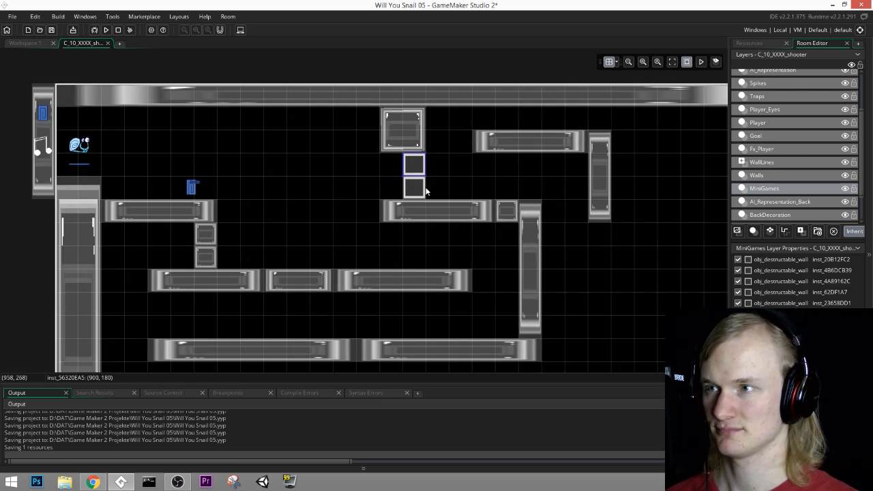
Step: Add two more copies of the destructible wall at (840, 240) and (840, 180), completing a 2-by-2 cluster
{"action": "left_click", "coordinate": [413, 186]}
{"action": "key", "text": "ctrl+c"}
{"action": "key", "text": "ctrl+v"}
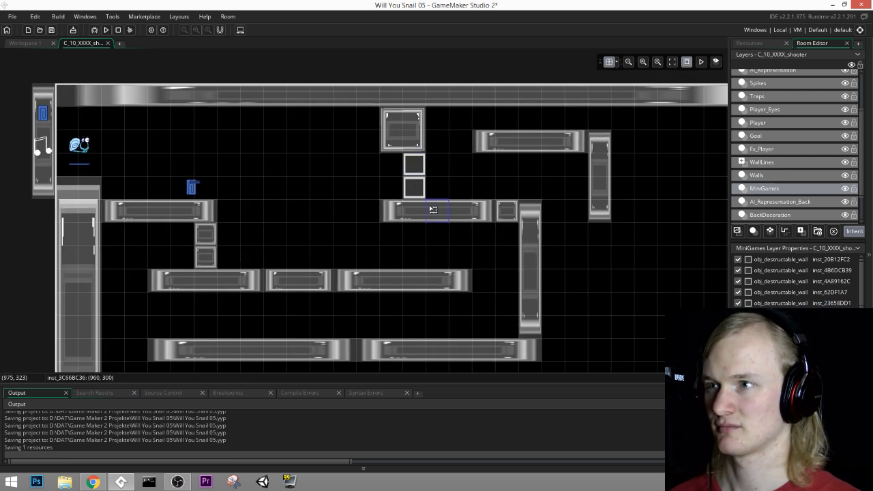
{"action": "left_click_drag", "start_coordinate": [431, 209], "coordinate": [391, 170]}
{"action": "key", "text": "ctrl+c"}
{"action": "key", "text": "ctrl+v"}
{"action": "middle_click_drag", "start_coordinate": [496, 151], "coordinate": [515, 170]}
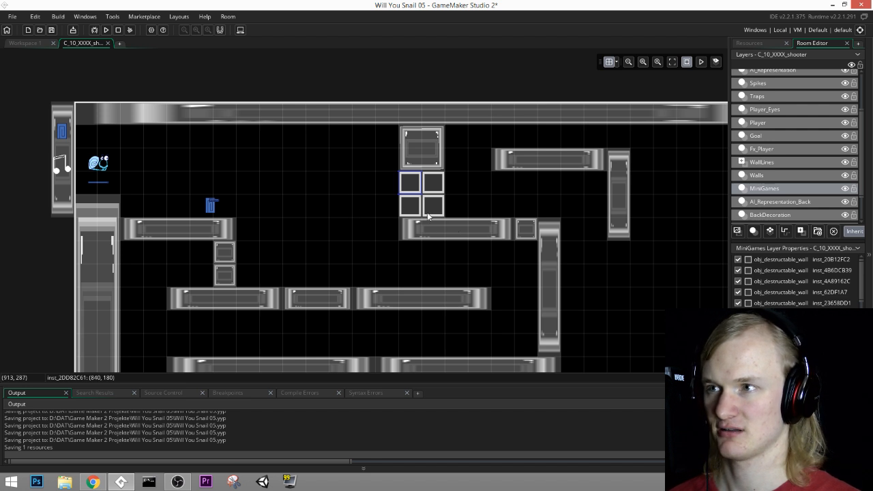
Step: Paste another destructible wall block and place it at (120, 480) beside the tall wall below the player start
{"action": "middle_click_drag", "start_coordinate": [428, 215], "coordinate": [486, 184]}
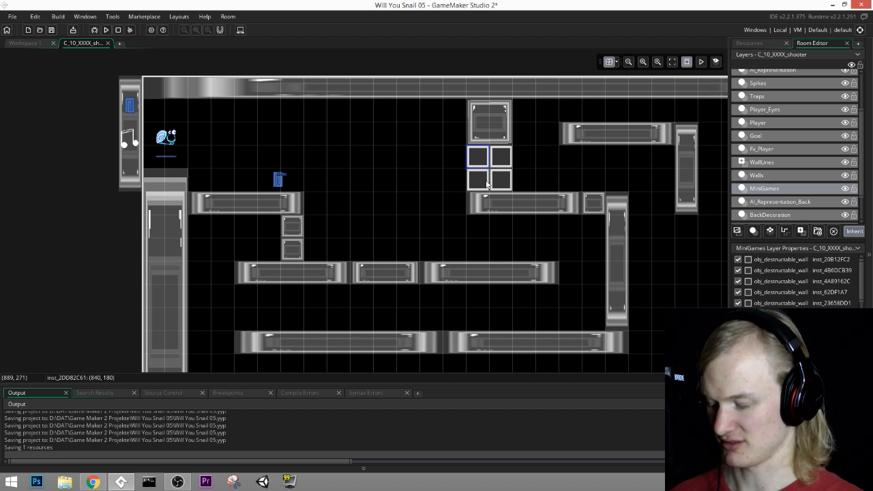
{"action": "key", "text": "ctrl+v"}
{"action": "left_click_drag", "start_coordinate": [489, 180], "coordinate": [387, 225]}
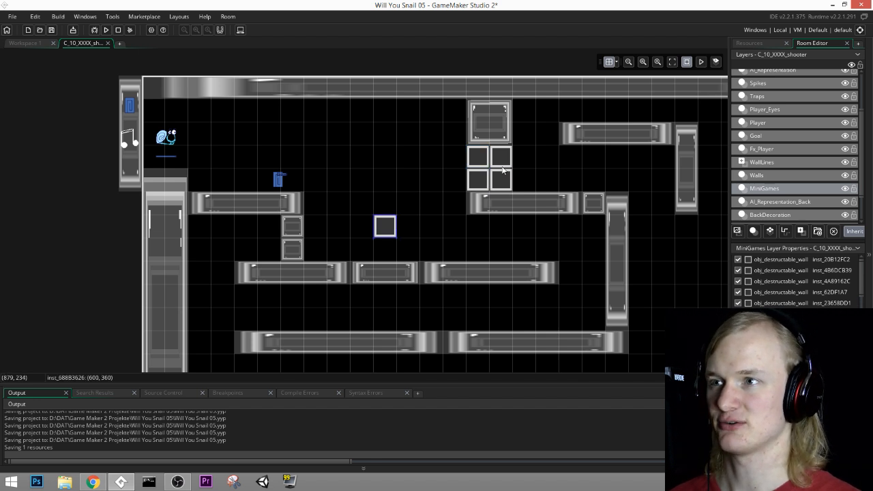
{"action": "middle_click_drag", "start_coordinate": [468, 226], "coordinate": [496, 195]}
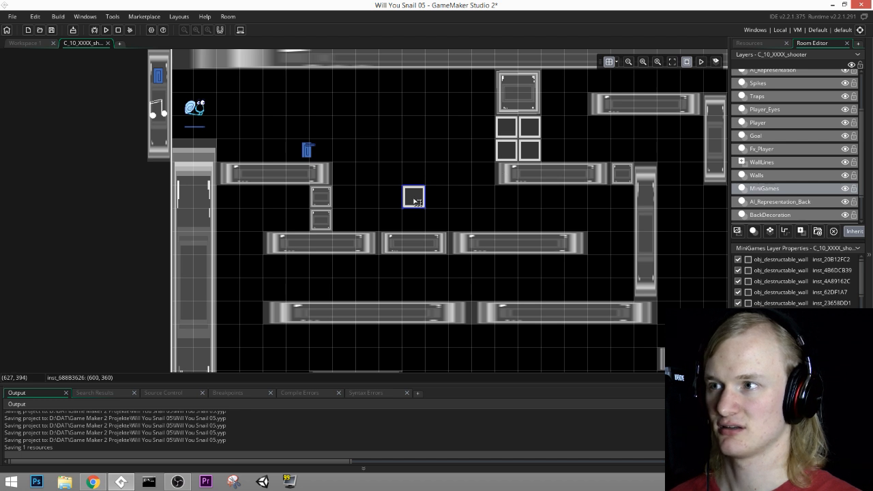
{"action": "left_click_drag", "start_coordinate": [423, 200], "coordinate": [236, 247]}
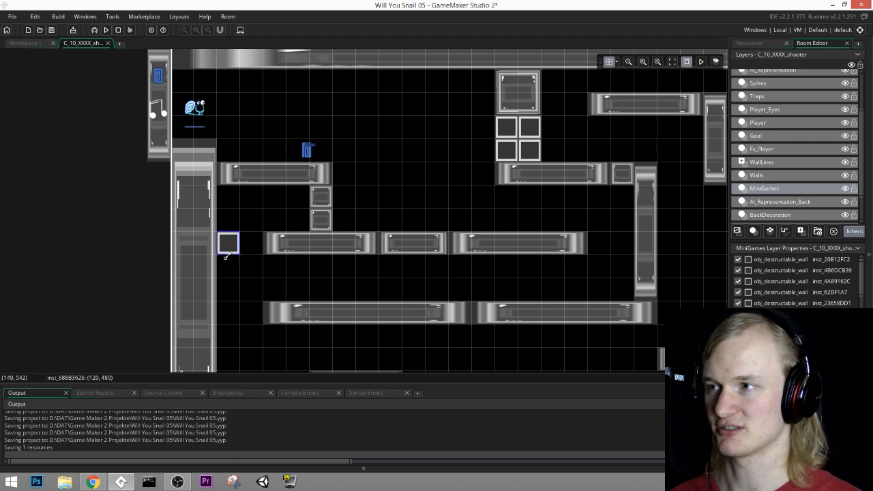
{"action": "scroll", "coordinate": [343, 214], "scroll_direction": "up", "scroll_amount": 3}
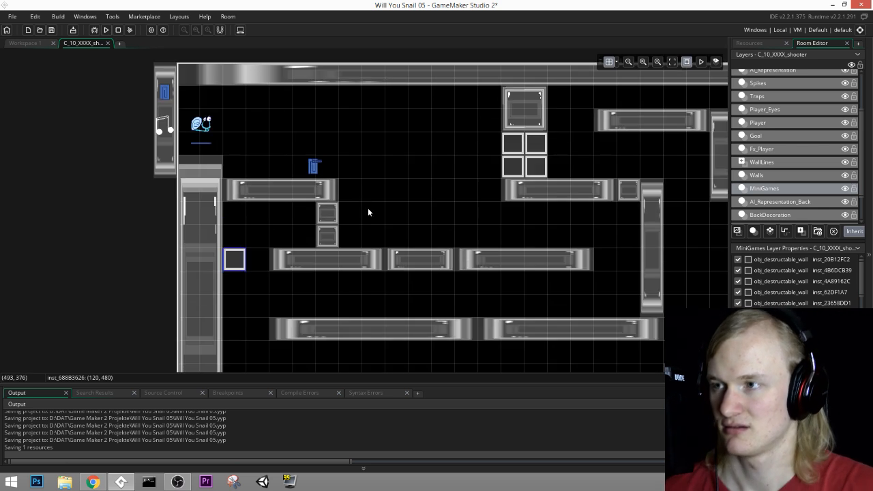
{"action": "scroll", "coordinate": [376, 207], "scroll_direction": "down", "scroll_amount": 3}
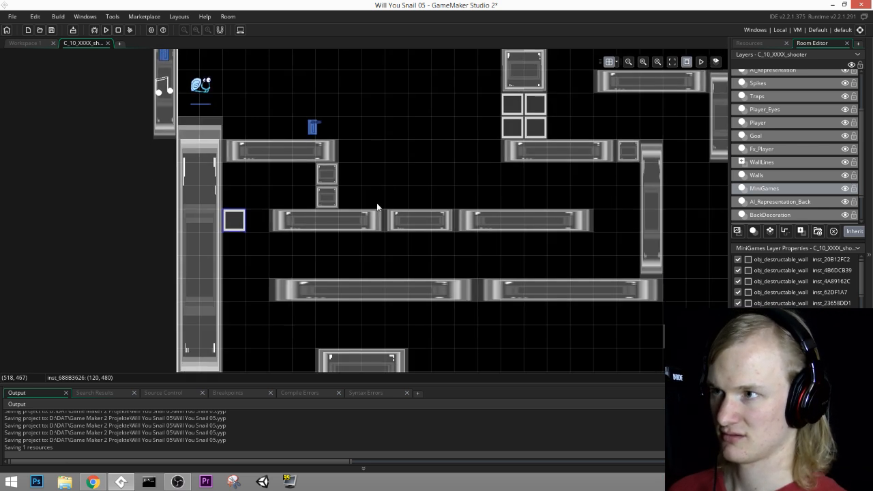
{"action": "middle_click_drag", "start_coordinate": [377, 204], "coordinate": [379, 207]}
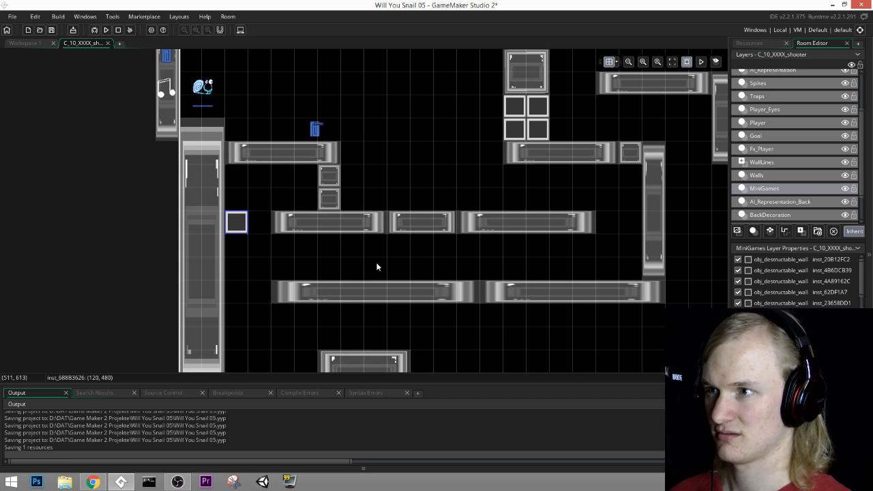
{"action": "middle_click_drag", "start_coordinate": [376, 267], "coordinate": [362, 254]}
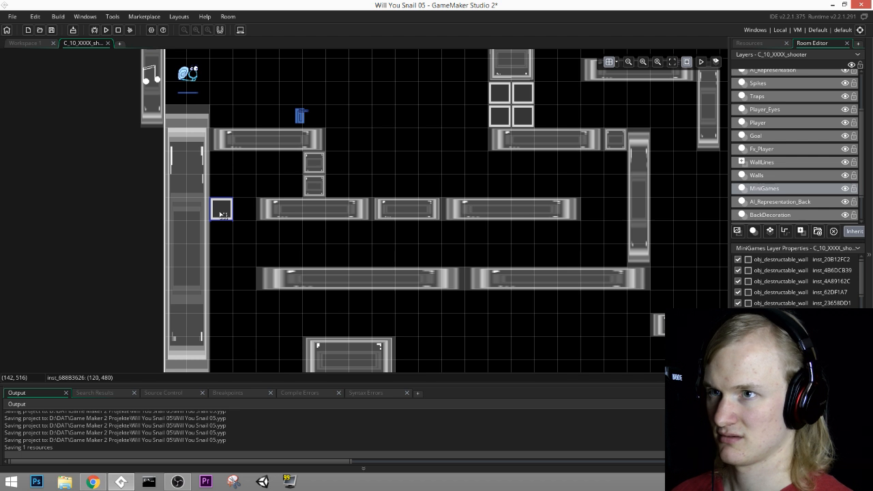
Step: Move the single destructible block between the two long ledges and duplicate it into a 2-by-2 cluster starting at (240, 540)
{"action": "left_click_drag", "start_coordinate": [221, 214], "coordinate": [294, 258]}
{"action": "key", "text": "ctrl+v"}
{"action": "key", "text": "ctrl+v"}
{"action": "key", "text": "ctrl+v"}
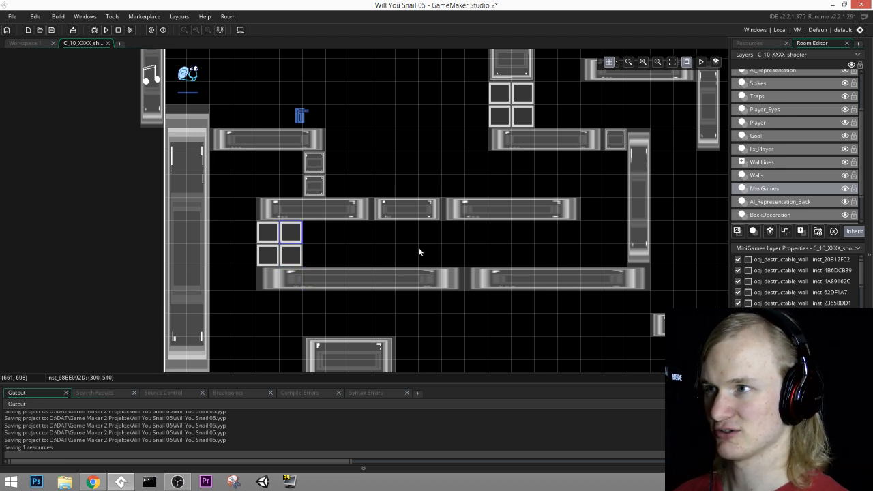
Step: Examine the revised maze, from the corridor behind the new destructible cluster to the lower floor and the gun's ledge
{"action": "middle_click_drag", "start_coordinate": [609, 252], "coordinate": [474, 247]}
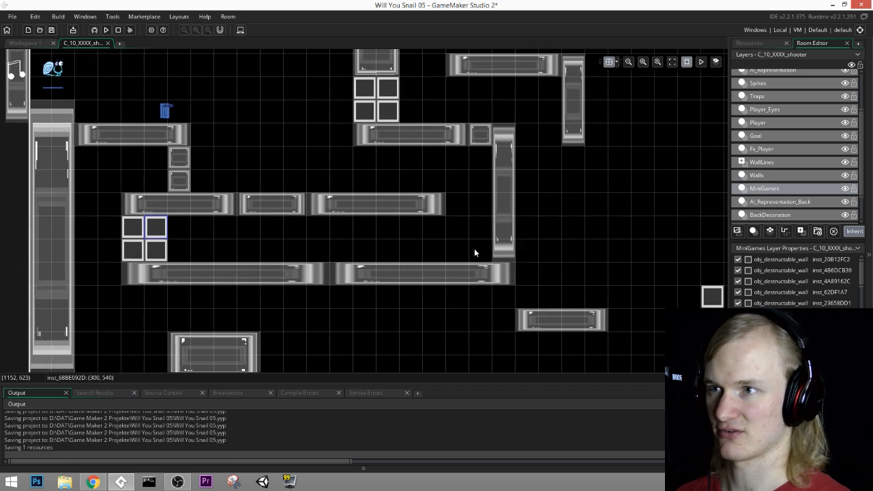
{"action": "scroll", "coordinate": [474, 247], "scroll_direction": "up", "scroll_amount": 4}
{"action": "scroll", "coordinate": [446, 244], "scroll_direction": "down", "scroll_amount": 2}
{"action": "middle_click_drag", "start_coordinate": [211, 248], "coordinate": [467, 246]}
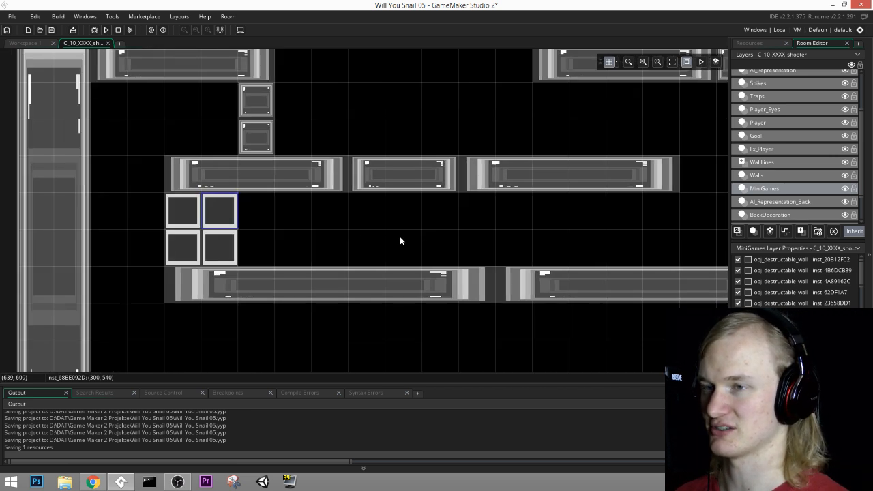
{"action": "middle_click_drag", "start_coordinate": [367, 234], "coordinate": [268, 249]}
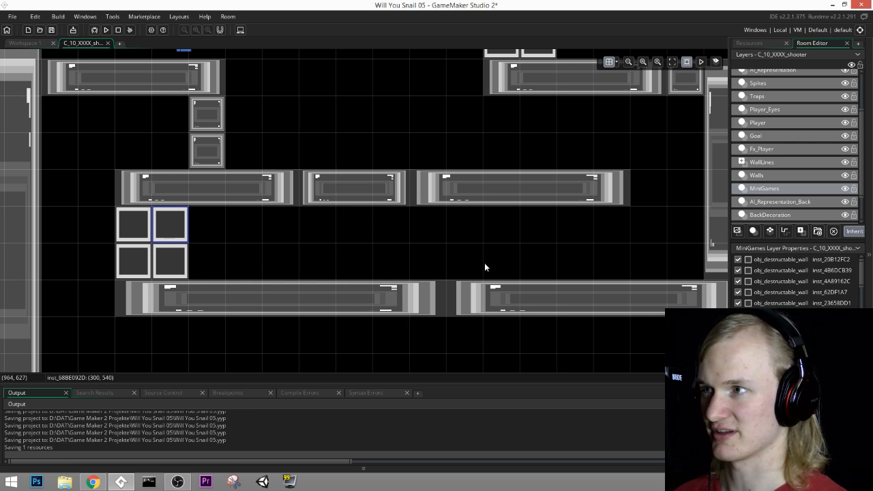
{"action": "middle_click_drag", "start_coordinate": [296, 315], "coordinate": [398, 176]}
{"action": "middle_click_drag", "start_coordinate": [509, 171], "coordinate": [495, 189]}
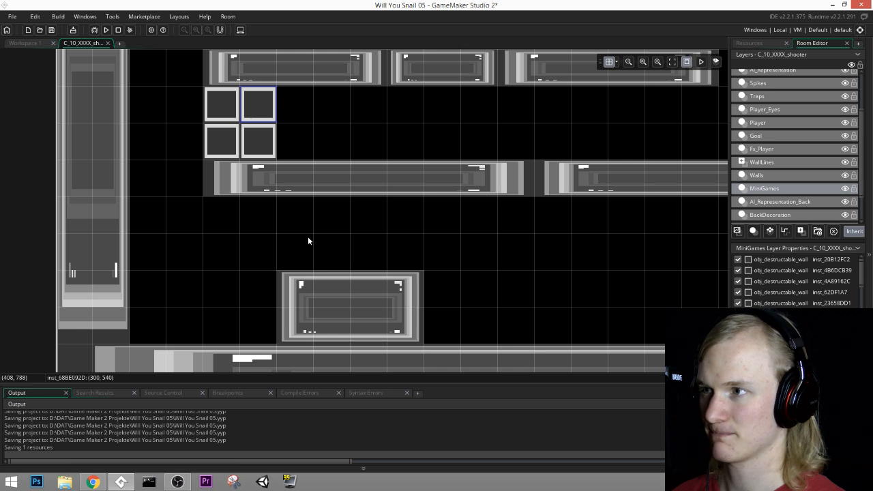
{"action": "middle_click_drag", "start_coordinate": [308, 240], "coordinate": [330, 332]}
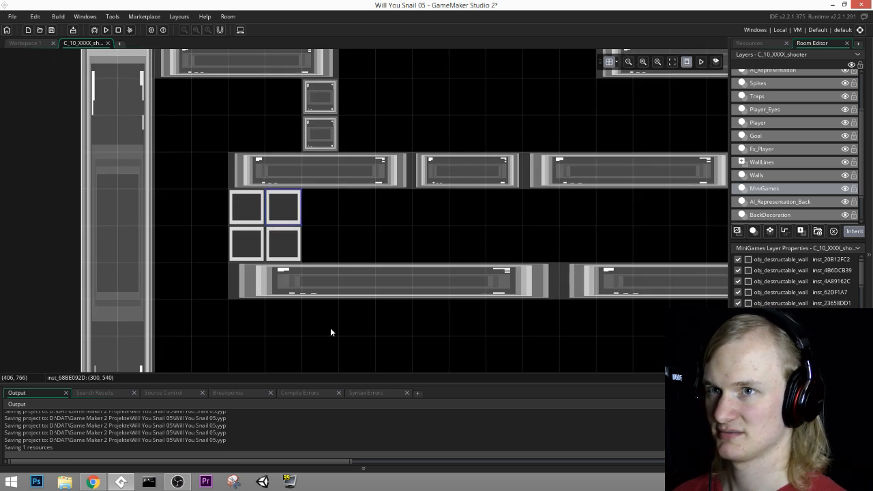
{"action": "middle_click_drag", "start_coordinate": [414, 331], "coordinate": [390, 279]}
{"action": "middle_click_drag", "start_coordinate": [485, 280], "coordinate": [556, 270]}
{"action": "middle_click_drag", "start_coordinate": [468, 176], "coordinate": [366, 296]}
{"action": "scroll", "coordinate": [450, 192], "scroll_direction": "down", "scroll_amount": 2}
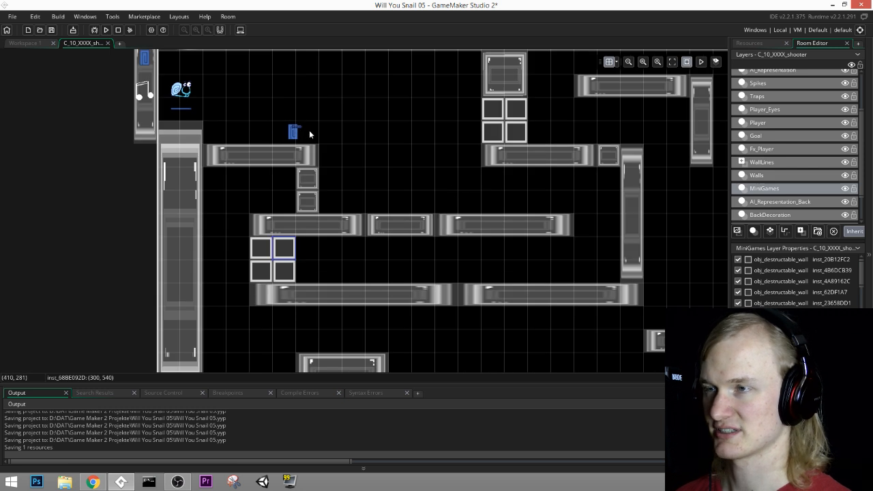
{"action": "scroll", "coordinate": [253, 206], "scroll_direction": "up", "scroll_amount": 1}
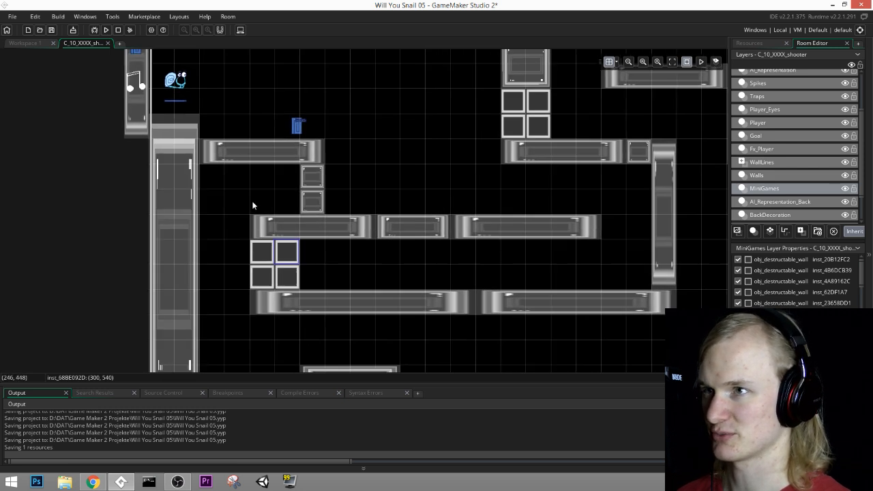
{"action": "middle_click_drag", "start_coordinate": [389, 157], "coordinate": [363, 204]}
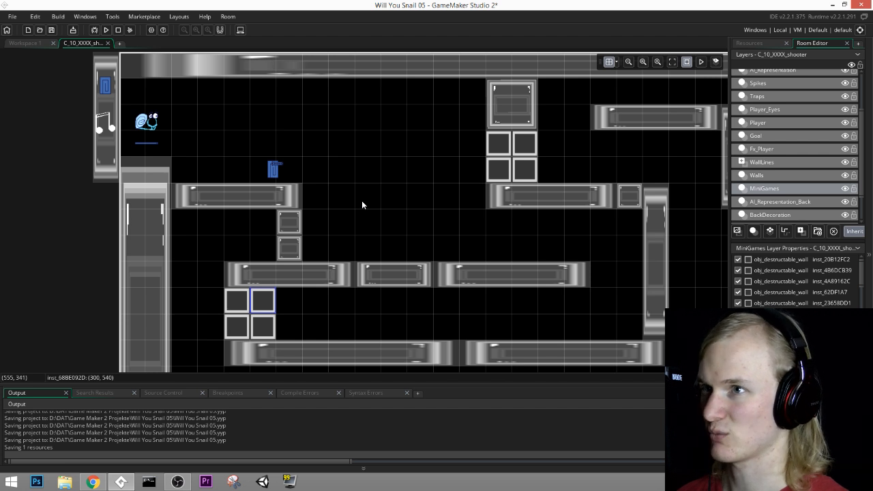
{"action": "middle_click_drag", "start_coordinate": [364, 219], "coordinate": [370, 182]}
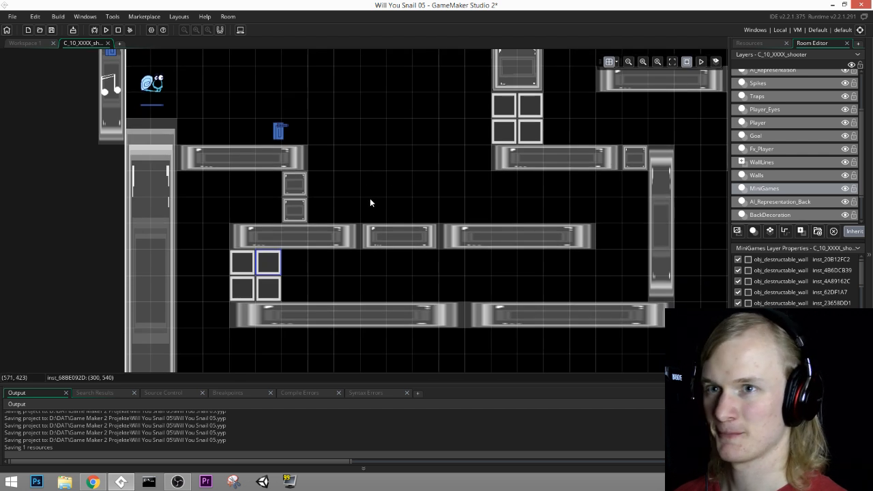
Step: Make Player the active room layer and bring the project's resource tree back up
{"action": "left_click", "coordinate": [758, 42]}
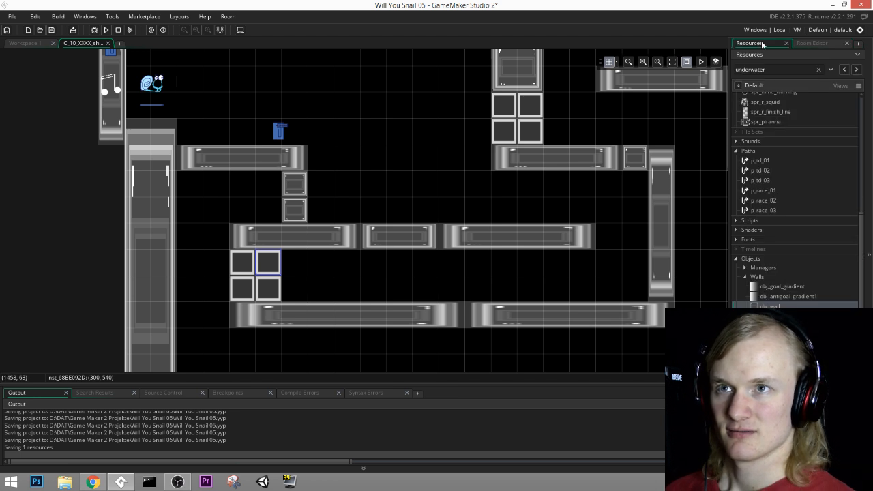
{"action": "scroll", "coordinate": [785, 244], "scroll_direction": "up", "scroll_amount": 10}
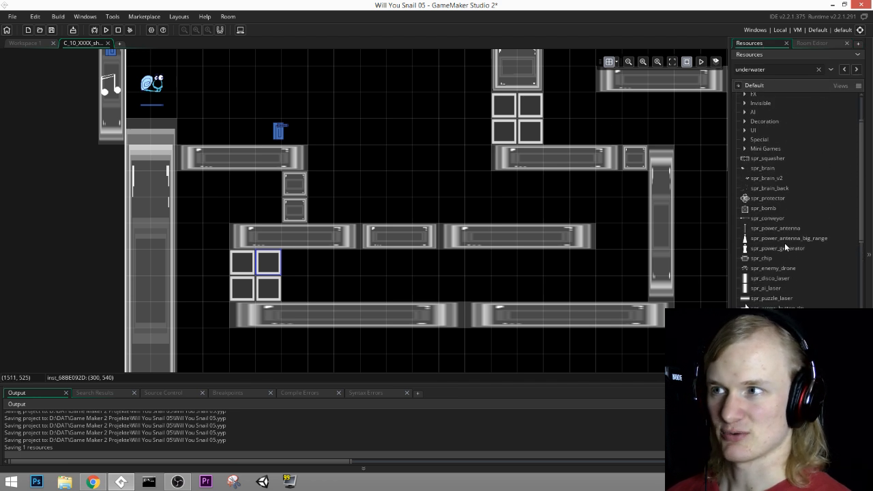
{"action": "middle_click_drag", "start_coordinate": [325, 197], "coordinate": [330, 188]}
{"action": "middle_click_drag", "start_coordinate": [304, 282], "coordinate": [310, 264]}
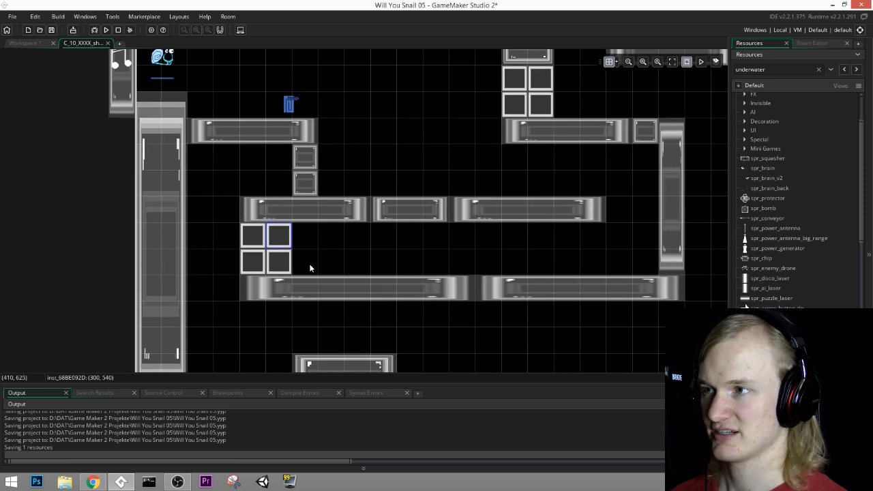
{"action": "middle_click_drag", "start_coordinate": [502, 252], "coordinate": [525, 273]}
{"action": "middle_click_drag", "start_coordinate": [598, 332], "coordinate": [549, 266]}
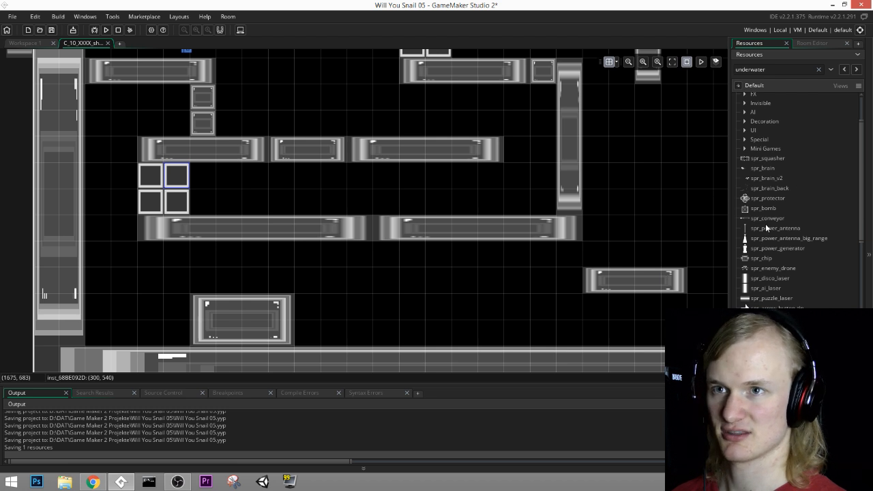
{"action": "left_click", "coordinate": [822, 47]}
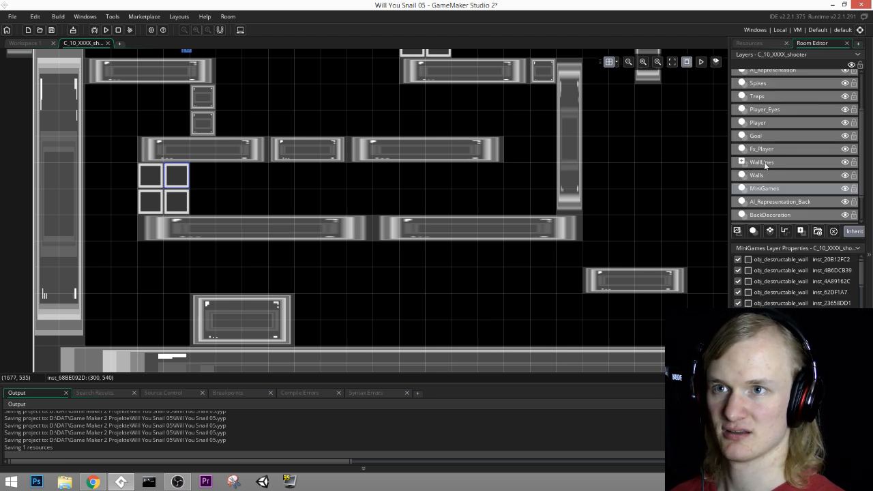
{"action": "left_click", "coordinate": [765, 123]}
{"action": "left_click", "coordinate": [757, 43]}
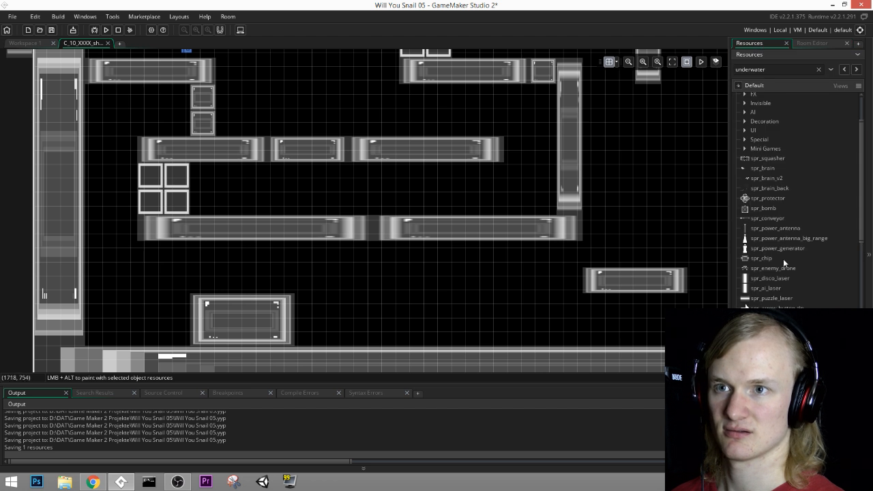
Step: Collapse the Sprites and Paths groups and the Walls object folder in the resource tree
{"action": "scroll", "coordinate": [784, 267], "scroll_direction": "up", "scroll_amount": 4}
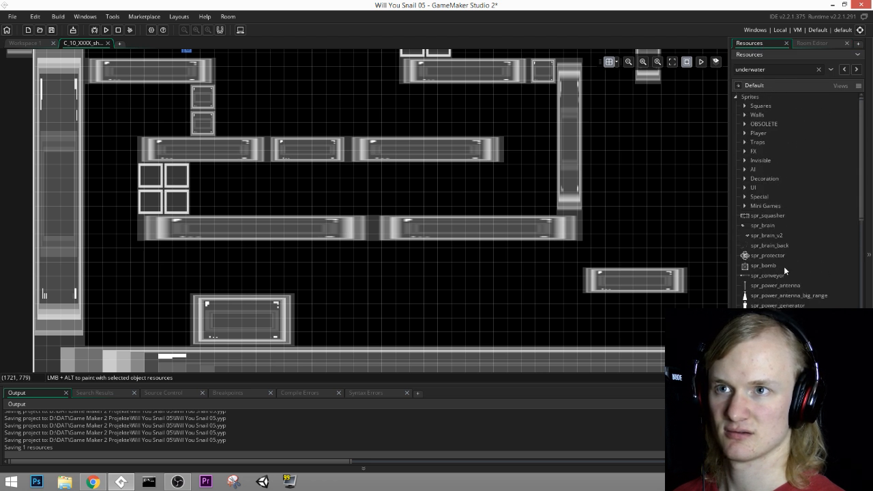
{"action": "scroll", "coordinate": [784, 267], "scroll_direction": "down", "scroll_amount": 4}
{"action": "scroll", "coordinate": [771, 276], "scroll_direction": "up", "scroll_amount": 5}
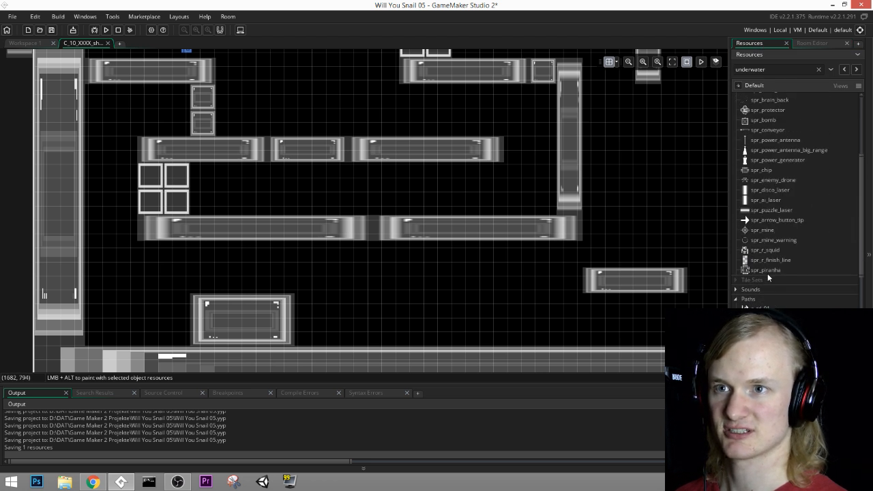
{"action": "scroll", "coordinate": [750, 212], "scroll_direction": "up", "scroll_amount": 1}
{"action": "left_click", "coordinate": [745, 189]}
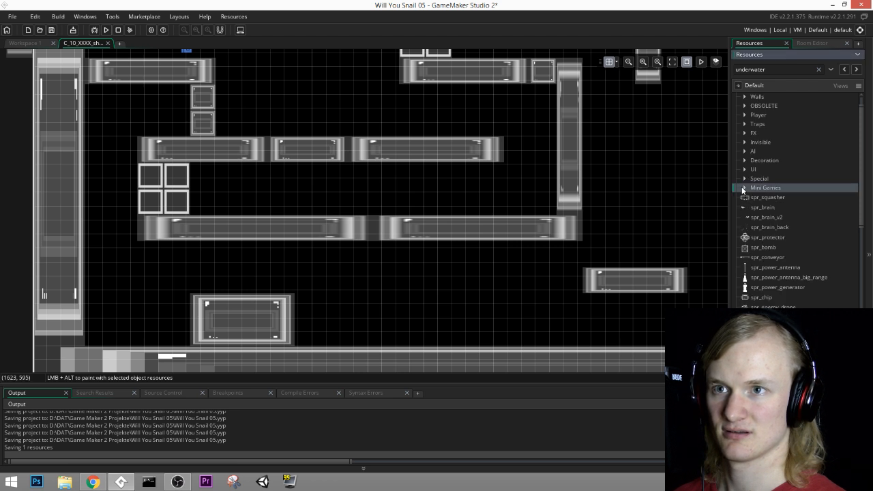
{"action": "left_click", "coordinate": [746, 189]}
{"action": "left_click", "coordinate": [745, 188]}
{"action": "scroll", "coordinate": [746, 187], "scroll_direction": "up", "scroll_amount": 1}
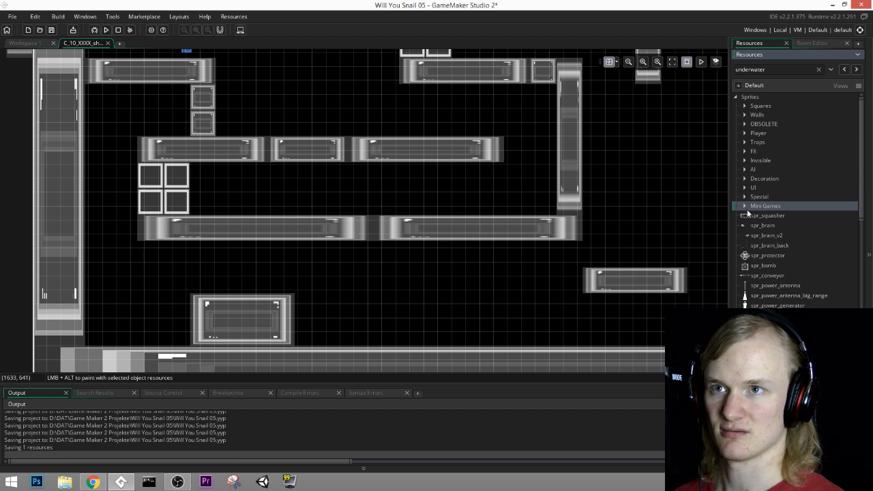
{"action": "left_click", "coordinate": [735, 96]}
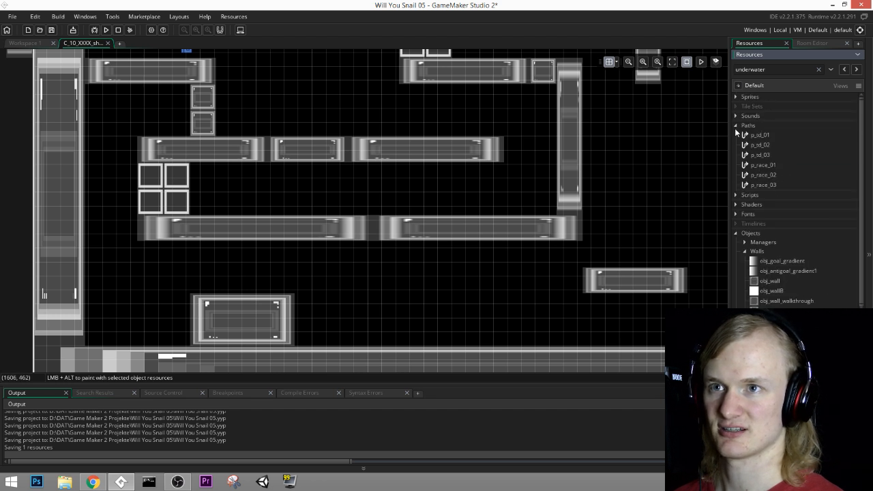
{"action": "left_click", "coordinate": [746, 125]}
{"action": "left_click", "coordinate": [736, 126]}
{"action": "left_click", "coordinate": [745, 192]}
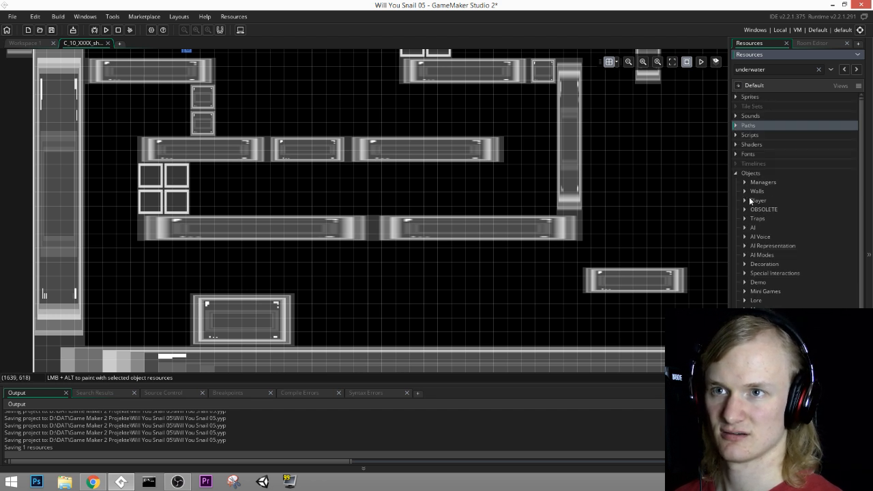
Step: Expand the Mini Games objects and place obj_sh_gun from mini_game_shooter at (320, 480), beside the two stacked wall blocks
{"action": "left_click", "coordinate": [744, 291]}
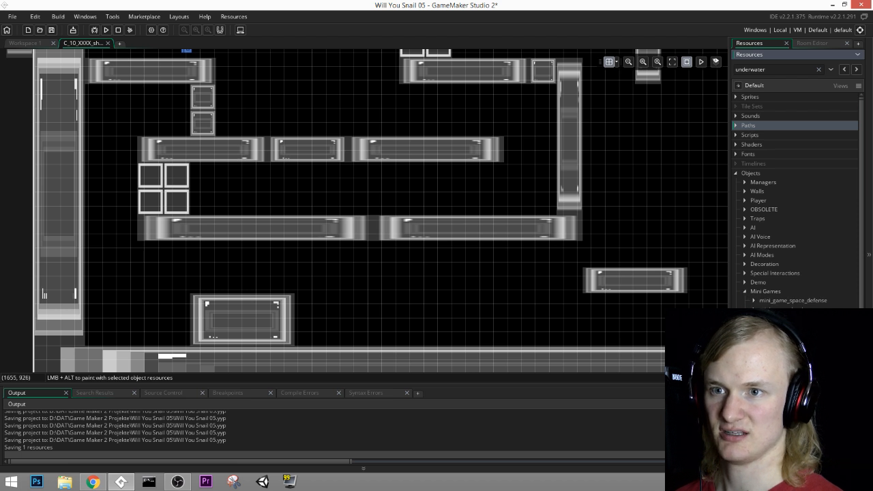
{"action": "scroll", "coordinate": [756, 326], "scroll_direction": "down", "scroll_amount": 3}
{"action": "left_click_drag", "start_coordinate": [784, 275], "coordinate": [171, 127]}
{"action": "left_click", "coordinate": [747, 262]}
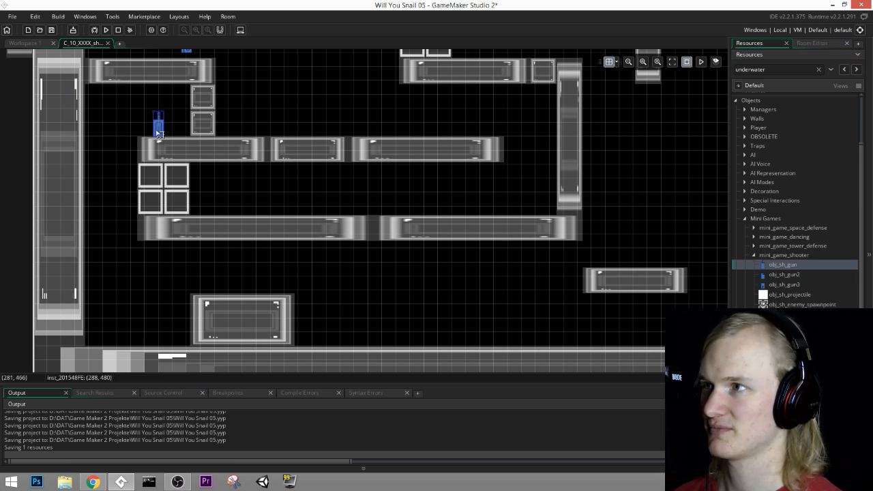
{"action": "left_click", "coordinate": [169, 130]}
{"action": "middle_click_drag", "start_coordinate": [306, 211], "coordinate": [347, 185]}
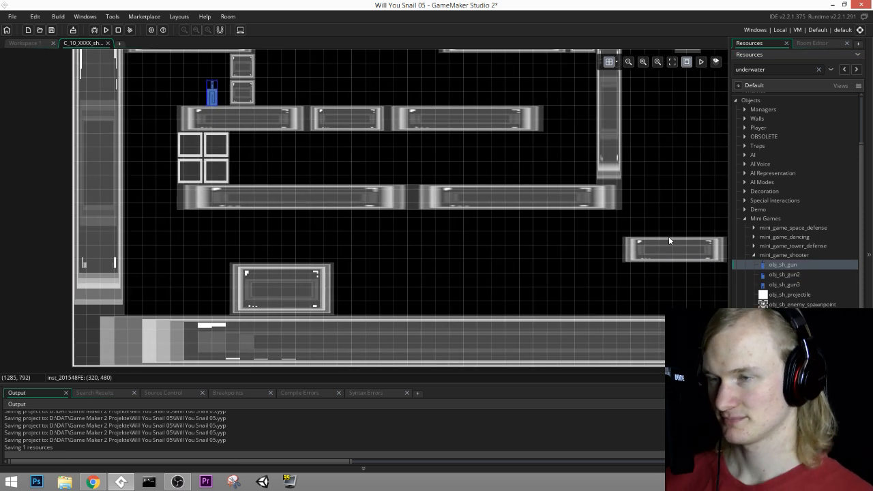
Step: Duplicate the second wall of the lowest long ledge and position the copy just beneath that ledge at (600, 720)
{"action": "left_click", "coordinate": [813, 42]}
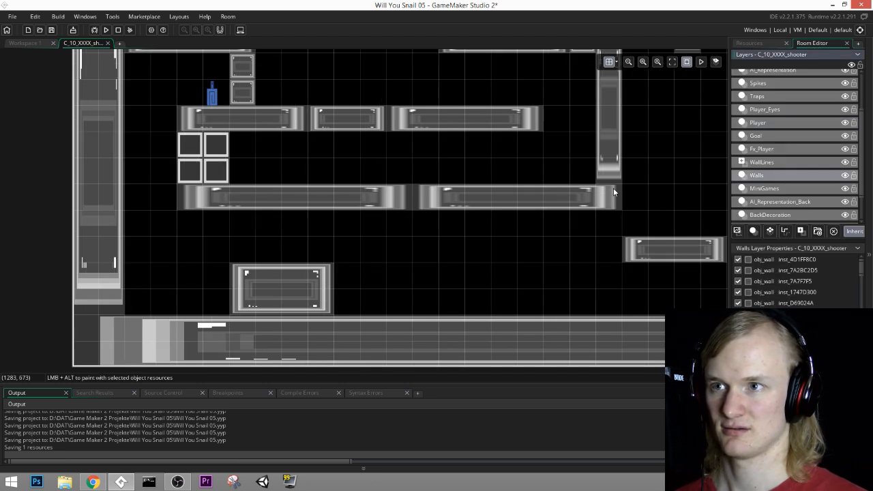
{"action": "left_click", "coordinate": [604, 207]}
{"action": "key", "text": "ctrl+c"}
{"action": "key", "text": "ctrl+v"}
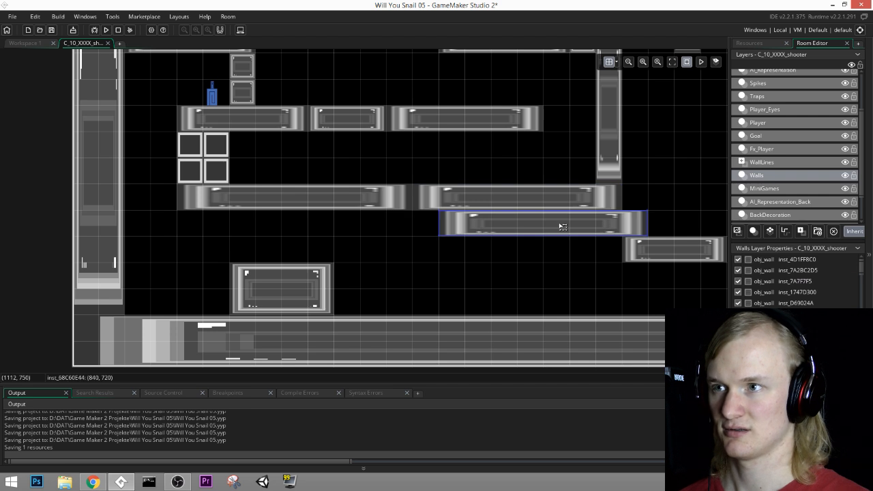
{"action": "middle_click_drag", "start_coordinate": [584, 223], "coordinate": [512, 235]}
{"action": "left_click_drag", "start_coordinate": [514, 238], "coordinate": [385, 243]}
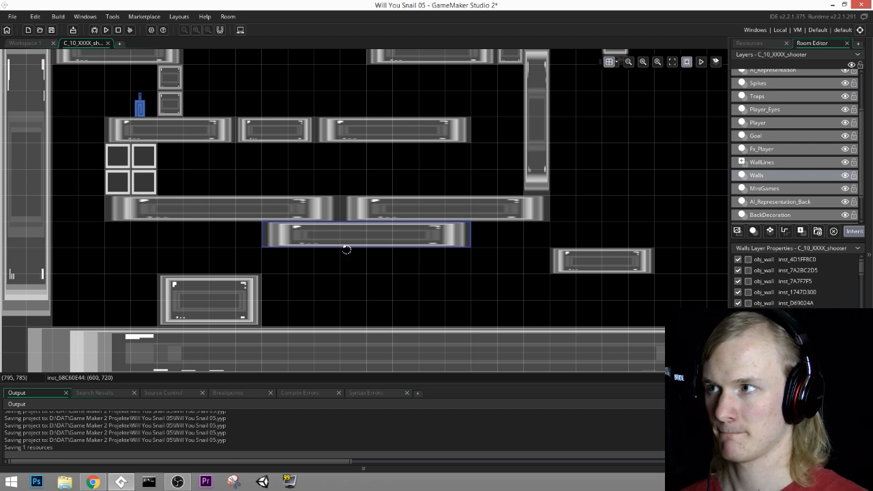
Step: Shrink the copied wall to two grid cells wide and set it on the floor at (1260, 900)
{"action": "left_click_drag", "start_coordinate": [260, 240], "coordinate": [429, 232]}
{"action": "middle_click_drag", "start_coordinate": [552, 233], "coordinate": [523, 261]}
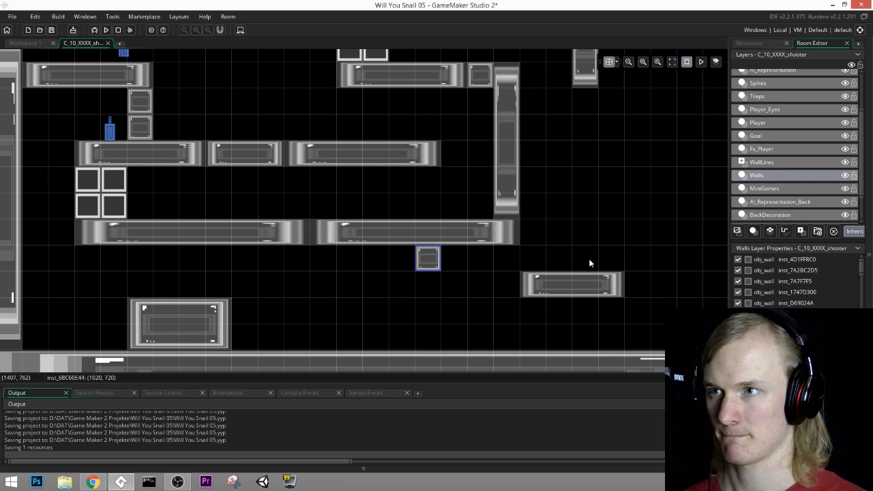
{"action": "middle_click_drag", "start_coordinate": [588, 258], "coordinate": [470, 289]}
{"action": "left_click_drag", "start_coordinate": [467, 312], "coordinate": [490, 238]}
{"action": "middle_click_drag", "start_coordinate": [463, 283], "coordinate": [420, 258]}
{"action": "left_click_drag", "start_coordinate": [277, 270], "coordinate": [373, 322]}
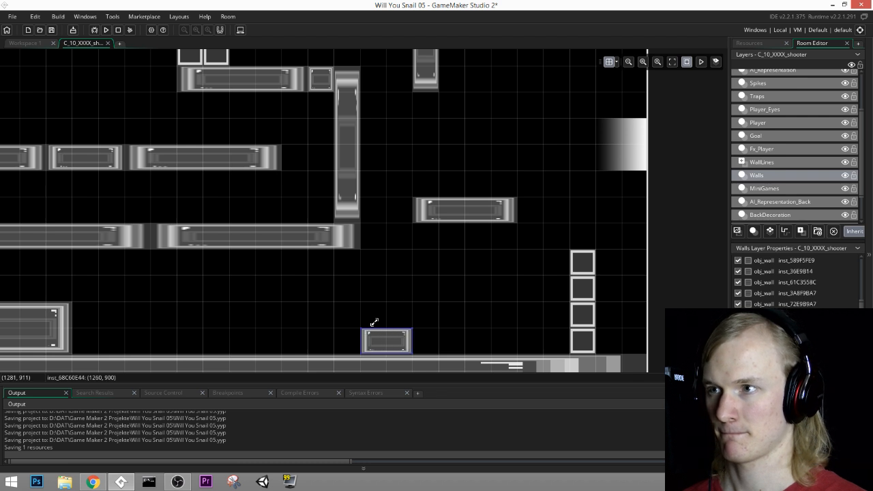
Step: Duplicate the wall at (1380, 600) directly below itself at (1380, 660) and stretch the copy down to the floor
{"action": "left_click", "coordinate": [443, 218]}
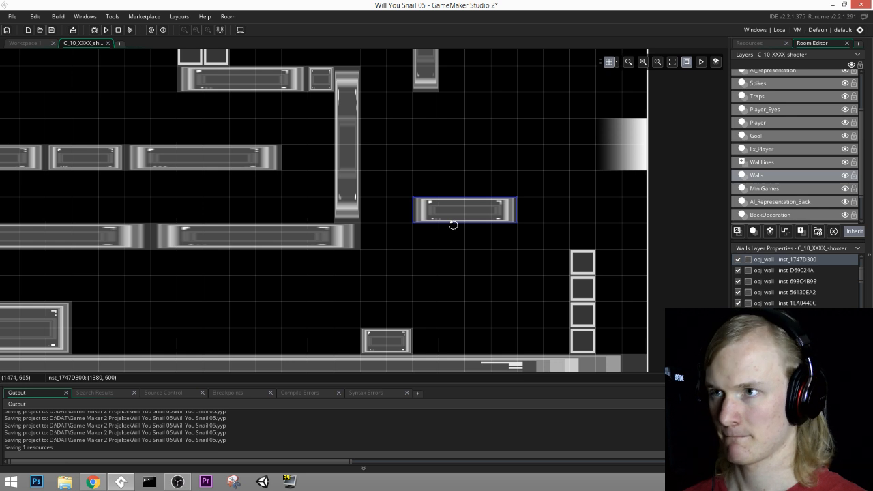
{"action": "key", "text": "ctrl+v"}
{"action": "left_click_drag", "start_coordinate": [476, 237], "coordinate": [449, 352]}
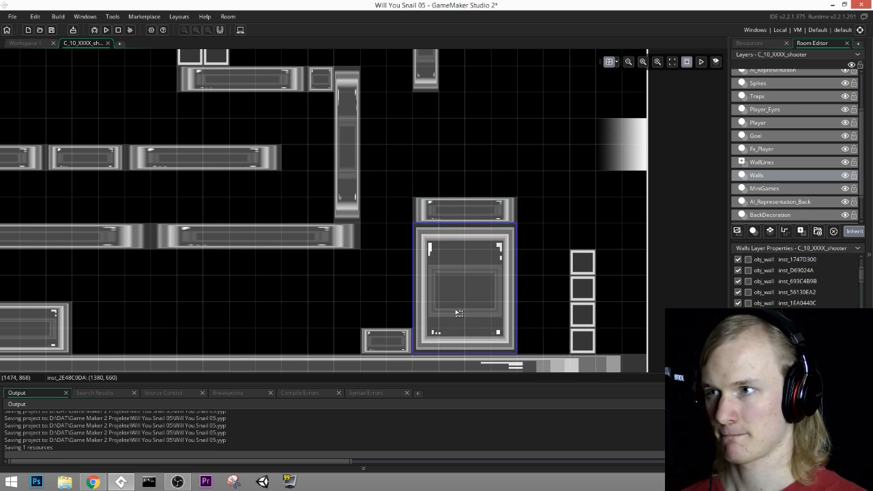
{"action": "middle_click_drag", "start_coordinate": [443, 273], "coordinate": [636, 311]}
{"action": "middle_click_drag", "start_coordinate": [562, 244], "coordinate": [457, 252]}
{"action": "middle_click_drag", "start_coordinate": [531, 209], "coordinate": [460, 220]}
Step: Fill the gap between the tall wall and the new pillar with destructible walls at (1260, 600) and (1320, 600), deleting the surplus copy
{"action": "left_click", "coordinate": [571, 299]}
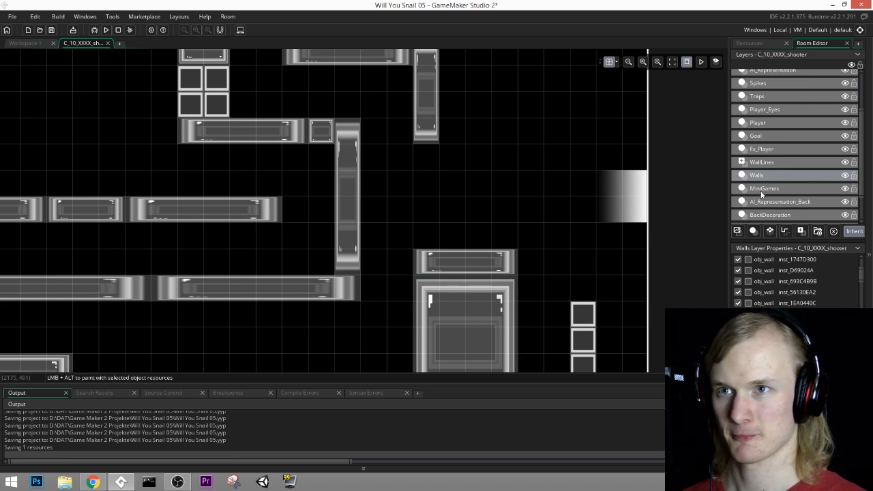
{"action": "left_click", "coordinate": [762, 189]}
{"action": "left_click", "coordinate": [593, 322]}
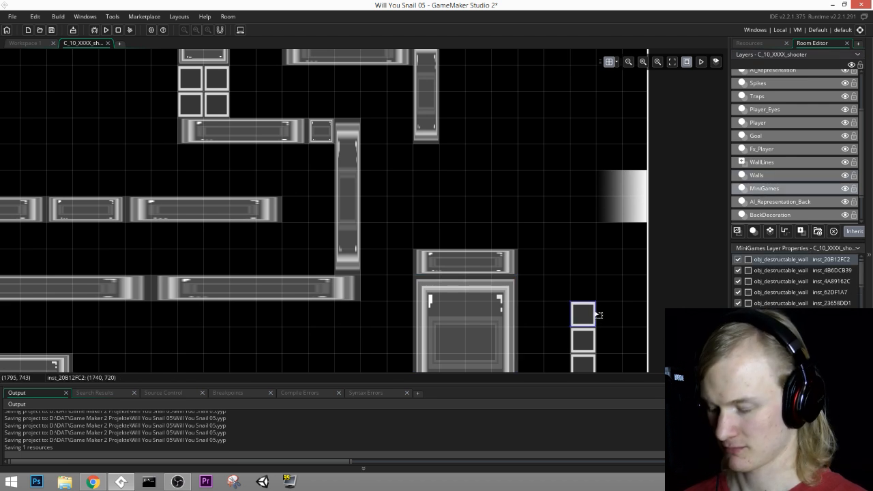
{"action": "key", "text": "ctrl+v"}
{"action": "left_click", "coordinate": [376, 272]}
{"action": "key", "text": "ctrl+v"}
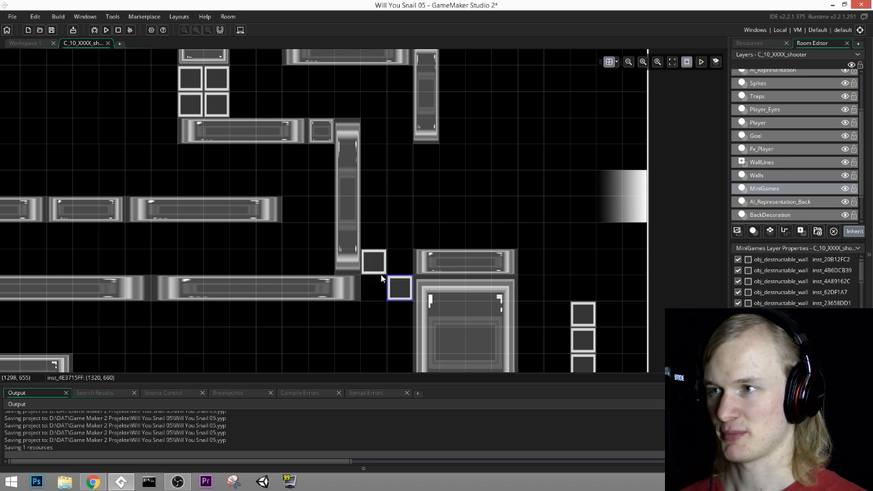
{"action": "left_click", "coordinate": [396, 268]}
{"action": "key", "text": "ctrl+v"}
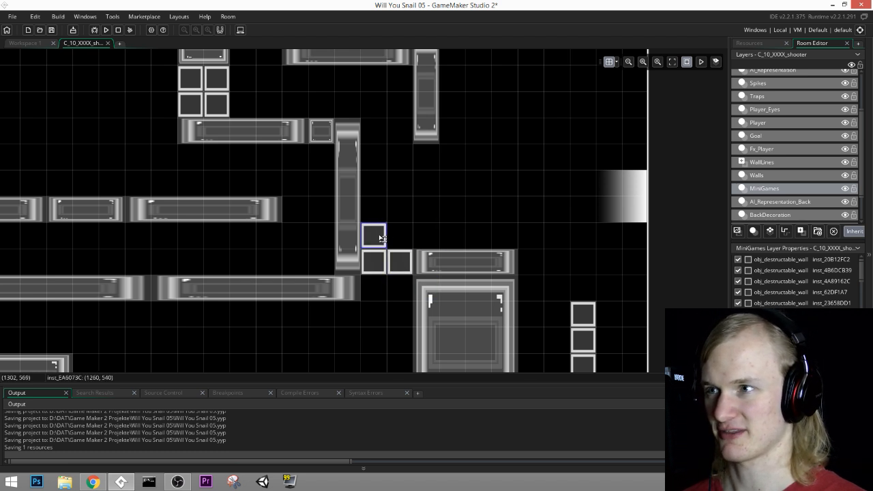
{"action": "key", "text": "Delete"}
Step: Duplicate the short wall capping the pillar and stack the copy on top of it at (1380, 540)
{"action": "left_click", "coordinate": [468, 262]}
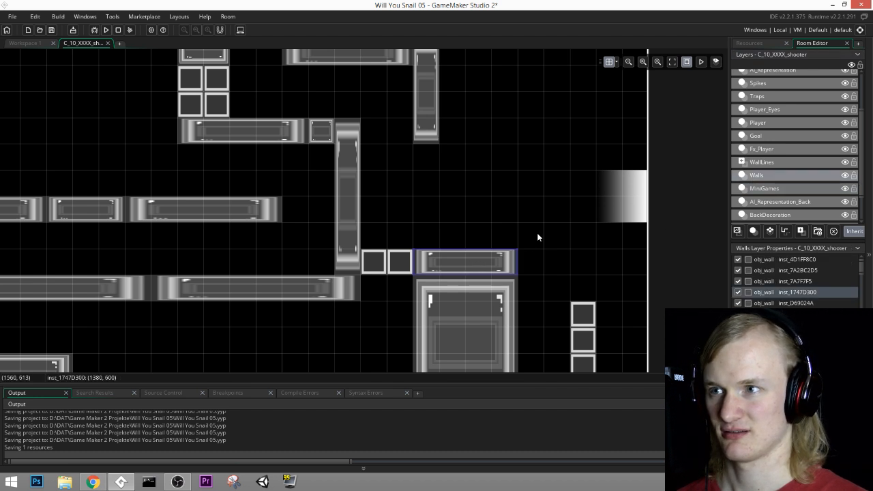
{"action": "mouse_move", "coordinate": [467, 247]}
{"action": "left_mouse_down"}
{"action": "mouse_move", "coordinate": [466, 234]}
{"action": "mouse_move", "coordinate": [448, 254]}
{"action": "mouse_move", "coordinate": [468, 266]}
{"action": "mouse_move", "coordinate": [469, 235]}
{"action": "left_mouse_up"}
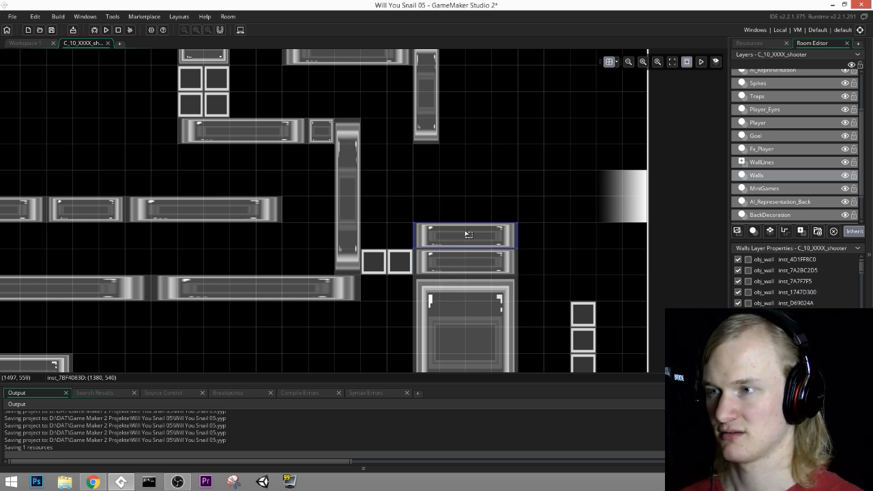
{"action": "middle_click_drag", "start_coordinate": [467, 198], "coordinate": [649, 222]}
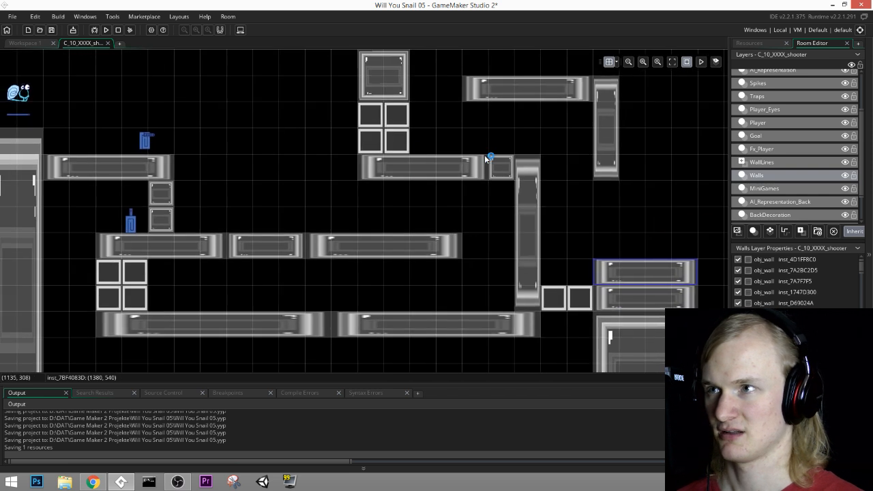
{"action": "middle_click_drag", "start_coordinate": [484, 155], "coordinate": [551, 200]}
Step: Save the project, run the game and start the level from the title screen
{"action": "left_click", "coordinate": [52, 30]}
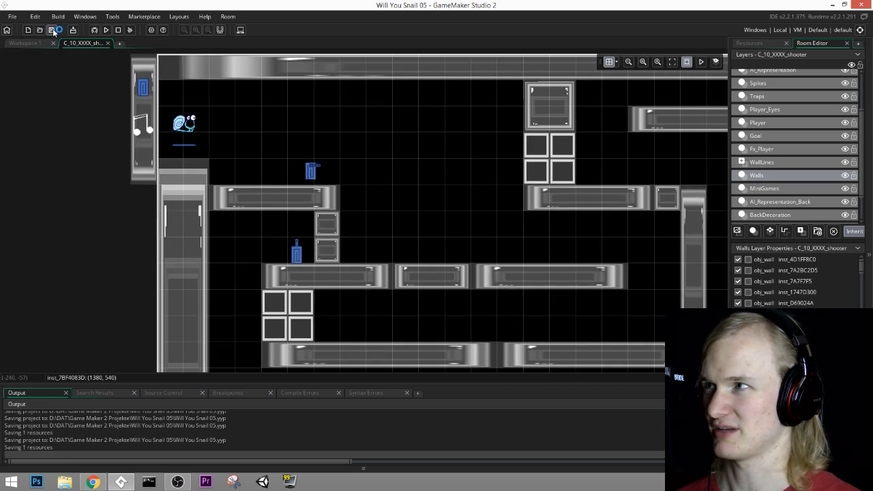
{"action": "left_click", "coordinate": [106, 30]}
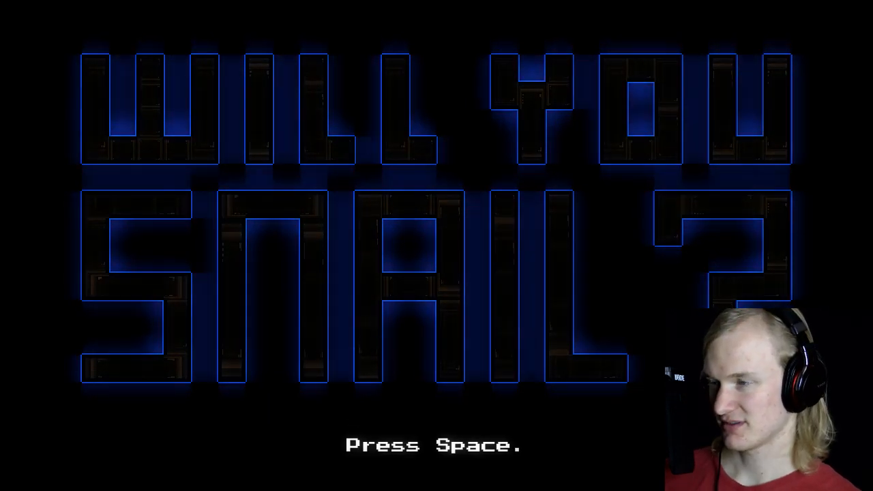
{"action": "key", "text": "space"}
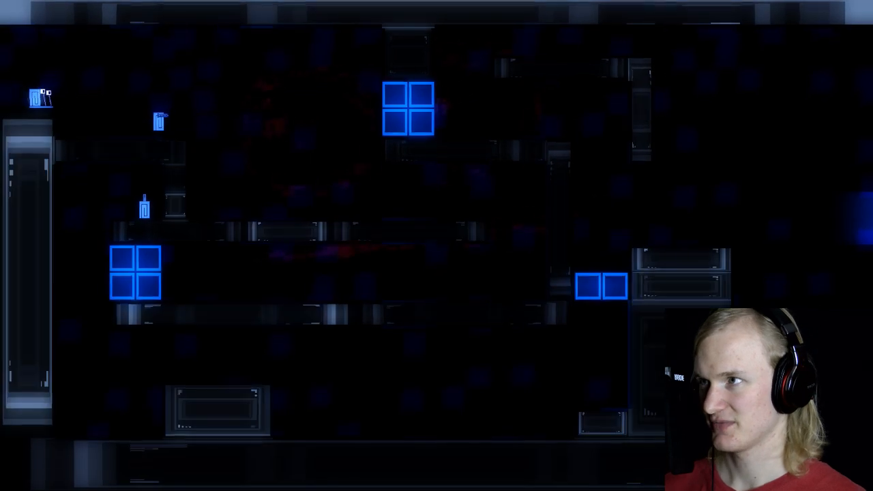
Step: Playtest the maze with the gun, shooting the destructible walls beside the upper ledge and between the two long platforms
{"action": "key", "text": "Right"}
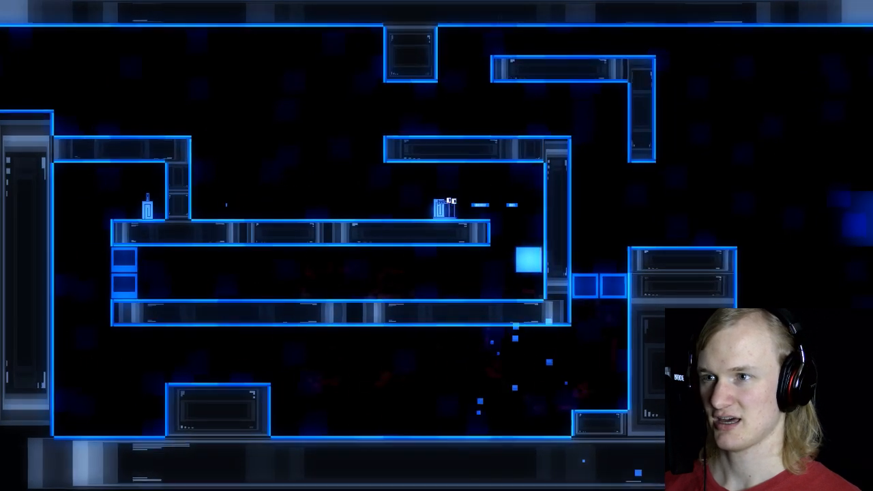
{"action": "key", "text": "Left"}
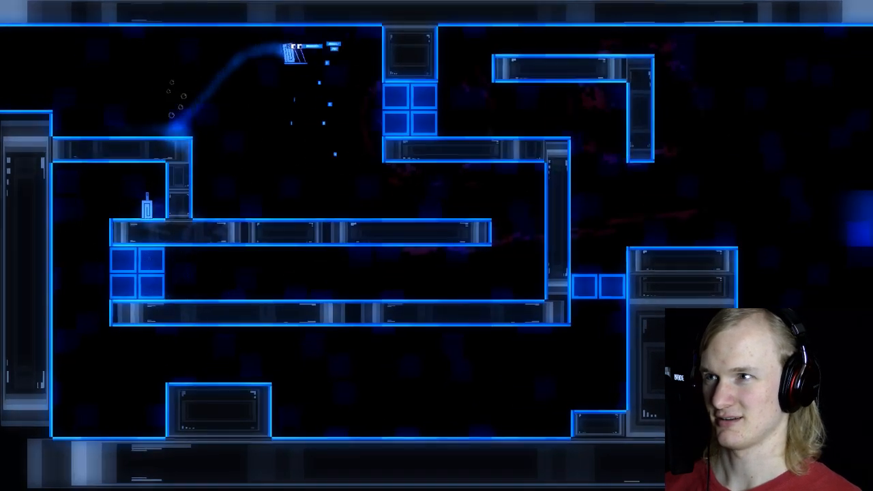
{"action": "key", "text": "Right"}
{"action": "key", "text": "Left"}
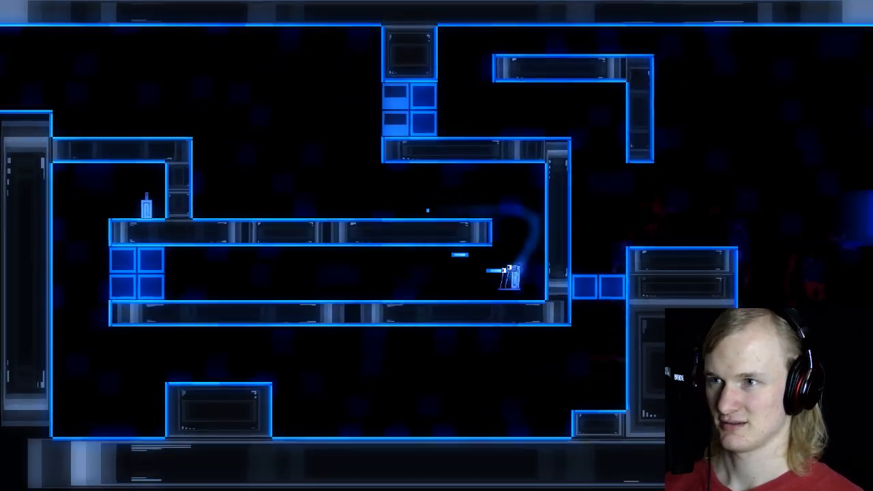
{"action": "key", "text": "space"}
{"action": "key", "text": "Right"}
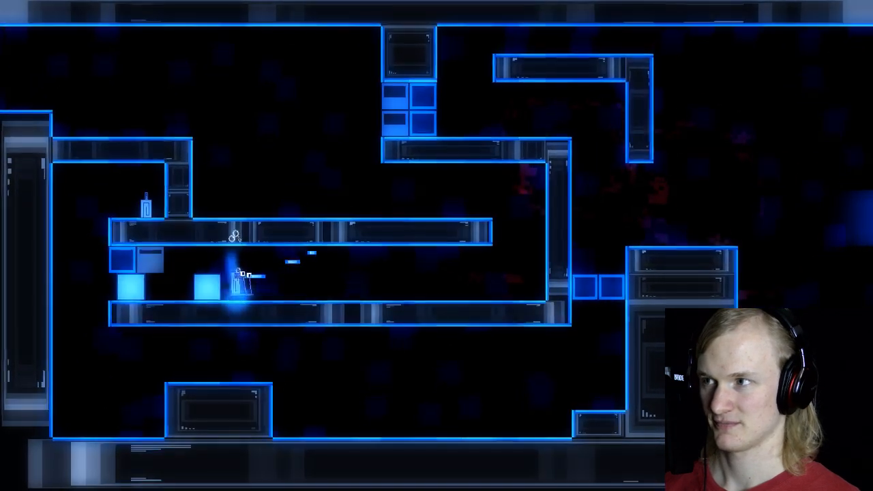
{"action": "key", "text": "Right"}
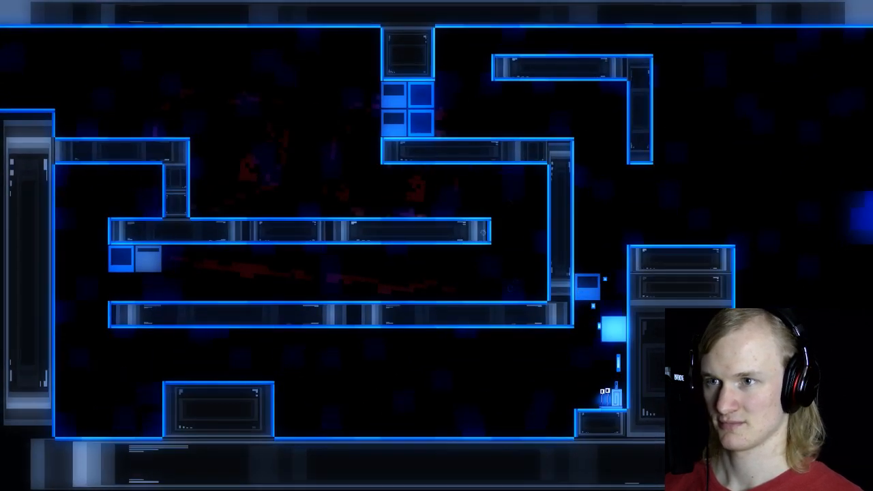
Step: Shoot away the destructible walls between the tall wall and the pillar and jump through the opening onto the pillar
{"action": "key", "text": "space"}
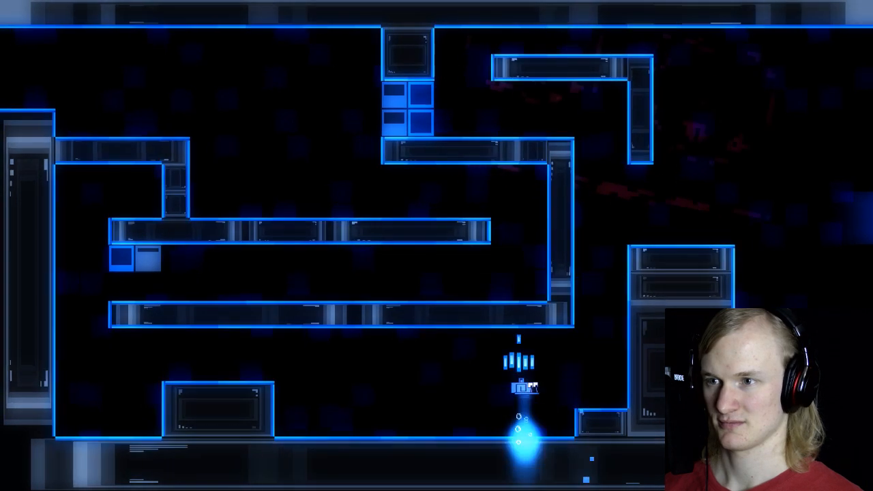
{"action": "key", "text": "Right"}
{"action": "key", "text": "Right"}
{"action": "key", "text": "space"}
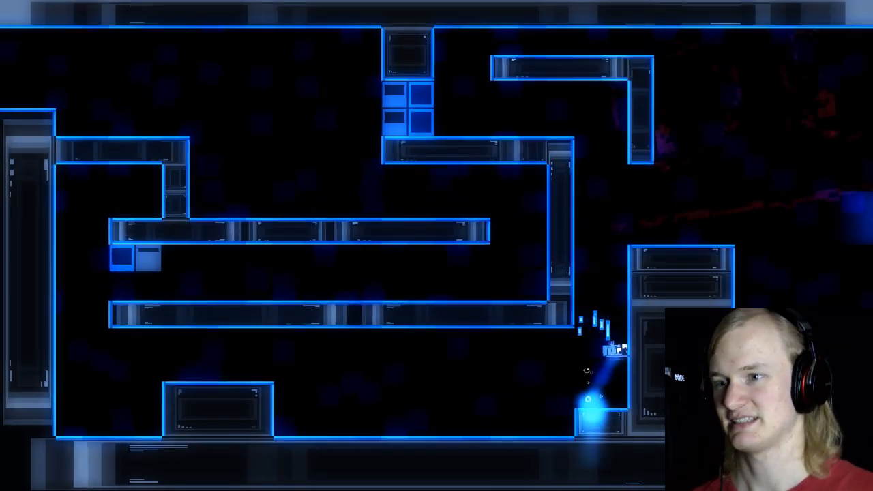
{"action": "key", "text": "space"}
{"action": "key", "text": "Left"}
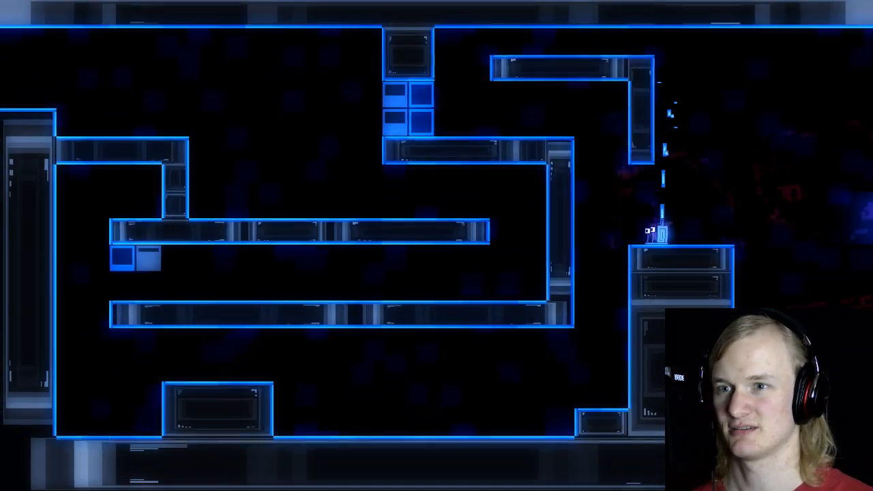
Step: Leave the level and exit the game to return to the room editor
{"action": "key", "text": "Escape"}
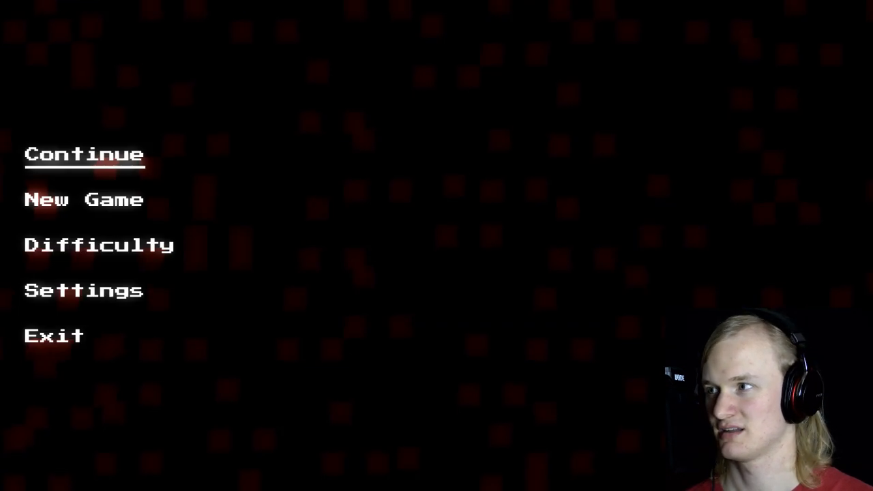
{"action": "key", "text": "Up"}
{"action": "key", "text": "Up"}
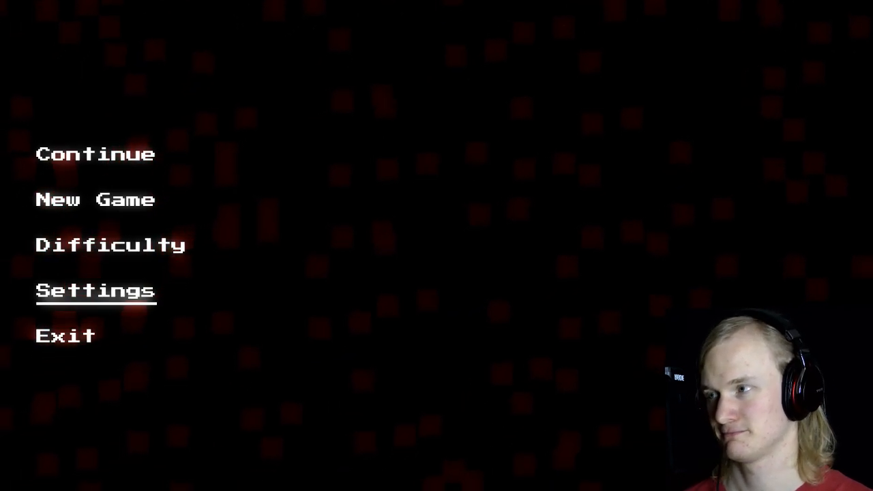
{"action": "key", "text": "Up"}
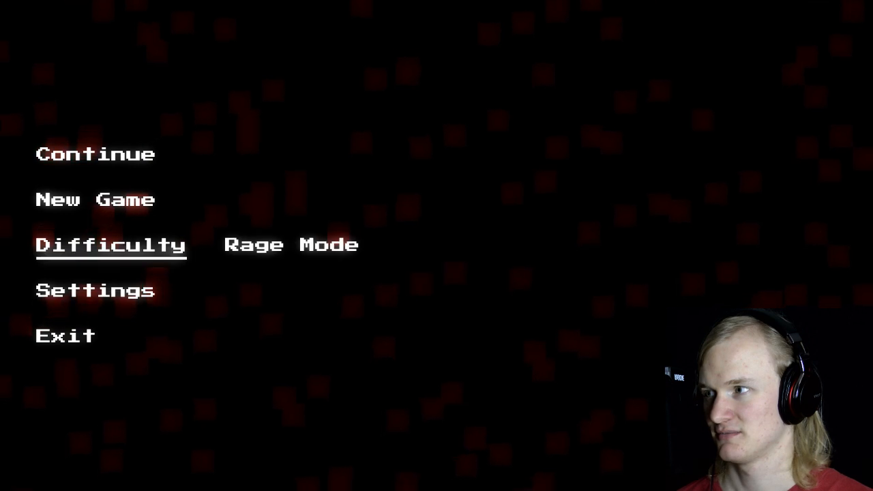
{"action": "key", "text": "Down"}
{"action": "key", "text": "Down"}
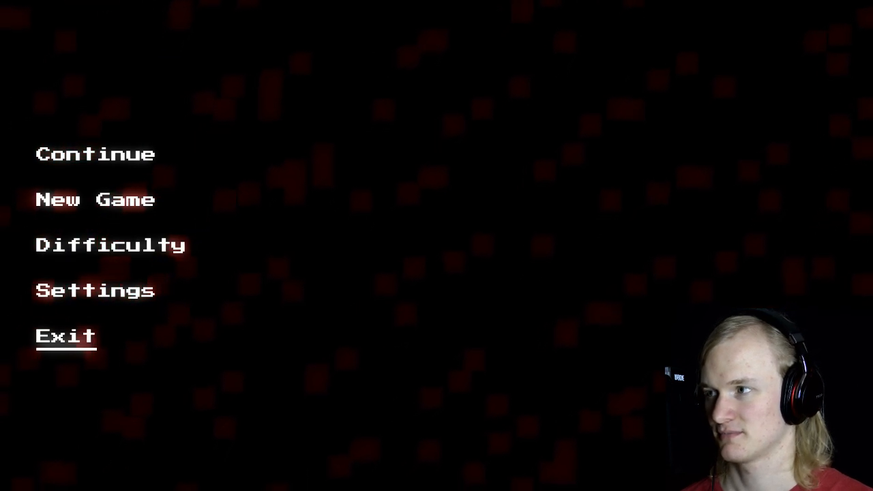
{"action": "key", "text": "Return"}
Step: Delete the three solid walls that form the middle platform below the lower gun
{"action": "middle_click_drag", "start_coordinate": [487, 295], "coordinate": [407, 271]}
{"action": "middle_click_drag", "start_coordinate": [550, 250], "coordinate": [533, 256]}
{"action": "middle_click_drag", "start_coordinate": [451, 285], "coordinate": [467, 267]}
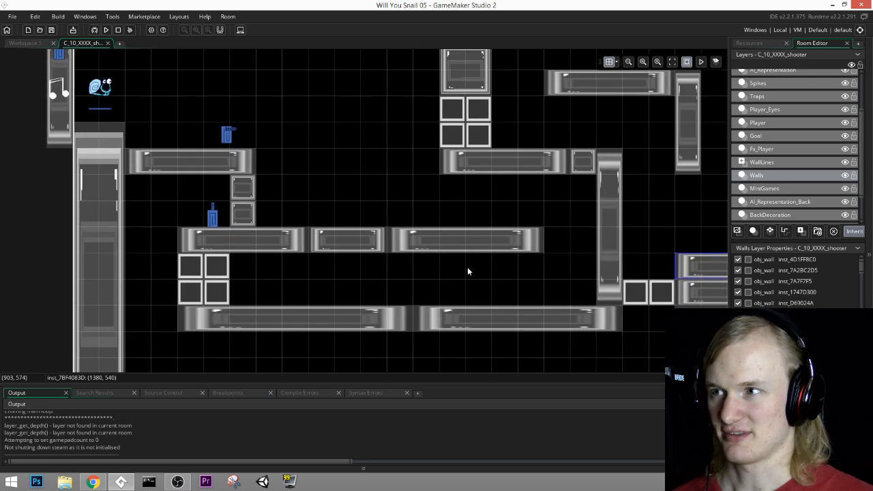
{"action": "left_click", "coordinate": [470, 247]}
{"action": "key", "text": "Delete"}
{"action": "left_click", "coordinate": [355, 246]}
{"action": "key", "text": "Delete"}
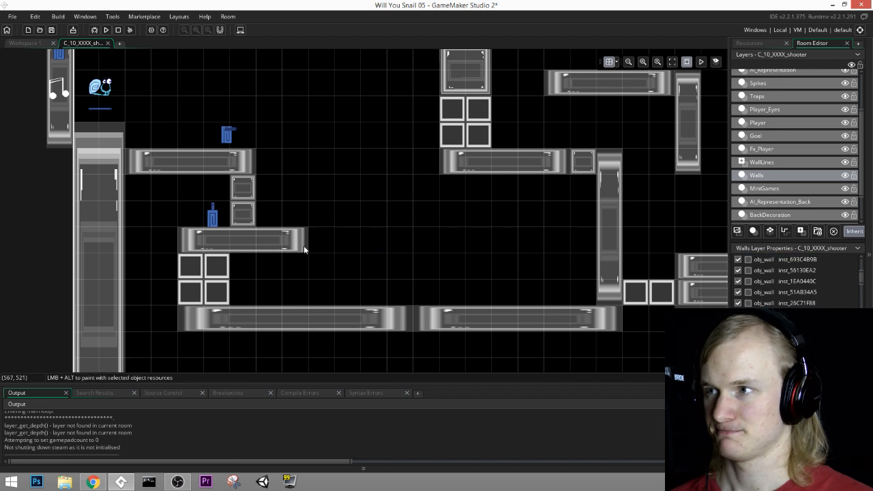
{"action": "left_click", "coordinate": [295, 246]}
{"action": "key", "text": "Delete"}
Step: On the MiniGames layer, duplicate a destructible wall and place copies at (240, 480) and (300, 480)
{"action": "middle_click_drag", "start_coordinate": [486, 239], "coordinate": [466, 254]}
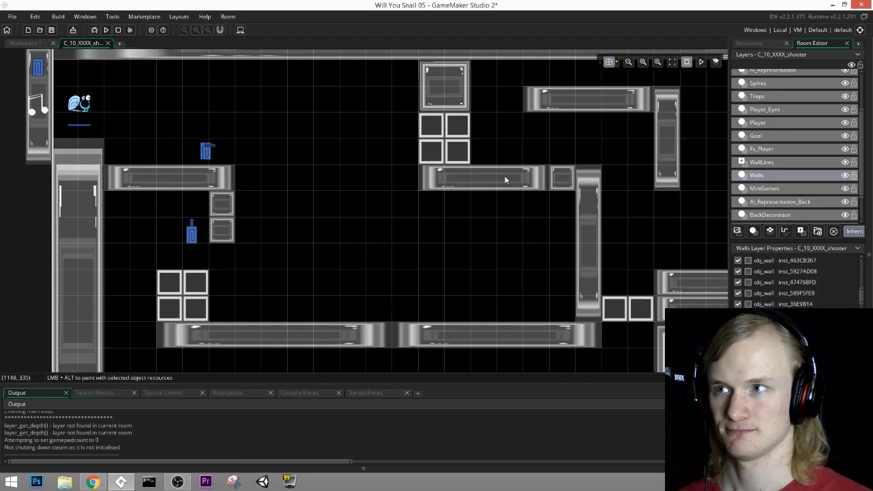
{"action": "left_click", "coordinate": [768, 191]}
{"action": "left_click", "coordinate": [445, 152]}
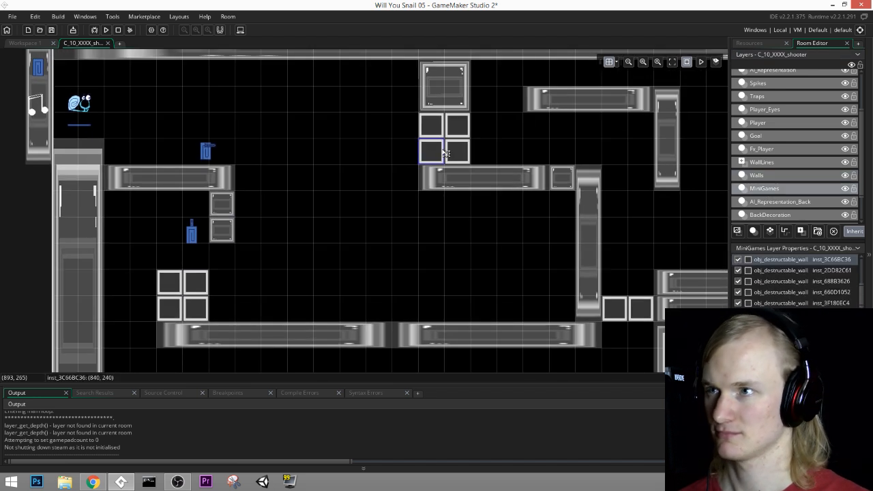
{"action": "key", "text": "ctrl+c"}
{"action": "key", "text": "ctrl+v"}
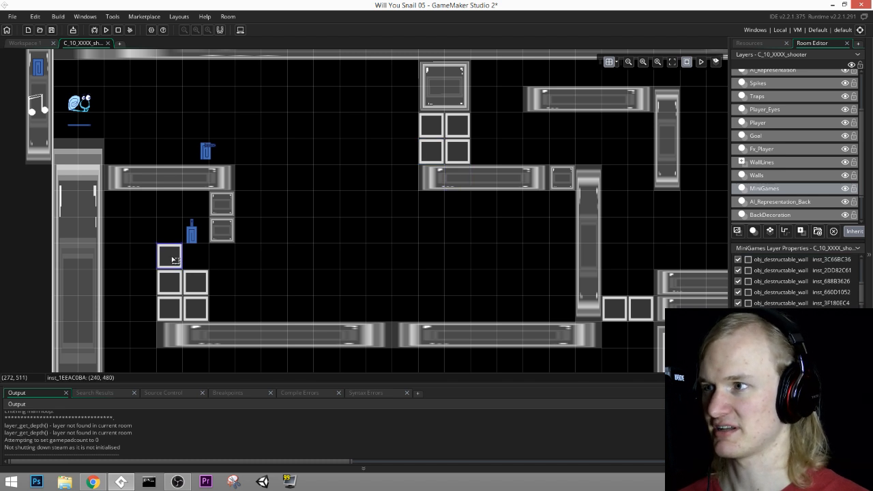
{"action": "left_click", "coordinate": [174, 259]}
{"action": "left_click_drag", "start_coordinate": [198, 283], "coordinate": [198, 261]}
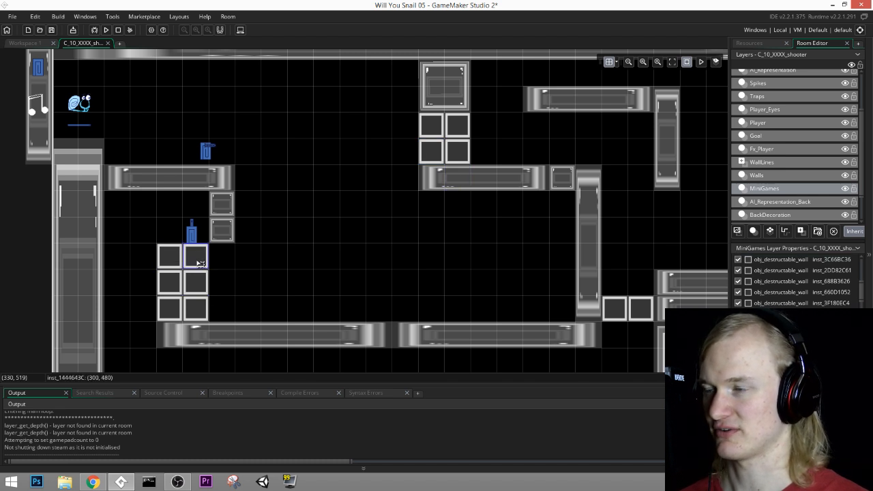
Step: Continue the middle platform with pasted destructible walls side by side up to (1020, 480)
{"action": "key", "text": "ctrl+v"}
{"action": "left_click_drag", "start_coordinate": [218, 296], "coordinate": [303, 265]}
{"action": "key", "text": "ctrl+z"}
{"action": "key", "text": "ctrl+v"}
{"action": "key", "text": "ctrl+v"}
{"action": "key", "text": "ctrl+v"}
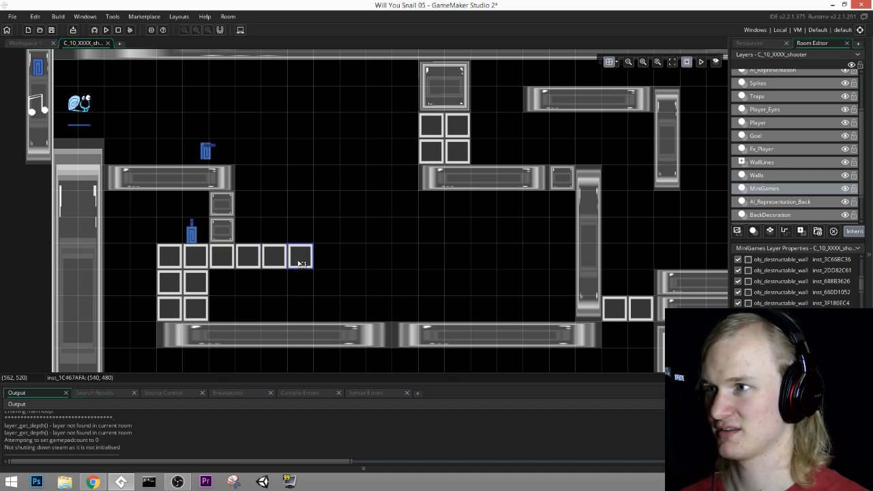
{"action": "key", "text": "ctrl+v"}
{"action": "left_click_drag", "start_coordinate": [336, 292], "coordinate": [513, 267]}
{"action": "key", "text": "ctrl+v"}
{"action": "key", "text": "ctrl+v"}
{"action": "key", "text": "ctrl+v"}
{"action": "key", "text": "ctrl+v"}
{"action": "key", "text": "ctrl+v"}
{"action": "key", "text": "ctrl+v"}
{"action": "key", "text": "ctrl+v"}
{"action": "scroll", "coordinate": [111, 64], "scroll_direction": "up", "scroll_amount": 2}
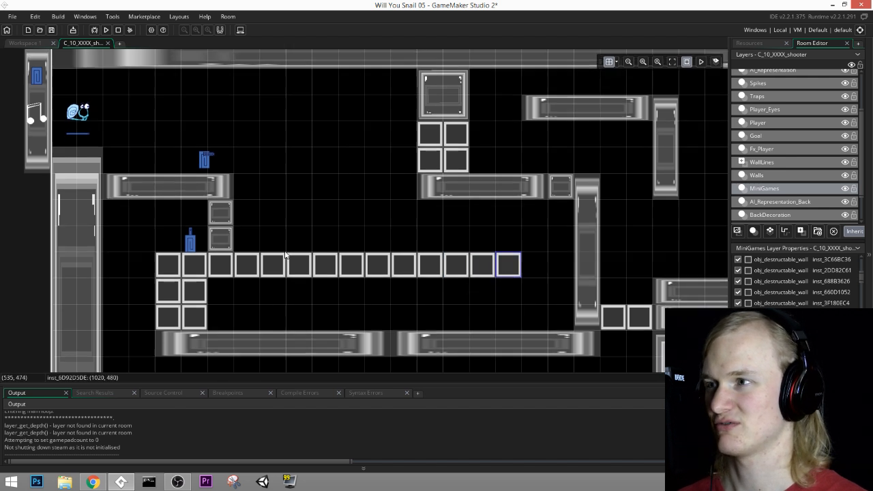
Step: Save the project, start a test build and cancel it
{"action": "left_click", "coordinate": [53, 30]}
{"action": "left_click", "coordinate": [748, 43]}
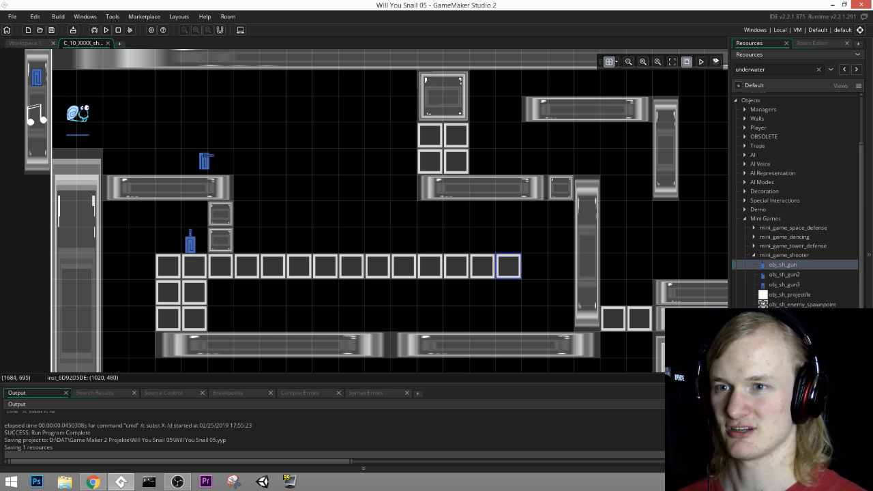
{"action": "scroll", "coordinate": [481, 279], "scroll_direction": "down", "scroll_amount": 5}
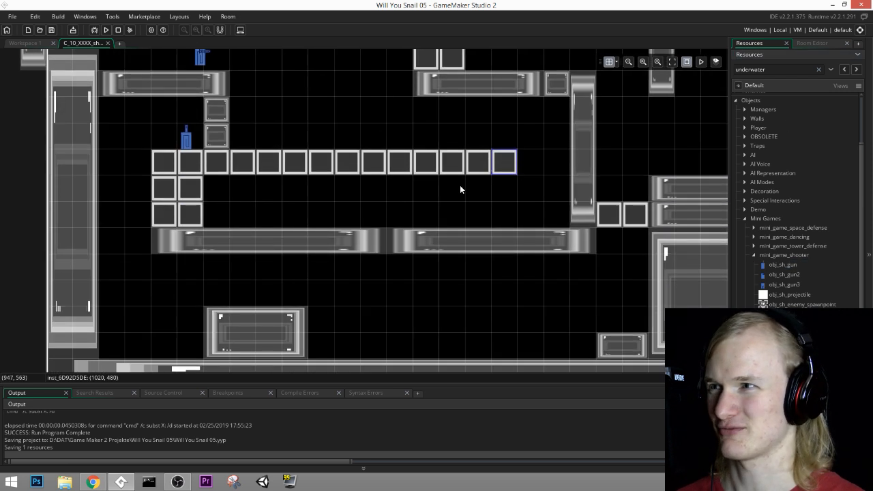
{"action": "scroll", "coordinate": [460, 189], "scroll_direction": "up", "scroll_amount": 2}
{"action": "left_click", "coordinate": [52, 31]}
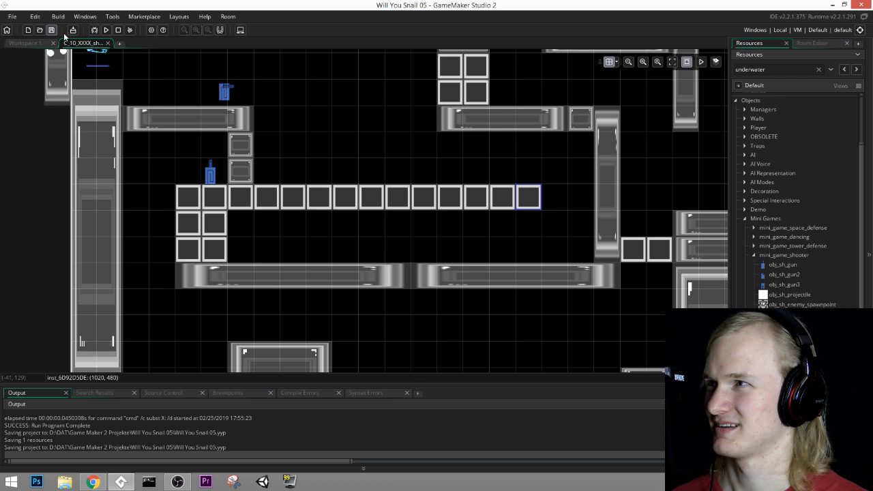
{"action": "left_click", "coordinate": [105, 30]}
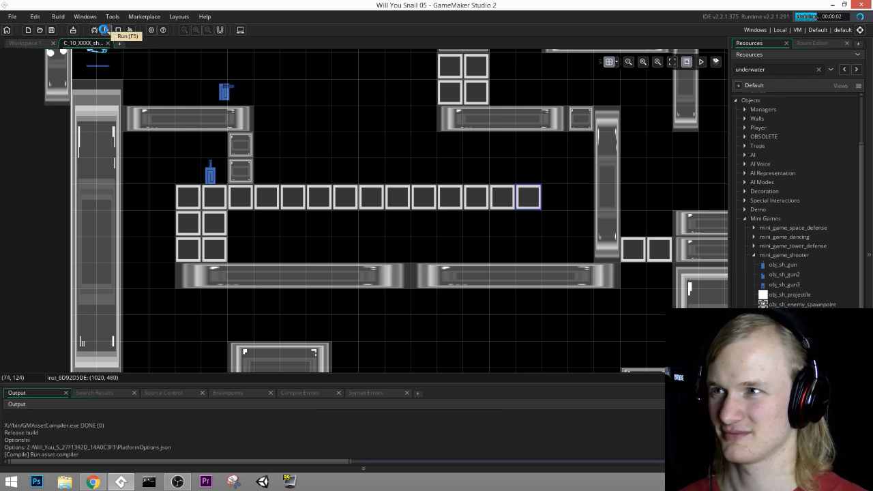
{"action": "left_click", "coordinate": [118, 32]}
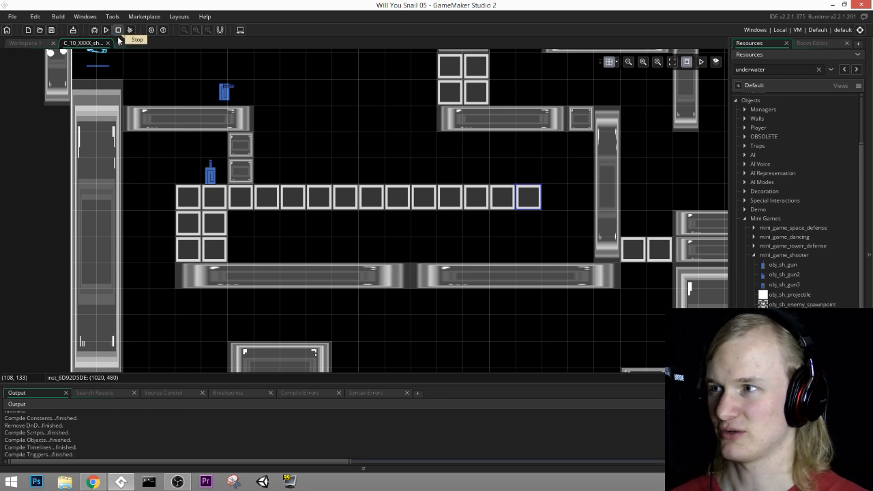
Step: On the Walls layer, delete the two long solid walls that form the lower platform
{"action": "left_click", "coordinate": [816, 43]}
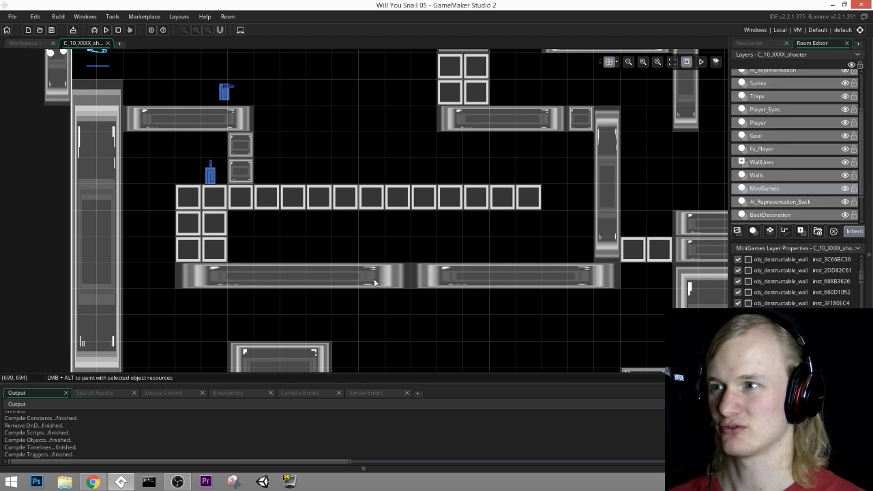
{"action": "left_click", "coordinate": [755, 176]}
{"action": "left_click", "coordinate": [313, 282]}
{"action": "key", "text": "Delete"}
{"action": "left_click", "coordinate": [465, 278]}
{"action": "key", "text": "Delete"}
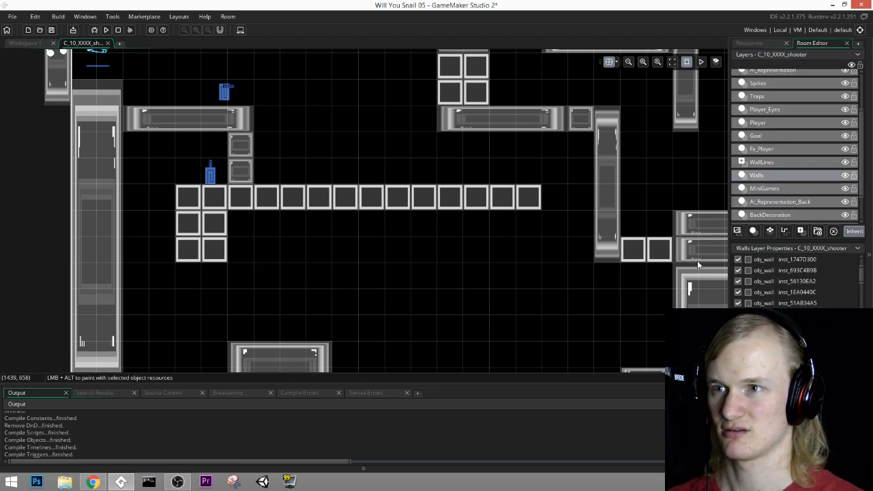
Step: Delete the upper ledge's solid wall, the small block at (1140, 300) and the tall vertical wall beside it
{"action": "middle_click_drag", "start_coordinate": [556, 147], "coordinate": [521, 222]}
{"action": "left_click", "coordinate": [508, 197]}
{"action": "key", "text": "Delete"}
{"action": "left_click", "coordinate": [540, 197]}
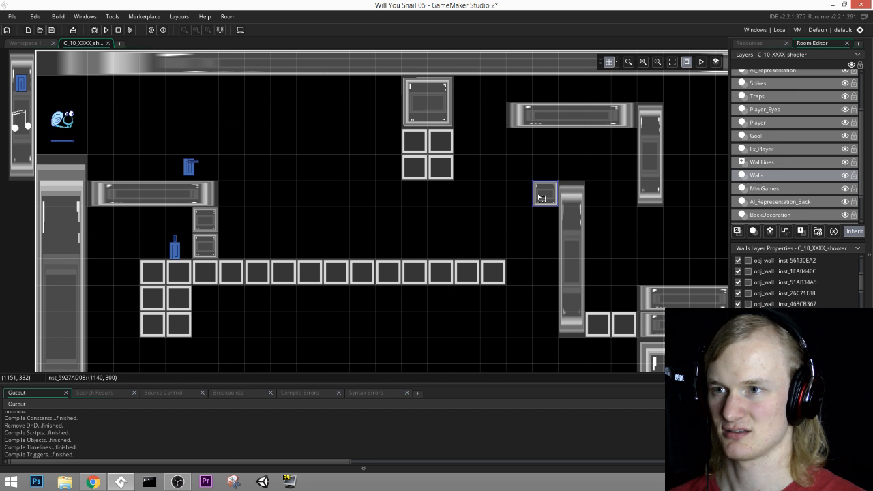
{"action": "key", "text": "Delete"}
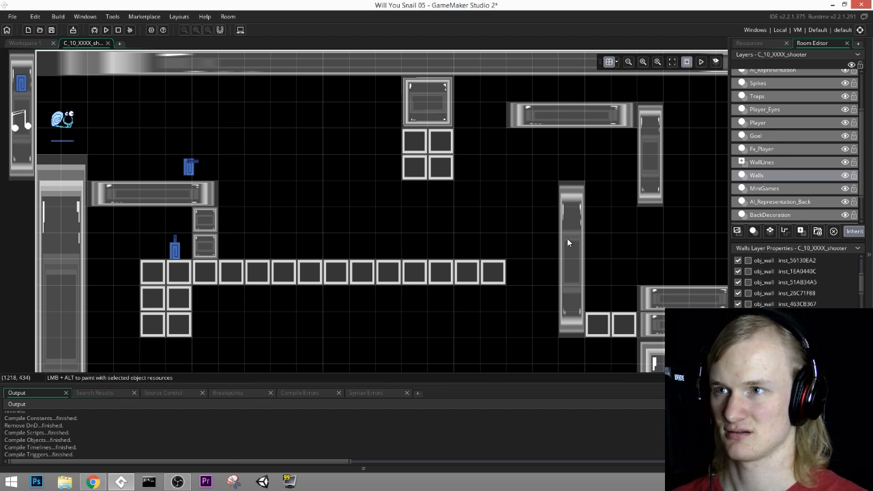
{"action": "left_click", "coordinate": [567, 238]}
{"action": "key", "text": "Delete"}
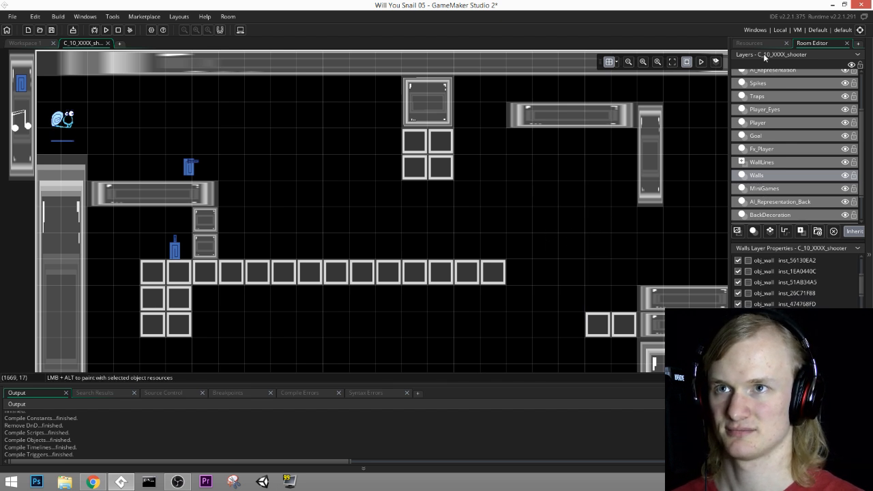
Step: On the MiniGames layer, paint destructible walls from (840, 300) to (1200, 300), down to (1200, 600), and along y 660 from x 240 to 1200
{"action": "left_click", "coordinate": [772, 190]}
{"action": "left_click", "coordinate": [761, 44]}
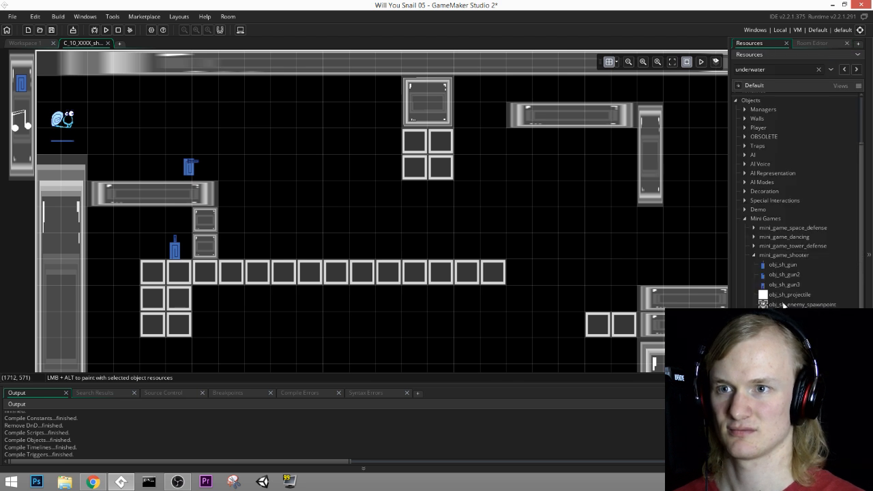
{"action": "left_click", "coordinate": [788, 315]}
{"action": "mouse_move", "coordinate": [414, 194]}
{"action": "left_mouse_down", "text": "alt"}
{"action": "mouse_move", "coordinate": [581, 193]}
{"action": "mouse_move", "coordinate": [566, 332]}
{"action": "left_mouse_up", "text": "alt"}
{"action": "middle_click_drag", "start_coordinate": [608, 343], "coordinate": [623, 248]}
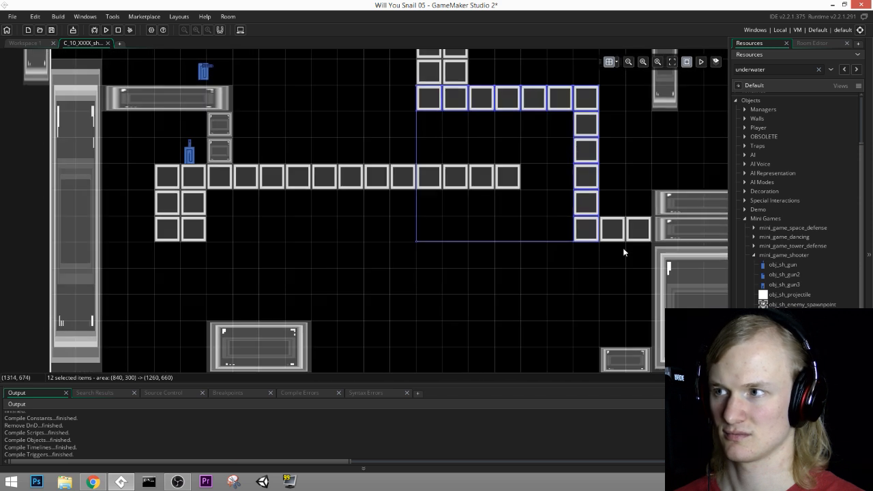
{"action": "mouse_move", "coordinate": [168, 255]}
{"action": "left_mouse_down", "text": "alt"}
{"action": "mouse_move", "coordinate": [312, 264]}
{"action": "mouse_move", "coordinate": [518, 258]}
{"action": "mouse_move", "coordinate": [575, 247]}
{"action": "left_mouse_up", "text": "alt"}
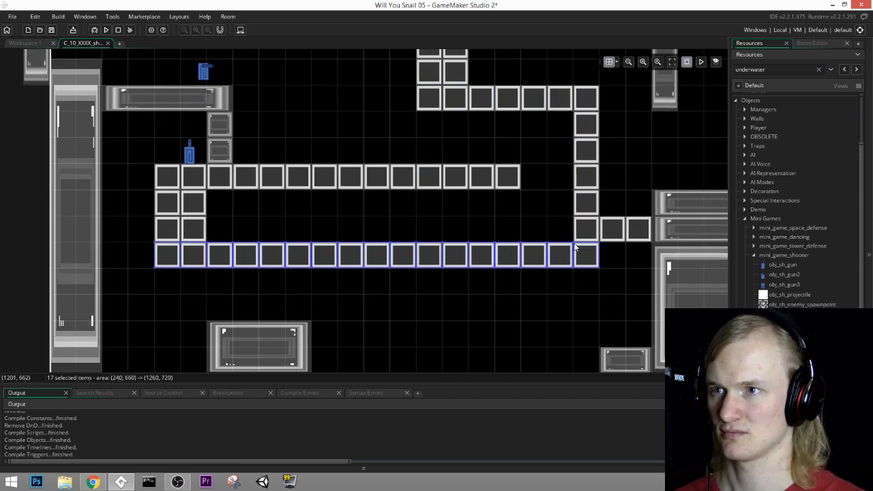
Step: Save the project and run the game to test the rebuilt destructible maze
{"action": "middle_click_drag", "start_coordinate": [498, 171], "coordinate": [508, 245]}
{"action": "middle_click_drag", "start_coordinate": [347, 130], "coordinate": [371, 185]}
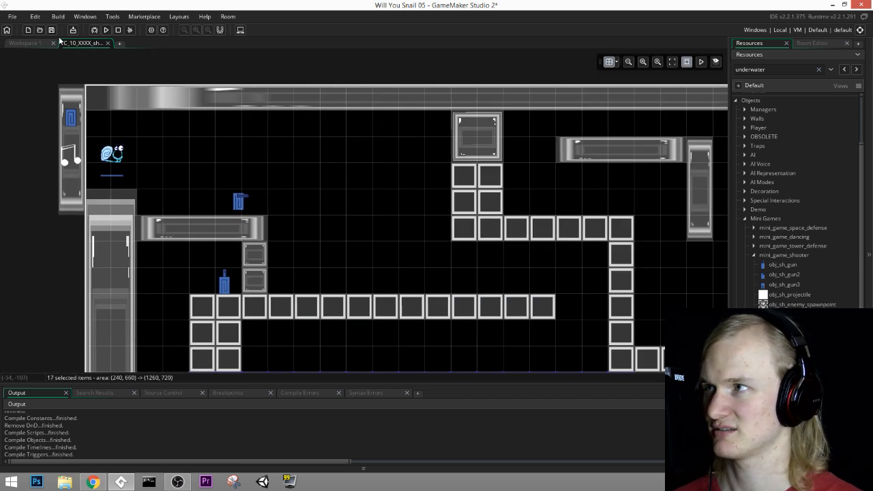
{"action": "left_click", "coordinate": [52, 30]}
{"action": "left_click", "coordinate": [106, 30]}
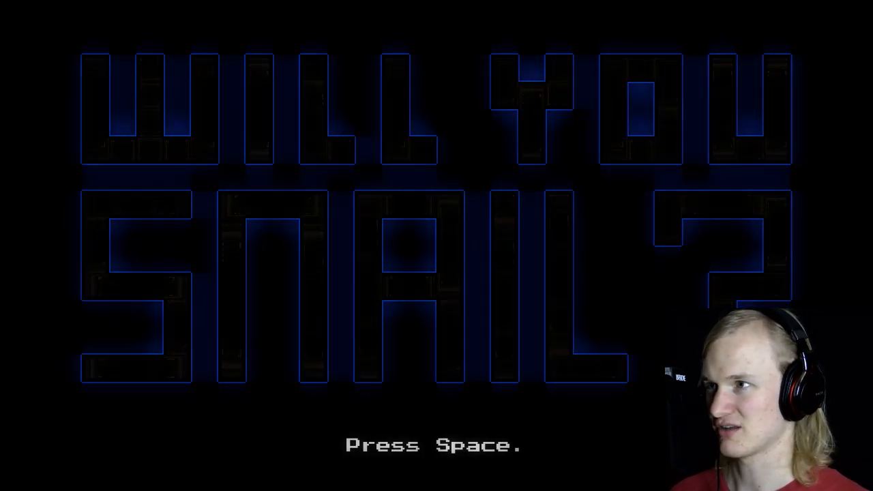
{"action": "key", "text": "space"}
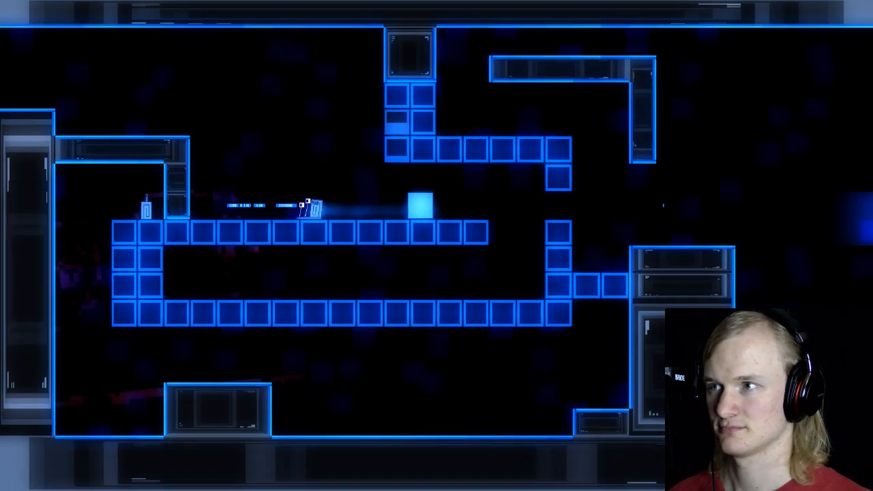
{"action": "key", "text": "Right"}
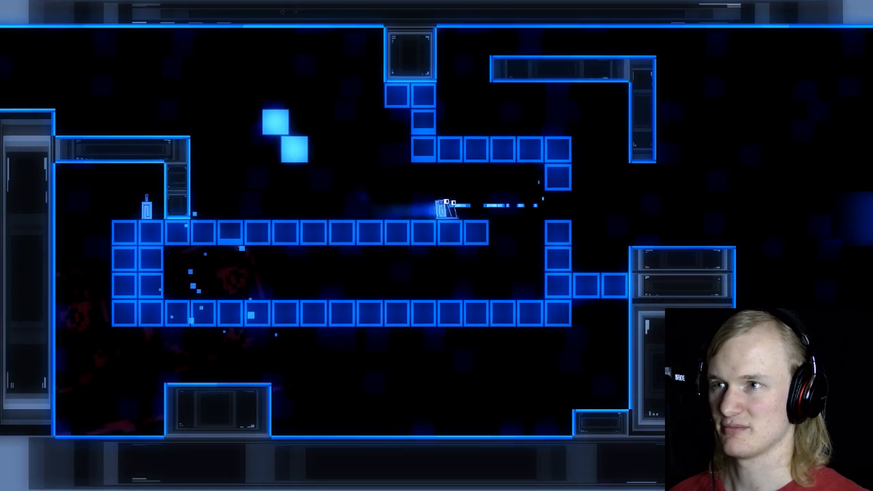
{"action": "key", "text": "Left"}
{"action": "key", "text": "Left"}
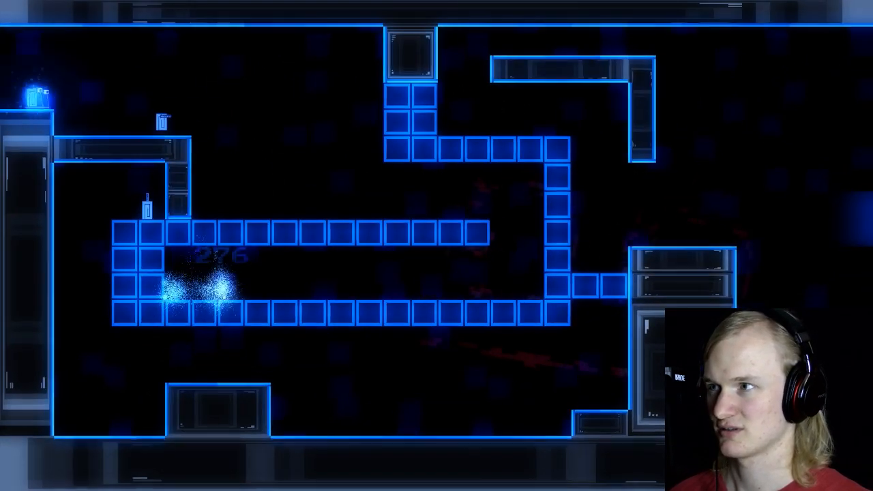
{"action": "key", "text": "Right"}
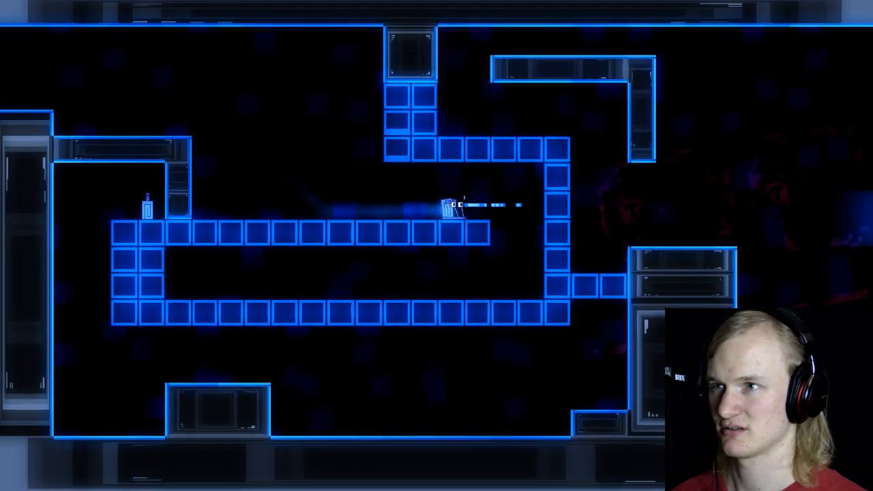
{"action": "key", "text": "Left"}
{"action": "key", "text": "space"}
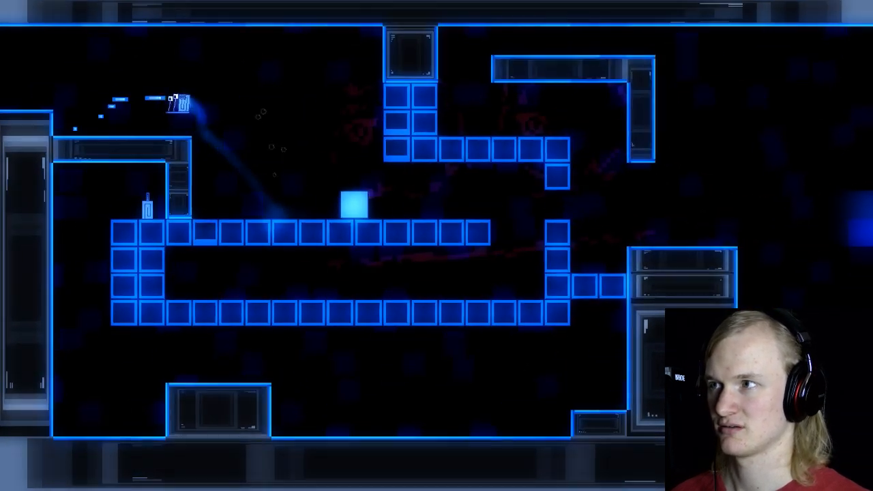
{"action": "key", "text": "Right"}
{"action": "key", "text": "space"}
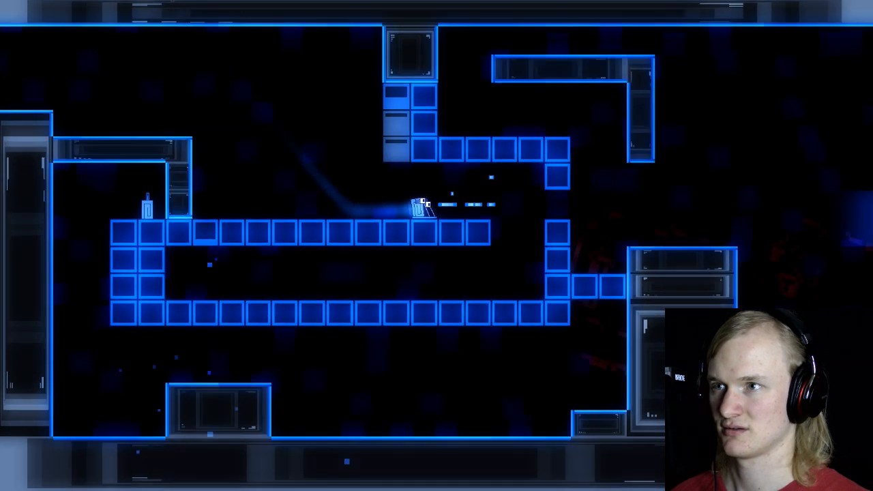
{"action": "key", "text": "Left"}
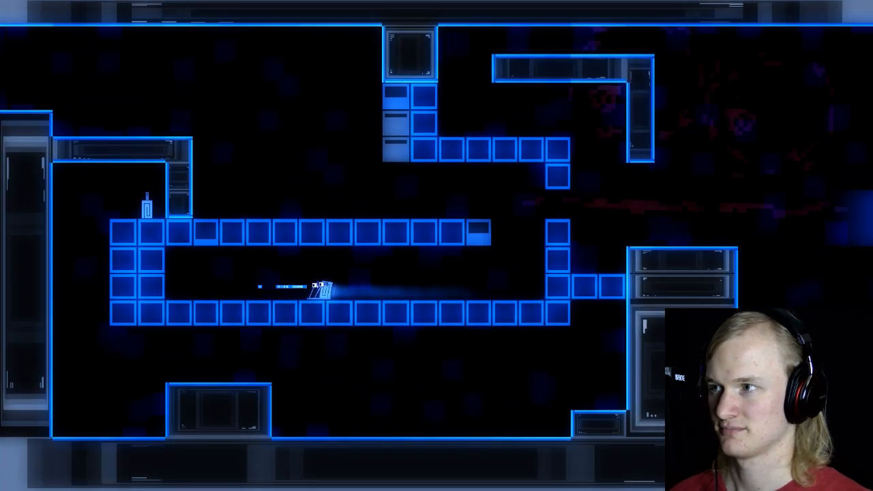
{"action": "key", "text": "Right"}
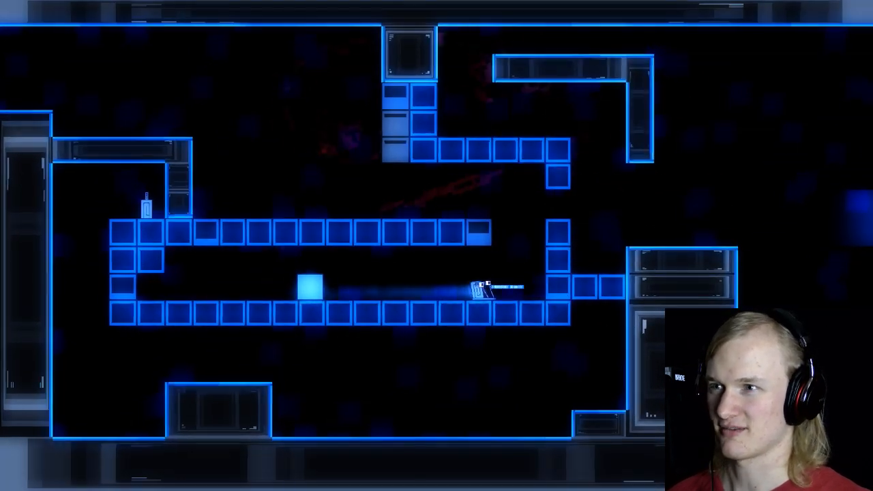
{"action": "key", "text": "space"}
{"action": "key", "text": "Left"}
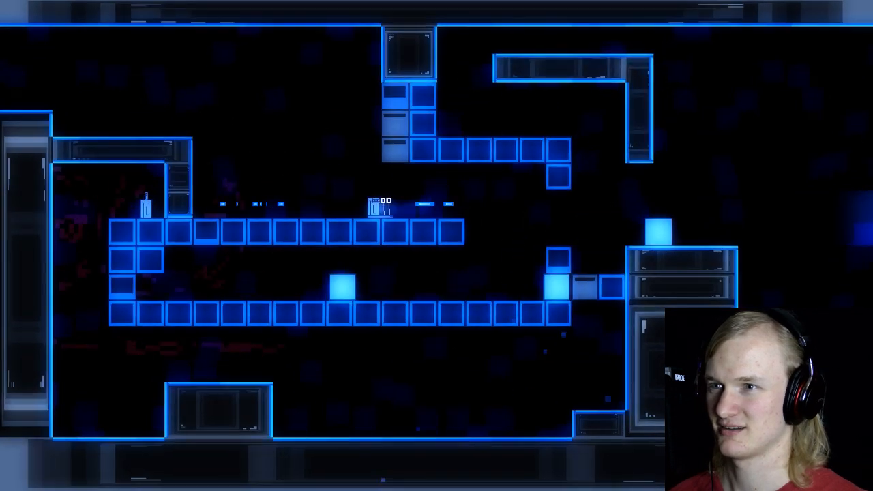
{"action": "key", "text": "Right"}
{"action": "key", "text": "Left"}
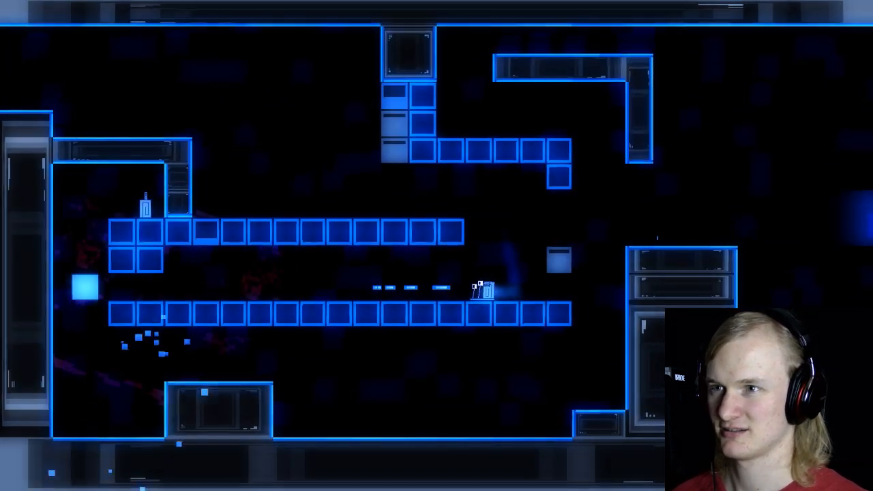
{"action": "key", "text": "Left"}
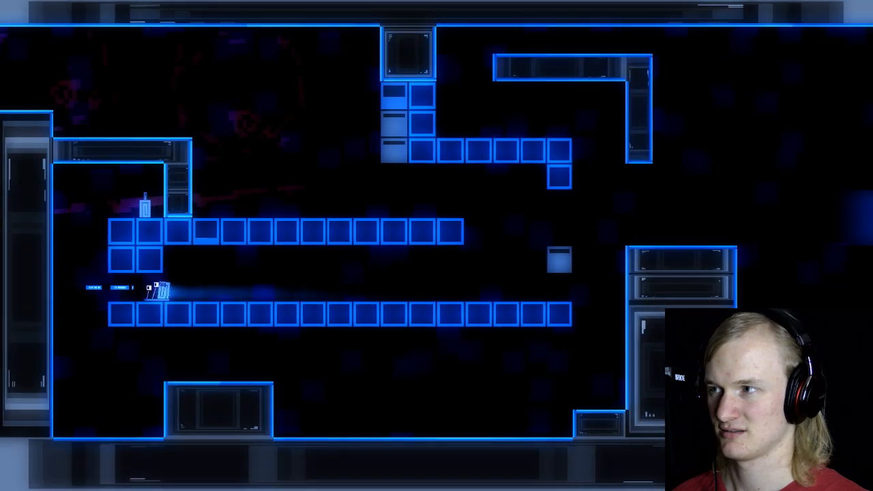
{"action": "key", "text": "Left"}
{"action": "key", "text": "space"}
{"action": "key", "text": "Right"}
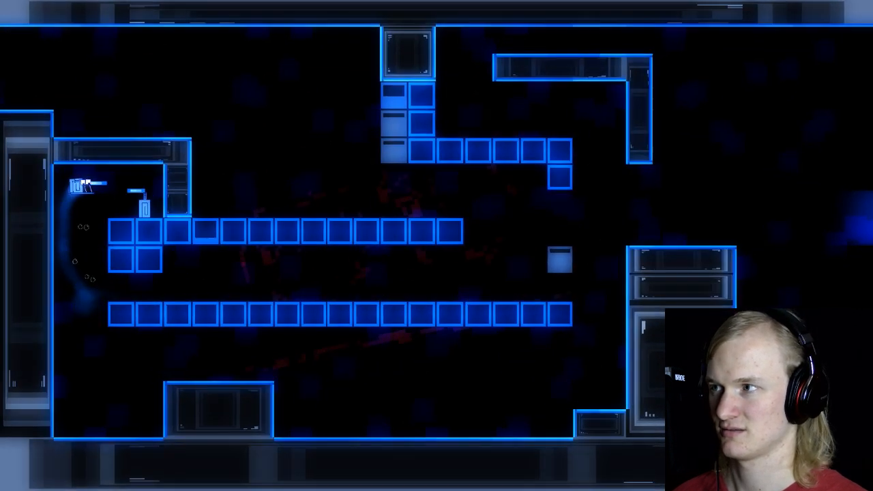
{"action": "key", "text": "Left"}
{"action": "key", "text": "Left"}
{"action": "key", "text": "Right"}
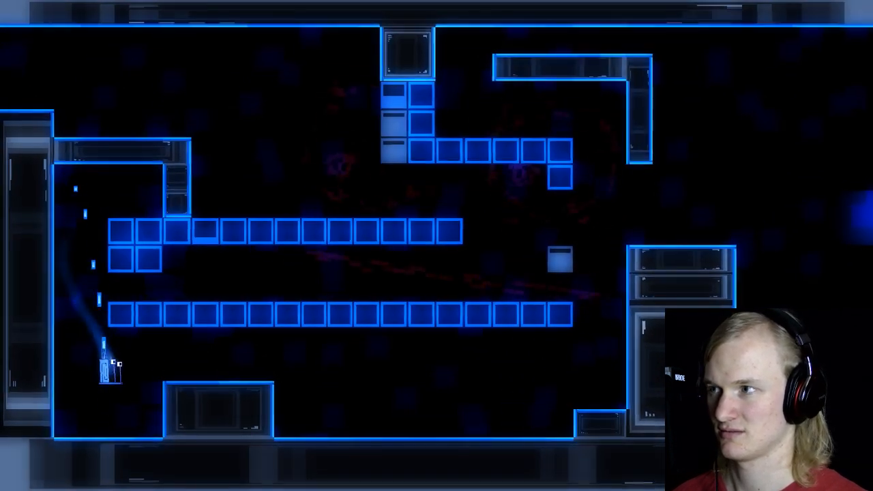
{"action": "key", "text": "space"}
{"action": "key", "text": "Right"}
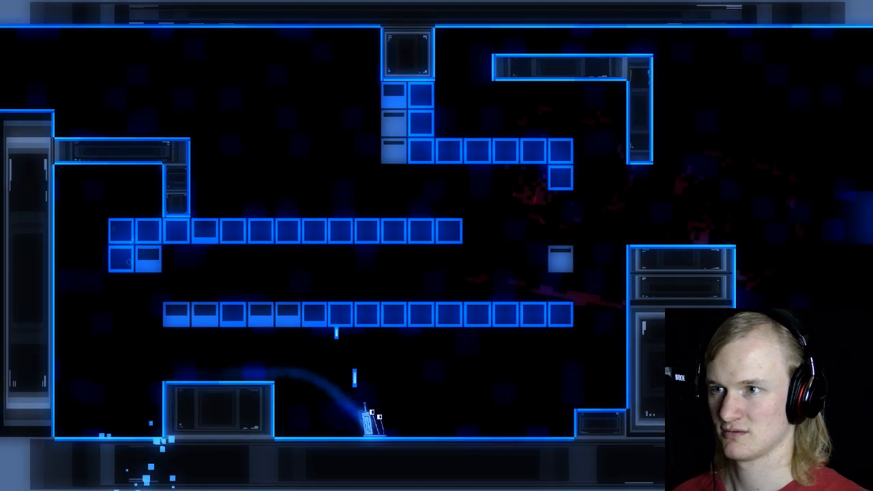
{"action": "key", "text": "space"}
{"action": "key", "text": "space"}
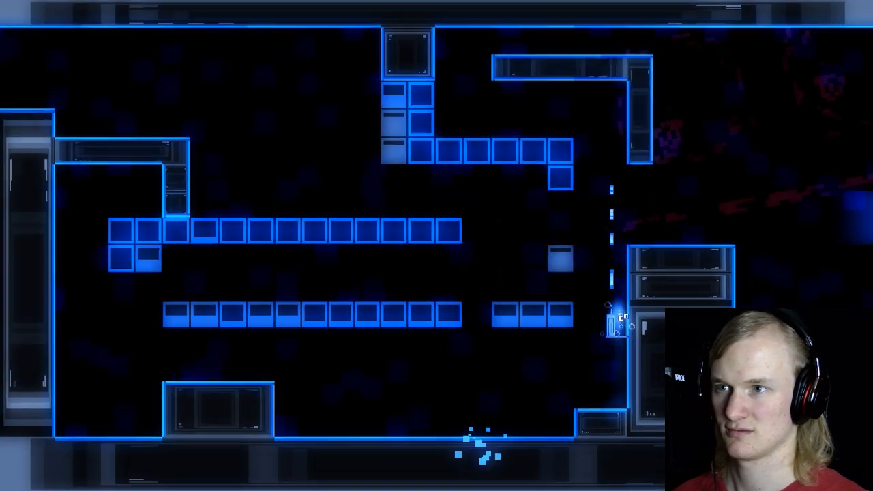
{"action": "key", "text": "space"}
{"action": "key", "text": "Left"}
{"action": "key", "text": "space"}
{"action": "key", "text": "Right"}
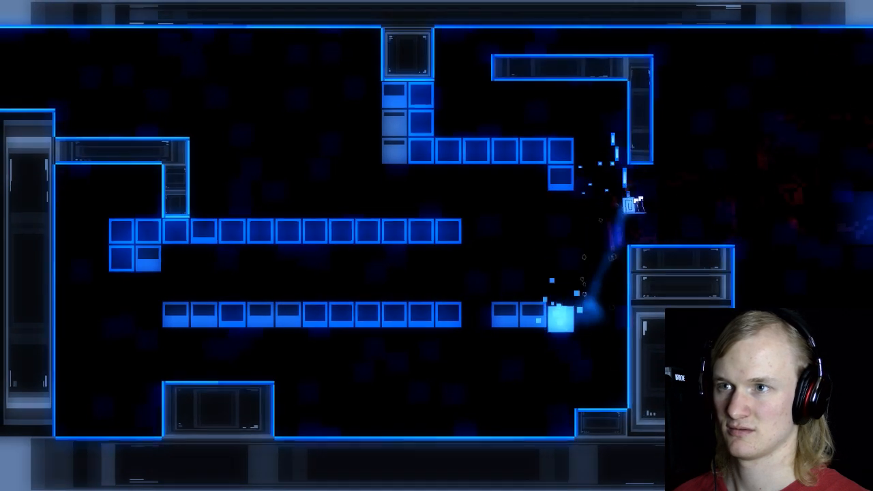
{"action": "key", "text": "Left"}
{"action": "key", "text": "space"}
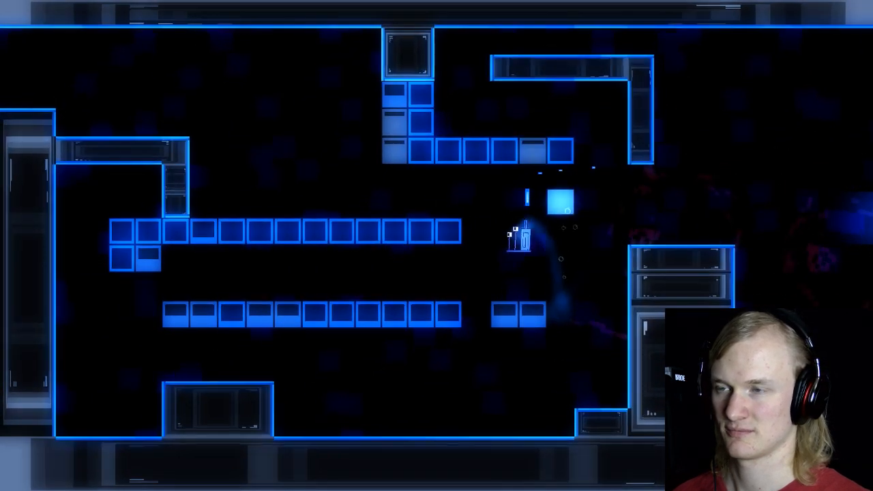
{"action": "key", "text": "Left"}
{"action": "key", "text": "Right"}
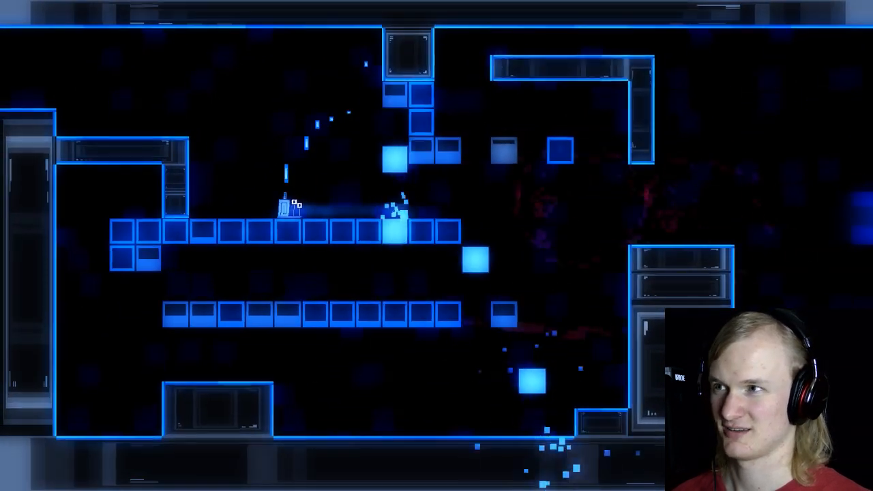
{"action": "key", "text": "space"}
{"action": "key", "text": "space"}
{"action": "key", "text": "Left"}
{"action": "key", "text": "Right"}
{"action": "key", "text": "space"}
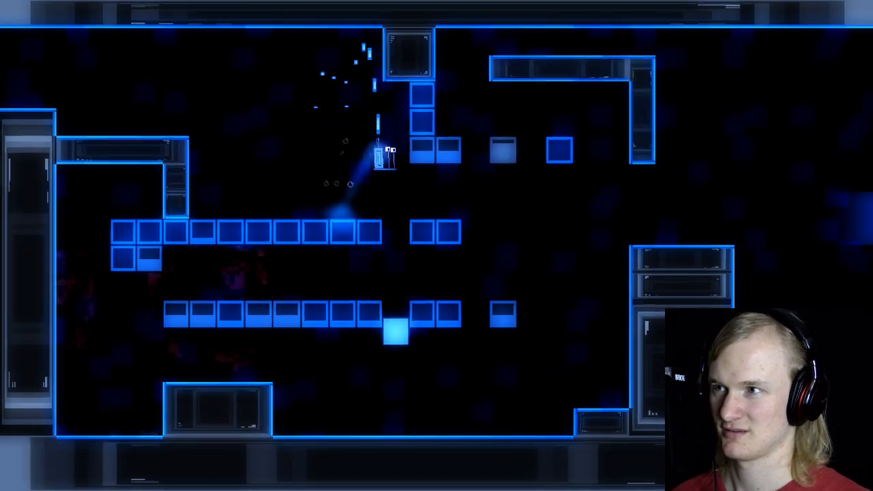
{"action": "key", "text": "Left"}
{"action": "key", "text": "Right"}
{"action": "key", "text": "space"}
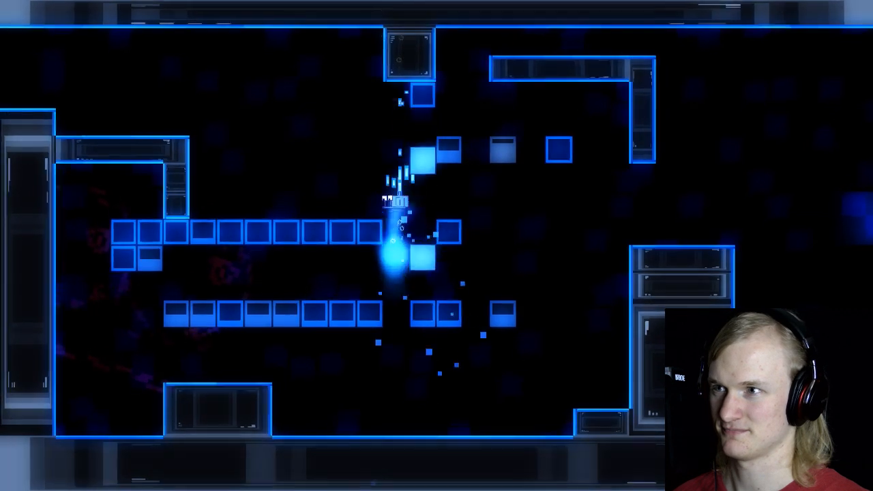
{"action": "key", "text": "Left"}
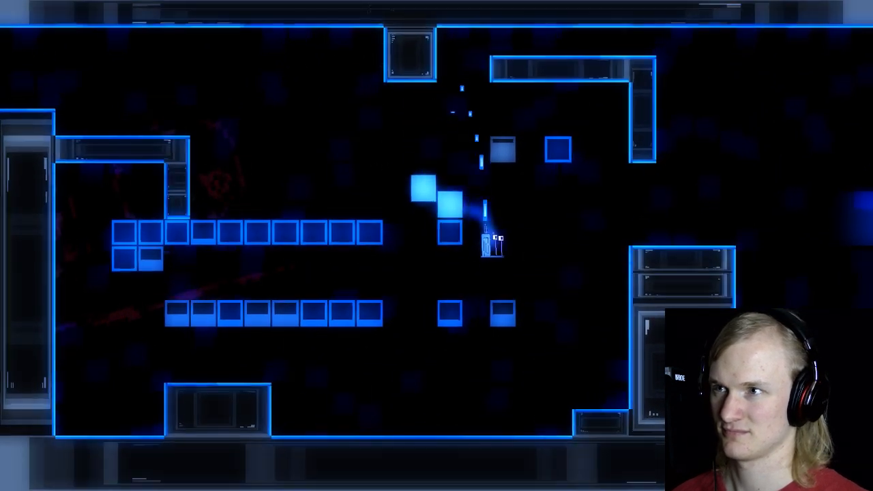
{"action": "key", "text": "Right"}
{"action": "key", "text": "space"}
{"action": "key", "text": "space"}
{"action": "key", "text": "Left"}
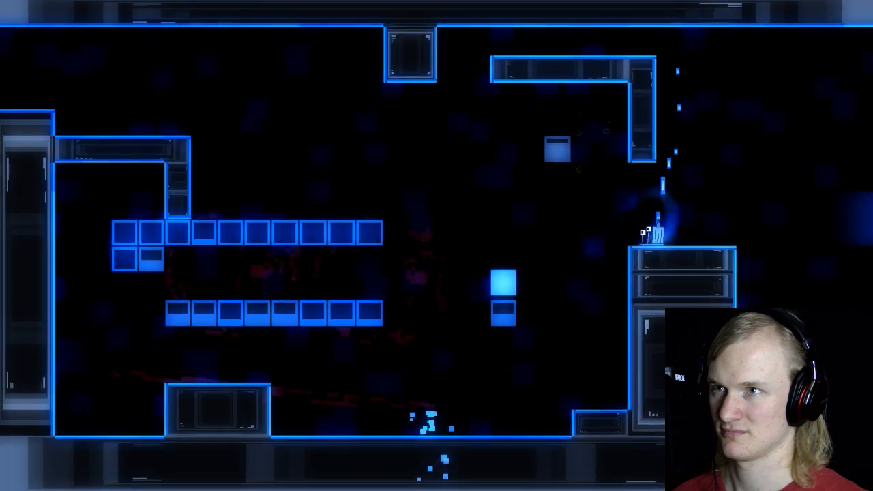
{"action": "key", "text": "Left"}
{"action": "key", "text": "space"}
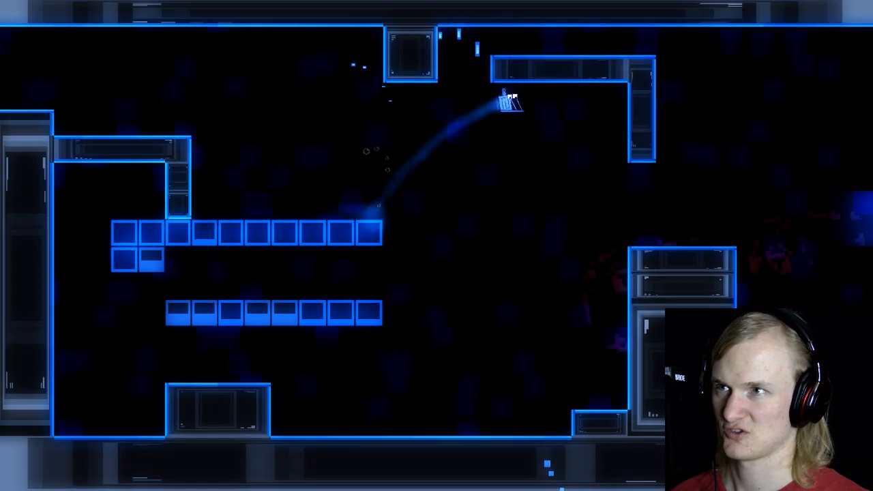
{"action": "key", "text": "Left"}
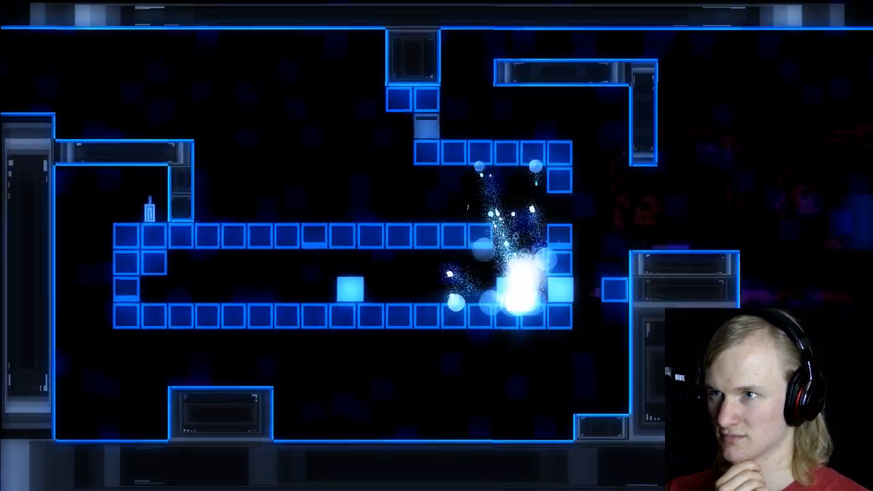
{"action": "key", "text": "Right"}
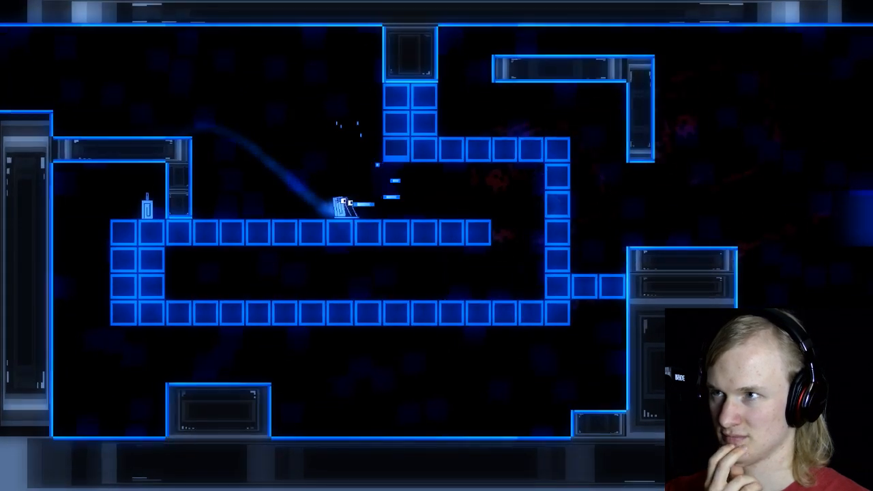
{"action": "key", "text": "Left"}
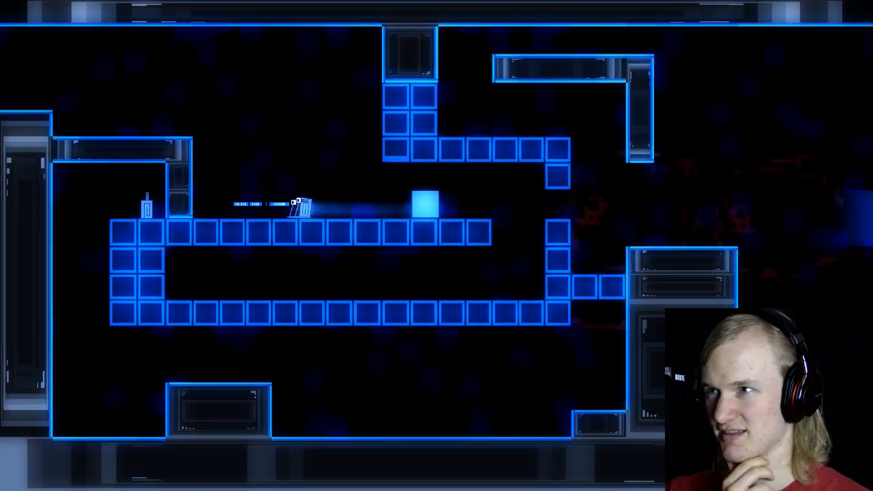
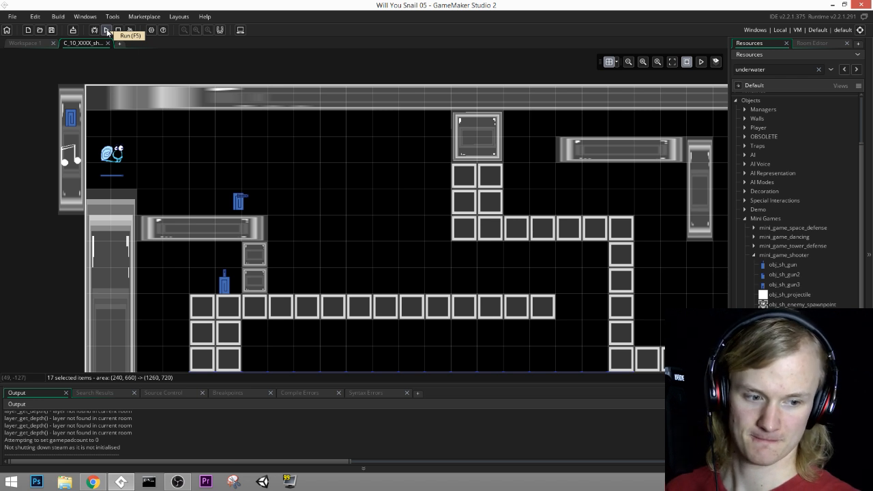
Step: Place obj_sh_gun3 on the ledge near the start
{"action": "middle_click_drag", "start_coordinate": [475, 277], "coordinate": [434, 239]}
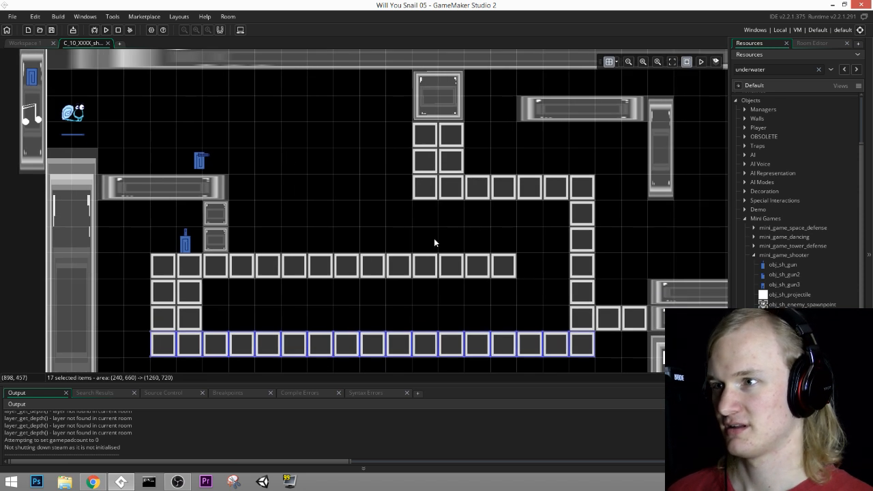
{"action": "scroll", "coordinate": [366, 222], "scroll_direction": "down", "scroll_amount": 1, "text": "ctrl"}
{"action": "middle_click_drag", "start_coordinate": [376, 259], "coordinate": [398, 251]}
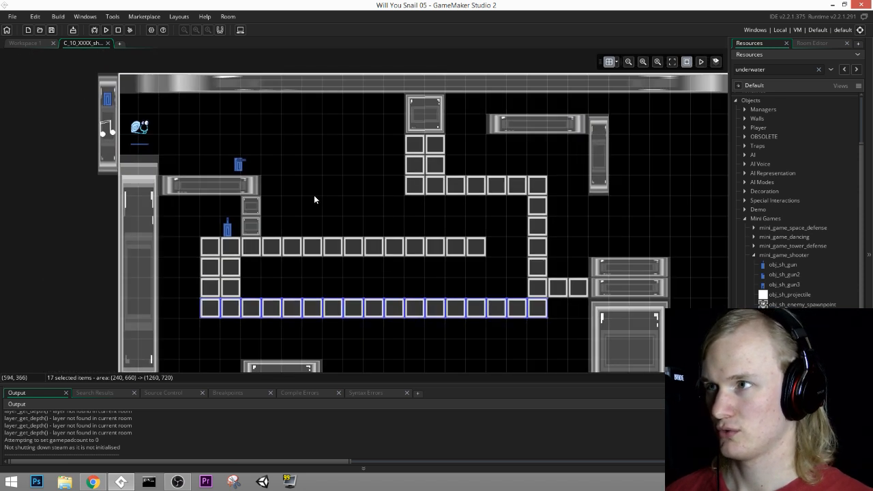
{"action": "scroll", "coordinate": [313, 199], "scroll_direction": "up", "scroll_amount": 1, "text": "ctrl"}
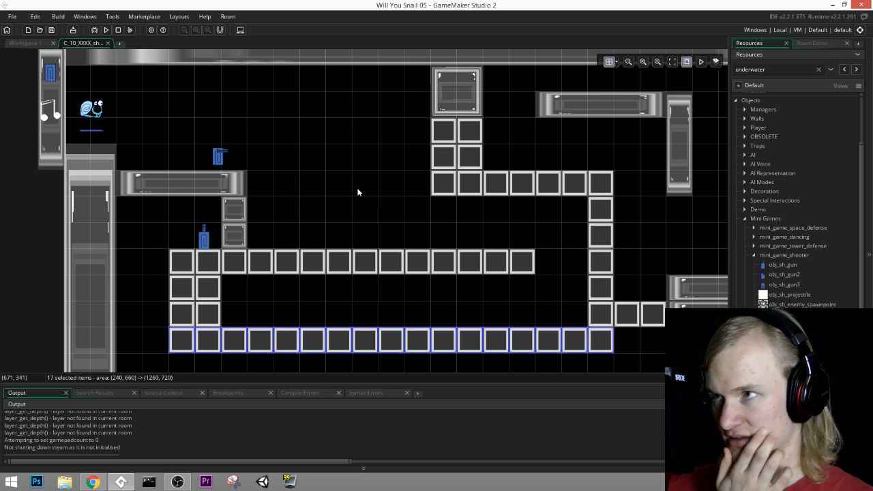
{"action": "left_click", "coordinate": [205, 243]}
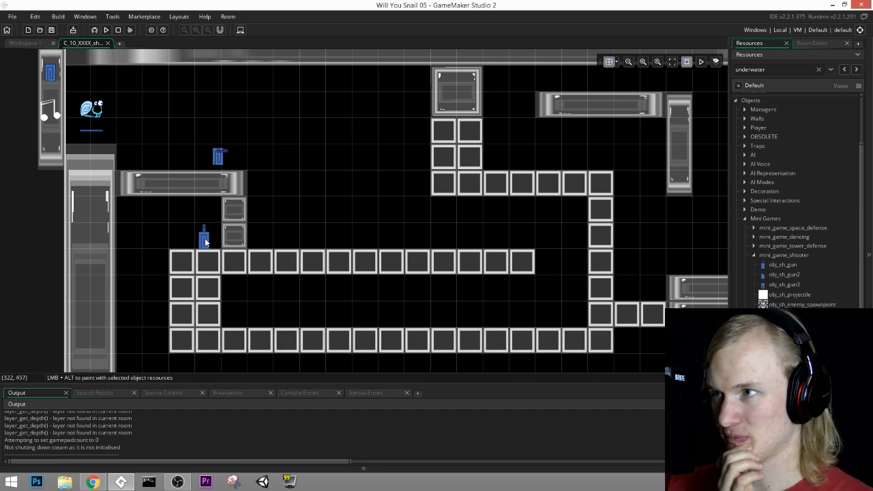
{"action": "left_click", "coordinate": [808, 43]}
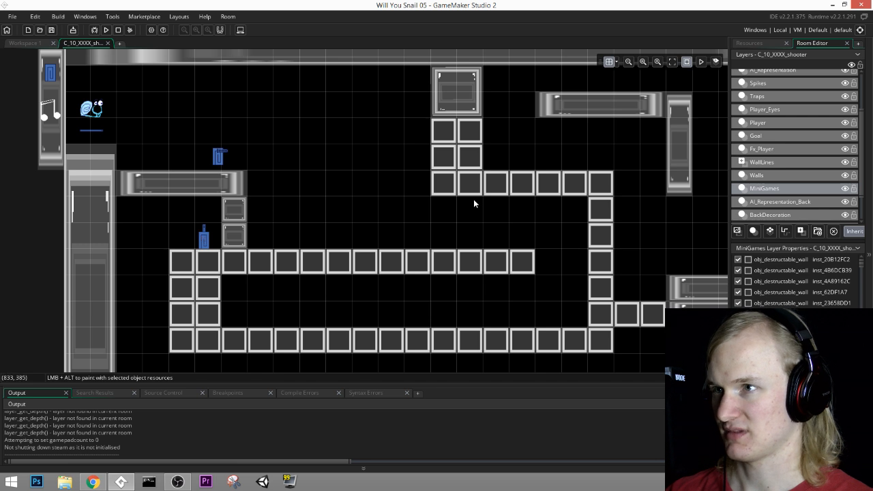
{"action": "left_click", "coordinate": [750, 44]}
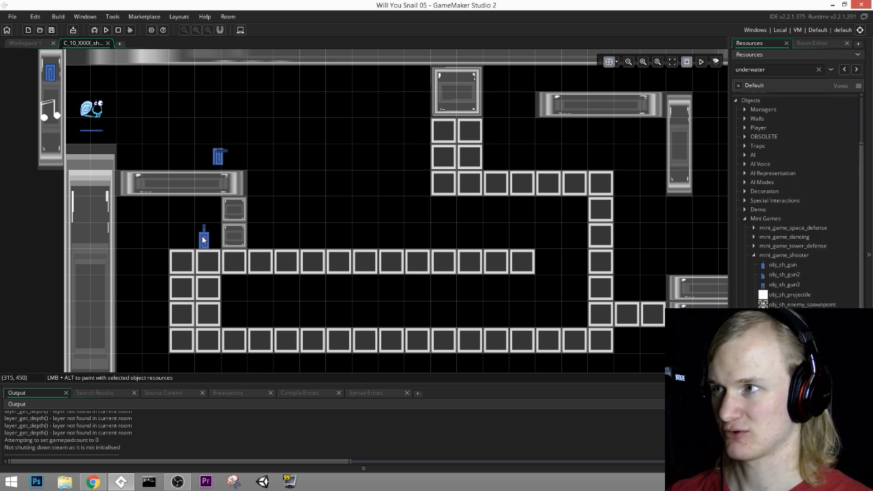
{"action": "middle_click_drag", "start_coordinate": [386, 249], "coordinate": [427, 266]}
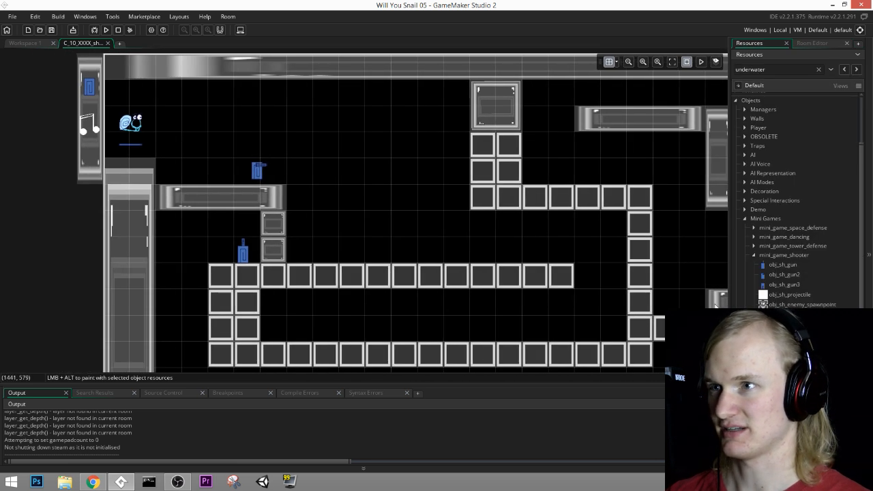
{"action": "scroll", "coordinate": [313, 278], "scroll_direction": "up", "scroll_amount": 2, "text": "ctrl"}
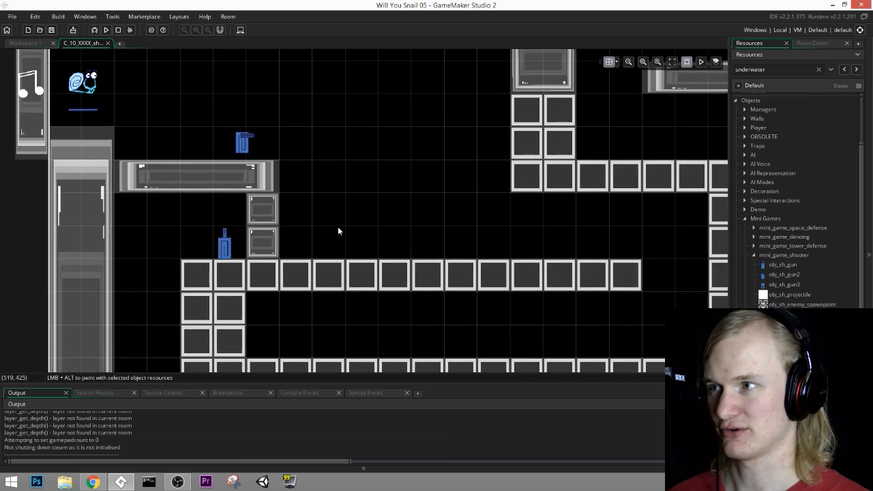
{"action": "middle_click_drag", "start_coordinate": [338, 227], "coordinate": [393, 212]}
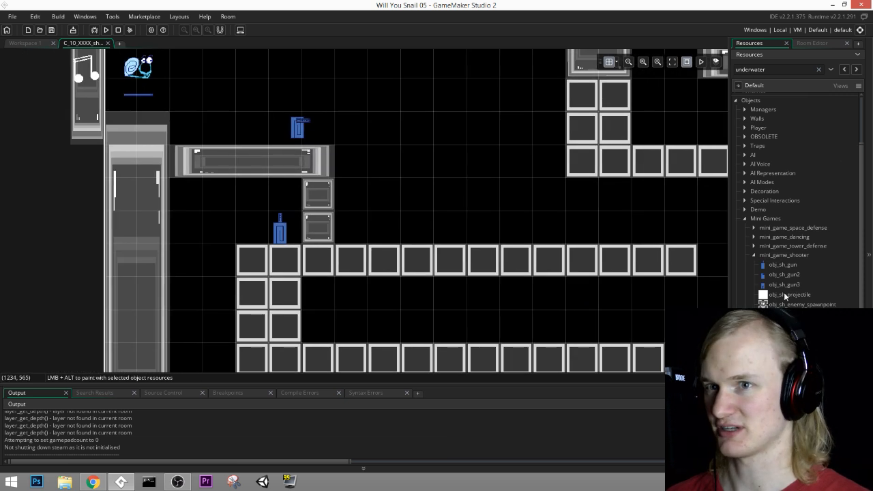
{"action": "left_click_drag", "start_coordinate": [787, 284], "coordinate": [239, 153]}
Step: Delete all three guns around the starting ledge and make MiniGames the active layer
{"action": "left_click", "coordinate": [814, 43]}
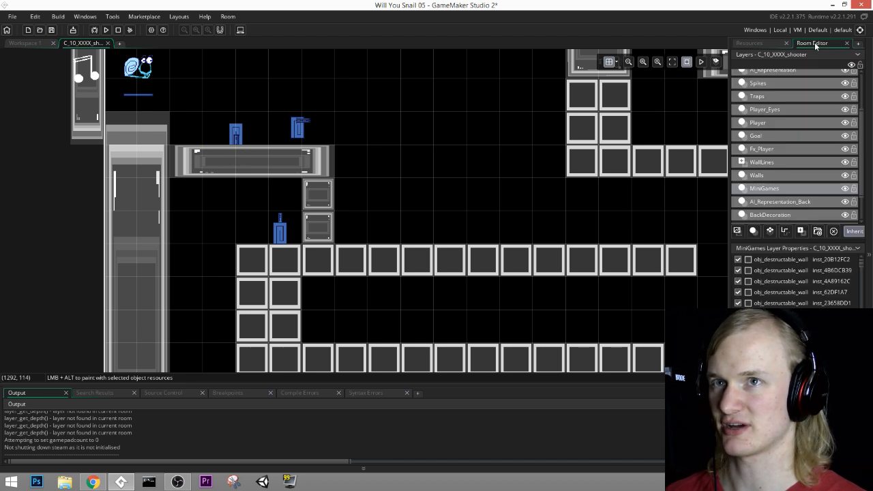
{"action": "left_click", "coordinate": [755, 43]}
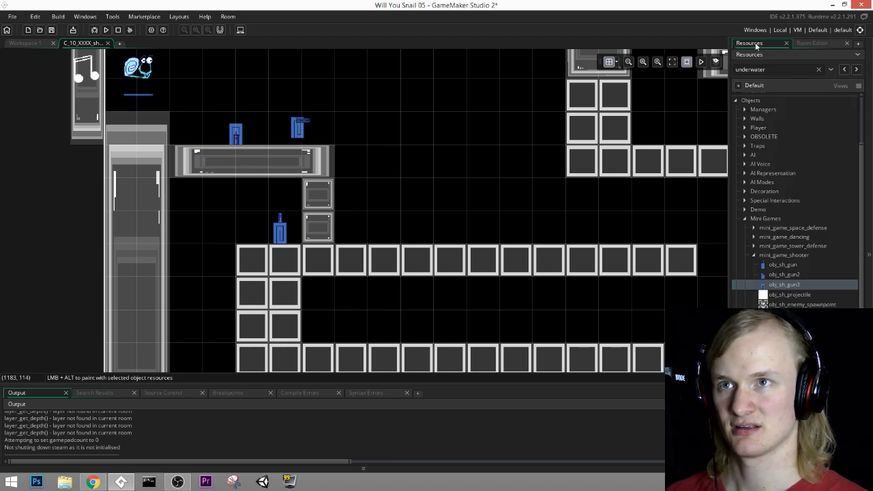
{"action": "left_click", "coordinate": [813, 43]}
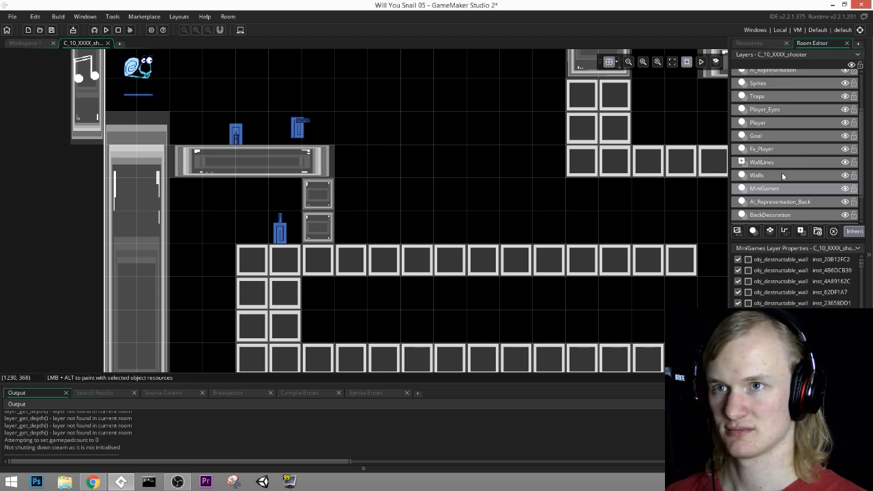
{"action": "left_click", "coordinate": [767, 123]}
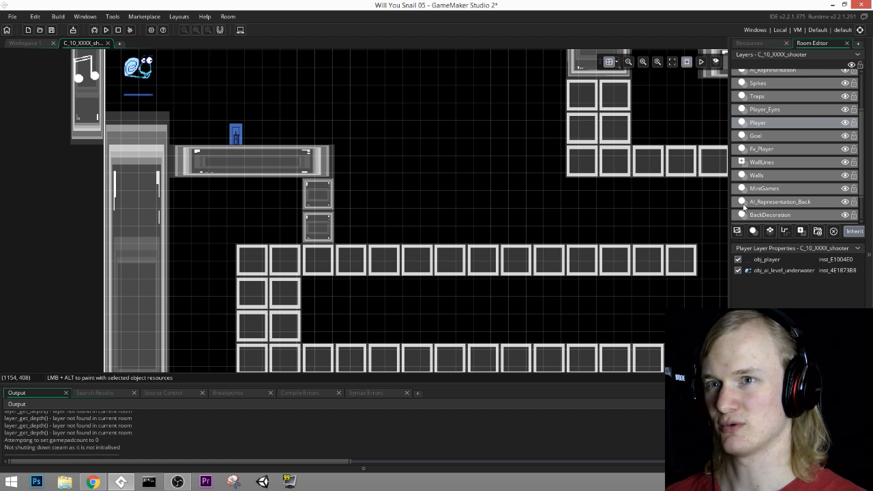
{"action": "left_click", "coordinate": [773, 189]}
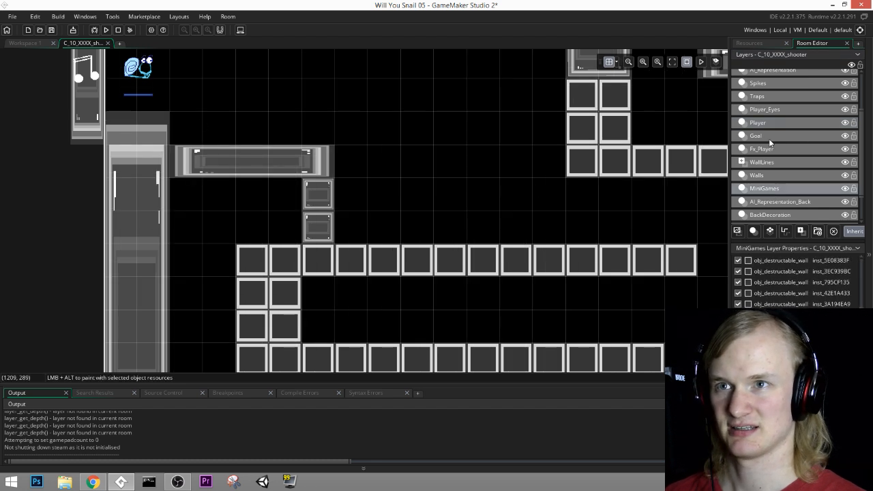
Step: Add a single obj_sh_gun3 on top of the starting ledge, on the MiniGames layer
{"action": "left_click", "coordinate": [749, 43]}
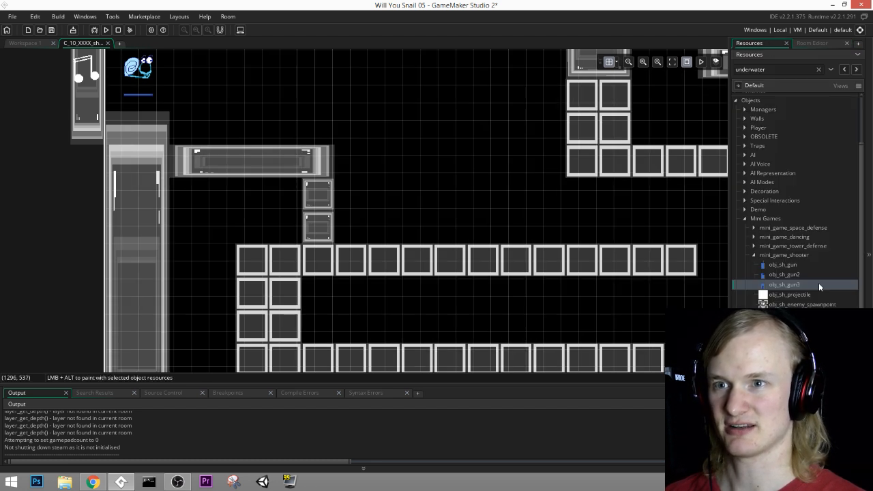
{"action": "left_click_drag", "start_coordinate": [784, 284], "coordinate": [260, 156]}
{"action": "scroll", "coordinate": [363, 136], "scroll_direction": "down", "scroll_amount": 3, "text": "ctrl"}
{"action": "middle_click_drag", "start_coordinate": [367, 136], "coordinate": [232, 153]}
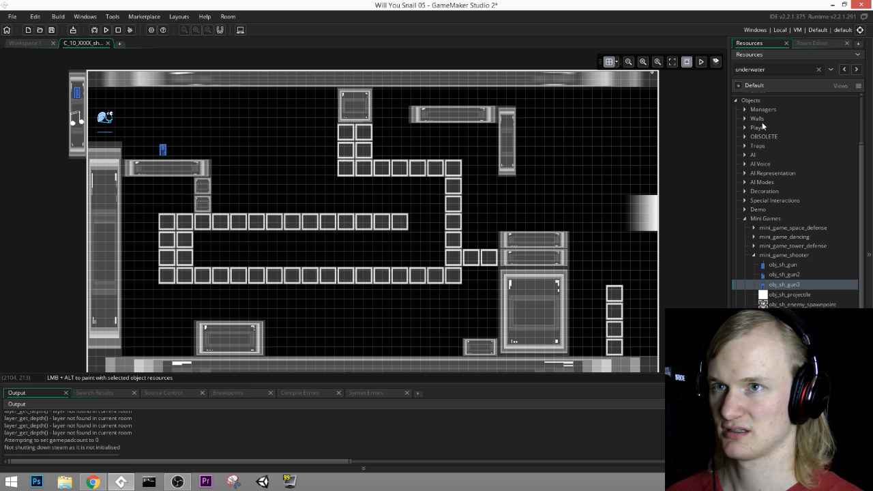
Step: On the MiniGames layer, paint destructible walls to fill the lower corridor along y 540 and y 600
{"action": "left_click", "coordinate": [823, 44]}
{"action": "left_click", "coordinate": [760, 177]}
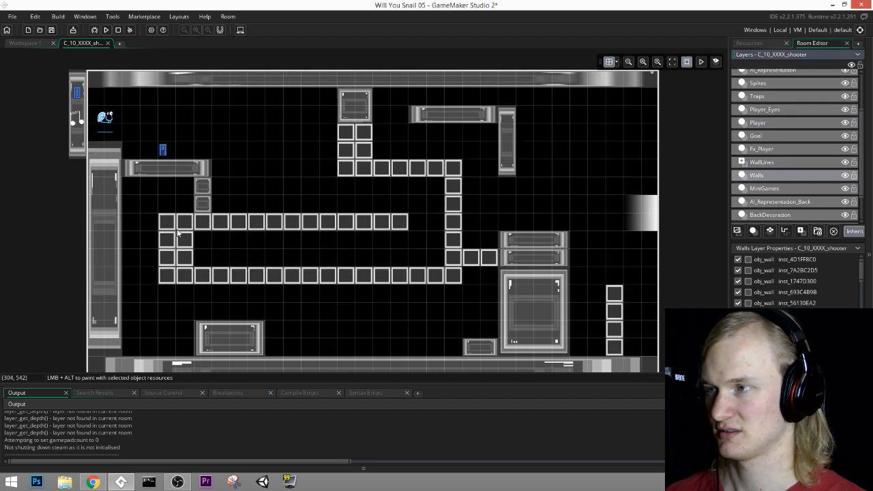
{"action": "left_click", "coordinate": [778, 191]}
{"action": "left_click", "coordinate": [757, 44]}
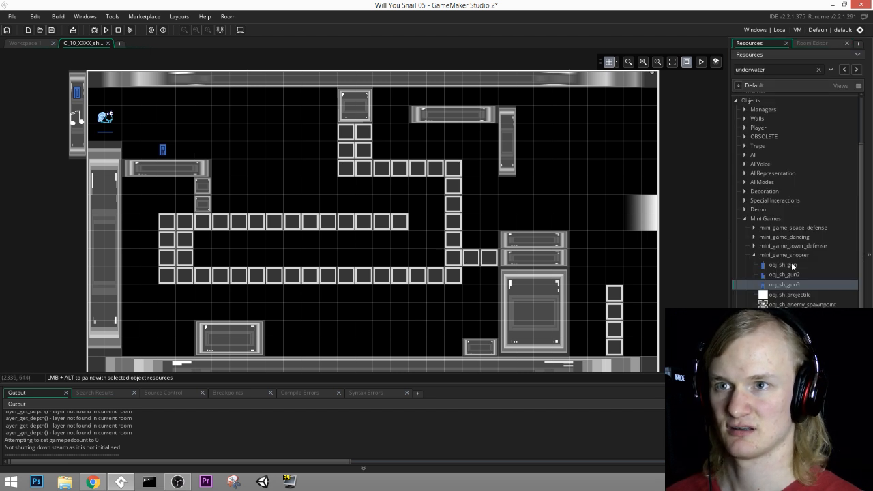
{"action": "left_click", "coordinate": [782, 344]}
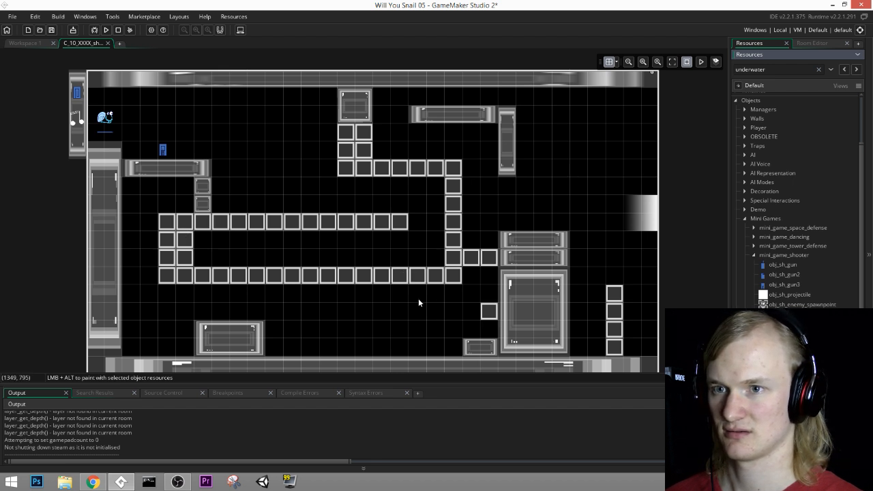
{"action": "mouse_move", "coordinate": [202, 234]}
{"action": "left_mouse_down"}
{"action": "mouse_move", "coordinate": [329, 248]}
{"action": "mouse_move", "coordinate": [440, 244]}
{"action": "mouse_move", "coordinate": [437, 261]}
{"action": "mouse_move", "coordinate": [204, 262]}
{"action": "left_mouse_up"}
Step: Delete the destructible walls filling (840, 360) to (1140, 480) and those in the row along y 300
{"action": "mouse_move", "coordinate": [346, 186]}
{"action": "left_mouse_down"}
{"action": "mouse_move", "coordinate": [419, 187]}
{"action": "mouse_move", "coordinate": [436, 220]}
{"action": "mouse_move", "coordinate": [359, 203]}
{"action": "left_mouse_up"}
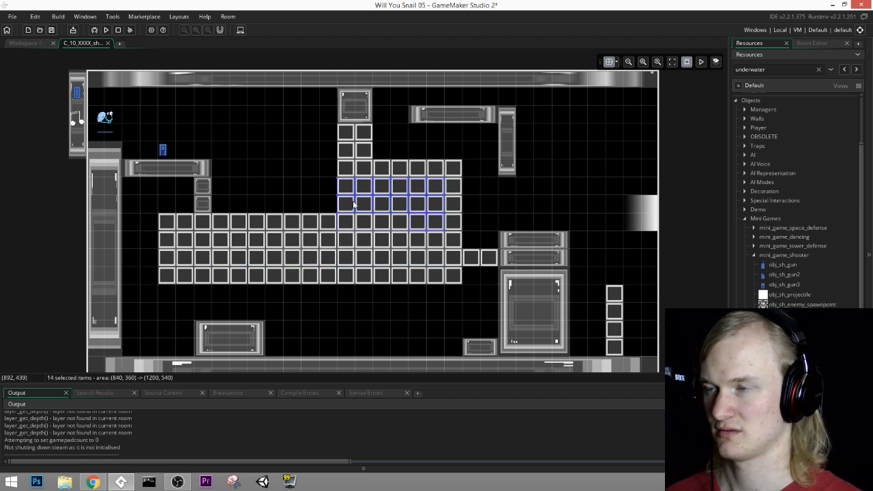
{"action": "key", "text": "Delete"}
{"action": "left_click", "coordinate": [349, 170]}
{"action": "key", "text": "Delete"}
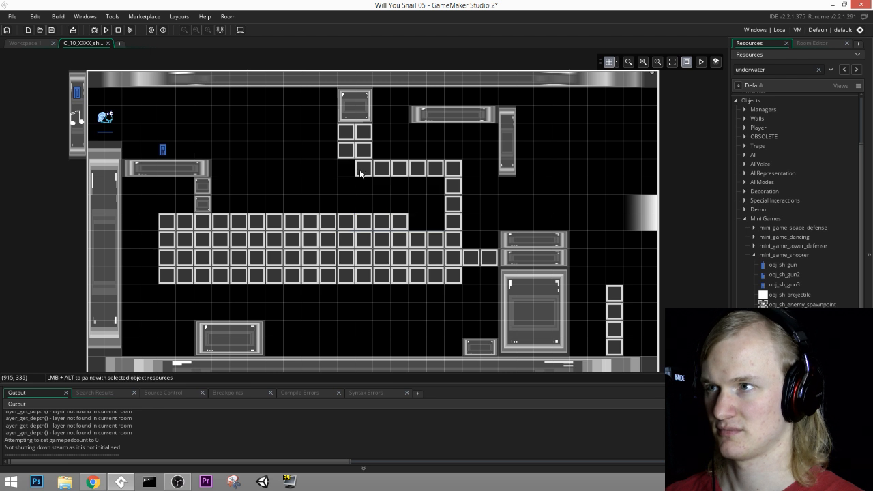
{"action": "left_click", "coordinate": [361, 171]}
{"action": "key", "text": "Delete"}
{"action": "left_click", "coordinate": [396, 170]}
{"action": "key", "text": "Delete"}
{"action": "left_click", "coordinate": [423, 172]}
Step: Delete the four destructible walls beneath the solid ceiling block and the leftover one from the y 300 row
{"action": "key", "text": "Delete"}
{"action": "left_click", "coordinate": [433, 171]}
{"action": "key", "text": "Delete"}
{"action": "left_click", "coordinate": [449, 170]}
{"action": "key", "text": "Delete"}
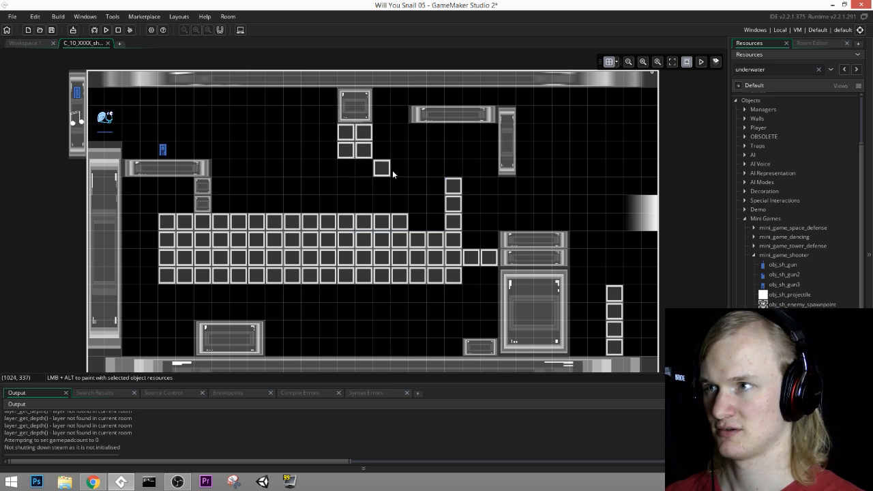
{"action": "left_click", "coordinate": [369, 154]}
{"action": "key", "text": "Delete"}
{"action": "key", "text": "Delete"}
{"action": "left_click", "coordinate": [344, 138]}
{"action": "key", "text": "Delete"}
{"action": "left_click", "coordinate": [346, 149]}
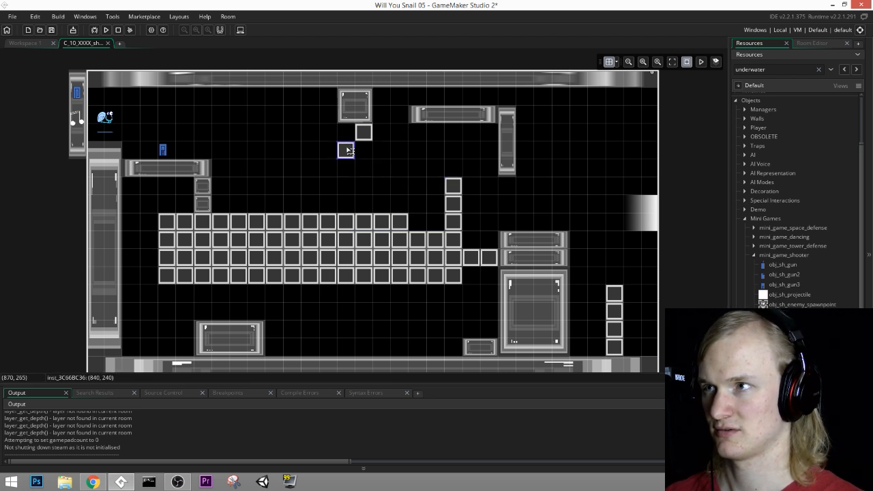
{"action": "key", "text": "Delete"}
{"action": "left_click", "coordinate": [363, 135]}
{"action": "key", "text": "Delete"}
Step: Complete the destructible block as a full grid from (240, 480) to (1320, 660) and delete the two walls protruding above it
{"action": "left_click", "coordinate": [425, 218], "text": "alt"}
{"action": "left_click", "coordinate": [434, 219], "text": "alt"}
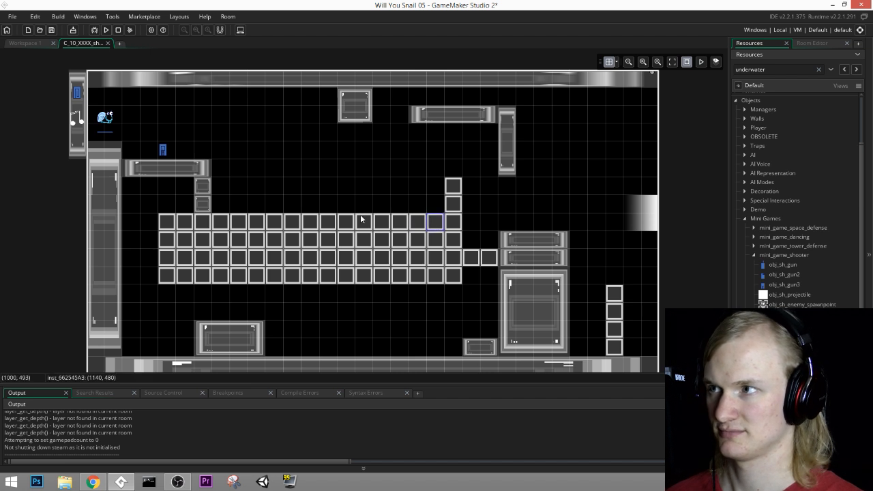
{"action": "left_click", "coordinate": [488, 239], "text": "alt"}
{"action": "left_click", "coordinate": [488, 221], "text": "alt"}
{"action": "left_click", "coordinate": [453, 205]}
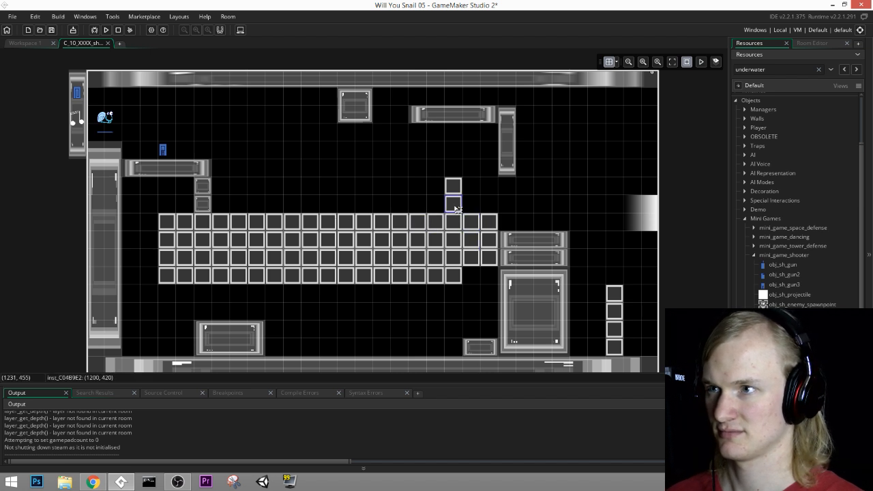
{"action": "key", "text": "Delete"}
{"action": "left_click", "coordinate": [471, 277], "text": "alt"}
{"action": "left_click", "coordinate": [489, 276], "text": "alt"}
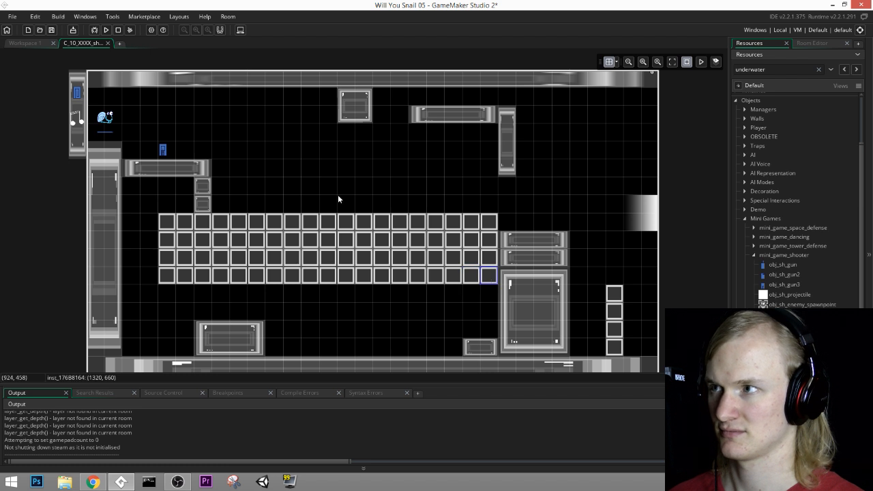
Step: Save the project and run the game with the solid destructible block
{"action": "middle_click_drag", "start_coordinate": [337, 197], "coordinate": [378, 205]}
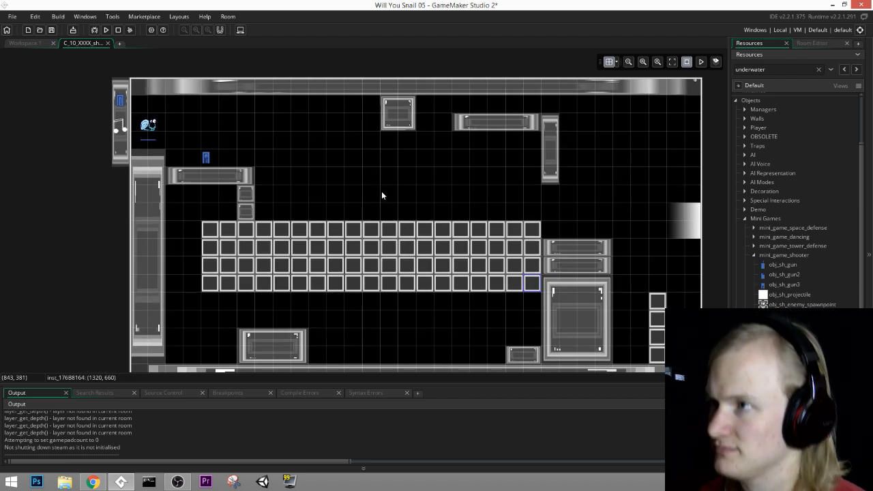
{"action": "left_click", "coordinate": [51, 31]}
{"action": "left_click", "coordinate": [107, 30]}
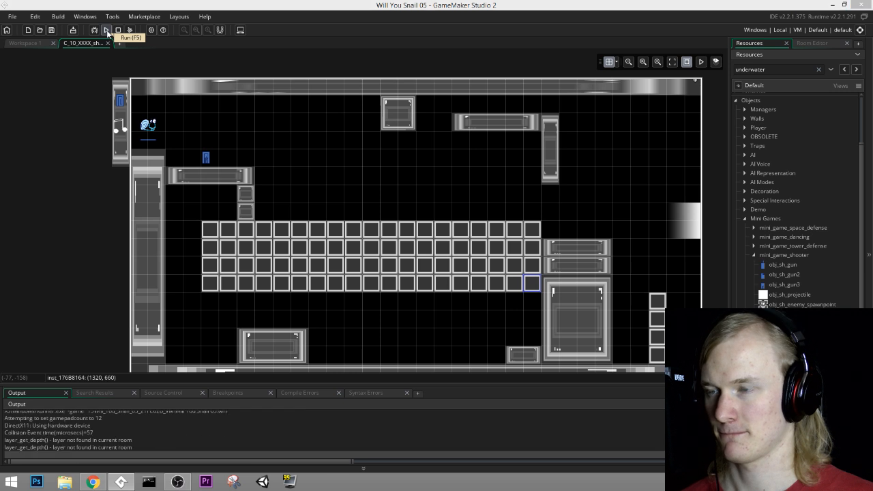
Step: Playtest the solid destructible block by collecting the gun, crossing the block while firing down at it, and turning back toward the start
{"action": "key", "text": "space"}
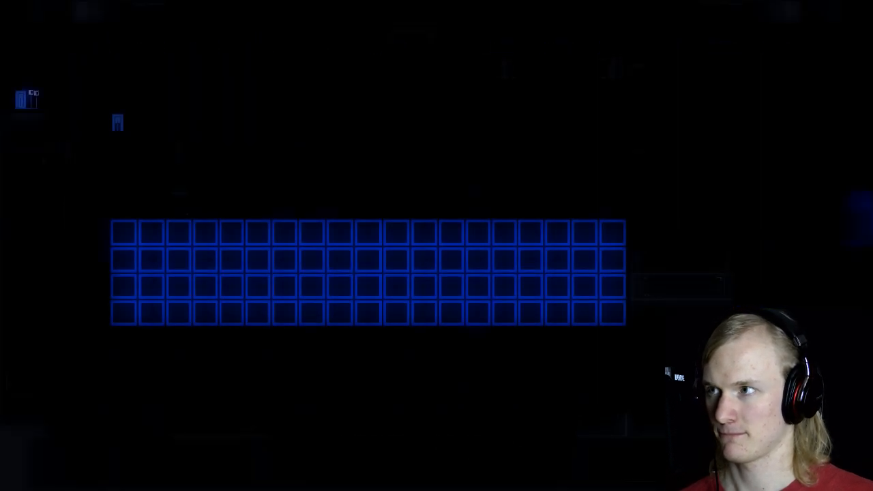
{"action": "key", "text": "Right"}
{"action": "key", "text": "space"}
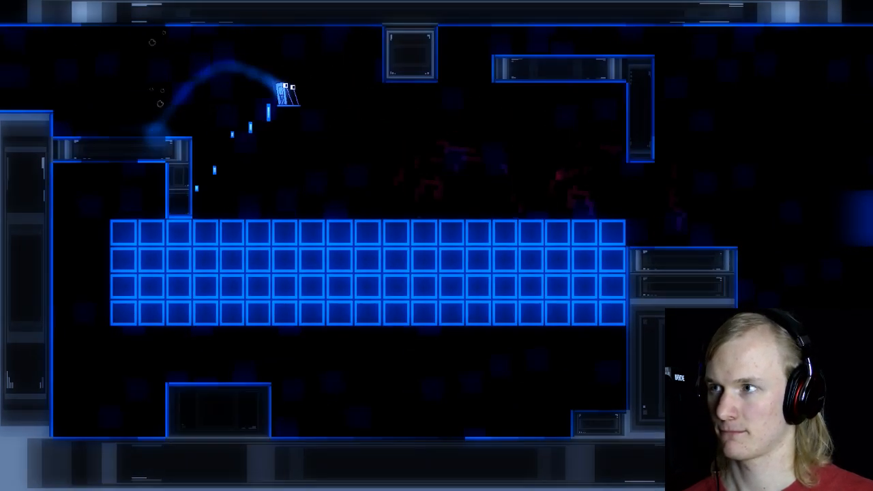
{"action": "key", "text": "space"}
{"action": "key", "text": "space"}
{"action": "key", "text": "Left"}
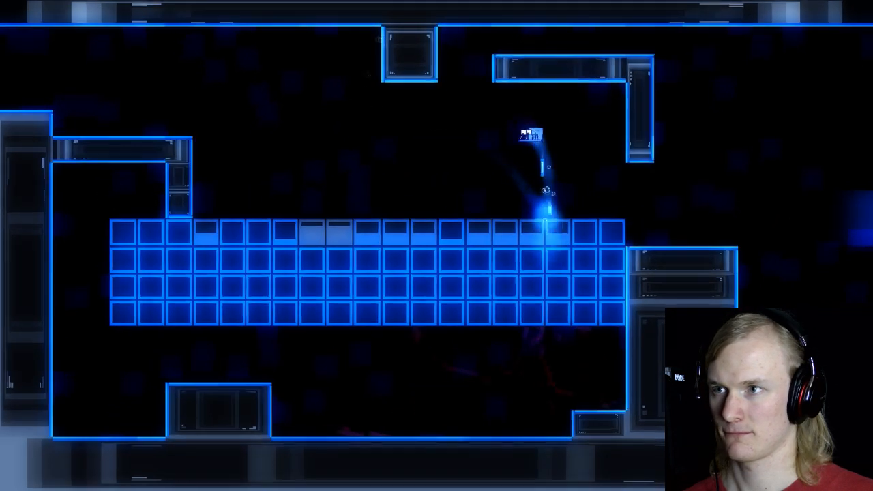
{"action": "key", "text": "space"}
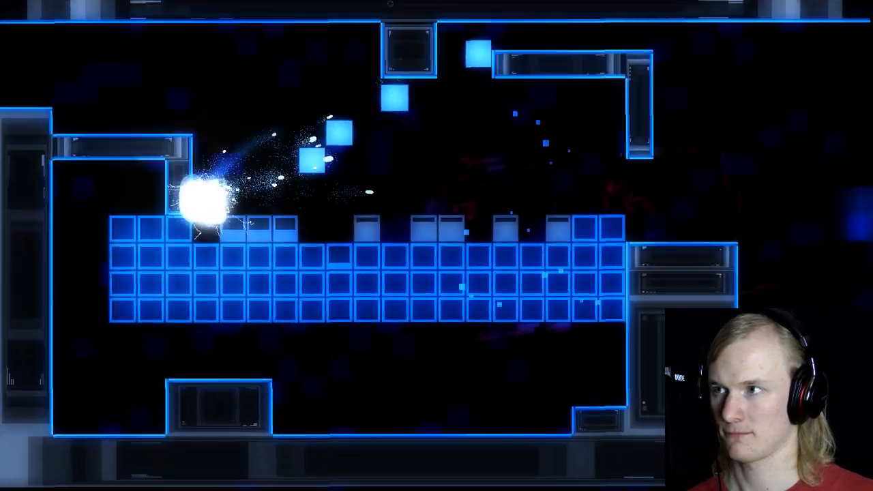
Step: Replay the level from the start several times, double-jumping across the destructible block while shooting away walls in its top row
{"action": "key", "text": "Right"}
{"action": "key", "text": "space"}
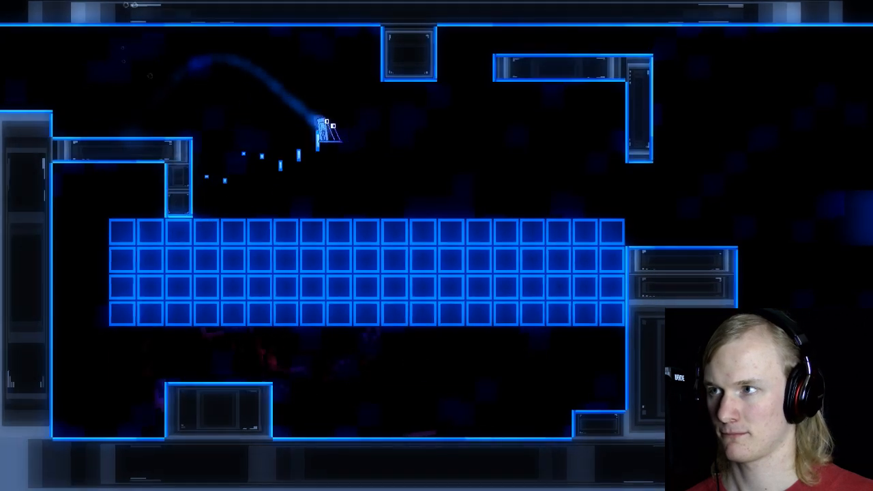
{"action": "key", "text": "space"}
{"action": "key", "text": "space"}
{"action": "key", "text": "Left"}
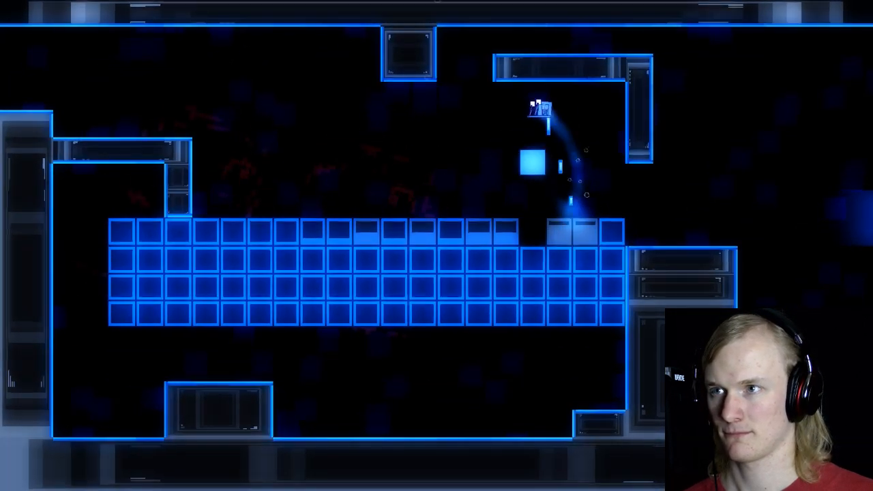
{"action": "key", "text": "Right"}
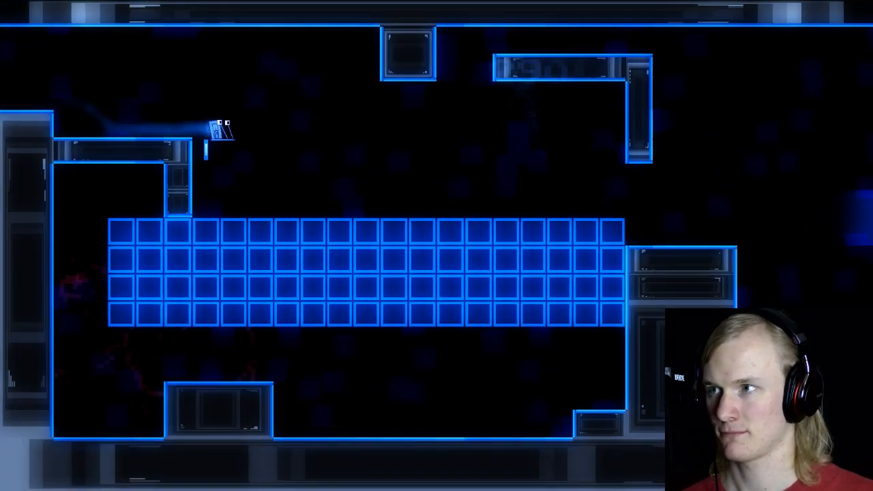
{"action": "key", "text": "space"}
{"action": "key", "text": "space"}
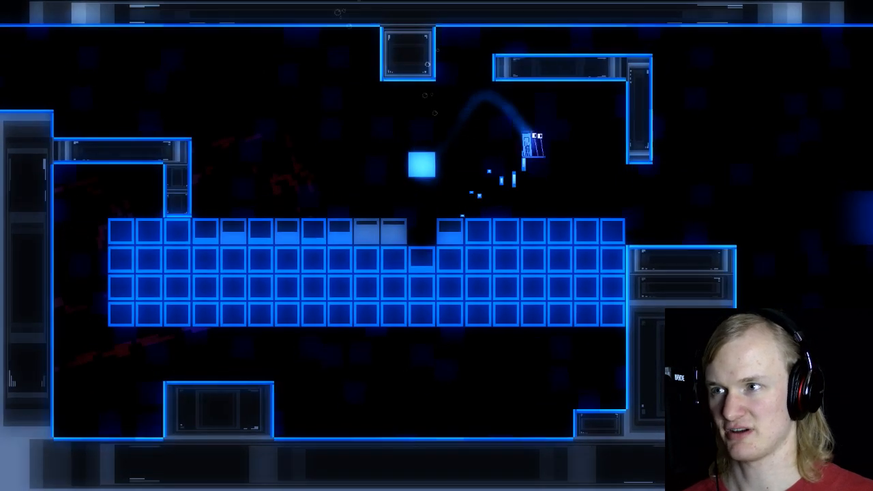
{"action": "key", "text": "Right"}
{"action": "key", "text": "space"}
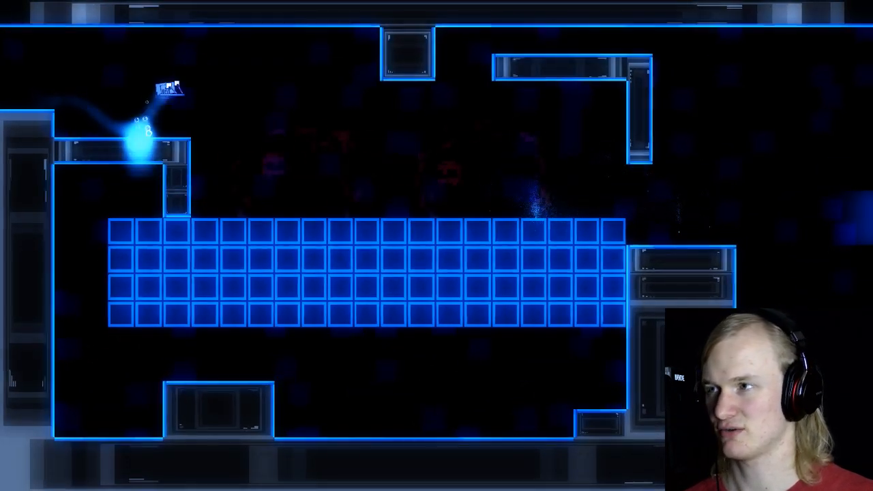
{"action": "key", "text": "Right"}
{"action": "key", "text": "space"}
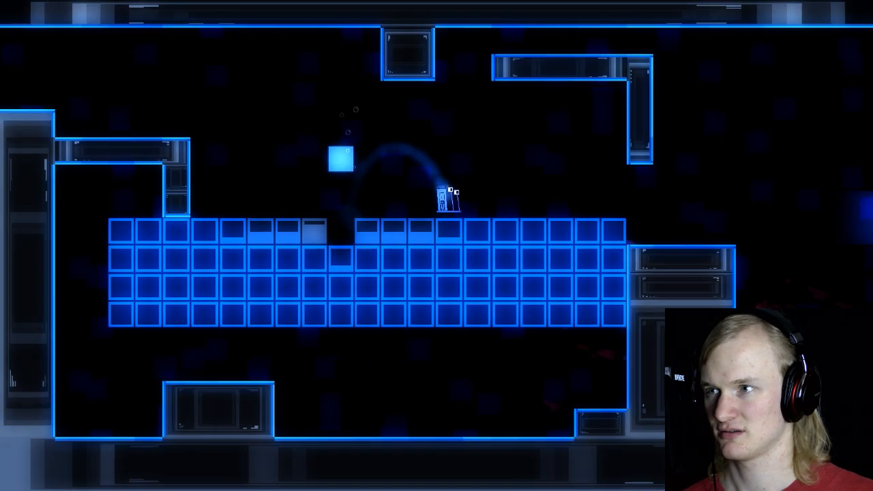
{"action": "key", "text": "space"}
{"action": "key", "text": "Left"}
{"action": "key", "text": "space"}
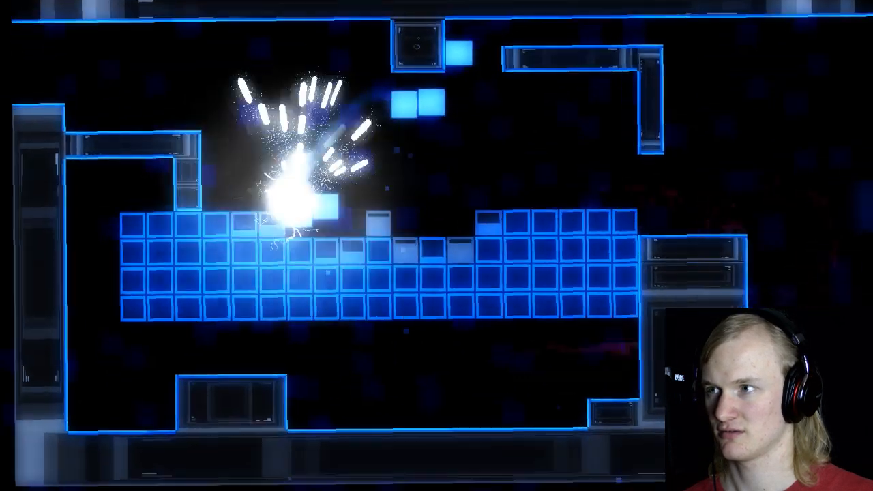
Step: Run further playtest attempts, shooting the top row from the air and reversing direction above the block's far half
{"action": "key", "text": "Right"}
{"action": "key", "text": "space"}
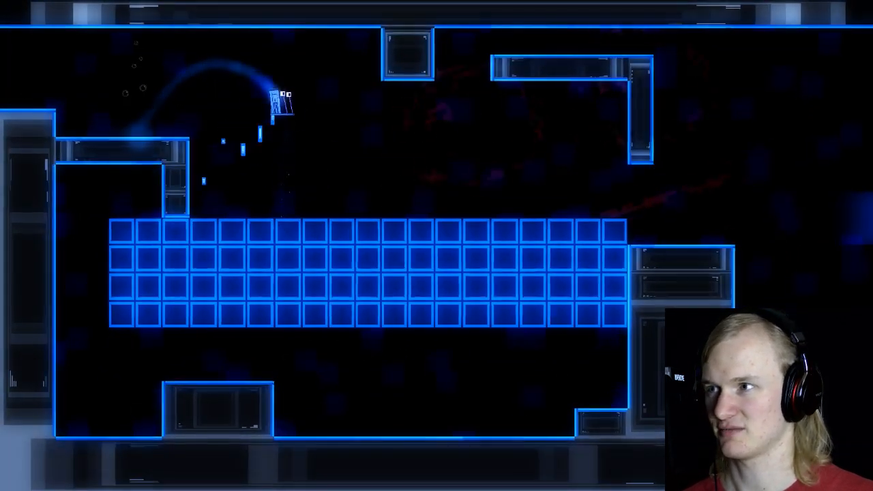
{"action": "key", "text": "space"}
{"action": "key", "text": "space"}
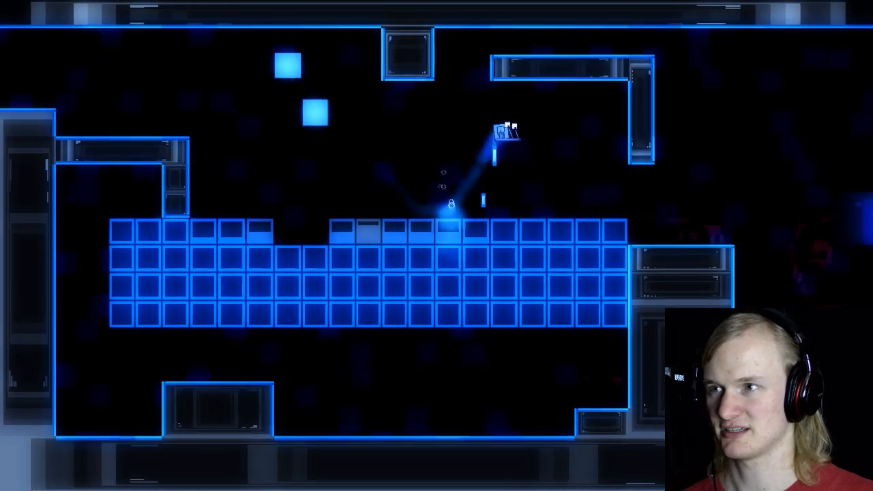
{"action": "key", "text": "space"}
{"action": "key", "text": "Left"}
{"action": "key", "text": "space"}
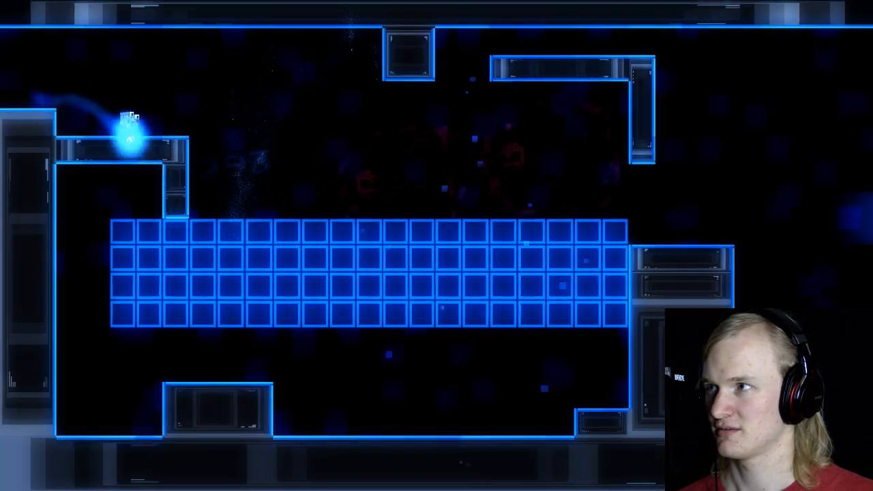
{"action": "key", "text": "space"}
{"action": "key", "text": "Right"}
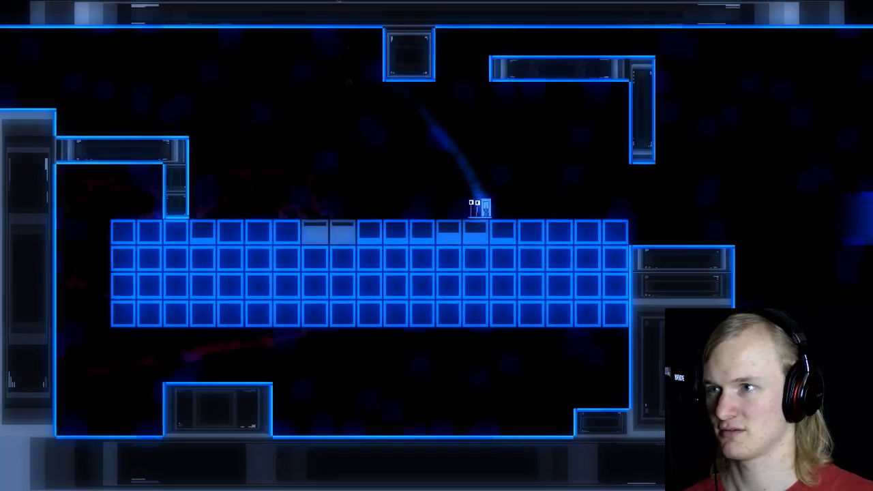
{"action": "key", "text": "space"}
{"action": "key", "text": "Left"}
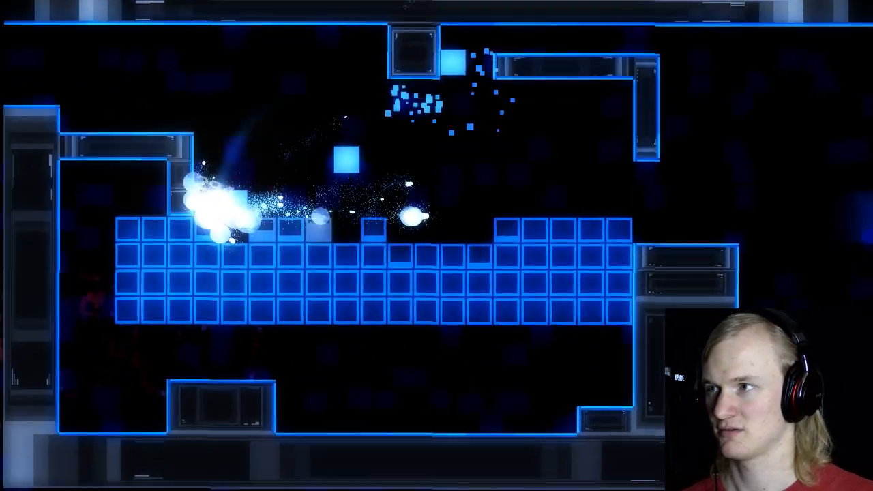
{"action": "key", "text": "Right"}
{"action": "key", "text": "space"}
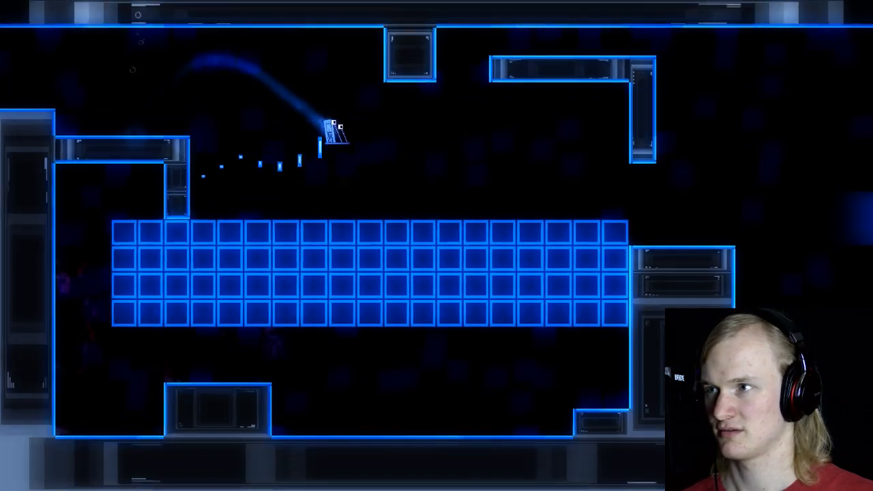
{"action": "key", "text": "Left"}
{"action": "key", "text": "space"}
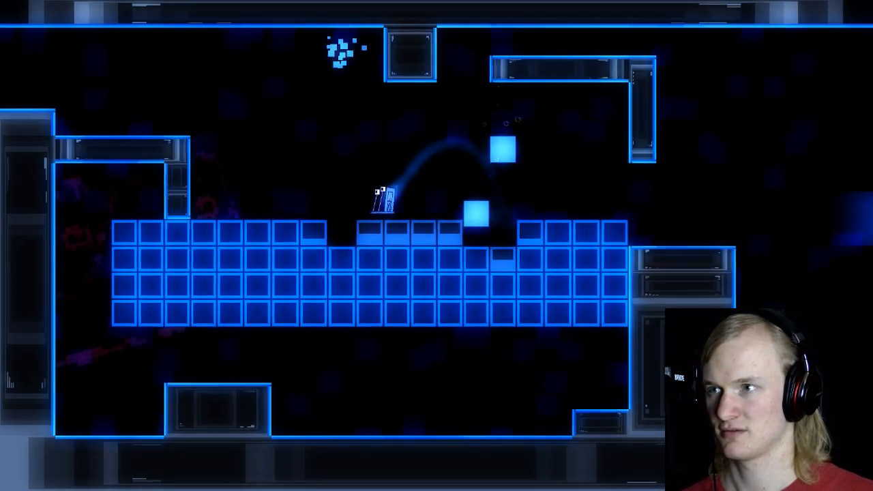
{"action": "key", "text": "space"}
{"action": "key", "text": "Right"}
{"action": "key", "text": "space"}
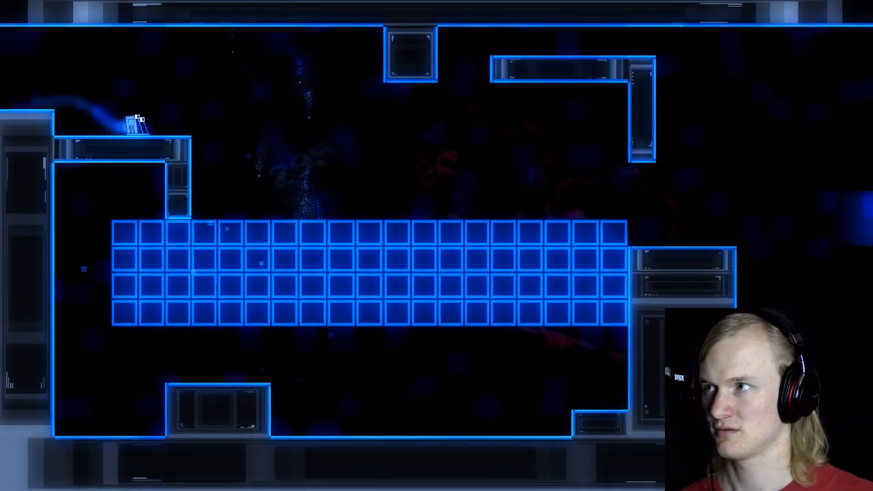
{"action": "key", "text": "Right"}
{"action": "key", "text": "space"}
{"action": "key", "text": "space"}
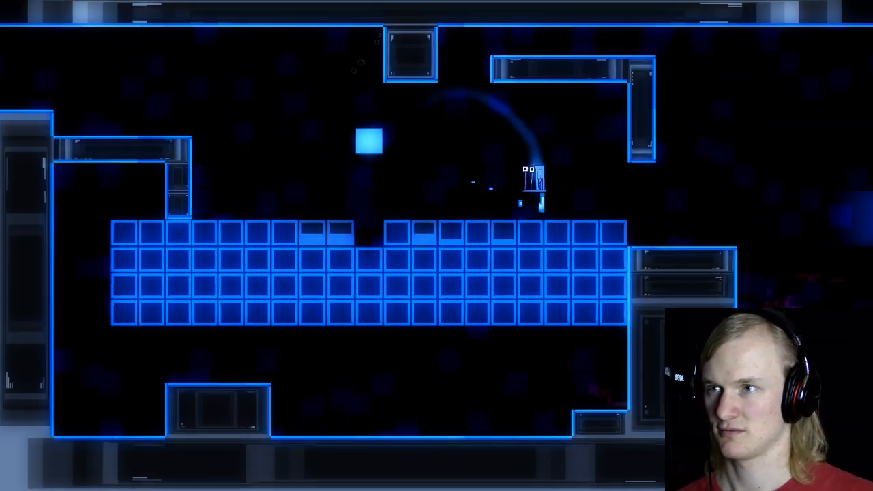
{"action": "key", "text": "Right"}
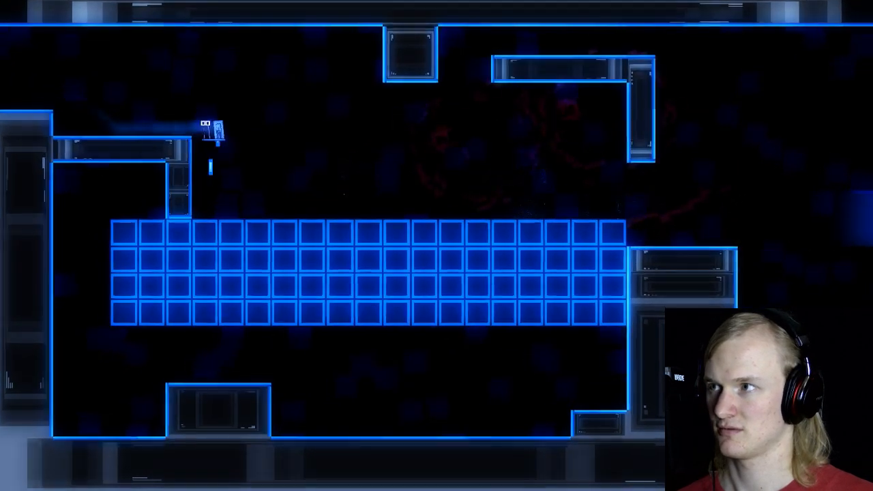
Step: Test running along the block's top surface to its far end, then jumping back over it while firing down
{"action": "key", "text": "Right"}
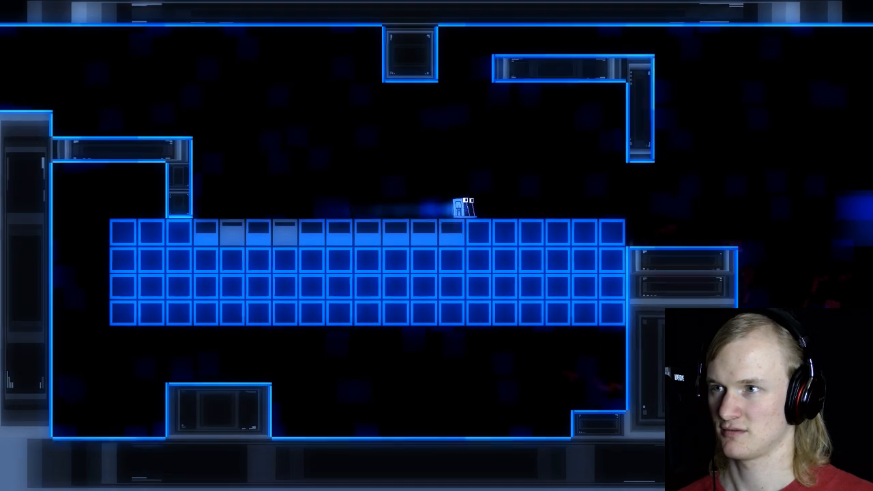
{"action": "key", "text": "space"}
{"action": "key", "text": "Left"}
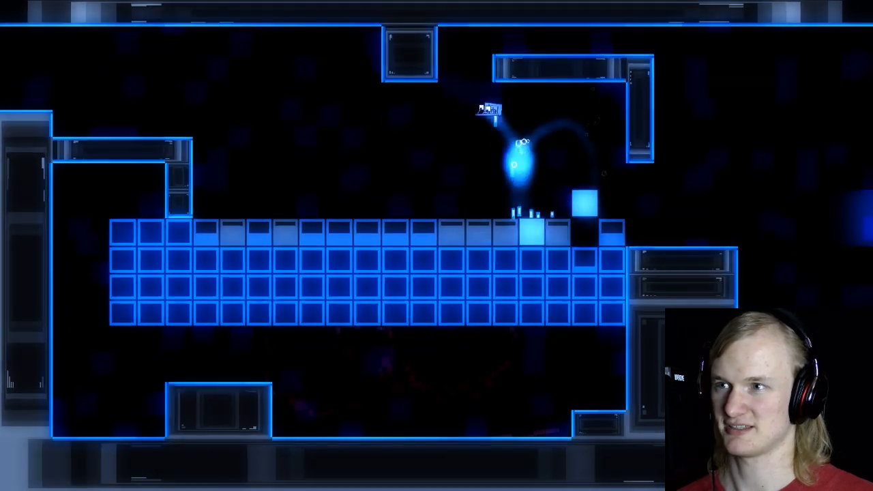
{"action": "key", "text": "space"}
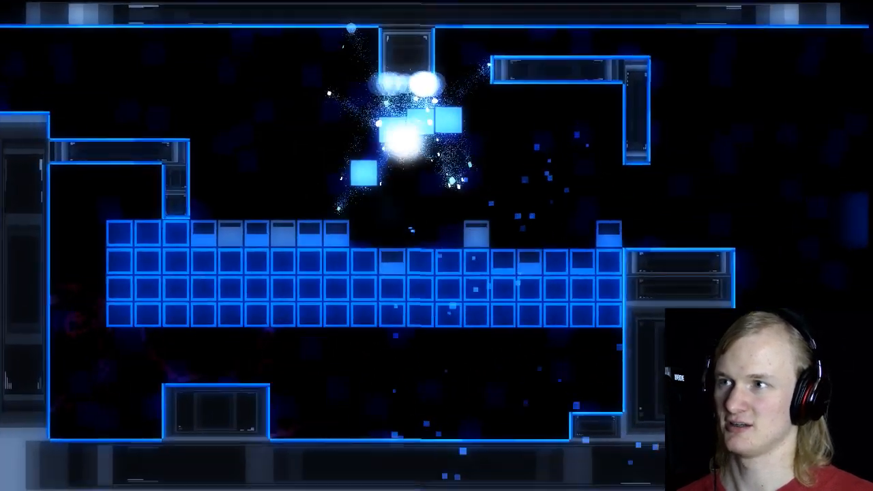
Step: Playtest repeated back-and-forth passes over the destructible block, firing down between jumps and restarting after each death
{"action": "key", "text": "Right"}
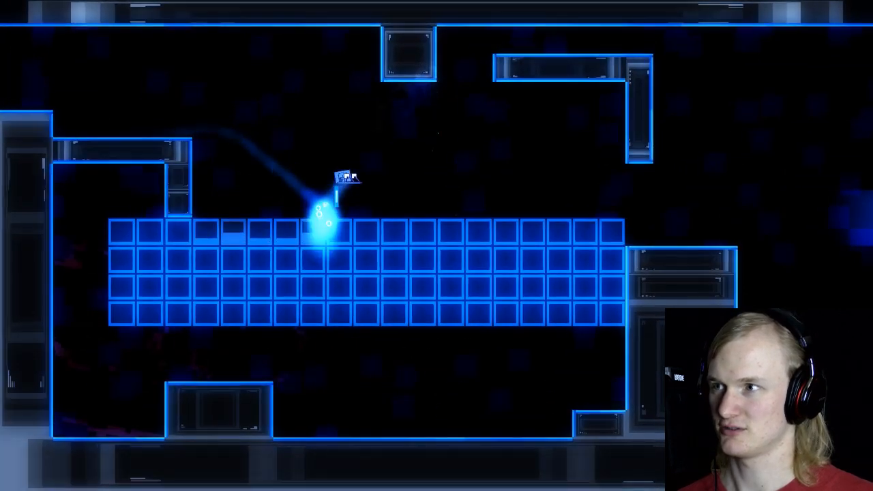
{"action": "key", "text": "space"}
{"action": "key", "text": "Left"}
{"action": "key", "text": "space"}
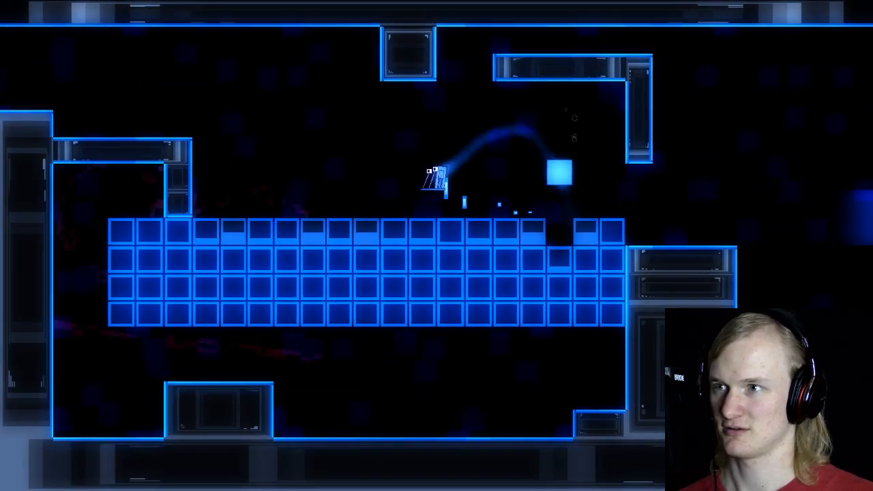
{"action": "key", "text": "space"}
{"action": "key", "text": "Right"}
{"action": "key", "text": "space"}
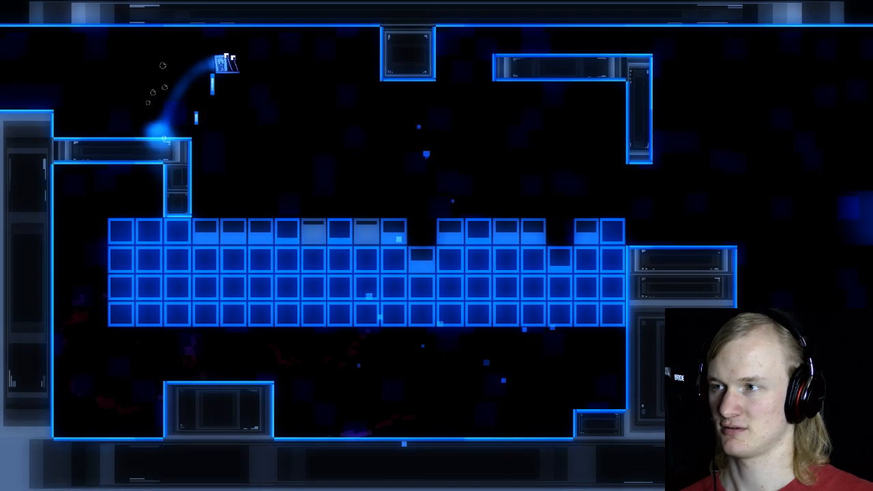
{"action": "key", "text": "space"}
{"action": "key", "text": "Left"}
{"action": "key", "text": "space"}
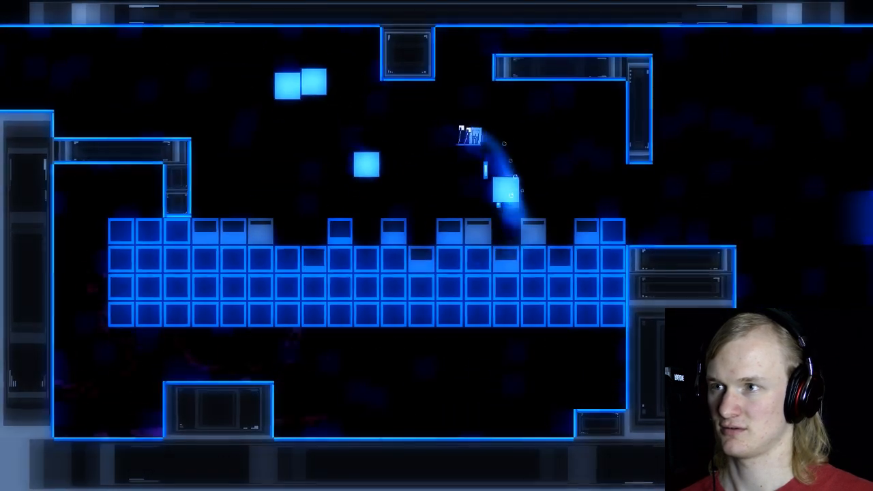
{"action": "key", "text": "space"}
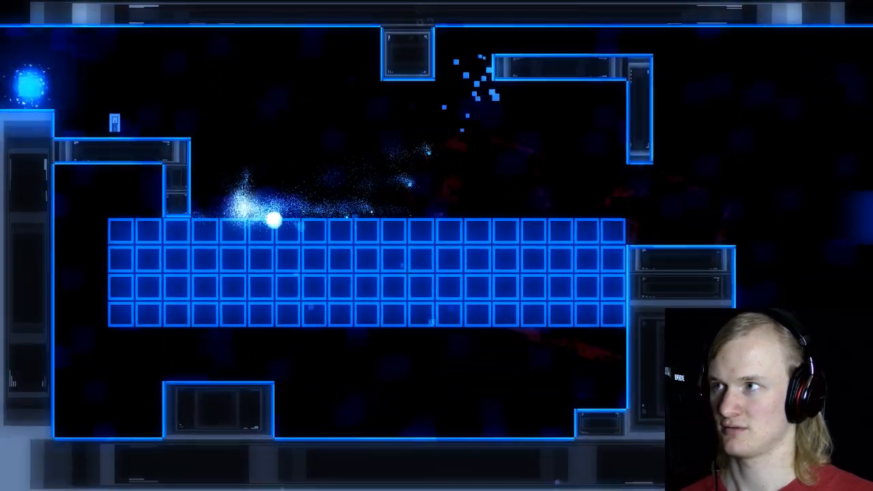
{"action": "key", "text": "Right"}
{"action": "key", "text": "space"}
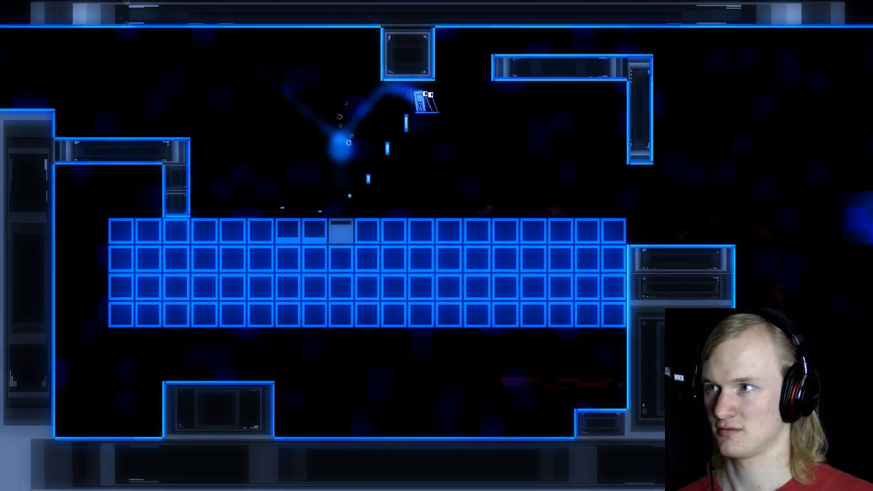
{"action": "key", "text": "Left"}
{"action": "key", "text": "space"}
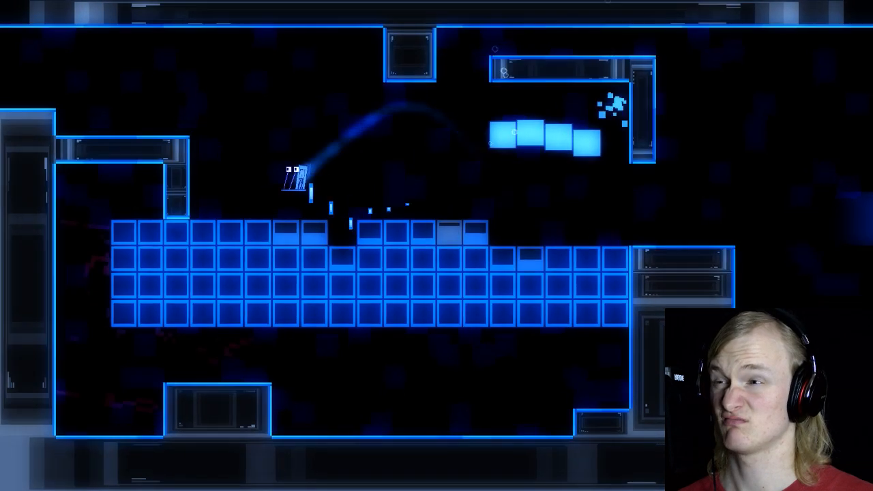
Step: Test digging into the block's second and third rows by jumping between both ends while firing down
{"action": "key", "text": "space"}
{"action": "key", "text": "space"}
{"action": "key", "text": "Right"}
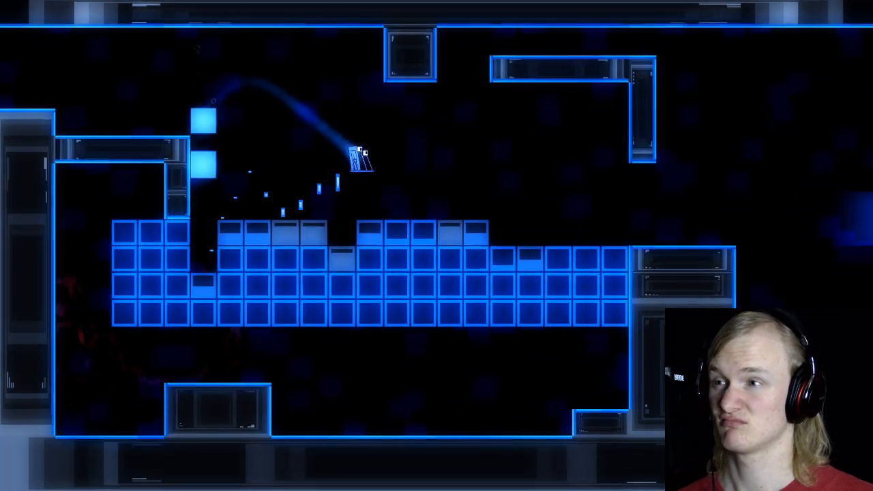
{"action": "key", "text": "space"}
{"action": "key", "text": "Left"}
{"action": "key", "text": "space"}
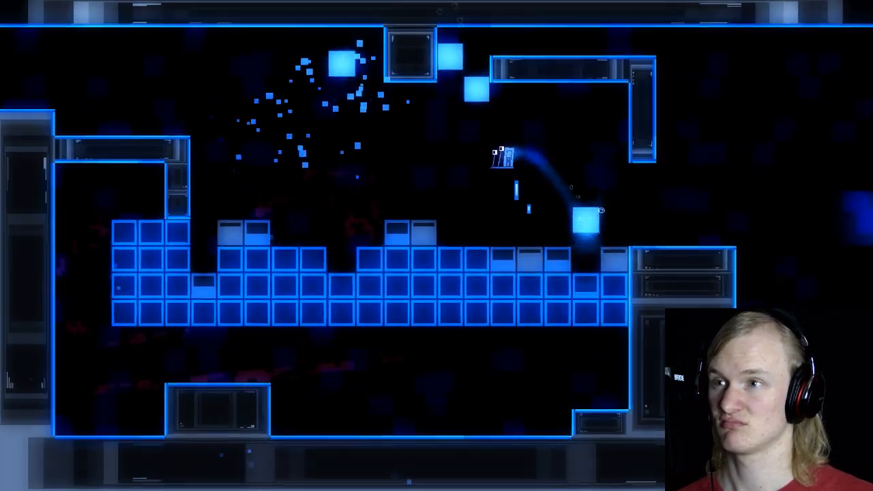
{"action": "key", "text": "space"}
{"action": "key", "text": "space"}
{"action": "key", "text": "Right"}
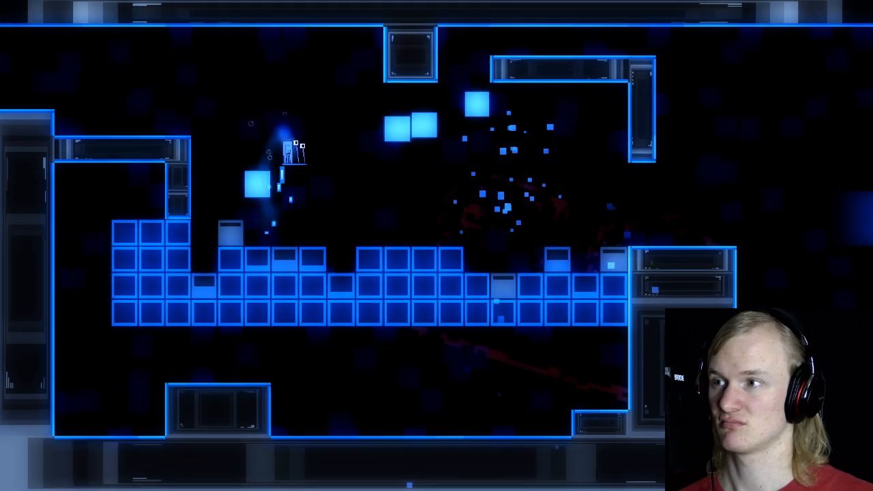
{"action": "key", "text": "space"}
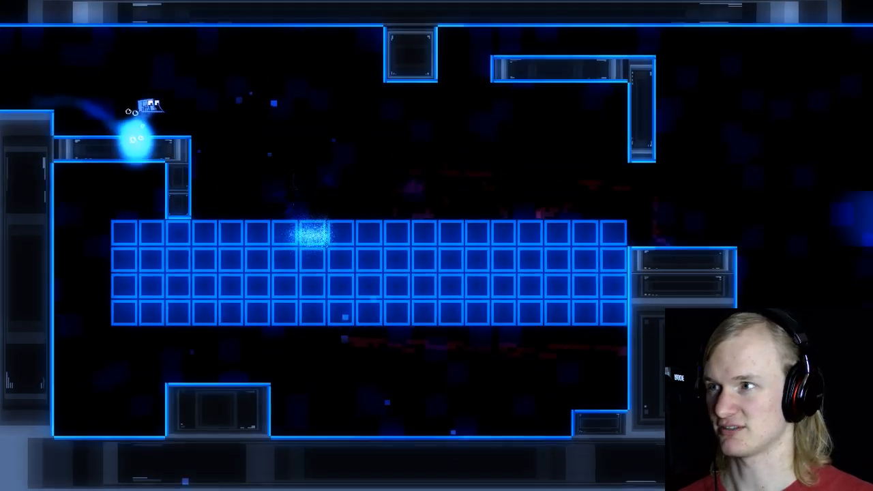
Step: Playtest a pass over the block to its far half and back to the near end, firing down with each jump
{"action": "key", "text": "space"}
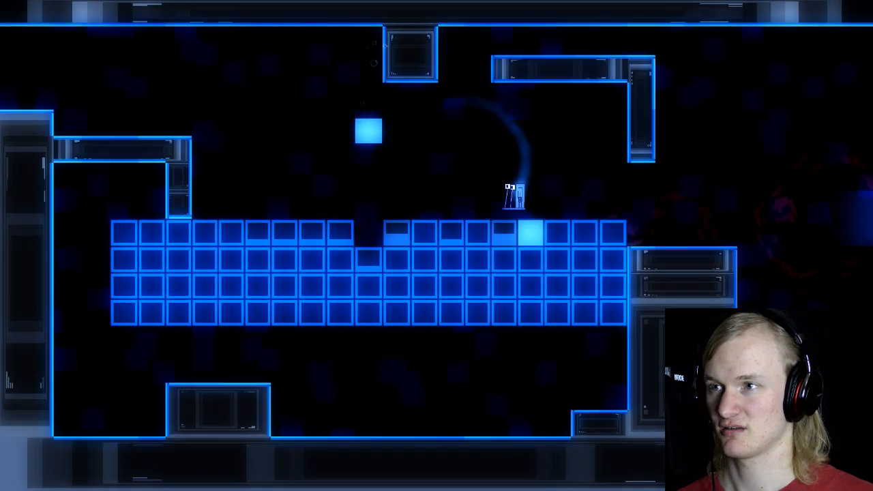
{"action": "key", "text": "space"}
{"action": "key", "text": "space"}
{"action": "key", "text": "Right"}
{"action": "key", "text": "space"}
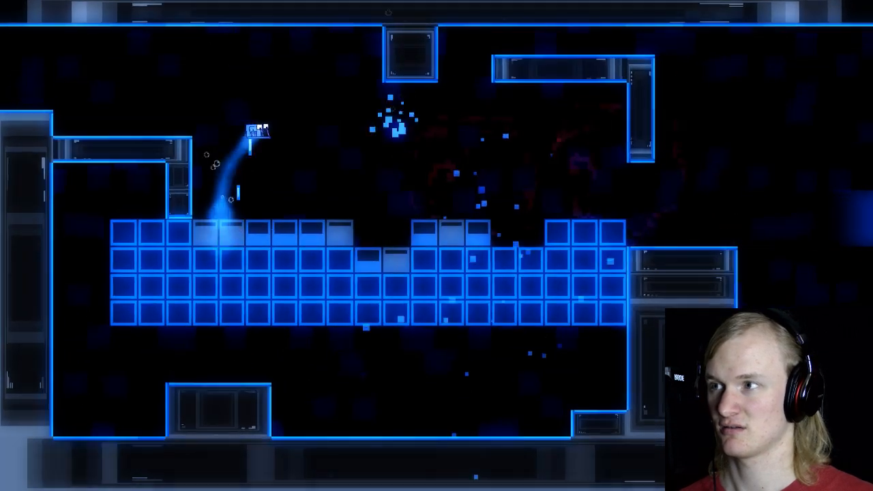
{"action": "key", "text": "space"}
{"action": "key", "text": "space"}
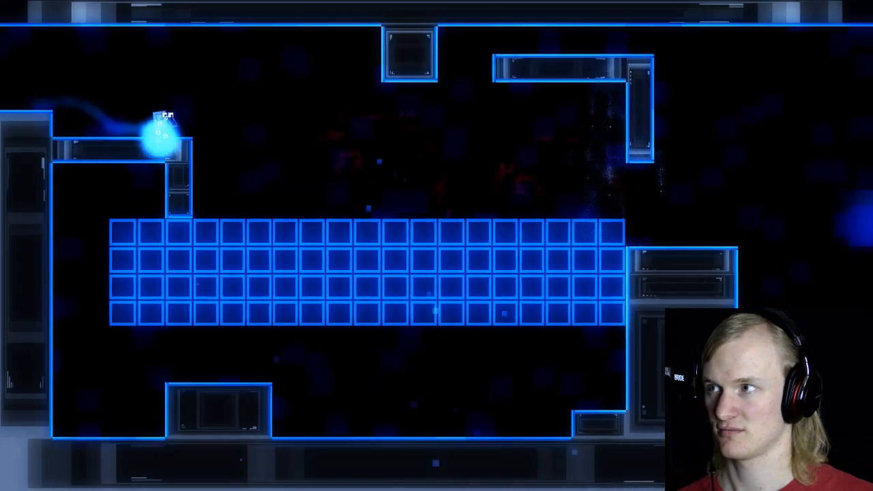
Step: Run two more playtest attempts, shooting the top row from high jumps while crossing the block in both directions
{"action": "key", "text": "space"}
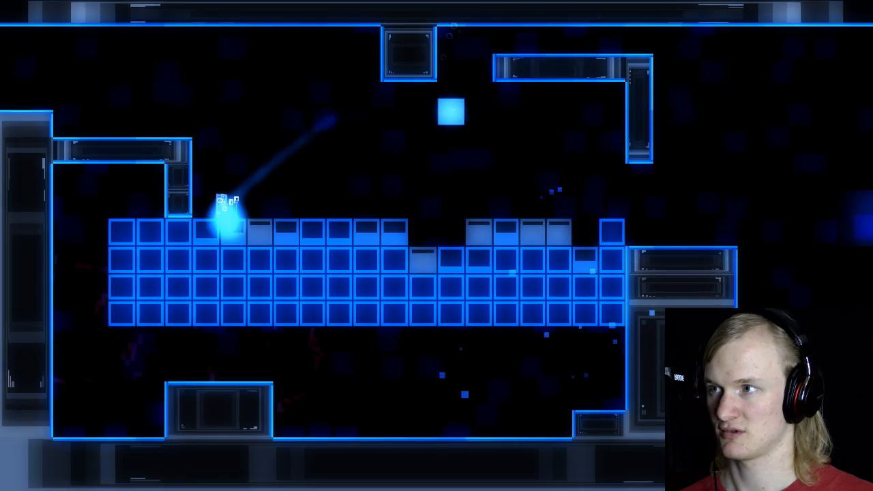
{"action": "key", "text": "space"}
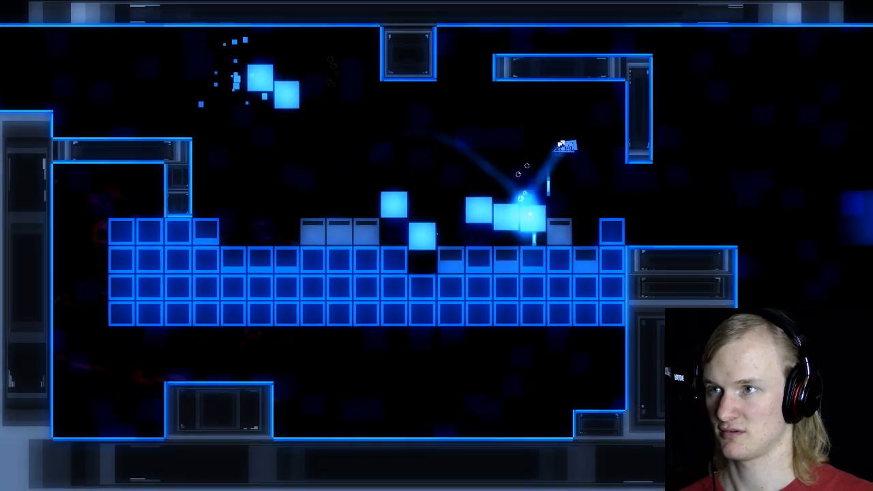
{"action": "key", "text": "space"}
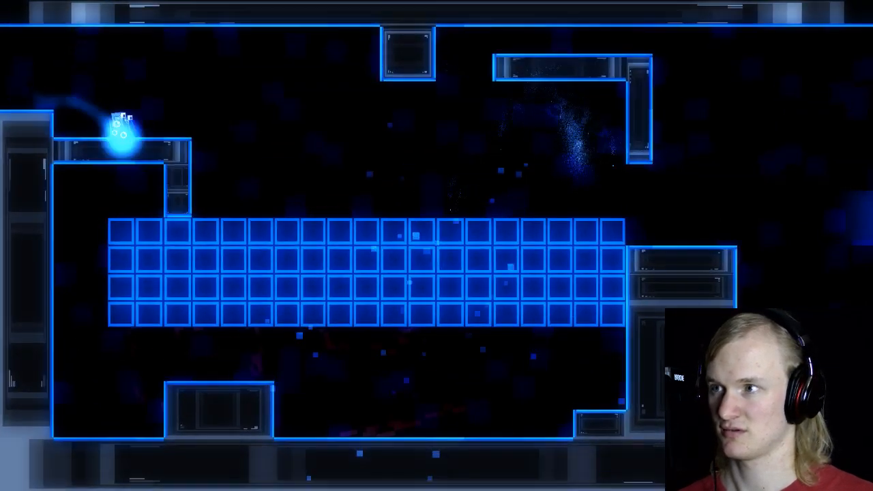
{"action": "key", "text": "space"}
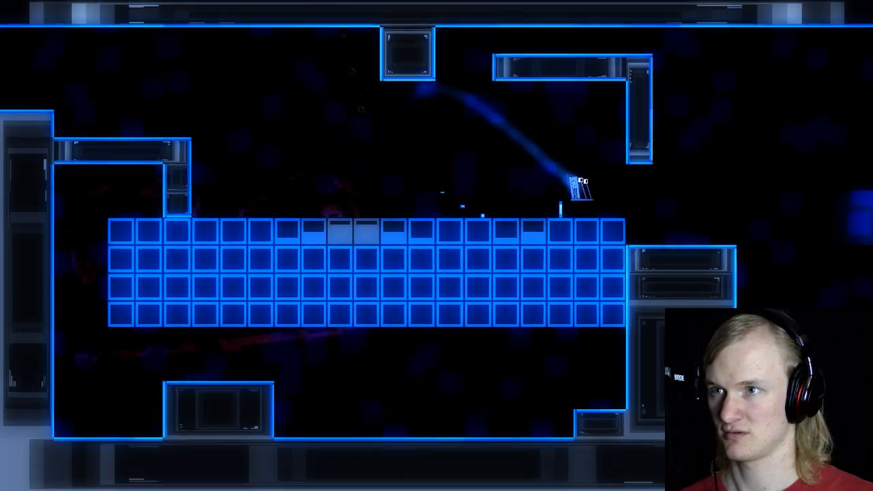
{"action": "key", "text": "space"}
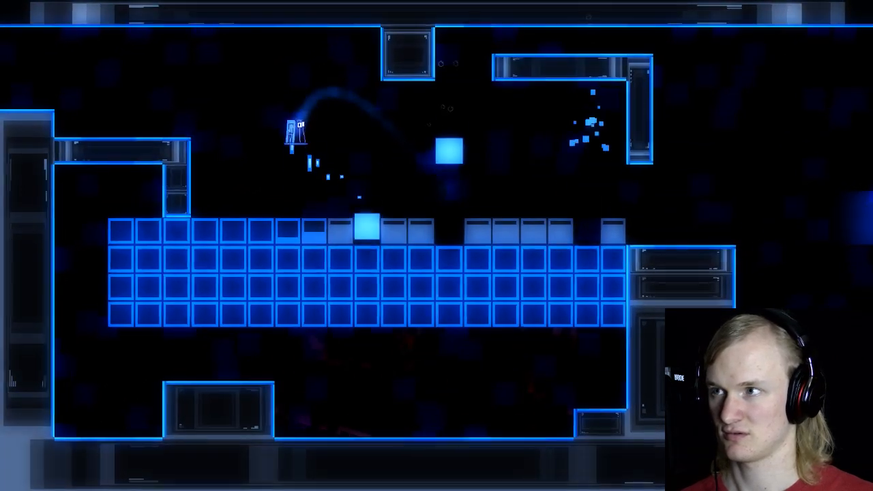
{"action": "key", "text": "space"}
{"action": "key", "text": "Right"}
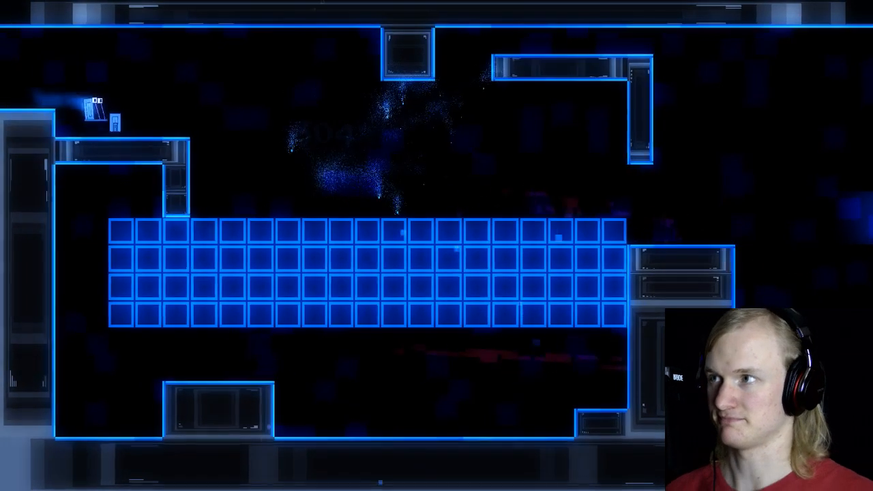
Step: Test shooting the block's middle from the air, reversing direction over the far half and returning to the near end
{"action": "key", "text": "space"}
{"action": "key", "text": "space"}
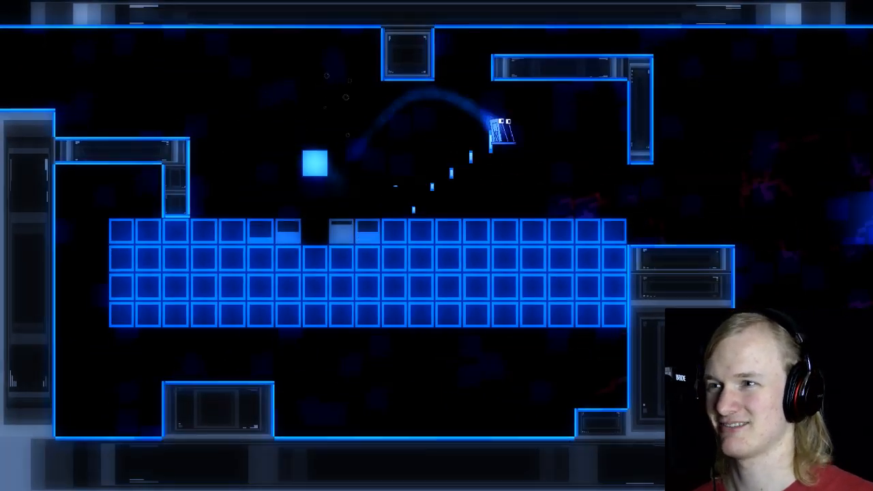
{"action": "key", "text": "Left"}
{"action": "key", "text": "space"}
{"action": "key", "text": "space"}
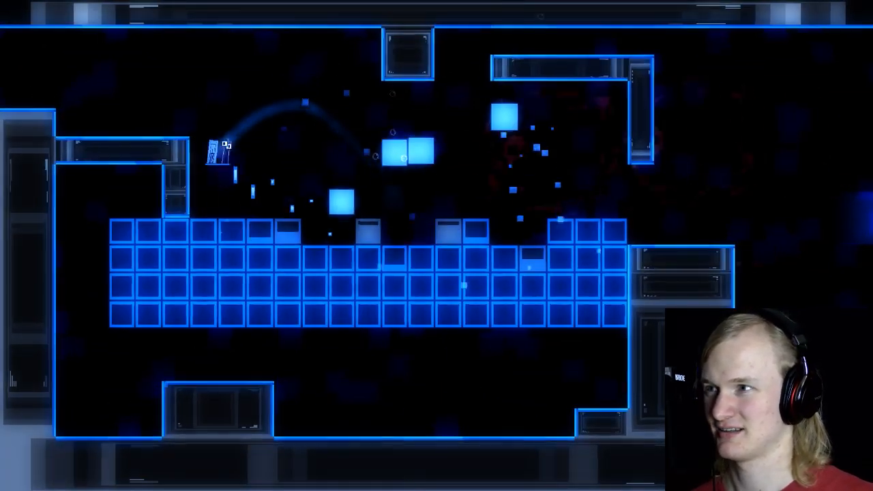
{"action": "key", "text": "Right"}
{"action": "key", "text": "space"}
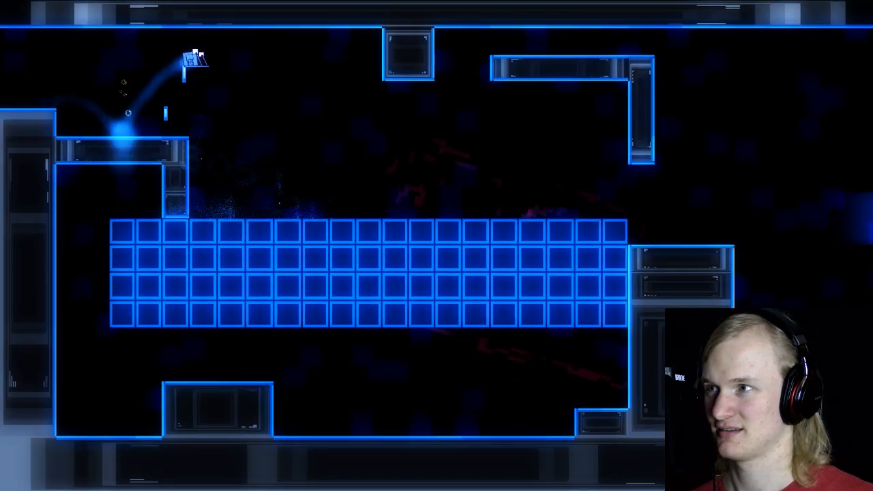
Step: Test crossing the top row to the far edge, then turning back and landing beside the starting ledge
{"action": "key", "text": "space"}
{"action": "key", "text": "Left"}
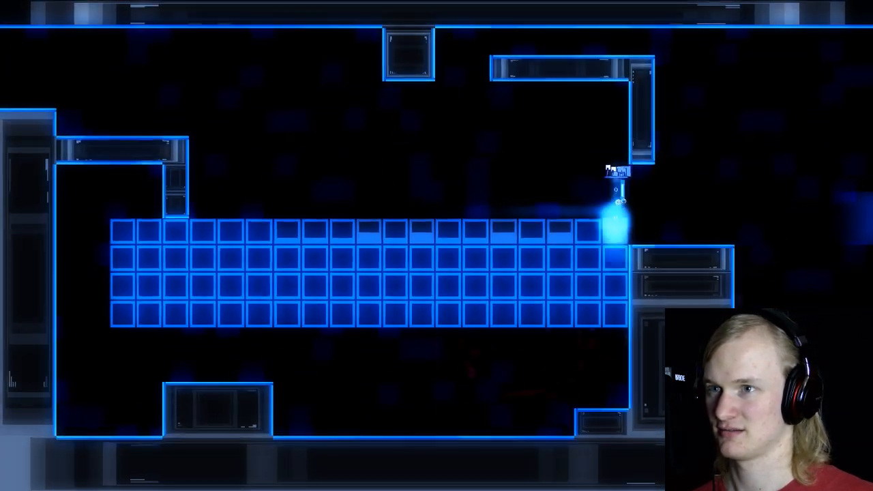
{"action": "key", "text": "space"}
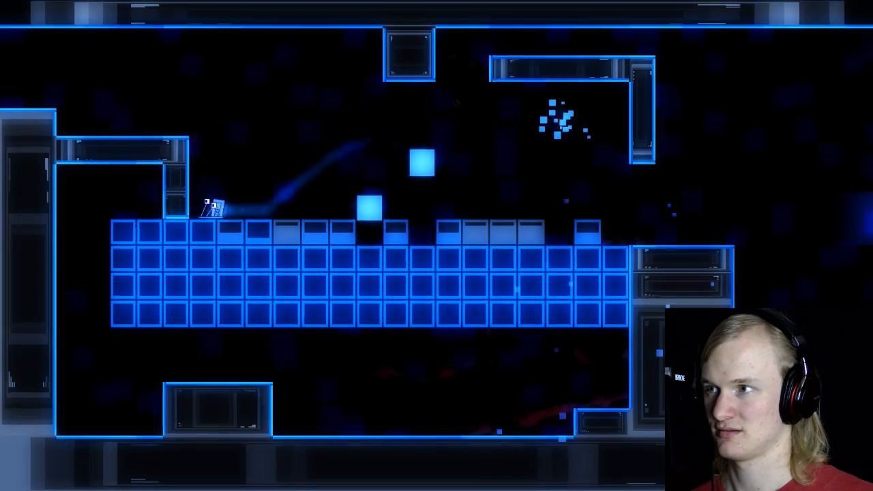
{"action": "key", "text": "space"}
{"action": "key", "text": "Right"}
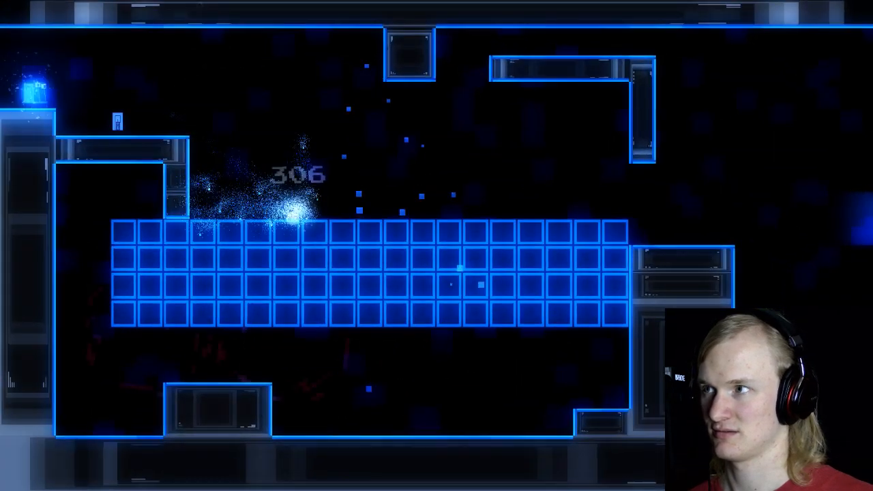
Step: Test breaking the near half's top row with short airborne reversals above the block's middle
{"action": "key", "text": "Right"}
{"action": "key", "text": "space"}
{"action": "key", "text": "space"}
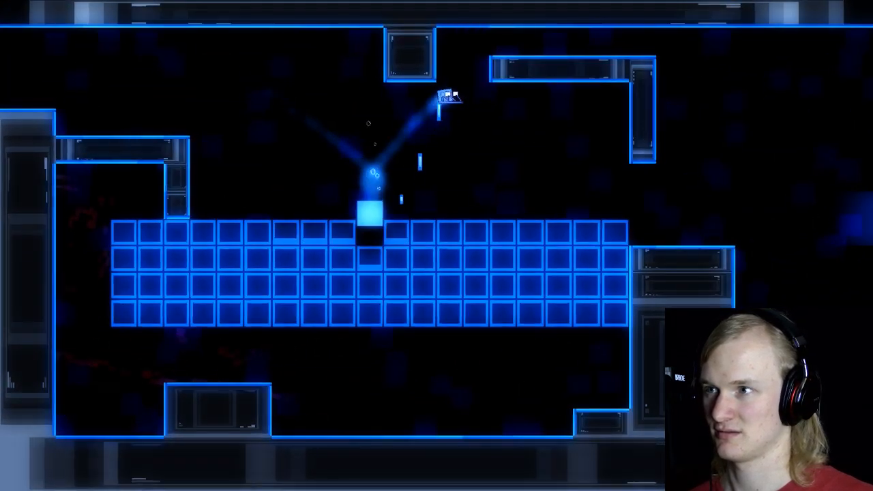
{"action": "key", "text": "Left"}
{"action": "key", "text": "space"}
{"action": "key", "text": "space"}
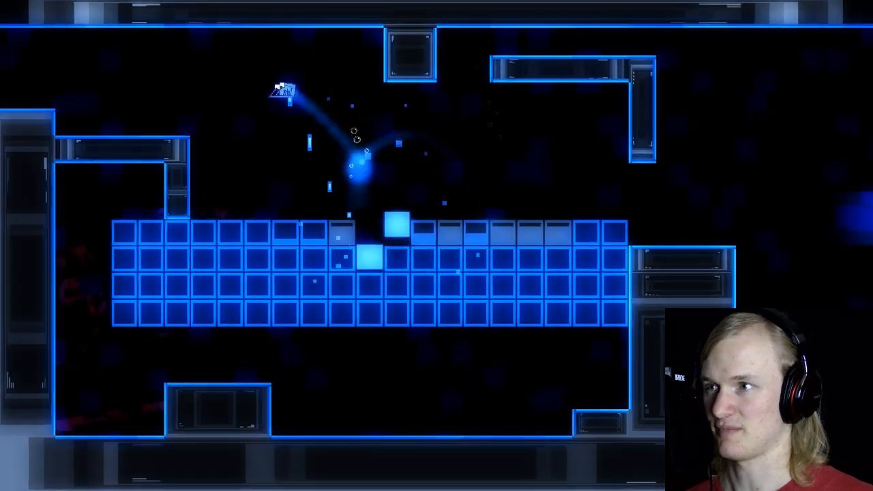
{"action": "key", "text": "Right"}
{"action": "key", "text": "space"}
Step: Test clearing the far half's top row beneath the hanging wall, then restart with a run from the near end
{"action": "key", "text": "space"}
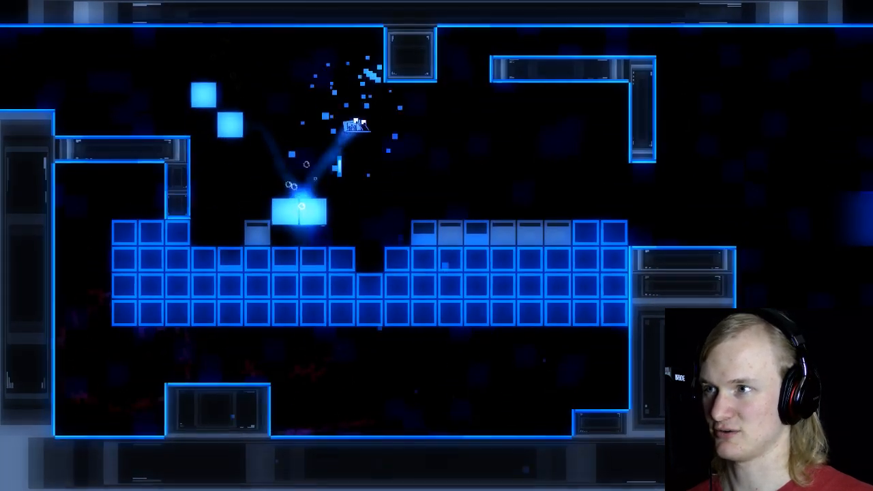
{"action": "key", "text": "space"}
{"action": "key", "text": "Left"}
{"action": "key", "text": "space"}
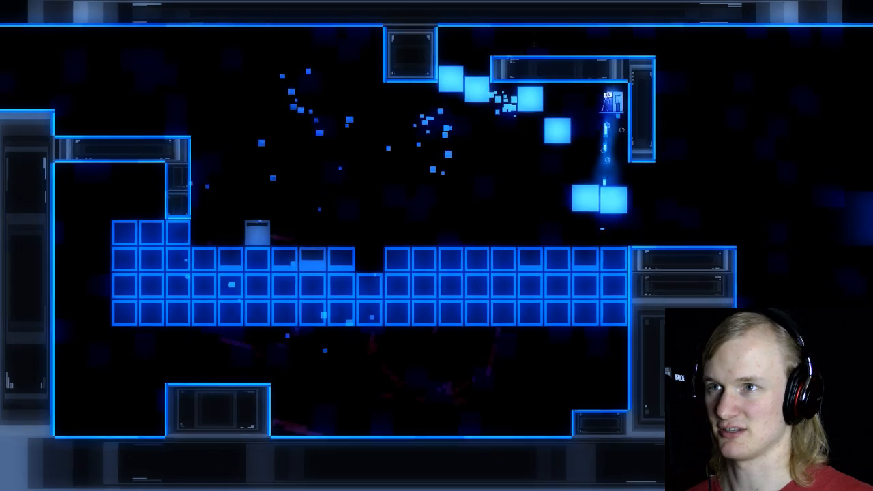
{"action": "key", "text": "Right"}
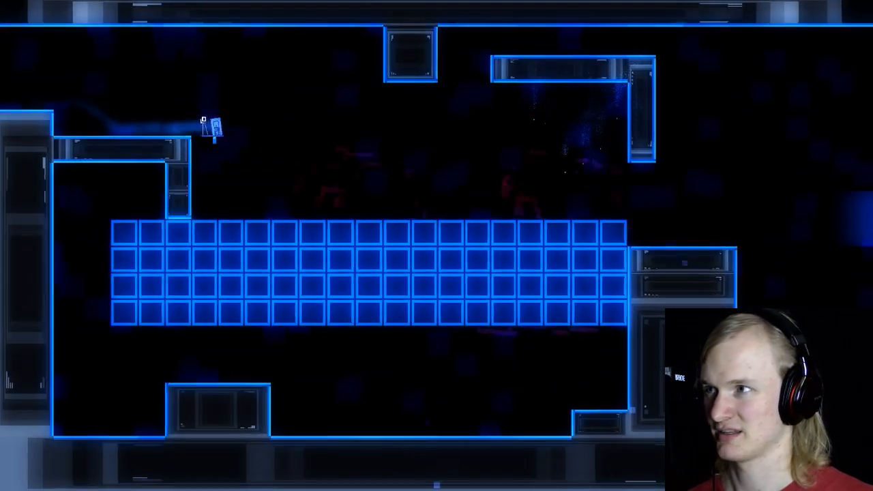
{"action": "key", "text": "space"}
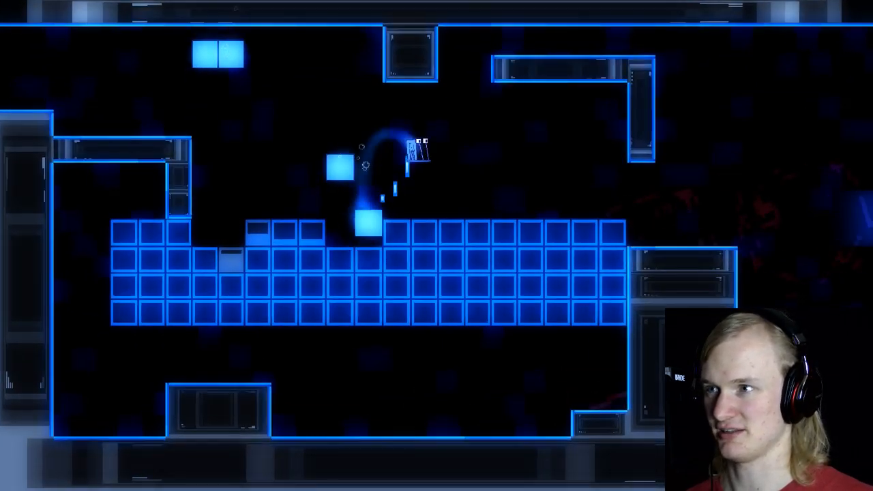
{"action": "key", "text": "space"}
Step: Playtest another attempt, firing at the fourth to sixth columns beyond the ledge, then reversing over the far half
{"action": "key", "text": "space"}
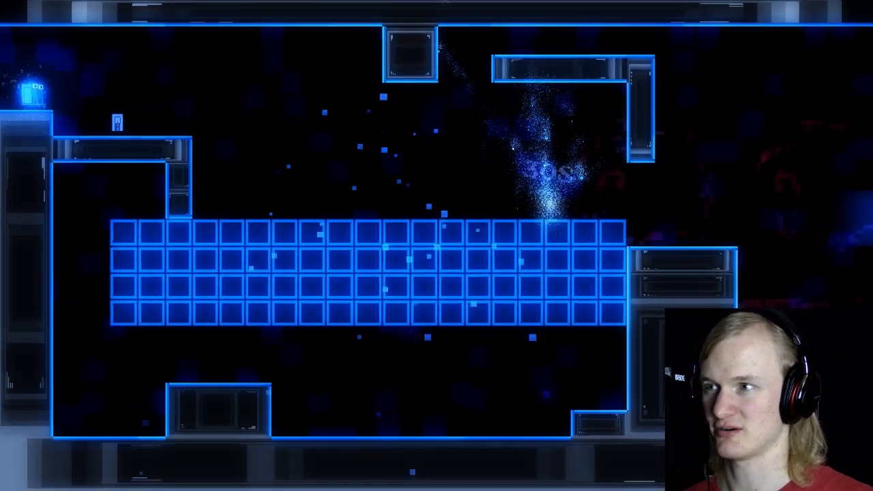
{"action": "key", "text": "Right"}
{"action": "key", "text": "space"}
{"action": "key", "text": "space"}
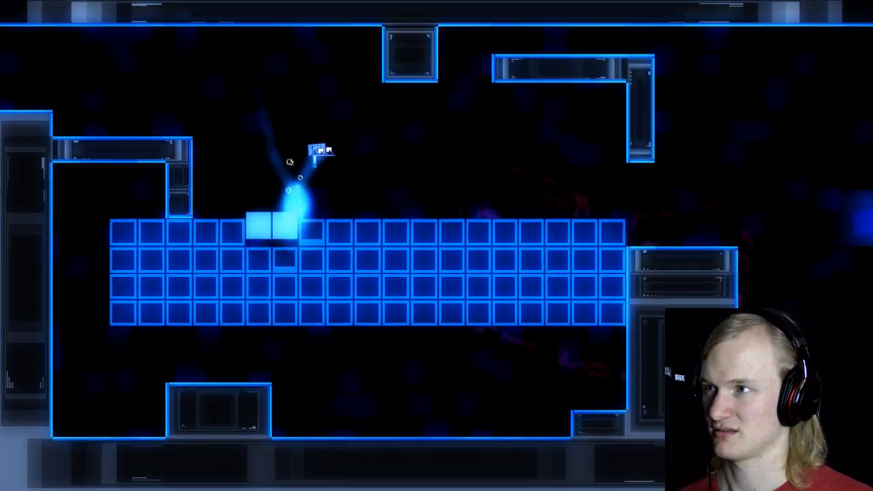
{"action": "key", "text": "space"}
{"action": "key", "text": "Left"}
{"action": "key", "text": "space"}
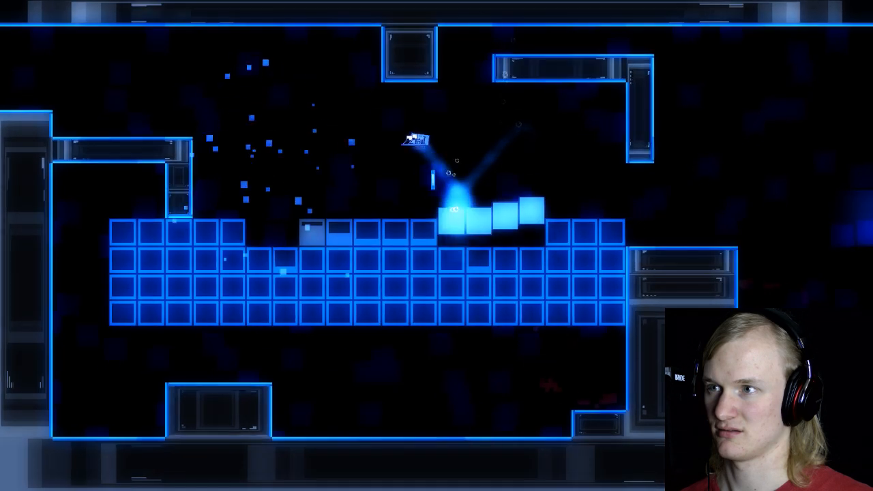
{"action": "key", "text": "space"}
{"action": "key", "text": "Right"}
{"action": "key", "text": "space"}
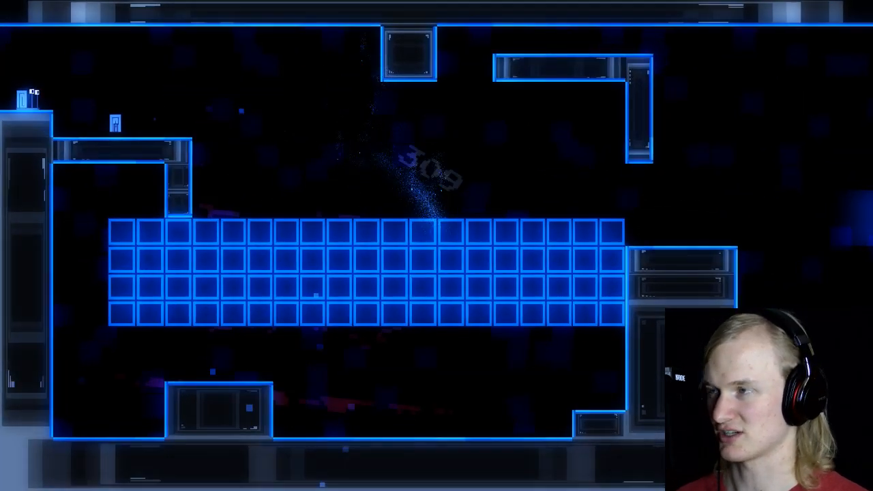
Step: End the playtest and return to the C_10_XXXX_shooter room in the GameMaker editor
{"action": "key", "text": "Right"}
{"action": "key", "text": "Escape"}
{"action": "key", "text": "Return"}
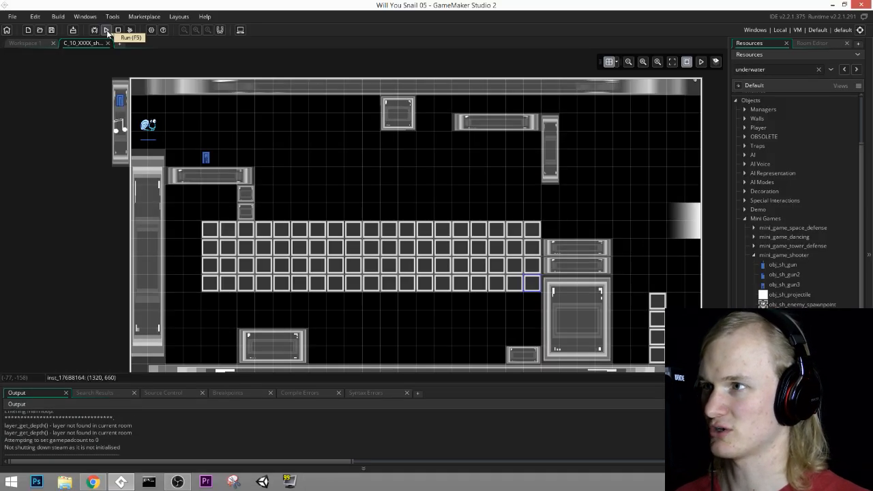
Step: Delete the four destructible walls in the block's outermost column on the player's start side
{"action": "middle_click_drag", "start_coordinate": [316, 304], "coordinate": [448, 291]}
{"action": "scroll", "coordinate": [321, 280], "scroll_direction": "up", "scroll_amount": 2, "text": "ctrl"}
{"action": "middle_click_drag", "start_coordinate": [699, 226], "coordinate": [418, 227]}
{"action": "middle_click_drag", "start_coordinate": [64, 189], "coordinate": [141, 191]}
{"action": "left_click", "coordinate": [144, 193]}
{"action": "key", "text": "Delete"}
{"action": "left_click", "coordinate": [143, 219]}
{"action": "key", "text": "Delete"}
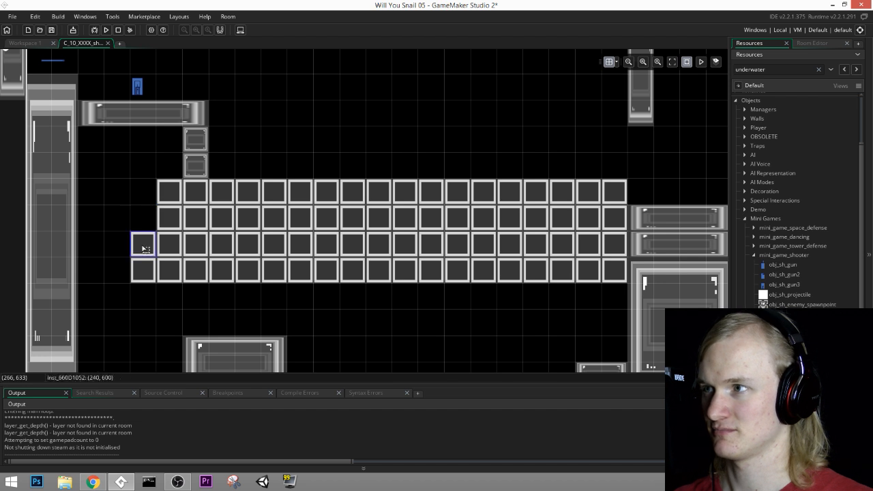
{"action": "left_click", "coordinate": [143, 247]}
{"action": "key", "text": "Delete"}
{"action": "left_click", "coordinate": [145, 271]}
{"action": "key", "text": "Delete"}
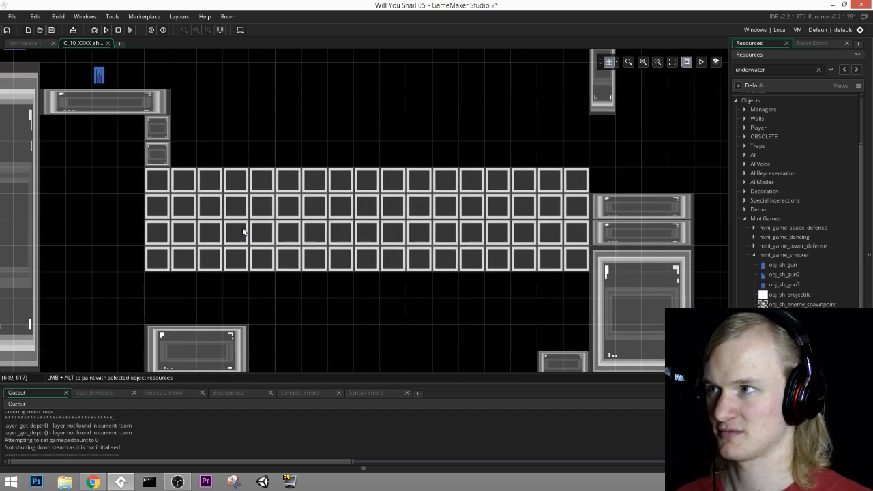
Step: Delete the column of four destructible walls directly beneath the two small stacked walls under the starting ledge
{"action": "left_click", "coordinate": [158, 180]}
{"action": "key", "text": "Delete"}
{"action": "left_click", "coordinate": [157, 206]}
{"action": "key", "text": "Delete"}
{"action": "left_click", "coordinate": [158, 232]}
{"action": "key", "text": "Delete"}
{"action": "left_click", "coordinate": [157, 258]}
{"action": "key", "text": "Delete"}
{"action": "middle_click_drag", "start_coordinate": [366, 266], "coordinate": [366, 275]}
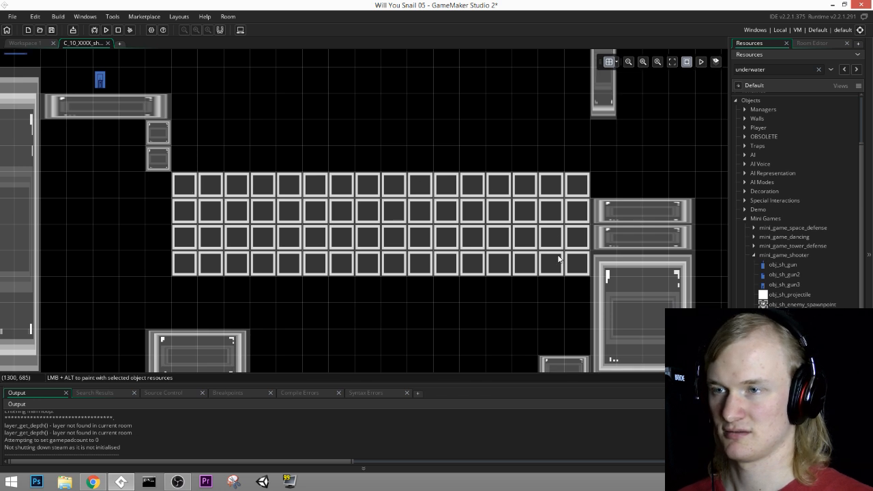
Step: Delete the separate vertical stack of four destructible walls near the level's exit
{"action": "middle_click_drag", "start_coordinate": [559, 259], "coordinate": [392, 200]}
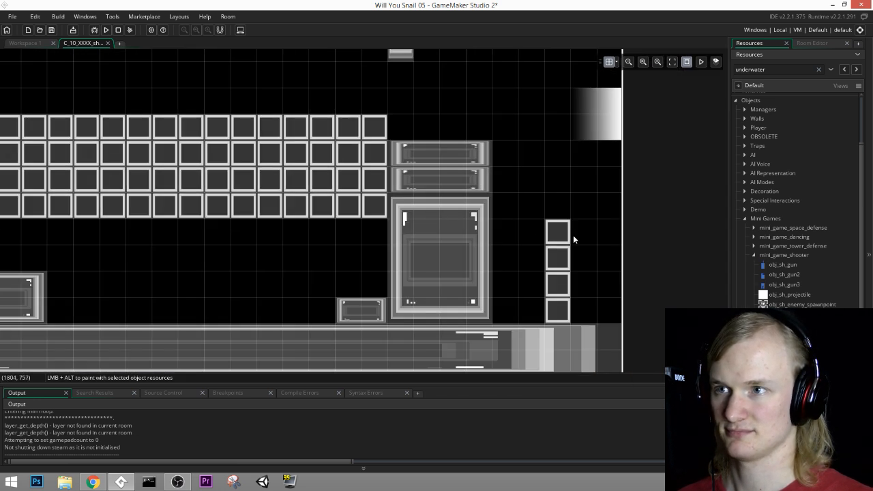
{"action": "left_click", "coordinate": [561, 234]}
{"action": "key", "text": "Delete"}
{"action": "left_click", "coordinate": [561, 256]}
{"action": "key", "text": "Delete"}
{"action": "left_click", "coordinate": [563, 281]}
{"action": "key", "text": "Delete"}
{"action": "left_click", "coordinate": [557, 310]}
{"action": "key", "text": "Delete"}
{"action": "scroll", "coordinate": [429, 218], "scroll_direction": "down", "scroll_amount": 5, "text": "ctrl"}
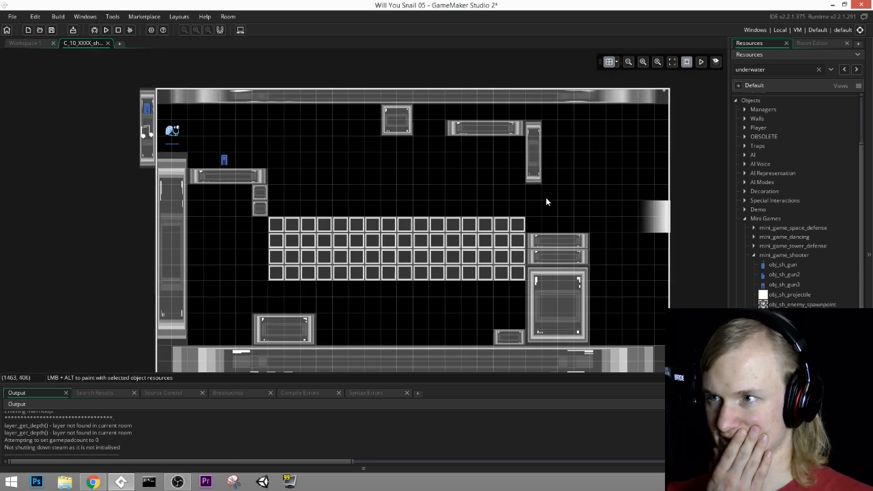
Step: Select all obj_destructable_wall instances on the MiniGames layer and move them down two grid cells to span (420, 600) to (1380, 840)
{"action": "left_click", "coordinate": [799, 42]}
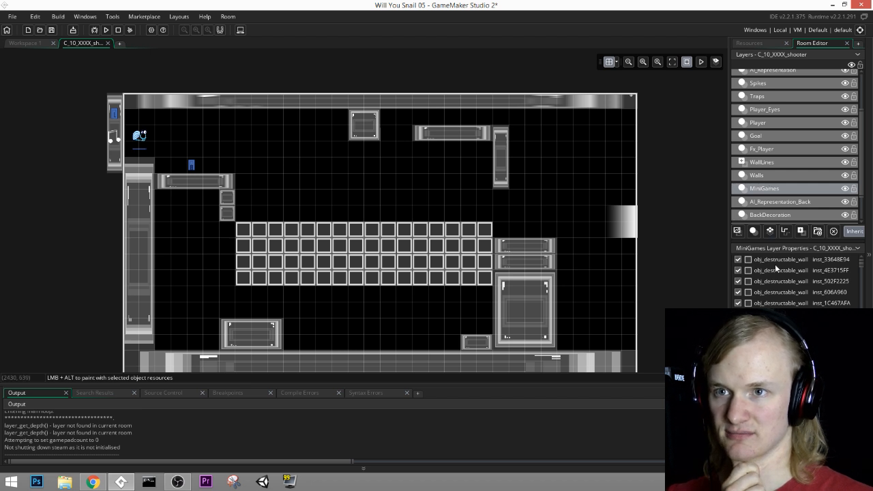
{"action": "scroll", "coordinate": [798, 287], "scroll_direction": "down", "scroll_amount": 5}
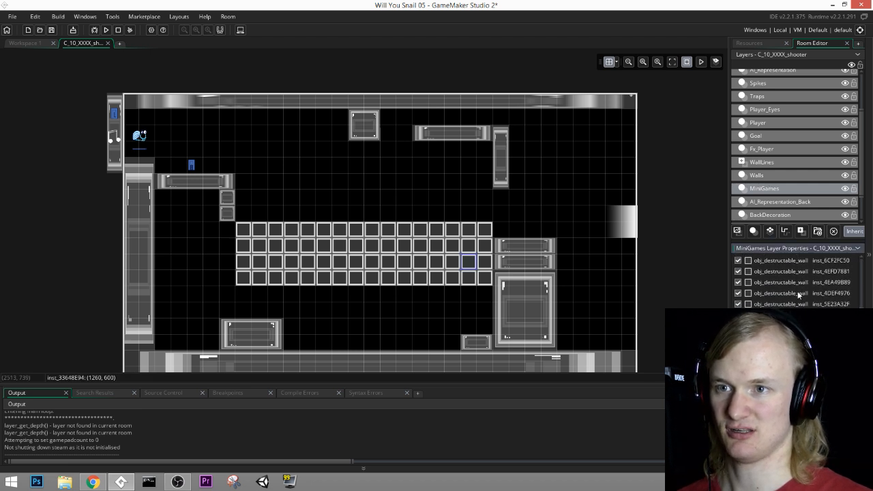
{"action": "key", "text": "ctrl+a"}
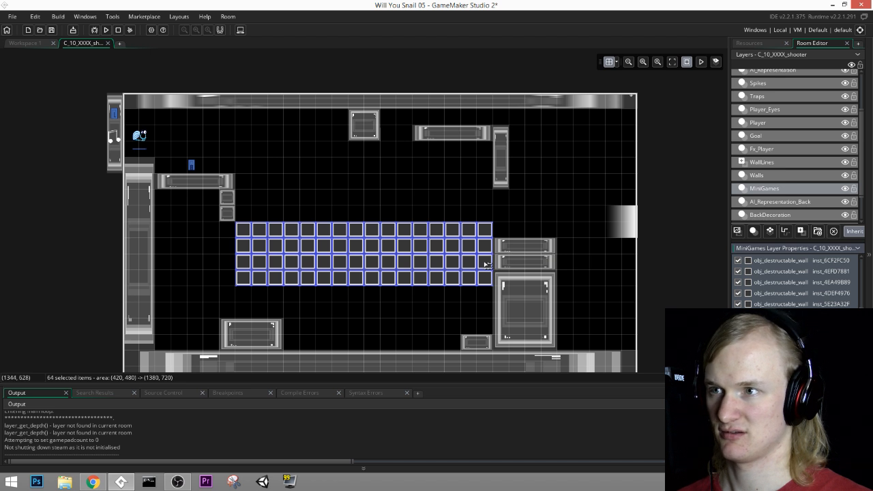
{"action": "left_click_drag", "start_coordinate": [486, 264], "coordinate": [489, 293]}
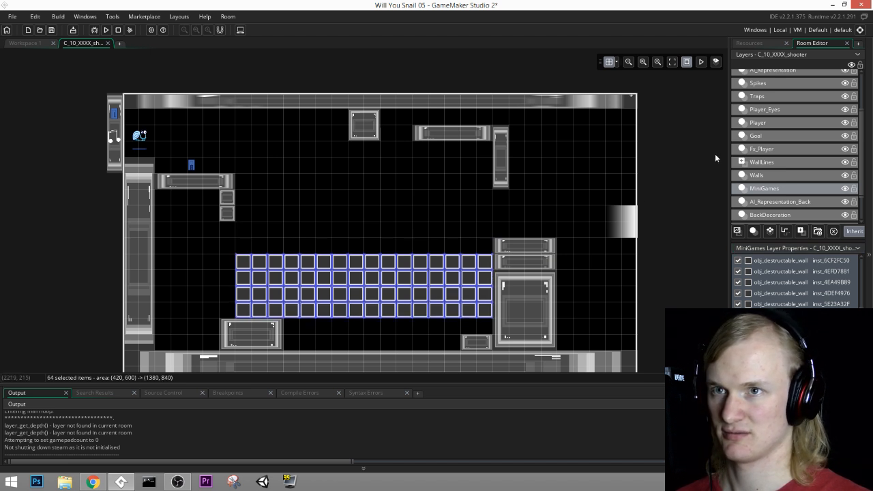
Step: On the Walls layer, move the floor block beneath the two small stacked walls to (180, 480) and raise the starting ledge to (120, 180)
{"action": "left_click", "coordinate": [756, 175]}
{"action": "left_click_drag", "start_coordinate": [275, 321], "coordinate": [226, 232]}
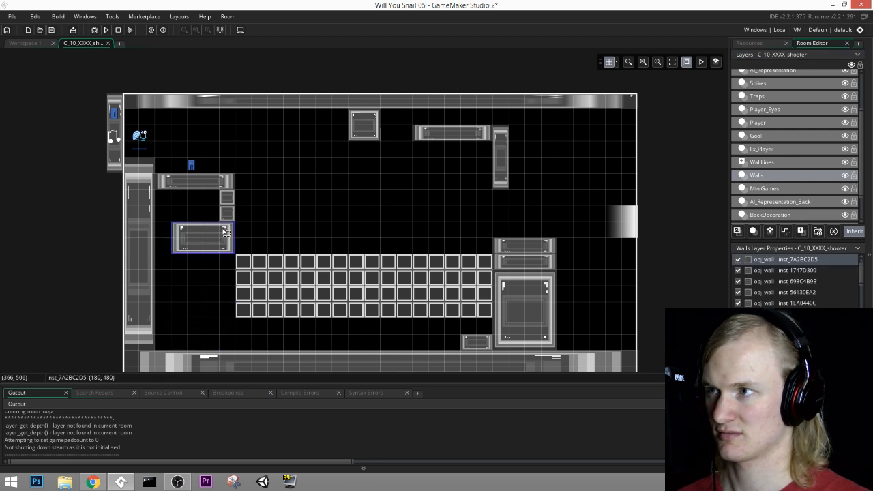
{"action": "left_click", "coordinate": [225, 187]}
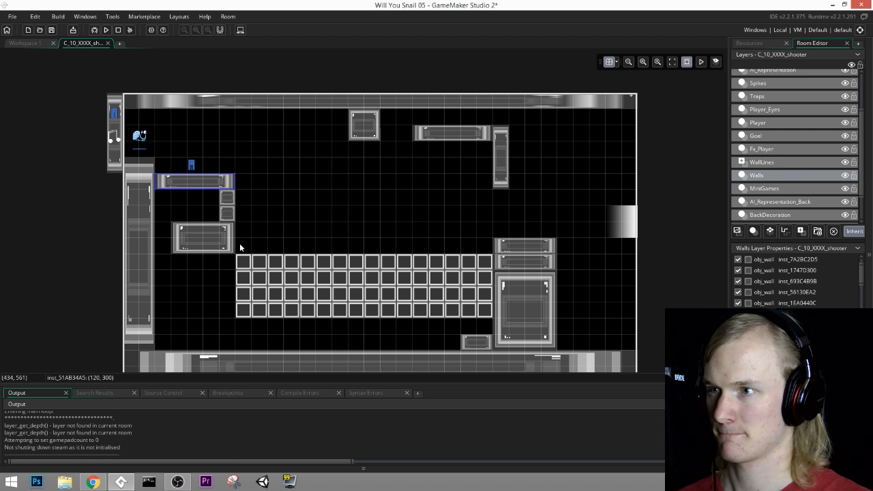
{"action": "left_click_drag", "start_coordinate": [217, 176], "coordinate": [222, 151]}
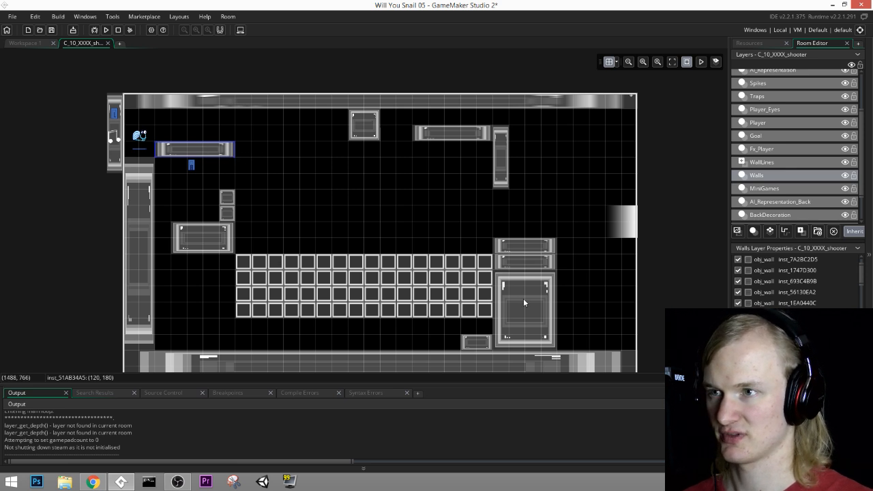
Step: Thin the room's floor wall by lowering its top edge one grid cell to start at (0, 1020)
{"action": "middle_click_drag", "start_coordinate": [524, 302], "coordinate": [425, 256]}
{"action": "left_click", "coordinate": [333, 315]}
{"action": "left_click_drag", "start_coordinate": [329, 298], "coordinate": [326, 313]}
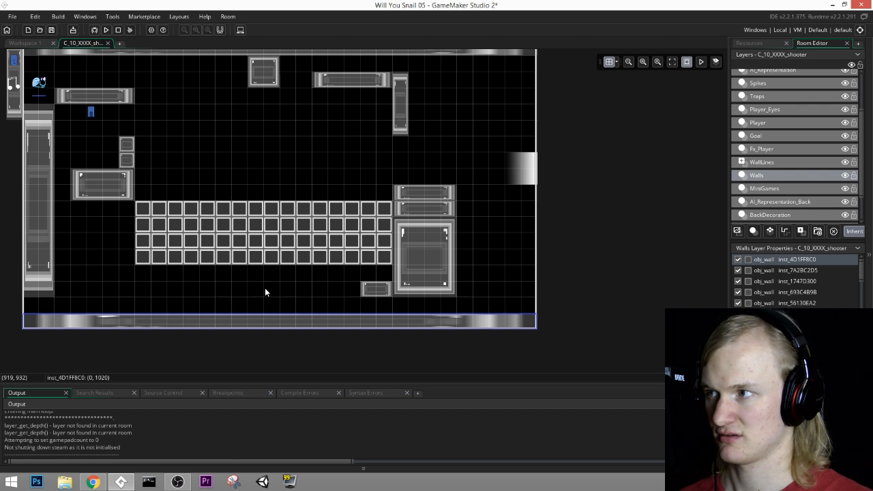
Step: Select all obj_destructable_wall instances on the MiniGames layer and move the block down one grid cell
{"action": "middle_click_drag", "start_coordinate": [265, 289], "coordinate": [384, 294]}
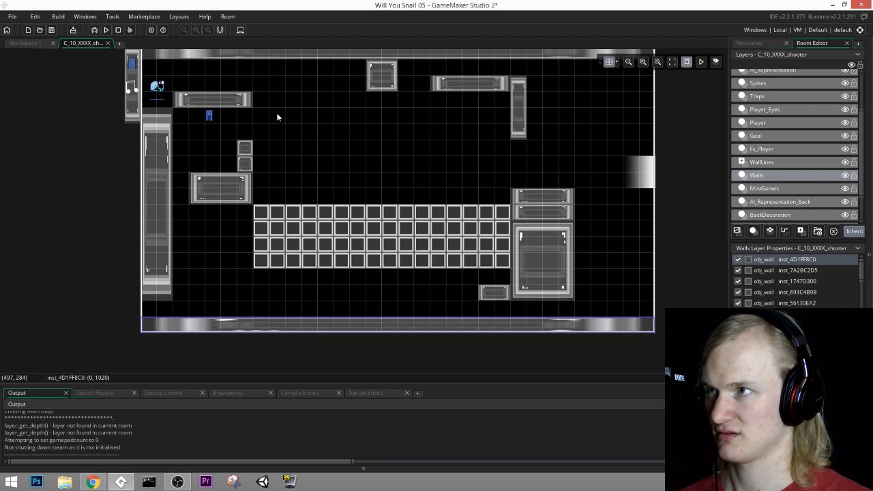
{"action": "left_click", "coordinate": [745, 189]}
{"action": "left_click", "coordinate": [762, 260]}
{"action": "scroll", "coordinate": [778, 293], "scroll_direction": "down", "scroll_amount": 10}
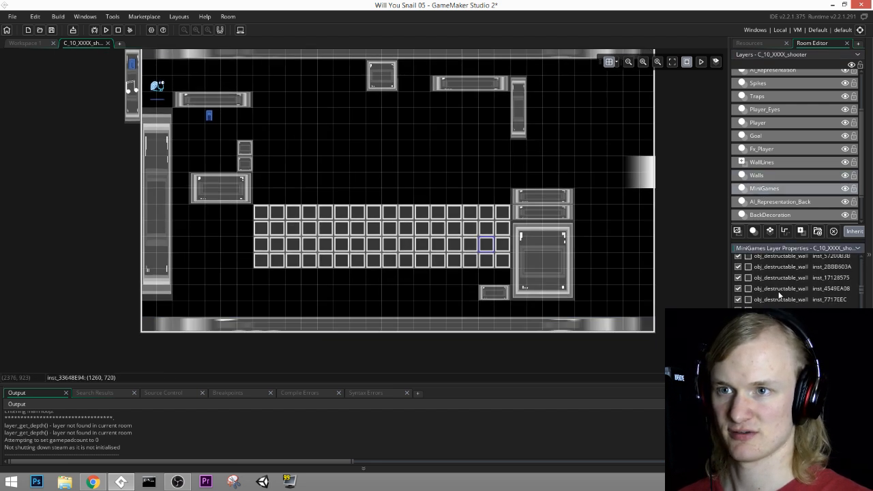
{"action": "key", "text": "ctrl+a"}
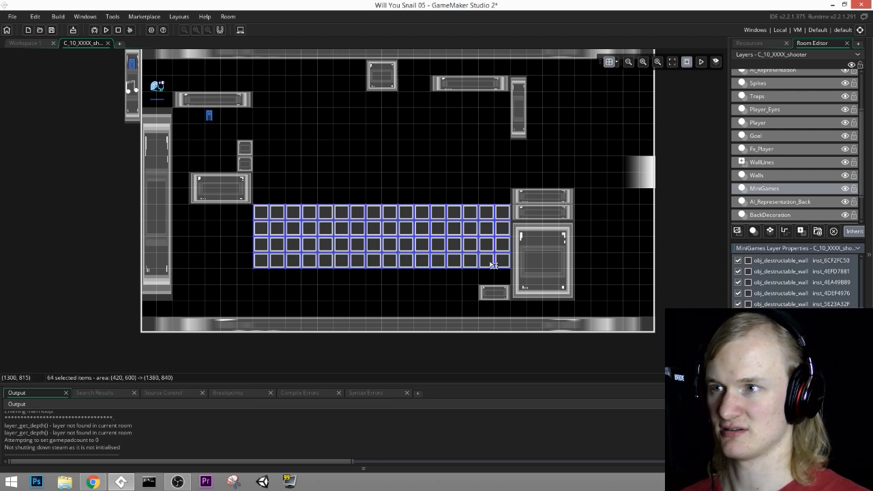
{"action": "left_click_drag", "start_coordinate": [503, 266], "coordinate": [573, 161]}
Step: On the Walls layer, enlarge the small floor block on top of the exit-side stack and move the long ceiling-side wall to (120, 300)
{"action": "left_click", "coordinate": [762, 175]}
{"action": "left_click_drag", "start_coordinate": [471, 83], "coordinate": [214, 132]}
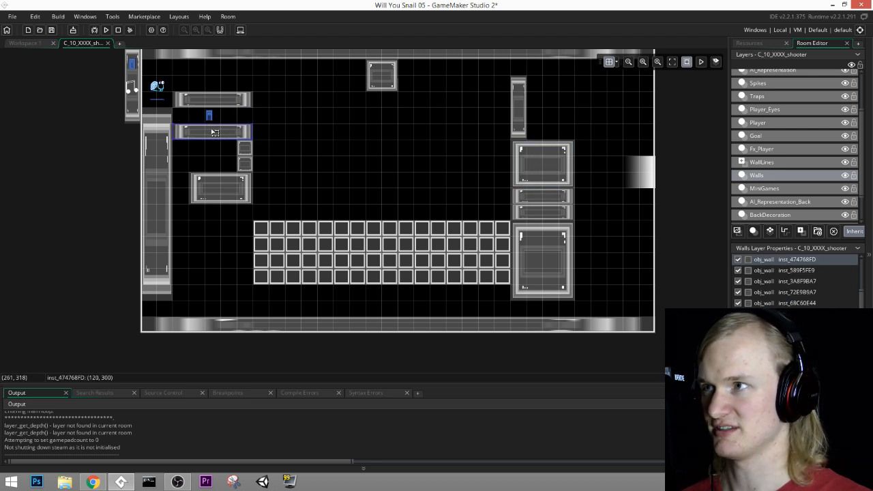
Step: Fill the gap beside the two small stacked walls with two shortened horizontal wall copies, the lower one at (120, 420)
{"action": "middle_click_drag", "start_coordinate": [272, 86], "coordinate": [319, 104]}
{"action": "mouse_move", "coordinate": [270, 155]}
{"action": "left_mouse_down"}
{"action": "mouse_move", "coordinate": [428, 217]}
{"action": "mouse_move", "coordinate": [268, 151]}
{"action": "left_mouse_up"}
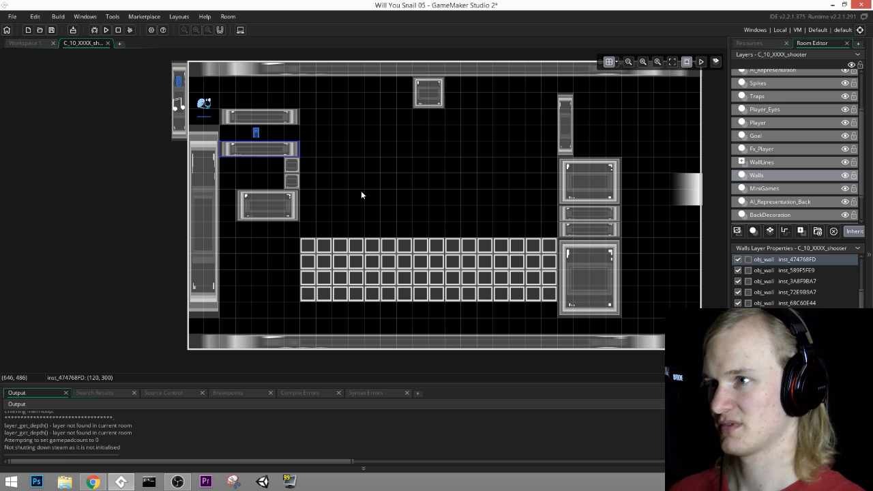
{"action": "scroll", "coordinate": [307, 170], "scroll_direction": "up", "scroll_amount": 1}
{"action": "scroll", "coordinate": [307, 169], "scroll_direction": "up", "scroll_amount": 3}
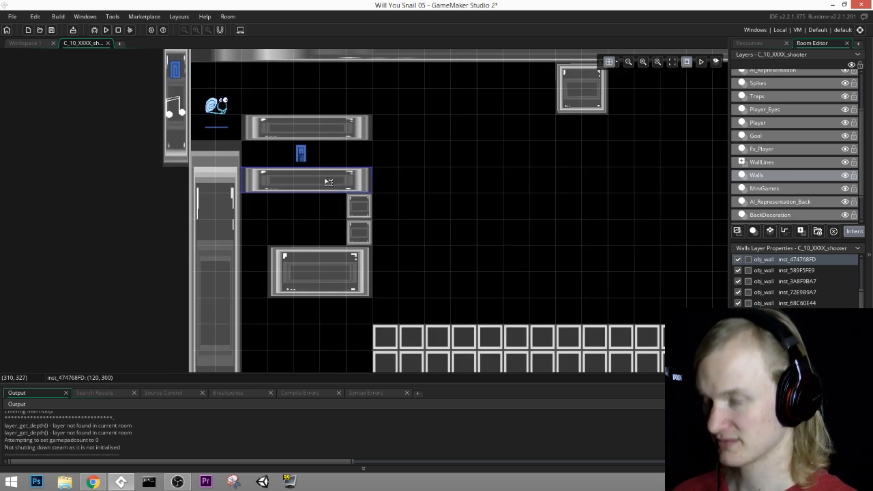
{"action": "left_click_drag", "start_coordinate": [329, 182], "coordinate": [303, 234], "text": "alt"}
{"action": "key", "text": "ctrl+z"}
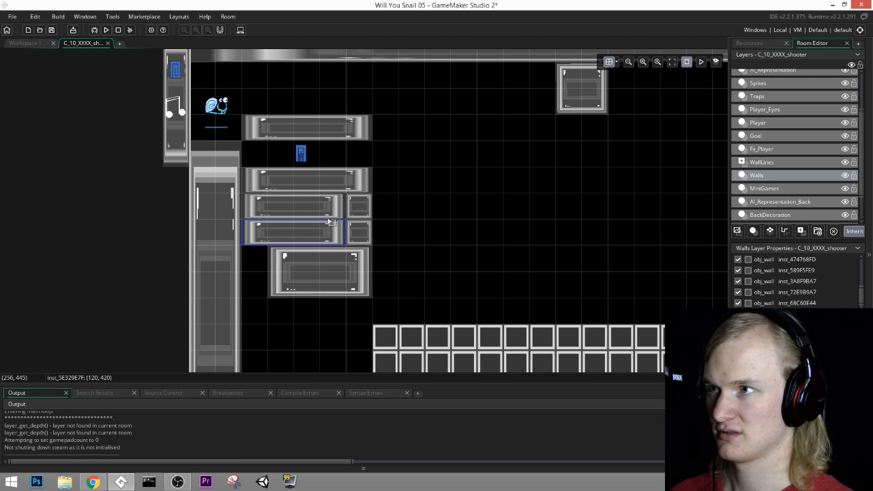
Step: On the Player layer, move obj_sh_gun3 above the raised starting ledge to (288, 160)
{"action": "left_click", "coordinate": [766, 124]}
{"action": "left_click_drag", "start_coordinate": [300, 154], "coordinate": [312, 121]}
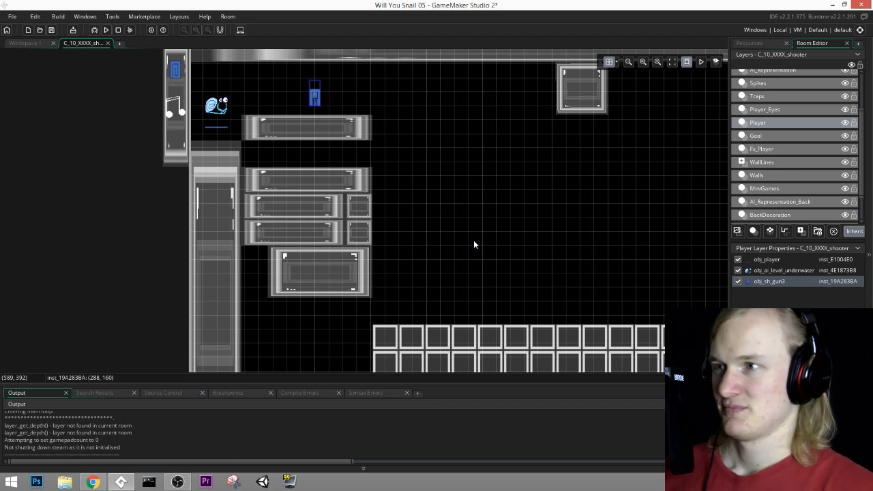
{"action": "left_click", "coordinate": [274, 285]}
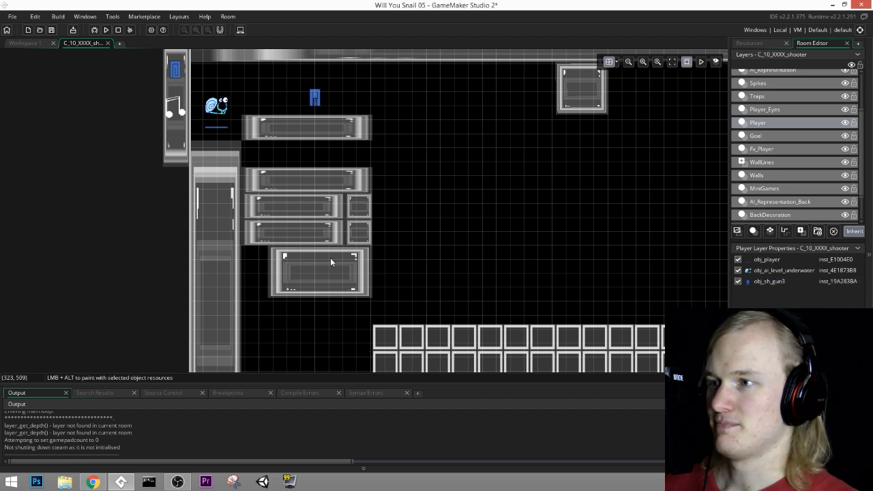
Step: On the Walls layer, fill the gap between the two long starting ledges with a copy of the ledge wall
{"action": "left_click", "coordinate": [756, 178]}
{"action": "left_click", "coordinate": [360, 130]}
{"action": "left_click_drag", "start_coordinate": [360, 130], "coordinate": [367, 160], "text": "alt"}
Step: Copy the block under the small stacked walls and fit it into the gap between the tall starting-side wall and the floor
{"action": "scroll", "coordinate": [463, 215], "scroll_direction": "down", "scroll_amount": 3}
{"action": "left_click", "coordinate": [280, 148]}
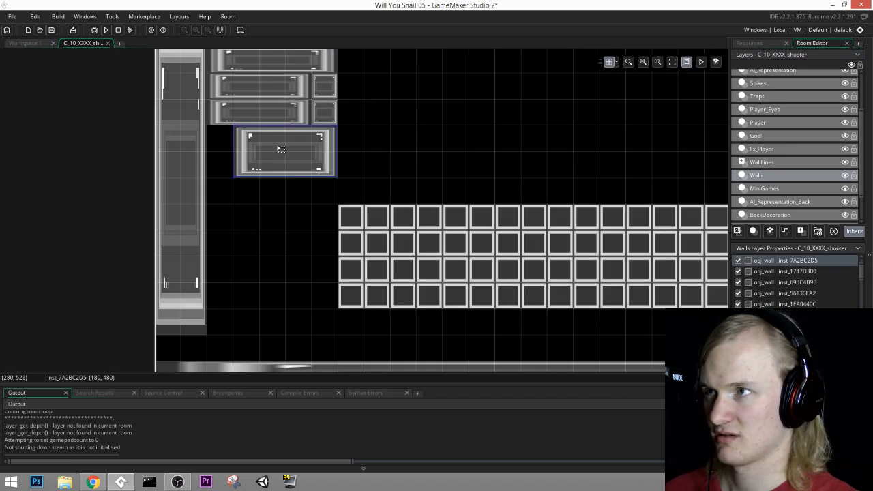
{"action": "left_click", "coordinate": [194, 290]}
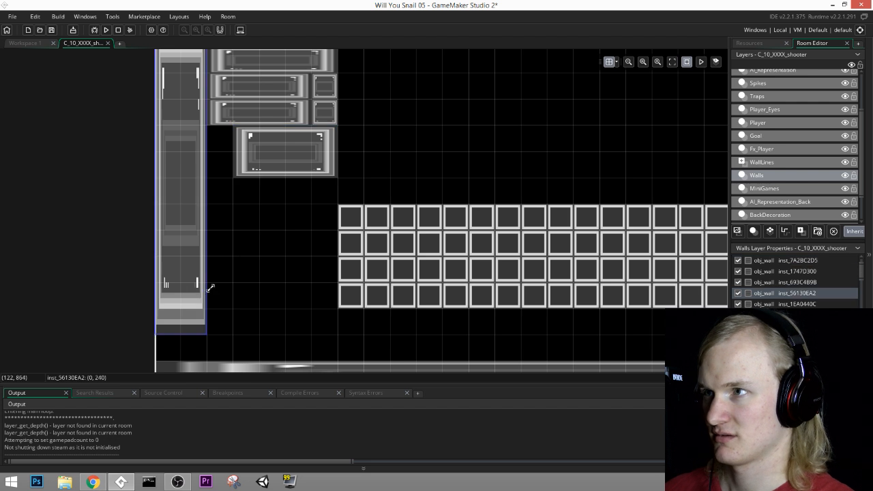
{"action": "left_click", "coordinate": [290, 168]}
{"action": "key", "text": "ctrl+c"}
{"action": "key", "text": "ctrl+v"}
{"action": "left_click_drag", "start_coordinate": [328, 176], "coordinate": [266, 345]}
{"action": "left_click_drag", "start_coordinate": [314, 309], "coordinate": [200, 352]}
Step: Narrow the block under the small walls to start at (240, 480), then place a copy below it and narrow that to two cells
{"action": "left_click", "coordinate": [297, 179]}
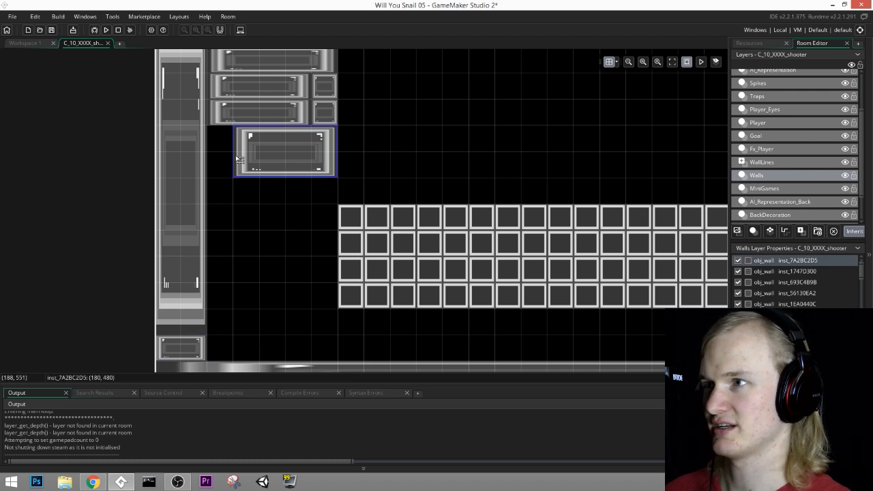
{"action": "left_click_drag", "start_coordinate": [234, 156], "coordinate": [251, 156]}
{"action": "middle_click_drag", "start_coordinate": [416, 170], "coordinate": [394, 229]}
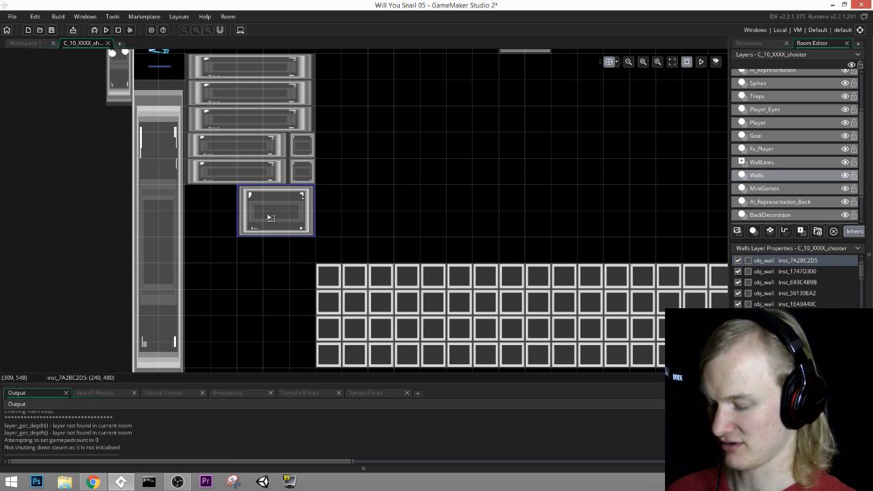
{"action": "key", "text": "ctrl+v"}
{"action": "left_click_drag", "start_coordinate": [291, 242], "coordinate": [274, 256]}
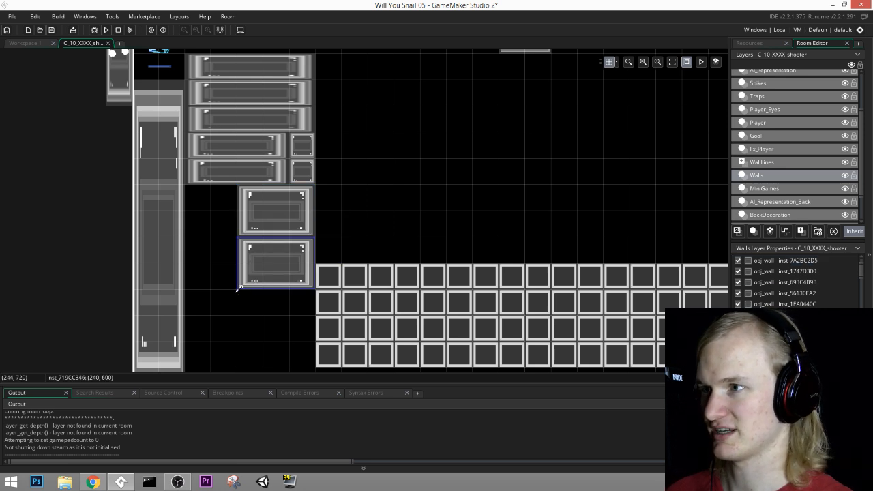
{"action": "left_click_drag", "start_coordinate": [239, 290], "coordinate": [271, 295]}
Step: Add another two-cell-wide wall copy at (300, 720) beside the destructible walls and stretch it down to the floor
{"action": "middle_click_drag", "start_coordinate": [676, 245], "coordinate": [459, 232]}
{"action": "middle_click_drag", "start_coordinate": [275, 213], "coordinate": [445, 221]}
{"action": "middle_click_drag", "start_coordinate": [302, 309], "coordinate": [320, 197]}
{"action": "key", "text": "ctrl+v"}
{"action": "left_click_drag", "start_coordinate": [317, 166], "coordinate": [292, 193]}
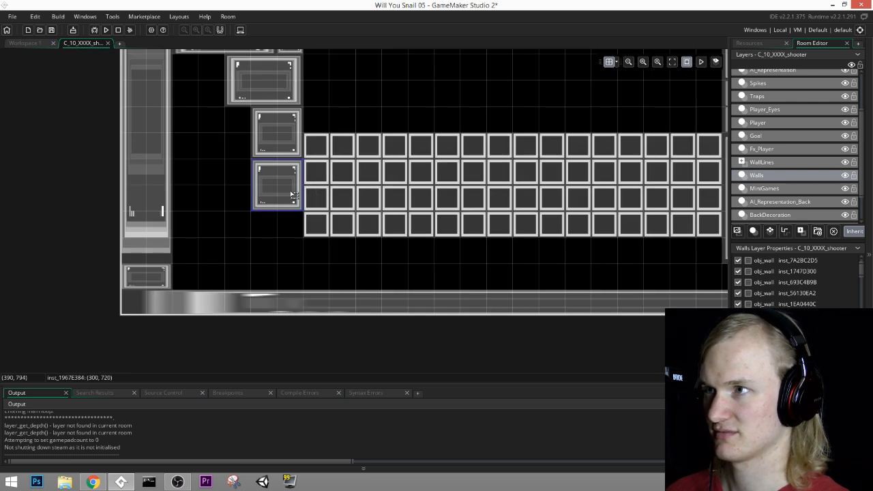
{"action": "left_click_drag", "start_coordinate": [276, 239], "coordinate": [274, 295]}
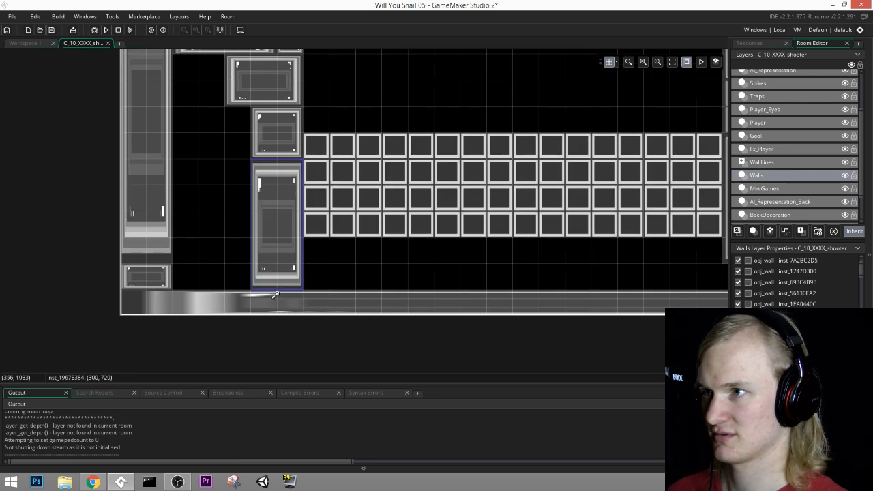
Step: Place a copy of the tall two-cell-wide wall at (120, 480), against the tall starting-side wall
{"action": "middle_click_drag", "start_coordinate": [347, 240], "coordinate": [433, 281]}
{"action": "key", "text": "ctrl+v"}
{"action": "left_click_drag", "start_coordinate": [372, 295], "coordinate": [264, 166]}
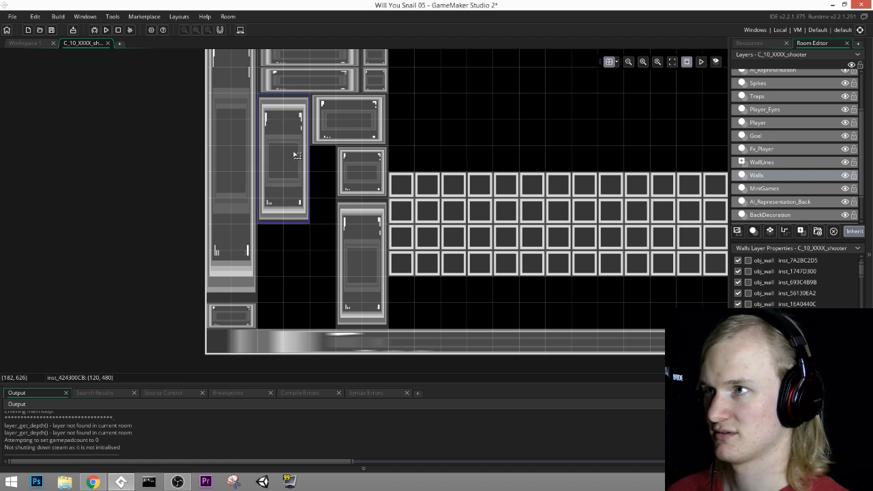
Step: Copy the block at (240, 480) and reshape the copy into a one-cell-wide wall from (240, 600) down to the floor
{"action": "left_click", "coordinate": [362, 113]}
{"action": "key", "text": "ctrl+c"}
{"action": "key", "text": "ctrl+v"}
{"action": "left_click_drag", "start_coordinate": [389, 154], "coordinate": [320, 260]}
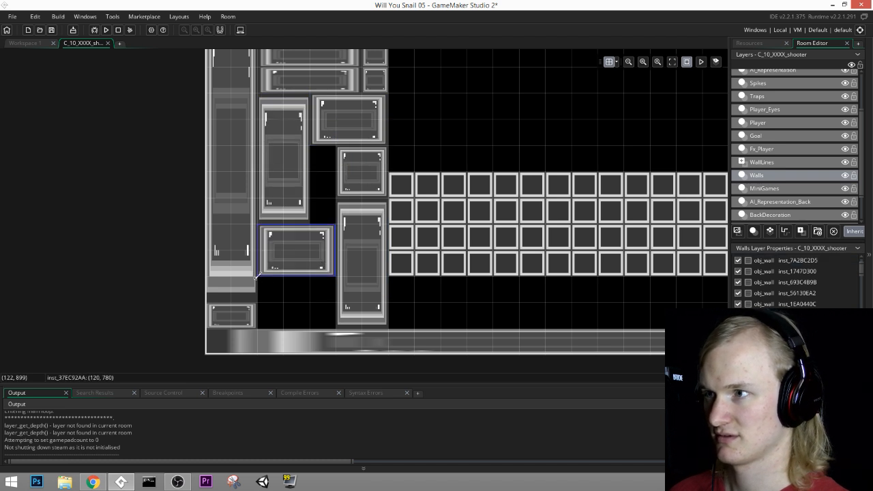
{"action": "left_click_drag", "start_coordinate": [256, 276], "coordinate": [317, 326]}
{"action": "left_click_drag", "start_coordinate": [326, 222], "coordinate": [333, 140]}
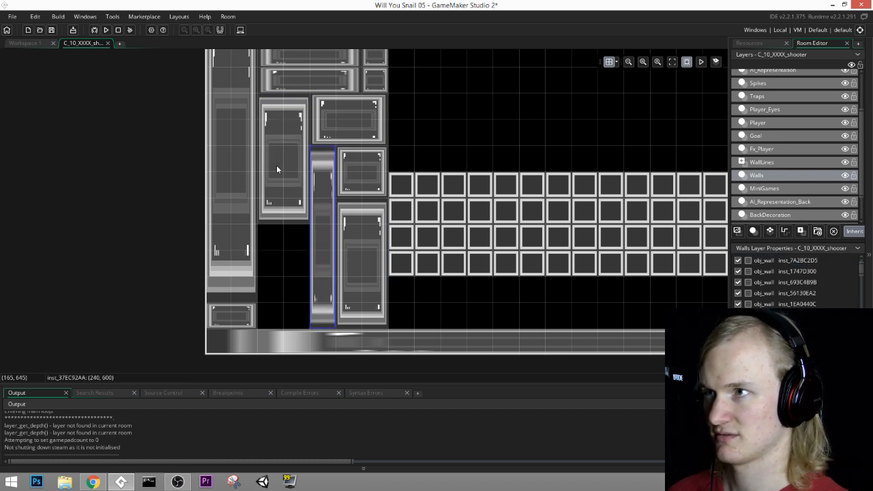
Step: Copy the tall wall at (120, 480), place the copy below it on the floor and trim its top edge to fit
{"action": "left_click", "coordinate": [276, 165]}
{"action": "key", "text": "ctrl+c"}
{"action": "key", "text": "ctrl+v"}
{"action": "left_click_drag", "start_coordinate": [294, 189], "coordinate": [274, 257]}
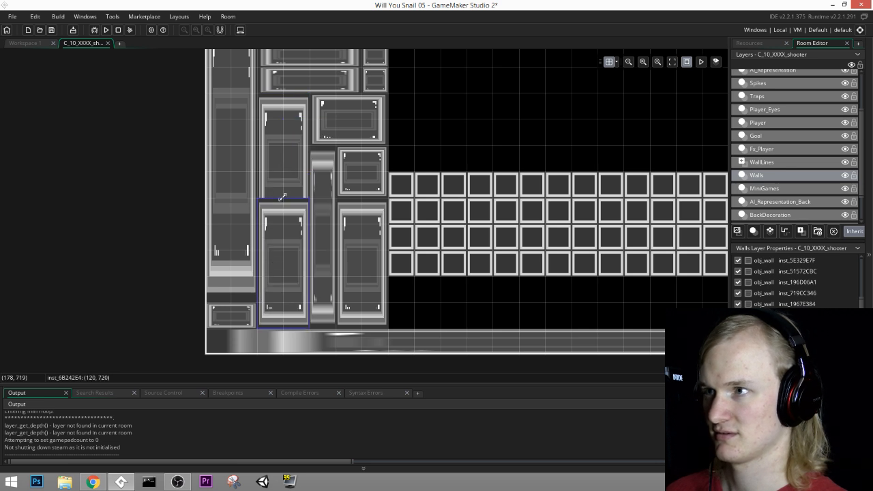
{"action": "left_click_drag", "start_coordinate": [282, 197], "coordinate": [284, 228]}
Step: Duplicate the large bottom block of the exit-side stack and place the copy directly beside it, toward the room's exit edge
{"action": "middle_click_drag", "start_coordinate": [449, 176], "coordinate": [294, 208]}
{"action": "middle_click_drag", "start_coordinate": [444, 202], "coordinate": [259, 245]}
{"action": "middle_click_drag", "start_coordinate": [518, 221], "coordinate": [458, 137]}
{"action": "left_click", "coordinate": [464, 223]}
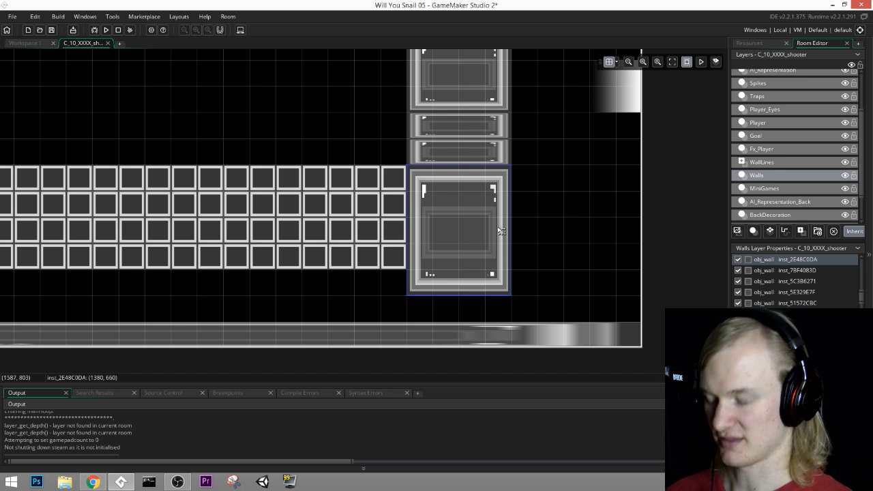
{"action": "key", "text": "ctrl+c"}
{"action": "key", "text": "ctrl+v"}
{"action": "left_click_drag", "start_coordinate": [506, 258], "coordinate": [567, 253]}
Step: Shorten the original large block by one grid cell from below and raise its copy to (1620, 600)
{"action": "left_click", "coordinate": [467, 294]}
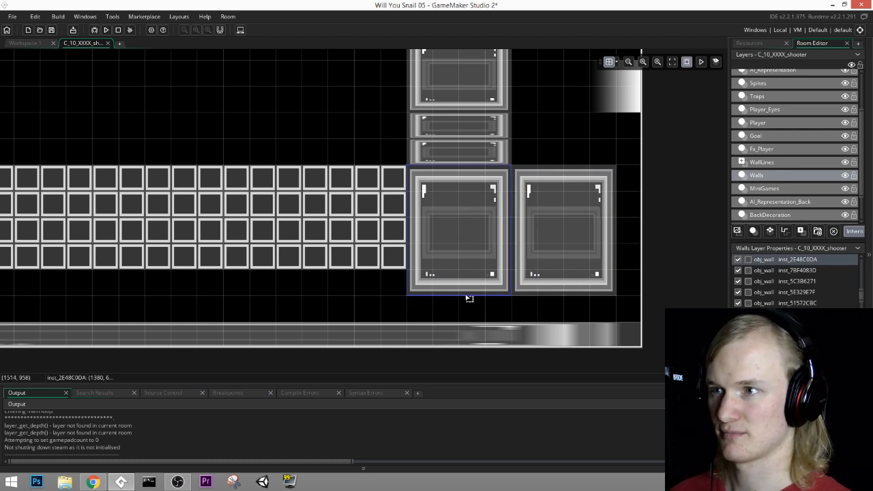
{"action": "left_click_drag", "start_coordinate": [453, 296], "coordinate": [464, 275]}
{"action": "left_click", "coordinate": [565, 292]}
{"action": "left_click_drag", "start_coordinate": [566, 292], "coordinate": [584, 240]}
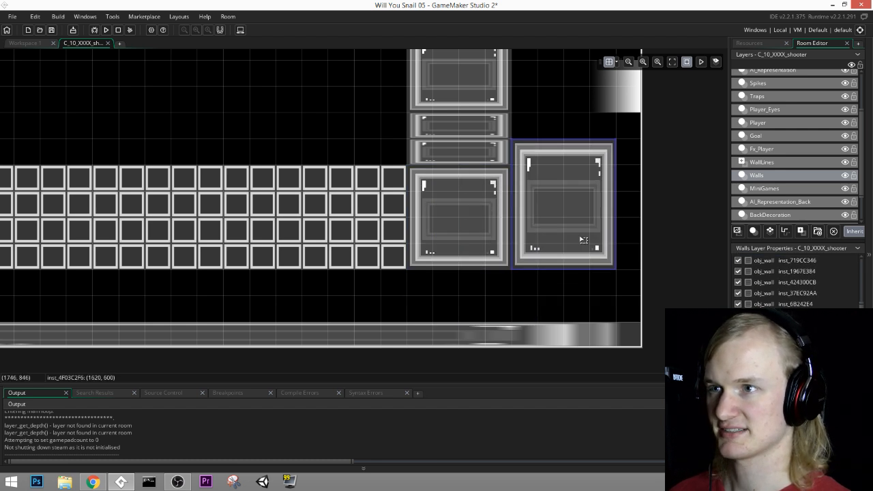
Step: Look through the room's layers to find the one that holds the exit gradient
{"action": "middle_click_drag", "start_coordinate": [583, 240], "coordinate": [523, 318]}
{"action": "left_click", "coordinate": [761, 177]}
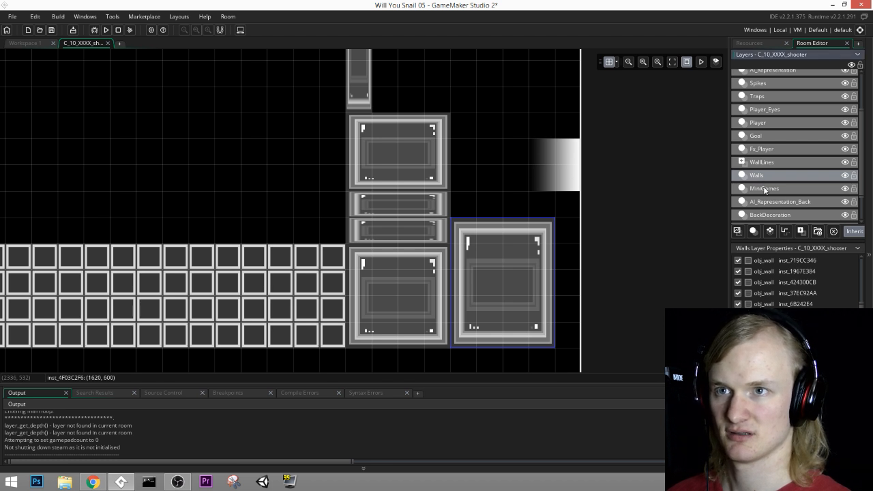
{"action": "left_click", "coordinate": [765, 135]}
{"action": "scroll", "coordinate": [768, 157], "scroll_direction": "up", "scroll_amount": 3}
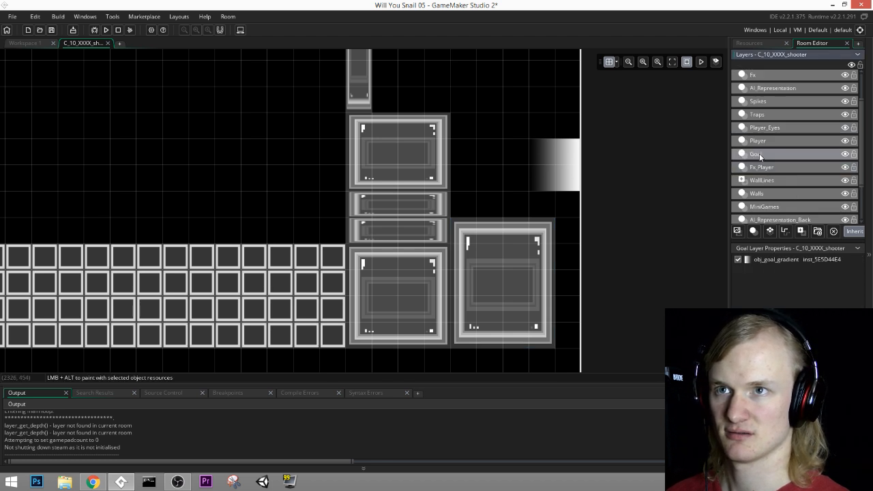
{"action": "left_click", "coordinate": [766, 124]}
{"action": "left_click", "coordinate": [769, 138]}
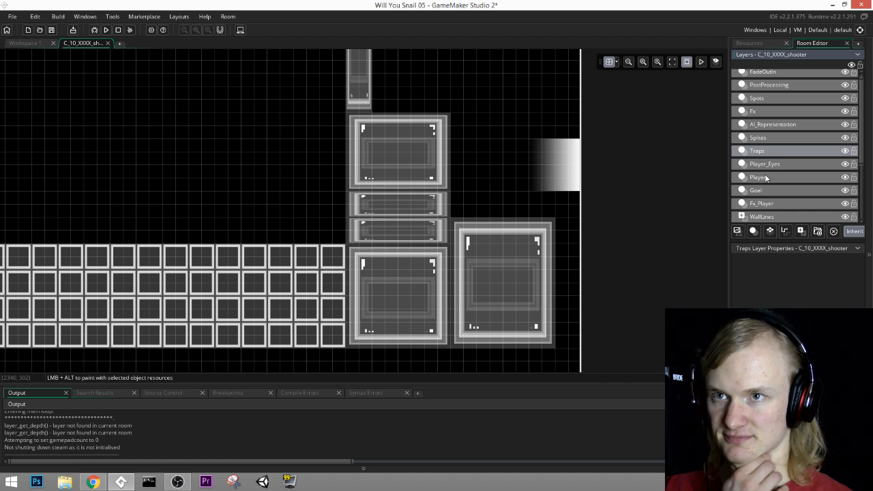
{"action": "left_click", "coordinate": [765, 176]}
{"action": "left_click", "coordinate": [767, 166]}
{"action": "left_click", "coordinate": [767, 151]}
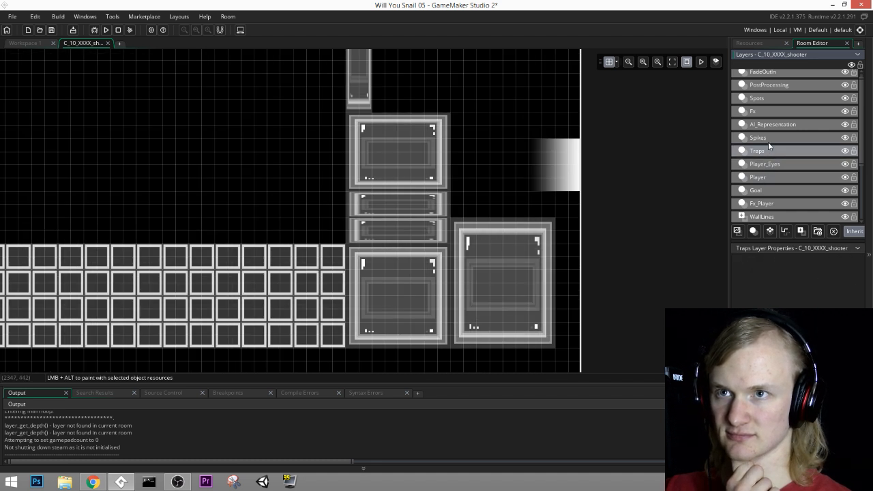
{"action": "left_click", "coordinate": [769, 99]}
{"action": "scroll", "coordinate": [777, 107], "scroll_direction": "up", "scroll_amount": 1}
{"action": "left_click", "coordinate": [772, 89]}
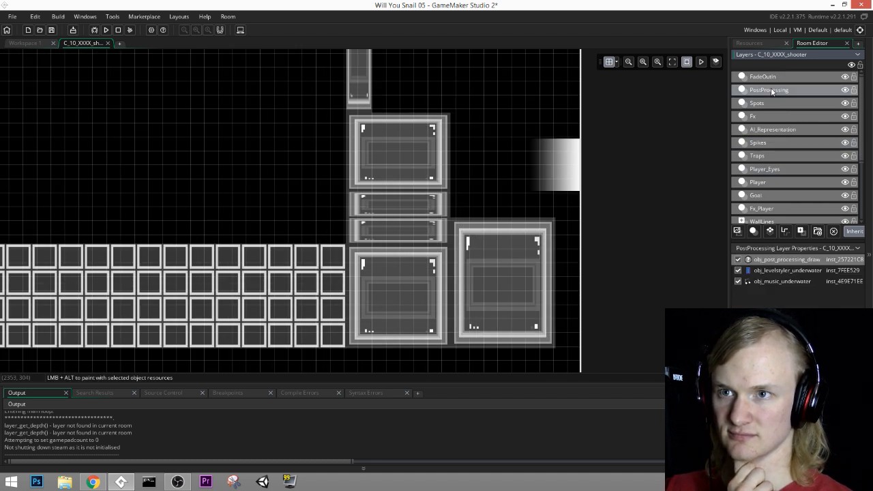
{"action": "left_click", "coordinate": [772, 116]}
{"action": "left_click", "coordinate": [772, 156]}
Step: On the Goal layer, move obj_goal_gradient straight down the room's exit edge so that it rests on the floor
{"action": "left_click", "coordinate": [773, 193]}
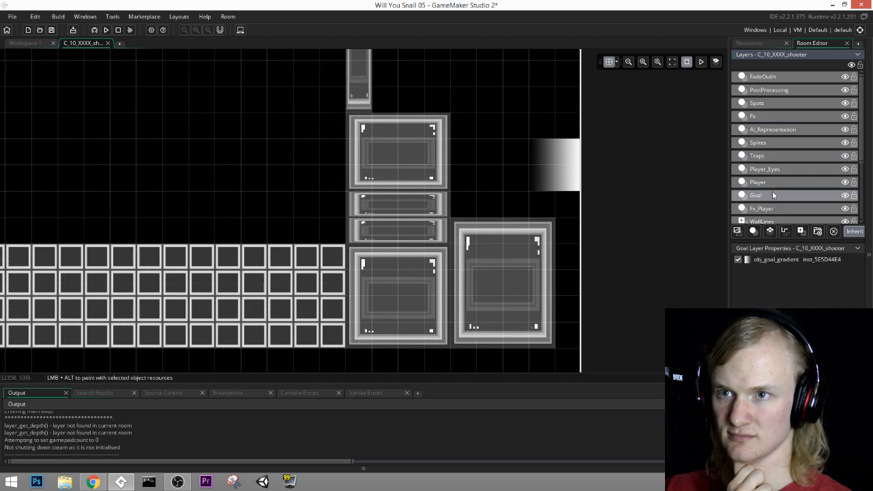
{"action": "left_click", "coordinate": [569, 166]}
{"action": "middle_click_drag", "start_coordinate": [638, 253], "coordinate": [630, 186]}
{"action": "left_click_drag", "start_coordinate": [551, 111], "coordinate": [559, 317]}
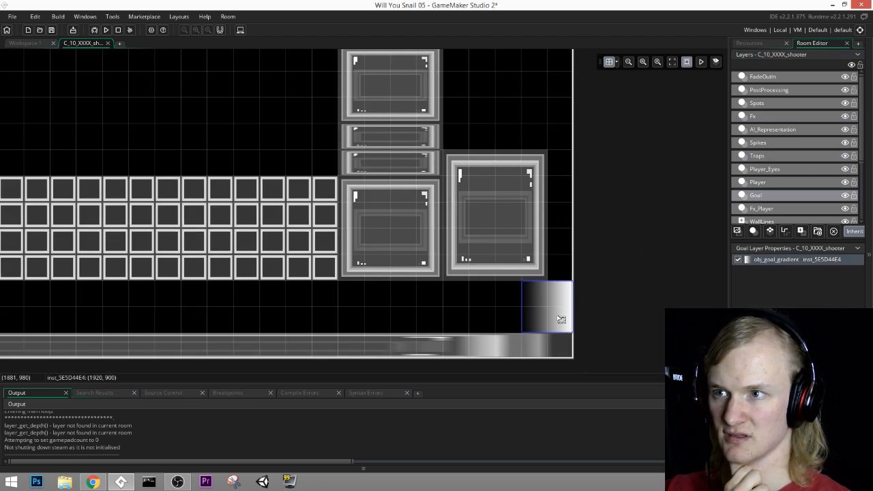
Step: On the Walls layer, duplicate the large exit-side wall block and stack the copy directly above it at (1620, 300)
{"action": "scroll", "coordinate": [775, 195], "scroll_direction": "down", "scroll_amount": 3}
{"action": "left_click", "coordinate": [775, 198]}
{"action": "left_click", "coordinate": [517, 217]}
{"action": "middle_click_drag", "start_coordinate": [607, 136], "coordinate": [609, 204]}
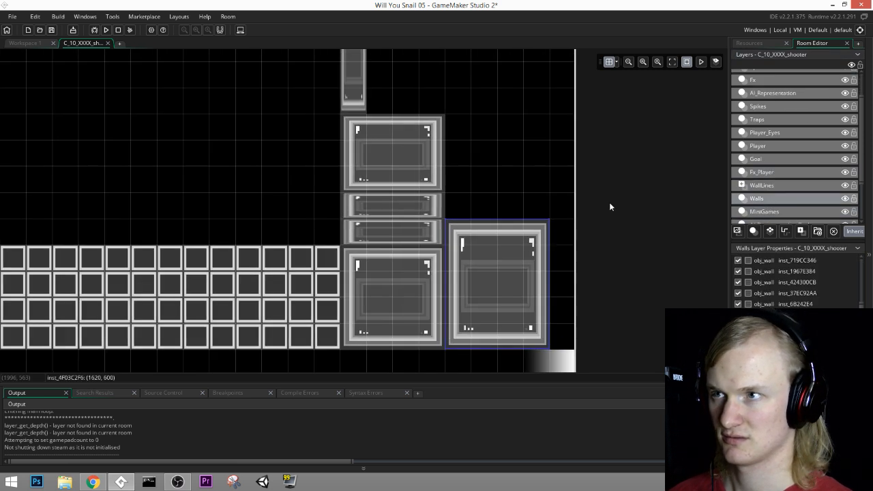
{"action": "key", "text": "ctrl+c"}
{"action": "key", "text": "ctrl+v"}
{"action": "left_click_drag", "start_coordinate": [501, 251], "coordinate": [484, 181]}
{"action": "middle_click_drag", "start_coordinate": [493, 184], "coordinate": [499, 241]}
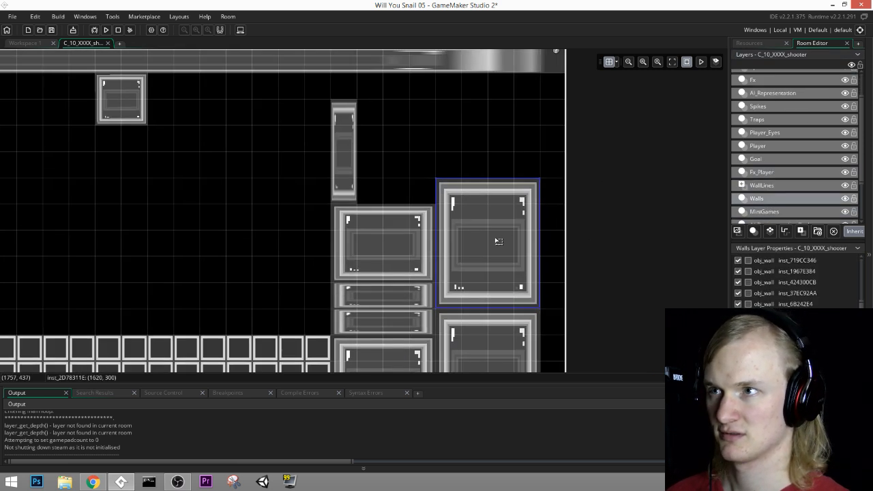
Step: Copy that wall block to (1440, 60) under the ceiling and narrow the copy by one grid cell
{"action": "key", "text": "ctrl+c"}
{"action": "key", "text": "ctrl+v"}
{"action": "left_click_drag", "start_coordinate": [501, 281], "coordinate": [396, 142]}
{"action": "left_click_drag", "start_coordinate": [462, 153], "coordinate": [440, 154]}
{"action": "middle_click_drag", "start_coordinate": [443, 156], "coordinate": [543, 174]}
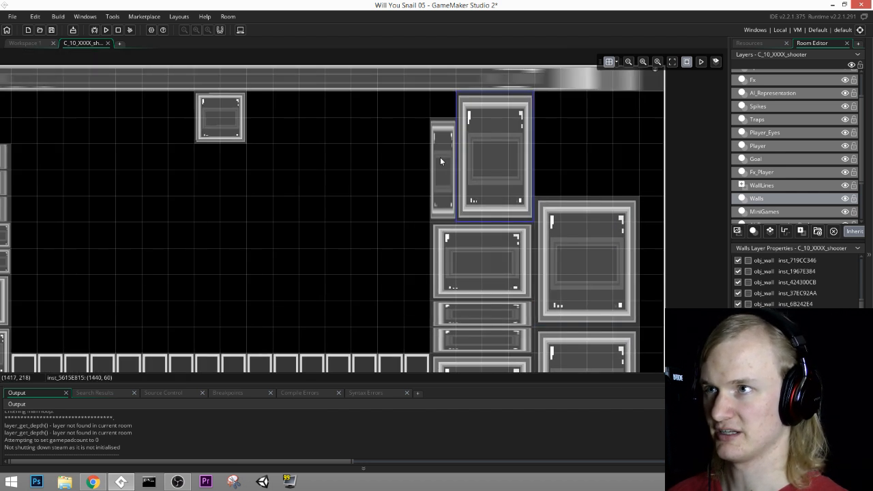
Step: Duplicate the narrow upright wall, raise one up against the ceiling and shrink the other to a one-cell block at (1380, 300)
{"action": "left_click", "coordinate": [440, 158]}
{"action": "middle_click_drag", "start_coordinate": [454, 195], "coordinate": [582, 183]}
{"action": "left_click", "coordinate": [350, 127]}
{"action": "left_click", "coordinate": [575, 142]}
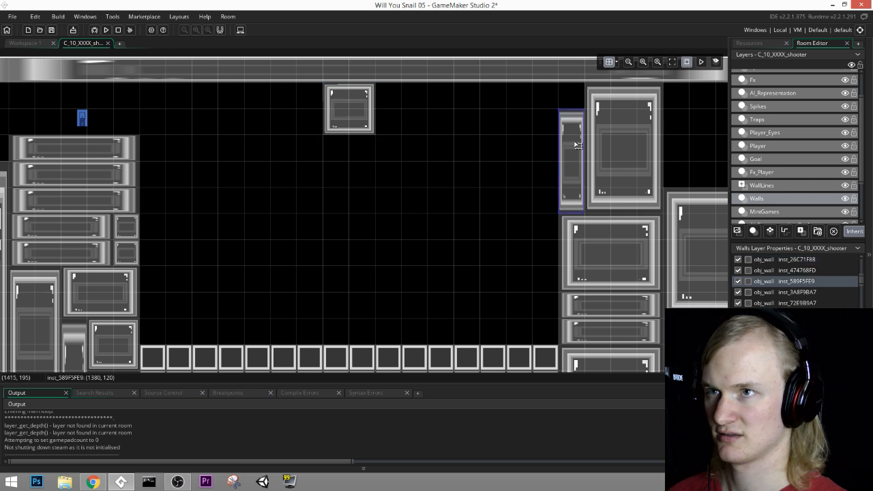
{"action": "key", "text": "ctrl+c"}
{"action": "key", "text": "ctrl+v"}
{"action": "left_click_drag", "start_coordinate": [574, 175], "coordinate": [570, 141]}
{"action": "left_click_drag", "start_coordinate": [601, 194], "coordinate": [527, 186]}
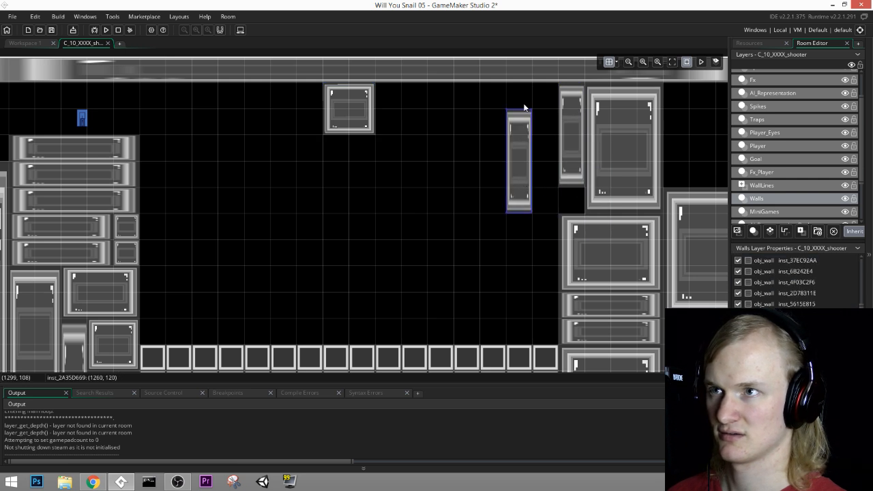
{"action": "left_click_drag", "start_coordinate": [524, 139], "coordinate": [575, 206]}
Step: Copy the large wall block at (1620, 300) to (1860, 420) and narrow the copy to one cell along the room's exit edge
{"action": "middle_click_drag", "start_coordinate": [680, 197], "coordinate": [396, 151]}
{"action": "left_click", "coordinate": [462, 183]}
{"action": "key", "text": "ctrl+c"}
{"action": "key", "text": "ctrl+v"}
{"action": "left_click_drag", "start_coordinate": [463, 214], "coordinate": [536, 232]}
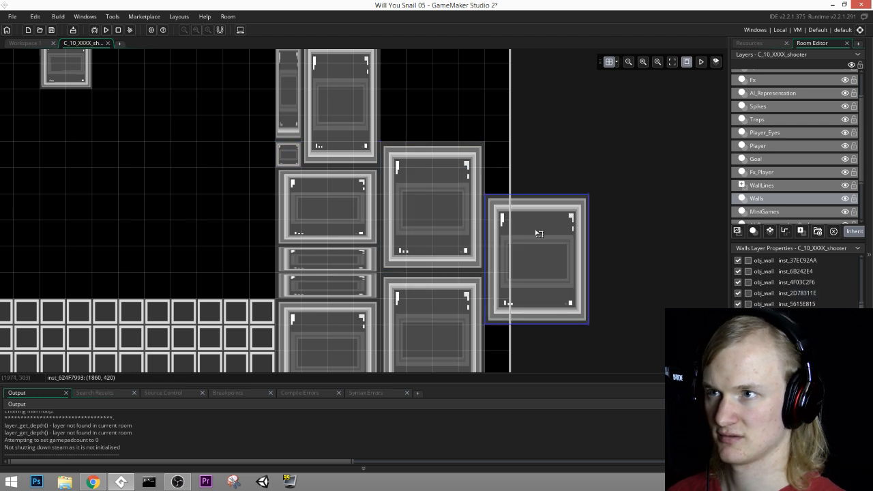
{"action": "middle_click_drag", "start_coordinate": [620, 263], "coordinate": [593, 104]}
{"action": "left_click_drag", "start_coordinate": [560, 163], "coordinate": [484, 166]}
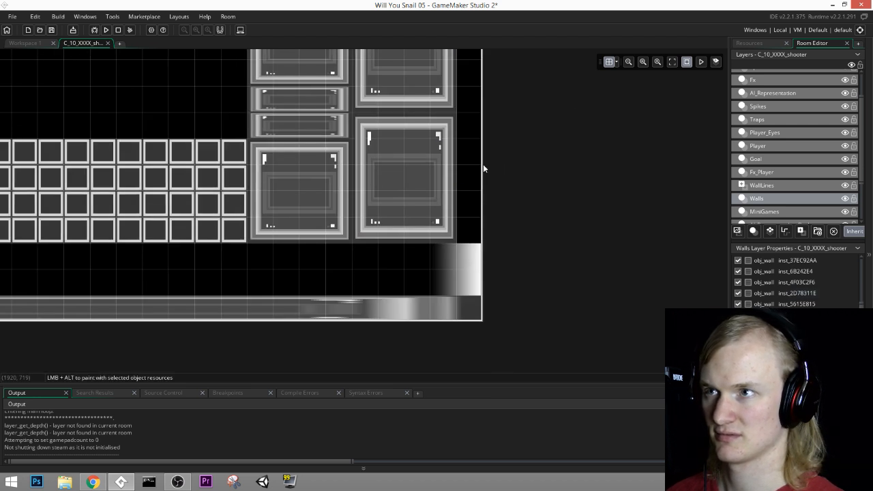
{"action": "key", "text": "ctrl+z"}
{"action": "left_click", "coordinate": [547, 156]}
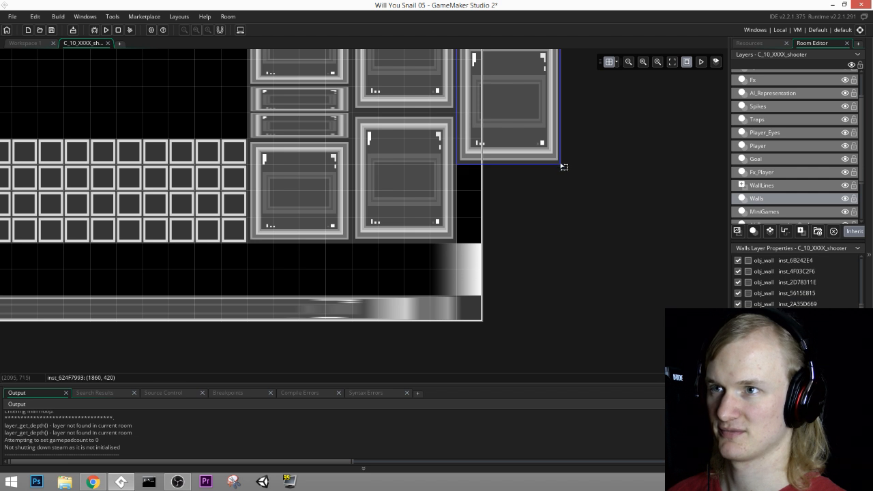
{"action": "left_click_drag", "start_coordinate": [562, 164], "coordinate": [471, 231]}
Step: Copy the narrow exit-edge wall below itself at (1860, 720) and shorten it to end just above the exit gradient
{"action": "key", "text": "ctrl+c"}
{"action": "key", "text": "ctrl+v"}
{"action": "middle_click_drag", "start_coordinate": [487, 180], "coordinate": [493, 220]}
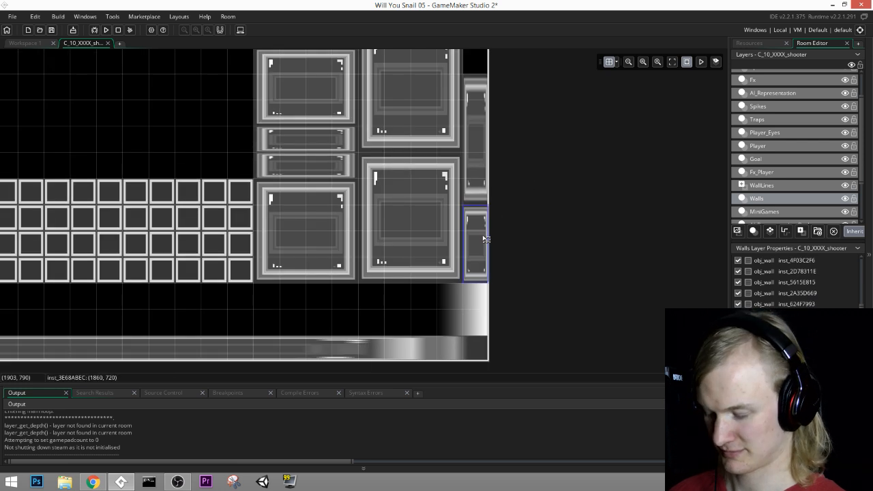
Step: Duplicate the short exit-edge wall and place the copy directly above the taller narrow wall in the same column
{"action": "key", "text": "ctrl+c"}
{"action": "key", "text": "ctrl+v"}
{"action": "left_click_drag", "start_coordinate": [487, 258], "coordinate": [556, 149]}
{"action": "key", "text": "ctrl+z"}
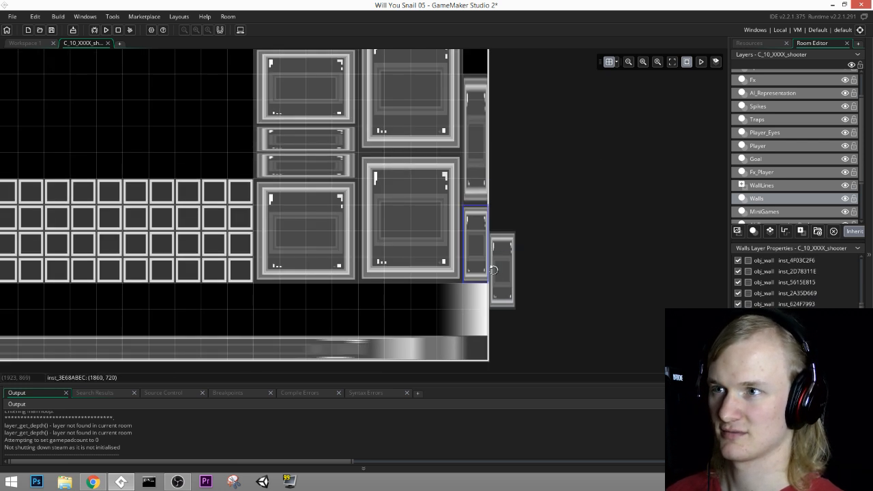
{"action": "left_click_drag", "start_coordinate": [502, 270], "coordinate": [505, 113]}
{"action": "middle_click_drag", "start_coordinate": [563, 127], "coordinate": [596, 310]}
{"action": "left_click_drag", "start_coordinate": [538, 279], "coordinate": [506, 206]}
Step: Copy the large wall block at (1620, 300) to (1620, 60) and shorten the copy by one grid cell from below
{"action": "left_click", "coordinate": [455, 249]}
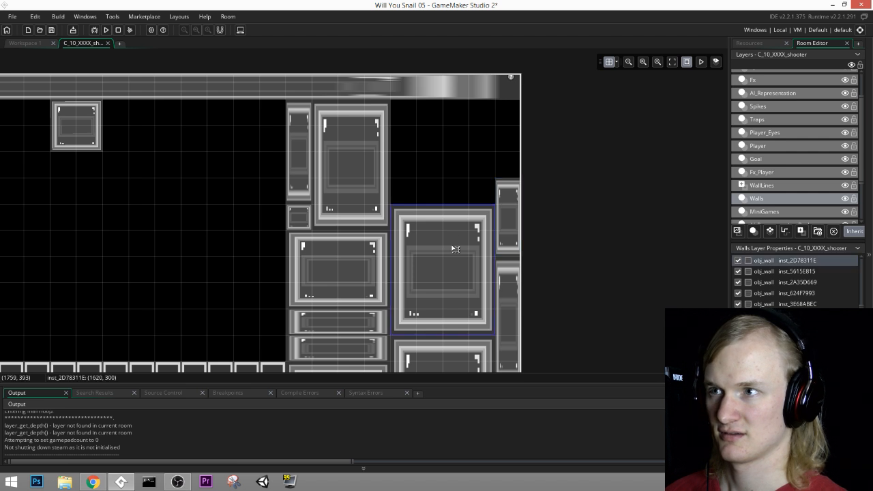
{"action": "key", "text": "ctrl+c"}
{"action": "key", "text": "ctrl+v"}
{"action": "left_click_drag", "start_coordinate": [456, 251], "coordinate": [457, 161]}
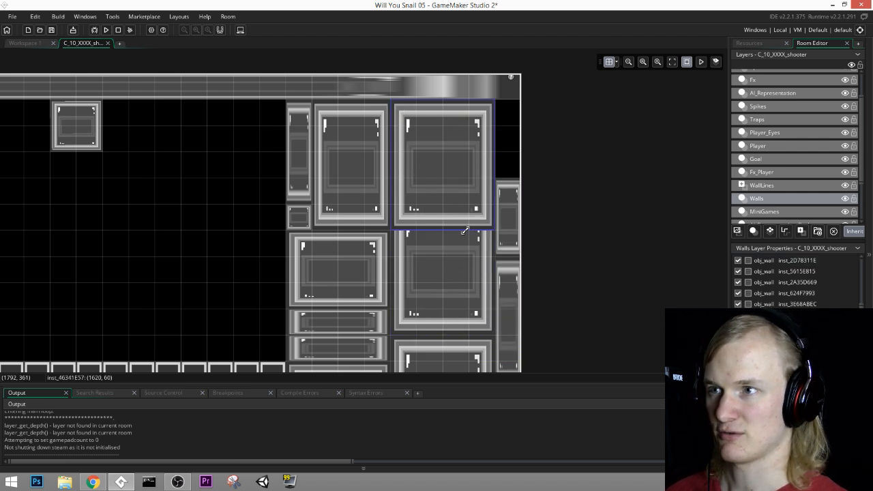
{"action": "left_click_drag", "start_coordinate": [465, 231], "coordinate": [466, 204]}
Step: Copy the upper short exit-edge wall into the remaining gap between it and the ceiling
{"action": "left_click", "coordinate": [513, 203]}
{"action": "key", "text": "ctrl+c"}
{"action": "key", "text": "ctrl+v"}
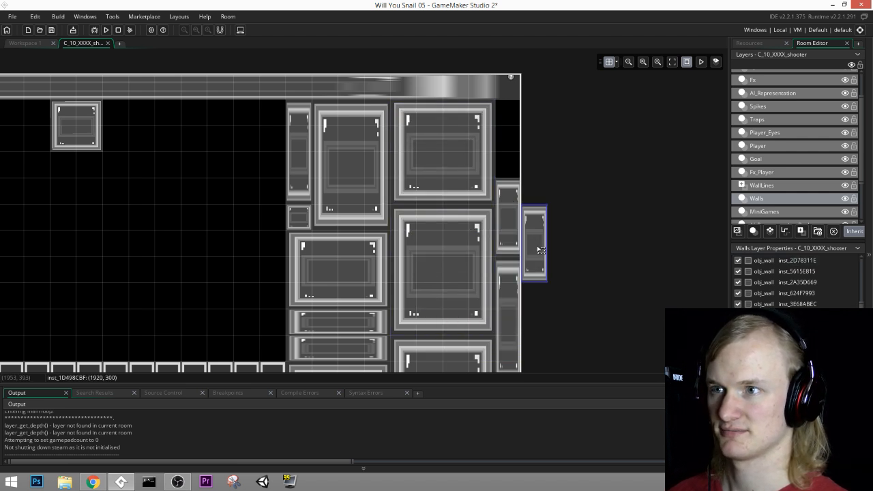
{"action": "left_click_drag", "start_coordinate": [538, 248], "coordinate": [509, 144]}
Step: Try to stretch the small ceiling block at (780, 60) into a flat slab reaching the exit-side stack
{"action": "middle_click_drag", "start_coordinate": [197, 298], "coordinate": [397, 210]}
{"action": "scroll", "coordinate": [396, 210], "scroll_direction": "down", "scroll_amount": 3}
{"action": "middle_click_drag", "start_coordinate": [308, 220], "coordinate": [456, 236]}
{"action": "left_click_drag", "start_coordinate": [436, 130], "coordinate": [570, 109]}
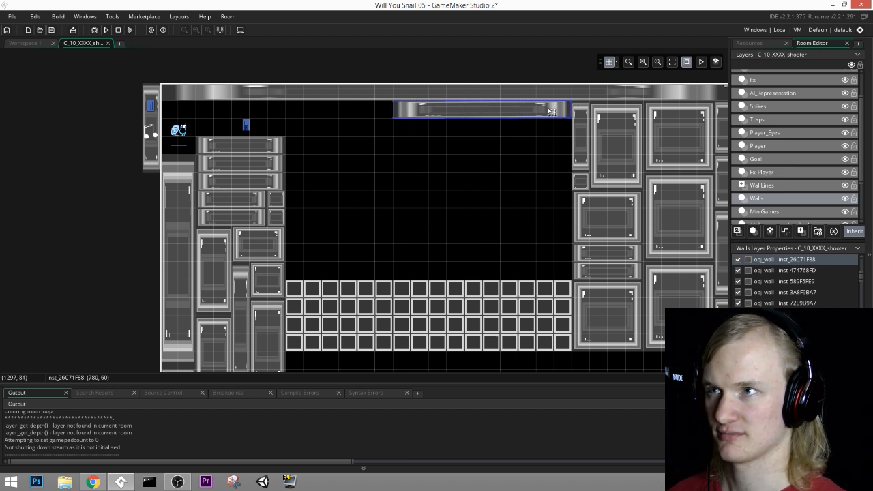
{"action": "key", "text": "ctrl+z"}
{"action": "key", "text": "ctrl+z"}
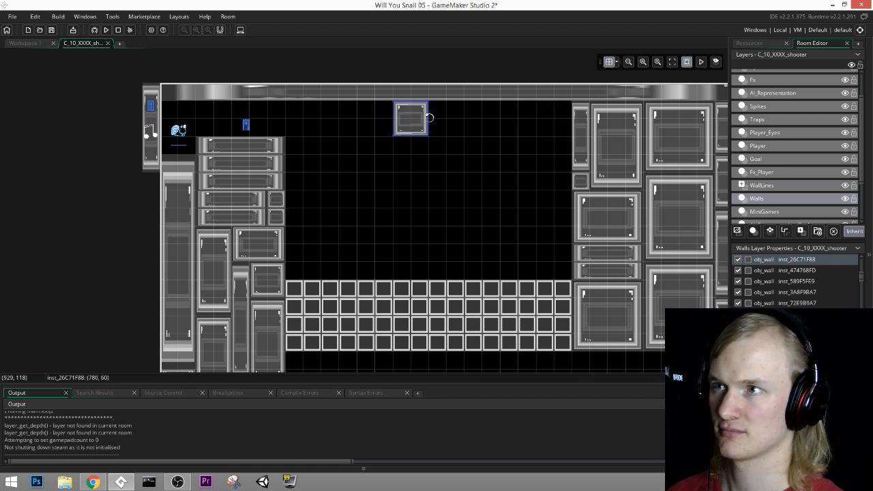
Step: Shift the small ceiling block one cell toward the exit and add a flat six-cell-wide wall beside it at (960, 60)
{"action": "left_click_drag", "start_coordinate": [417, 124], "coordinate": [455, 127]}
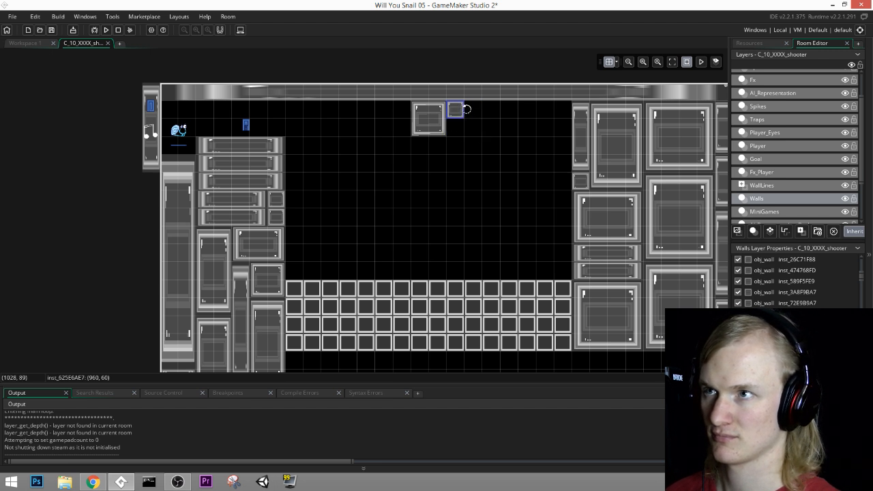
{"action": "left_click_drag", "start_coordinate": [465, 110], "coordinate": [558, 107]}
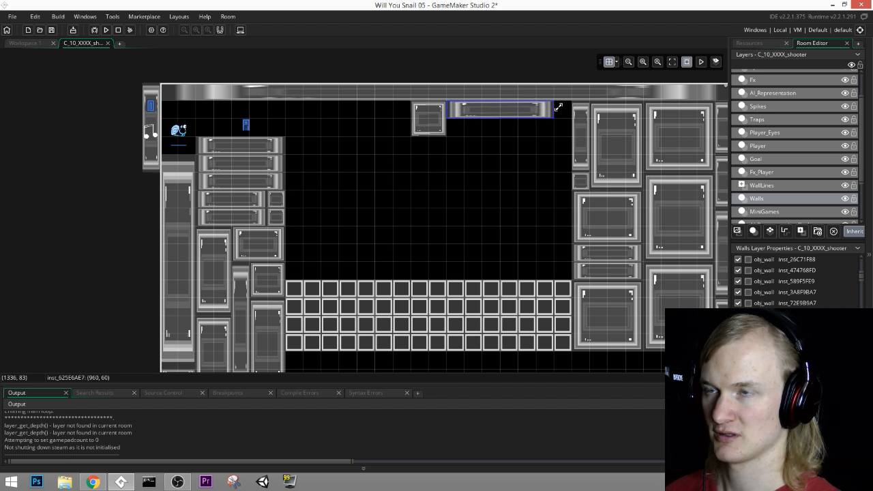
Step: Copy the one-cell wall at (1380, 300) to (1320, 60) under the ceiling and make the copy two cells tall
{"action": "left_click", "coordinate": [581, 181]}
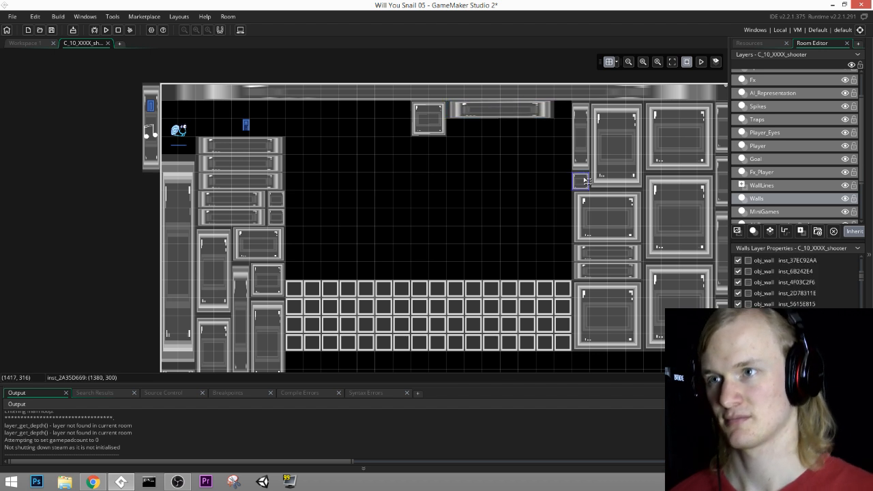
{"action": "key", "text": "ctrl+c"}
{"action": "key", "text": "ctrl+v"}
{"action": "left_click_drag", "start_coordinate": [601, 206], "coordinate": [569, 130]}
{"action": "middle_click_drag", "start_coordinate": [377, 179], "coordinate": [516, 149]}
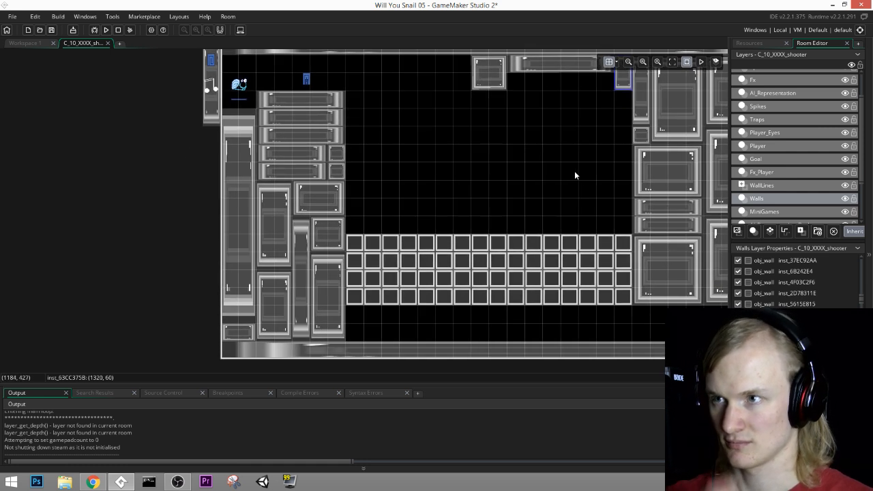
Step: Save the project and run the game to test the rebuilt level
{"action": "middle_click_drag", "start_coordinate": [575, 176], "coordinate": [539, 197]}
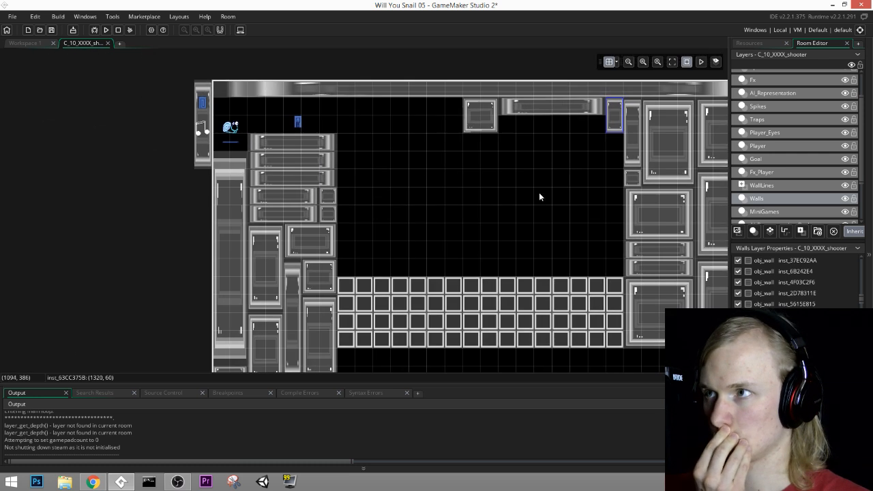
{"action": "left_click", "coordinate": [50, 30]}
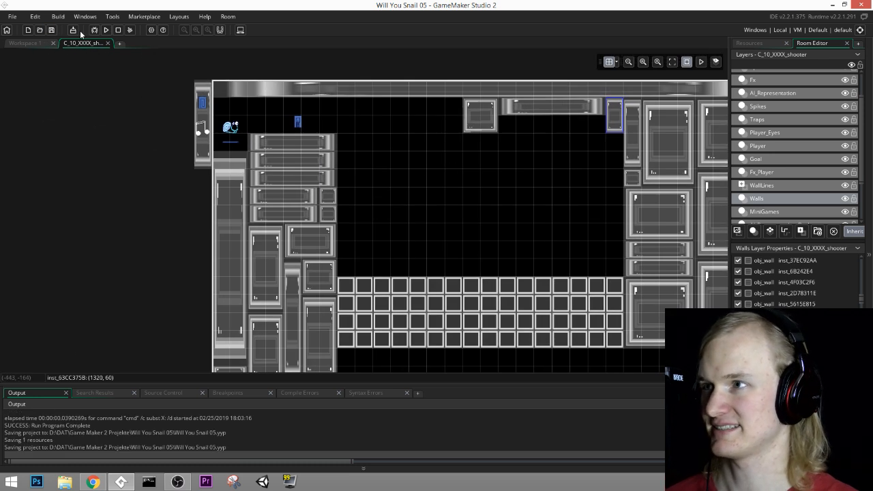
{"action": "left_click", "coordinate": [106, 31]}
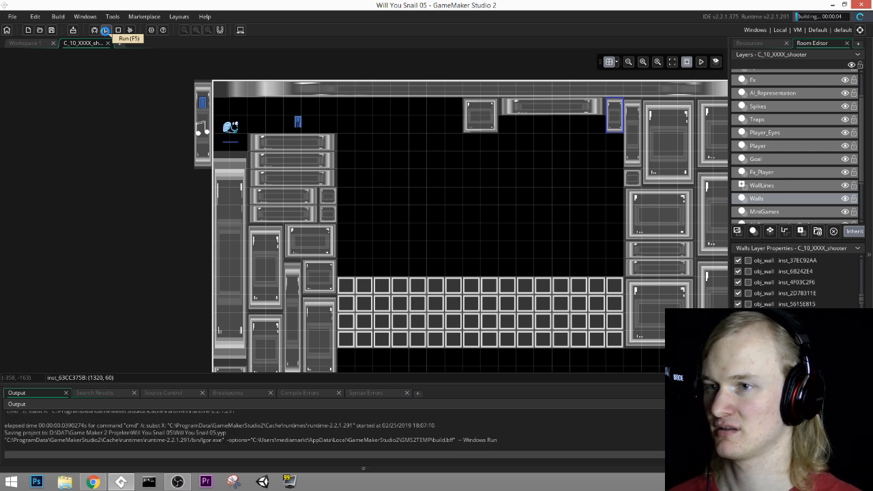